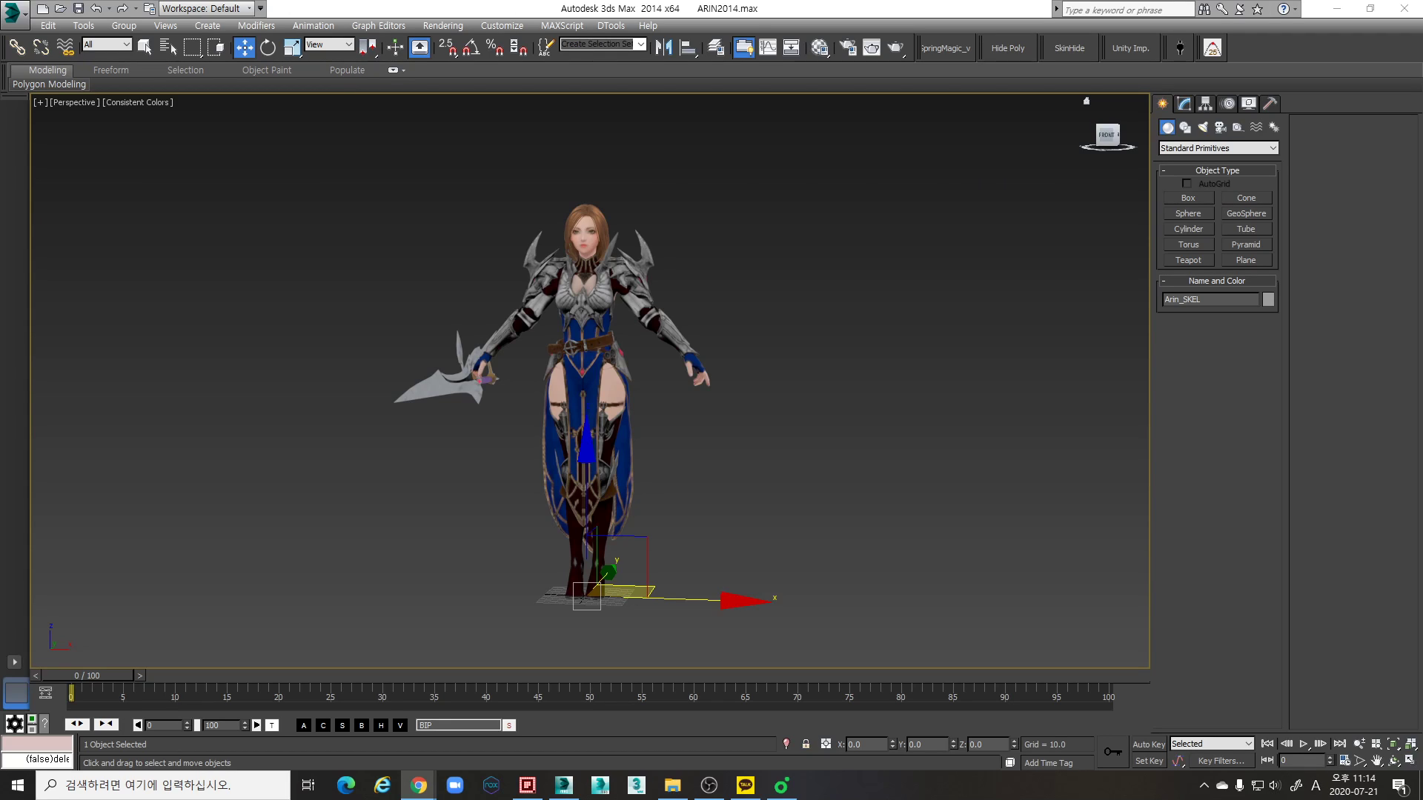
- Display edged faces on the character in the Perspective view and clear the current selection
{"action": "key", "text": "Hangul"}
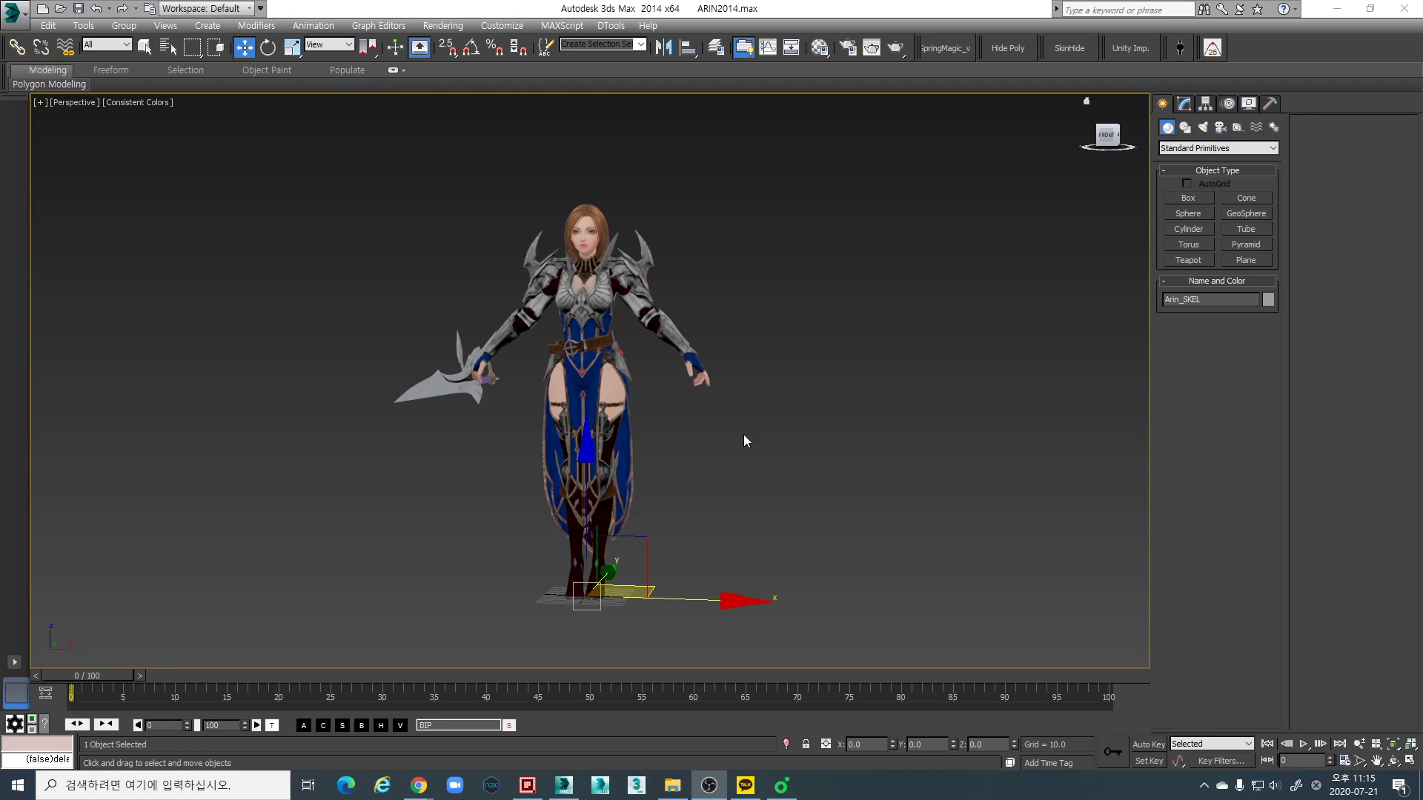
{"action": "middle_click_drag", "start_coordinate": [732, 425], "coordinate": [744, 476], "text": "alt"}
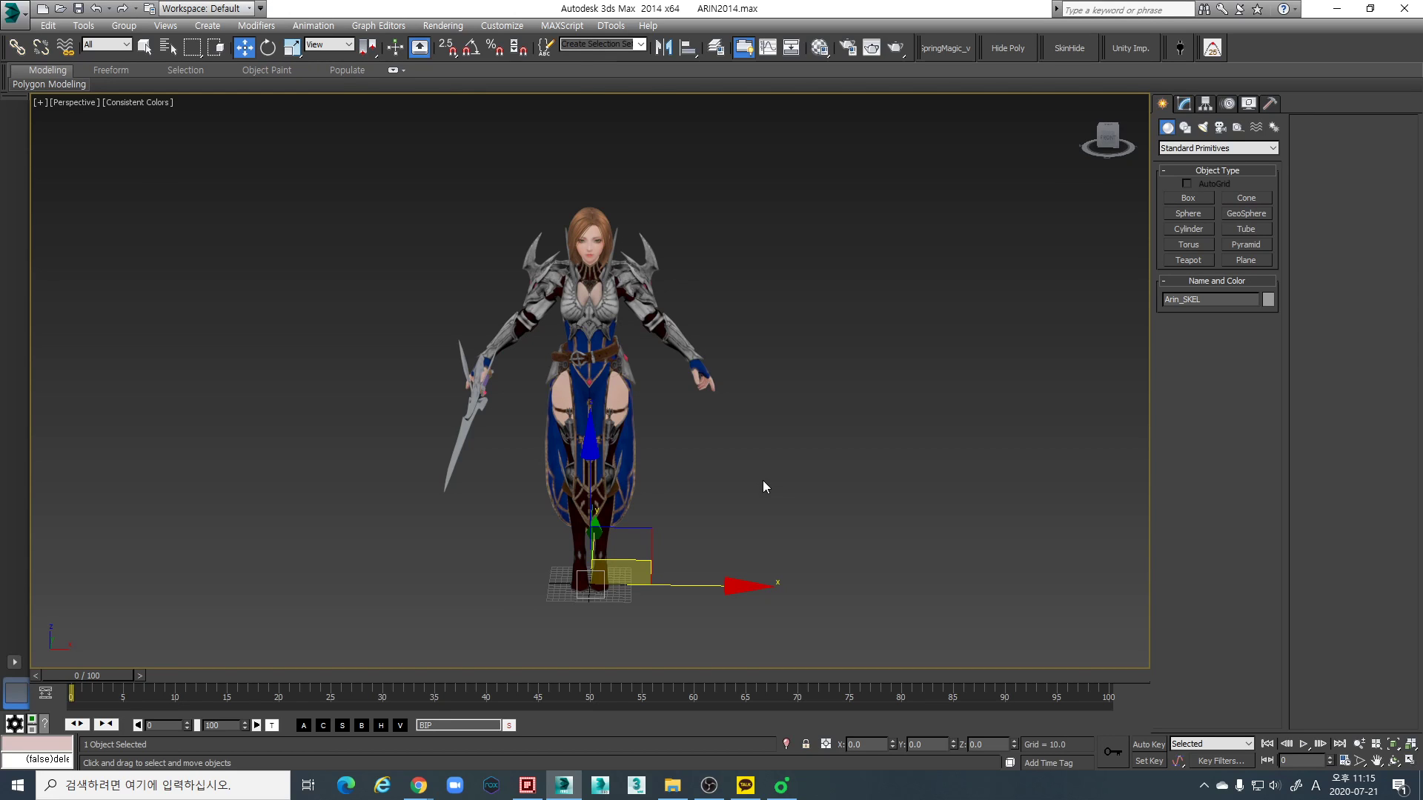
{"action": "middle_click_drag", "start_coordinate": [763, 491], "coordinate": [749, 445], "text": "alt"}
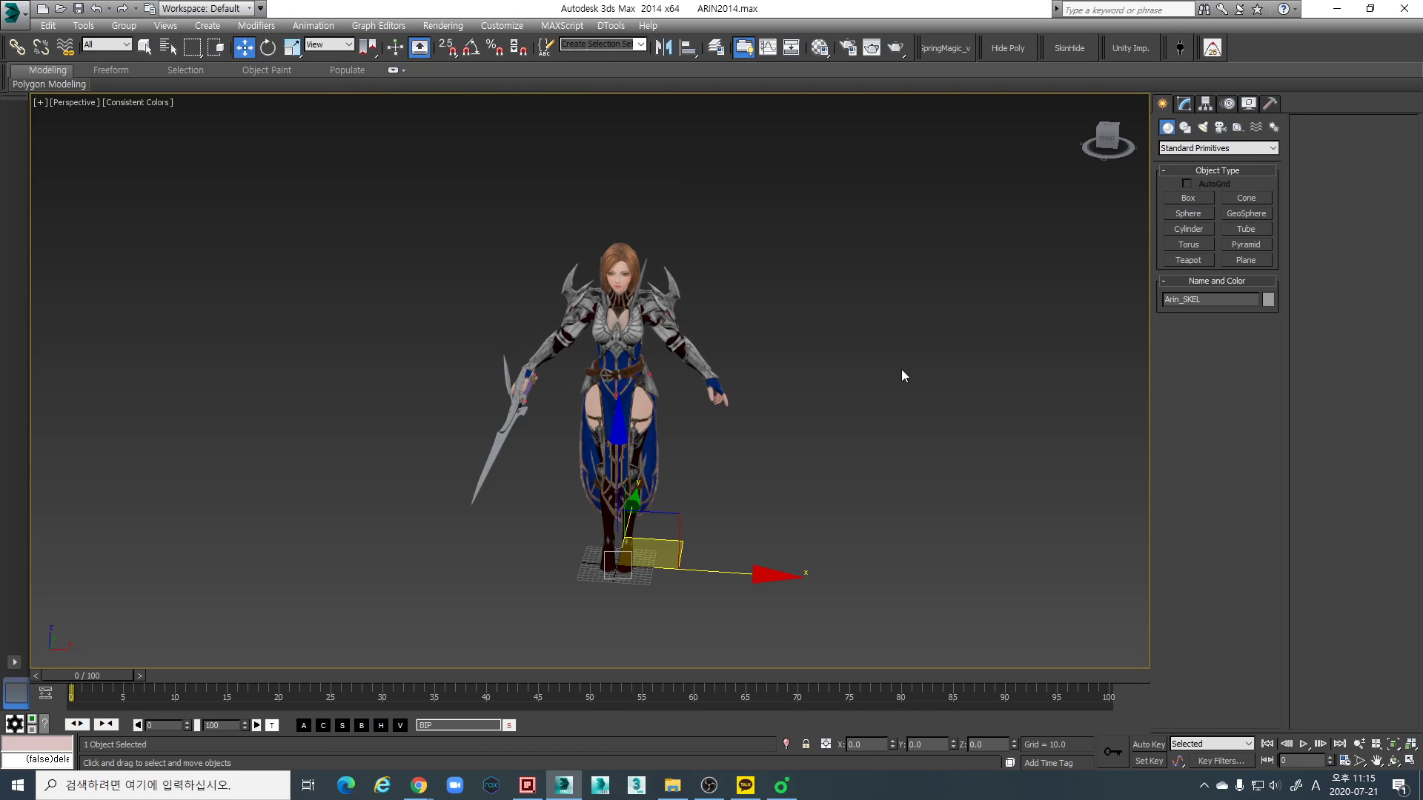
{"action": "middle_click_drag", "start_coordinate": [863, 430], "coordinate": [416, 392], "text": "alt"}
{"action": "key", "text": "F4"}
{"action": "scroll", "coordinate": [669, 353], "scroll_direction": "up", "scroll_amount": 3}
{"action": "scroll", "coordinate": [669, 353], "scroll_direction": "down", "scroll_amount": 4}
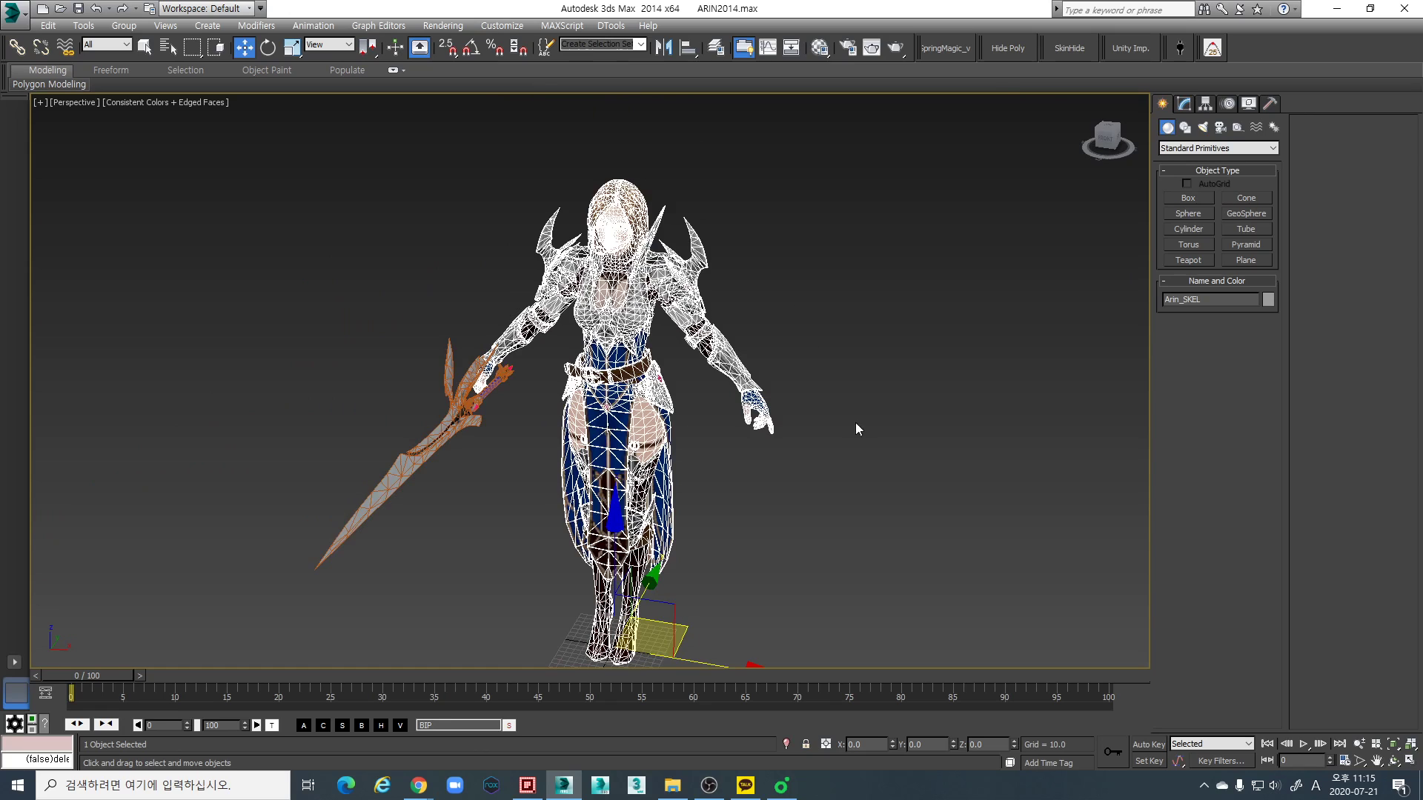
{"action": "scroll", "coordinate": [857, 424], "scroll_direction": "down", "scroll_amount": 2}
{"action": "scroll", "coordinate": [817, 342], "scroll_direction": "up", "scroll_amount": 2}
{"action": "left_click", "coordinate": [805, 416]}
{"action": "scroll", "coordinate": [763, 491], "scroll_direction": "down", "scroll_amount": 2}
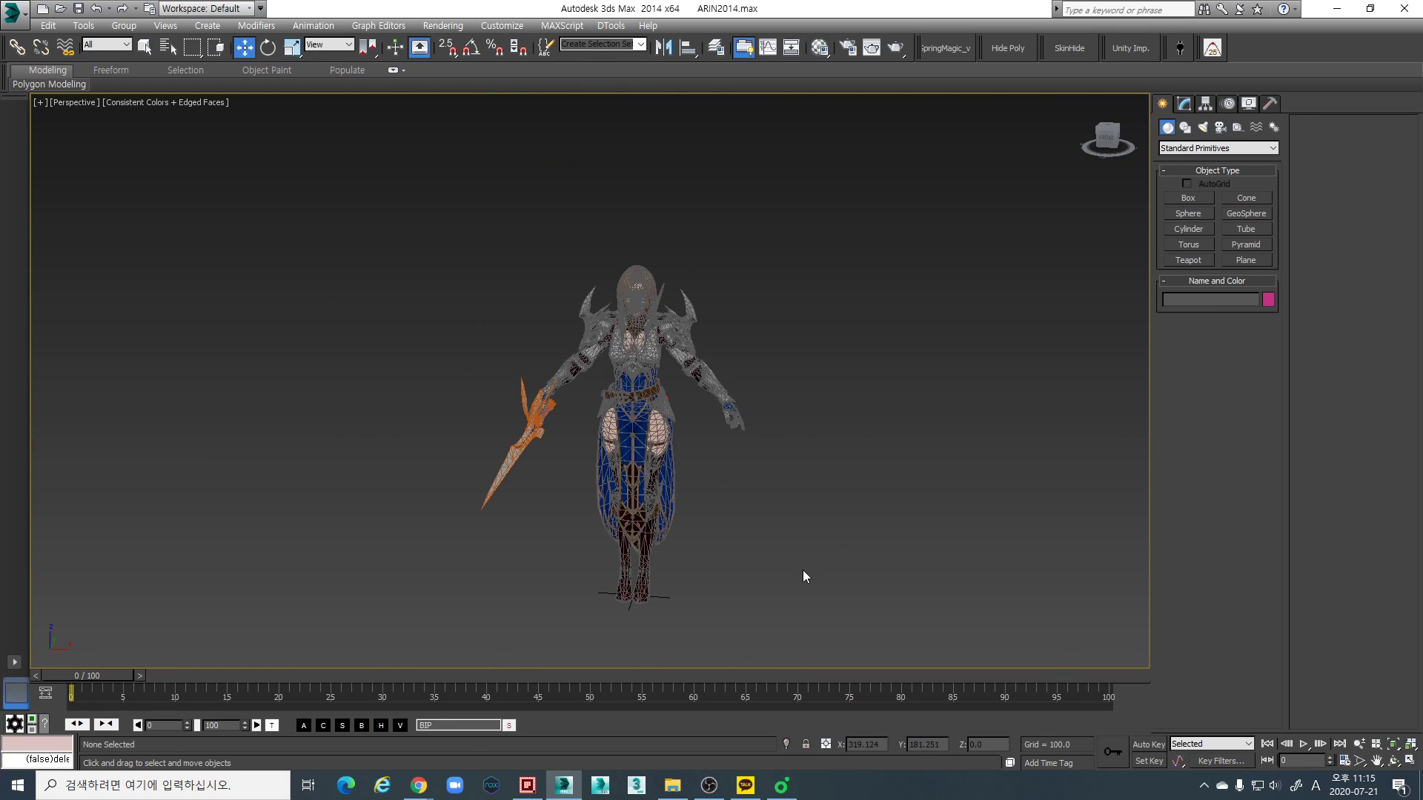
{"action": "scroll", "coordinate": [766, 393], "scroll_direction": "up", "scroll_amount": 3}
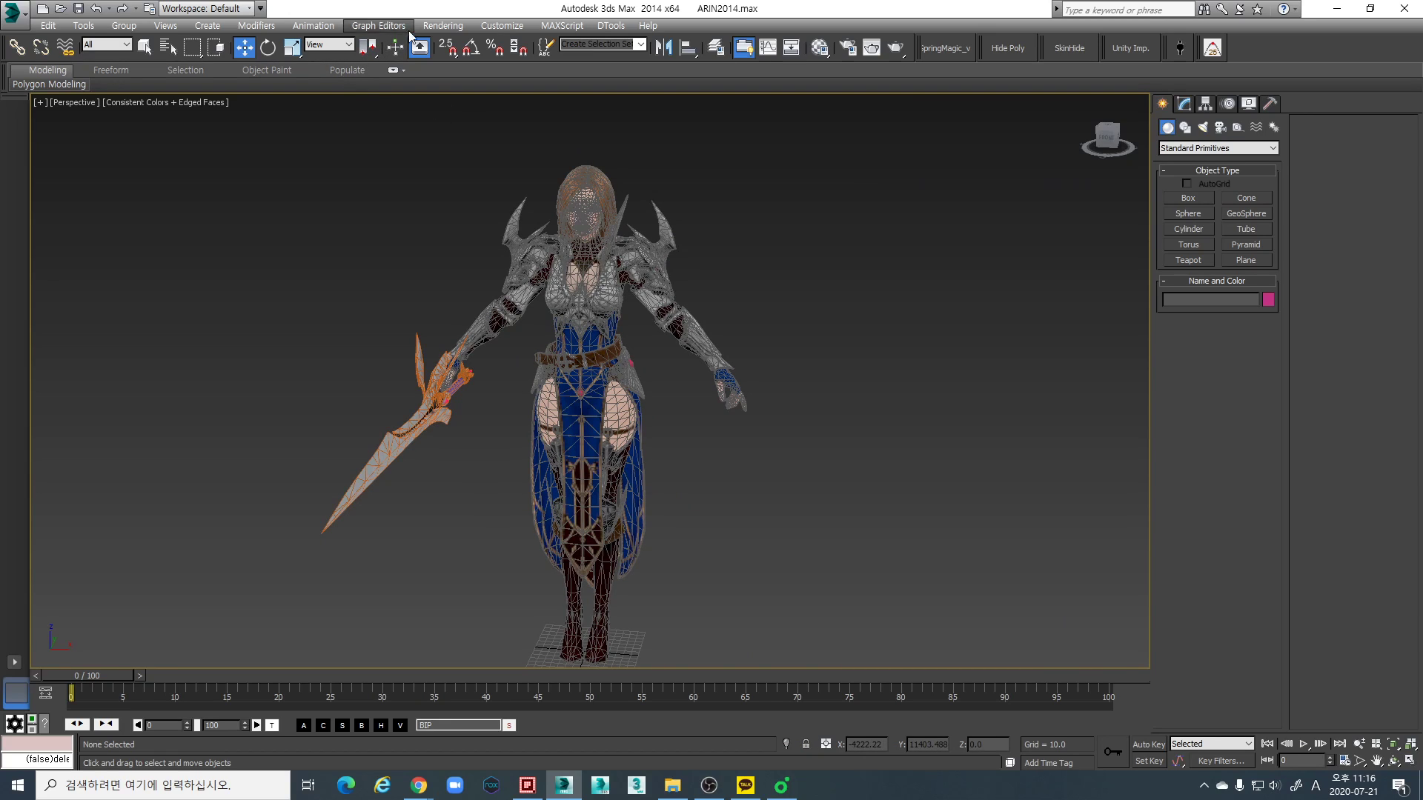
- Set the system unit scale to 1 unit = 1.0 centimeters and apply the units setup
{"action": "left_click", "coordinate": [442, 26]}
{"action": "mouse_move", "coordinate": [559, 27]}
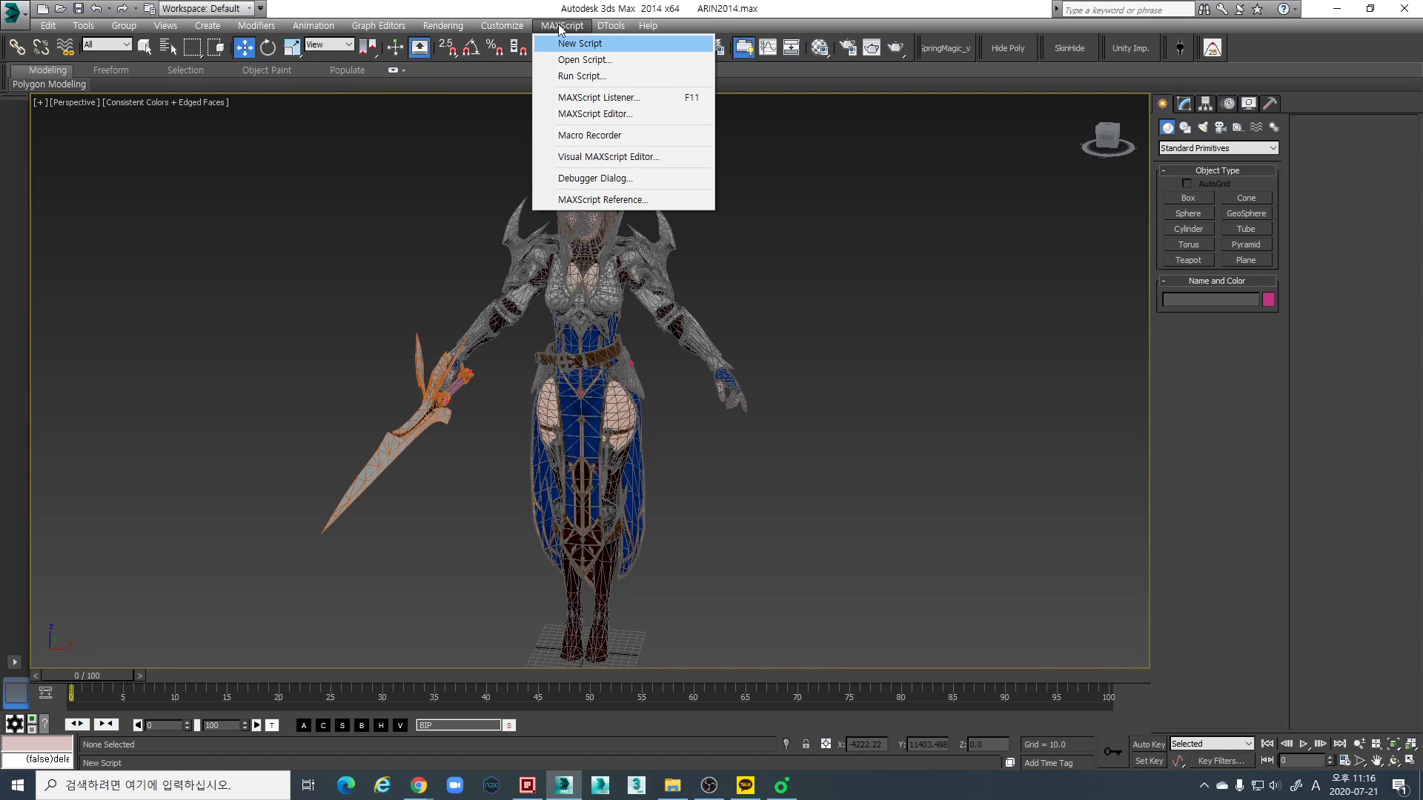
{"action": "mouse_move", "coordinate": [502, 26]}
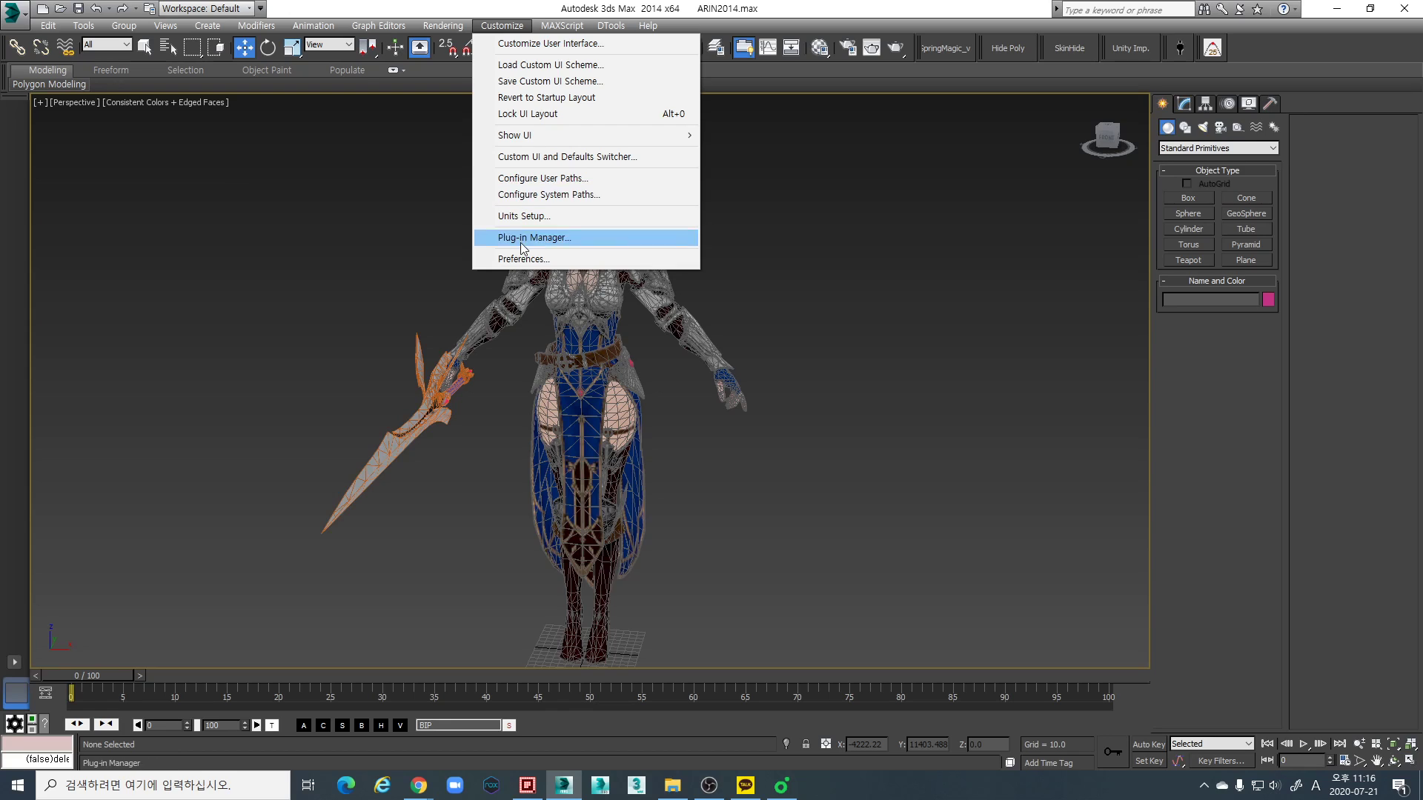
{"action": "left_click", "coordinate": [523, 215]}
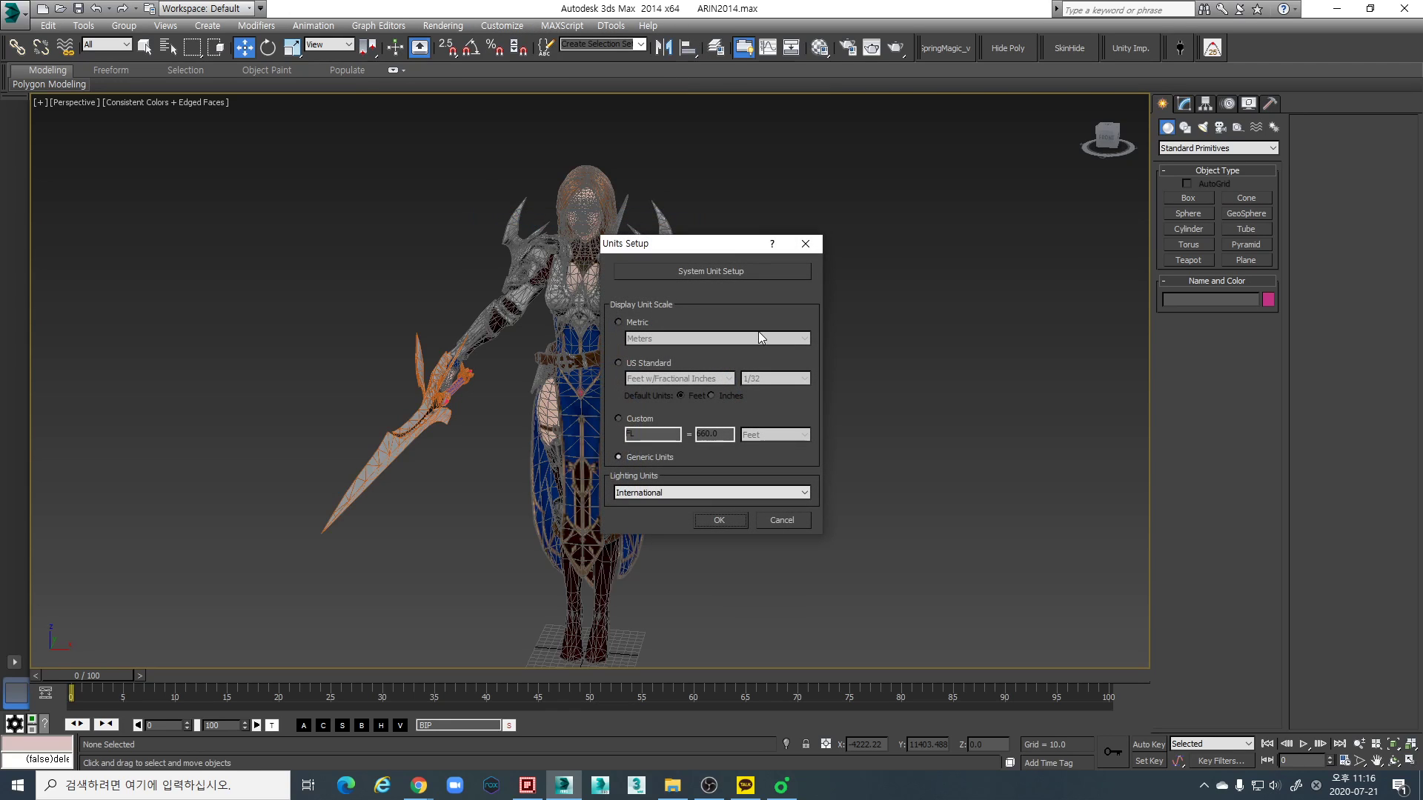
{"action": "left_click", "coordinate": [727, 278]}
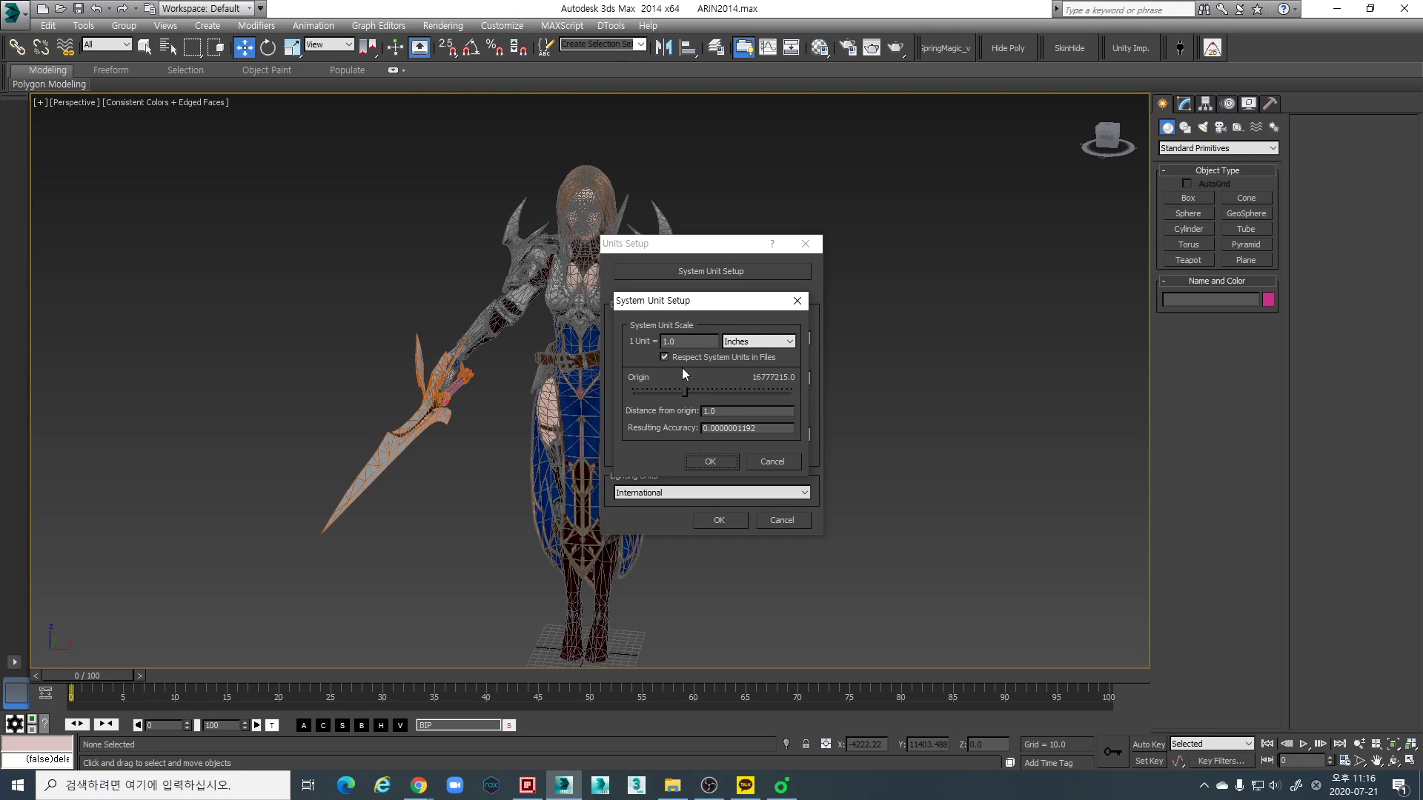
{"action": "left_click", "coordinate": [765, 342]}
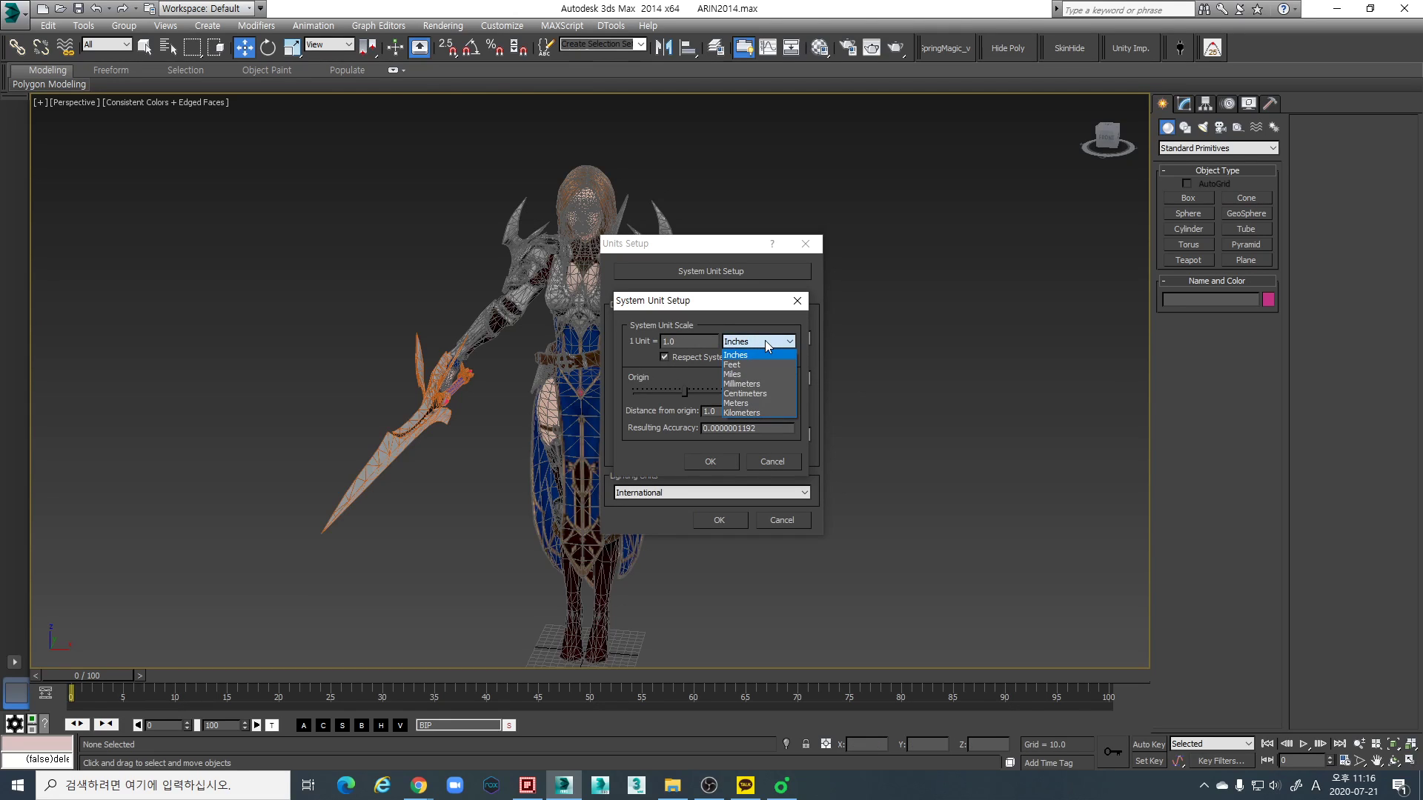
{"action": "left_click", "coordinate": [757, 394]}
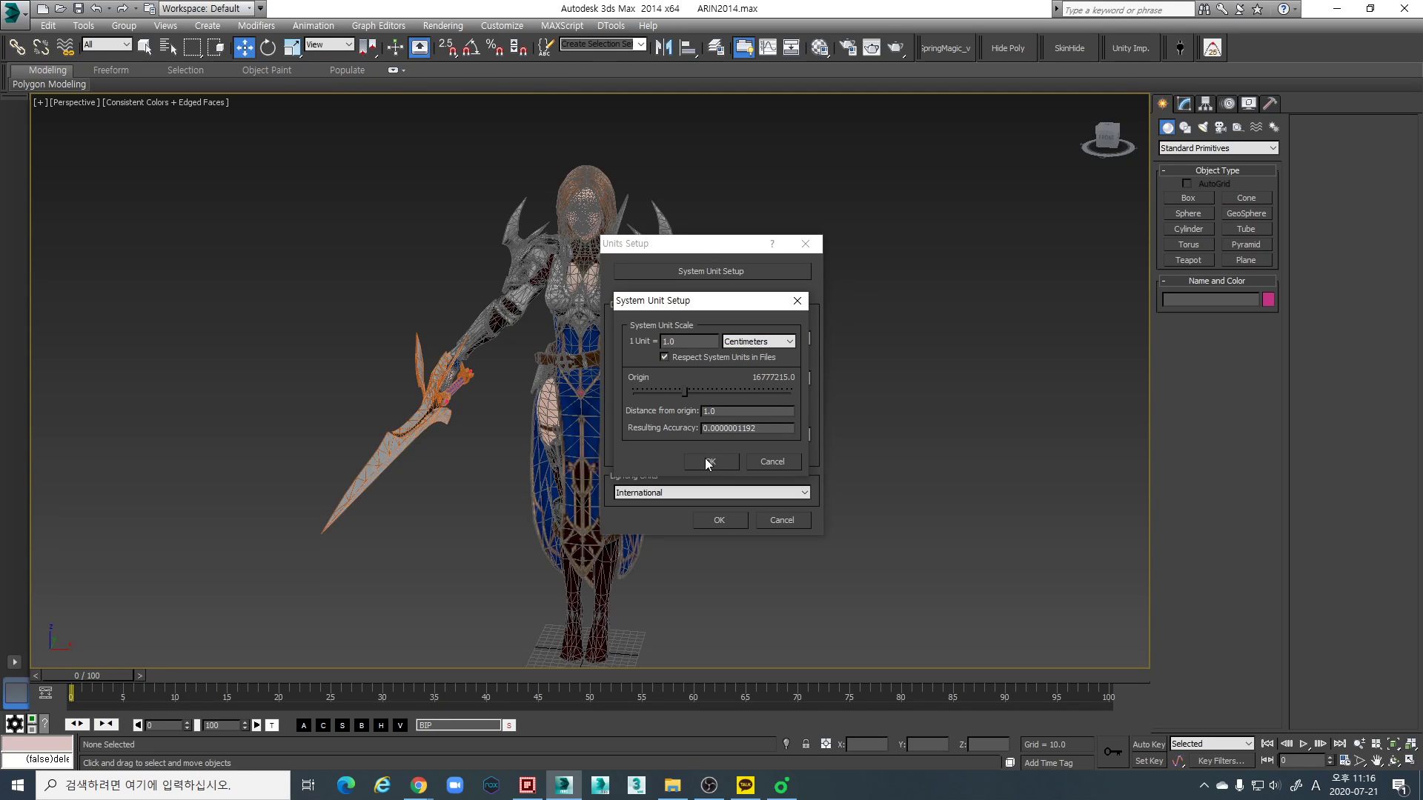
{"action": "left_click", "coordinate": [740, 340]}
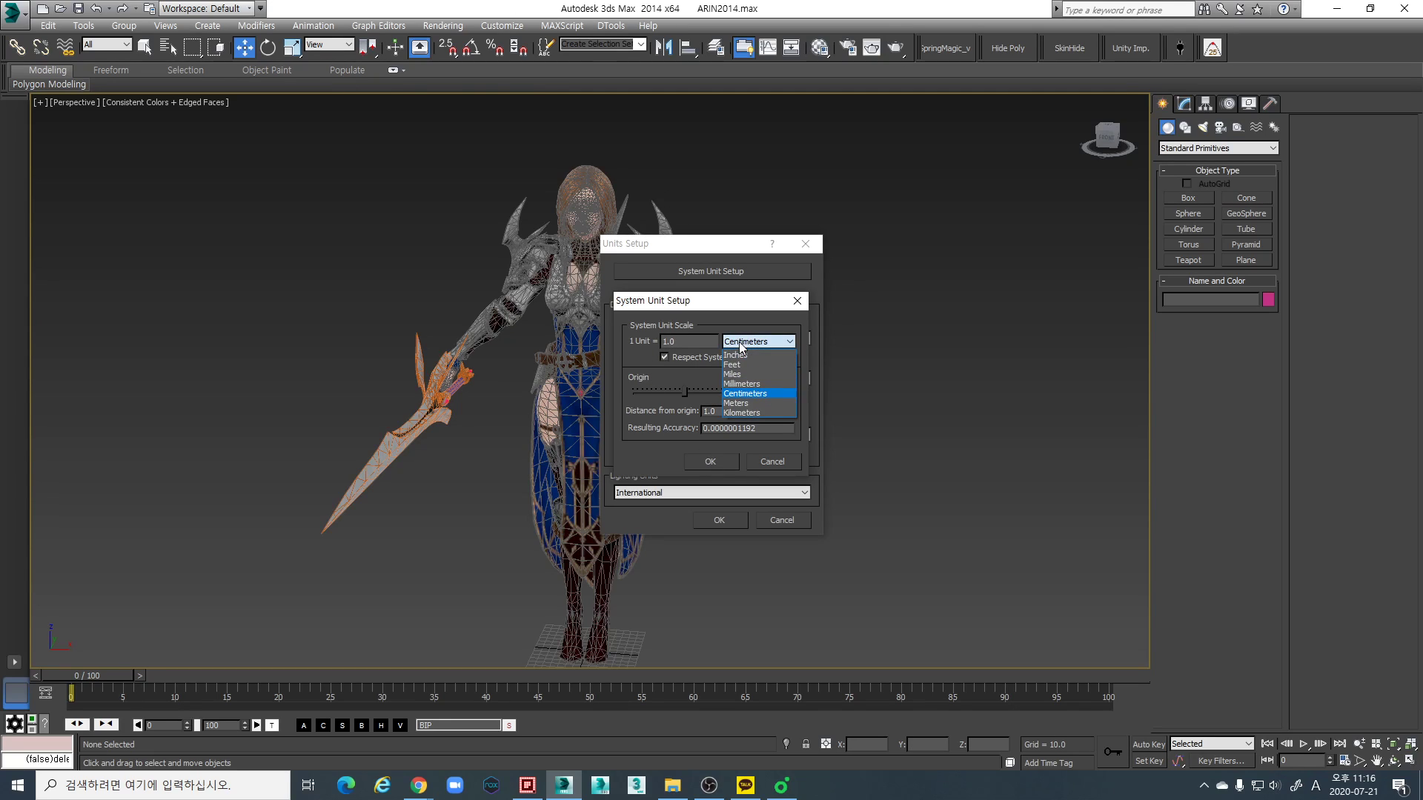
{"action": "left_click", "coordinate": [747, 340]}
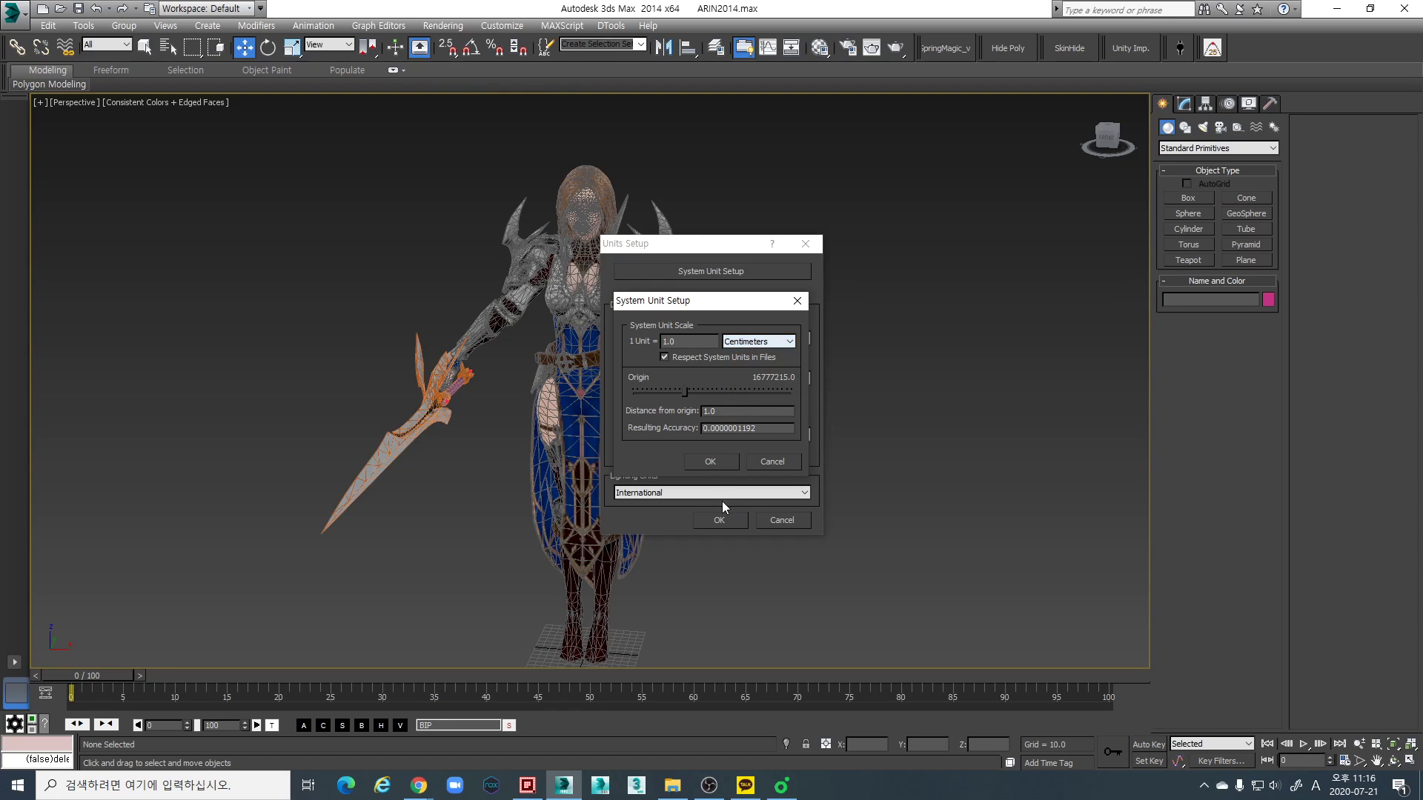
{"action": "left_click", "coordinate": [716, 461]}
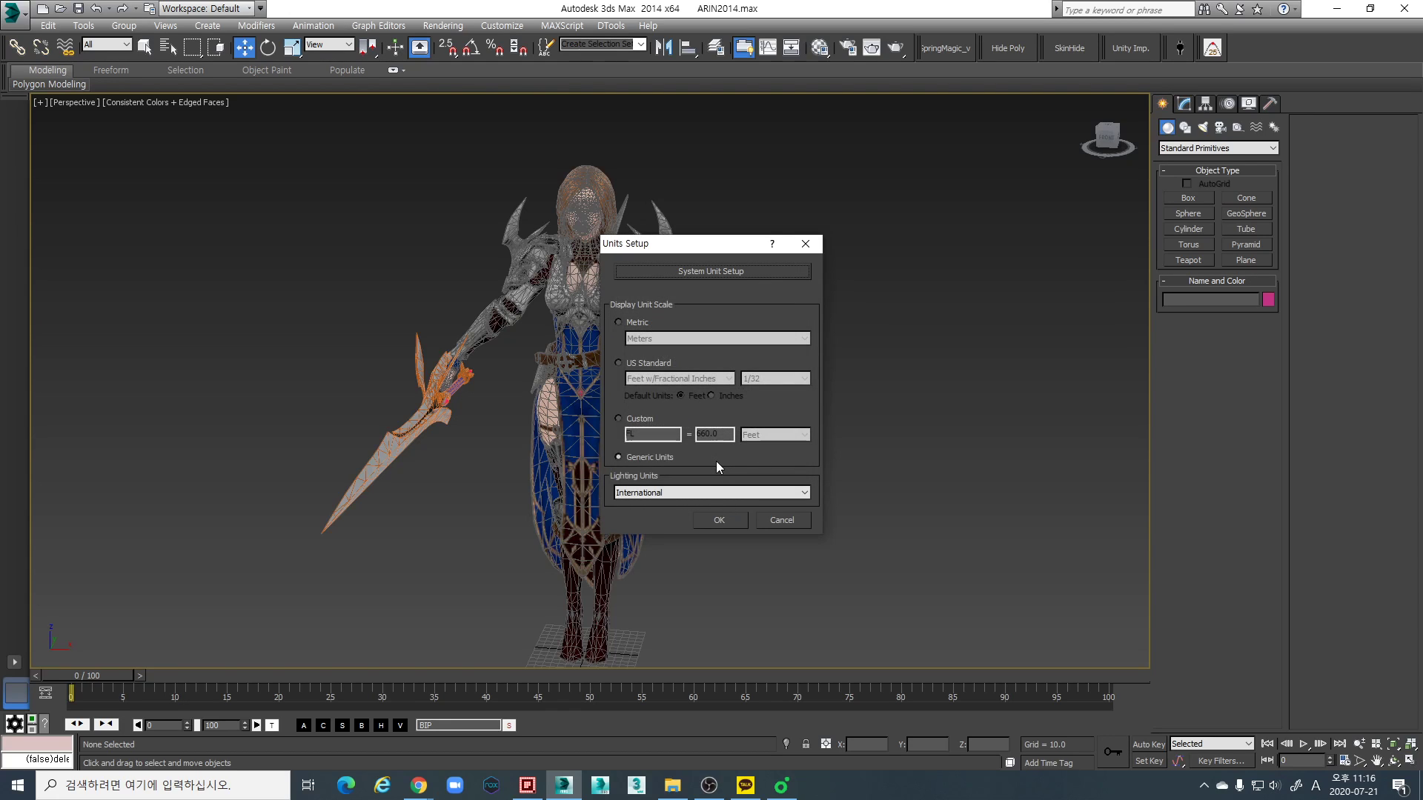
{"action": "left_click", "coordinate": [725, 519]}
- Create a box about 86 long, 76 wide and 206 high beside the character in the Front view
{"action": "middle_click_drag", "start_coordinate": [732, 542], "coordinate": [718, 451]}
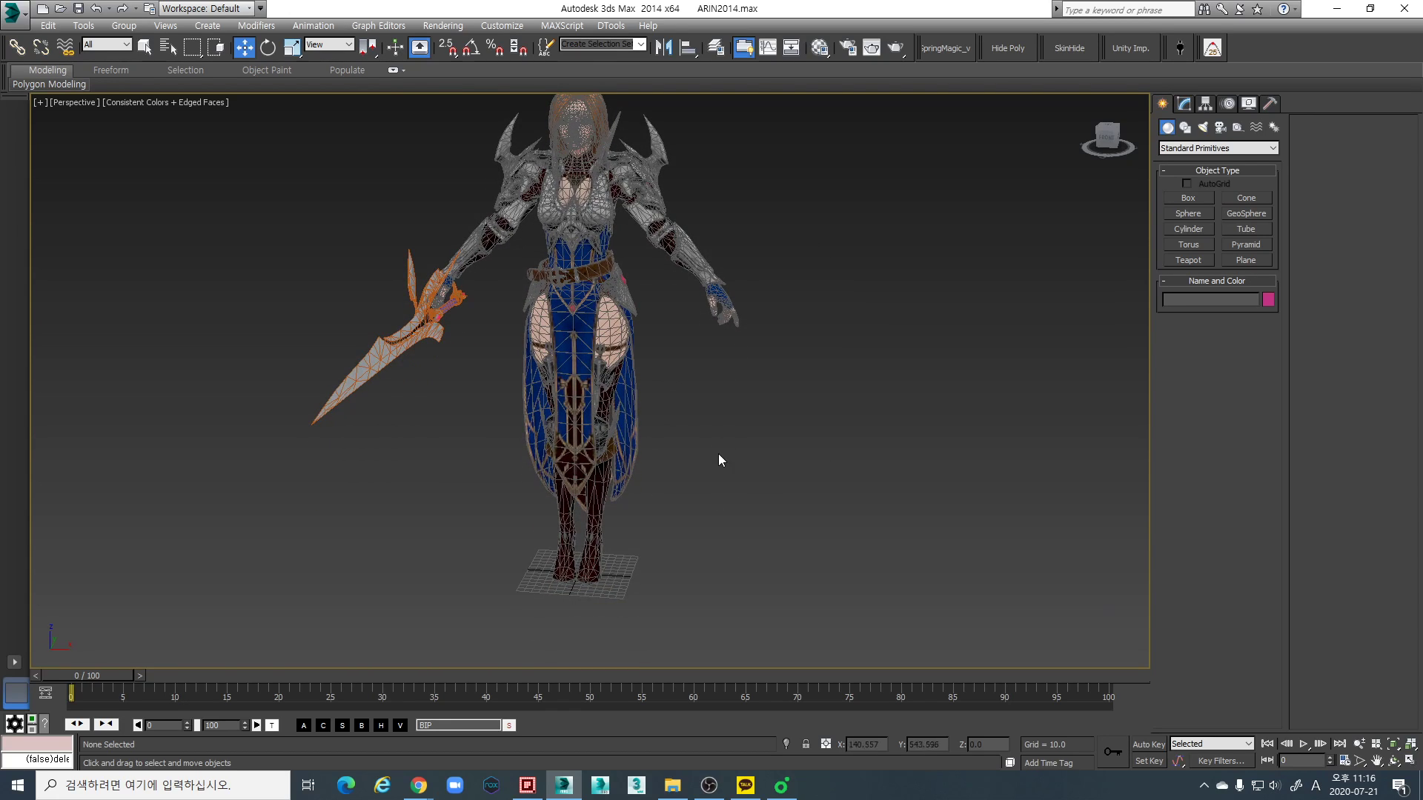
{"action": "scroll", "coordinate": [718, 463], "scroll_direction": "down", "scroll_amount": 4}
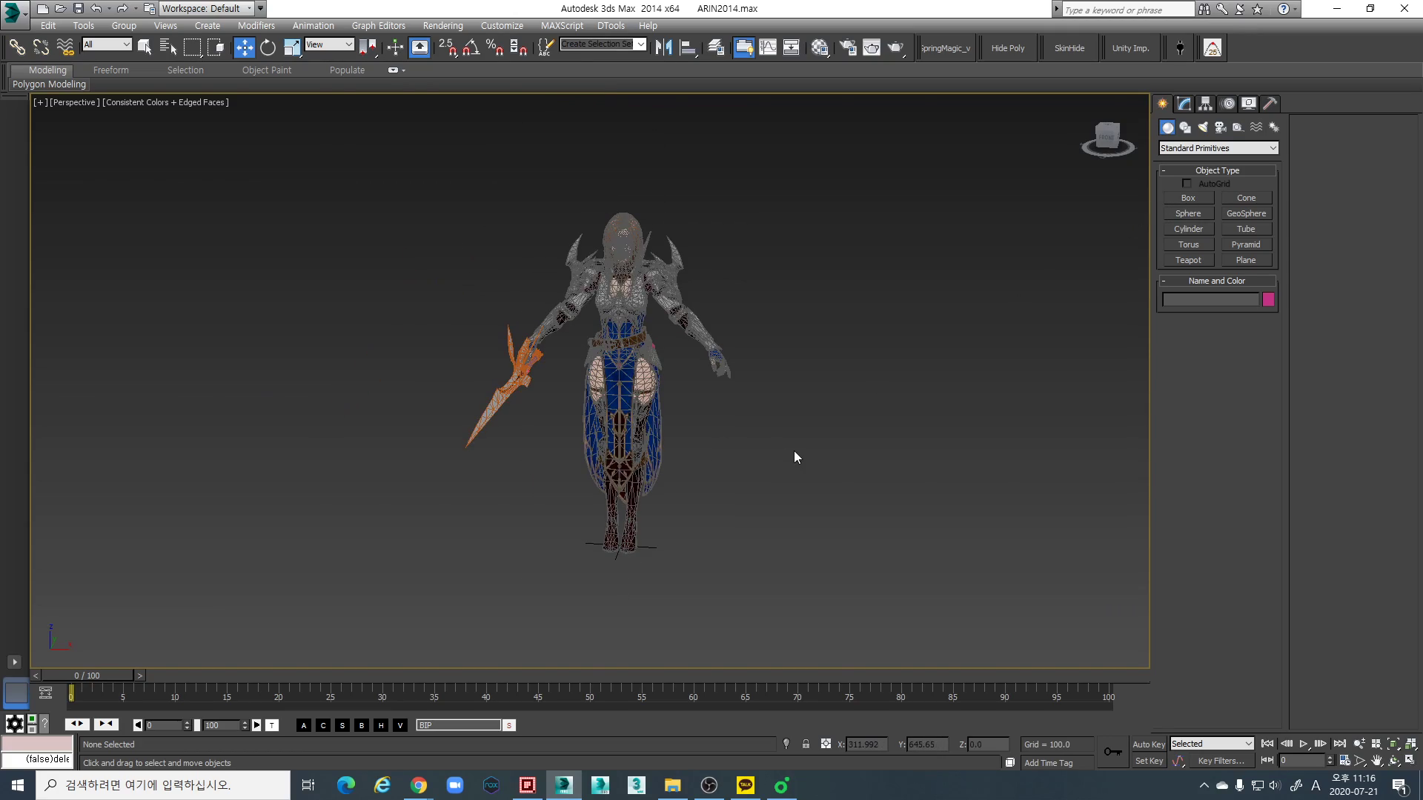
{"action": "key", "text": "f"}
{"action": "key", "text": "z"}
{"action": "scroll", "coordinate": [765, 385], "scroll_direction": "down", "scroll_amount": 3}
{"action": "middle_click_drag", "start_coordinate": [688, 406], "coordinate": [583, 422]}
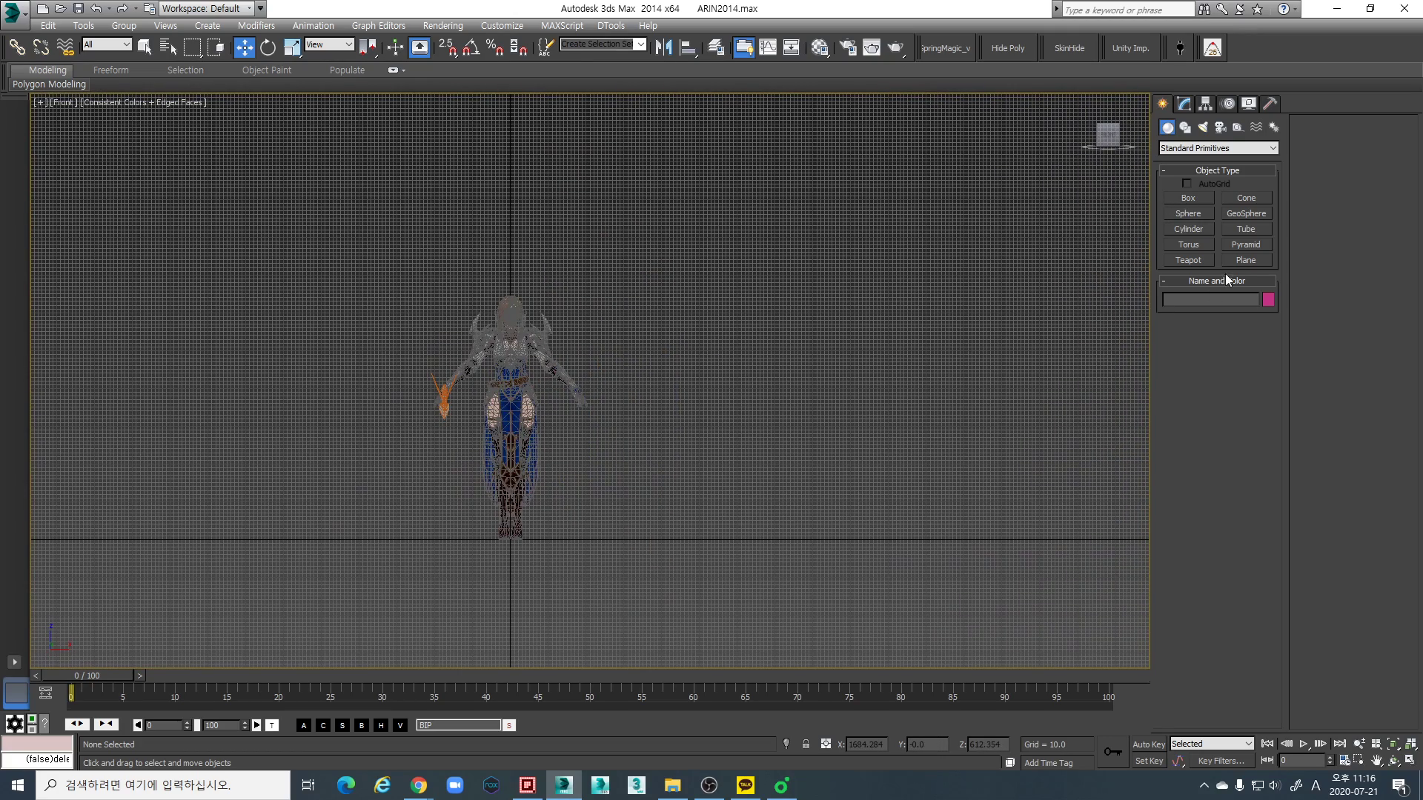
{"action": "left_click", "coordinate": [1197, 196]}
{"action": "left_click_drag", "start_coordinate": [649, 536], "coordinate": [620, 505]}
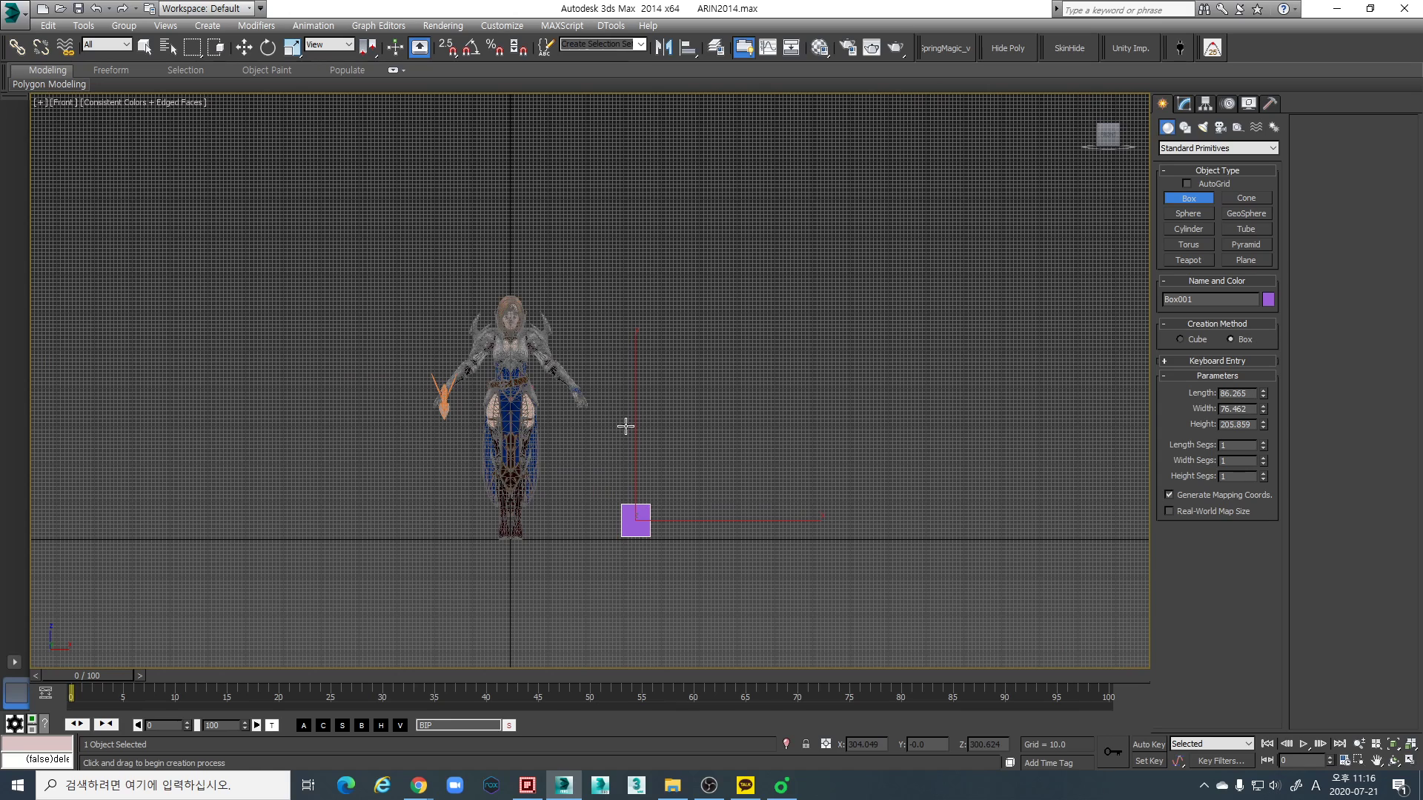
- Rotate the box about its X axis with angle snap enabled so that it stands upright
{"action": "key", "text": "p"}
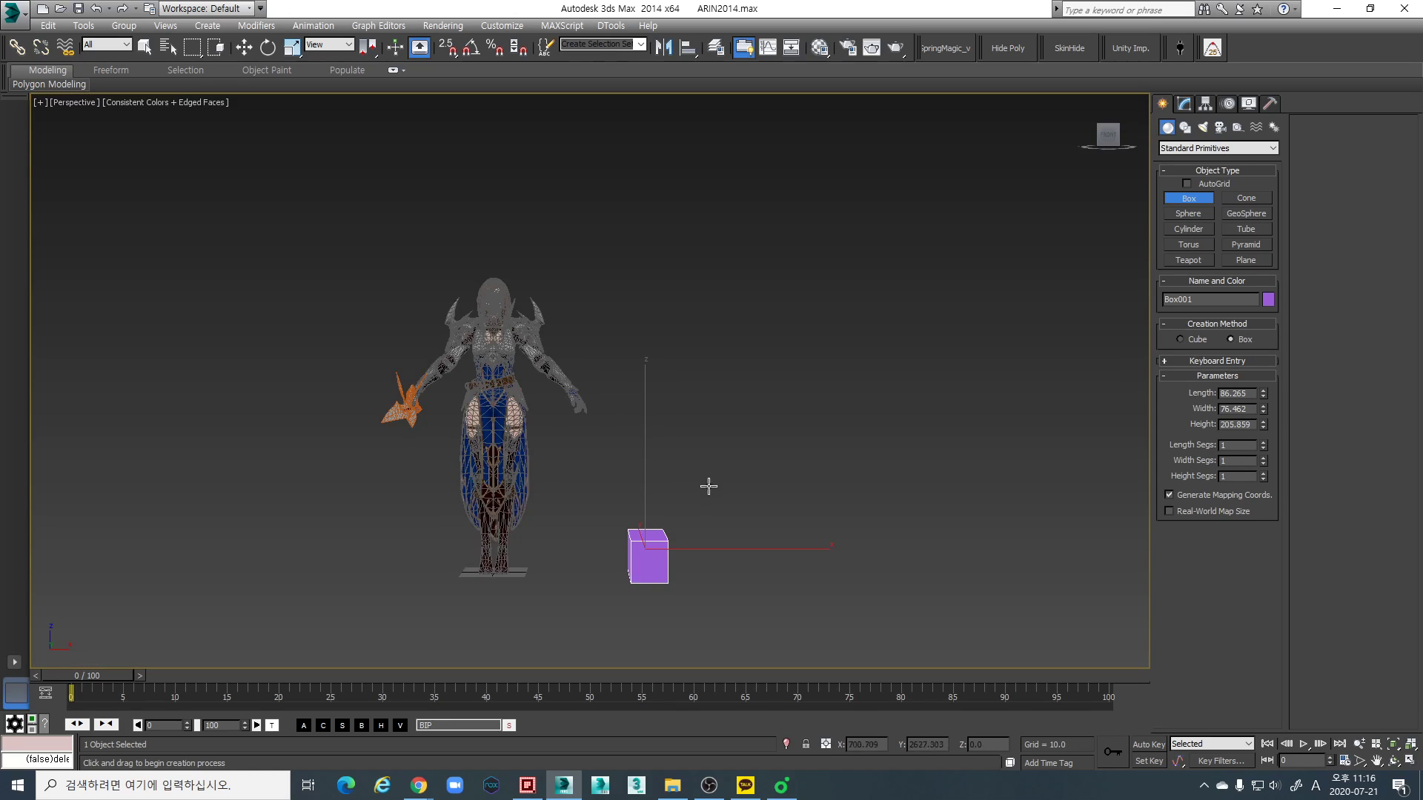
{"action": "middle_click_drag", "start_coordinate": [709, 482], "coordinate": [595, 530], "text": "alt"}
{"action": "key", "text": "w"}
{"action": "middle_click_drag", "start_coordinate": [709, 545], "coordinate": [736, 534], "text": "alt"}
{"action": "key", "text": "e"}
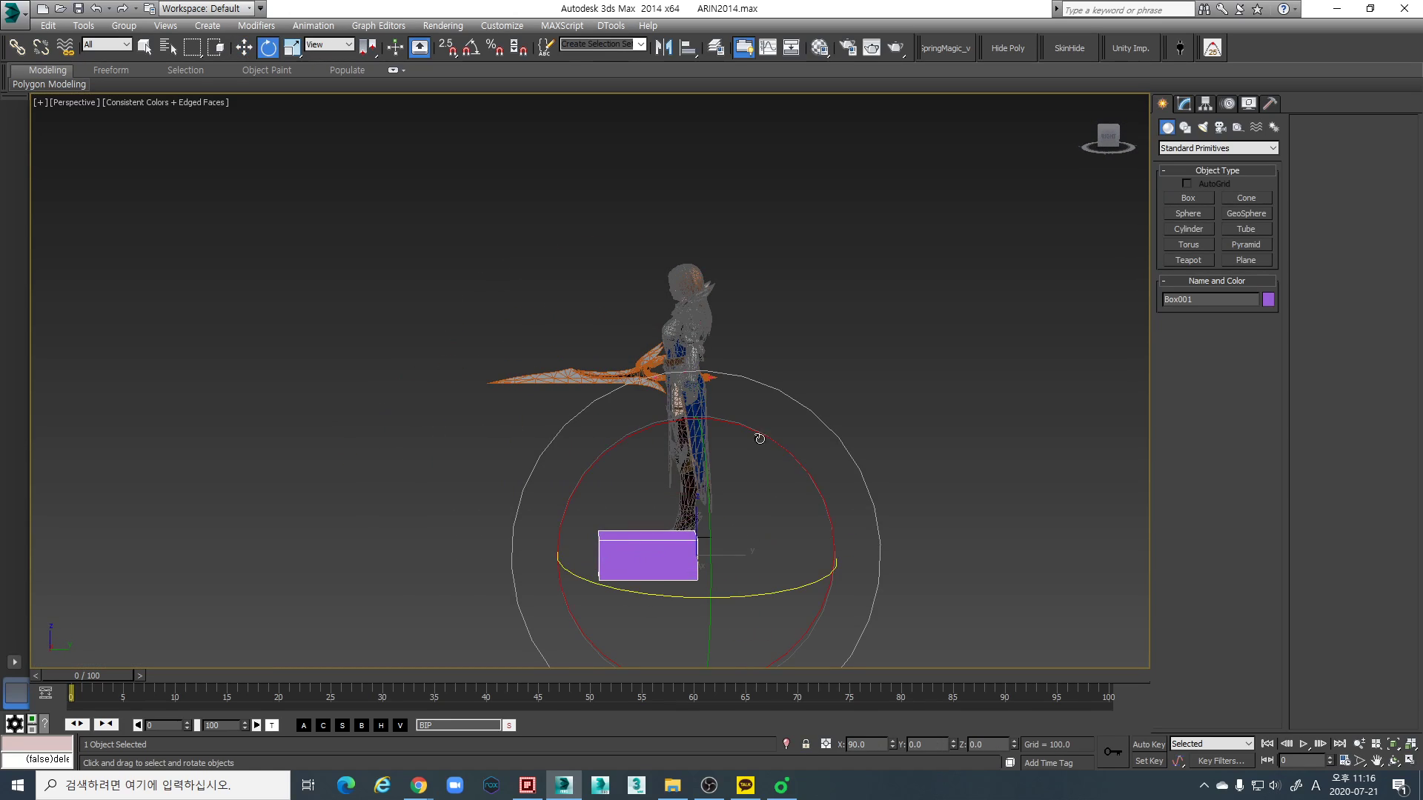
{"action": "key", "text": "a"}
{"action": "left_click_drag", "start_coordinate": [765, 441], "coordinate": [816, 487]}
- Set the upright box's Z position to 0 and open its editable parameters
{"action": "key", "text": "f"}
{"action": "scroll", "coordinate": [863, 514], "scroll_direction": "down", "scroll_amount": 1}
{"action": "scroll", "coordinate": [718, 475], "scroll_direction": "up", "scroll_amount": 3}
{"action": "key", "text": "w"}
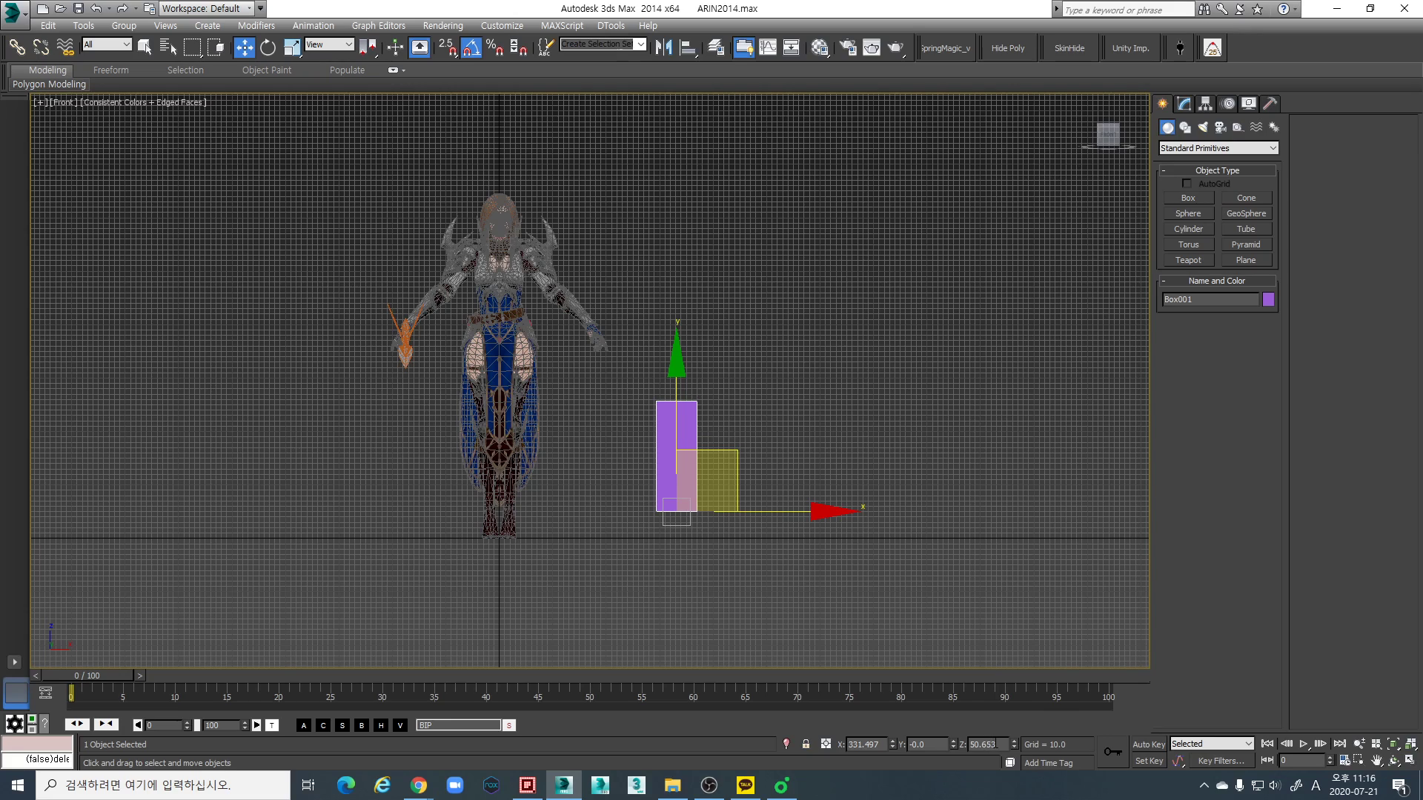
{"action": "right_click", "coordinate": [1013, 744]}
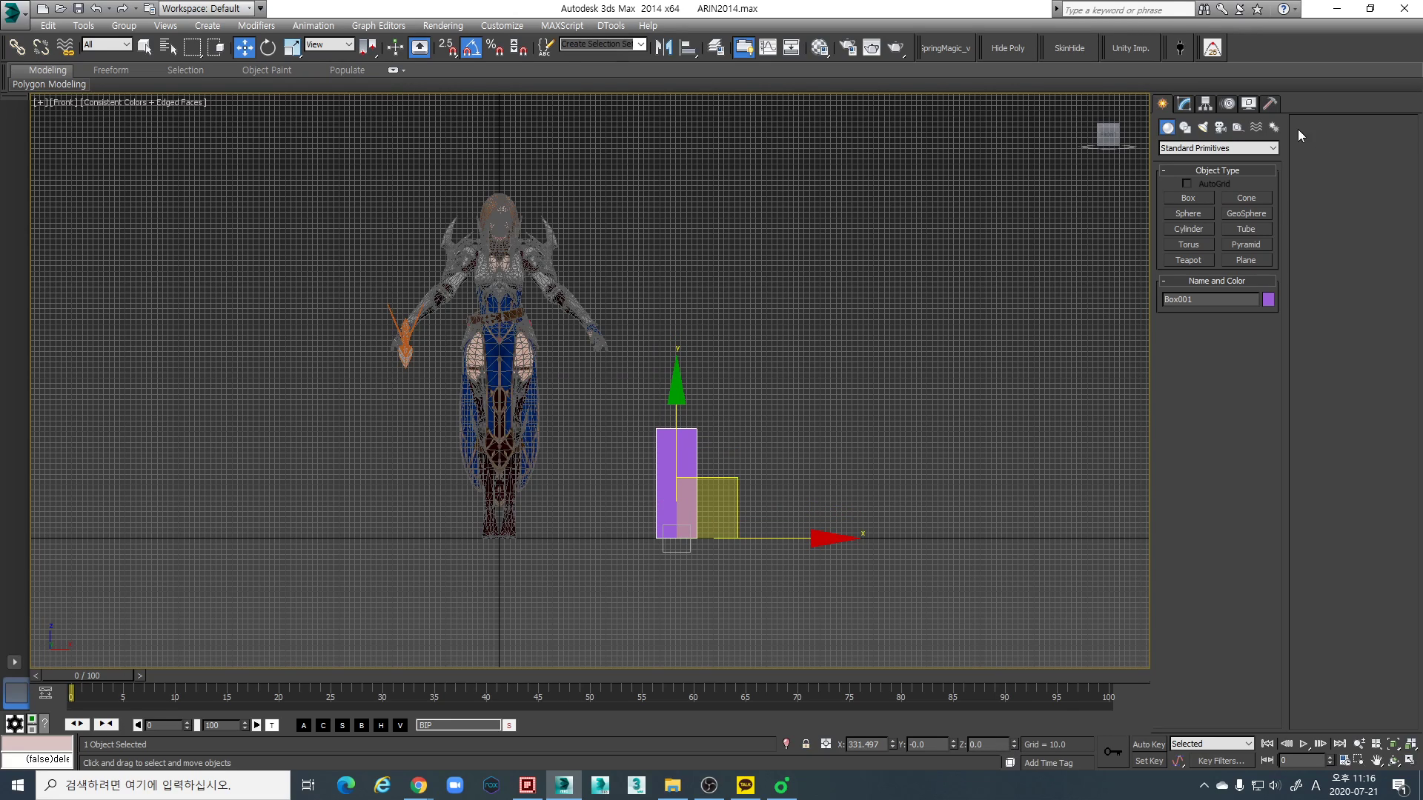
{"action": "left_click", "coordinate": [1183, 105]}
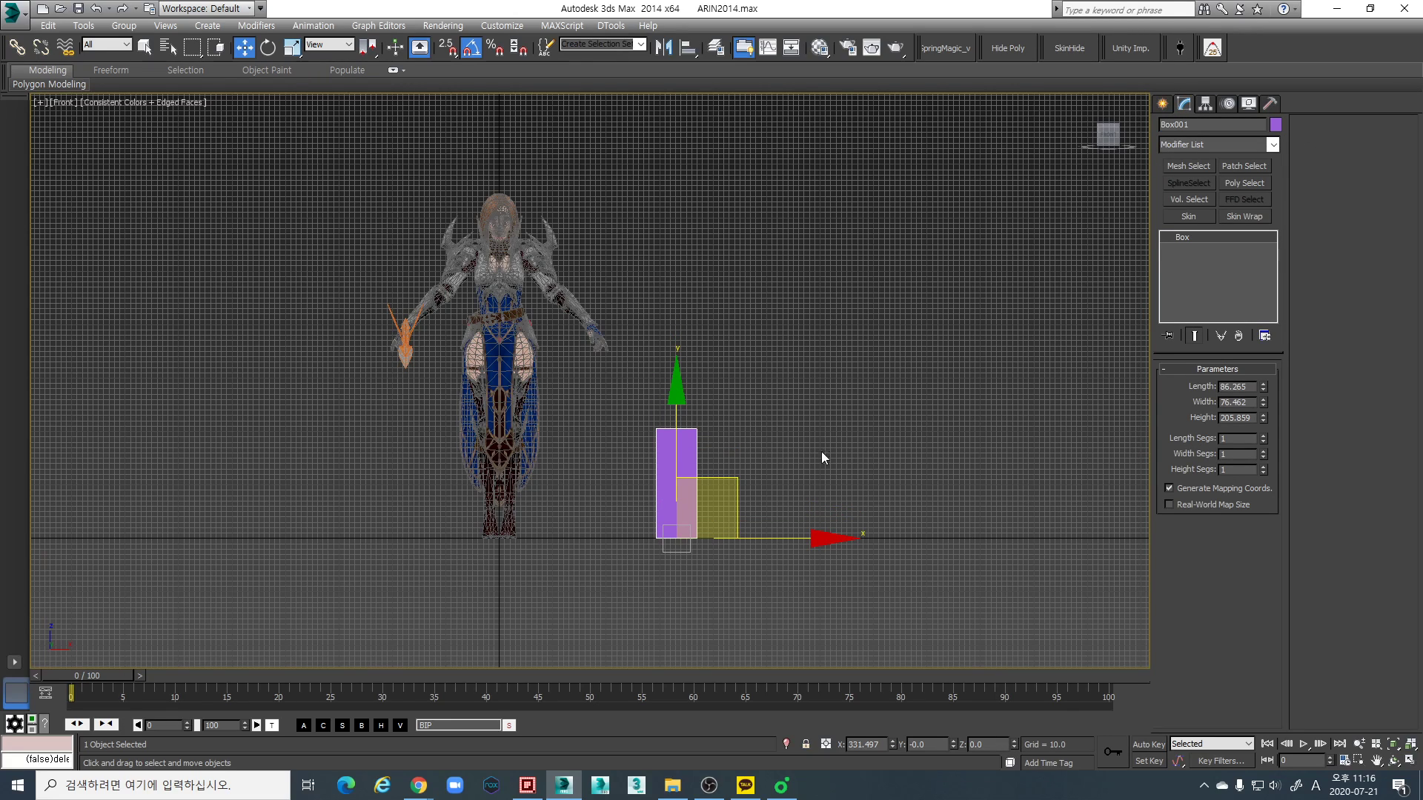
{"action": "key", "text": "r"}
{"action": "left_click_drag", "start_coordinate": [678, 415], "coordinate": [693, 311]}
{"action": "right_click", "coordinate": [689, 331]}
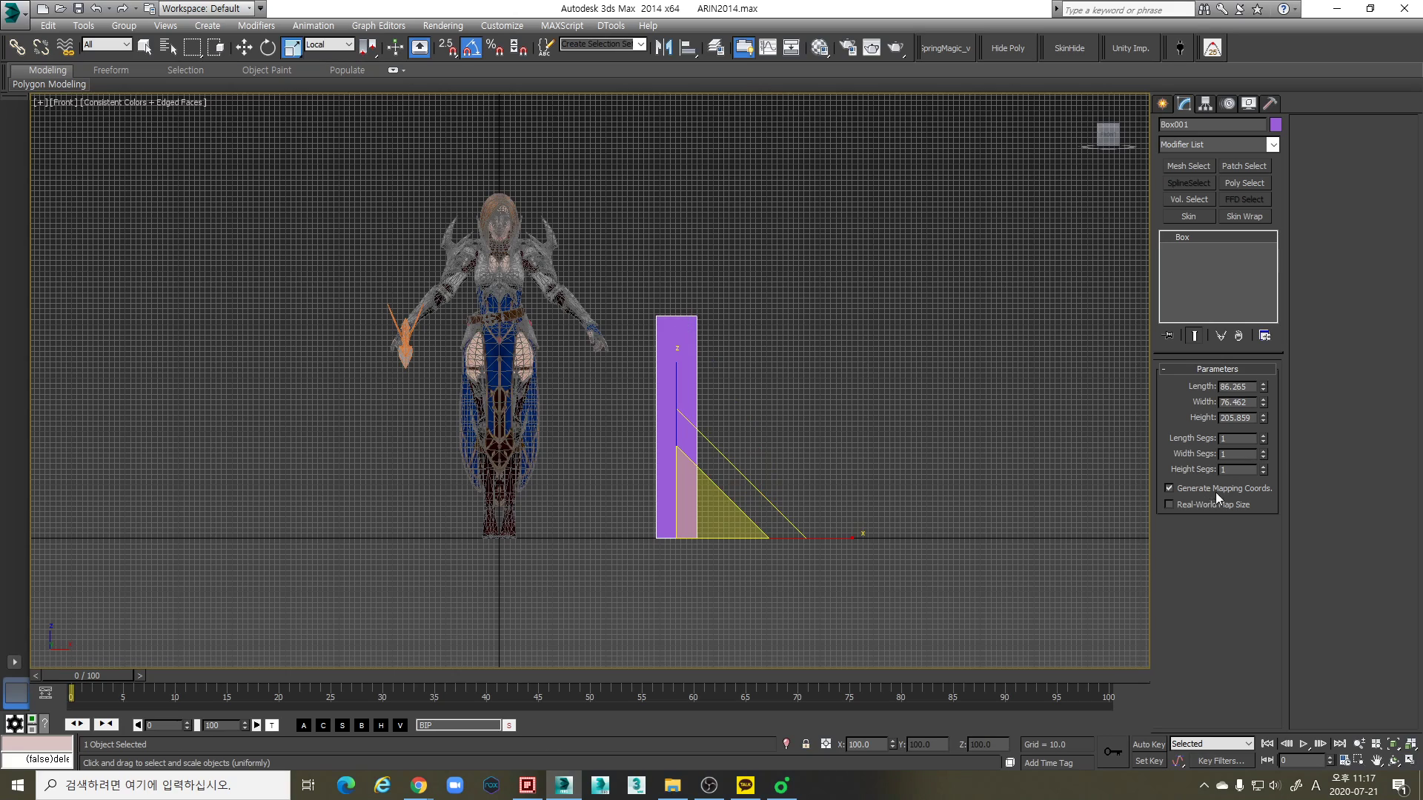
{"action": "key", "text": "ctrl+z"}
{"action": "left_click_drag", "start_coordinate": [1266, 387], "coordinate": [1266, 316]}
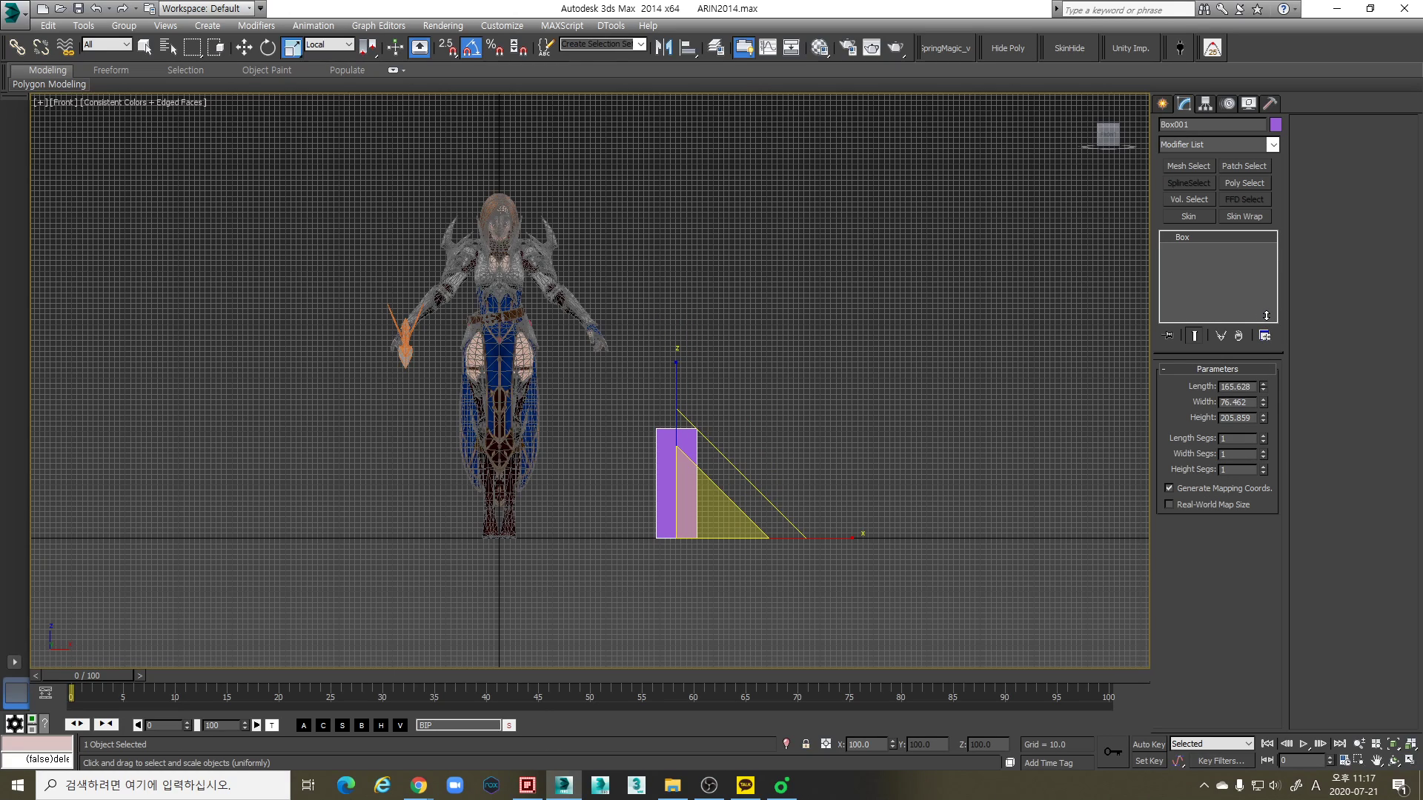
{"action": "key", "text": "ctrl+z"}
- Reduce the box's height to about 197.6
{"action": "mouse_move", "coordinate": [1264, 416]}
{"action": "left_mouse_down"}
{"action": "mouse_move", "coordinate": [1264, 365]}
{"action": "mouse_move", "coordinate": [1264, 418]}
{"action": "left_mouse_up"}
{"action": "scroll", "coordinate": [602, 452], "scroll_direction": "up", "scroll_amount": 2}
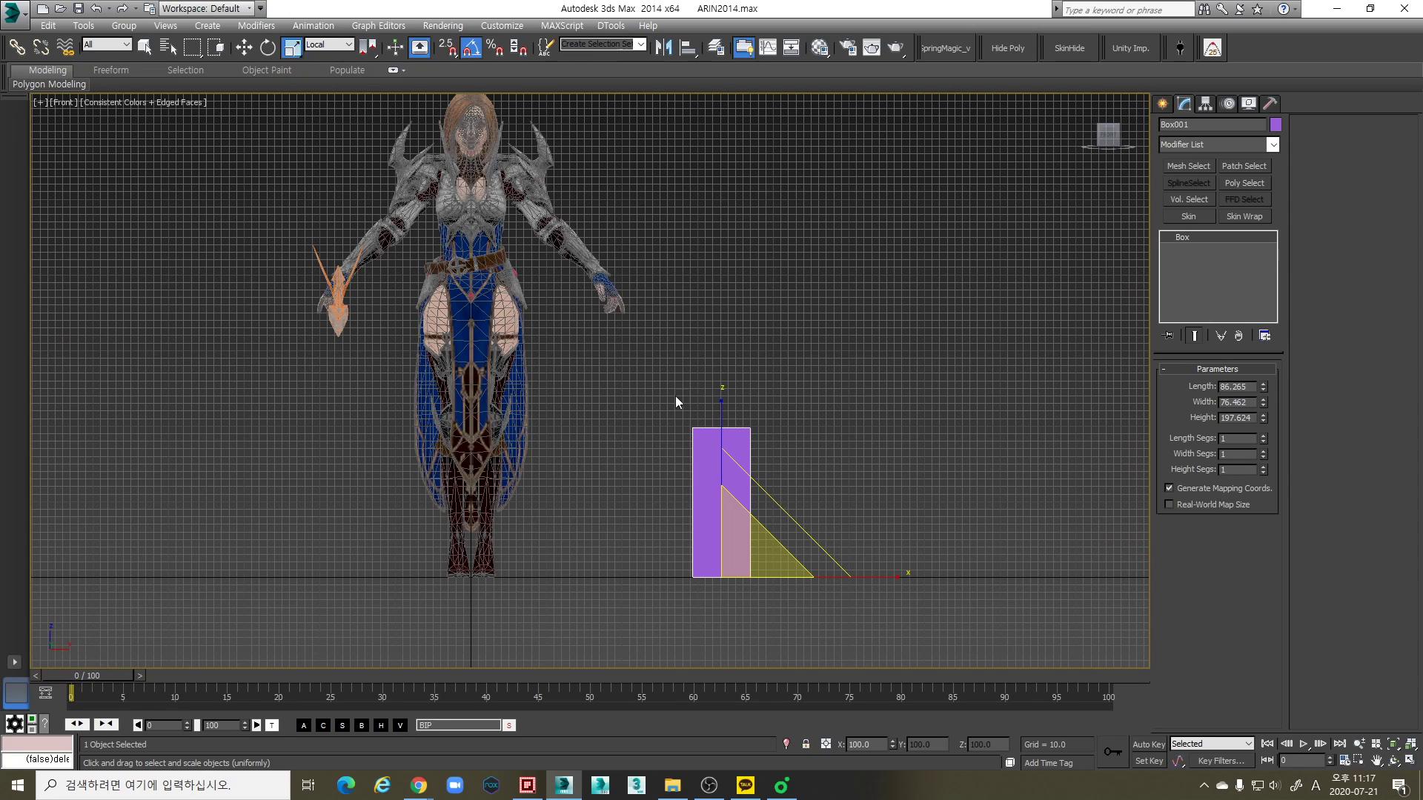
- Compare the box's size with the character in the Perspective and Front views
{"action": "scroll", "coordinate": [665, 459], "scroll_direction": "up", "scroll_amount": 3}
{"action": "scroll", "coordinate": [685, 456], "scroll_direction": "down", "scroll_amount": 4}
{"action": "scroll", "coordinate": [598, 496], "scroll_direction": "up", "scroll_amount": 1}
{"action": "middle_click_drag", "start_coordinate": [598, 496], "coordinate": [652, 478]}
{"action": "key", "text": "p"}
{"action": "scroll", "coordinate": [678, 474], "scroll_direction": "up", "scroll_amount": 5}
{"action": "scroll", "coordinate": [683, 507], "scroll_direction": "down", "scroll_amount": 3}
{"action": "scroll", "coordinate": [756, 416], "scroll_direction": "down", "scroll_amount": 2}
{"action": "scroll", "coordinate": [674, 480], "scroll_direction": "down", "scroll_amount": 4}
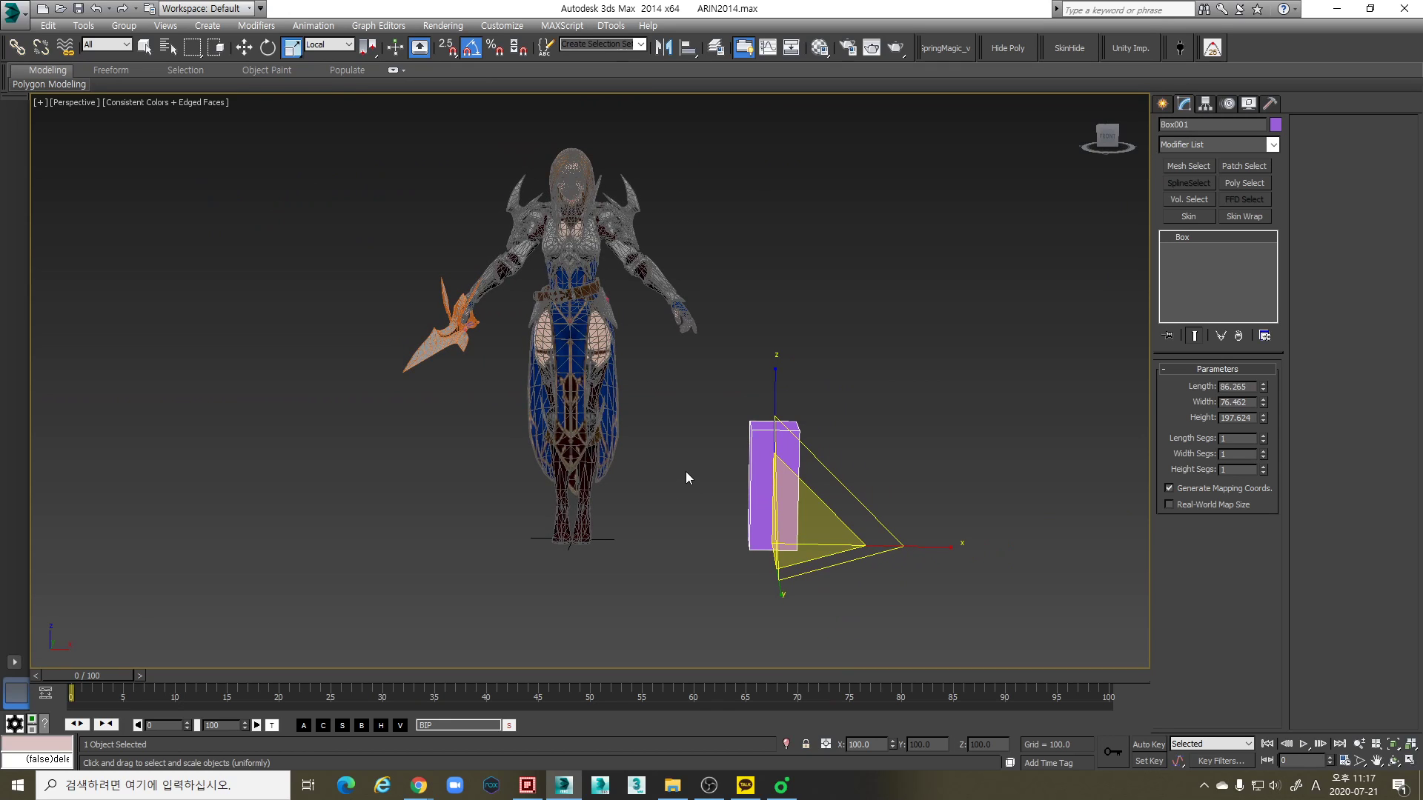
{"action": "key", "text": "f"}
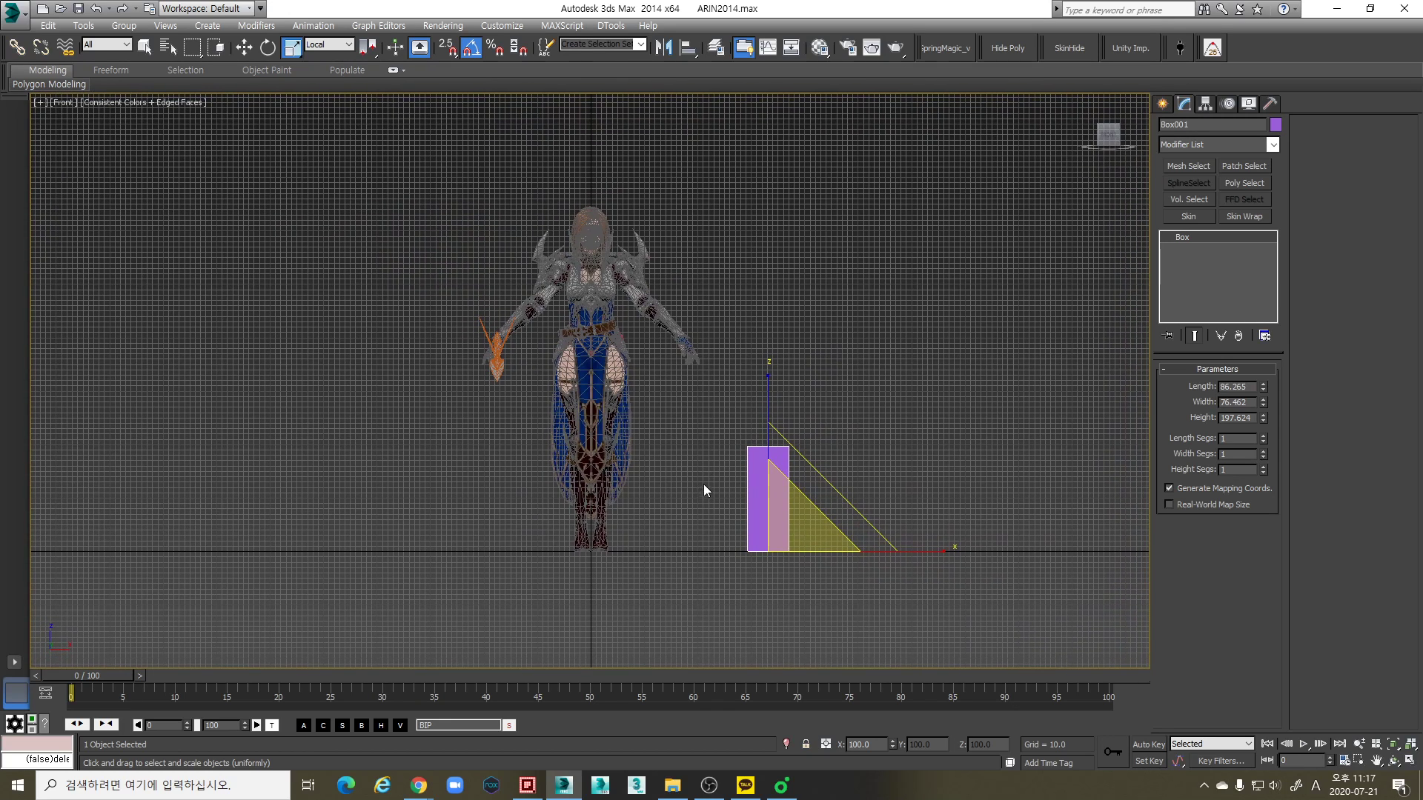
{"action": "scroll", "coordinate": [704, 486], "scroll_direction": "up", "scroll_amount": 5}
{"action": "scroll", "coordinate": [721, 466], "scroll_direction": "down", "scroll_amount": 5}
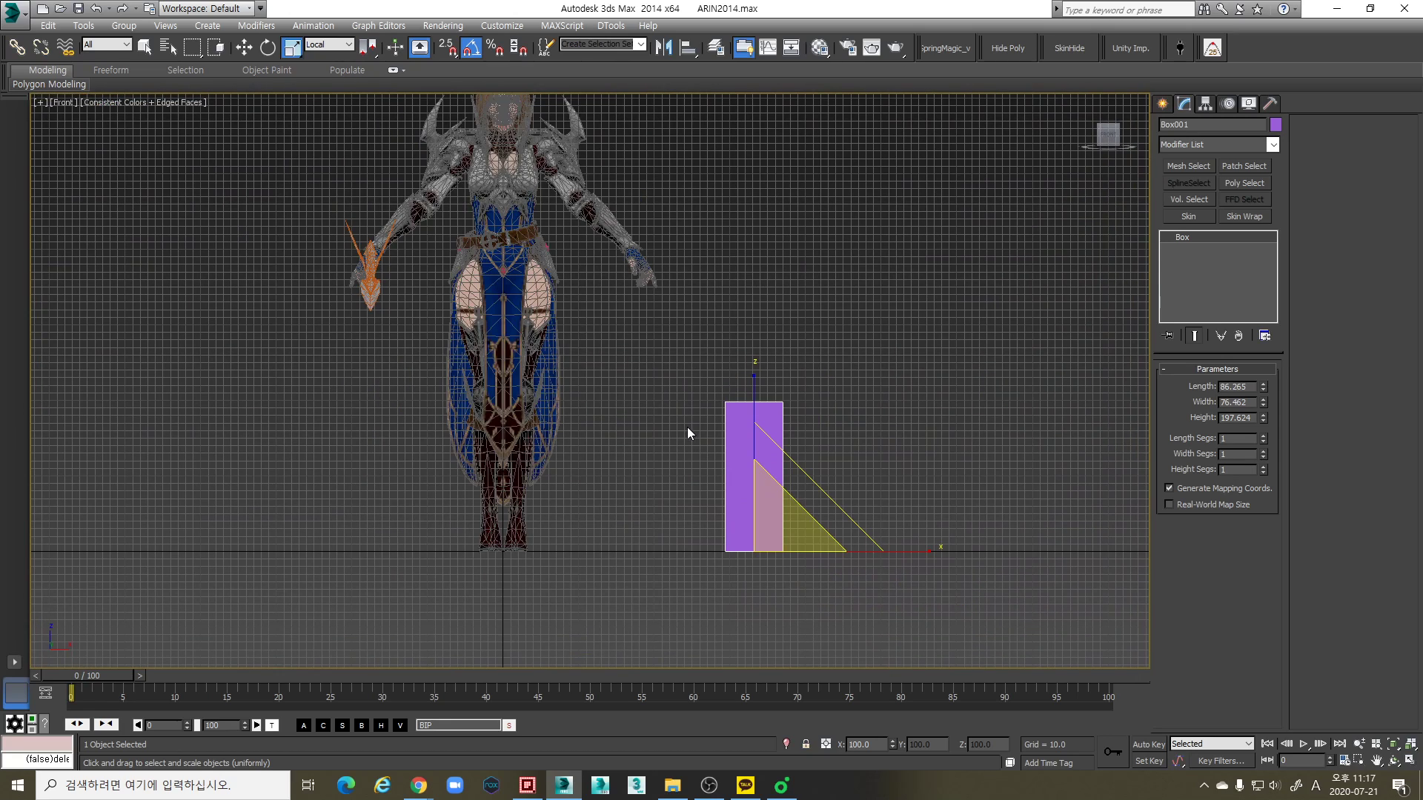
{"action": "key", "text": "w"}
{"action": "scroll", "coordinate": [642, 445], "scroll_direction": "down", "scroll_amount": 2}
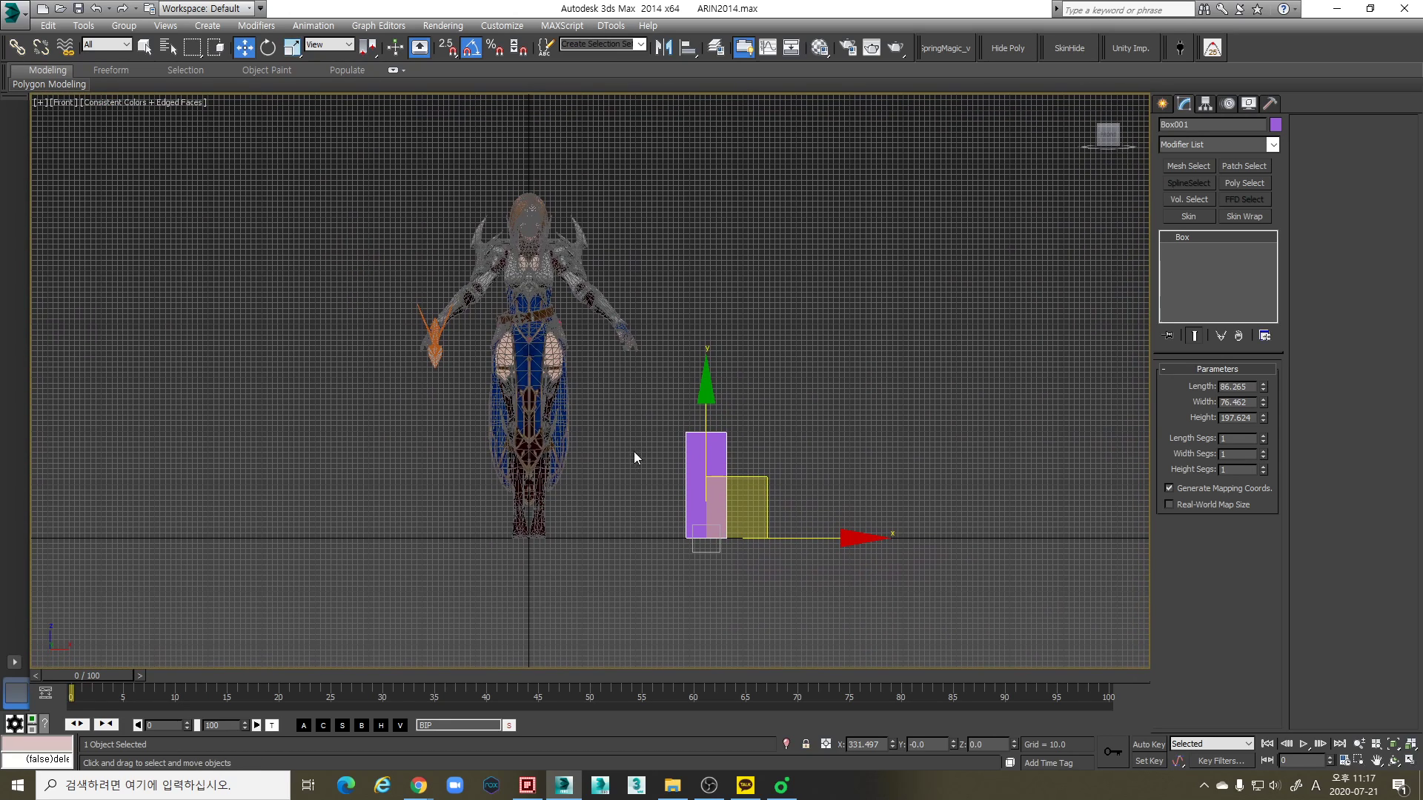
{"action": "scroll", "coordinate": [606, 486], "scroll_direction": "up", "scroll_amount": 2}
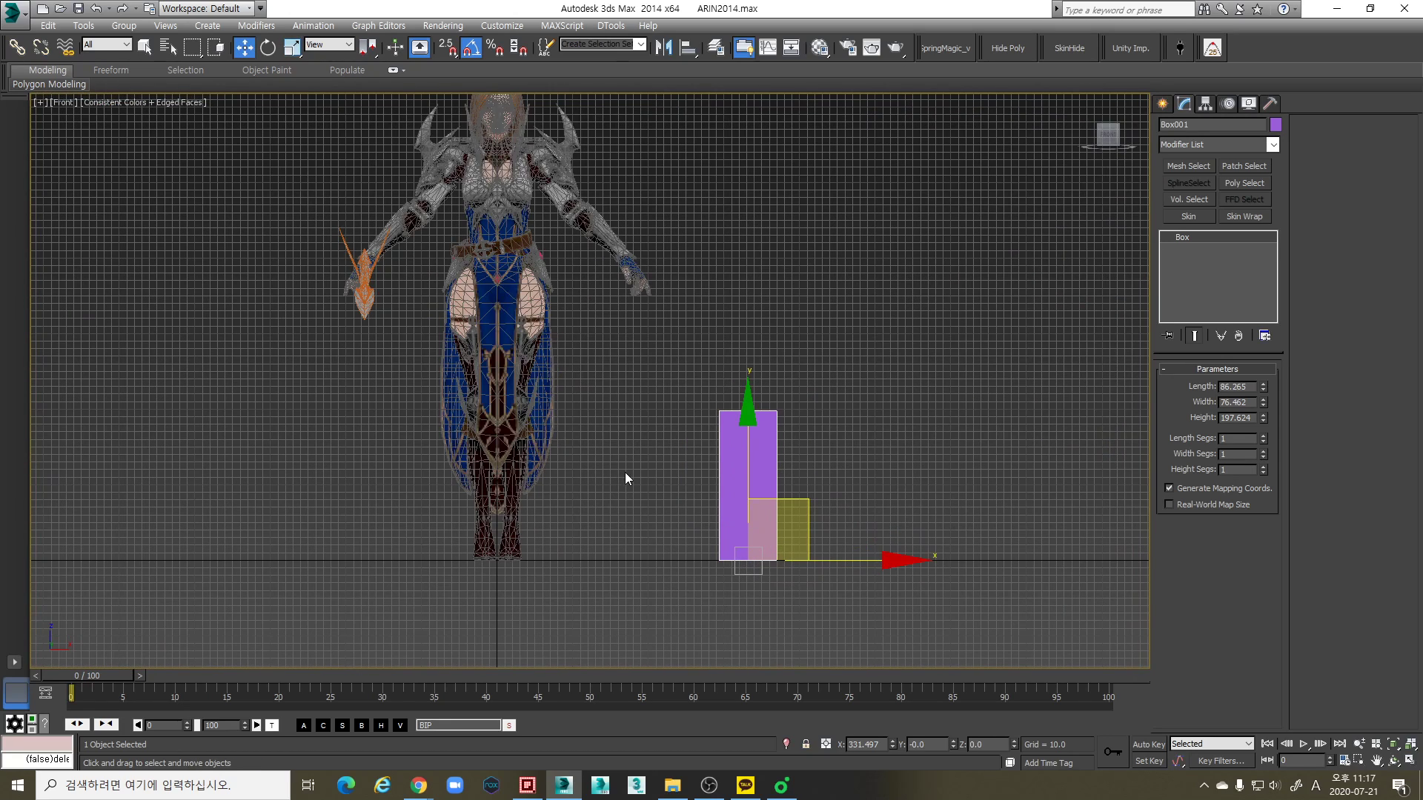
- Check the System Unit Scale in the Units Setup and close it without changes
{"action": "left_click", "coordinate": [518, 27]}
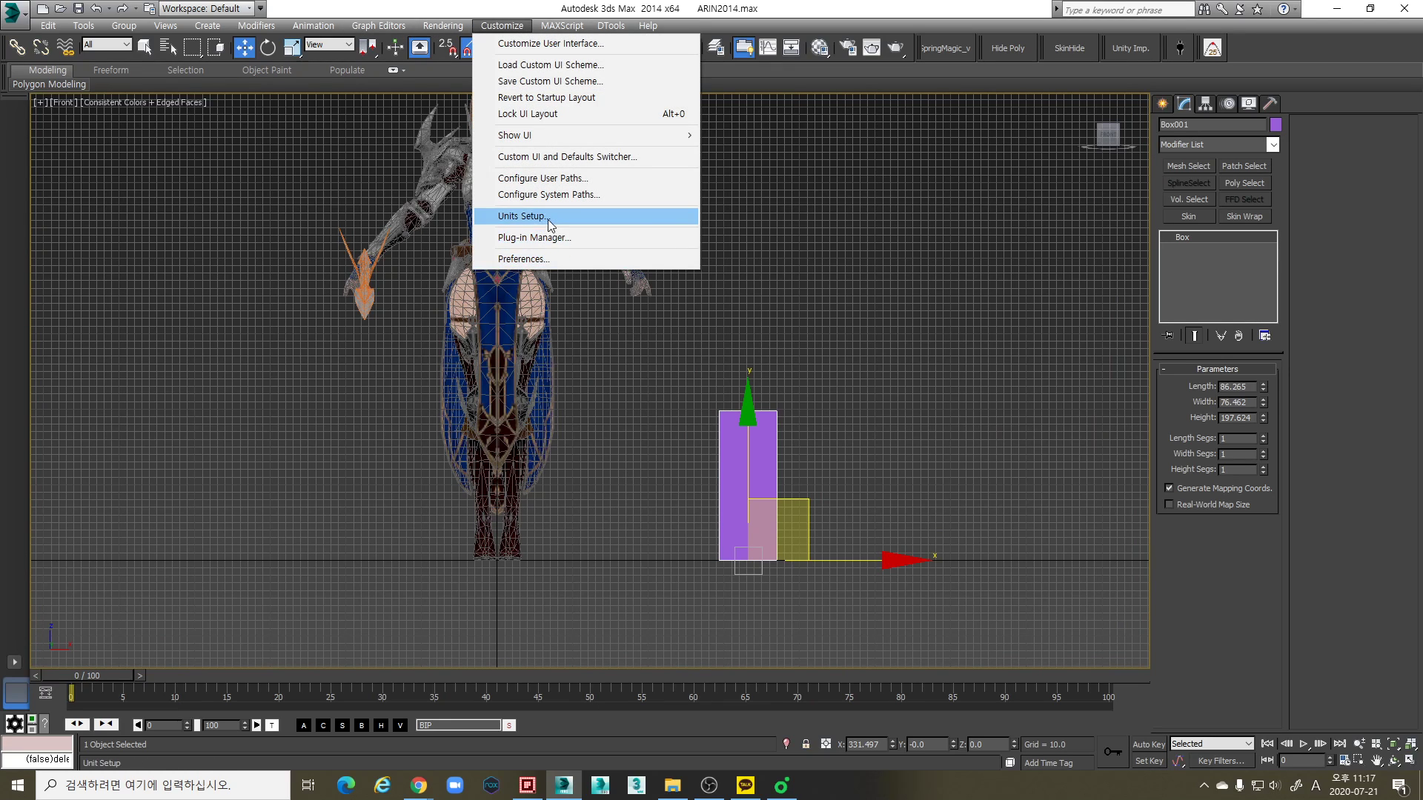
{"action": "left_click", "coordinate": [548, 217]}
{"action": "left_click", "coordinate": [697, 271]}
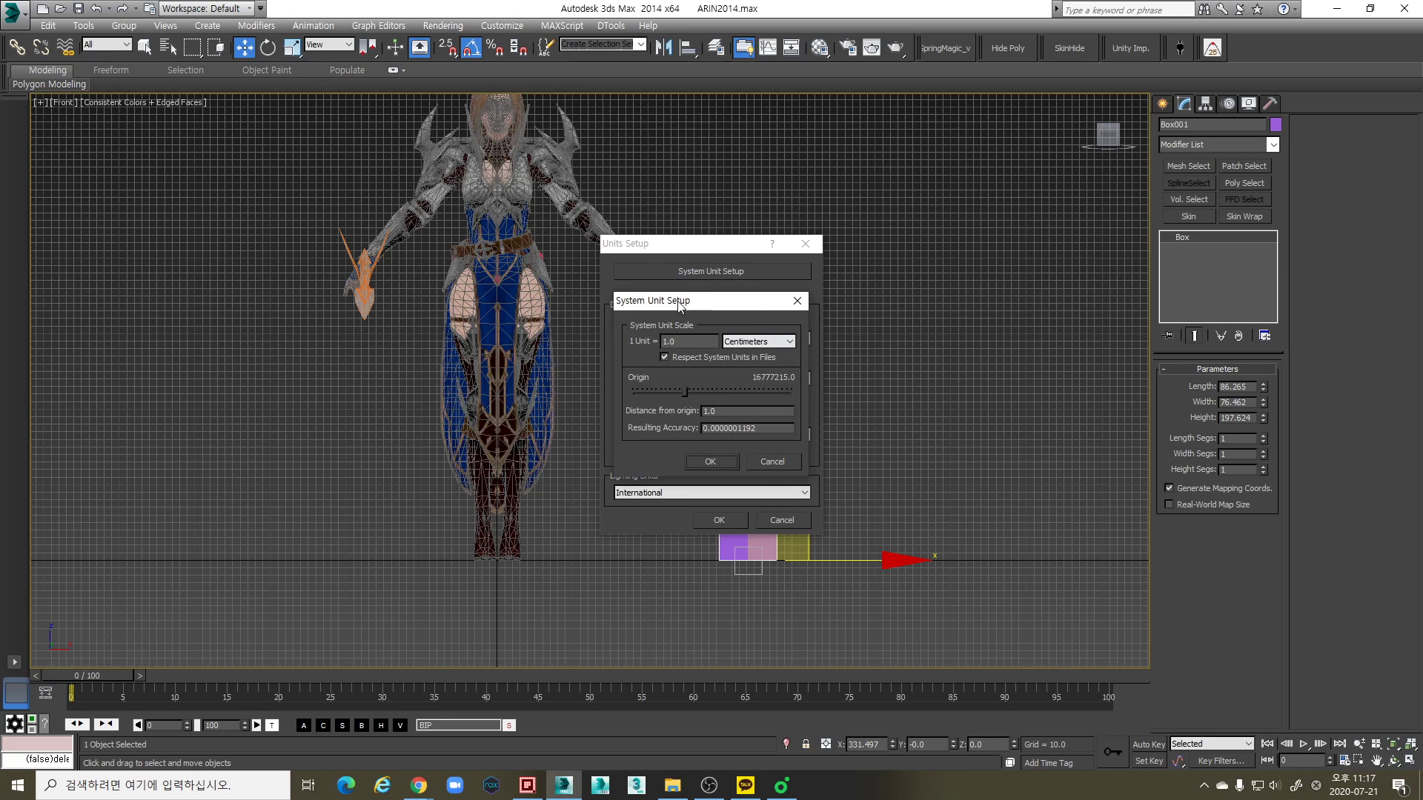
{"action": "left_click", "coordinate": [790, 465]}
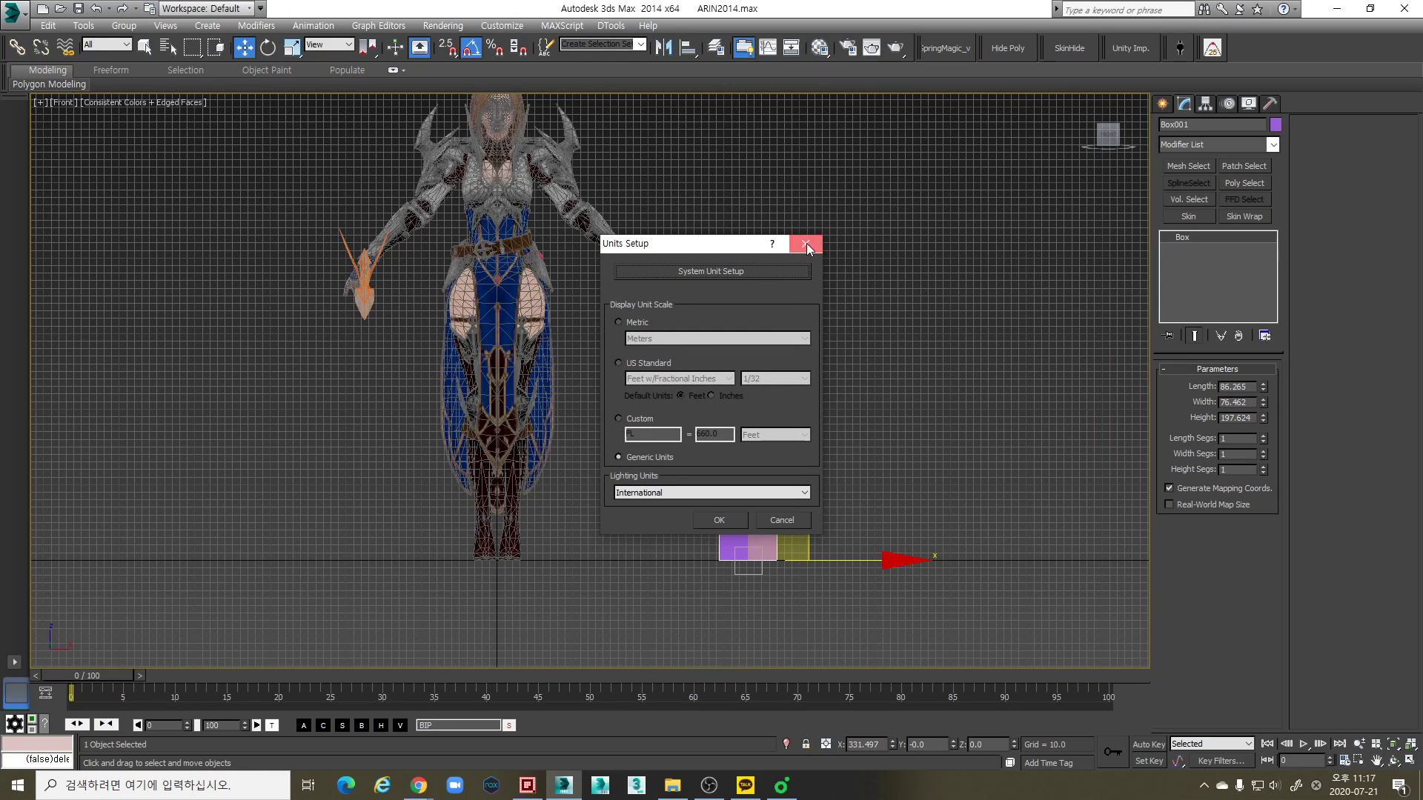
{"action": "left_click", "coordinate": [806, 243]}
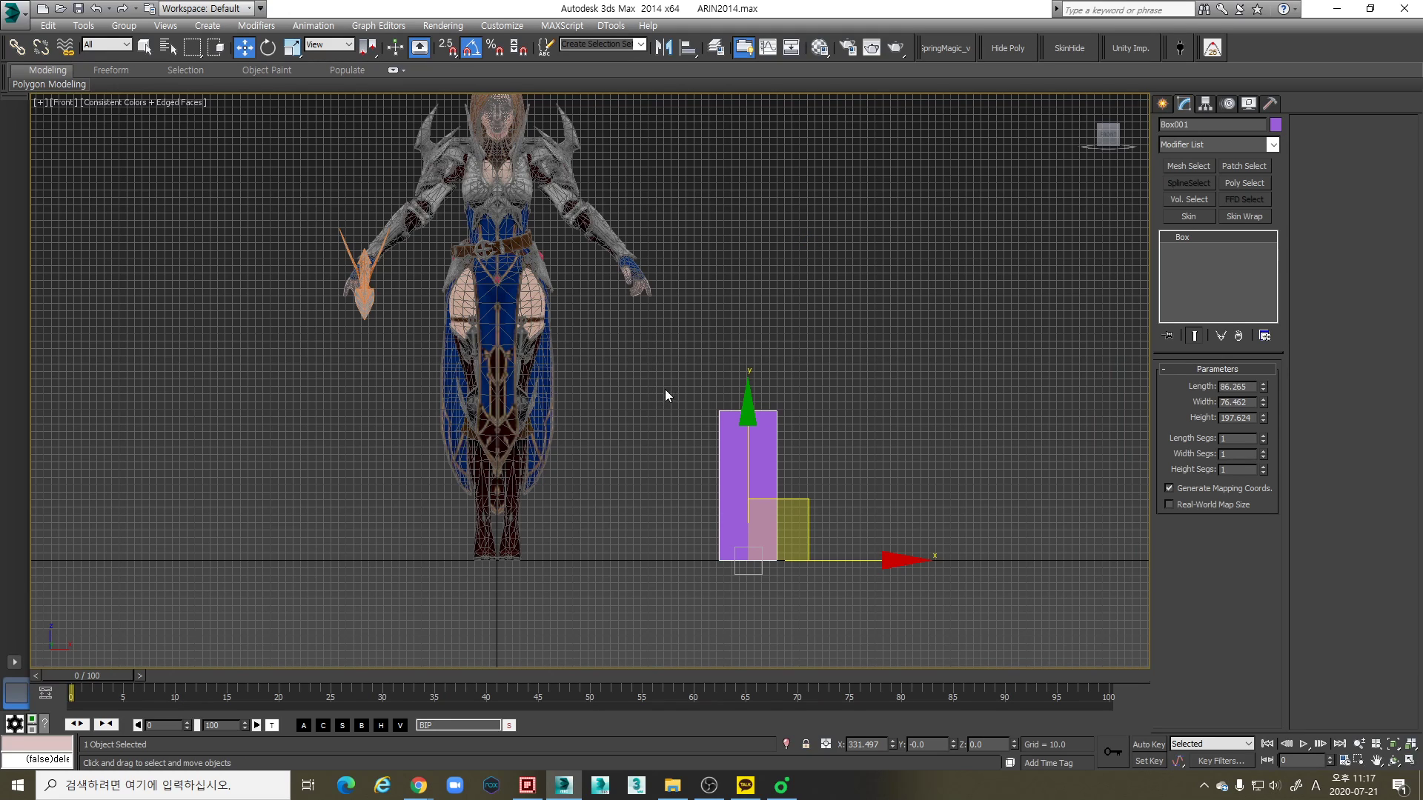
- Select the character together with its weapon in the Front view and examine their size next to the box
{"action": "left_click_drag", "start_coordinate": [647, 387], "coordinate": [817, 611]}
{"action": "left_click", "coordinate": [652, 474]}
{"action": "middle_click_drag", "start_coordinate": [576, 462], "coordinate": [612, 526]}
{"action": "scroll", "coordinate": [617, 514], "scroll_direction": "down", "scroll_amount": 2}
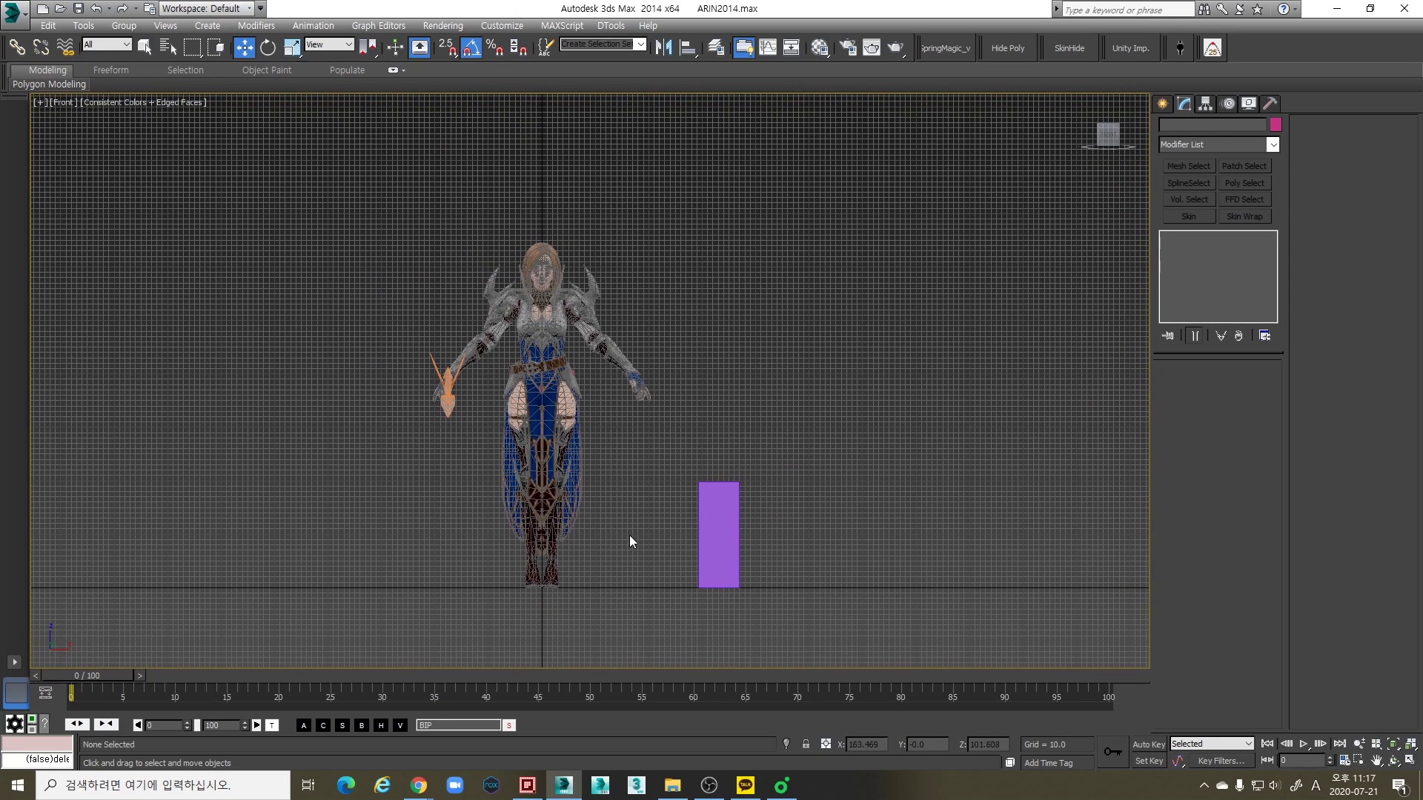
{"action": "left_click_drag", "start_coordinate": [653, 611], "coordinate": [389, 217]}
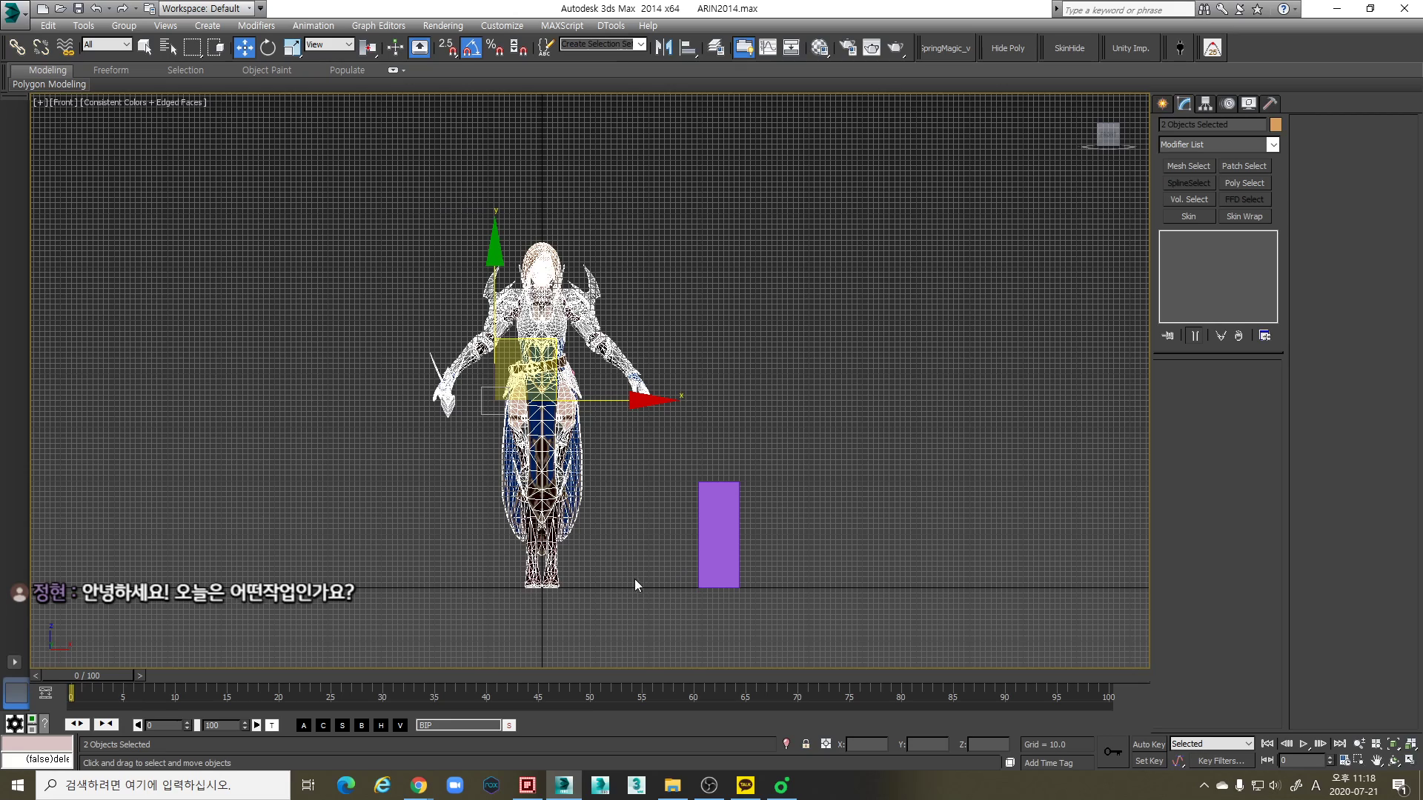
{"action": "scroll", "coordinate": [652, 593], "scroll_direction": "up", "scroll_amount": 4}
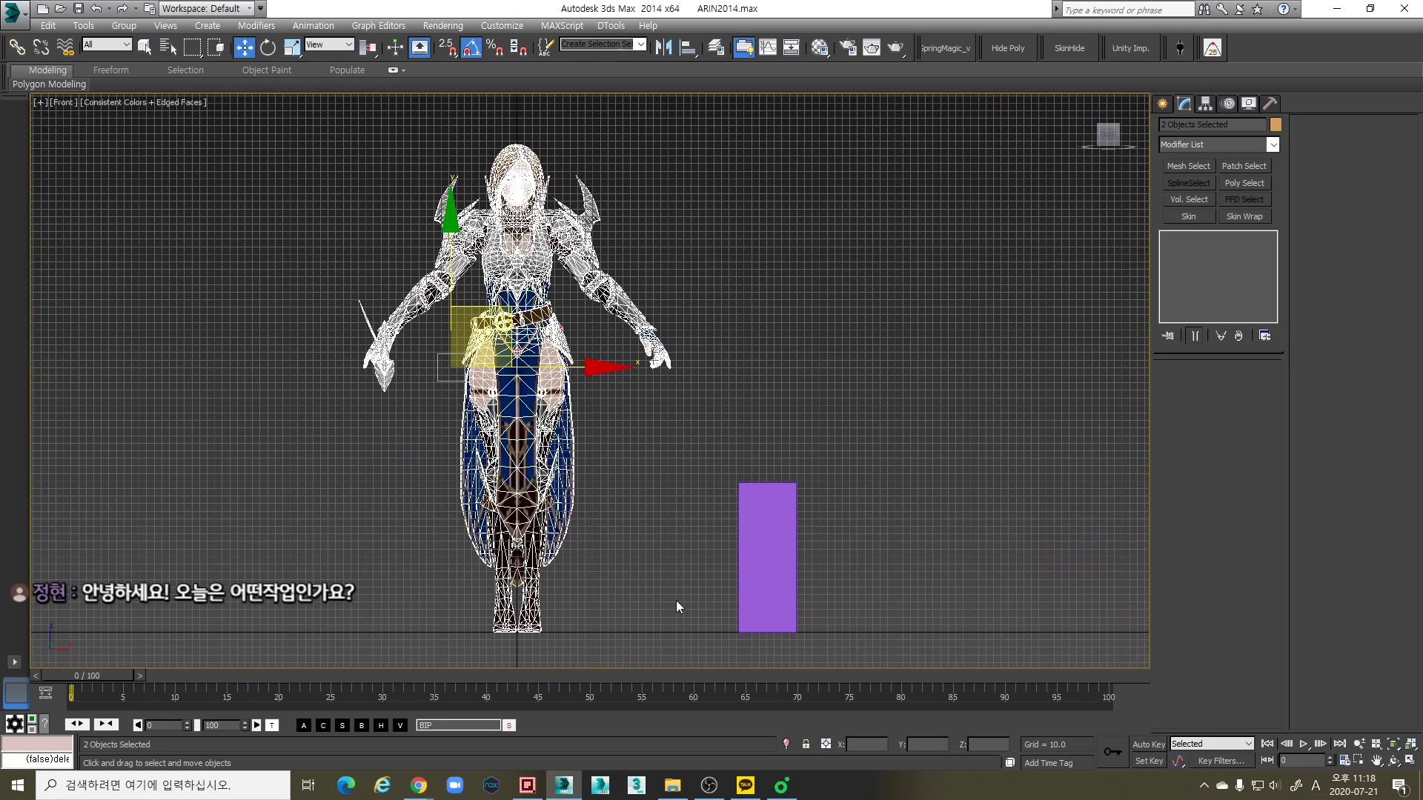
{"action": "scroll", "coordinate": [651, 557], "scroll_direction": "down", "scroll_amount": 2}
{"action": "left_click_drag", "start_coordinate": [671, 633], "coordinate": [398, 228]}
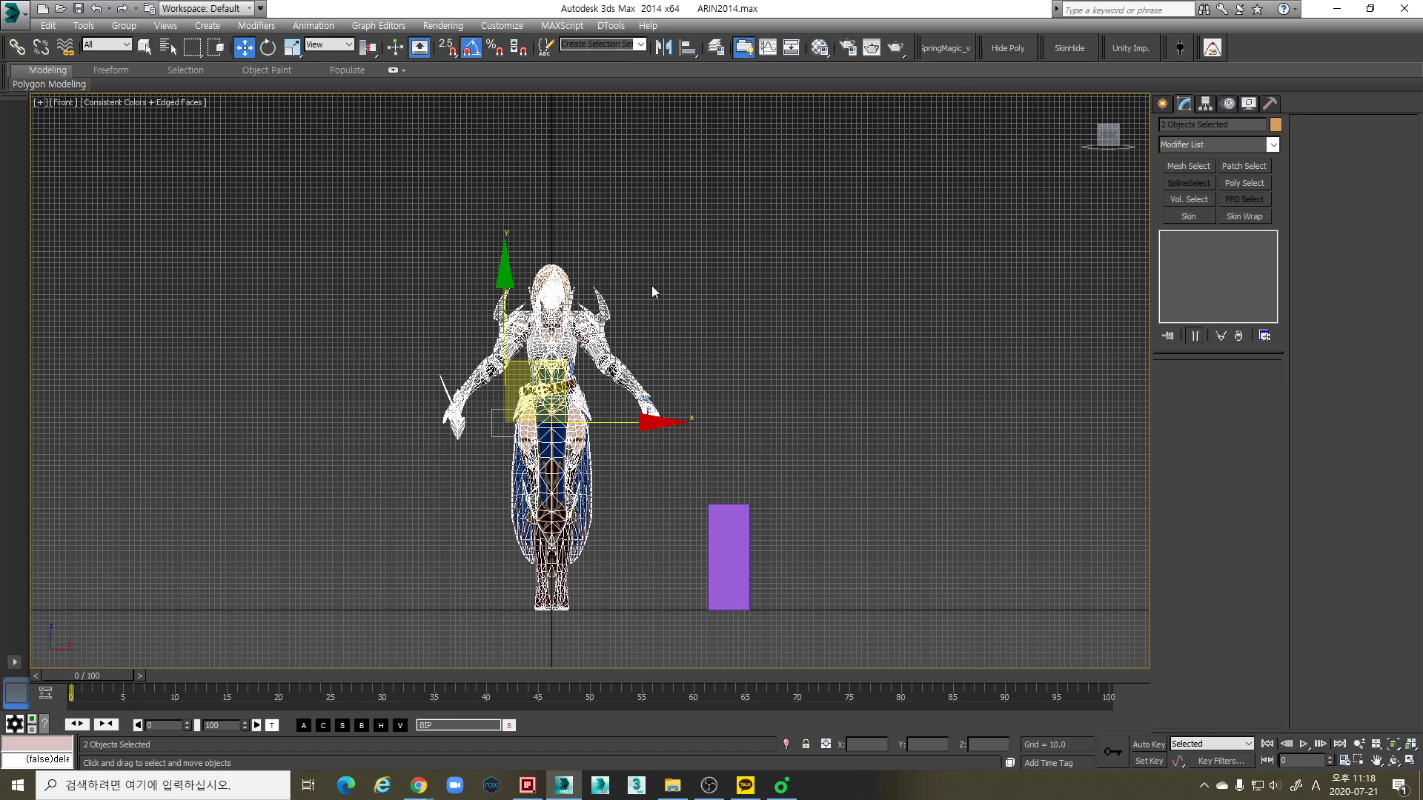
- Review the display unit scale in the Units Setup once more and cancel it
{"action": "left_click", "coordinate": [511, 26]}
{"action": "left_click", "coordinate": [519, 26]}
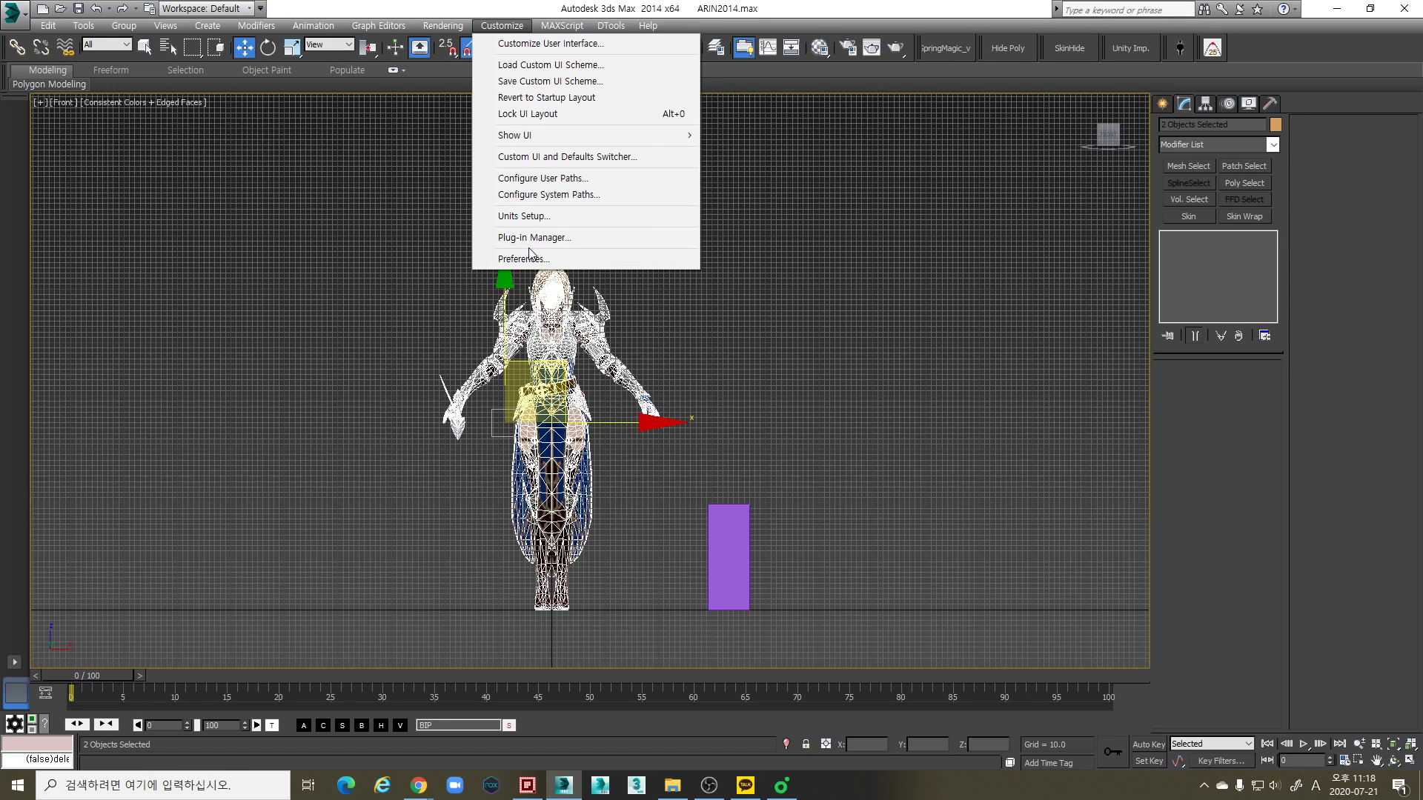
{"action": "left_click", "coordinate": [539, 216]}
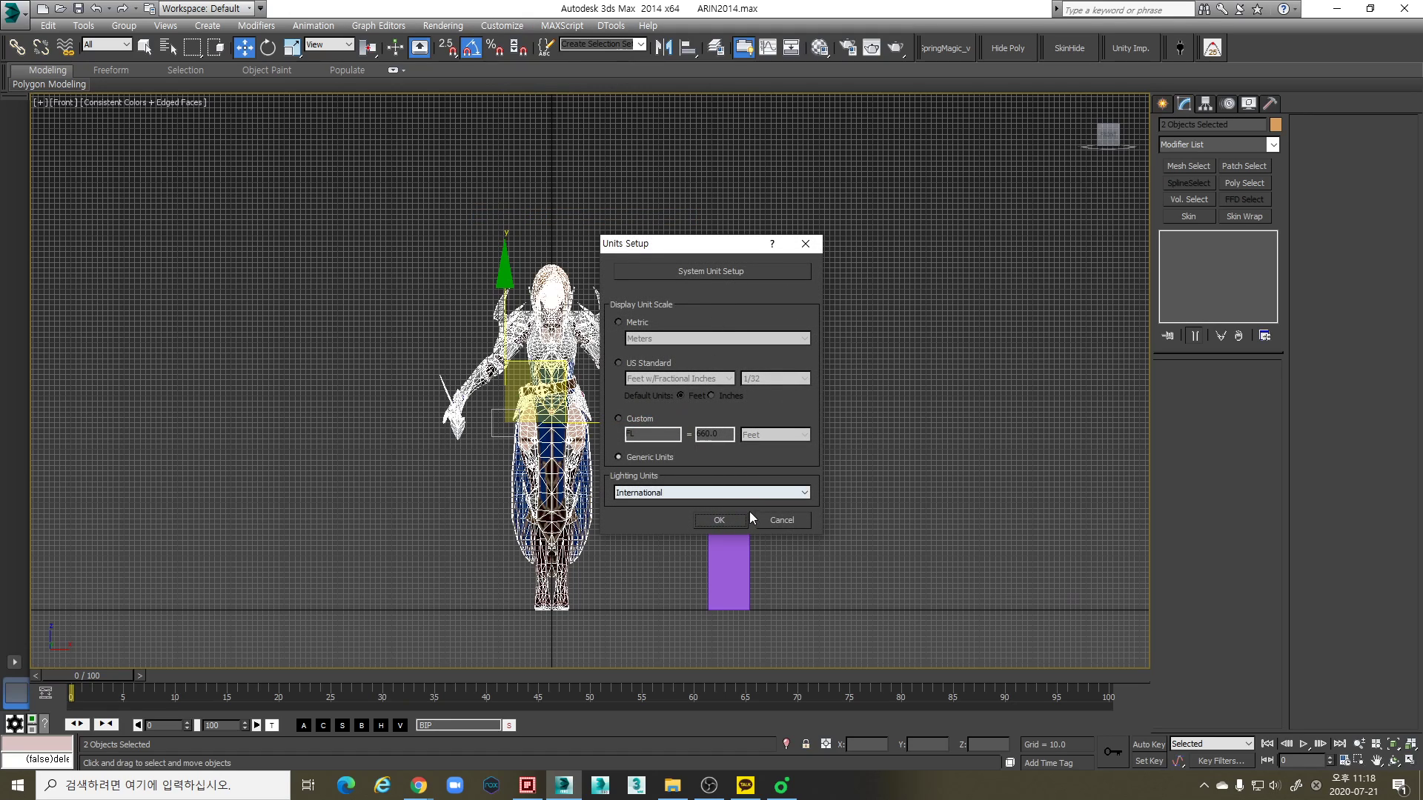
{"action": "left_click", "coordinate": [783, 520]}
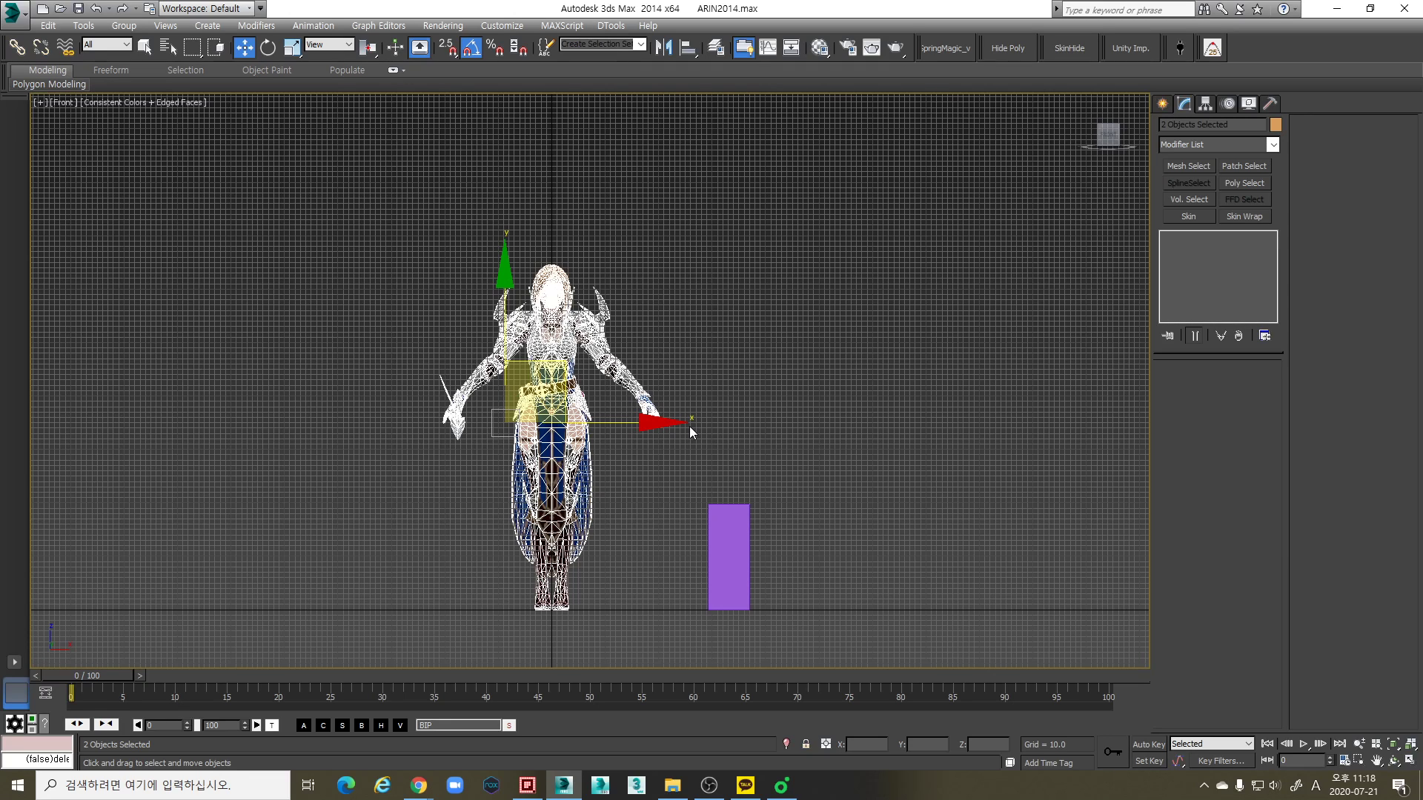
- Compare the height of the box with the character by selecting each in the Front view
{"action": "scroll", "coordinate": [671, 483], "scroll_direction": "up", "scroll_amount": 4}
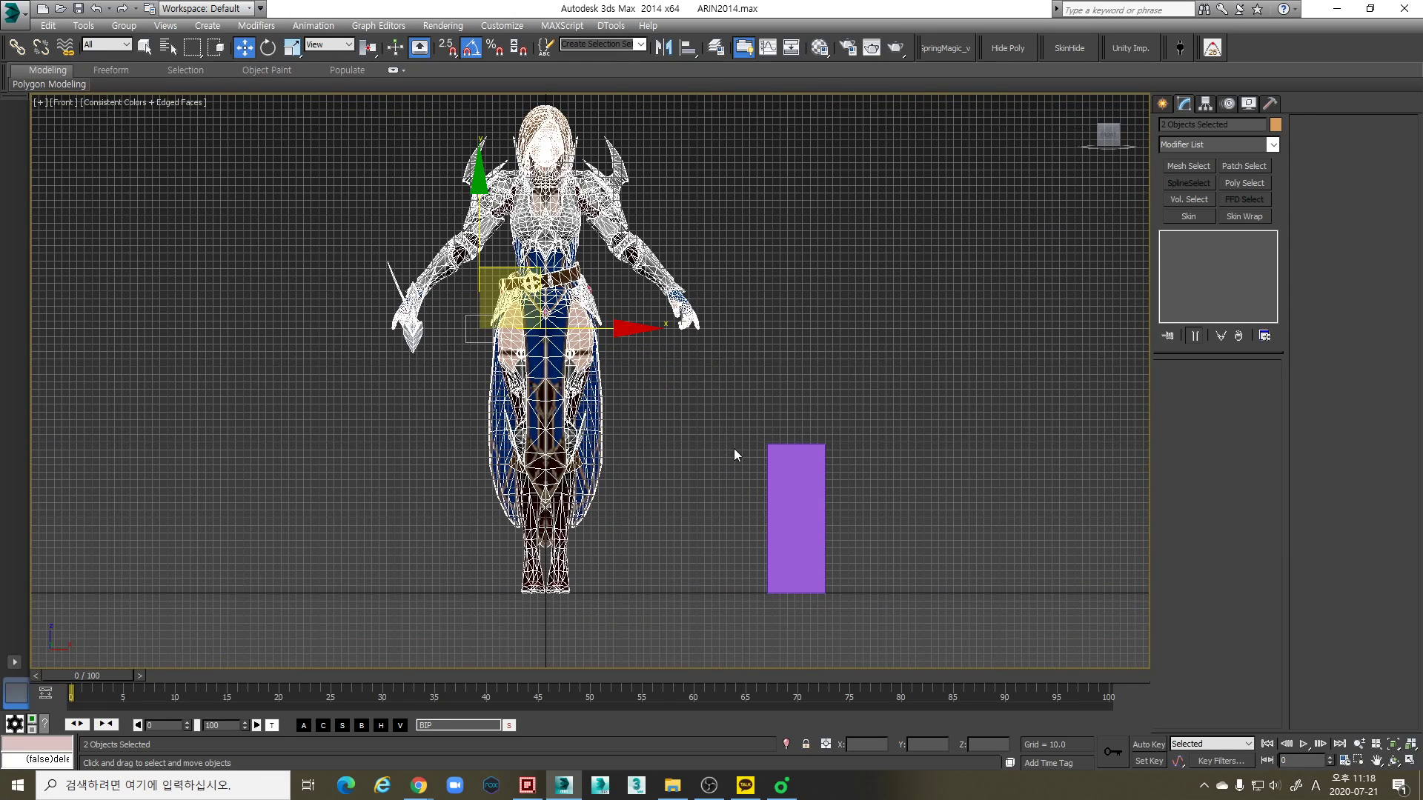
{"action": "left_click", "coordinate": [800, 495]}
{"action": "middle_click_drag", "start_coordinate": [675, 489], "coordinate": [665, 507]}
{"action": "scroll", "coordinate": [665, 506], "scroll_direction": "down", "scroll_amount": 3}
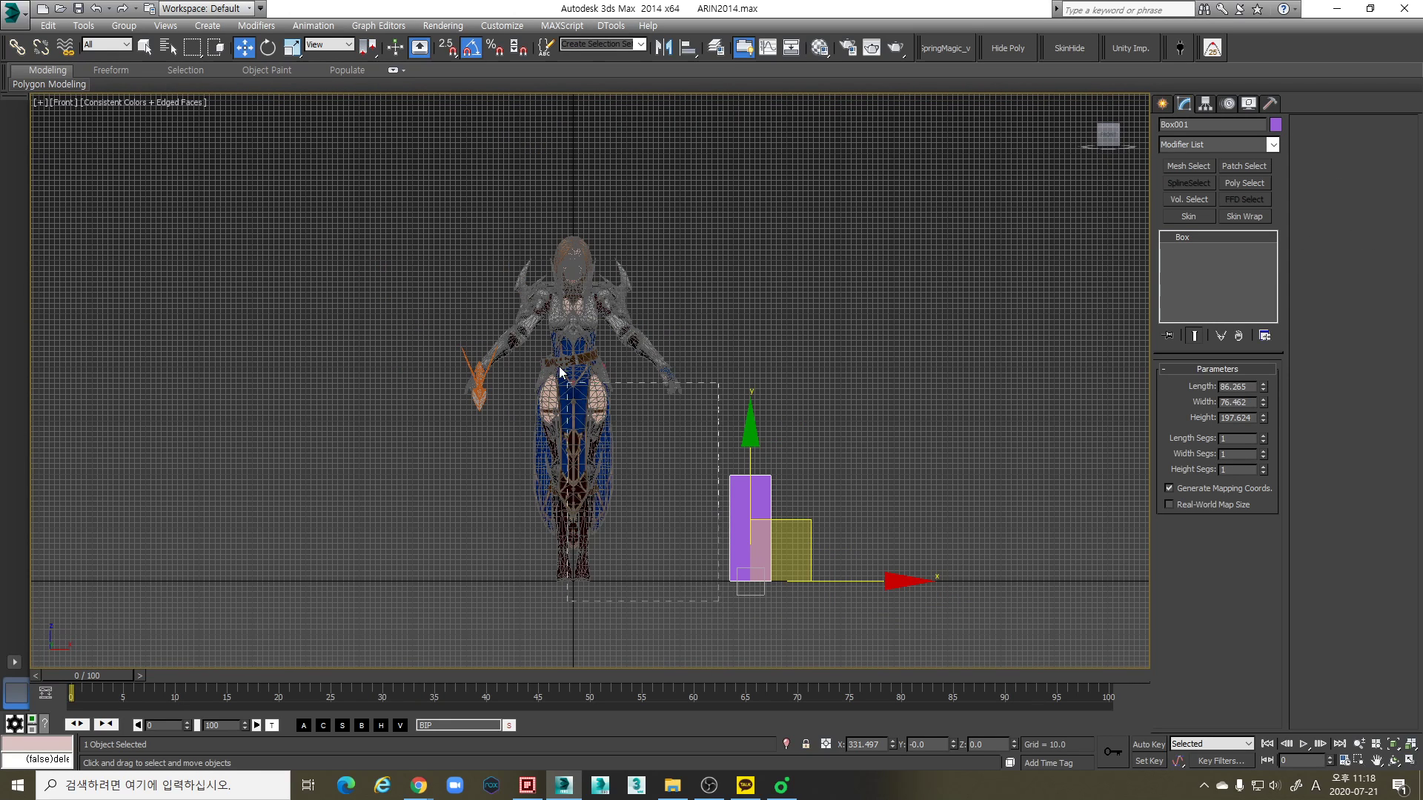
{"action": "left_click_drag", "start_coordinate": [567, 384], "coordinate": [408, 209]}
{"action": "scroll", "coordinate": [652, 512], "scroll_direction": "up", "scroll_amount": 5}
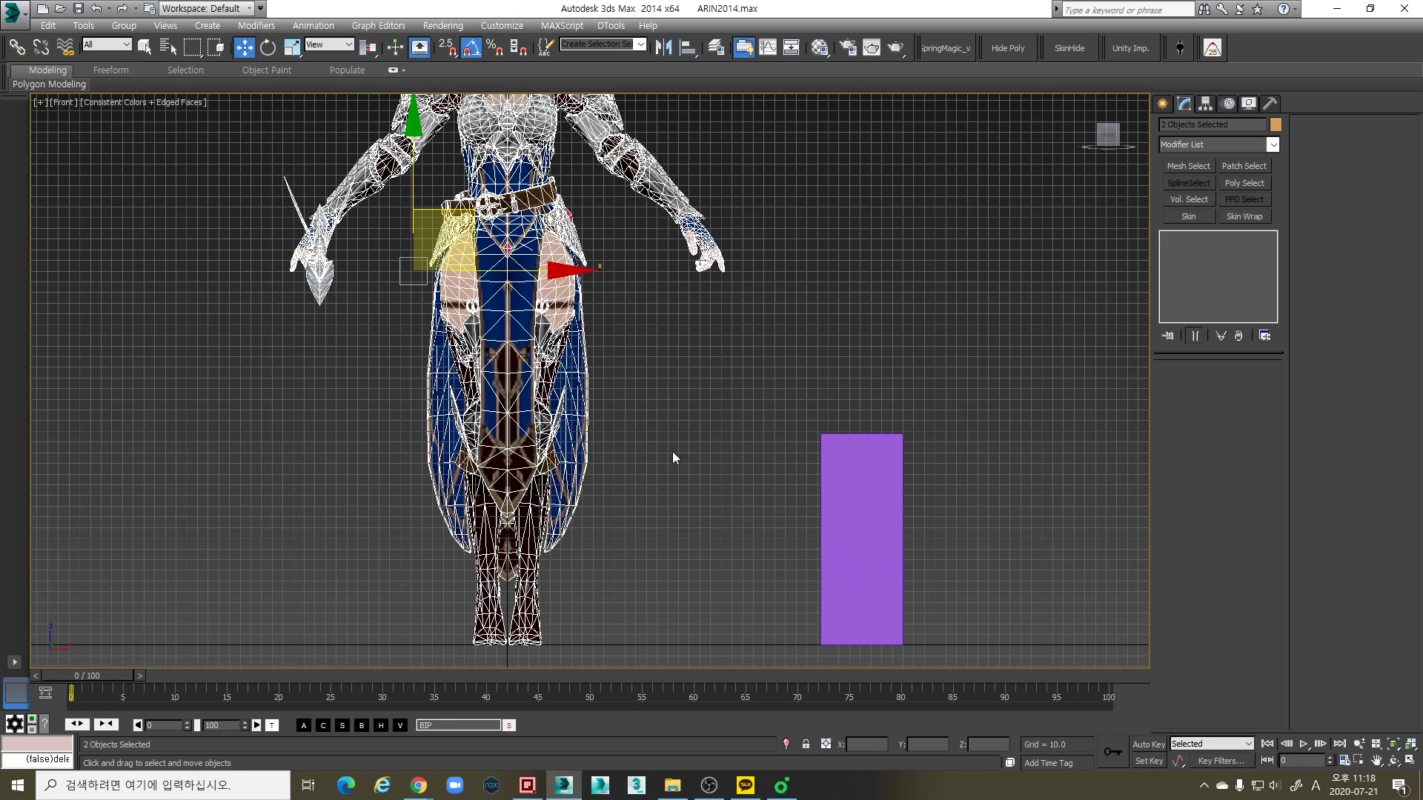
{"action": "middle_click_drag", "start_coordinate": [673, 452], "coordinate": [672, 449]}
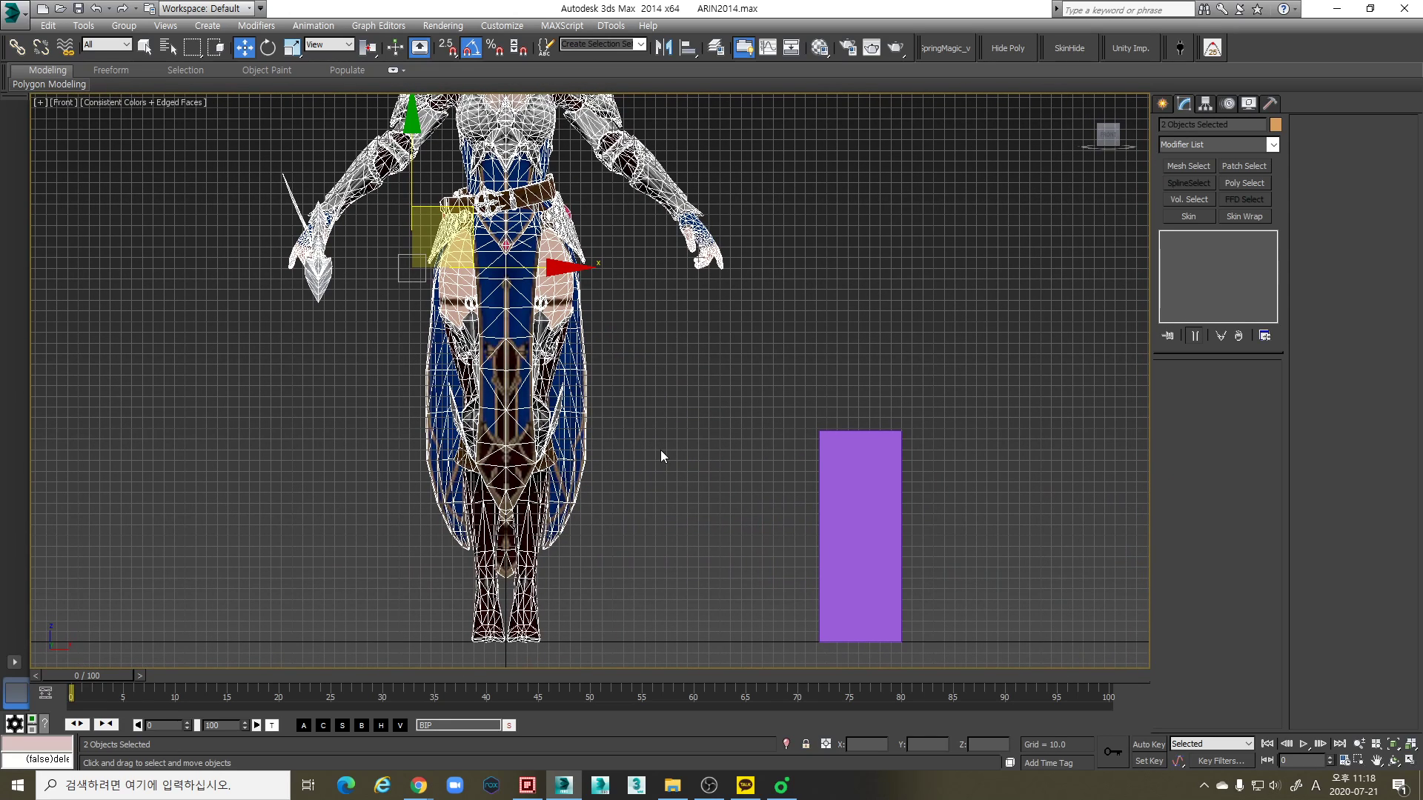
{"action": "scroll", "coordinate": [677, 445], "scroll_direction": "down", "scroll_amount": 3}
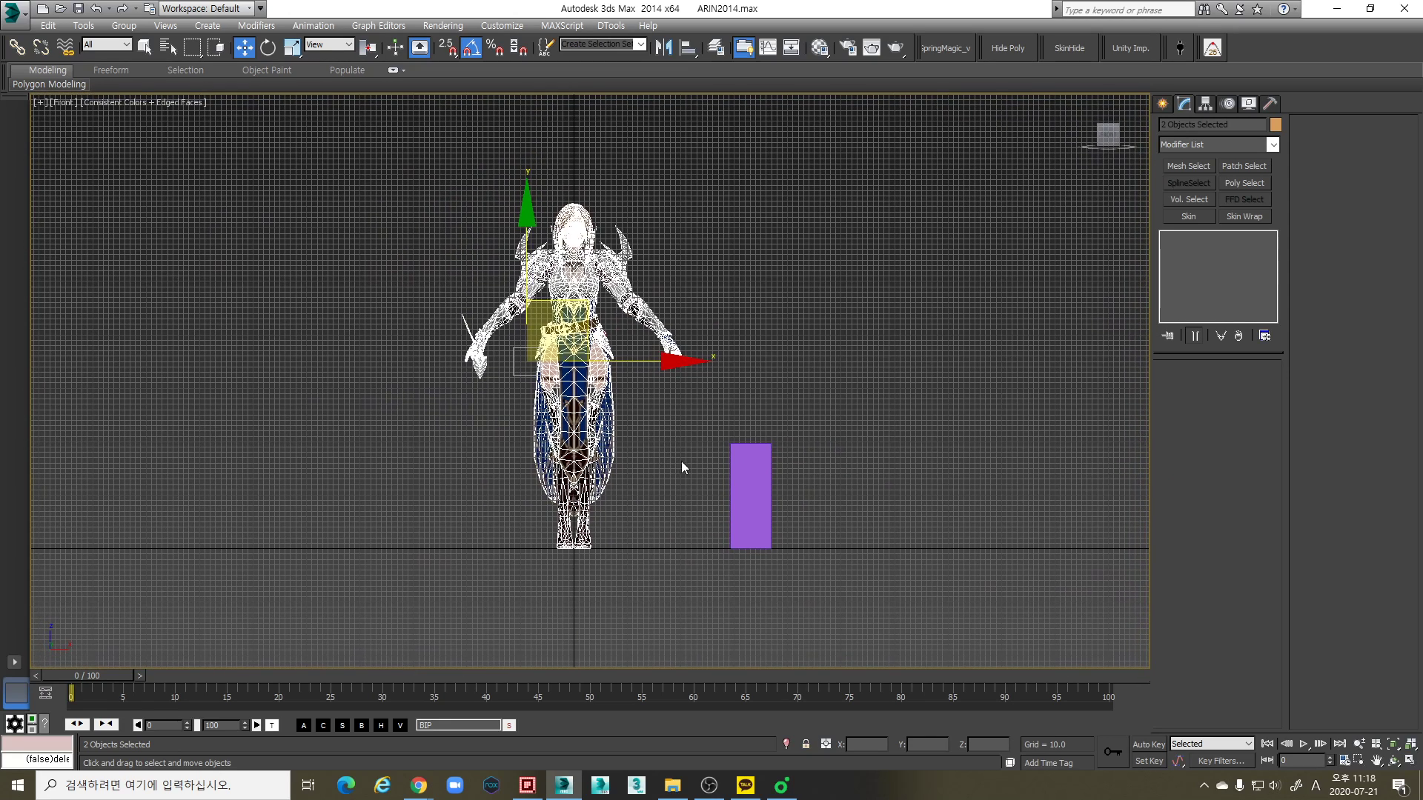
- Select the reference box and set its height to 200
{"action": "left_click", "coordinate": [752, 491]}
{"action": "scroll", "coordinate": [715, 526], "scroll_direction": "up", "scroll_amount": 2}
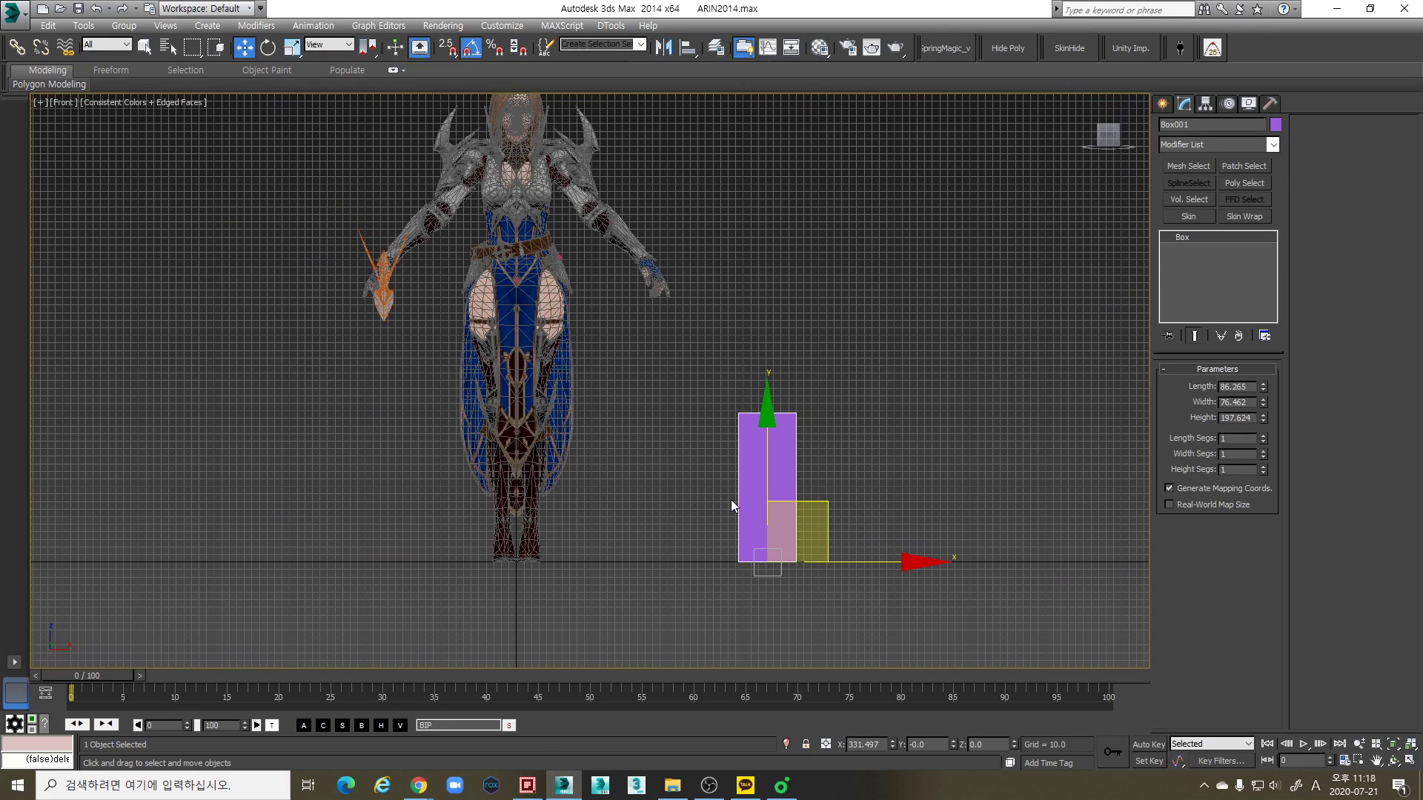
{"action": "double_click", "coordinate": [1245, 418]}
{"action": "type", "text": "5"}
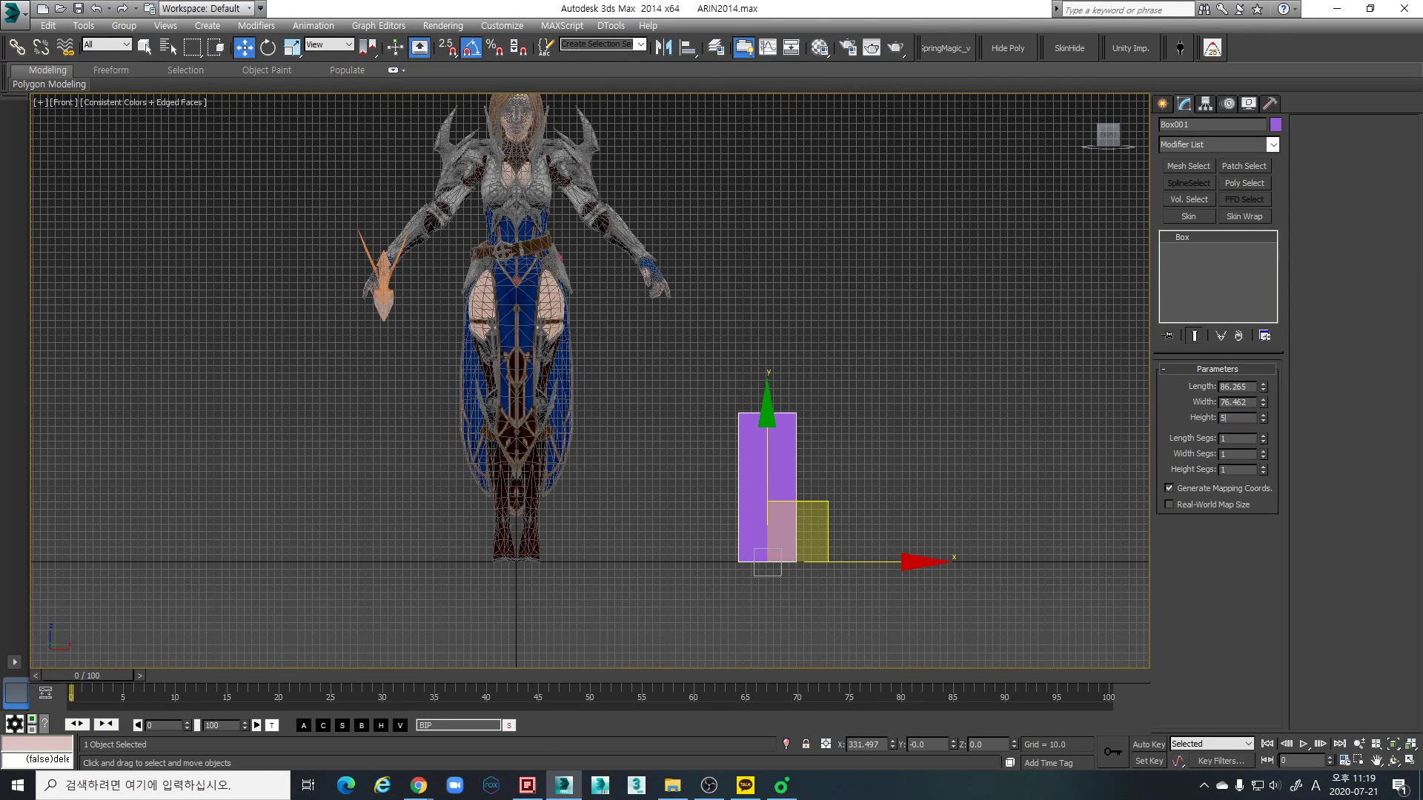
{"action": "type", "text": "200"}
{"action": "key", "text": "Return"}
- Try to scale the character and weapon with the Scale tool in the Perspective view, undo the change and clear the selection
{"action": "middle_click_drag", "start_coordinate": [626, 412], "coordinate": [625, 432]}
{"action": "middle_click_drag", "start_coordinate": [606, 540], "coordinate": [606, 551]}
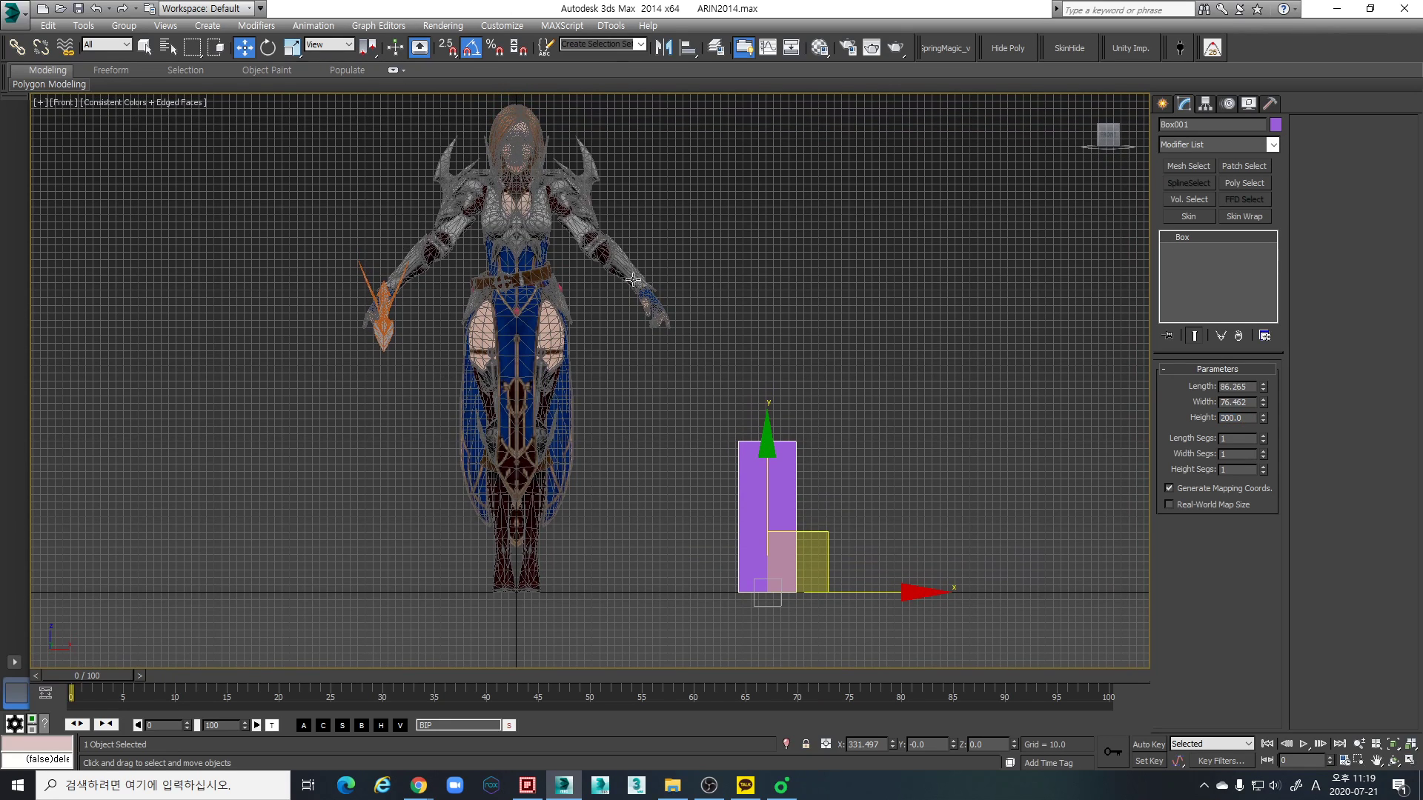
{"action": "scroll", "coordinate": [580, 548], "scroll_direction": "down", "scroll_amount": 3}
{"action": "left_click_drag", "start_coordinate": [368, 185], "coordinate": [622, 548]}
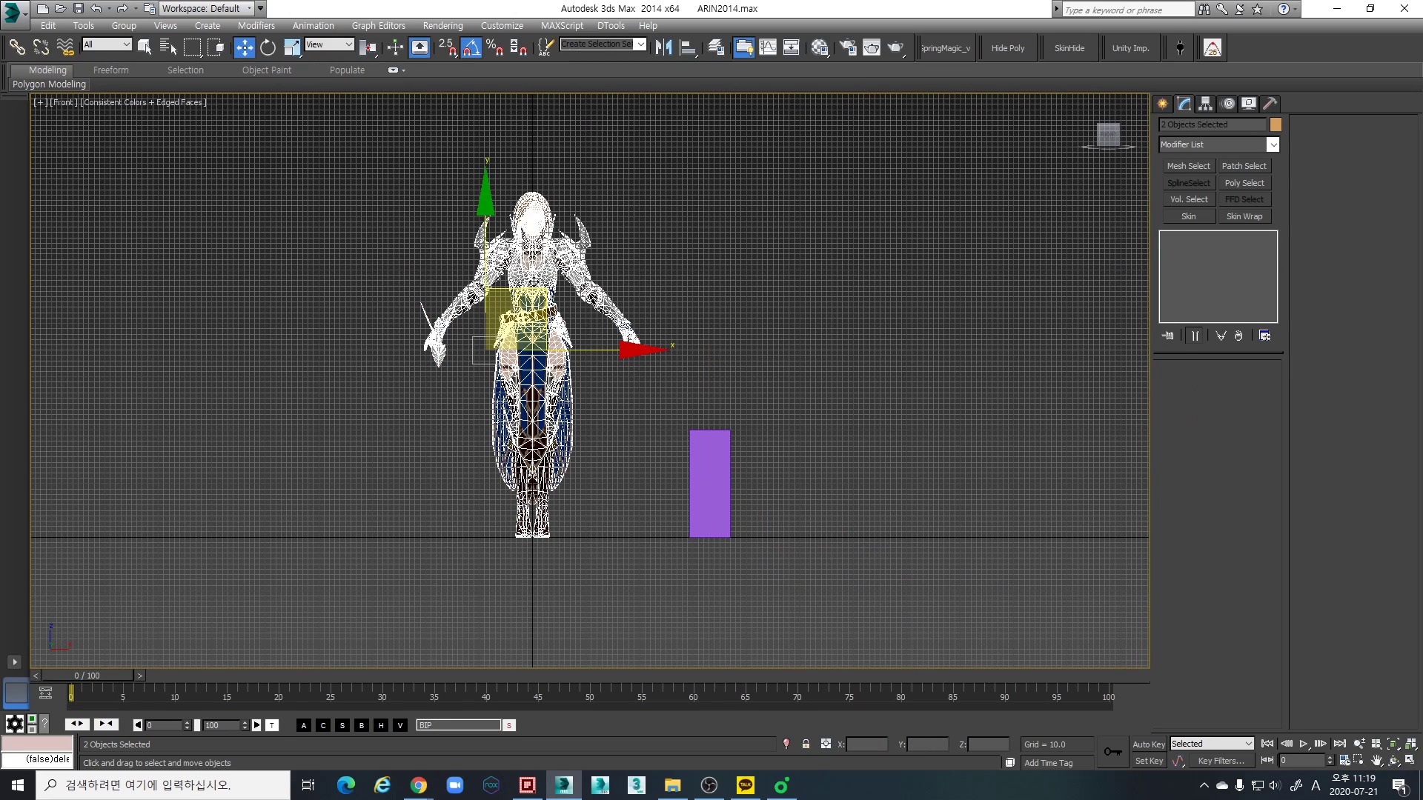
{"action": "key", "text": "r"}
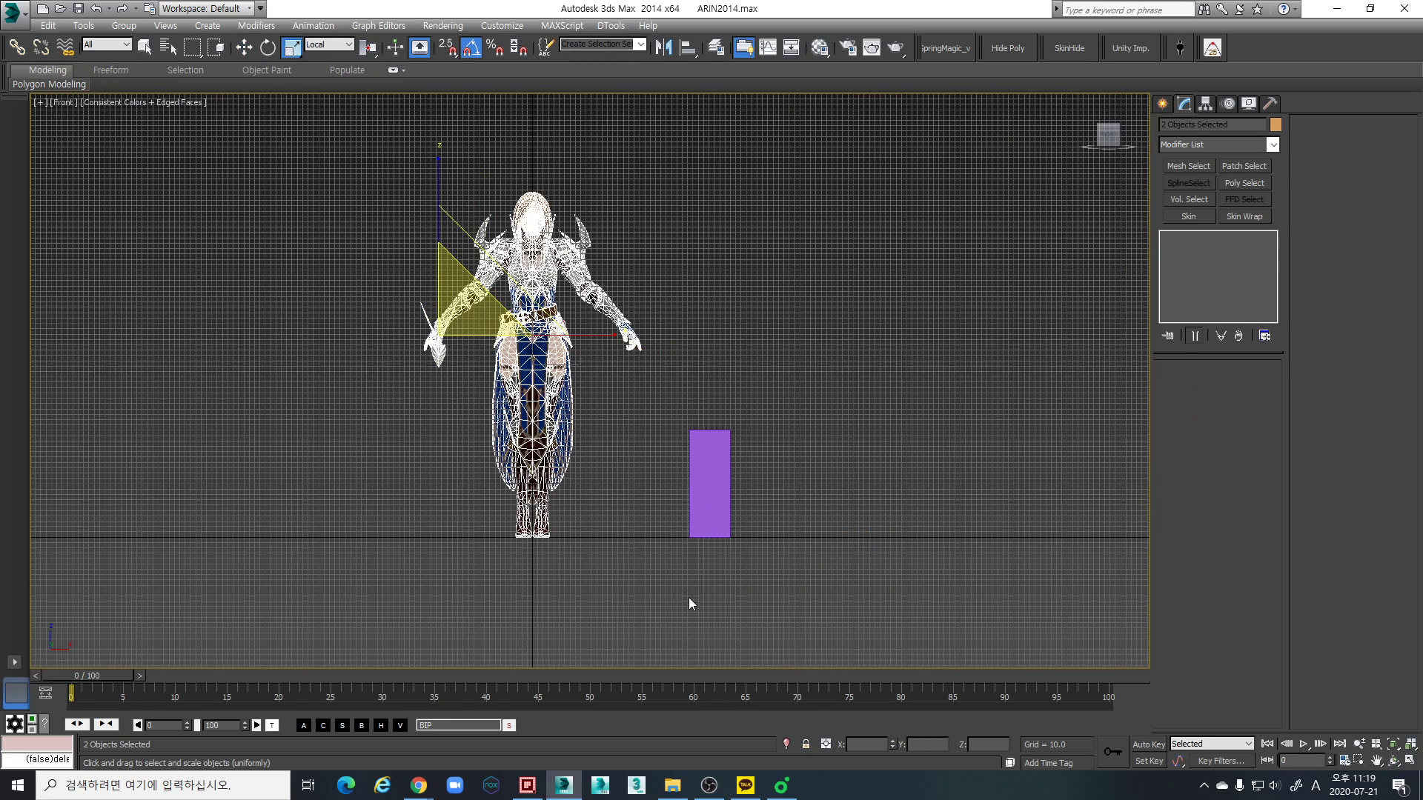
{"action": "left_click", "coordinate": [649, 577]}
{"action": "left_click_drag", "start_coordinate": [311, 158], "coordinate": [752, 618]}
{"action": "left_click", "coordinate": [453, 316]}
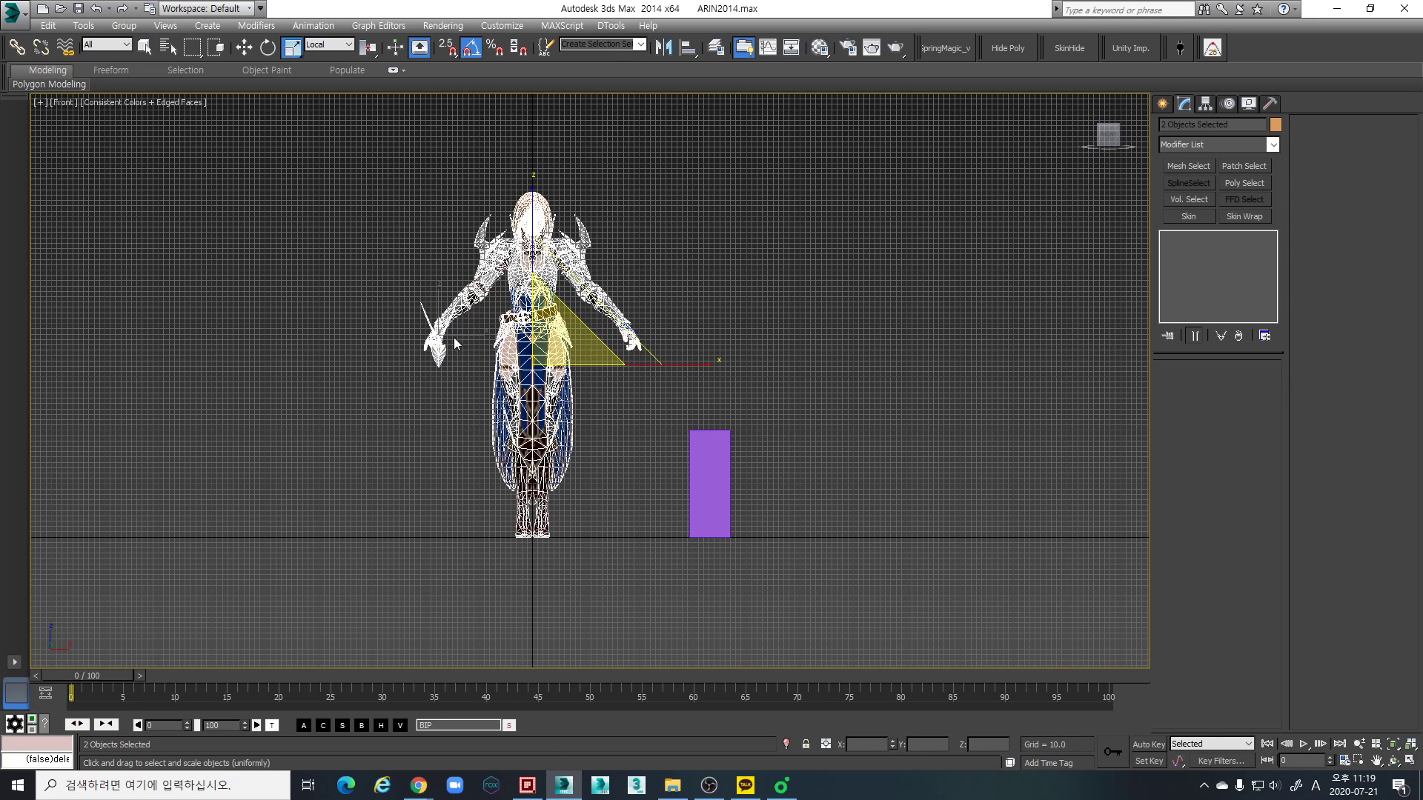
{"action": "key", "text": "p"}
{"action": "scroll", "coordinate": [595, 412], "scroll_direction": "down", "scroll_amount": 3}
{"action": "middle_click_drag", "start_coordinate": [589, 402], "coordinate": [523, 426], "text": "alt"}
{"action": "scroll", "coordinate": [524, 427], "scroll_direction": "up", "scroll_amount": 3}
{"action": "left_click_drag", "start_coordinate": [582, 345], "coordinate": [584, 420]}
{"action": "key", "text": "ctrl+z"}
{"action": "middle_click_drag", "start_coordinate": [584, 421], "coordinate": [613, 451]}
{"action": "scroll", "coordinate": [580, 452], "scroll_direction": "down", "scroll_amount": 3}
{"action": "left_click", "coordinate": [626, 523]}
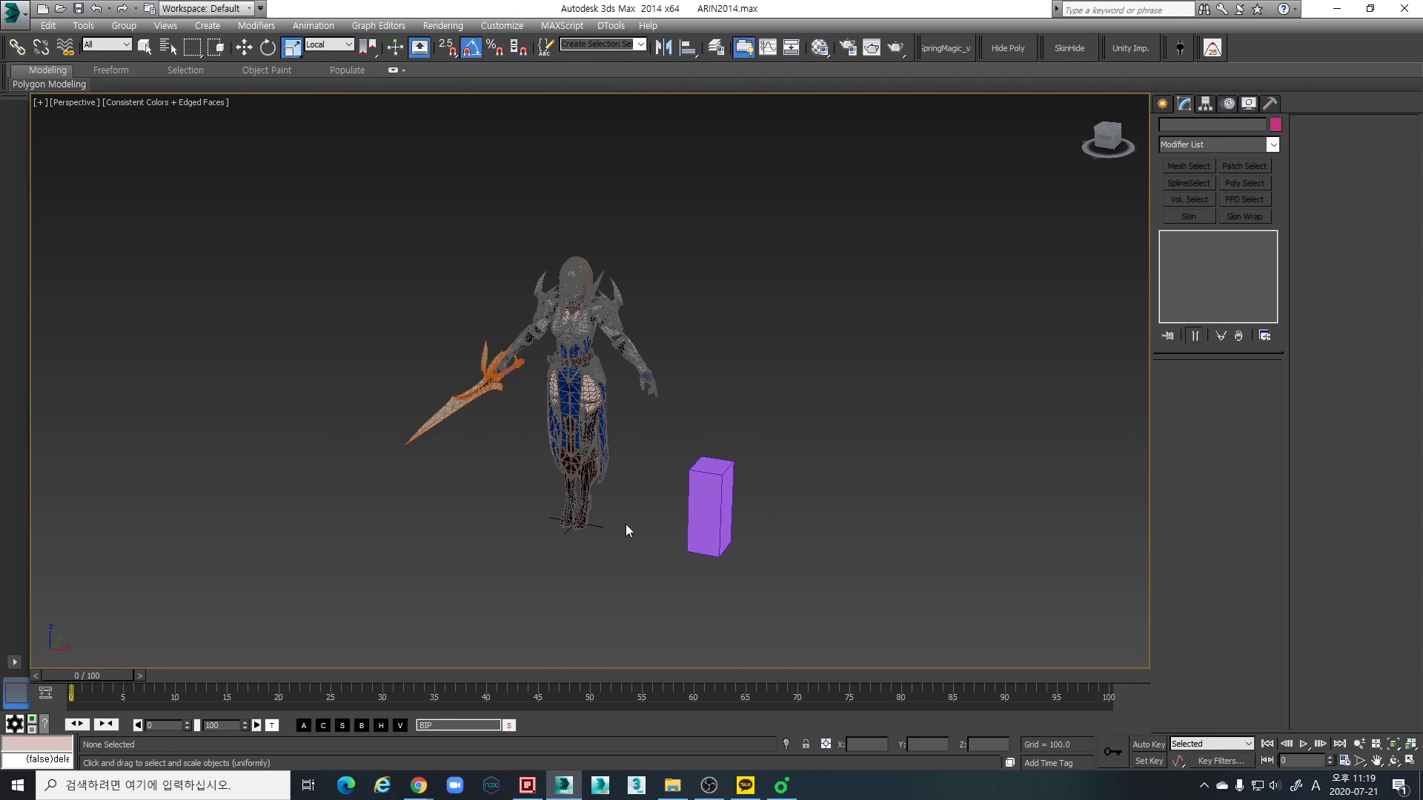
- Select the character and its weapon and set the reference coordinate system to View
{"action": "left_click_drag", "start_coordinate": [658, 553], "coordinate": [545, 255]}
{"action": "middle_click_drag", "start_coordinate": [546, 255], "coordinate": [504, 256], "text": "alt"}
{"action": "left_click", "coordinate": [329, 45]}
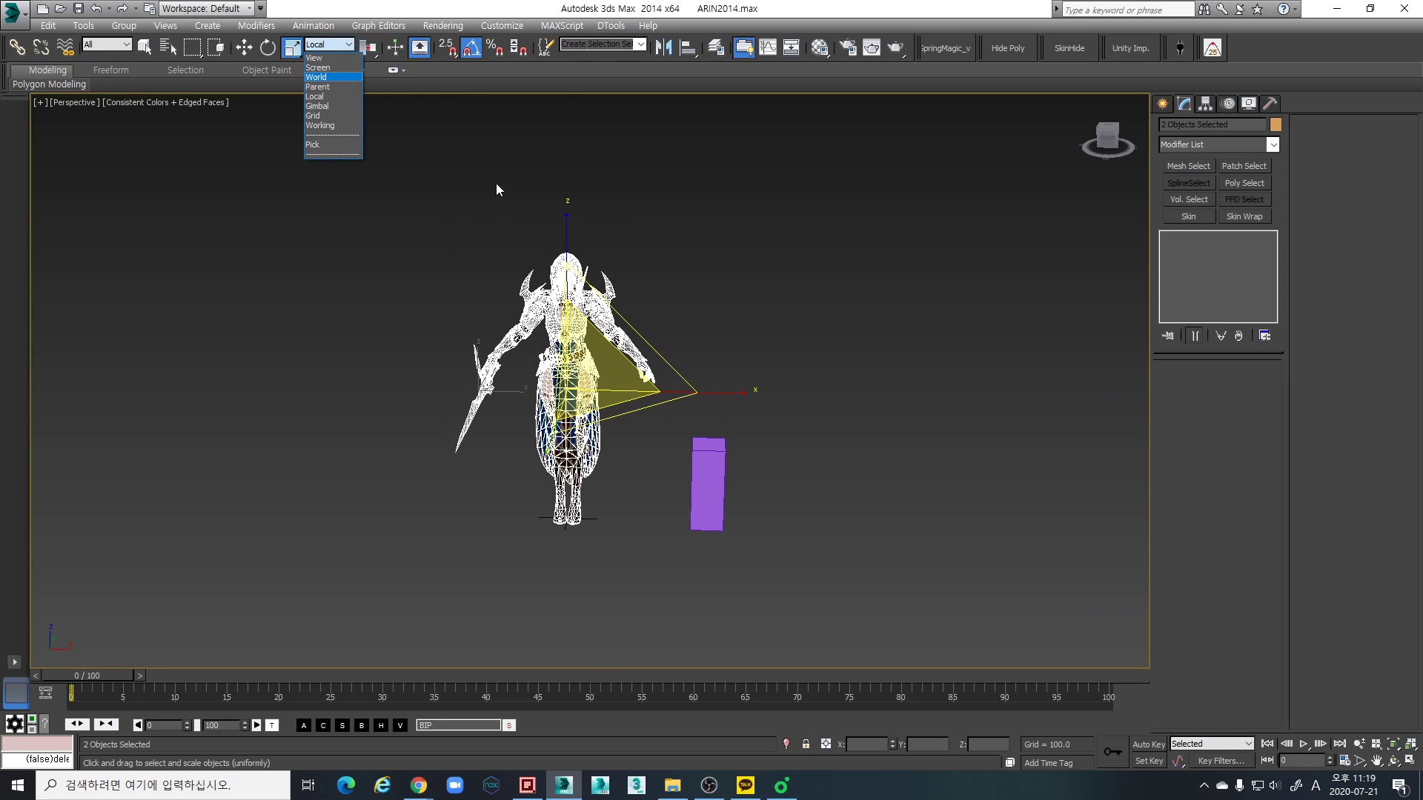
{"action": "left_click", "coordinate": [319, 58]}
- Scale the selected character and weapon down together so they come closer to the reference box's height
{"action": "left_click_drag", "start_coordinate": [526, 384], "coordinate": [630, 505]}
{"action": "middle_click_drag", "start_coordinate": [634, 508], "coordinate": [602, 366], "text": "alt"}
{"action": "scroll", "coordinate": [621, 436], "scroll_direction": "up", "scroll_amount": 1}
{"action": "scroll", "coordinate": [621, 436], "scroll_direction": "up", "scroll_amount": 1}
{"action": "scroll", "coordinate": [594, 433], "scroll_direction": "down", "scroll_amount": 1}
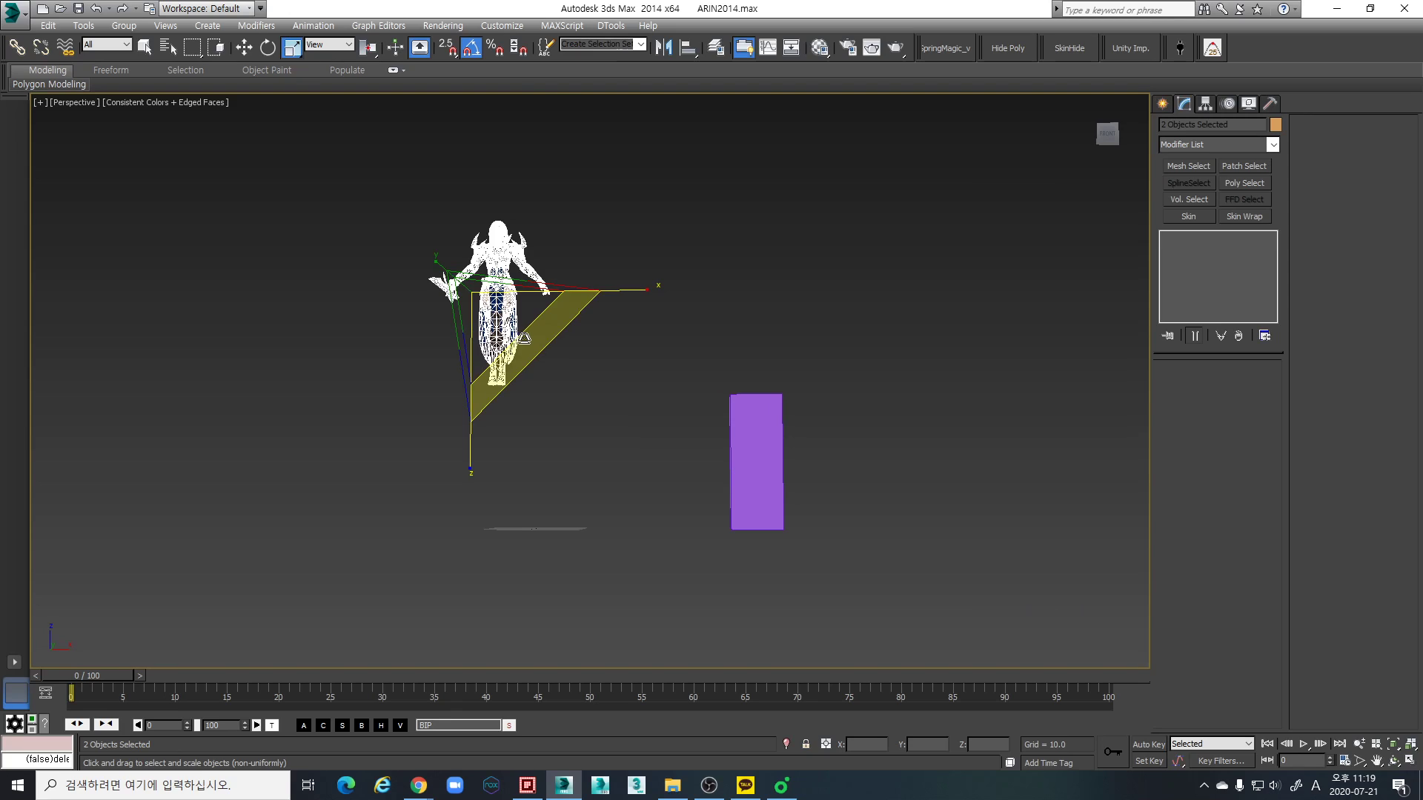
- Move the reduced character and weapon down onto the ground grid and enter 0 as a position value
{"action": "key", "text": "w"}
{"action": "left_click_drag", "start_coordinate": [530, 232], "coordinate": [569, 375]}
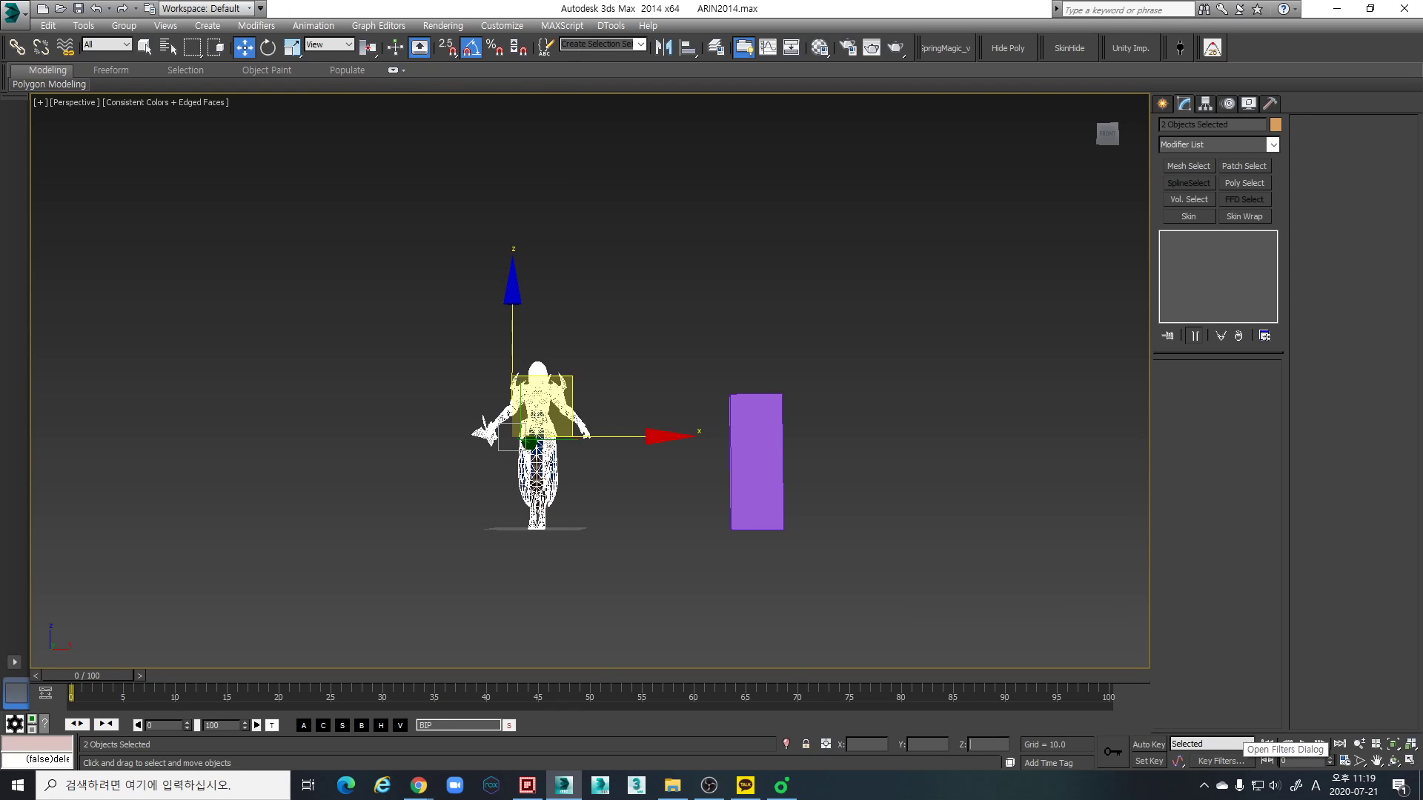
{"action": "type", "text": "0"}
{"action": "key", "text": "Return"}
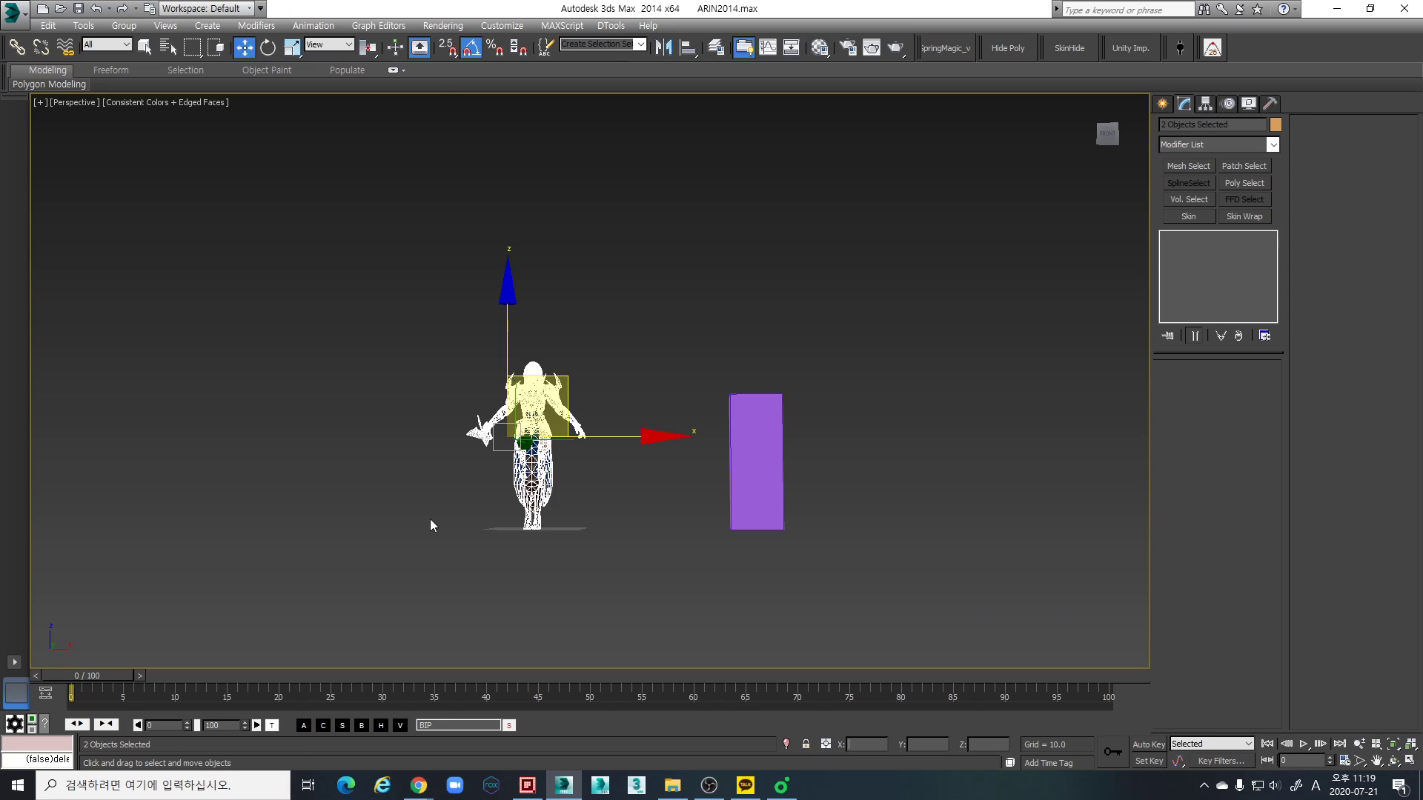
- Scale the character and weapon uniformly to about 66% so they are shorter than the box
{"action": "scroll", "coordinate": [633, 585], "scroll_direction": "up", "scroll_amount": 5}
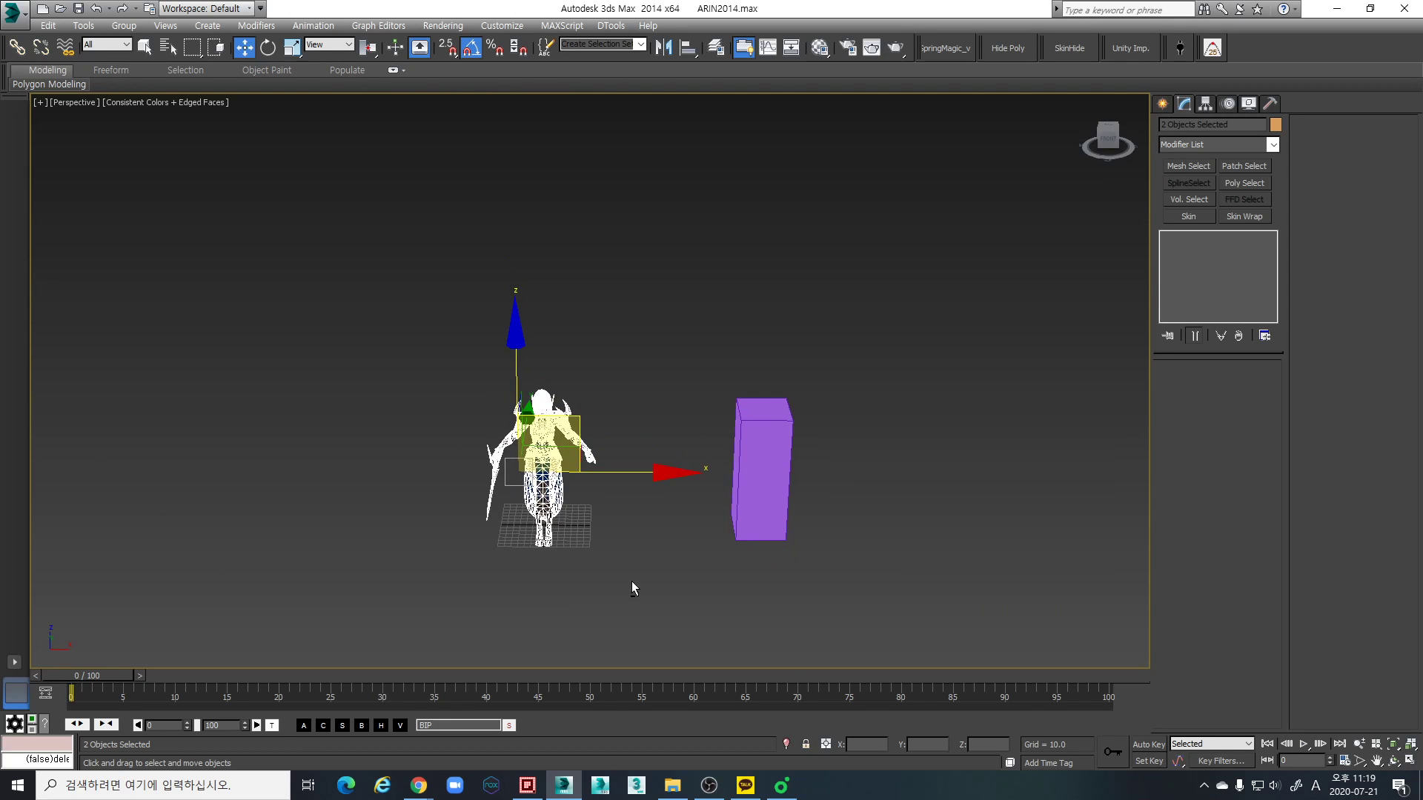
{"action": "key", "text": "r"}
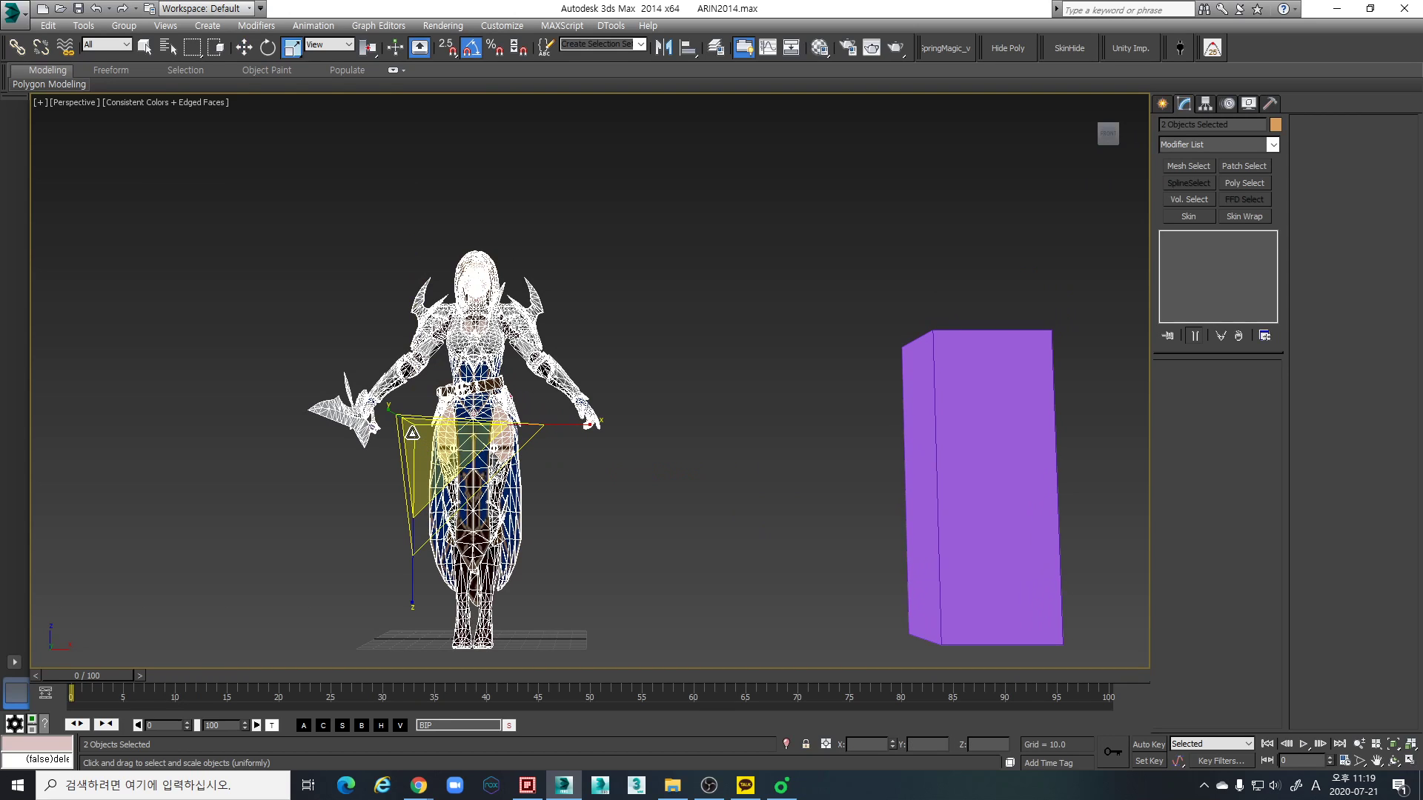
{"action": "left_click_drag", "start_coordinate": [416, 428], "coordinate": [447, 466]}
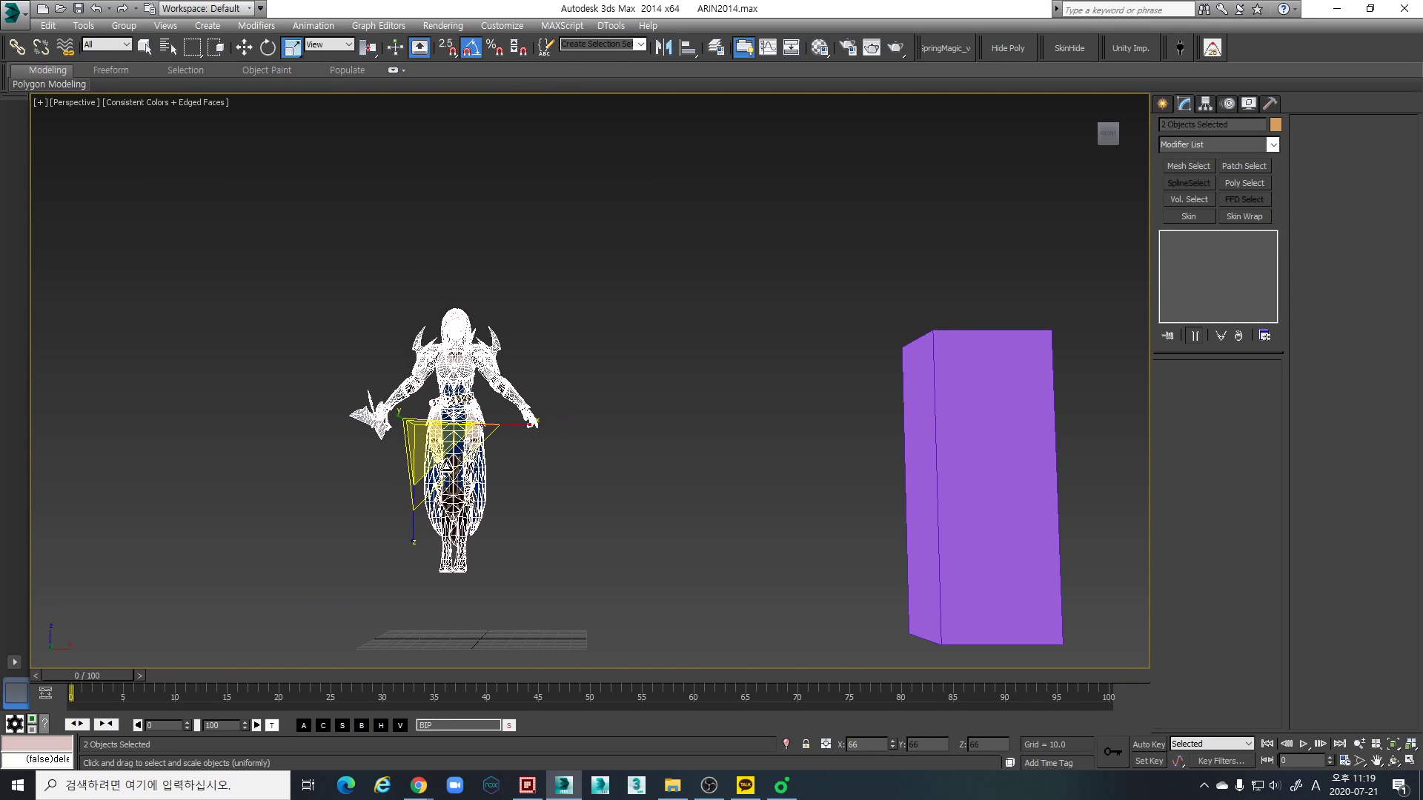
{"action": "middle_click_drag", "start_coordinate": [452, 444], "coordinate": [500, 386]}
- Move the character and weapon down to ground level and compare them with the box in the Front view
{"action": "key", "text": "w"}
{"action": "left_click_drag", "start_coordinate": [508, 260], "coordinate": [518, 325]}
{"action": "scroll", "coordinate": [723, 366], "scroll_direction": "down", "scroll_amount": 3}
{"action": "mouse_move", "coordinate": [723, 367]}
{"action": "middle_mouse_down", "text": "alt"}
{"action": "mouse_move", "coordinate": [714, 405]}
{"action": "mouse_move", "coordinate": [806, 410]}
{"action": "mouse_move", "coordinate": [848, 393]}
{"action": "mouse_move", "coordinate": [719, 389]}
{"action": "middle_mouse_up", "text": "alt"}
{"action": "key", "text": "f"}
{"action": "scroll", "coordinate": [632, 467], "scroll_direction": "up", "scroll_amount": 4}
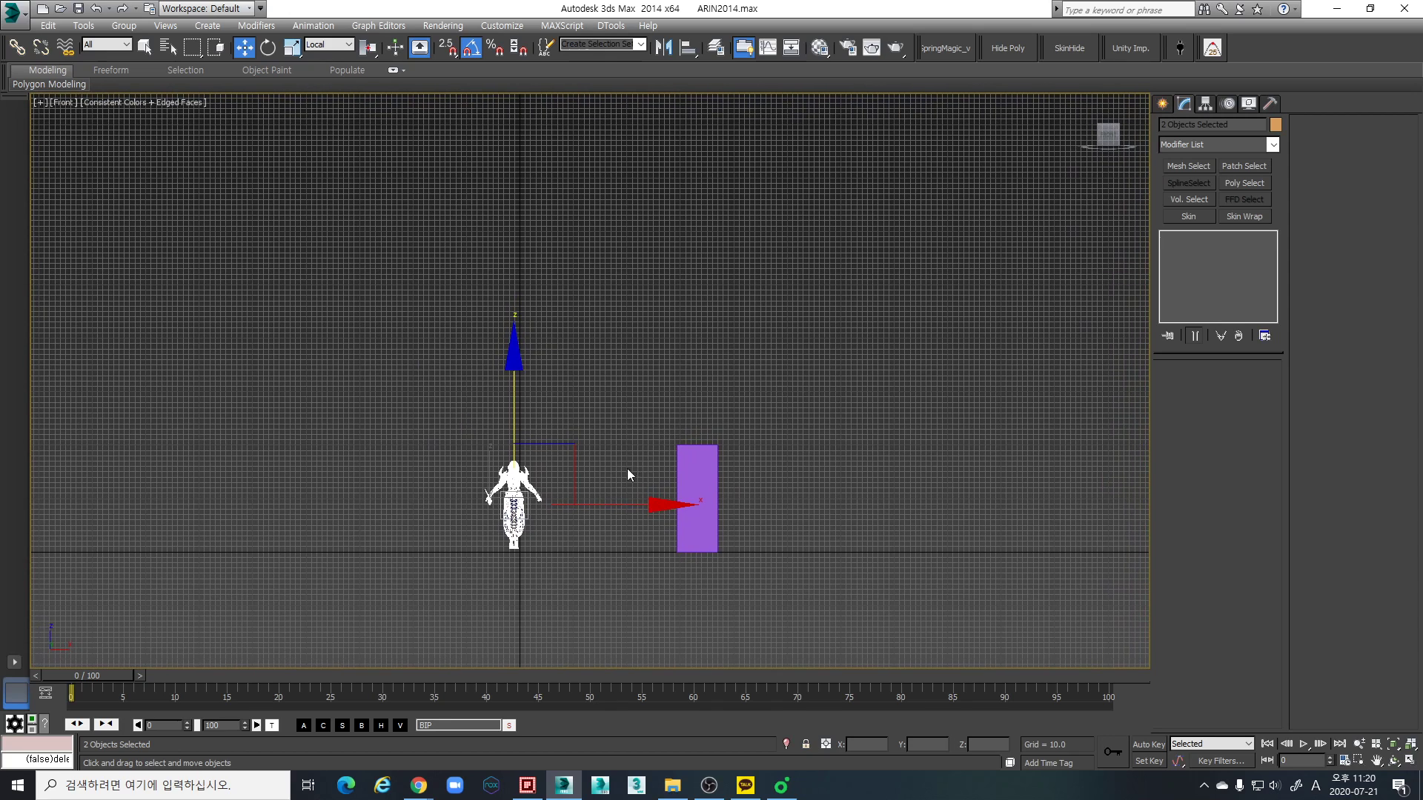
{"action": "middle_click_drag", "start_coordinate": [489, 487], "coordinate": [640, 421]}
{"action": "scroll", "coordinate": [589, 437], "scroll_direction": "up", "scroll_amount": 2}
- Scale the character and weapon up uniformly to about 108% and check their height against the box in the Front view
{"action": "key", "text": "r"}
{"action": "key", "text": "p"}
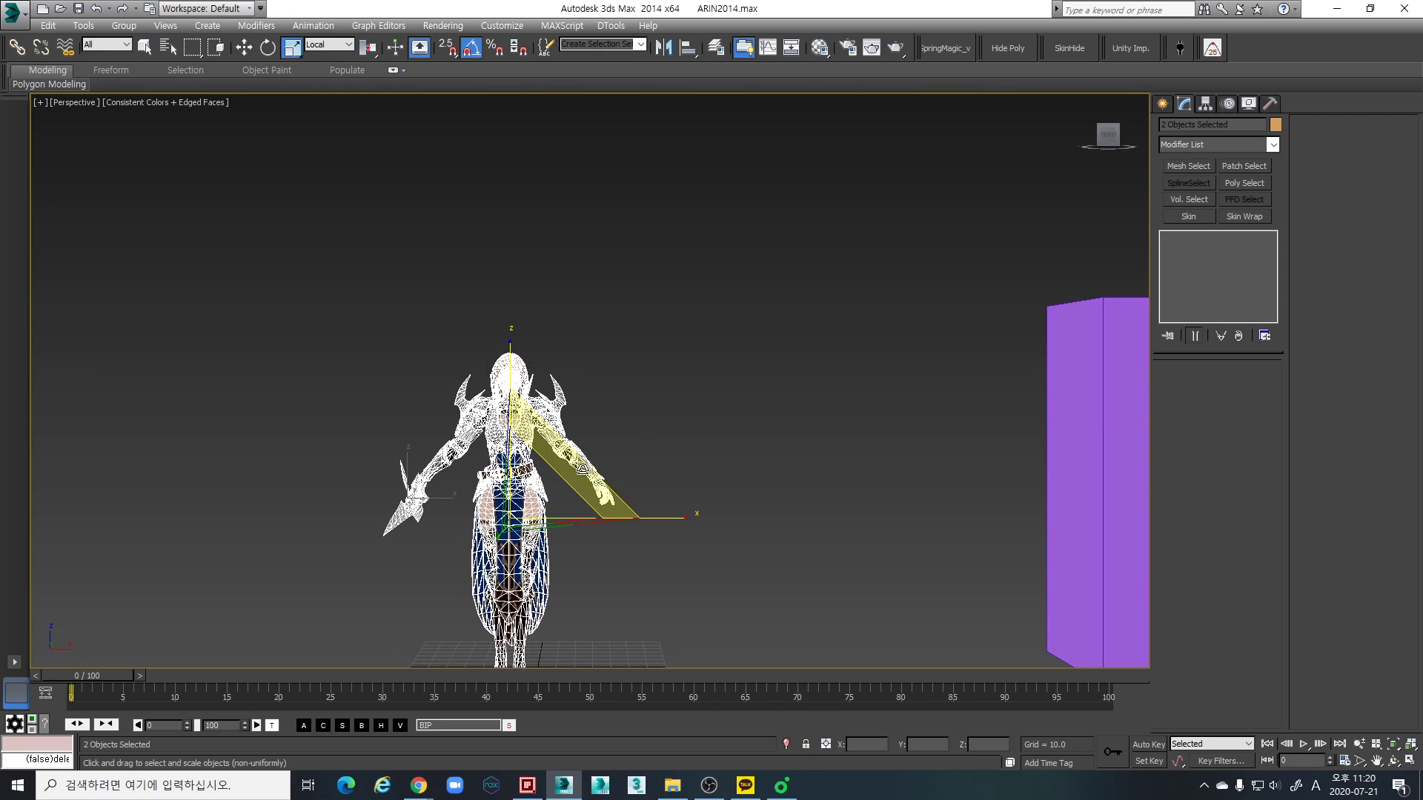
{"action": "scroll", "coordinate": [598, 439], "scroll_direction": "up", "scroll_amount": 2}
{"action": "scroll", "coordinate": [511, 471], "scroll_direction": "down", "scroll_amount": 2}
{"action": "middle_click_drag", "start_coordinate": [520, 505], "coordinate": [544, 451]}
{"action": "left_click_drag", "start_coordinate": [510, 460], "coordinate": [512, 452]}
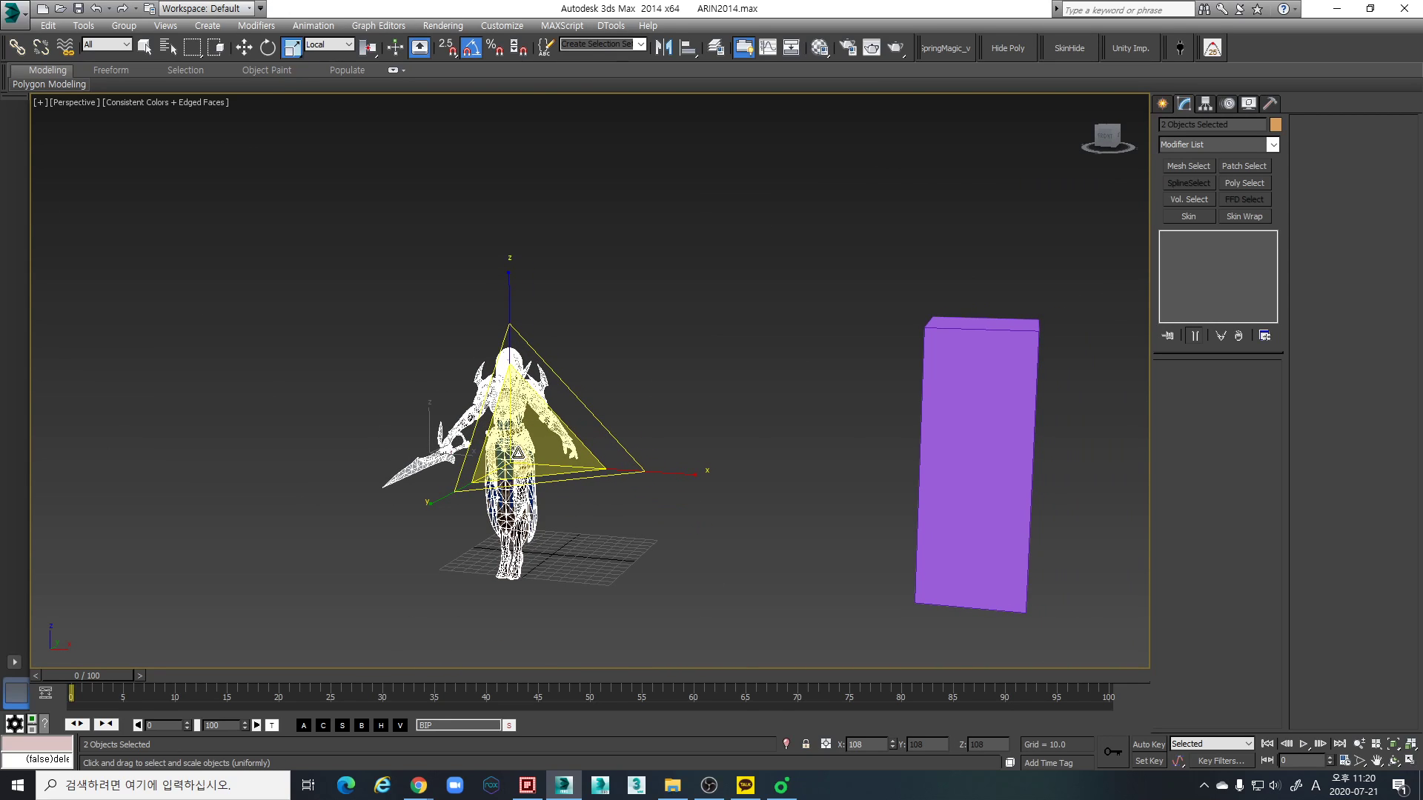
{"action": "left_click_drag", "start_coordinate": [517, 452], "coordinate": [517, 450]}
{"action": "key", "text": "f"}
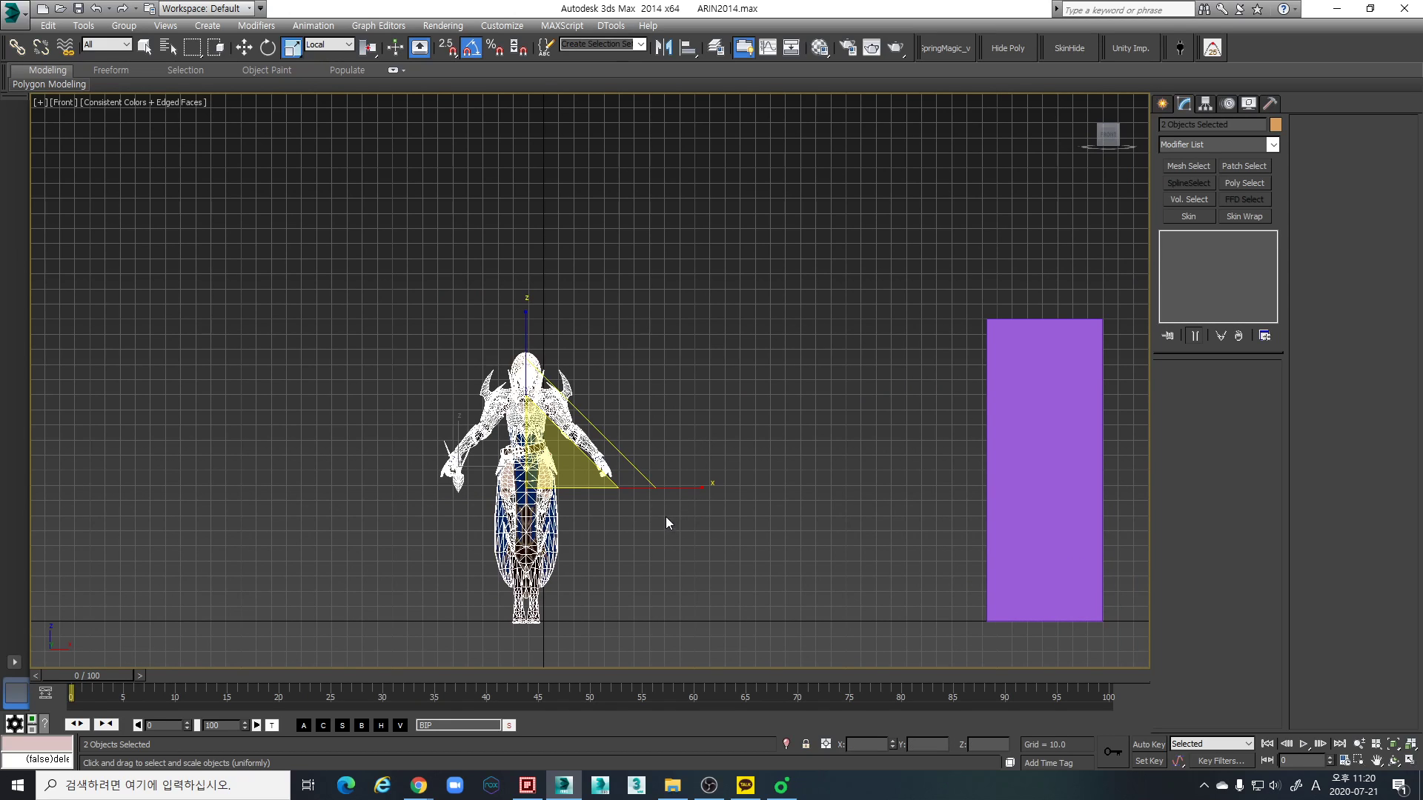
- Select the character mesh in the Perspective view and set its X, Y and Z position to 0
{"action": "key", "text": "p"}
{"action": "middle_click_drag", "start_coordinate": [625, 507], "coordinate": [833, 554], "text": "alt"}
{"action": "scroll", "coordinate": [652, 504], "scroll_direction": "up", "scroll_amount": 5}
{"action": "middle_click_drag", "start_coordinate": [652, 504], "coordinate": [503, 513], "text": "alt"}
{"action": "left_click", "coordinate": [558, 448]}
{"action": "middle_click_drag", "start_coordinate": [439, 434], "coordinate": [374, 384]}
{"action": "scroll", "coordinate": [421, 404], "scroll_direction": "down", "scroll_amount": 4}
{"action": "left_click_drag", "start_coordinate": [512, 486], "coordinate": [360, 215]}
{"action": "key", "text": "w"}
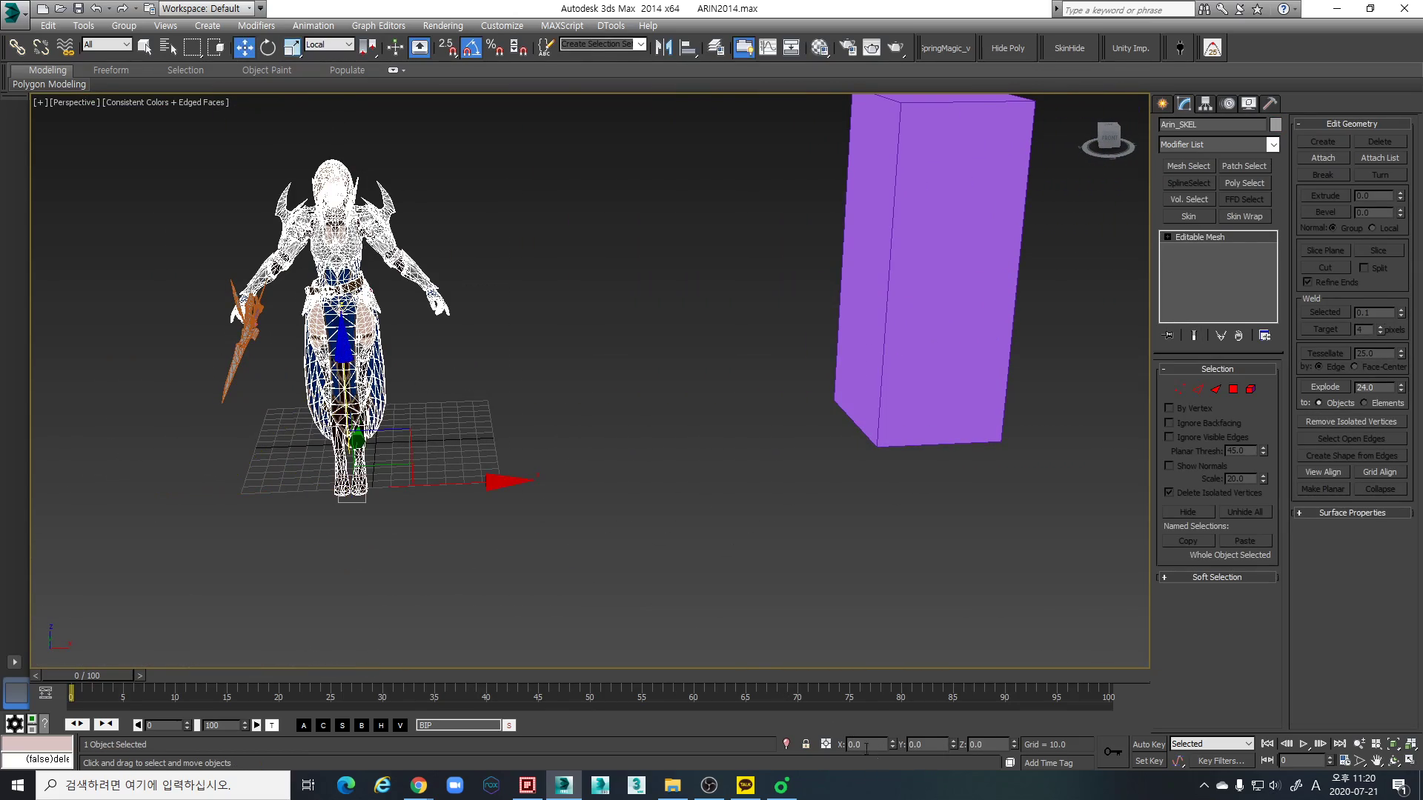
{"action": "right_click", "coordinate": [891, 747]}
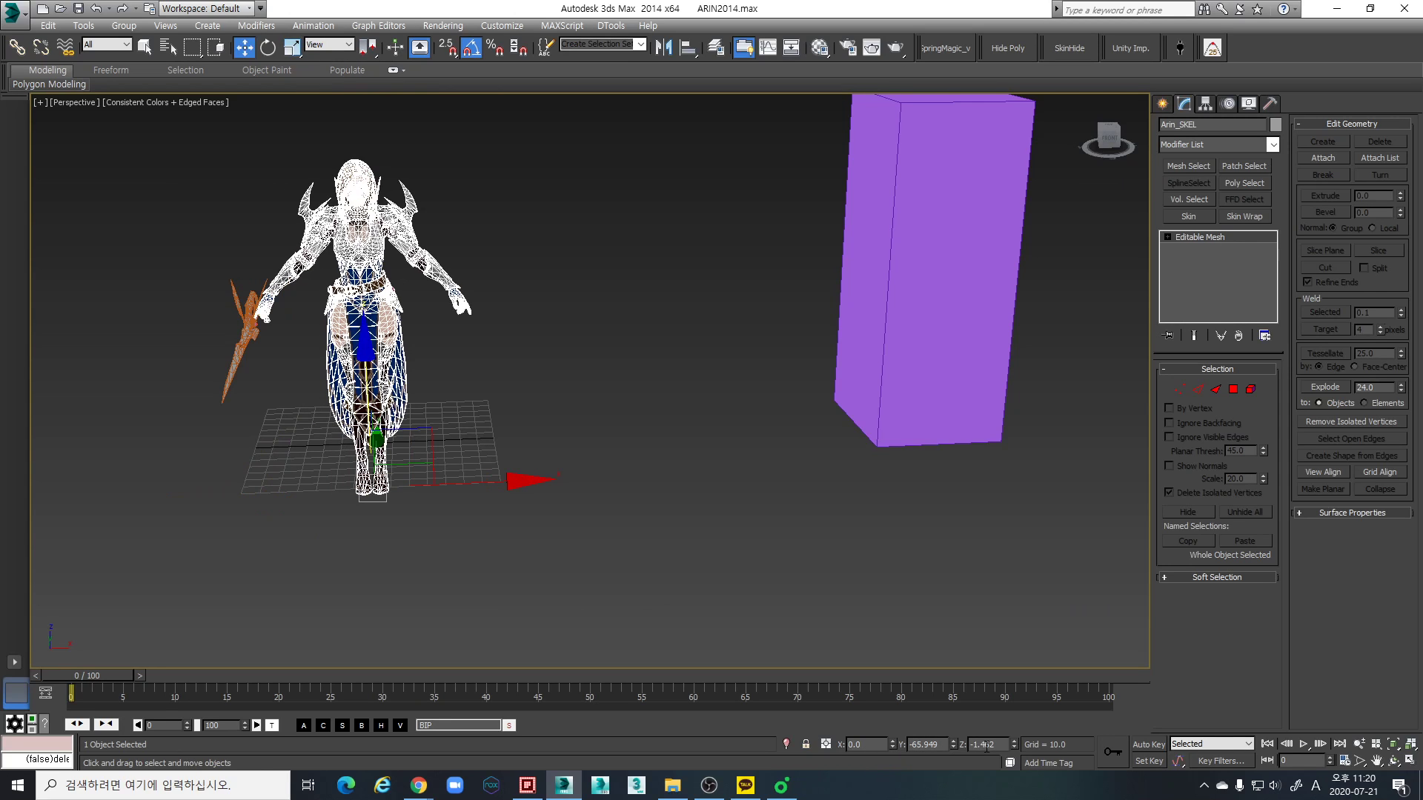
{"action": "right_click", "coordinate": [1014, 747]}
{"action": "right_click", "coordinate": [954, 746]}
{"action": "middle_click_drag", "start_coordinate": [401, 456], "coordinate": [398, 472]}
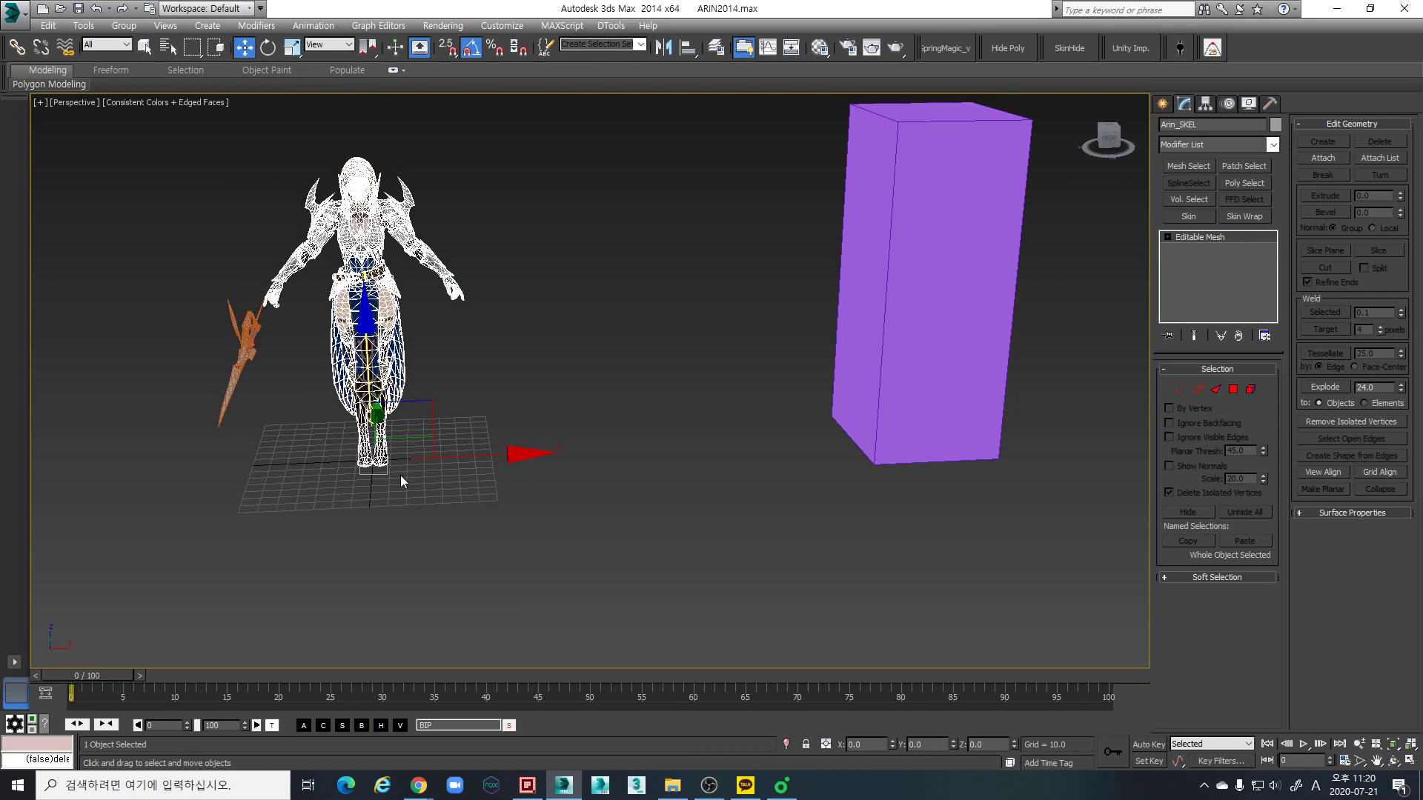
- Set the weapon's X, Y and Z position to 0 and check its placement relative to the character
{"action": "left_click_drag", "start_coordinate": [198, 354], "coordinate": [199, 356]}
{"action": "middle_click_drag", "start_coordinate": [222, 454], "coordinate": [409, 474], "text": "alt"}
{"action": "middle_click_drag", "start_coordinate": [764, 646], "coordinate": [825, 644]}
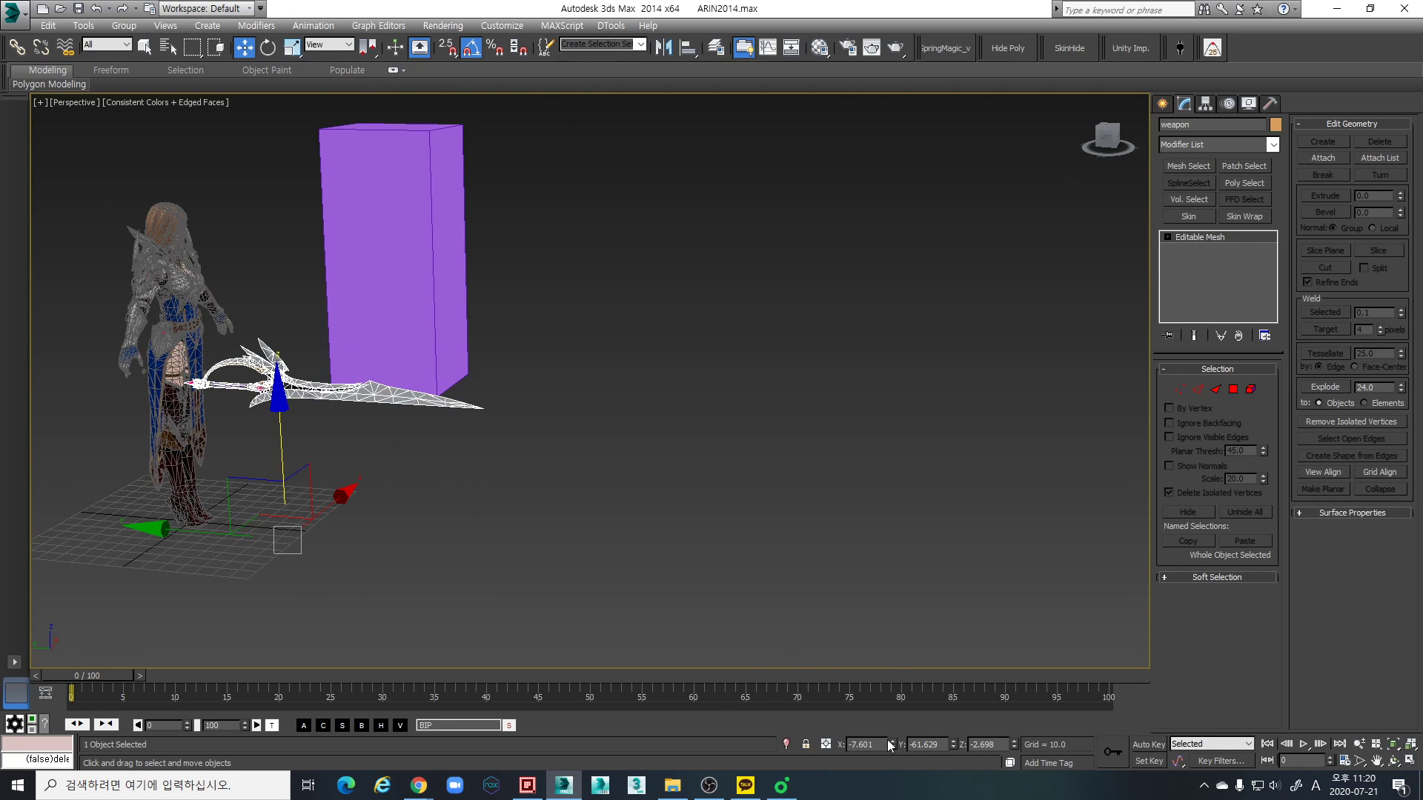
{"action": "right_click", "coordinate": [887, 745]}
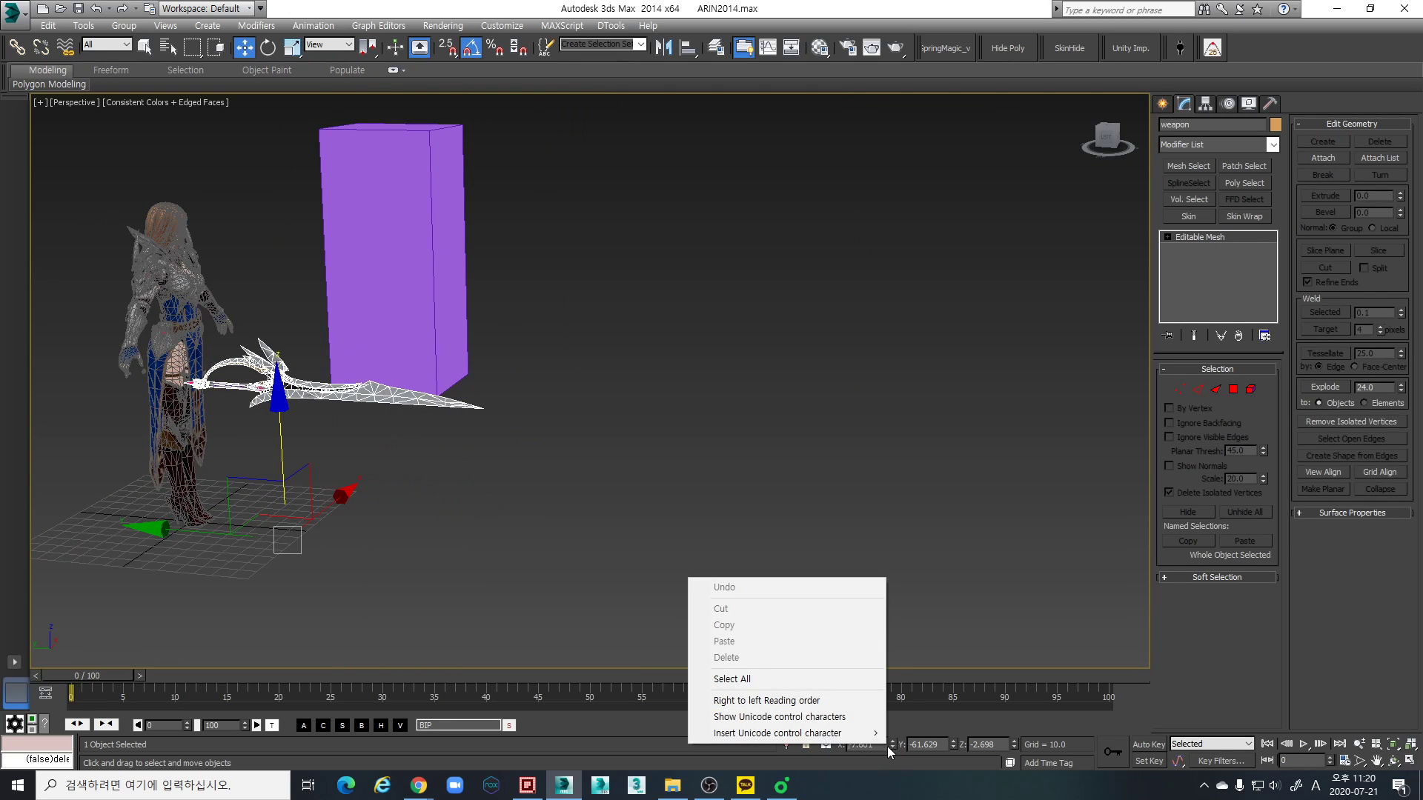
{"action": "right_click", "coordinate": [891, 745]}
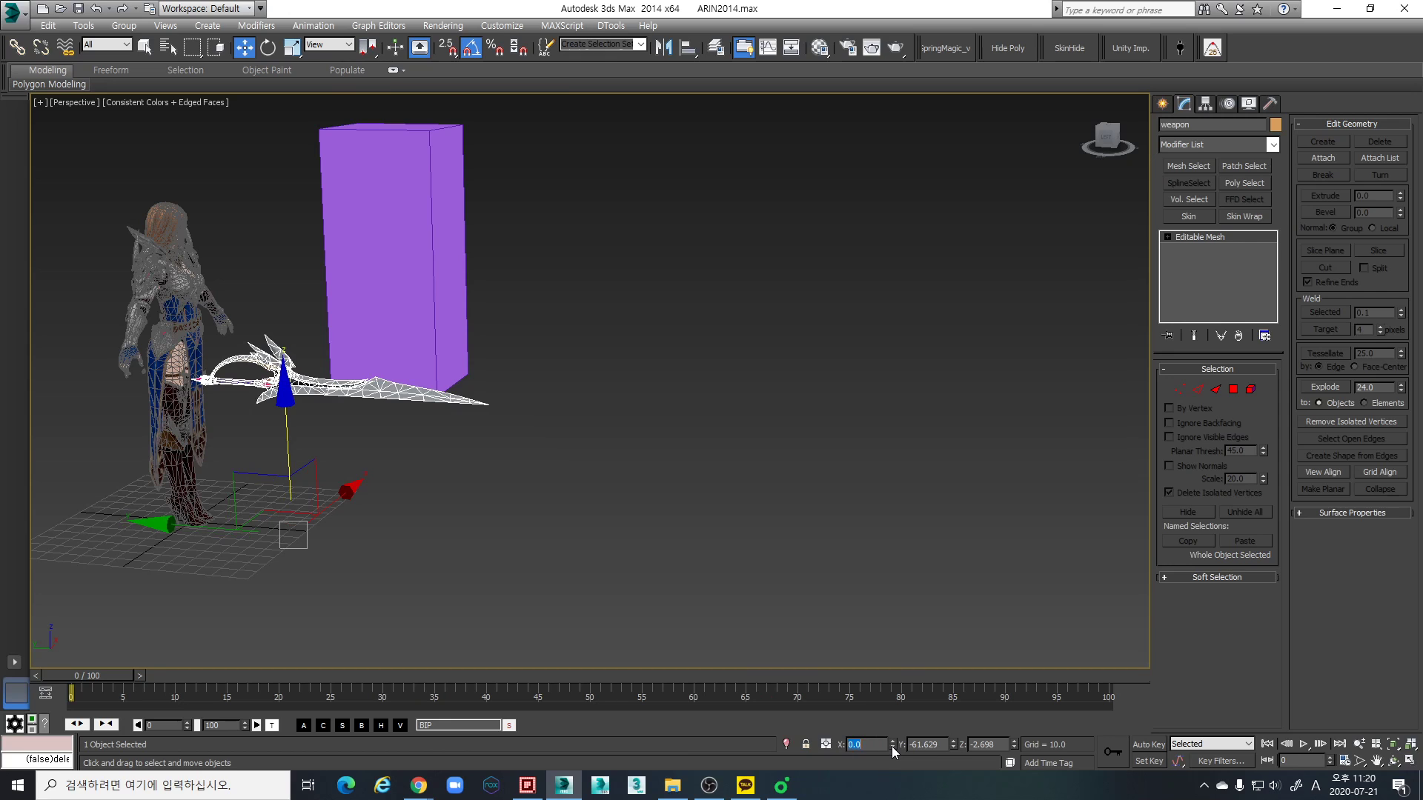
{"action": "right_click", "coordinate": [1014, 744]}
{"action": "right_click", "coordinate": [952, 746]}
{"action": "middle_click_drag", "start_coordinate": [504, 467], "coordinate": [405, 486]}
{"action": "scroll", "coordinate": [415, 437], "scroll_direction": "up", "scroll_amount": 5}
{"action": "scroll", "coordinate": [447, 433], "scroll_direction": "down", "scroll_amount": 5}
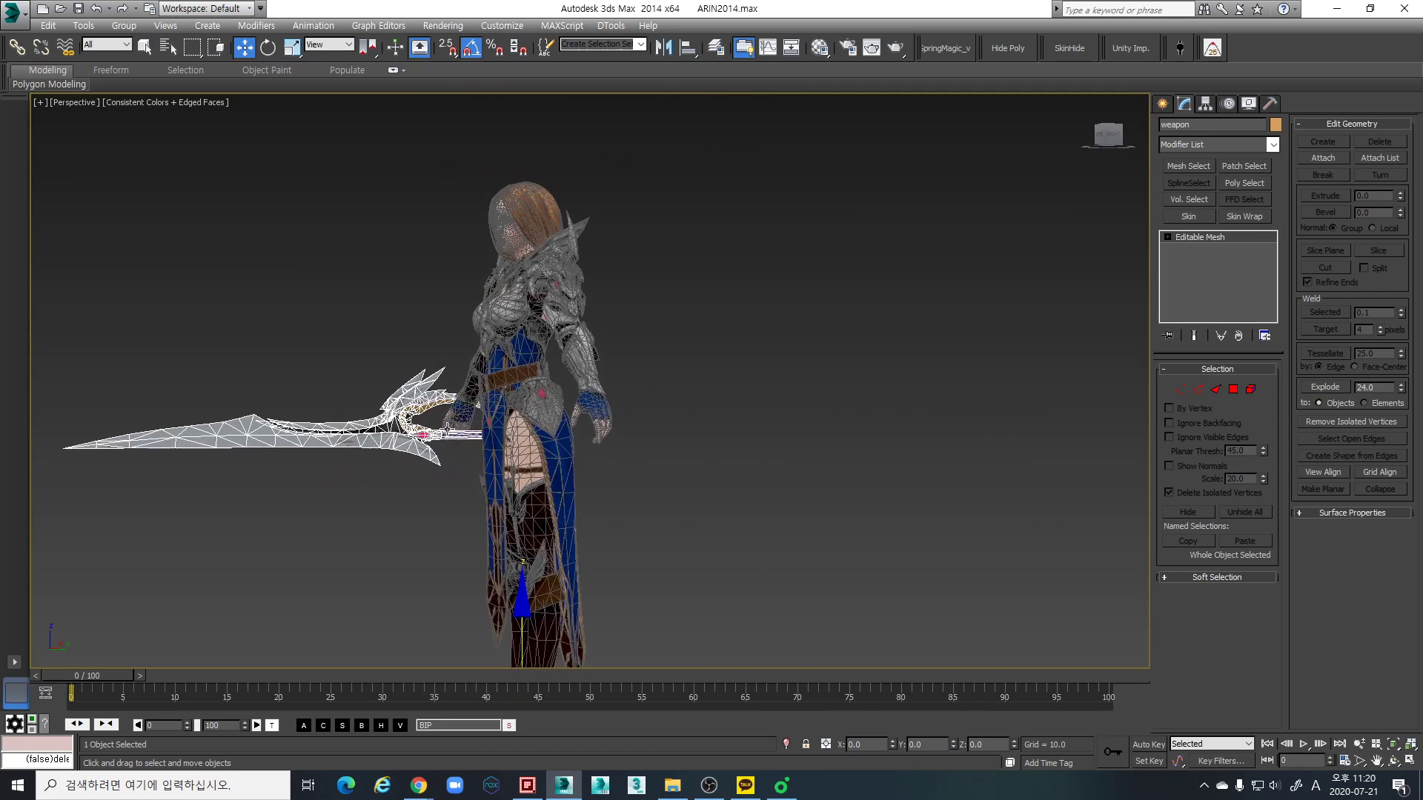
{"action": "scroll", "coordinate": [593, 437], "scroll_direction": "down", "scroll_amount": 2}
{"action": "mouse_move", "coordinate": [531, 436]}
{"action": "middle_mouse_down", "text": "alt"}
{"action": "mouse_move", "coordinate": [592, 437]}
{"action": "mouse_move", "coordinate": [527, 416]}
{"action": "mouse_move", "coordinate": [527, 397]}
{"action": "mouse_move", "coordinate": [546, 457]}
{"action": "middle_mouse_up", "text": "alt"}
{"action": "scroll", "coordinate": [523, 395], "scroll_direction": "up", "scroll_amount": 3}
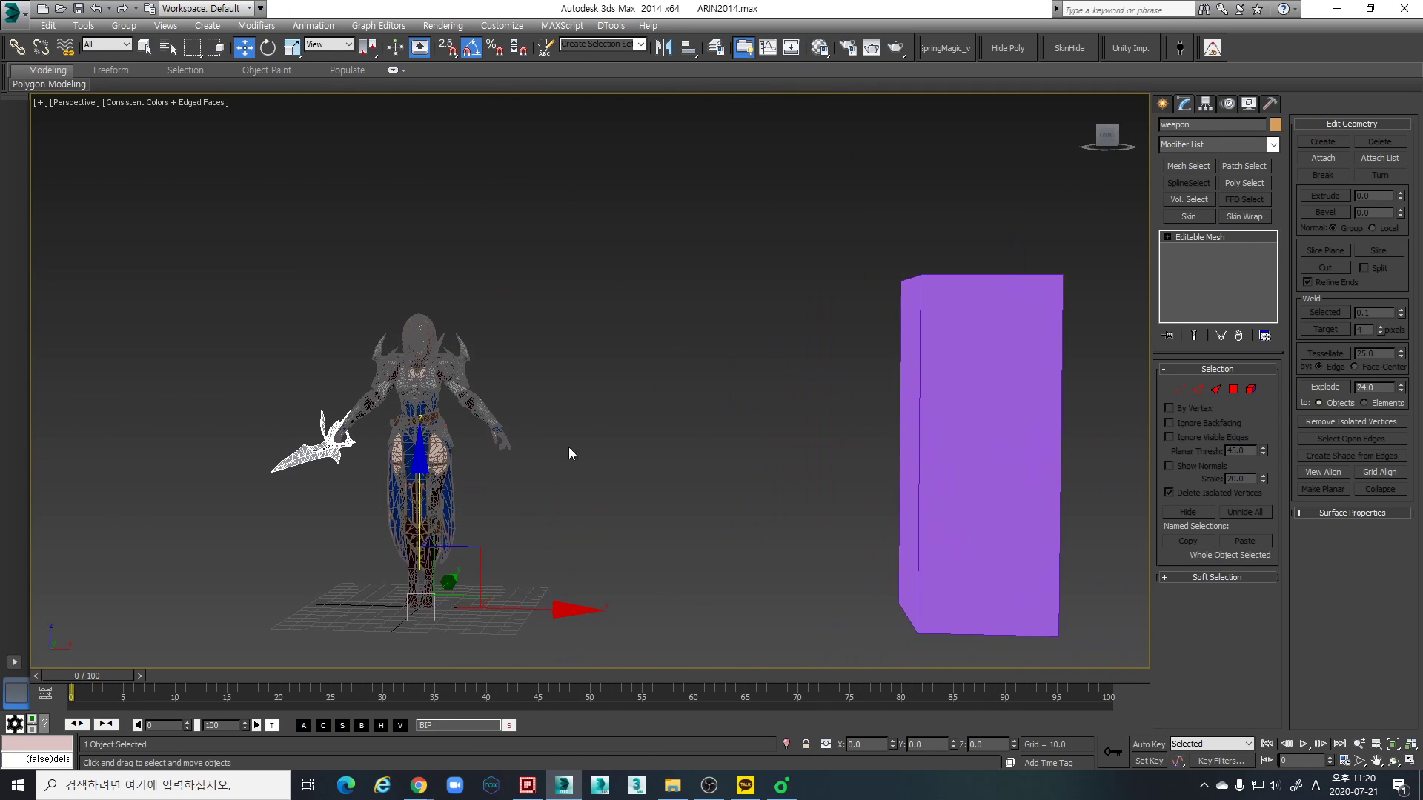
- Delete the purple reference box beside the character
{"action": "left_click", "coordinate": [635, 417]}
{"action": "left_click", "coordinate": [944, 460]}
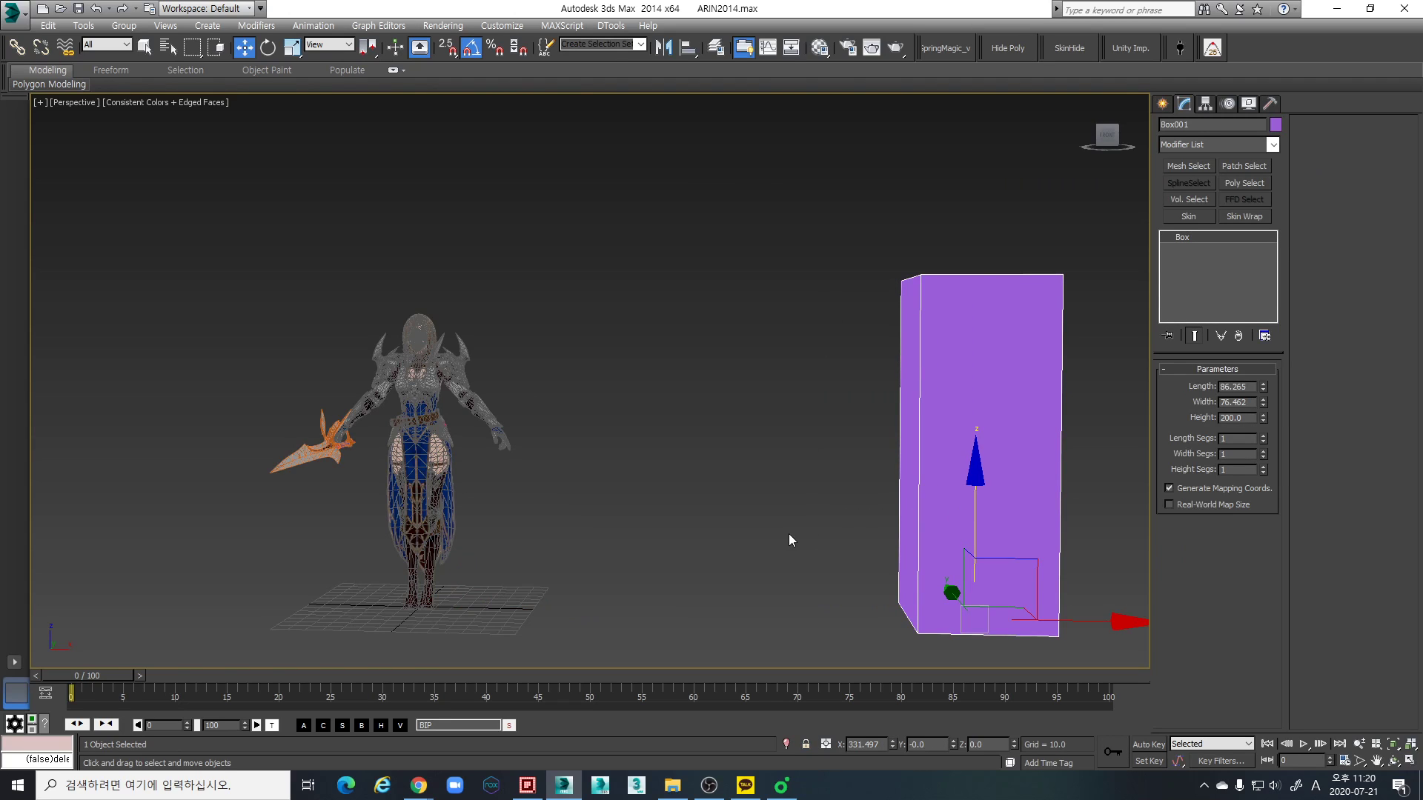
{"action": "key", "text": "Delete"}
{"action": "middle_click_drag", "start_coordinate": [508, 563], "coordinate": [510, 449]}
- Apply Reset XForm to the character and the weapon together
{"action": "left_click", "coordinate": [471, 424]}
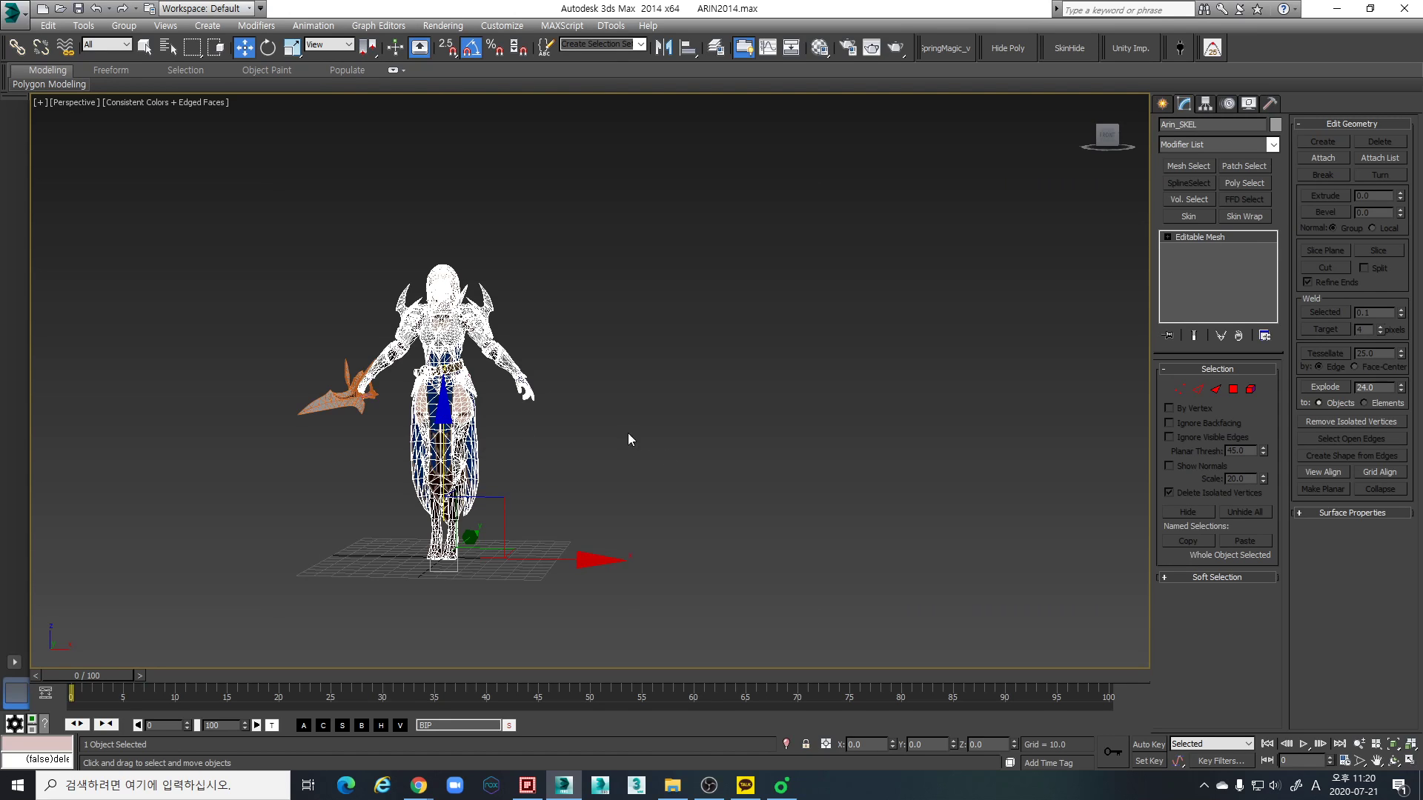
{"action": "scroll", "coordinate": [520, 422], "scroll_direction": "up", "scroll_amount": 2}
{"action": "middle_click_drag", "start_coordinate": [469, 415], "coordinate": [625, 403]}
{"action": "scroll", "coordinate": [521, 422], "scroll_direction": "down", "scroll_amount": 2}
{"action": "scroll", "coordinate": [547, 436], "scroll_direction": "up", "scroll_amount": 3}
{"action": "scroll", "coordinate": [586, 369], "scroll_direction": "down", "scroll_amount": 2}
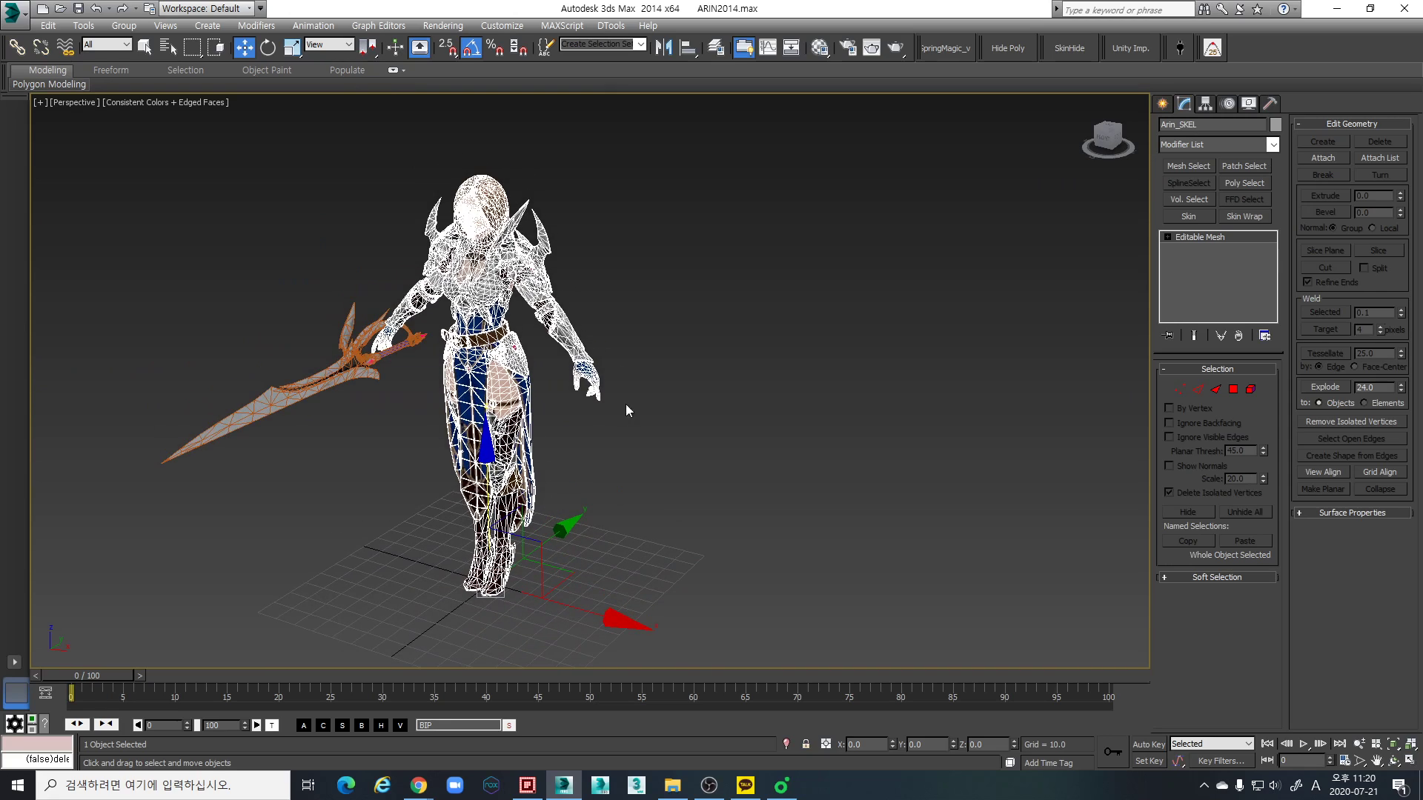
{"action": "left_click", "coordinate": [1269, 104]}
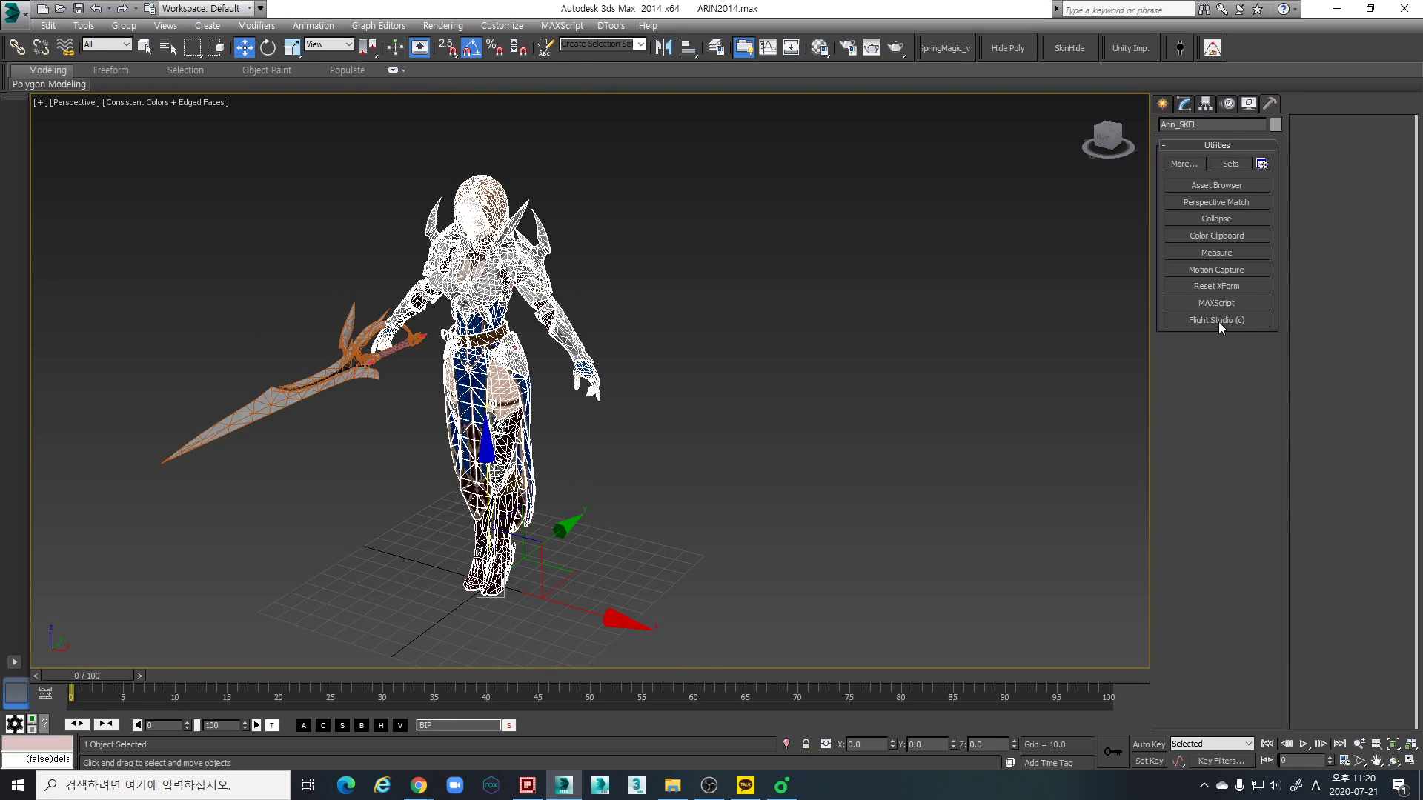
{"action": "left_click", "coordinate": [1233, 286]}
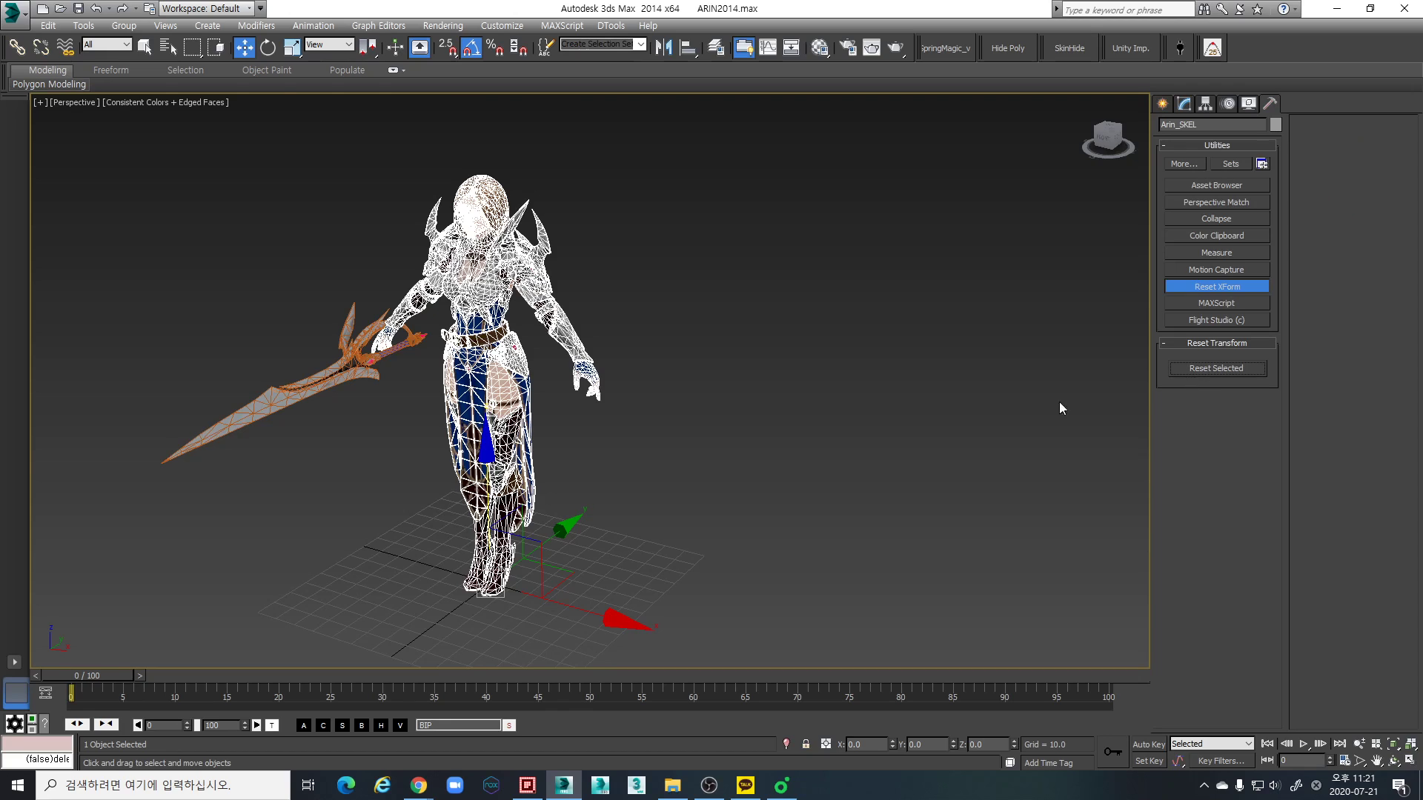
{"action": "left_click_drag", "start_coordinate": [705, 597], "coordinate": [370, 348]}
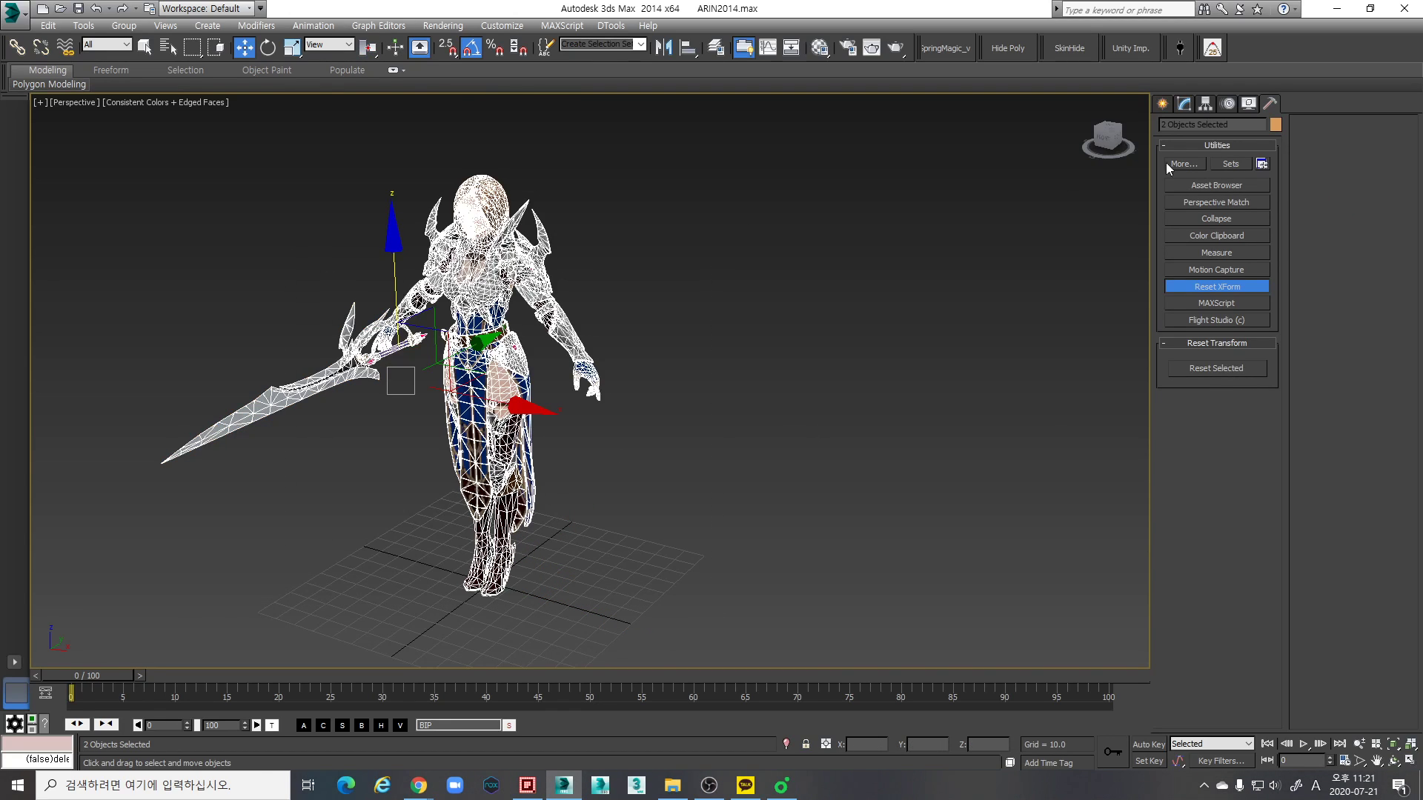
{"action": "left_click", "coordinate": [1233, 367]}
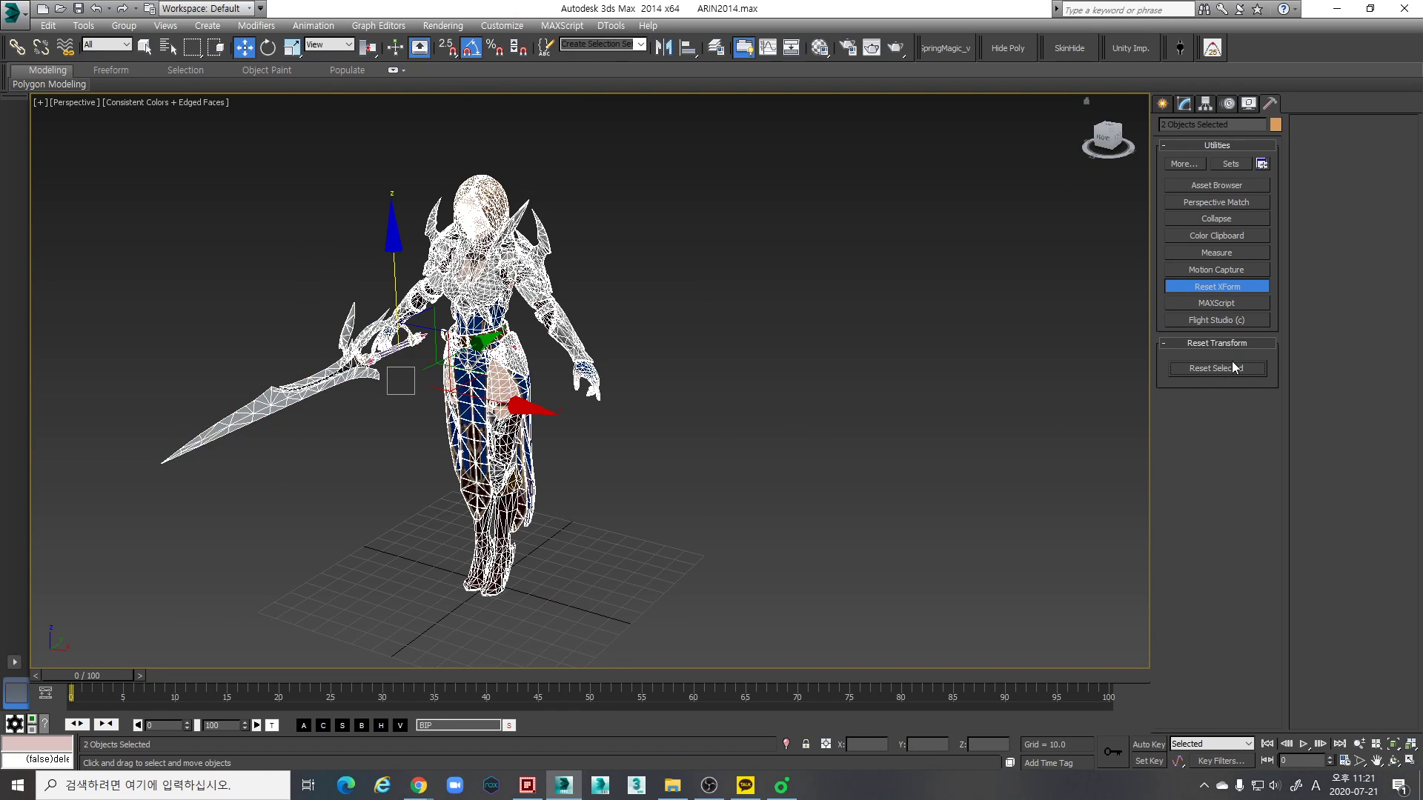
- Compare the character at the XForm and Editable Mesh levels of its modifier stack
{"action": "left_click", "coordinate": [1184, 104]}
{"action": "left_click", "coordinate": [453, 300]}
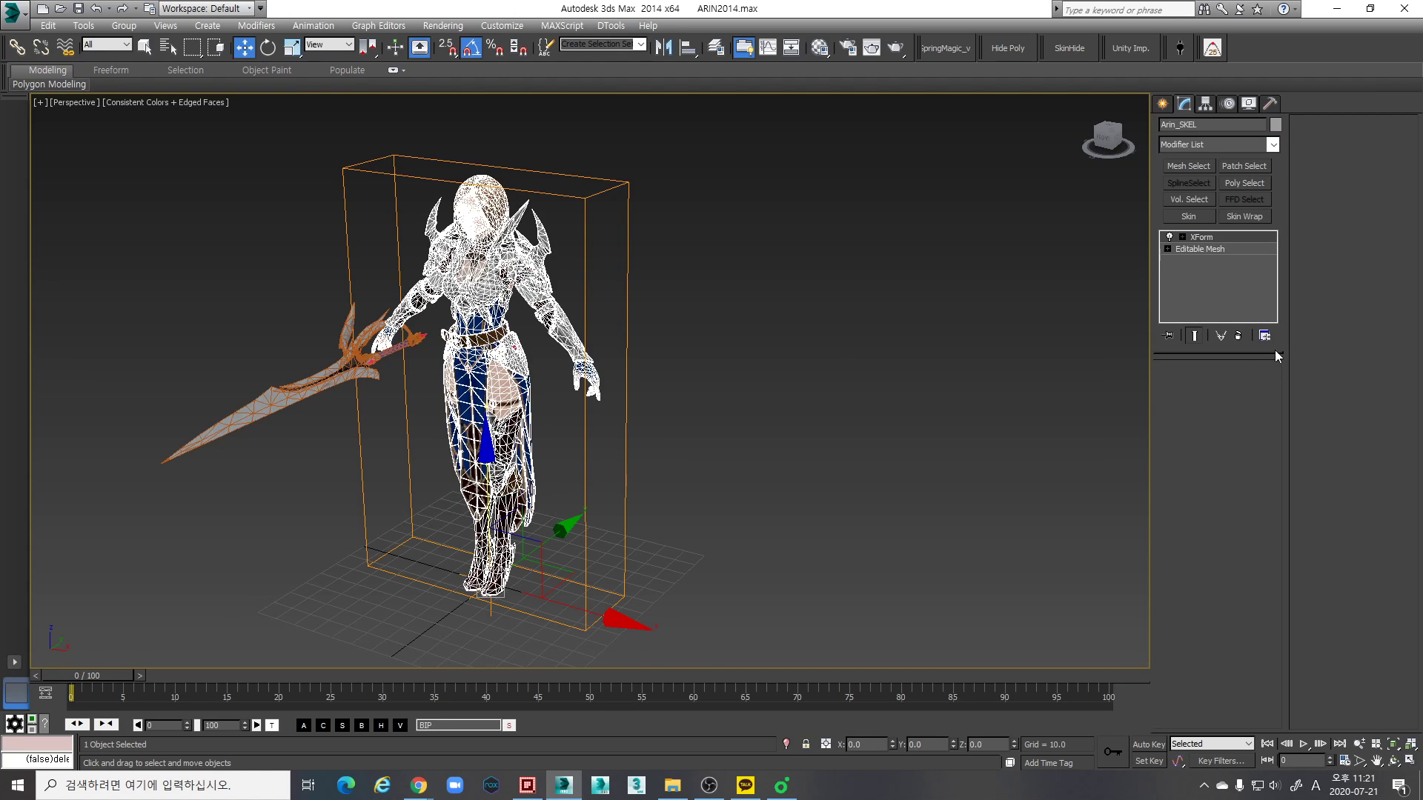
{"action": "left_click", "coordinate": [1208, 249]}
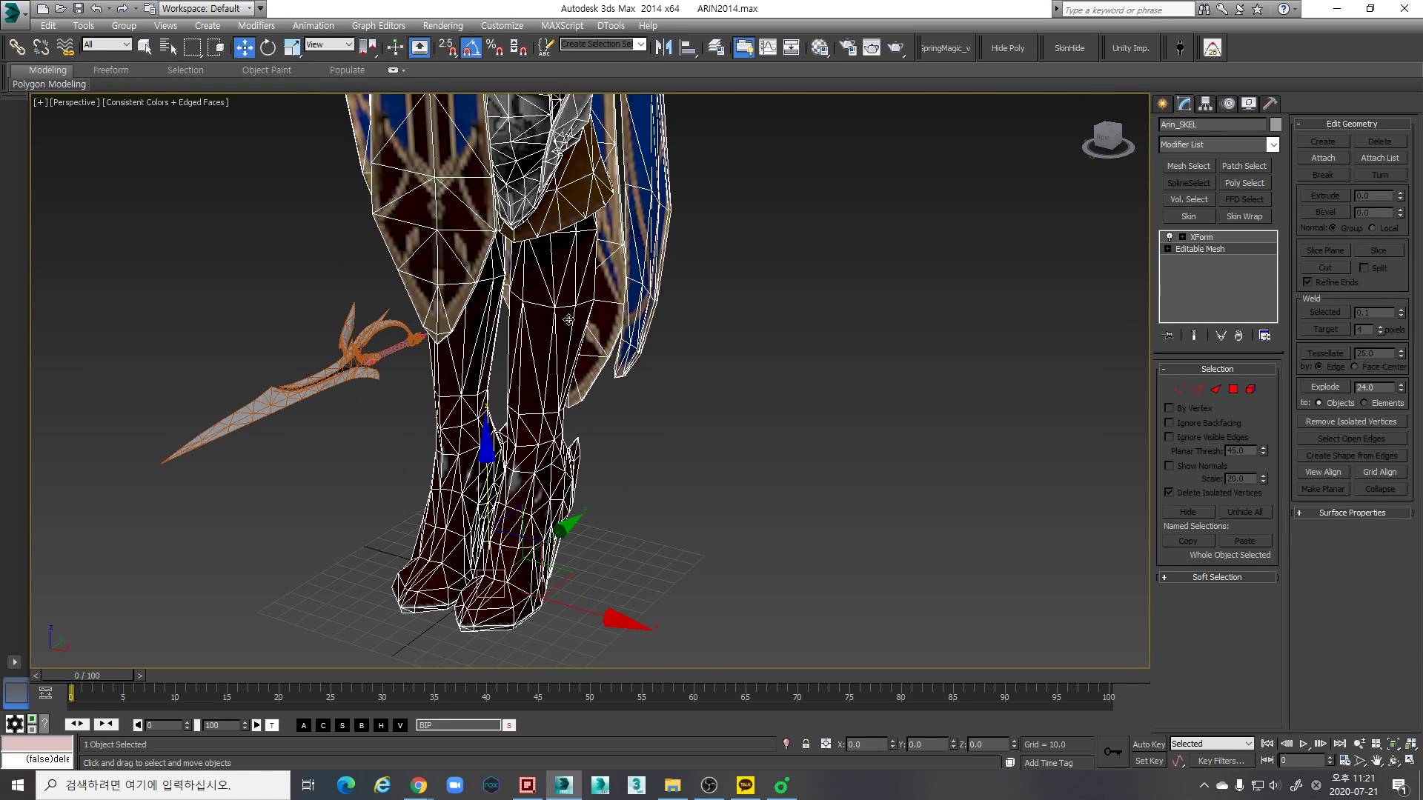
{"action": "scroll", "coordinate": [1002, 357], "scroll_direction": "down", "scroll_amount": 6}
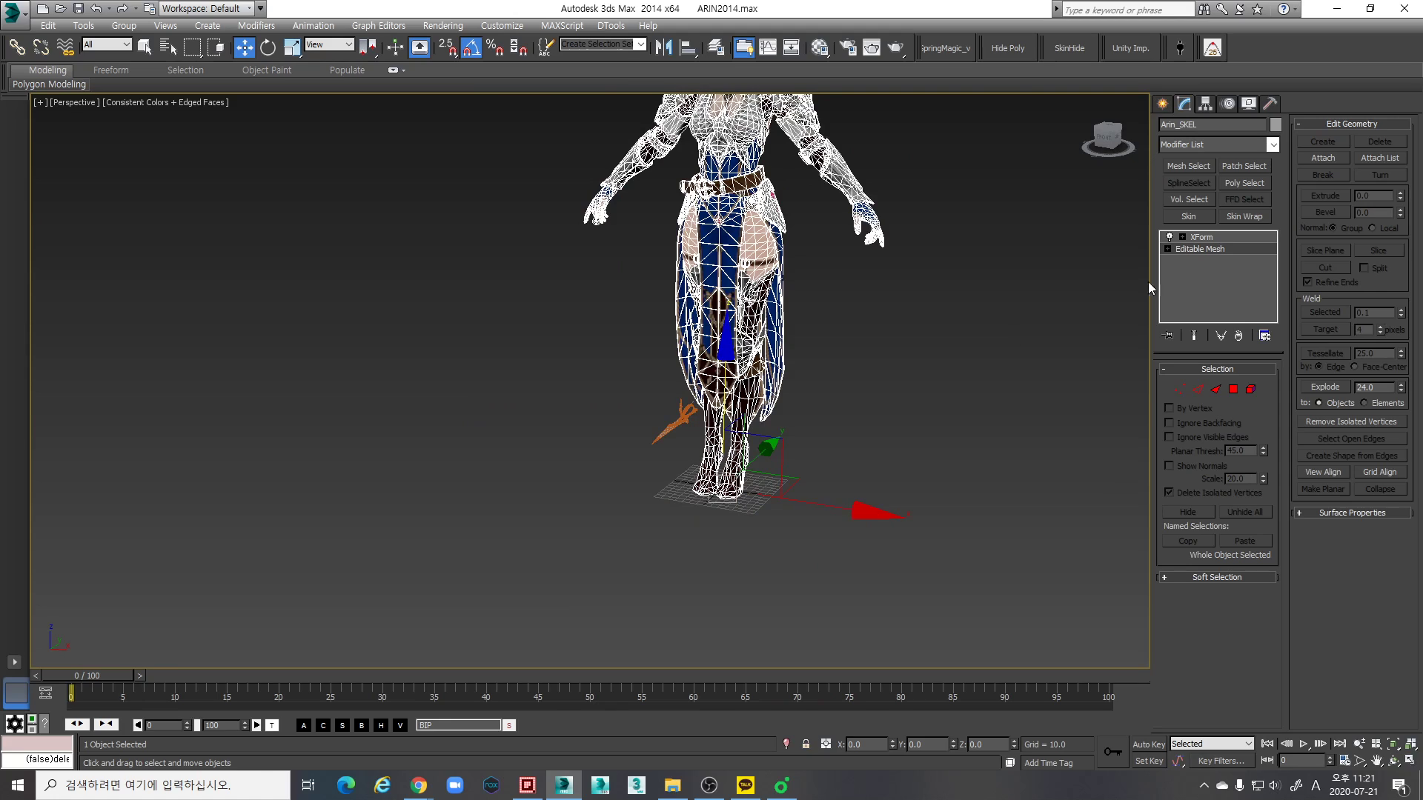
{"action": "left_click", "coordinate": [1202, 237]}
{"action": "scroll", "coordinate": [947, 350], "scroll_direction": "up", "scroll_amount": 2}
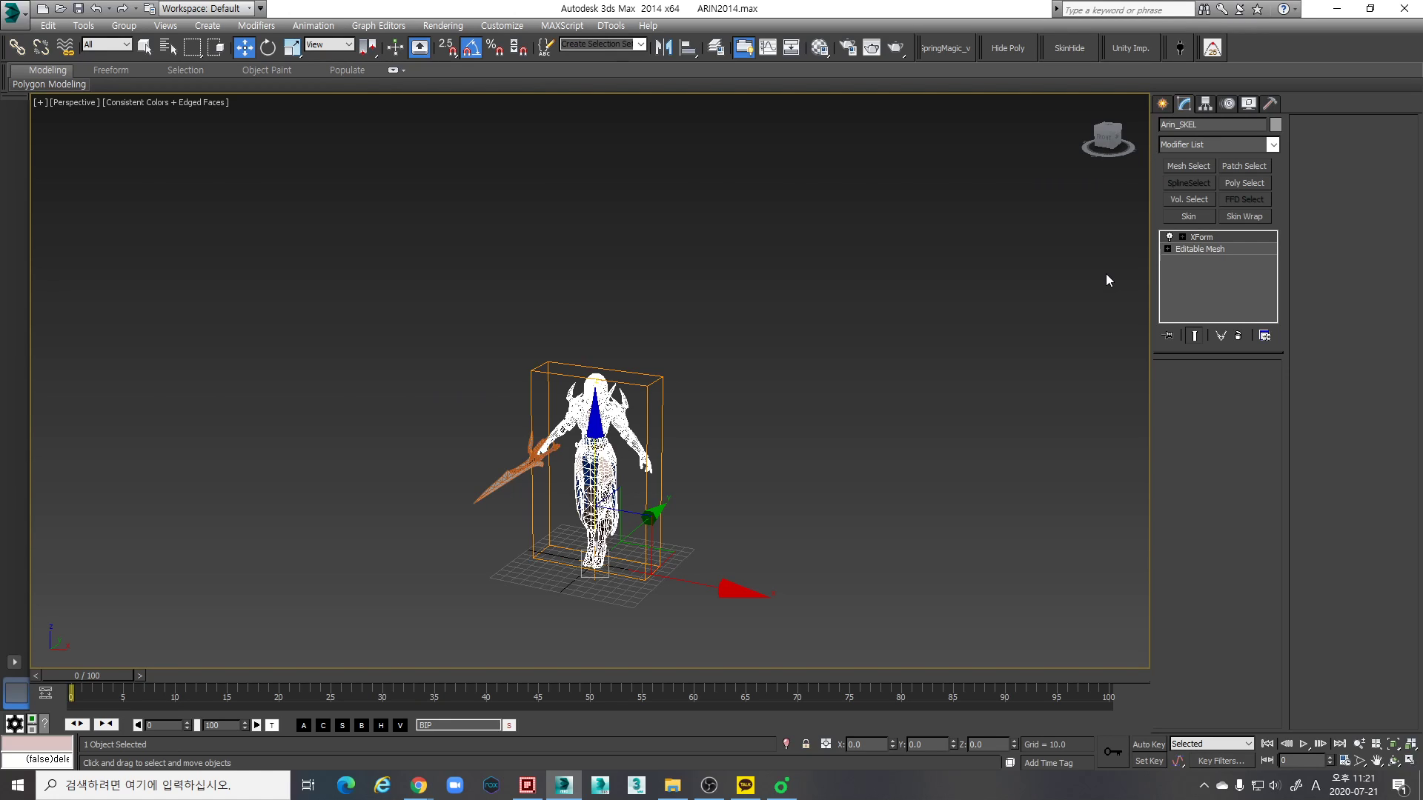
{"action": "middle_click_drag", "start_coordinate": [692, 522], "coordinate": [826, 478]}
{"action": "scroll", "coordinate": [722, 483], "scroll_direction": "up", "scroll_amount": 3}
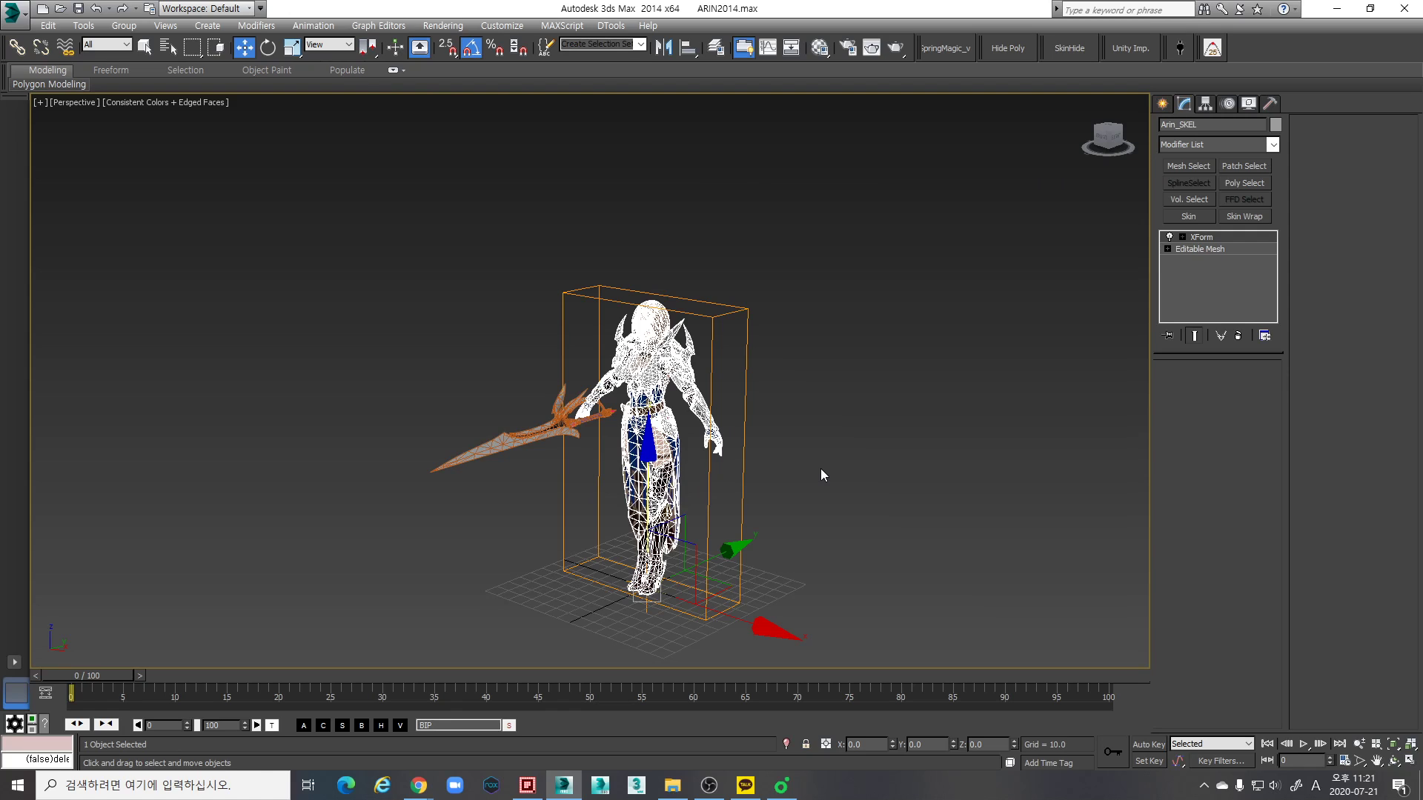
{"action": "middle_click_drag", "start_coordinate": [798, 407], "coordinate": [850, 363], "text": "alt"}
{"action": "left_click", "coordinate": [823, 277]}
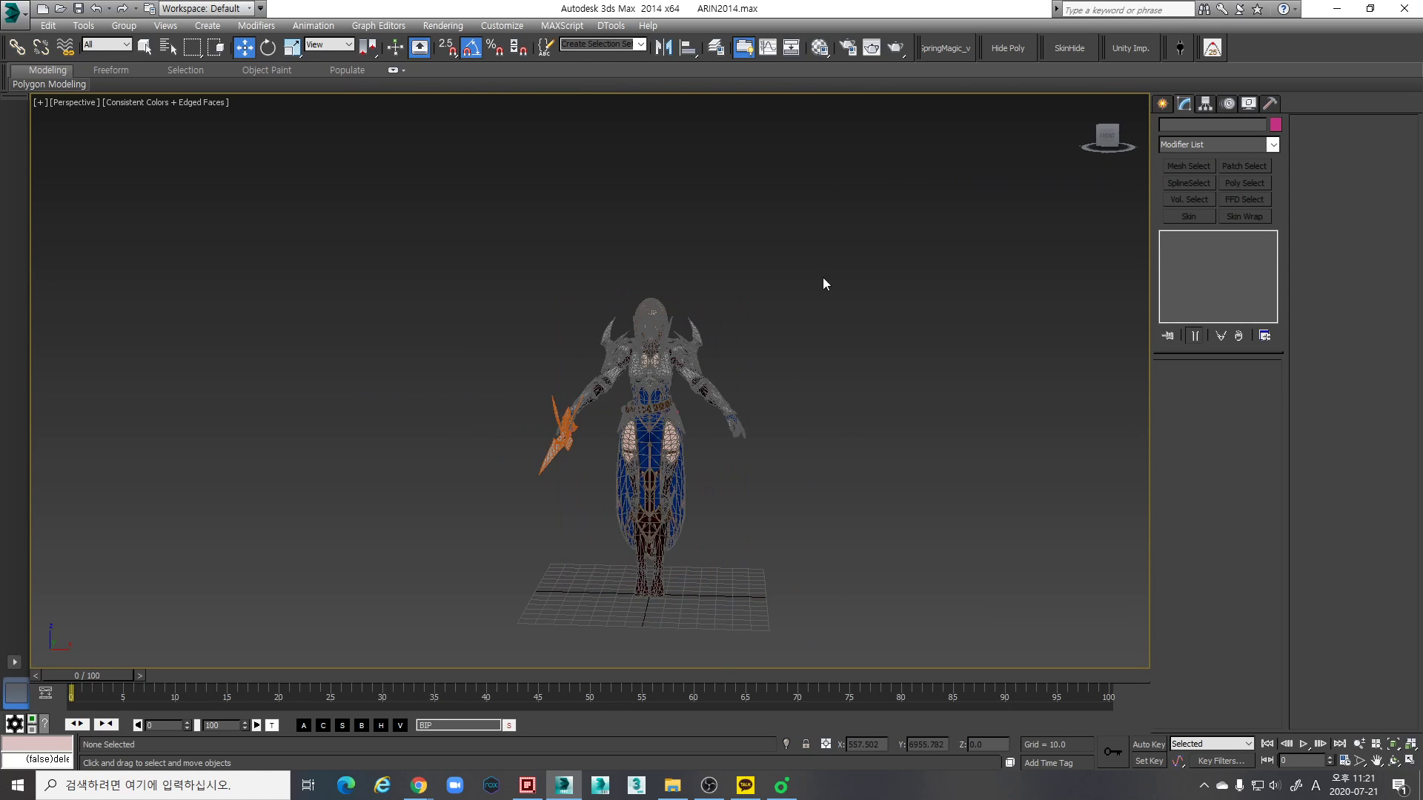
- Collapse the character's entire modifier stack into its Editable Mesh
{"action": "left_click", "coordinate": [669, 340]}
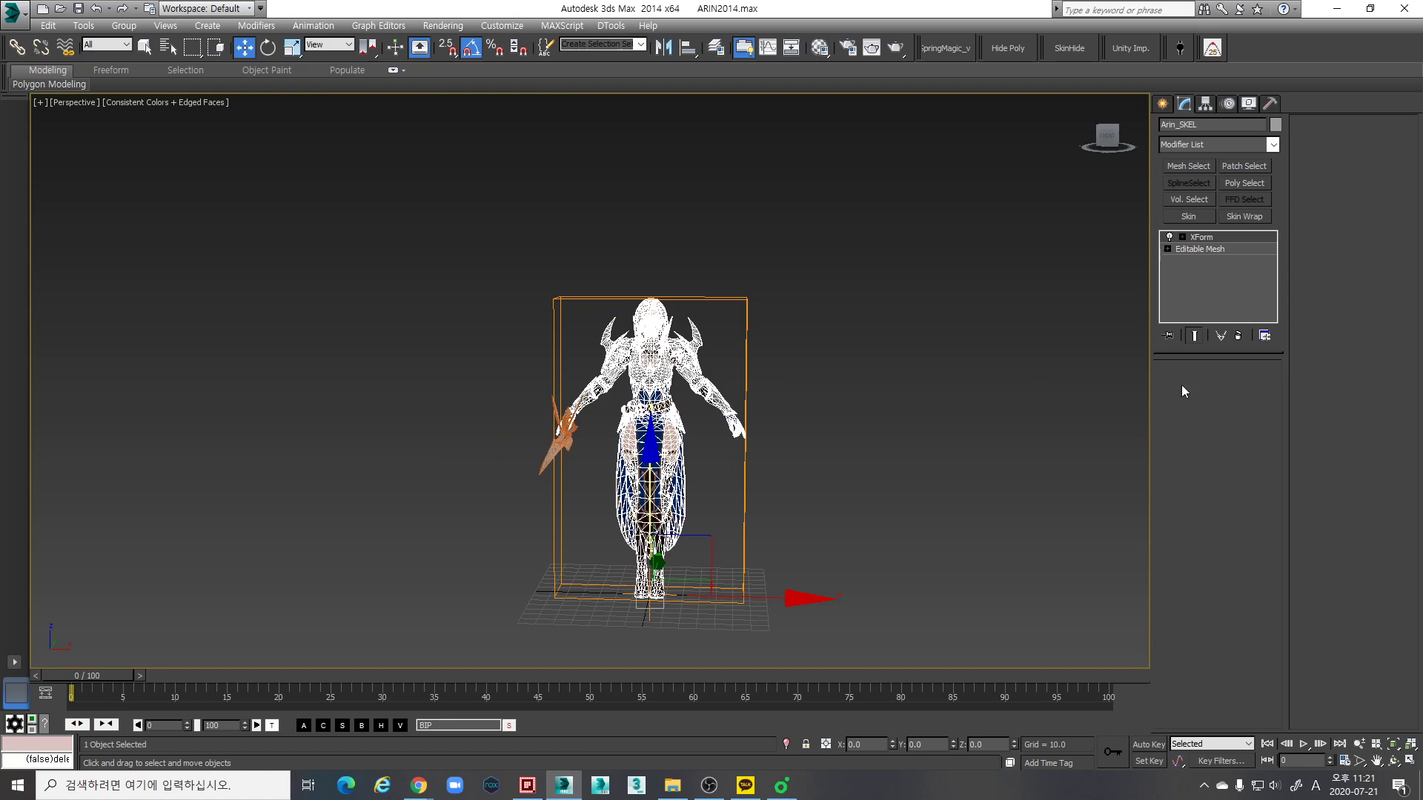
{"action": "right_click", "coordinate": [1214, 249]}
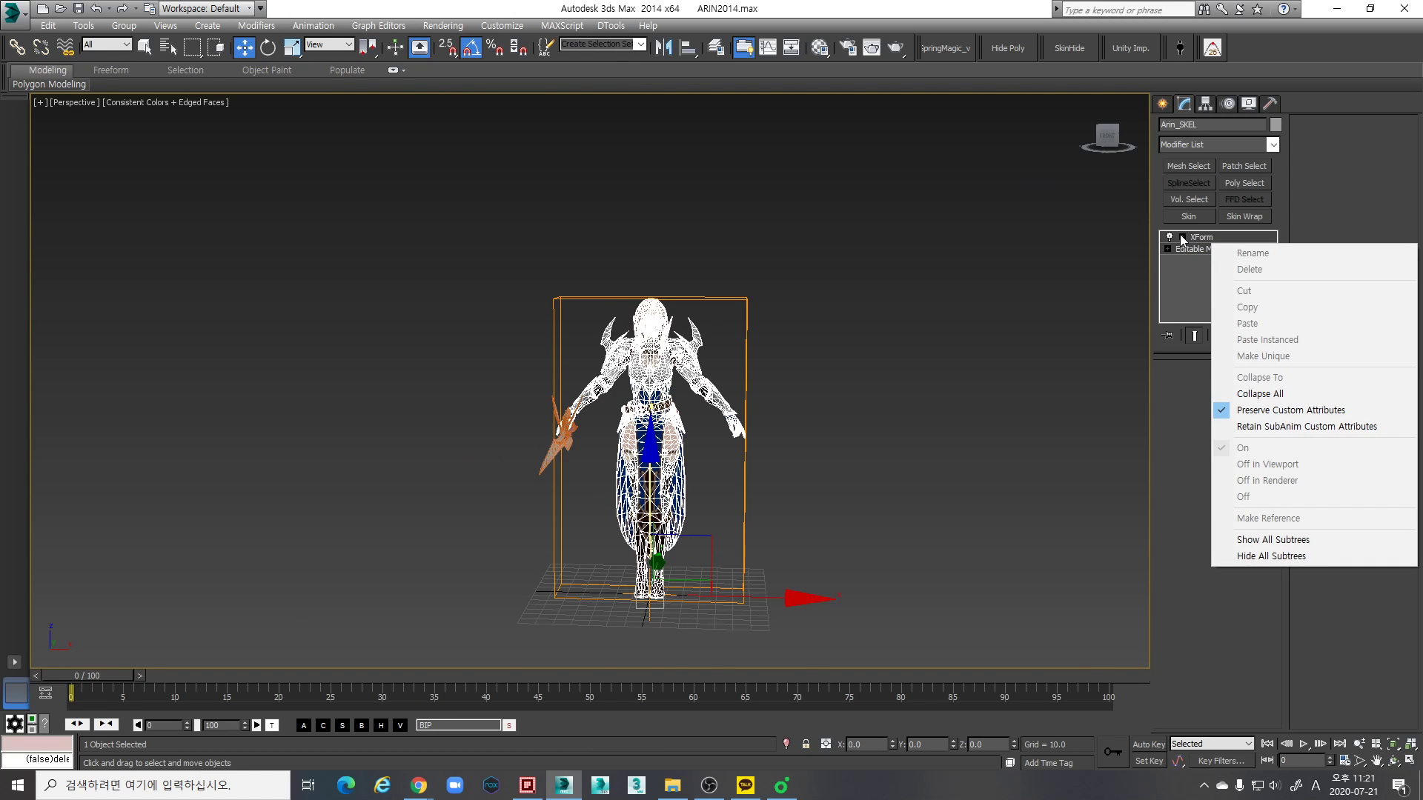
{"action": "left_click", "coordinate": [1263, 393]}
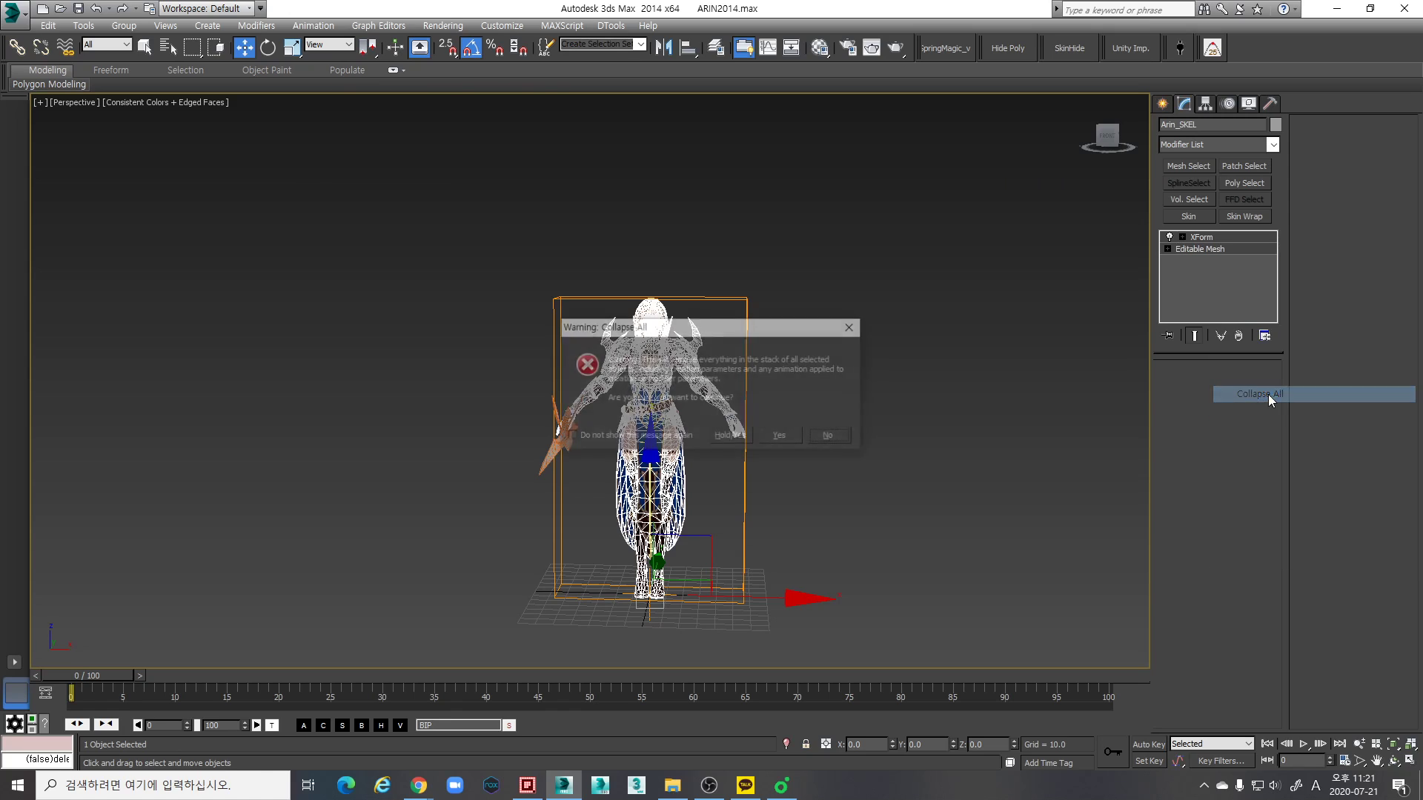
{"action": "left_click", "coordinate": [782, 435]}
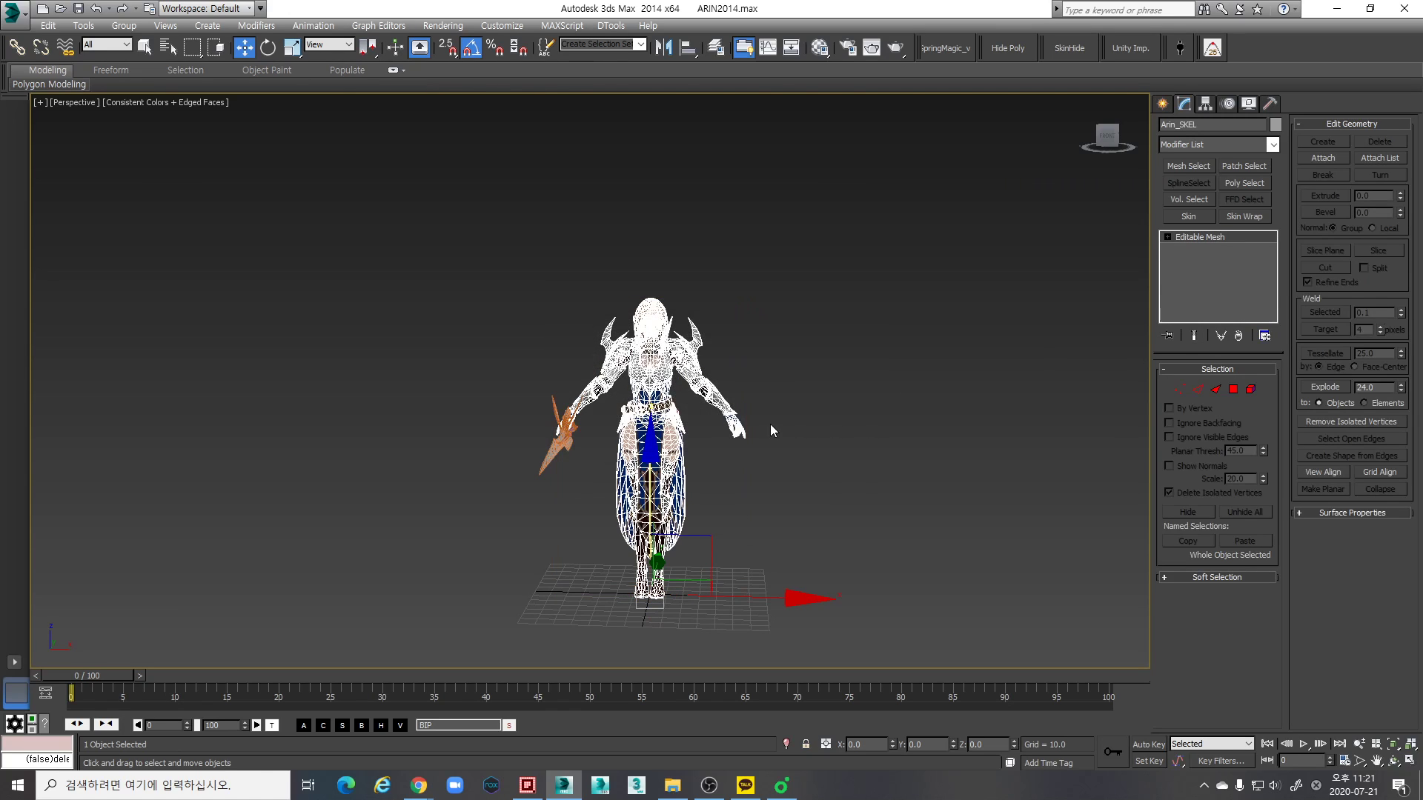
- Select the weapon and collapse its entire modifier stack into its Editable Mesh
{"action": "middle_click_drag", "start_coordinate": [567, 479], "coordinate": [518, 452], "text": "alt"}
{"action": "left_click", "coordinate": [517, 452]}
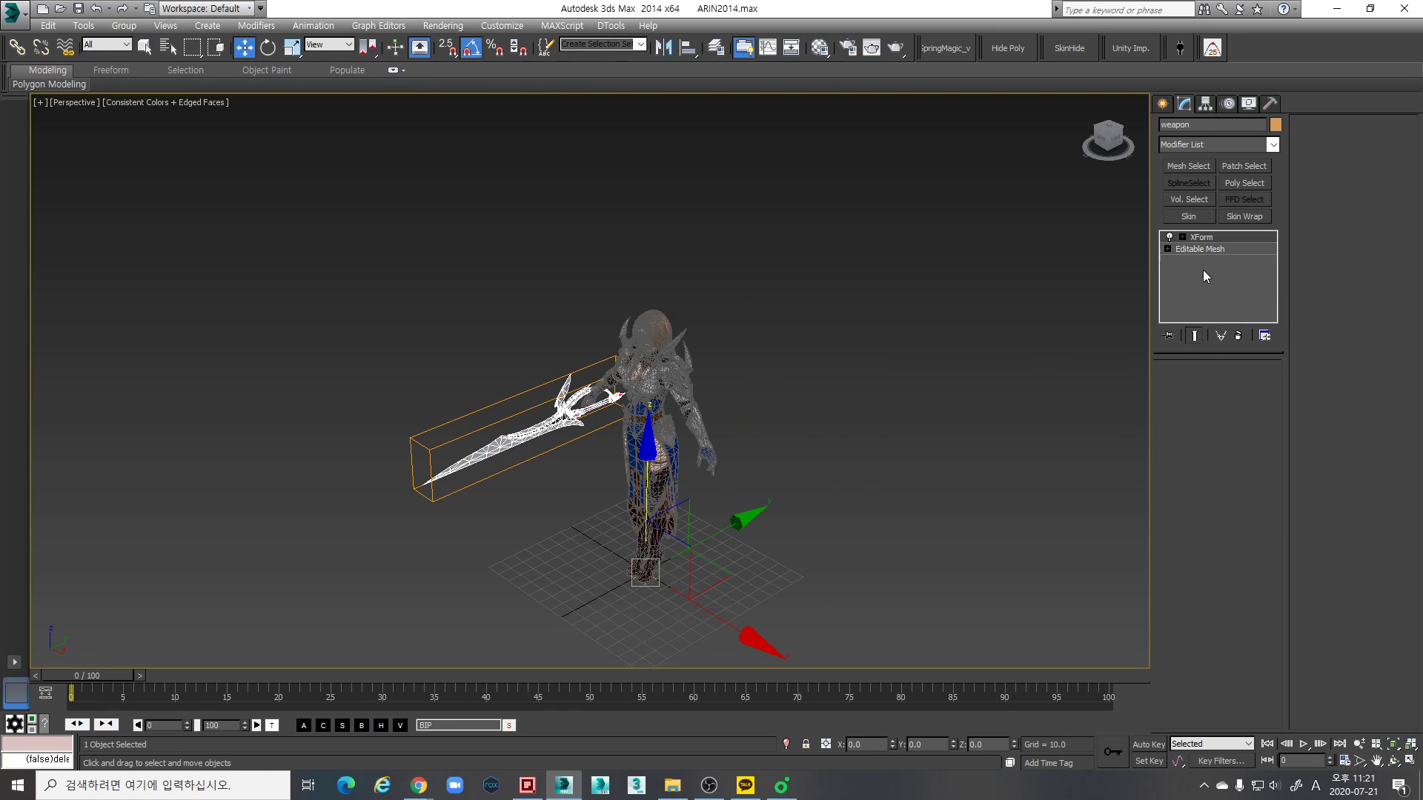
{"action": "left_click", "coordinate": [1216, 238]}
{"action": "left_click", "coordinate": [1216, 251], "text": "ctrl"}
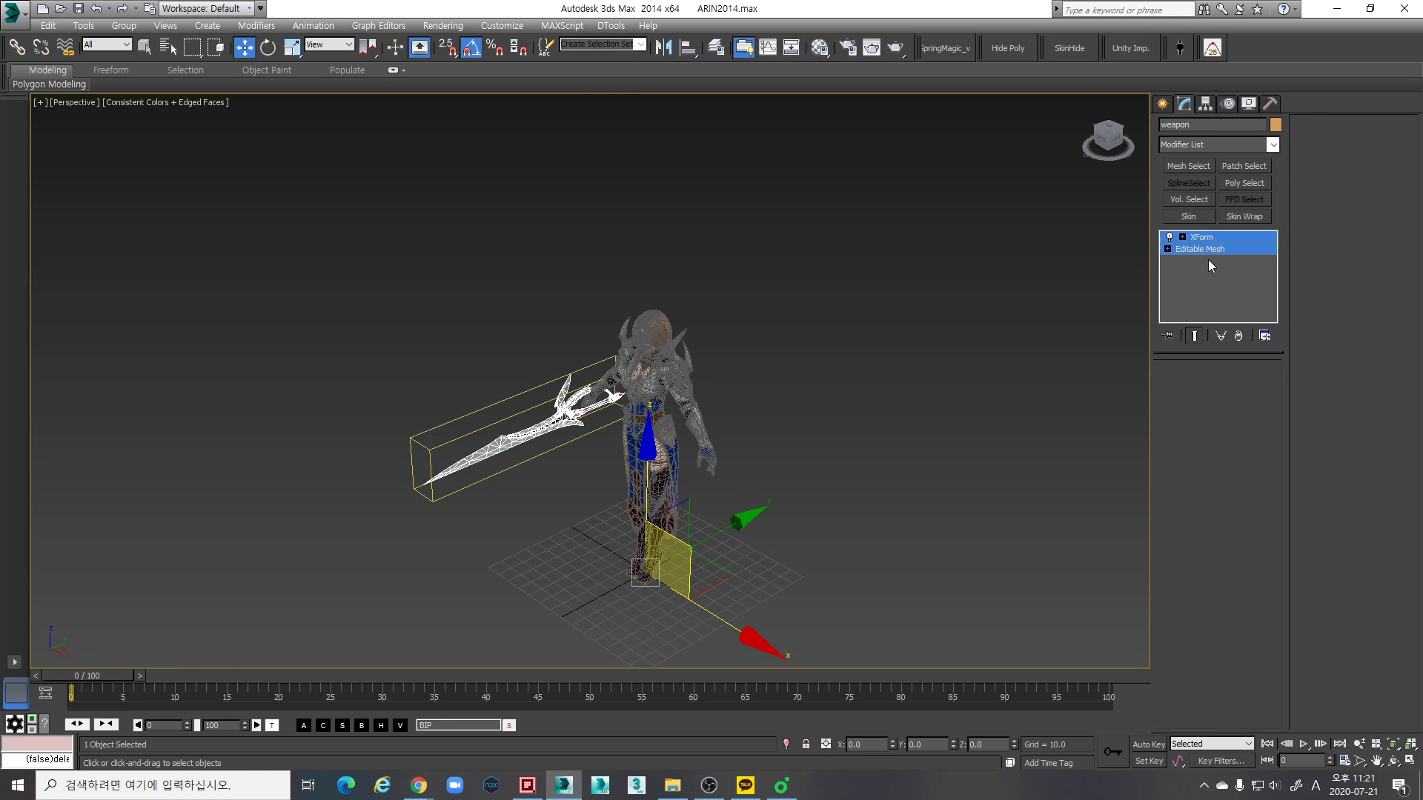
{"action": "right_click", "coordinate": [1209, 254]}
{"action": "left_click", "coordinate": [1281, 400]}
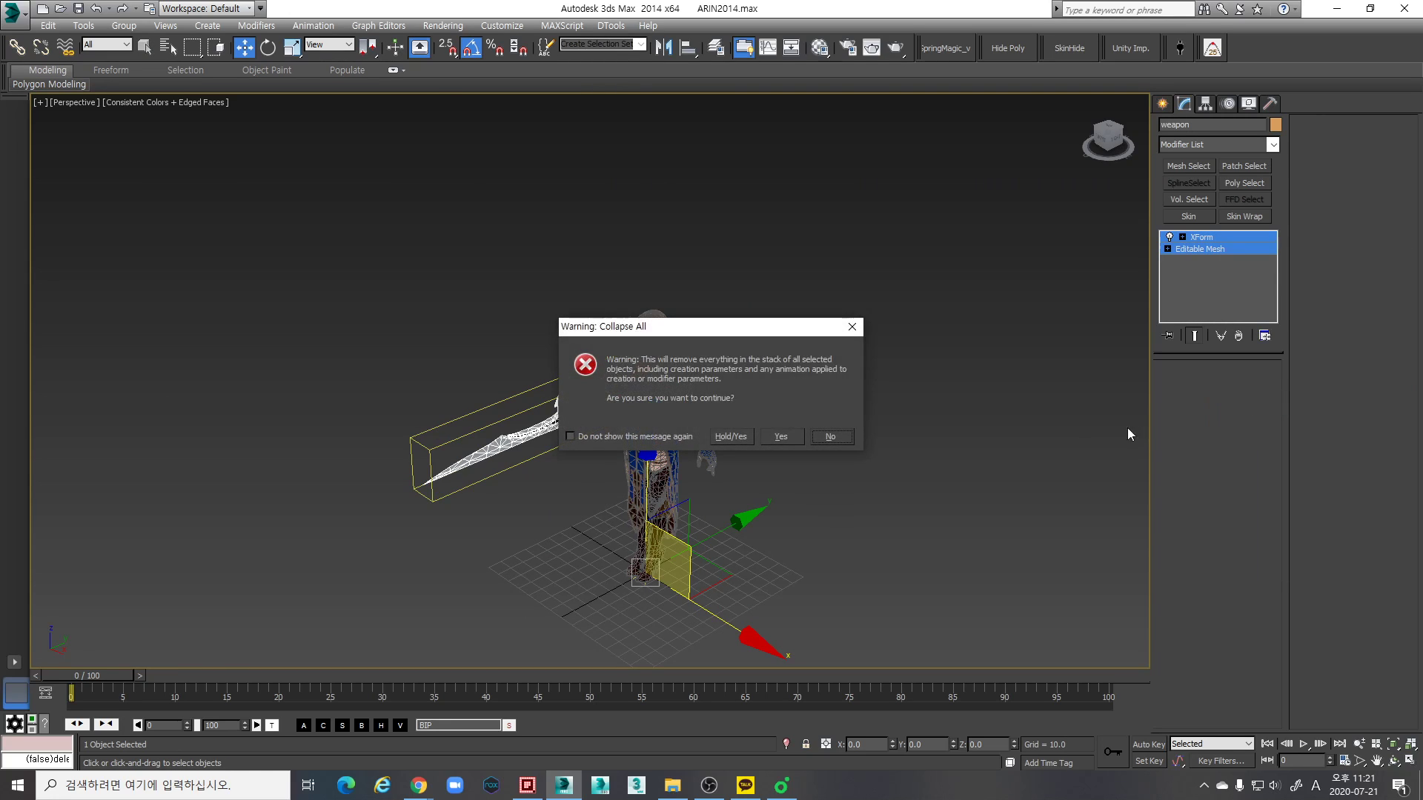
{"action": "left_click", "coordinate": [785, 434]}
{"action": "middle_click_drag", "start_coordinate": [786, 434], "coordinate": [818, 345]}
- Check the scale values and modifier stacks of the collapsed character and weapon meshes
{"action": "scroll", "coordinate": [699, 422], "scroll_direction": "up", "scroll_amount": 3}
{"action": "scroll", "coordinate": [818, 345], "scroll_direction": "down", "scroll_amount": 3}
{"action": "middle_click_drag", "start_coordinate": [481, 374], "coordinate": [613, 402], "text": "alt"}
{"action": "scroll", "coordinate": [612, 402], "scroll_direction": "up", "scroll_amount": 3}
{"action": "middle_click_drag", "start_coordinate": [709, 433], "coordinate": [849, 458], "text": "alt"}
{"action": "left_click", "coordinate": [787, 449]}
{"action": "left_click", "coordinate": [735, 373]}
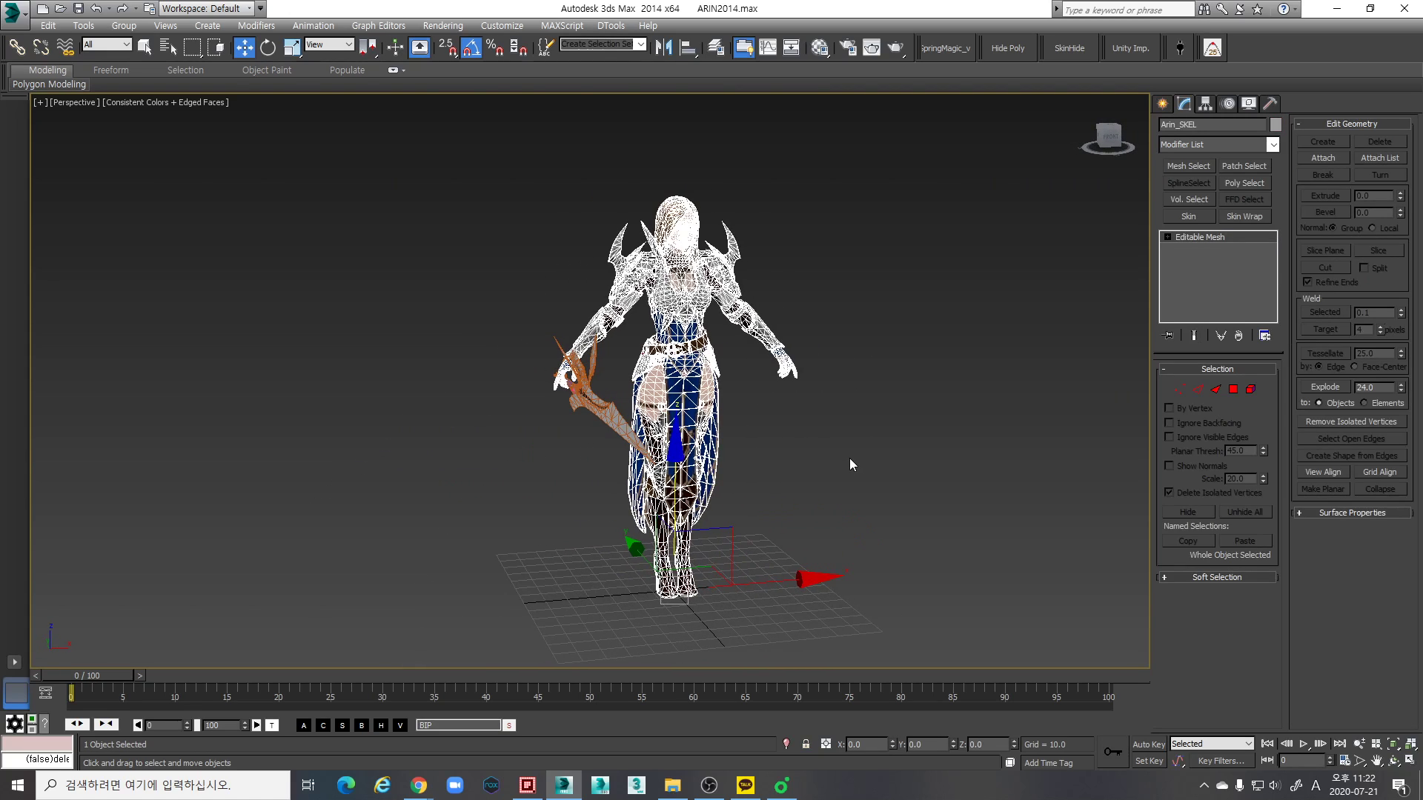
{"action": "key", "text": "r"}
{"action": "middle_click_drag", "start_coordinate": [838, 593], "coordinate": [512, 447], "text": "alt"}
{"action": "left_click_drag", "start_coordinate": [515, 469], "coordinate": [464, 397]}
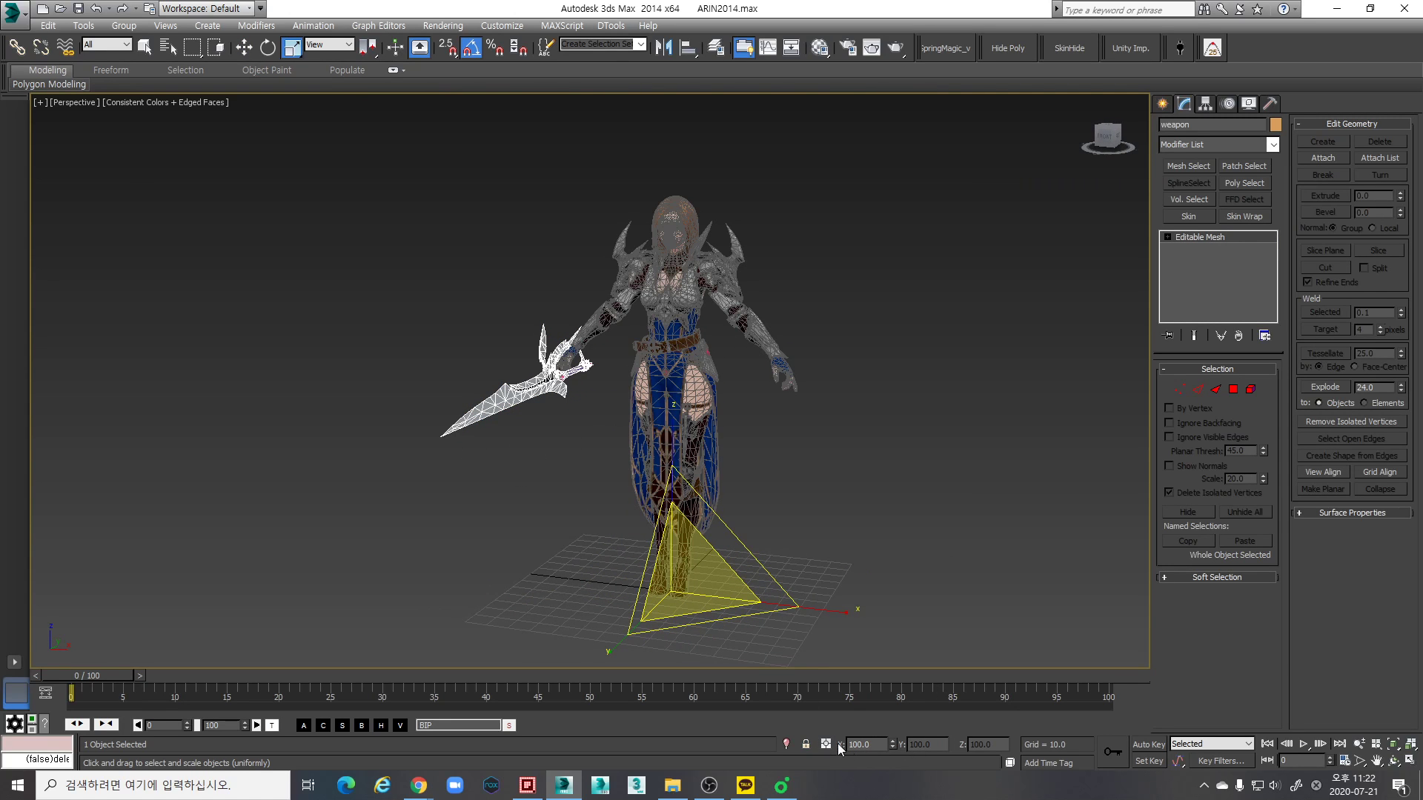
{"action": "mouse_move", "coordinate": [757, 553]}
{"action": "middle_mouse_down", "text": "alt"}
{"action": "mouse_move", "coordinate": [811, 513]}
{"action": "mouse_move", "coordinate": [711, 499]}
{"action": "mouse_move", "coordinate": [776, 447]}
{"action": "mouse_move", "coordinate": [792, 394]}
{"action": "mouse_move", "coordinate": [788, 455]}
{"action": "mouse_move", "coordinate": [803, 441]}
{"action": "mouse_move", "coordinate": [809, 489]}
{"action": "mouse_move", "coordinate": [790, 508]}
{"action": "mouse_move", "coordinate": [642, 485]}
{"action": "mouse_move", "coordinate": [558, 349]}
{"action": "mouse_move", "coordinate": [731, 415]}
{"action": "mouse_move", "coordinate": [730, 492]}
{"action": "mouse_move", "coordinate": [724, 476]}
{"action": "mouse_move", "coordinate": [571, 480]}
{"action": "mouse_move", "coordinate": [892, 283]}
{"action": "middle_mouse_up", "text": "alt"}
{"action": "left_click", "coordinate": [809, 495]}
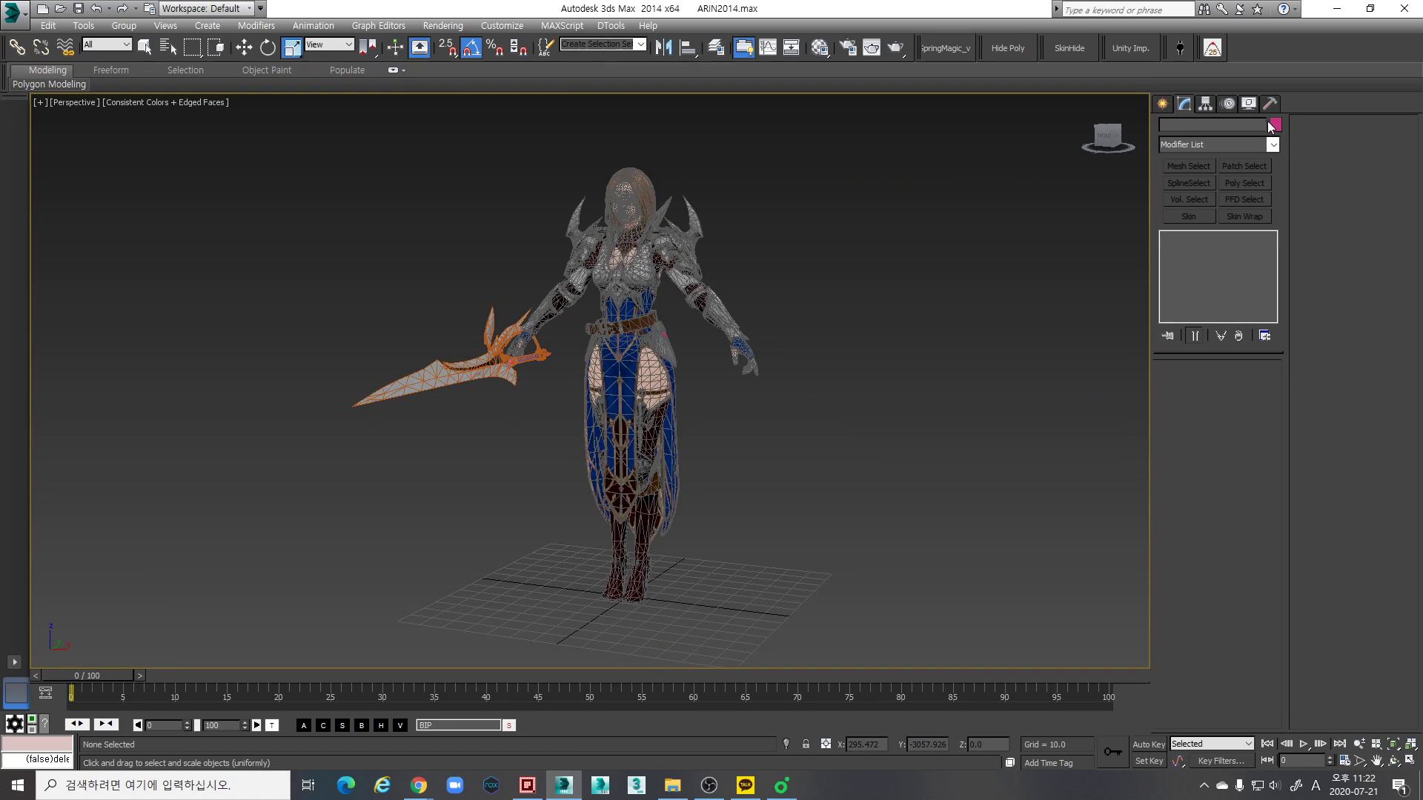
{"action": "middle_click_drag", "start_coordinate": [808, 300], "coordinate": [831, 317]}
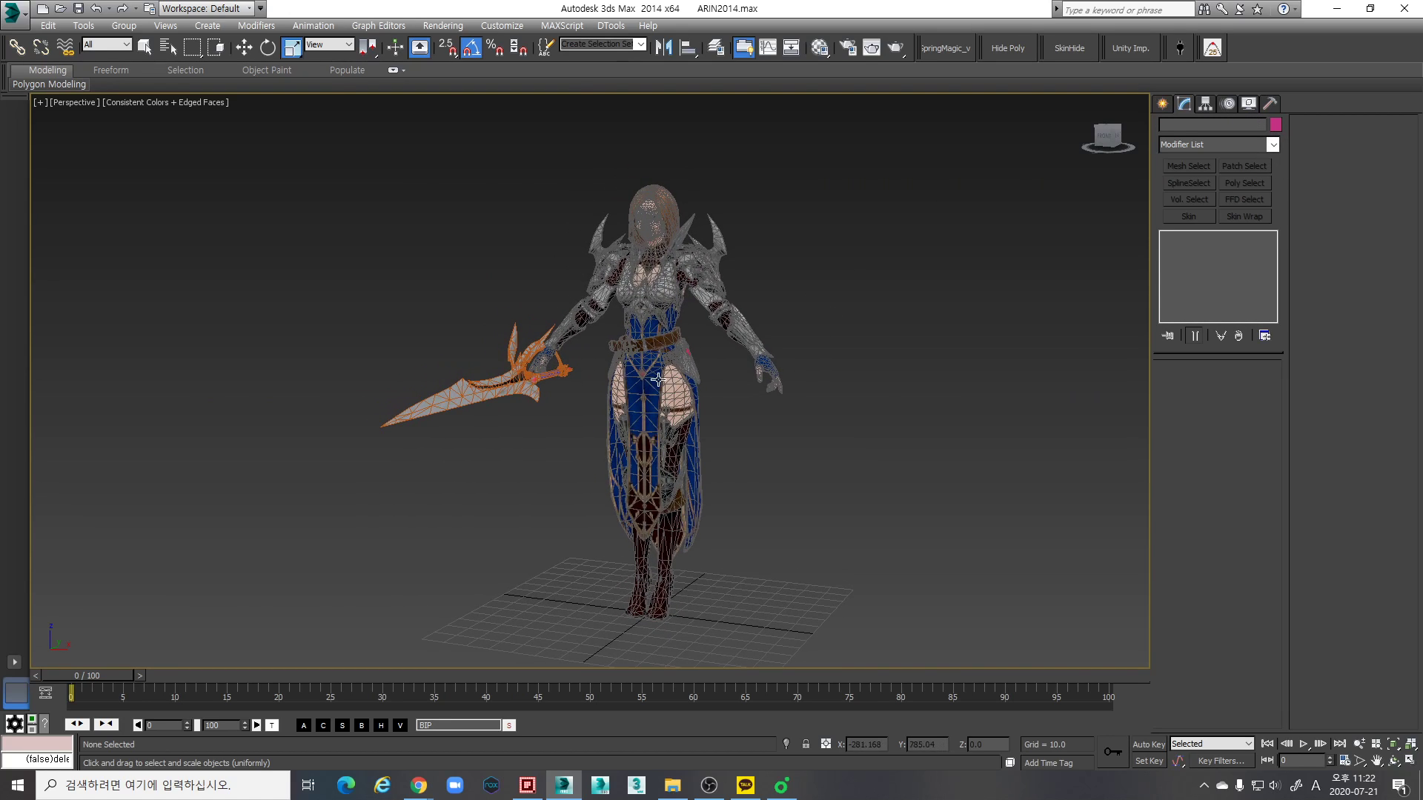
{"action": "left_click", "coordinate": [755, 383]}
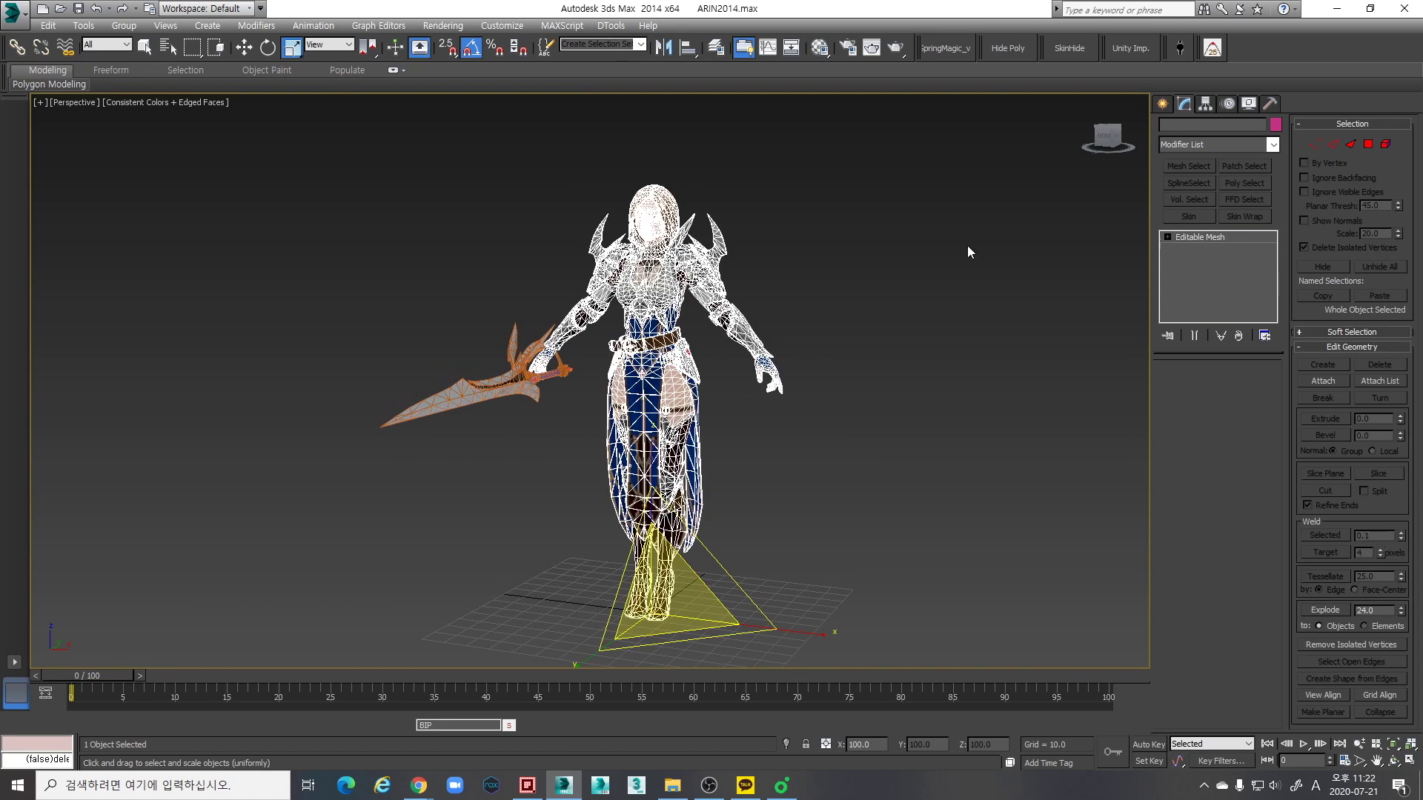
{"action": "middle_click_drag", "start_coordinate": [854, 249], "coordinate": [859, 290], "text": "alt"}
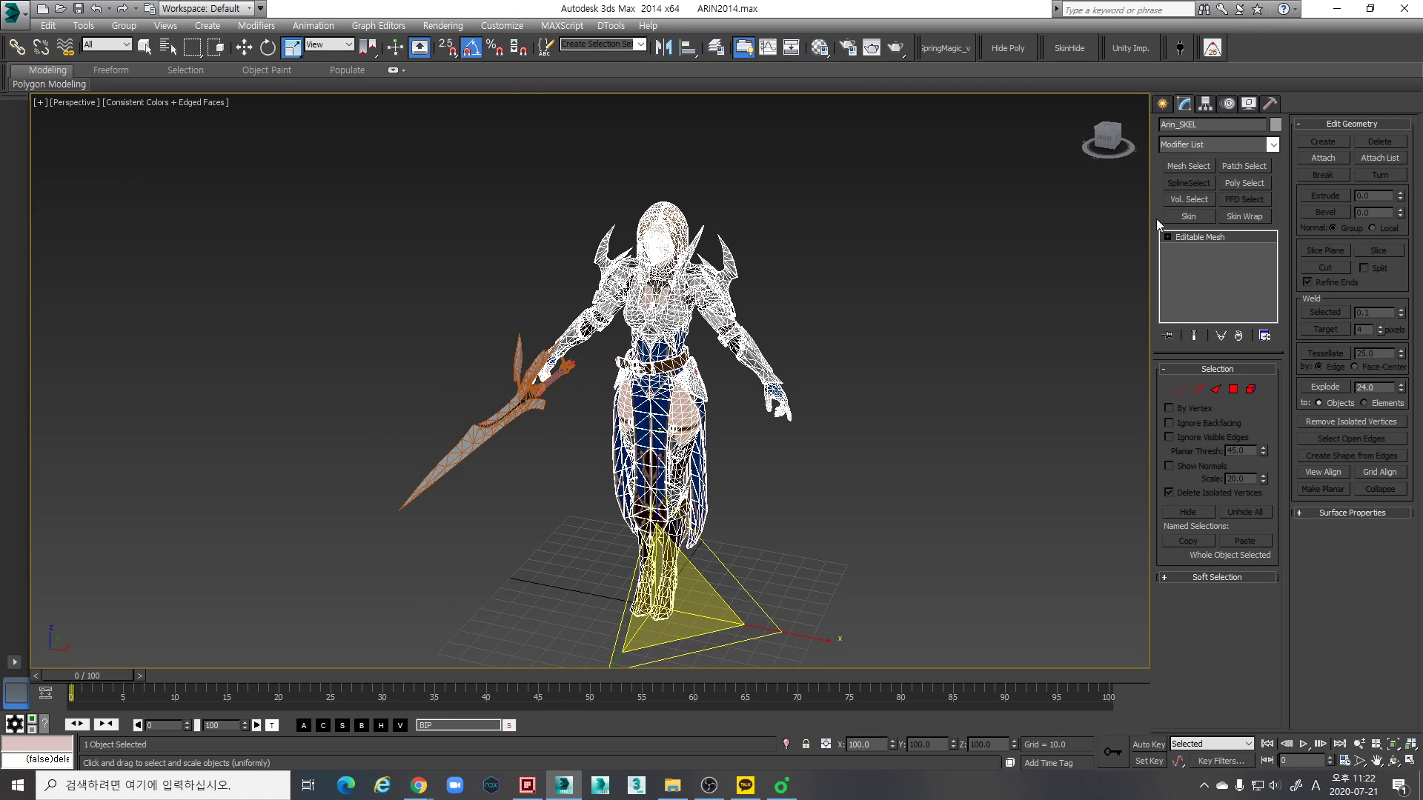
{"action": "left_click", "coordinate": [526, 400], "text": "ctrl"}
{"action": "left_click", "coordinate": [799, 332]}
{"action": "left_click", "coordinate": [661, 289]}
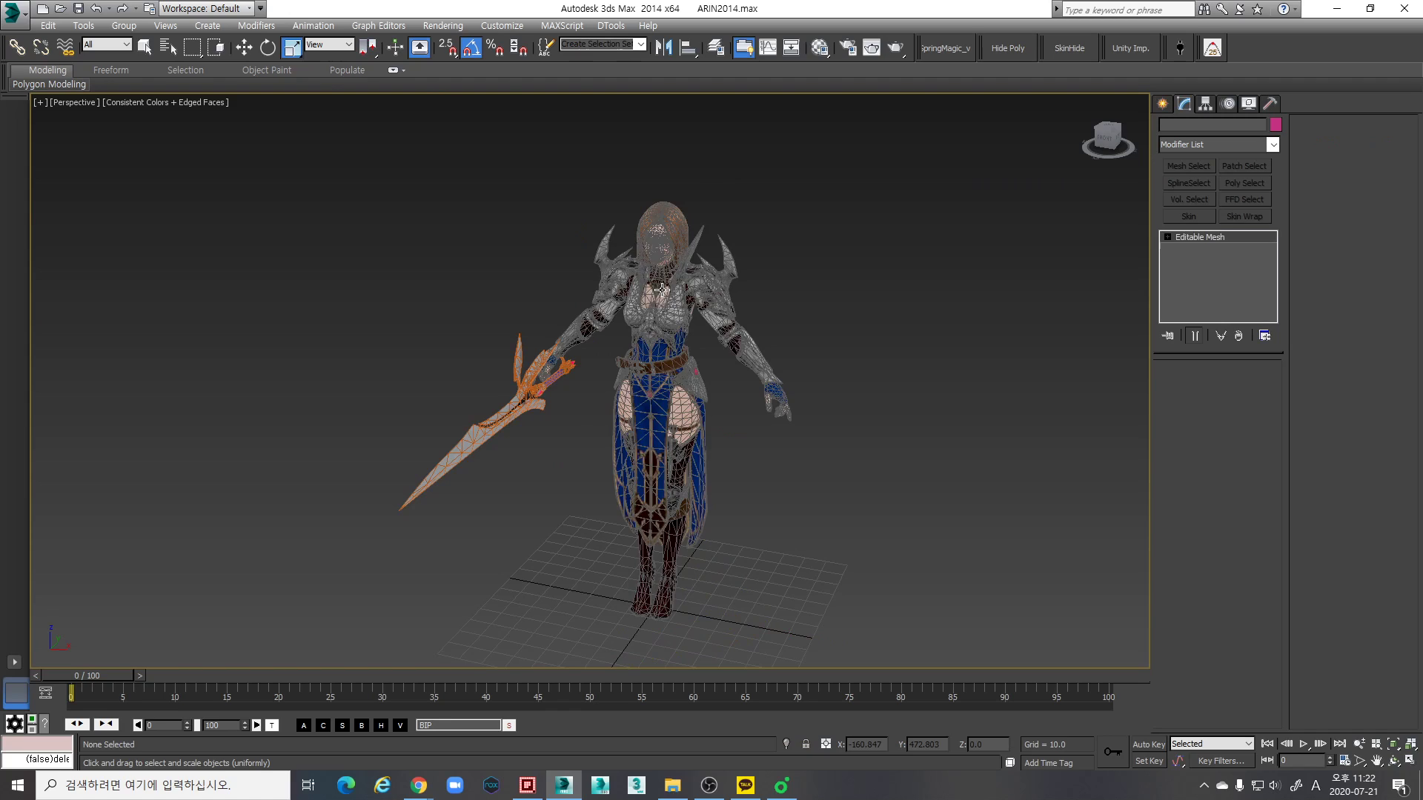
- Inspect the character mesh at vertex level, return to the whole object and activate the Move tool
{"action": "key", "text": "1"}
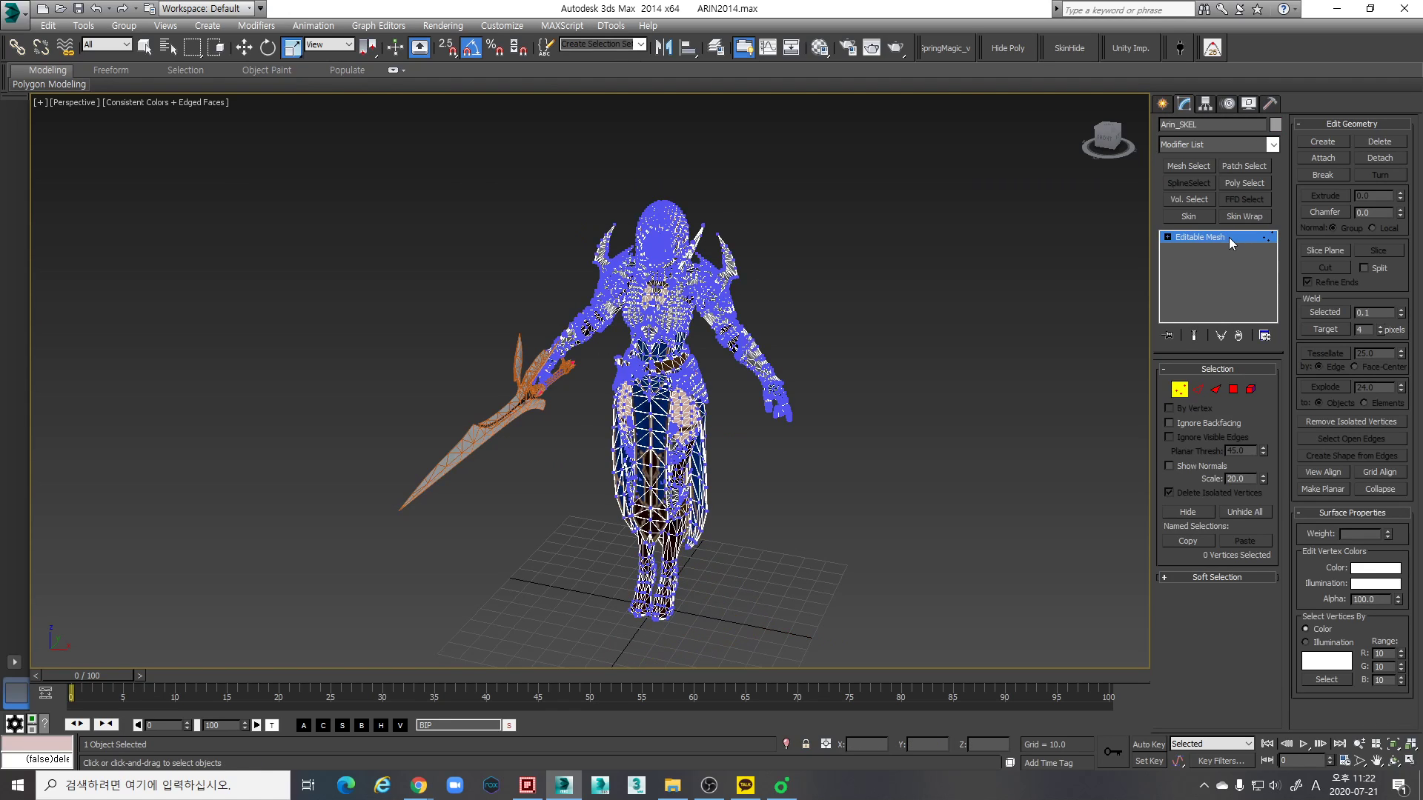
{"action": "left_click", "coordinate": [1178, 386]}
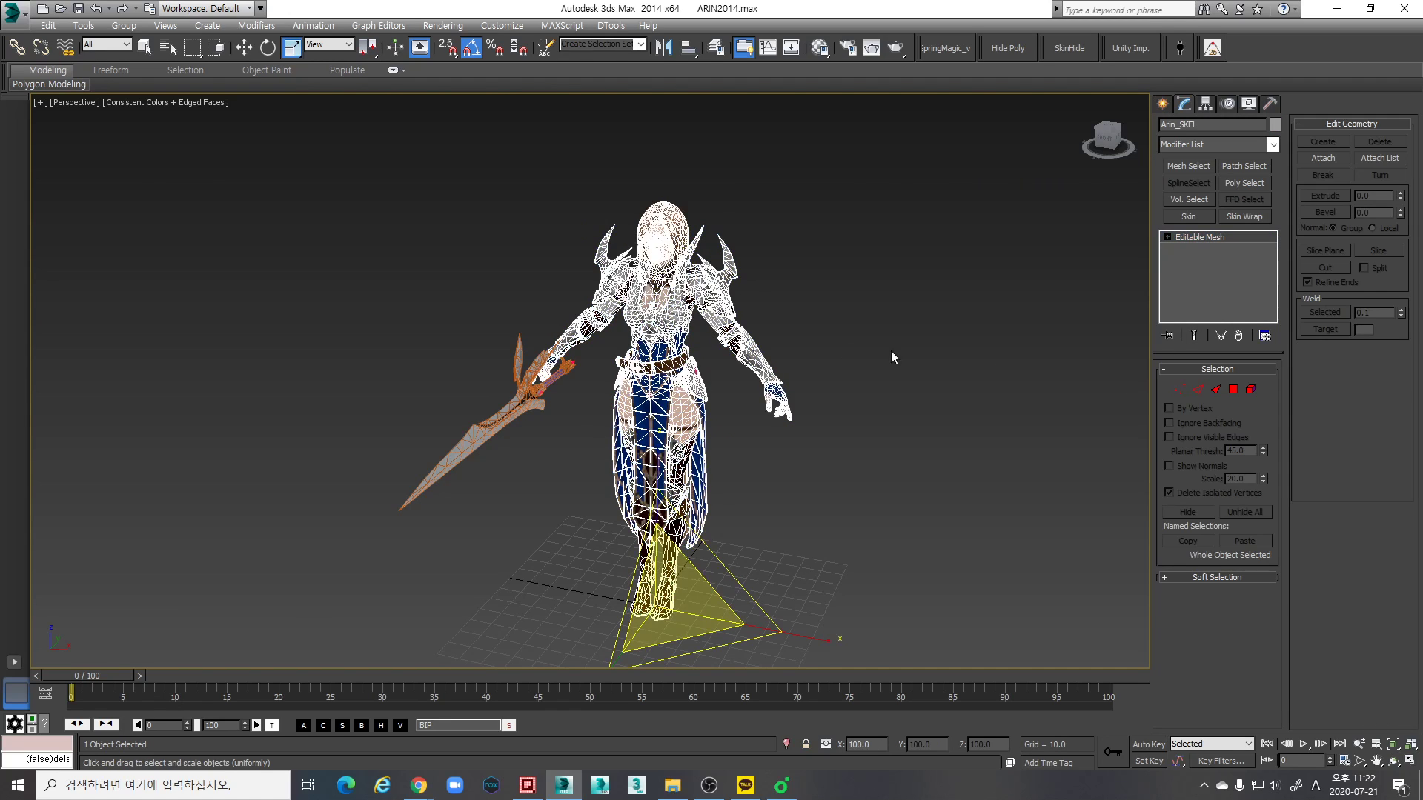
{"action": "right_click", "coordinate": [644, 302]}
{"action": "left_click", "coordinate": [935, 400]}
{"action": "middle_click_drag", "start_coordinate": [747, 486], "coordinate": [776, 453]}
{"action": "key", "text": "w"}
{"action": "left_click", "coordinate": [783, 446]}
{"action": "left_click", "coordinate": [666, 319]}
{"action": "right_click", "coordinate": [670, 304]}
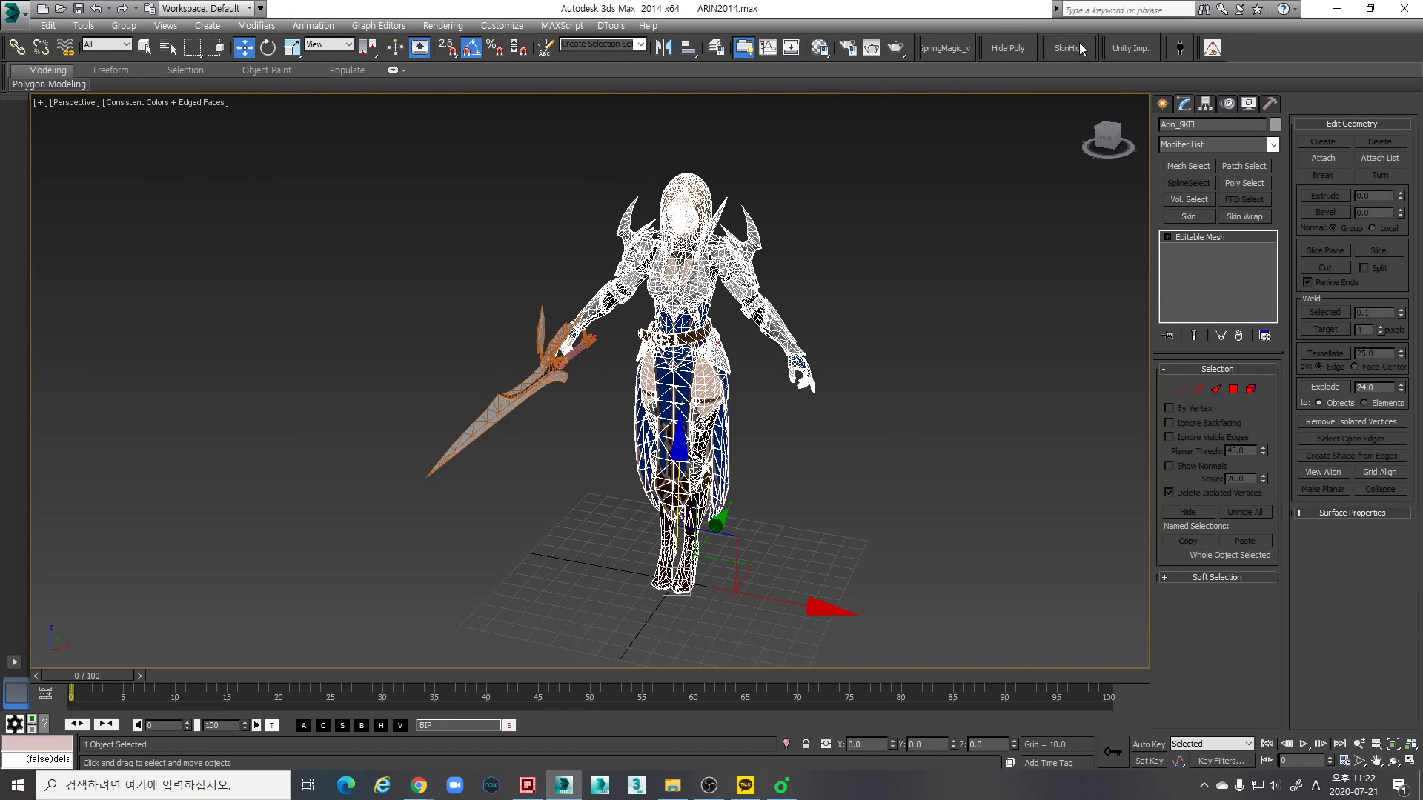
- Examine the Hide Polygon for Anim and Sox SkinHideManager tools with the character mesh selected
{"action": "left_click", "coordinate": [997, 49]}
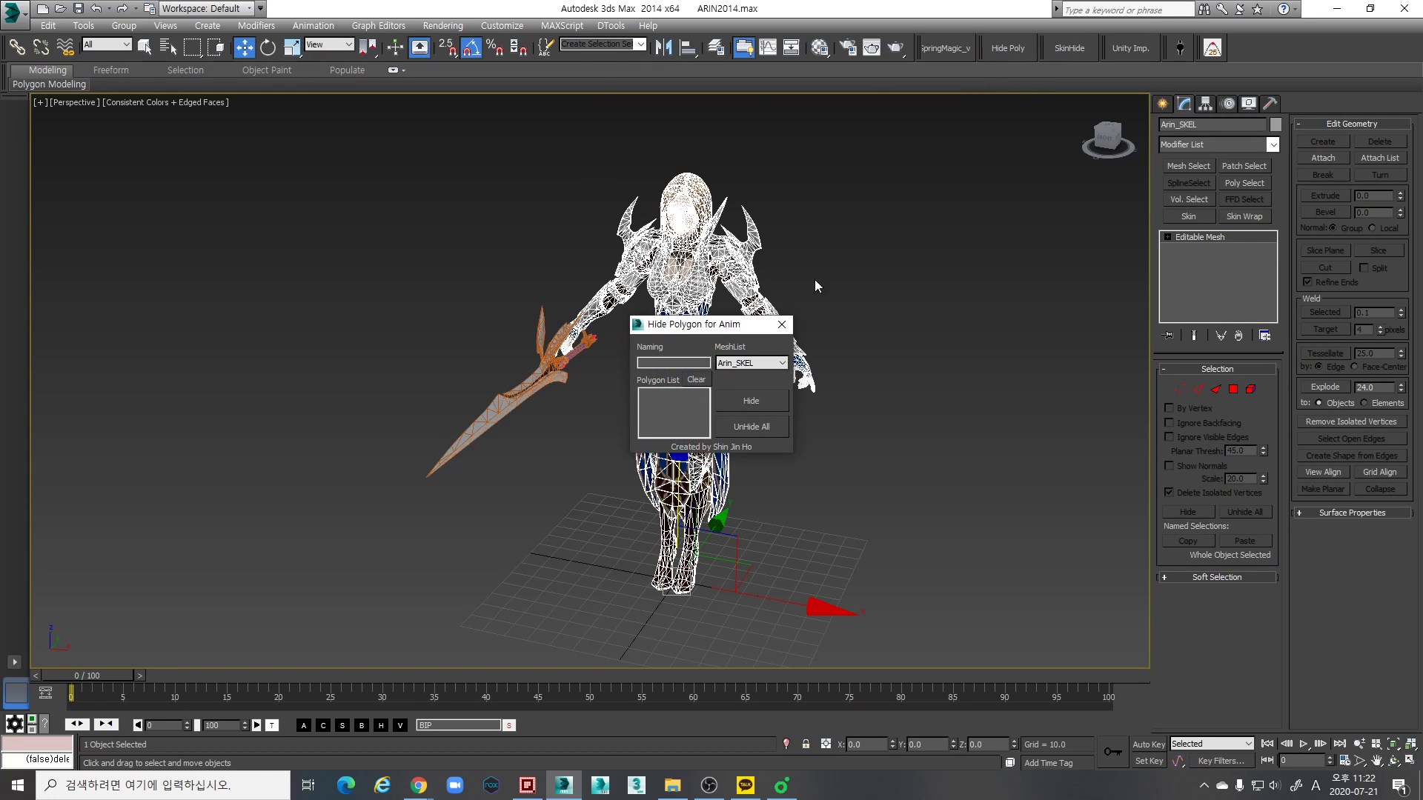
{"action": "left_click", "coordinate": [778, 328]}
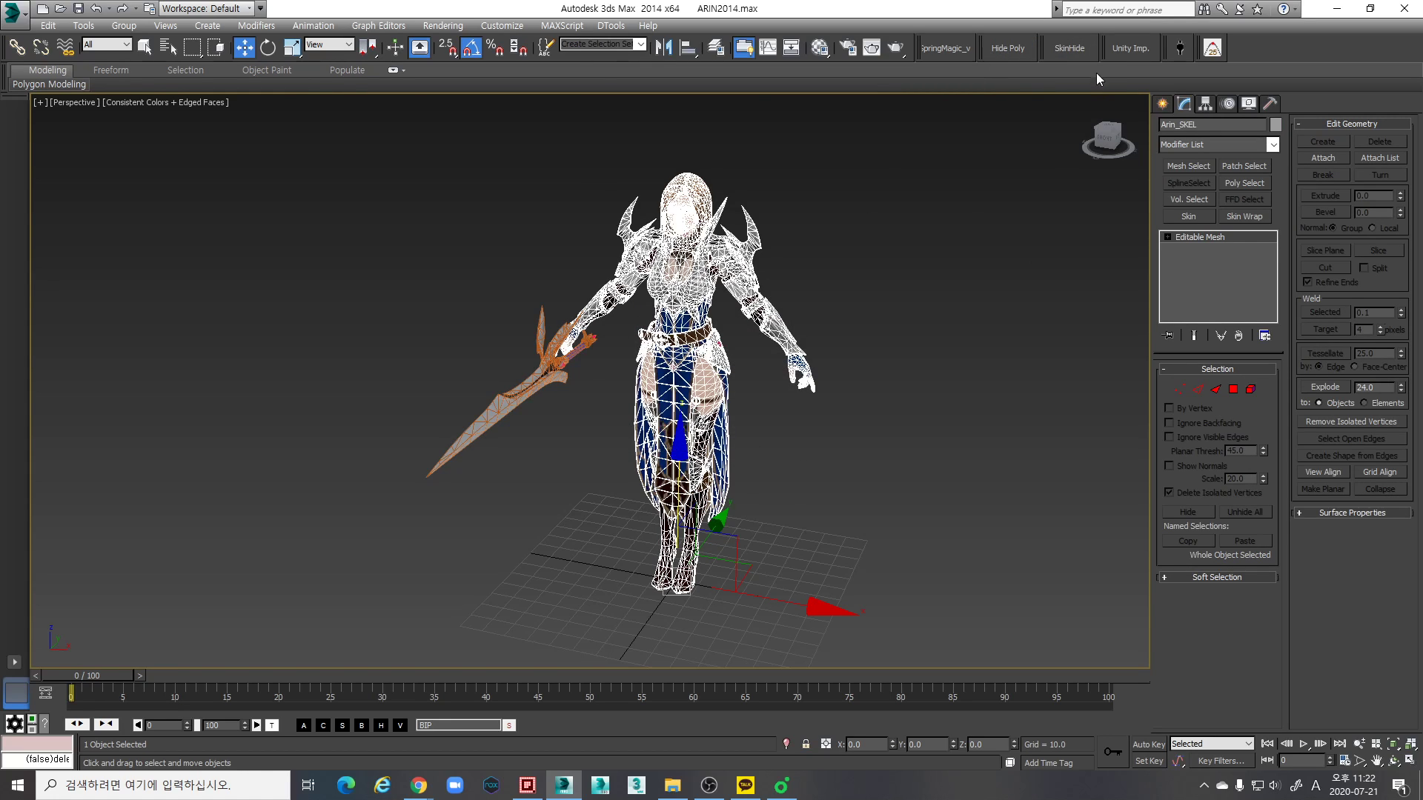
{"action": "left_click", "coordinate": [1076, 51]}
{"action": "left_click_drag", "start_coordinate": [681, 334], "coordinate": [929, 200]}
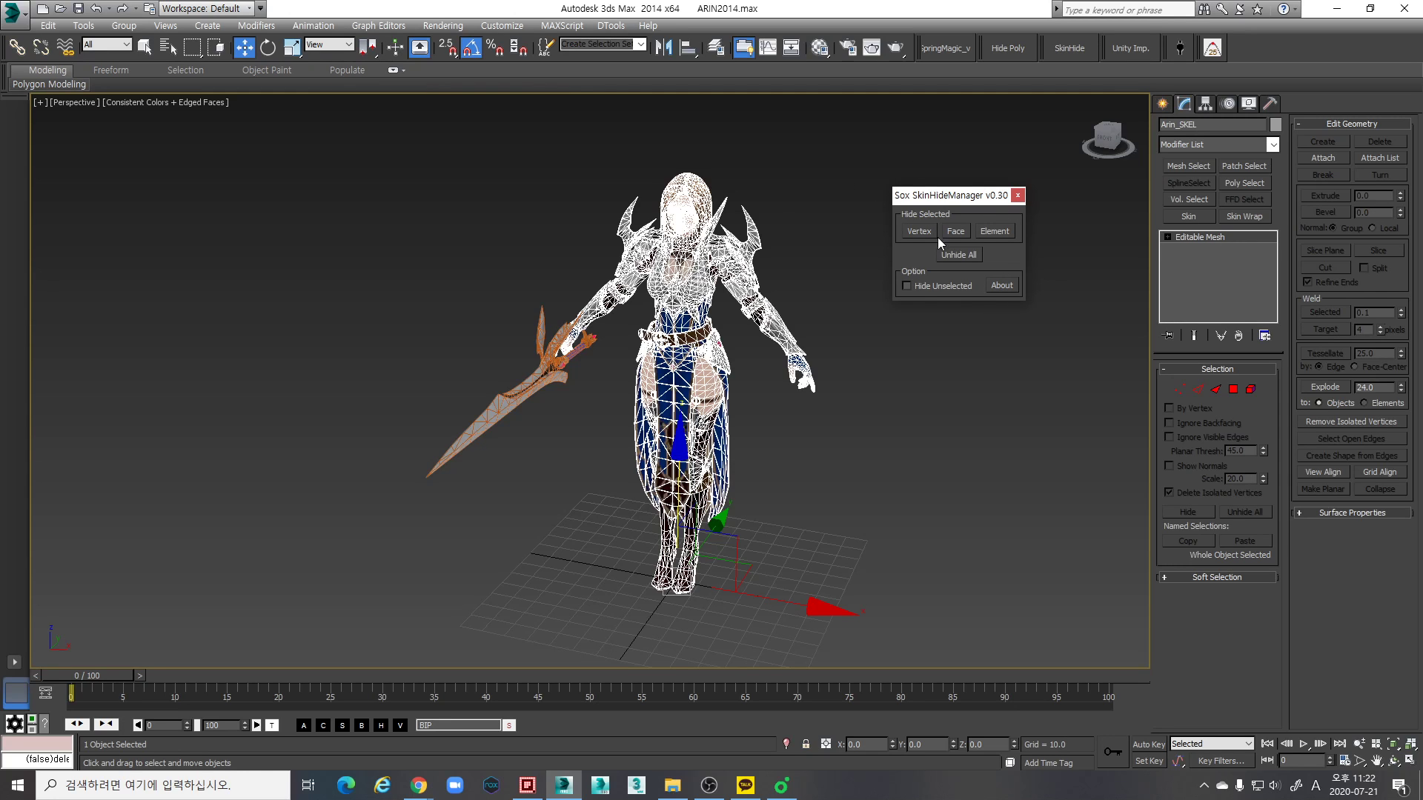
{"action": "scroll", "coordinate": [759, 395], "scroll_direction": "up", "scroll_amount": 5}
{"action": "left_click", "coordinate": [800, 373]}
{"action": "left_click", "coordinate": [747, 377]}
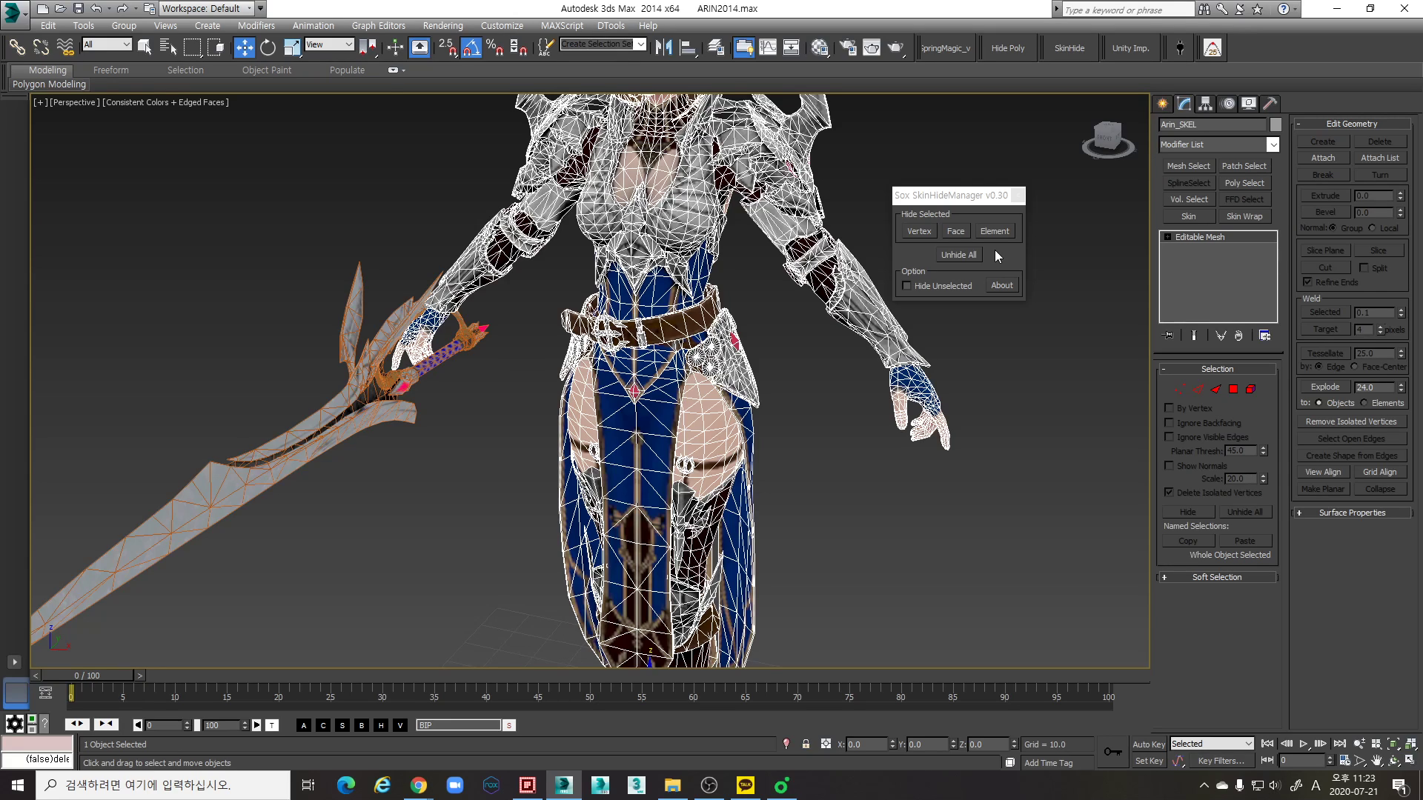
{"action": "scroll", "coordinate": [650, 407], "scroll_direction": "down", "scroll_amount": 6}
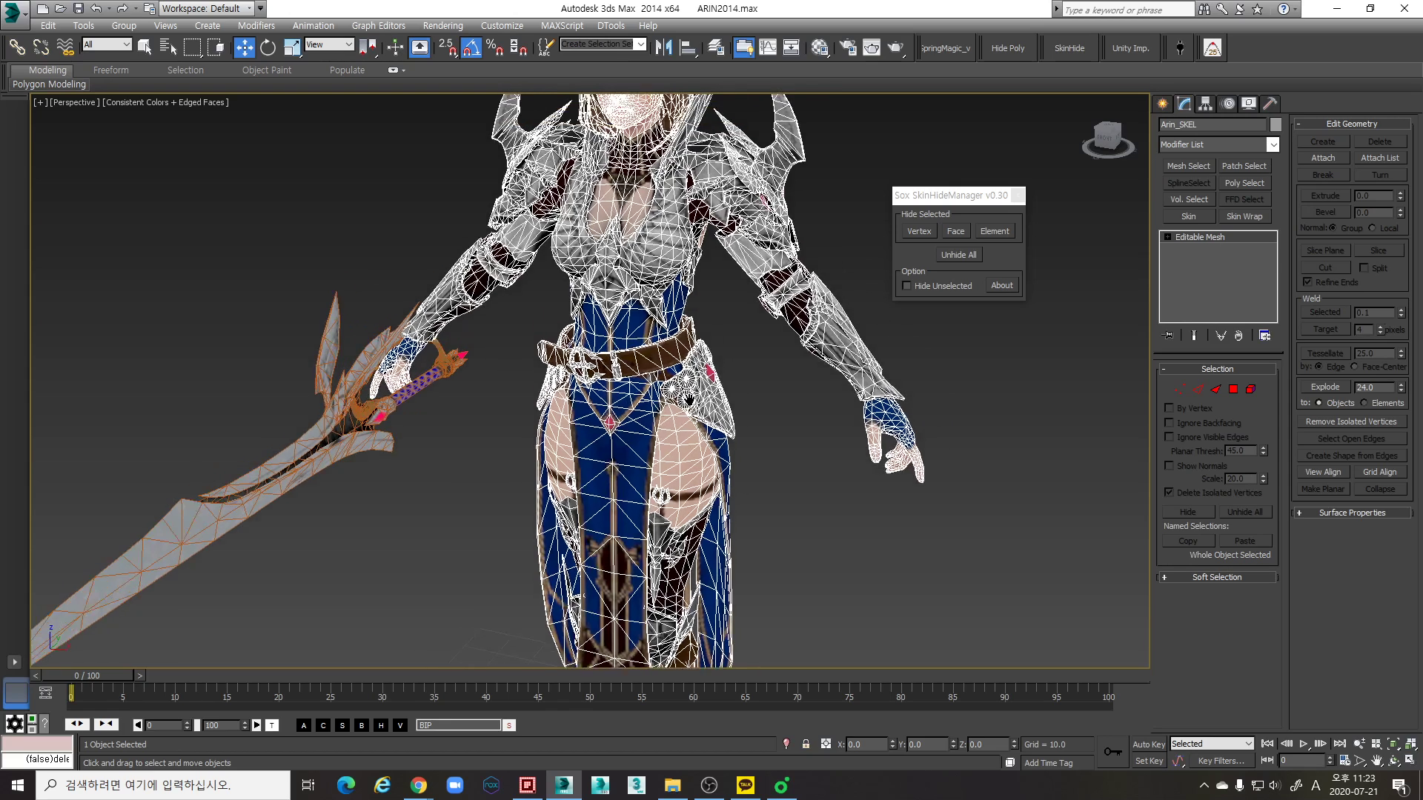
{"action": "scroll", "coordinate": [651, 372], "scroll_direction": "up", "scroll_amount": 3}
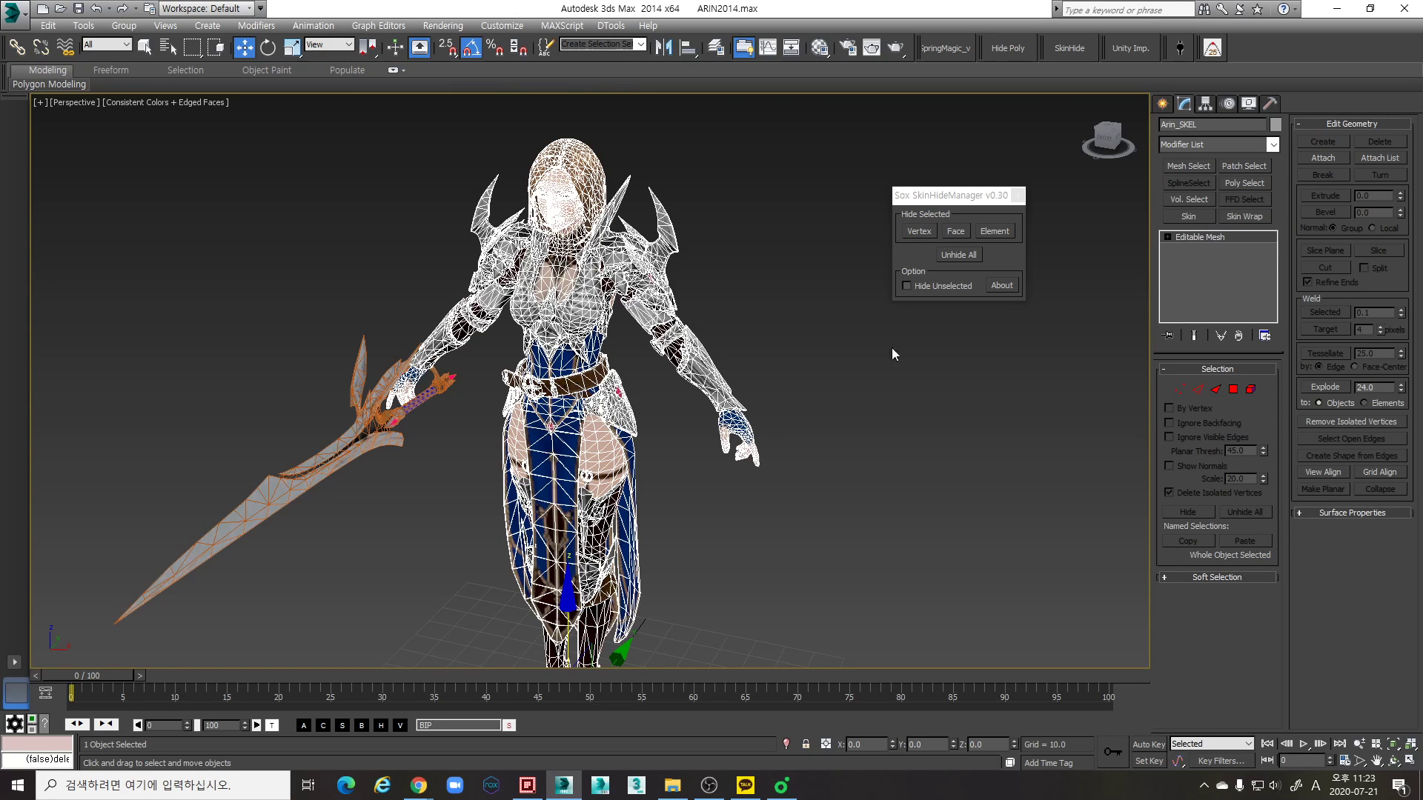
- Convert the character and the weapon from Editable Mesh to Editable Poly
{"action": "right_click", "coordinate": [569, 360]}
{"action": "mouse_move", "coordinate": [650, 524]}
{"action": "left_click", "coordinate": [760, 534]}
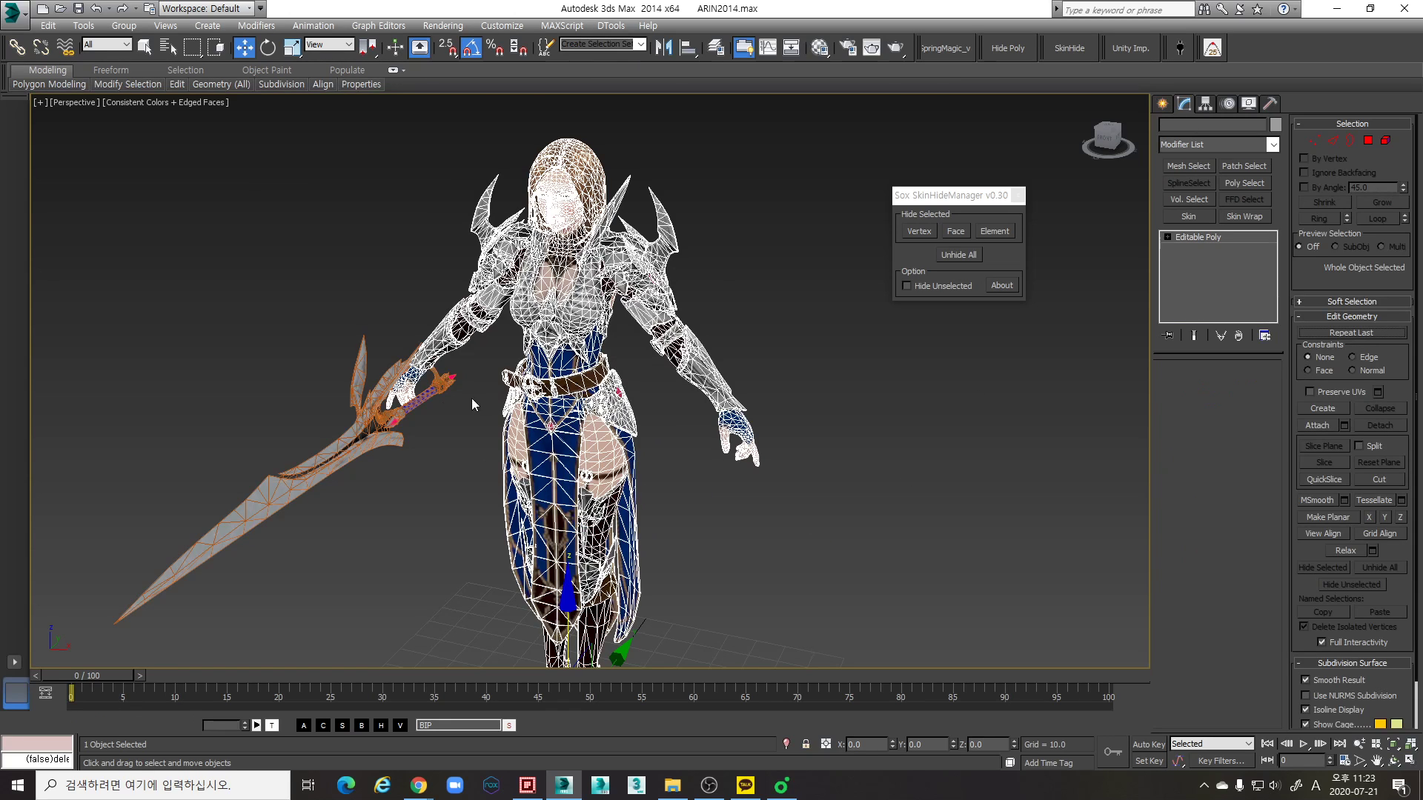
{"action": "left_click", "coordinate": [343, 448]}
{"action": "right_click", "coordinate": [343, 447]}
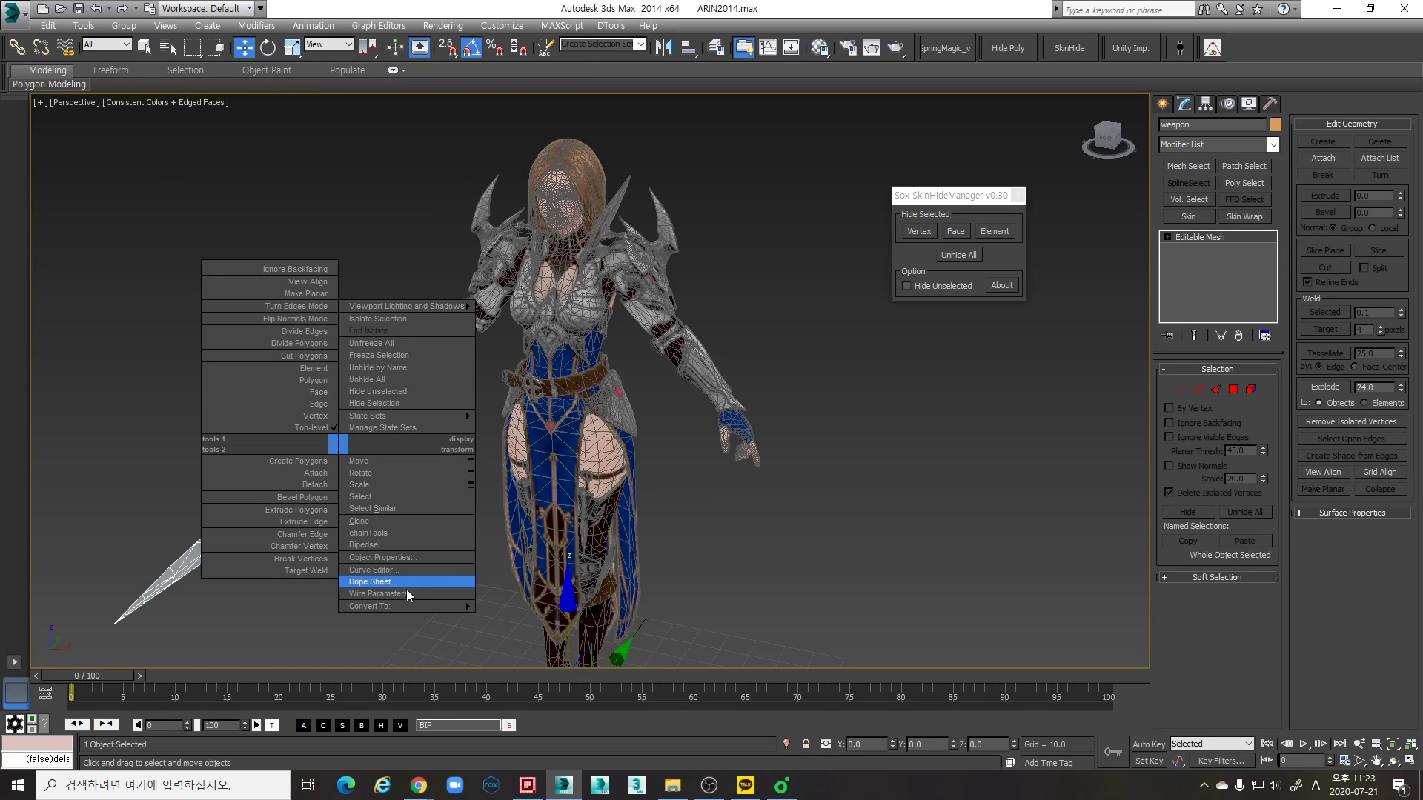
{"action": "mouse_move", "coordinate": [406, 607]}
{"action": "left_click", "coordinate": [528, 619]}
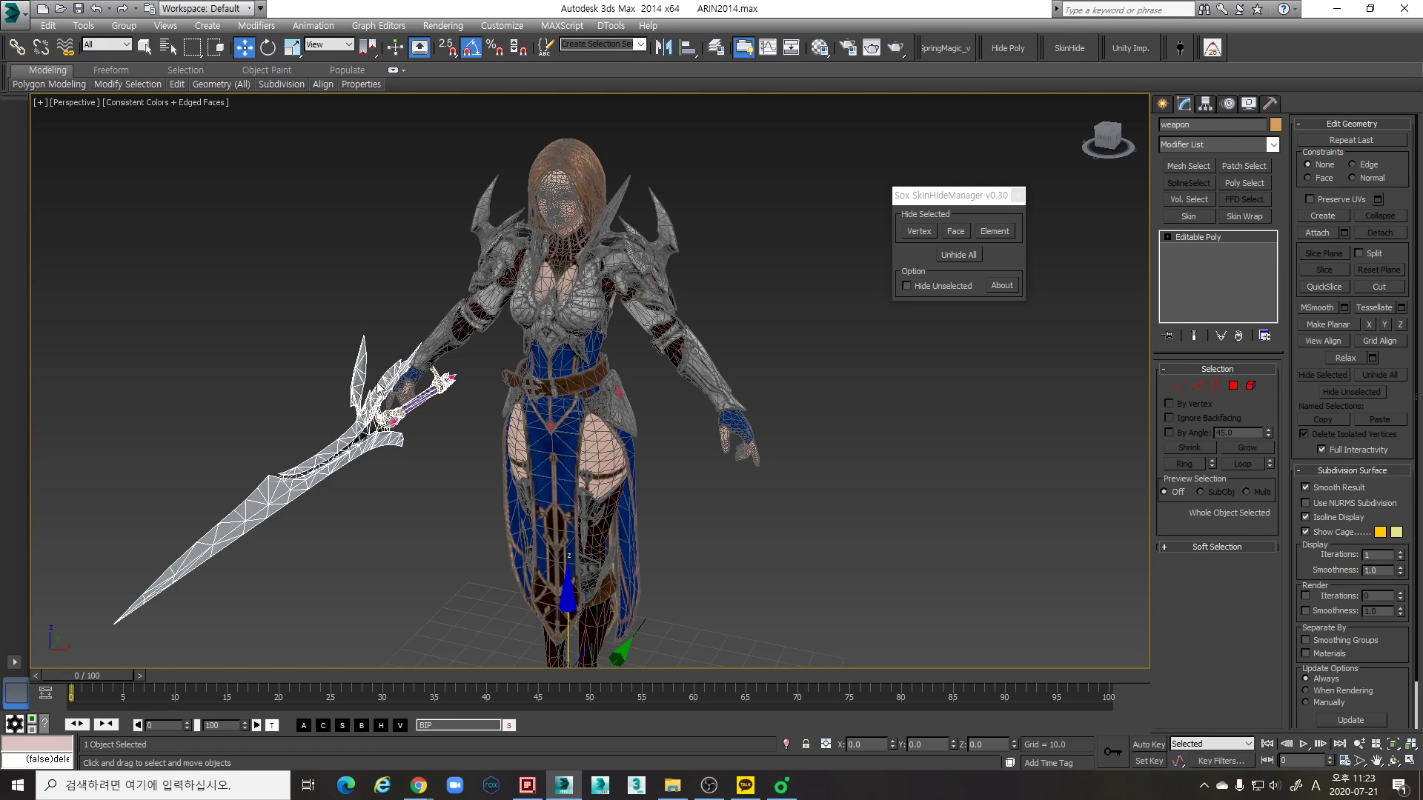
- Clear the selection and look over the converted character and weapon from several angles
{"action": "middle_click_drag", "start_coordinate": [614, 468], "coordinate": [708, 395], "text": "alt"}
{"action": "scroll", "coordinate": [708, 395], "scroll_direction": "down", "scroll_amount": 3}
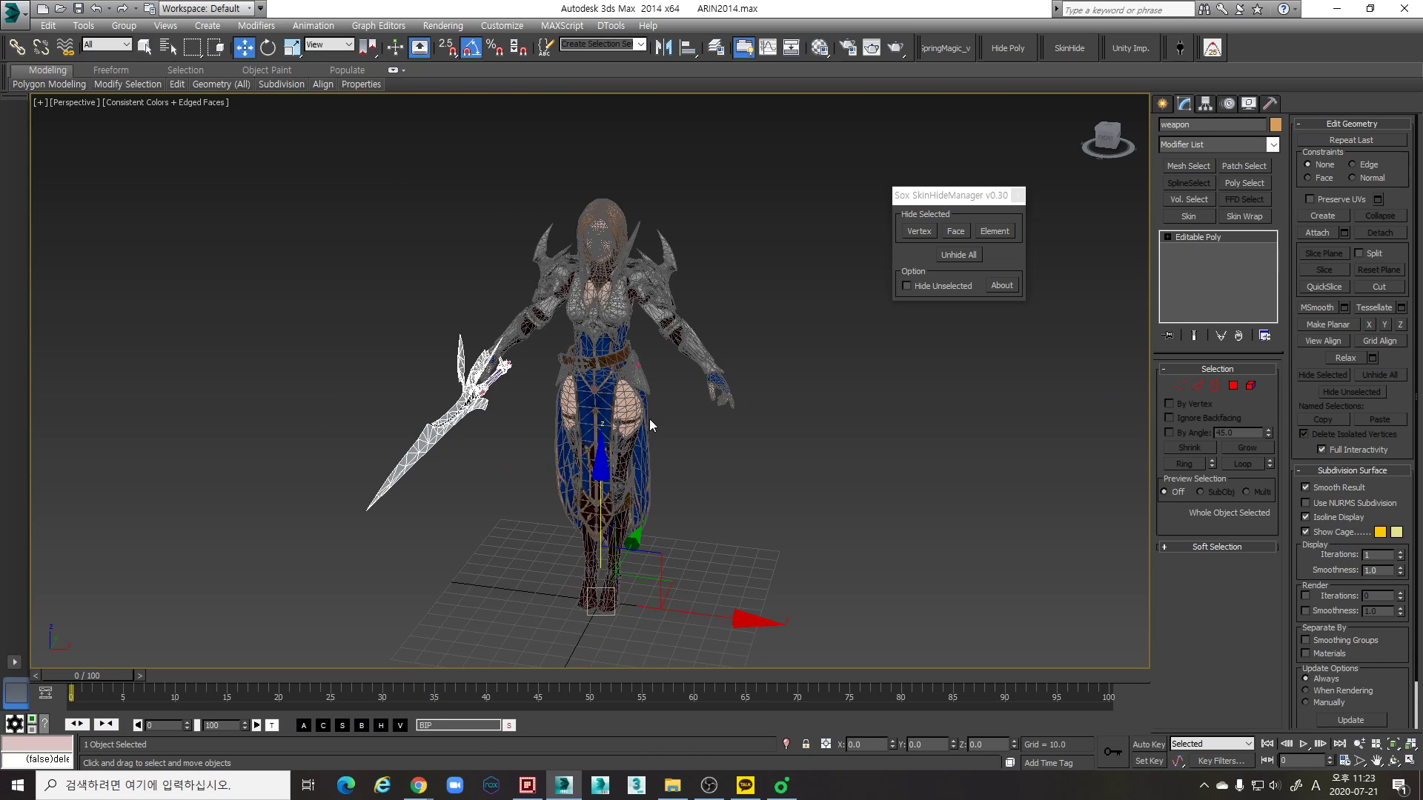
{"action": "middle_click_drag", "start_coordinate": [790, 506], "coordinate": [763, 443], "text": "alt"}
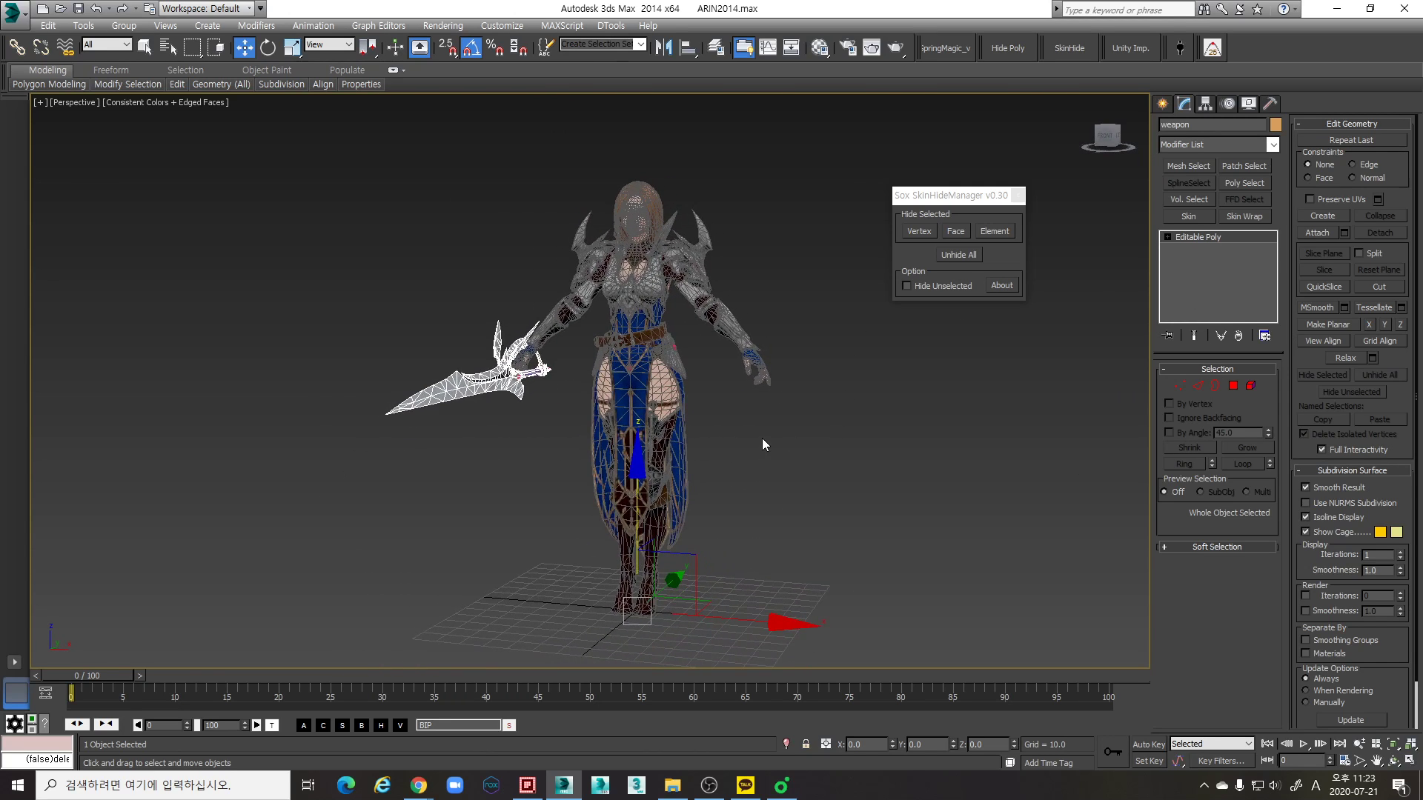
{"action": "left_click", "coordinate": [755, 438]}
{"action": "middle_click_drag", "start_coordinate": [757, 362], "coordinate": [682, 426], "text": "alt"}
{"action": "scroll", "coordinate": [700, 363], "scroll_direction": "up", "scroll_amount": 4}
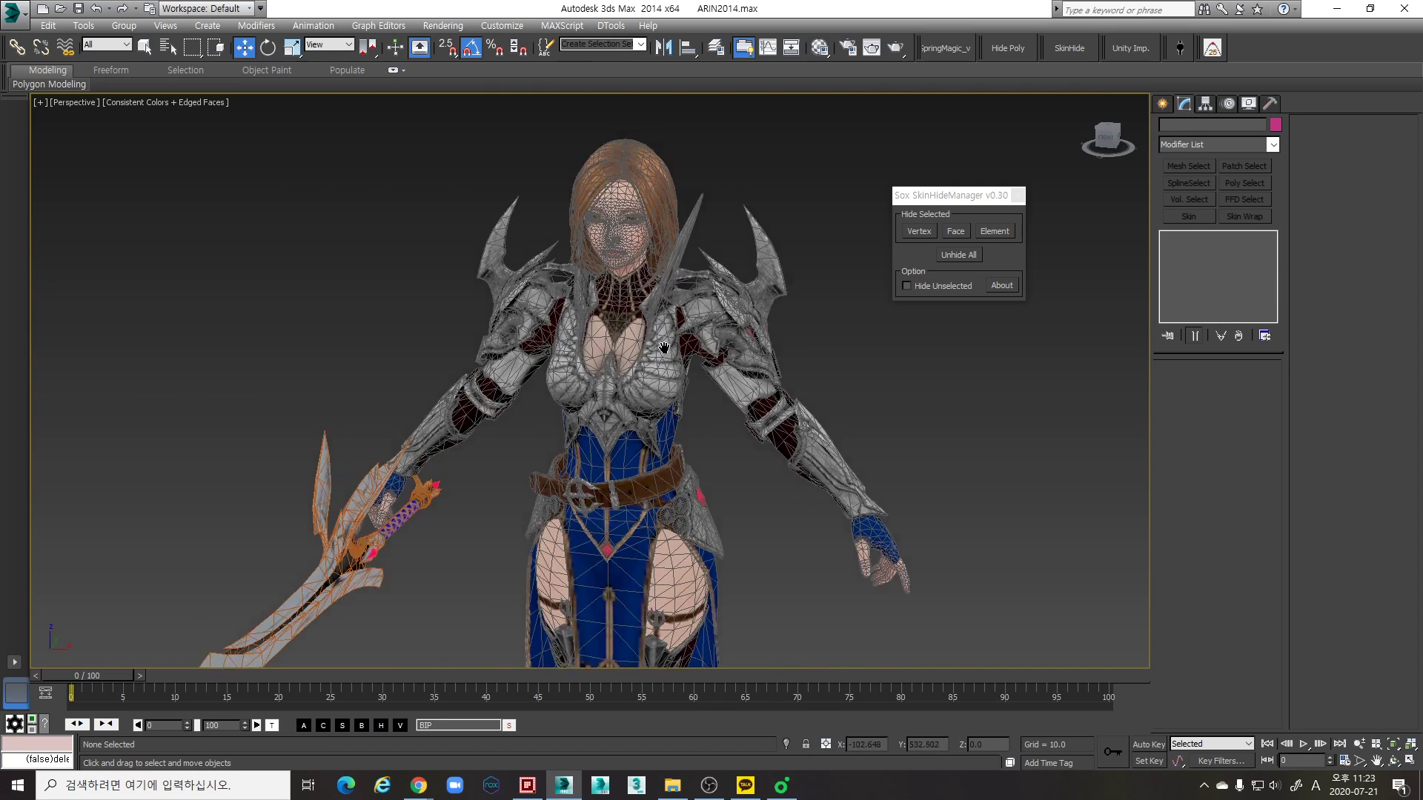
{"action": "middle_click_drag", "start_coordinate": [682, 334], "coordinate": [755, 446], "text": "alt"}
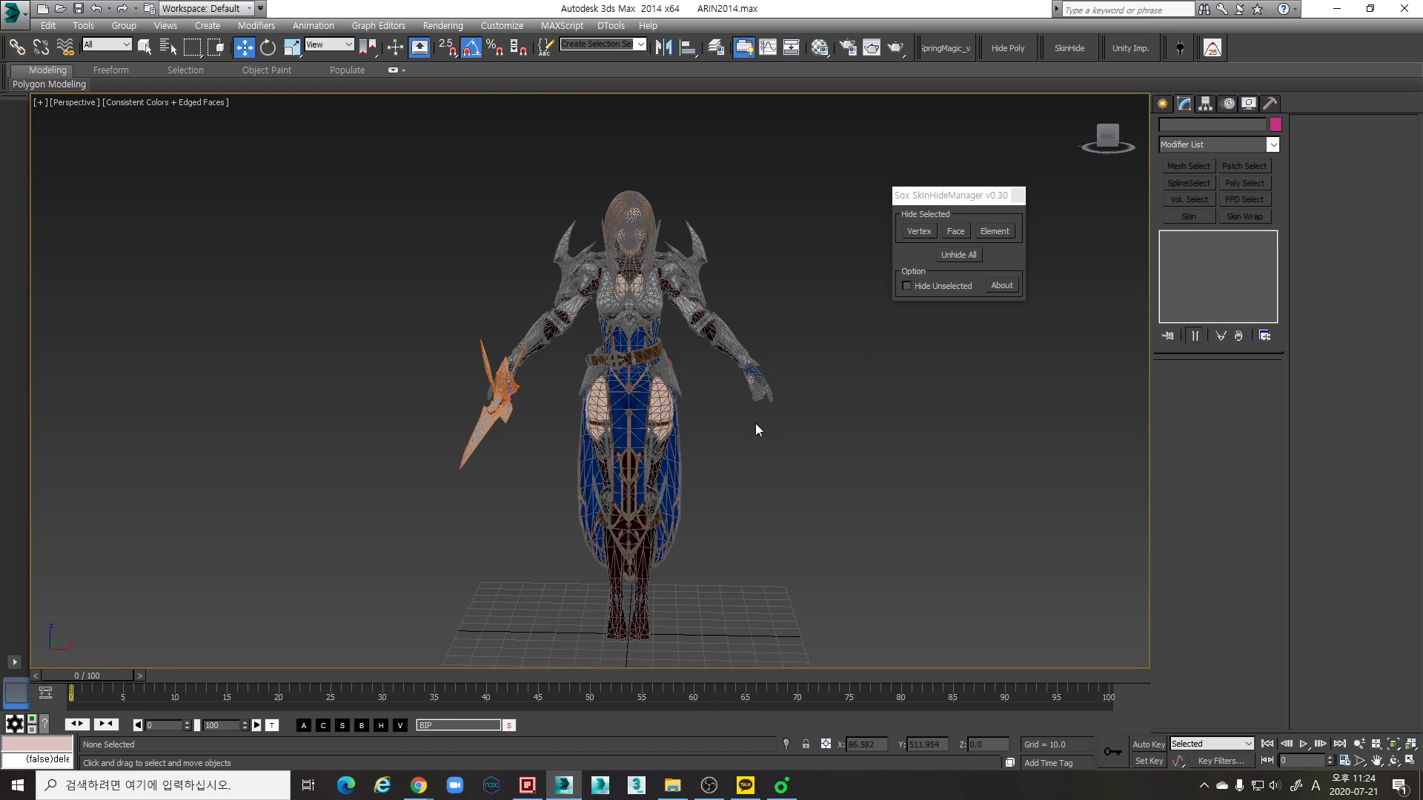
- Display the character in the Front view and dismiss the Sox SkinHideManager tool
{"action": "key", "text": "f"}
{"action": "scroll", "coordinate": [686, 442], "scroll_direction": "up", "scroll_amount": 5}
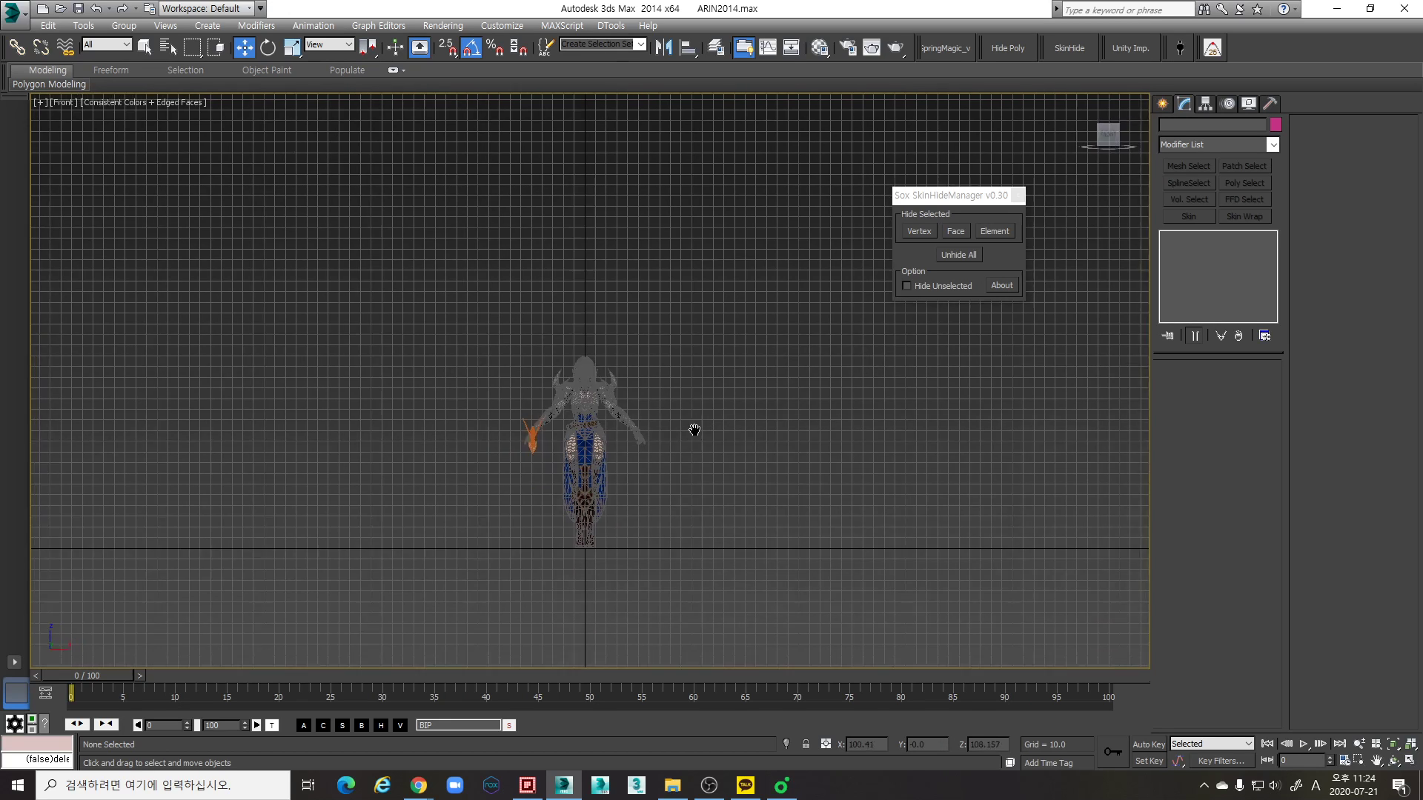
{"action": "scroll", "coordinate": [682, 390], "scroll_direction": "up", "scroll_amount": 3}
{"action": "scroll", "coordinate": [830, 374], "scroll_direction": "down", "scroll_amount": 3}
{"action": "left_click", "coordinate": [1017, 194]}
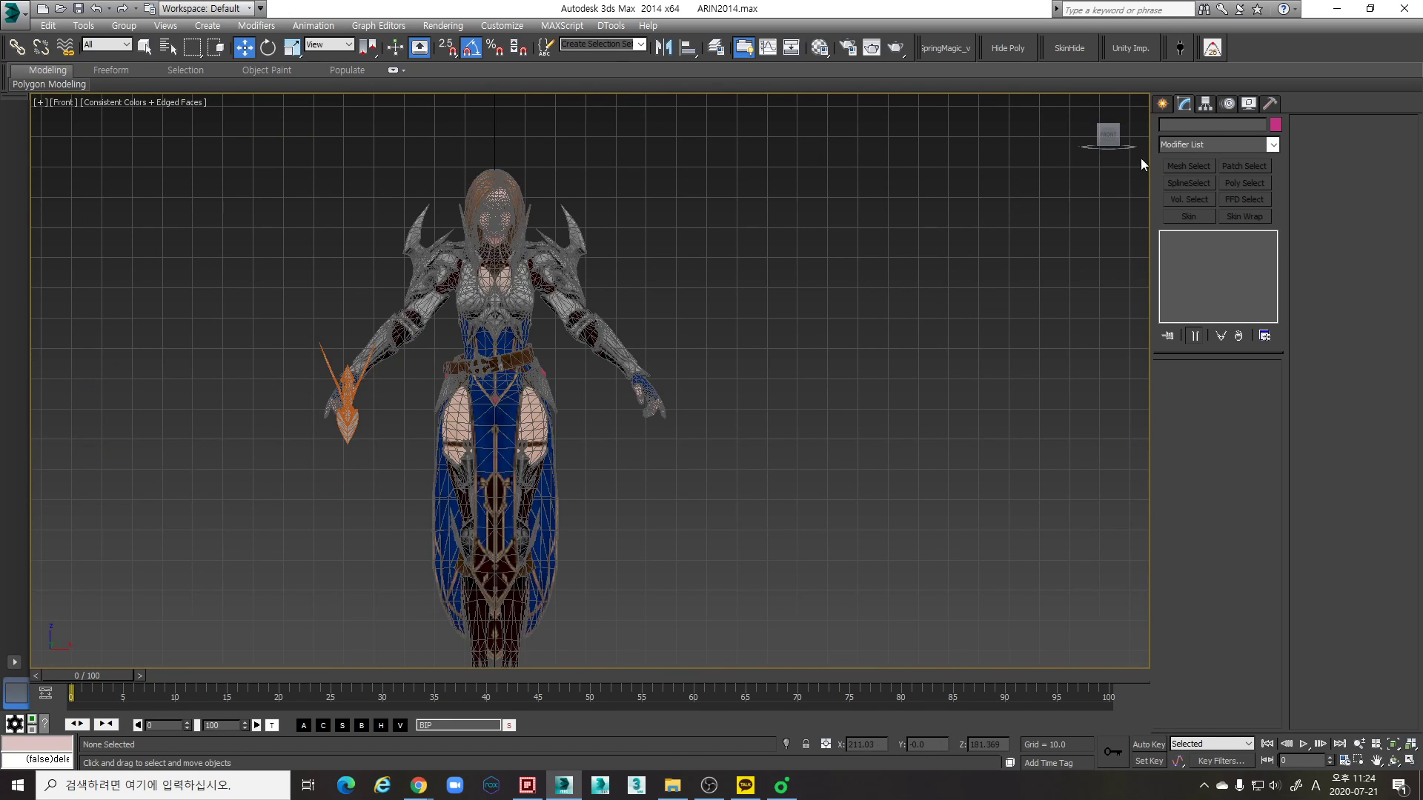
- Create a Biped from the character's feet up to its head, about 180 units tall, in the Front view
{"action": "left_click", "coordinate": [1162, 105]}
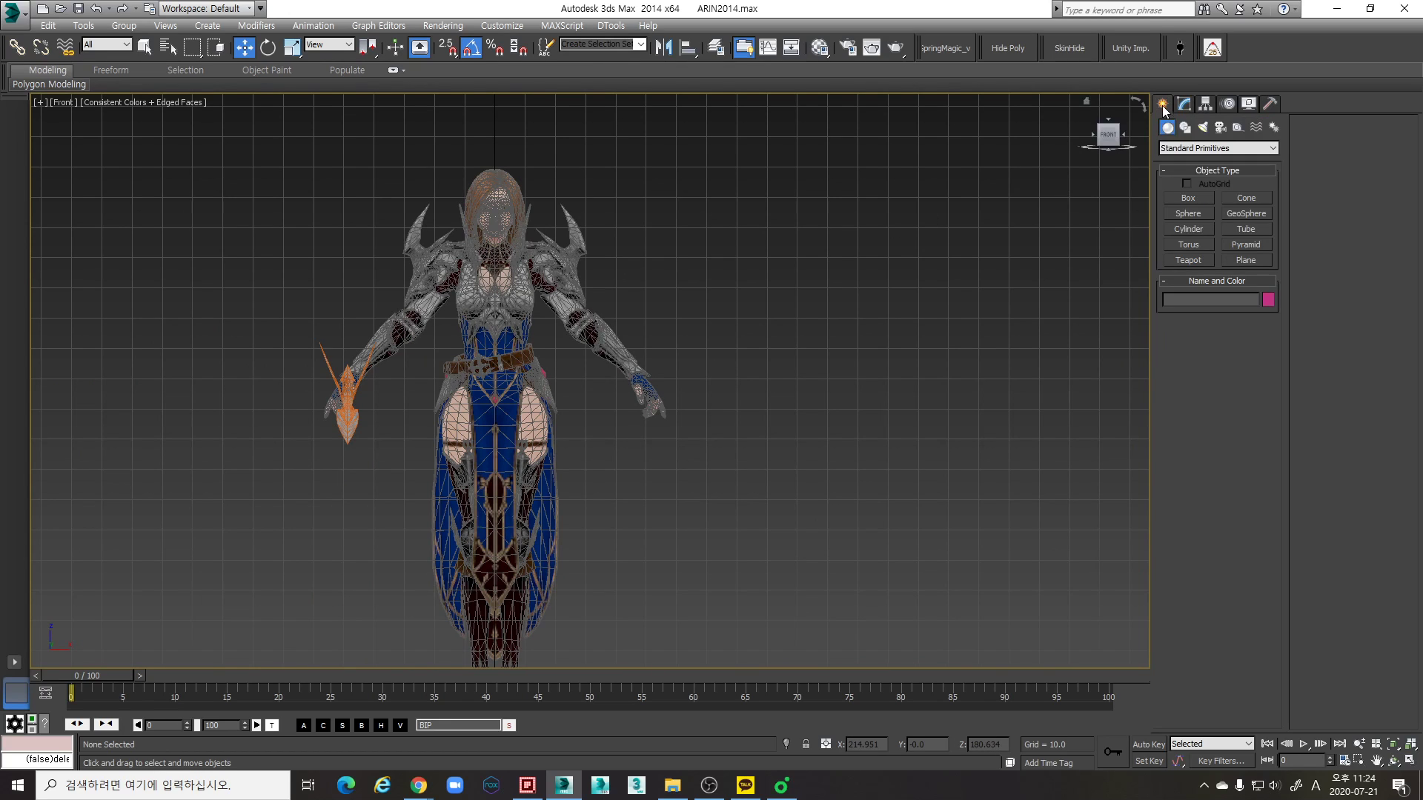
{"action": "left_click", "coordinate": [1274, 128]}
{"action": "left_click", "coordinate": [1188, 214]}
{"action": "middle_click_drag", "start_coordinate": [697, 497], "coordinate": [845, 422]}
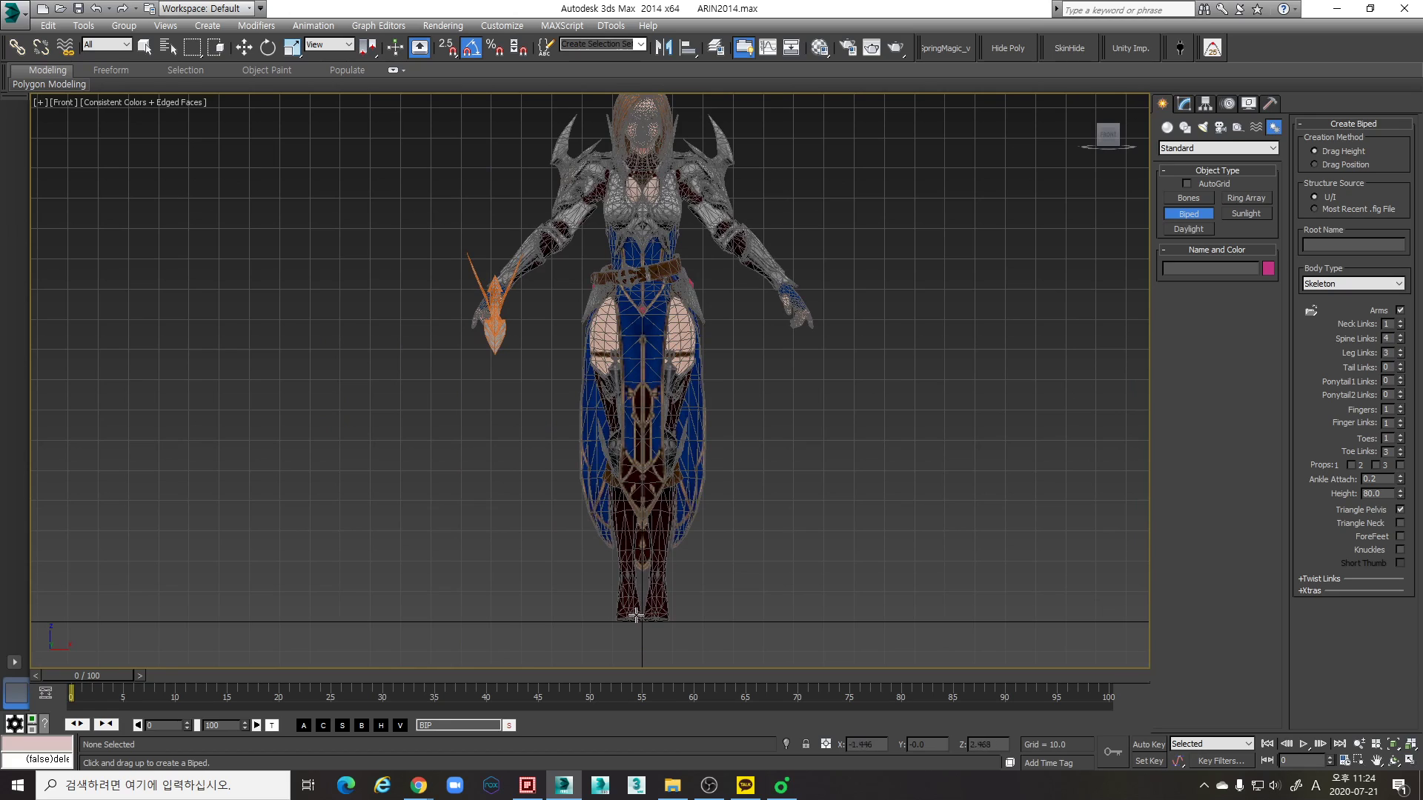
{"action": "left_click_drag", "start_coordinate": [637, 620], "coordinate": [648, 76]}
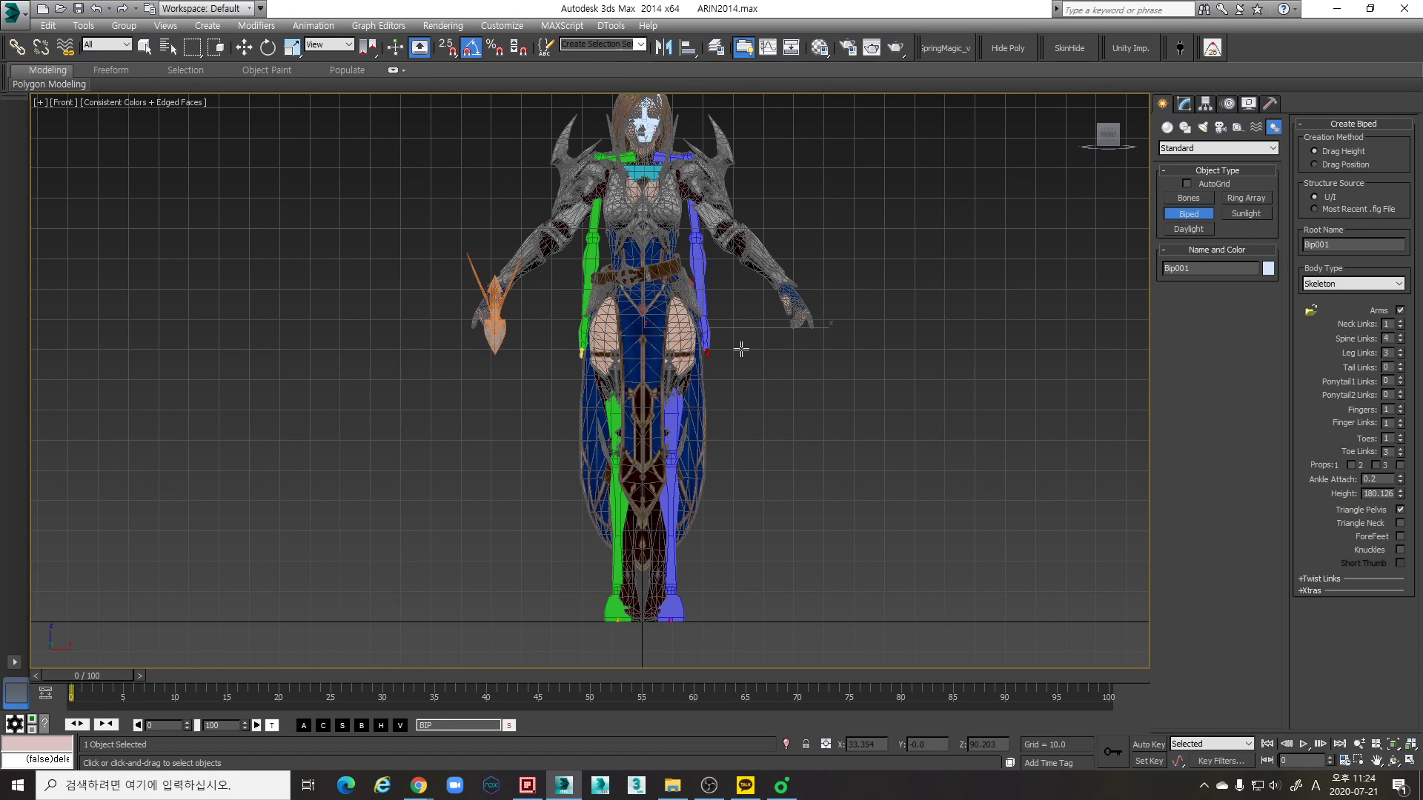
{"action": "key", "text": "w"}
- Put the new biped in Figure Mode and show its Structure settings
{"action": "middle_click_drag", "start_coordinate": [927, 256], "coordinate": [900, 309]}
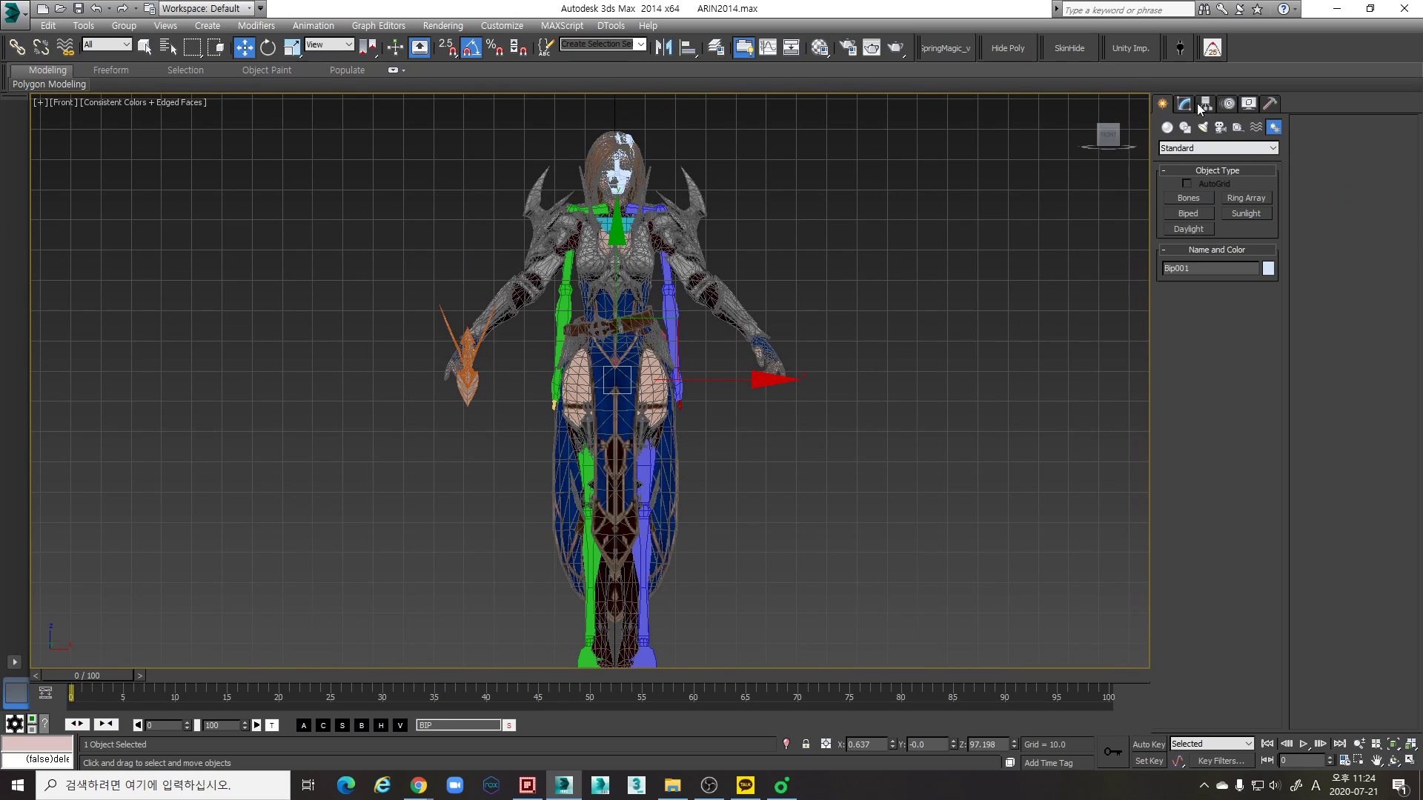
{"action": "left_click", "coordinate": [1228, 103]}
{"action": "left_click", "coordinate": [1170, 280]}
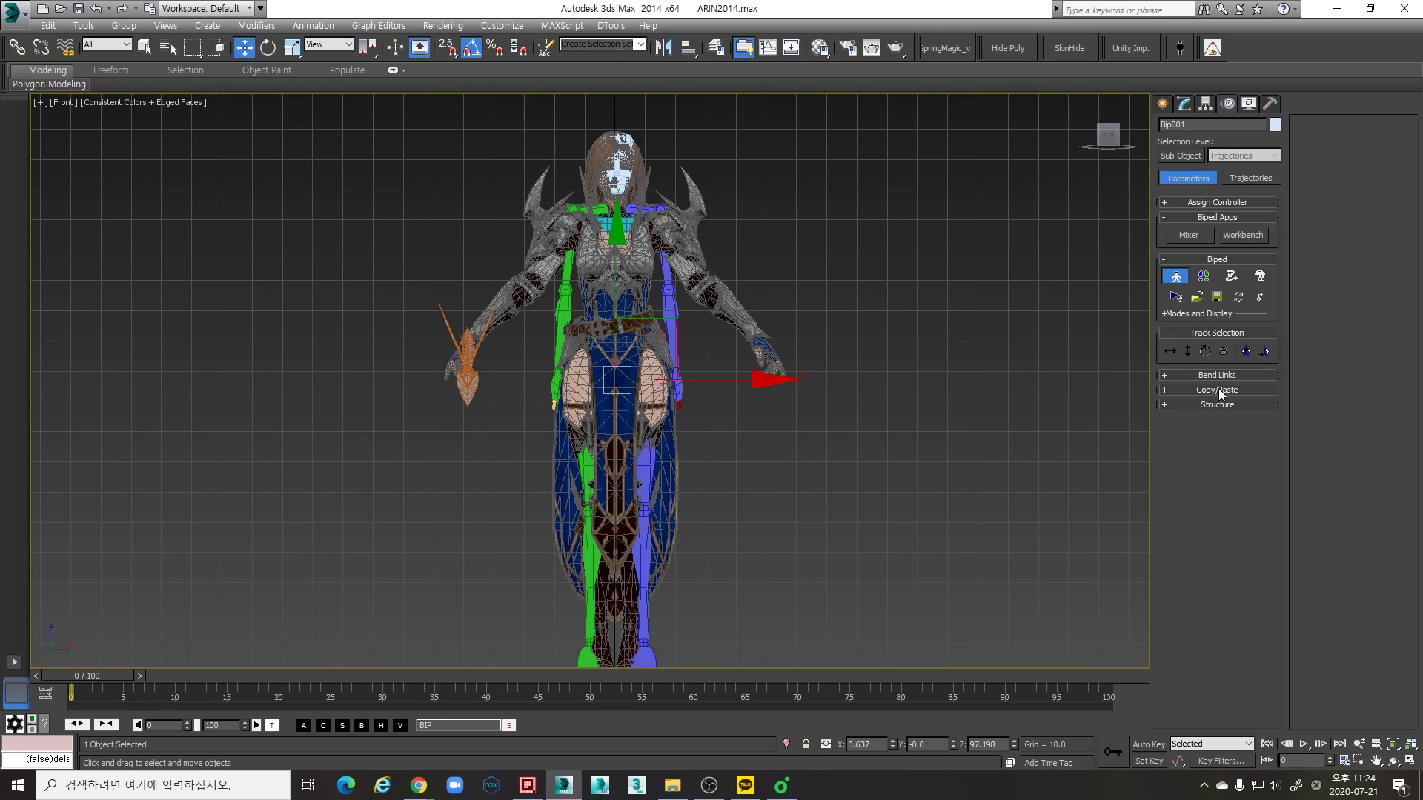
{"action": "left_click", "coordinate": [1232, 407]}
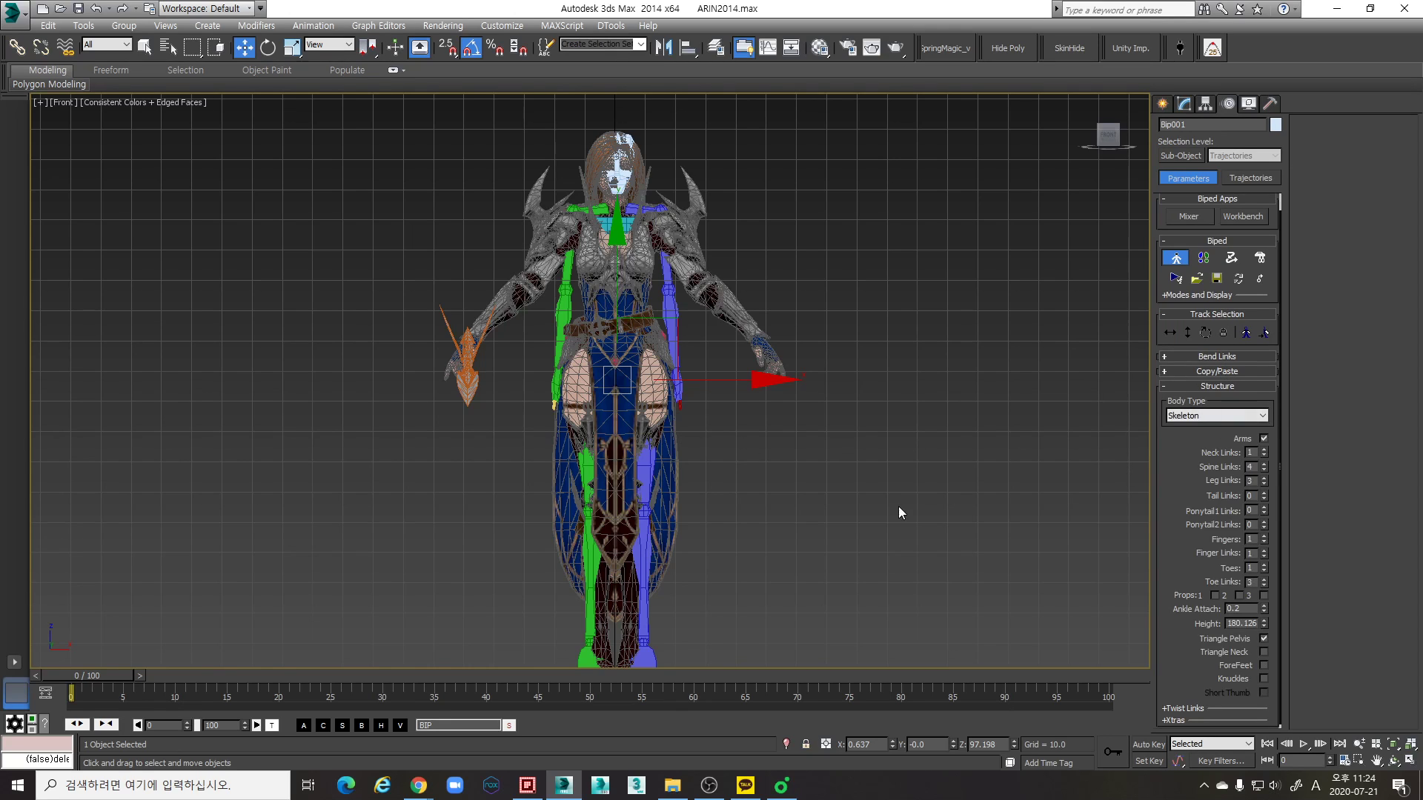
- Launch the Bipedsel script and place its window beside the character, clear of the biped
{"action": "right_click", "coordinate": [908, 338]}
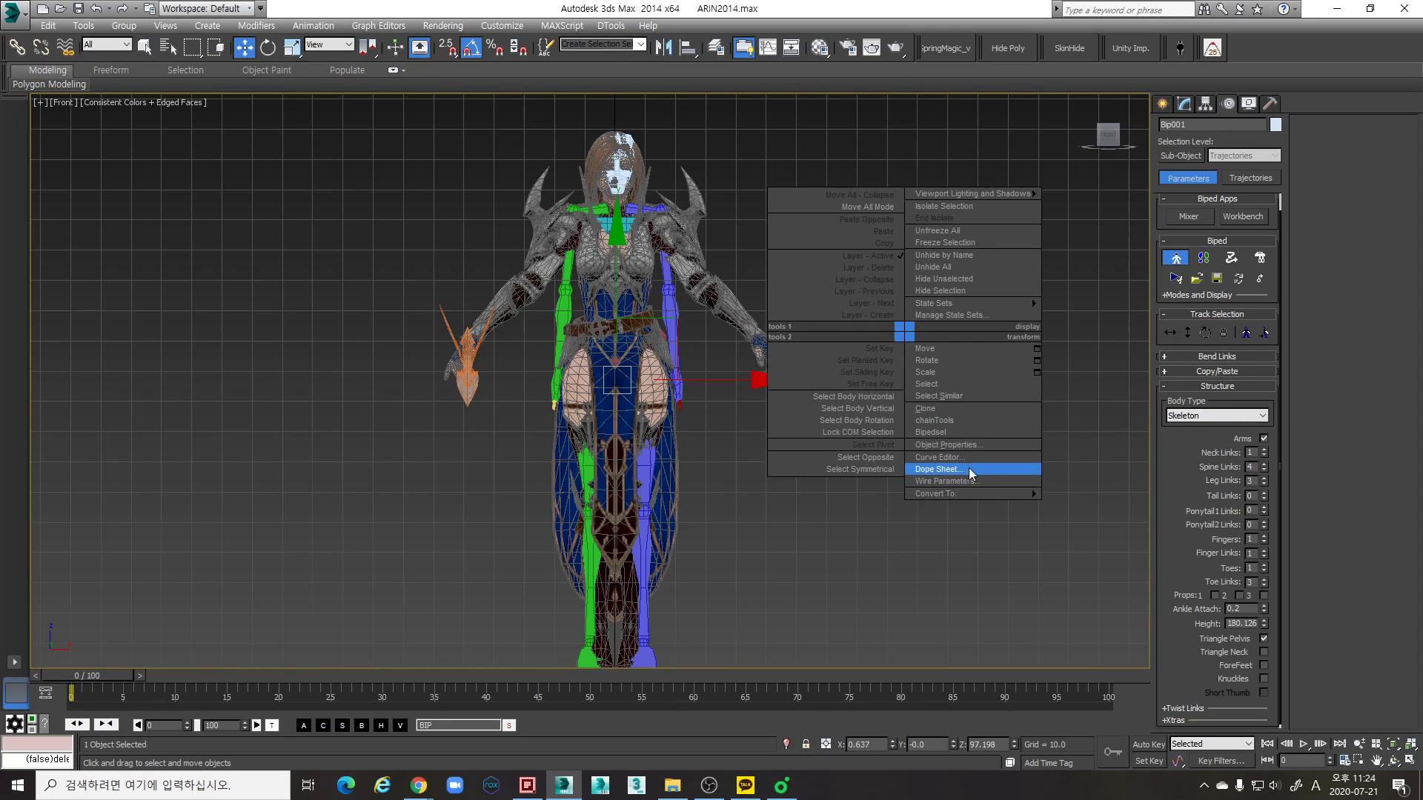
{"action": "left_click", "coordinate": [956, 437]}
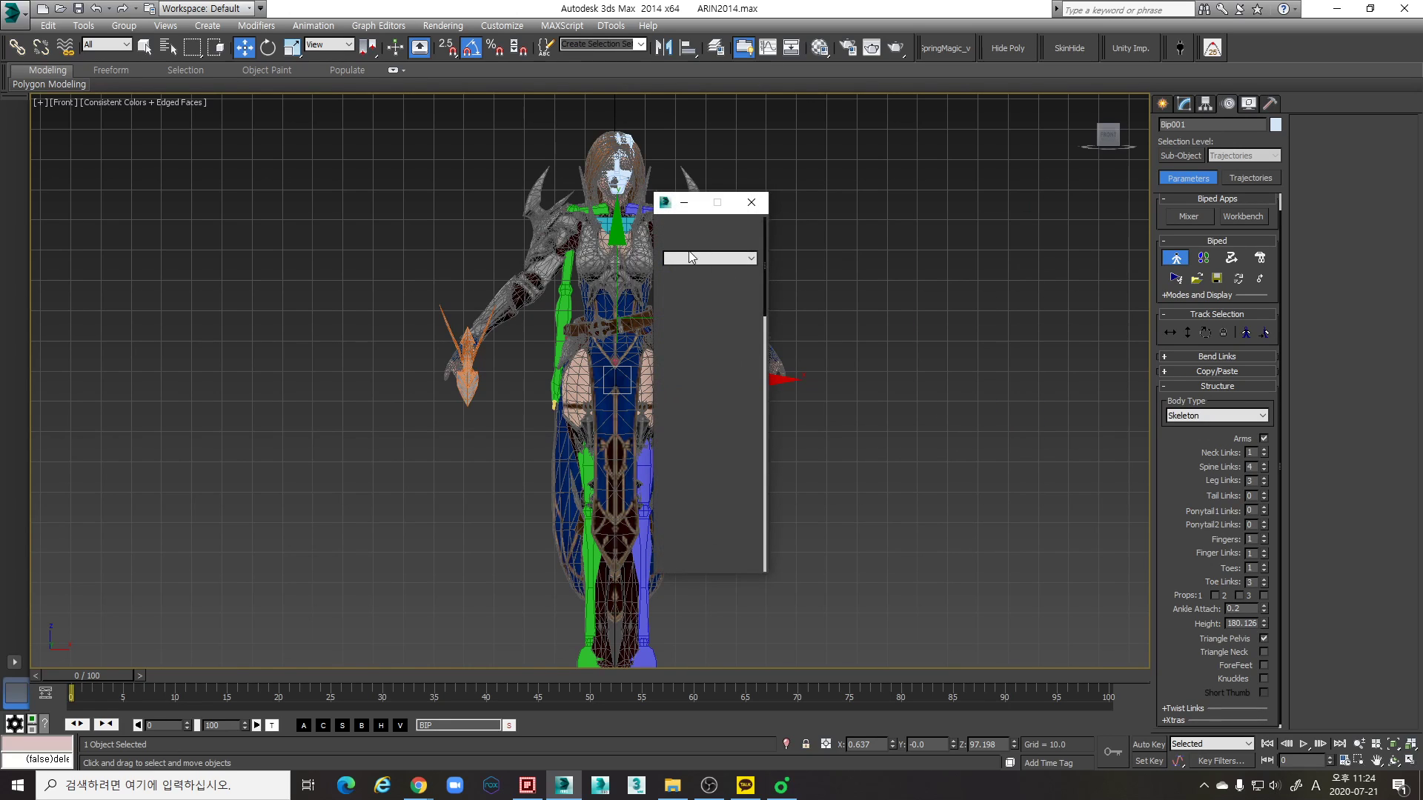
{"action": "left_click", "coordinate": [668, 208]}
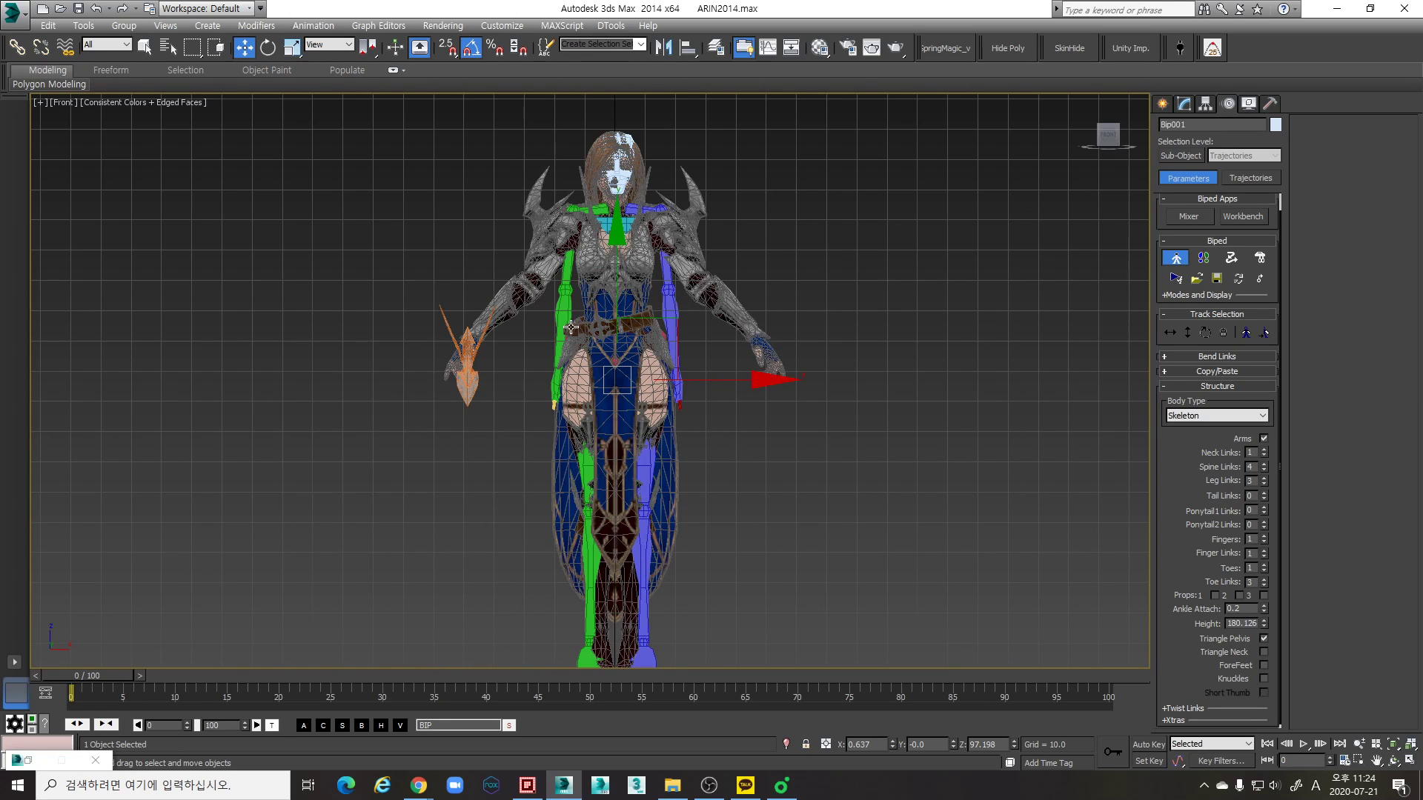
{"action": "left_click", "coordinate": [29, 765]}
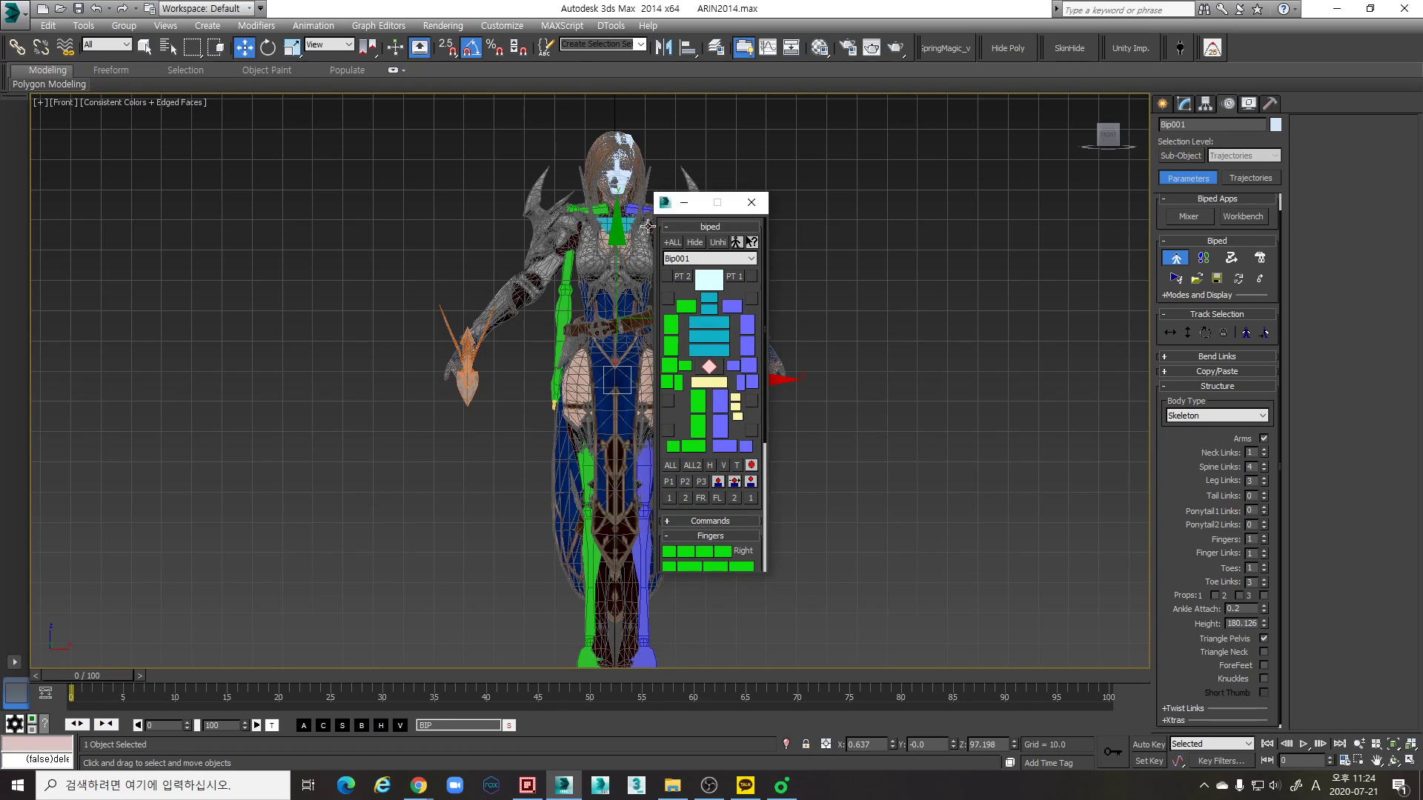
{"action": "right_click", "coordinate": [690, 205]}
{"action": "left_click", "coordinate": [718, 231]}
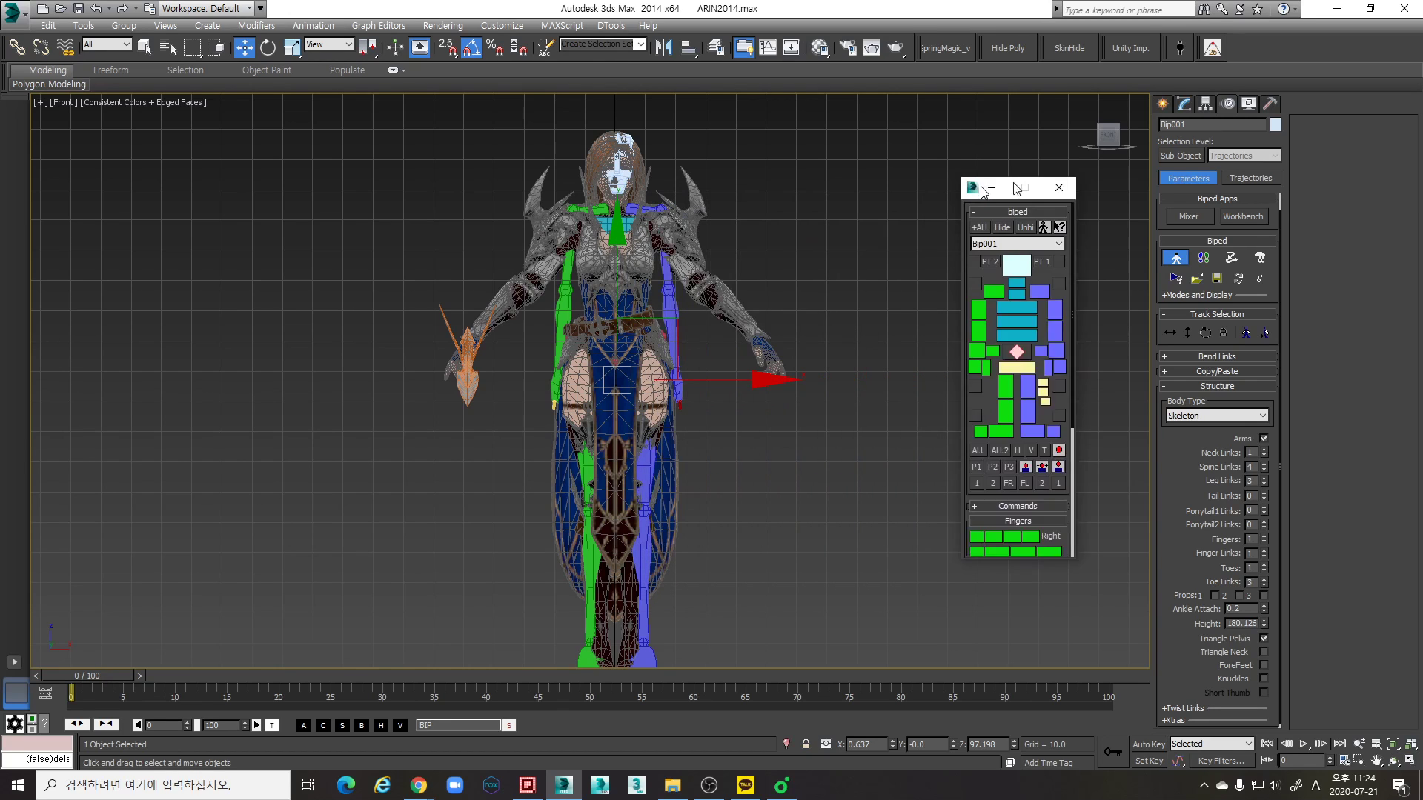
{"action": "left_click", "coordinate": [1027, 169]}
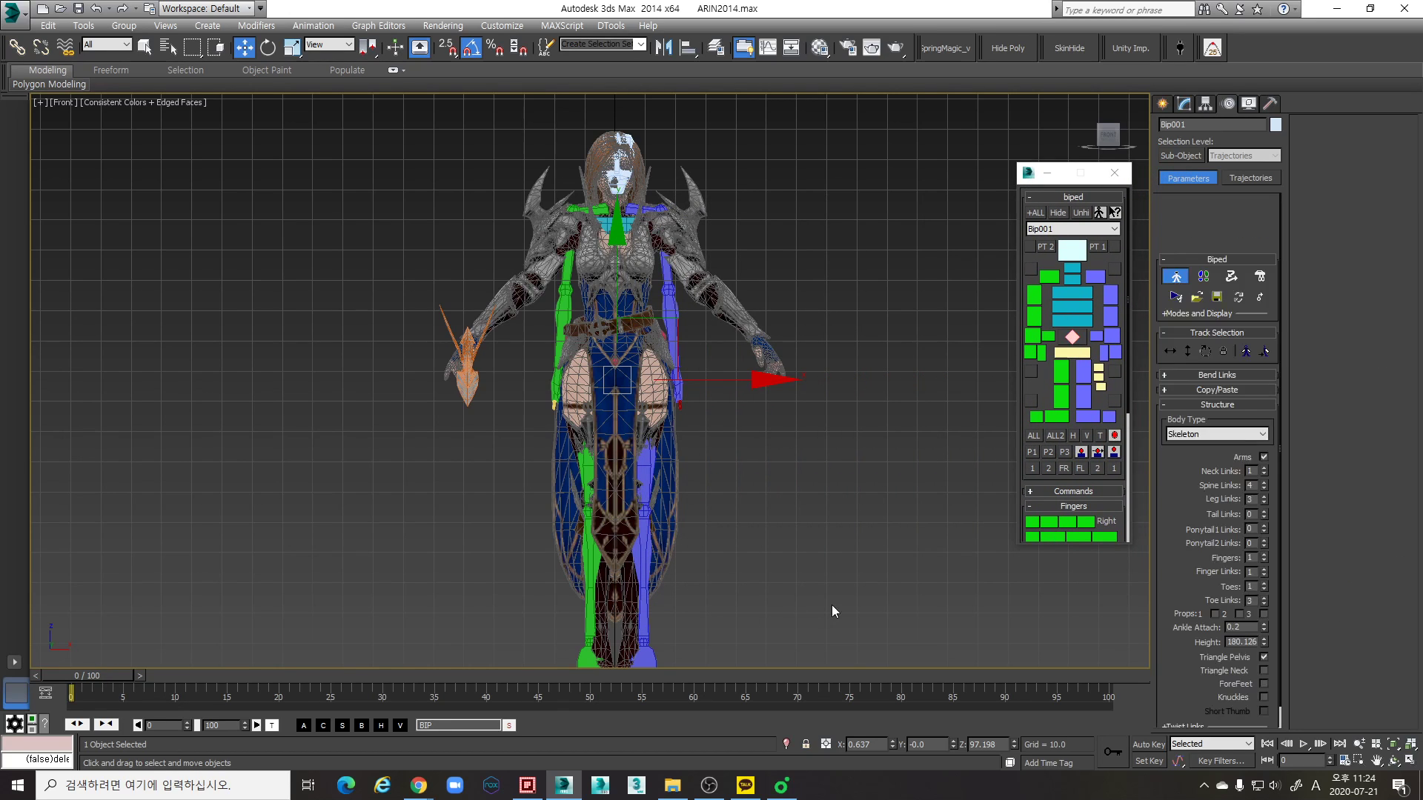
- Set the biped's X position to 0 and check its centering against the character in wireframe
{"action": "middle_click_drag", "start_coordinate": [835, 620], "coordinate": [831, 579]}
{"action": "right_click", "coordinate": [892, 745]}
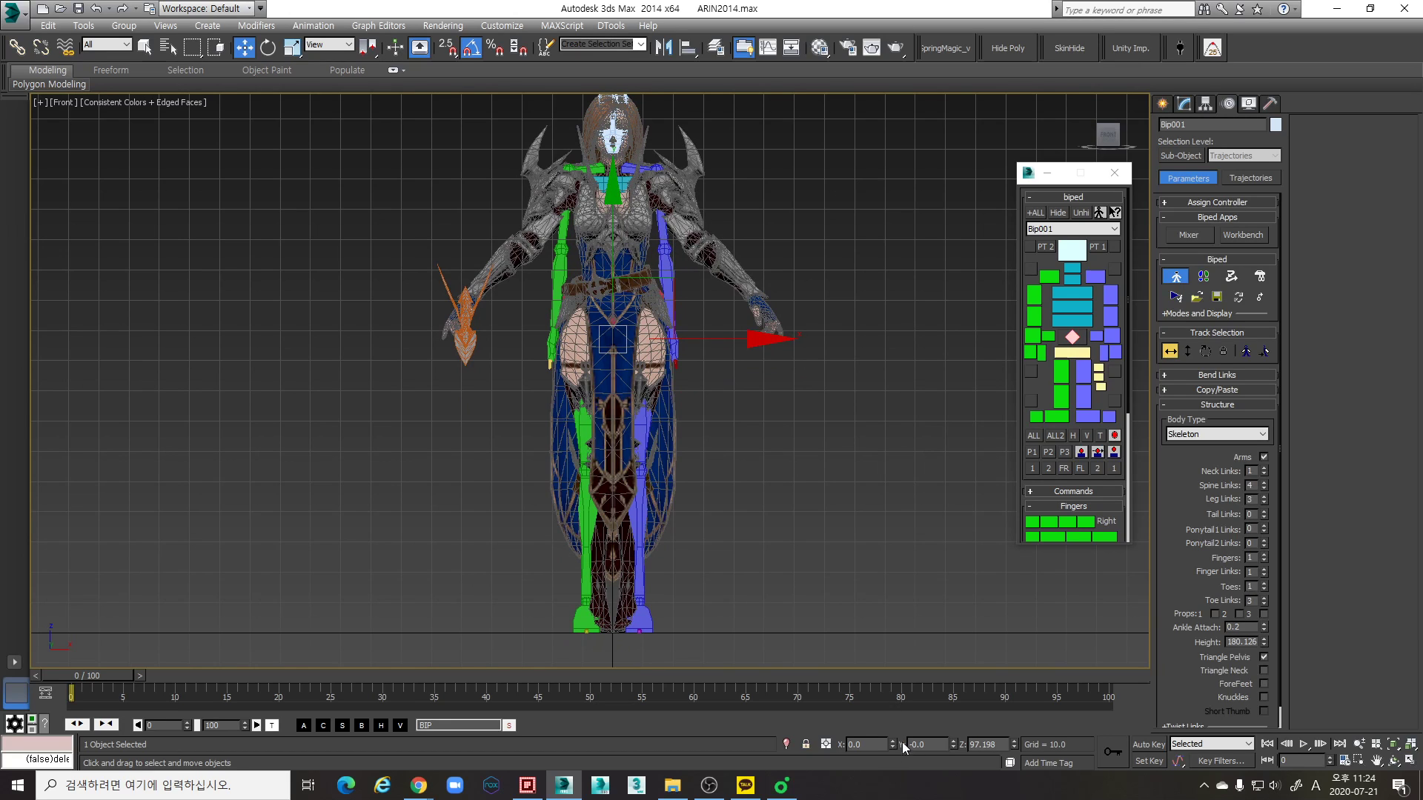
{"action": "middle_click_drag", "start_coordinate": [738, 370], "coordinate": [747, 398]}
{"action": "key", "text": "F3"}
{"action": "key", "text": "F3"}
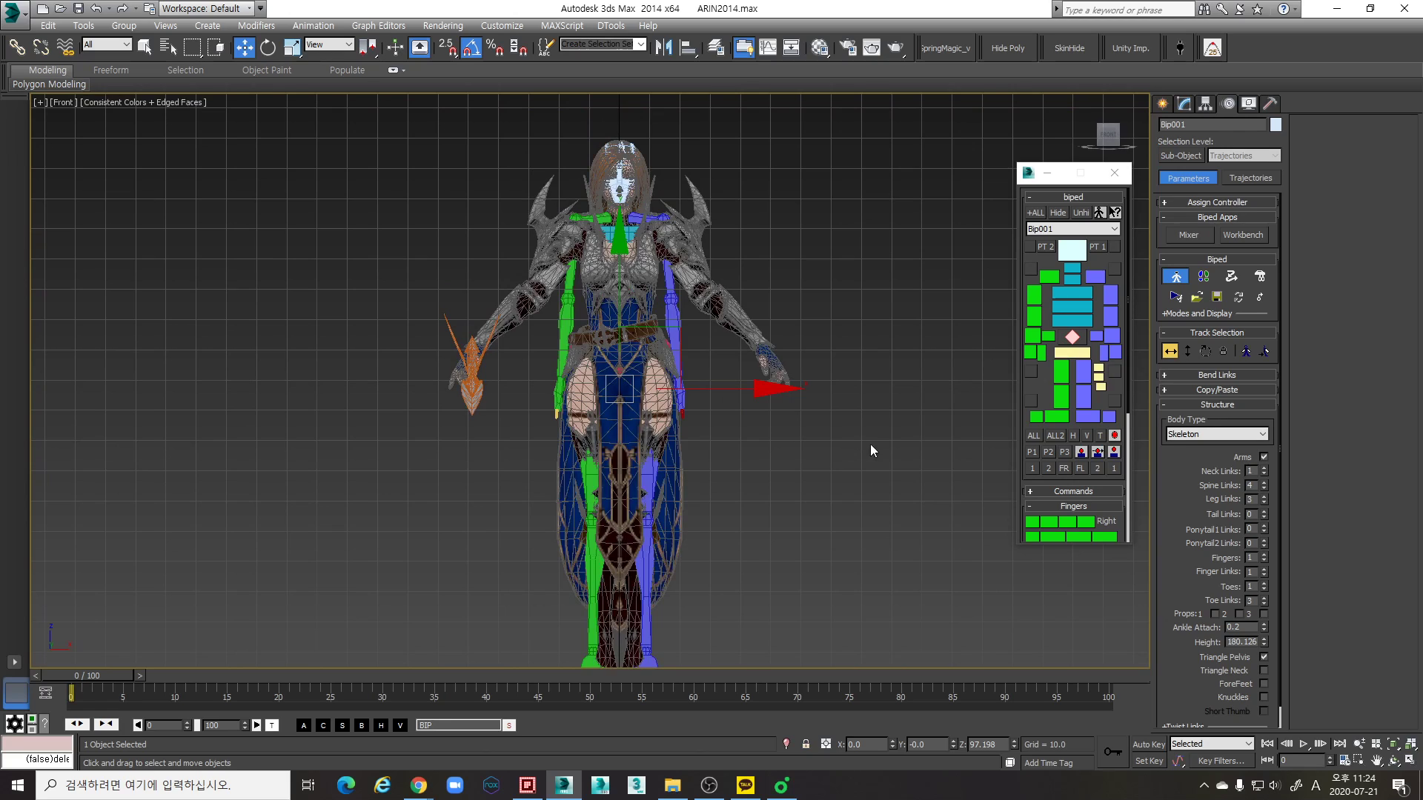
- Set the biped's body type to Classic and check how it overlaps the character's torso and legs in wireframe
{"action": "left_click", "coordinate": [1242, 434]}
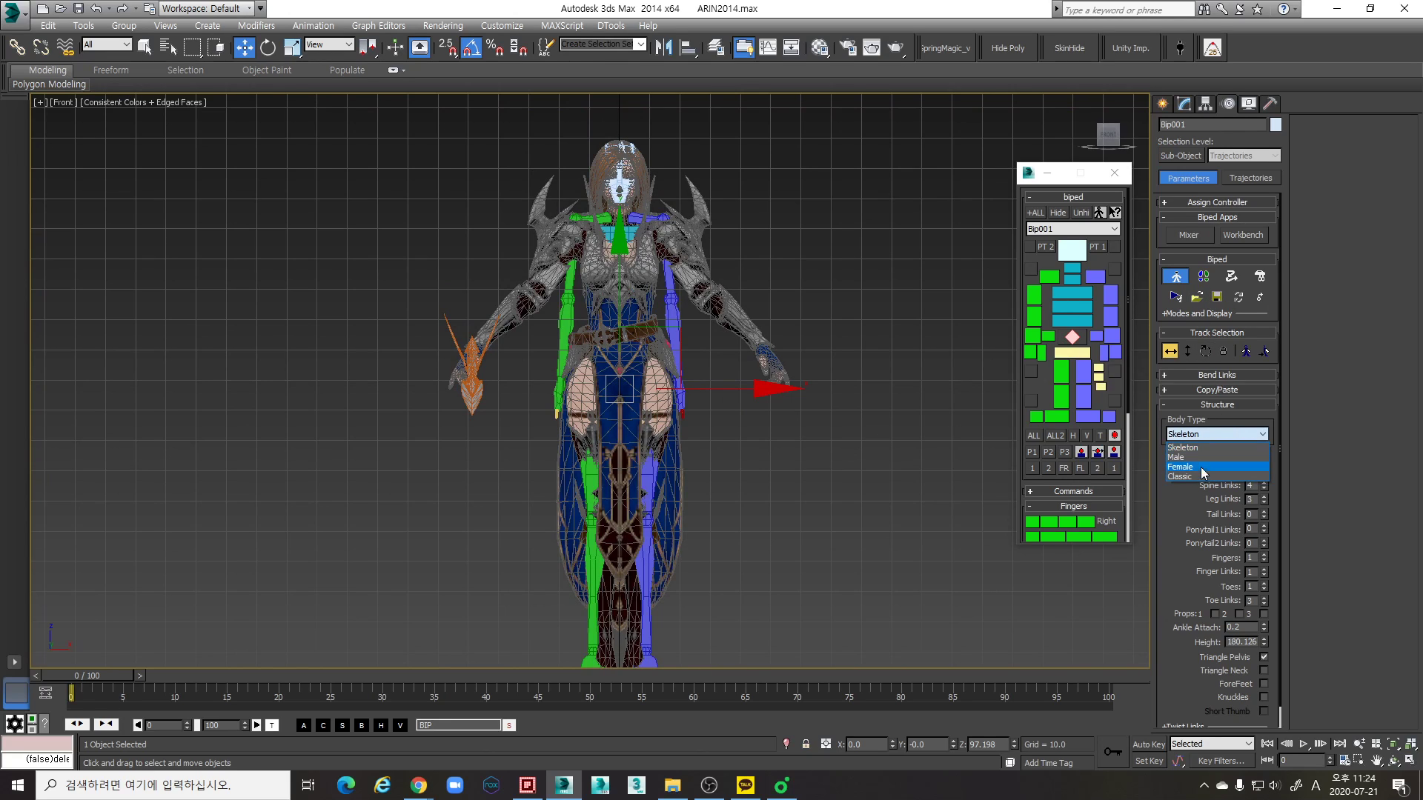
{"action": "left_click", "coordinate": [1198, 478]}
{"action": "middle_click_drag", "start_coordinate": [779, 512], "coordinate": [780, 472]}
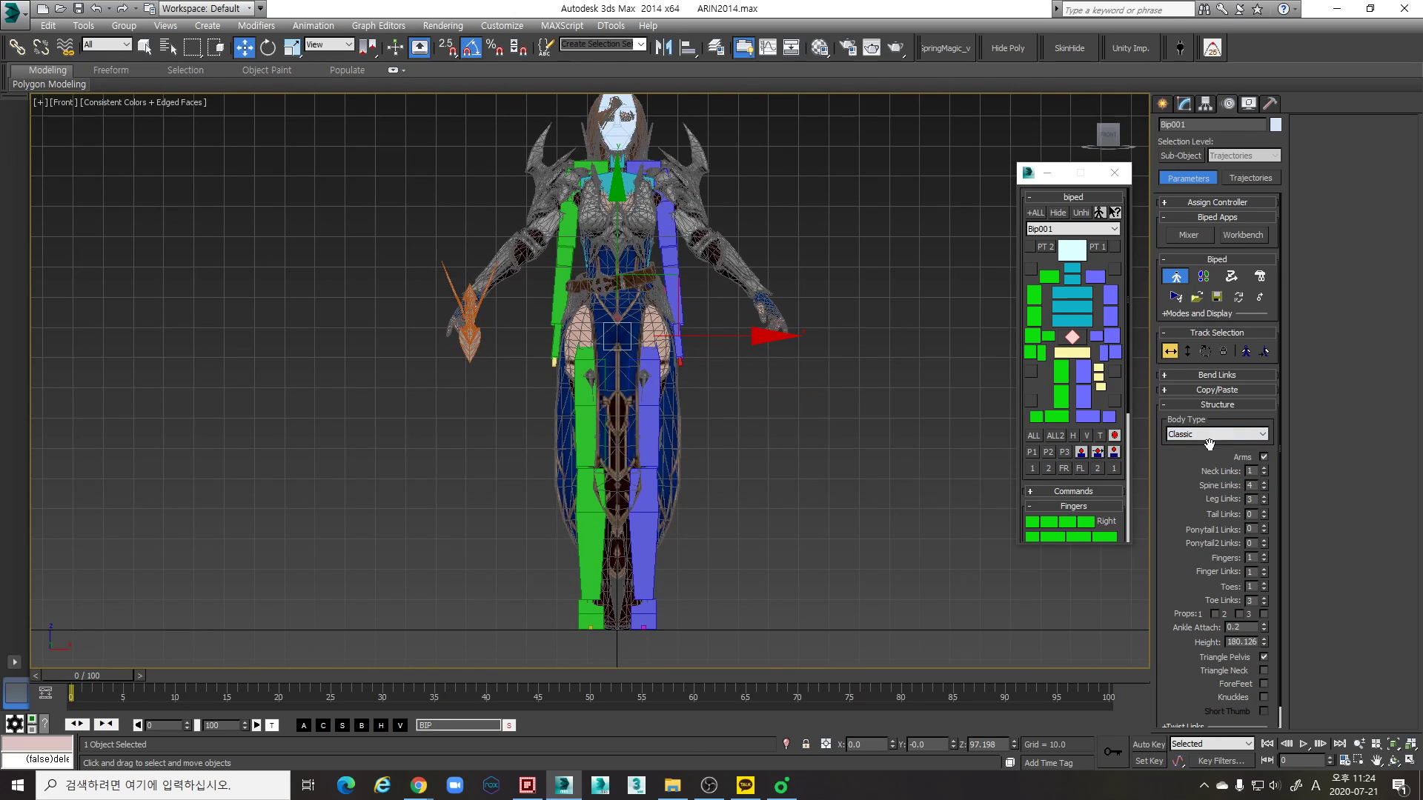
{"action": "scroll", "coordinate": [741, 408], "scroll_direction": "up", "scroll_amount": 3}
{"action": "mouse_move", "coordinate": [731, 351]}
{"action": "middle_mouse_down"}
{"action": "mouse_move", "coordinate": [744, 372]}
{"action": "mouse_move", "coordinate": [725, 451]}
{"action": "middle_mouse_up"}
{"action": "scroll", "coordinate": [744, 371], "scroll_direction": "up", "scroll_amount": 2}
{"action": "key", "text": "F3"}
{"action": "middle_click_drag", "start_coordinate": [766, 520], "coordinate": [732, 412]}
{"action": "key", "text": "F3"}
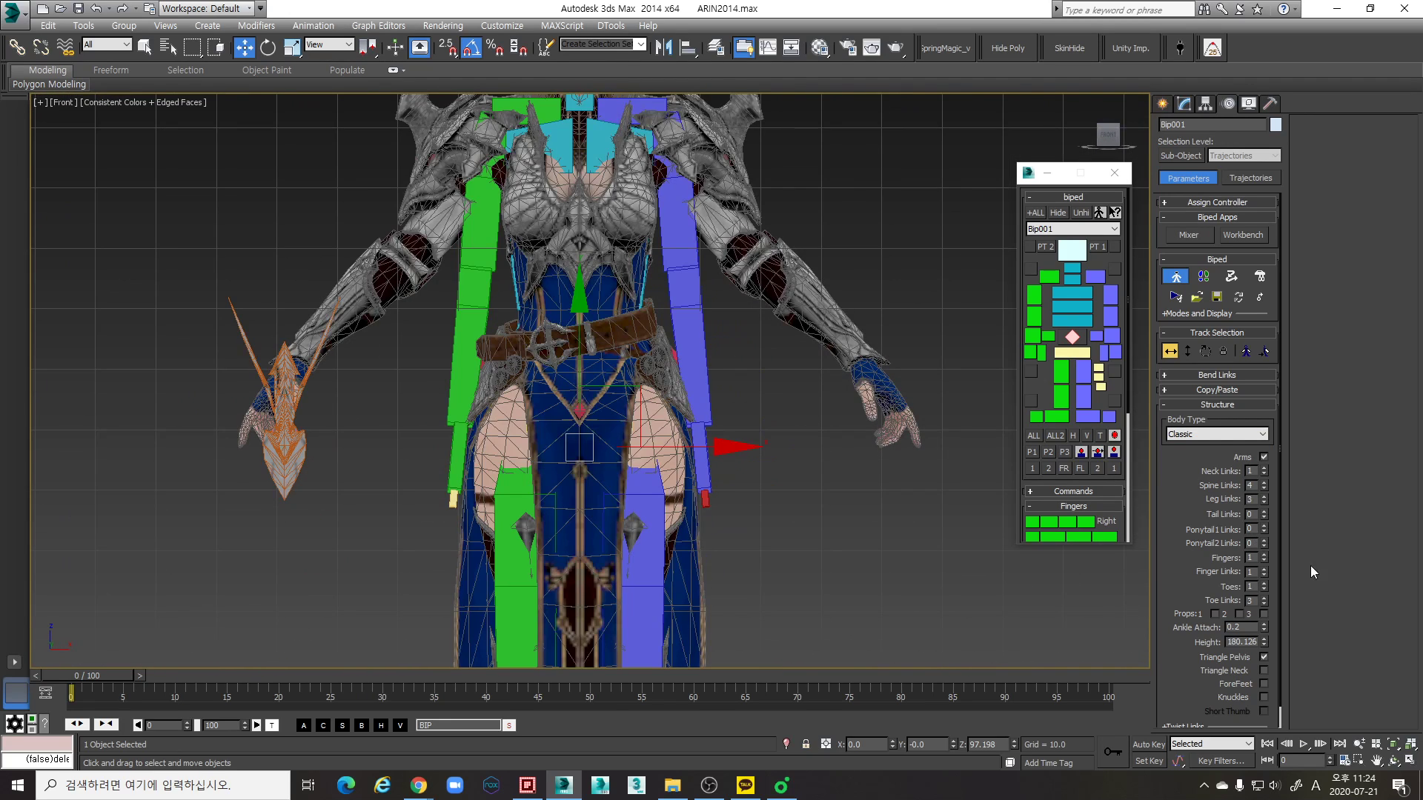
- Set the biped's Spine Links to 3
{"action": "left_click", "coordinate": [1264, 489]}
{"action": "middle_click_drag", "start_coordinate": [714, 334], "coordinate": [725, 387]}
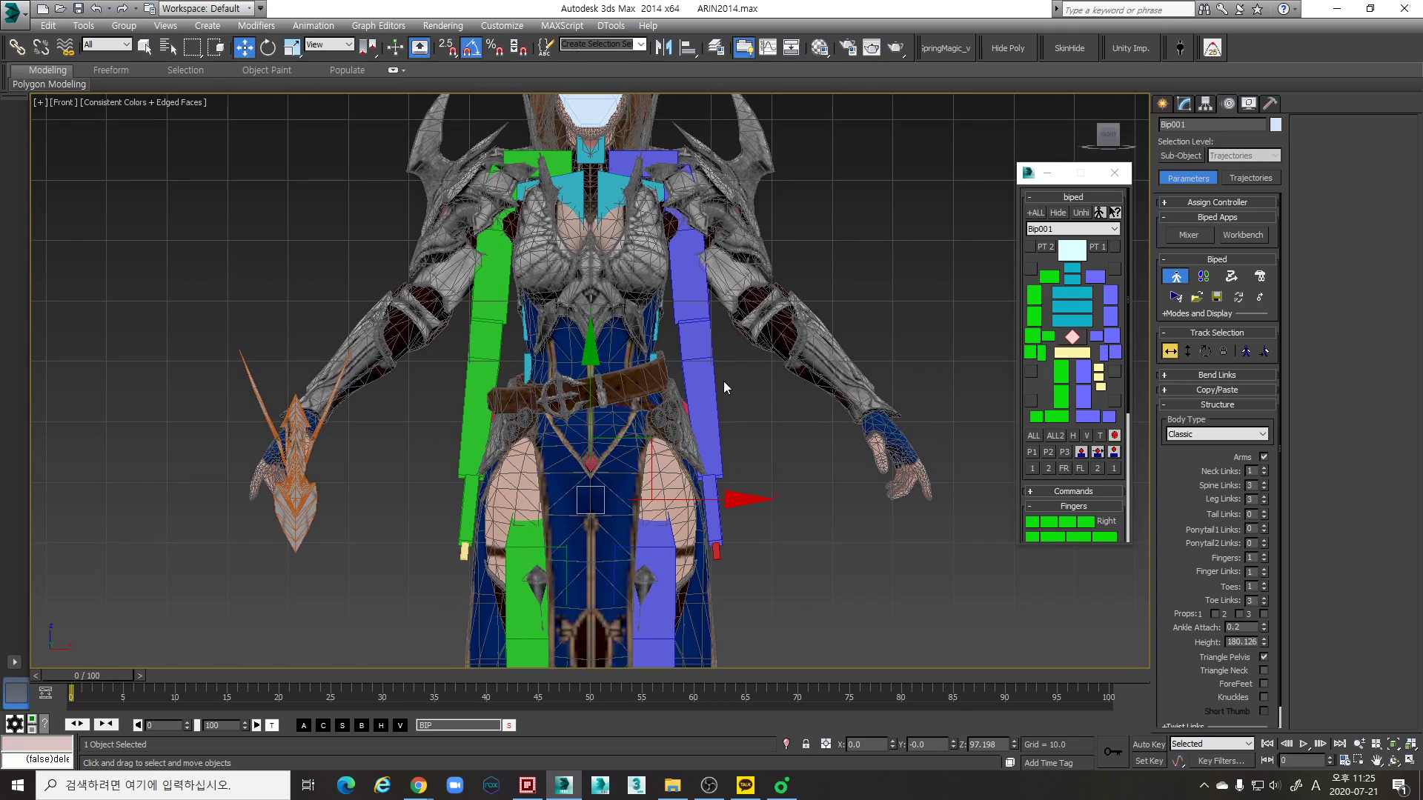
- Give the biped's hands 5 Fingers with 3 Finger Links each, matching the character's hand
{"action": "key", "text": "p"}
{"action": "scroll", "coordinate": [853, 465], "scroll_direction": "up", "scroll_amount": 4}
{"action": "middle_click_drag", "start_coordinate": [831, 465], "coordinate": [742, 460]}
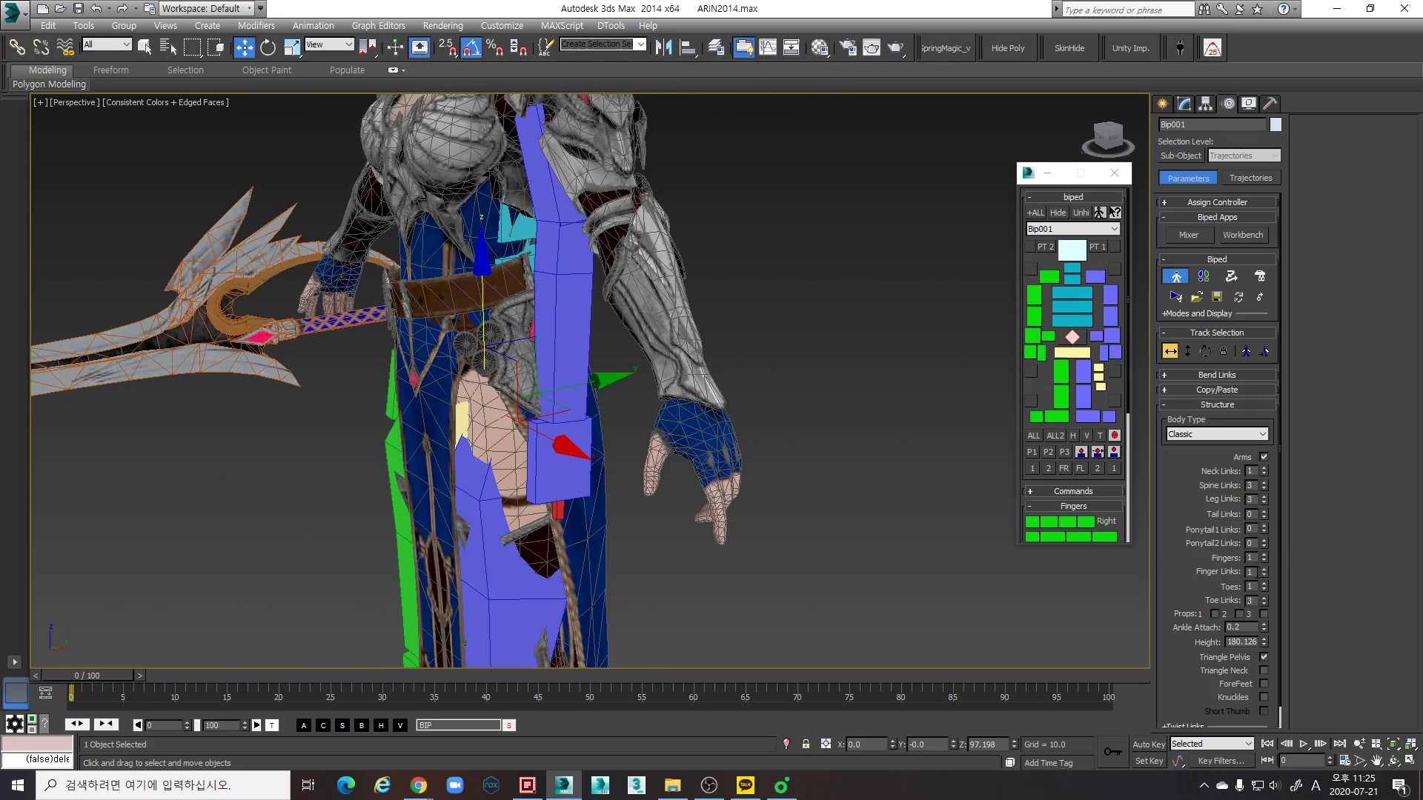
{"action": "scroll", "coordinate": [788, 529], "scroll_direction": "up", "scroll_amount": 3}
{"action": "middle_click_drag", "start_coordinate": [788, 529], "coordinate": [866, 542]}
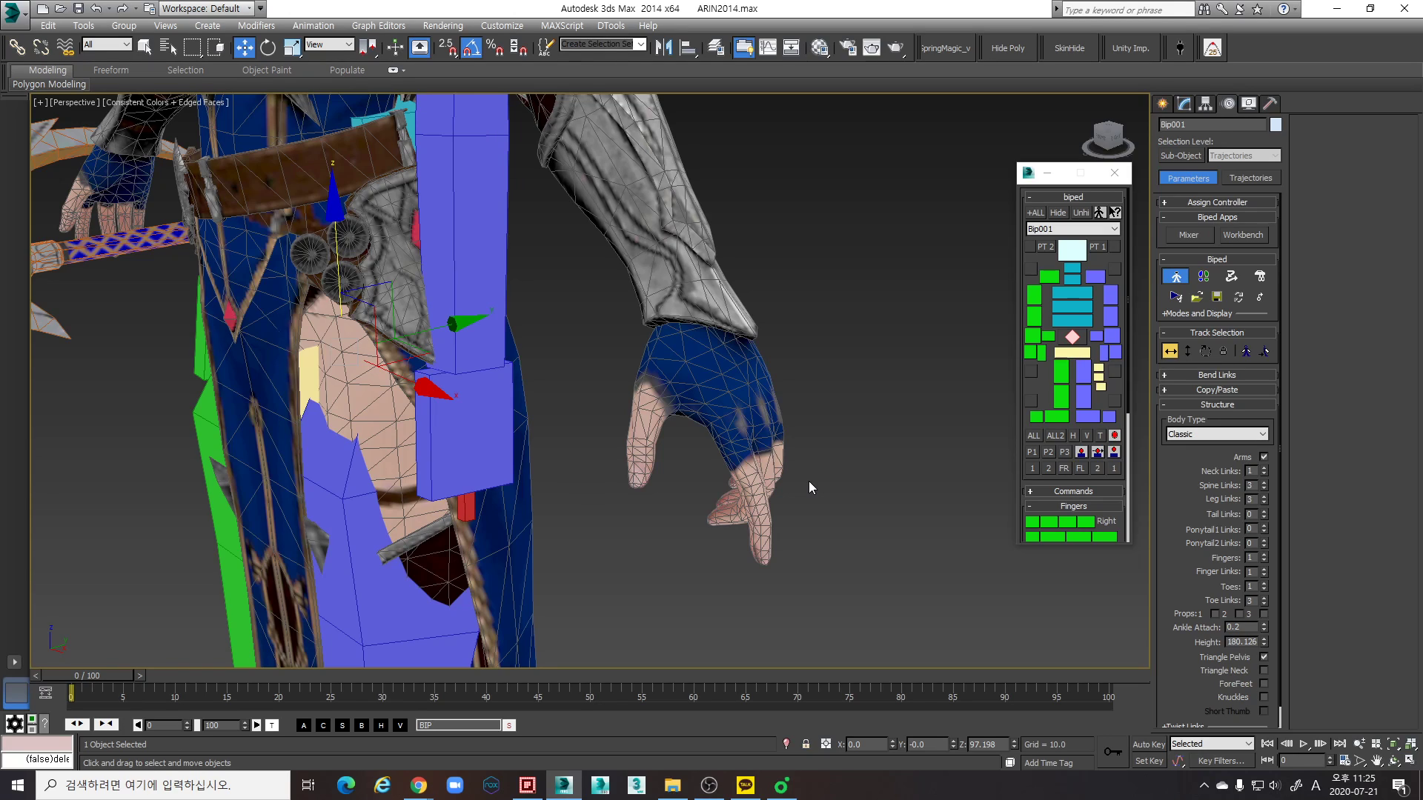
{"action": "middle_click_drag", "start_coordinate": [868, 522], "coordinate": [852, 521]}
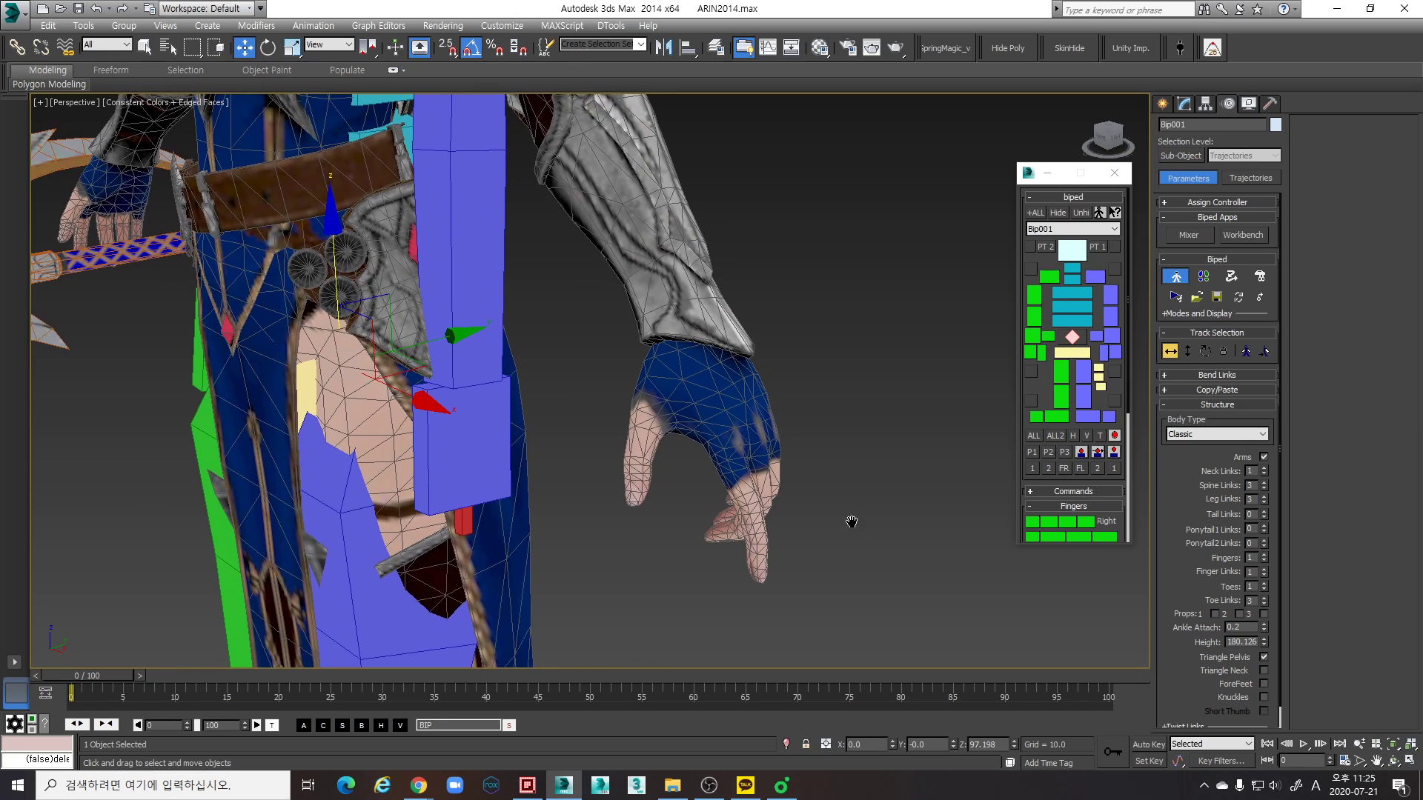
{"action": "left_click", "coordinate": [1264, 555]}
{"action": "left_click", "coordinate": [1264, 555]}
{"action": "left_click", "coordinate": [1264, 555]}
{"action": "left_click", "coordinate": [1264, 555]}
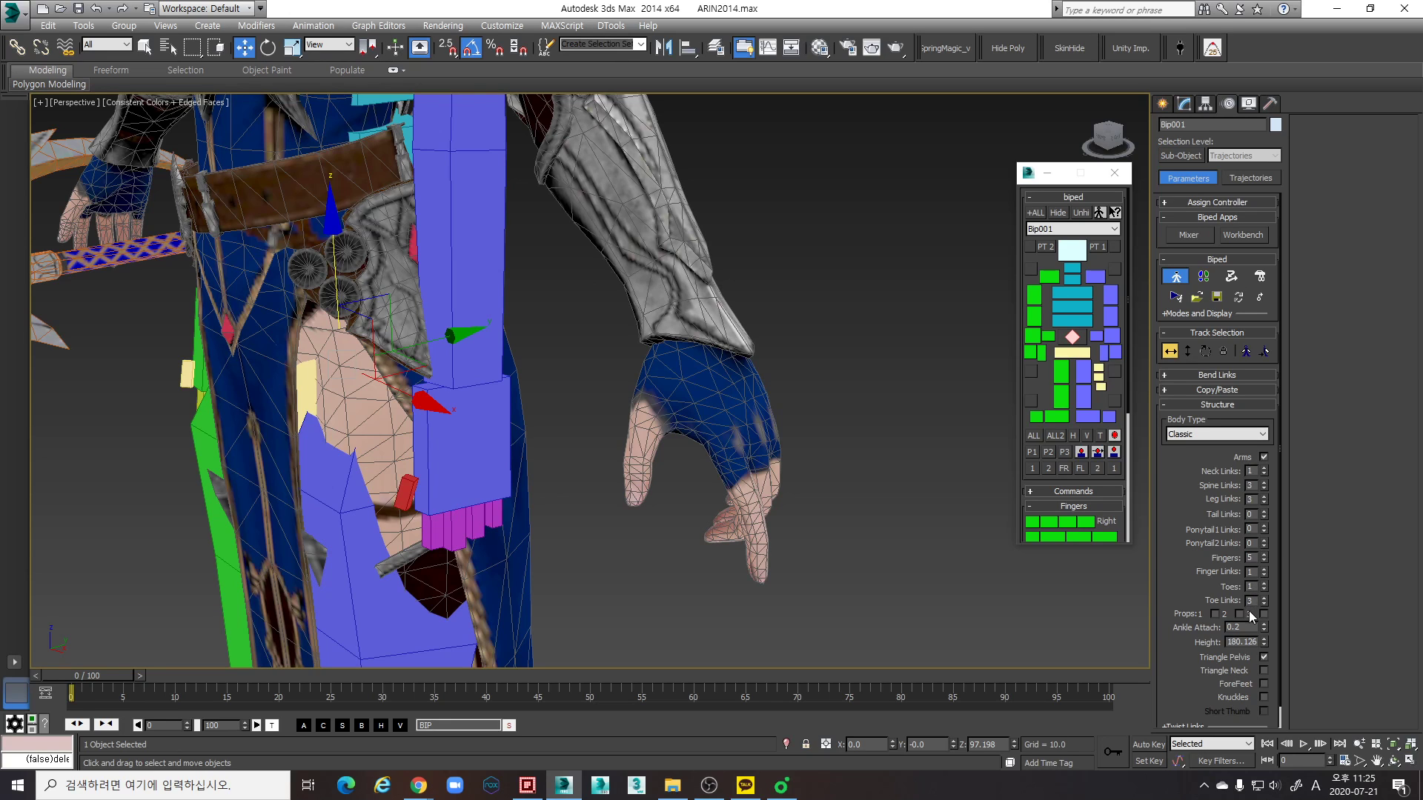
{"action": "left_click", "coordinate": [1265, 569]}
{"action": "left_click", "coordinate": [1265, 569]}
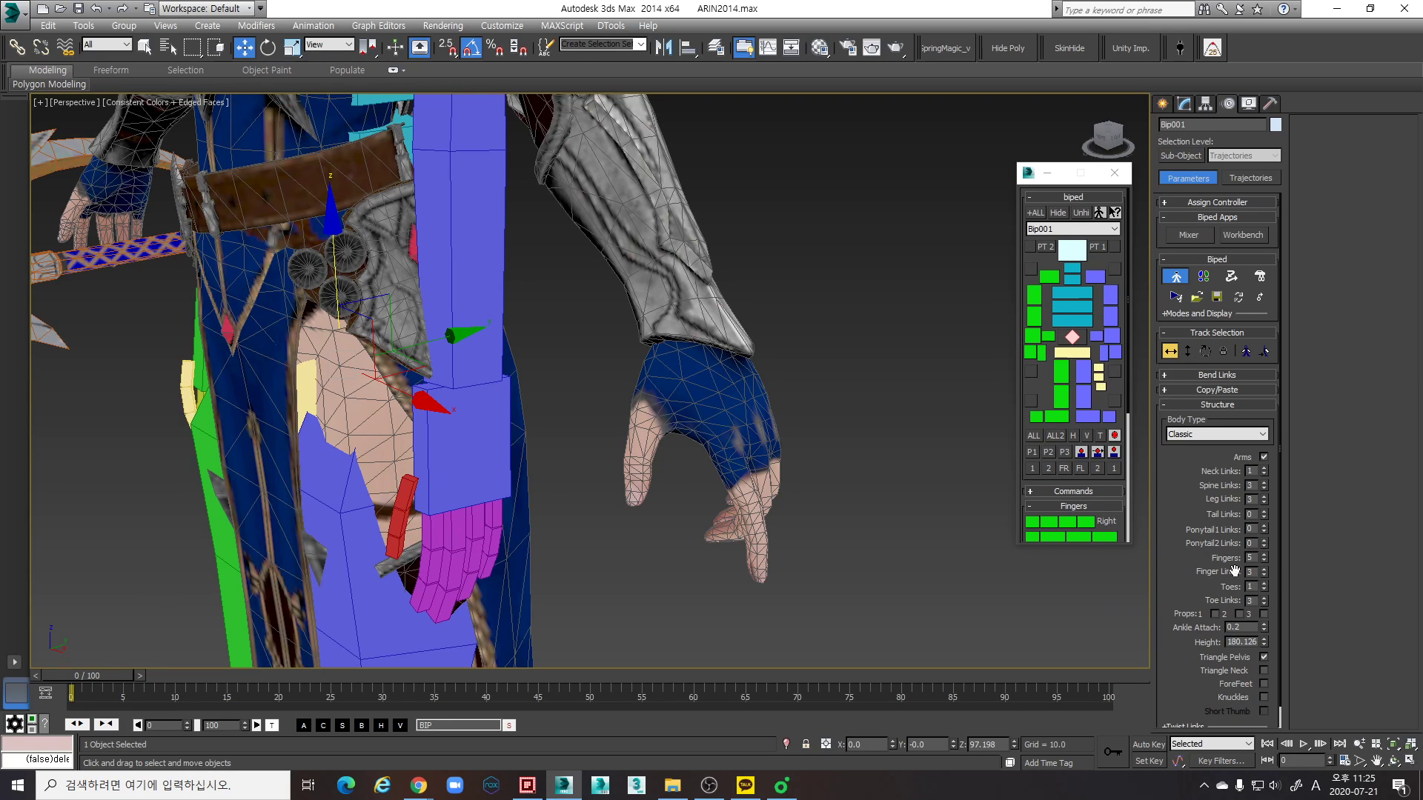
- Set the biped's Toe Links to 1
{"action": "scroll", "coordinate": [612, 468], "scroll_direction": "down", "scroll_amount": 5}
{"action": "middle_click_drag", "start_coordinate": [604, 427], "coordinate": [663, 415]}
{"action": "middle_click_drag", "start_coordinate": [653, 637], "coordinate": [688, 465]}
{"action": "middle_click_drag", "start_coordinate": [667, 566], "coordinate": [816, 471]}
{"action": "scroll", "coordinate": [696, 477], "scroll_direction": "up", "scroll_amount": 2}
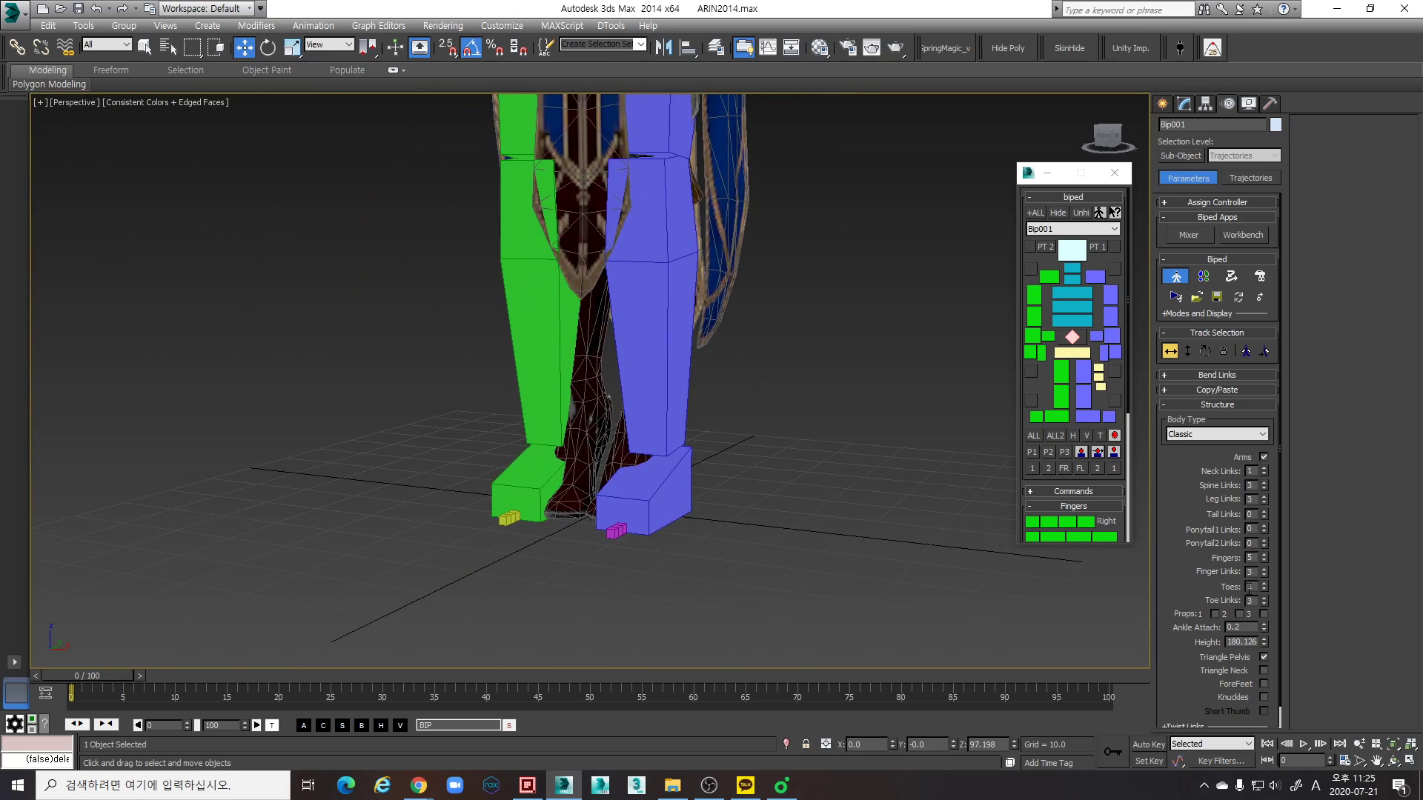
{"action": "left_click", "coordinate": [1263, 603]}
{"action": "left_click", "coordinate": [1263, 604]}
- Select all parts of the biped and display them as boxes
{"action": "middle_click_drag", "start_coordinate": [785, 513], "coordinate": [682, 498], "text": "alt"}
{"action": "scroll", "coordinate": [524, 472], "scroll_direction": "down", "scroll_amount": 3}
{"action": "scroll", "coordinate": [683, 495], "scroll_direction": "up", "scroll_amount": 3}
{"action": "scroll", "coordinate": [695, 497], "scroll_direction": "down", "scroll_amount": 3}
{"action": "left_click", "coordinate": [648, 286]}
{"action": "key", "text": "ctrl+a"}
{"action": "middle_click_drag", "start_coordinate": [684, 574], "coordinate": [674, 509]}
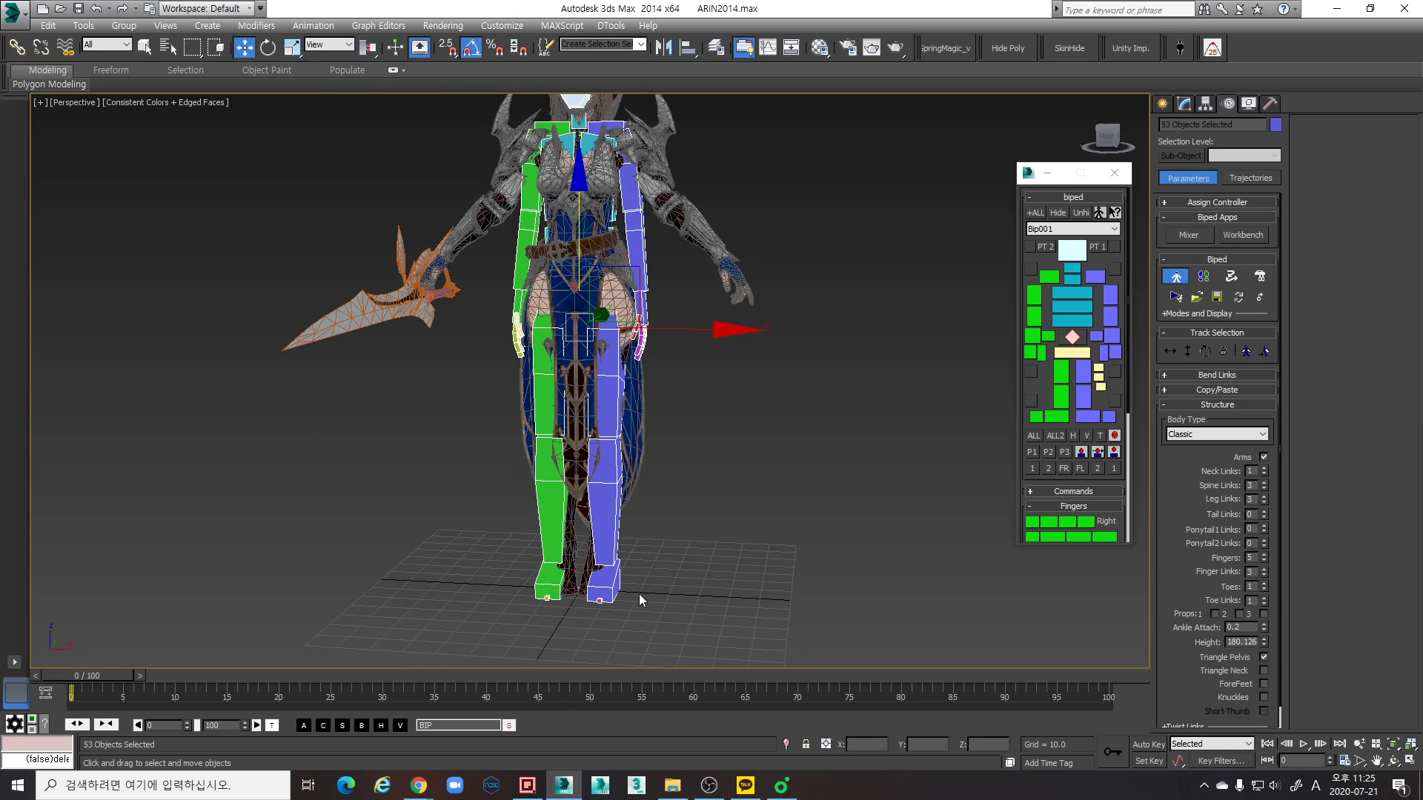
{"action": "key", "text": "shift+b"}
- Examine how the box-displayed biped sits inside the character in wireframe and shaded views
{"action": "middle_click_drag", "start_coordinate": [616, 397], "coordinate": [647, 452]}
{"action": "scroll", "coordinate": [607, 364], "scroll_direction": "up", "scroll_amount": 3}
{"action": "key", "text": "F3"}
{"action": "mouse_move", "coordinate": [606, 363]}
{"action": "middle_mouse_down"}
{"action": "mouse_move", "coordinate": [554, 346]}
{"action": "mouse_move", "coordinate": [580, 363]}
{"action": "middle_mouse_up"}
{"action": "scroll", "coordinate": [580, 363], "scroll_direction": "up", "scroll_amount": 4}
{"action": "key", "text": "F3"}
{"action": "scroll", "coordinate": [722, 359], "scroll_direction": "down", "scroll_amount": 6}
{"action": "middle_click_drag", "start_coordinate": [726, 370], "coordinate": [619, 360]}
- Open the layer manager and put the weapon and Arin_SKEL objects on a new layer
{"action": "left_click", "coordinate": [715, 55]}
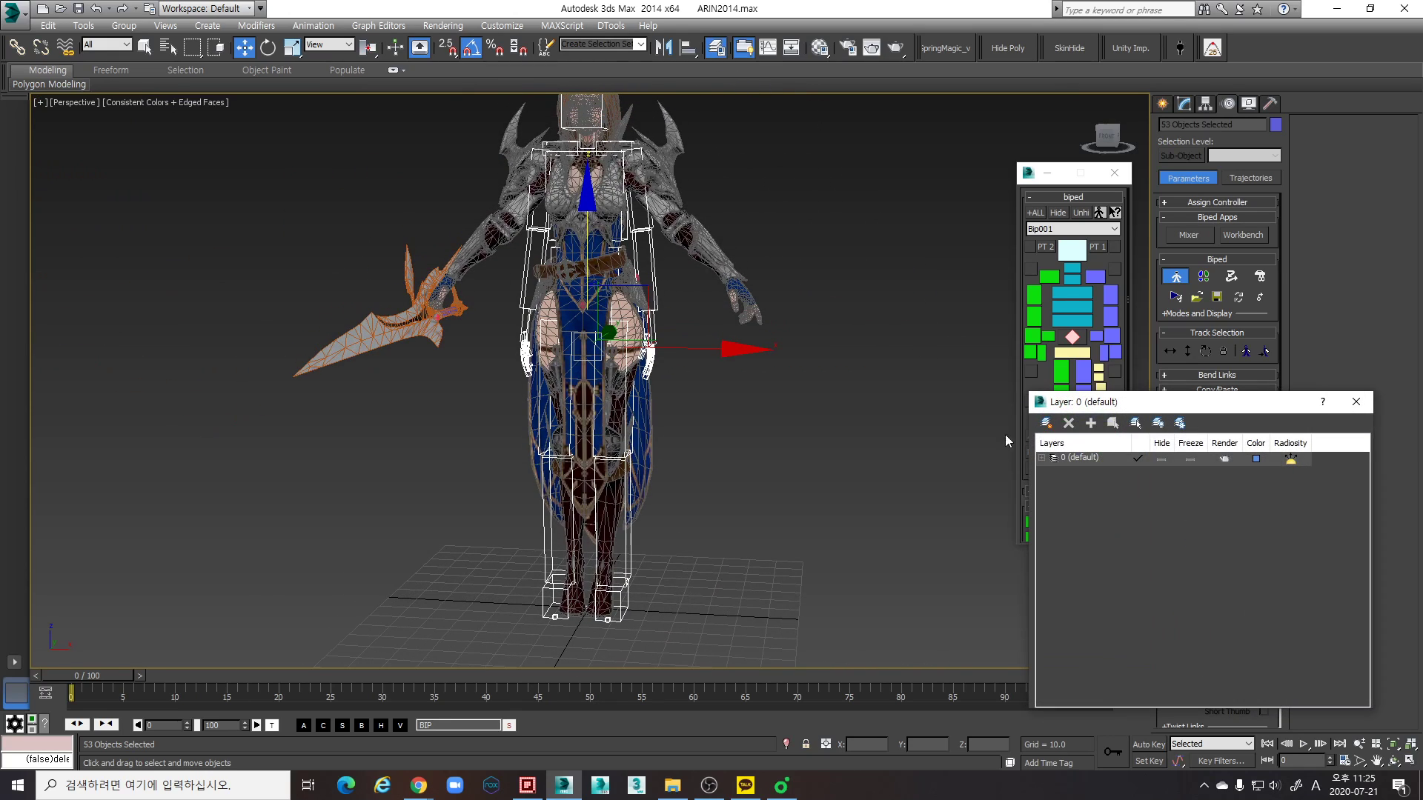
{"action": "left_click", "coordinate": [1041, 459]}
{"action": "left_click_drag", "start_coordinate": [1356, 489], "coordinate": [1345, 724]}
{"action": "left_click", "coordinate": [1106, 695]}
{"action": "left_click", "coordinate": [1087, 683], "text": "ctrl"}
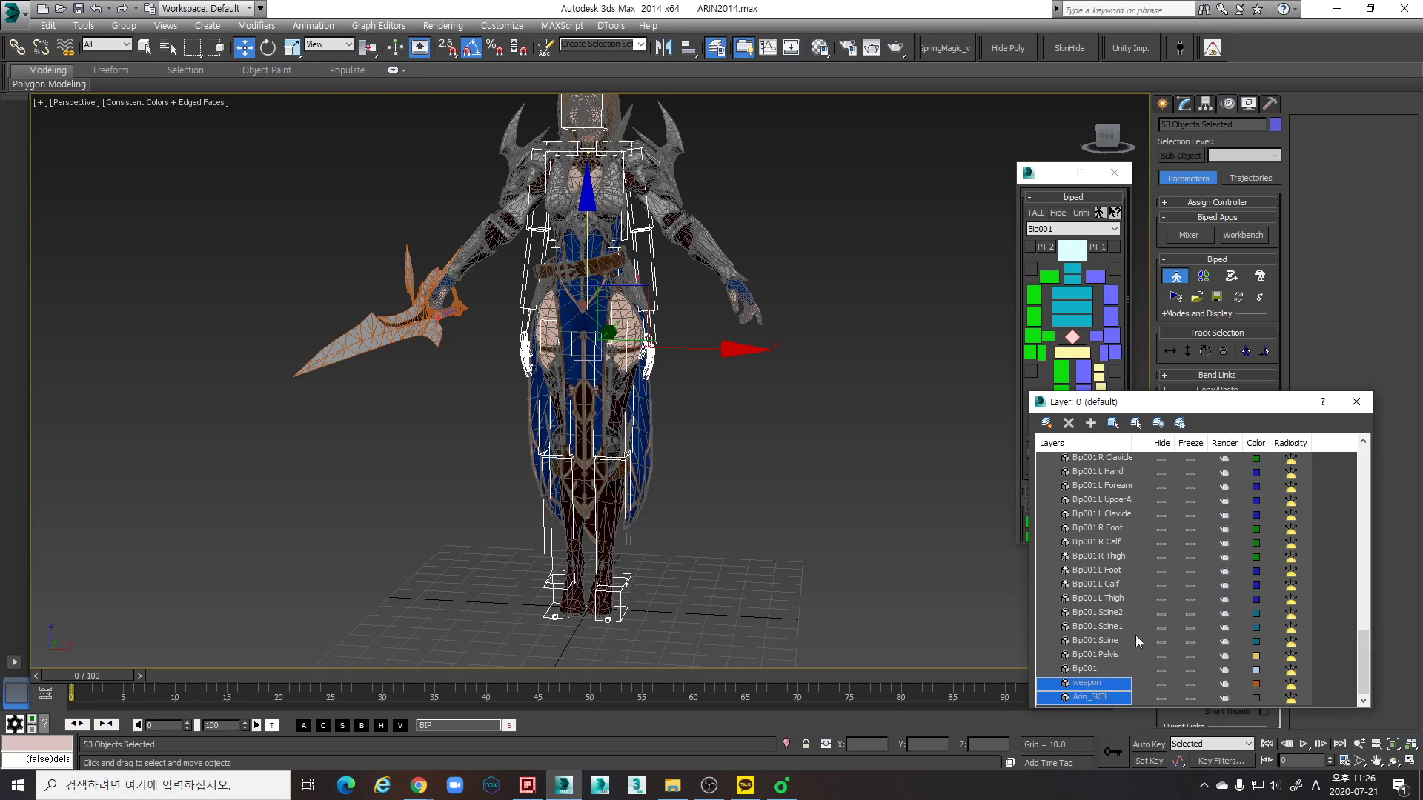
{"action": "left_click", "coordinate": [1112, 423]}
{"action": "left_click", "coordinate": [1045, 423]}
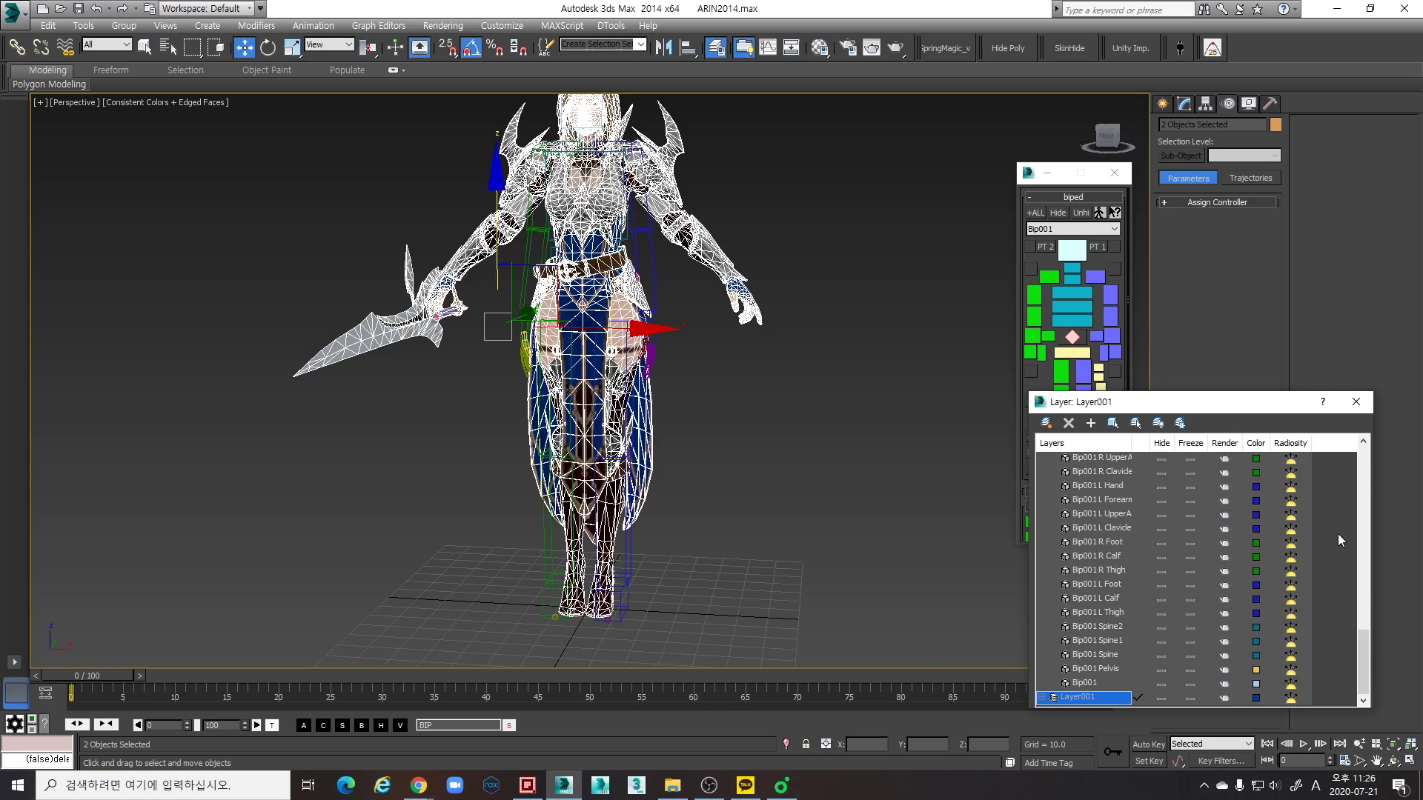
- Rename the character and weapon's layer as Mesh and expand it to show its objects
{"action": "left_click_drag", "start_coordinate": [1359, 629], "coordinate": [1344, 456]}
{"action": "left_click", "coordinate": [1051, 459]}
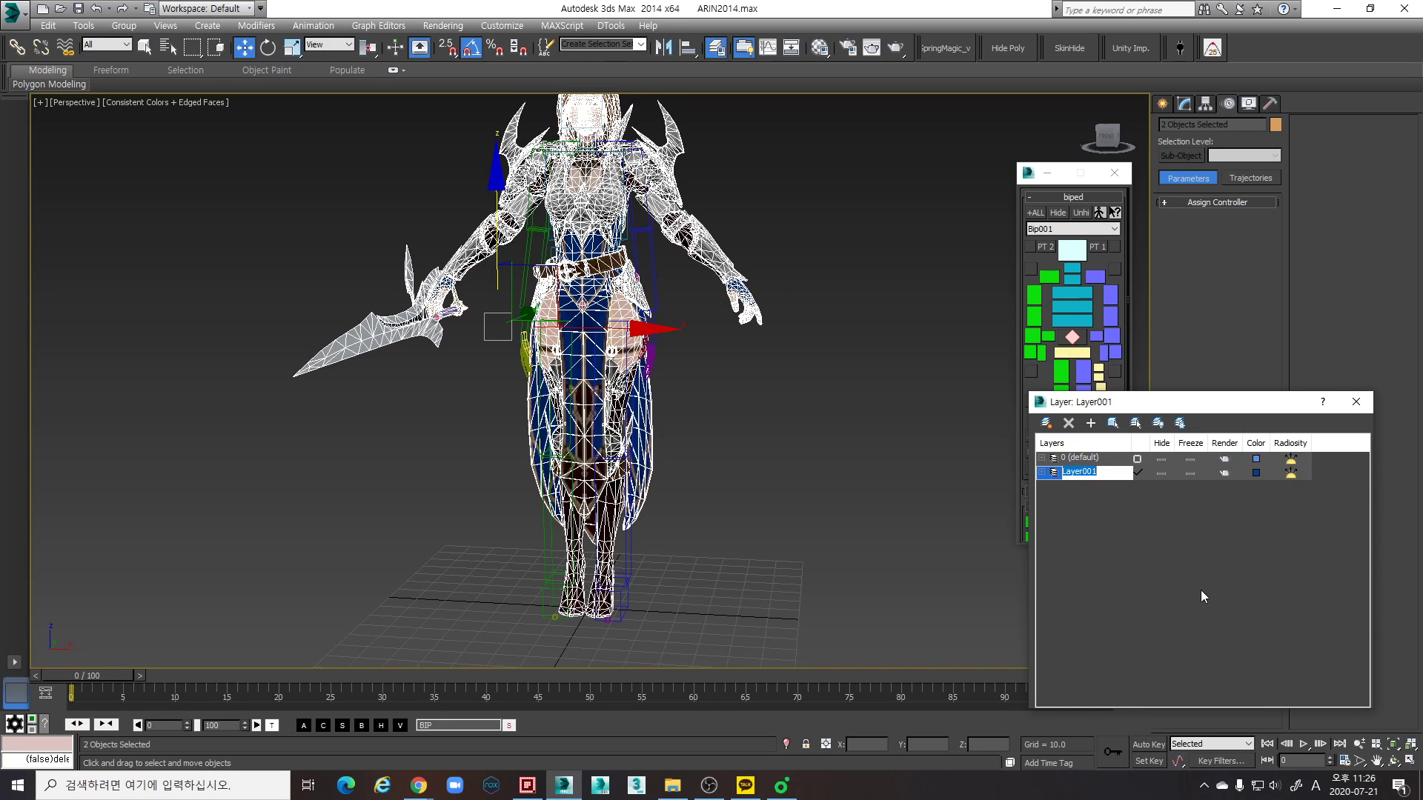
{"action": "type", "text": "Mesh"}
{"action": "key", "text": "Return"}
{"action": "left_click", "coordinate": [1042, 473]}
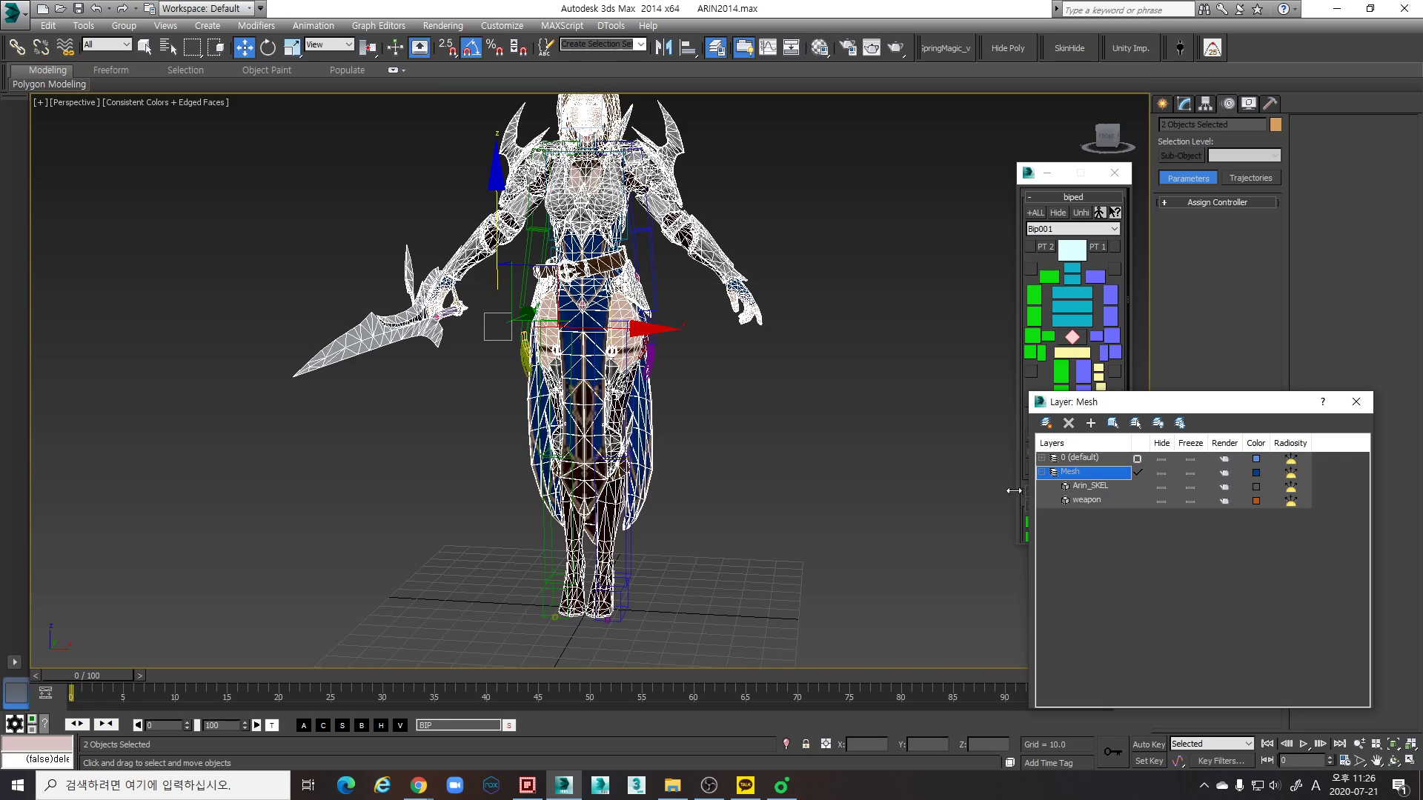
- Select all Bip001 objects in the 0 (default) layer and put them on another new layer
{"action": "left_click", "coordinate": [1043, 459]}
{"action": "scroll", "coordinate": [1138, 526], "scroll_direction": "down", "scroll_amount": 5}
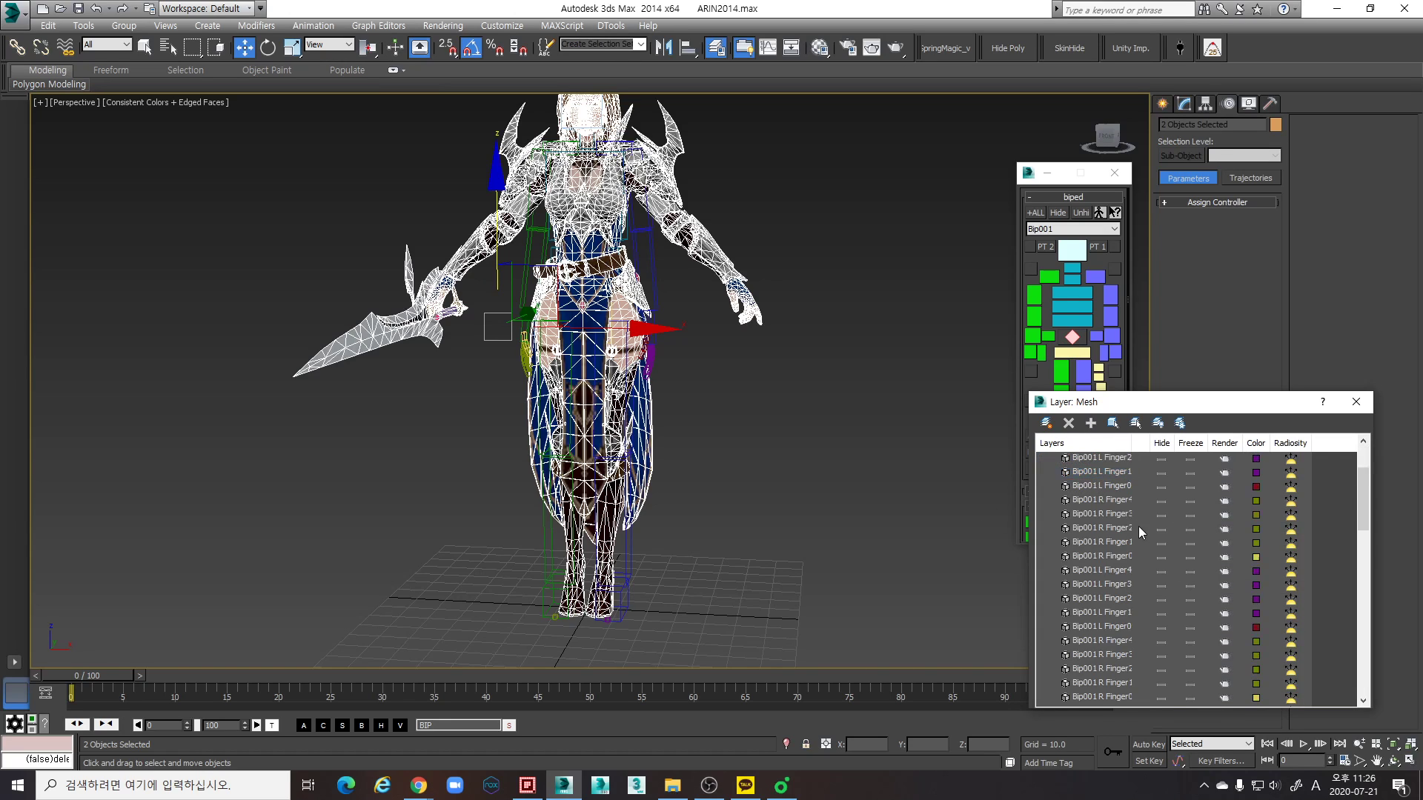
{"action": "left_click_drag", "start_coordinate": [1133, 444], "coordinate": [1161, 444]}
{"action": "scroll", "coordinate": [1104, 545], "scroll_direction": "down", "scroll_amount": 10}
{"action": "left_click", "coordinate": [1107, 655], "text": "shift"}
{"action": "scroll", "coordinate": [1185, 569], "scroll_direction": "down", "scroll_amount": 17}
{"action": "left_click", "coordinate": [1112, 423]}
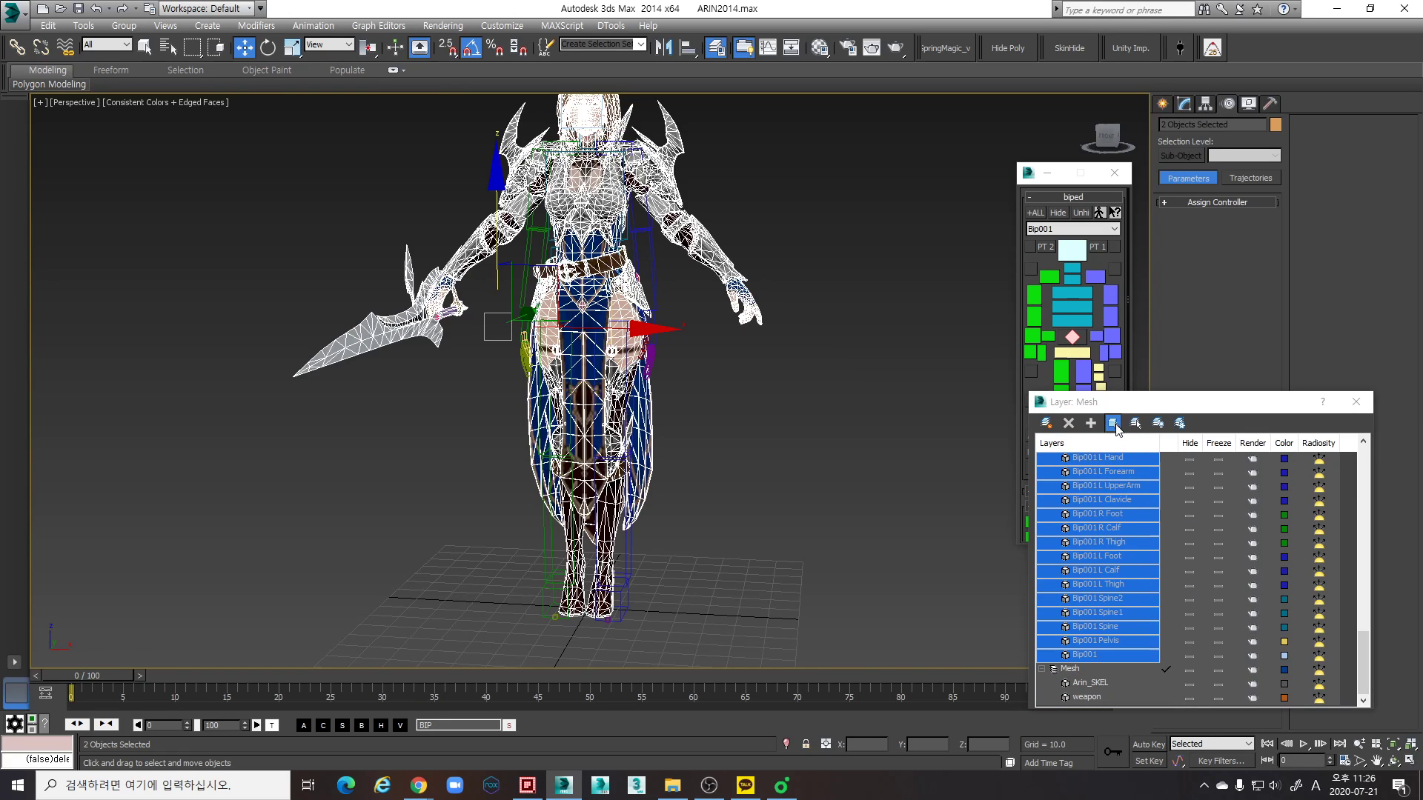
{"action": "left_click", "coordinate": [1047, 425]}
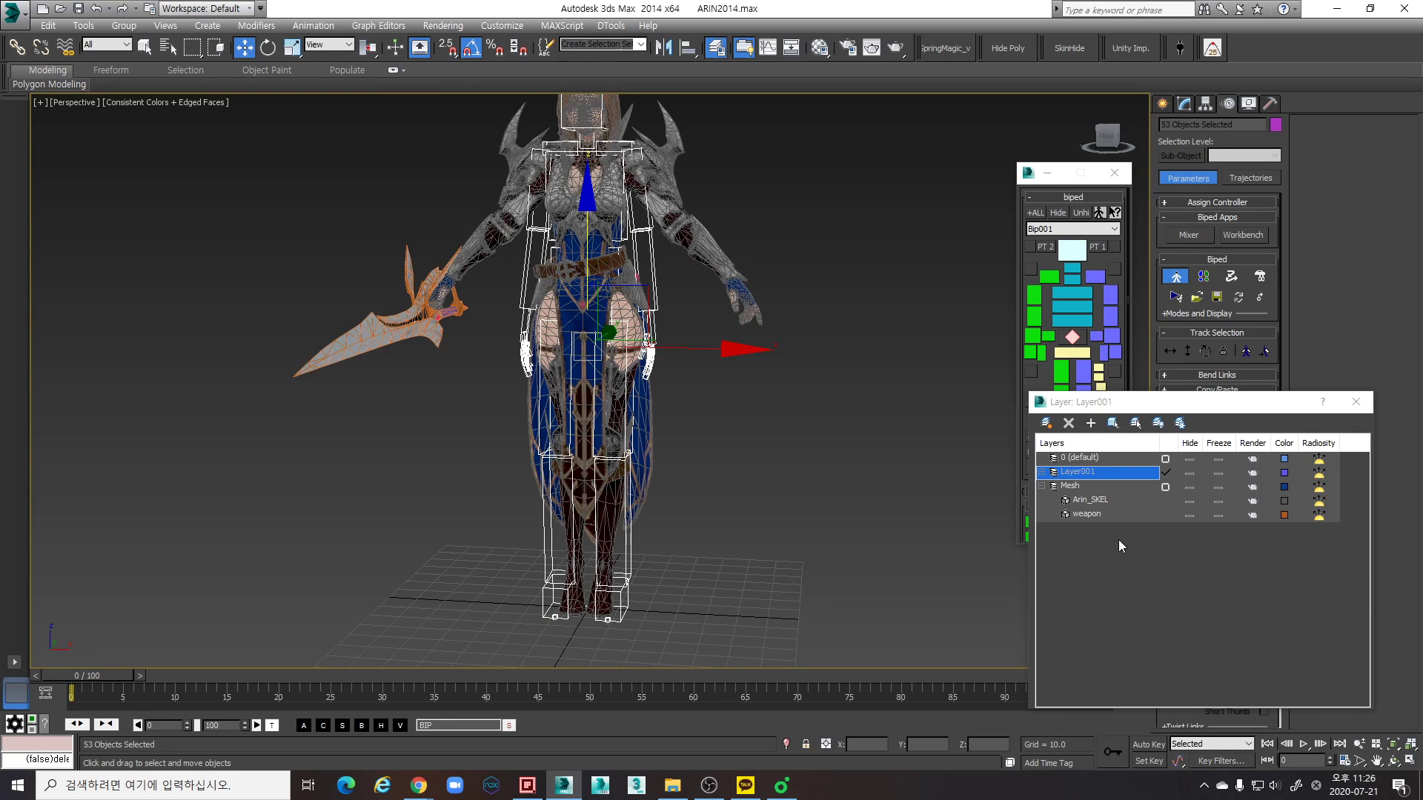
{"action": "left_click", "coordinate": [1068, 473]}
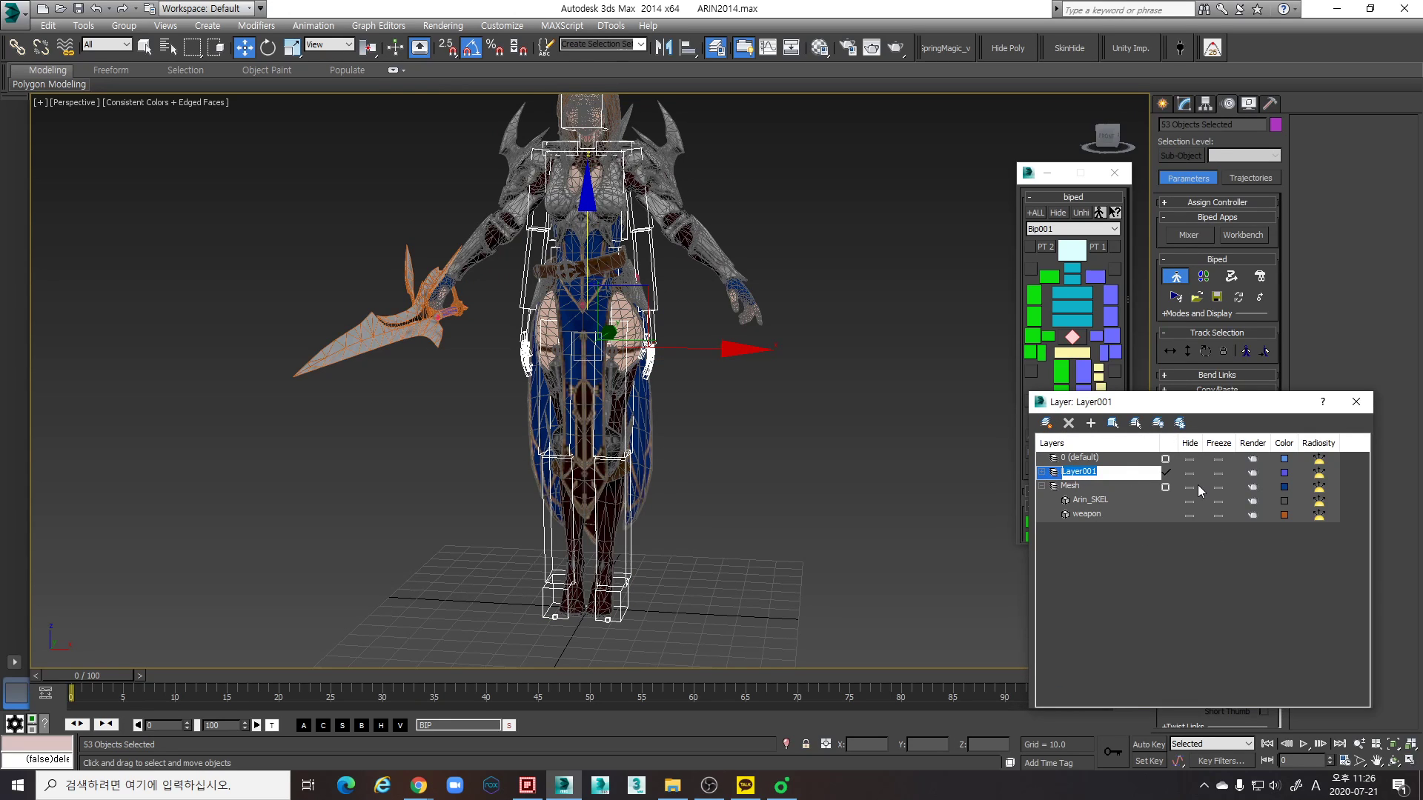
{"action": "key", "text": "shift+b"}
{"action": "key", "text": "i"}
{"action": "middle_click_drag", "start_coordinate": [463, 496], "coordinate": [569, 469]}
{"action": "key", "text": "shift+b"}
{"action": "middle_click_drag", "start_coordinate": [379, 478], "coordinate": [664, 568]}
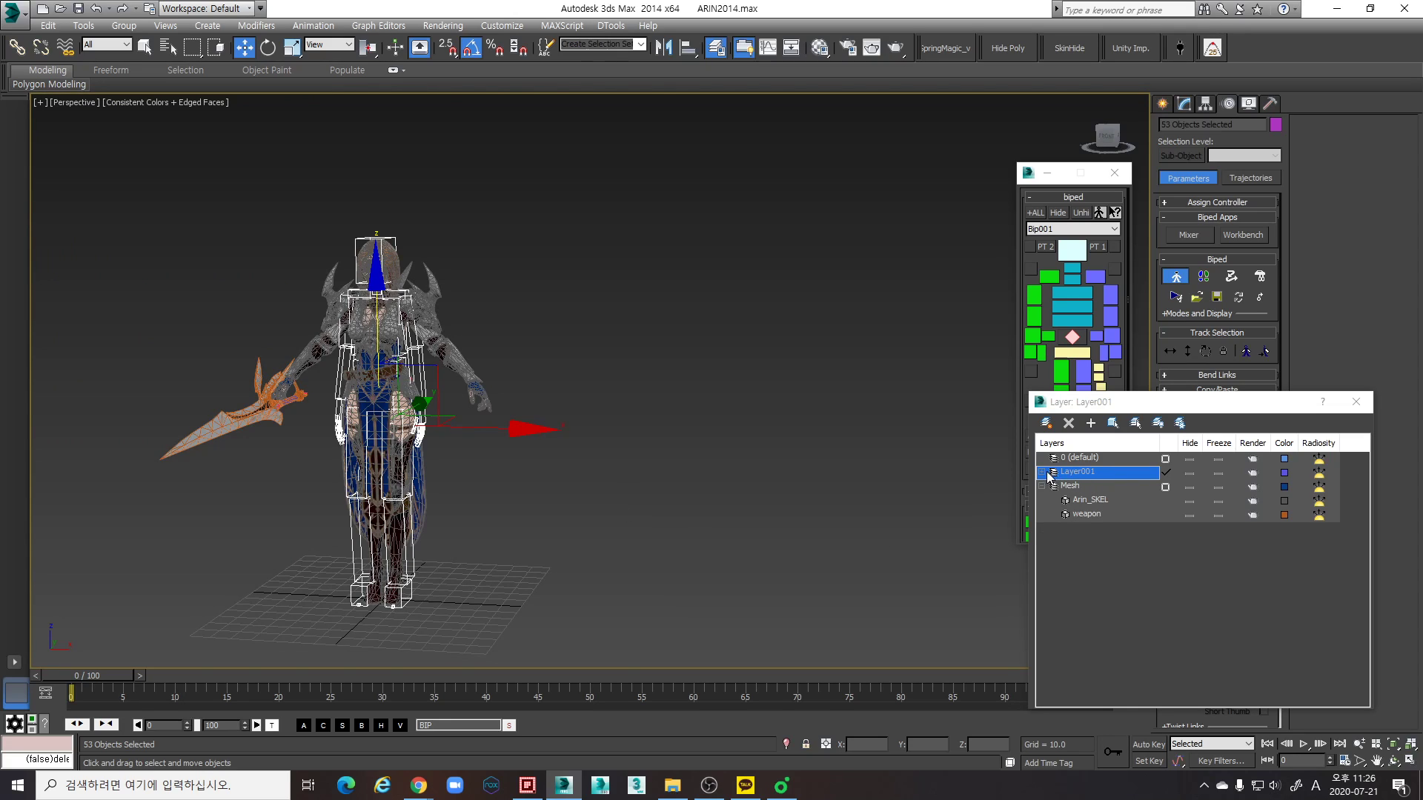
{"action": "left_click", "coordinate": [1106, 472]}
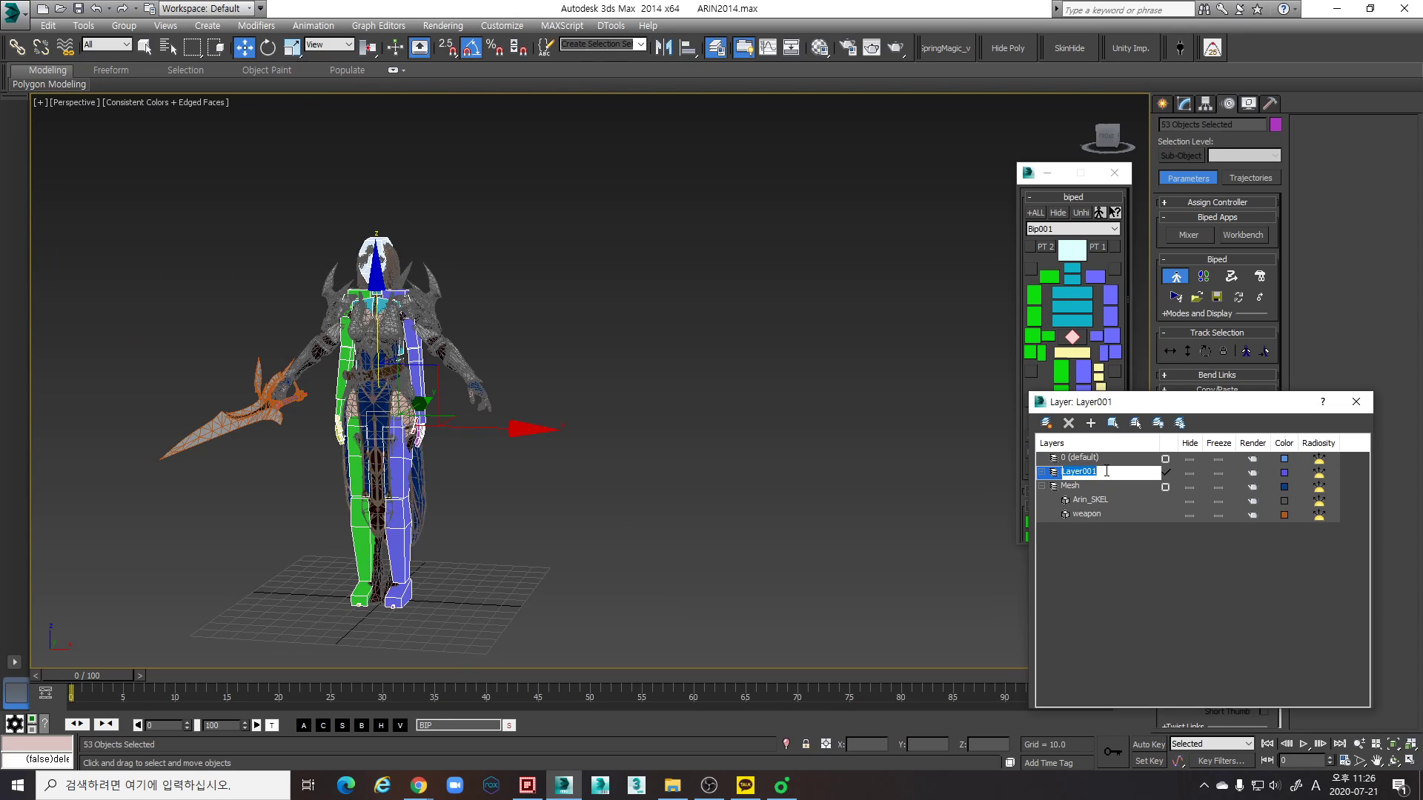
{"action": "left_click_drag", "start_coordinate": [1136, 473], "coordinate": [1063, 474]}
{"action": "key", "text": "b"}
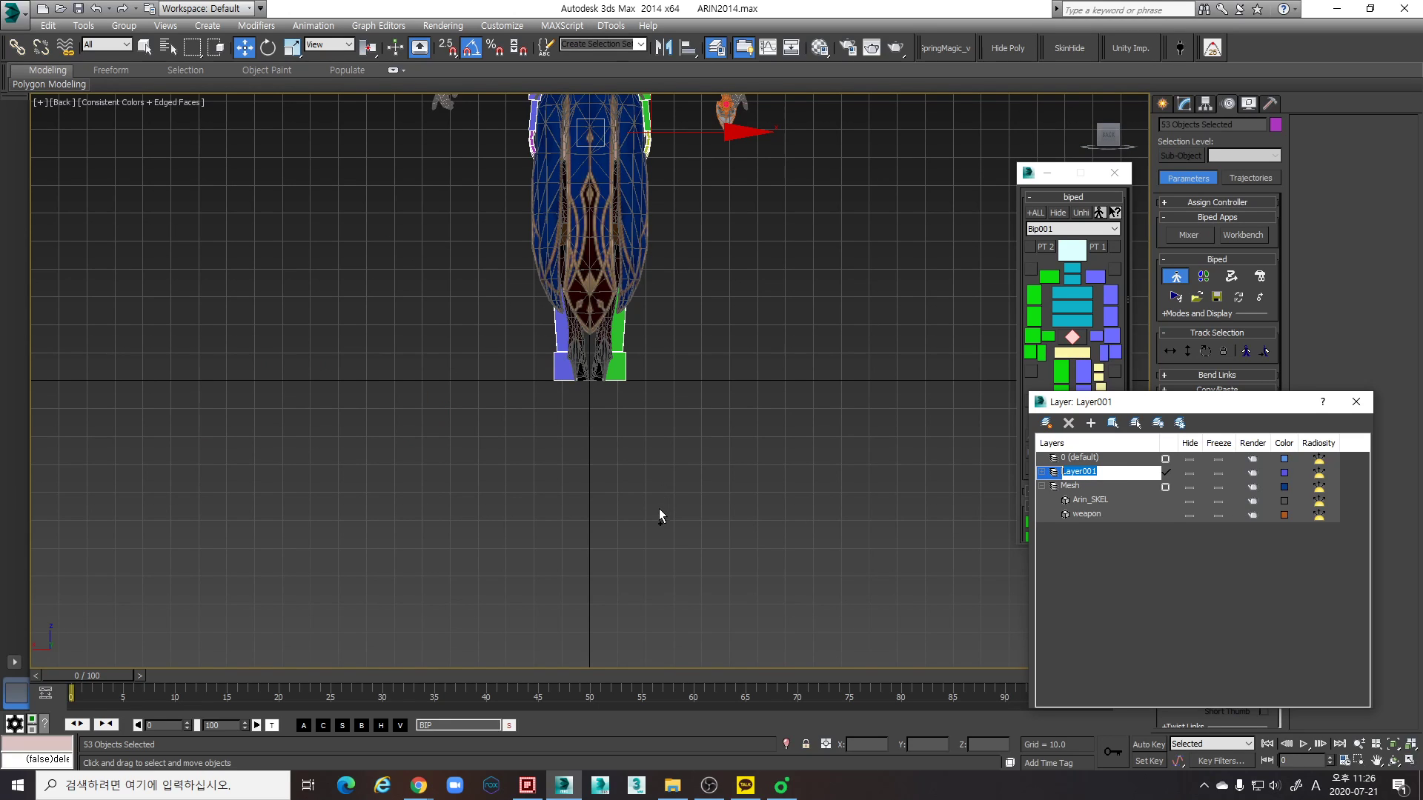
{"action": "key", "text": "ctrl+z"}
{"action": "scroll", "coordinate": [682, 474], "scroll_direction": "down", "scroll_amount": 2}
{"action": "middle_click_drag", "start_coordinate": [700, 415], "coordinate": [643, 557]}
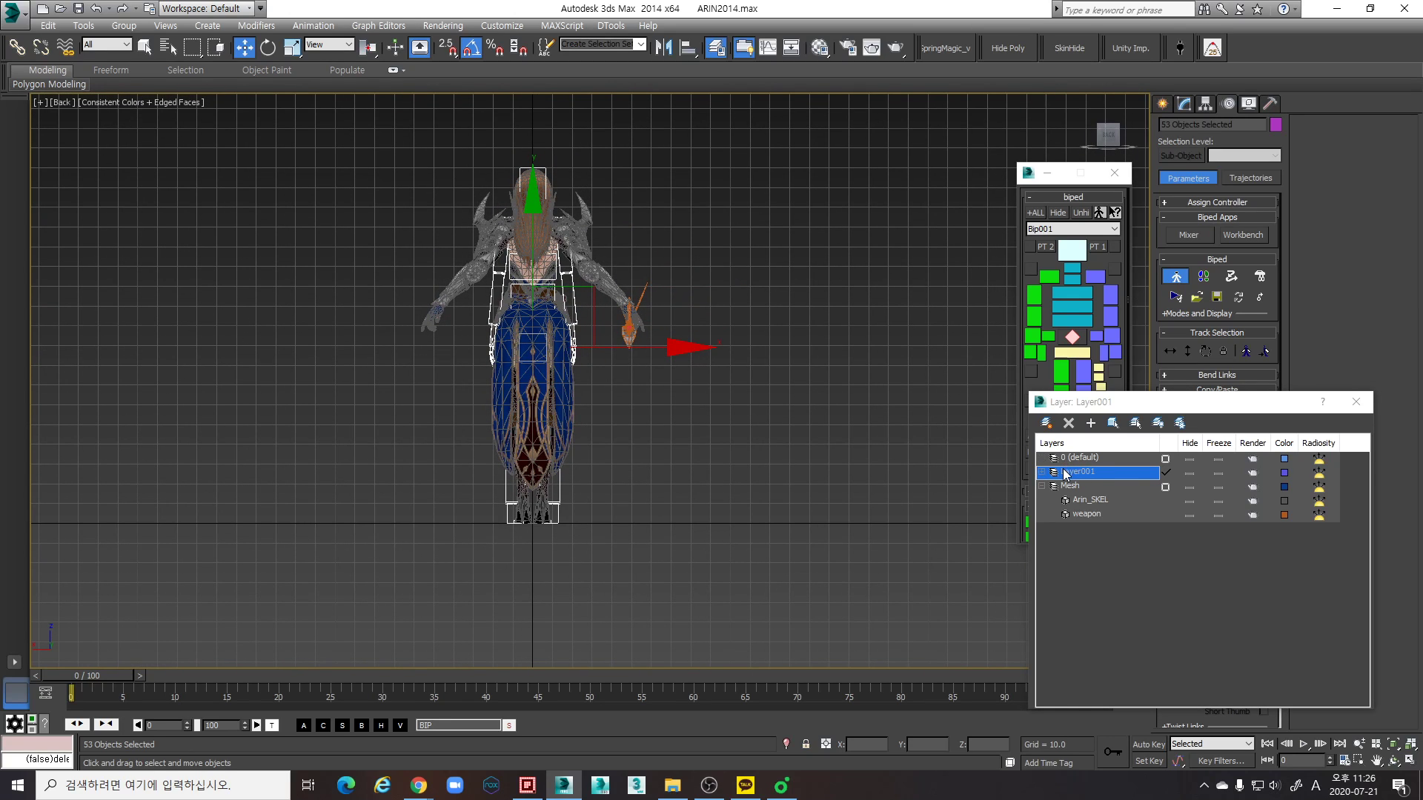
{"action": "left_click", "coordinate": [1114, 472]}
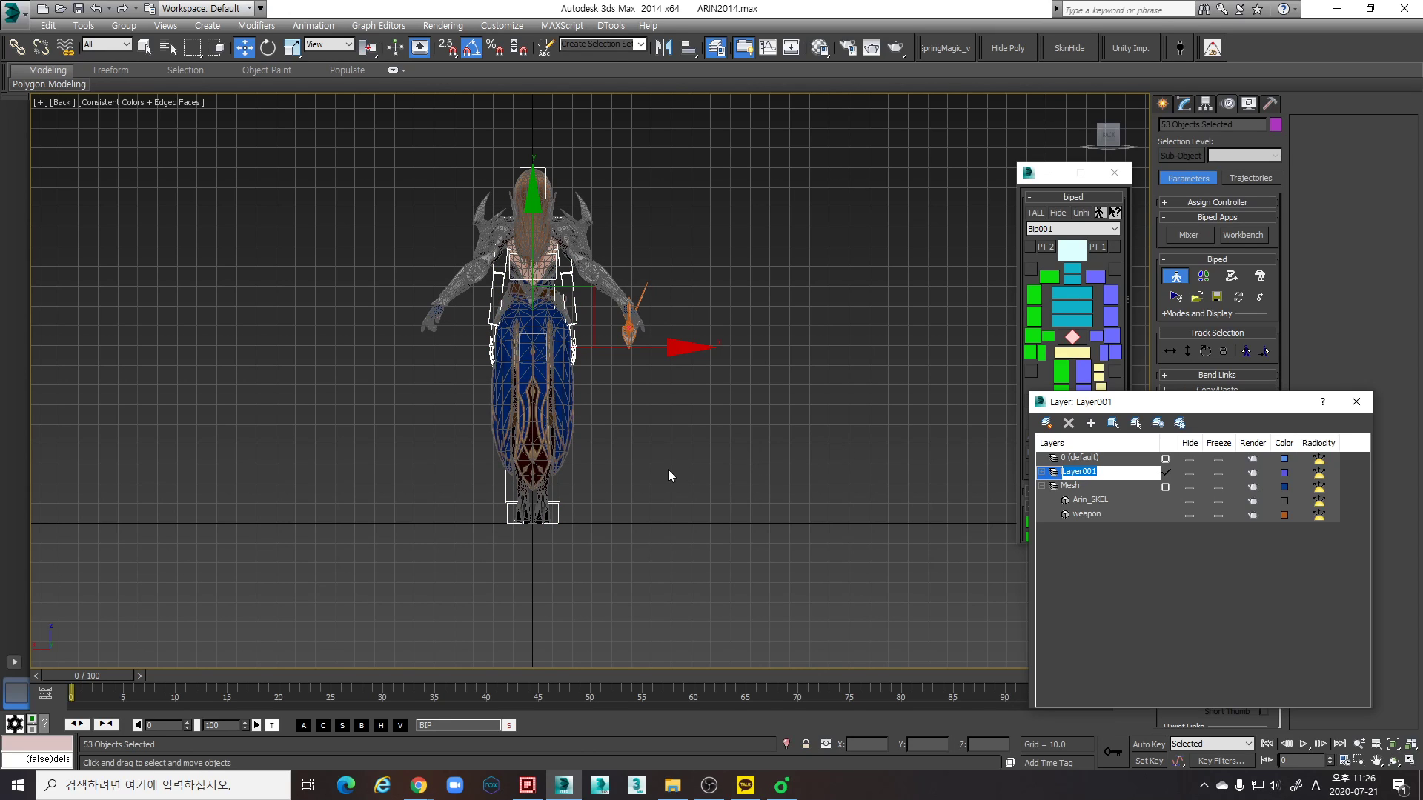
{"action": "scroll", "coordinate": [638, 464], "scroll_direction": "down", "scroll_amount": 4}
{"action": "key", "text": "p"}
{"action": "middle_click_drag", "start_coordinate": [695, 495], "coordinate": [928, 518], "text": "alt"}
{"action": "scroll", "coordinate": [811, 503], "scroll_direction": "up", "scroll_amount": 6}
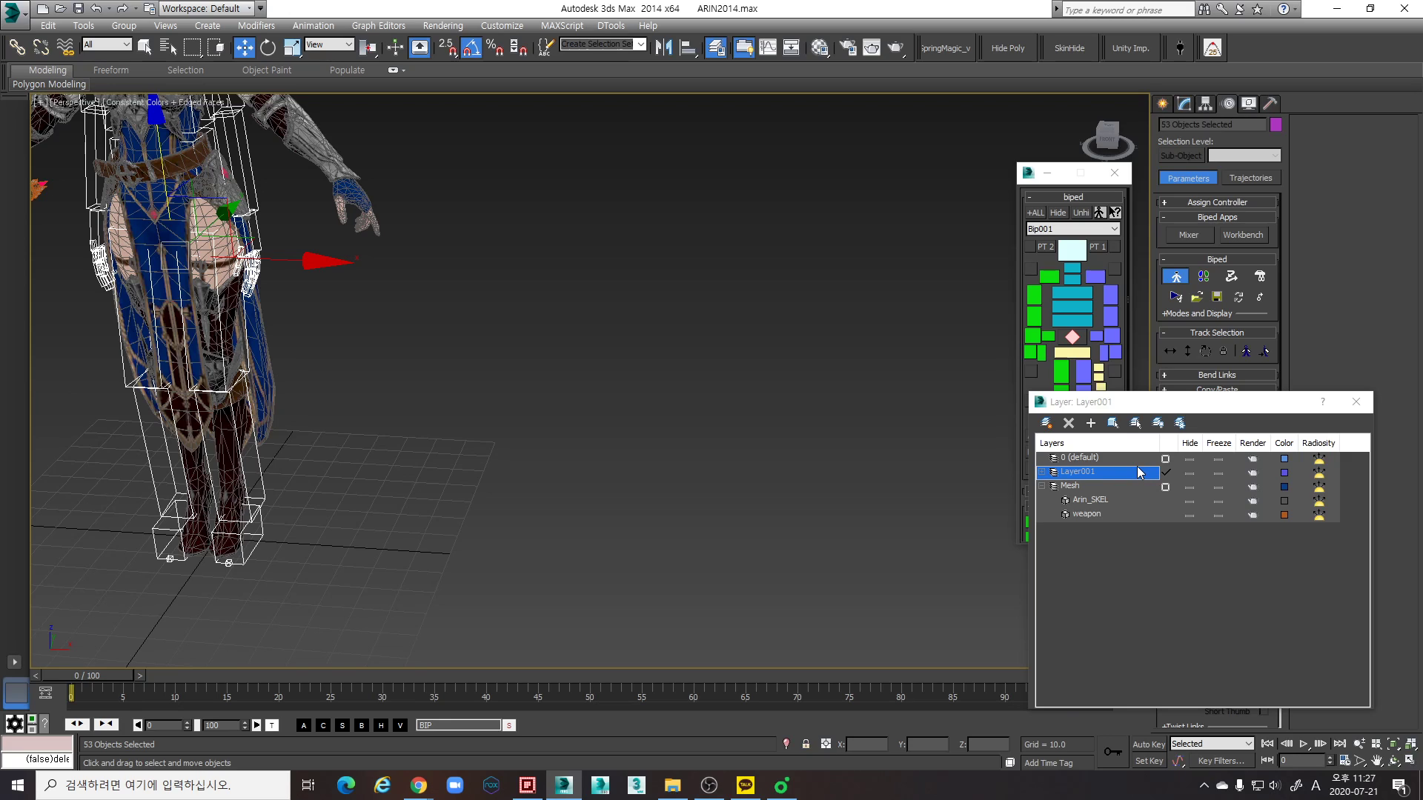
- Make 0 (default) the current layer and try to rename the layer holding the biped objects
{"action": "left_click", "coordinate": [1167, 459]}
{"action": "left_click", "coordinate": [1138, 472]}
{"action": "left_click", "coordinate": [1102, 473]}
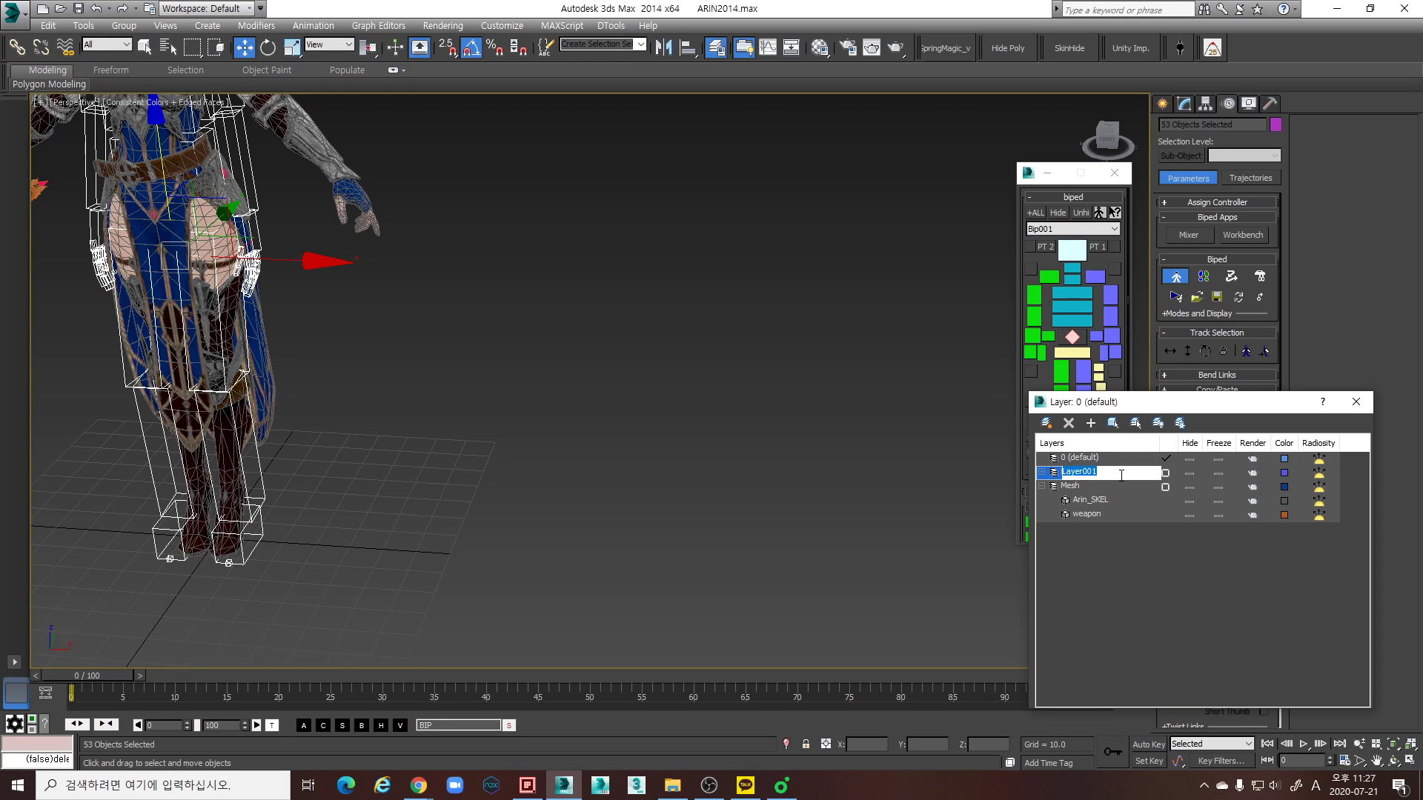
{"action": "key", "text": "shift+b"}
{"action": "left_click", "coordinate": [1084, 562]}
{"action": "left_click", "coordinate": [1086, 475]}
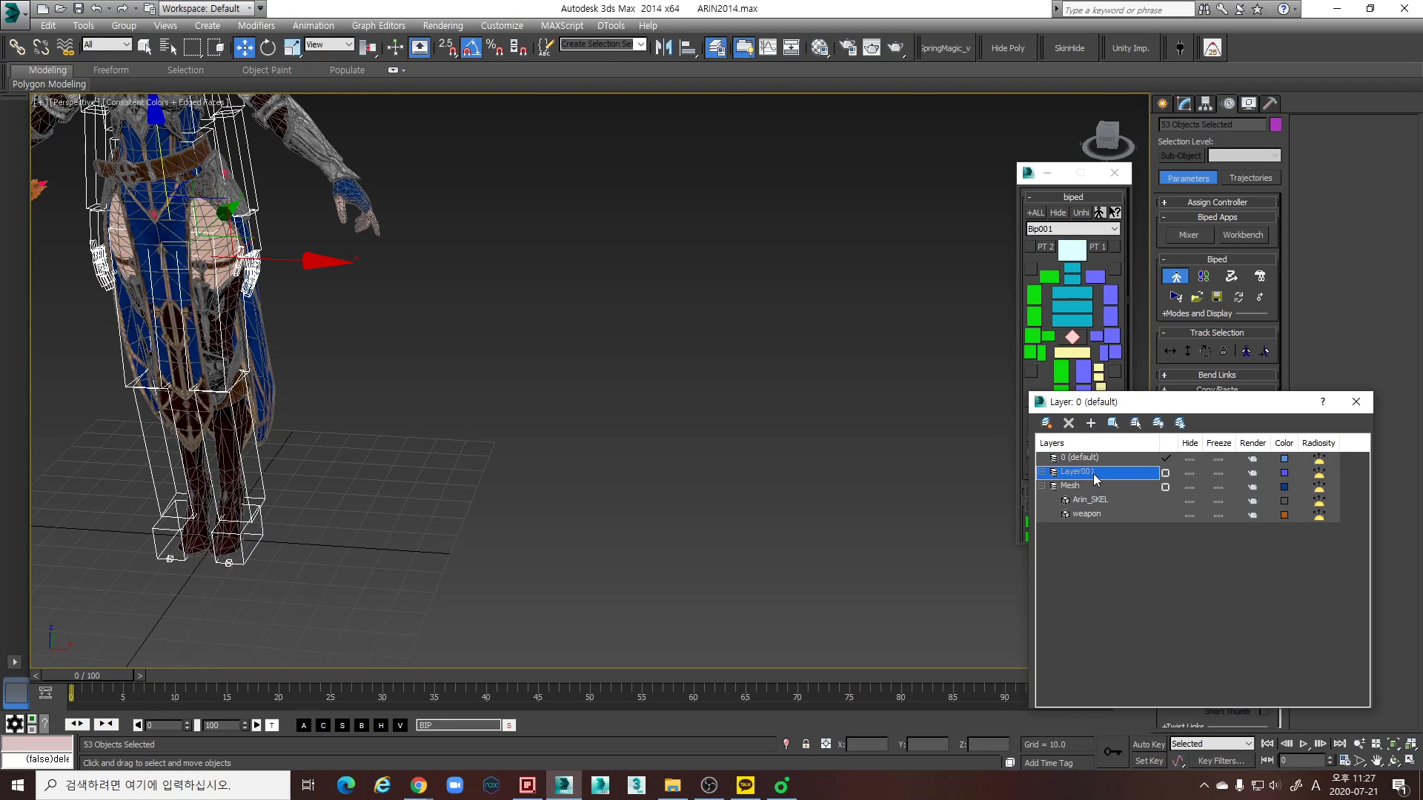
{"action": "left_click", "coordinate": [1096, 474]}
{"action": "left_click", "coordinate": [1092, 461]}
{"action": "scroll", "coordinate": [476, 428], "scroll_direction": "down", "scroll_amount": 5}
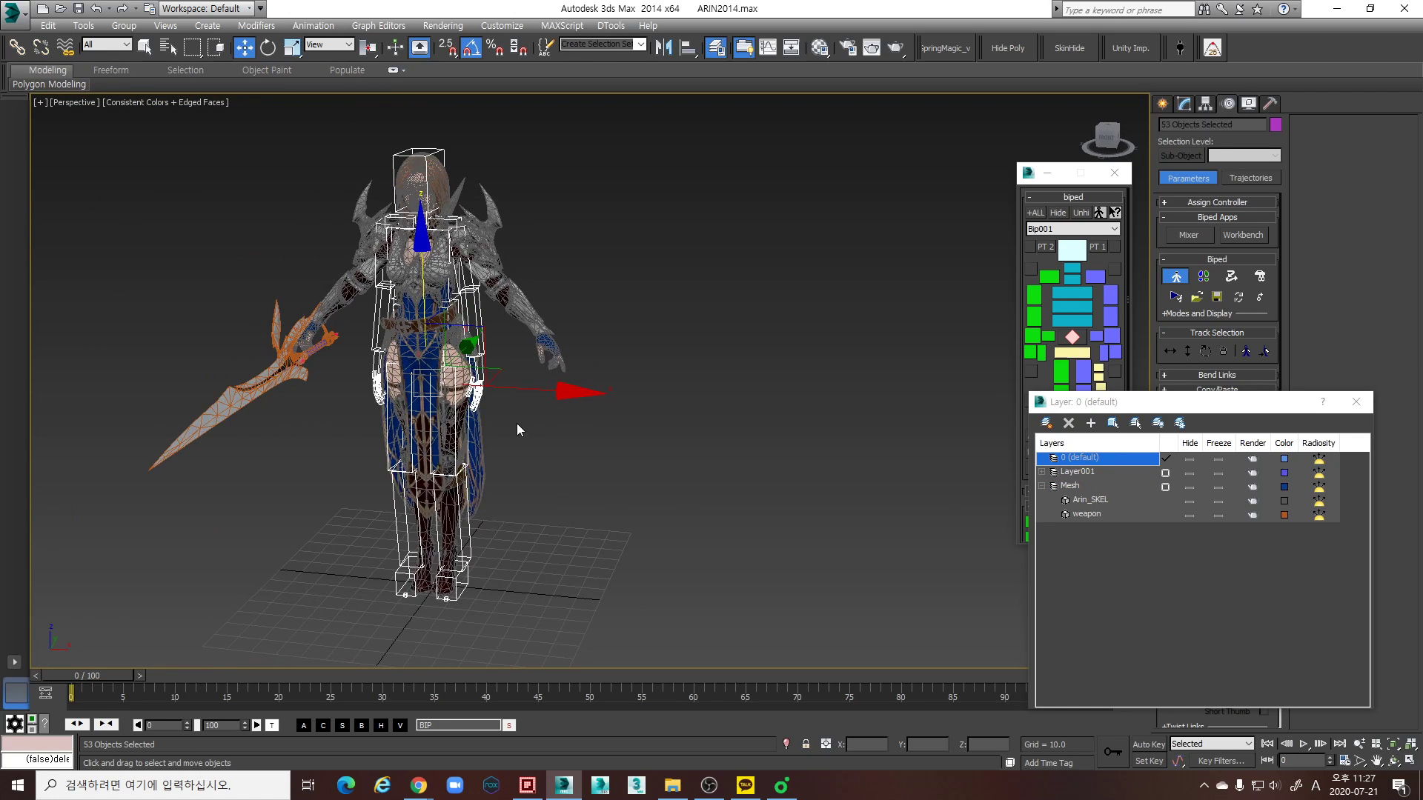
- Deselect all objects and rename the biped objects' layer as Biped
{"action": "left_click", "coordinate": [540, 431]}
{"action": "double_click", "coordinate": [1088, 474]}
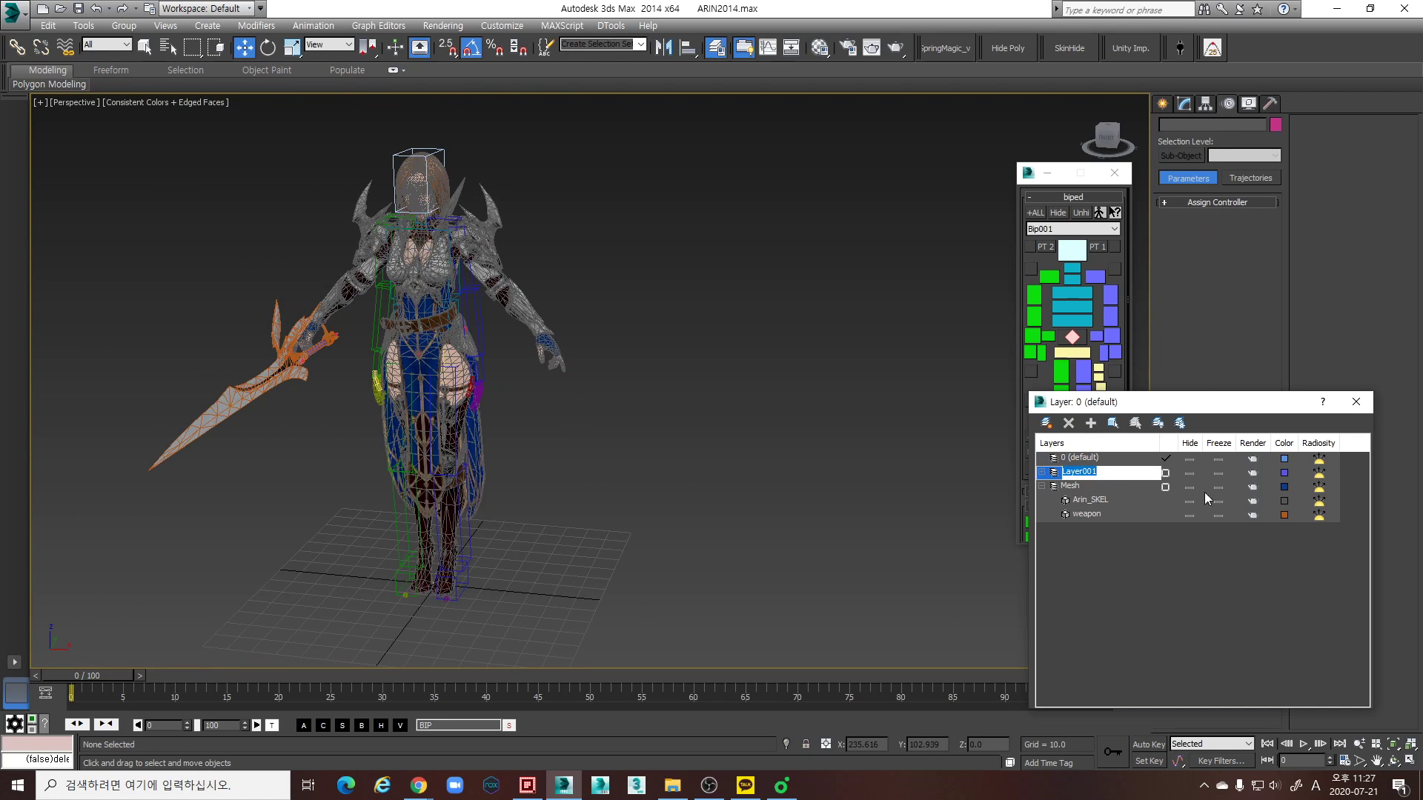
{"action": "type", "text": "Biped"}
{"action": "key", "text": "Return"}
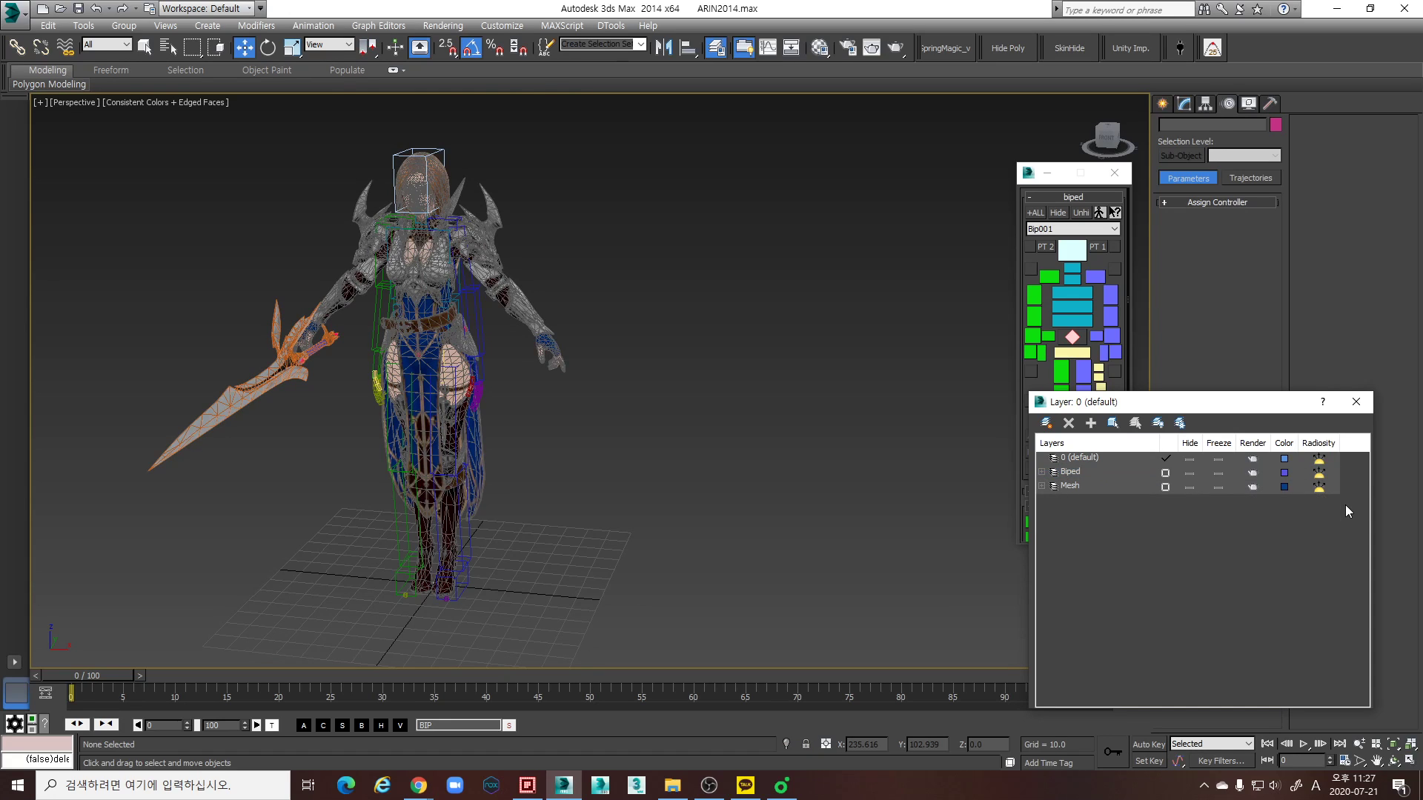
- Review the objects in the Biped layer and close the layer manager
{"action": "left_click", "coordinate": [1041, 473]}
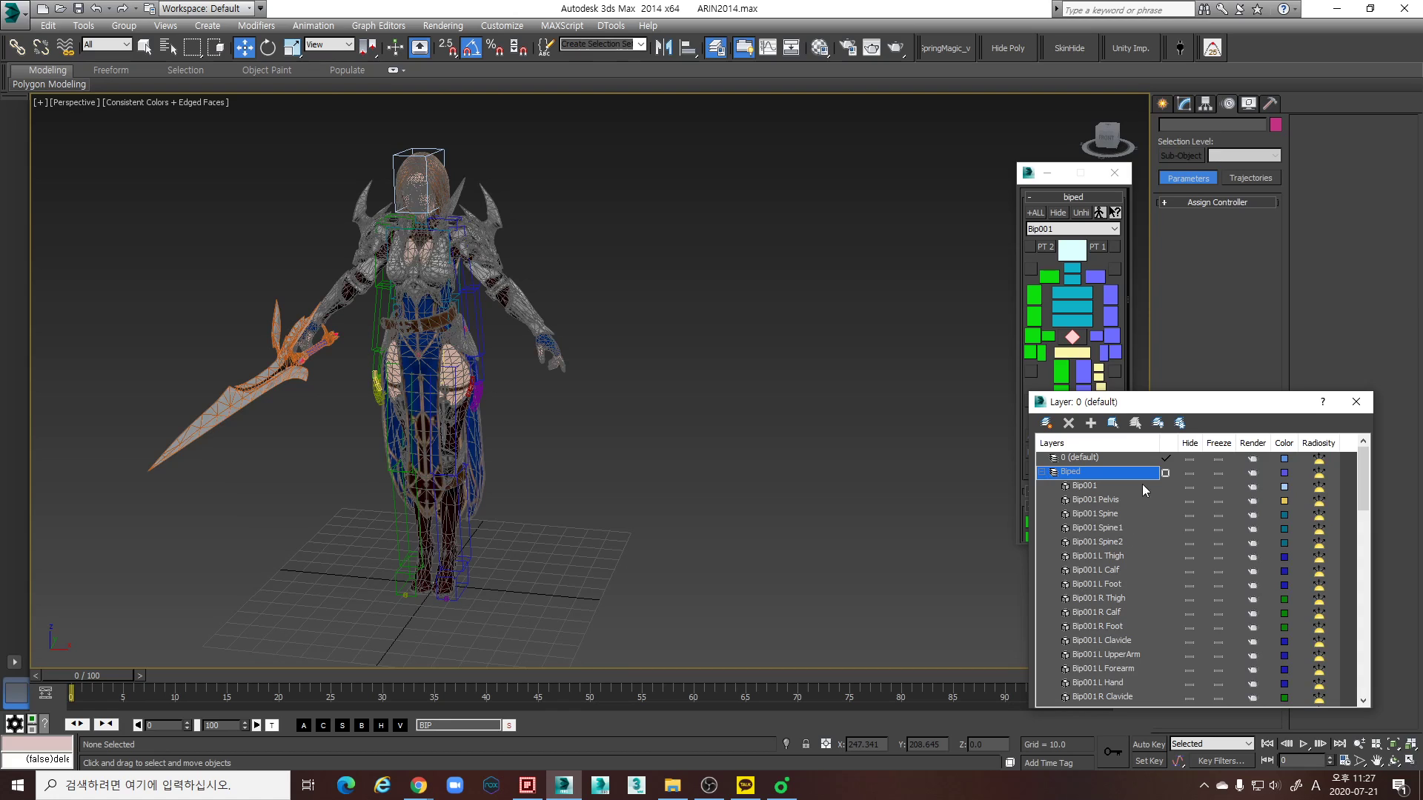
{"action": "left_click_drag", "start_coordinate": [1364, 478], "coordinate": [1327, 483]}
{"action": "left_click", "coordinate": [1042, 473]}
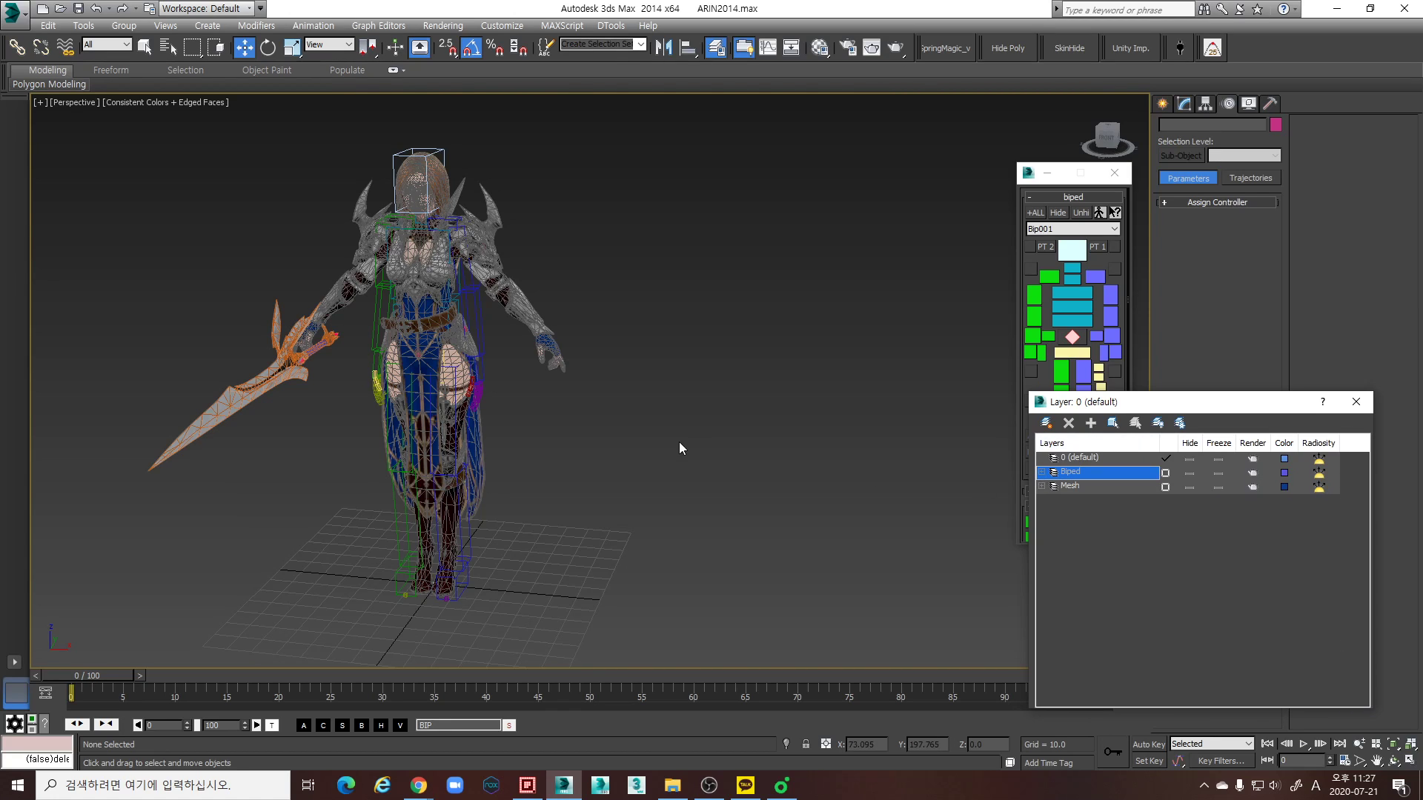
{"action": "scroll", "coordinate": [545, 409], "scroll_direction": "up", "scroll_amount": 8}
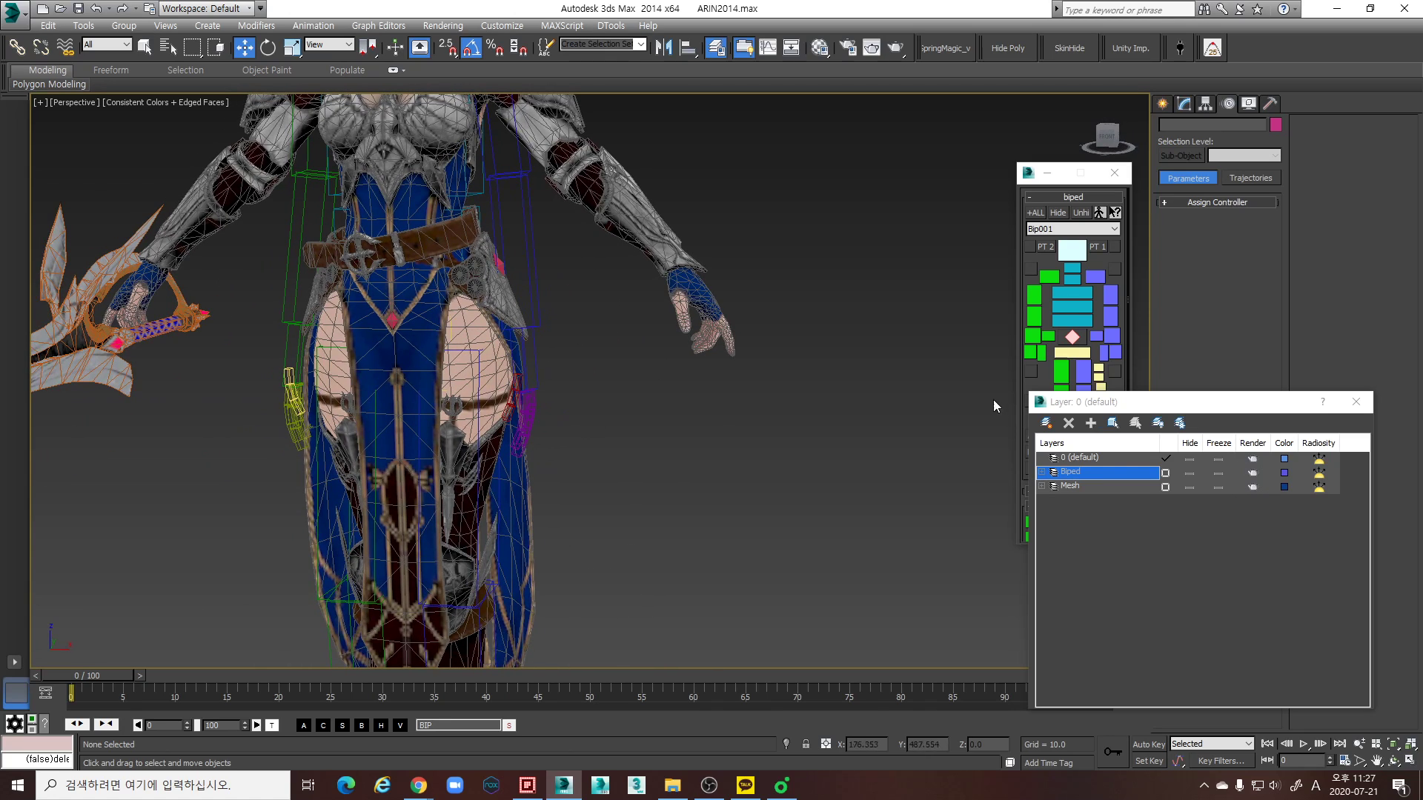
{"action": "left_click", "coordinate": [1356, 401]}
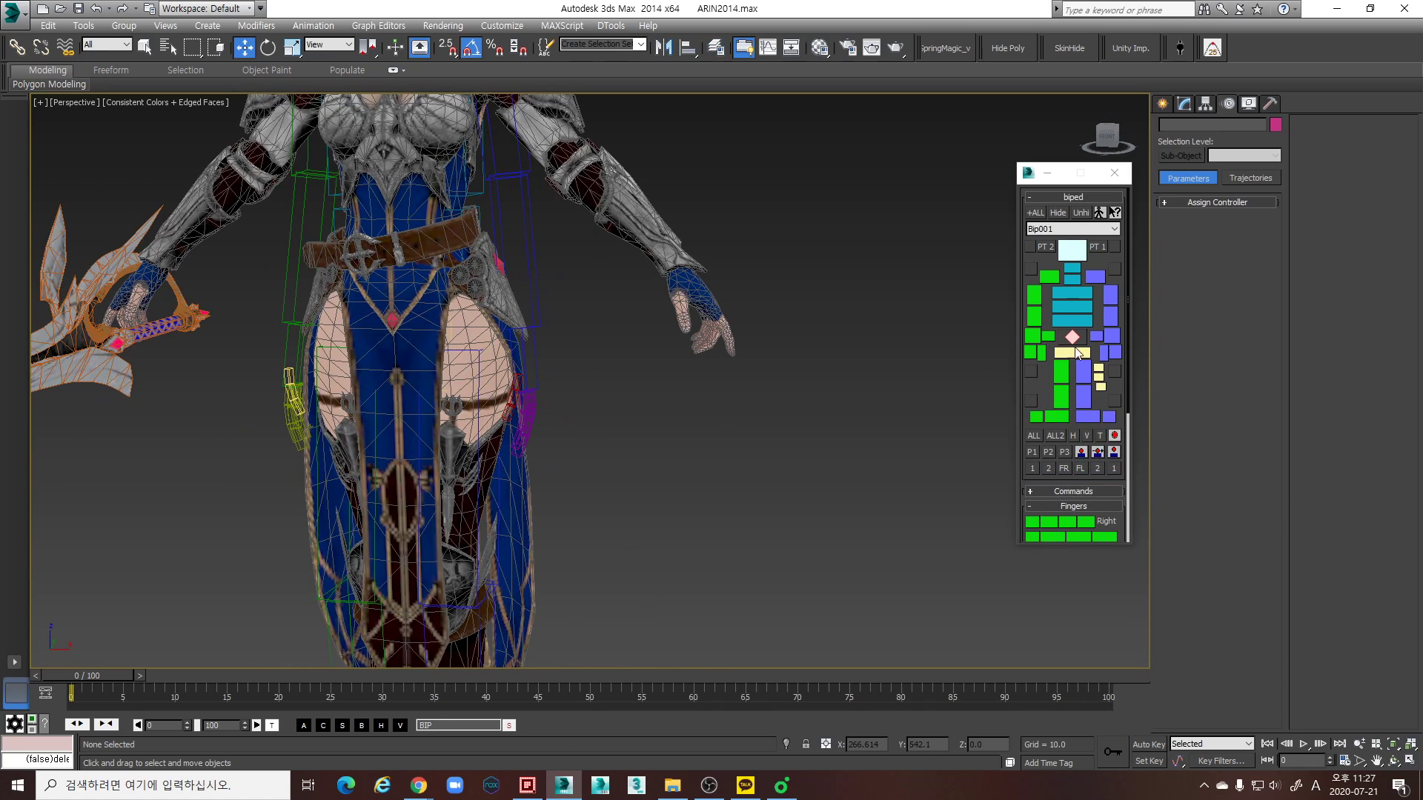
- Raise the biped's center of mass to the character's hip level, working in the front wireframe view
{"action": "left_click", "coordinate": [1080, 338]}
{"action": "middle_click_drag", "start_coordinate": [404, 508], "coordinate": [418, 488]}
{"action": "key", "text": "w"}
{"action": "middle_click_drag", "start_coordinate": [515, 386], "coordinate": [791, 412]}
{"action": "key", "text": "f"}
{"action": "scroll", "coordinate": [548, 430], "scroll_direction": "down", "scroll_amount": 3}
{"action": "key", "text": "F3"}
{"action": "scroll", "coordinate": [550, 454], "scroll_direction": "up", "scroll_amount": 3}
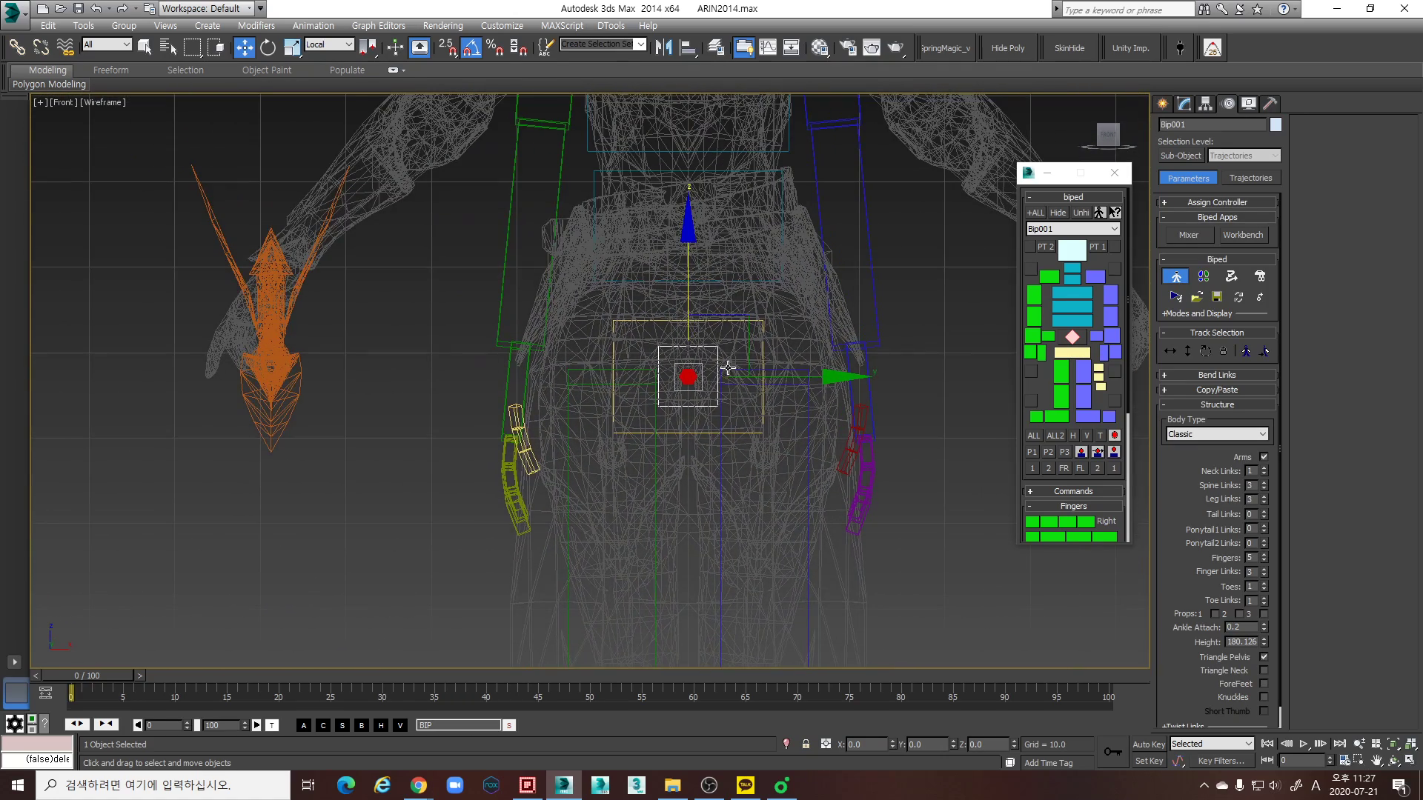
{"action": "left_click_drag", "start_coordinate": [680, 248], "coordinate": [679, 197]}
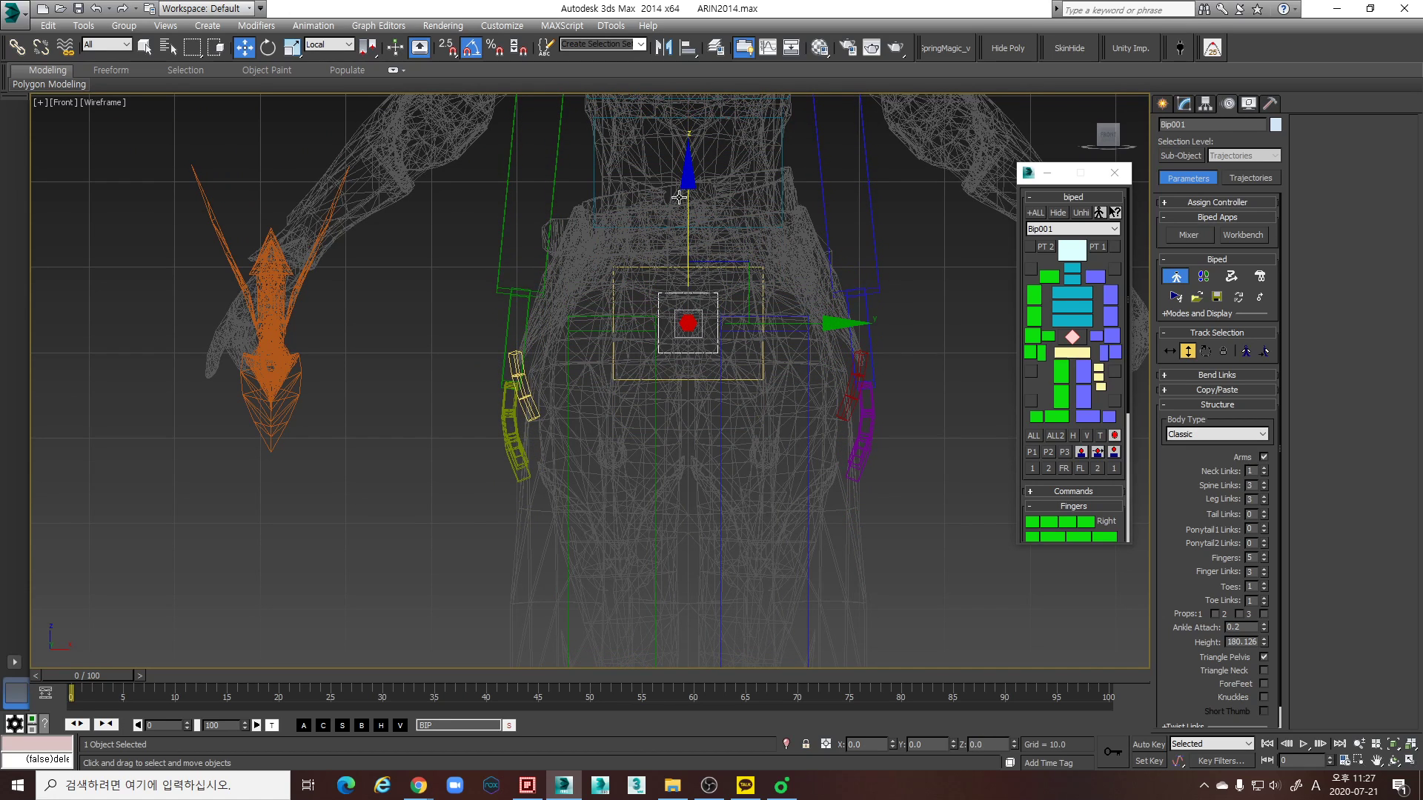
{"action": "scroll", "coordinate": [738, 463], "scroll_direction": "up", "scroll_amount": 2}
{"action": "middle_click_drag", "start_coordinate": [734, 436], "coordinate": [713, 477]}
{"action": "scroll", "coordinate": [704, 455], "scroll_direction": "down", "scroll_amount": 1}
{"action": "mouse_move", "coordinate": [677, 206]}
{"action": "left_mouse_down"}
{"action": "mouse_move", "coordinate": [678, 218]}
{"action": "mouse_move", "coordinate": [683, 198]}
{"action": "left_mouse_up"}
{"action": "scroll", "coordinate": [782, 329], "scroll_direction": "down", "scroll_amount": 2}
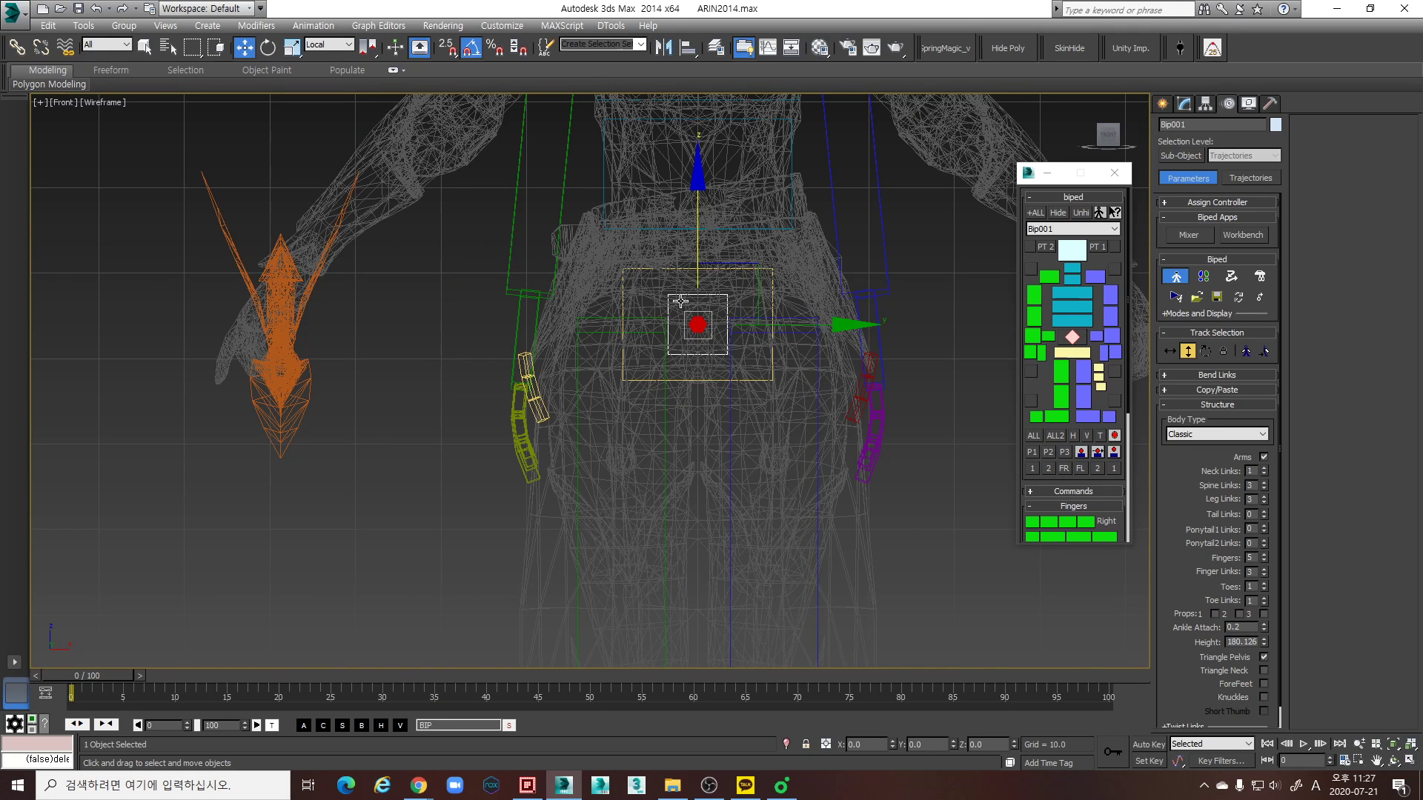
- Examine how the biped's center of mass and pelvis sit against the character's hips in the perspective view, shaded and in wireframe
{"action": "key", "text": "p"}
{"action": "mouse_move", "coordinate": [791, 351]}
{"action": "middle_mouse_down", "text": "alt"}
{"action": "mouse_move", "coordinate": [756, 348]}
{"action": "mouse_move", "coordinate": [746, 361]}
{"action": "mouse_move", "coordinate": [785, 345]}
{"action": "mouse_move", "coordinate": [744, 374]}
{"action": "middle_mouse_up", "text": "alt"}
{"action": "scroll", "coordinate": [778, 430], "scroll_direction": "down", "scroll_amount": 4}
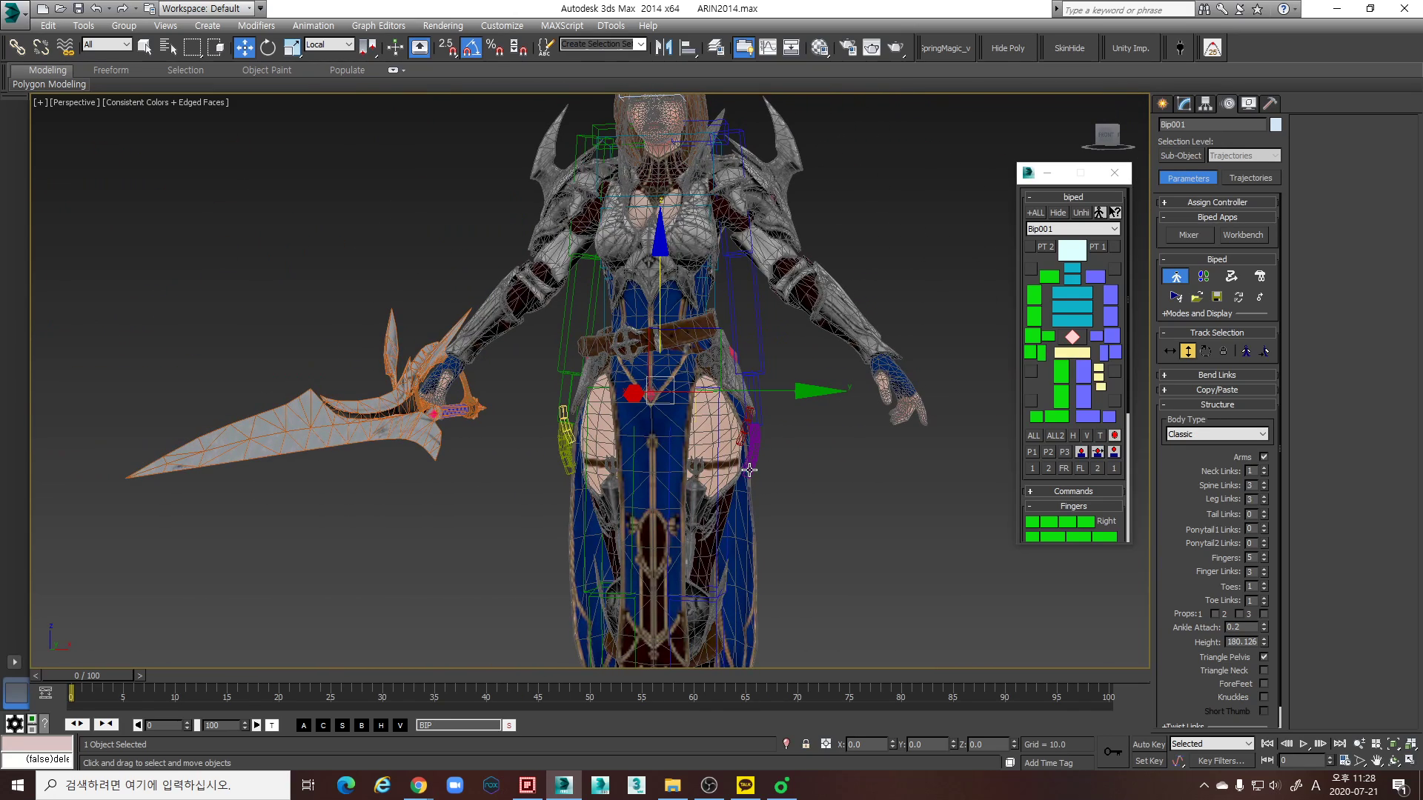
{"action": "scroll", "coordinate": [754, 453], "scroll_direction": "up", "scroll_amount": 3}
{"action": "mouse_move", "coordinate": [755, 454]}
{"action": "middle_mouse_down", "text": "alt"}
{"action": "mouse_move", "coordinate": [697, 471]}
{"action": "mouse_move", "coordinate": [822, 486]}
{"action": "mouse_move", "coordinate": [731, 494]}
{"action": "mouse_move", "coordinate": [737, 437]}
{"action": "mouse_move", "coordinate": [717, 388]}
{"action": "mouse_move", "coordinate": [693, 374]}
{"action": "mouse_move", "coordinate": [701, 397]}
{"action": "mouse_move", "coordinate": [689, 340]}
{"action": "middle_mouse_up", "text": "alt"}
{"action": "key", "text": "F3"}
{"action": "scroll", "coordinate": [731, 414], "scroll_direction": "up", "scroll_amount": 4}
{"action": "scroll", "coordinate": [701, 397], "scroll_direction": "down", "scroll_amount": 6}
{"action": "key", "text": "F3"}
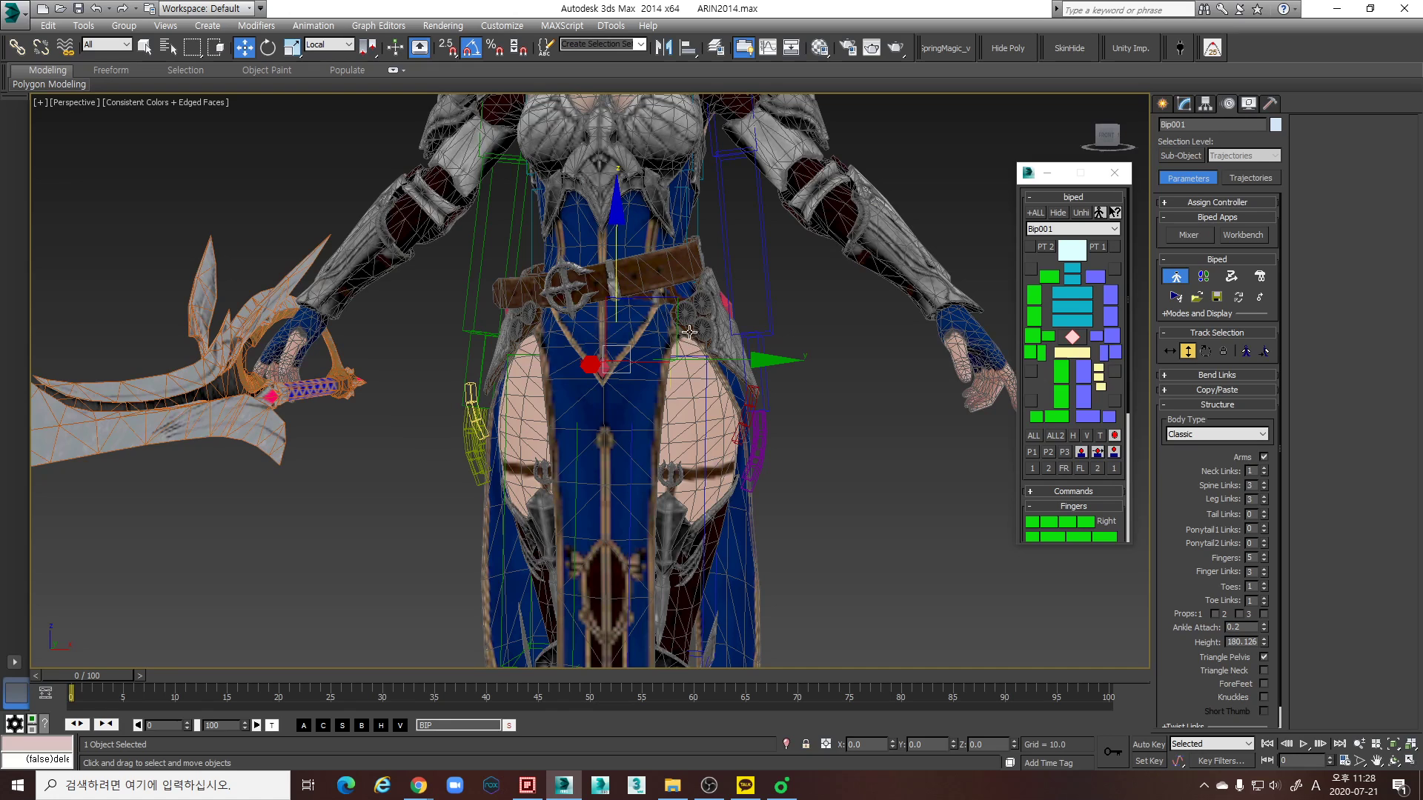
{"action": "middle_click_drag", "start_coordinate": [722, 339], "coordinate": [724, 341]}
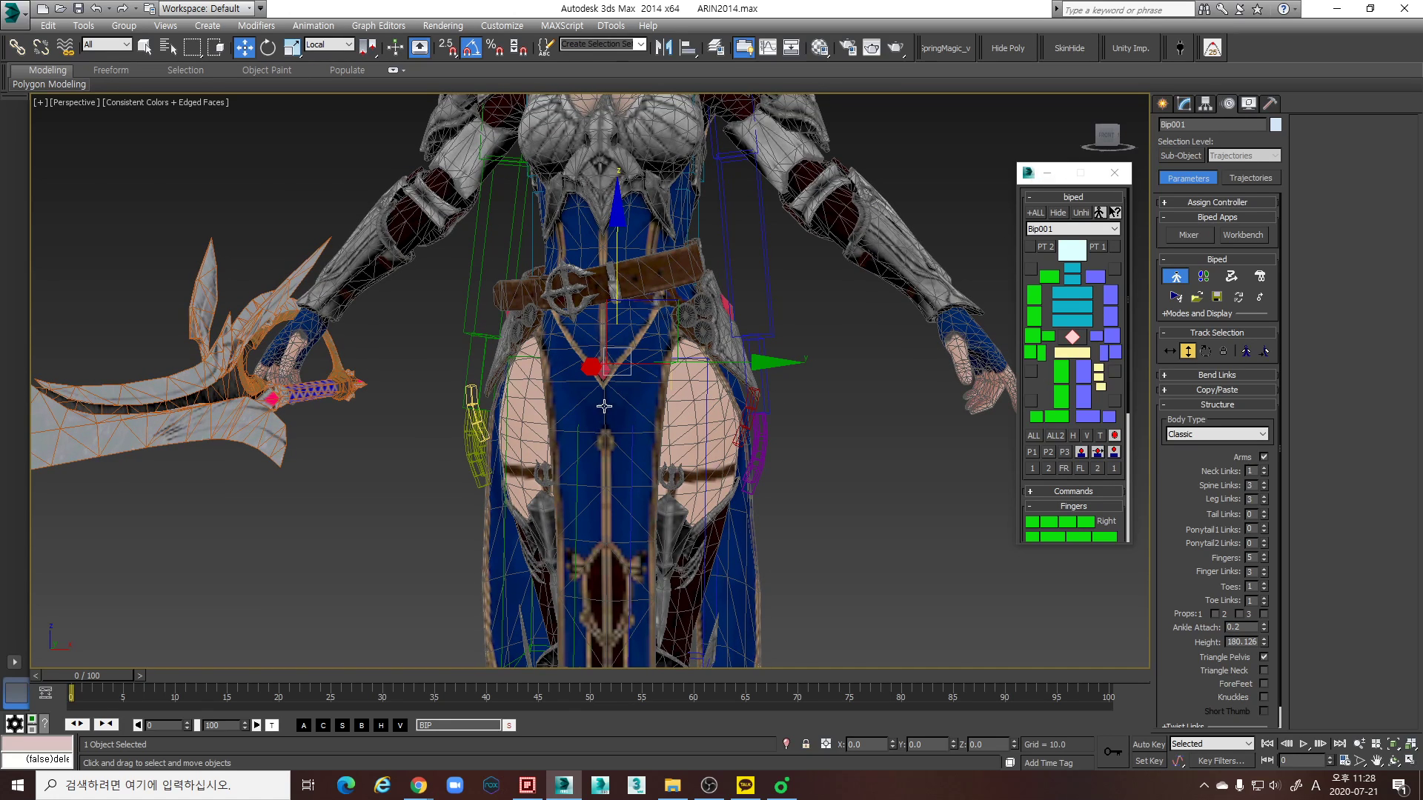
{"action": "scroll", "coordinate": [640, 385], "scroll_direction": "down", "scroll_amount": 4}
- Assign the plain 03 - Default material to the Arin_SKEL mesh, deselect it and close the Material Editor
{"action": "key", "text": "m"}
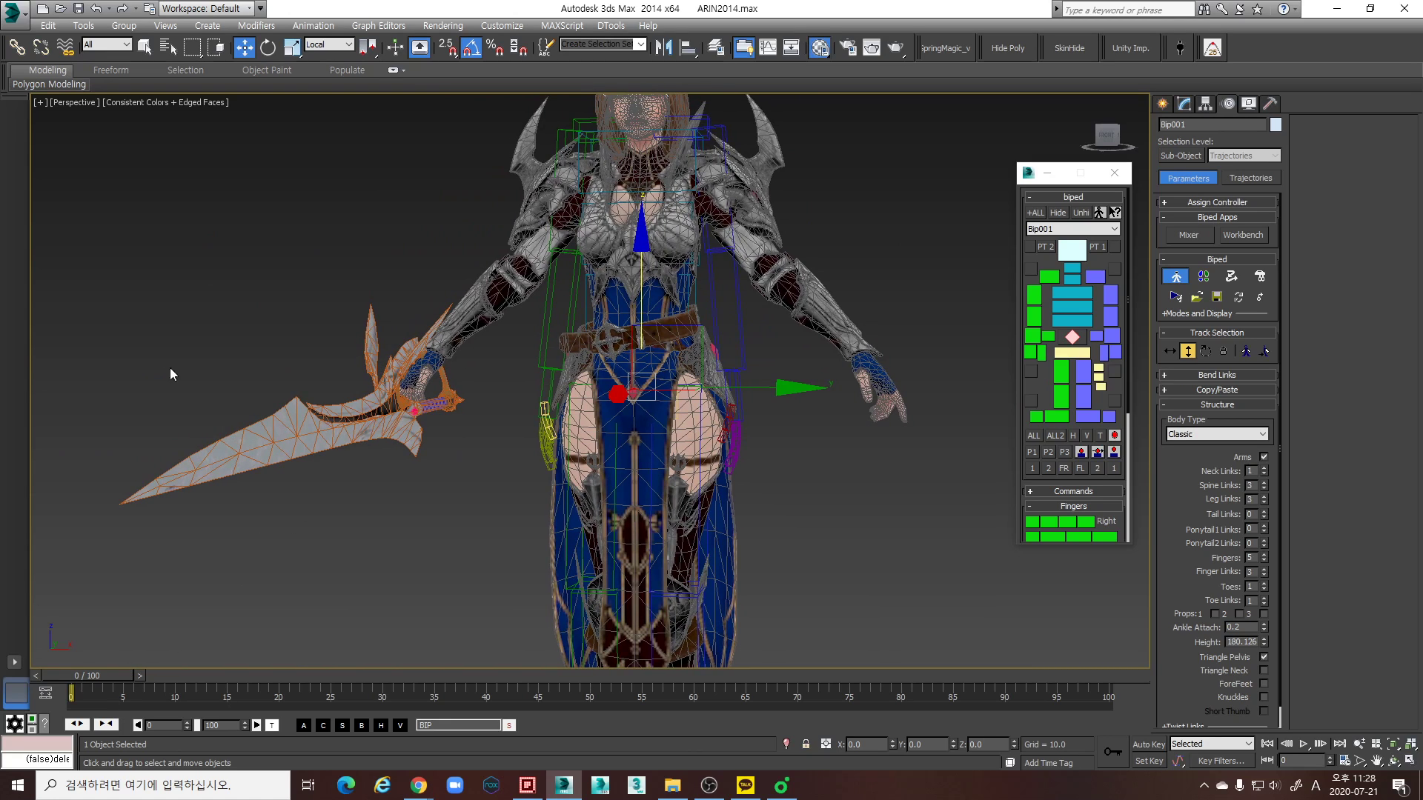
{"action": "left_click_drag", "start_coordinate": [290, 84], "coordinate": [135, 31]}
{"action": "left_click", "coordinate": [167, 70]}
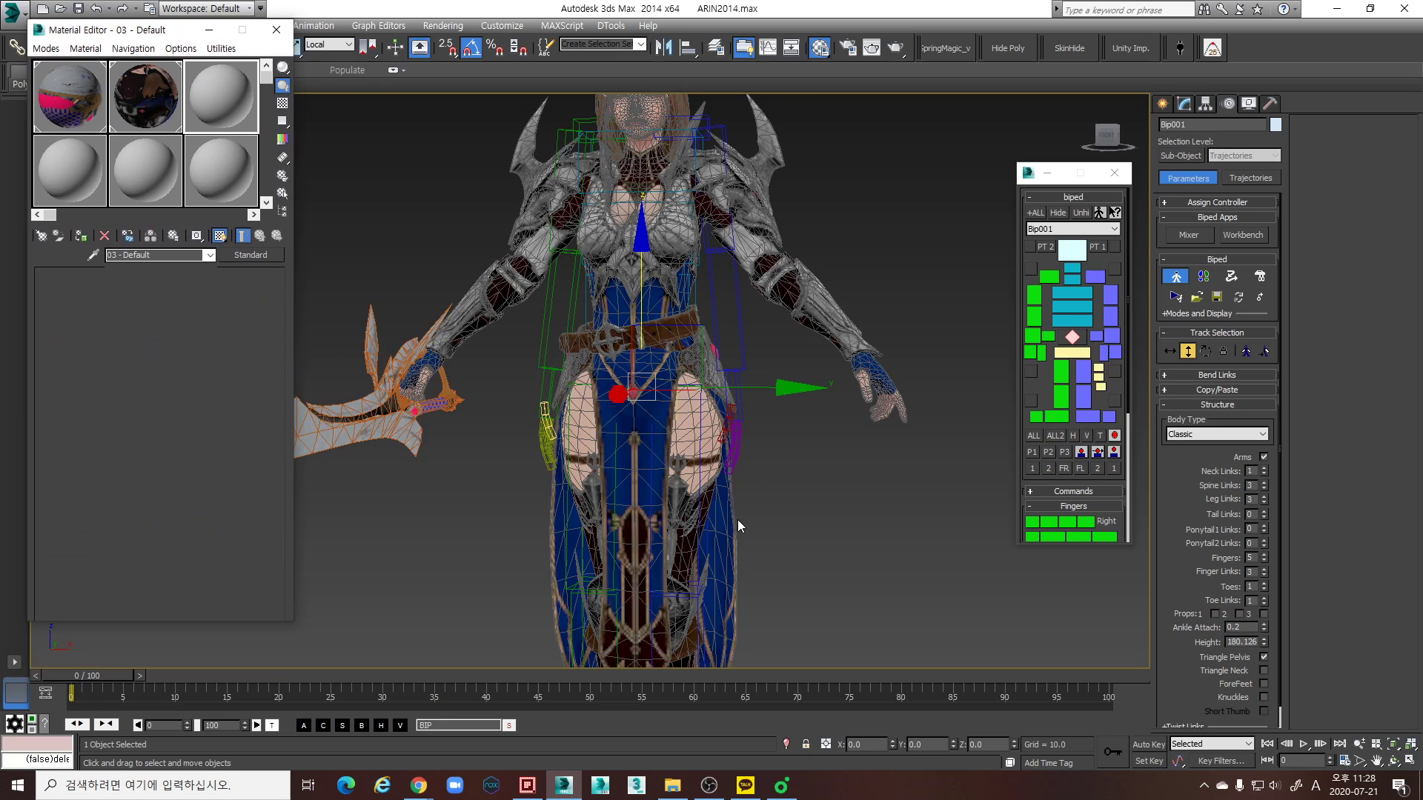
{"action": "middle_click_drag", "start_coordinate": [592, 421], "coordinate": [609, 428]}
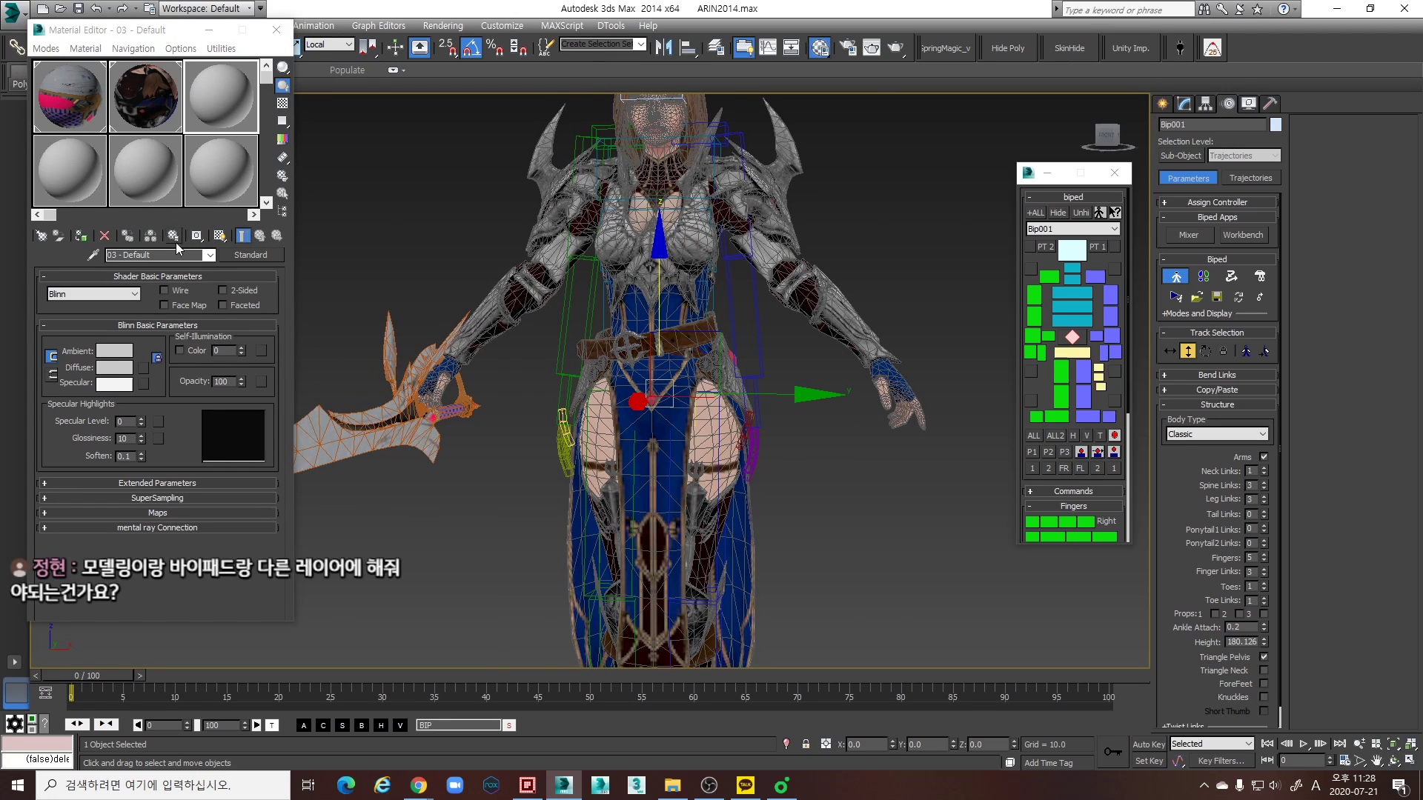
{"action": "left_click", "coordinate": [713, 432]}
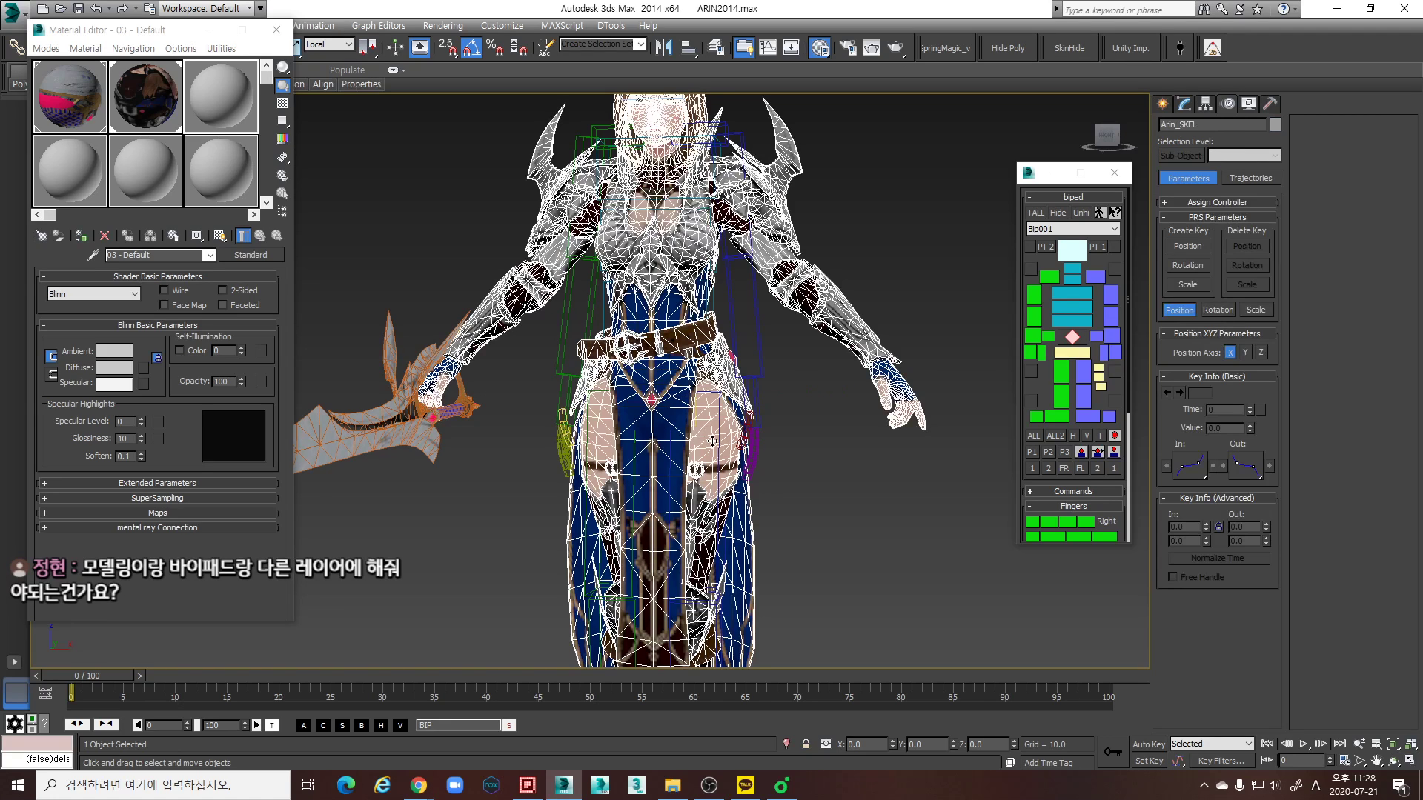
{"action": "left_click", "coordinate": [81, 236]}
{"action": "middle_click_drag", "start_coordinate": [502, 423], "coordinate": [510, 424]}
{"action": "scroll", "coordinate": [511, 424], "scroll_direction": "down", "scroll_amount": 3}
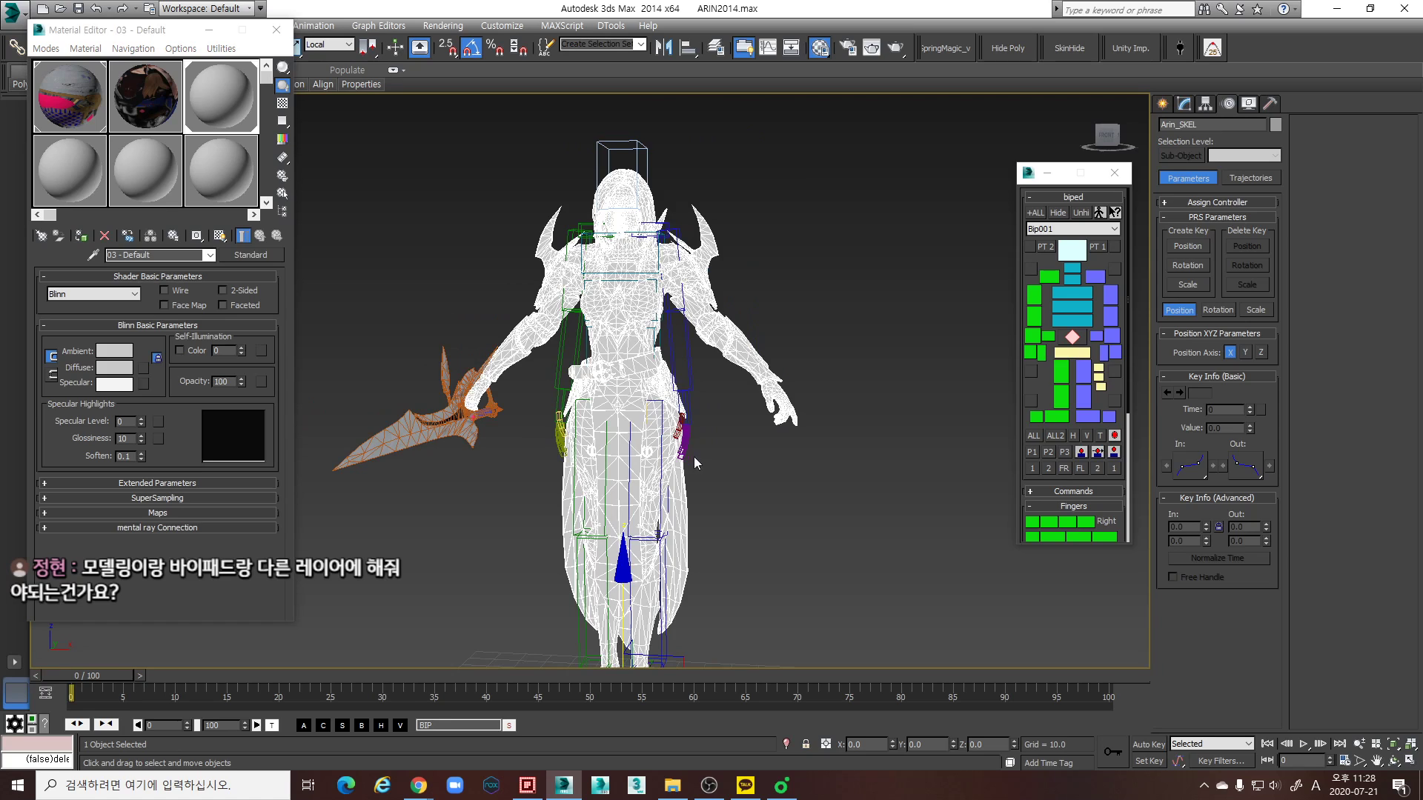
{"action": "left_click", "coordinate": [722, 486]}
{"action": "scroll", "coordinate": [722, 486], "scroll_direction": "up", "scroll_amount": 5}
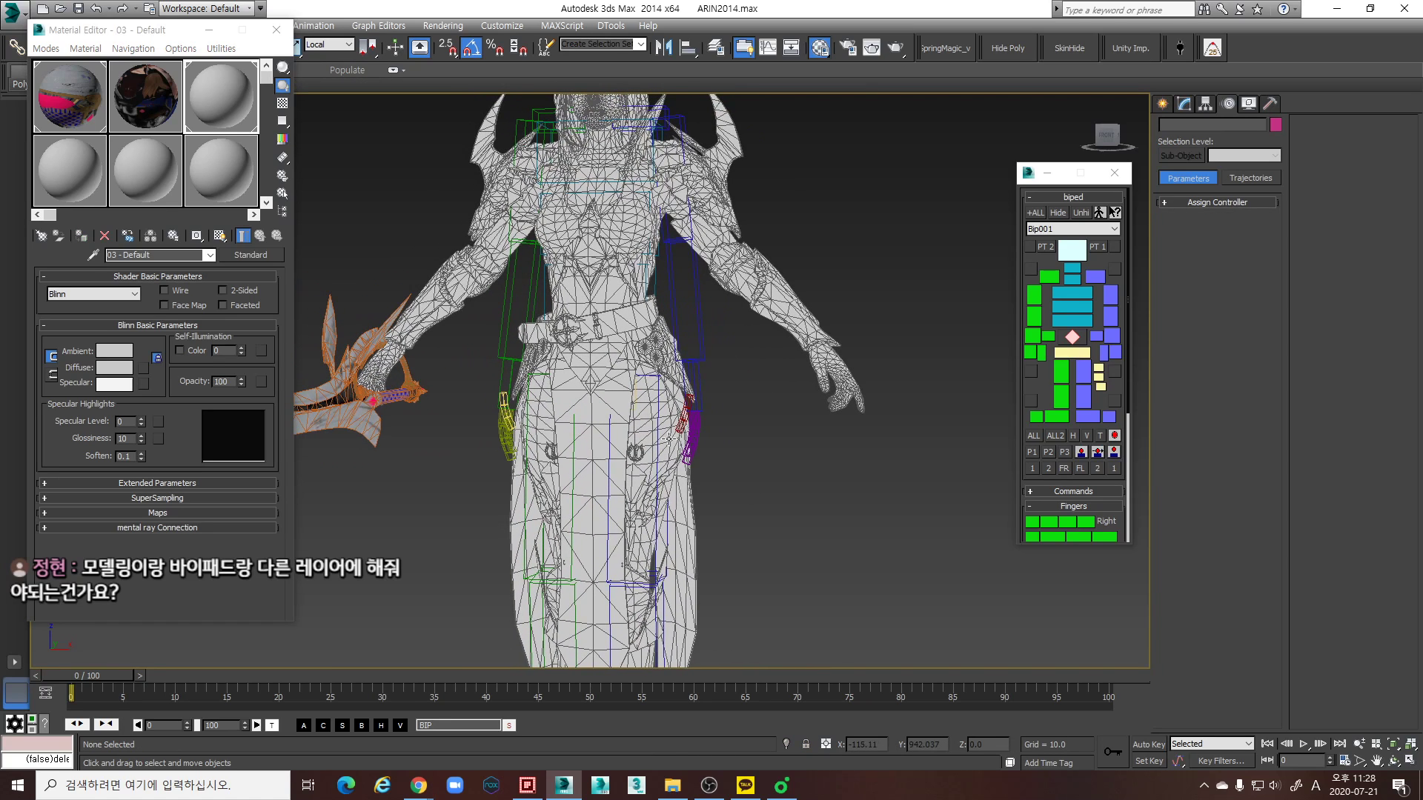
{"action": "left_click", "coordinate": [274, 31]}
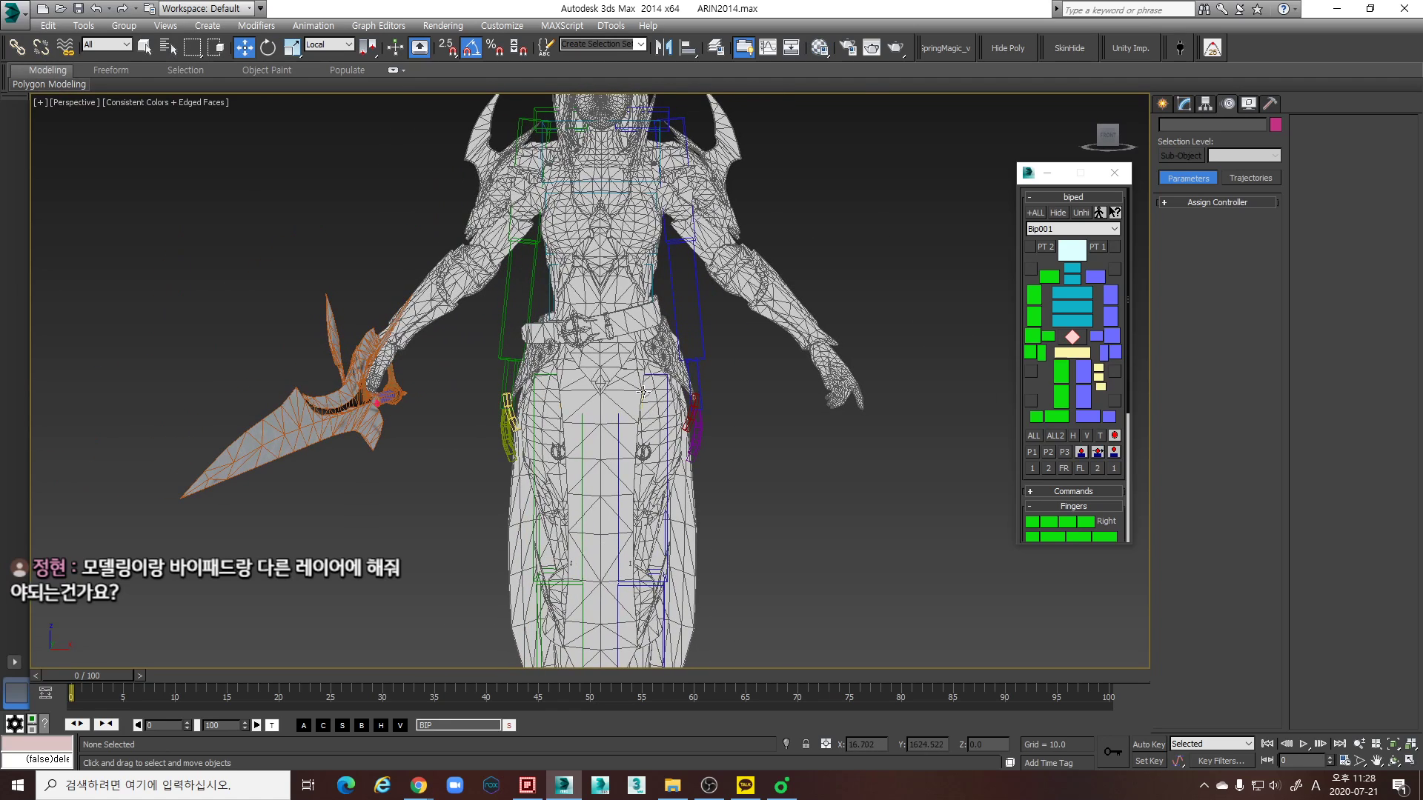
- Select the front skirt cloth pieces of the Arin_SKEL mesh at Element level and hide them
{"action": "left_click", "coordinate": [651, 426]}
{"action": "scroll", "coordinate": [823, 463], "scroll_direction": "up", "scroll_amount": 3}
{"action": "left_click", "coordinate": [1184, 104]}
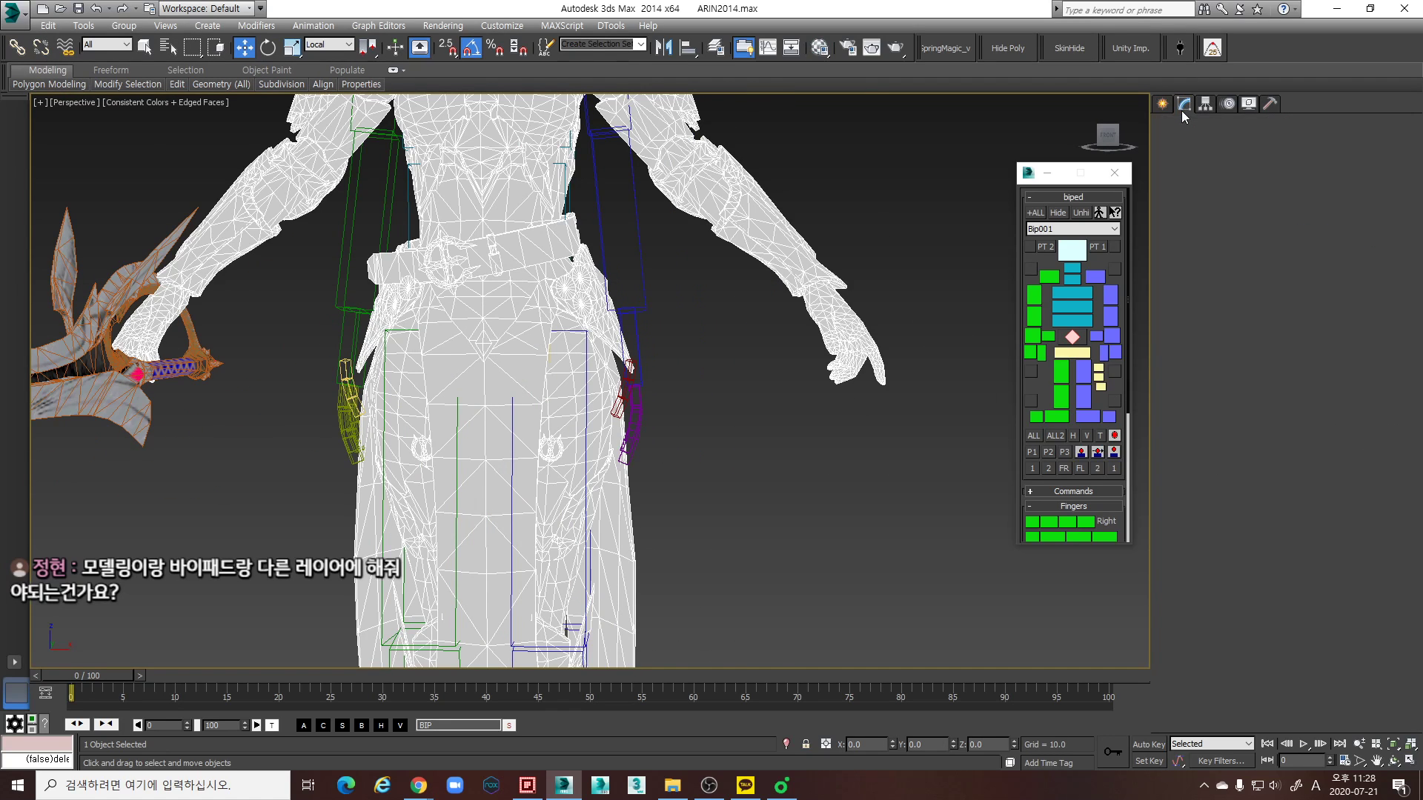
{"action": "left_click", "coordinate": [1251, 385]}
{"action": "left_click", "coordinate": [474, 185]}
{"action": "left_click", "coordinate": [507, 406]}
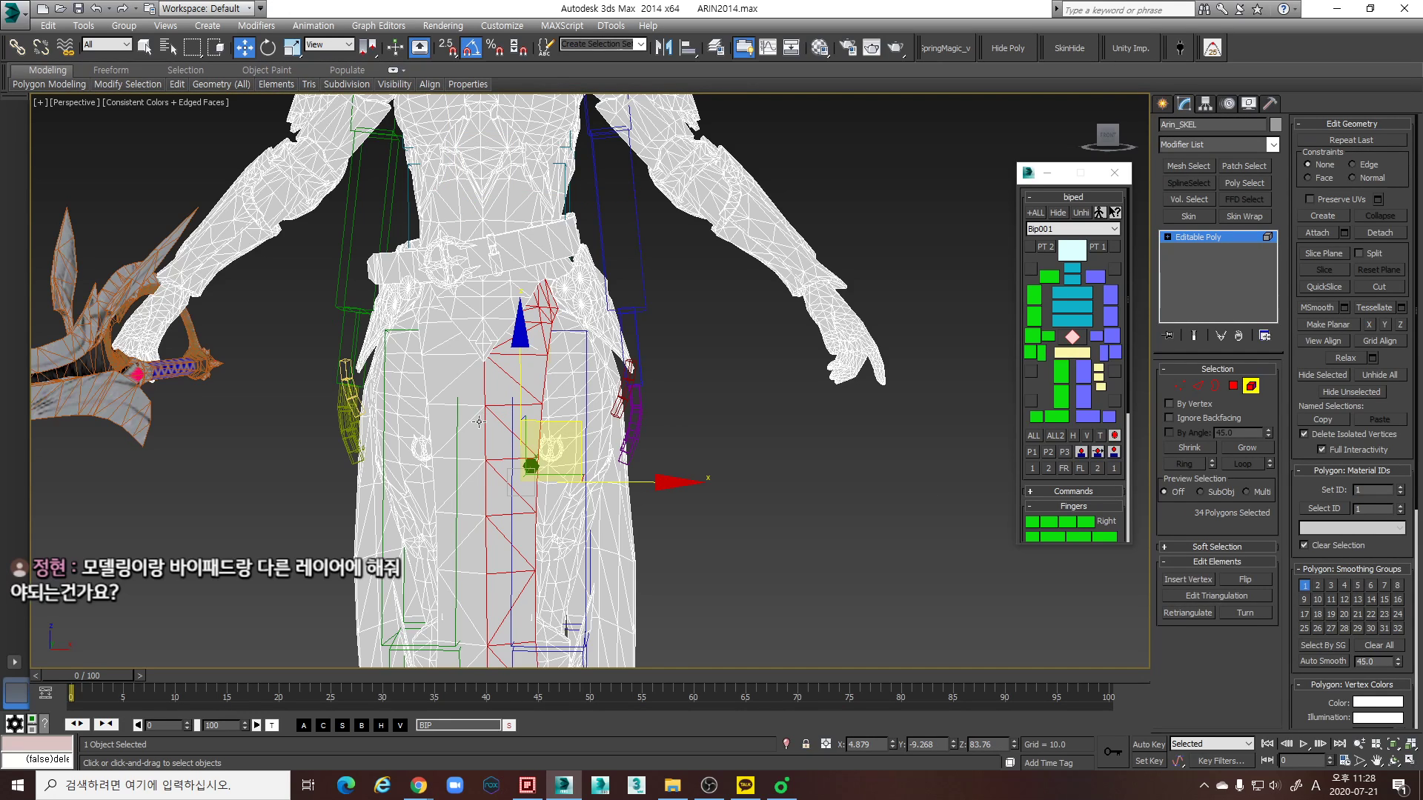
{"action": "left_click", "coordinate": [478, 420], "text": "ctrl"}
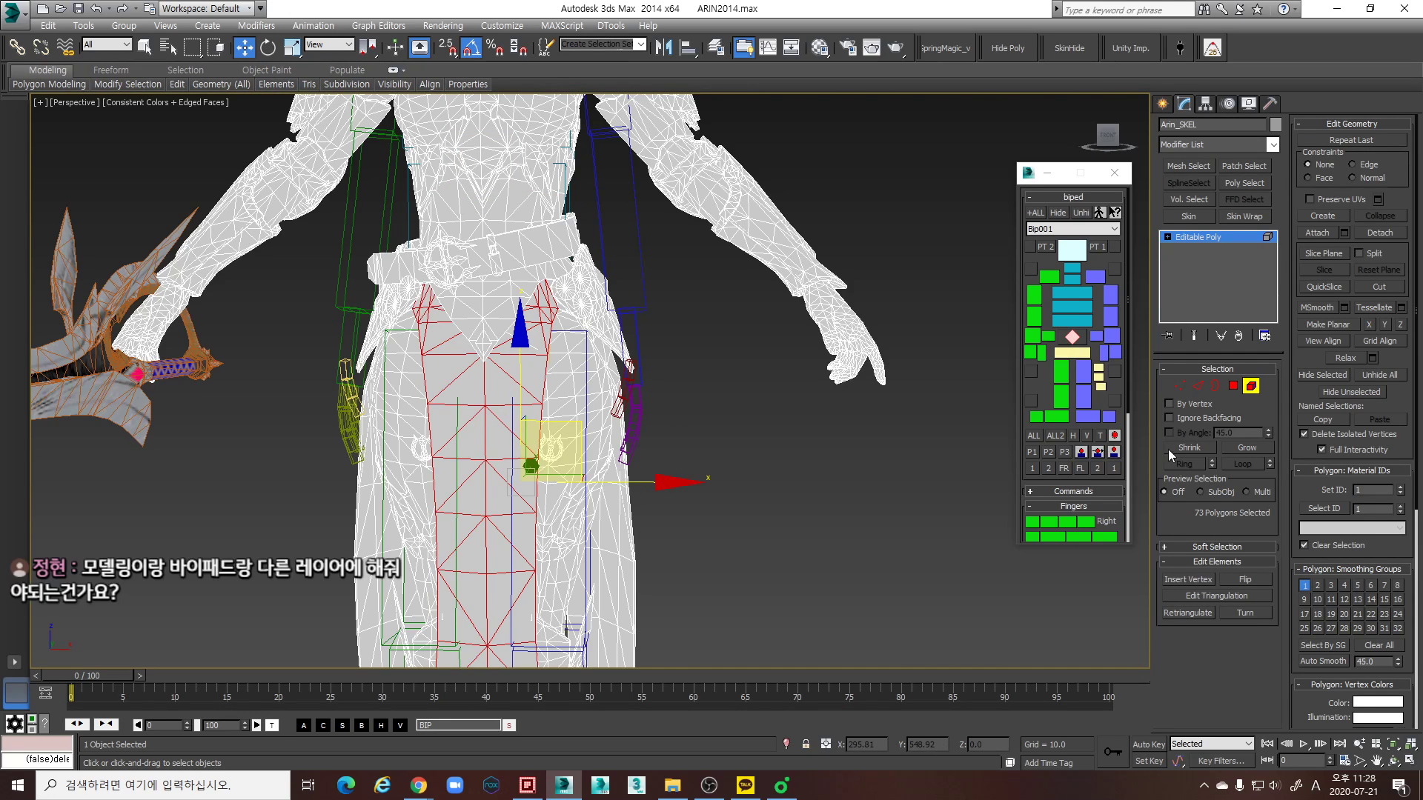
{"action": "left_click", "coordinate": [1322, 374]}
{"action": "key", "text": "ctrl+z"}
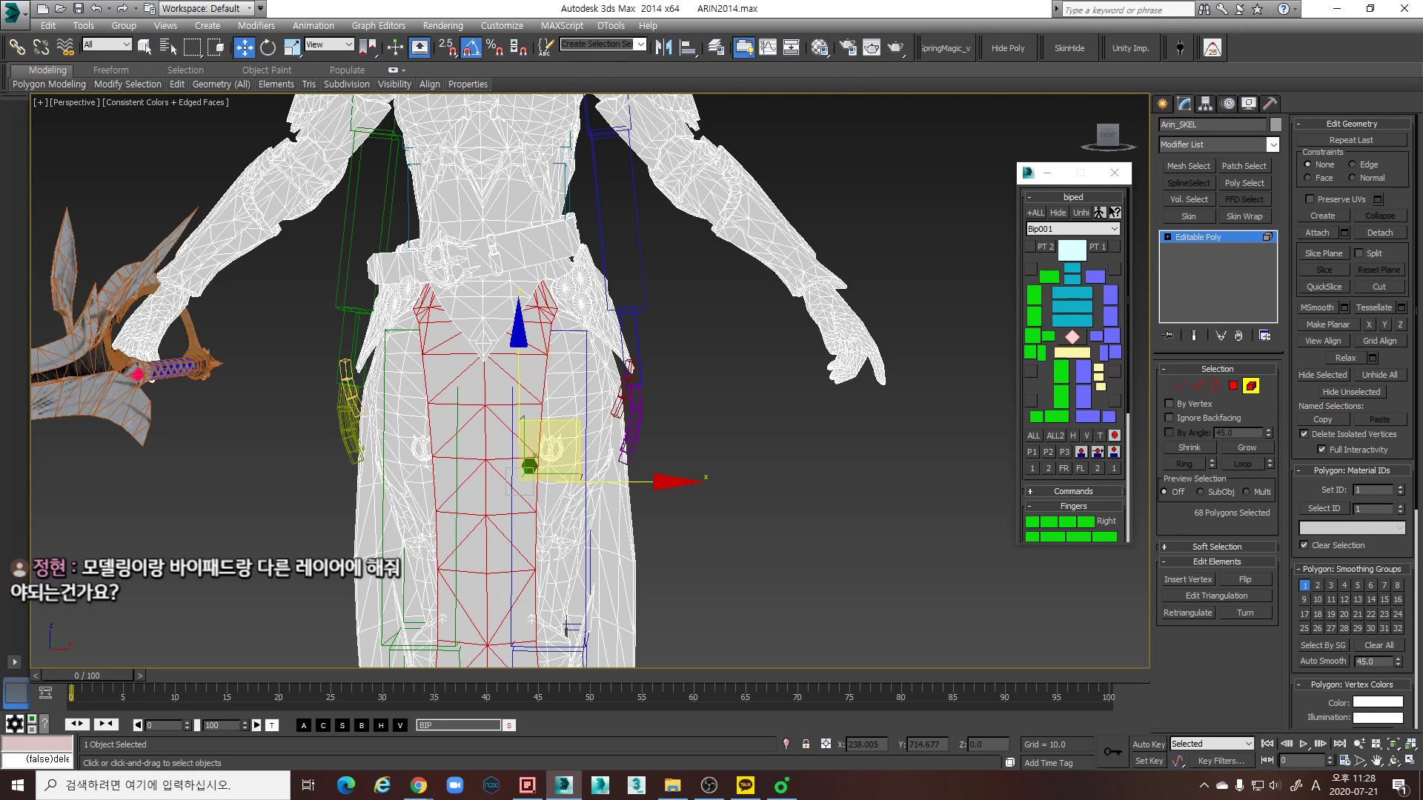
{"action": "left_click", "coordinate": [1299, 378]}
- Select and hide the rear skirt cloth of the Arin_SKEL mesh so the legs are exposed, and leave Element level
{"action": "middle_click_drag", "start_coordinate": [618, 424], "coordinate": [530, 337]}
{"action": "key", "text": "ctrl+z"}
{"action": "scroll", "coordinate": [539, 260], "scroll_direction": "up", "scroll_amount": 3}
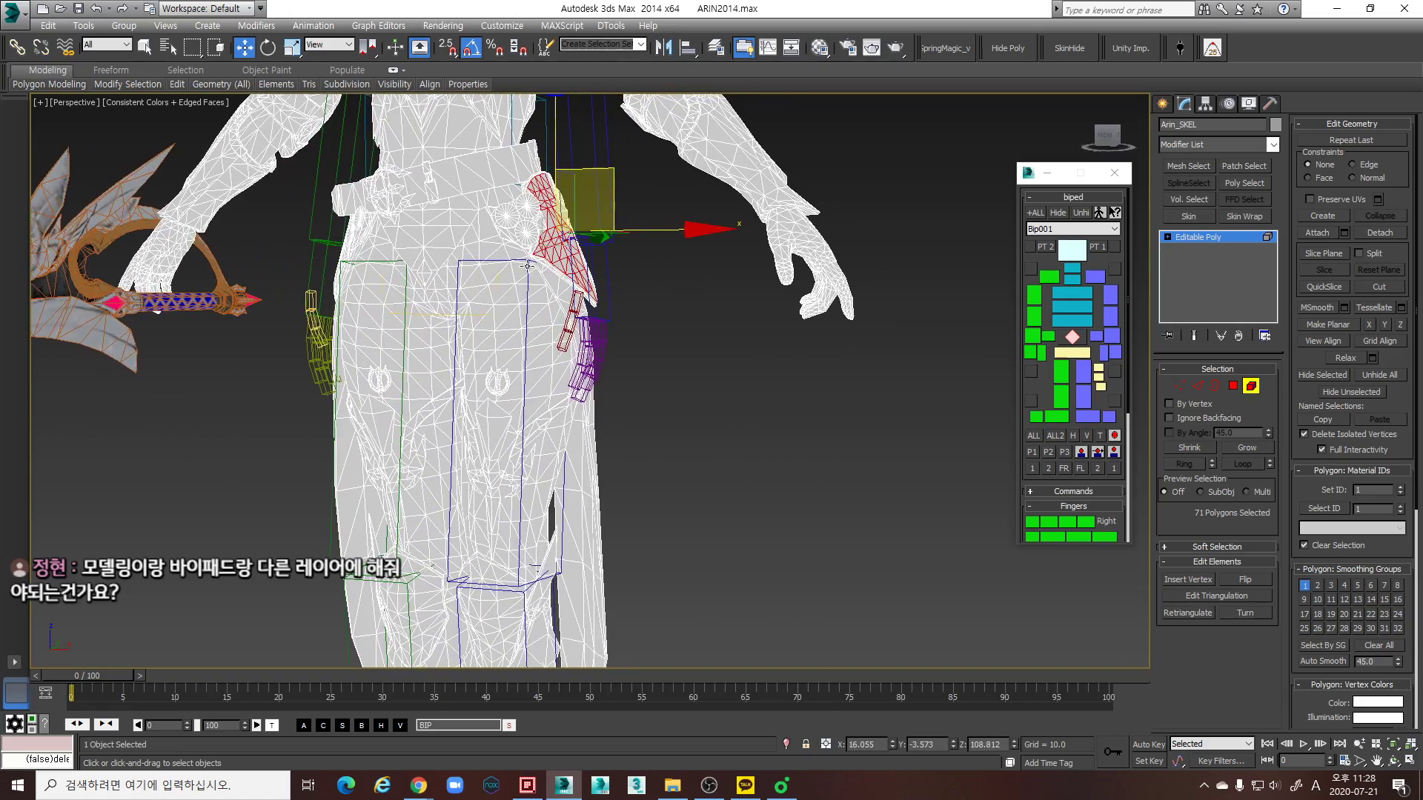
{"action": "scroll", "coordinate": [537, 258], "scroll_direction": "down", "scroll_amount": 5}
{"action": "middle_click_drag", "start_coordinate": [785, 437], "coordinate": [685, 449], "text": "alt"}
{"action": "left_click", "coordinate": [722, 571]}
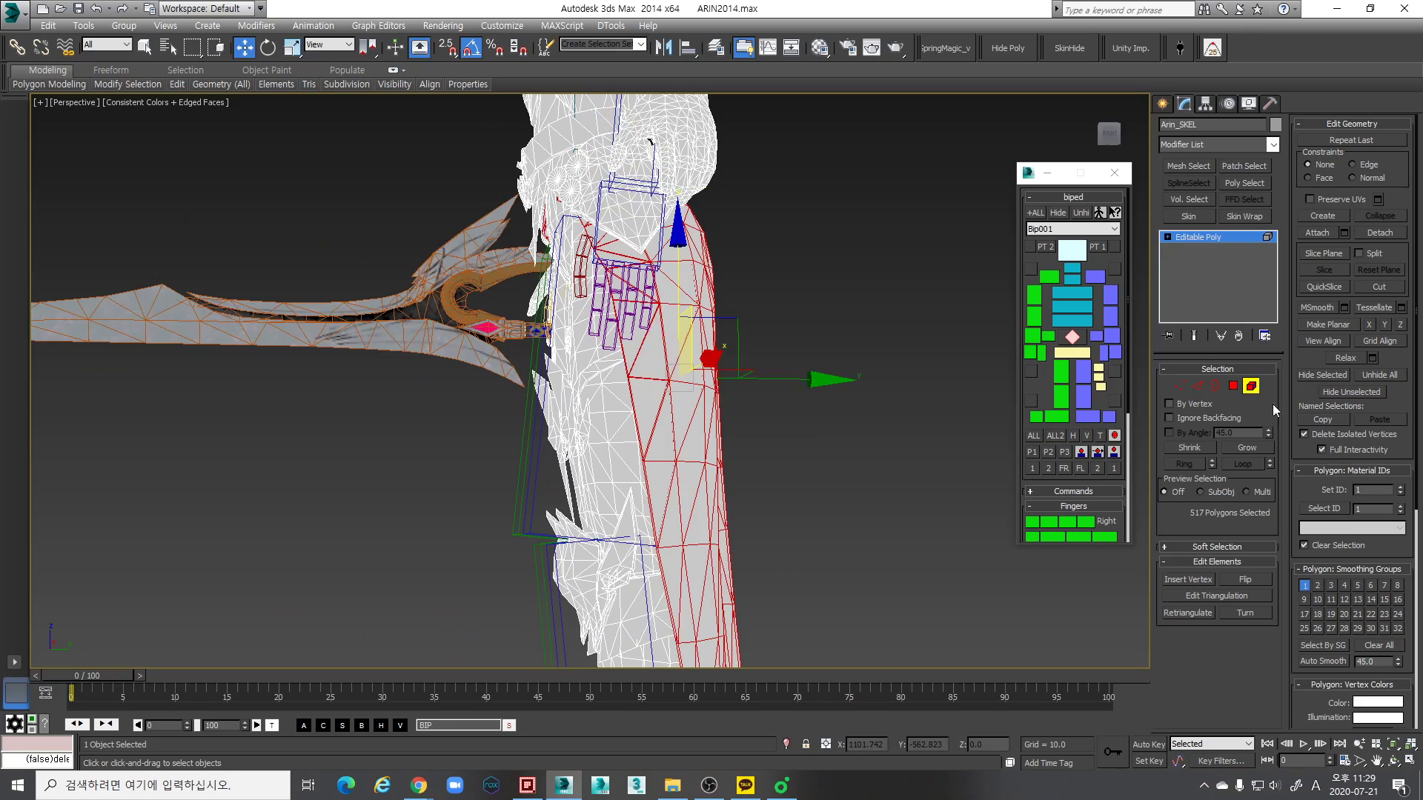
{"action": "left_click", "coordinate": [1320, 376]}
{"action": "middle_click_drag", "start_coordinate": [852, 355], "coordinate": [850, 325], "text": "alt"}
{"action": "scroll", "coordinate": [717, 342], "scroll_direction": "up", "scroll_amount": 5}
{"action": "scroll", "coordinate": [851, 326], "scroll_direction": "down", "scroll_amount": 10}
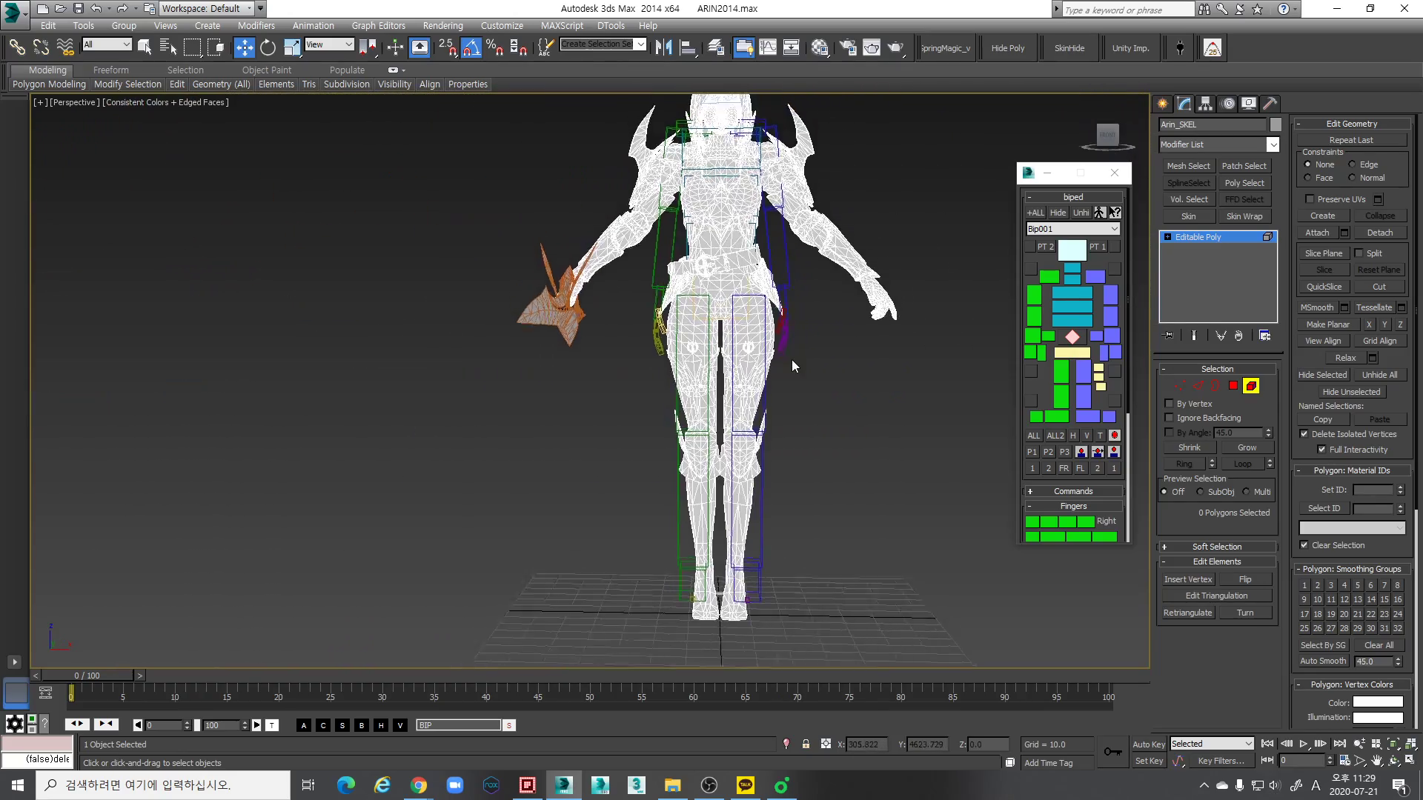
{"action": "scroll", "coordinate": [789, 358], "scroll_direction": "up", "scroll_amount": 8}
{"action": "scroll", "coordinate": [766, 345], "scroll_direction": "up", "scroll_amount": 1}
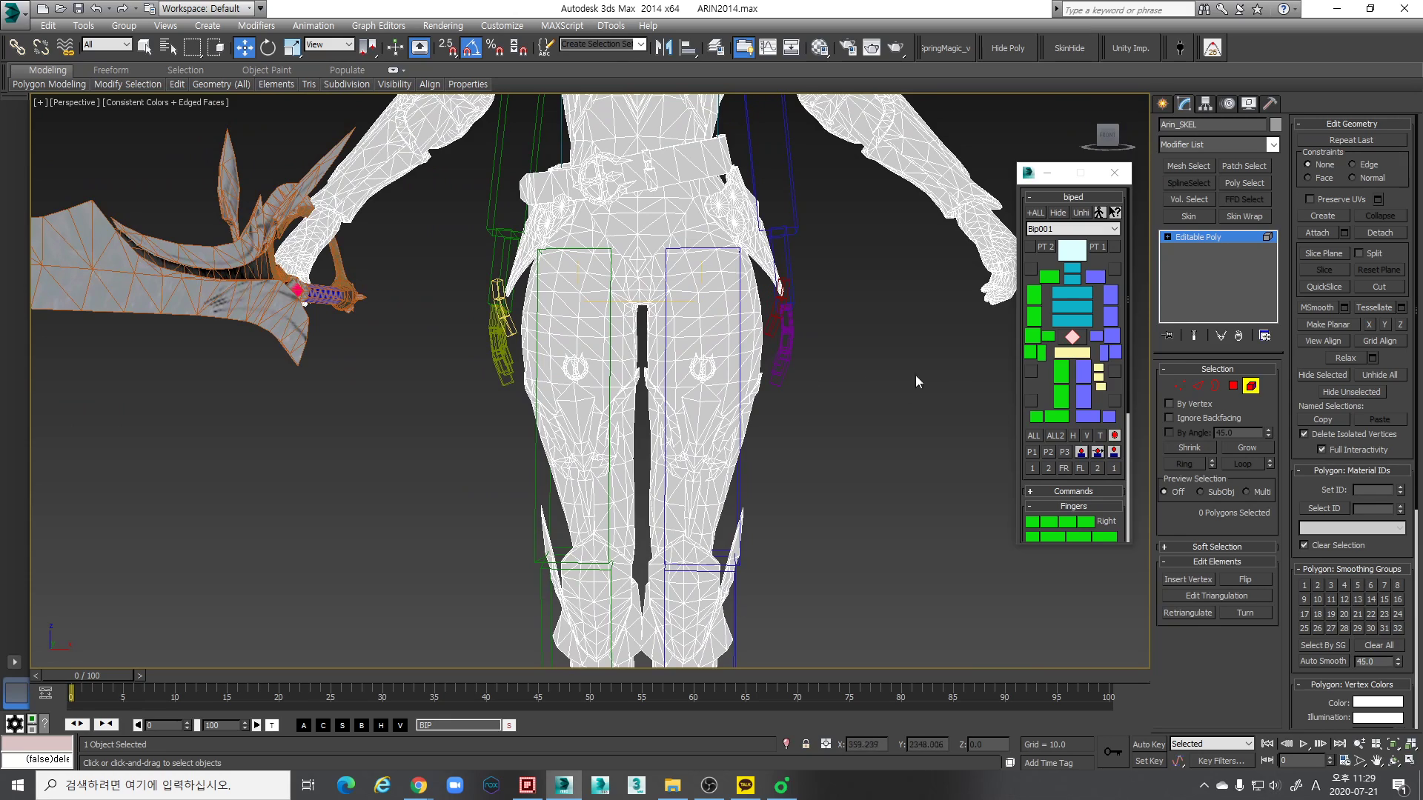
{"action": "left_click", "coordinate": [1251, 386]}
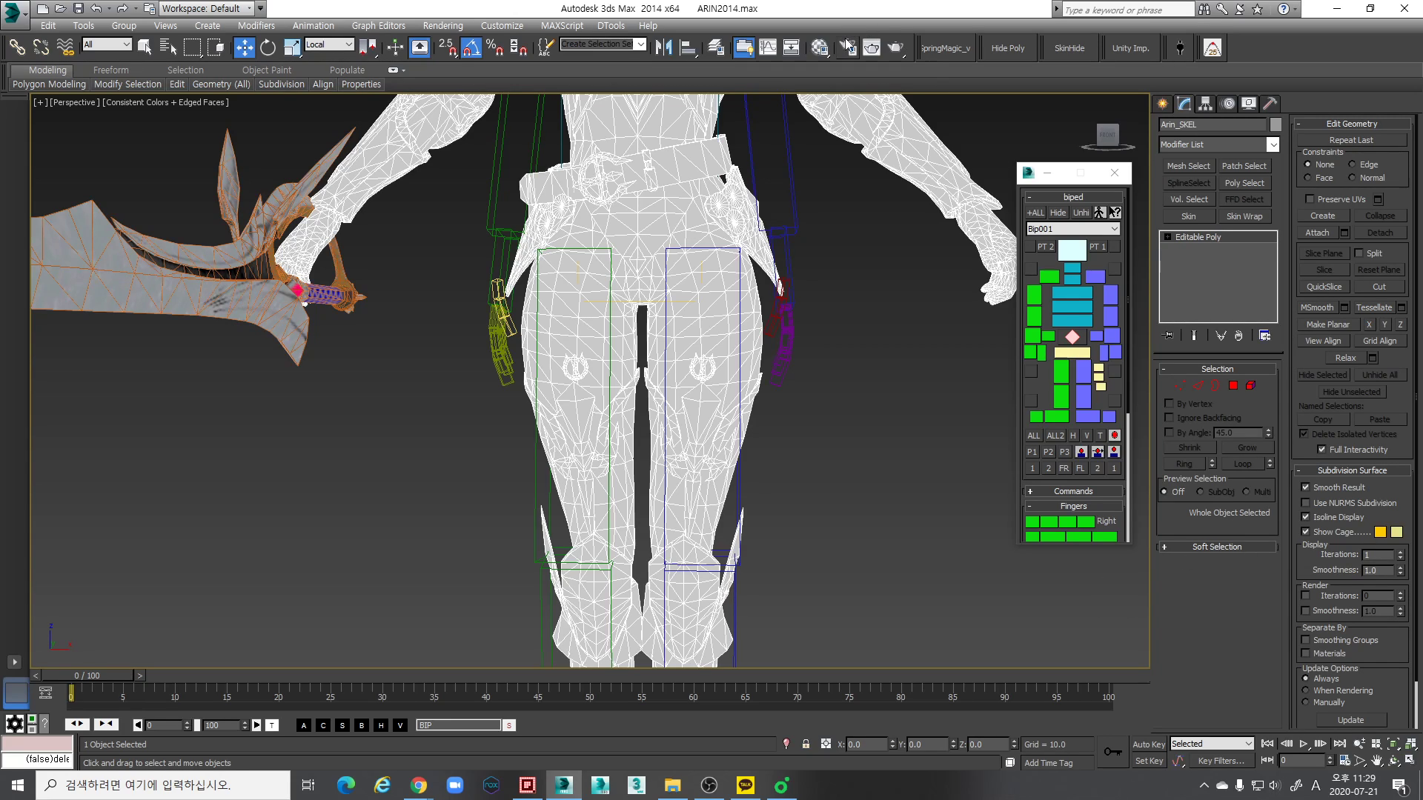
- Freeze the character's Mesh layer in the layer manager and unfreeze it again
{"action": "left_click", "coordinate": [716, 48]}
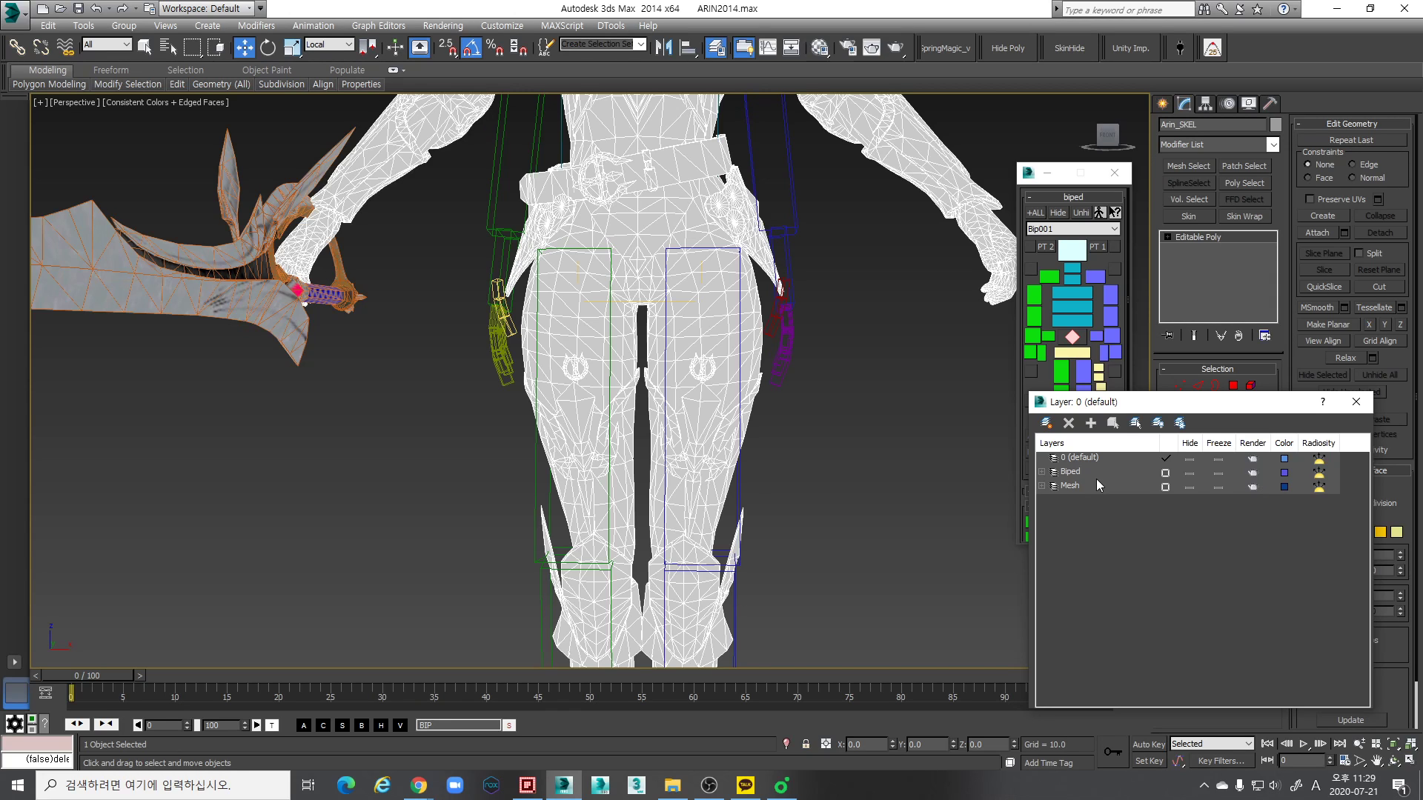
{"action": "scroll", "coordinate": [770, 415], "scroll_direction": "down", "scroll_amount": 4}
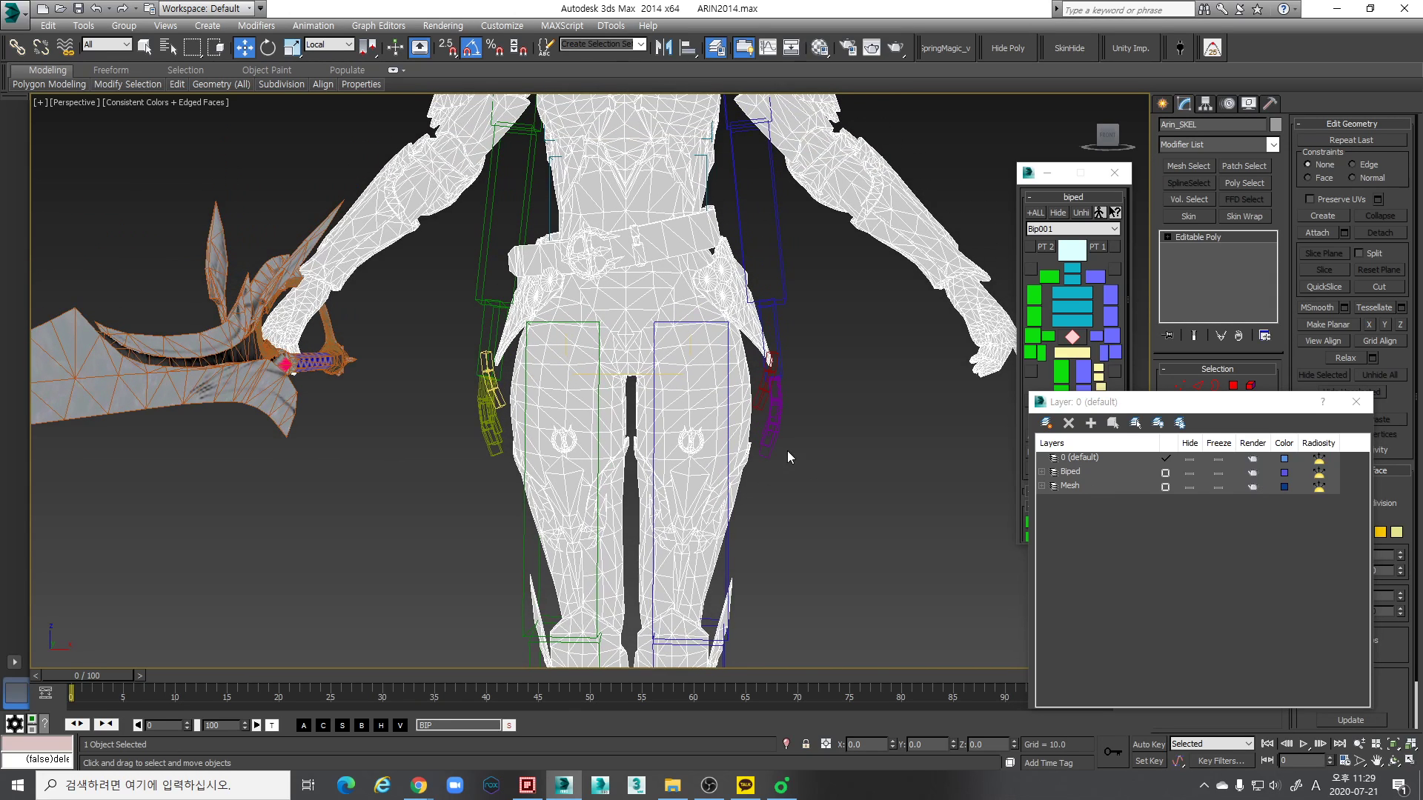
{"action": "scroll", "coordinate": [882, 452], "scroll_direction": "down", "scroll_amount": 5}
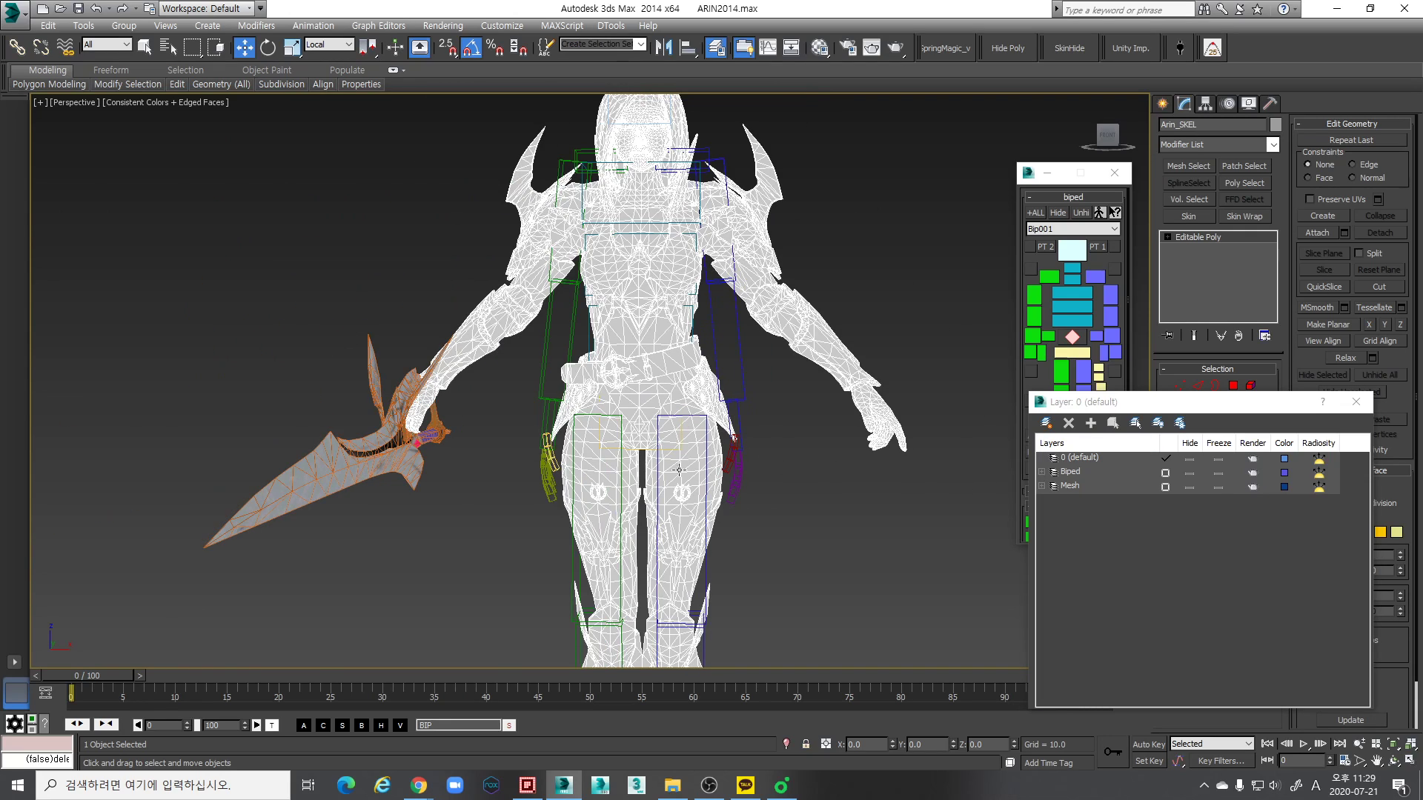
{"action": "left_click", "coordinate": [808, 292]}
{"action": "left_click", "coordinate": [1041, 486]}
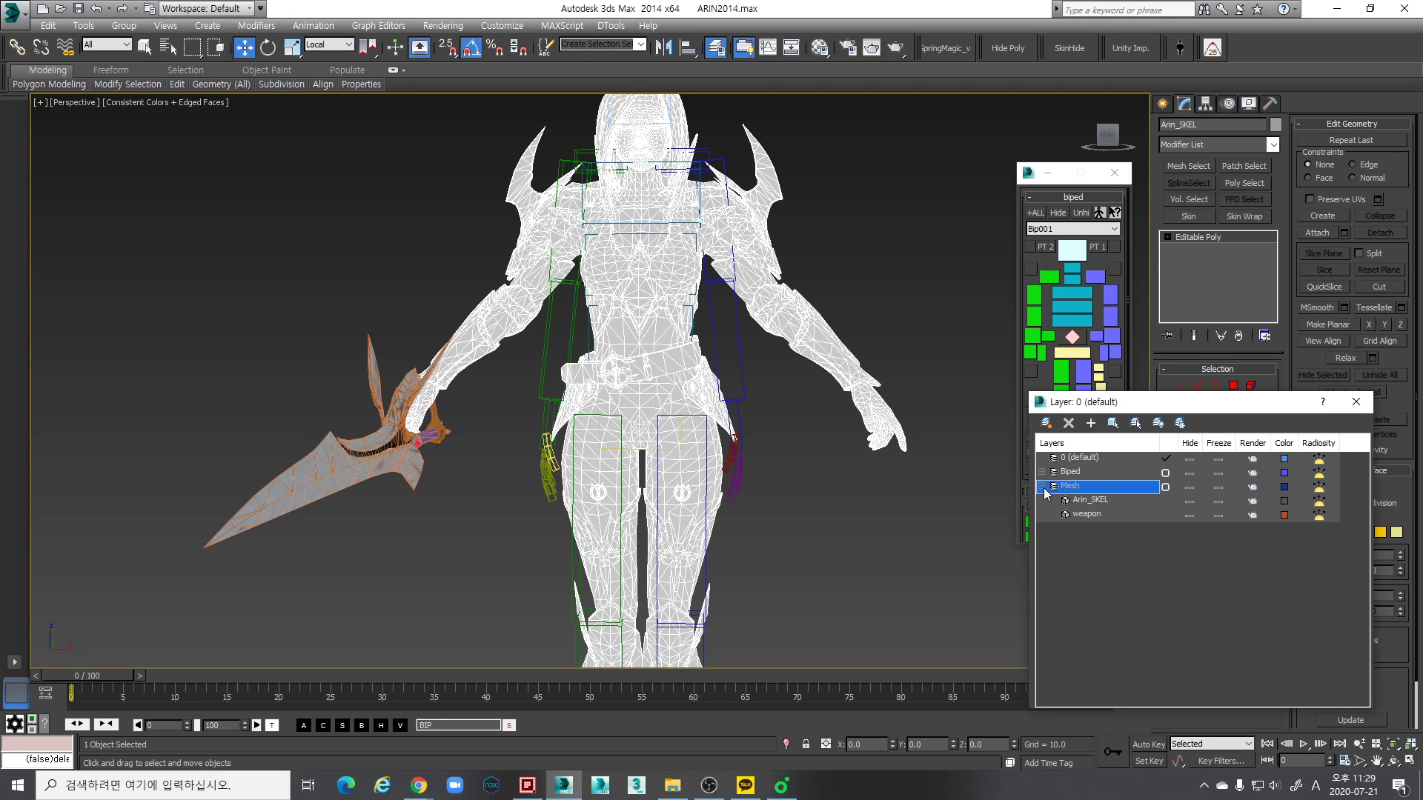
{"action": "left_click", "coordinate": [1219, 487]}
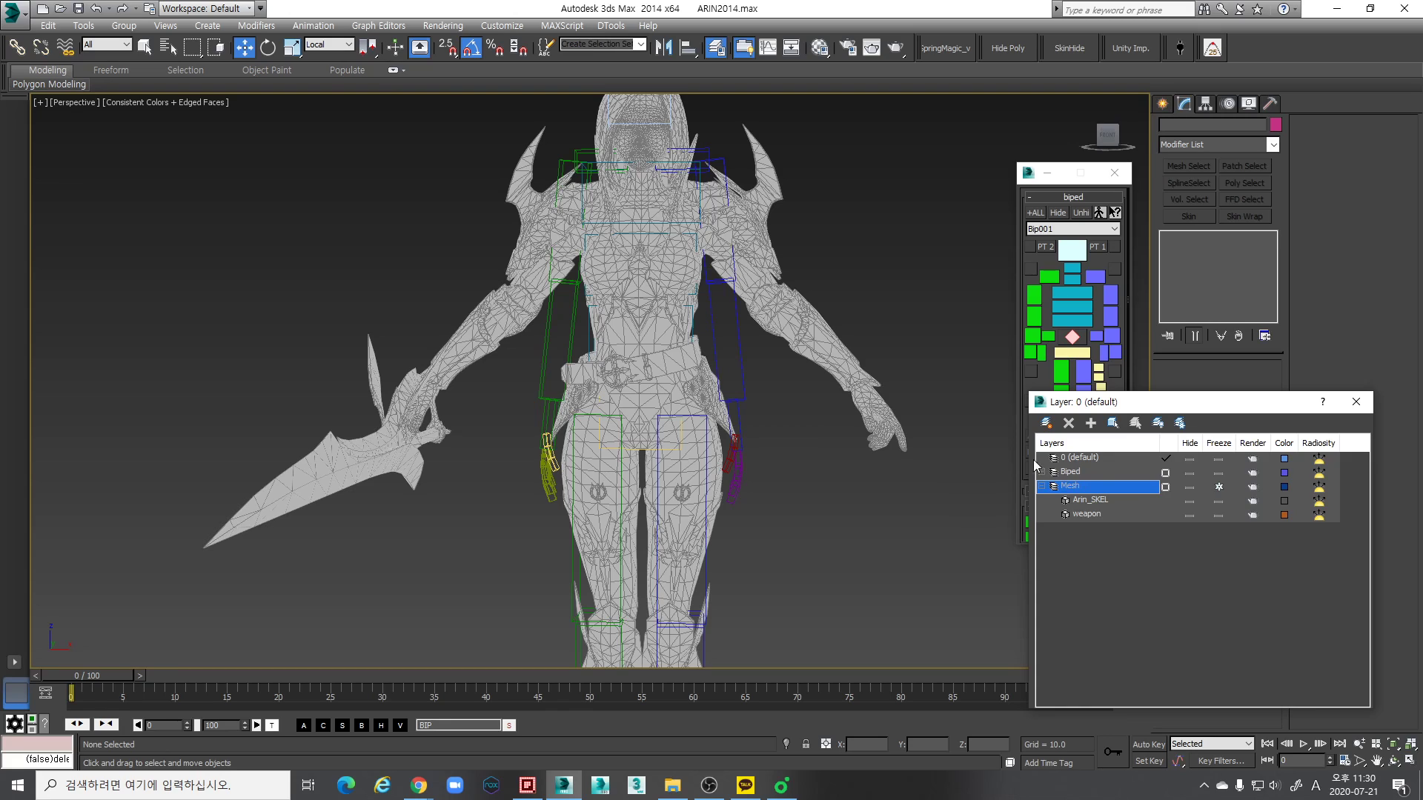
{"action": "left_click", "coordinate": [1041, 487]}
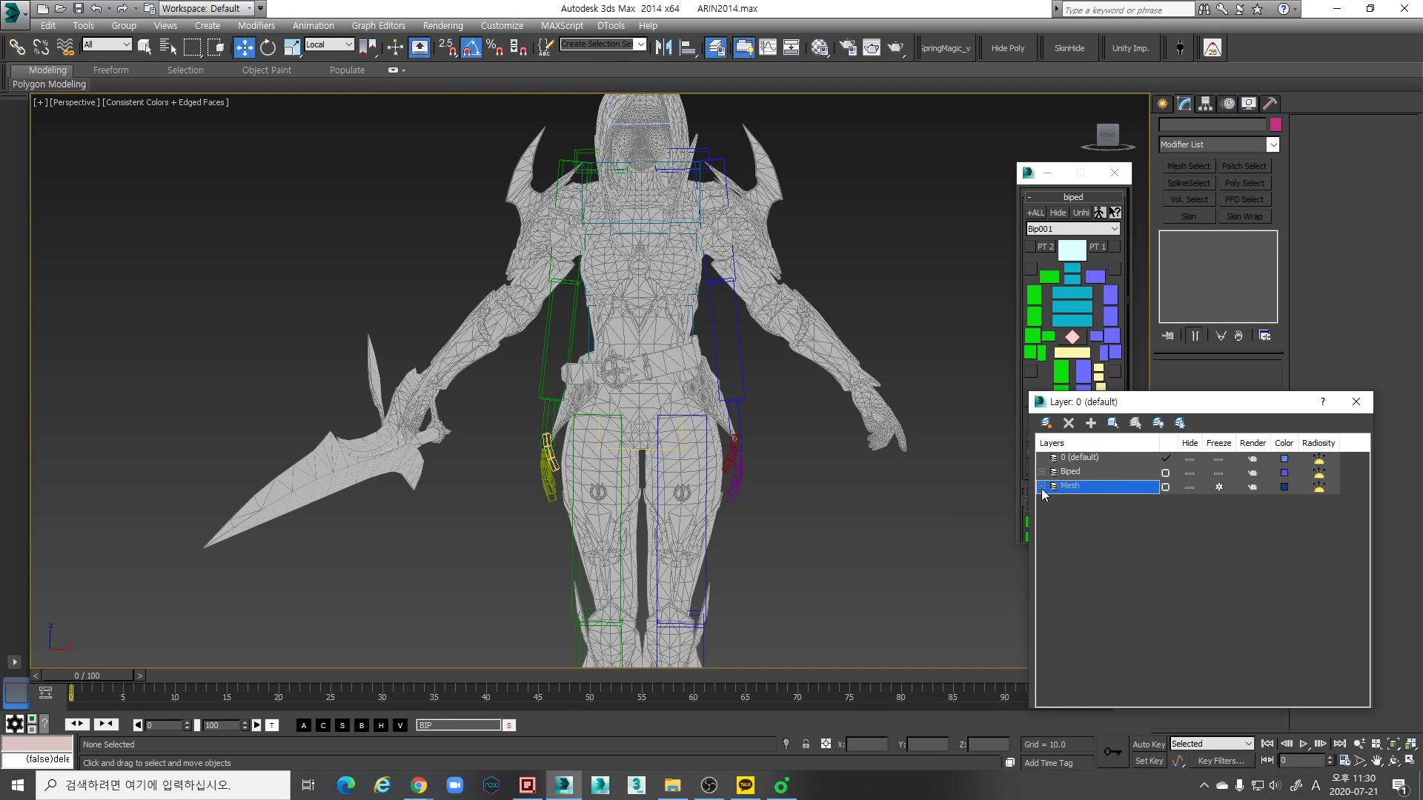
{"action": "left_click", "coordinate": [1218, 487]}
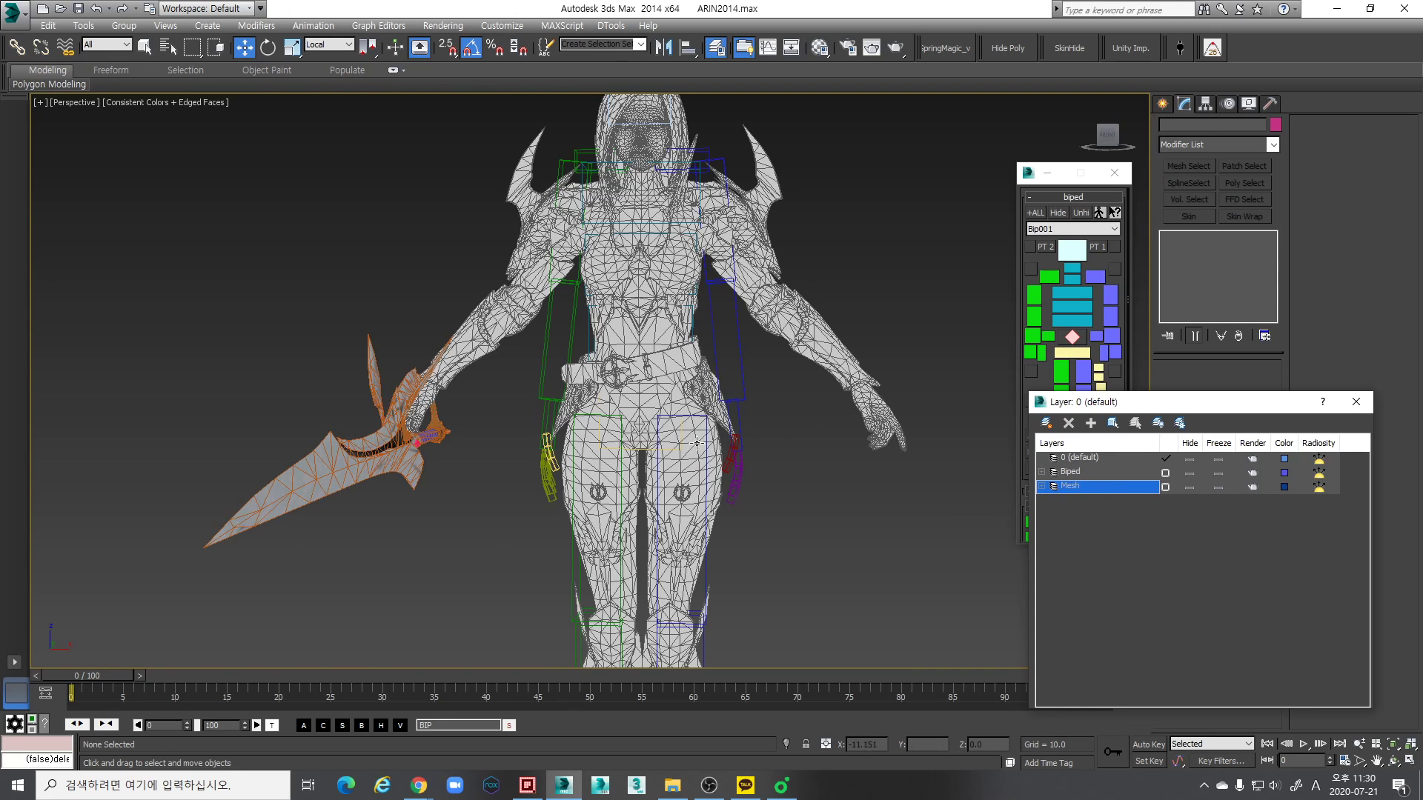
- Select all biped objects at once with Select Similar, starting from the left forearm, and clear the selection
{"action": "scroll", "coordinate": [782, 437], "scroll_direction": "down", "scroll_amount": 3}
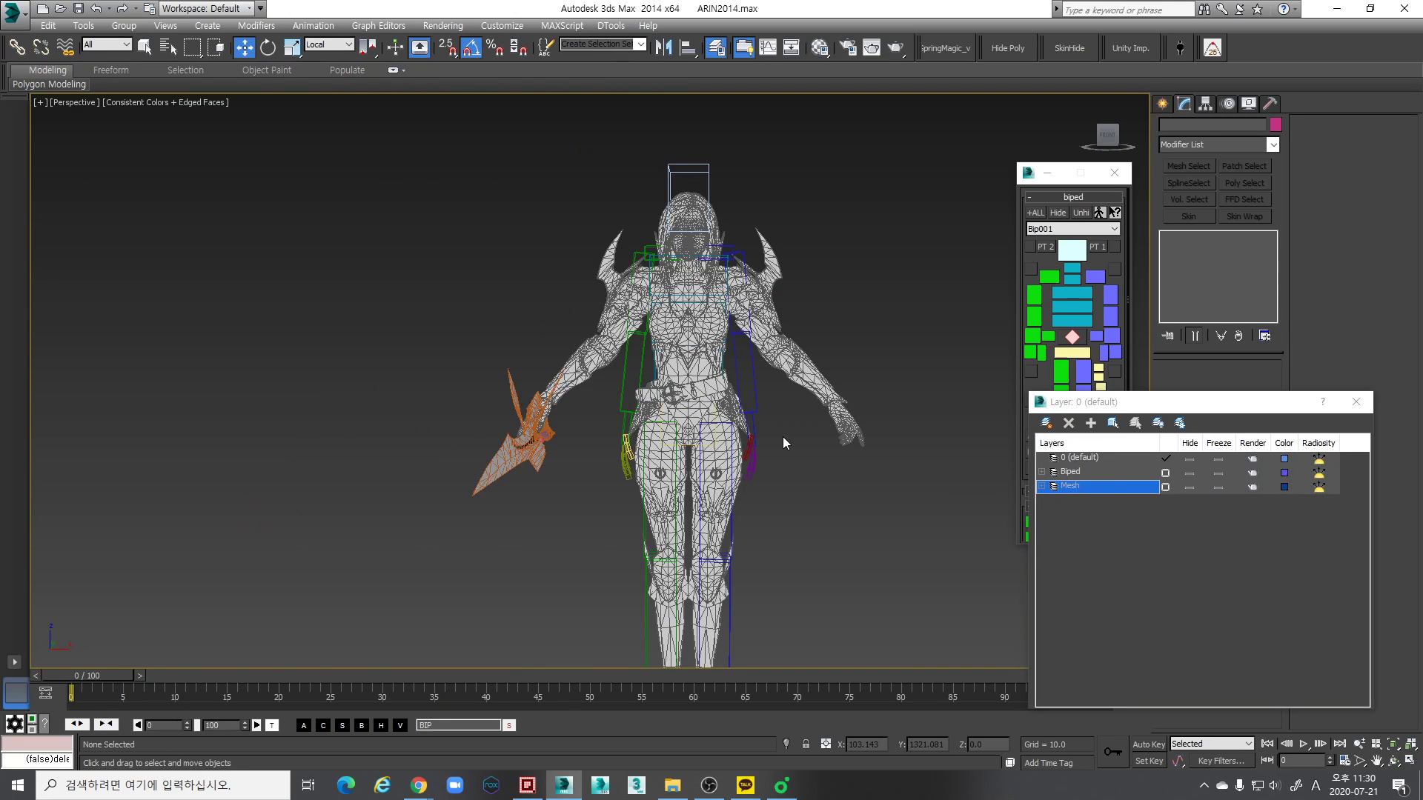
{"action": "scroll", "coordinate": [754, 388], "scroll_direction": "up", "scroll_amount": 4}
{"action": "left_click", "coordinate": [752, 395]}
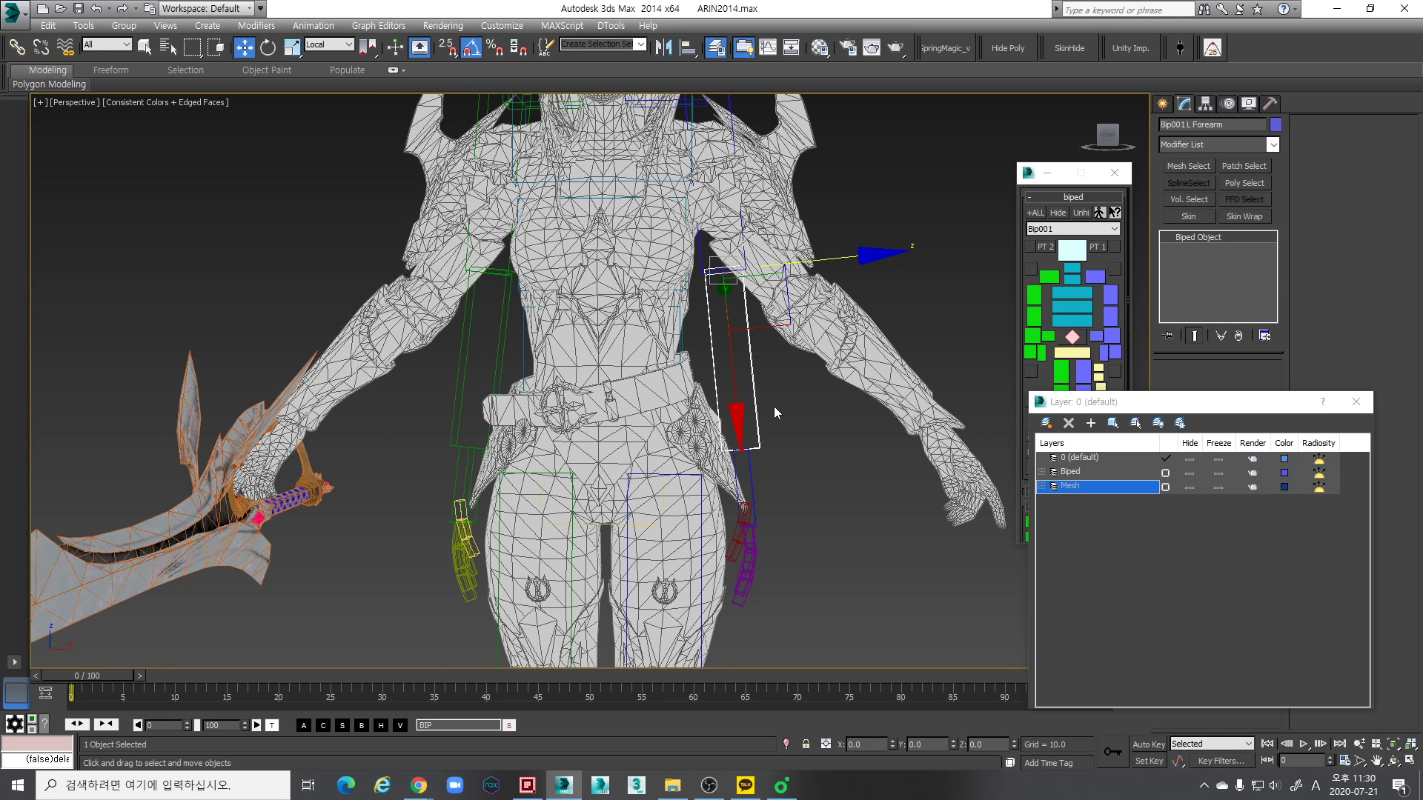
{"action": "key", "text": "ctrl+q"}
{"action": "scroll", "coordinate": [749, 397], "scroll_direction": "down", "scroll_amount": 3}
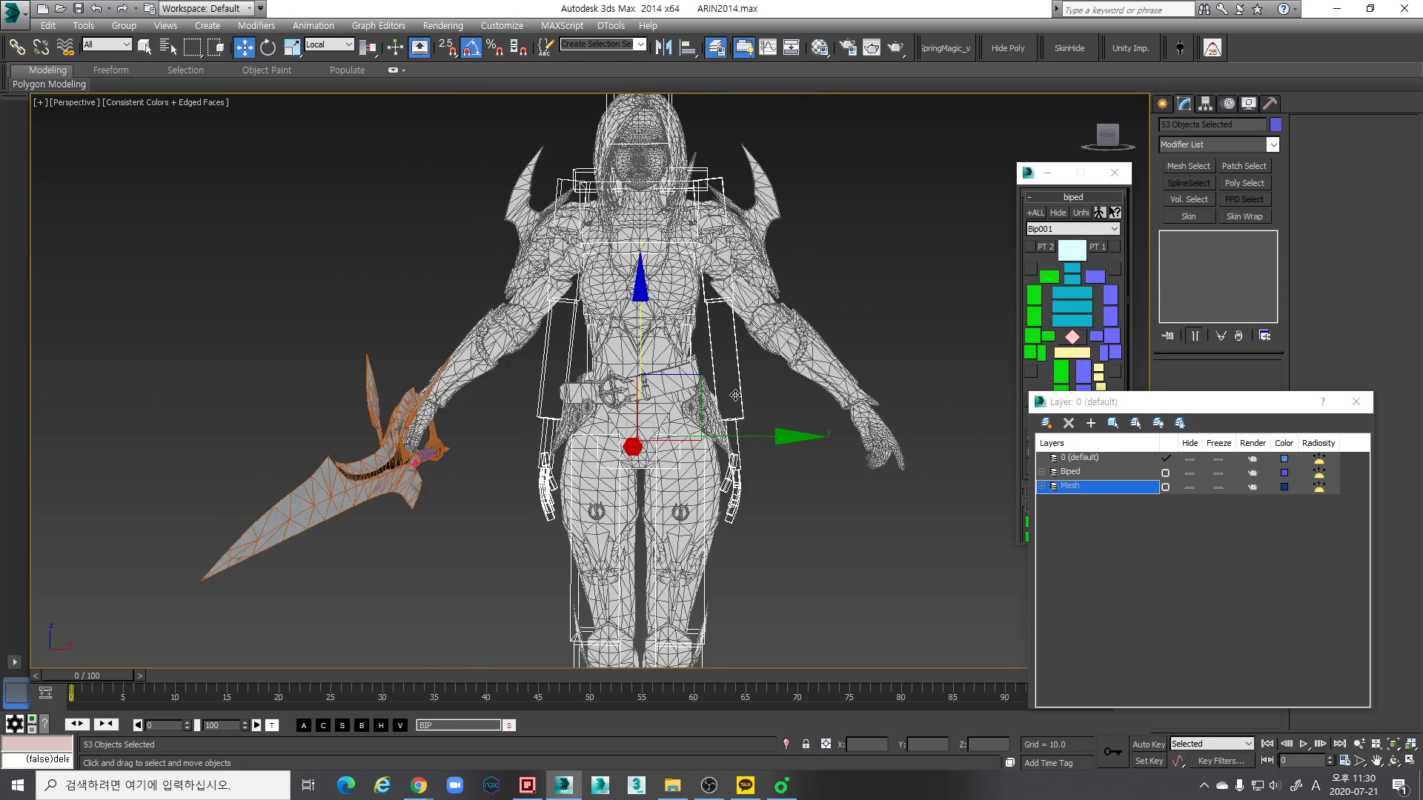
{"action": "left_click", "coordinate": [793, 446]}
{"action": "left_click", "coordinate": [738, 388]}
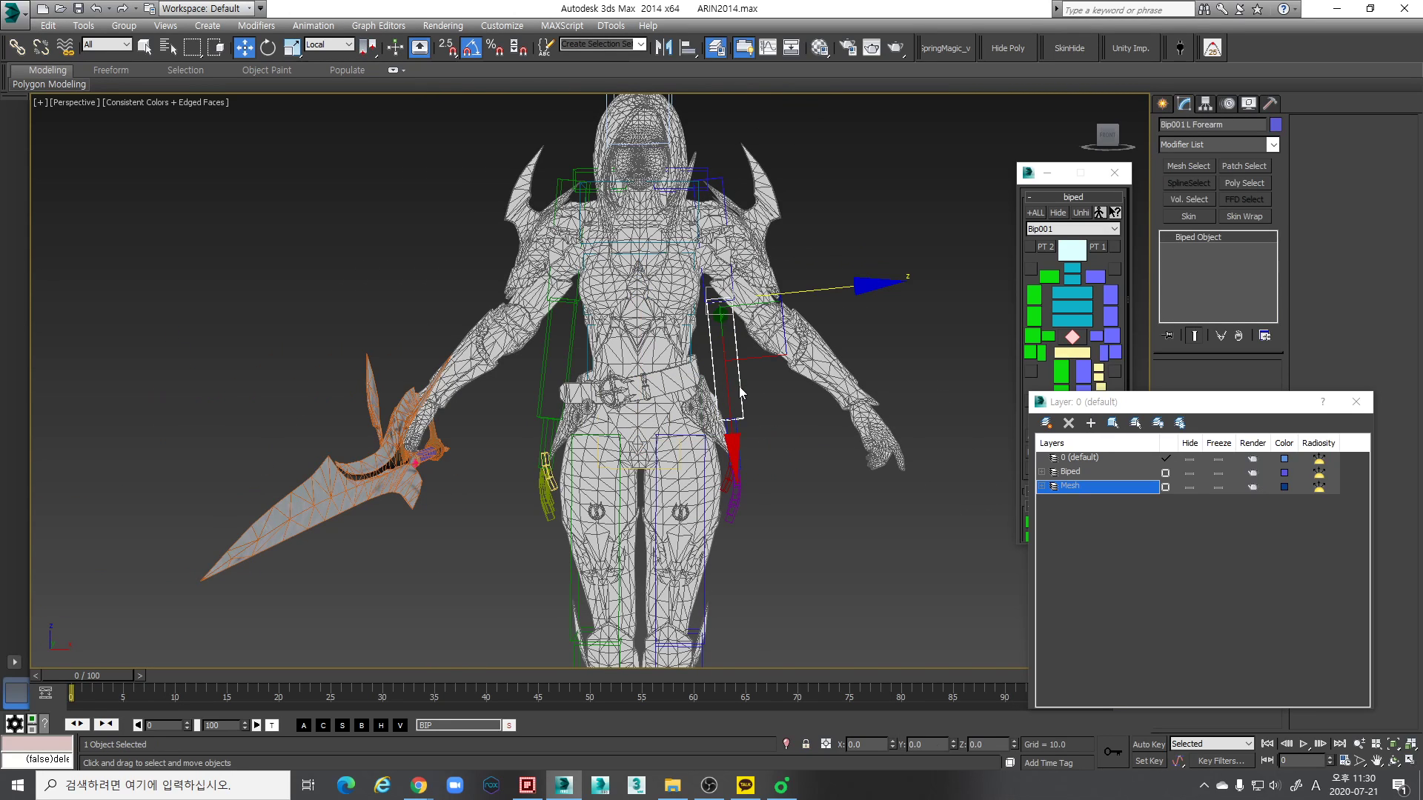
{"action": "key", "text": "ctrl+q"}
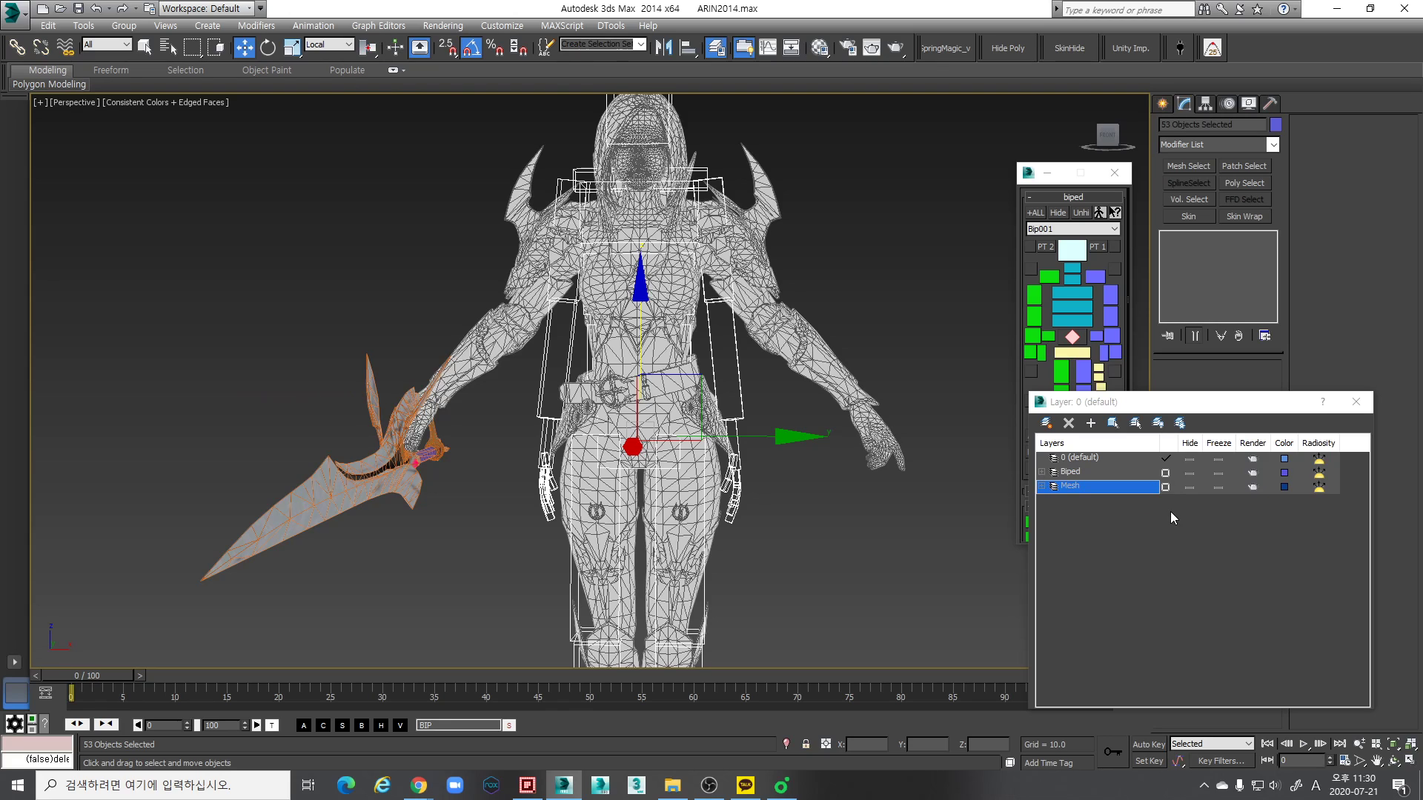
{"action": "left_click", "coordinate": [804, 502]}
{"action": "middle_click_drag", "start_coordinate": [690, 430], "coordinate": [659, 370]}
{"action": "scroll", "coordinate": [659, 370], "scroll_direction": "down", "scroll_amount": 3}
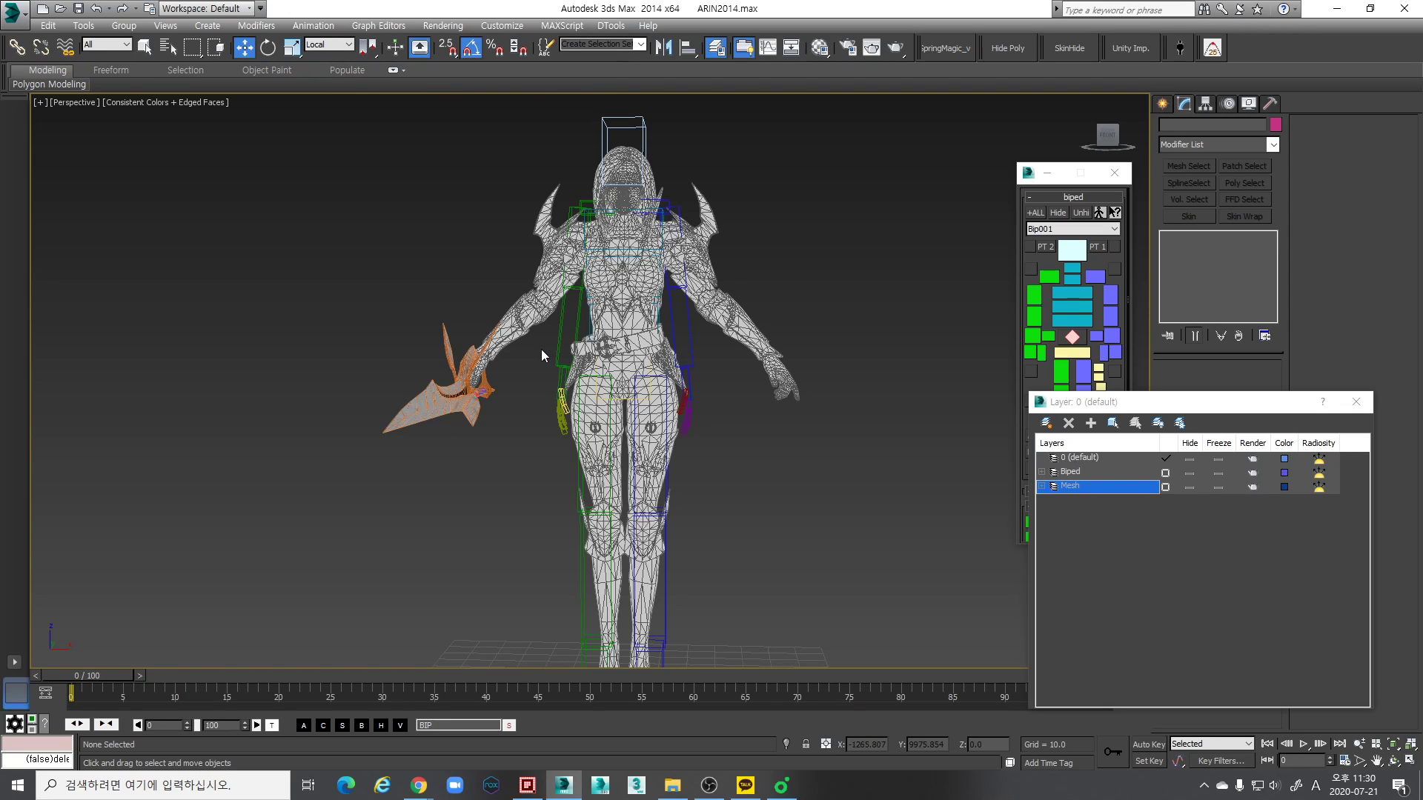
{"action": "middle_click_drag", "start_coordinate": [700, 410], "coordinate": [712, 431]}
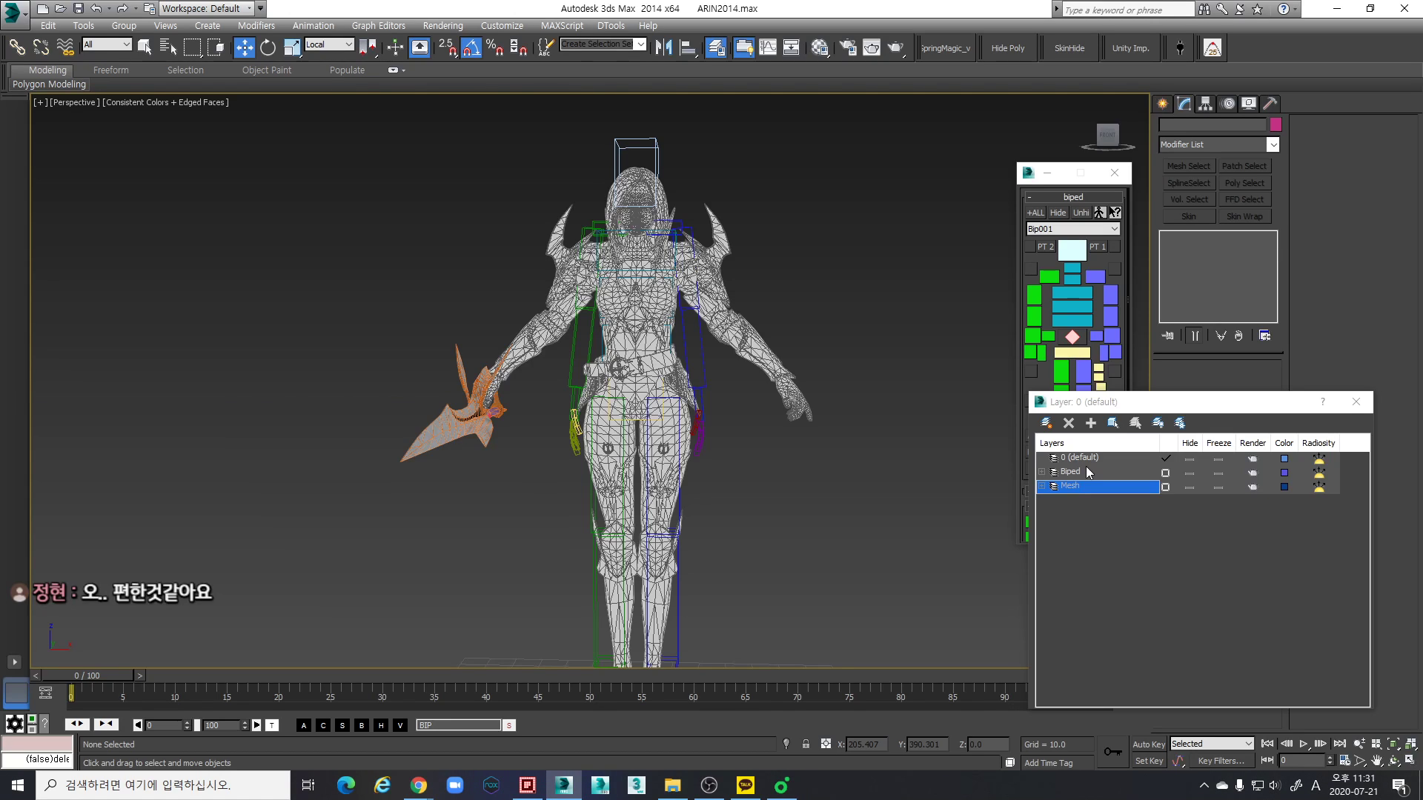
- Close the layer manager and select the Bip001 center of mass, framed at the character's hips in the Front view
{"action": "left_click", "coordinate": [1358, 404]}
{"action": "scroll", "coordinate": [687, 415], "scroll_direction": "up", "scroll_amount": 4}
{"action": "left_click", "coordinate": [1072, 337]}
{"action": "key", "text": "f"}
{"action": "scroll", "coordinate": [689, 382], "scroll_direction": "up", "scroll_amount": 5}
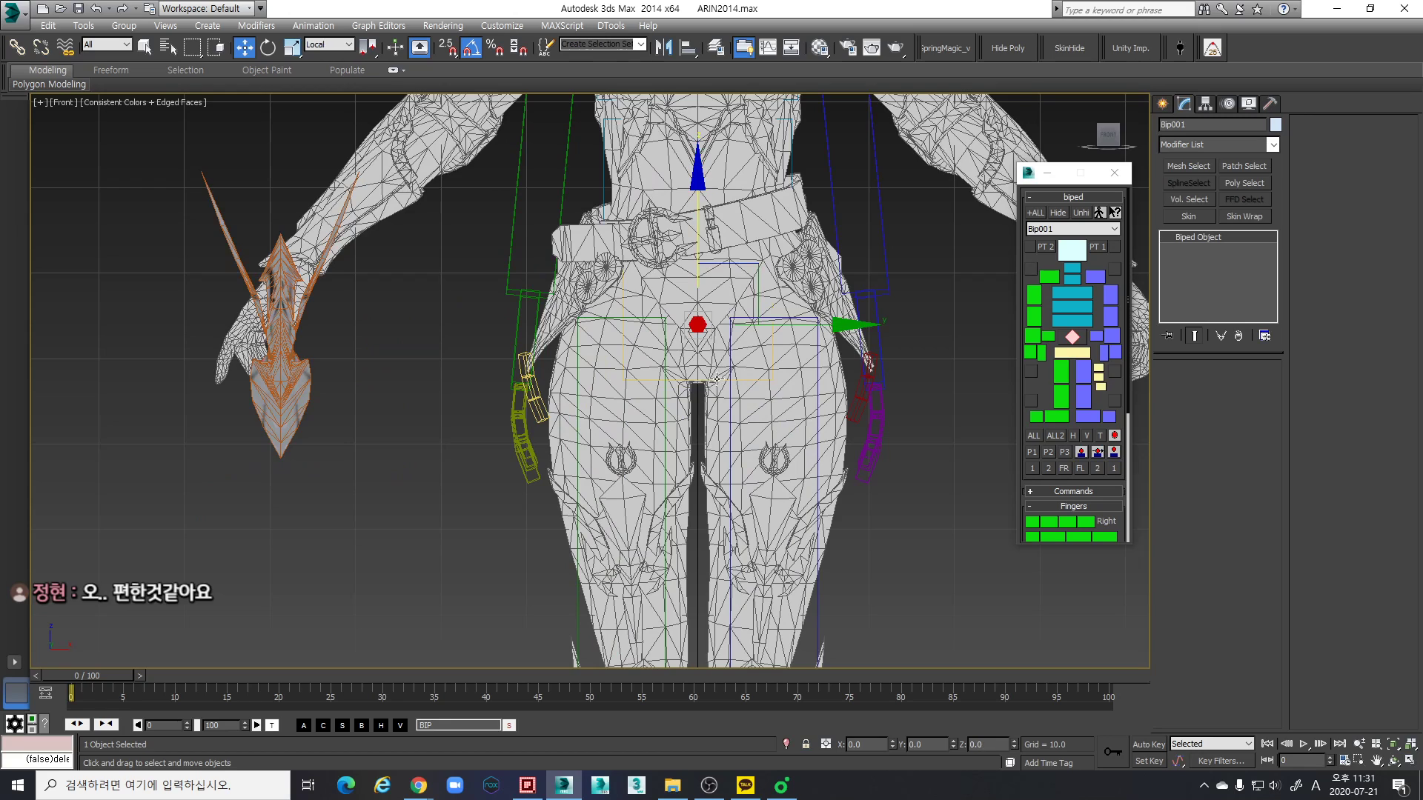
{"action": "scroll", "coordinate": [741, 385], "scroll_direction": "up", "scroll_amount": 3}
{"action": "scroll", "coordinate": [761, 441], "scroll_direction": "up", "scroll_amount": 4}
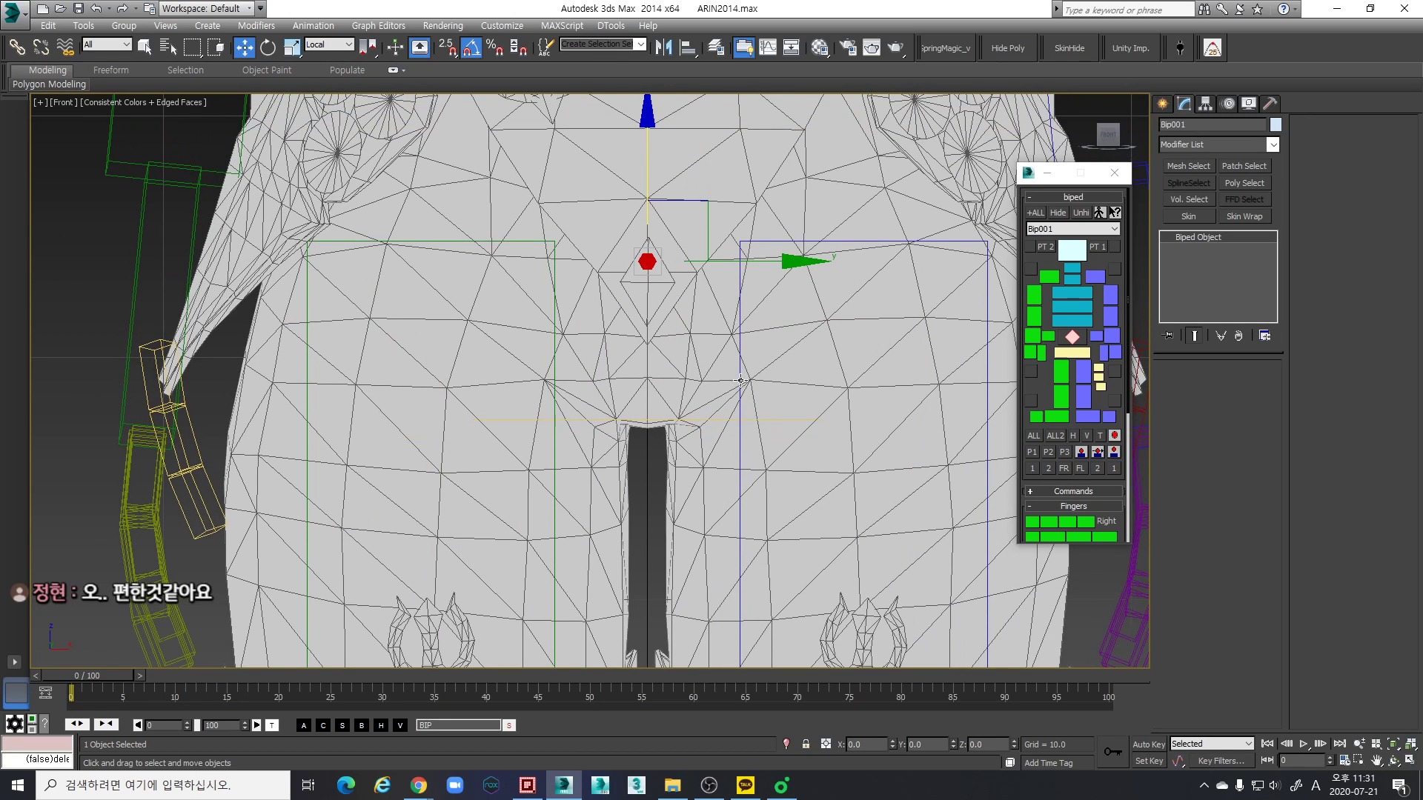
- In wireframe display, move the Bip001 center of mass slightly upward within the character's hips, and return to shaded display
{"action": "key", "text": "F3"}
{"action": "scroll", "coordinate": [745, 355], "scroll_direction": "down", "scroll_amount": 6}
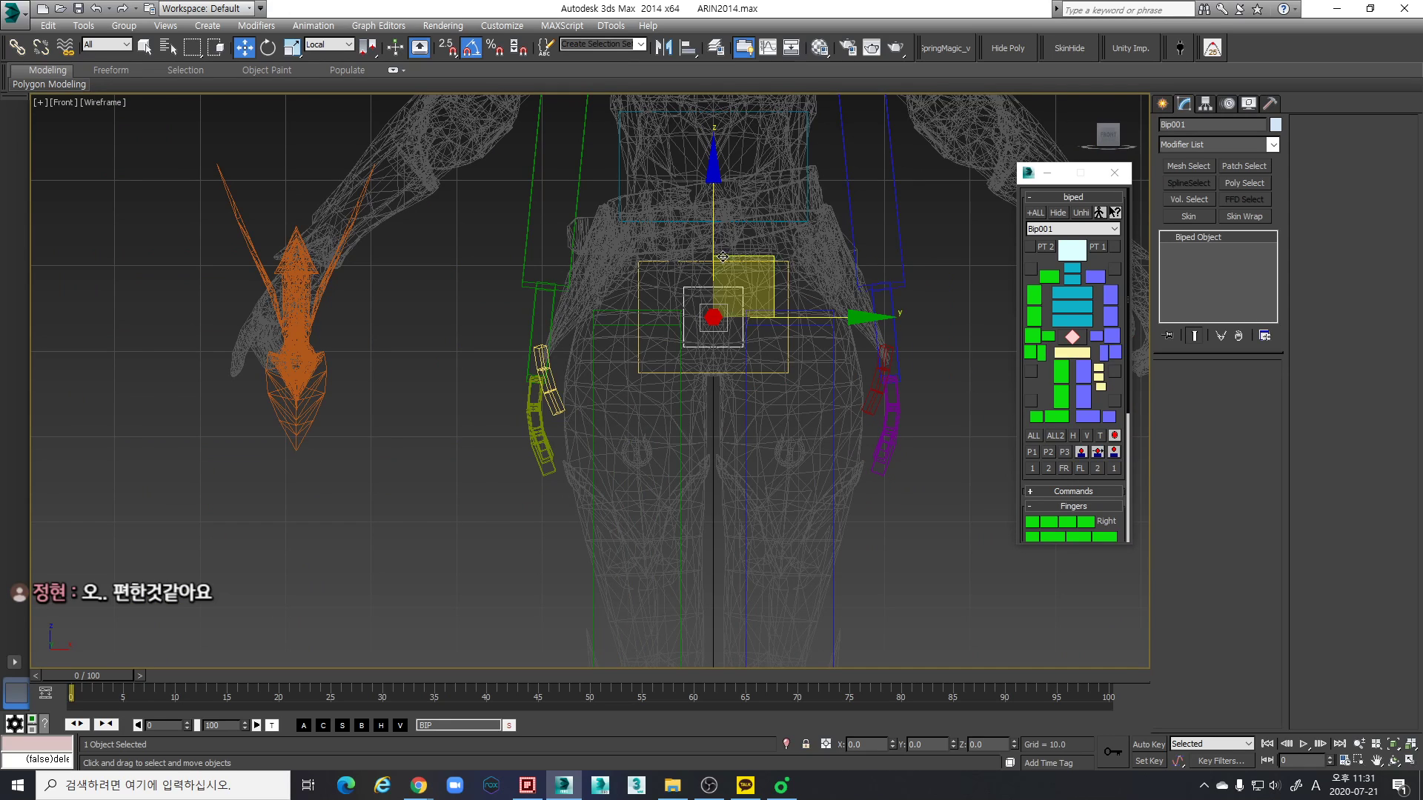
{"action": "scroll", "coordinate": [728, 260], "scroll_direction": "up", "scroll_amount": 2}
{"action": "mouse_move", "coordinate": [711, 202]}
{"action": "left_mouse_down"}
{"action": "mouse_move", "coordinate": [711, 182]}
{"action": "mouse_move", "coordinate": [709, 210]}
{"action": "left_mouse_up"}
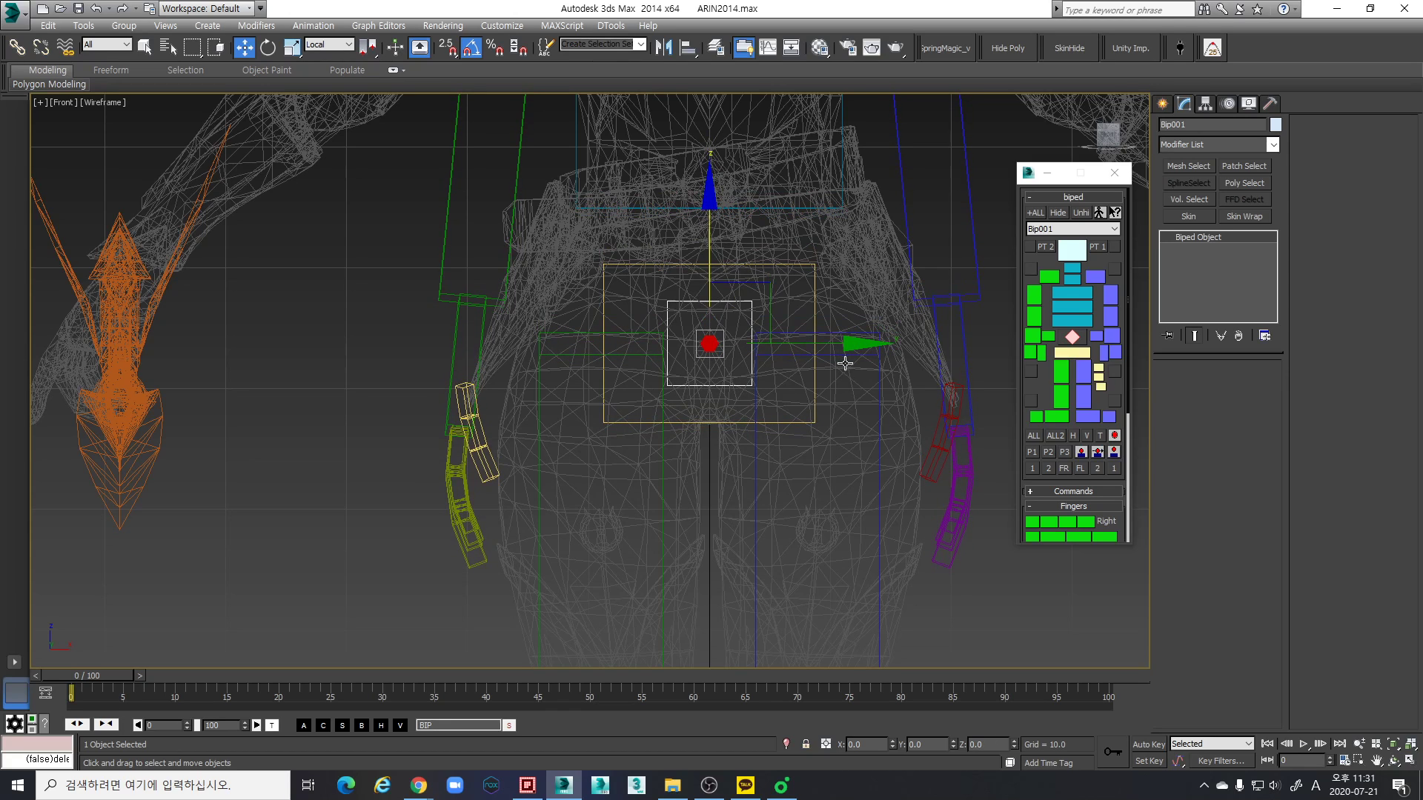
{"action": "left_click", "coordinate": [862, 355]}
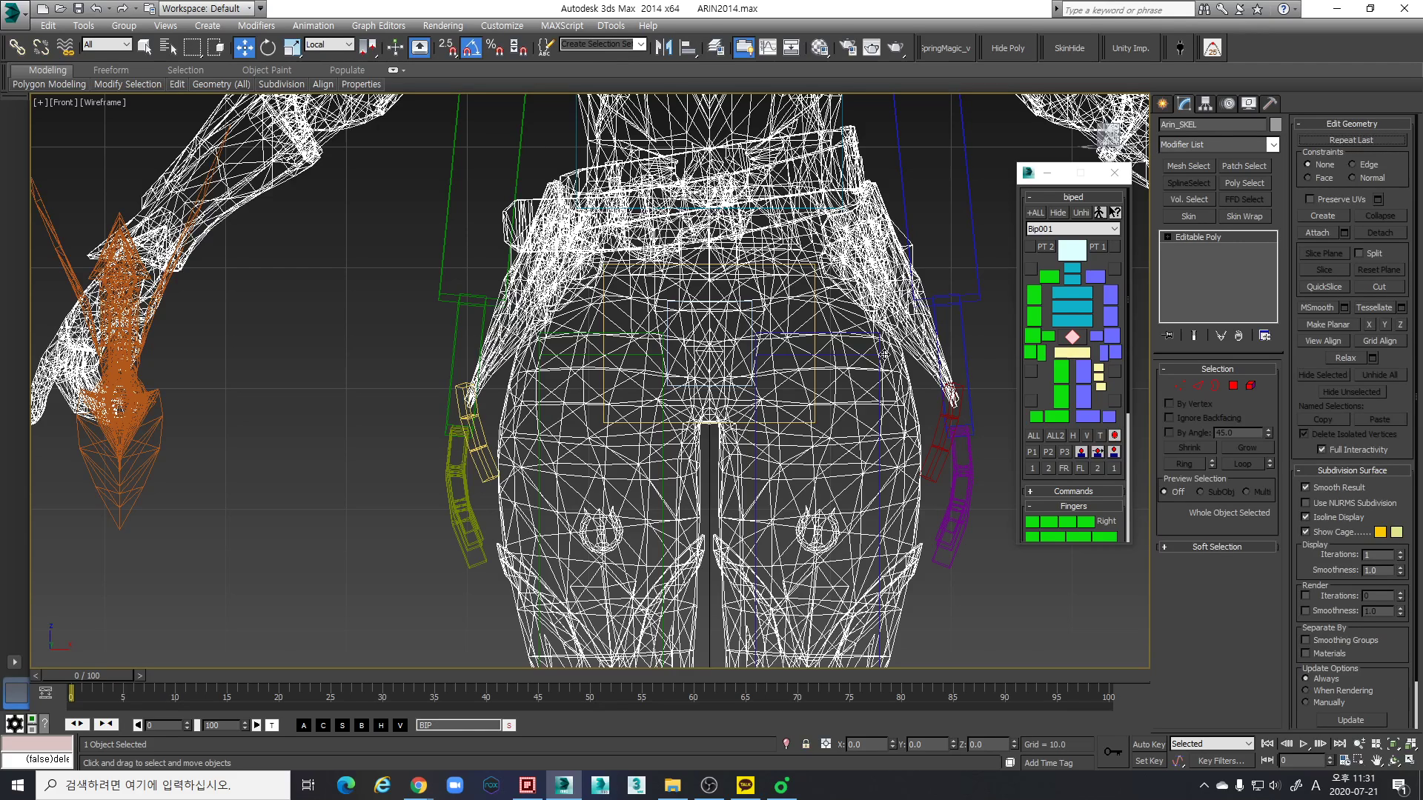
{"action": "left_click", "coordinate": [880, 354]}
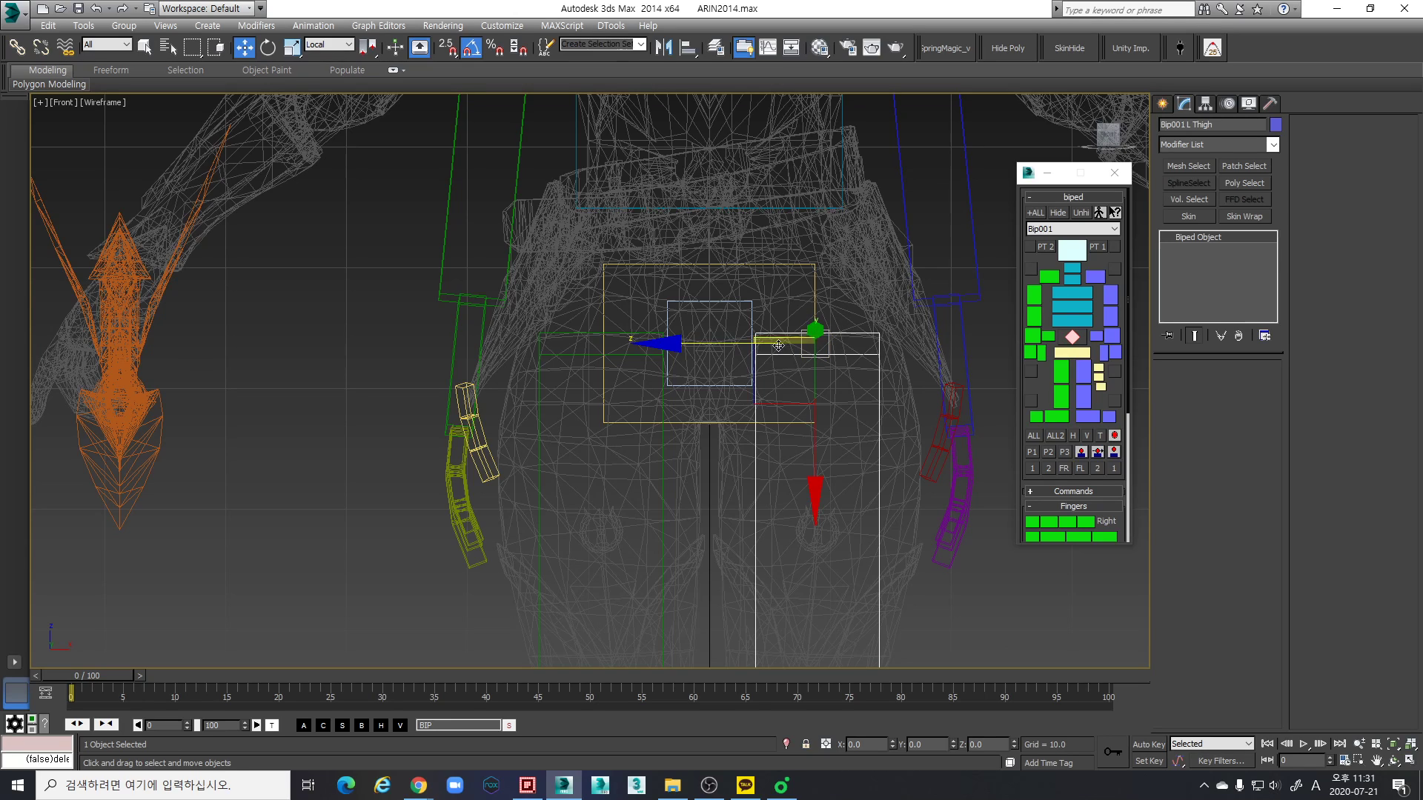
{"action": "left_click", "coordinate": [715, 300]}
{"action": "left_click", "coordinate": [715, 303]}
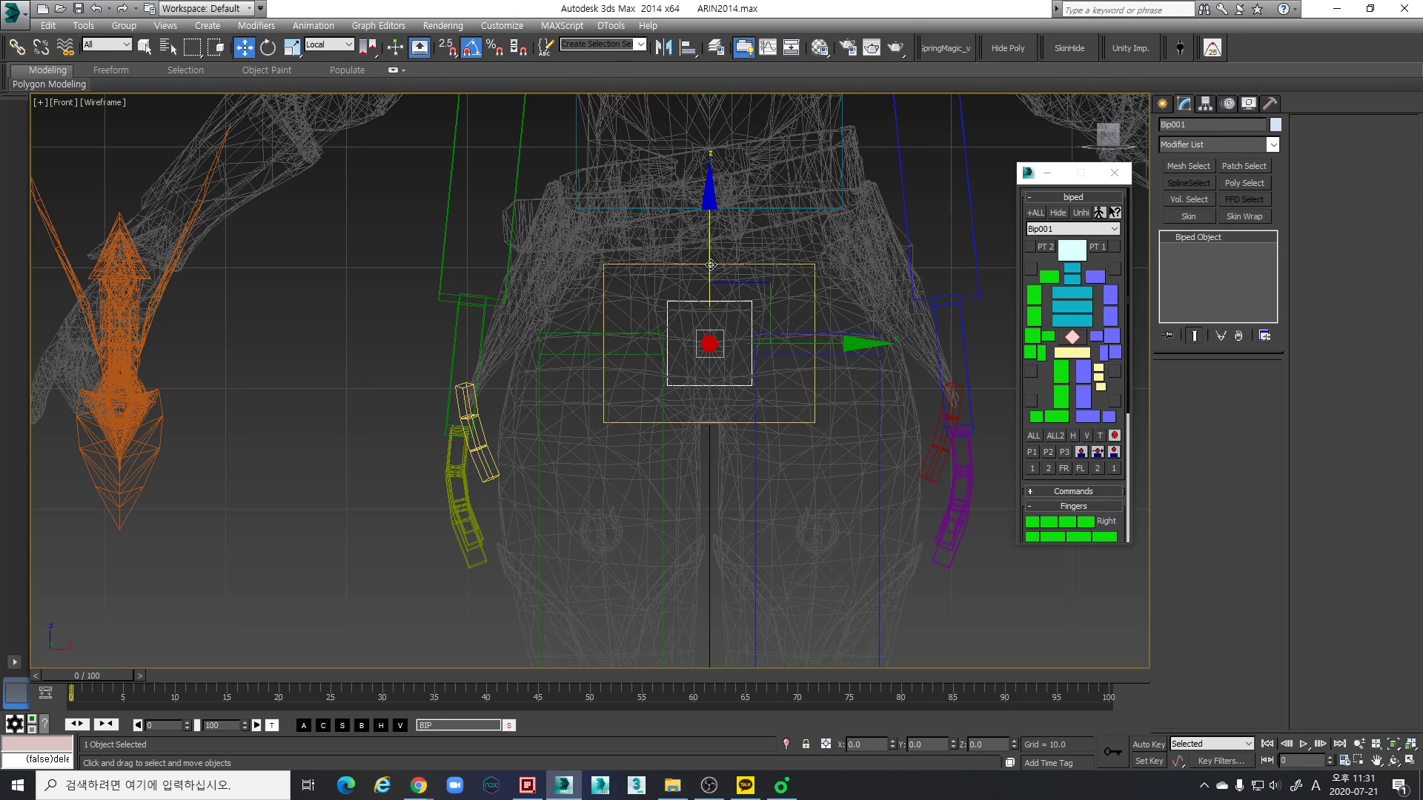
{"action": "left_click_drag", "start_coordinate": [709, 231], "coordinate": [707, 225]}
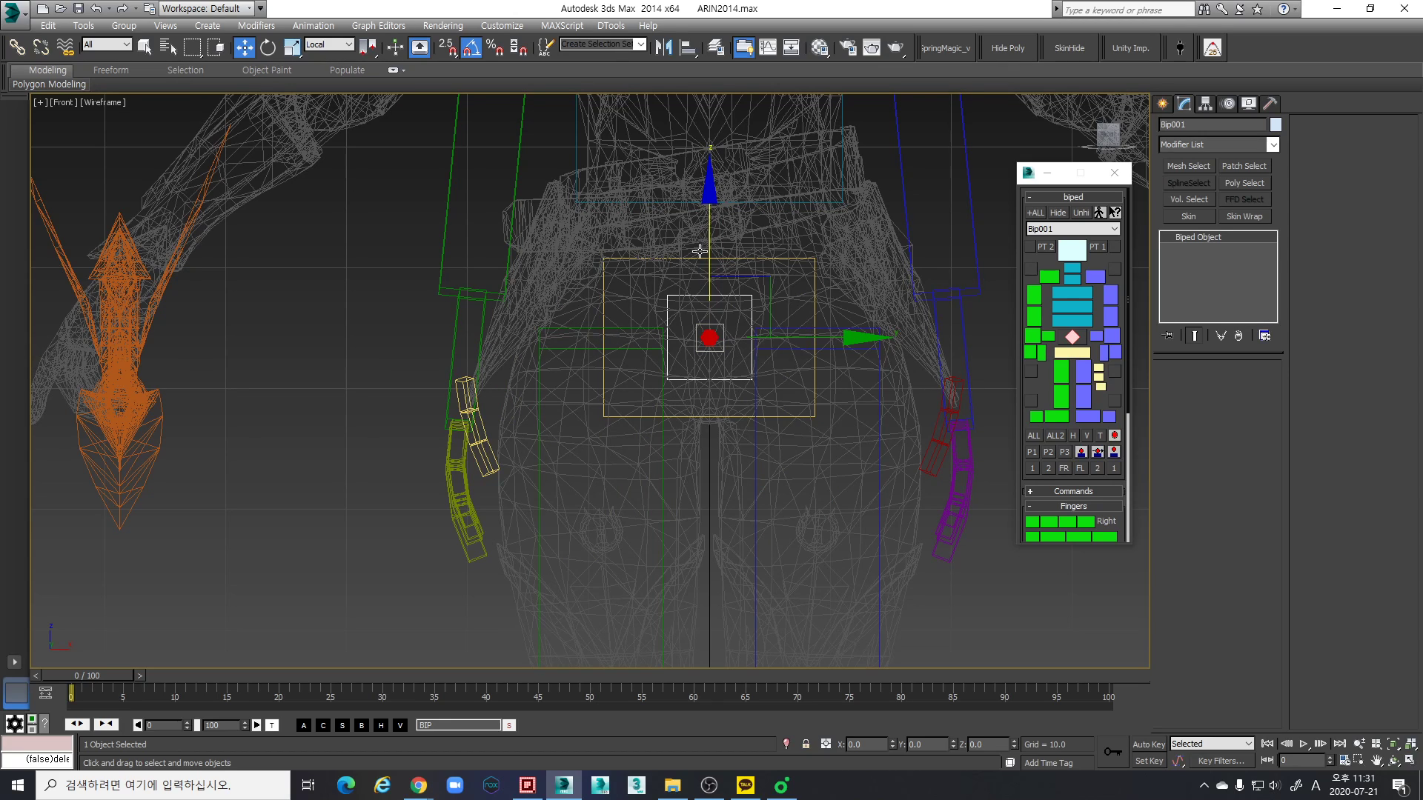
{"action": "left_click_drag", "start_coordinate": [708, 212], "coordinate": [708, 209]}
{"action": "key", "text": "F3"}
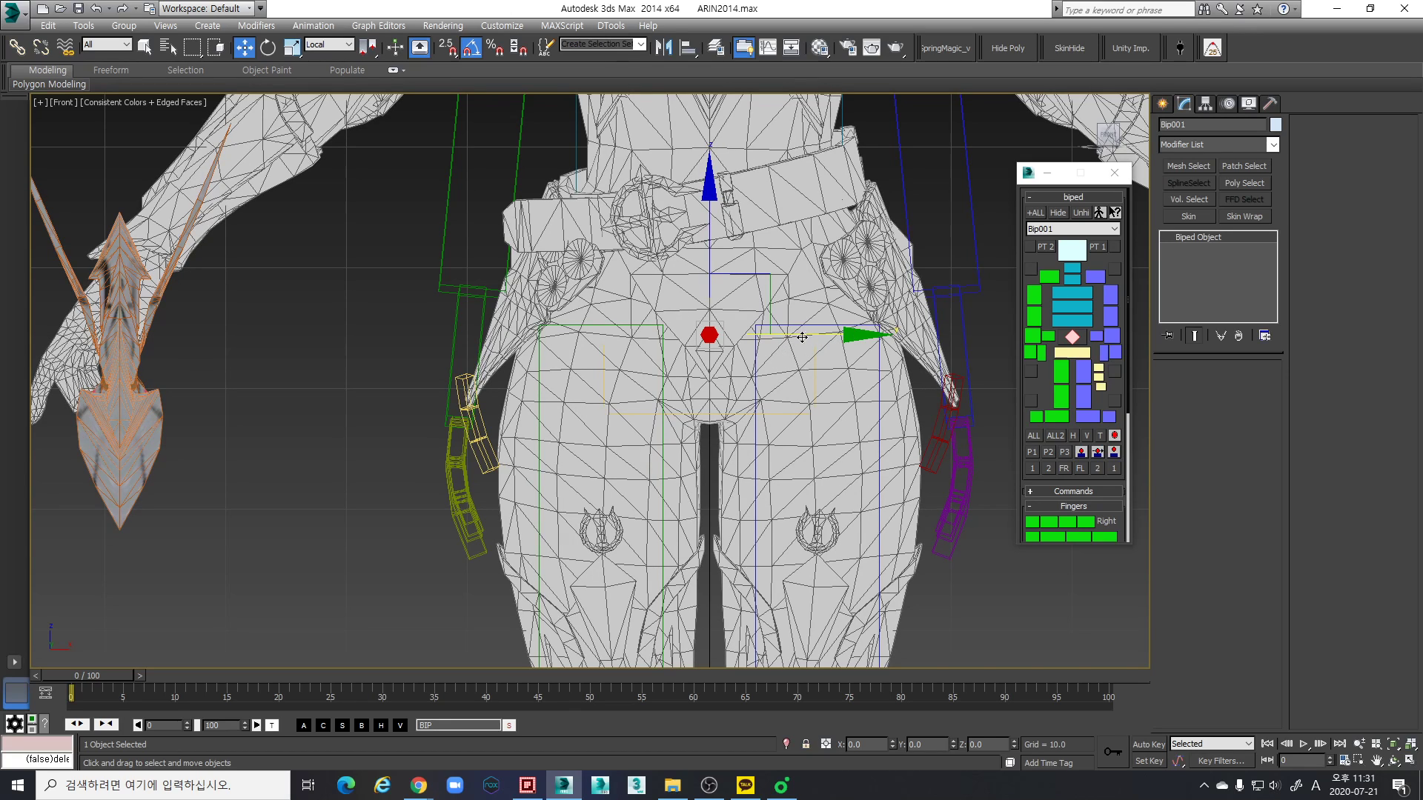
- Examine how the biped's pelvis and thigh tops line up with the mesh's crotch and hips in shaded and wireframe display
{"action": "middle_click_drag", "start_coordinate": [825, 414], "coordinate": [735, 379]}
{"action": "scroll", "coordinate": [735, 363], "scroll_direction": "up", "scroll_amount": 2}
{"action": "scroll", "coordinate": [741, 366], "scroll_direction": "down", "scroll_amount": 2}
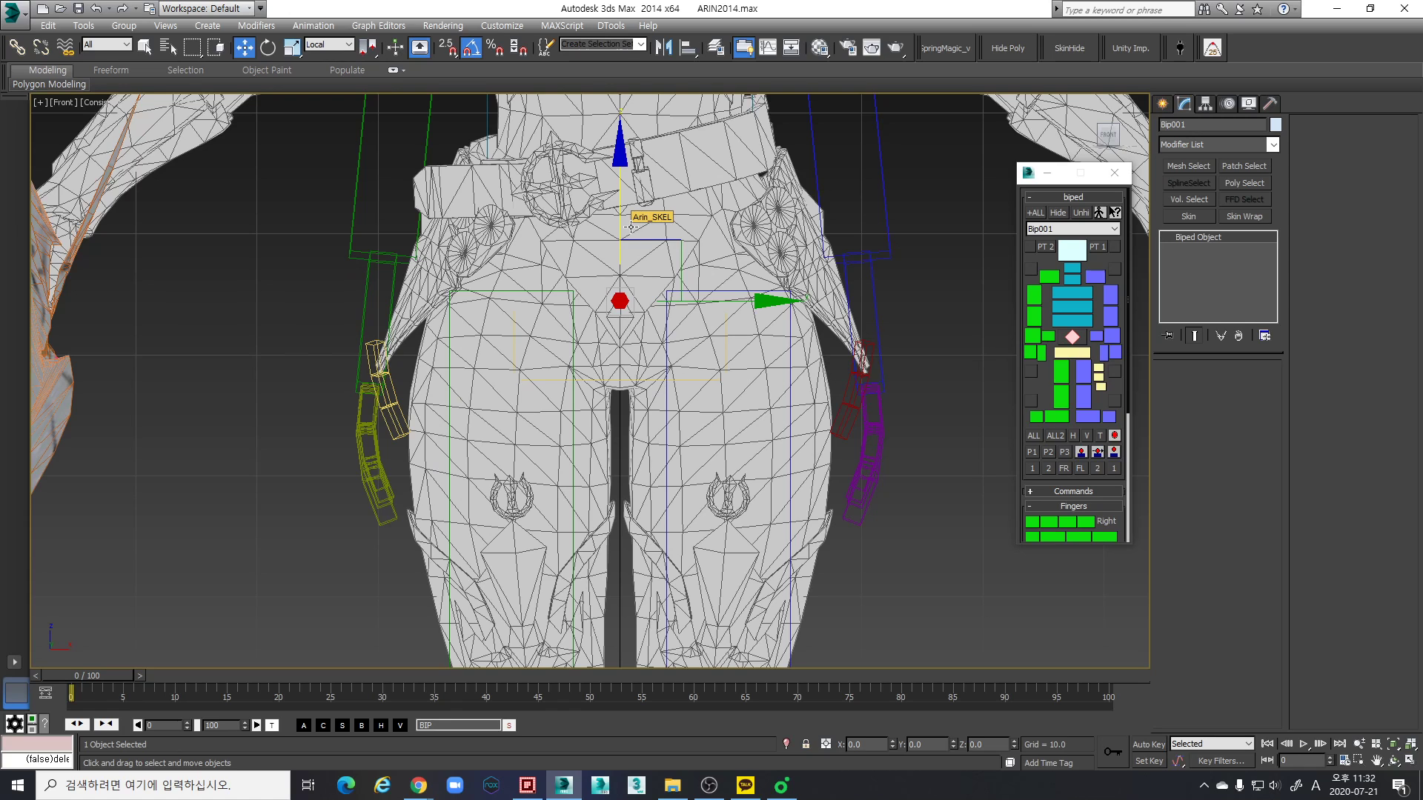
{"action": "middle_click_drag", "start_coordinate": [649, 320], "coordinate": [654, 342]}
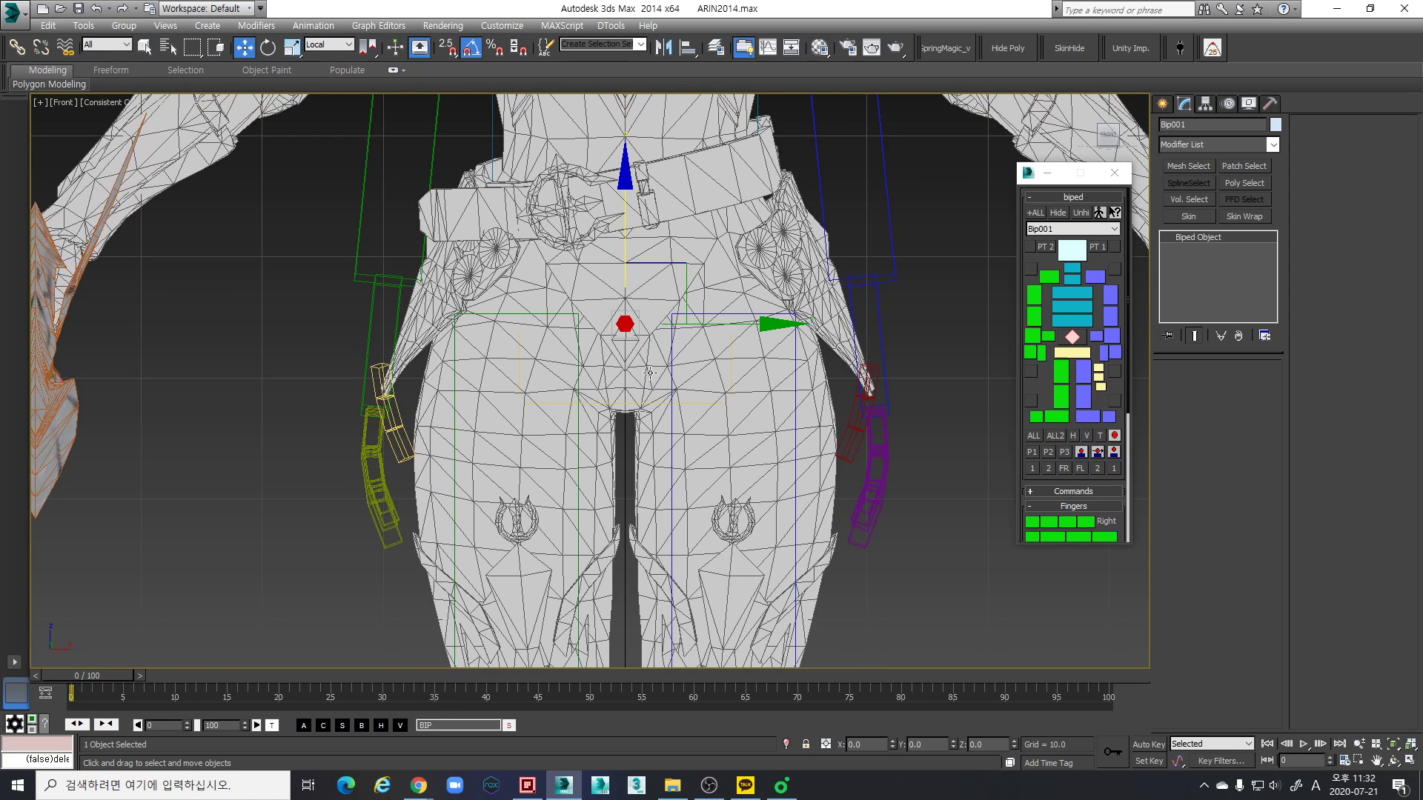
{"action": "key", "text": "F3"}
{"action": "scroll", "coordinate": [652, 360], "scroll_direction": "up", "scroll_amount": 4}
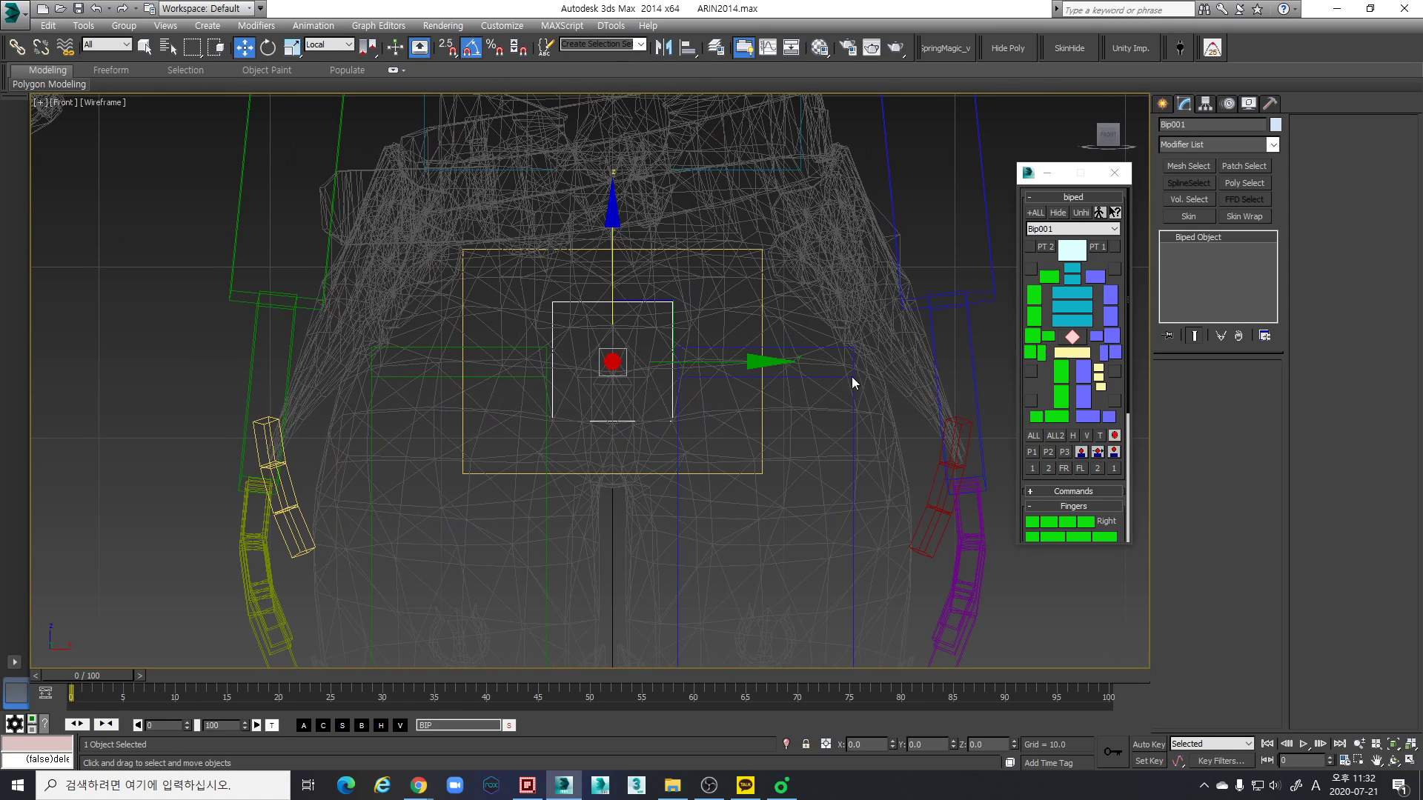
{"action": "middle_click_drag", "start_coordinate": [825, 381], "coordinate": [806, 364]}
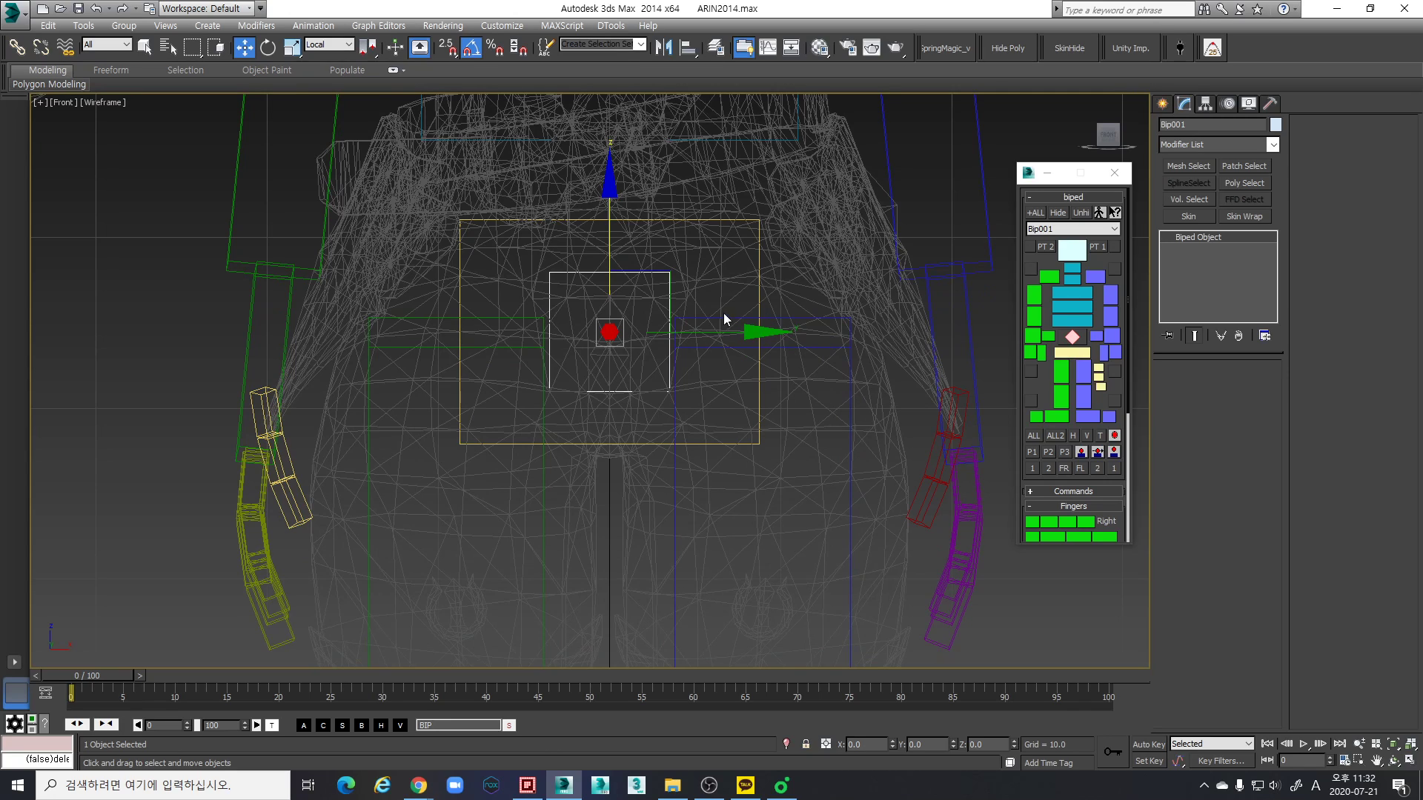
- Scale the biped's pelvis to about 107% along its local Z axis to widen the spacing of the thighs
{"action": "left_click", "coordinate": [758, 313]}
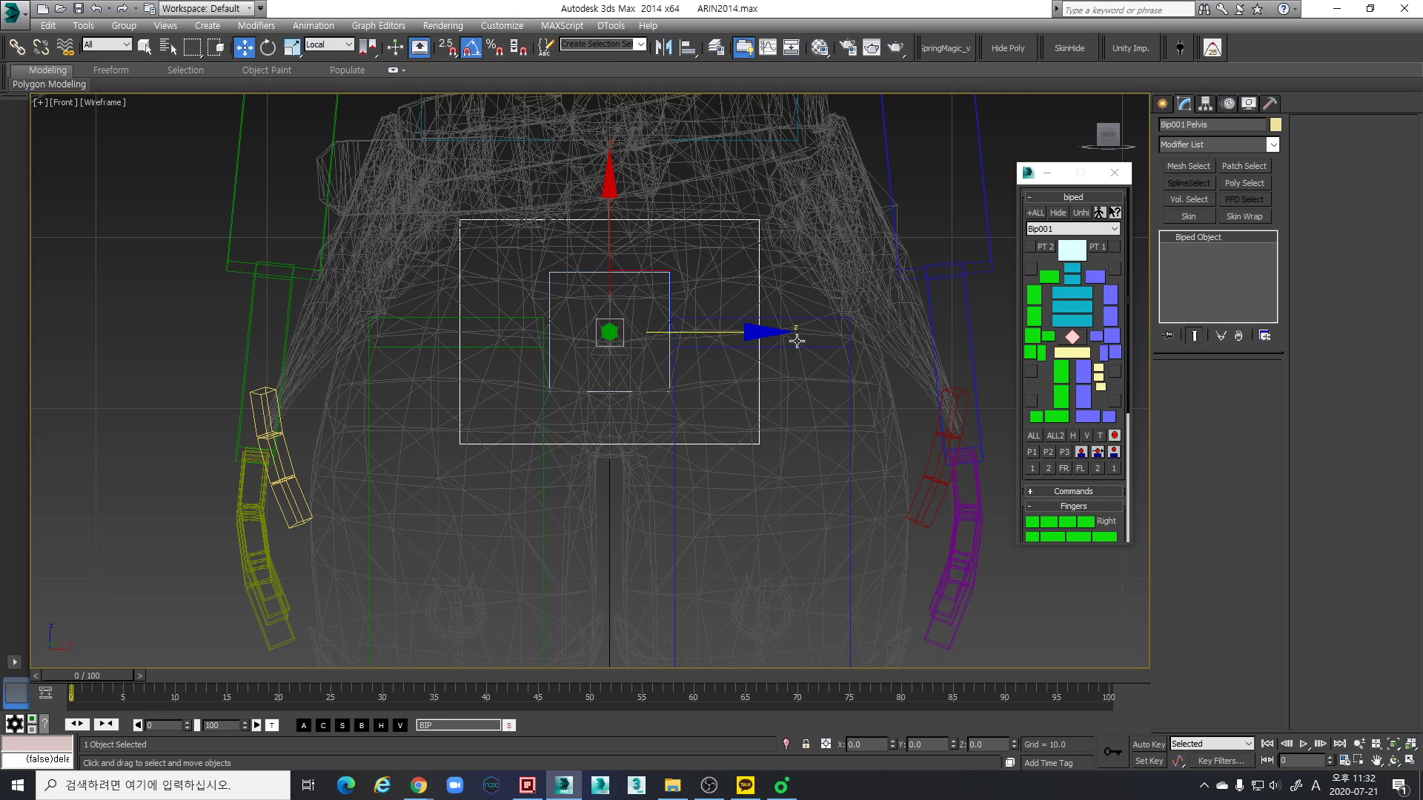
{"action": "key", "text": "r"}
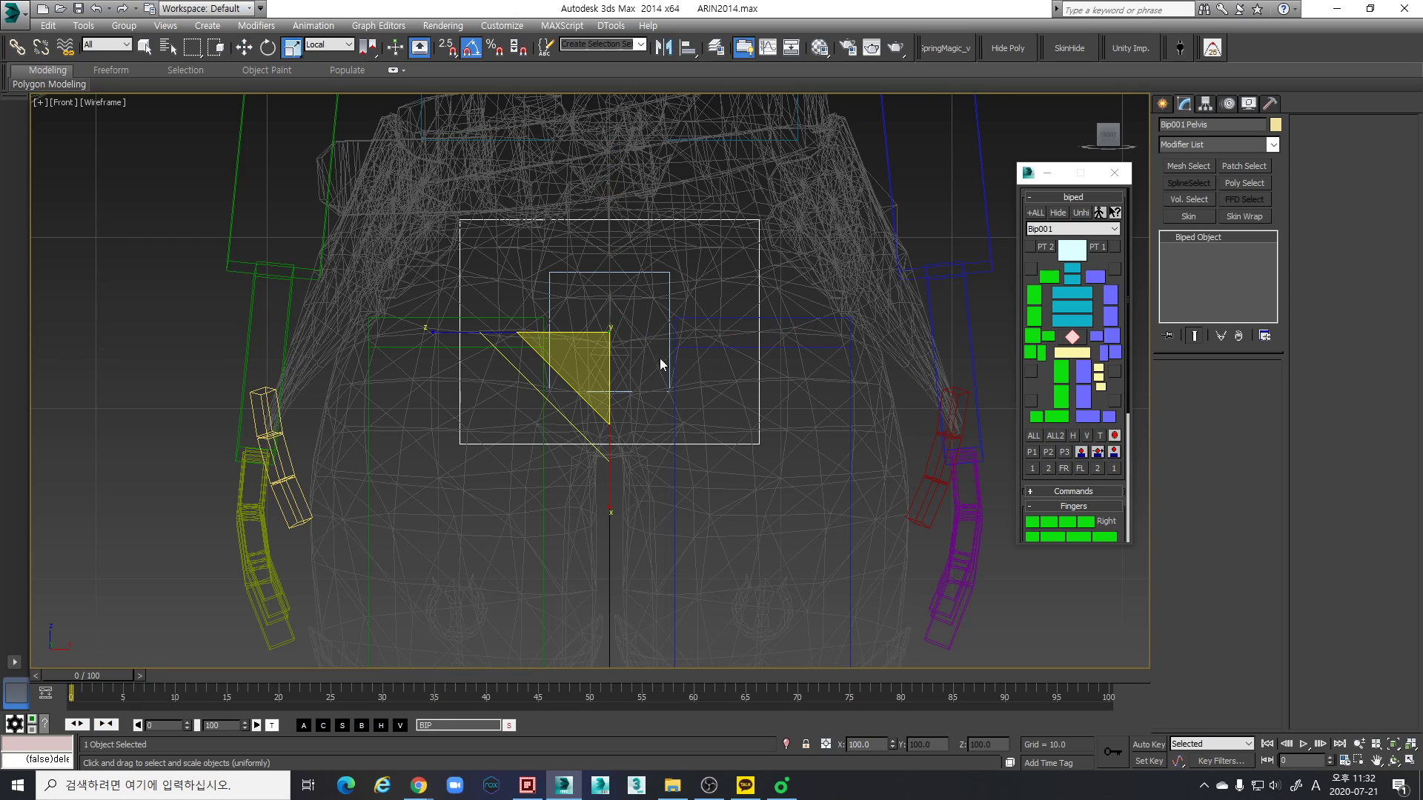
{"action": "left_click_drag", "start_coordinate": [454, 337], "coordinate": [444, 330]}
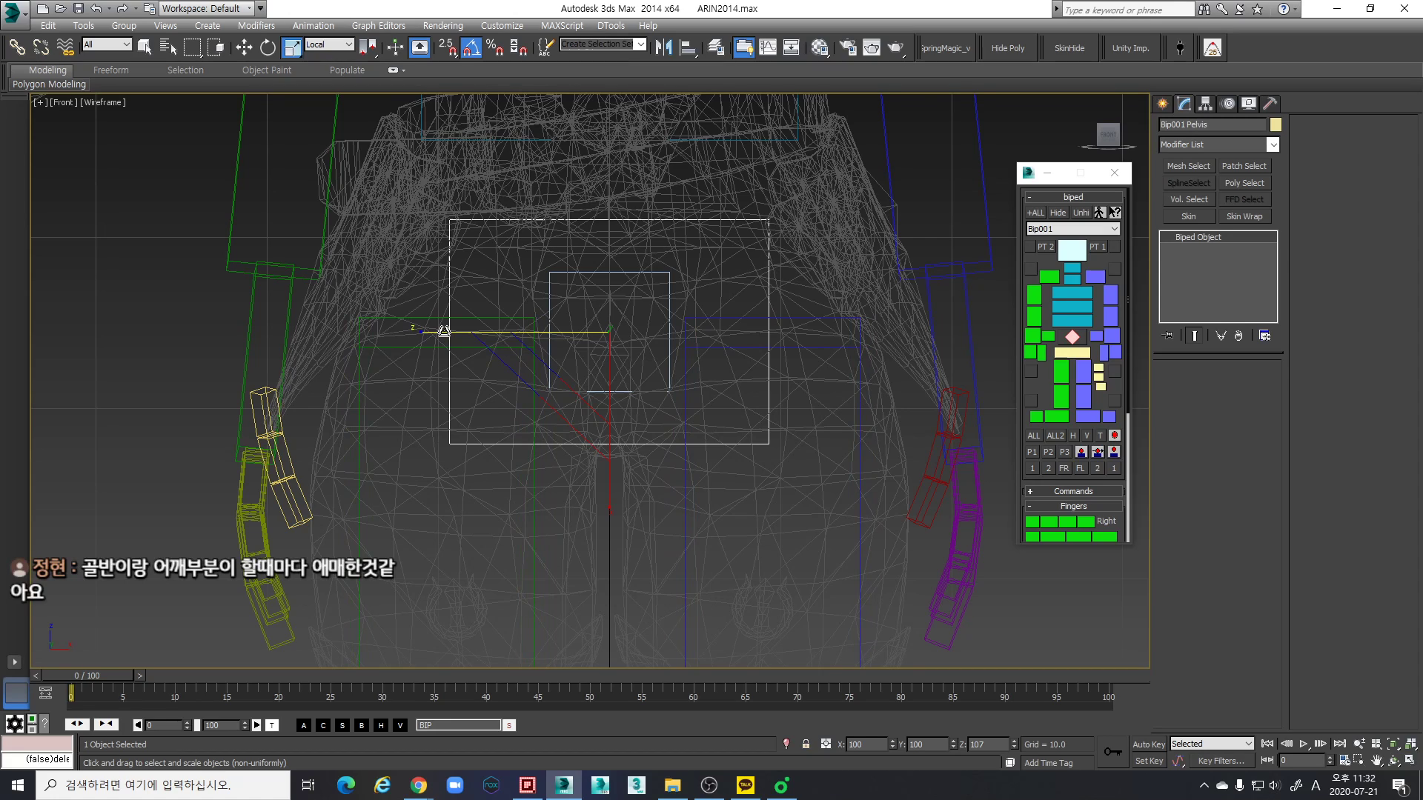
{"action": "left_click_drag", "start_coordinate": [444, 330], "coordinate": [443, 330]}
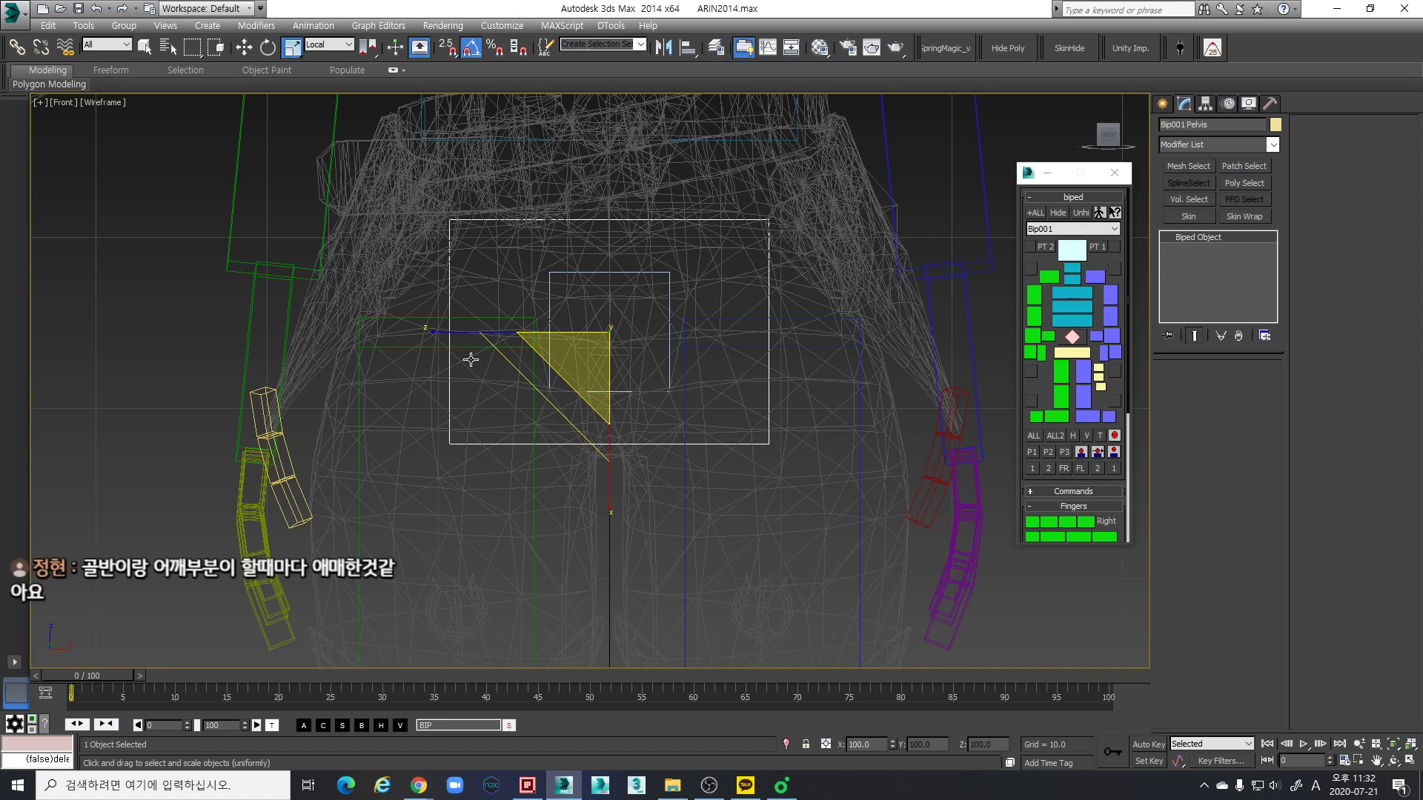
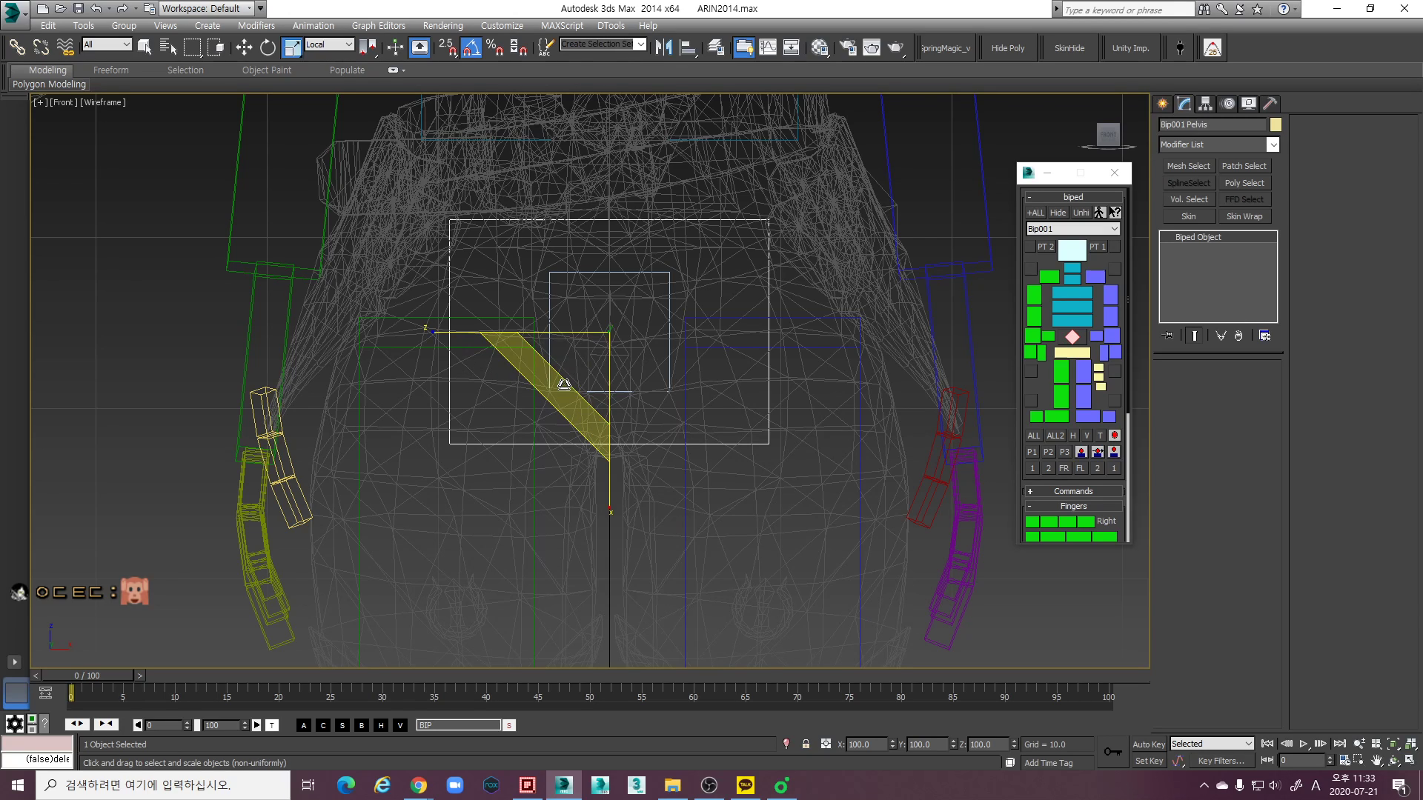
- Scale the biped's pelvis down slightly along its local Z axis to bring the thighs closer together
{"action": "scroll", "coordinate": [765, 365], "scroll_direction": "up", "scroll_amount": 2}
{"action": "scroll", "coordinate": [770, 366], "scroll_direction": "down", "scroll_amount": 2}
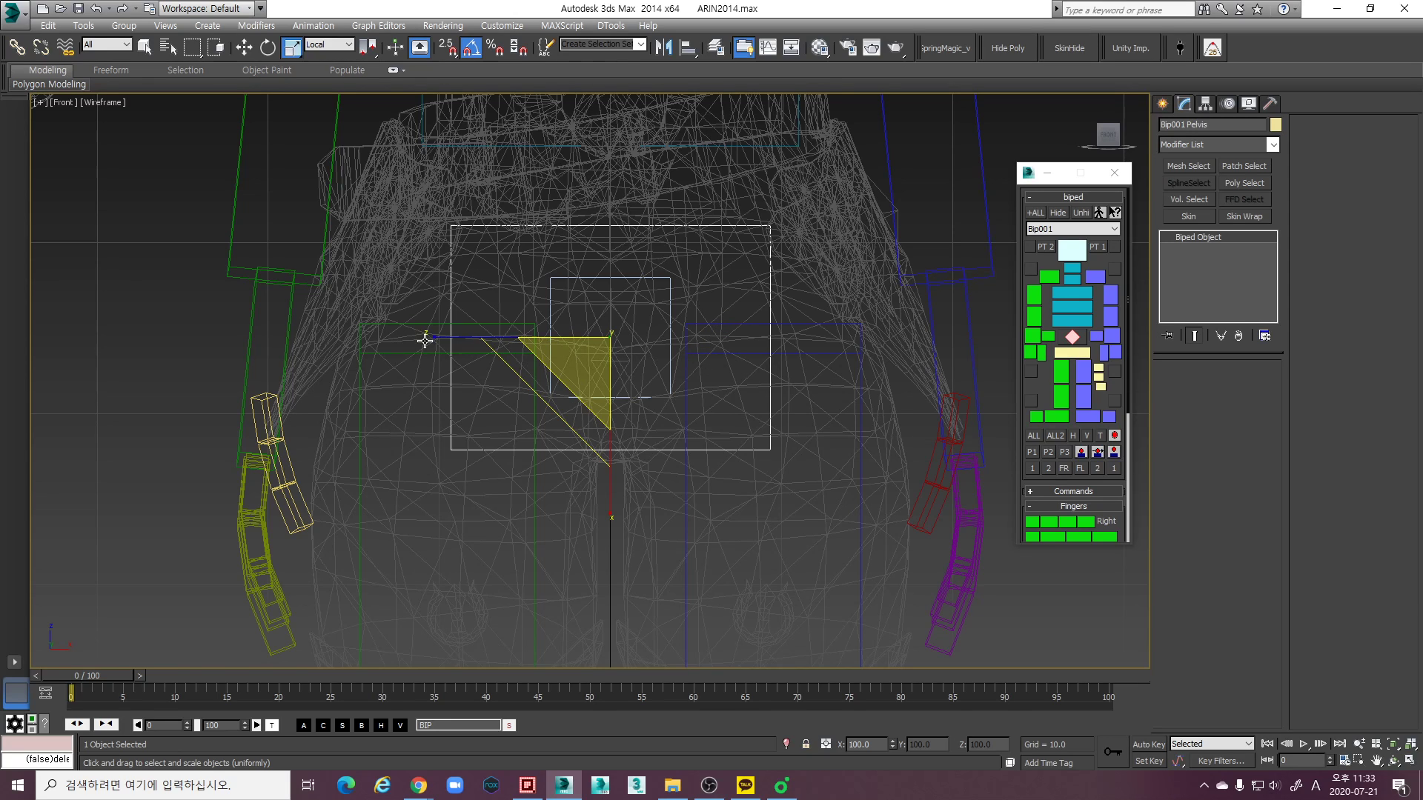
{"action": "left_click_drag", "start_coordinate": [445, 337], "coordinate": [444, 339]}
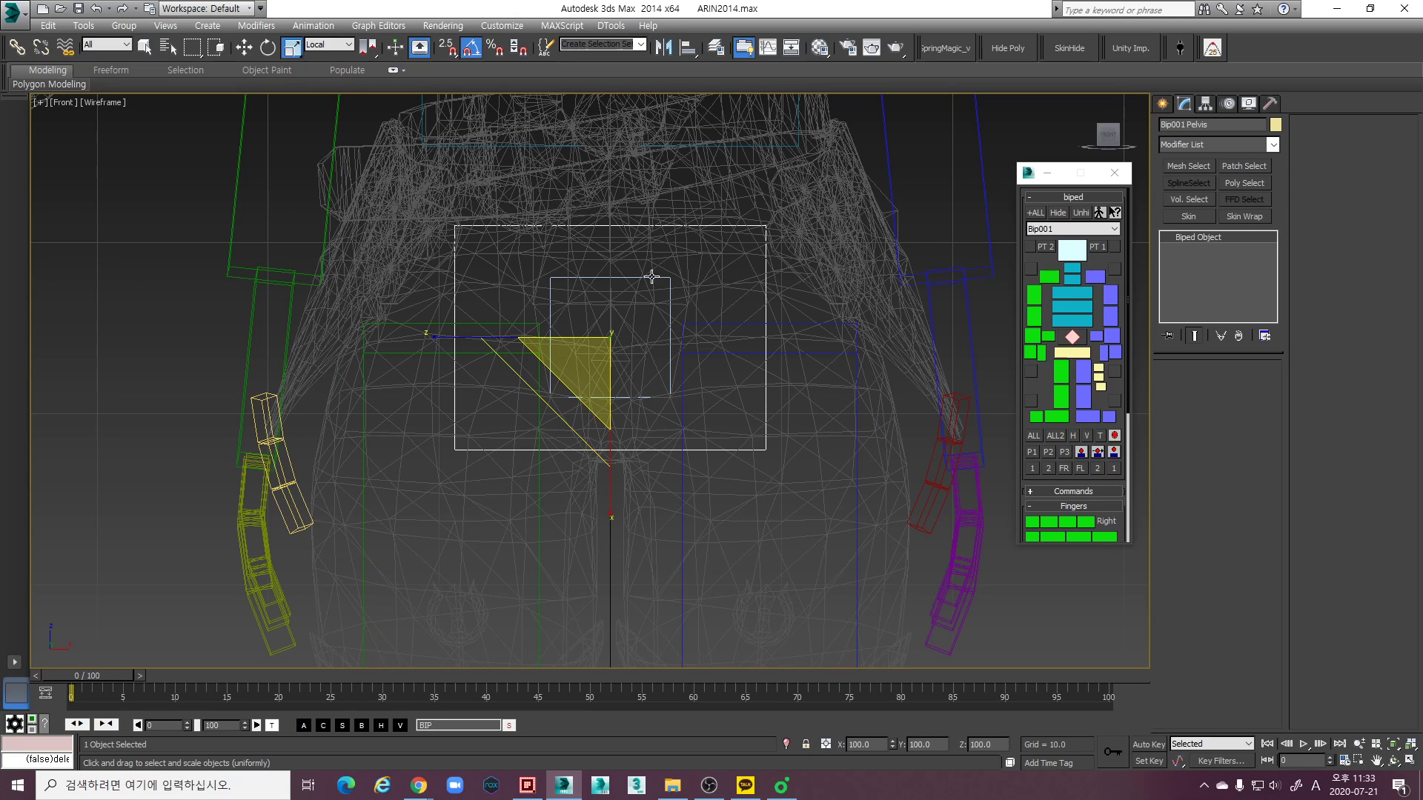
- Move the Bip001 center of mass down about 0.48 units within the character's hips
{"action": "left_click", "coordinate": [668, 291]}
{"action": "key", "text": "w"}
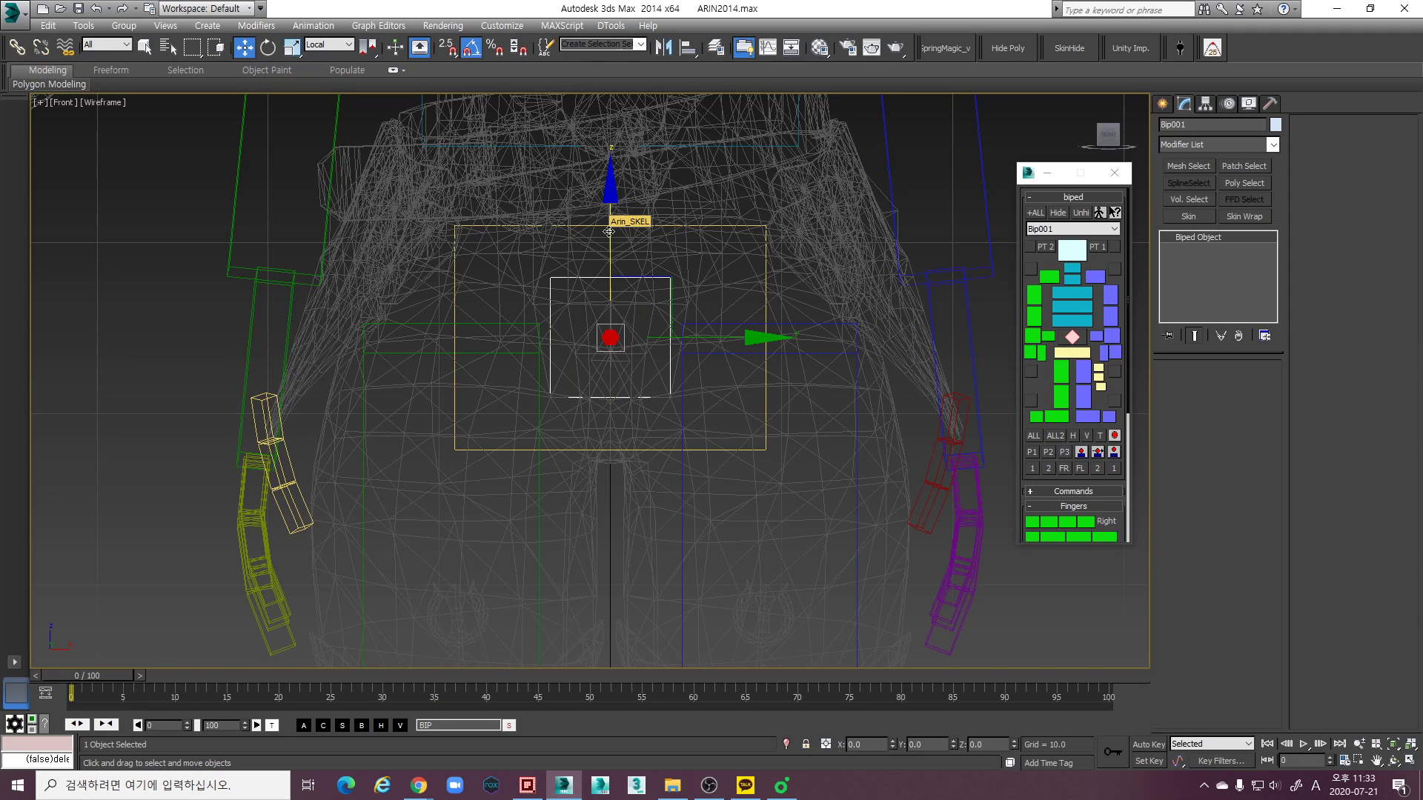
{"action": "mouse_move", "coordinate": [609, 232]}
{"action": "left_mouse_down"}
{"action": "mouse_move", "coordinate": [612, 210]}
{"action": "mouse_move", "coordinate": [618, 228]}
{"action": "left_mouse_up"}
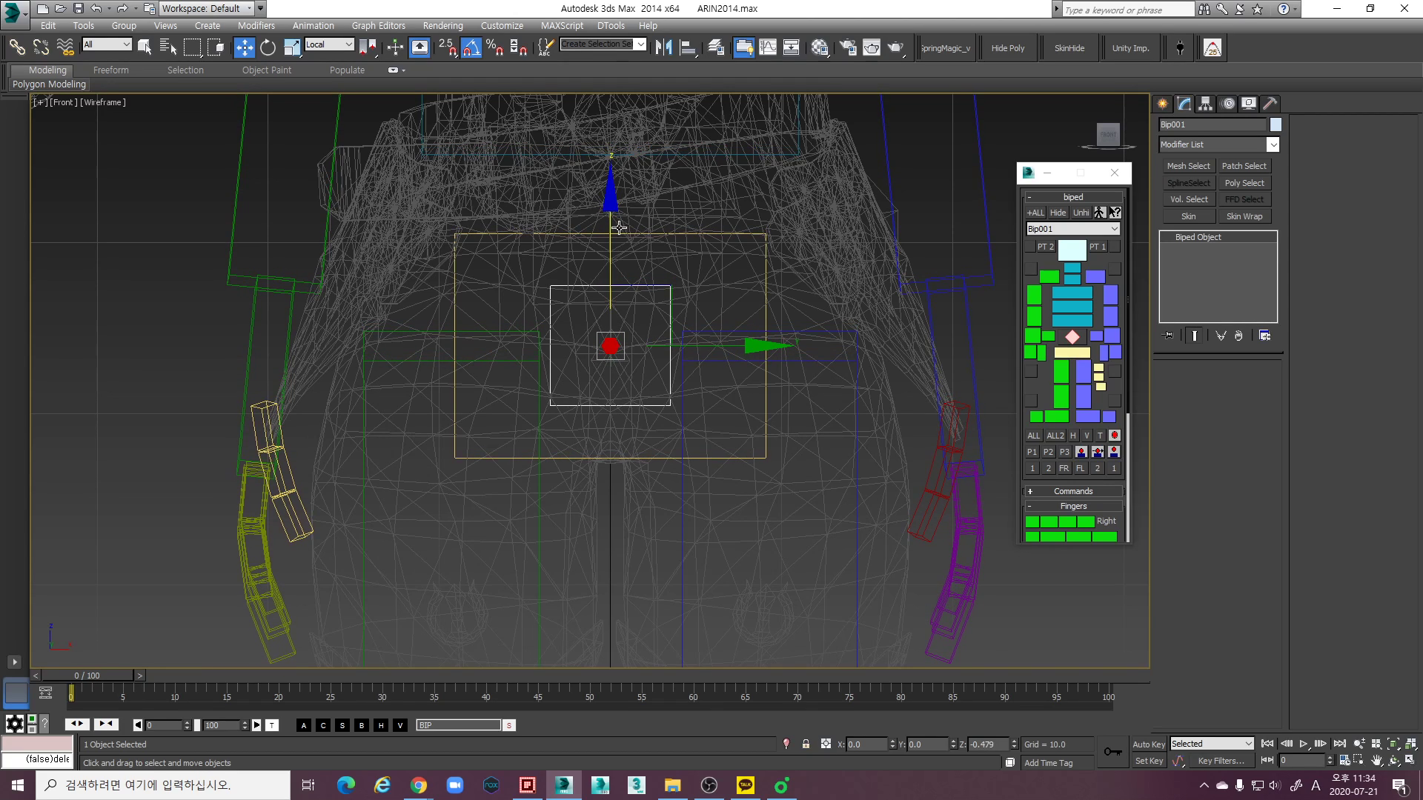
- Freeze the Mesh layer in the layer manager so the character mesh cannot be selected, and close the manager
{"action": "left_click", "coordinate": [857, 470]}
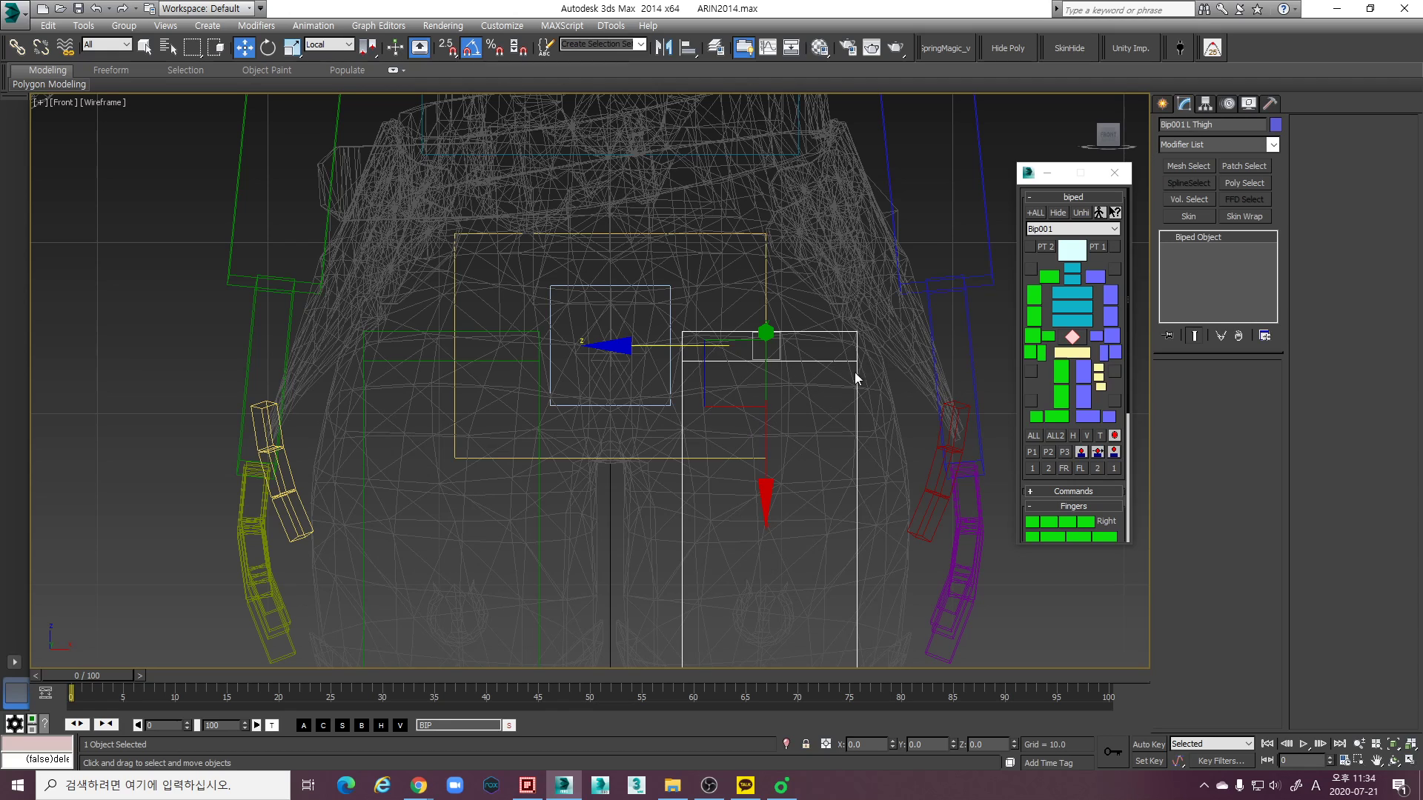
{"action": "left_click", "coordinate": [865, 430]}
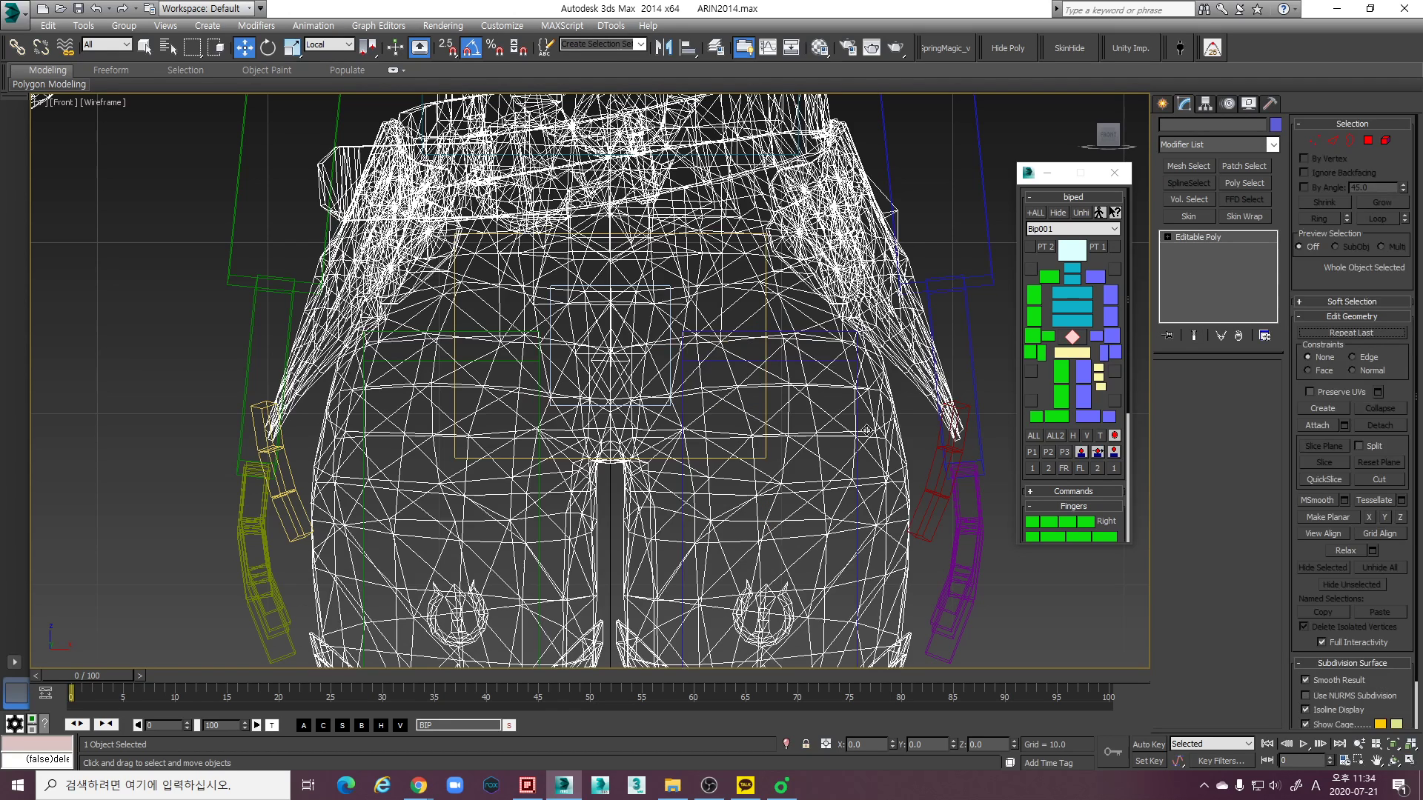
{"action": "left_click", "coordinate": [715, 48]}
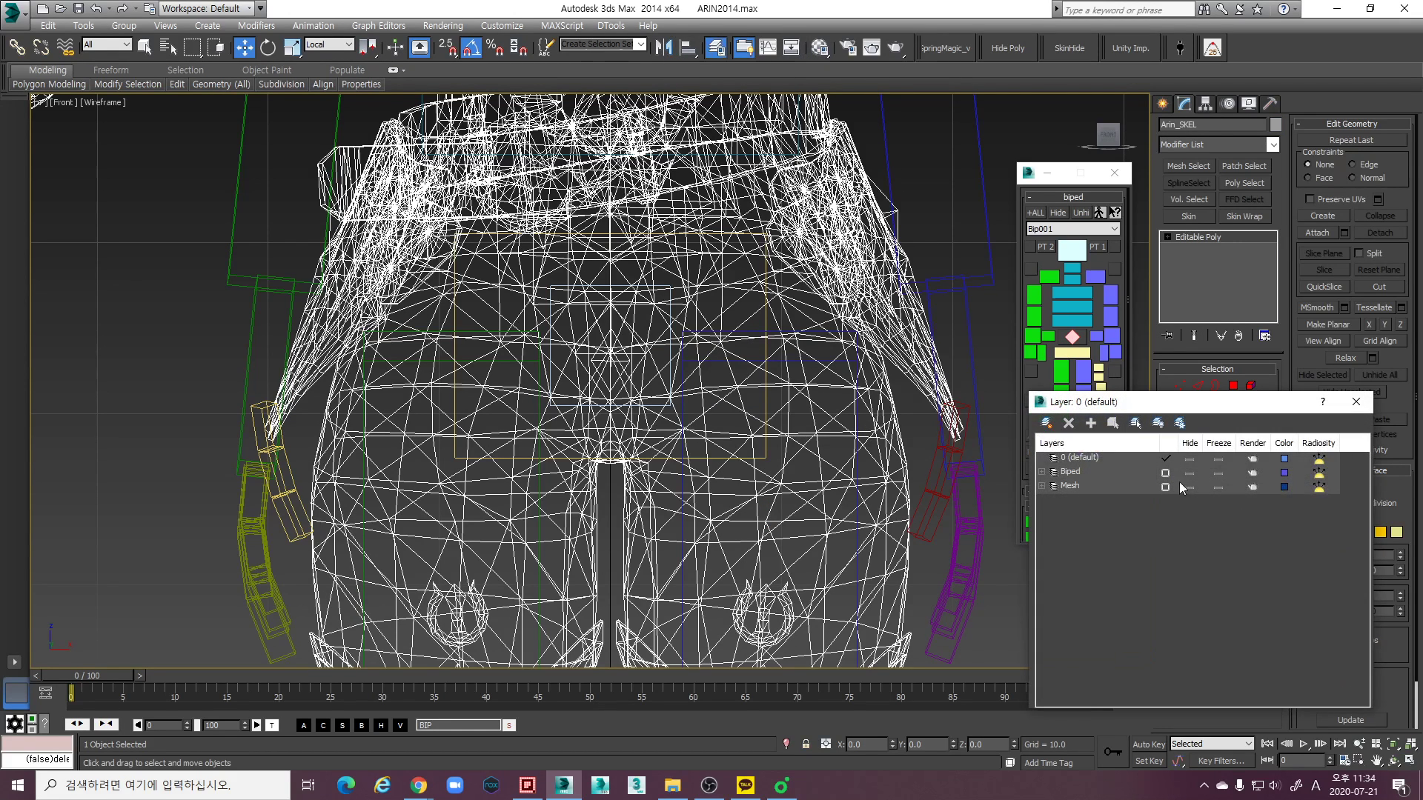
{"action": "left_click", "coordinate": [1218, 487]}
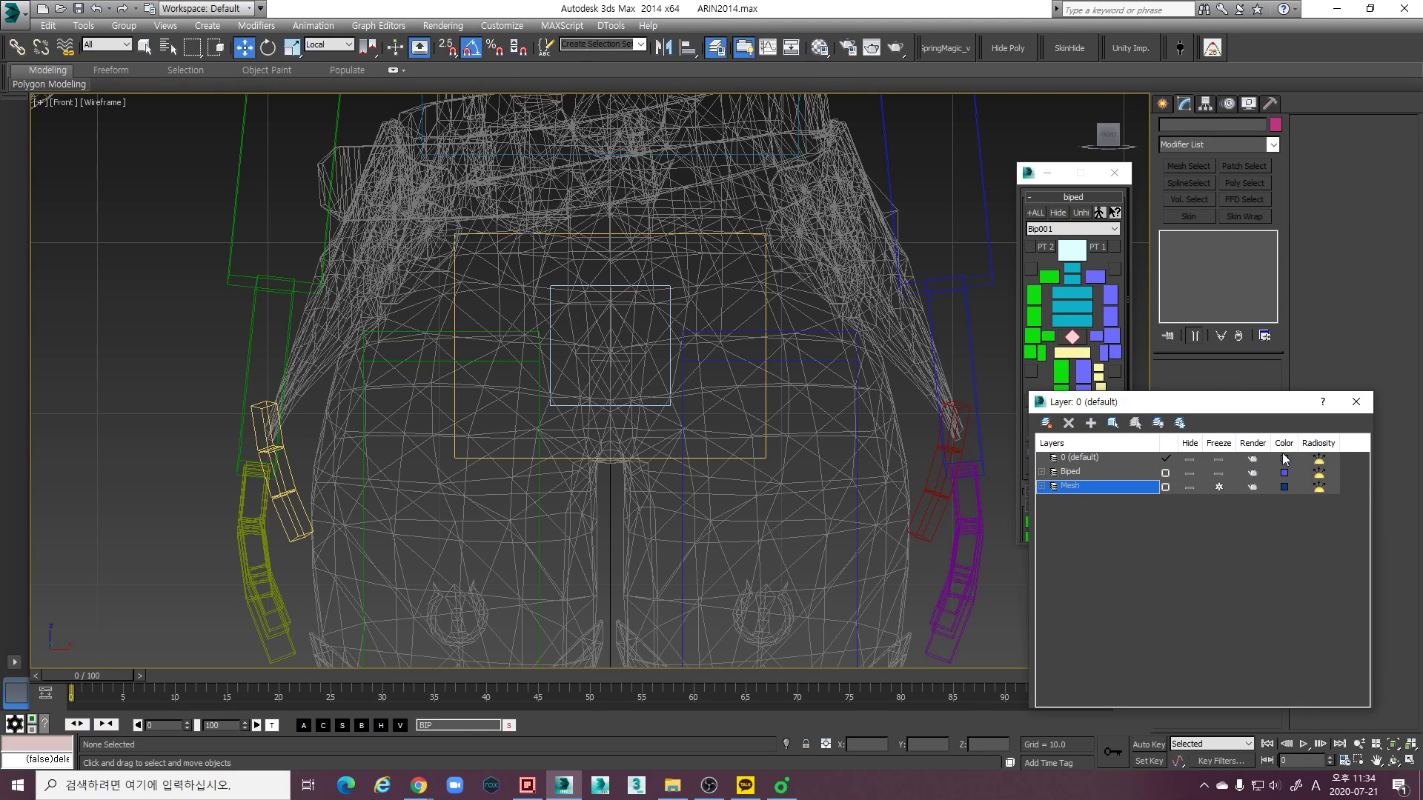
{"action": "left_click", "coordinate": [1356, 404]}
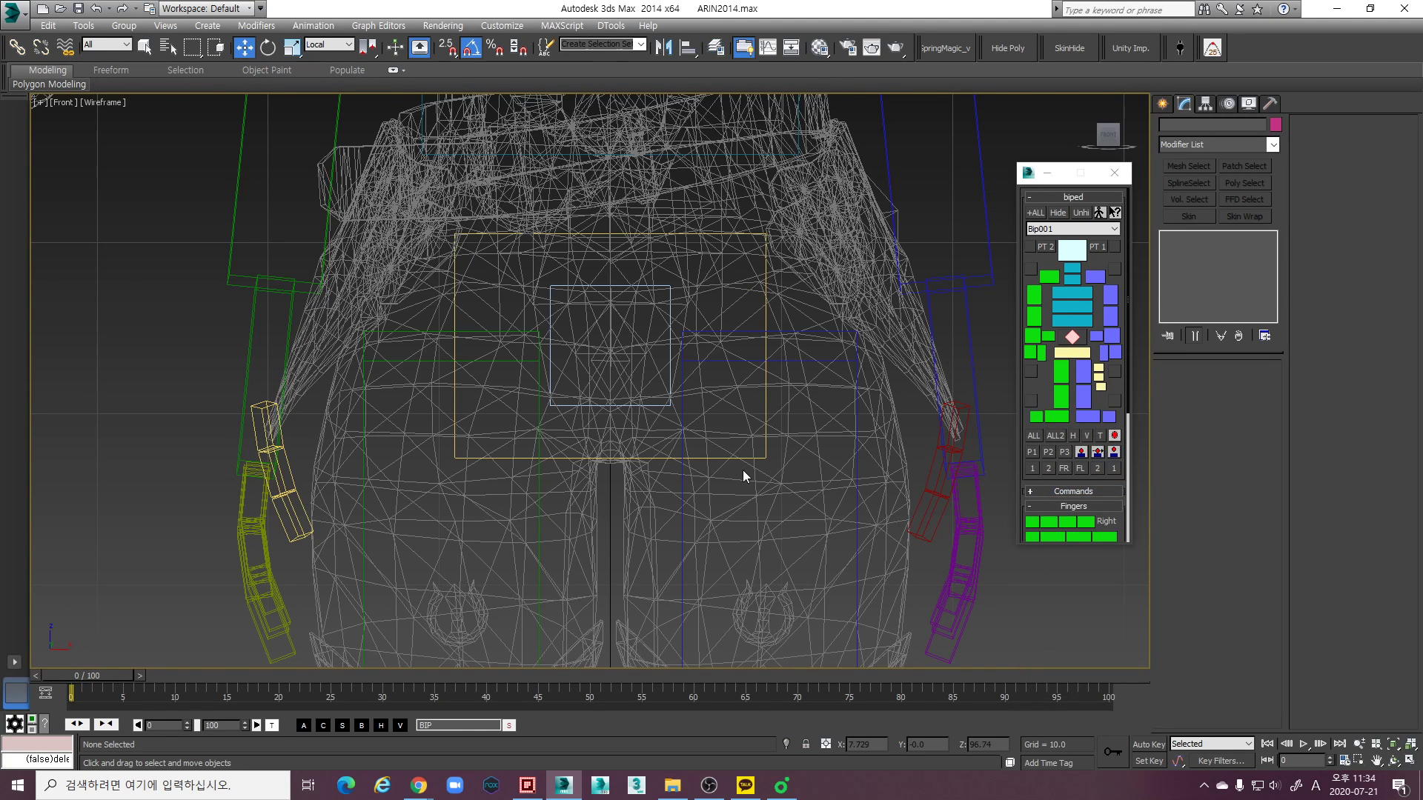
- Select the biped's left thigh and examine its fit against the mesh's leg in the Perspective and Front views
{"action": "left_click", "coordinate": [857, 430]}
{"action": "scroll", "coordinate": [852, 451], "scroll_direction": "down", "scroll_amount": 4}
{"action": "middle_click_drag", "start_coordinate": [845, 437], "coordinate": [801, 394]}
{"action": "scroll", "coordinate": [804, 359], "scroll_direction": "up", "scroll_amount": 4}
{"action": "scroll", "coordinate": [778, 363], "scroll_direction": "down", "scroll_amount": 2}
{"action": "key", "text": "p"}
{"action": "key", "text": "F3"}
{"action": "scroll", "coordinate": [768, 365], "scroll_direction": "up", "scroll_amount": 3}
{"action": "key", "text": "f"}
{"action": "scroll", "coordinate": [746, 351], "scroll_direction": "down", "scroll_amount": 3}
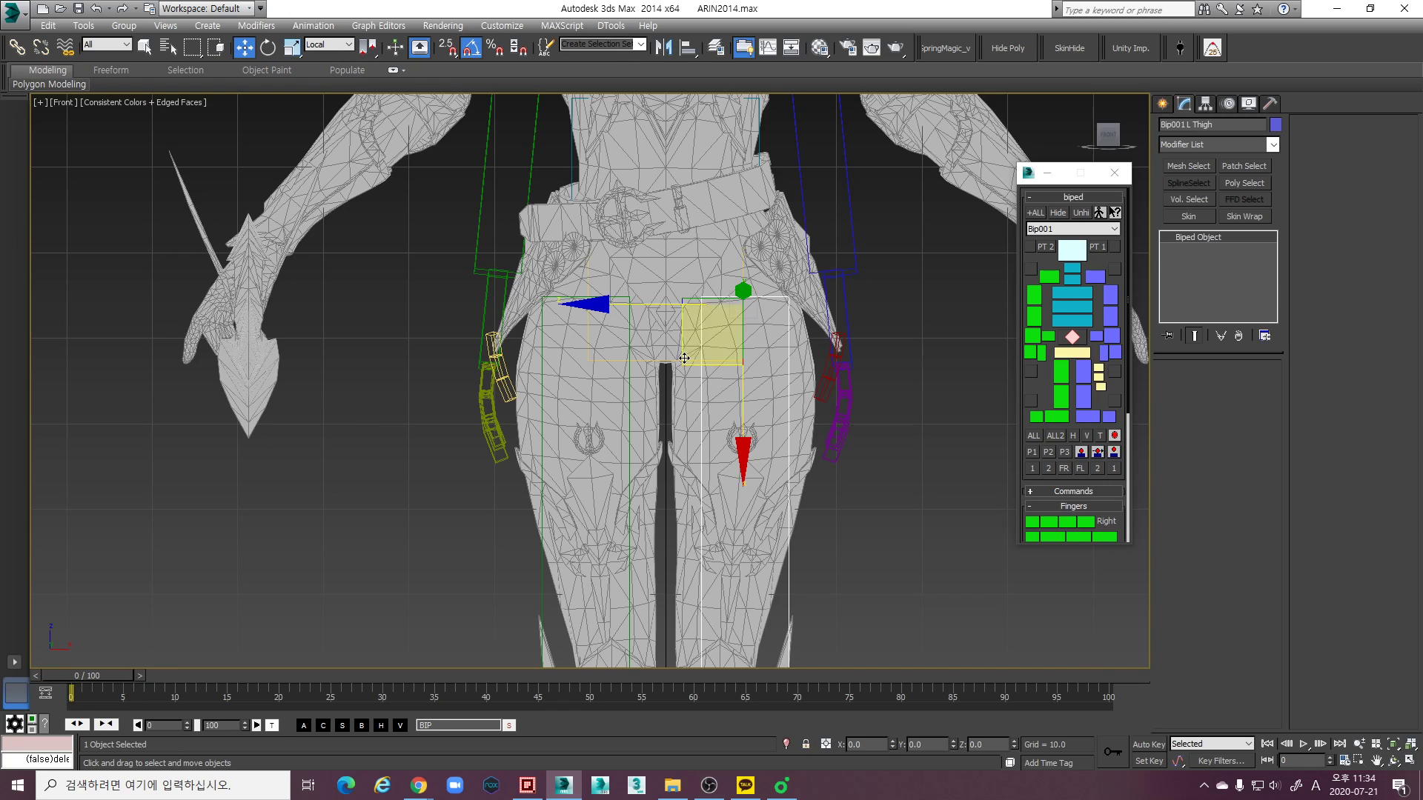
- In wireframe display, raise the Bip001 center of mass slightly within the hips in the Front view
{"action": "scroll", "coordinate": [689, 341], "scroll_direction": "up", "scroll_amount": 4}
{"action": "key", "text": "F3"}
{"action": "left_click", "coordinate": [722, 264]}
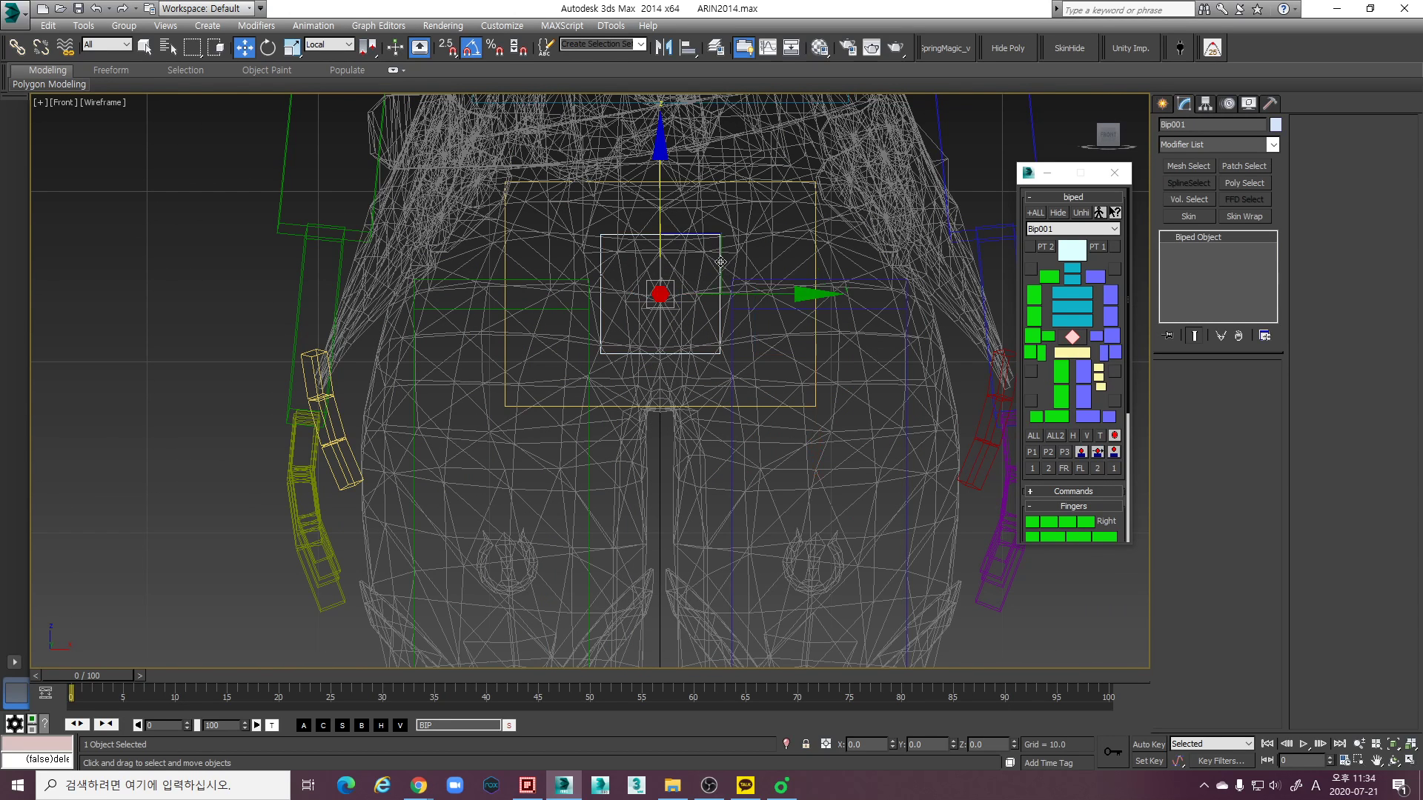
{"action": "left_click_drag", "start_coordinate": [660, 190], "coordinate": [655, 173]}
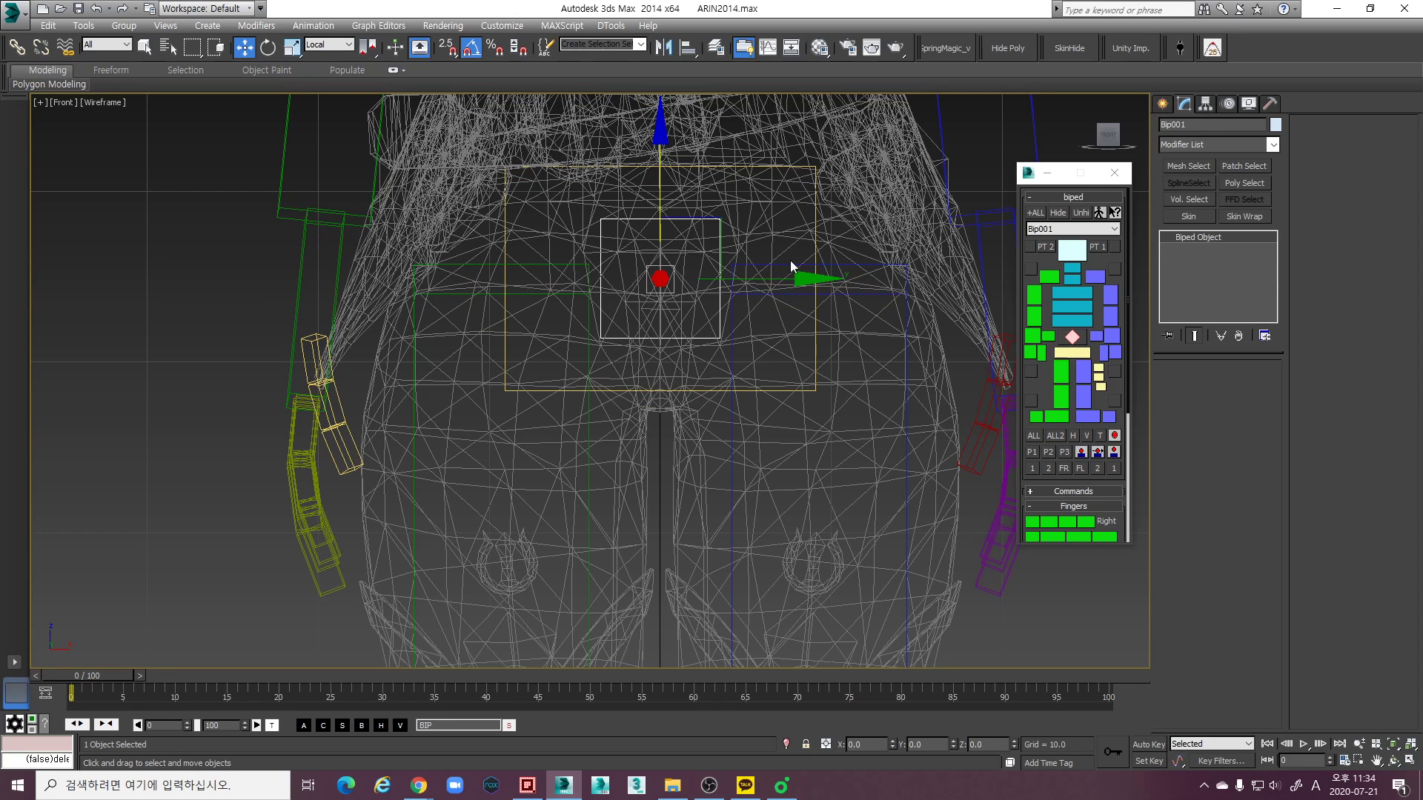
- Scale the biped's pelvis to 94% along its local Z axis to narrow the spacing of the thighs
{"action": "left_click", "coordinate": [819, 348]}
{"action": "key", "text": "r"}
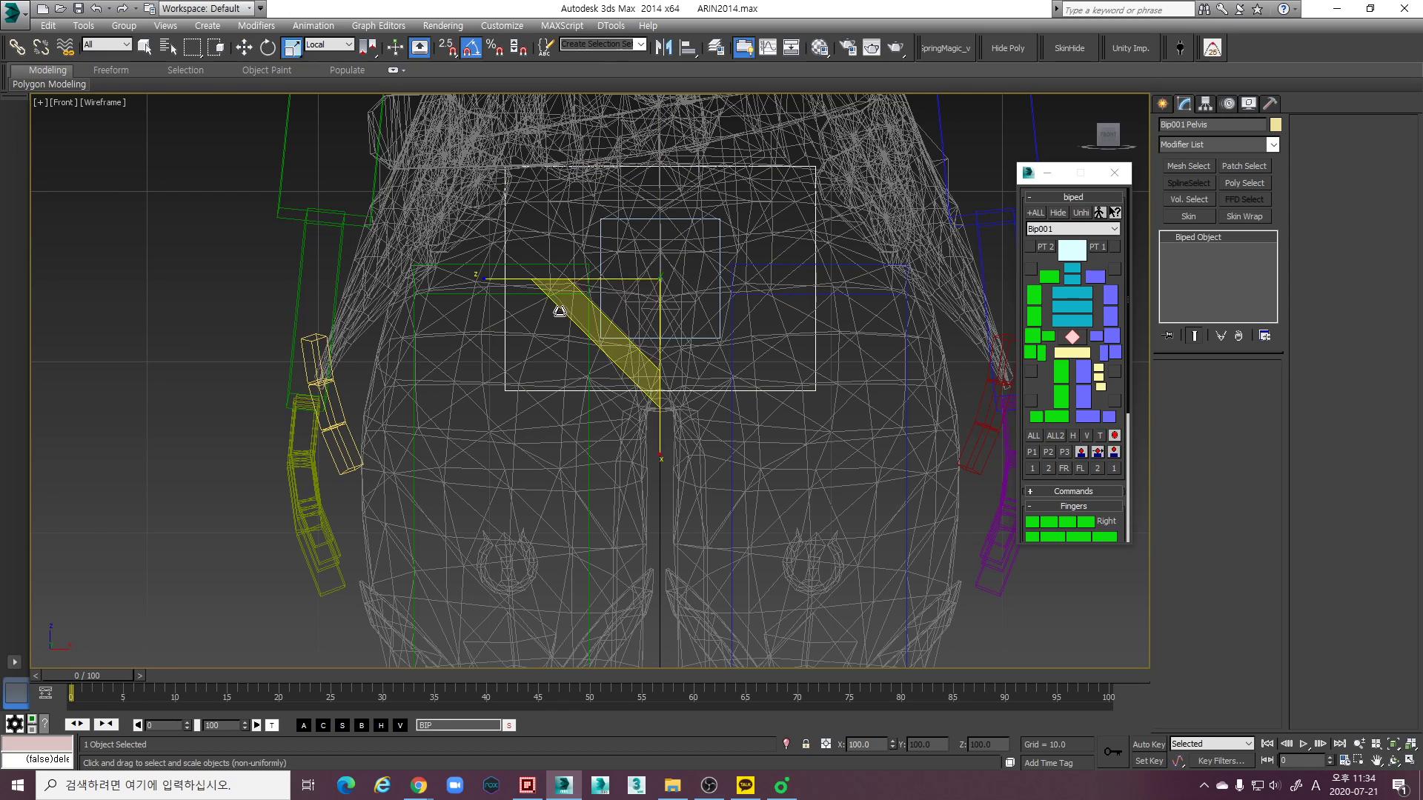
{"action": "left_click_drag", "start_coordinate": [499, 280], "coordinate": [501, 279]}
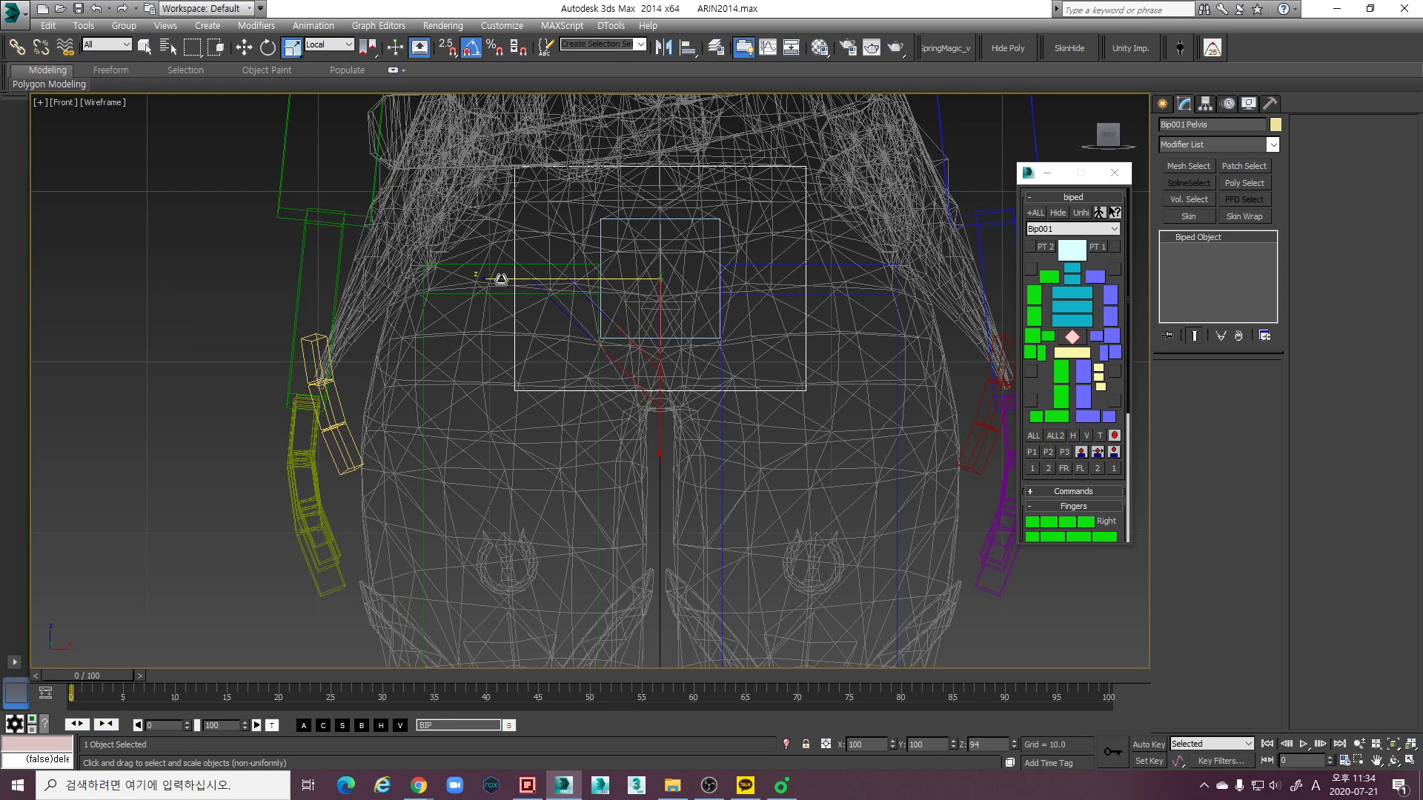
- Switch to the Perspective view and set its display to Shaded with edged faces
{"action": "scroll", "coordinate": [819, 294], "scroll_direction": "down", "scroll_amount": 6}
{"action": "middle_click_drag", "start_coordinate": [794, 398], "coordinate": [769, 412]}
{"action": "key", "text": "p"}
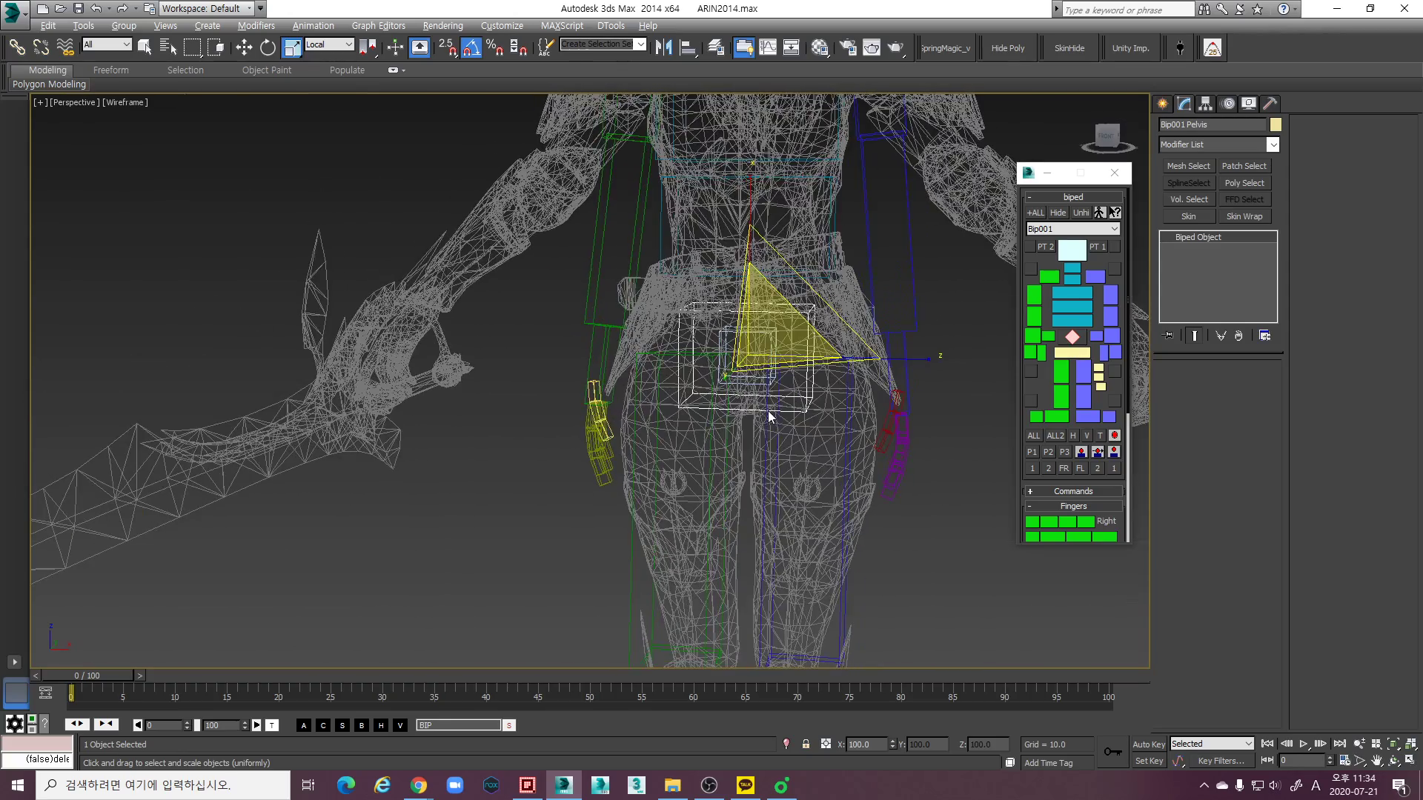
{"action": "scroll", "coordinate": [769, 416], "scroll_direction": "up", "scroll_amount": 5}
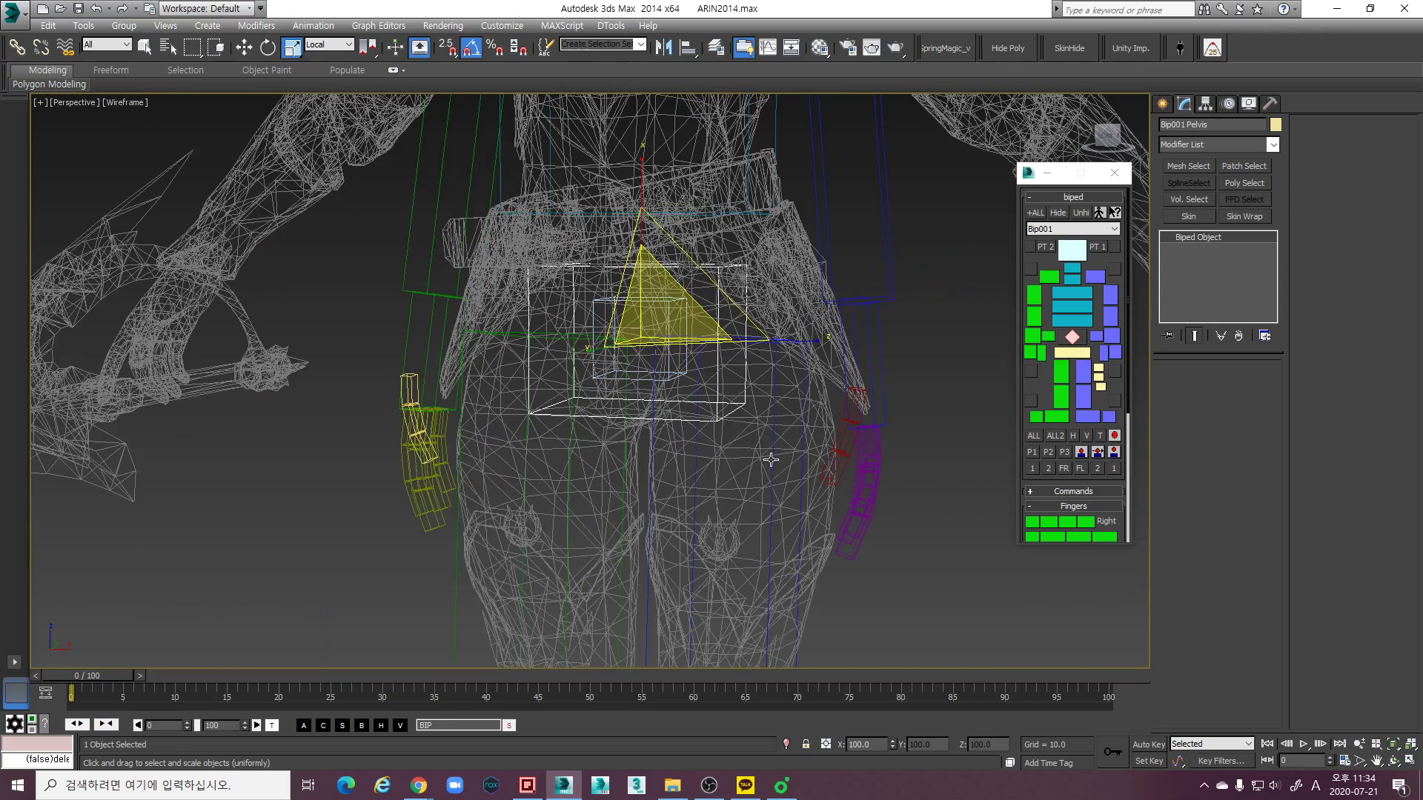
{"action": "scroll", "coordinate": [770, 459], "scroll_direction": "down", "scroll_amount": 2}
{"action": "left_click", "coordinate": [163, 136]}
{"action": "left_click", "coordinate": [127, 103]}
{"action": "left_click", "coordinate": [168, 136]}
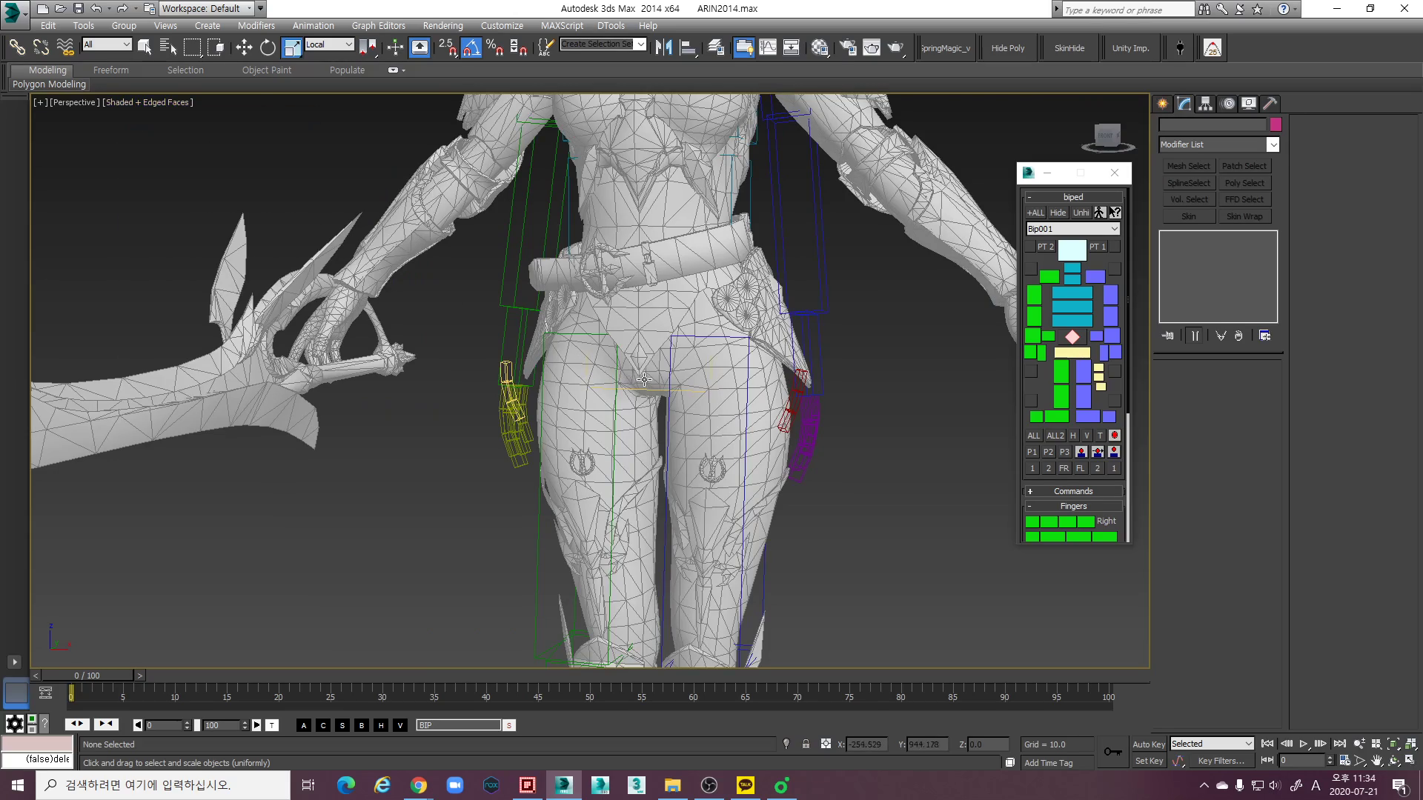
- Select the left thigh and examine how the biped's legs line up with the mesh from hips to feet
{"action": "scroll", "coordinate": [726, 384], "scroll_direction": "up", "scroll_amount": 4}
{"action": "left_click", "coordinate": [705, 366]}
{"action": "middle_click_drag", "start_coordinate": [705, 366], "coordinate": [696, 281], "text": "alt"}
{"action": "scroll", "coordinate": [697, 281], "scroll_direction": "down", "scroll_amount": 3}
{"action": "middle_click_drag", "start_coordinate": [751, 477], "coordinate": [742, 411]}
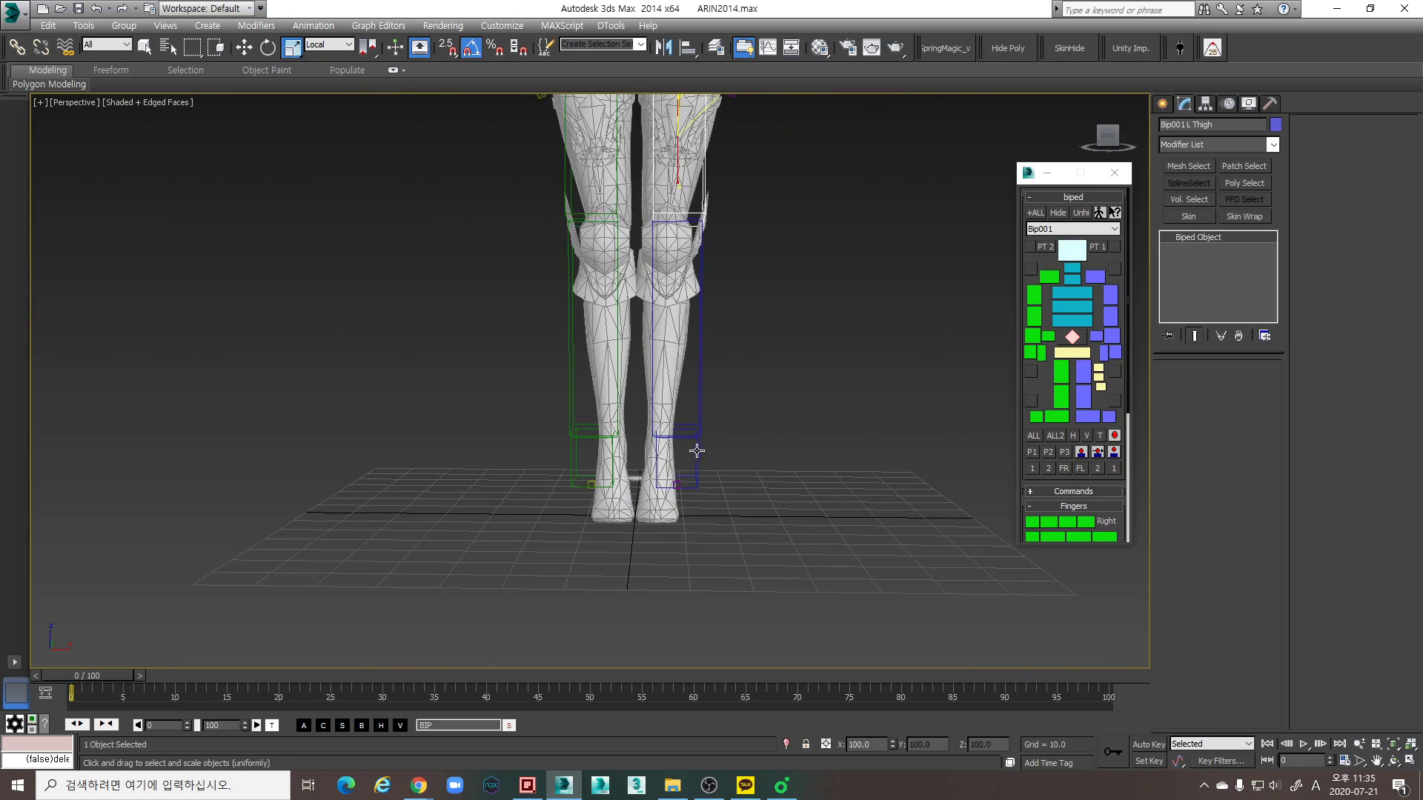
{"action": "scroll", "coordinate": [730, 420], "scroll_direction": "down", "scroll_amount": 4}
{"action": "scroll", "coordinate": [708, 402], "scroll_direction": "up", "scroll_amount": 3}
{"action": "middle_click_drag", "start_coordinate": [709, 401], "coordinate": [720, 393], "text": "alt"}
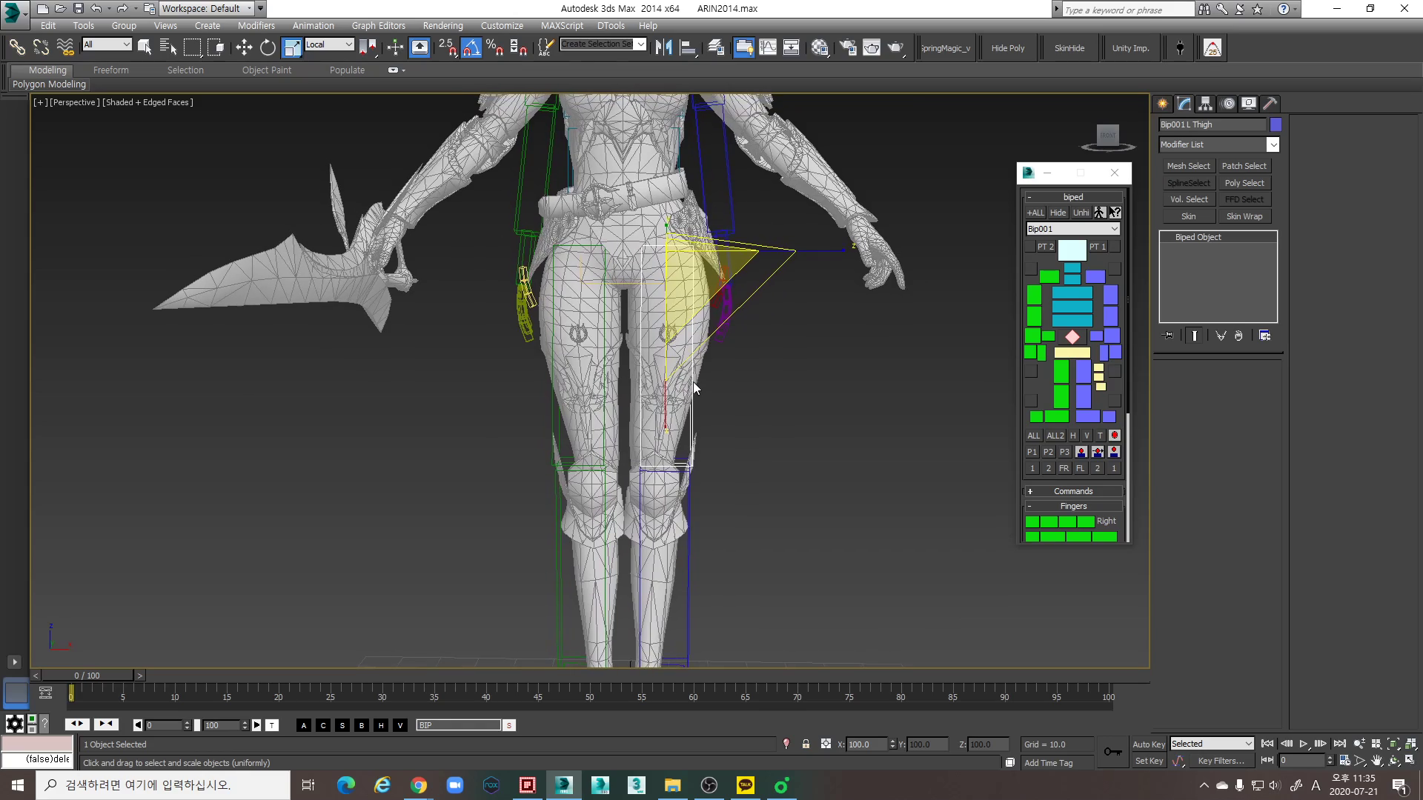
{"action": "middle_click_drag", "start_coordinate": [760, 318], "coordinate": [689, 365], "text": "alt"}
- In wireframe display, move the Bip001 center of mass along Y to about 1.68 and check its depth within the hips
{"action": "key", "text": "F3"}
{"action": "left_click", "coordinate": [1072, 337]}
{"action": "key", "text": "w"}
{"action": "left_click_drag", "start_coordinate": [743, 306], "coordinate": [757, 306]}
{"action": "mouse_move", "coordinate": [772, 339]}
{"action": "middle_mouse_down", "text": "alt"}
{"action": "mouse_move", "coordinate": [680, 372]}
{"action": "mouse_move", "coordinate": [772, 360]}
{"action": "mouse_move", "coordinate": [797, 339]}
{"action": "mouse_move", "coordinate": [894, 344]}
{"action": "mouse_move", "coordinate": [730, 372]}
{"action": "mouse_move", "coordinate": [745, 380]}
{"action": "mouse_move", "coordinate": [773, 337]}
{"action": "middle_mouse_up", "text": "alt"}
{"action": "left_click_drag", "start_coordinate": [776, 322], "coordinate": [775, 322]}
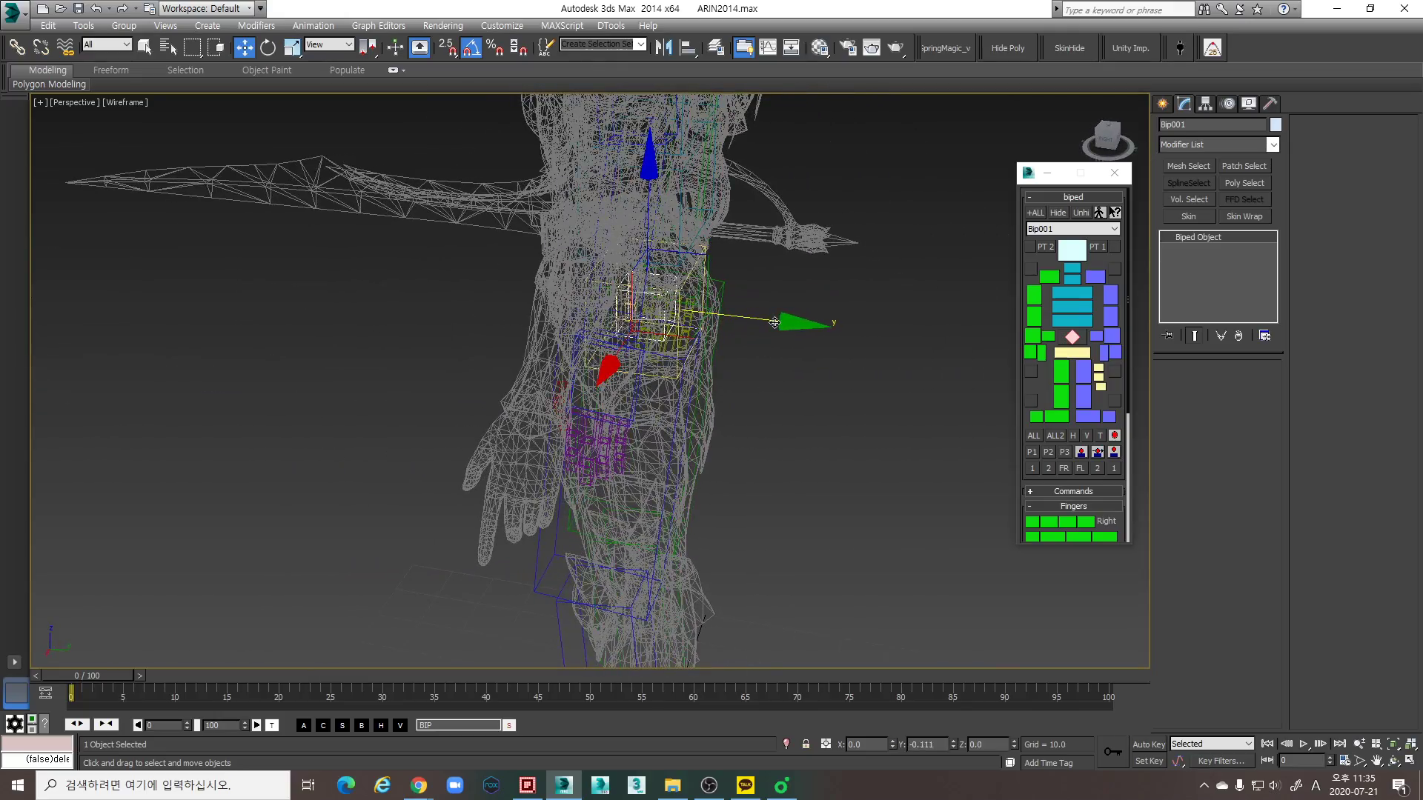
{"action": "middle_click_drag", "start_coordinate": [755, 446], "coordinate": [700, 397], "text": "alt"}
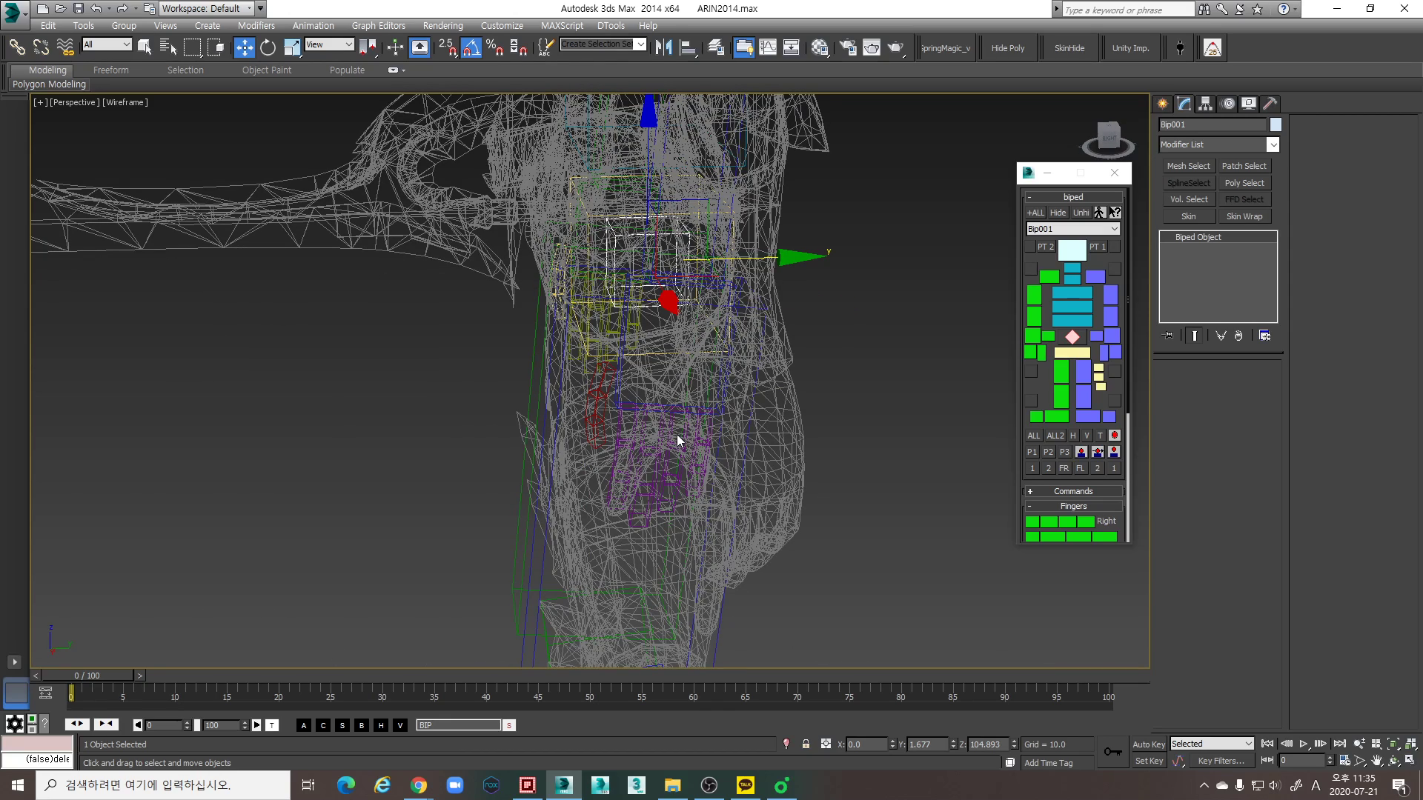
{"action": "mouse_move", "coordinate": [651, 346]}
{"action": "middle_mouse_down"}
{"action": "mouse_move", "coordinate": [655, 358]}
{"action": "mouse_move", "coordinate": [704, 354]}
{"action": "middle_mouse_up"}
{"action": "key", "text": "F3"}
{"action": "key", "text": "F3"}
{"action": "scroll", "coordinate": [692, 375], "scroll_direction": "up", "scroll_amount": 2}
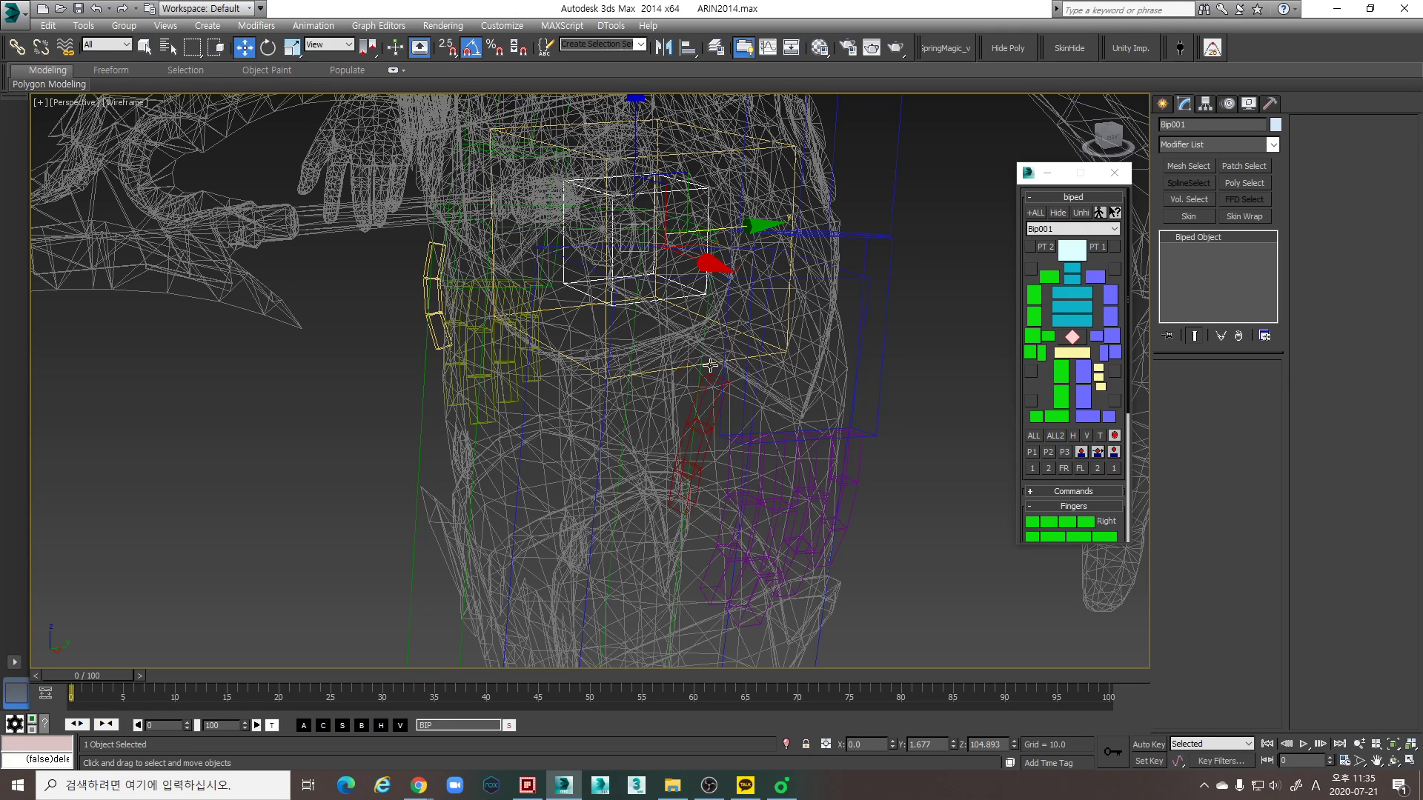
- Scale the biped's pelvis up along the Y axis to deepen it from front to back
{"action": "left_click", "coordinate": [708, 365]}
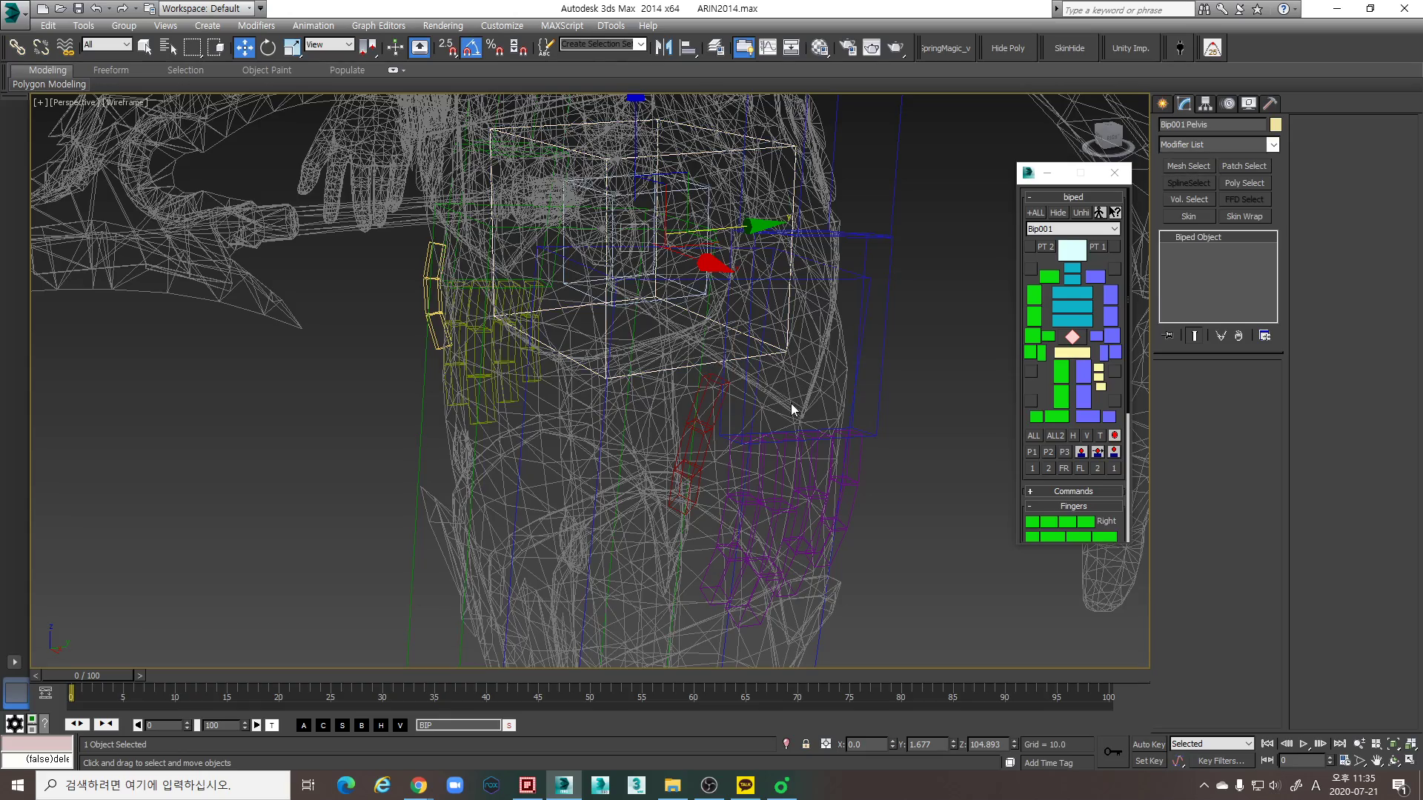
{"action": "mouse_move", "coordinate": [787, 400]}
{"action": "middle_mouse_down", "text": "alt"}
{"action": "mouse_move", "coordinate": [715, 355]}
{"action": "mouse_move", "coordinate": [724, 340]}
{"action": "mouse_move", "coordinate": [756, 342]}
{"action": "mouse_move", "coordinate": [726, 308]}
{"action": "mouse_move", "coordinate": [703, 332]}
{"action": "mouse_move", "coordinate": [725, 324]}
{"action": "middle_mouse_up", "text": "alt"}
{"action": "key", "text": "F3"}
{"action": "key", "text": "F3"}
{"action": "key", "text": "r"}
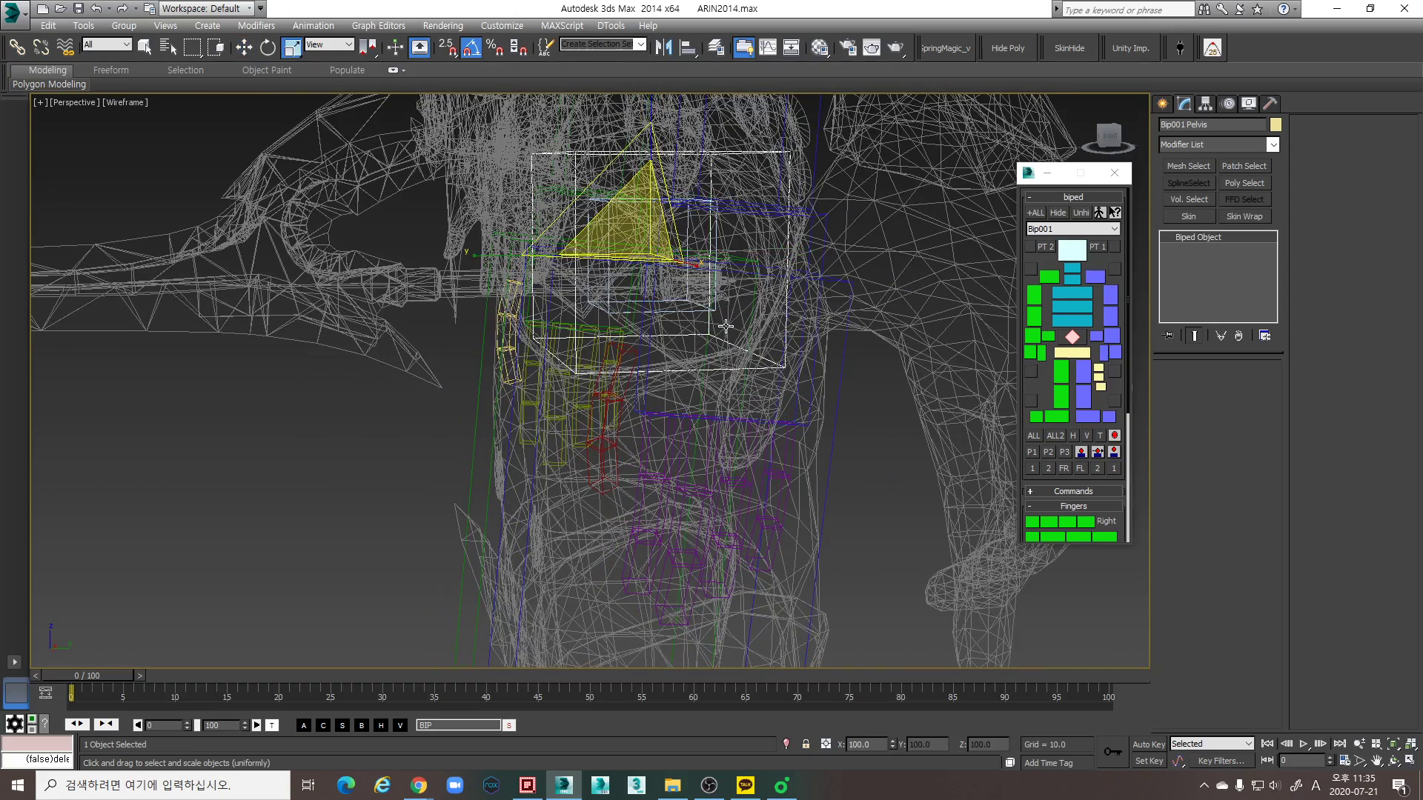
{"action": "key", "text": "F3"}
{"action": "middle_click_drag", "start_coordinate": [639, 300], "coordinate": [657, 315], "text": "alt"}
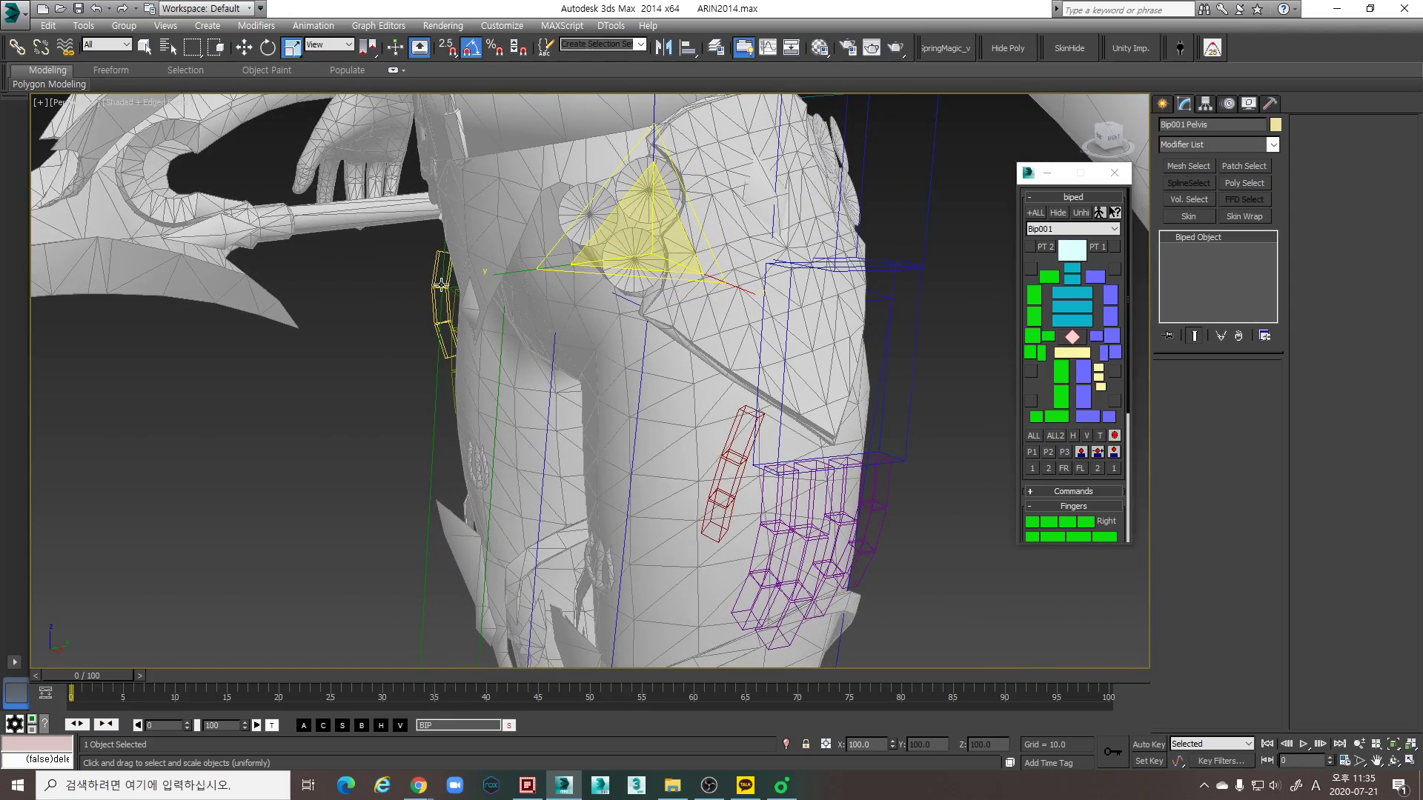
{"action": "mouse_move", "coordinate": [495, 283]}
{"action": "middle_mouse_down", "text": "alt"}
{"action": "mouse_move", "coordinate": [533, 305]}
{"action": "mouse_move", "coordinate": [512, 299]}
{"action": "middle_mouse_up", "text": "alt"}
{"action": "left_click_drag", "start_coordinate": [517, 282], "coordinate": [457, 290]}
{"action": "middle_click_drag", "start_coordinate": [637, 306], "coordinate": [545, 304], "text": "alt"}
{"action": "left_click_drag", "start_coordinate": [800, 261], "coordinate": [798, 261]}
- Select the Bip001 center of mass and show it from the side in the Left view
{"action": "mouse_move", "coordinate": [656, 363]}
{"action": "middle_mouse_down", "text": "alt"}
{"action": "mouse_move", "coordinate": [727, 375]}
{"action": "mouse_move", "coordinate": [667, 377]}
{"action": "mouse_move", "coordinate": [746, 445]}
{"action": "mouse_move", "coordinate": [687, 415]}
{"action": "mouse_move", "coordinate": [678, 393]}
{"action": "mouse_move", "coordinate": [704, 425]}
{"action": "mouse_move", "coordinate": [655, 436]}
{"action": "mouse_move", "coordinate": [651, 394]}
{"action": "mouse_move", "coordinate": [661, 358]}
{"action": "mouse_move", "coordinate": [752, 326]}
{"action": "mouse_move", "coordinate": [766, 294]}
{"action": "mouse_move", "coordinate": [753, 525]}
{"action": "middle_mouse_up", "text": "alt"}
{"action": "key", "text": "F3"}
{"action": "scroll", "coordinate": [682, 351], "scroll_direction": "up", "scroll_amount": 3}
{"action": "key", "text": "w"}
{"action": "left_click", "coordinate": [731, 313]}
{"action": "scroll", "coordinate": [746, 338], "scroll_direction": "down", "scroll_amount": 3}
{"action": "key", "text": "F3"}
{"action": "key", "text": "l"}
- In wireframe display, move the Bip001 center of mass about 0.53 units toward the character's front along the Left view's X axis
{"action": "scroll", "coordinate": [751, 332], "scroll_direction": "down", "scroll_amount": 3}
{"action": "scroll", "coordinate": [690, 417], "scroll_direction": "up", "scroll_amount": 5}
{"action": "middle_click_drag", "start_coordinate": [690, 416], "coordinate": [660, 441]}
{"action": "key", "text": "F3"}
{"action": "scroll", "coordinate": [586, 358], "scroll_direction": "up", "scroll_amount": 2}
{"action": "middle_click_drag", "start_coordinate": [586, 358], "coordinate": [609, 377]}
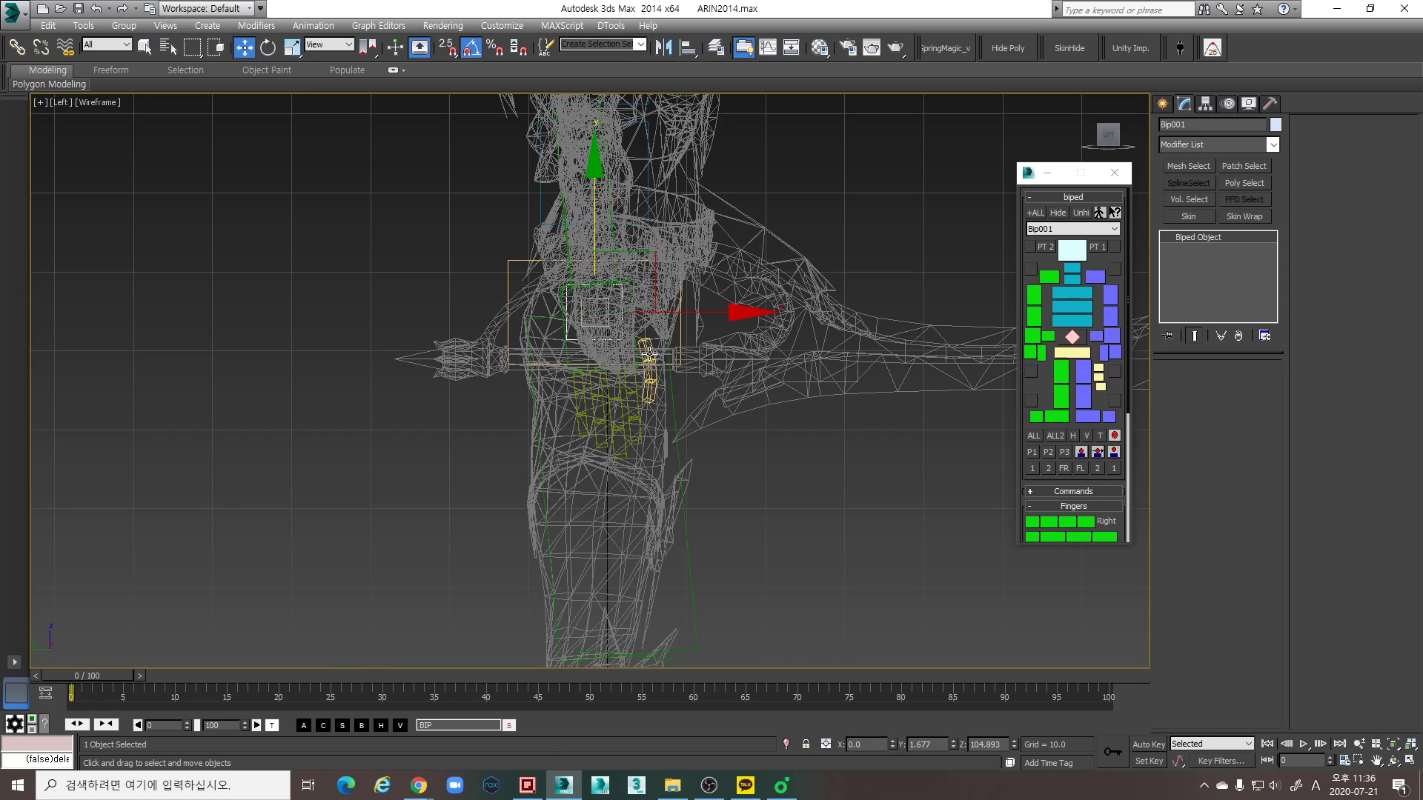
{"action": "scroll", "coordinate": [667, 339], "scroll_direction": "up", "scroll_amount": 2}
{"action": "middle_click_drag", "start_coordinate": [667, 339], "coordinate": [689, 347]}
{"action": "left_click_drag", "start_coordinate": [706, 310], "coordinate": [711, 311]}
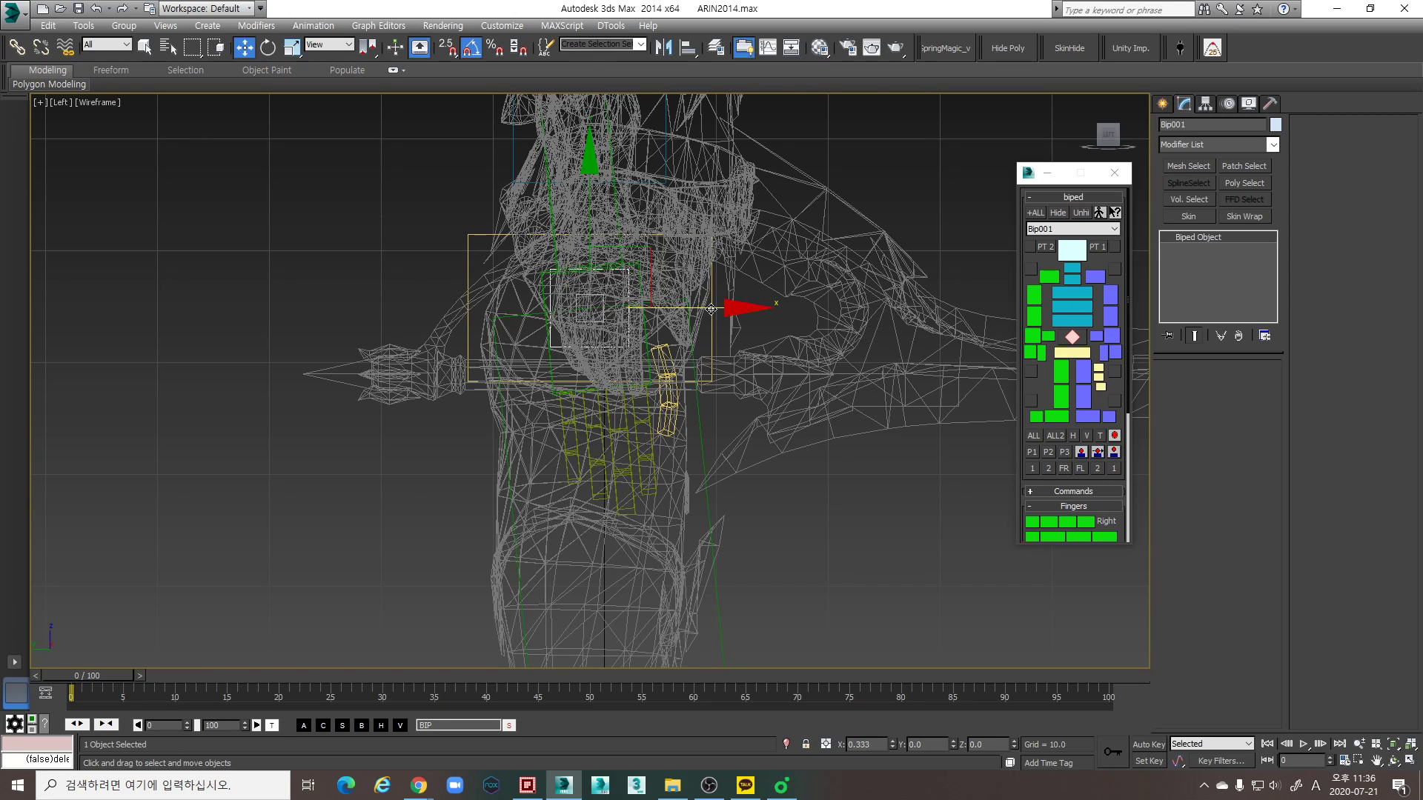
{"action": "left_click_drag", "start_coordinate": [711, 309], "coordinate": [712, 309]}
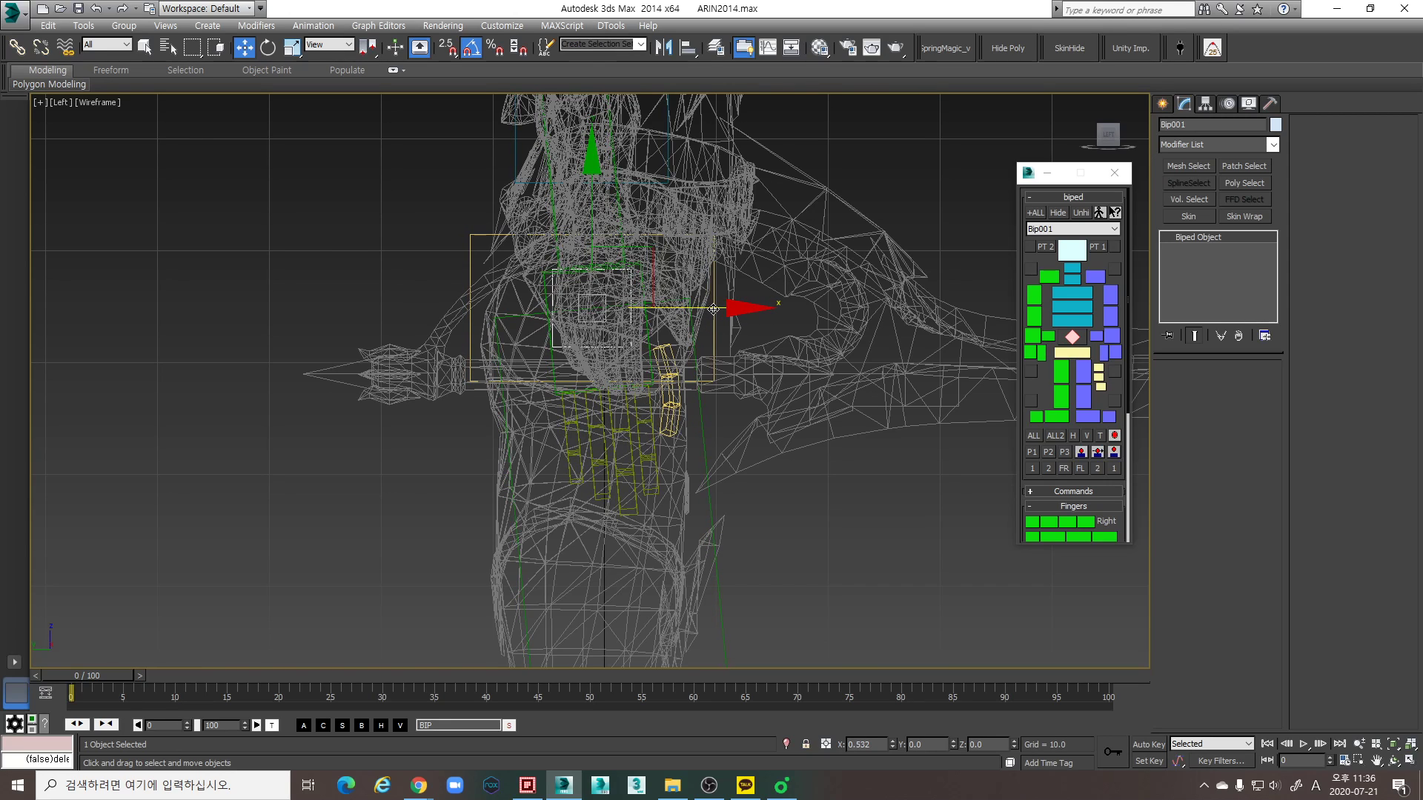
- Examine how the biped's pelvis sits within the mesh's hips and buttocks from behind in the Perspective view
{"action": "key", "text": "p"}
{"action": "middle_click_drag", "start_coordinate": [696, 328], "coordinate": [657, 375], "text": "alt"}
{"action": "mouse_move", "coordinate": [686, 369]}
{"action": "middle_mouse_down", "text": "alt"}
{"action": "mouse_move", "coordinate": [644, 403]}
{"action": "mouse_move", "coordinate": [580, 411]}
{"action": "middle_mouse_up", "text": "alt"}
{"action": "key", "text": "F3"}
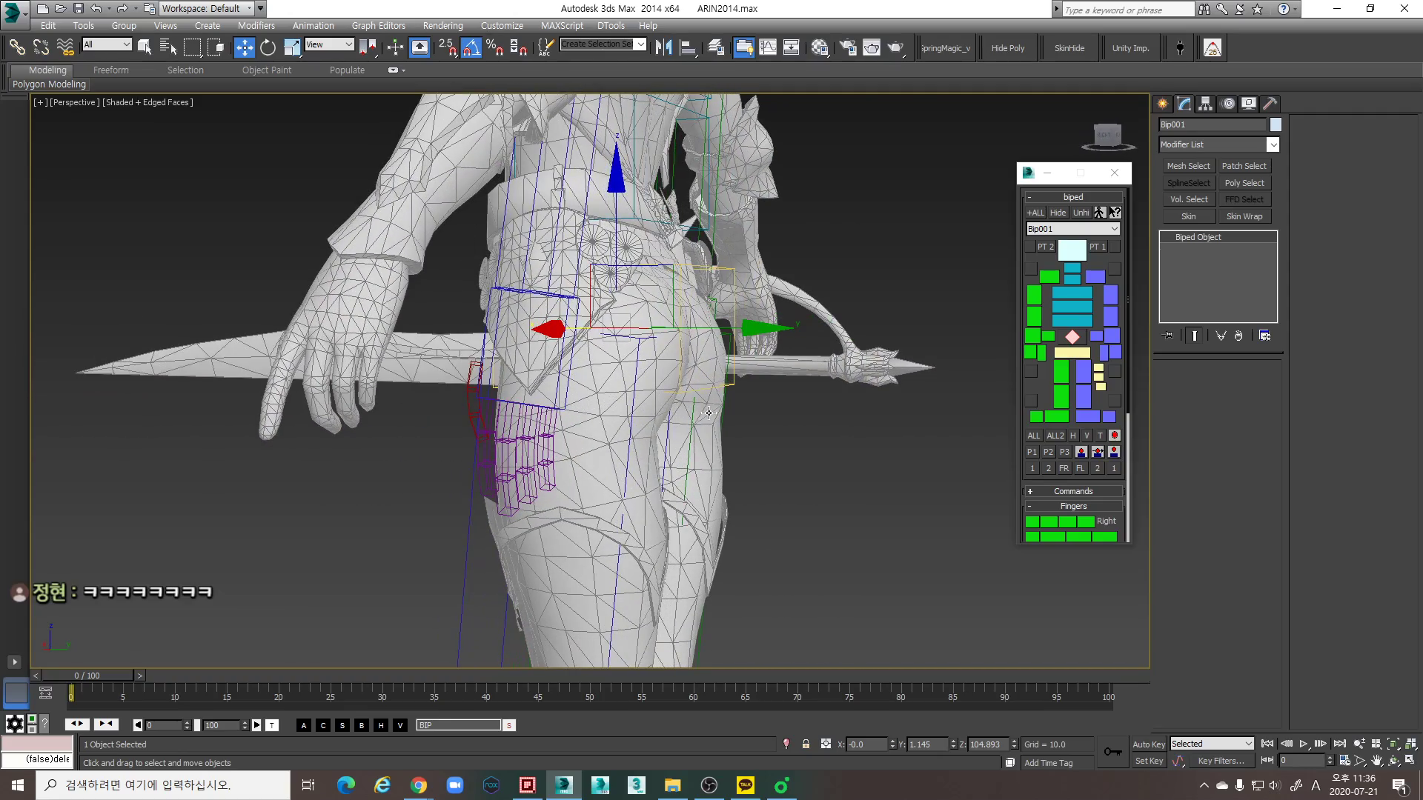
{"action": "mouse_move", "coordinate": [710, 404]}
{"action": "middle_mouse_down", "text": "alt"}
{"action": "mouse_move", "coordinate": [813, 410]}
{"action": "mouse_move", "coordinate": [707, 400]}
{"action": "mouse_move", "coordinate": [750, 425]}
{"action": "mouse_move", "coordinate": [734, 420]}
{"action": "middle_mouse_up", "text": "alt"}
{"action": "key", "text": "F3"}
{"action": "key", "text": "F3"}
- Compare the biped's thighs, knees and feet with the mesh's legs in the Perspective and Front views
{"action": "scroll", "coordinate": [734, 420], "scroll_direction": "down", "scroll_amount": 6}
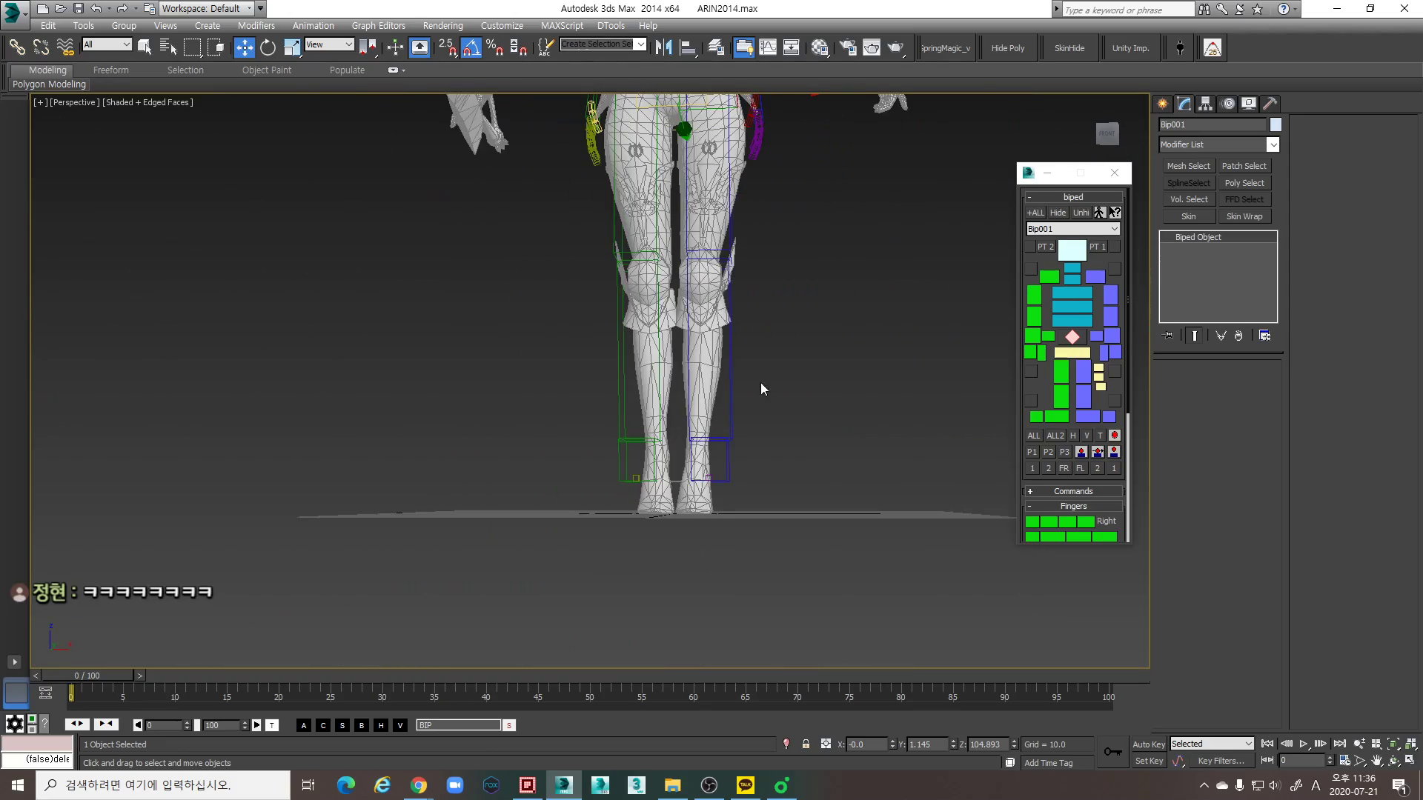
{"action": "mouse_move", "coordinate": [752, 490]}
{"action": "middle_mouse_down", "text": "alt"}
{"action": "mouse_move", "coordinate": [756, 474]}
{"action": "mouse_move", "coordinate": [770, 495]}
{"action": "middle_mouse_up", "text": "alt"}
{"action": "scroll", "coordinate": [719, 297], "scroll_direction": "up", "scroll_amount": 4}
{"action": "middle_click_drag", "start_coordinate": [719, 297], "coordinate": [697, 382]}
{"action": "scroll", "coordinate": [748, 294], "scroll_direction": "down", "scroll_amount": 4}
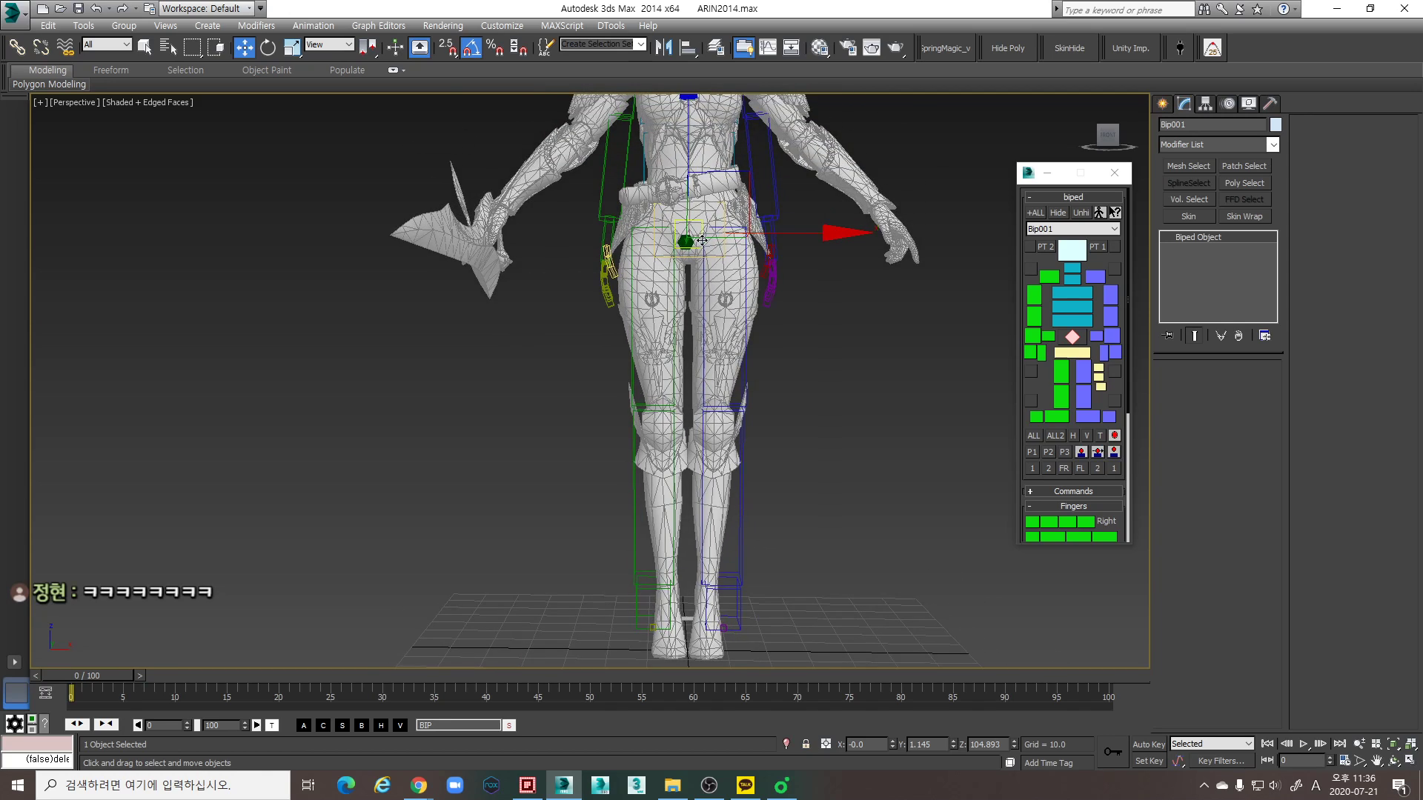
{"action": "scroll", "coordinate": [690, 237], "scroll_direction": "up", "scroll_amount": 4}
{"action": "key", "text": "f"}
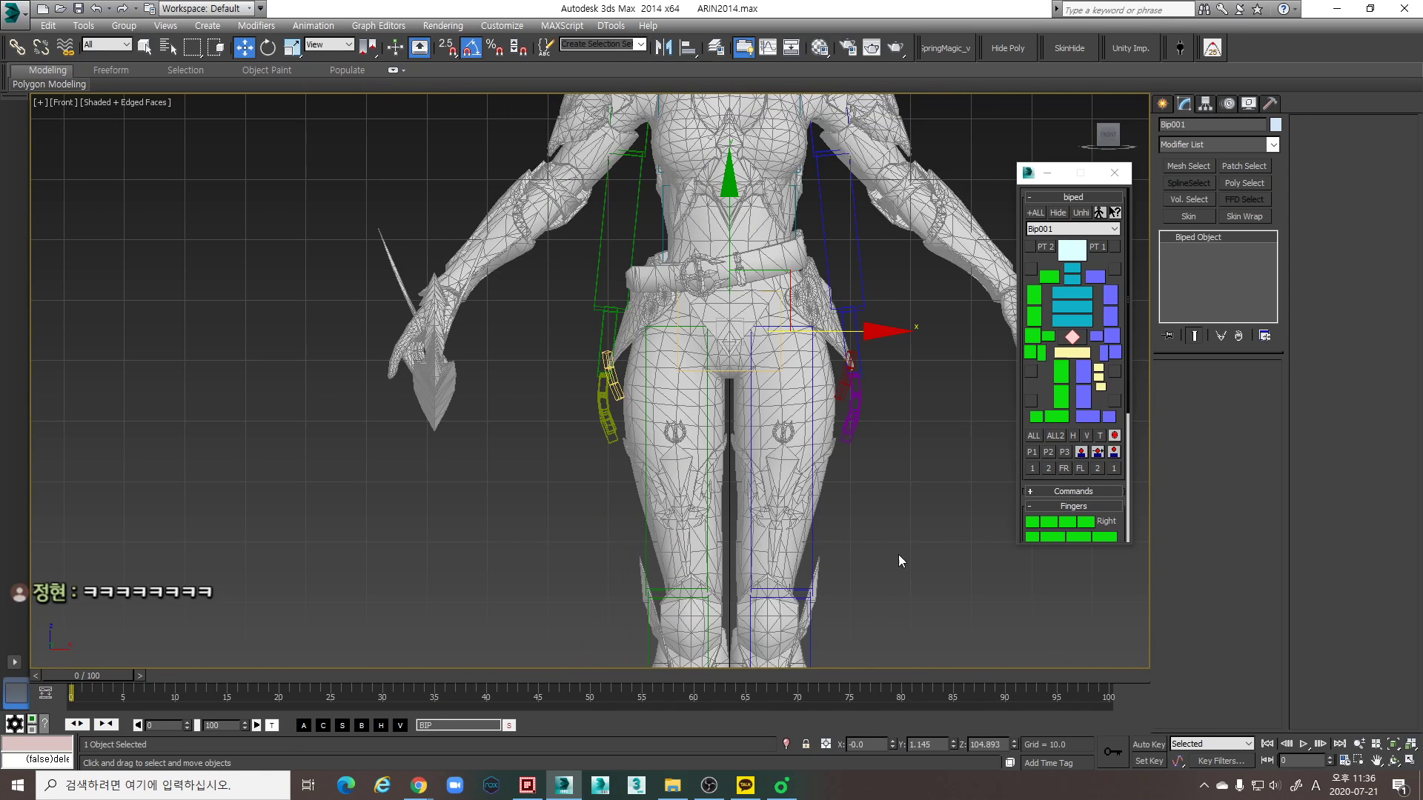
{"action": "middle_click_drag", "start_coordinate": [863, 519], "coordinate": [847, 430]}
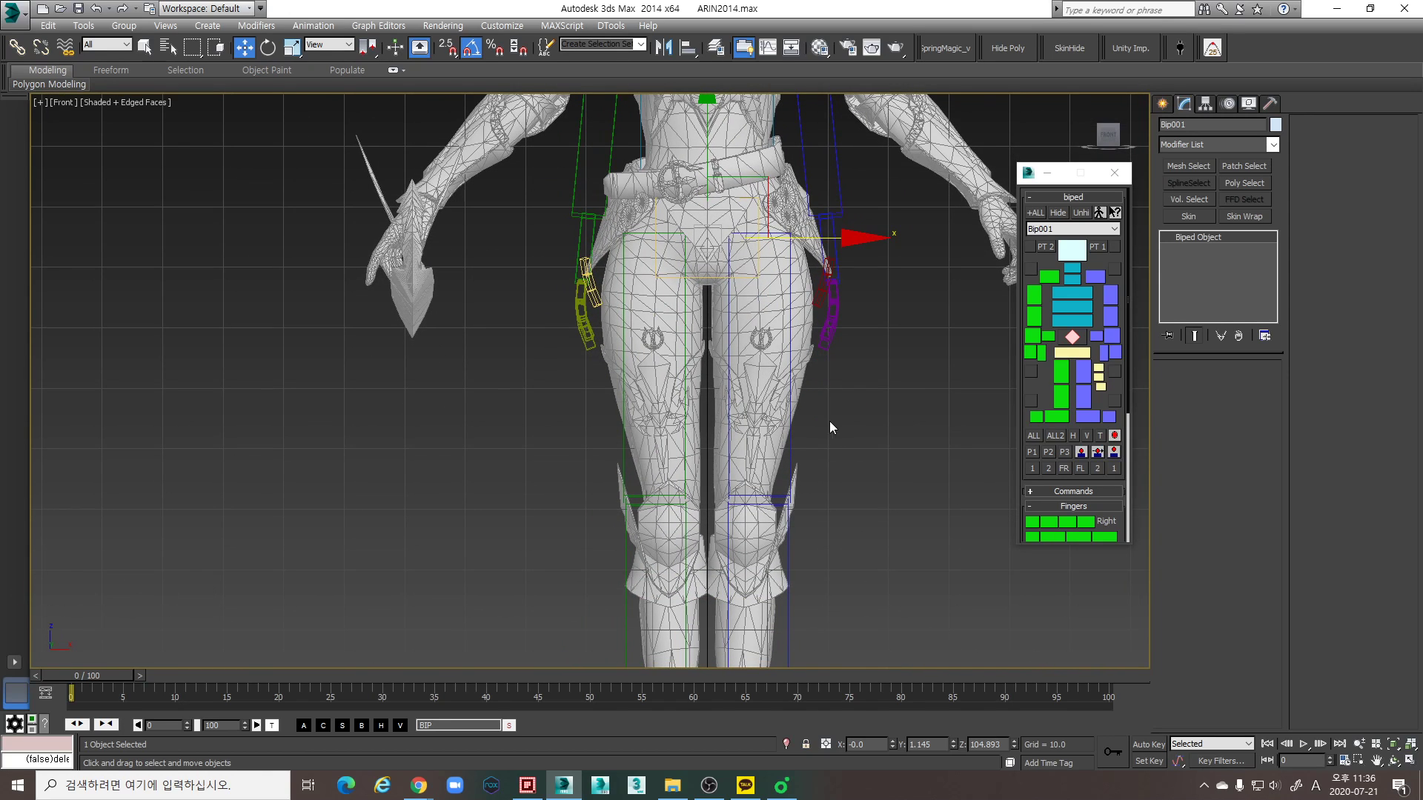
{"action": "scroll", "coordinate": [761, 428], "scroll_direction": "down", "scroll_amount": 4}
{"action": "scroll", "coordinate": [717, 285], "scroll_direction": "up", "scroll_amount": 2}
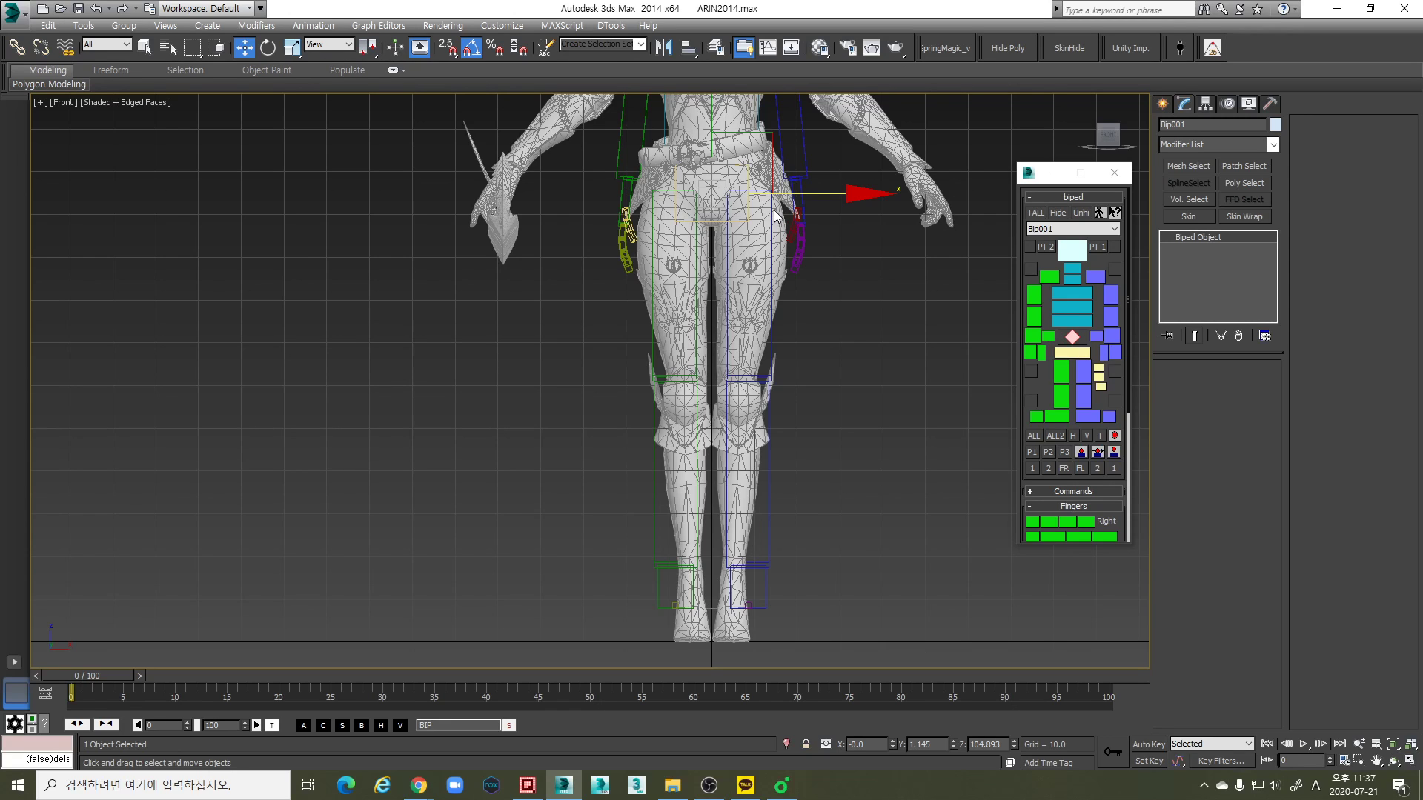
{"action": "scroll", "coordinate": [767, 360], "scroll_direction": "up", "scroll_amount": 3}
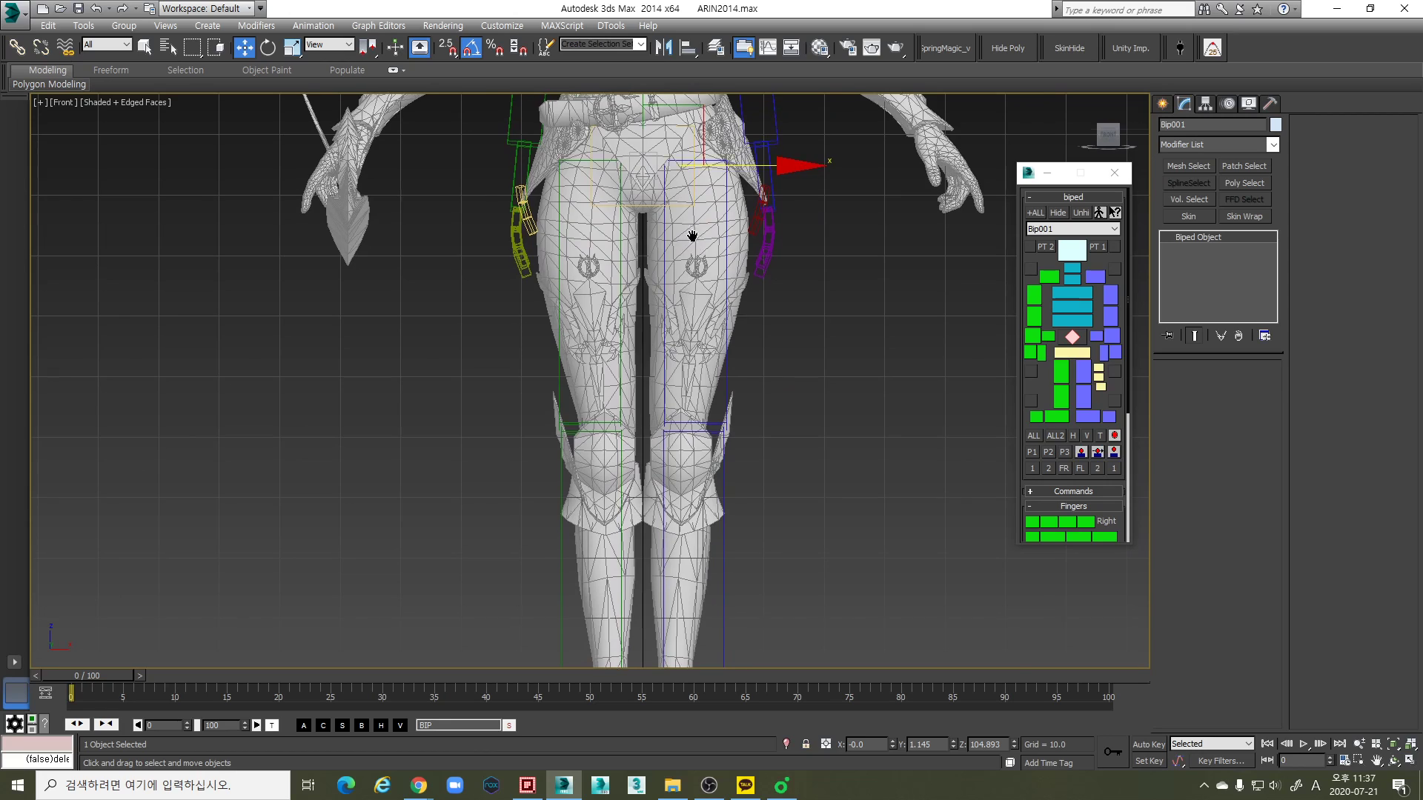
- Narrow the biped's pelvis along its local Z axis to about 82% so the thighs align with the mesh's legs in the Front view
{"action": "scroll", "coordinate": [693, 236], "scroll_direction": "down", "scroll_amount": 2}
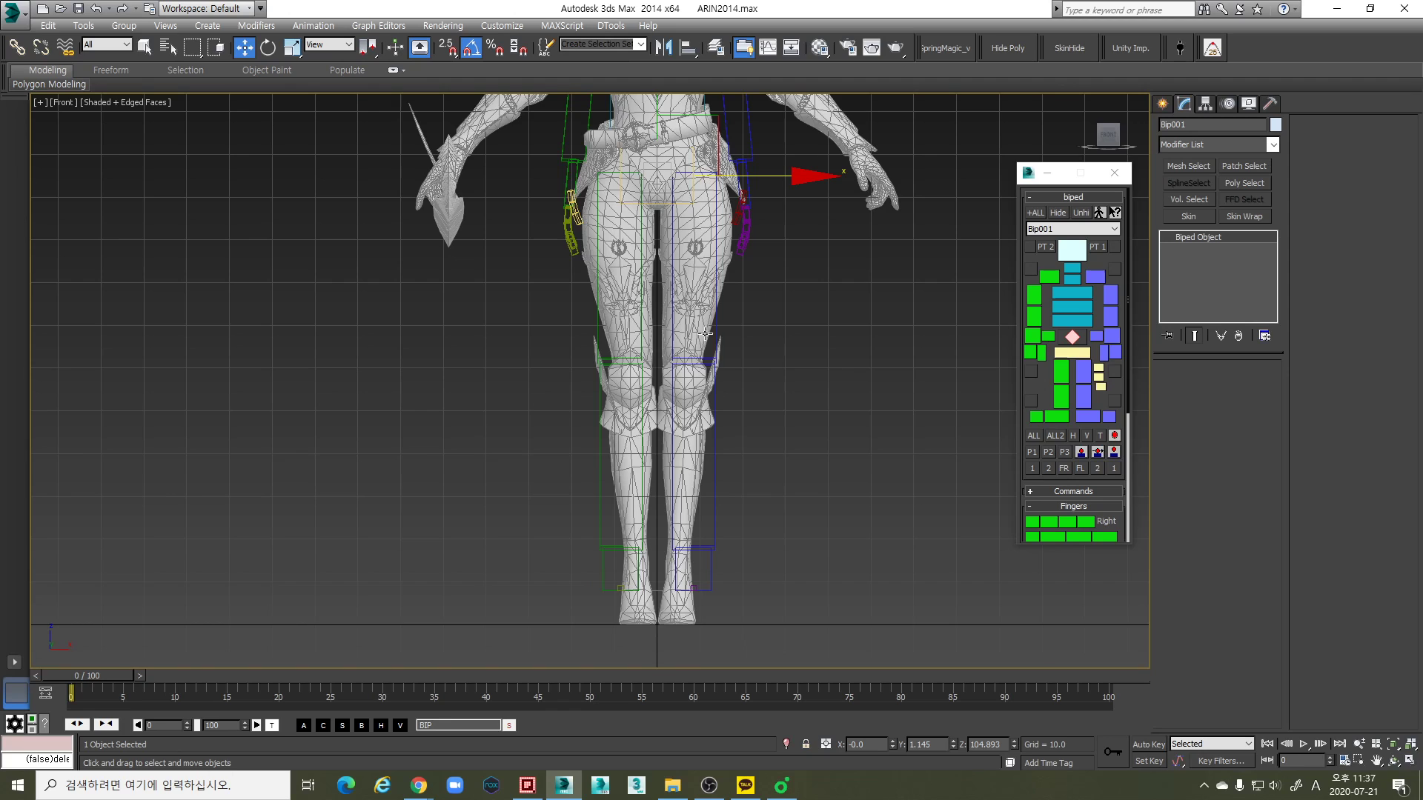
{"action": "scroll", "coordinate": [662, 216], "scroll_direction": "up", "scroll_amount": 2}
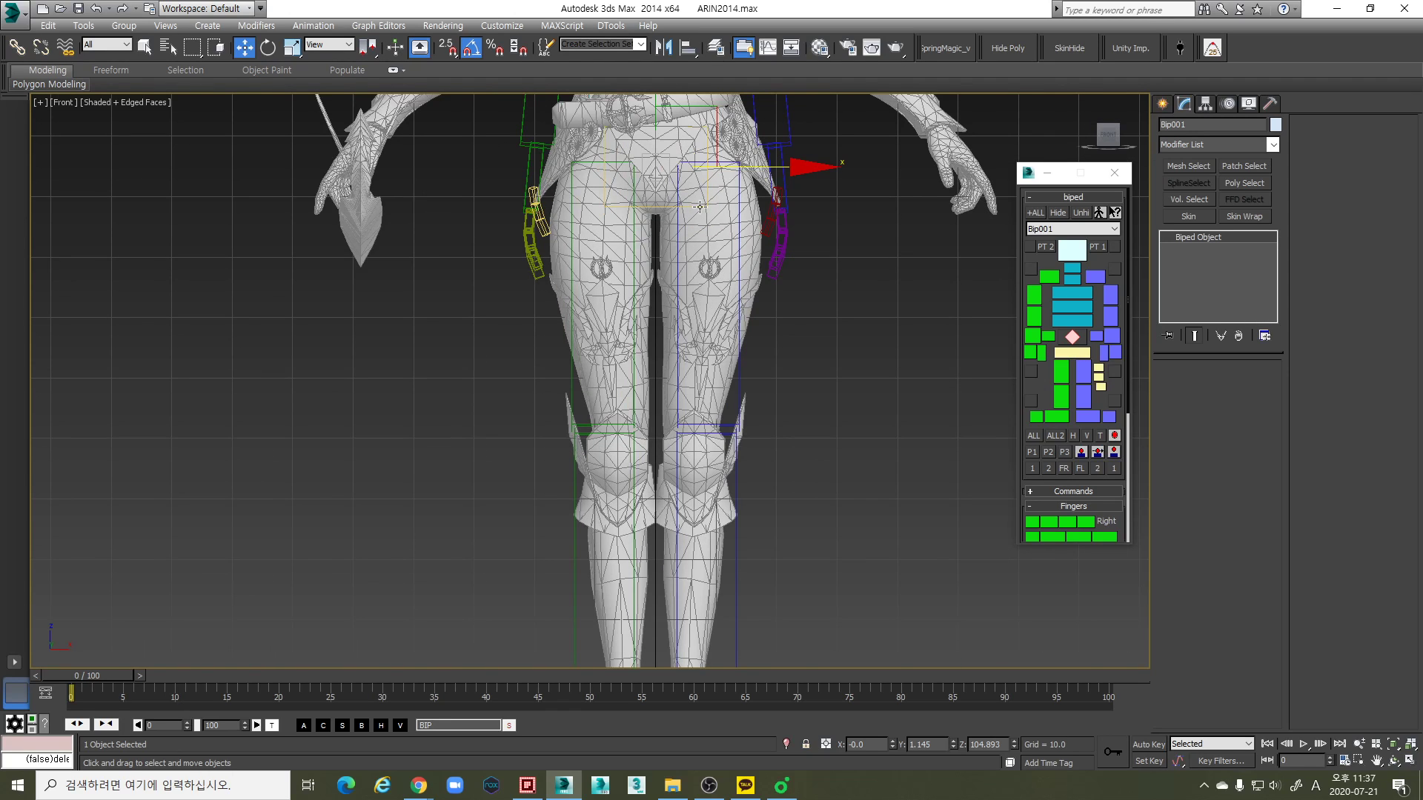
{"action": "scroll", "coordinate": [750, 232], "scroll_direction": "down", "scroll_amount": 3}
{"action": "scroll", "coordinate": [750, 232], "scroll_direction": "up", "scroll_amount": 3}
{"action": "key", "text": "r"}
{"action": "scroll", "coordinate": [754, 231], "scroll_direction": "down", "scroll_amount": 2}
{"action": "key", "text": "r"}
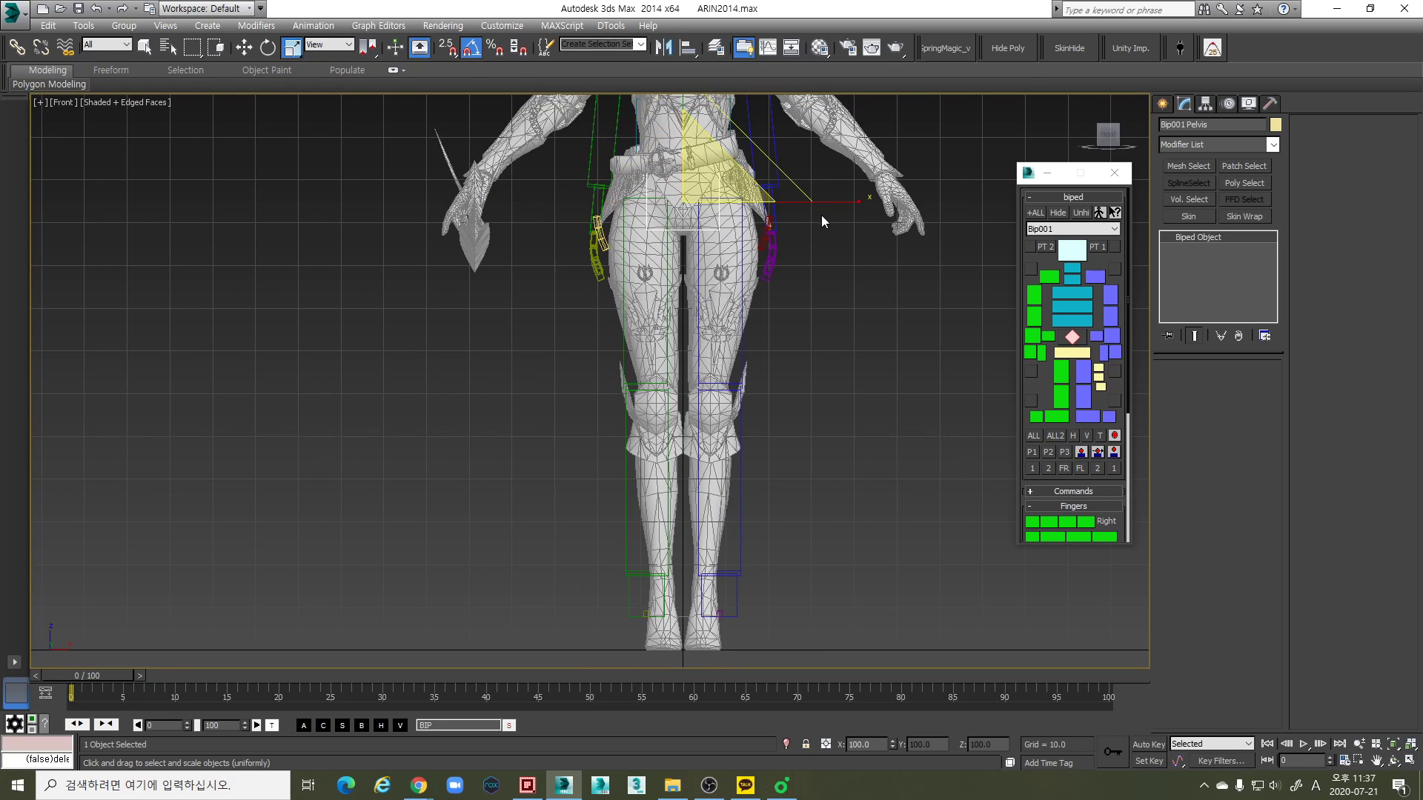
{"action": "key", "text": "r"}
{"action": "left_click_drag", "start_coordinate": [532, 205], "coordinate": [543, 205]}
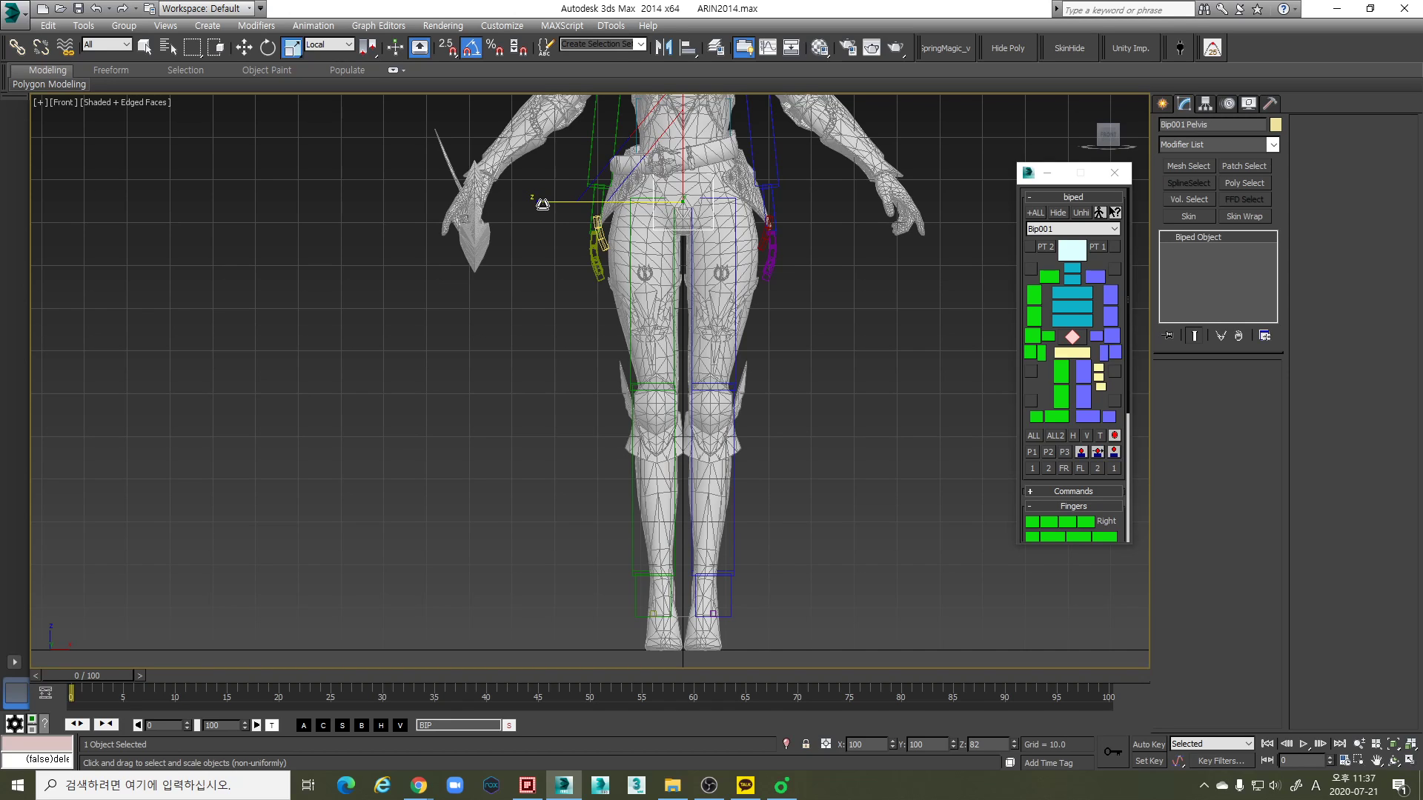
{"action": "left_click_drag", "start_coordinate": [543, 204], "coordinate": [544, 204]}
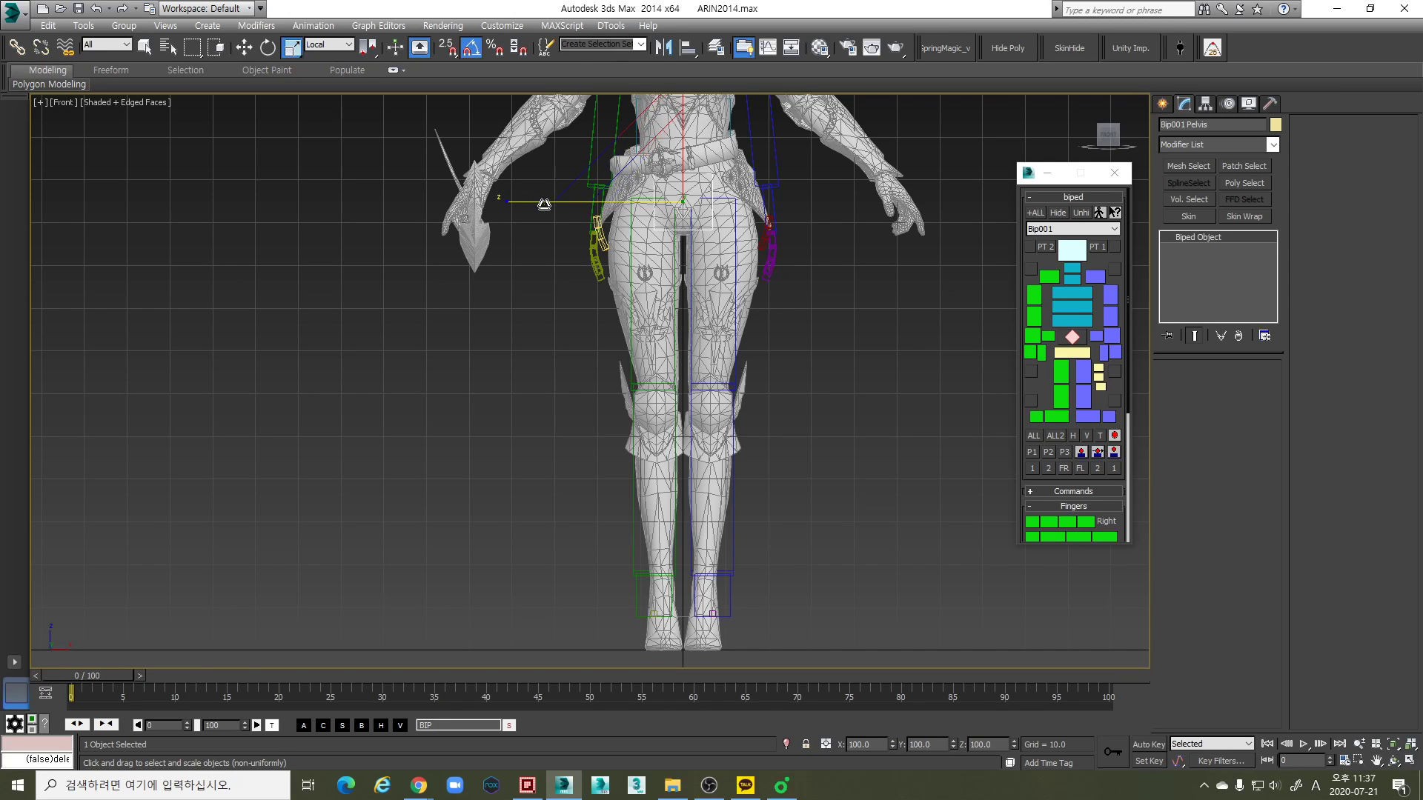
- In the Perspective view, rotate the biped's left thigh backward so it follows the mesh's upper leg from the side
{"action": "key", "text": "p"}
{"action": "middle_click_drag", "start_coordinate": [914, 358], "coordinate": [789, 391], "text": "alt"}
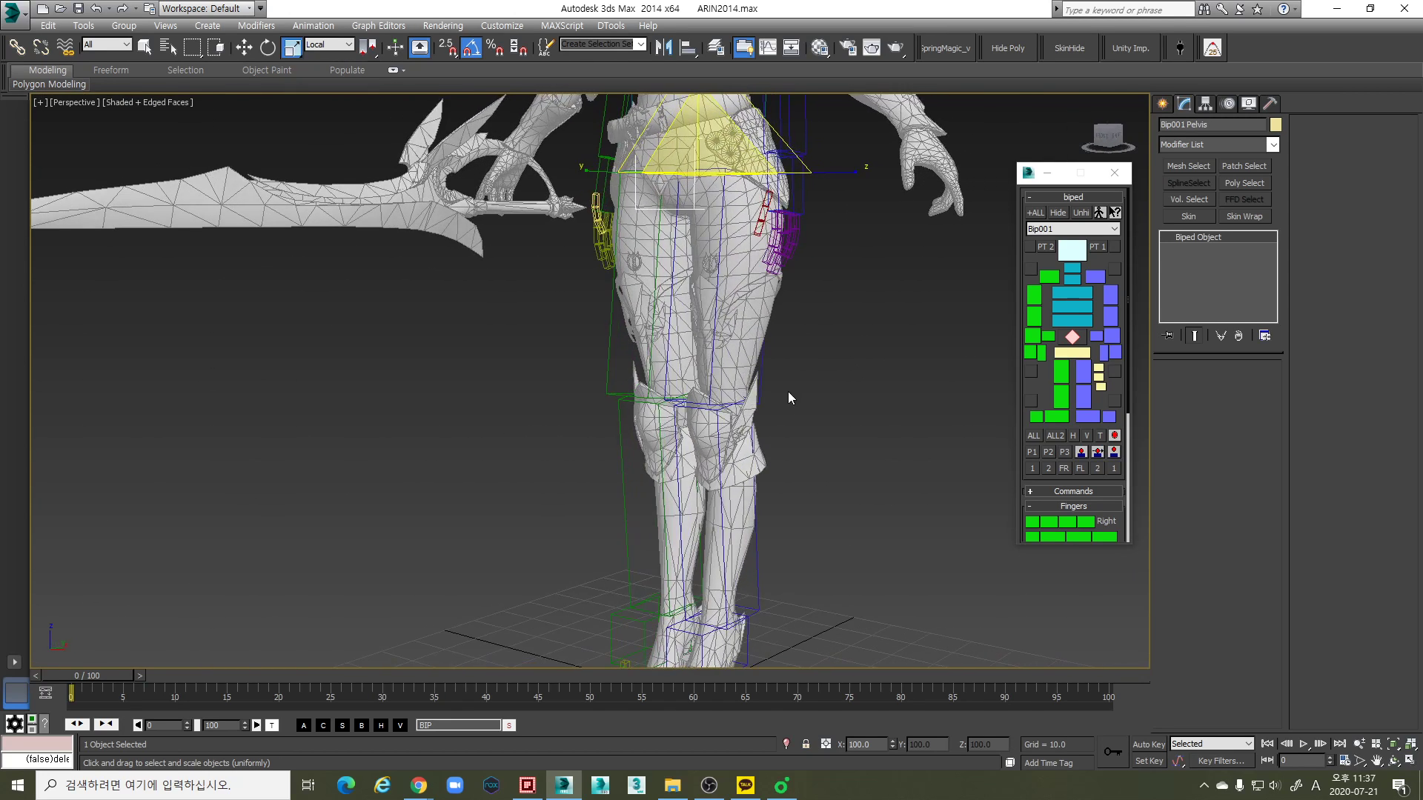
{"action": "middle_click_drag", "start_coordinate": [794, 444], "coordinate": [711, 414], "text": "alt"}
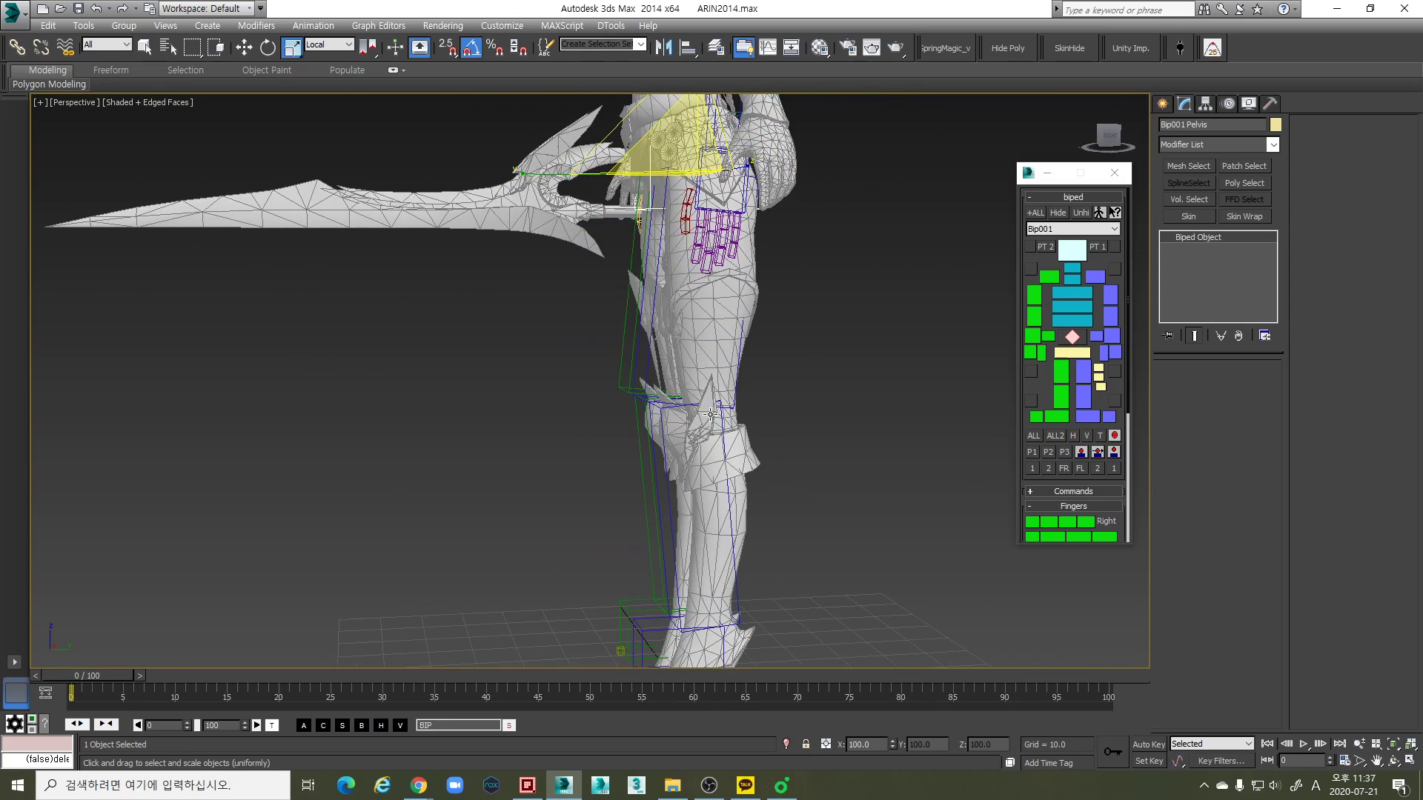
{"action": "left_click", "coordinate": [645, 372]}
{"action": "key", "text": "e"}
{"action": "middle_click_drag", "start_coordinate": [716, 342], "coordinate": [785, 295], "text": "alt"}
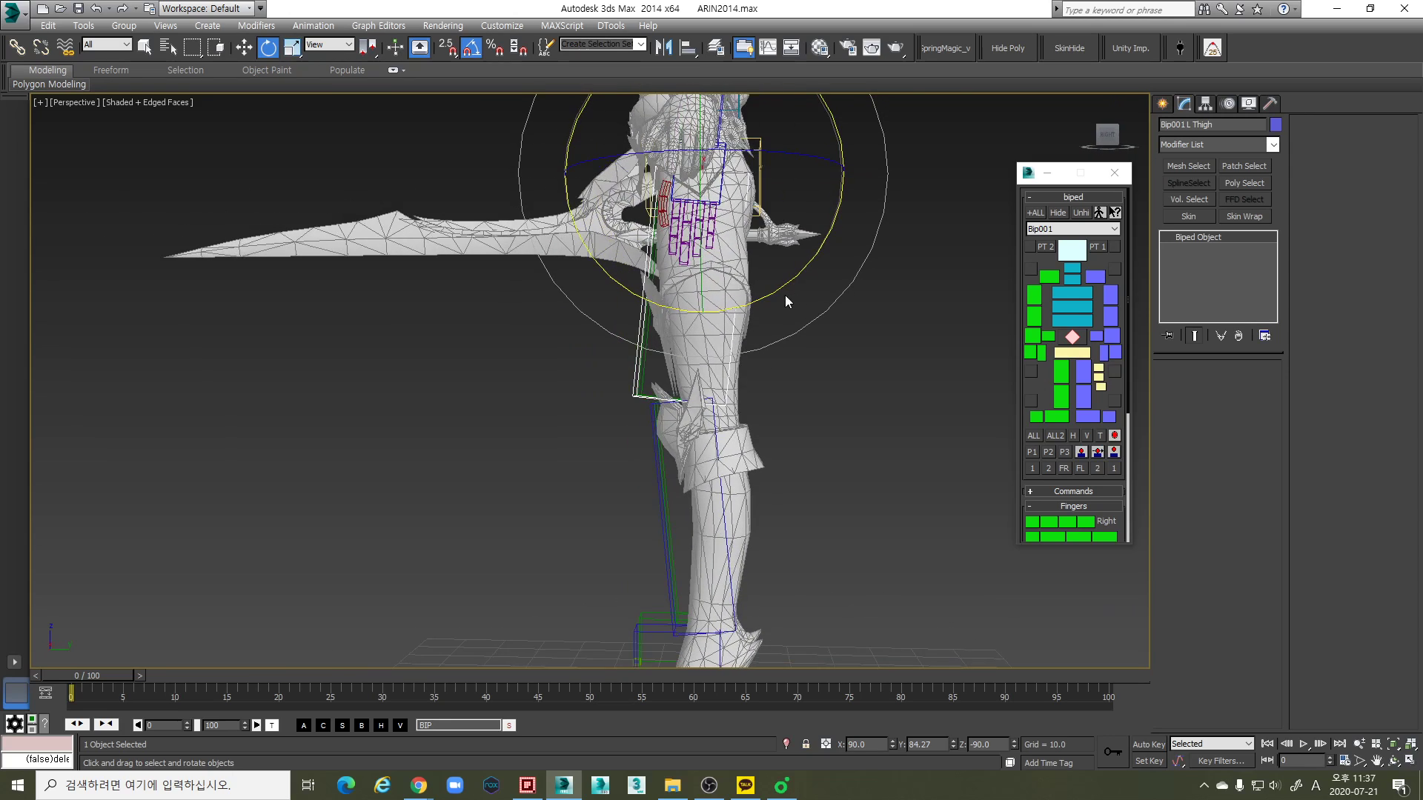
{"action": "left_click_drag", "start_coordinate": [788, 283], "coordinate": [792, 278]}
{"action": "middle_click_drag", "start_coordinate": [791, 278], "coordinate": [700, 247], "text": "alt"}
- Lengthen the left thigh along its local X axis so it reaches the mesh's knee
{"action": "key", "text": "r"}
{"action": "scroll", "coordinate": [750, 230], "scroll_direction": "down", "scroll_amount": 3}
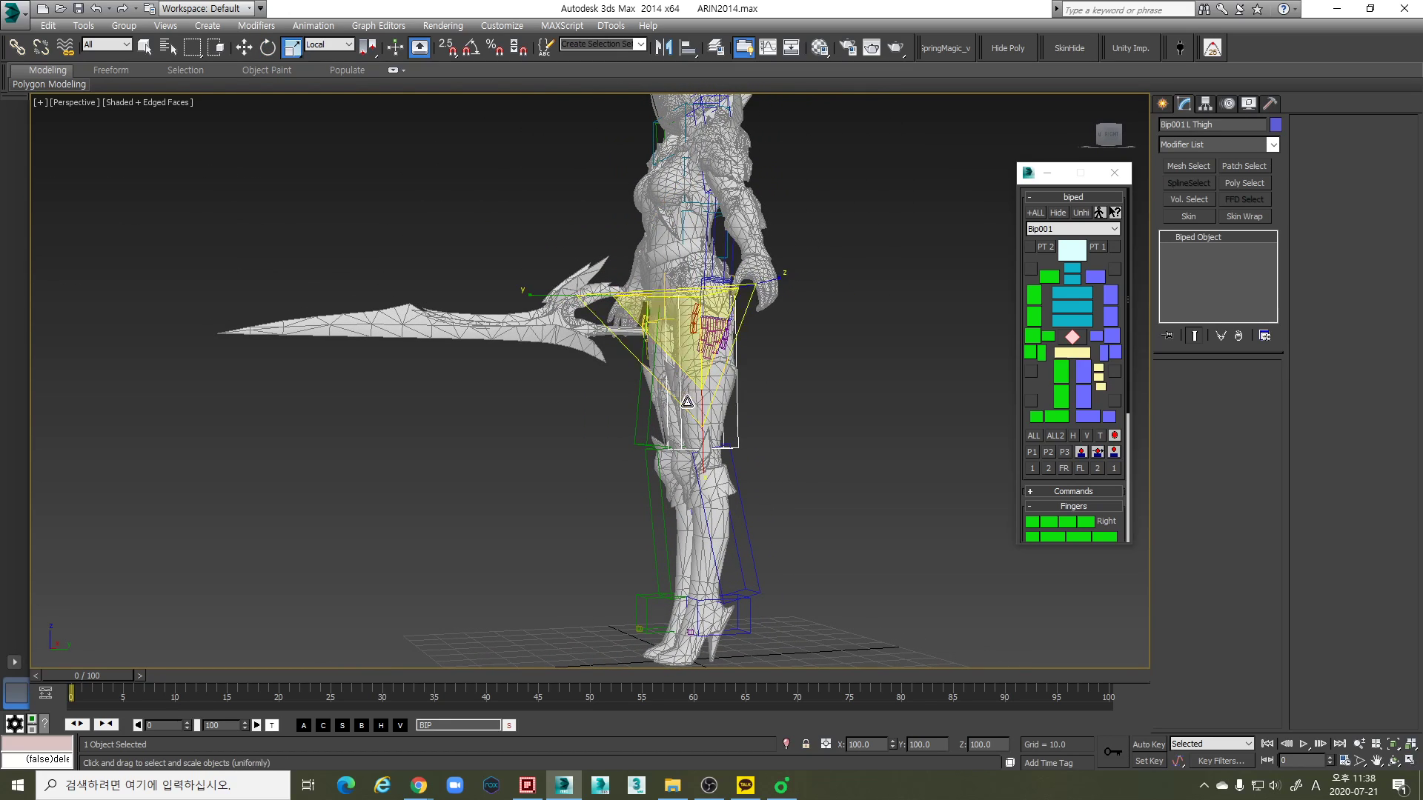
{"action": "left_click_drag", "start_coordinate": [700, 449], "coordinate": [706, 468]}
{"action": "middle_click_drag", "start_coordinate": [721, 543], "coordinate": [758, 393]}
- Rotate the left calf forward so it runs down the mesh's lower leg to the ankle
{"action": "left_click", "coordinate": [742, 482]}
{"action": "scroll", "coordinate": [707, 407], "scroll_direction": "up", "scroll_amount": 4}
{"action": "key", "text": "e"}
{"action": "left_click_drag", "start_coordinate": [758, 394], "coordinate": [759, 400]}
{"action": "mouse_move", "coordinate": [759, 400]}
{"action": "middle_mouse_down"}
{"action": "mouse_move", "coordinate": [793, 305]}
{"action": "mouse_move", "coordinate": [771, 397]}
{"action": "mouse_move", "coordinate": [756, 388]}
{"action": "mouse_move", "coordinate": [826, 387]}
{"action": "mouse_move", "coordinate": [761, 381]}
{"action": "middle_mouse_up"}
{"action": "scroll", "coordinate": [795, 323], "scroll_direction": "down", "scroll_amount": 3}
- Refine the rotations of the left thigh and left calf so both follow the mesh's leg from the side
{"action": "left_click", "coordinate": [749, 384]}
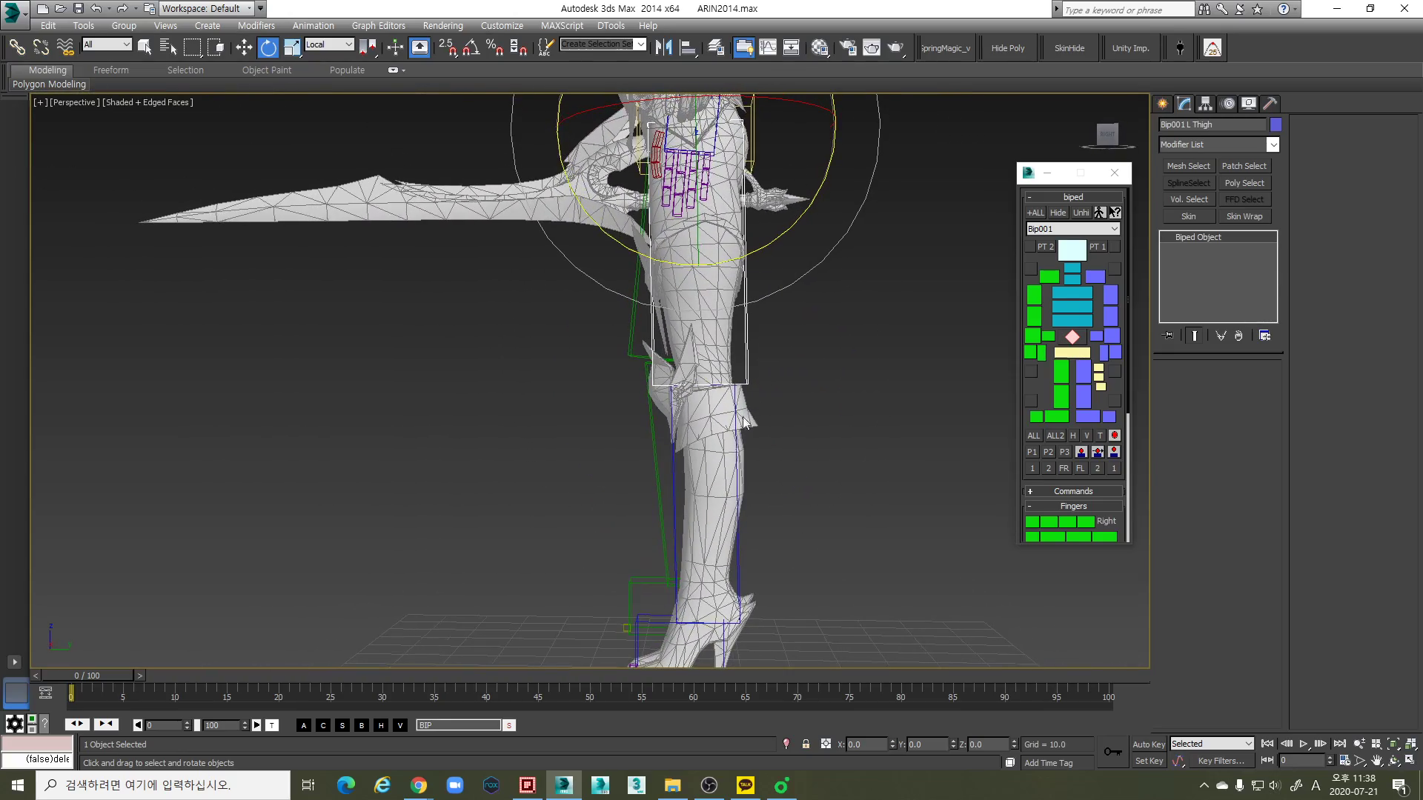
{"action": "left_click", "coordinate": [726, 456]}
{"action": "scroll", "coordinate": [732, 431], "scroll_direction": "up", "scroll_amount": 3}
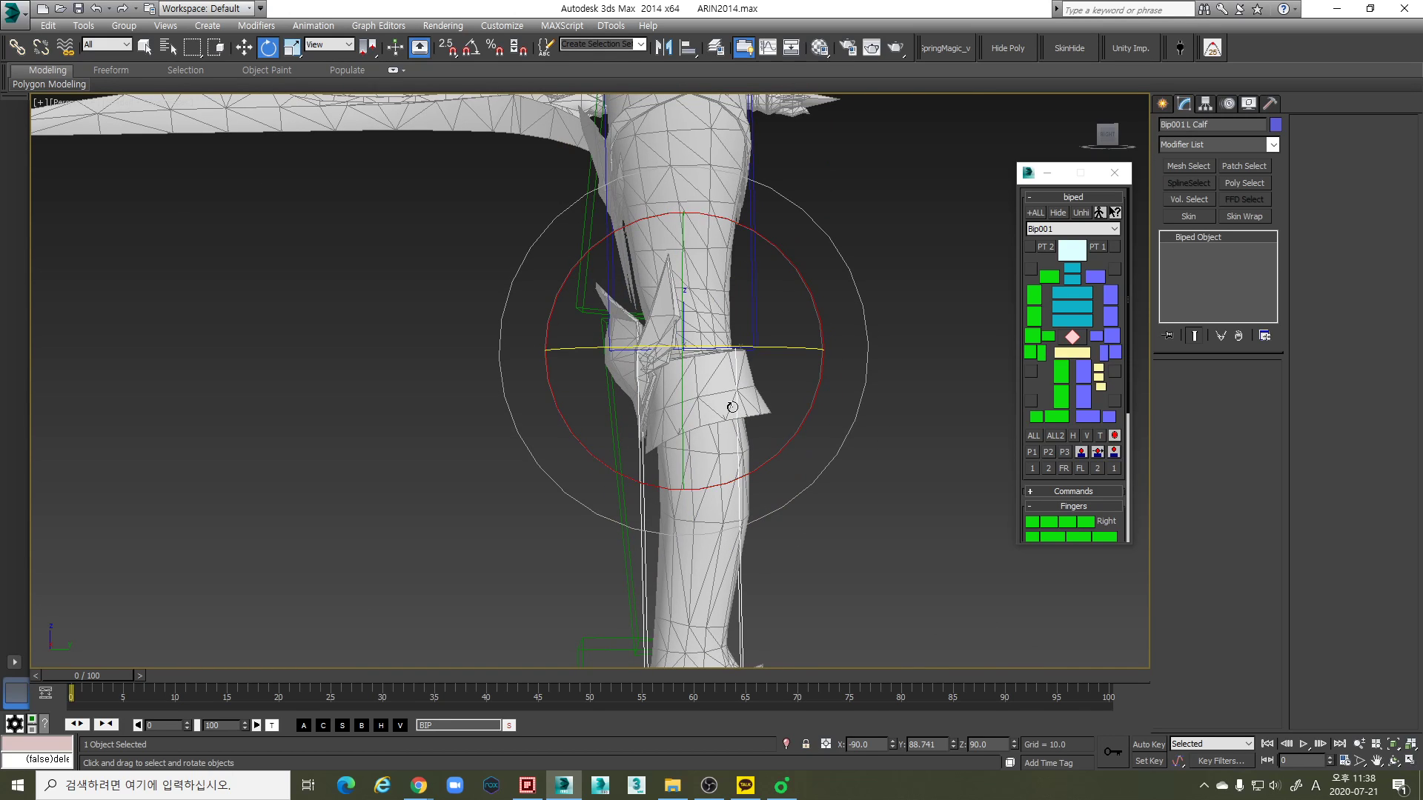
{"action": "middle_click_drag", "start_coordinate": [738, 407], "coordinate": [923, 374], "text": "alt"}
{"action": "scroll", "coordinate": [755, 376], "scroll_direction": "down", "scroll_amount": 3}
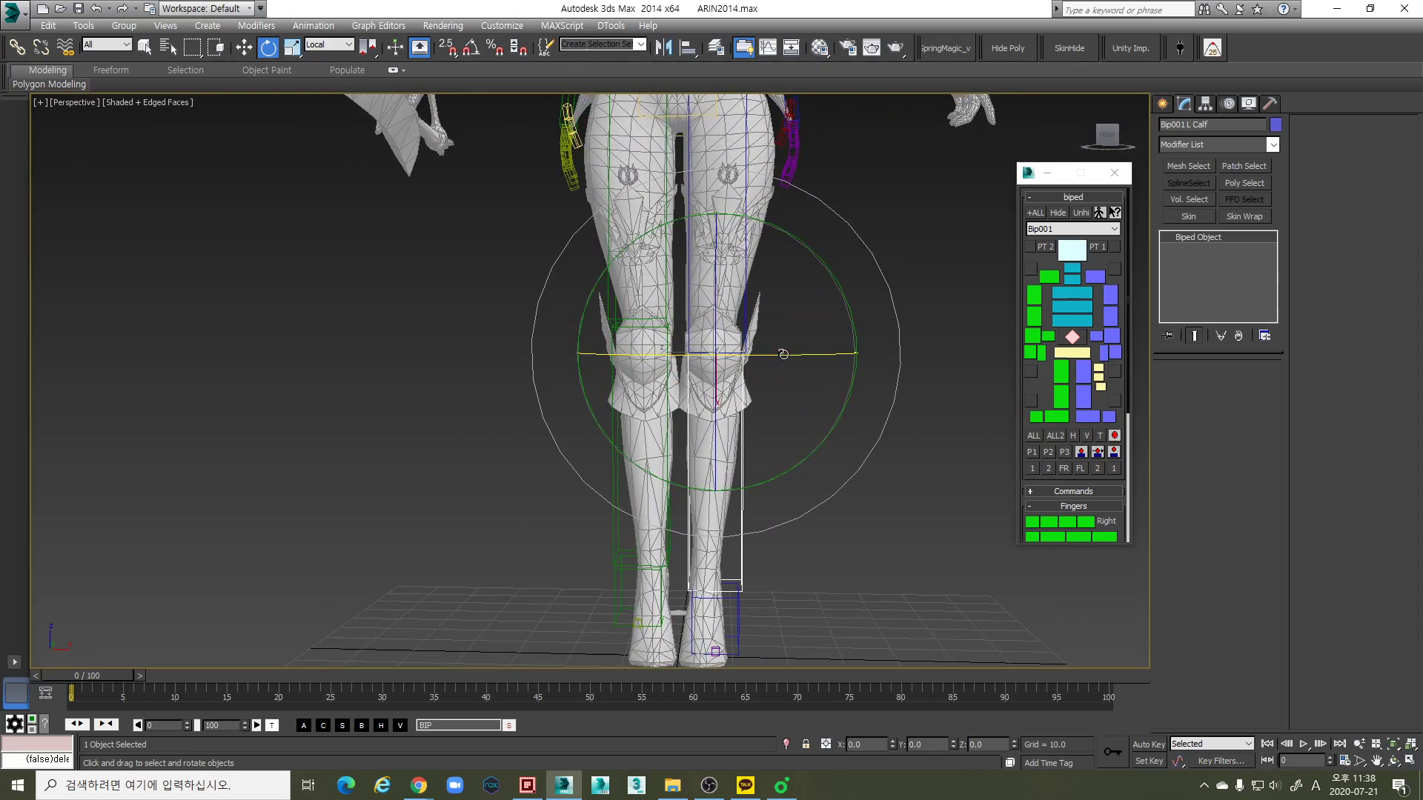
{"action": "middle_click_drag", "start_coordinate": [819, 358], "coordinate": [678, 371], "text": "alt"}
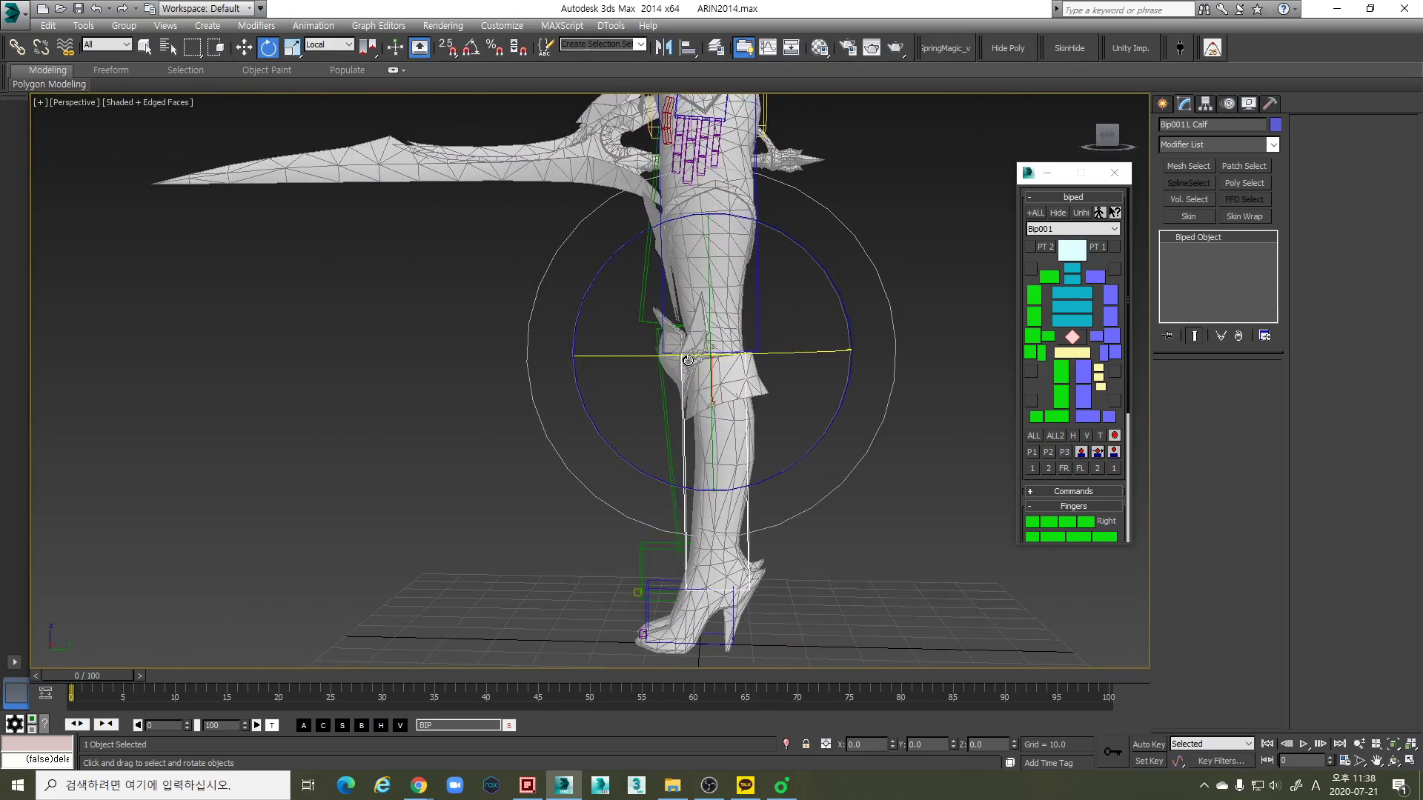
{"action": "left_click", "coordinate": [755, 299]}
{"action": "middle_click_drag", "start_coordinate": [799, 228], "coordinate": [788, 247], "text": "alt"}
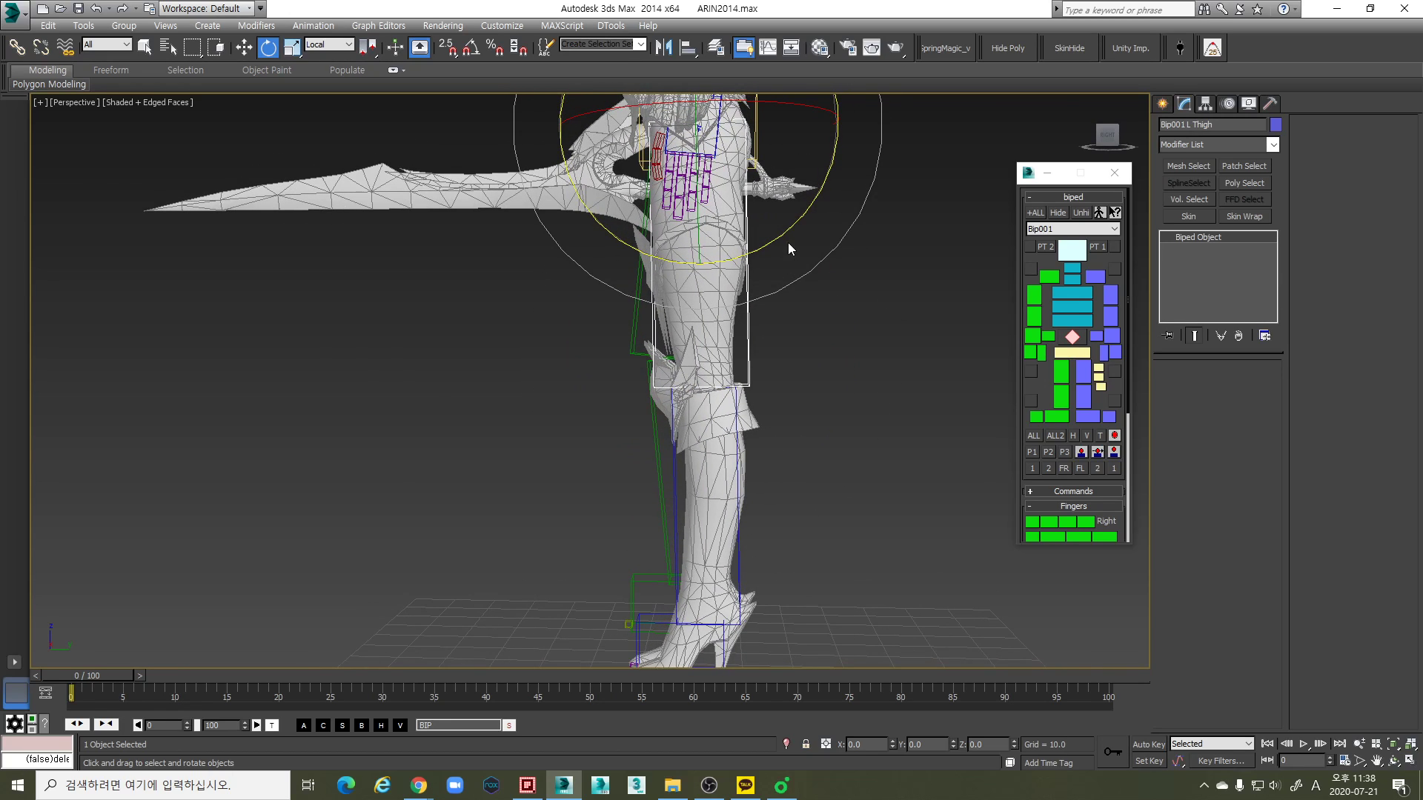
{"action": "left_click_drag", "start_coordinate": [790, 230], "coordinate": [790, 229]}
{"action": "left_click", "coordinate": [743, 544]}
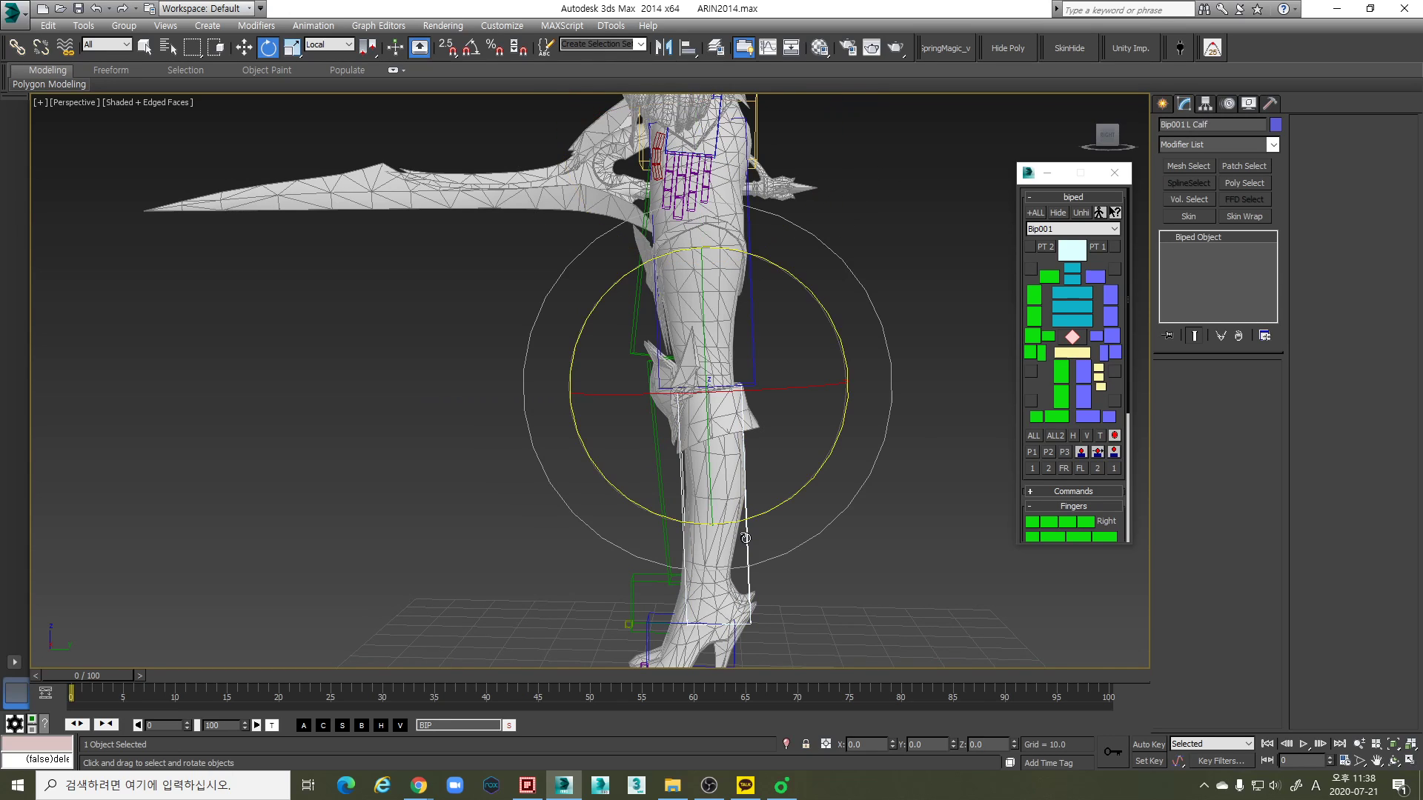
{"action": "middle_click_drag", "start_coordinate": [756, 485], "coordinate": [757, 465]}
- Scale up the left calf's depth and width so it encloses the mesh's lower leg
{"action": "key", "text": "r"}
{"action": "left_click_drag", "start_coordinate": [866, 354], "coordinate": [884, 352]}
{"action": "middle_click_drag", "start_coordinate": [755, 449], "coordinate": [886, 457], "text": "alt"}
{"action": "left_click_drag", "start_coordinate": [866, 361], "coordinate": [878, 361]}
- Scale up the left thigh's thickness to fit the mesh's upper leg from the front and side
{"action": "left_click", "coordinate": [747, 291]}
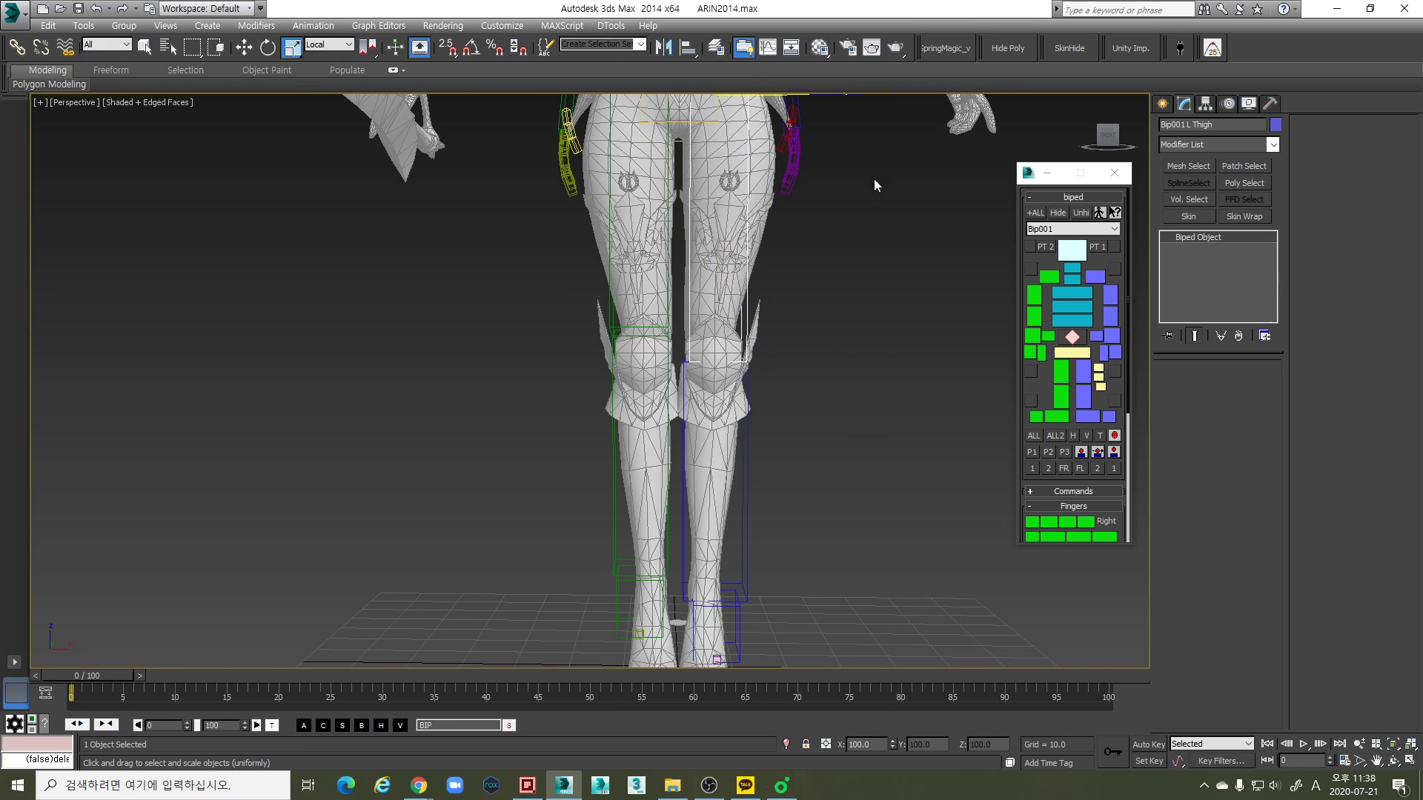
{"action": "middle_click_drag", "start_coordinate": [873, 171], "coordinate": [861, 257]}
{"action": "left_click_drag", "start_coordinate": [858, 180], "coordinate": [875, 183]}
{"action": "middle_click_drag", "start_coordinate": [875, 182], "coordinate": [825, 185], "text": "alt"}
{"action": "left_click_drag", "start_coordinate": [851, 171], "coordinate": [854, 171]}
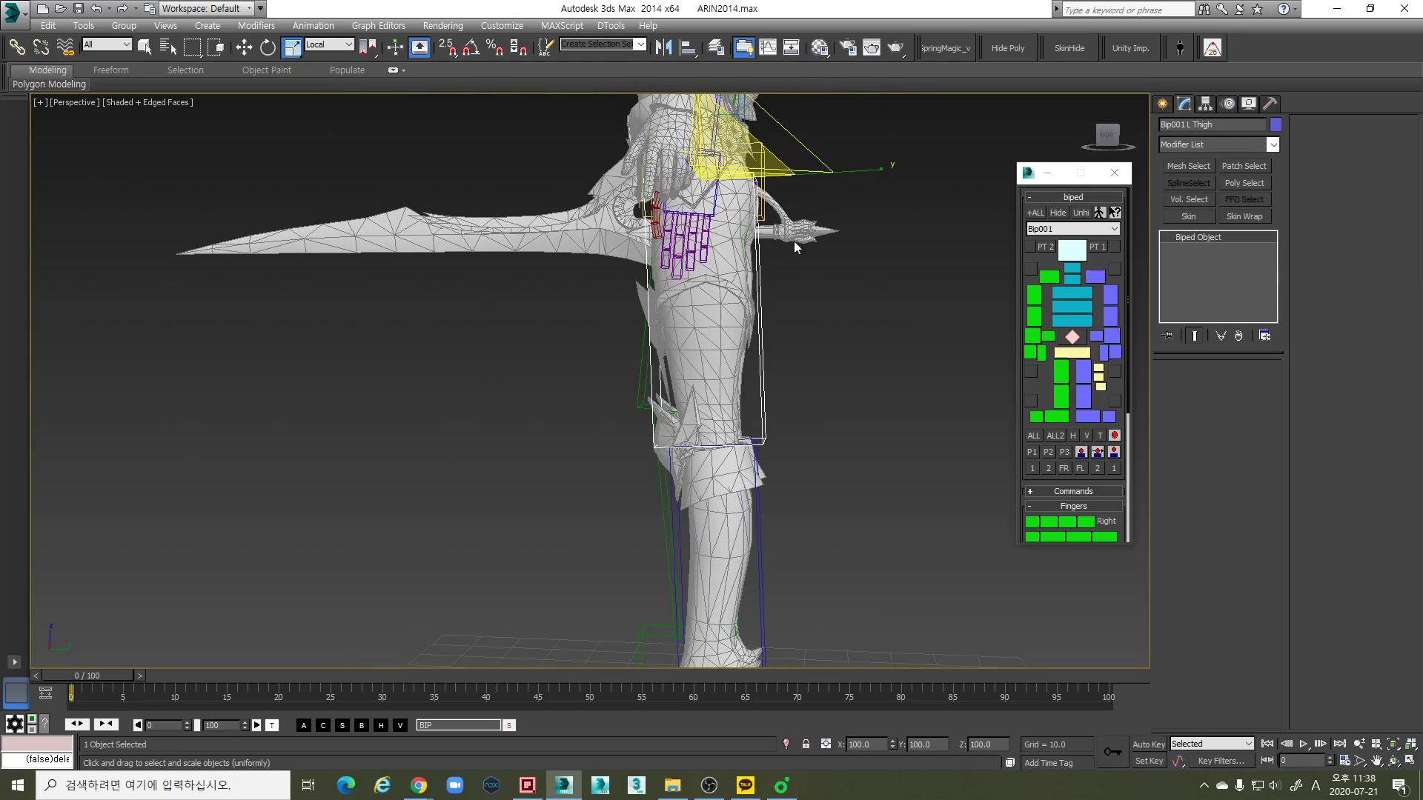
{"action": "middle_click_drag", "start_coordinate": [752, 300], "coordinate": [807, 323], "text": "alt"}
- Move the left calf to line it up with the mesh's lower leg
{"action": "middle_click_drag", "start_coordinate": [726, 479], "coordinate": [850, 415], "text": "alt"}
{"action": "left_click", "coordinate": [763, 540]}
{"action": "left_click", "coordinate": [769, 536]}
{"action": "key", "text": "w"}
{"action": "scroll", "coordinate": [803, 439], "scroll_direction": "up", "scroll_amount": 2}
{"action": "left_click_drag", "start_coordinate": [864, 382], "coordinate": [846, 377]}
{"action": "middle_click_drag", "start_coordinate": [846, 378], "coordinate": [828, 406], "text": "alt"}
- Scale the left thigh and left calf so the biped's knee and ankle match the mesh's joints
{"action": "left_click", "coordinate": [763, 264]}
{"action": "key", "text": "r"}
{"action": "middle_click_drag", "start_coordinate": [791, 319], "coordinate": [614, 380], "text": "alt"}
{"action": "scroll", "coordinate": [679, 353], "scroll_direction": "down", "scroll_amount": 2}
{"action": "left_click_drag", "start_coordinate": [613, 375], "coordinate": [624, 425]}
{"action": "middle_click_drag", "start_coordinate": [640, 465], "coordinate": [631, 408], "text": "alt"}
{"action": "scroll", "coordinate": [632, 408], "scroll_direction": "down", "scroll_amount": 3}
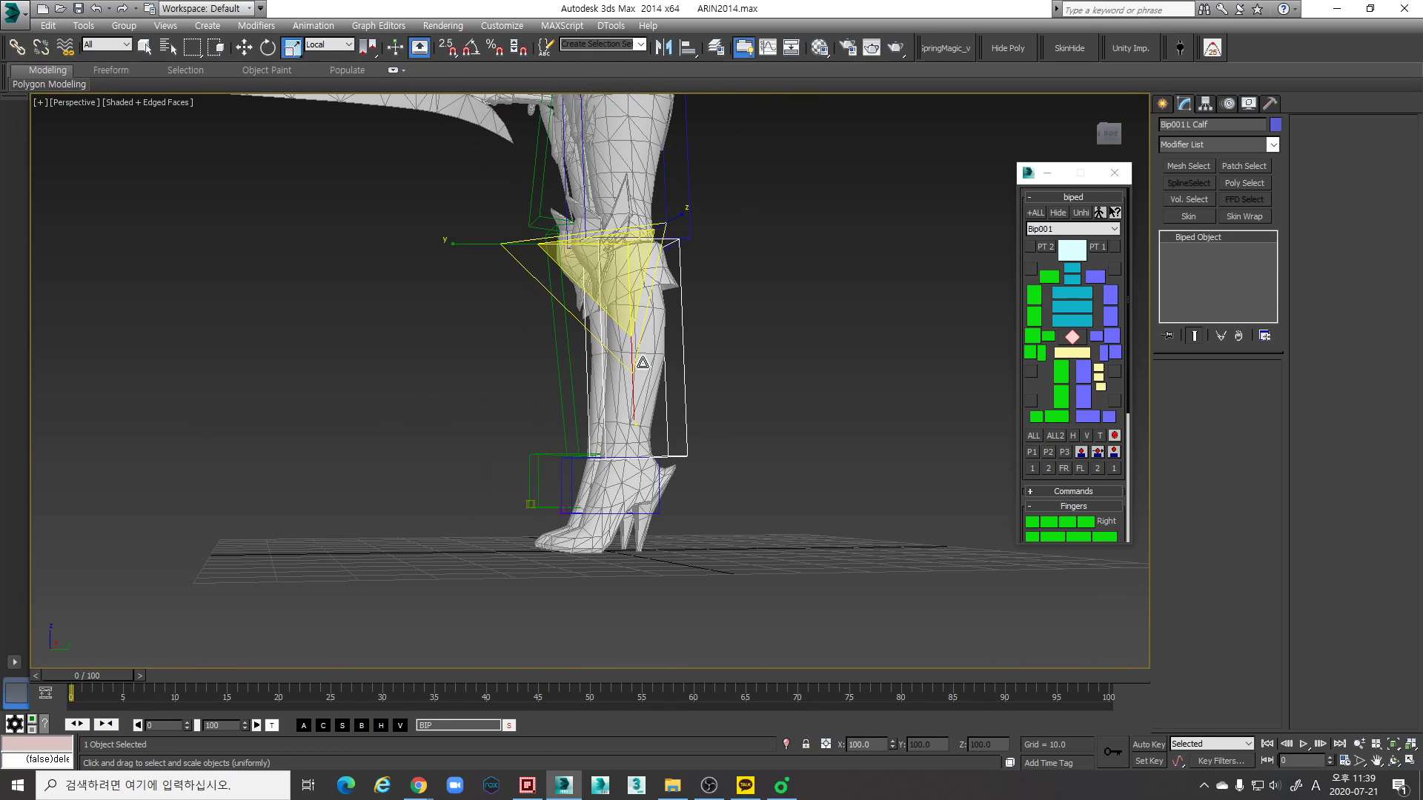
{"action": "left_click_drag", "start_coordinate": [632, 399], "coordinate": [637, 403]}
{"action": "scroll", "coordinate": [627, 514], "scroll_direction": "up", "scroll_amount": 3}
{"action": "middle_click_drag", "start_coordinate": [647, 491], "coordinate": [617, 457], "text": "alt"}
- Examine how the left thigh and calf fit the mesh's leg from the front in the Perspective view
{"action": "left_click", "coordinate": [673, 534]}
{"action": "middle_click_drag", "start_coordinate": [676, 535], "coordinate": [835, 541], "text": "alt"}
{"action": "scroll", "coordinate": [692, 397], "scroll_direction": "down", "scroll_amount": 5}
{"action": "mouse_move", "coordinate": [678, 390]}
{"action": "middle_mouse_down"}
{"action": "mouse_move", "coordinate": [655, 481]}
{"action": "mouse_move", "coordinate": [646, 364]}
{"action": "mouse_move", "coordinate": [677, 437]}
{"action": "mouse_move", "coordinate": [699, 392]}
{"action": "middle_mouse_up"}
{"action": "scroll", "coordinate": [657, 468], "scroll_direction": "up", "scroll_amount": 4}
{"action": "scroll", "coordinate": [656, 477], "scroll_direction": "down", "scroll_amount": 2}
{"action": "scroll", "coordinate": [642, 477], "scroll_direction": "up", "scroll_amount": 3}
{"action": "scroll", "coordinate": [650, 487], "scroll_direction": "down", "scroll_amount": 2}
{"action": "left_click", "coordinate": [663, 446]}
{"action": "key", "text": "w"}
{"action": "key", "text": "e"}
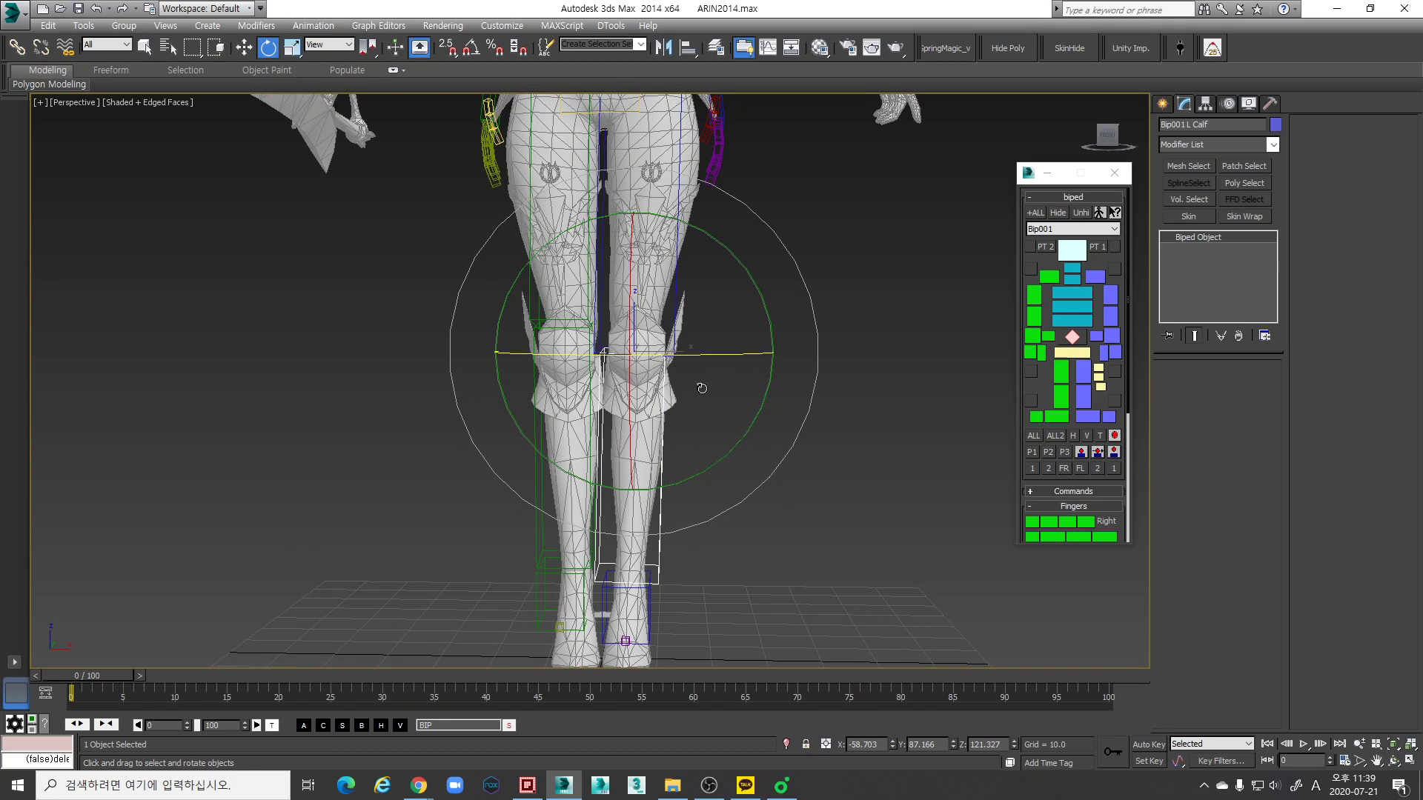
{"action": "scroll", "coordinate": [704, 393], "scroll_direction": "down", "scroll_amount": 2}
{"action": "middle_click_drag", "start_coordinate": [716, 405], "coordinate": [716, 443], "text": "alt"}
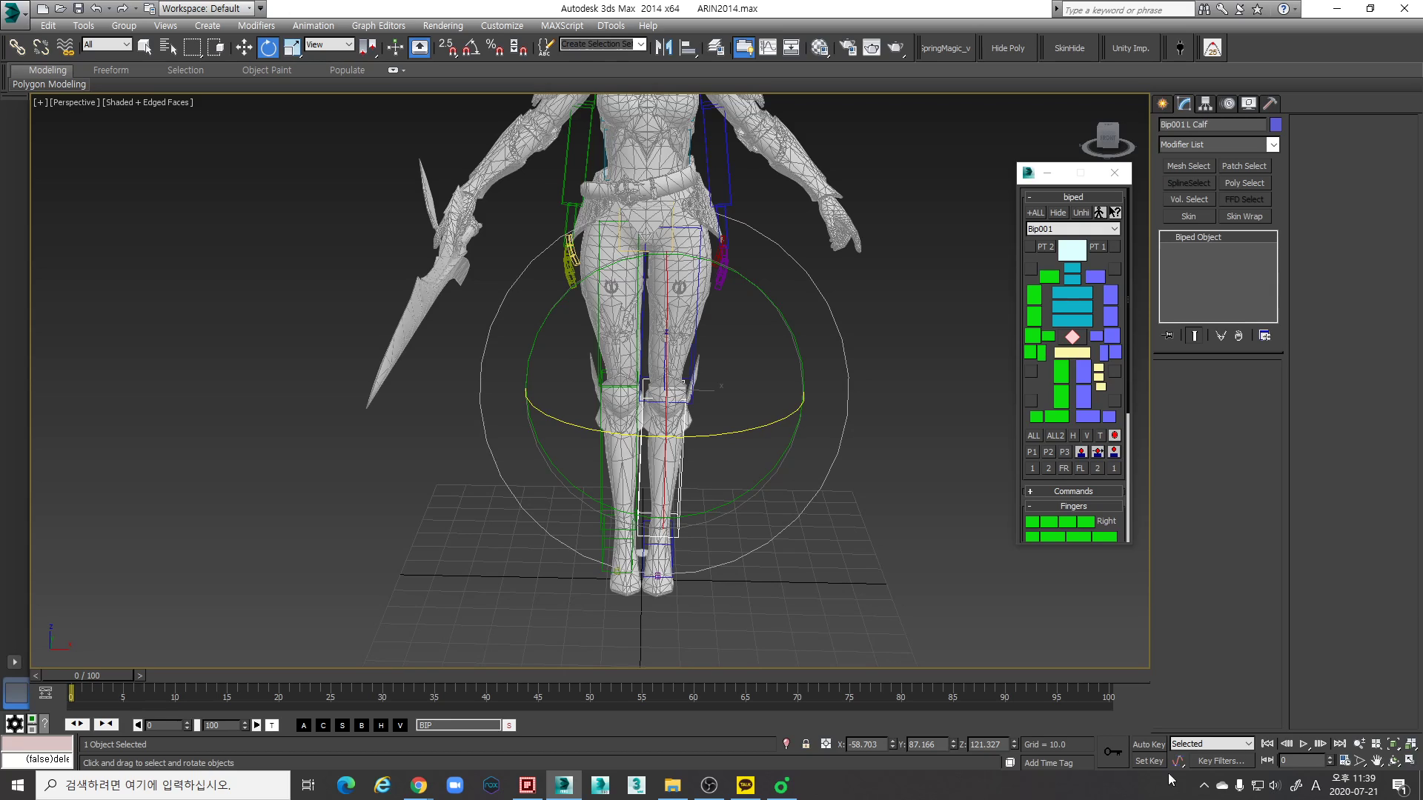
{"action": "left_click", "coordinate": [783, 785]}
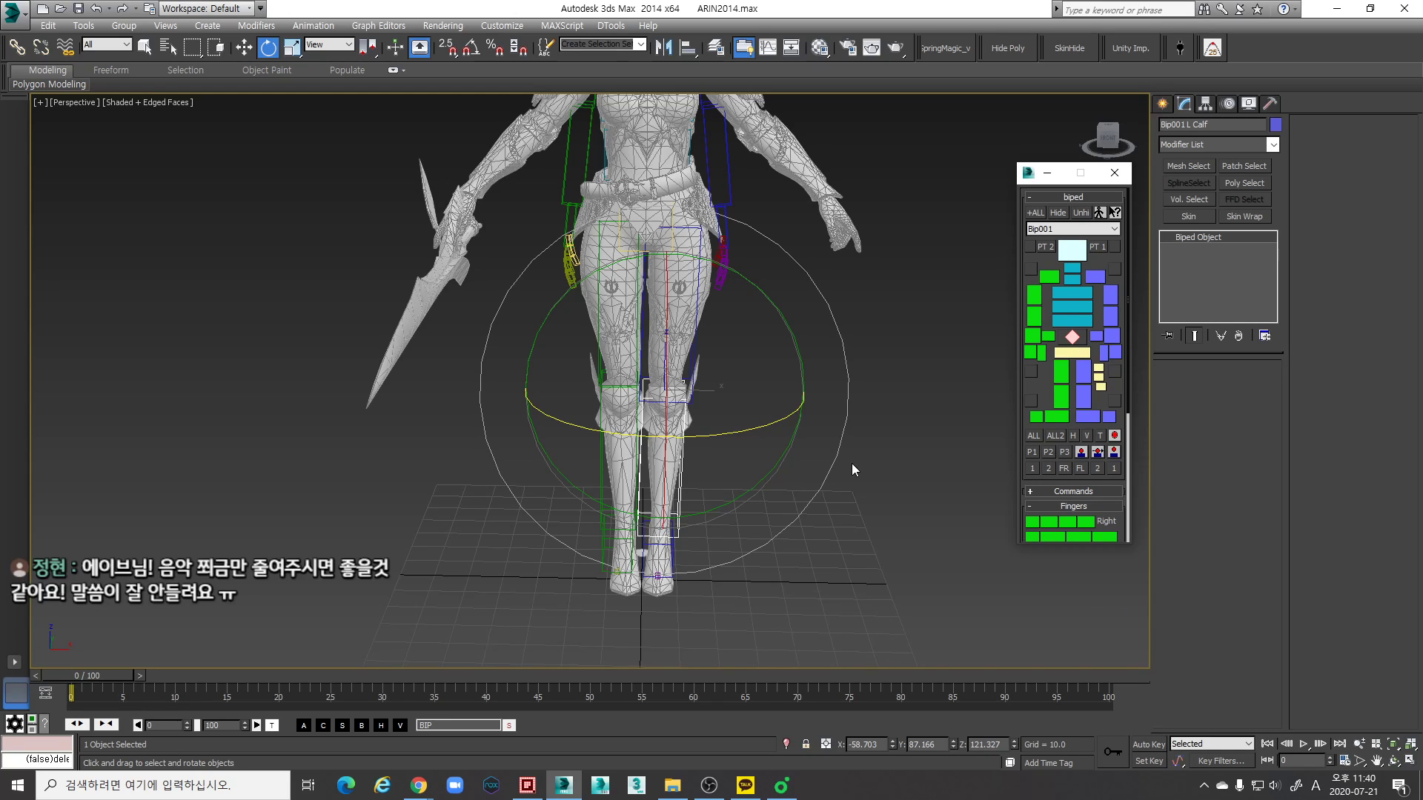
- Scale the left foot taller along its local X axis to reach the ground and shorten it along its local Y axis
{"action": "middle_click_drag", "start_coordinate": [778, 540], "coordinate": [671, 472]}
{"action": "scroll", "coordinate": [671, 473], "scroll_direction": "up", "scroll_amount": 5}
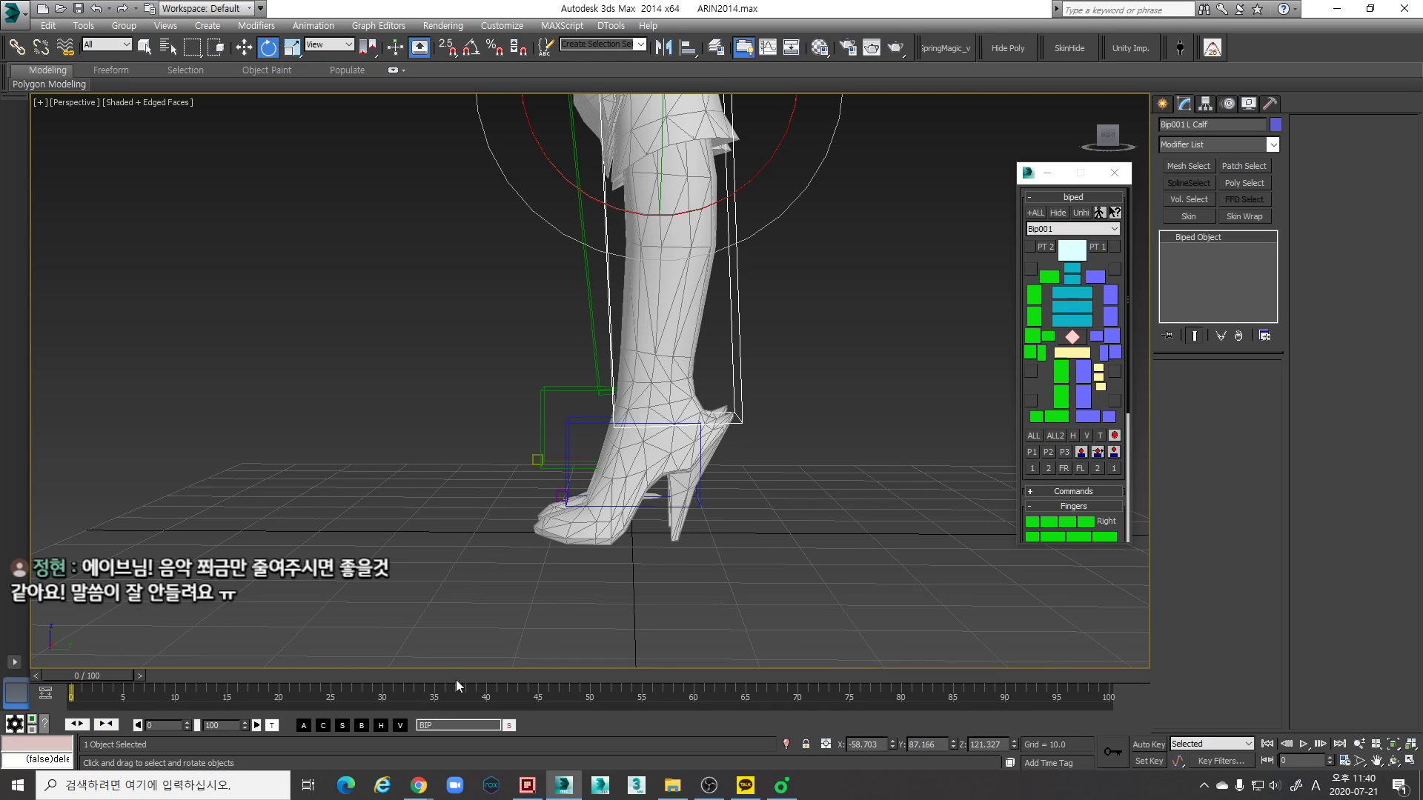
{"action": "left_click", "coordinate": [641, 508]}
{"action": "mouse_move", "coordinate": [671, 572]}
{"action": "middle_mouse_down", "text": "alt"}
{"action": "mouse_move", "coordinate": [678, 553]}
{"action": "mouse_move", "coordinate": [664, 575]}
{"action": "middle_mouse_up", "text": "alt"}
{"action": "middle_click_drag", "start_coordinate": [664, 575], "coordinate": [658, 541], "text": "alt"}
{"action": "key", "text": "r"}
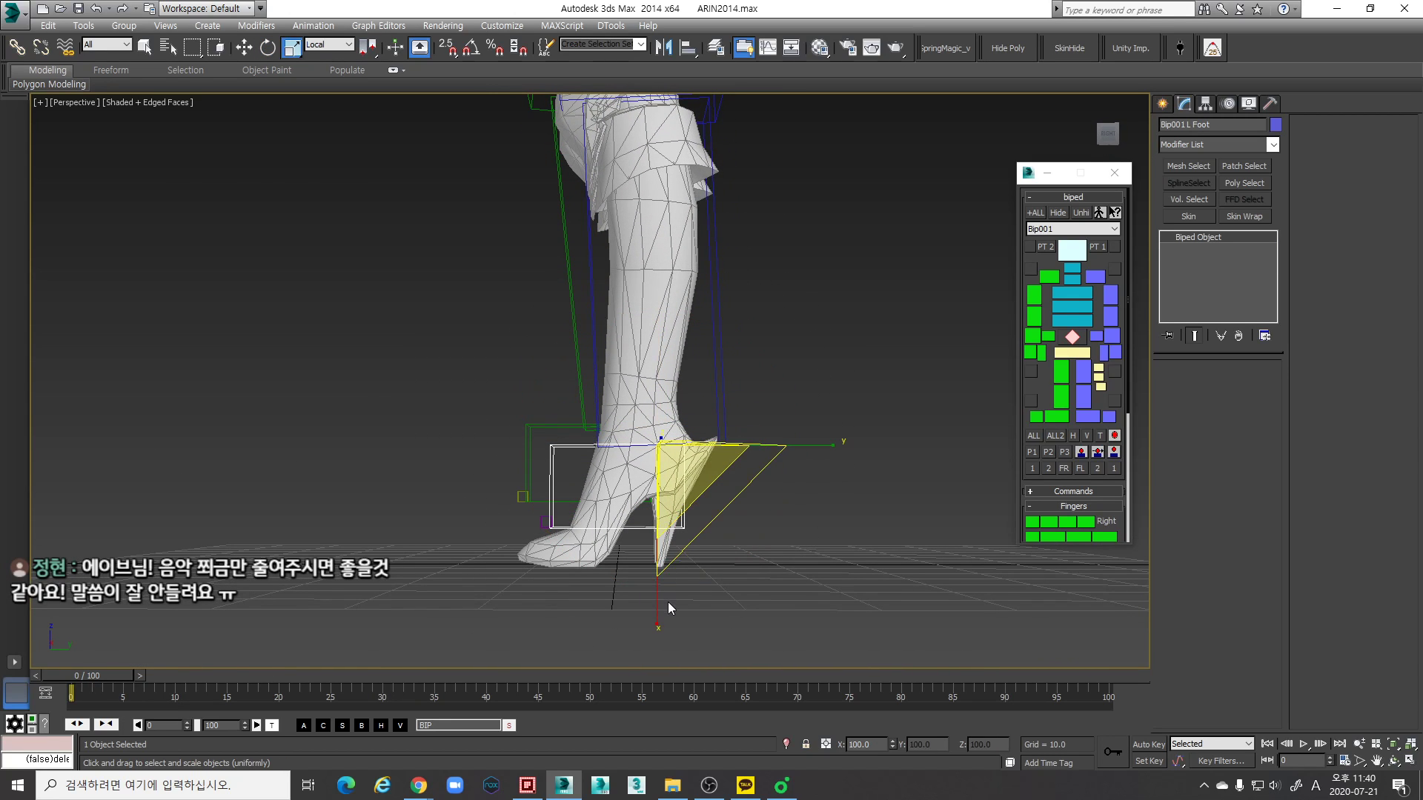
{"action": "left_click_drag", "start_coordinate": [667, 606], "coordinate": [663, 628]}
{"action": "middle_click_drag", "start_coordinate": [675, 567], "coordinate": [630, 544], "text": "alt"}
{"action": "scroll", "coordinate": [685, 537], "scroll_direction": "up", "scroll_amount": 3}
{"action": "left_click_drag", "start_coordinate": [535, 466], "coordinate": [548, 471]}
- Display the biped's Structure parameters and scale the left foot's height along its local X axis to about 95%
{"action": "left_click", "coordinate": [1229, 102]}
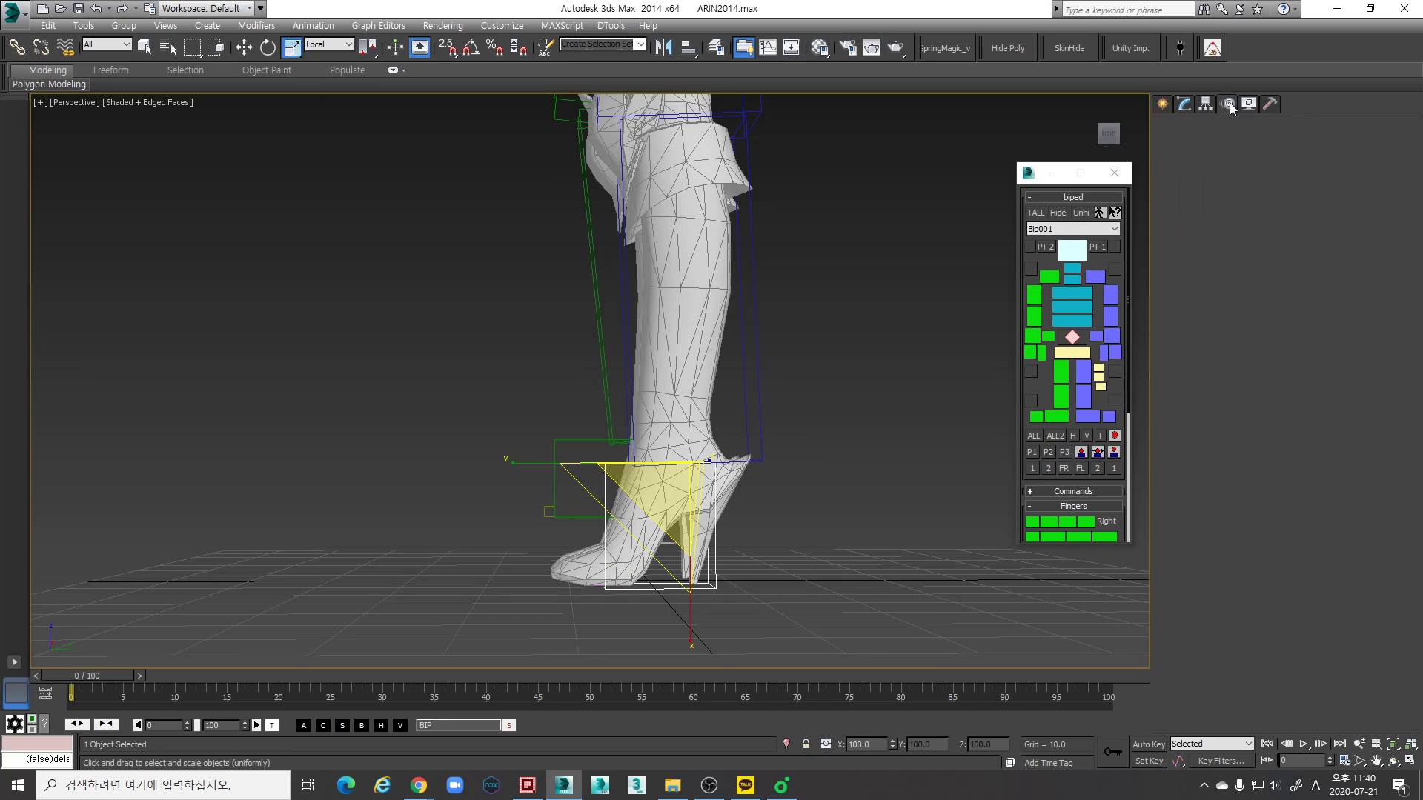
{"action": "scroll", "coordinate": [1186, 371], "scroll_direction": "down", "scroll_amount": 1}
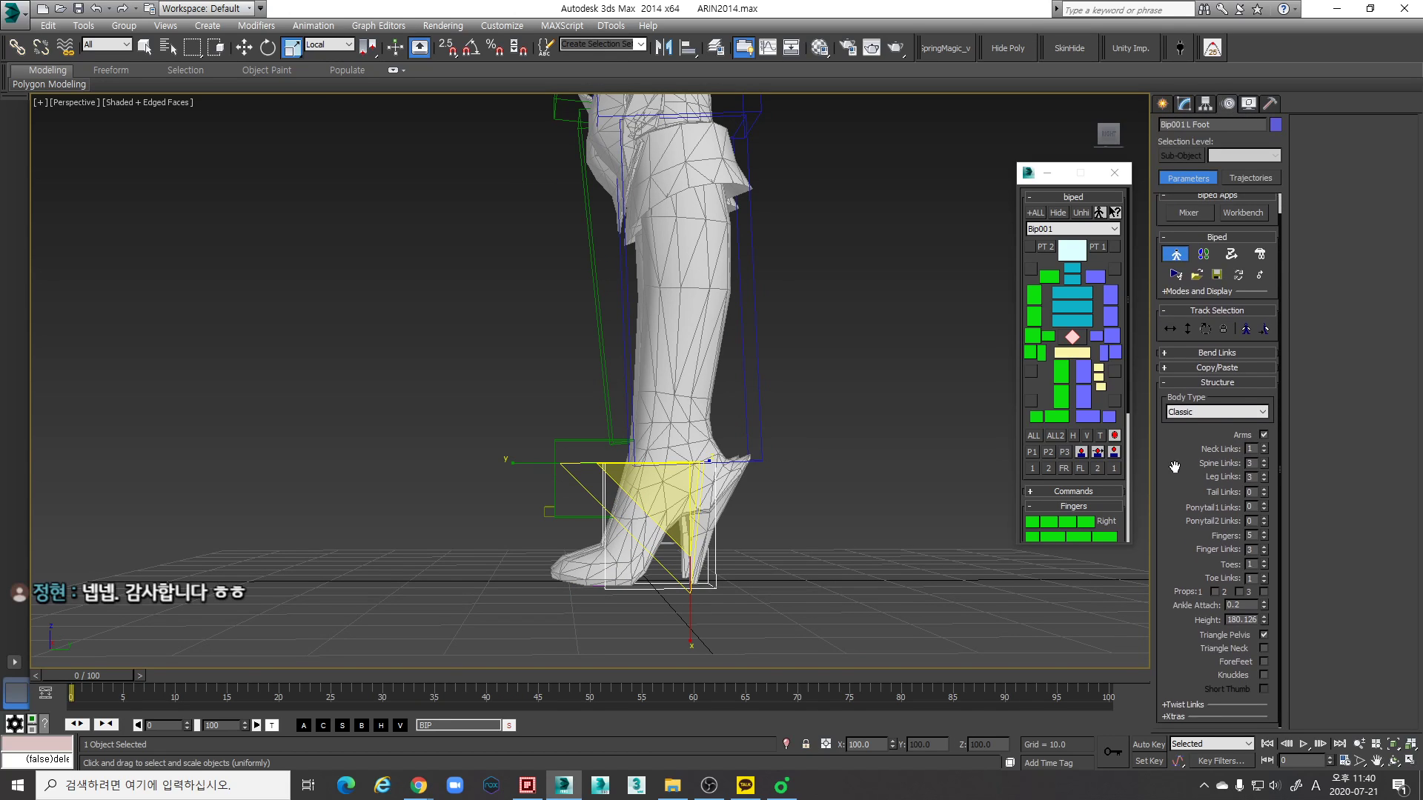
{"action": "scroll", "coordinate": [777, 531], "scroll_direction": "up", "scroll_amount": 3}
{"action": "mouse_move", "coordinate": [775, 532]}
{"action": "middle_mouse_down", "text": "alt"}
{"action": "mouse_move", "coordinate": [740, 550]}
{"action": "mouse_move", "coordinate": [763, 535]}
{"action": "middle_mouse_up", "text": "alt"}
{"action": "scroll", "coordinate": [664, 560], "scroll_direction": "up", "scroll_amount": 2}
{"action": "scroll", "coordinate": [666, 557], "scroll_direction": "down", "scroll_amount": 1}
{"action": "middle_click_drag", "start_coordinate": [666, 532], "coordinate": [716, 506], "text": "alt"}
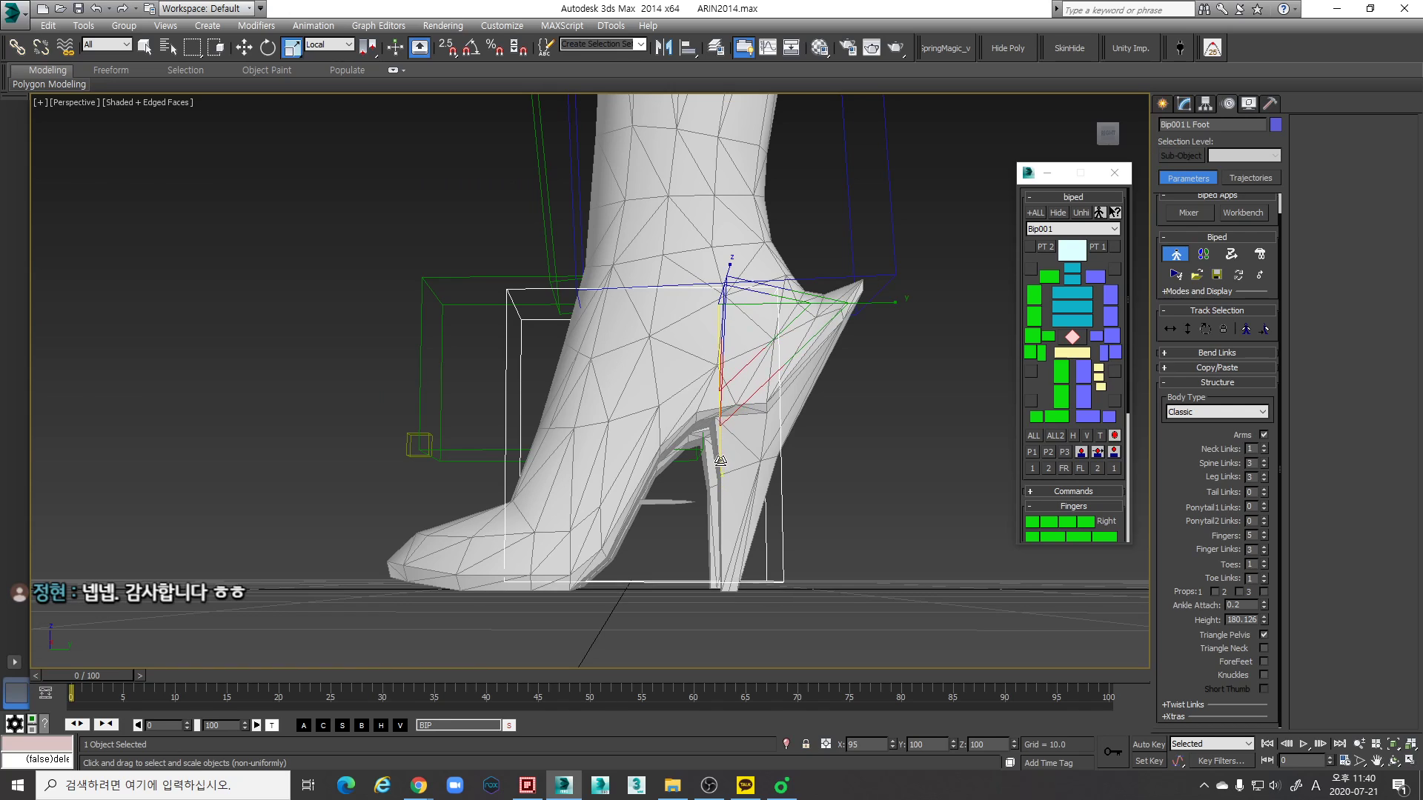
- Compare the left foot's box with the mesh's high heel and the ground line in the Left and Right views
{"action": "key", "text": "l"}
{"action": "scroll", "coordinate": [740, 446], "scroll_direction": "down", "scroll_amount": 2}
{"action": "middle_click_drag", "start_coordinate": [741, 446], "coordinate": [720, 391]}
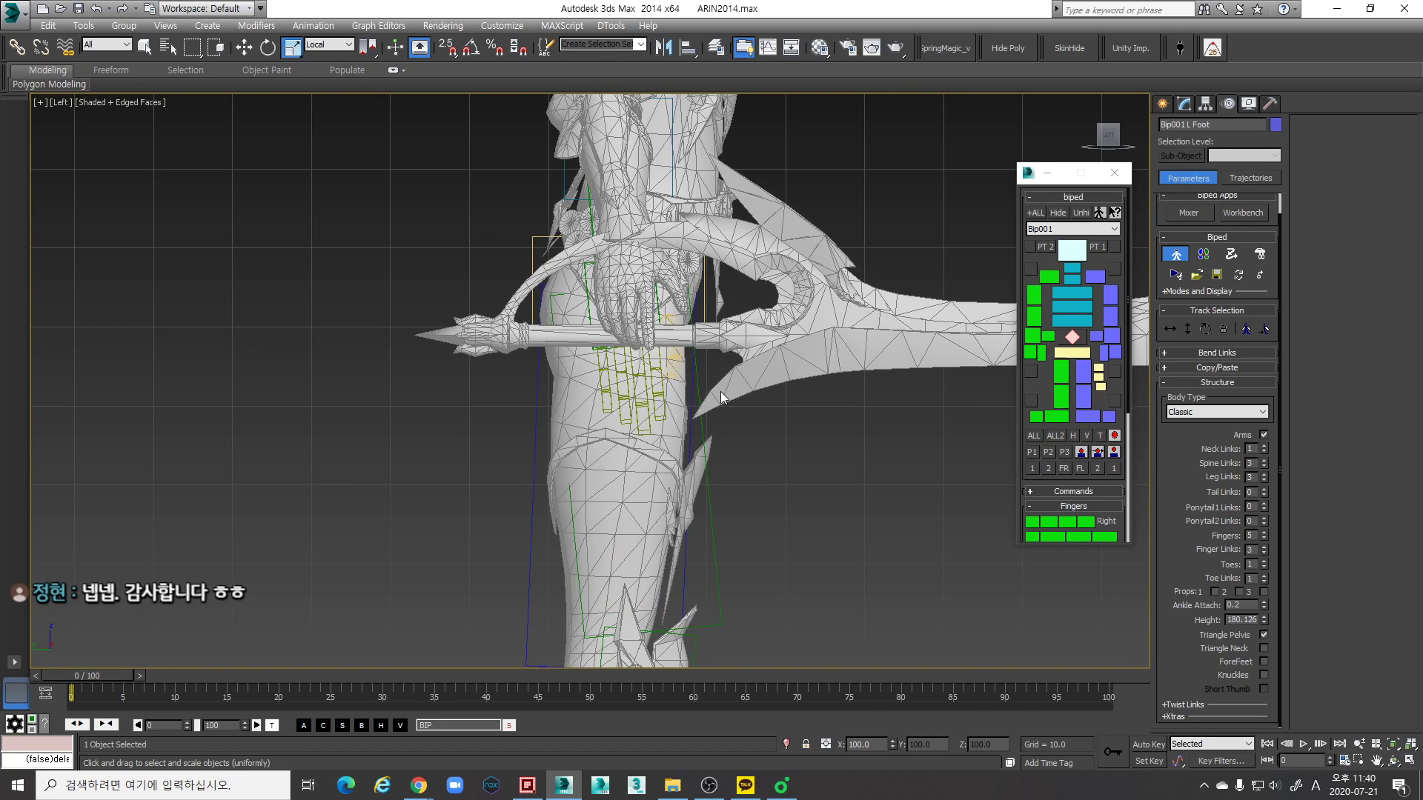
{"action": "key", "text": "r"}
{"action": "middle_click_drag", "start_coordinate": [633, 439], "coordinate": [677, 267]}
{"action": "key", "text": "z"}
{"action": "scroll", "coordinate": [651, 483], "scroll_direction": "down", "scroll_amount": 4}
{"action": "scroll", "coordinate": [642, 411], "scroll_direction": "up", "scroll_amount": 2}
{"action": "middle_click_drag", "start_coordinate": [641, 360], "coordinate": [654, 420]}
{"action": "scroll", "coordinate": [654, 421], "scroll_direction": "down", "scroll_amount": 2}
{"action": "middle_click_drag", "start_coordinate": [655, 355], "coordinate": [656, 385]}
{"action": "left_click_drag", "start_coordinate": [691, 407], "coordinate": [695, 391]}
{"action": "scroll", "coordinate": [733, 617], "scroll_direction": "down", "scroll_amount": 3}
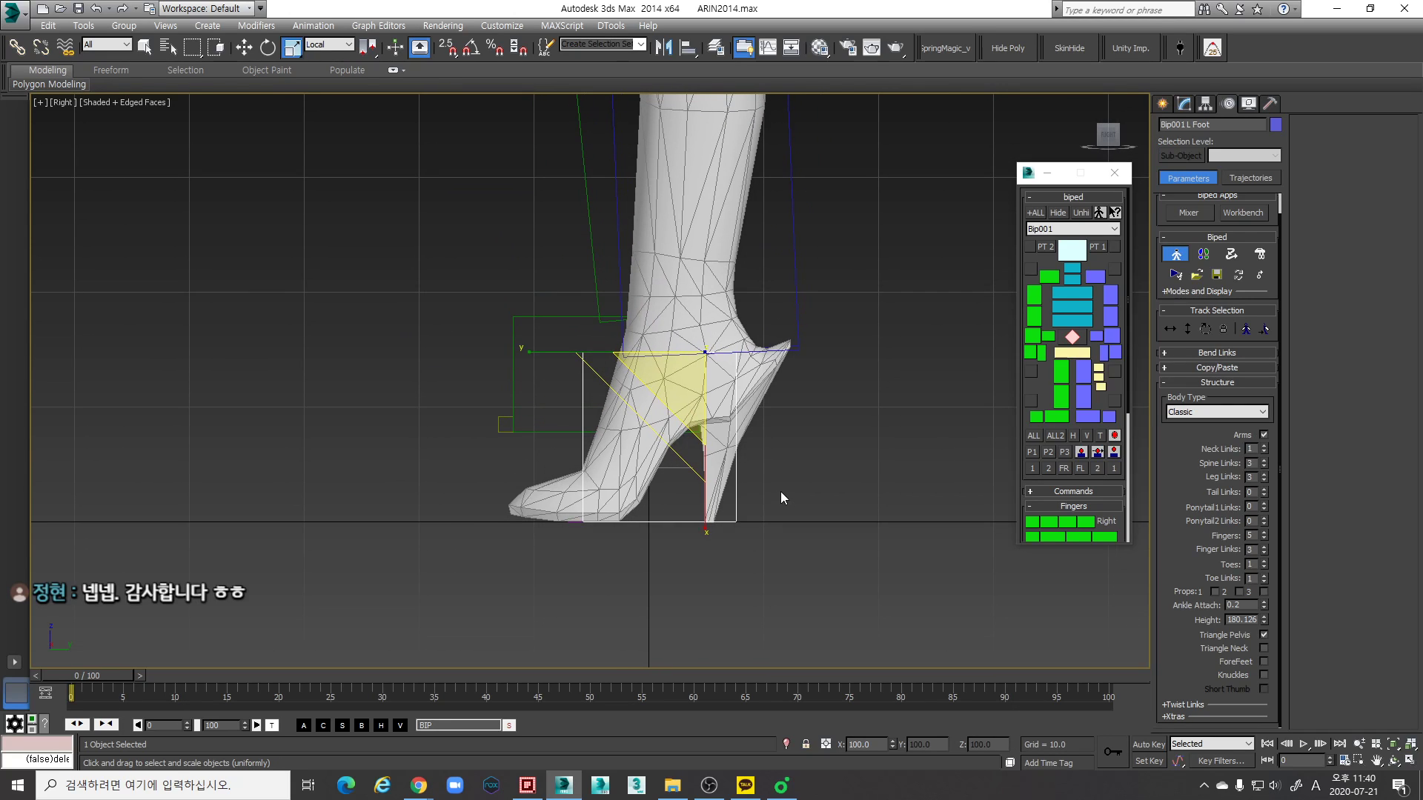
{"action": "middle_click_drag", "start_coordinate": [609, 553], "coordinate": [612, 559]}
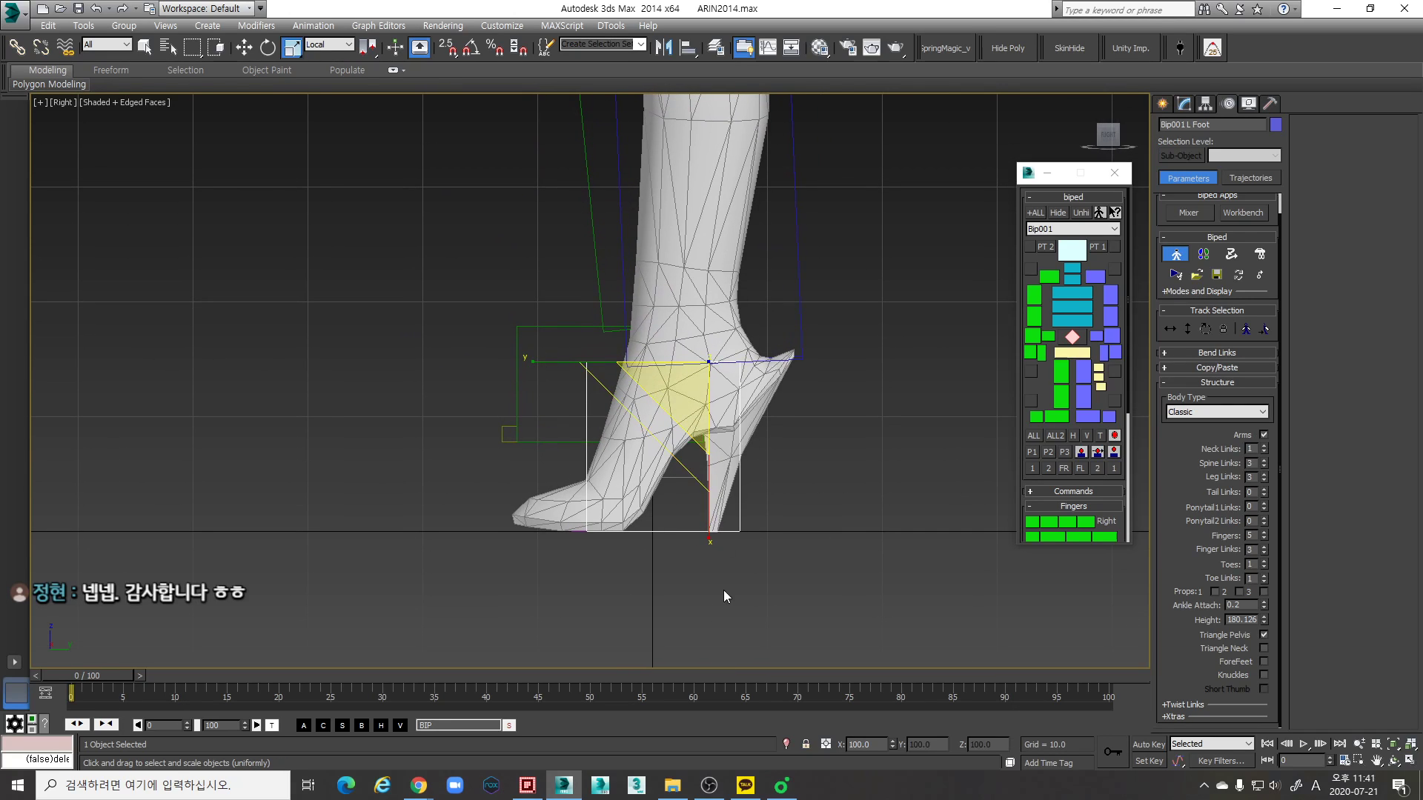
{"action": "mouse_move", "coordinate": [727, 511]}
{"action": "middle_mouse_down"}
{"action": "mouse_move", "coordinate": [756, 493]}
{"action": "mouse_move", "coordinate": [646, 500]}
{"action": "mouse_move", "coordinate": [752, 499]}
{"action": "middle_mouse_up"}
- Inspect the left foot's box around the mesh's shoe from several angles in the Perspective view
{"action": "key", "text": "p"}
{"action": "middle_click_drag", "start_coordinate": [711, 586], "coordinate": [751, 572]}
{"action": "scroll", "coordinate": [768, 539], "scroll_direction": "up", "scroll_amount": 5}
{"action": "scroll", "coordinate": [788, 565], "scroll_direction": "down", "scroll_amount": 3}
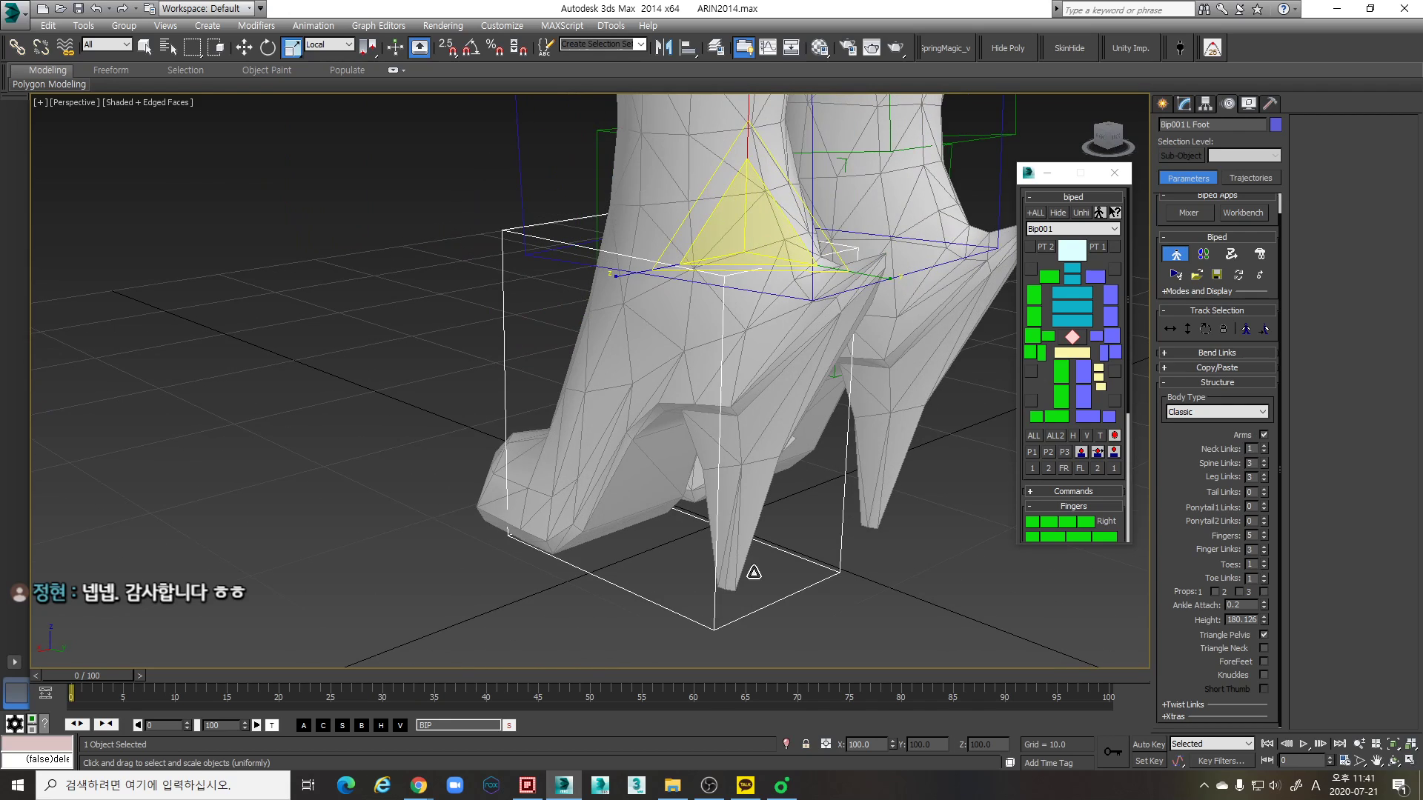
{"action": "middle_click_drag", "start_coordinate": [666, 636], "coordinate": [769, 571], "text": "alt"}
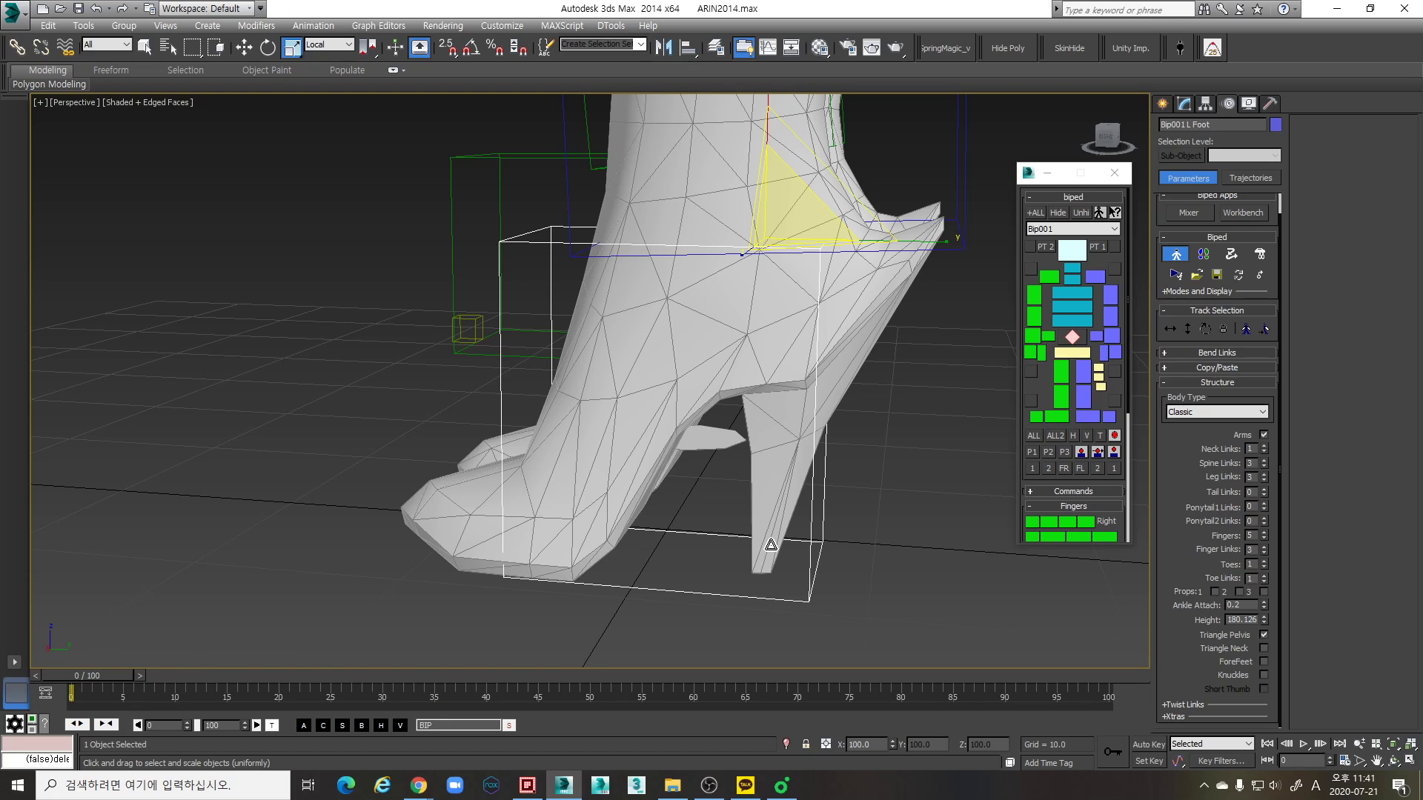
{"action": "middle_click_drag", "start_coordinate": [814, 550], "coordinate": [821, 550]}
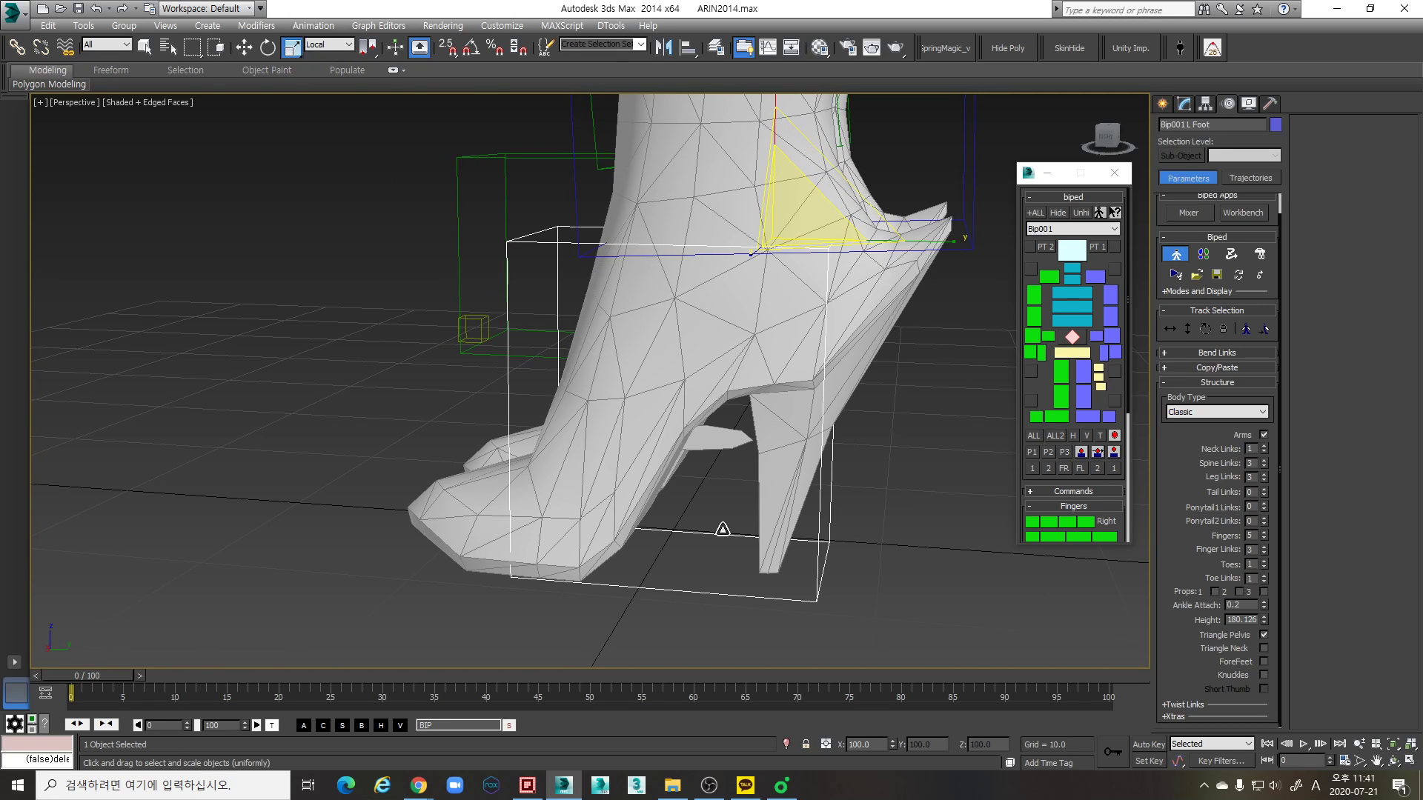
- Try moving the left foot along the Y axis and undo the move
{"action": "scroll", "coordinate": [724, 530], "scroll_direction": "down", "scroll_amount": 3}
{"action": "key", "text": "w"}
{"action": "middle_click_drag", "start_coordinate": [827, 370], "coordinate": [933, 383], "text": "alt"}
{"action": "left_click_drag", "start_coordinate": [898, 374], "coordinate": [879, 375]}
{"action": "scroll", "coordinate": [756, 374], "scroll_direction": "down", "scroll_amount": 5}
{"action": "key", "text": "ctrl+z"}
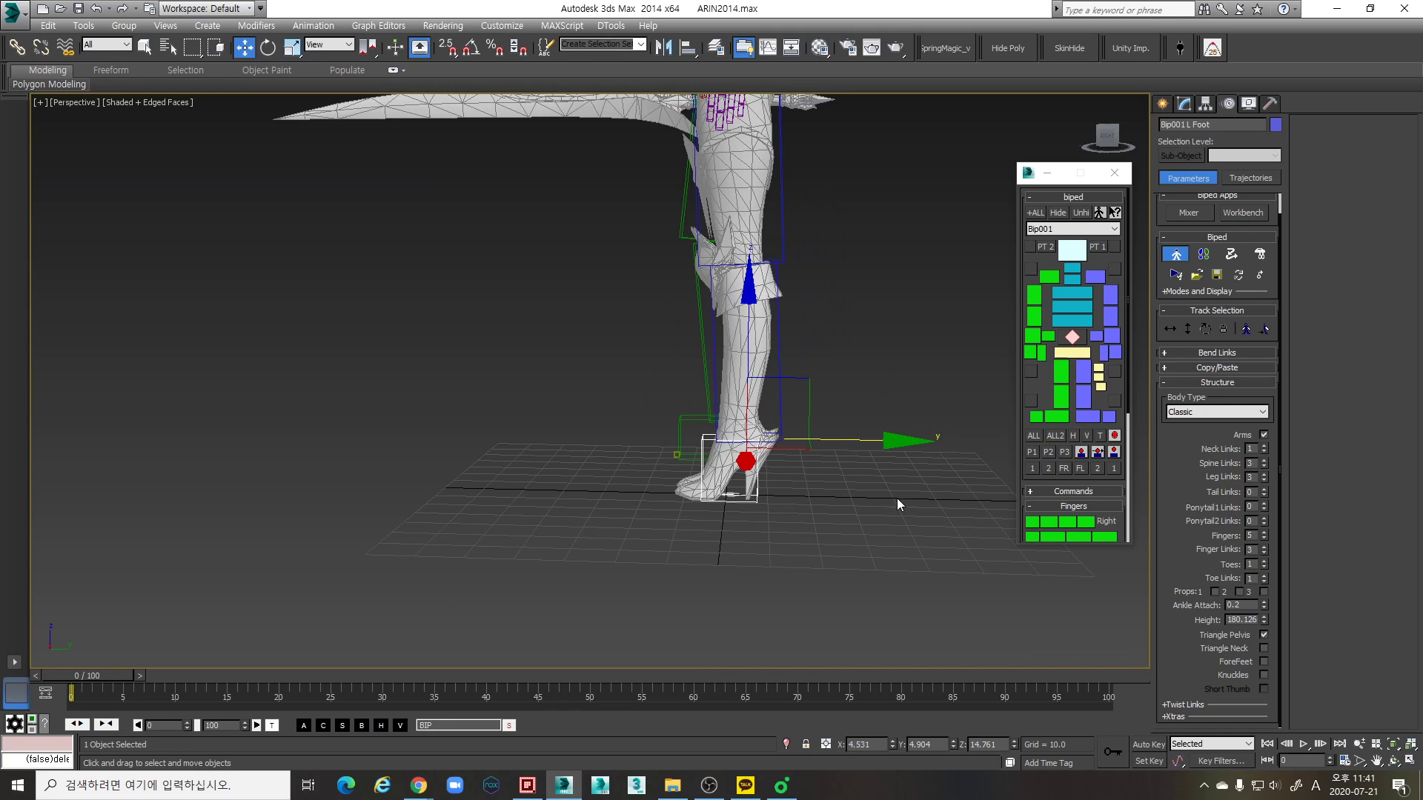
- Set the biped's Ankle Attach to 0.18
{"action": "scroll", "coordinate": [842, 495], "scroll_direction": "up", "scroll_amount": 5}
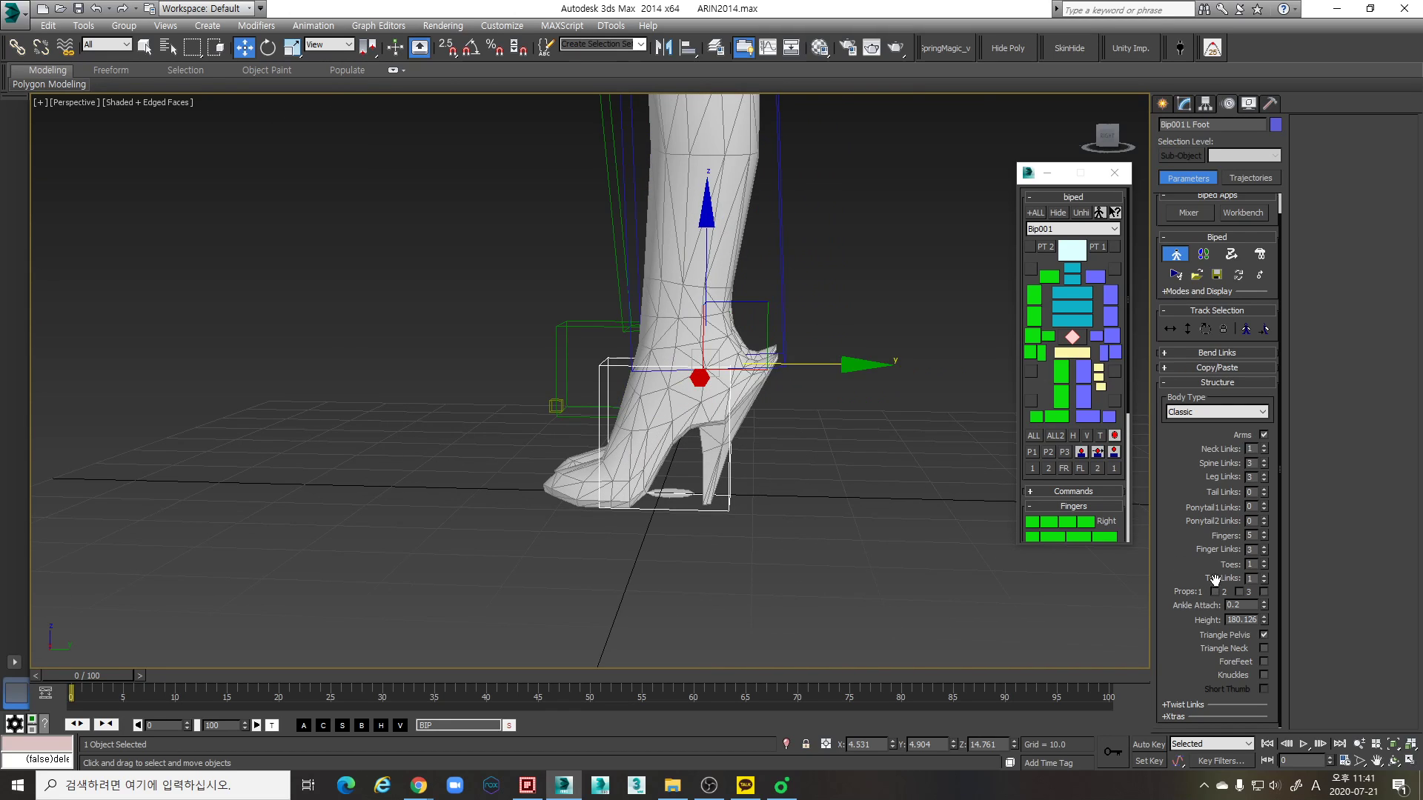
{"action": "left_click_drag", "start_coordinate": [1263, 603], "coordinate": [1264, 606]}
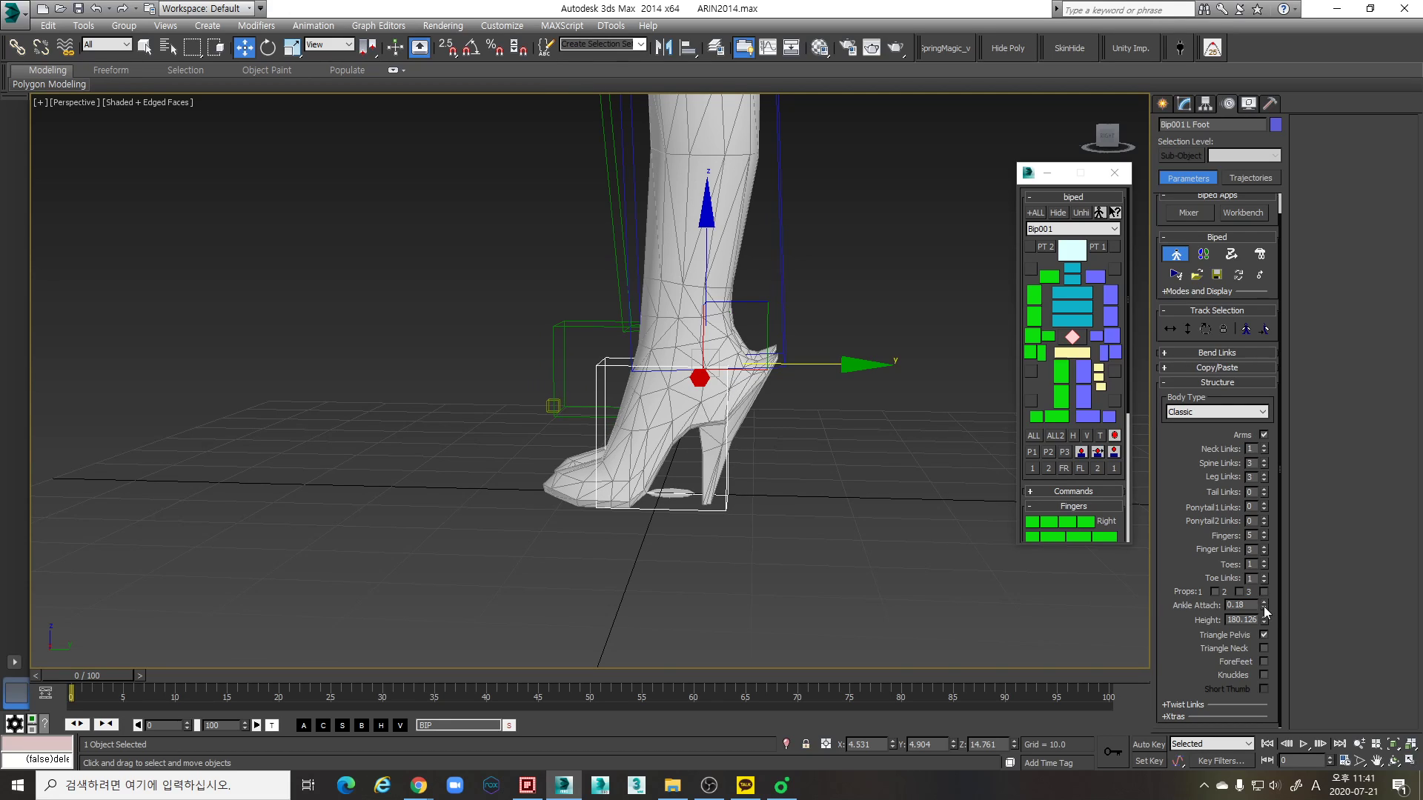
- Scale the left foot's box shorter from toe to heel and set the biped's Ankle Attach to 0.08
{"action": "key", "text": "r"}
{"action": "left_click_drag", "start_coordinate": [858, 369], "coordinate": [850, 362]}
{"action": "key", "text": "ctrl+z"}
{"action": "key", "text": "ctrl+z"}
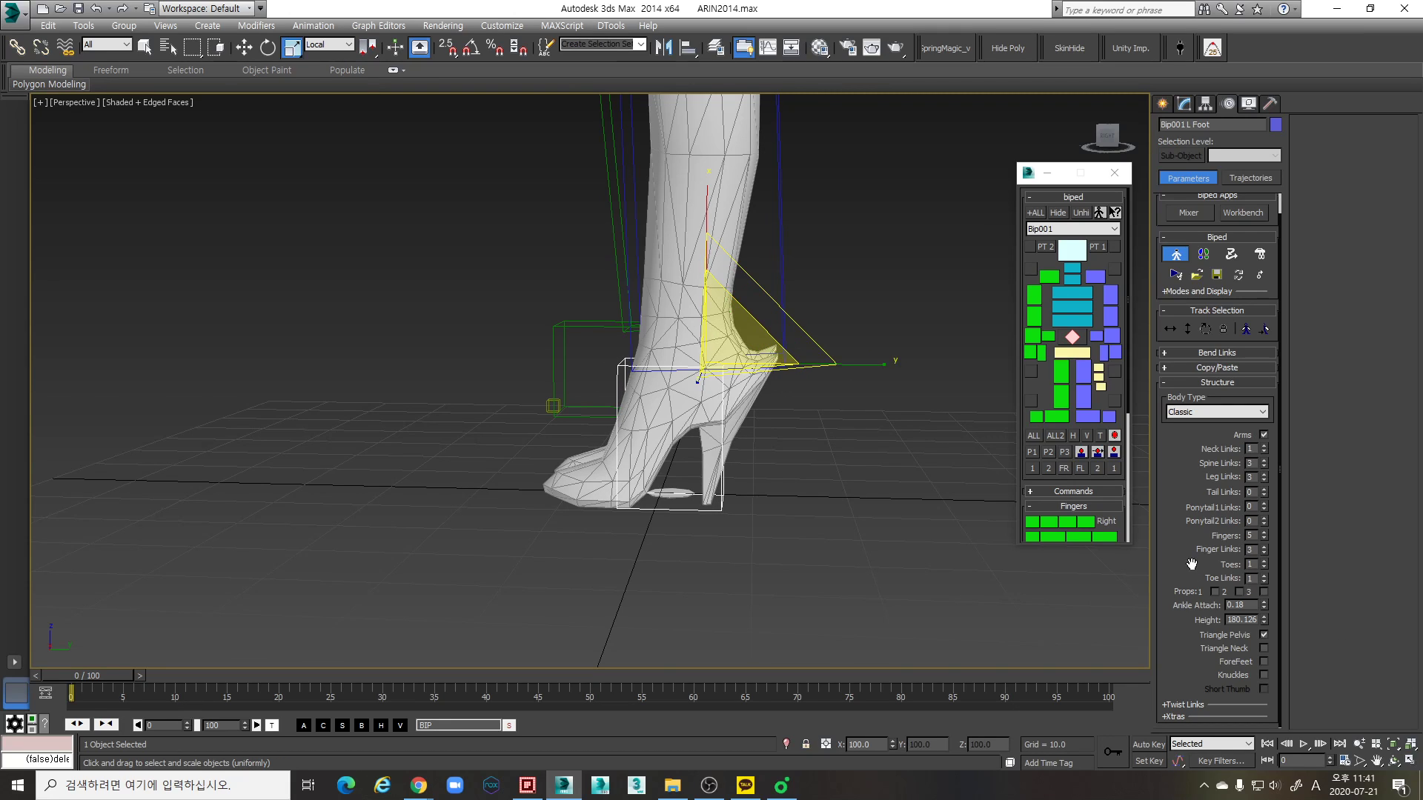
{"action": "left_click_drag", "start_coordinate": [1264, 606], "coordinate": [1266, 613]}
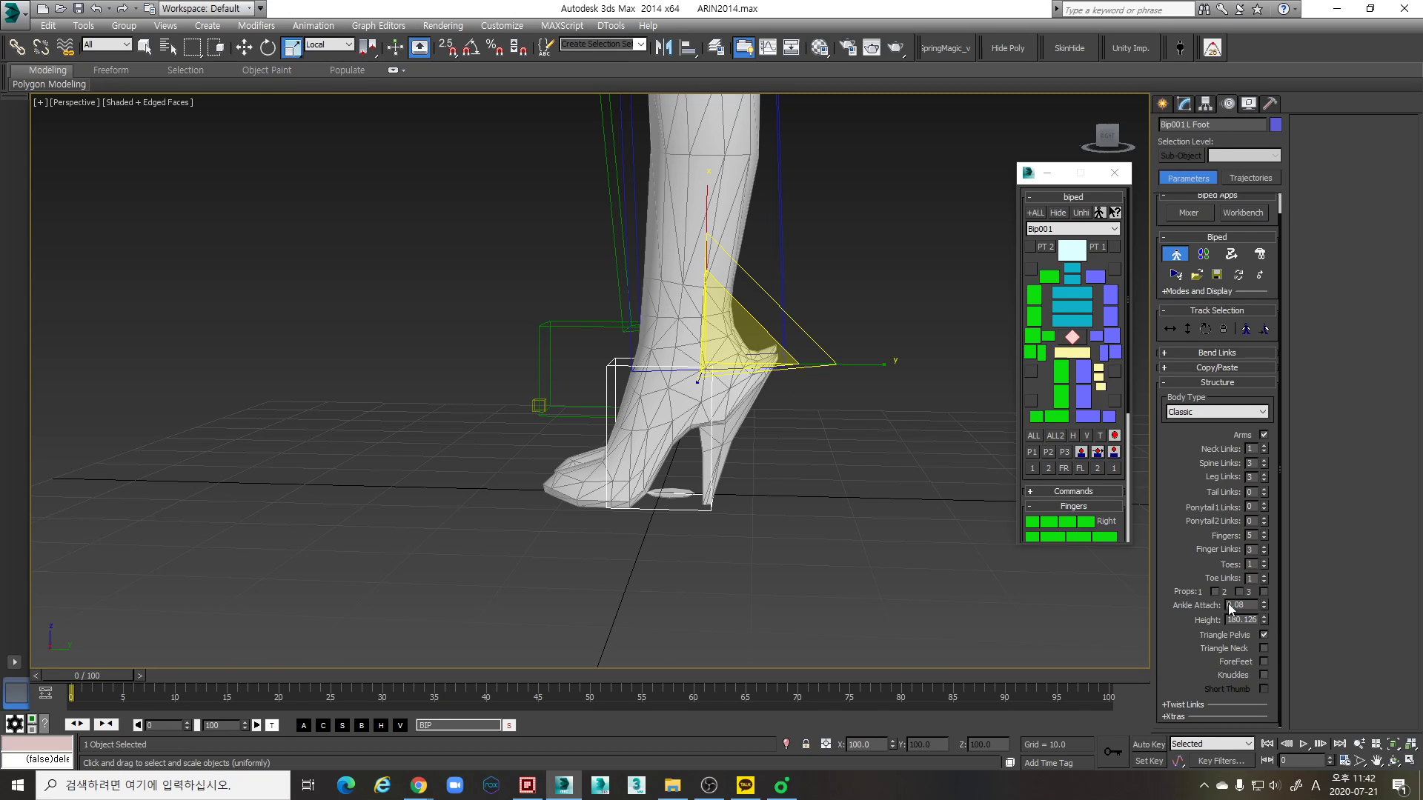
- Move the left foot slightly forward along its local Y axis
{"action": "scroll", "coordinate": [719, 549], "scroll_direction": "up", "scroll_amount": 10}
{"action": "scroll", "coordinate": [744, 583], "scroll_direction": "down", "scroll_amount": 5}
{"action": "middle_click_drag", "start_coordinate": [627, 415], "coordinate": [612, 487]}
{"action": "scroll", "coordinate": [612, 487], "scroll_direction": "down", "scroll_amount": 4}
{"action": "scroll", "coordinate": [677, 478], "scroll_direction": "down", "scroll_amount": 3}
{"action": "mouse_move", "coordinate": [686, 417]}
{"action": "middle_mouse_down"}
{"action": "mouse_move", "coordinate": [677, 478]}
{"action": "mouse_move", "coordinate": [698, 421]}
{"action": "mouse_move", "coordinate": [673, 410]}
{"action": "middle_mouse_up"}
{"action": "scroll", "coordinate": [706, 446], "scroll_direction": "up", "scroll_amount": 3}
{"action": "key", "text": "w"}
{"action": "left_click_drag", "start_coordinate": [536, 408], "coordinate": [516, 401]}
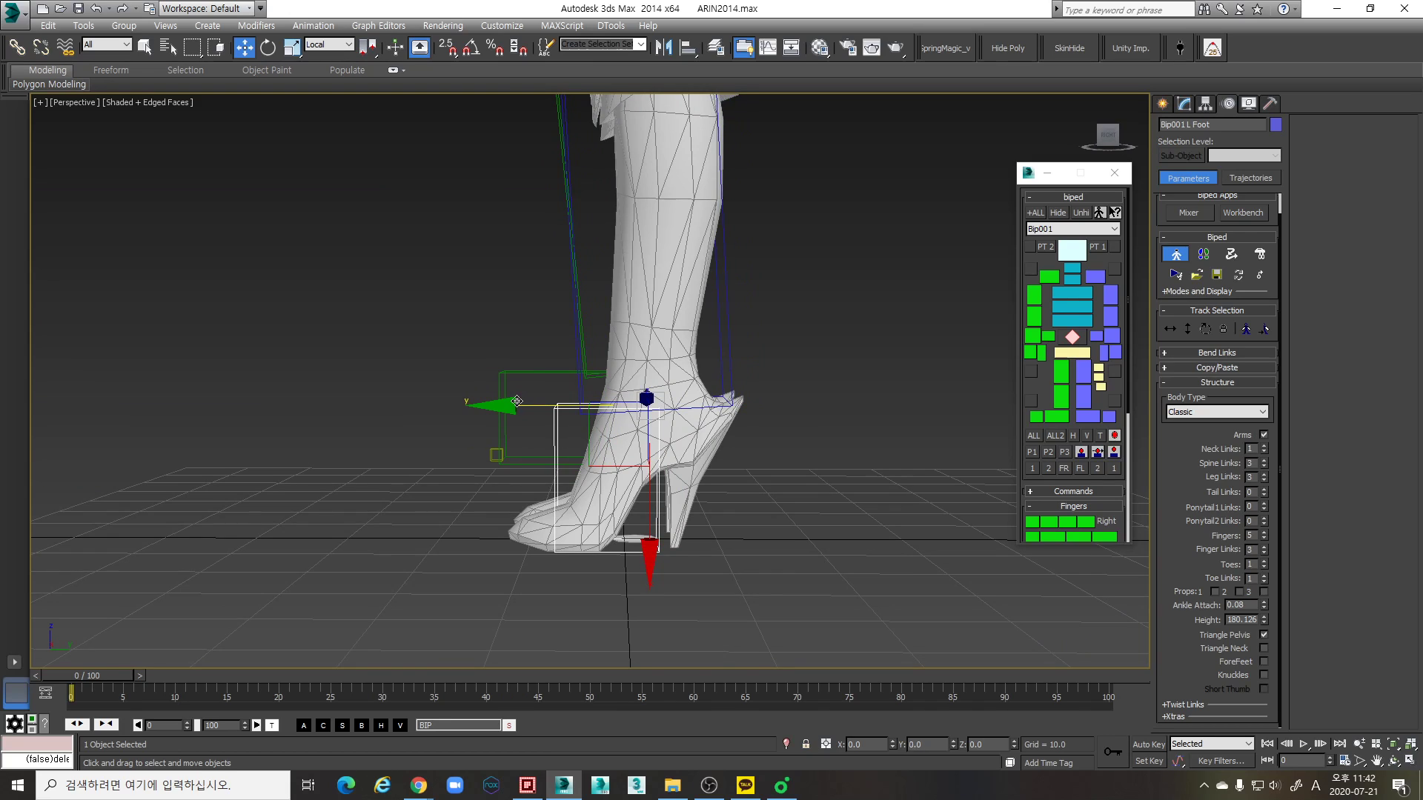
- Select the left thigh and rotate it slightly backward to follow the mesh's upper leg
{"action": "scroll", "coordinate": [646, 445], "scroll_direction": "down", "scroll_amount": 5}
{"action": "middle_click_drag", "start_coordinate": [669, 388], "coordinate": [662, 427]}
{"action": "middle_click_drag", "start_coordinate": [679, 525], "coordinate": [683, 495]}
{"action": "scroll", "coordinate": [683, 492], "scroll_direction": "up", "scroll_amount": 3}
{"action": "middle_click_drag", "start_coordinate": [694, 207], "coordinate": [678, 369]}
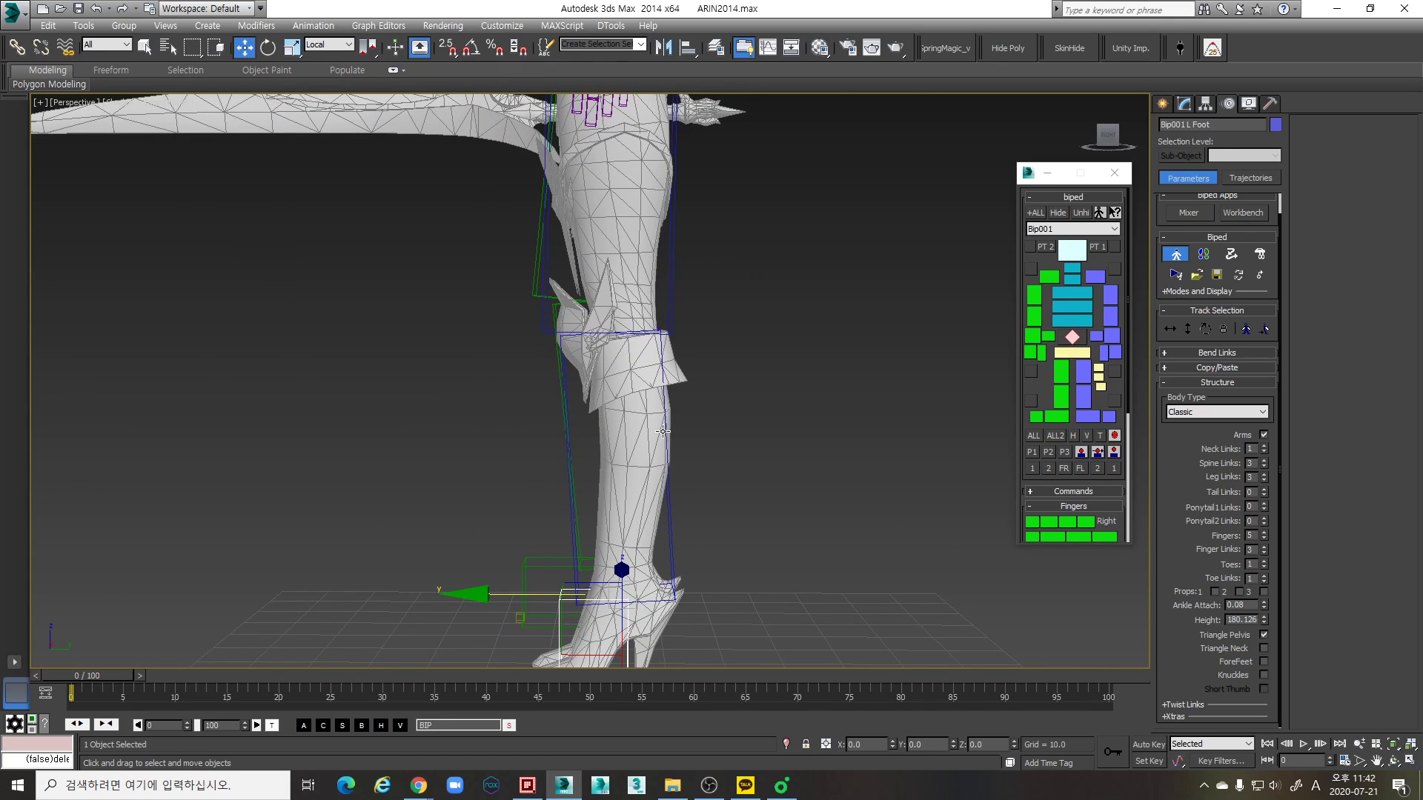
{"action": "left_click", "coordinate": [664, 360]}
{"action": "left_click", "coordinate": [673, 292]}
{"action": "scroll", "coordinate": [678, 290], "scroll_direction": "down", "scroll_amount": 3}
{"action": "middle_click_drag", "start_coordinate": [677, 290], "coordinate": [683, 324]}
{"action": "key", "text": "e"}
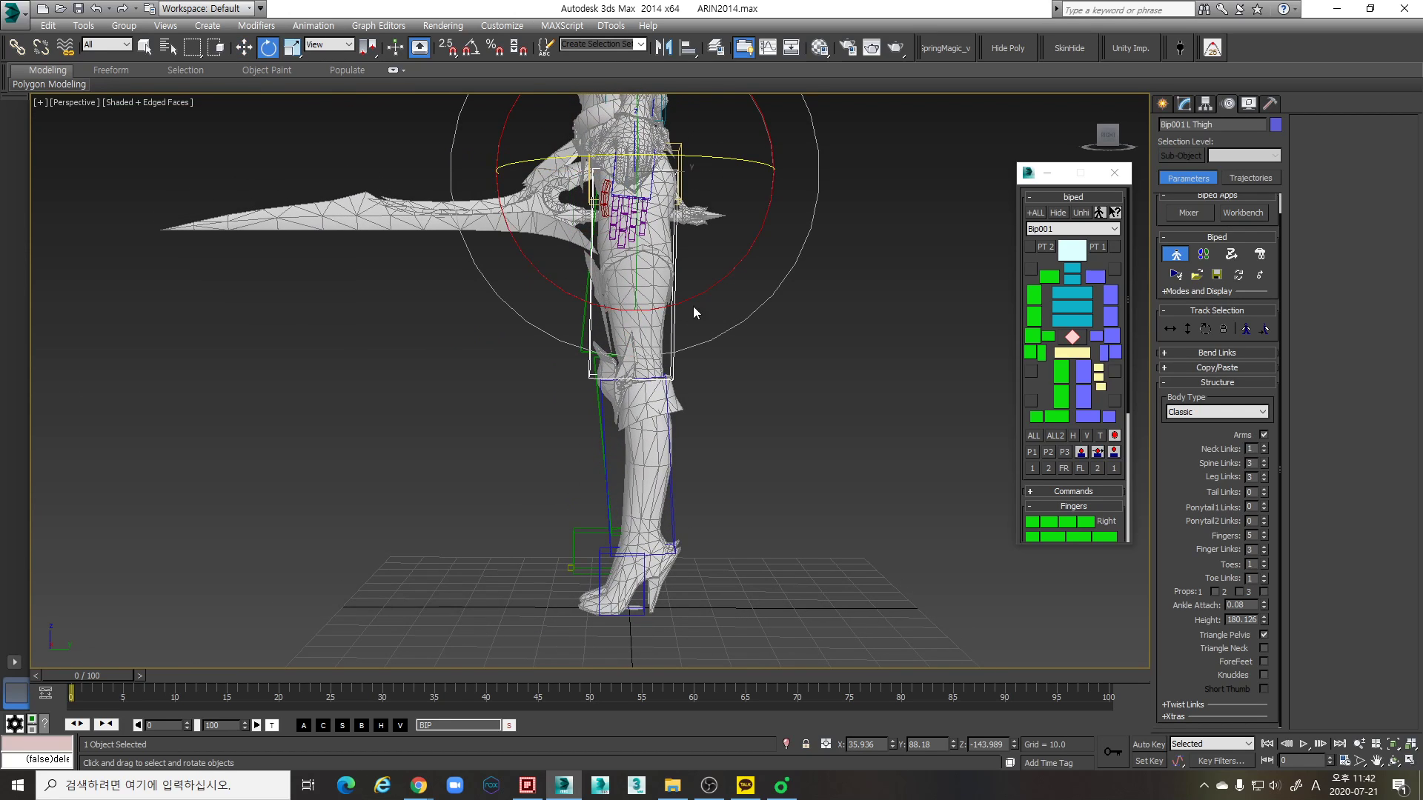
{"action": "left_click_drag", "start_coordinate": [703, 295], "coordinate": [706, 295]}
{"action": "scroll", "coordinate": [682, 400], "scroll_direction": "up", "scroll_amount": 2}
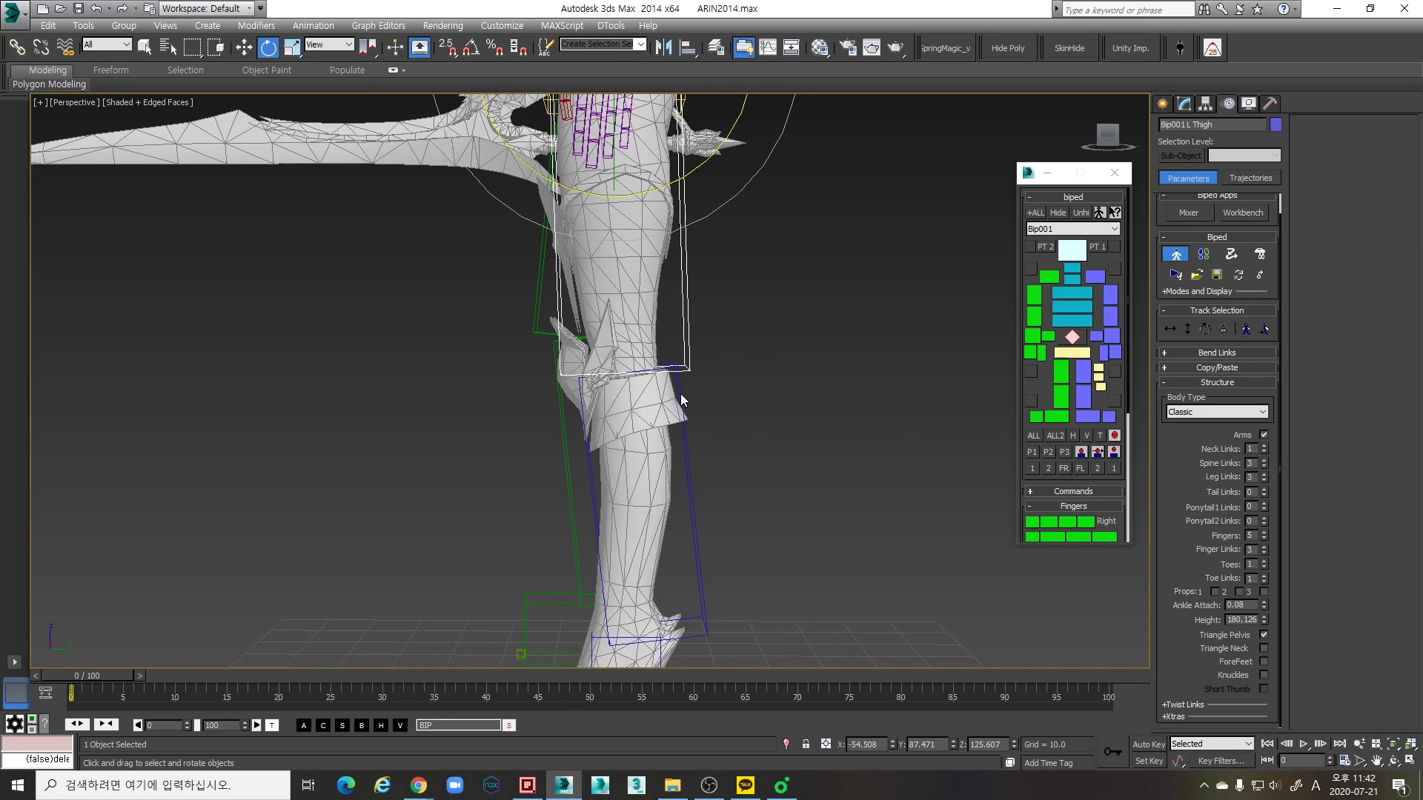
- Rotate the left calf forward to follow the mesh's shin, and fine-tune the thigh and calf angles
{"action": "left_click", "coordinate": [688, 463]}
{"action": "middle_click_drag", "start_coordinate": [702, 408], "coordinate": [710, 361]}
{"action": "left_click_drag", "start_coordinate": [756, 373], "coordinate": [755, 388]}
{"action": "left_click", "coordinate": [692, 307]}
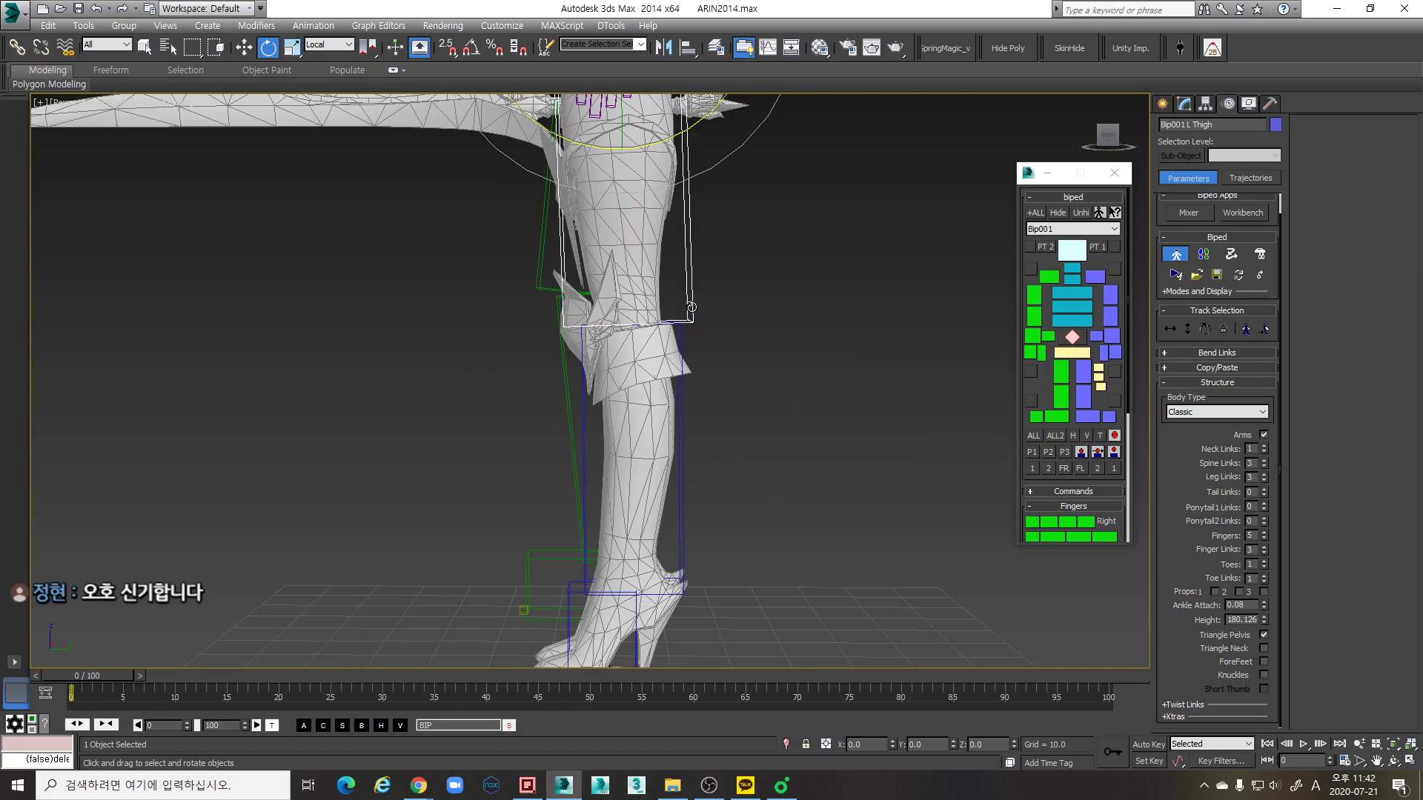
{"action": "scroll", "coordinate": [697, 363], "scroll_direction": "down", "scroll_amount": 4}
{"action": "scroll", "coordinate": [722, 288], "scroll_direction": "up", "scroll_amount": 4}
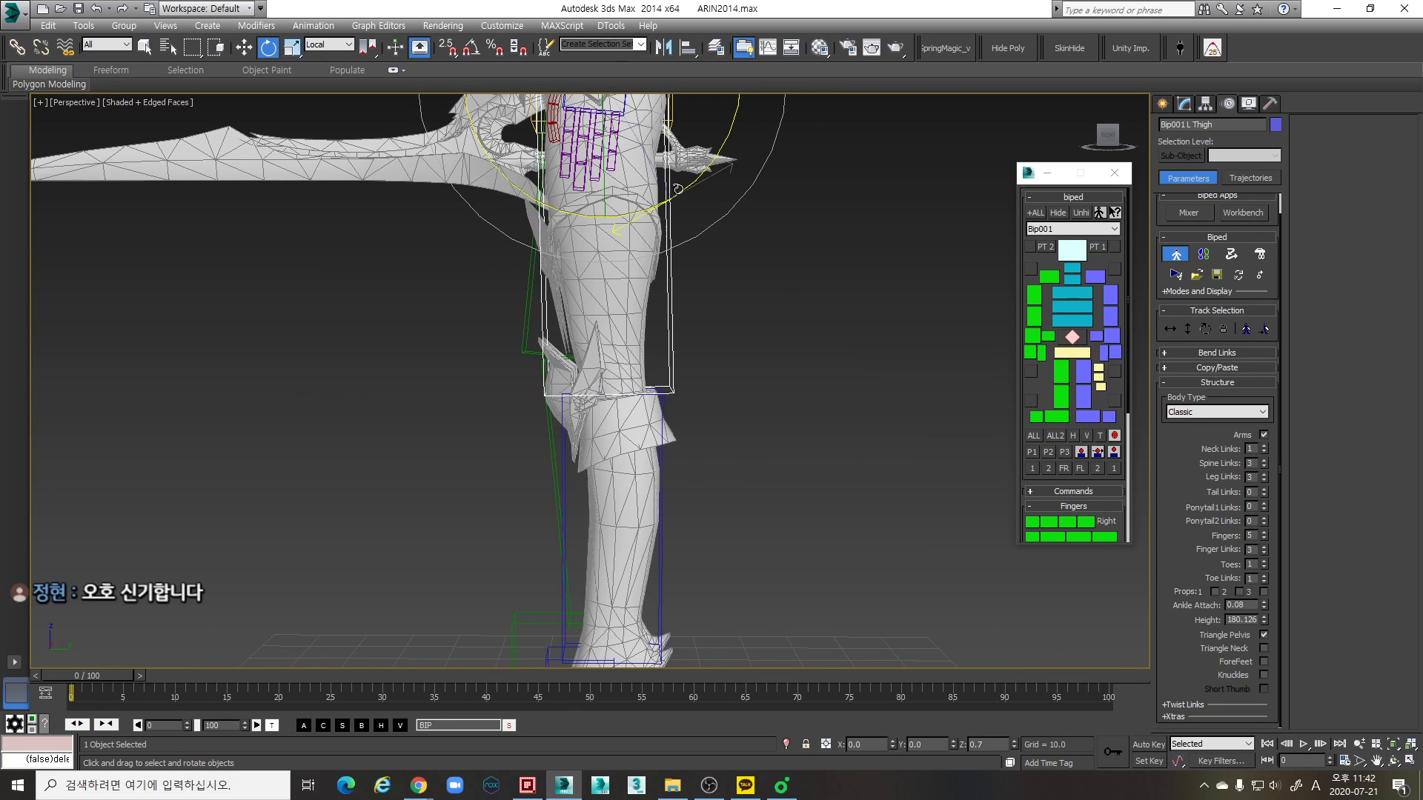
{"action": "left_click_drag", "start_coordinate": [679, 189], "coordinate": [678, 191]}
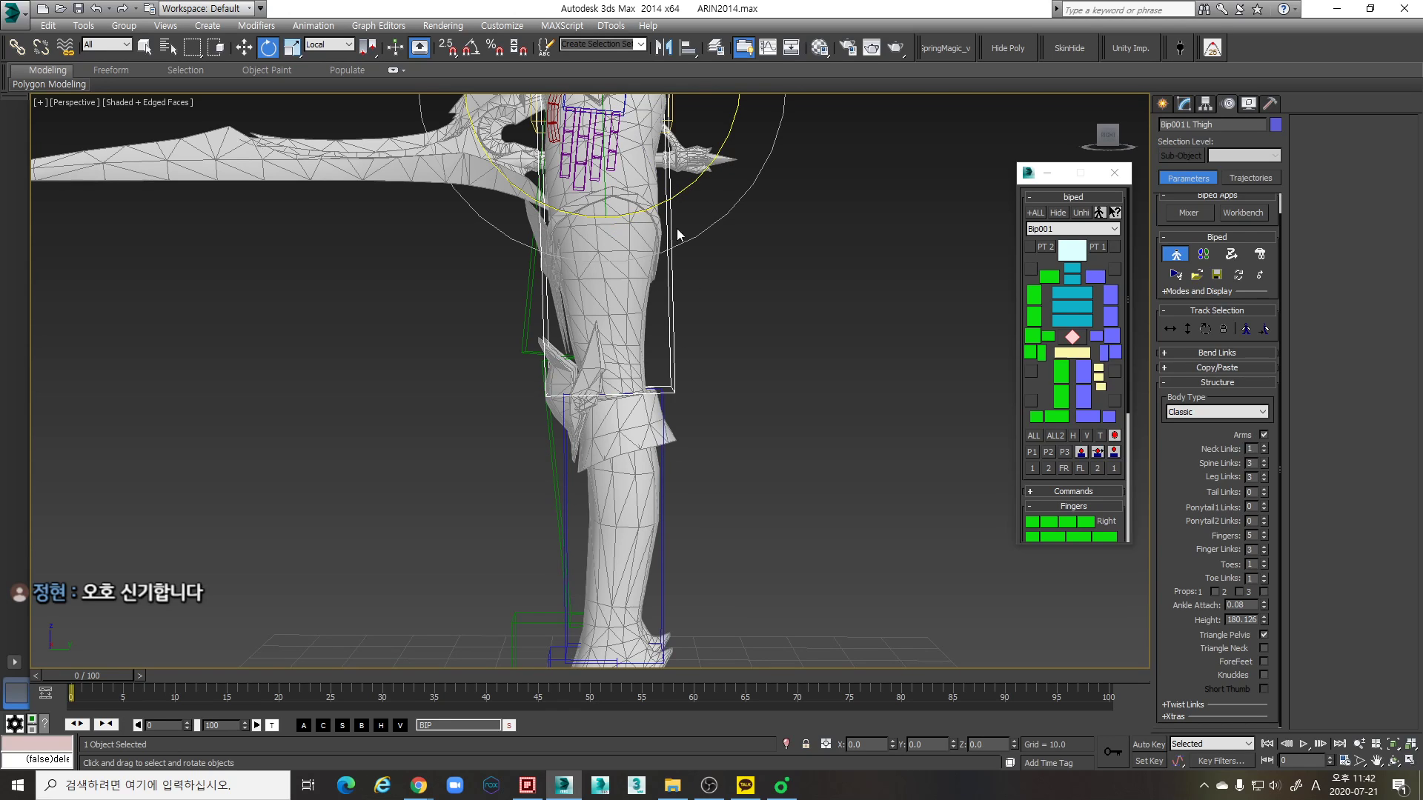
{"action": "left_click", "coordinate": [664, 496]}
{"action": "middle_click_drag", "start_coordinate": [704, 463], "coordinate": [713, 385]}
{"action": "left_click_drag", "start_coordinate": [726, 401], "coordinate": [727, 400]}
- Move the left foot along the Y axis toward the back of the mesh's ankle
{"action": "left_click", "coordinate": [549, 599]}
{"action": "middle_click_drag", "start_coordinate": [627, 496], "coordinate": [635, 424]}
{"action": "key", "text": "w"}
{"action": "middle_click_drag", "start_coordinate": [722, 518], "coordinate": [730, 453]}
{"action": "middle_click_drag", "start_coordinate": [731, 453], "coordinate": [657, 467], "text": "alt"}
{"action": "key", "text": "e"}
{"action": "scroll", "coordinate": [765, 471], "scroll_direction": "up", "scroll_amount": 4}
{"action": "key", "text": "w"}
{"action": "left_click_drag", "start_coordinate": [580, 411], "coordinate": [584, 411]}
{"action": "middle_click_drag", "start_coordinate": [614, 417], "coordinate": [539, 448], "text": "alt"}
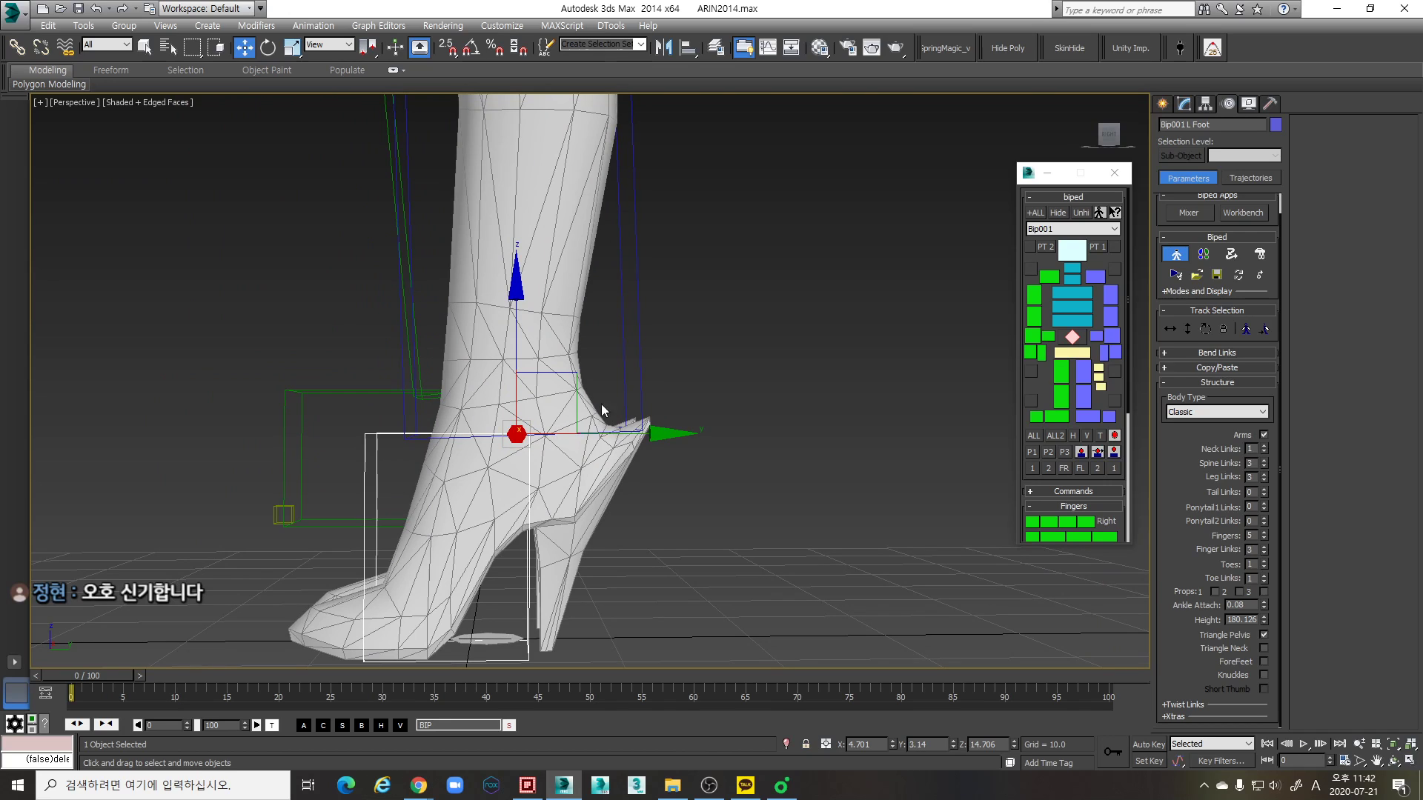
{"action": "left_click_drag", "start_coordinate": [624, 431], "coordinate": [617, 411]}
- Examine how the left thigh and calf boxes line up with the mesh's knee, shin and ankle
{"action": "scroll", "coordinate": [617, 408], "scroll_direction": "down", "scroll_amount": 3}
{"action": "middle_click_drag", "start_coordinate": [617, 409], "coordinate": [593, 476]}
{"action": "middle_click_drag", "start_coordinate": [600, 353], "coordinate": [610, 447]}
{"action": "scroll", "coordinate": [610, 448], "scroll_direction": "down", "scroll_amount": 3}
{"action": "middle_click_drag", "start_coordinate": [562, 337], "coordinate": [592, 464]}
{"action": "left_click", "coordinate": [627, 458]}
{"action": "key", "text": "e"}
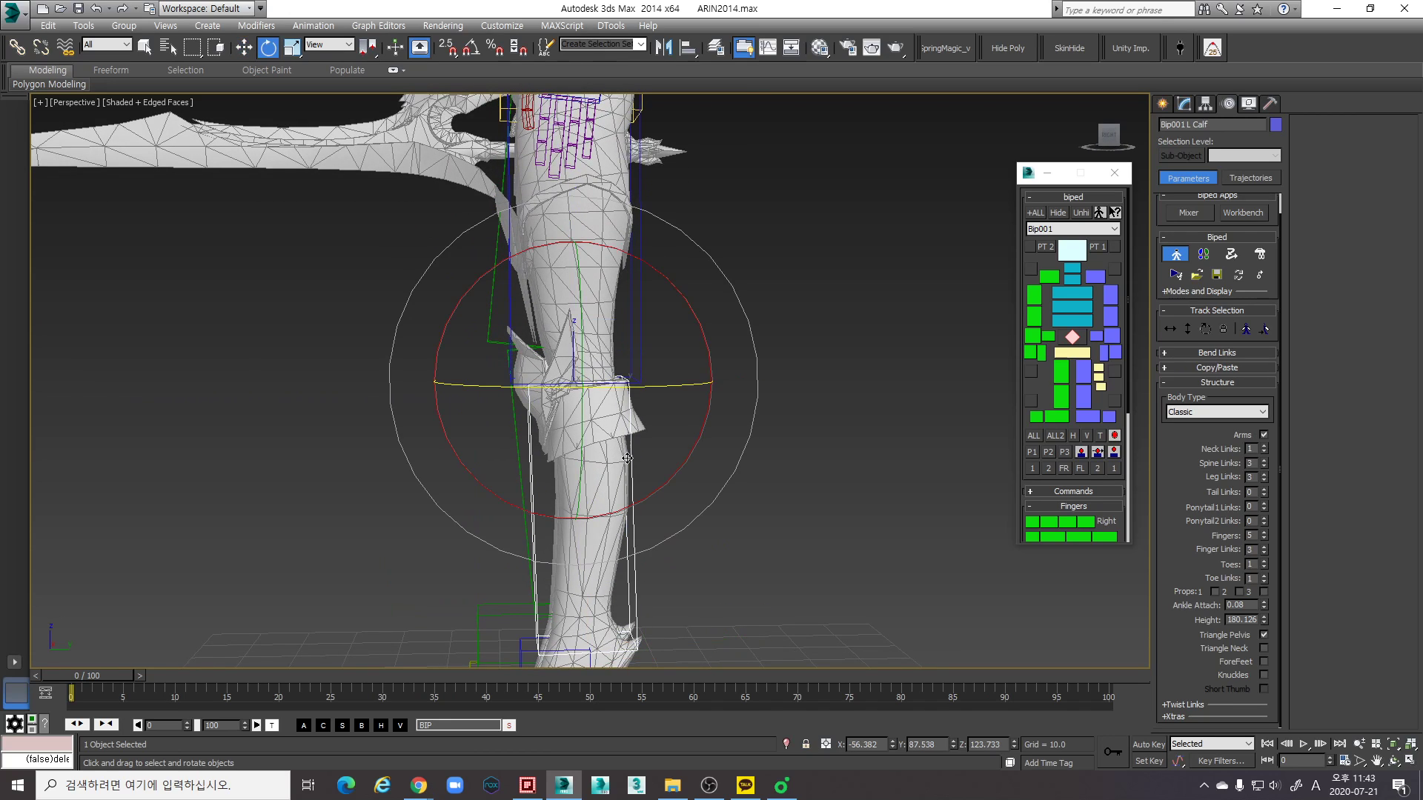
{"action": "key", "text": "w"}
{"action": "key", "text": "w"}
{"action": "middle_click_drag", "start_coordinate": [634, 452], "coordinate": [580, 482], "text": "alt"}
{"action": "key", "text": "w"}
{"action": "scroll", "coordinate": [579, 465], "scroll_direction": "down", "scroll_amount": 3}
{"action": "scroll", "coordinate": [580, 465], "scroll_direction": "up", "scroll_amount": 5}
- Select the left foot and set the biped's Ankle Attach to 0.25
{"action": "left_click", "coordinate": [581, 483]}
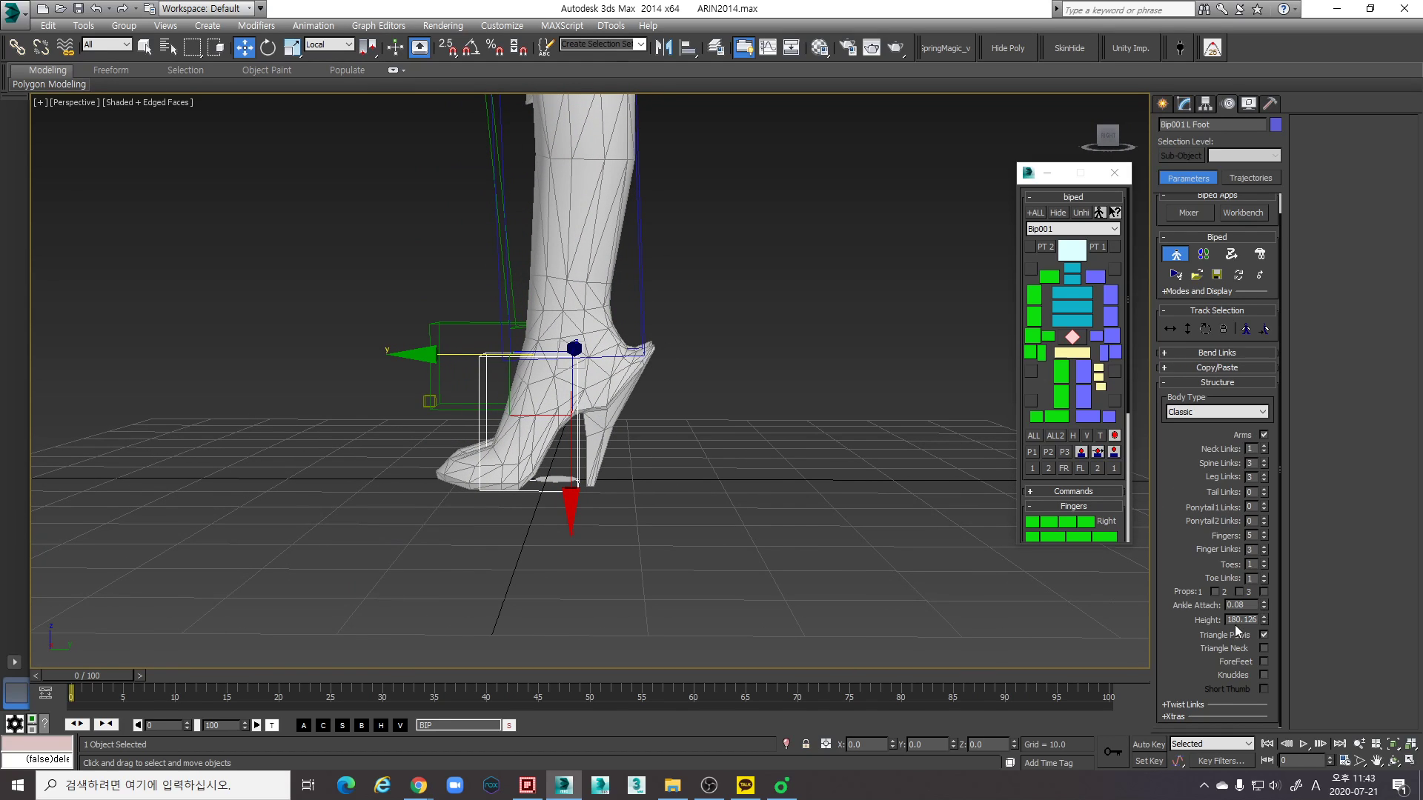
{"action": "left_click_drag", "start_coordinate": [1264, 607], "coordinate": [1265, 590]}
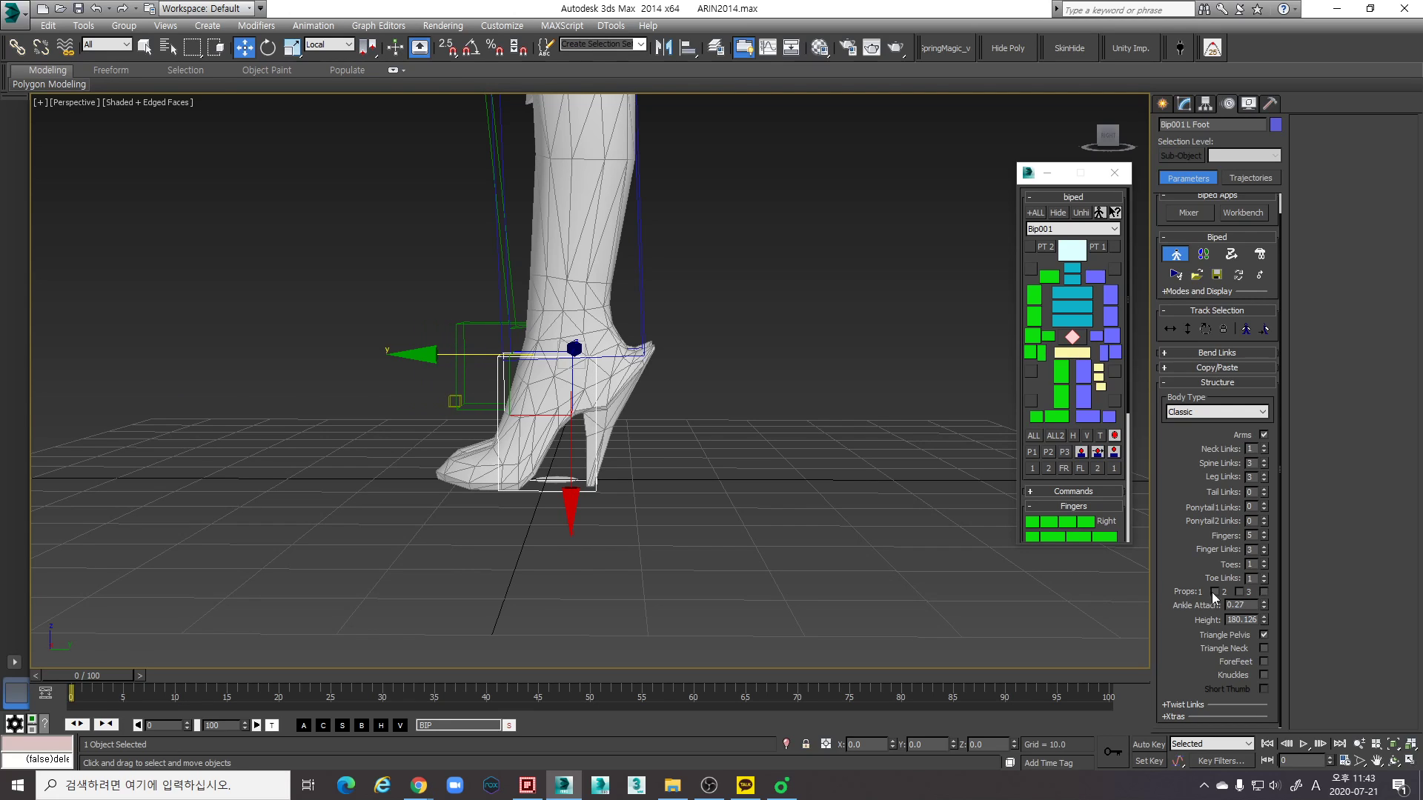
{"action": "scroll", "coordinate": [637, 508], "scroll_direction": "up", "scroll_amount": 5}
{"action": "middle_click_drag", "start_coordinate": [525, 481], "coordinate": [549, 554]}
{"action": "left_click_drag", "start_coordinate": [1261, 602], "coordinate": [1257, 604]}
- Select the left toe bone and scale it wider to match the width of the mesh's shoe tip
{"action": "mouse_move", "coordinate": [361, 464]}
{"action": "middle_mouse_down", "text": "alt"}
{"action": "mouse_move", "coordinate": [514, 483]}
{"action": "mouse_move", "coordinate": [504, 495]}
{"action": "mouse_move", "coordinate": [492, 443]}
{"action": "mouse_move", "coordinate": [662, 464]}
{"action": "mouse_move", "coordinate": [664, 531]}
{"action": "mouse_move", "coordinate": [687, 458]}
{"action": "mouse_move", "coordinate": [642, 438]}
{"action": "middle_mouse_up", "text": "alt"}
{"action": "key", "text": "F3"}
{"action": "left_click", "coordinate": [655, 518]}
{"action": "key", "text": "F3"}
{"action": "key", "text": "r"}
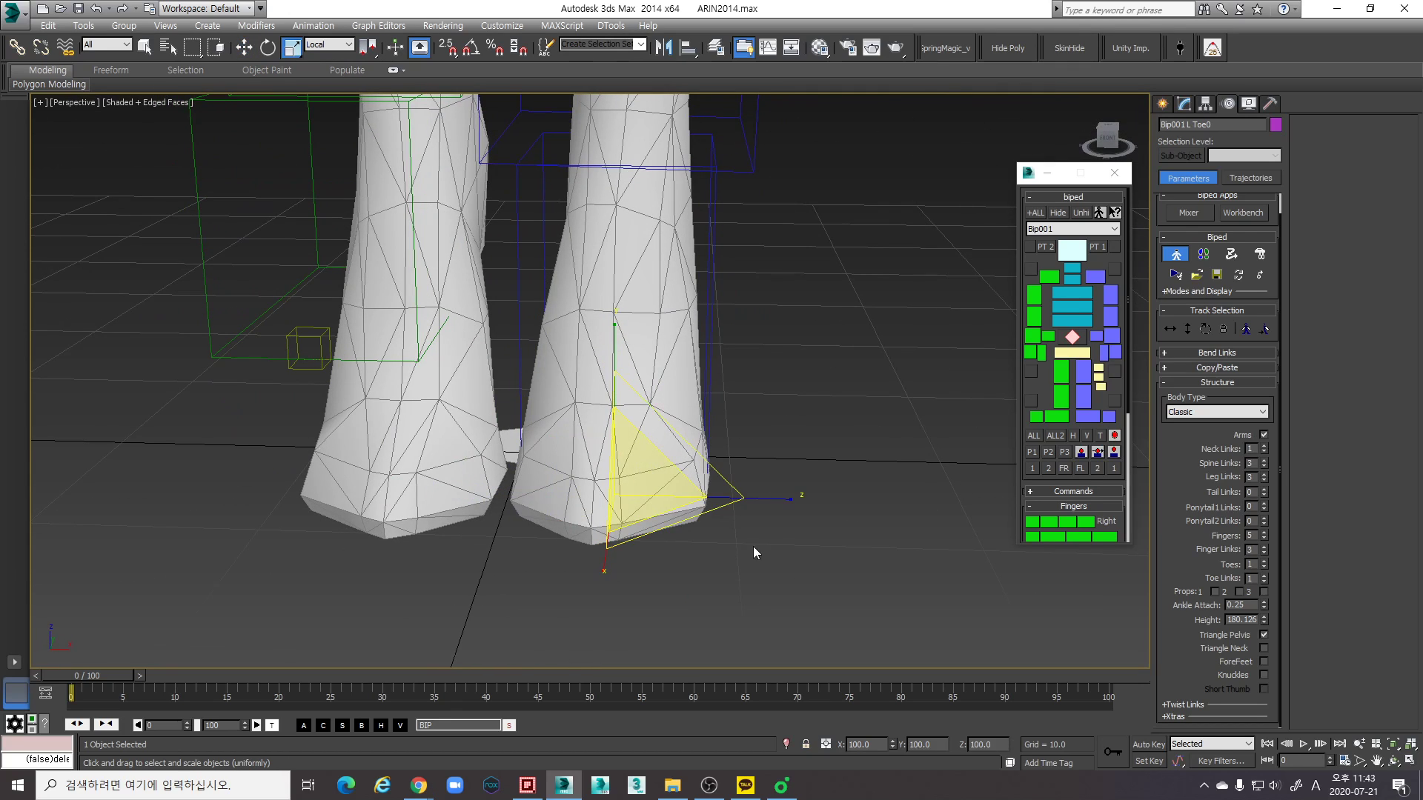
{"action": "left_click_drag", "start_coordinate": [776, 517], "coordinate": [1103, 487]}
- Scale the left toe bone taller so its box covers the height of the shoe's tip
{"action": "middle_click_drag", "start_coordinate": [689, 449], "coordinate": [471, 449], "text": "alt"}
{"action": "left_click_drag", "start_coordinate": [460, 511], "coordinate": [198, 463]}
{"action": "middle_click_drag", "start_coordinate": [352, 415], "coordinate": [371, 377], "text": "alt"}
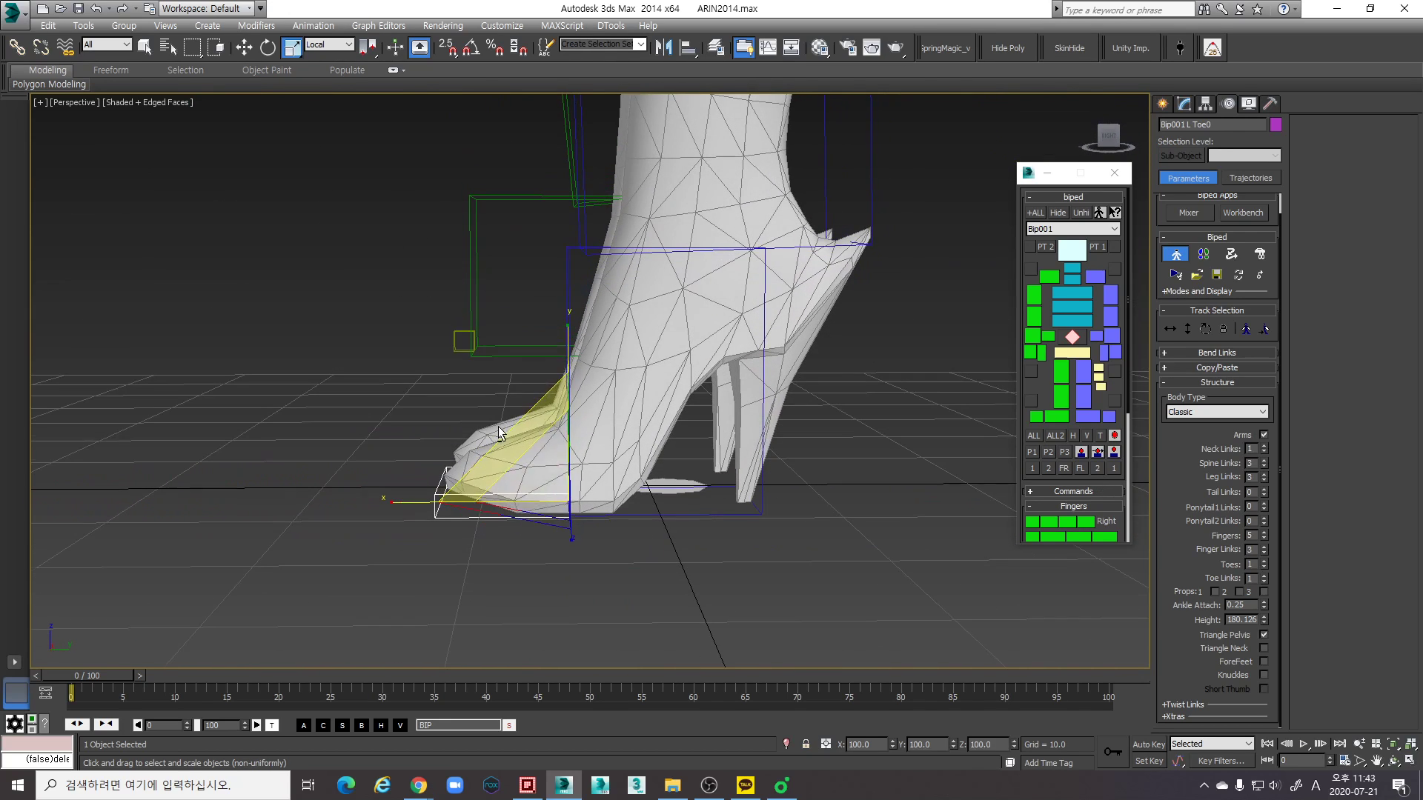
{"action": "left_click_drag", "start_coordinate": [568, 340], "coordinate": [565, 155]}
- Scale the left toe bone along its length to reach the shoe's tip, checking the fit from the front and side
{"action": "middle_click_drag", "start_coordinate": [579, 251], "coordinate": [646, 381], "text": "alt"}
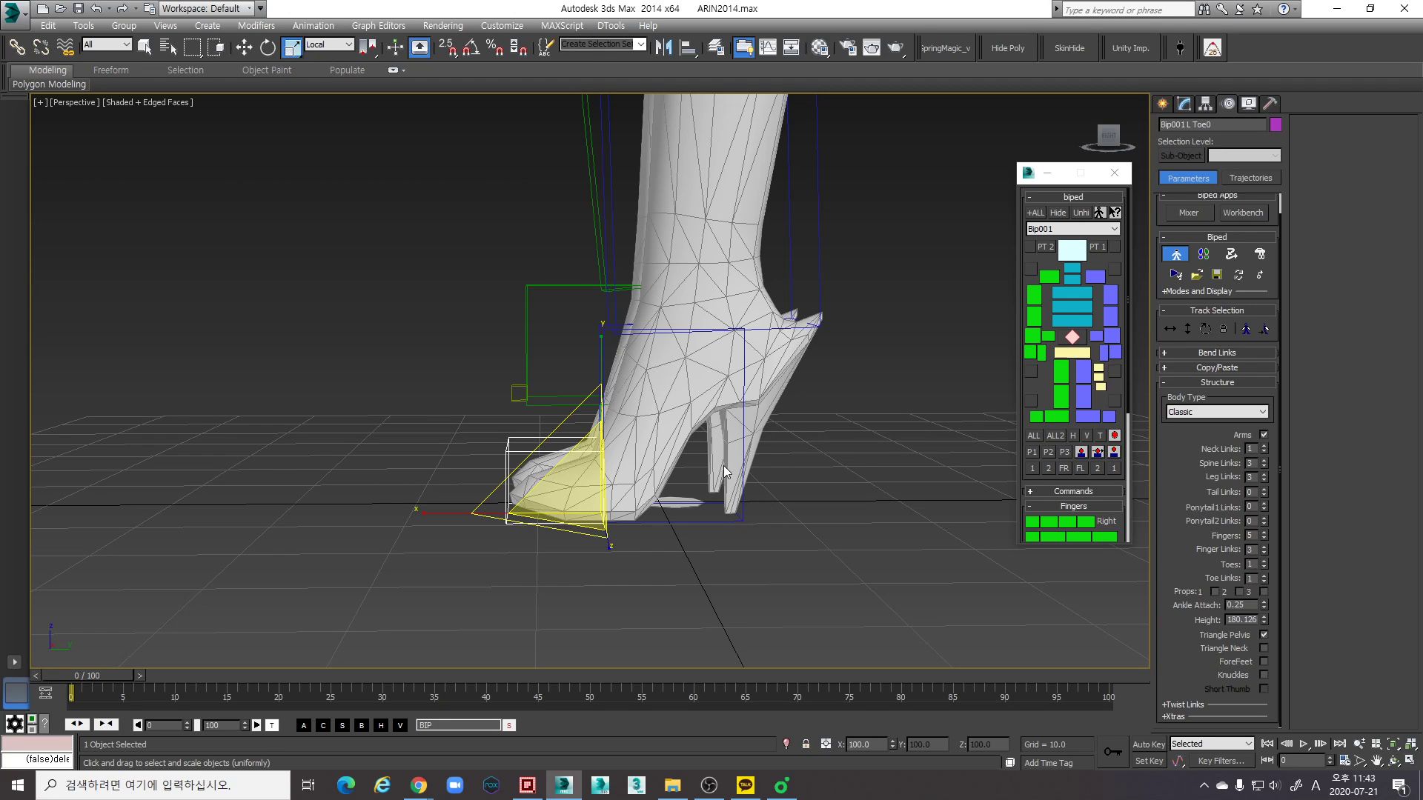
{"action": "middle_click_drag", "start_coordinate": [888, 441], "coordinate": [612, 383], "text": "alt"}
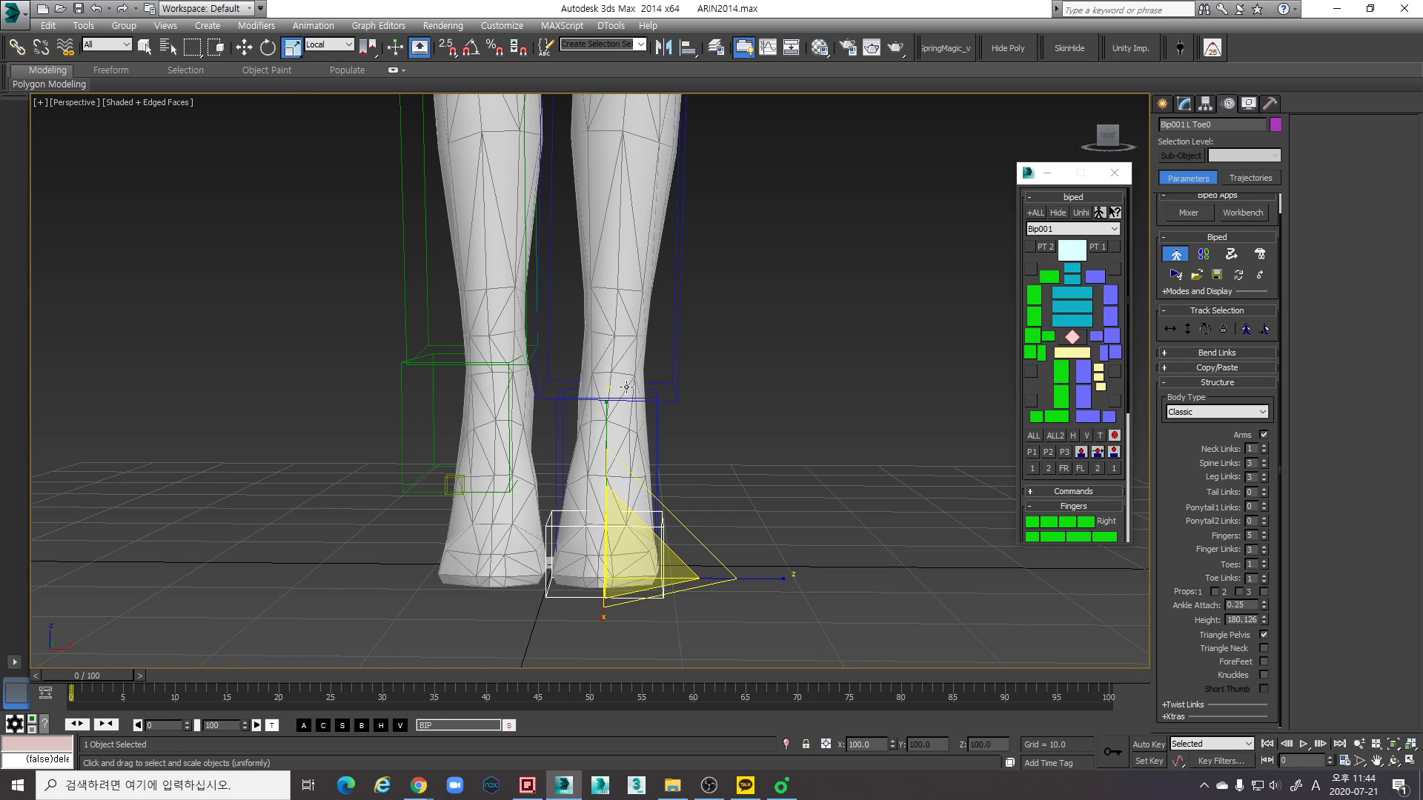
{"action": "mouse_move", "coordinate": [689, 474]}
{"action": "middle_mouse_down", "text": "alt"}
{"action": "mouse_move", "coordinate": [756, 470]}
{"action": "mouse_move", "coordinate": [684, 458]}
{"action": "mouse_move", "coordinate": [689, 485]}
{"action": "mouse_move", "coordinate": [622, 476]}
{"action": "mouse_move", "coordinate": [711, 473]}
{"action": "middle_mouse_up", "text": "alt"}
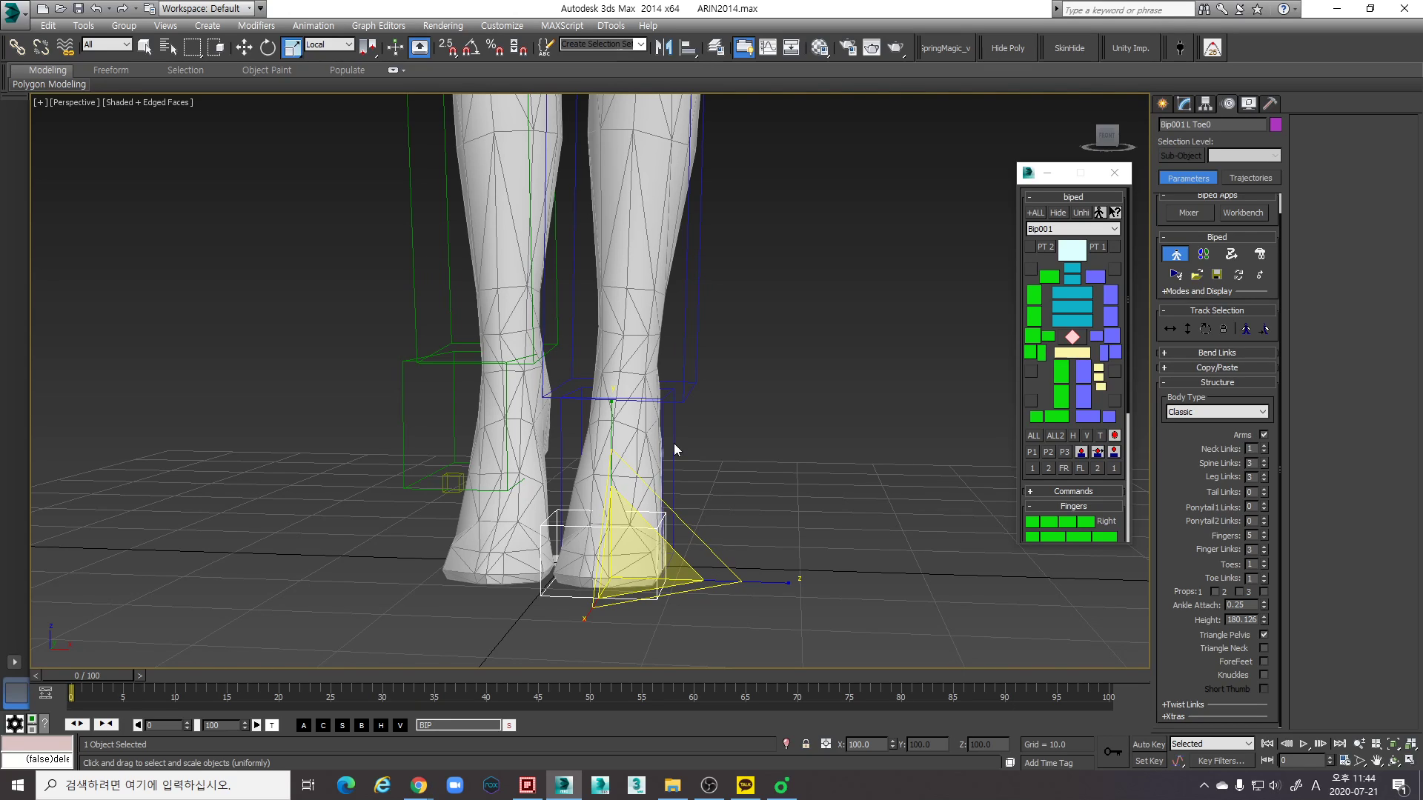
{"action": "middle_click_drag", "start_coordinate": [794, 507], "coordinate": [634, 453], "text": "alt"}
{"action": "scroll", "coordinate": [635, 453], "scroll_direction": "up", "scroll_amount": 3}
{"action": "middle_click_drag", "start_coordinate": [602, 501], "coordinate": [579, 443]}
{"action": "middle_click_drag", "start_coordinate": [562, 546], "coordinate": [561, 517]}
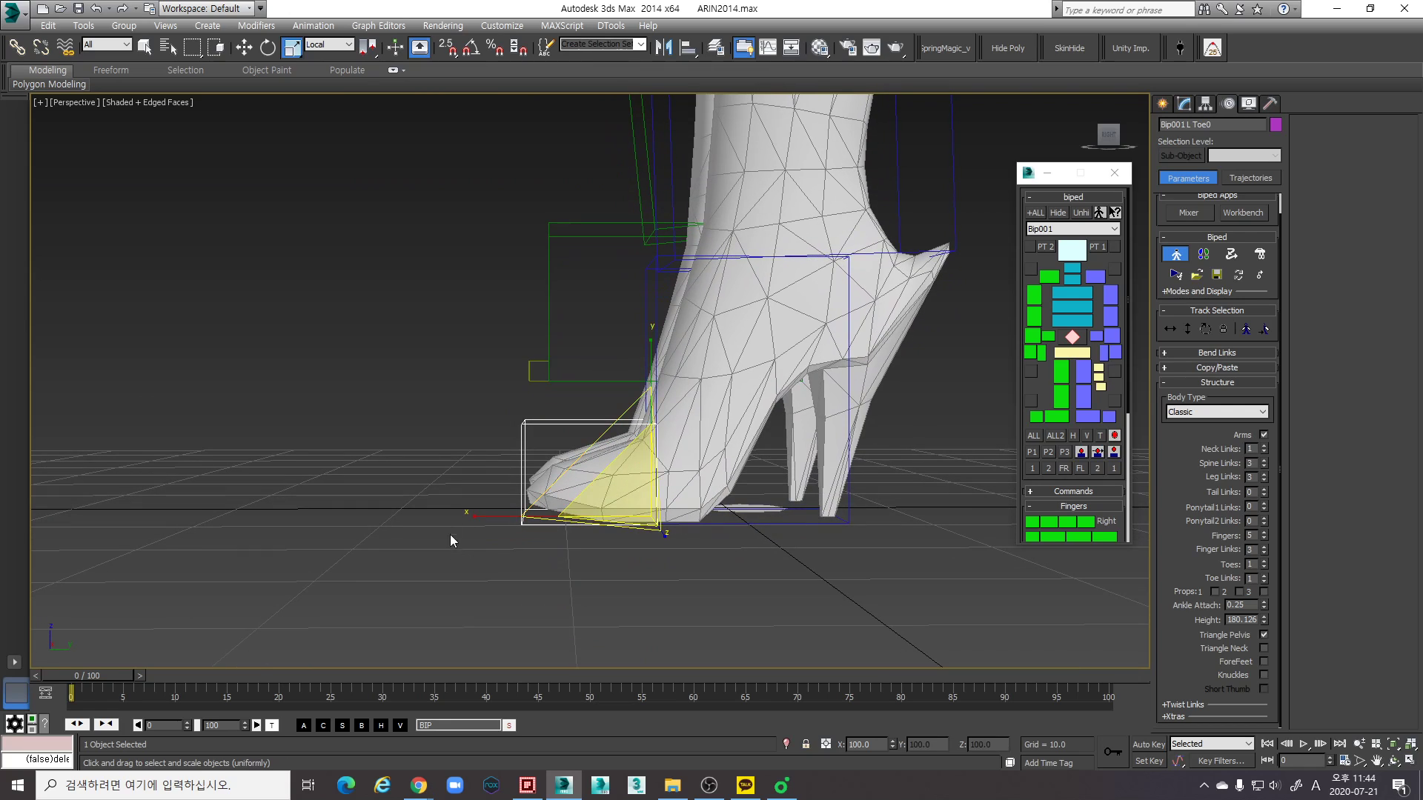
{"action": "scroll", "coordinate": [495, 527], "scroll_direction": "up", "scroll_amount": 4}
{"action": "left_click_drag", "start_coordinate": [606, 504], "coordinate": [598, 506]}
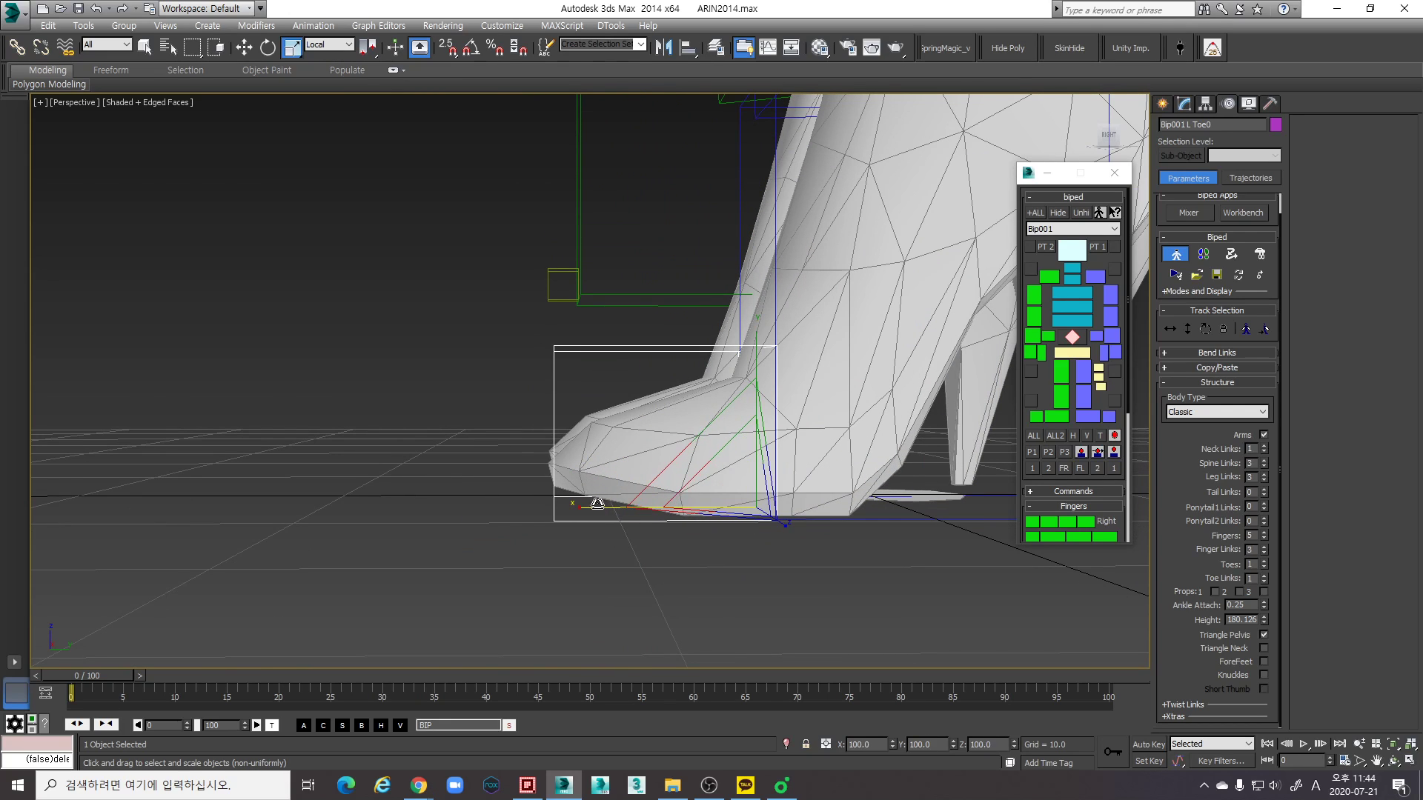
{"action": "middle_click_drag", "start_coordinate": [550, 394], "coordinate": [687, 570], "text": "alt"}
{"action": "middle_click_drag", "start_coordinate": [514, 506], "coordinate": [644, 496], "text": "alt"}
{"action": "middle_click_drag", "start_coordinate": [489, 487], "coordinate": [675, 615], "text": "alt"}
- Select the left leg from thigh to toe, create a new copy collection and copy the leg's posture into it
{"action": "scroll", "coordinate": [730, 478], "scroll_direction": "down", "scroll_amount": 5}
{"action": "middle_click_drag", "start_coordinate": [730, 478], "coordinate": [725, 573]}
{"action": "middle_click_drag", "start_coordinate": [725, 573], "coordinate": [868, 308], "text": "alt"}
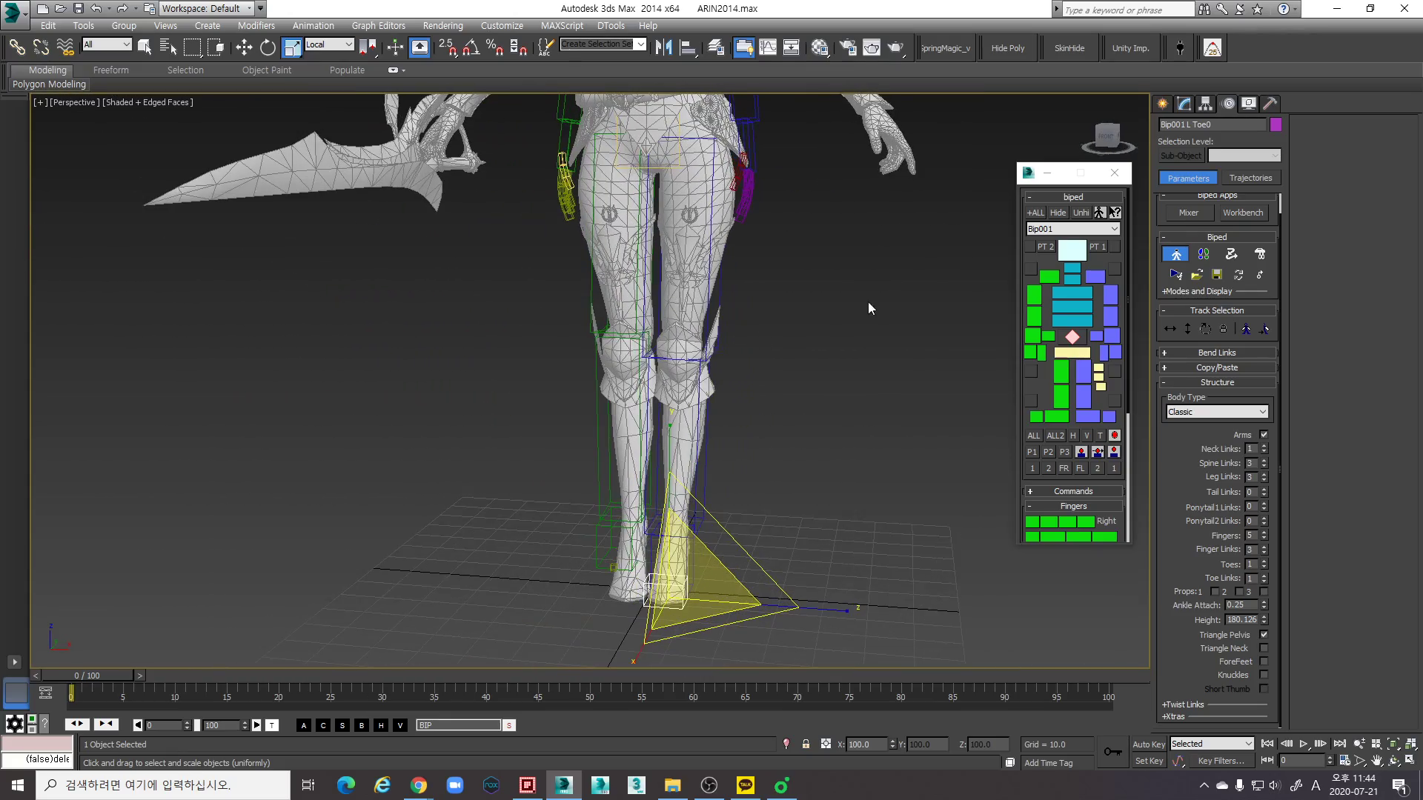
{"action": "double_click", "coordinate": [722, 287]}
{"action": "left_click", "coordinate": [1217, 367]}
{"action": "left_click", "coordinate": [1170, 431]}
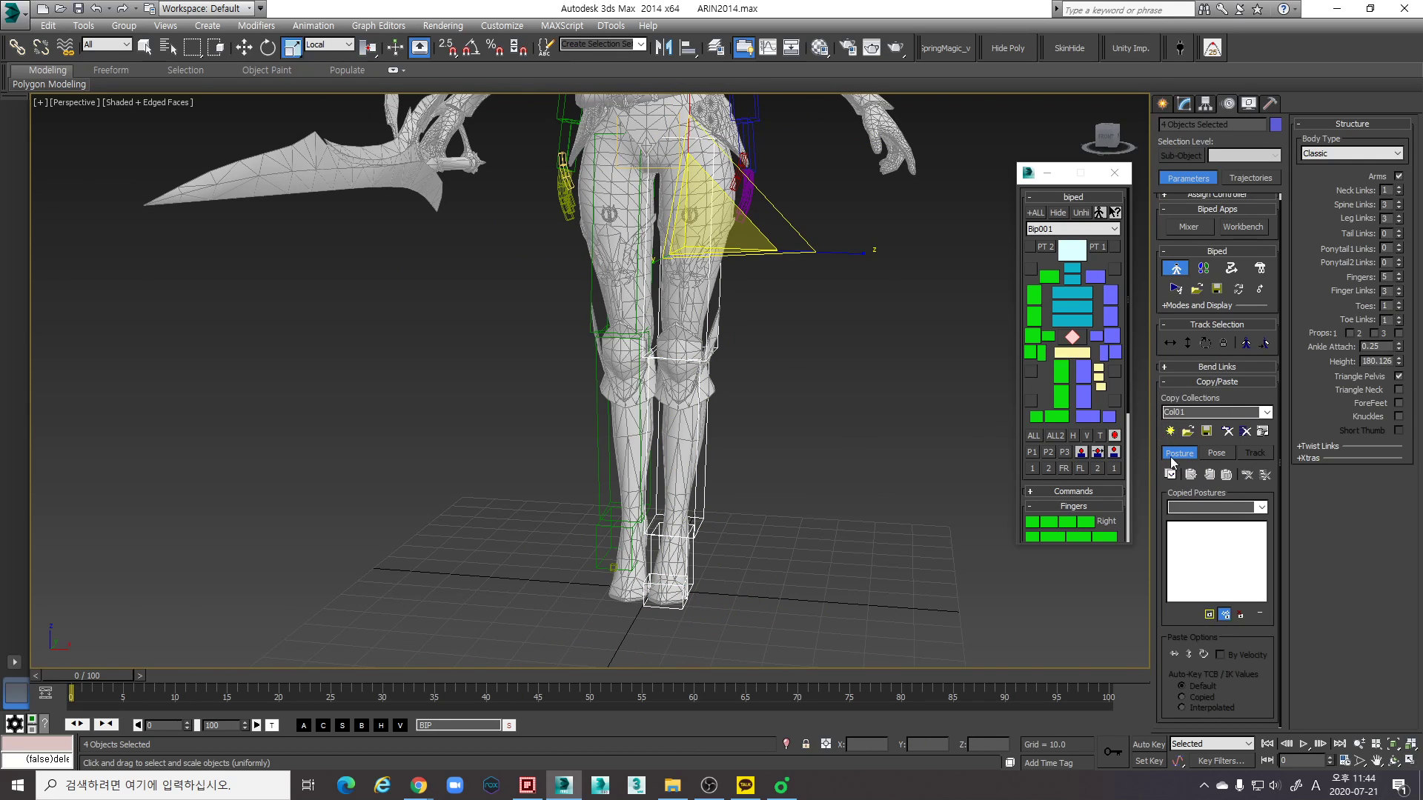
{"action": "left_click", "coordinate": [1170, 474]}
- Show the torso in wireframe and select the lowest spine link above the pelvis
{"action": "middle_click_drag", "start_coordinate": [689, 403], "coordinate": [717, 427], "text": "alt"}
{"action": "scroll", "coordinate": [720, 422], "scroll_direction": "up", "scroll_amount": 3}
{"action": "mouse_move", "coordinate": [726, 334]}
{"action": "middle_mouse_down"}
{"action": "mouse_move", "coordinate": [807, 513]}
{"action": "mouse_move", "coordinate": [779, 481]}
{"action": "mouse_move", "coordinate": [707, 452]}
{"action": "mouse_move", "coordinate": [508, 450]}
{"action": "mouse_move", "coordinate": [519, 282]}
{"action": "mouse_move", "coordinate": [803, 319]}
{"action": "mouse_move", "coordinate": [721, 349]}
{"action": "mouse_move", "coordinate": [749, 437]}
{"action": "mouse_move", "coordinate": [700, 514]}
{"action": "mouse_move", "coordinate": [674, 482]}
{"action": "middle_mouse_up"}
{"action": "scroll", "coordinate": [721, 349], "scroll_direction": "up", "scroll_amount": 3}
{"action": "scroll", "coordinate": [710, 438], "scroll_direction": "up", "scroll_amount": 2}
{"action": "key", "text": "F3"}
{"action": "mouse_move", "coordinate": [729, 404]}
{"action": "middle_mouse_down"}
{"action": "mouse_move", "coordinate": [701, 467]}
{"action": "mouse_move", "coordinate": [793, 382]}
{"action": "middle_mouse_up"}
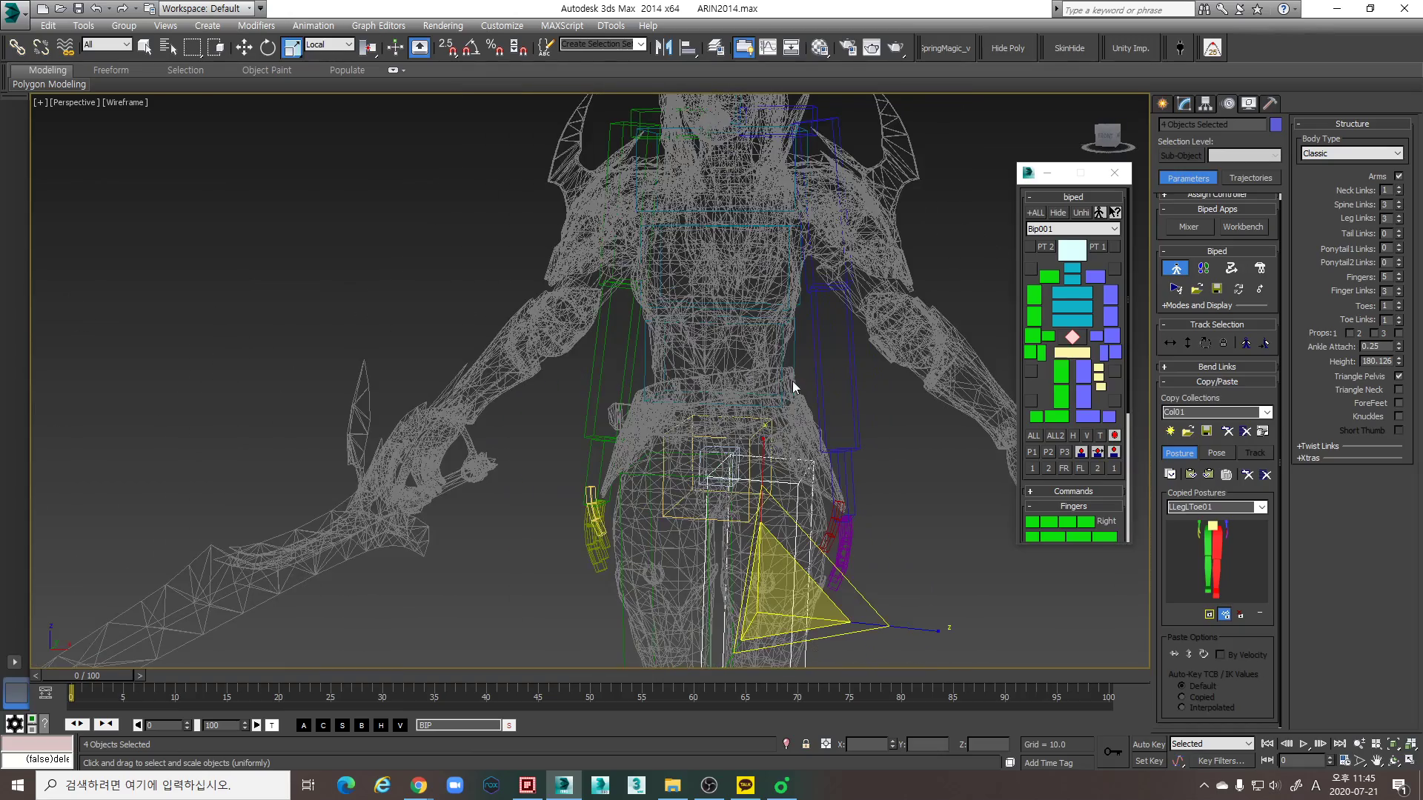
{"action": "left_click", "coordinate": [790, 358]}
- Move the lowest spine link up along the Z axis toward the mesh's waist
{"action": "key", "text": "w"}
{"action": "key", "text": "F3"}
{"action": "mouse_move", "coordinate": [820, 443]}
{"action": "middle_mouse_down"}
{"action": "mouse_move", "coordinate": [793, 396]}
{"action": "mouse_move", "coordinate": [836, 372]}
{"action": "middle_mouse_up"}
{"action": "scroll", "coordinate": [799, 422], "scroll_direction": "down", "scroll_amount": 3}
{"action": "key", "text": "F3"}
{"action": "scroll", "coordinate": [794, 392], "scroll_direction": "up", "scroll_amount": 3}
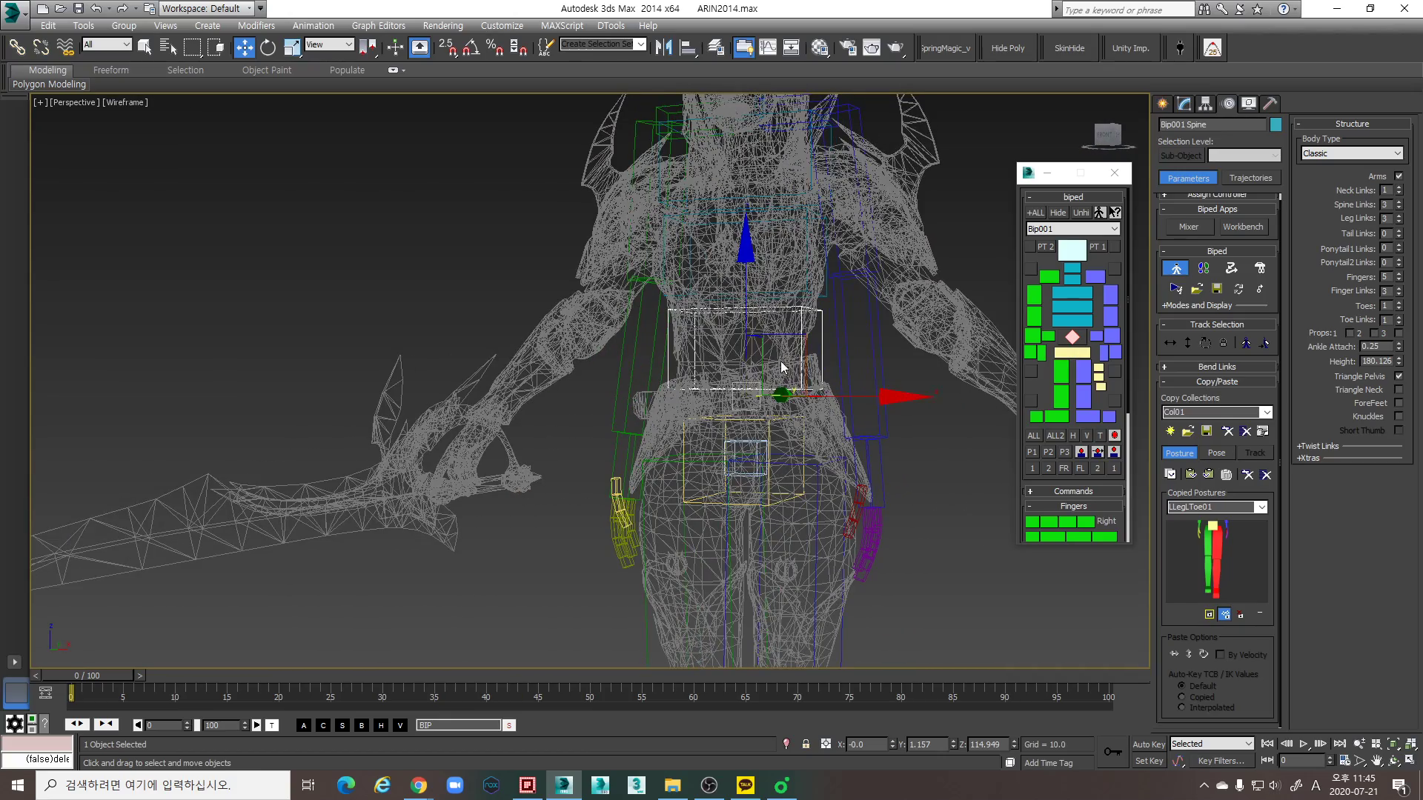
{"action": "left_click_drag", "start_coordinate": [806, 340], "coordinate": [811, 304]}
{"action": "middle_click_drag", "start_coordinate": [775, 320], "coordinate": [768, 377]}
{"action": "scroll", "coordinate": [772, 416], "scroll_direction": "up", "scroll_amount": 2}
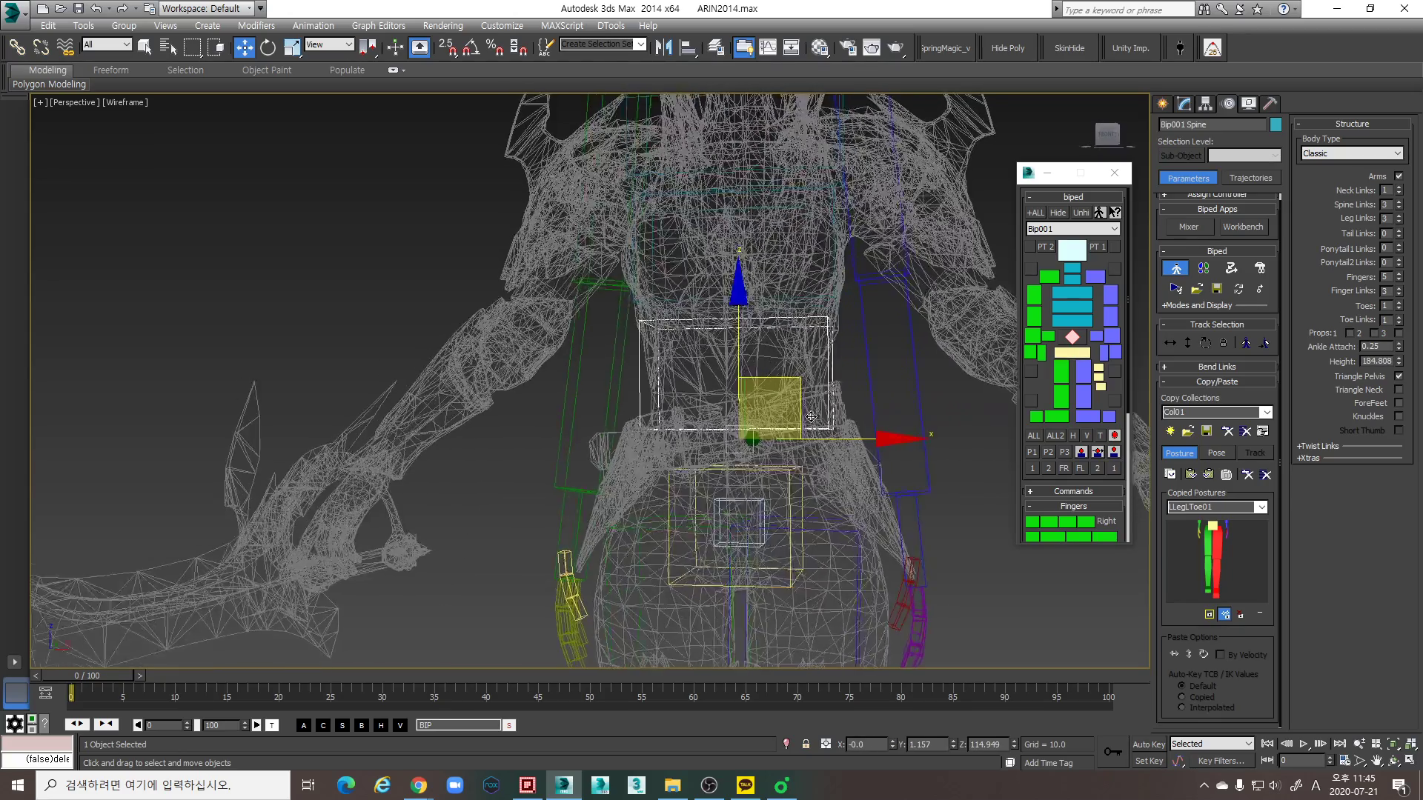
- Lower the lowest spine link slightly along the Z axis and return to shaded display
{"action": "key", "text": "F3"}
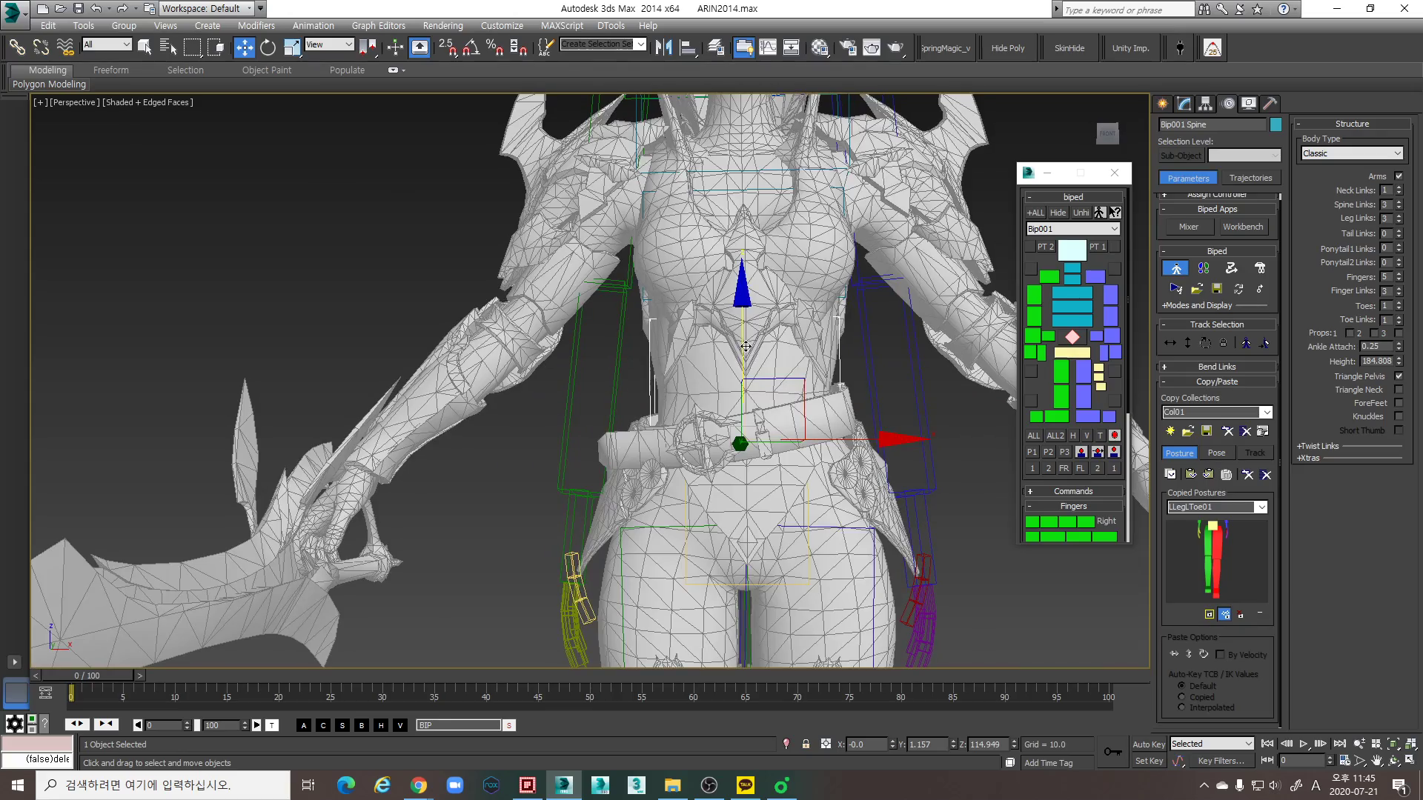
{"action": "key", "text": "F3"}
{"action": "left_click_drag", "start_coordinate": [744, 317], "coordinate": [744, 339]}
{"action": "middle_click_drag", "start_coordinate": [749, 363], "coordinate": [747, 435]}
{"action": "key", "text": "F3"}
{"action": "scroll", "coordinate": [752, 410], "scroll_direction": "down", "scroll_amount": 2}
{"action": "scroll", "coordinate": [746, 436], "scroll_direction": "up", "scroll_amount": 2}
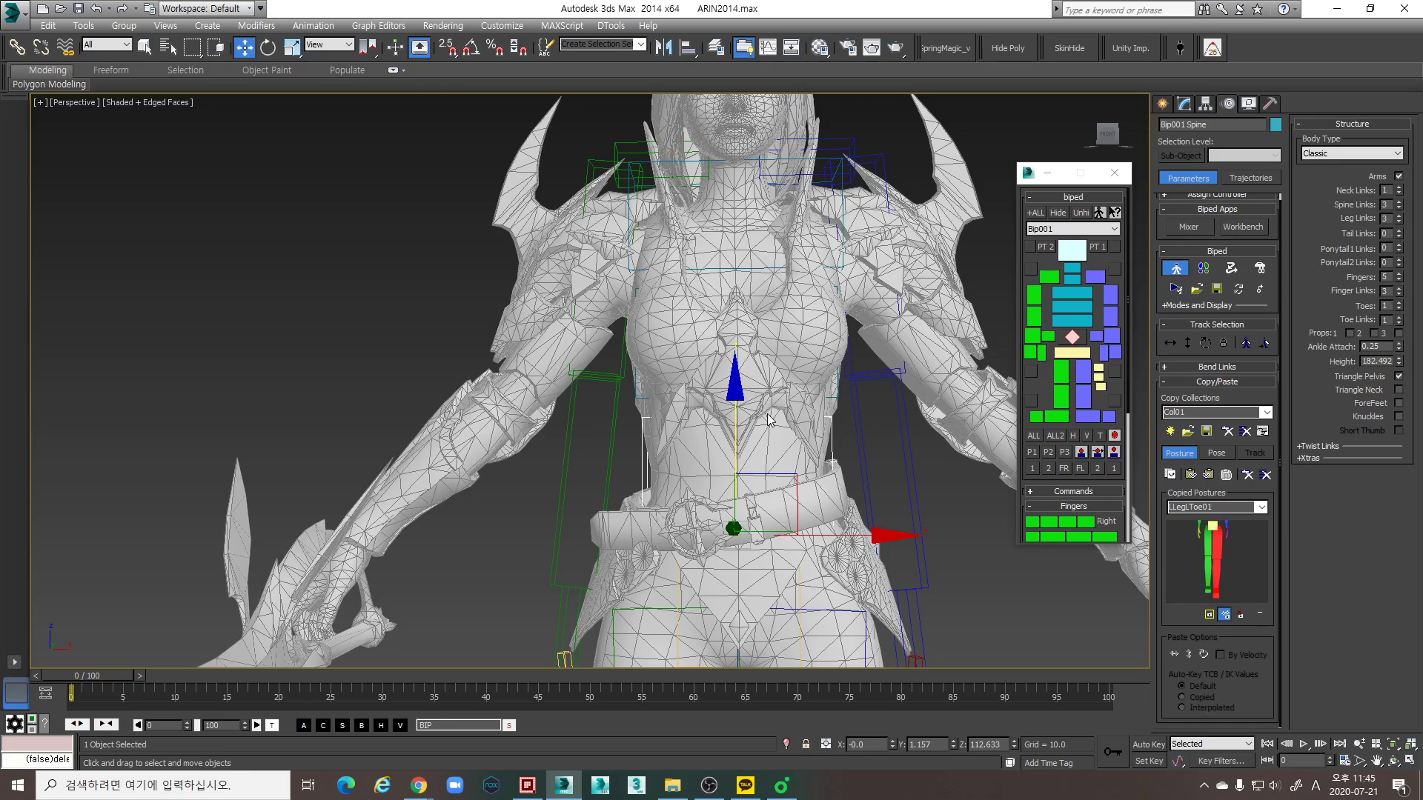
- Switch to the Front view and compare the biped's torso, arms and head with the mesh
{"action": "scroll", "coordinate": [748, 428], "scroll_direction": "down", "scroll_amount": 4}
{"action": "middle_click_drag", "start_coordinate": [748, 427], "coordinate": [603, 442]}
{"action": "key", "text": "f"}
{"action": "scroll", "coordinate": [602, 442], "scroll_direction": "down", "scroll_amount": 4}
{"action": "middle_click_drag", "start_coordinate": [666, 323], "coordinate": [667, 377]}
{"action": "scroll", "coordinate": [691, 371], "scroll_direction": "up", "scroll_amount": 4}
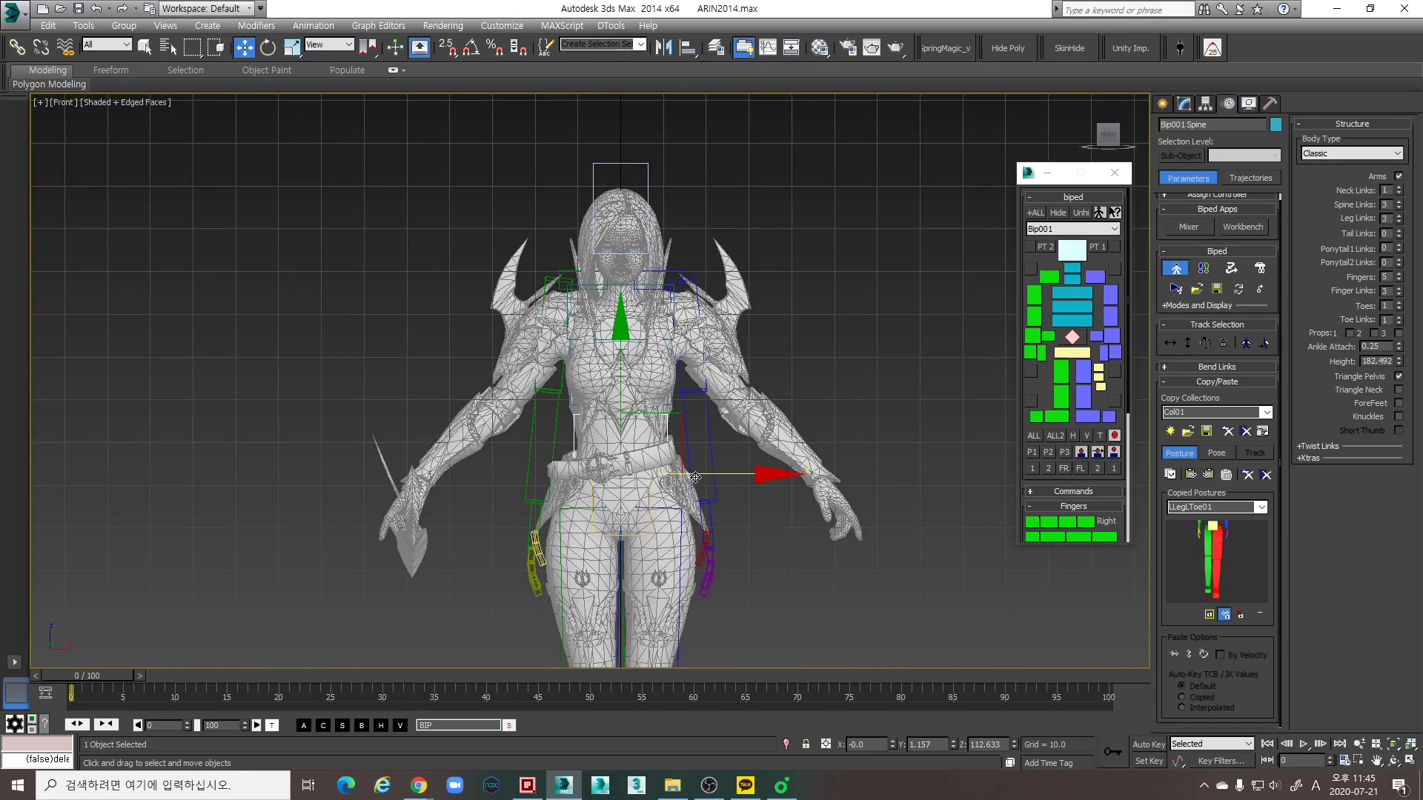
{"action": "scroll", "coordinate": [667, 377], "scroll_direction": "up", "scroll_amount": 2}
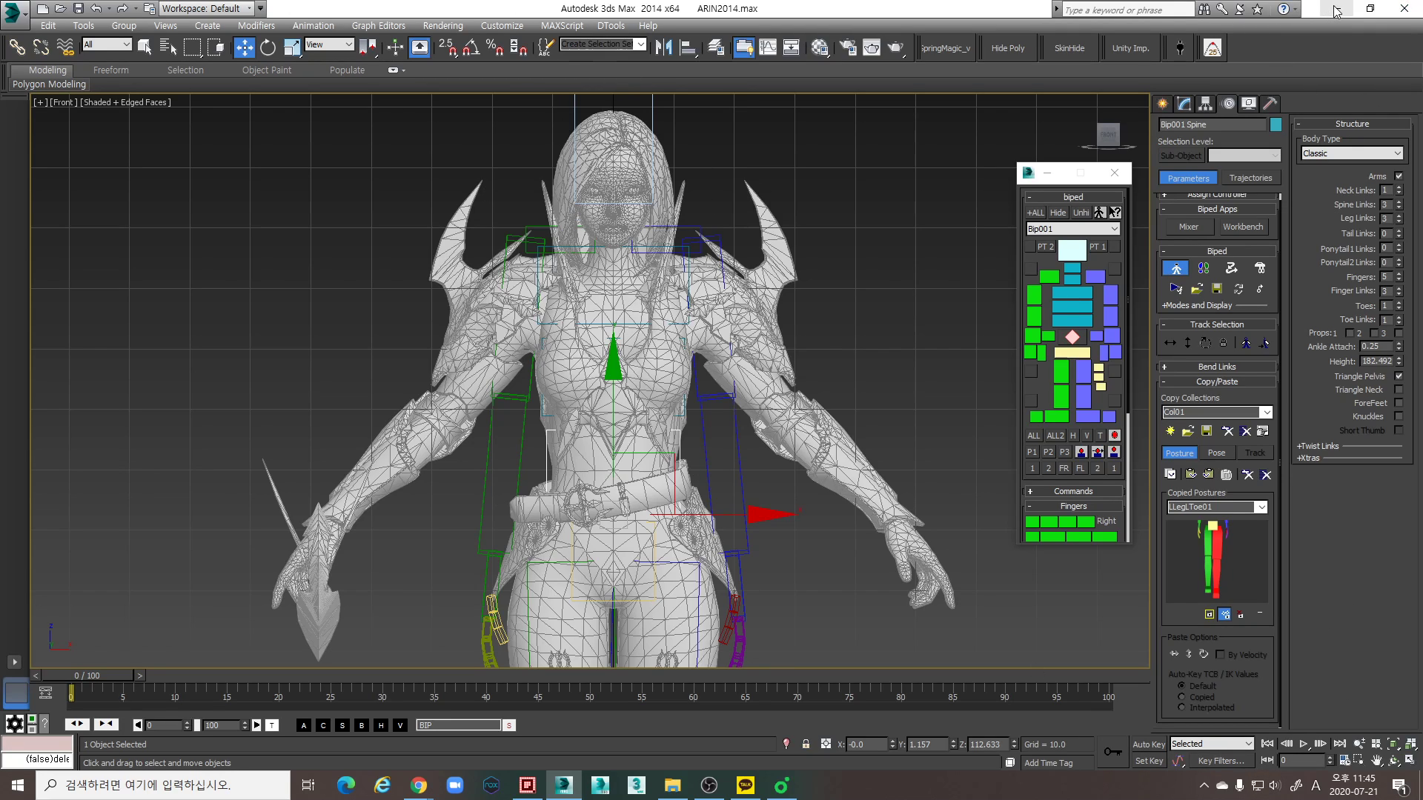
- Launch Epic Pen from the desktop over 3ds Max and ready its pen, with the toolbar moved clear of the viewport
{"action": "key", "text": "super"}
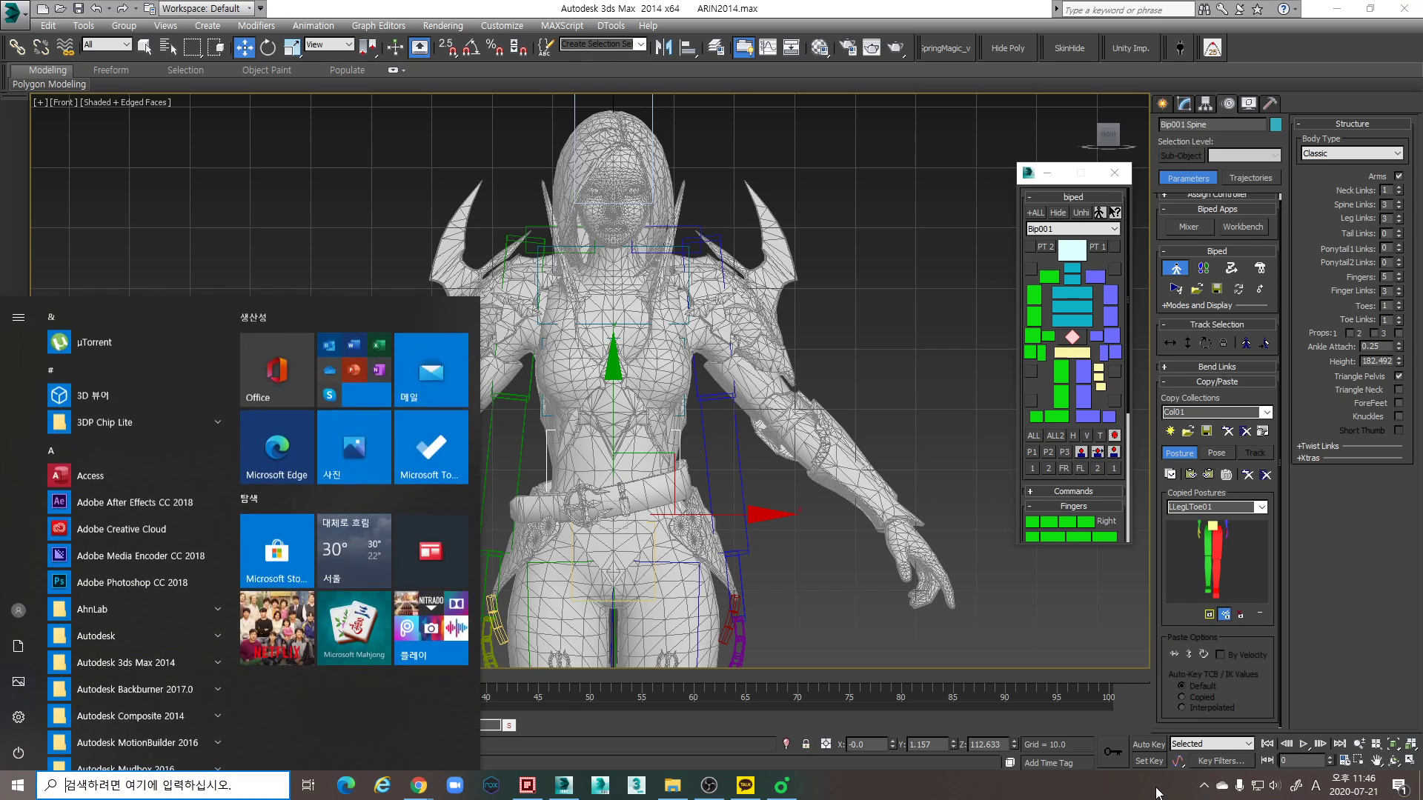
{"action": "key", "text": "super"}
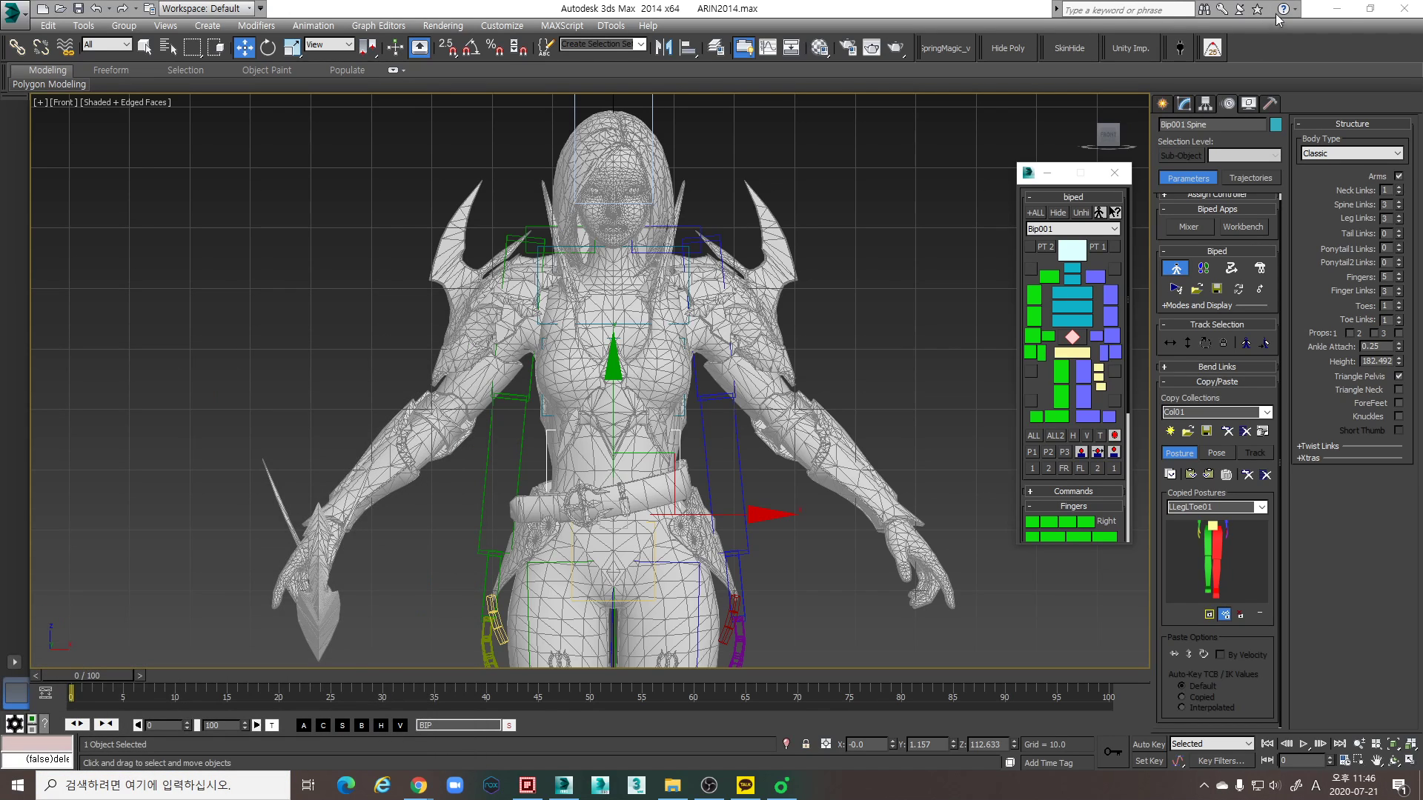
{"action": "left_click", "coordinate": [1336, 9]}
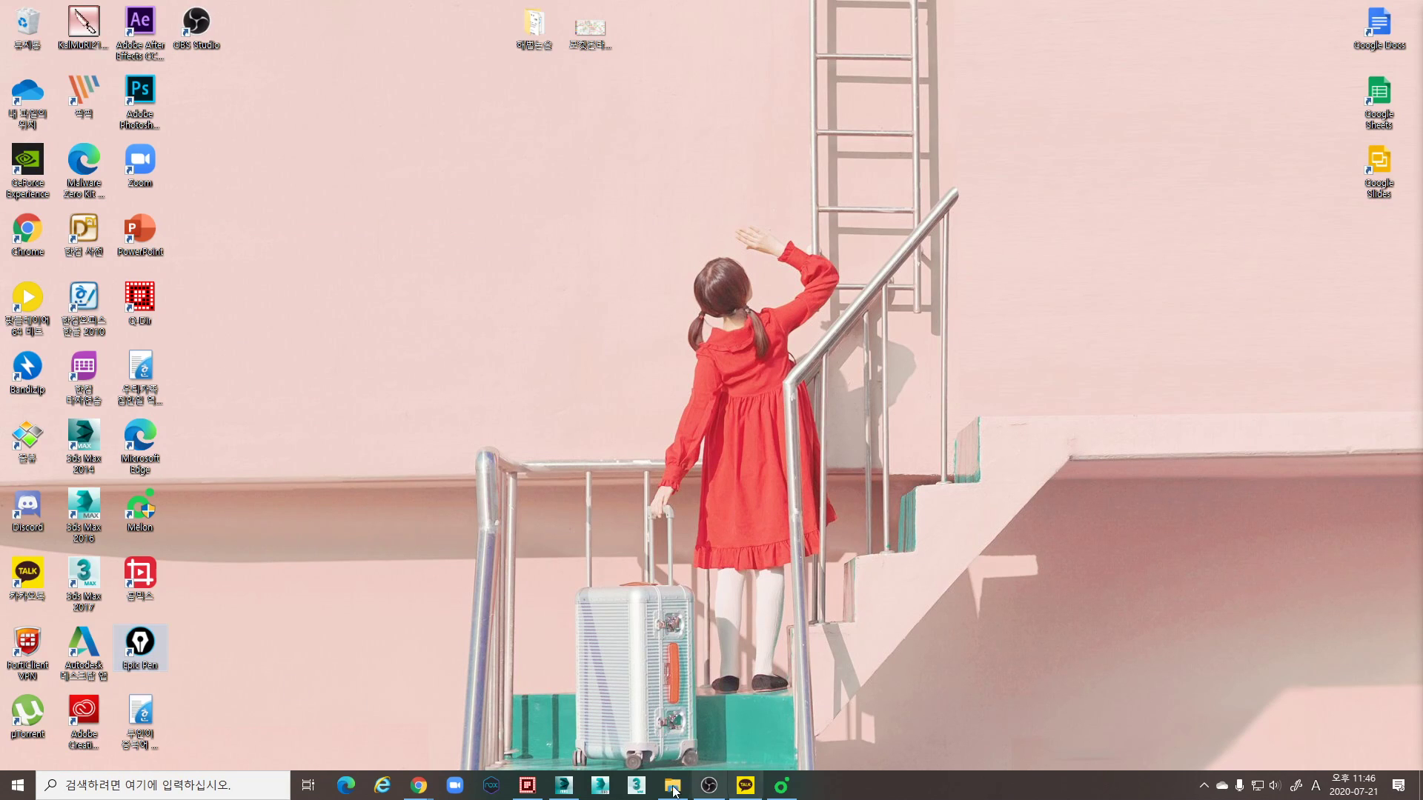
{"action": "left_click", "coordinate": [577, 787]}
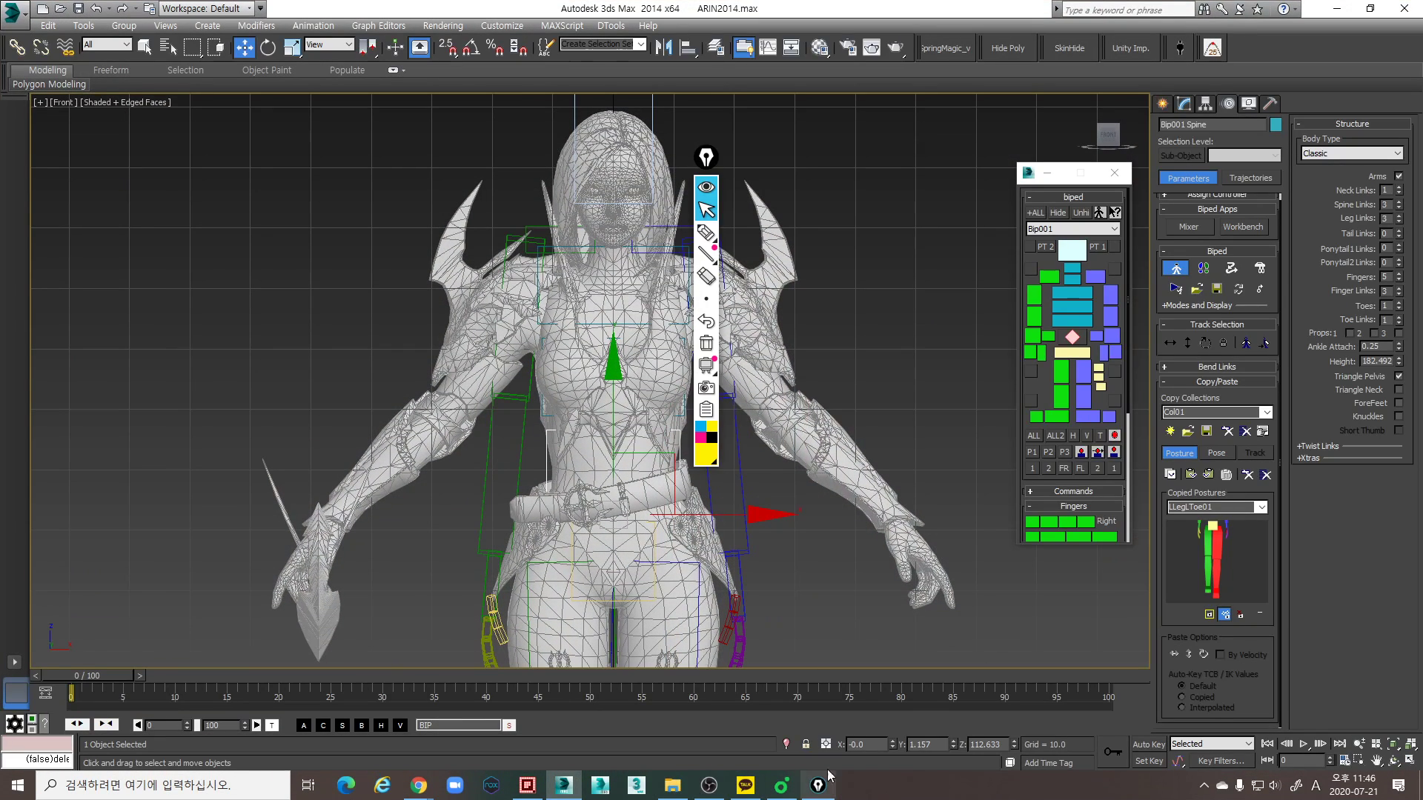
{"action": "left_click_drag", "start_coordinate": [705, 157], "coordinate": [1385, 73]}
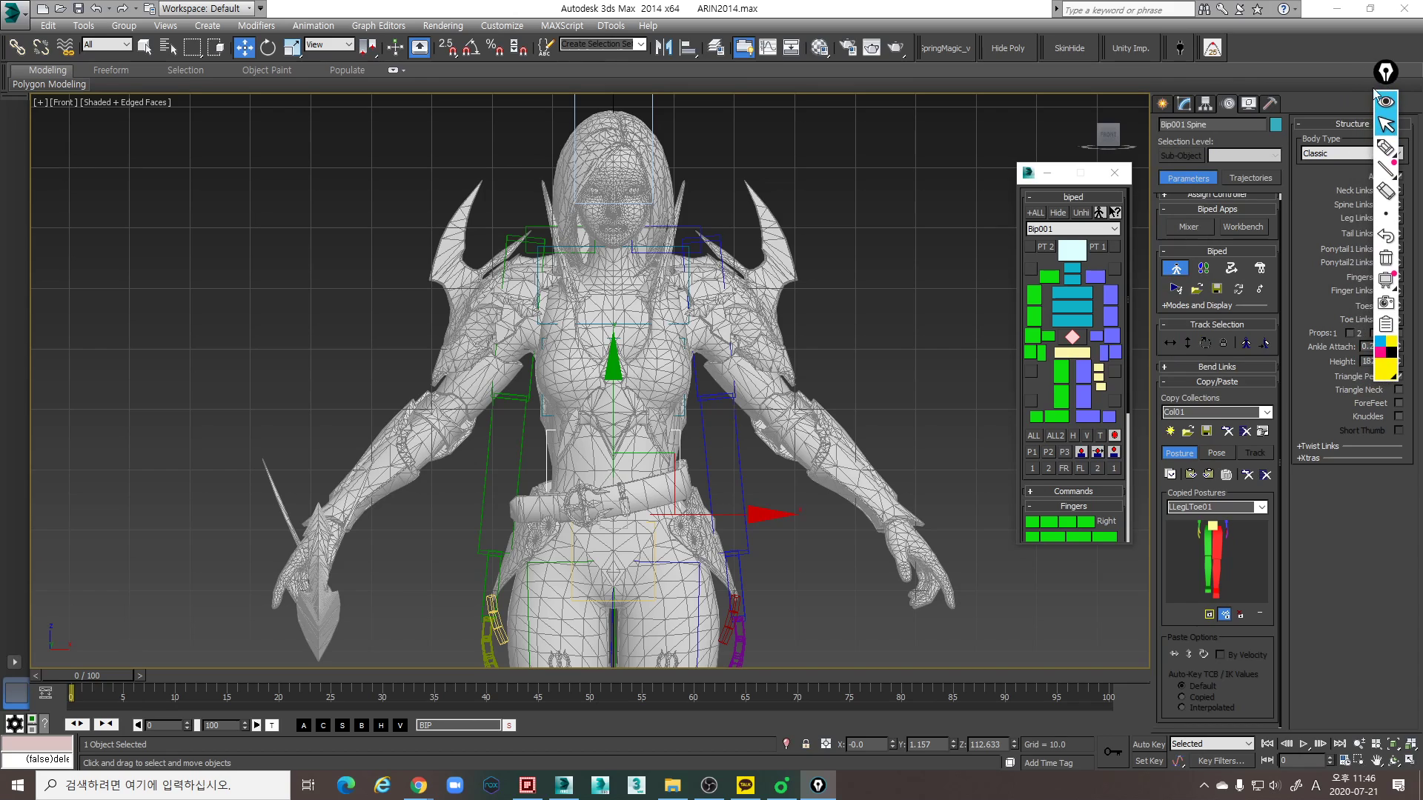
{"action": "left_click", "coordinate": [1385, 148]}
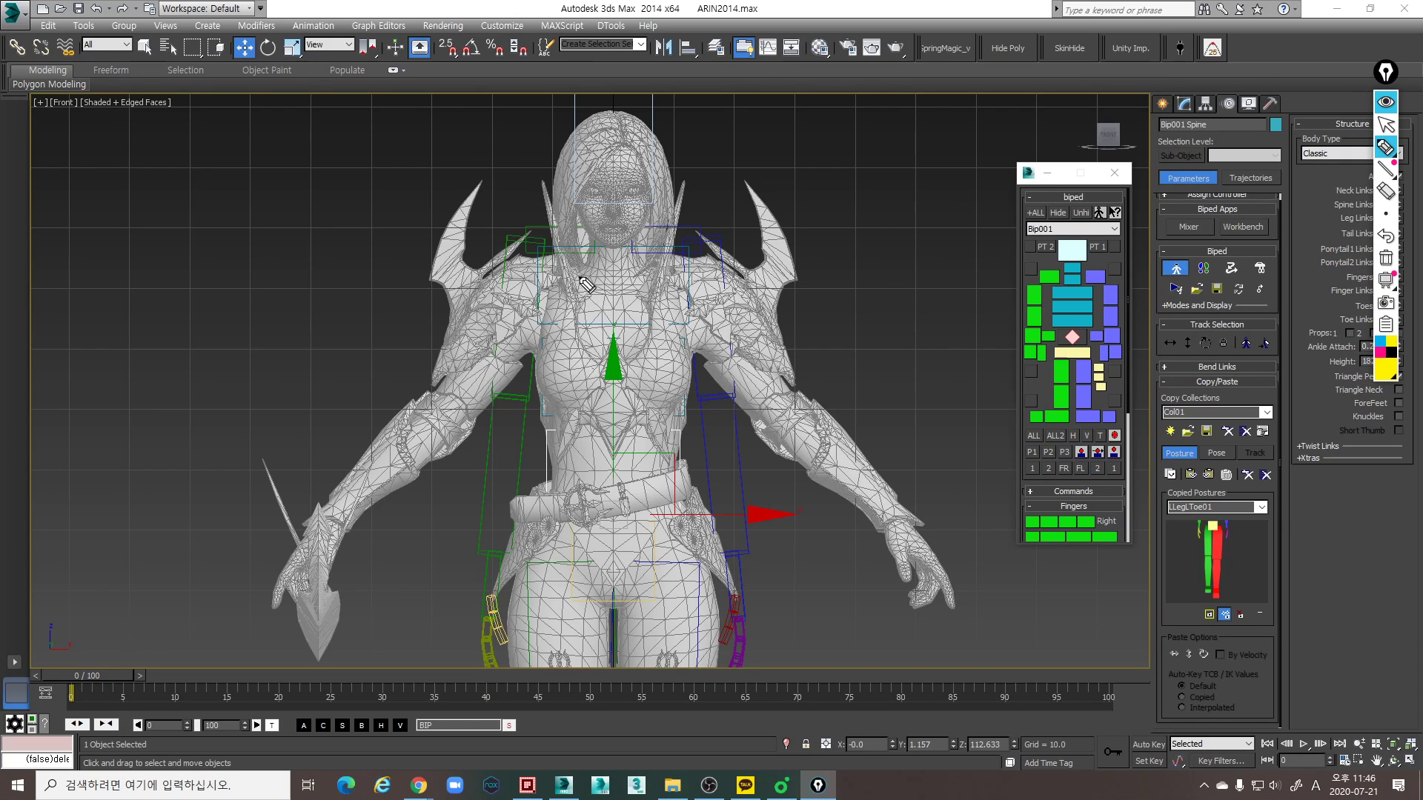
- Outline the mesh's ribcage and chest block in the Front view with yellow pen strokes
{"action": "mouse_move", "coordinate": [601, 275]}
{"action": "left_mouse_down"}
{"action": "mouse_move", "coordinate": [574, 280]}
{"action": "mouse_move", "coordinate": [542, 321]}
{"action": "mouse_move", "coordinate": [545, 406]}
{"action": "mouse_move", "coordinate": [625, 369]}
{"action": "mouse_move", "coordinate": [649, 405]}
{"action": "mouse_move", "coordinate": [682, 395]}
{"action": "mouse_move", "coordinate": [699, 331]}
{"action": "mouse_move", "coordinate": [660, 280]}
{"action": "mouse_move", "coordinate": [602, 278]}
{"action": "mouse_move", "coordinate": [621, 290]}
{"action": "mouse_move", "coordinate": [560, 406]}
{"action": "mouse_move", "coordinate": [606, 363]}
{"action": "left_mouse_up"}
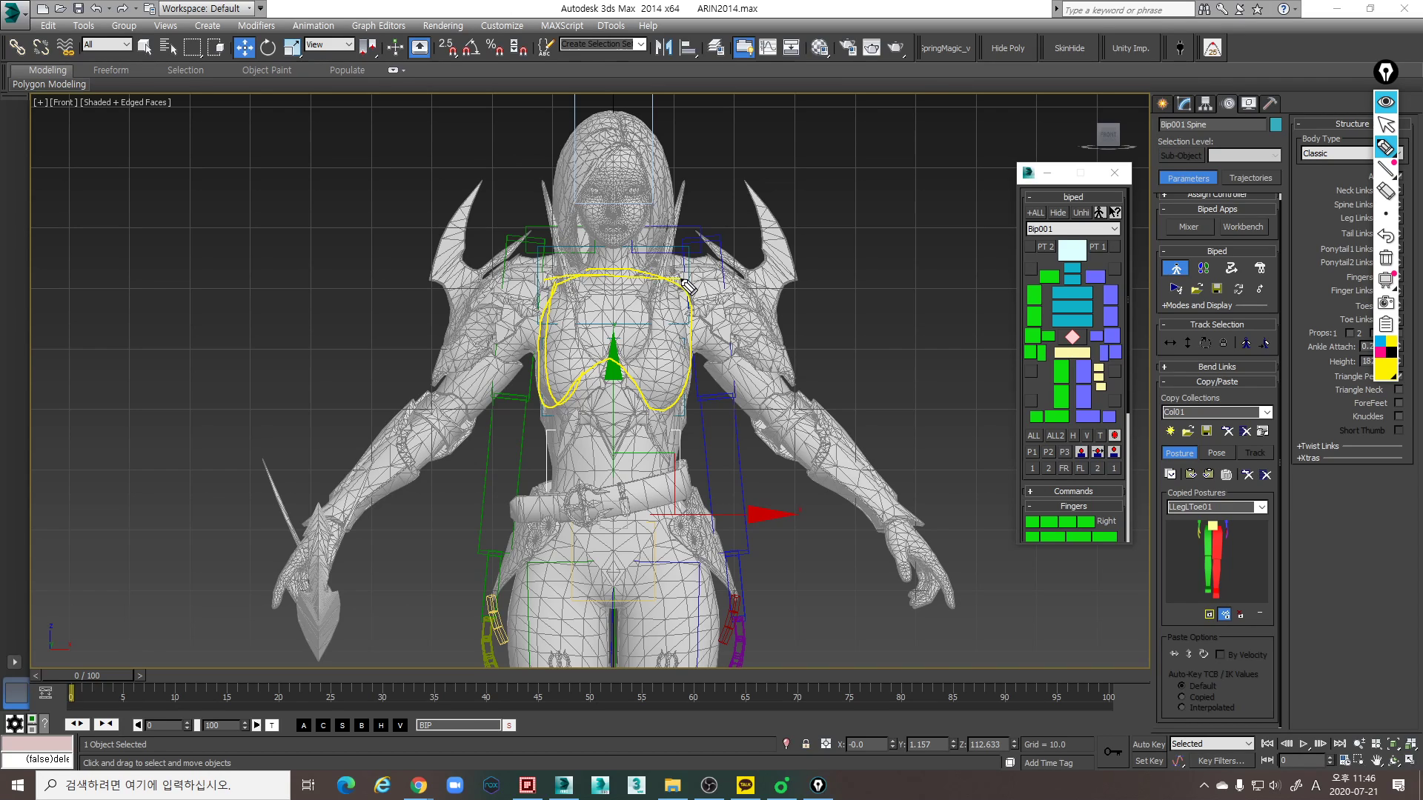
{"action": "mouse_move", "coordinate": [643, 408]}
{"action": "left_mouse_down"}
{"action": "mouse_move", "coordinate": [544, 408]}
{"action": "mouse_move", "coordinate": [533, 276]}
{"action": "mouse_move", "coordinate": [670, 276]}
{"action": "mouse_move", "coordinate": [698, 322]}
{"action": "mouse_move", "coordinate": [697, 407]}
{"action": "mouse_move", "coordinate": [580, 406]}
{"action": "mouse_move", "coordinate": [541, 326]}
{"action": "left_mouse_up"}
{"action": "left_click_drag", "start_coordinate": [670, 277], "coordinate": [687, 391]}
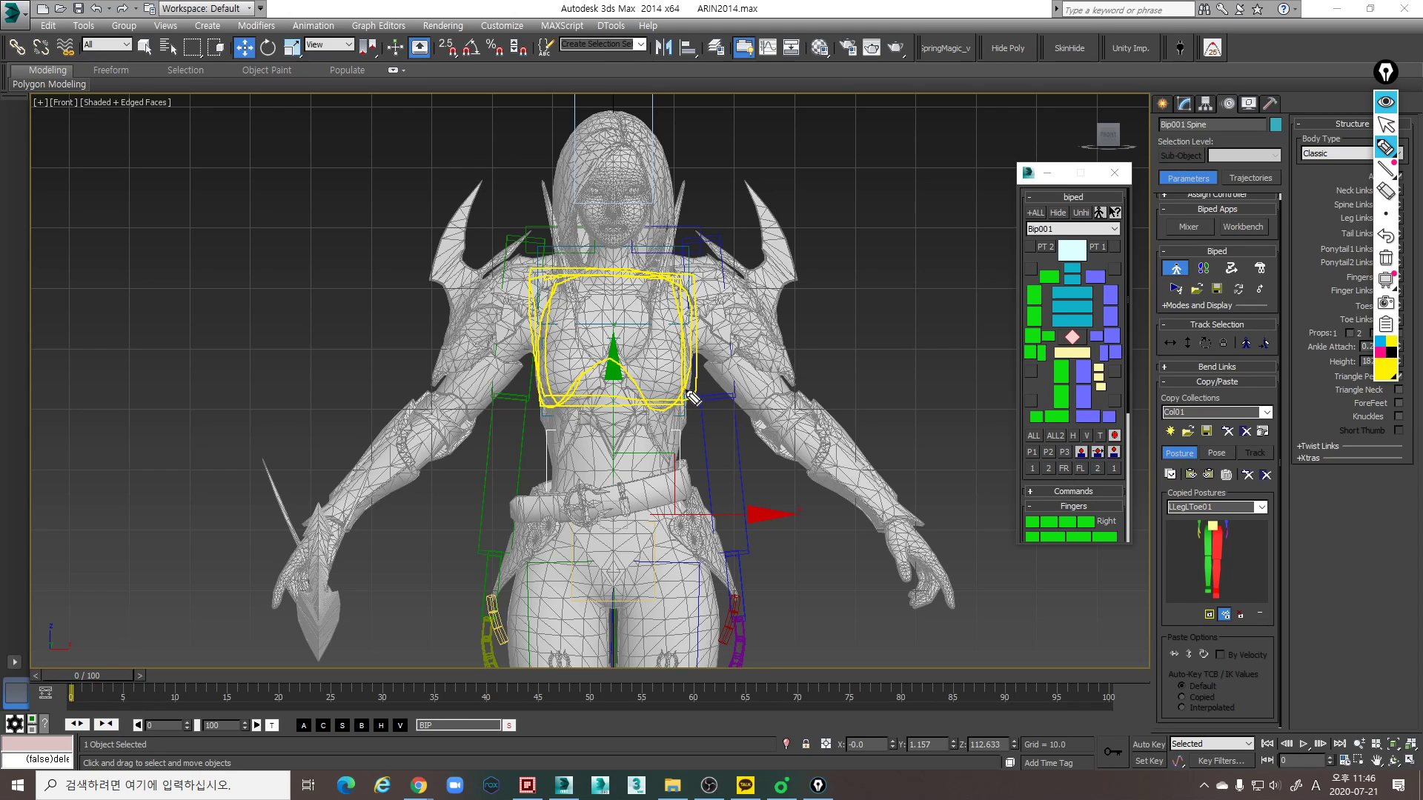
{"action": "left_click_drag", "start_coordinate": [556, 408], "coordinate": [556, 410]}
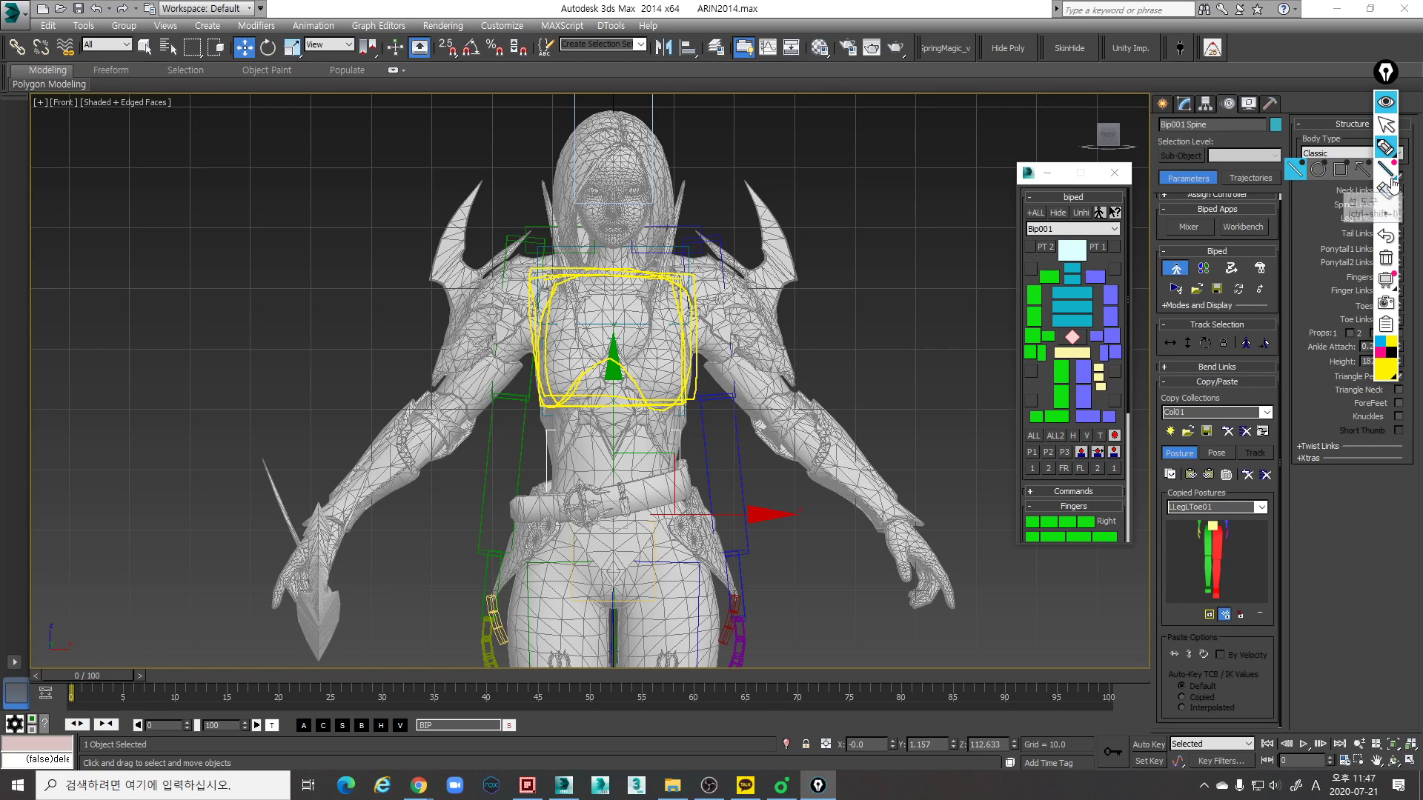
- Add diagonal pen strokes over the torso, clear the ink from view and return to 3ds Max
{"action": "left_click", "coordinate": [1385, 147]}
{"action": "left_click_drag", "start_coordinate": [739, 326], "coordinate": [670, 292]}
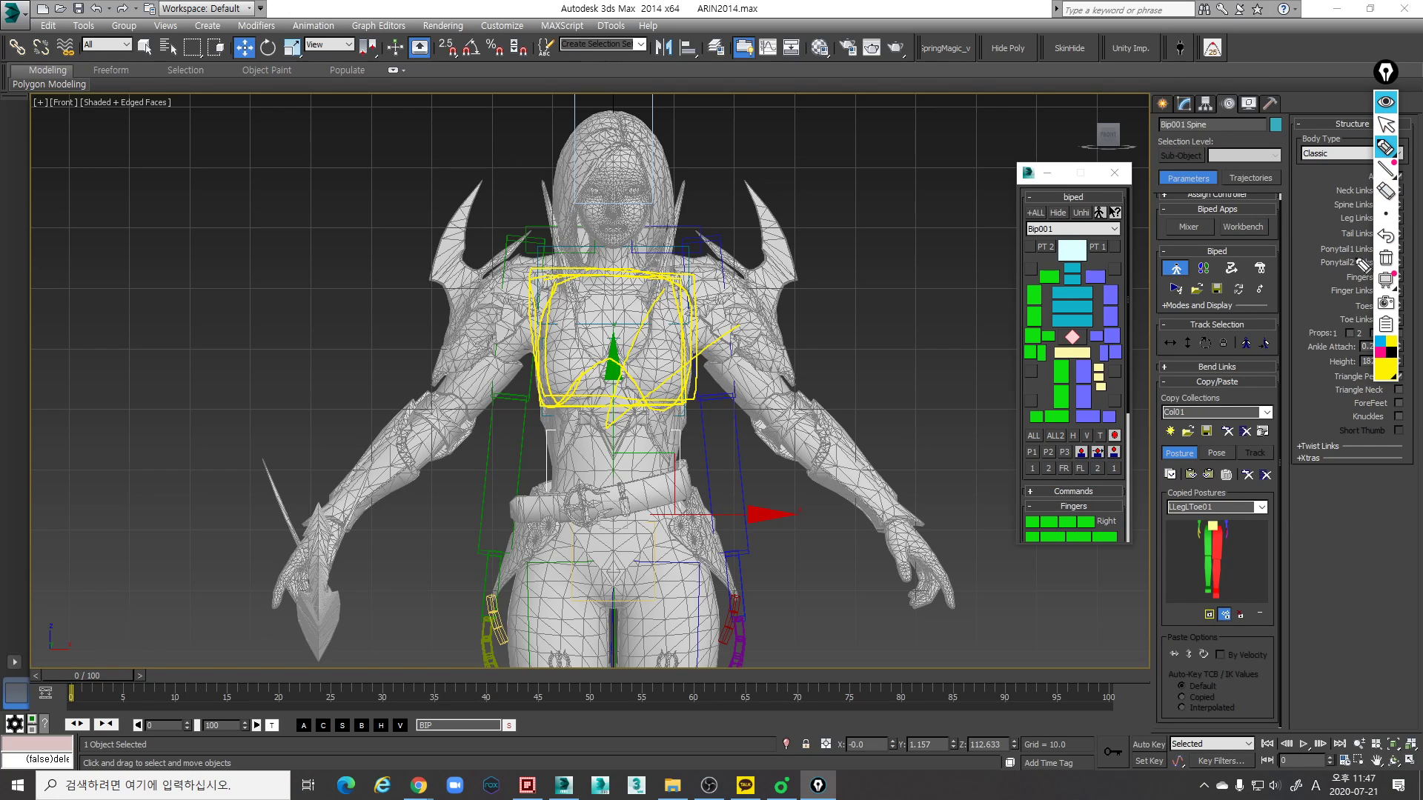
{"action": "left_click", "coordinate": [1385, 190]}
{"action": "left_click", "coordinate": [658, 319]}
{"action": "mouse_move", "coordinate": [1378, 190]}
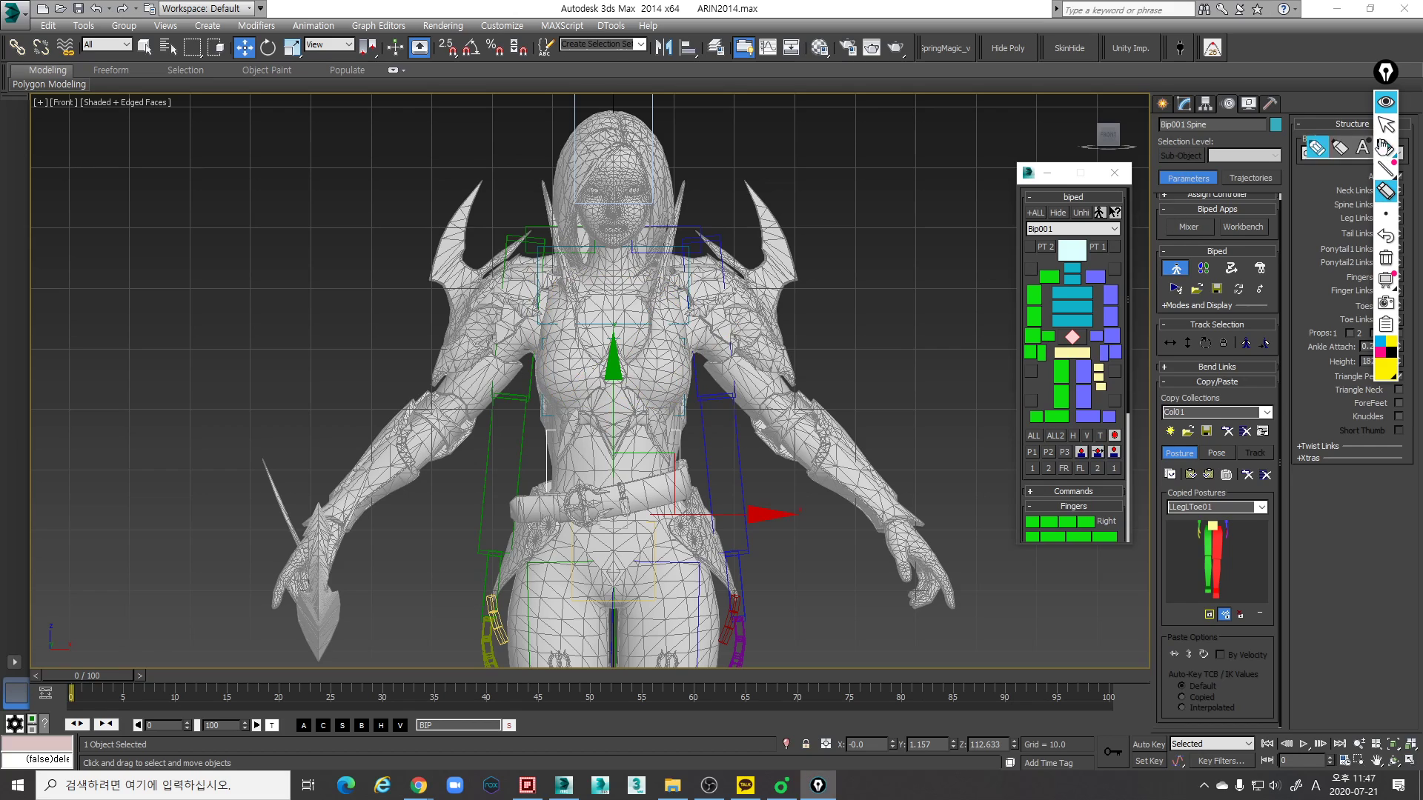
{"action": "right_click", "coordinate": [756, 346]}
- Shorten the lowest spine link along its length with Scale, using the wireframe Front view
{"action": "scroll", "coordinate": [718, 436], "scroll_direction": "up", "scroll_amount": 2}
{"action": "key", "text": "F3"}
{"action": "scroll", "coordinate": [695, 430], "scroll_direction": "down", "scroll_amount": 2}
{"action": "middle_click_drag", "start_coordinate": [689, 448], "coordinate": [707, 448]}
{"action": "key", "text": "r"}
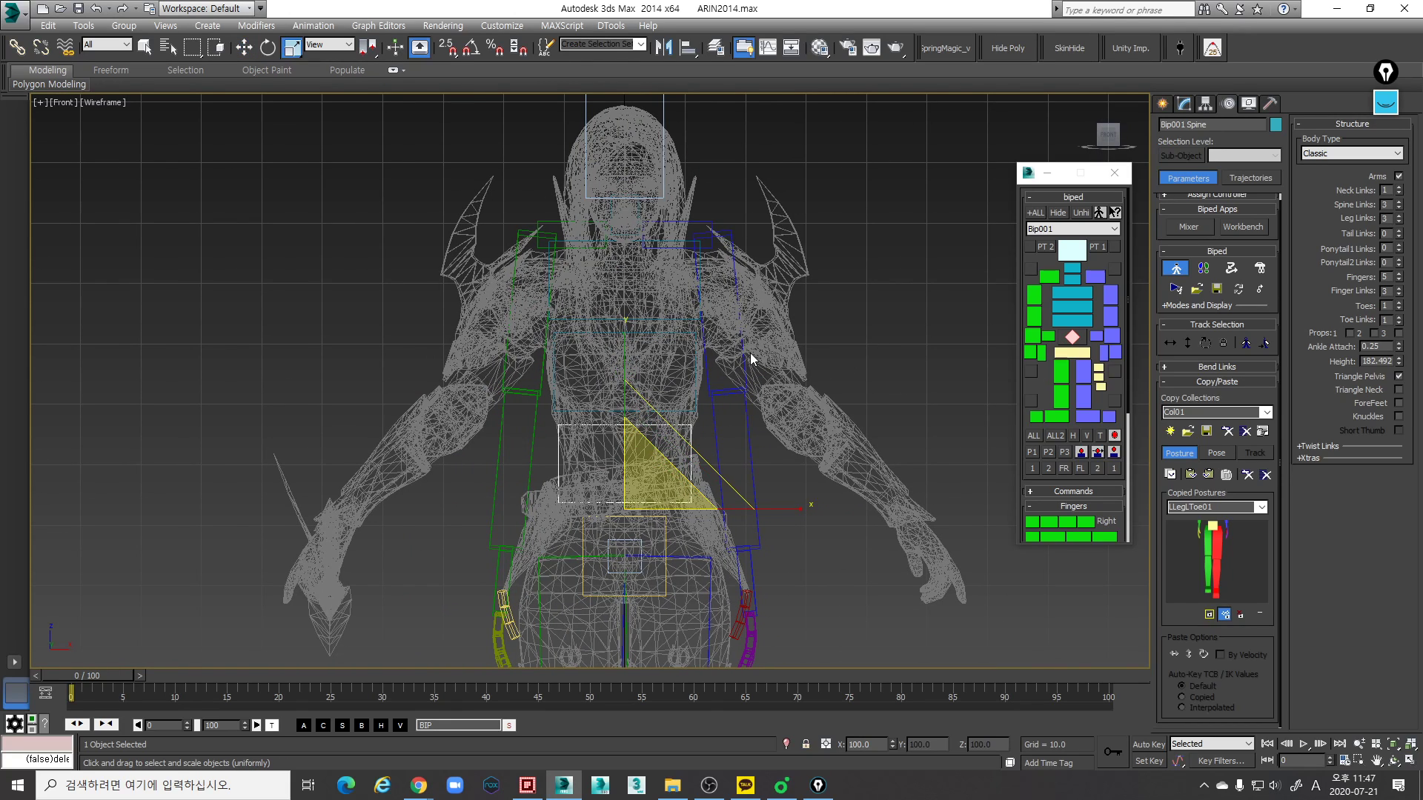
{"action": "left_click", "coordinate": [630, 361]}
{"action": "mouse_move", "coordinate": [630, 357]}
{"action": "left_mouse_down"}
{"action": "mouse_move", "coordinate": [632, 386]}
{"action": "mouse_move", "coordinate": [632, 374]}
{"action": "left_mouse_up"}
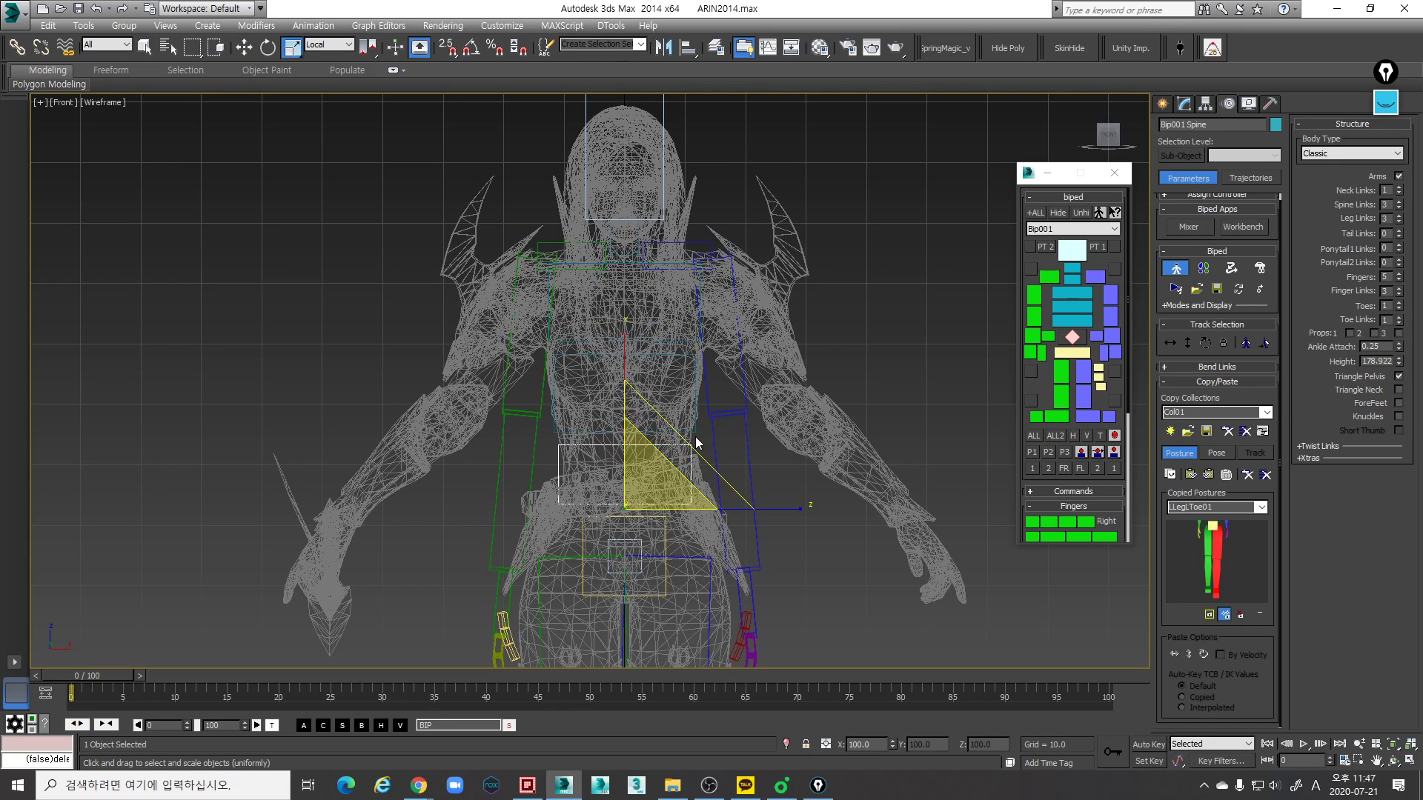
- Shorten the middle spine link and lengthen the uppermost spine link along their length with Scale
{"action": "left_click", "coordinate": [695, 431]}
{"action": "left_click_drag", "start_coordinate": [626, 298], "coordinate": [627, 316]}
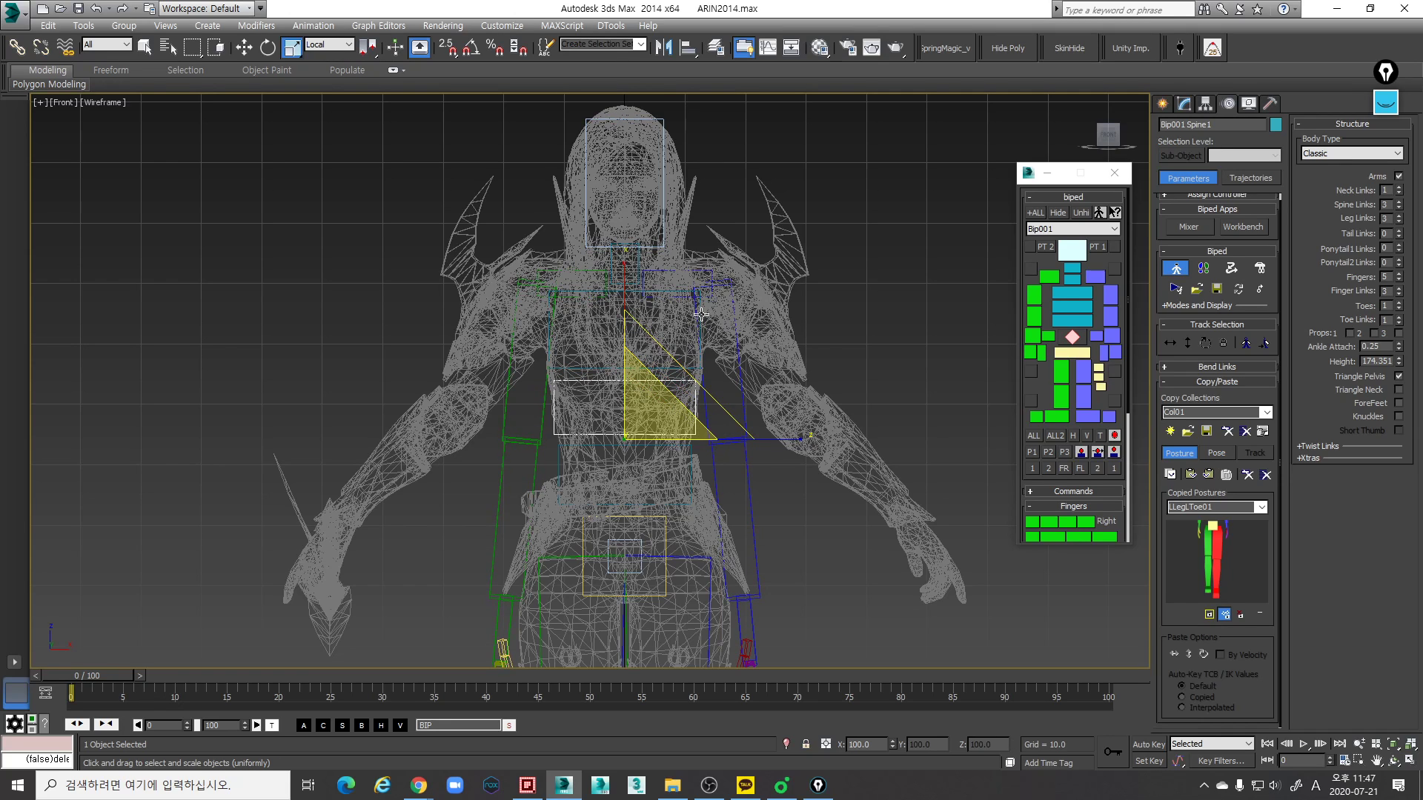
{"action": "left_click", "coordinate": [632, 292]}
{"action": "left_click_drag", "start_coordinate": [626, 249], "coordinate": [626, 226]}
- Shorten the lowest spine link a little more in the Perspective view, comparing it with the mesh's waist
{"action": "scroll", "coordinate": [672, 371], "scroll_direction": "up", "scroll_amount": 5}
{"action": "key", "text": "p"}
{"action": "key", "text": "F3"}
{"action": "scroll", "coordinate": [683, 402], "scroll_direction": "down", "scroll_amount": 2}
{"action": "mouse_move", "coordinate": [682, 400]}
{"action": "middle_mouse_down"}
{"action": "mouse_move", "coordinate": [680, 376]}
{"action": "mouse_move", "coordinate": [623, 398]}
{"action": "mouse_move", "coordinate": [692, 398]}
{"action": "mouse_move", "coordinate": [698, 330]}
{"action": "middle_mouse_up"}
{"action": "scroll", "coordinate": [682, 411], "scroll_direction": "up", "scroll_amount": 2}
{"action": "scroll", "coordinate": [680, 375], "scroll_direction": "down", "scroll_amount": 4}
{"action": "scroll", "coordinate": [622, 400], "scroll_direction": "up", "scroll_amount": 4}
{"action": "key", "text": "F3"}
{"action": "left_click", "coordinate": [800, 412]}
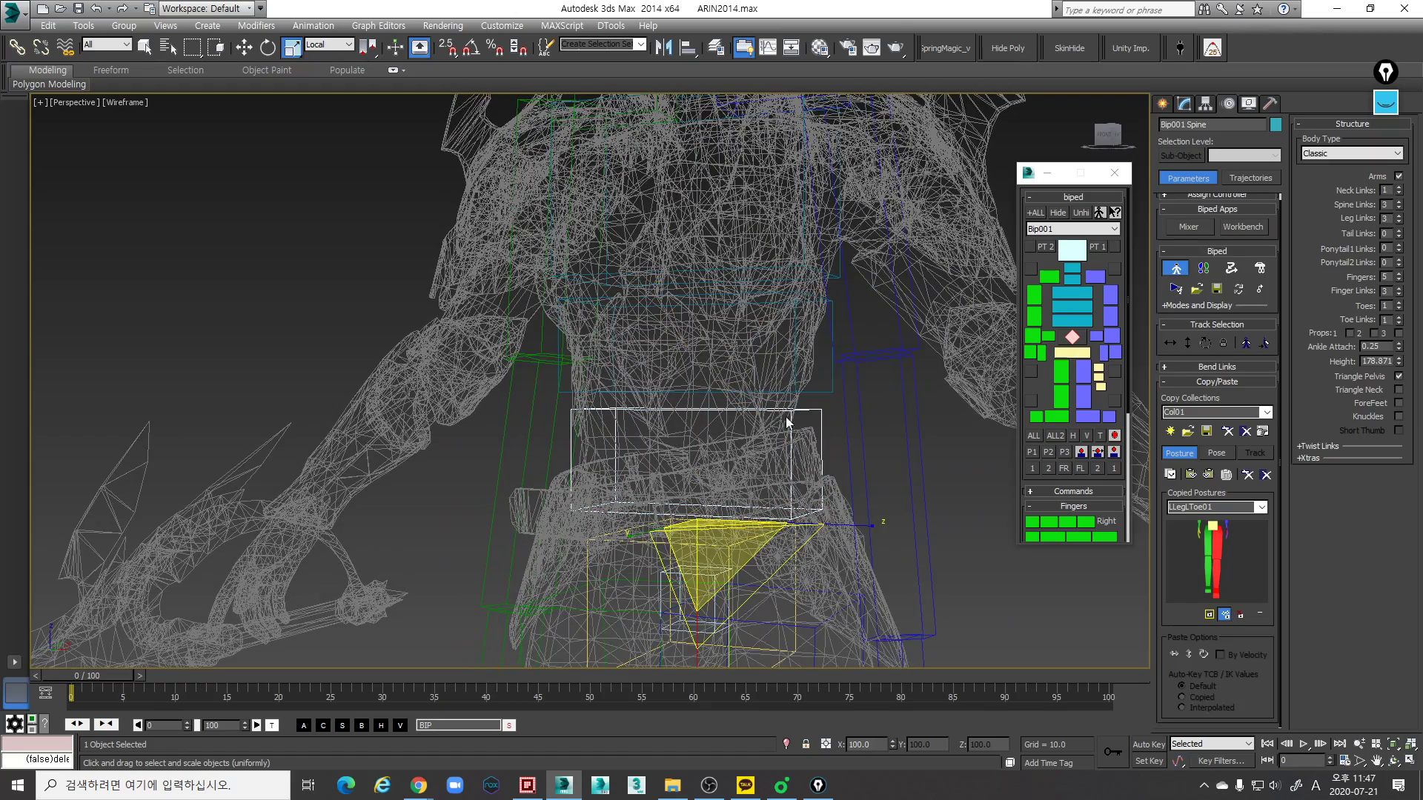
{"action": "left_click_drag", "start_coordinate": [708, 561], "coordinate": [697, 618]}
- Shorten the middle spine link slightly and check the spine against the torso in shaded and wireframe display
{"action": "left_click", "coordinate": [830, 405]}
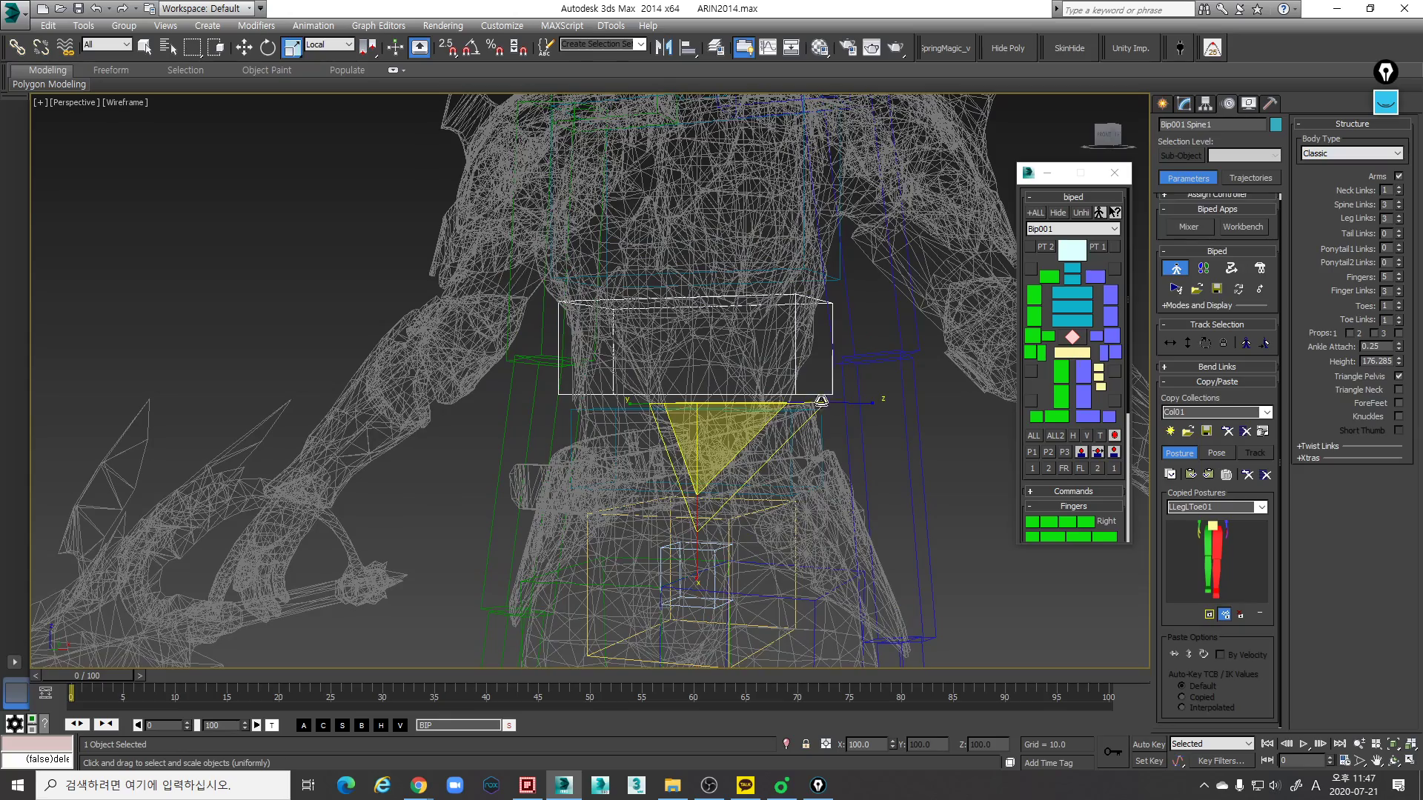
{"action": "left_click_drag", "start_coordinate": [697, 557], "coordinate": [699, 553]}
{"action": "middle_click_drag", "start_coordinate": [793, 367], "coordinate": [799, 424]}
{"action": "key", "text": "F3"}
{"action": "mouse_move", "coordinate": [755, 378]}
{"action": "middle_mouse_down", "text": "alt"}
{"action": "mouse_move", "coordinate": [672, 380]}
{"action": "mouse_move", "coordinate": [785, 377]}
{"action": "mouse_move", "coordinate": [646, 382]}
{"action": "middle_mouse_up", "text": "alt"}
{"action": "key", "text": "F3"}
{"action": "key", "text": "F3"}
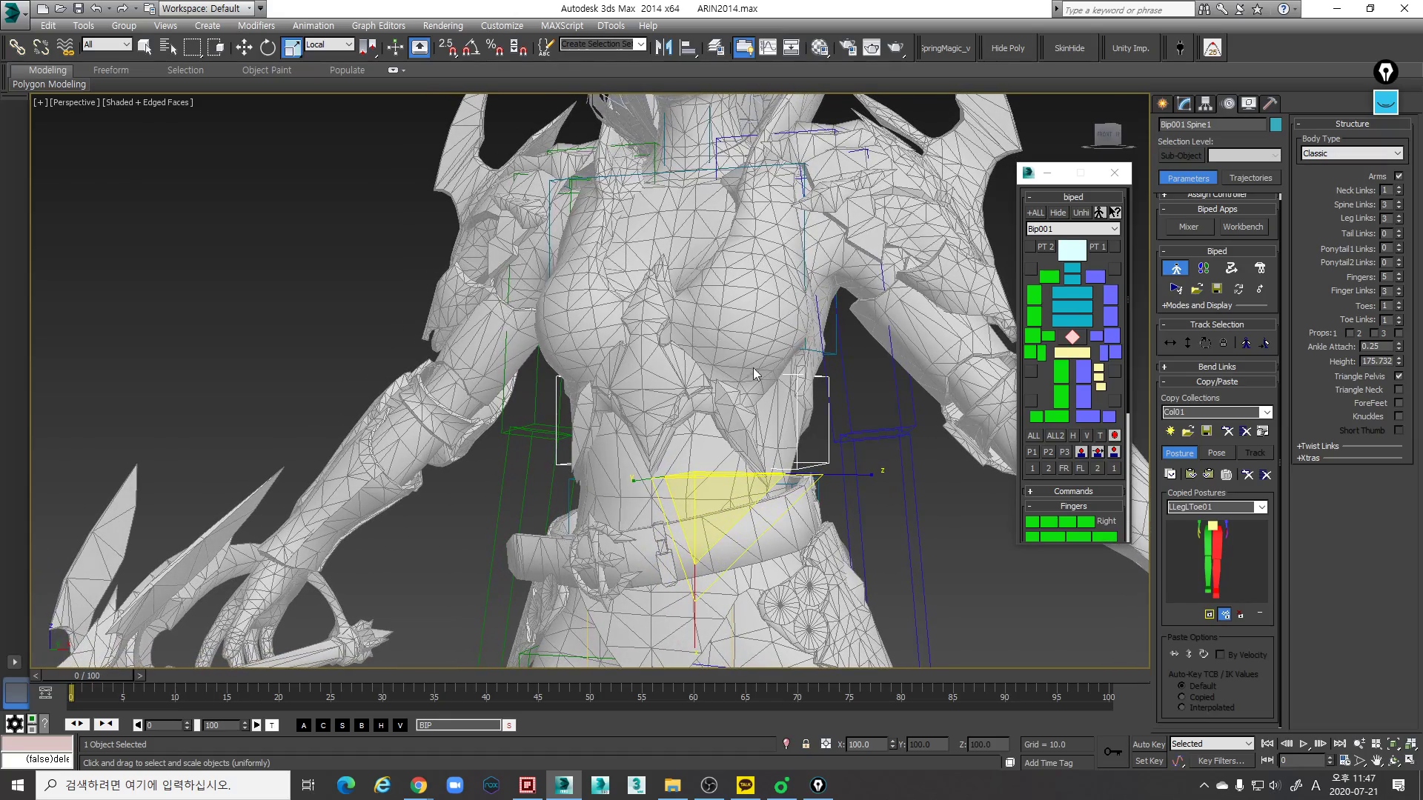
{"action": "key", "text": "F3"}
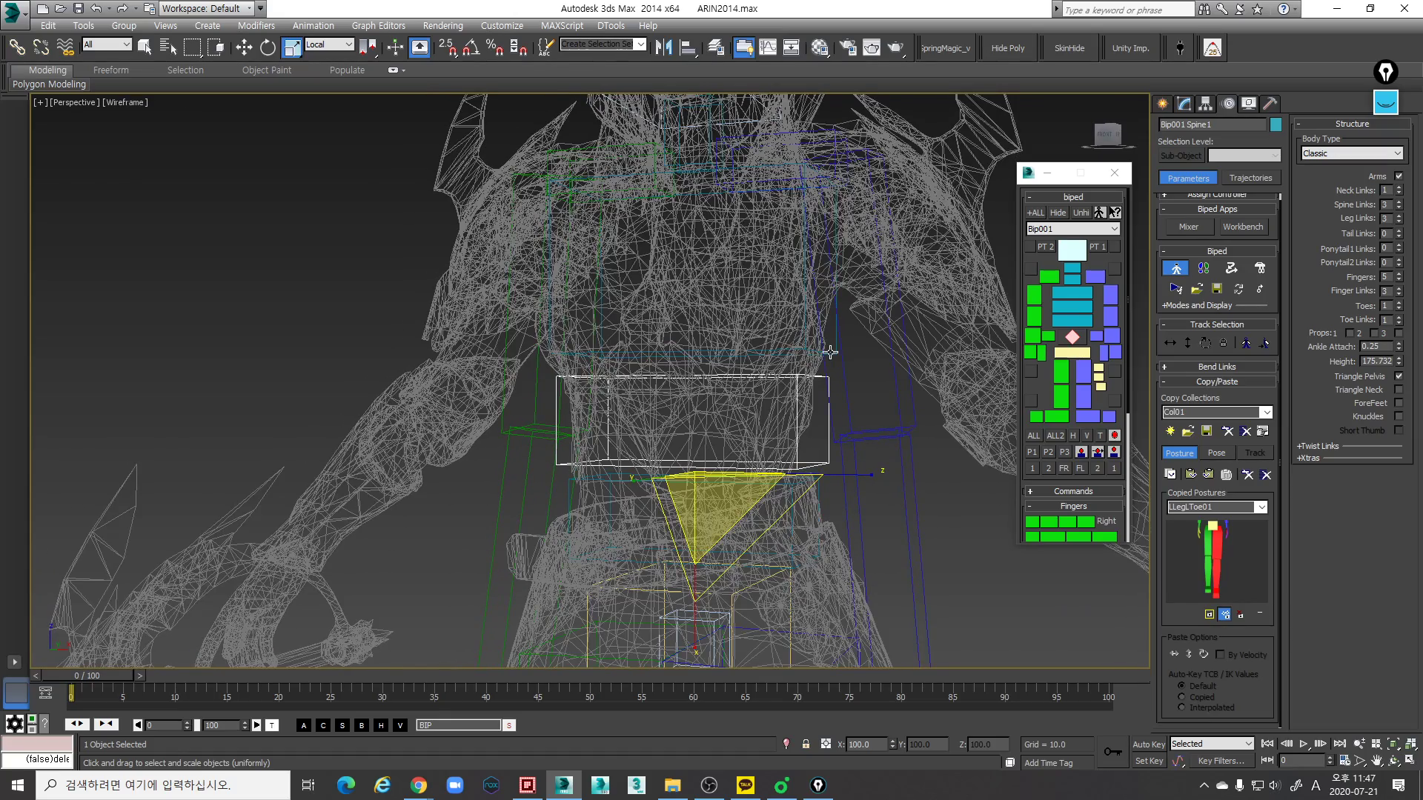
{"action": "left_click", "coordinate": [830, 352]}
{"action": "mouse_move", "coordinate": [730, 347]}
{"action": "middle_mouse_down", "text": "alt"}
{"action": "mouse_move", "coordinate": [714, 374]}
{"action": "mouse_move", "coordinate": [732, 373]}
{"action": "mouse_move", "coordinate": [746, 427]}
{"action": "mouse_move", "coordinate": [852, 426]}
{"action": "middle_mouse_up", "text": "alt"}
{"action": "scroll", "coordinate": [767, 378], "scroll_direction": "up", "scroll_amount": 5}
{"action": "key", "text": "F3"}
{"action": "scroll", "coordinate": [774, 378], "scroll_direction": "down", "scroll_amount": 5}
- Move the lowest spine link forward along its local Y axis in the Left view
{"action": "left_click", "coordinate": [756, 476]}
{"action": "key", "text": "w"}
{"action": "scroll", "coordinate": [723, 434], "scroll_direction": "down", "scroll_amount": 4}
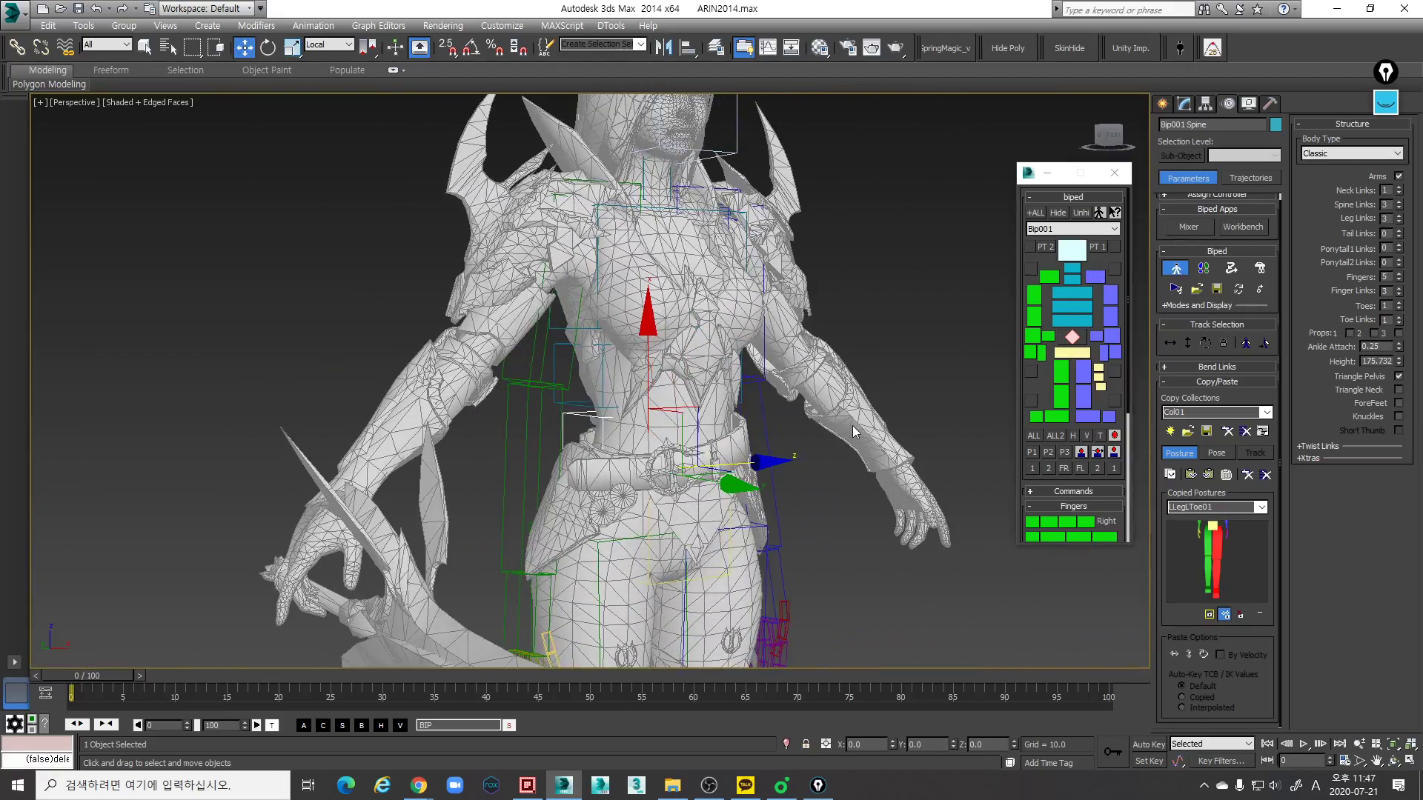
{"action": "key", "text": "l"}
{"action": "scroll", "coordinate": [698, 437], "scroll_direction": "up", "scroll_amount": 4}
{"action": "scroll", "coordinate": [696, 415], "scroll_direction": "down", "scroll_amount": 4}
{"action": "key", "text": "F3"}
{"action": "middle_click_drag", "start_coordinate": [664, 300], "coordinate": [695, 398]}
{"action": "scroll", "coordinate": [686, 370], "scroll_direction": "up", "scroll_amount": 3}
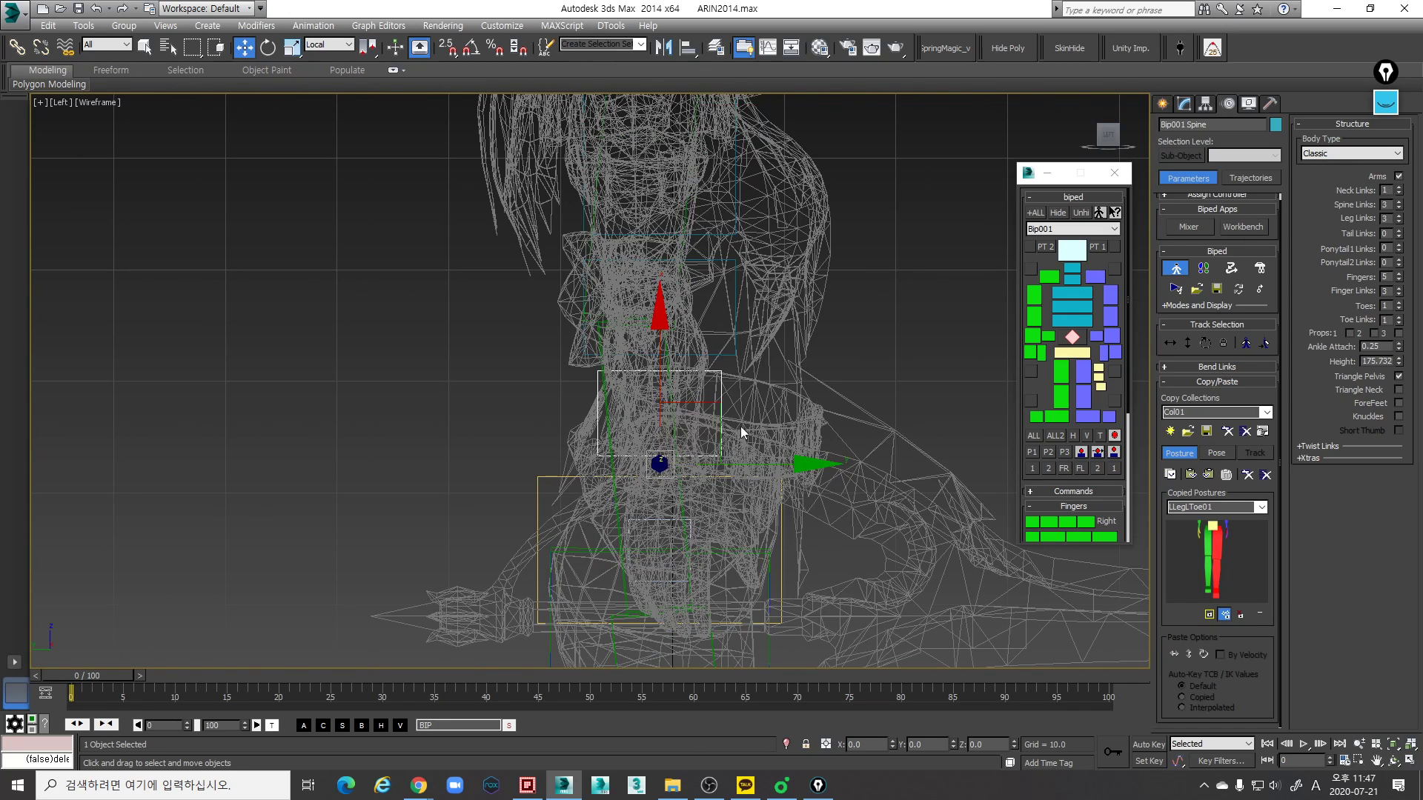
{"action": "middle_click_drag", "start_coordinate": [803, 438], "coordinate": [809, 443]}
{"action": "left_click_drag", "start_coordinate": [812, 473], "coordinate": [857, 474]}
{"action": "key", "text": "F3"}
- Examine the lowest spine link's depth position against the waist from the side in the Perspective view
{"action": "mouse_move", "coordinate": [830, 470]}
{"action": "middle_mouse_down"}
{"action": "mouse_move", "coordinate": [852, 448]}
{"action": "mouse_move", "coordinate": [818, 431]}
{"action": "middle_mouse_up"}
{"action": "scroll", "coordinate": [826, 464], "scroll_direction": "down", "scroll_amount": 3}
{"action": "key", "text": "p"}
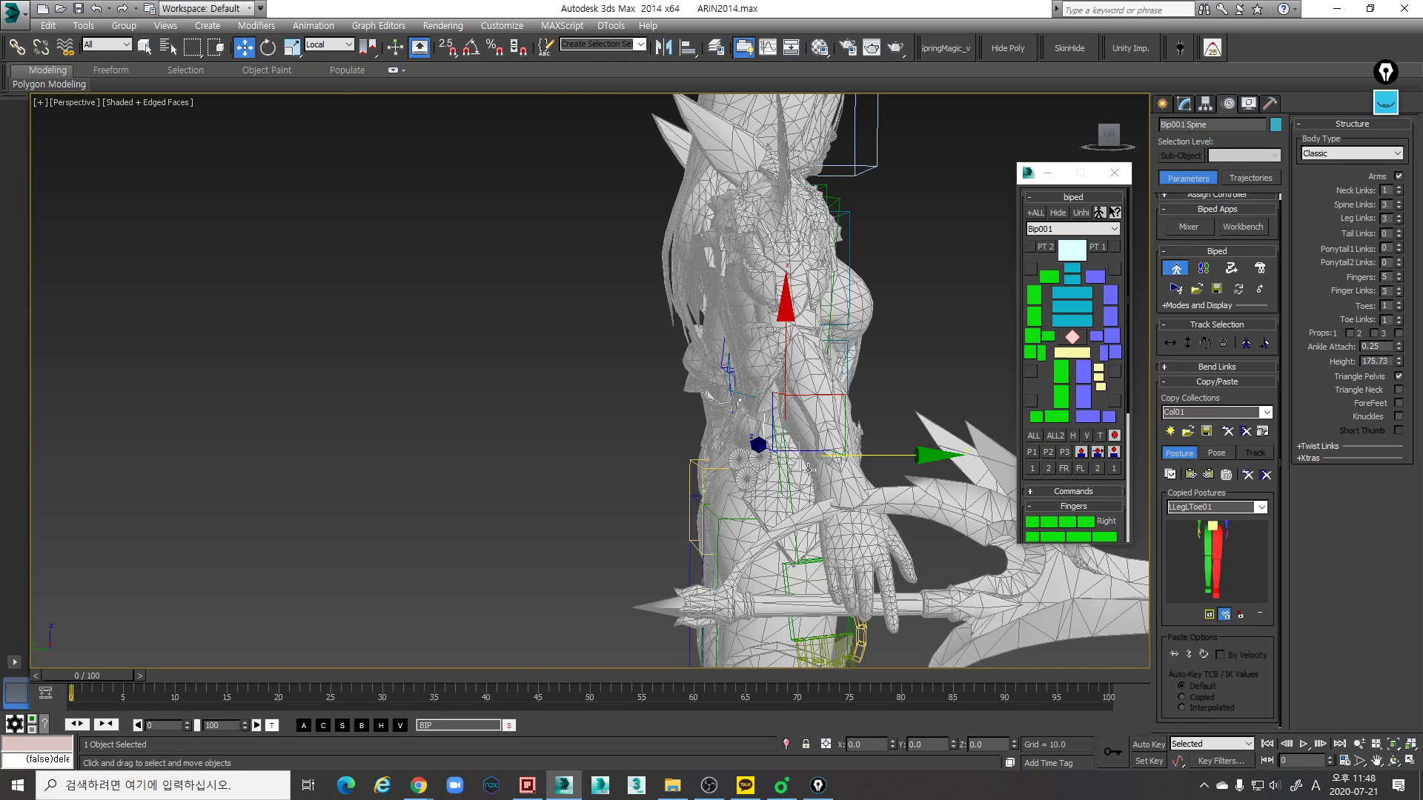
{"action": "middle_click_drag", "start_coordinate": [789, 459], "coordinate": [795, 335], "text": "alt"}
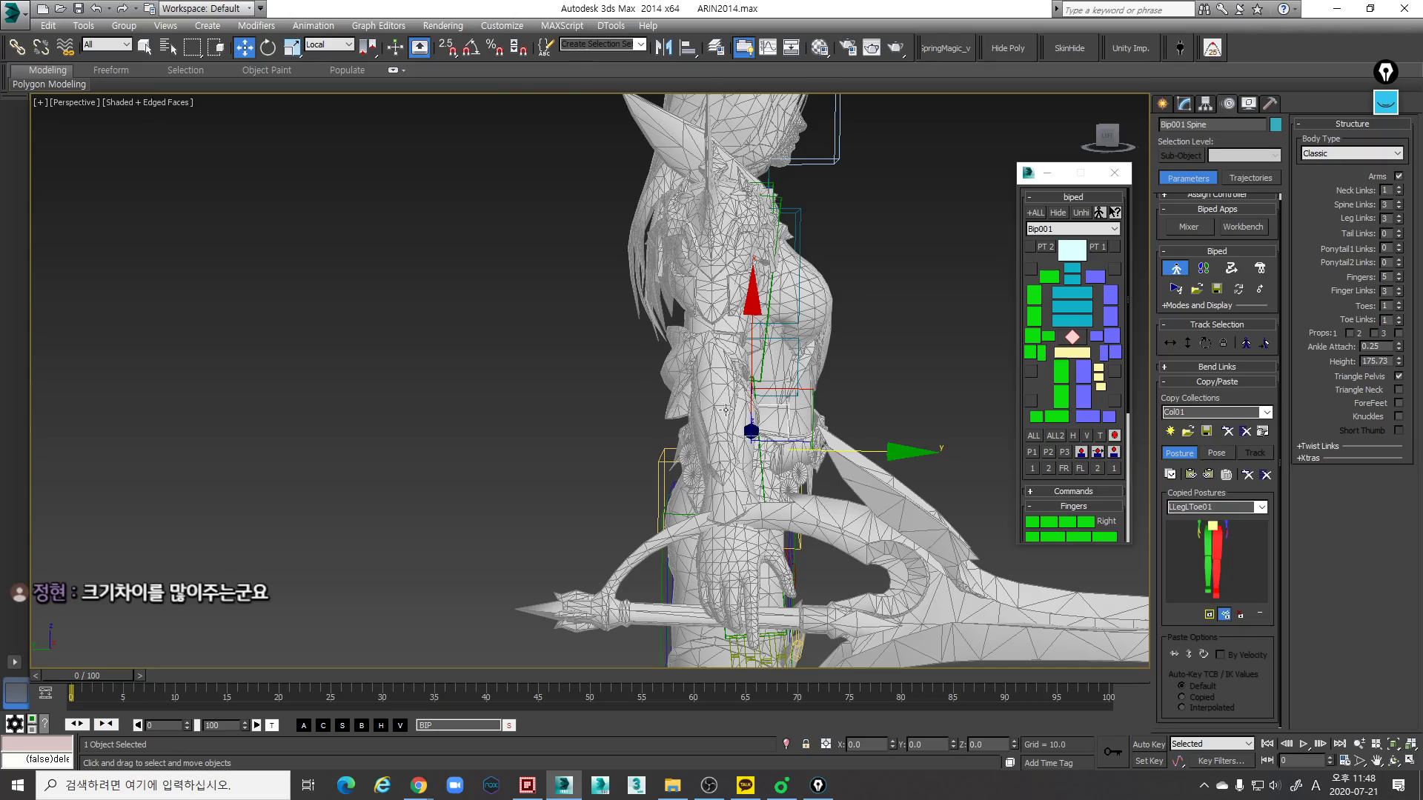
{"action": "scroll", "coordinate": [741, 429], "scroll_direction": "up", "scroll_amount": 4}
{"action": "mouse_move", "coordinate": [768, 385]}
{"action": "middle_mouse_down"}
{"action": "mouse_move", "coordinate": [773, 359]}
{"action": "mouse_move", "coordinate": [841, 376]}
{"action": "mouse_move", "coordinate": [808, 388]}
{"action": "mouse_move", "coordinate": [802, 414]}
{"action": "mouse_move", "coordinate": [787, 390]}
{"action": "mouse_move", "coordinate": [784, 422]}
{"action": "mouse_move", "coordinate": [777, 412]}
{"action": "middle_mouse_up"}
{"action": "key", "text": "F3"}
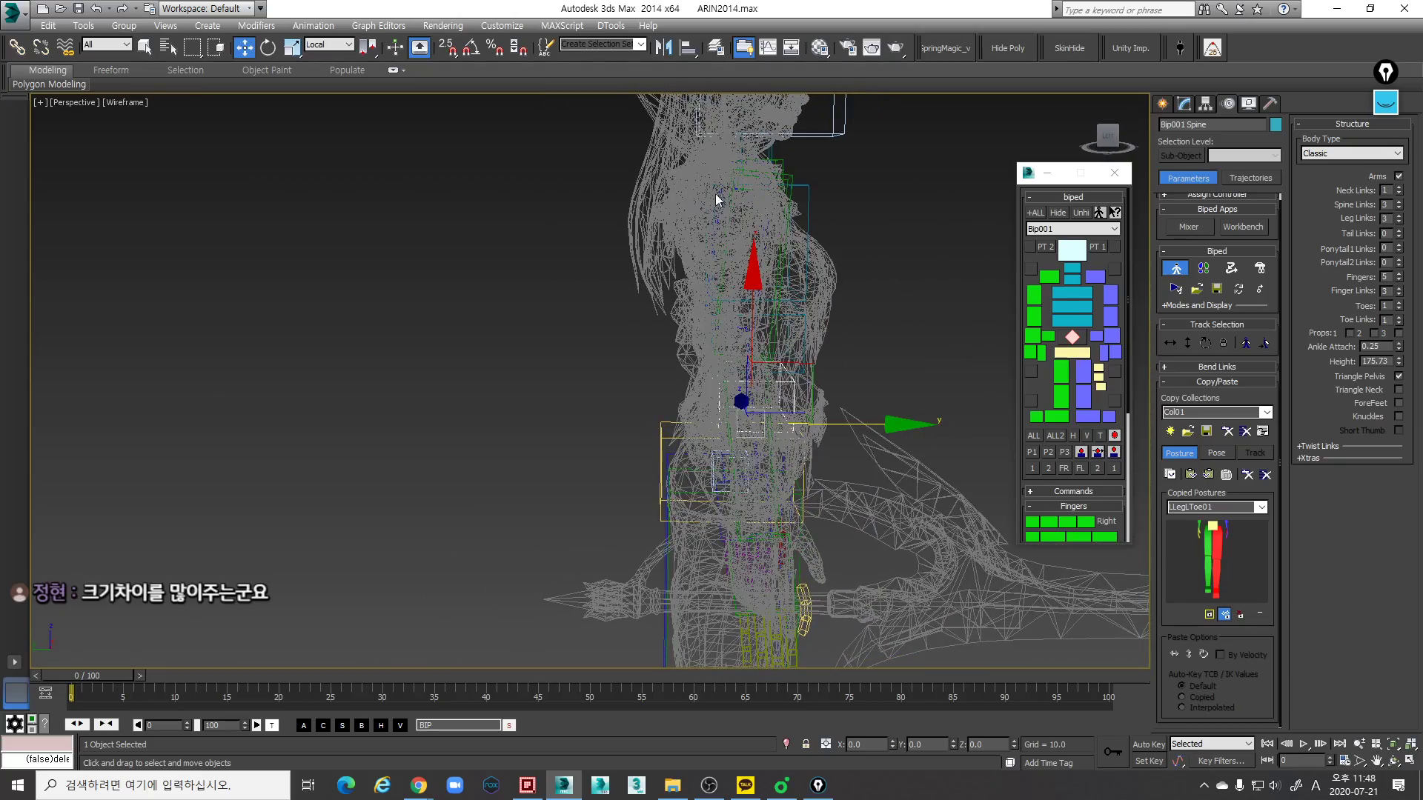
{"action": "key", "text": "F3"}
{"action": "scroll", "coordinate": [829, 410], "scroll_direction": "up", "scroll_amount": 5}
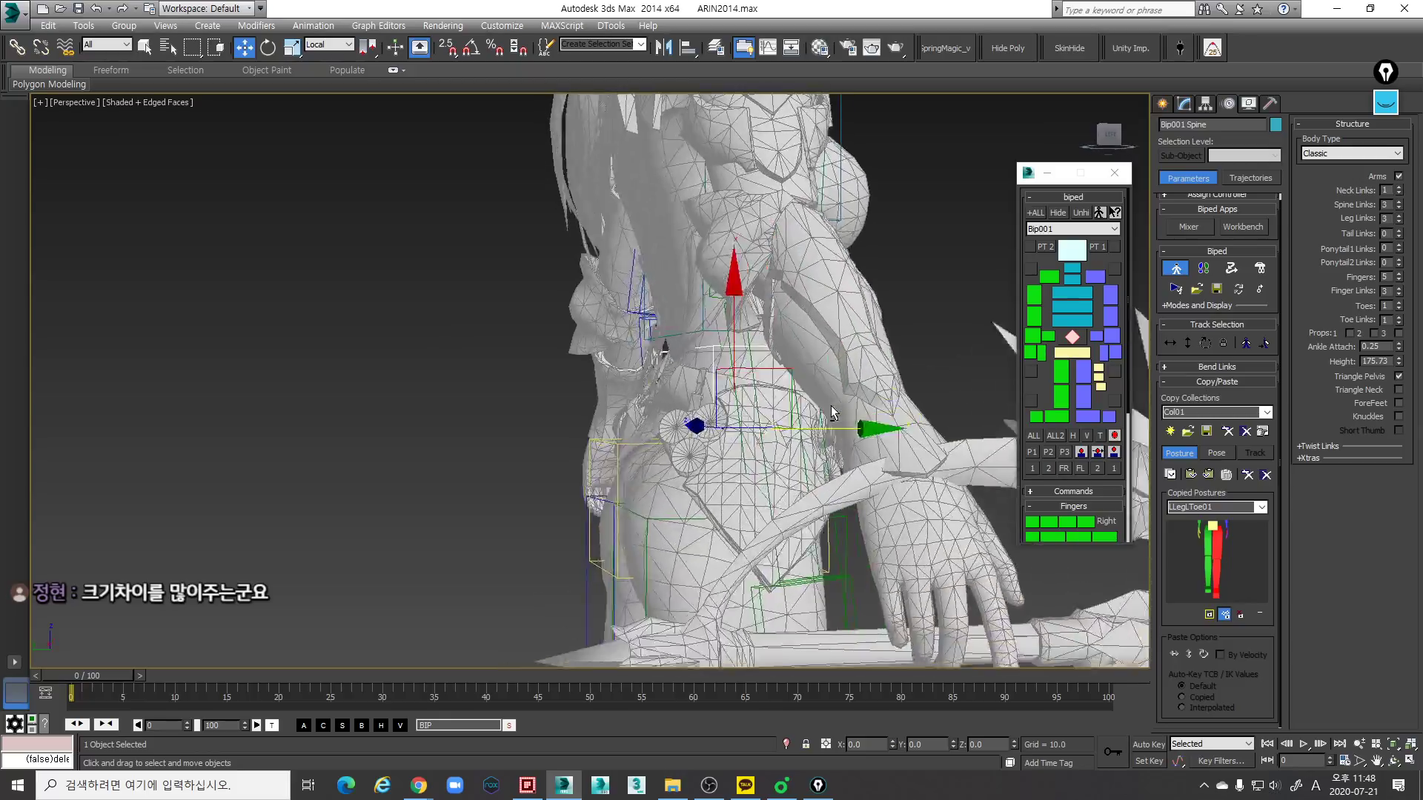
- Nudge the lowest spine link front to back within the waist in the wireframe Left view
{"action": "mouse_move", "coordinate": [828, 411]}
{"action": "middle_mouse_down", "text": "alt"}
{"action": "mouse_move", "coordinate": [673, 430]}
{"action": "mouse_move", "coordinate": [738, 456]}
{"action": "mouse_move", "coordinate": [782, 438]}
{"action": "mouse_move", "coordinate": [748, 453]}
{"action": "mouse_move", "coordinate": [822, 455]}
{"action": "mouse_move", "coordinate": [827, 429]}
{"action": "middle_mouse_up", "text": "alt"}
{"action": "key", "text": "e"}
{"action": "key", "text": "r"}
{"action": "key", "text": "l"}
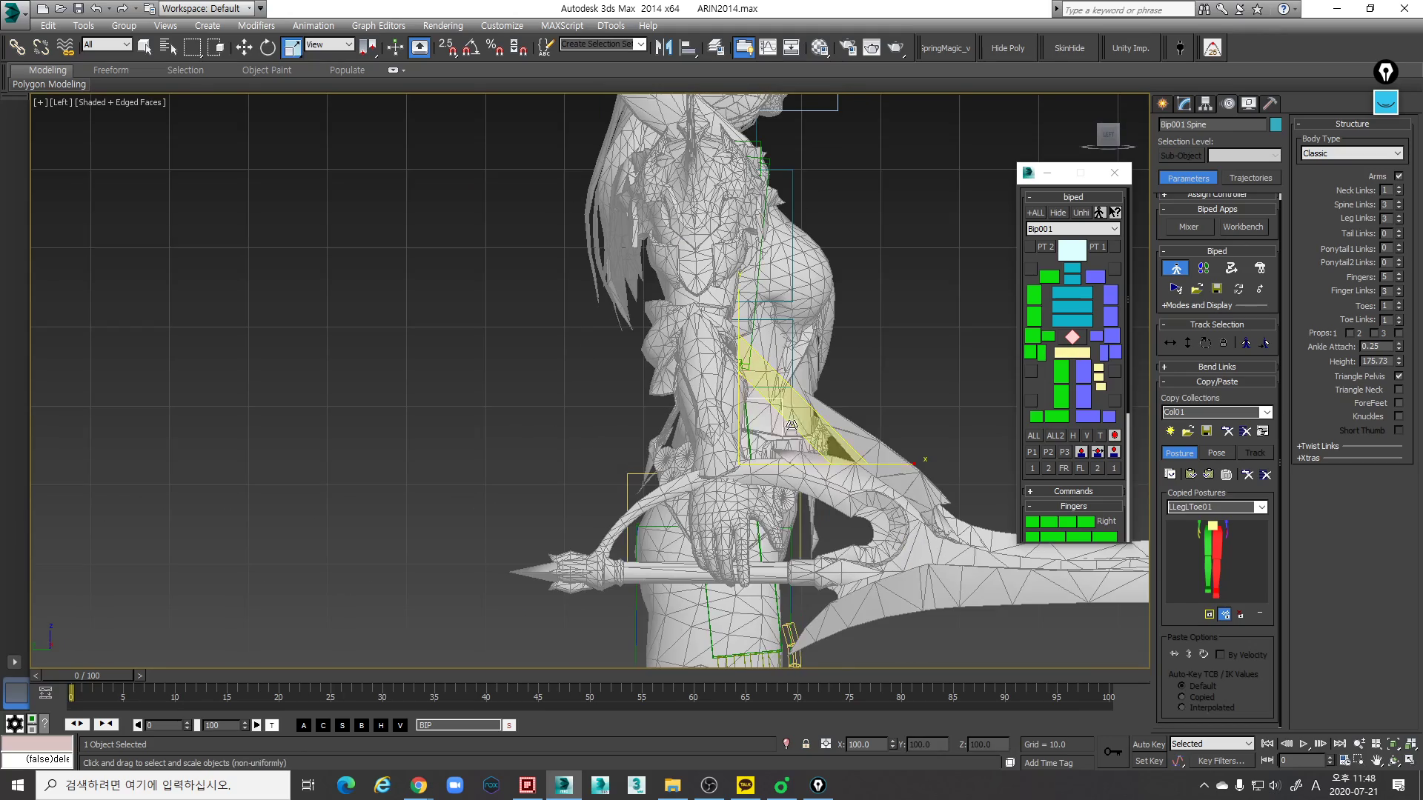
{"action": "key", "text": "F3"}
{"action": "scroll", "coordinate": [815, 452], "scroll_direction": "up", "scroll_amount": 5}
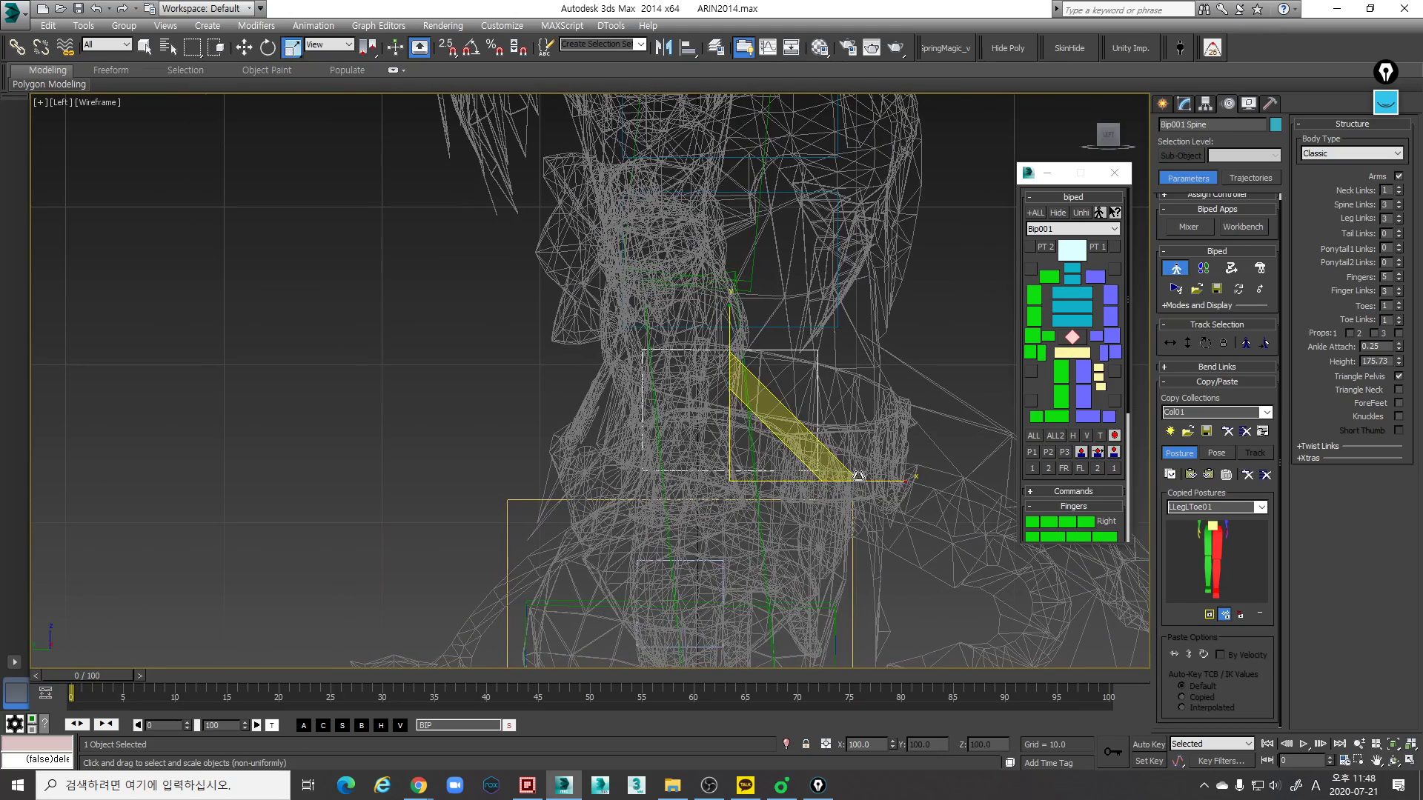
{"action": "key", "text": "w"}
{"action": "mouse_move", "coordinate": [862, 484]}
{"action": "left_mouse_down"}
{"action": "mouse_move", "coordinate": [891, 480]}
{"action": "mouse_move", "coordinate": [862, 475]}
{"action": "left_mouse_up"}
{"action": "scroll", "coordinate": [857, 389], "scroll_direction": "down", "scroll_amount": 4}
{"action": "scroll", "coordinate": [856, 394], "scroll_direction": "up", "scroll_amount": 2}
- Fine-tune the lowest spine link's horizontal position in the Left view, comparing shaded and wireframe display
{"action": "key", "text": "F3"}
{"action": "middle_click_drag", "start_coordinate": [834, 442], "coordinate": [837, 440]}
{"action": "key", "text": "F3"}
{"action": "key", "text": "F3"}
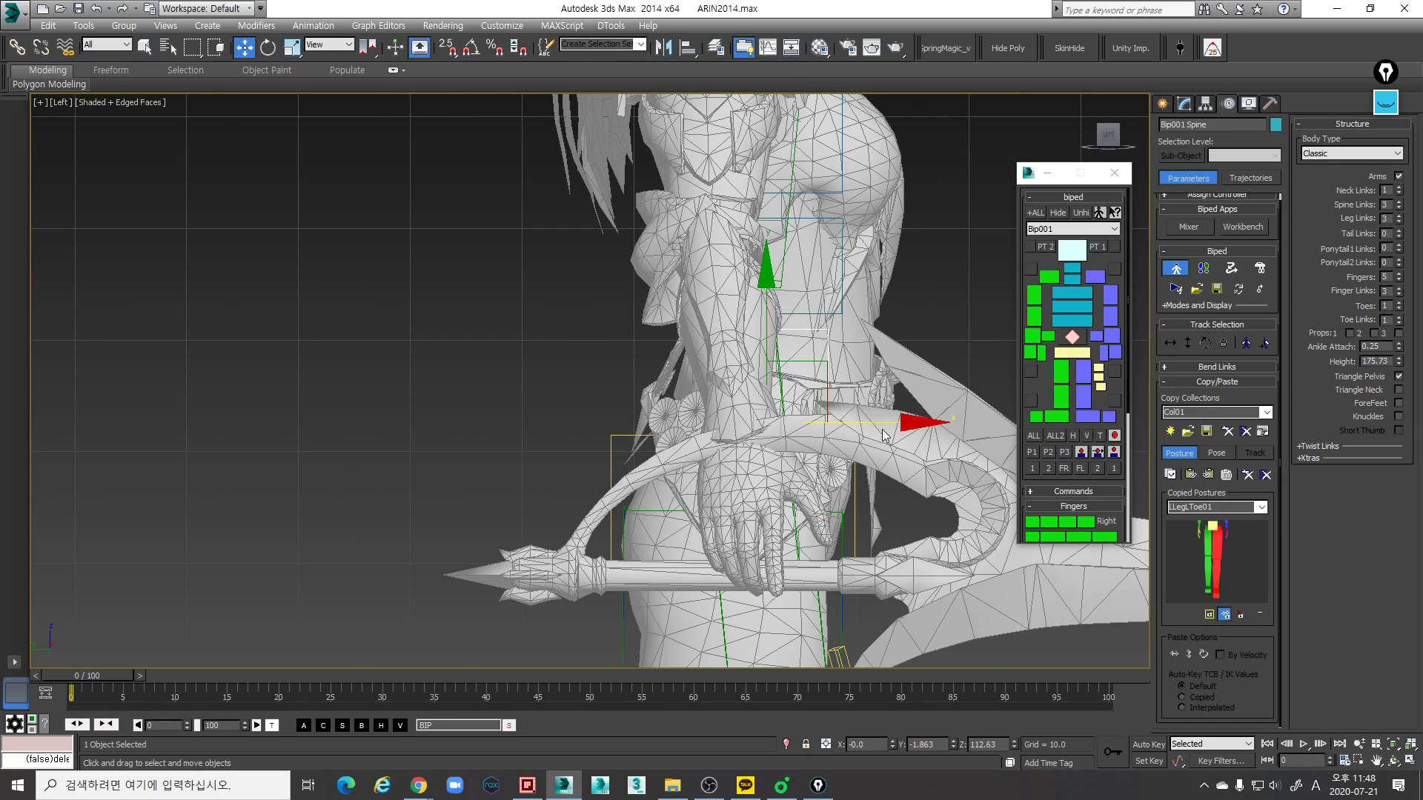
{"action": "key", "text": "F3"}
{"action": "left_click_drag", "start_coordinate": [907, 420], "coordinate": [908, 419]}
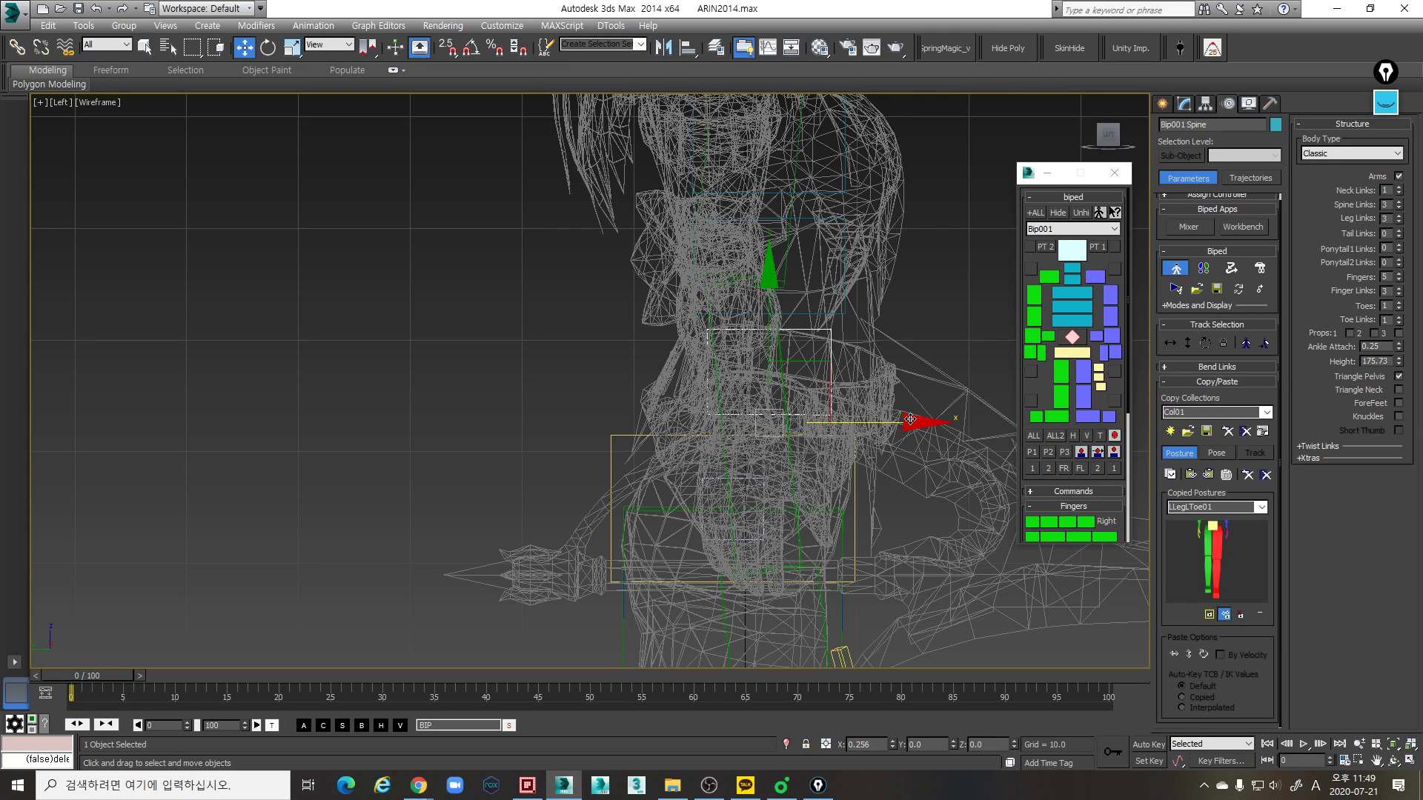
- Tilt the lowest spine link forward with Rotate and increase its depth along the local Y axis with Scale
{"action": "key", "text": "e"}
{"action": "left_click_drag", "start_coordinate": [890, 345], "coordinate": [905, 413]}
{"action": "key", "text": "r"}
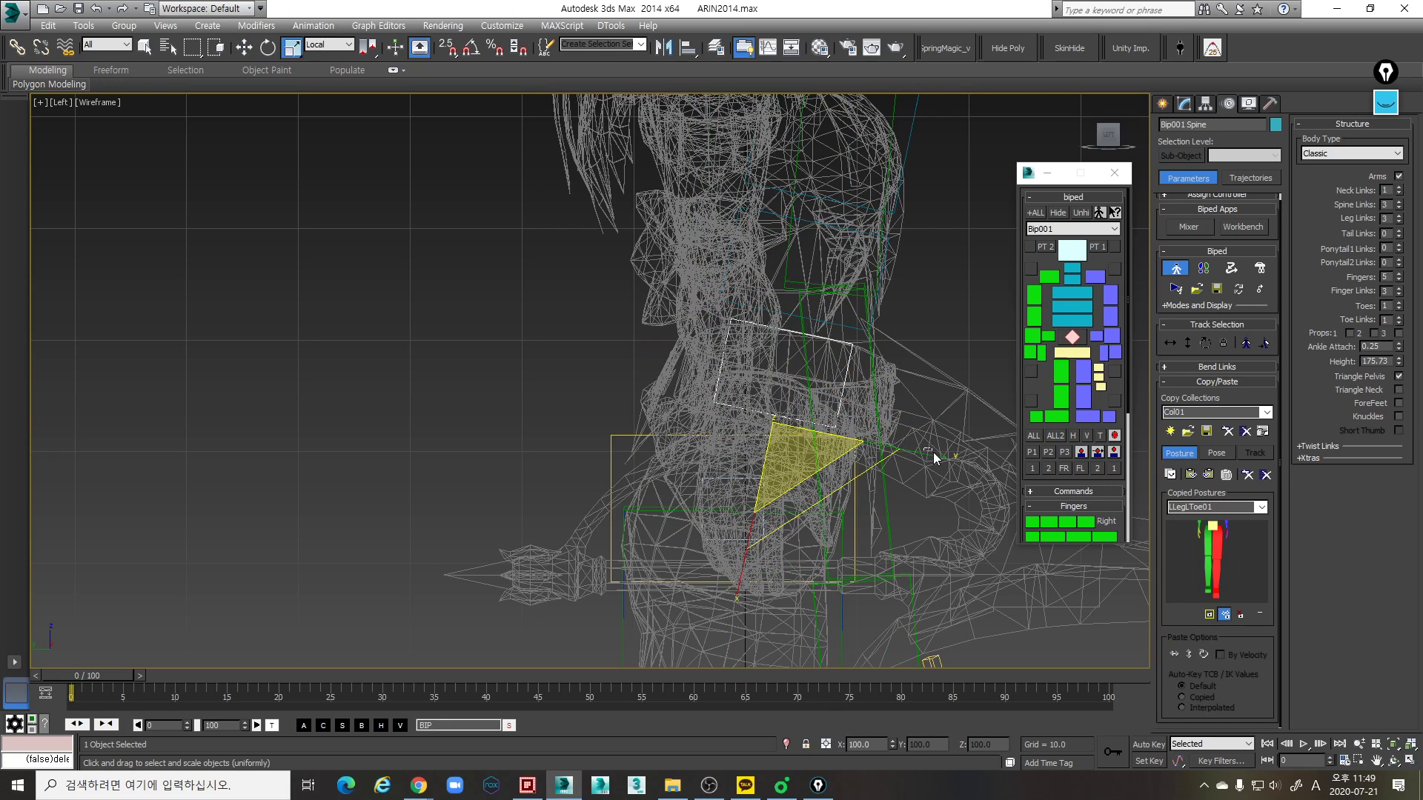
{"action": "left_click", "coordinate": [932, 452]}
{"action": "key", "text": "ctrl+z"}
{"action": "left_click_drag", "start_coordinate": [916, 452], "coordinate": [943, 457]}
{"action": "key", "text": "F3"}
{"action": "scroll", "coordinate": [829, 444], "scroll_direction": "down", "scroll_amount": 1}
{"action": "middle_click_drag", "start_coordinate": [829, 443], "coordinate": [804, 469]}
{"action": "scroll", "coordinate": [805, 468], "scroll_direction": "up", "scroll_amount": 1}
{"action": "left_click_drag", "start_coordinate": [911, 487], "coordinate": [917, 482]}
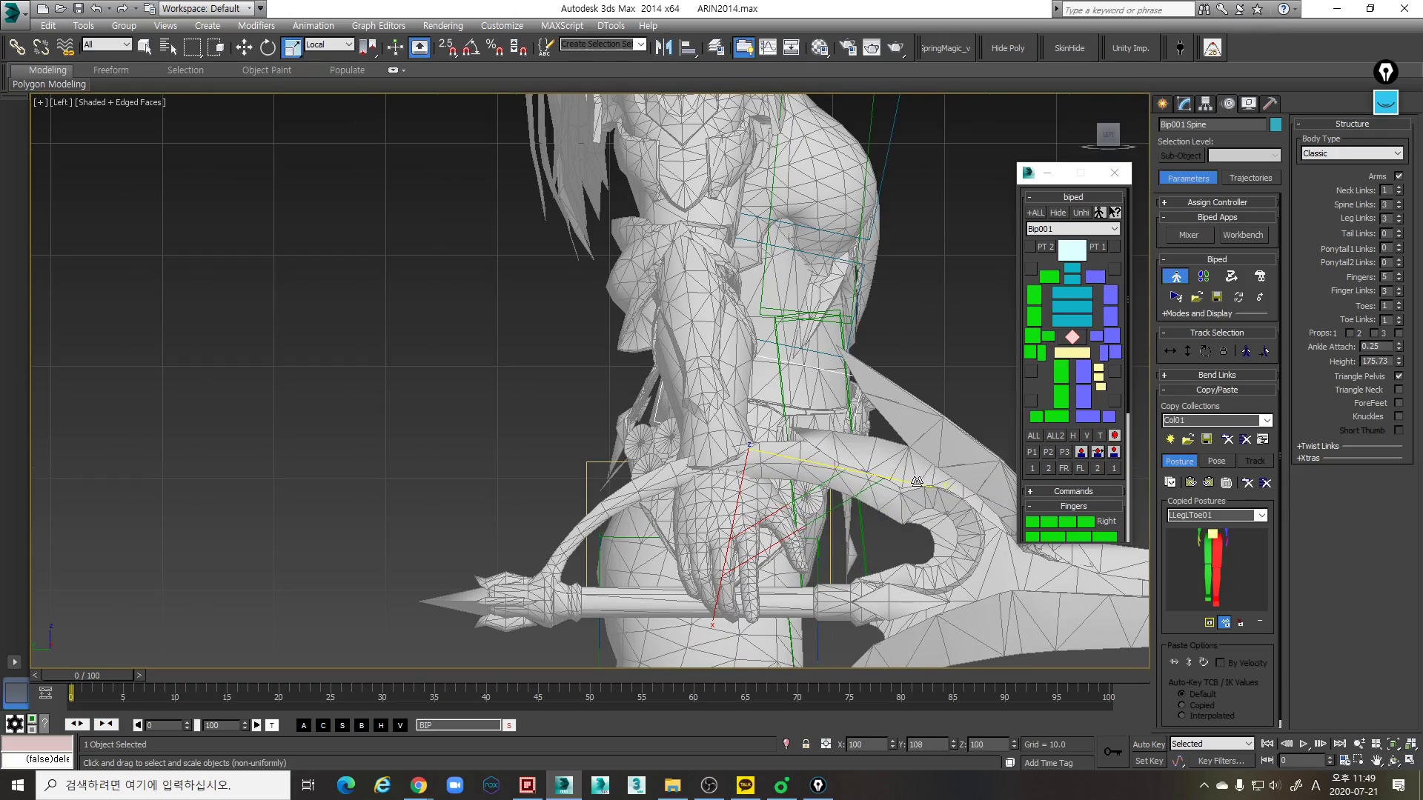
- Widen the lowest spine link along its local Z axis to about 117 percent, viewed from the back
{"action": "key", "text": "p"}
{"action": "middle_click_drag", "start_coordinate": [866, 462], "coordinate": [936, 453], "text": "alt"}
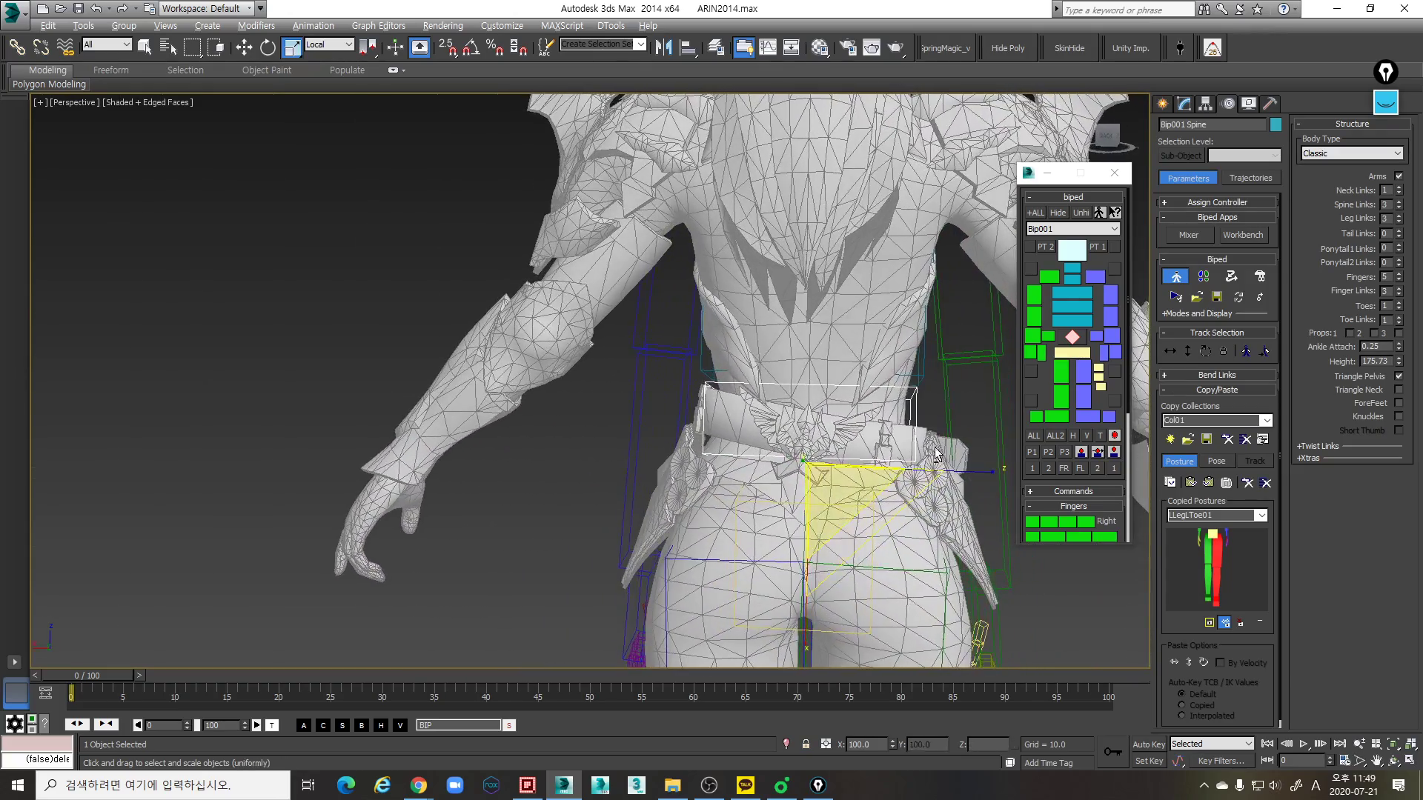
{"action": "left_click", "coordinate": [964, 474]}
{"action": "left_click_drag", "start_coordinate": [971, 475], "coordinate": [981, 475]}
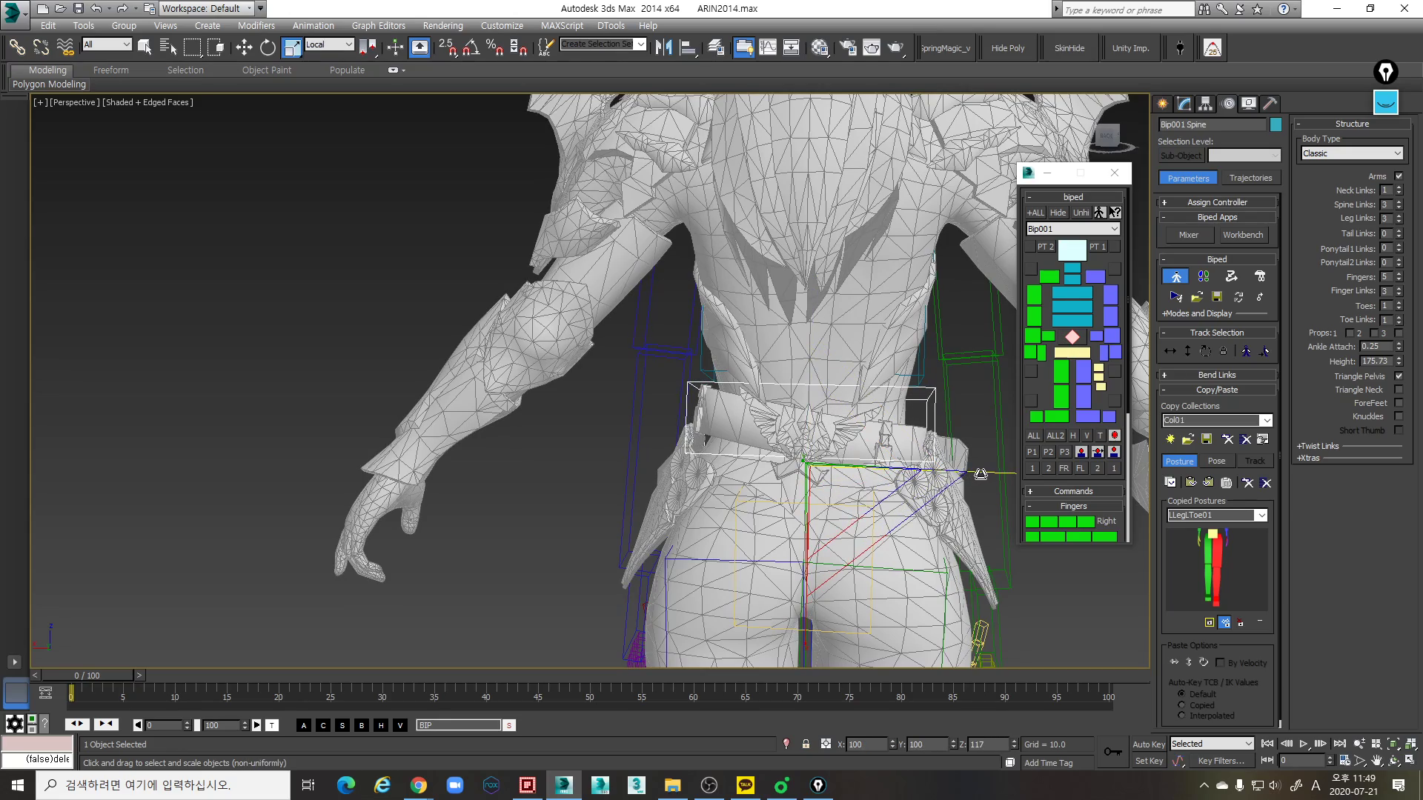
- Examine the fit of the lowest spine link around the waist from the front and both sides
{"action": "middle_click_drag", "start_coordinate": [858, 465], "coordinate": [899, 441], "text": "alt"}
{"action": "key", "text": "e"}
{"action": "key", "text": "r"}
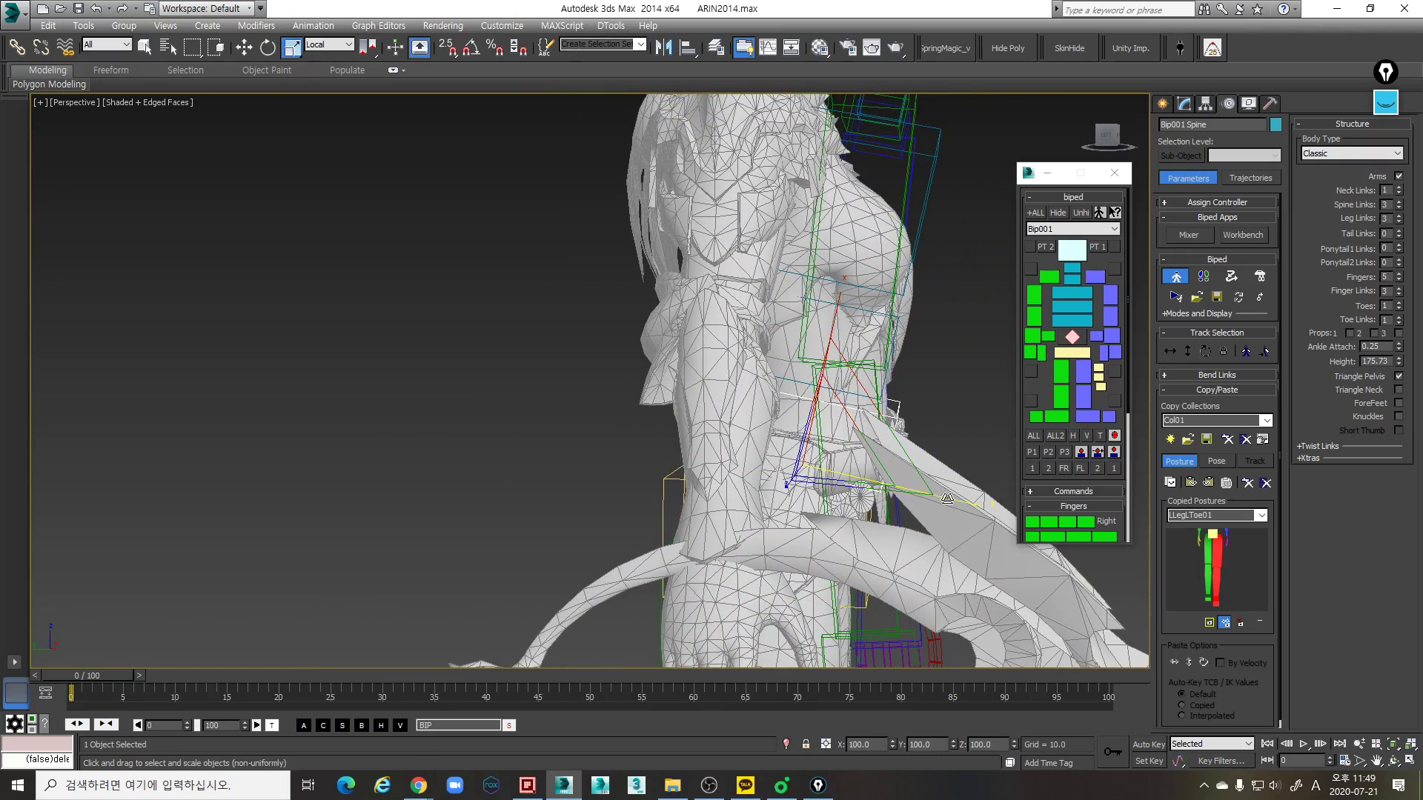
{"action": "middle_click_drag", "start_coordinate": [948, 498], "coordinate": [1087, 389], "text": "alt"}
{"action": "key", "text": "e"}
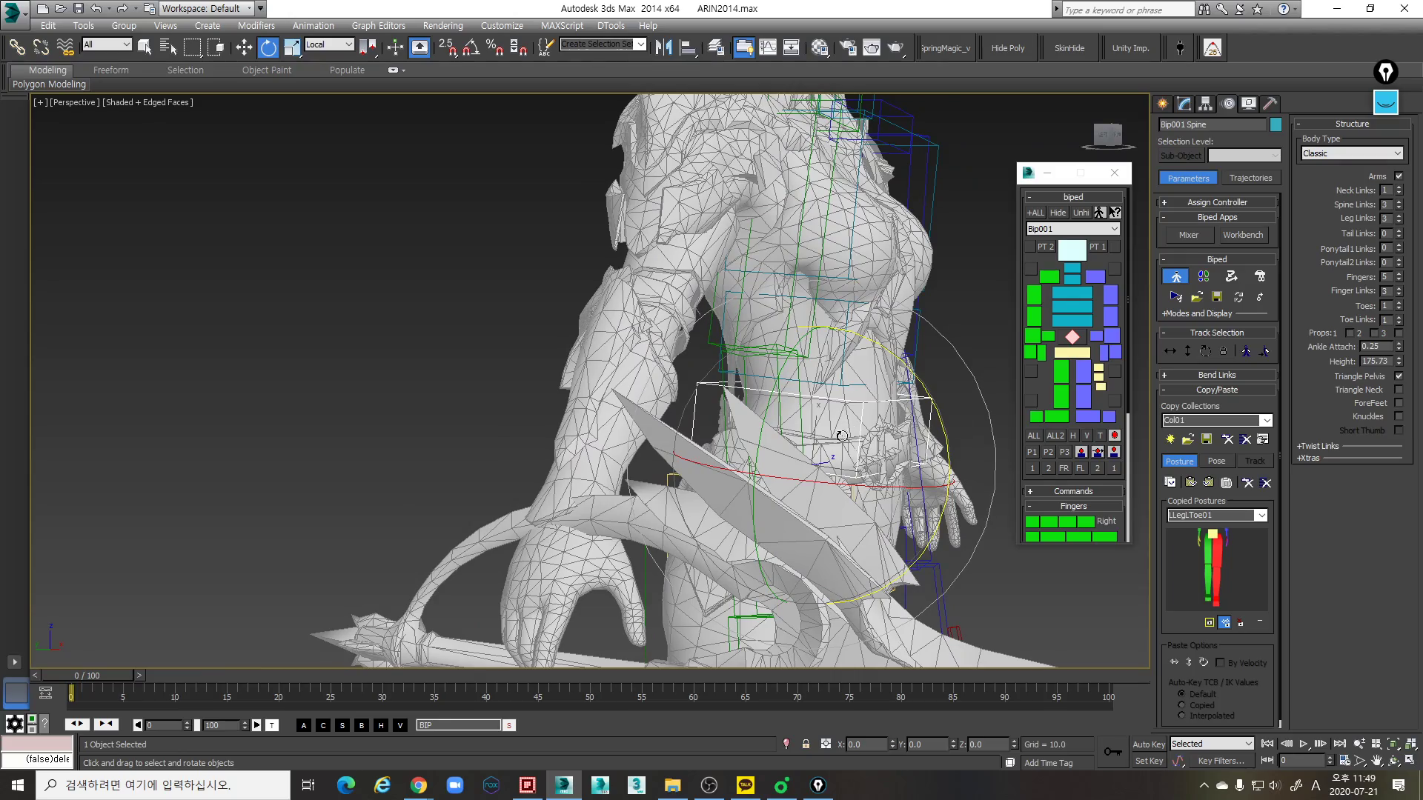
{"action": "scroll", "coordinate": [738, 451], "scroll_direction": "up", "scroll_amount": 8}
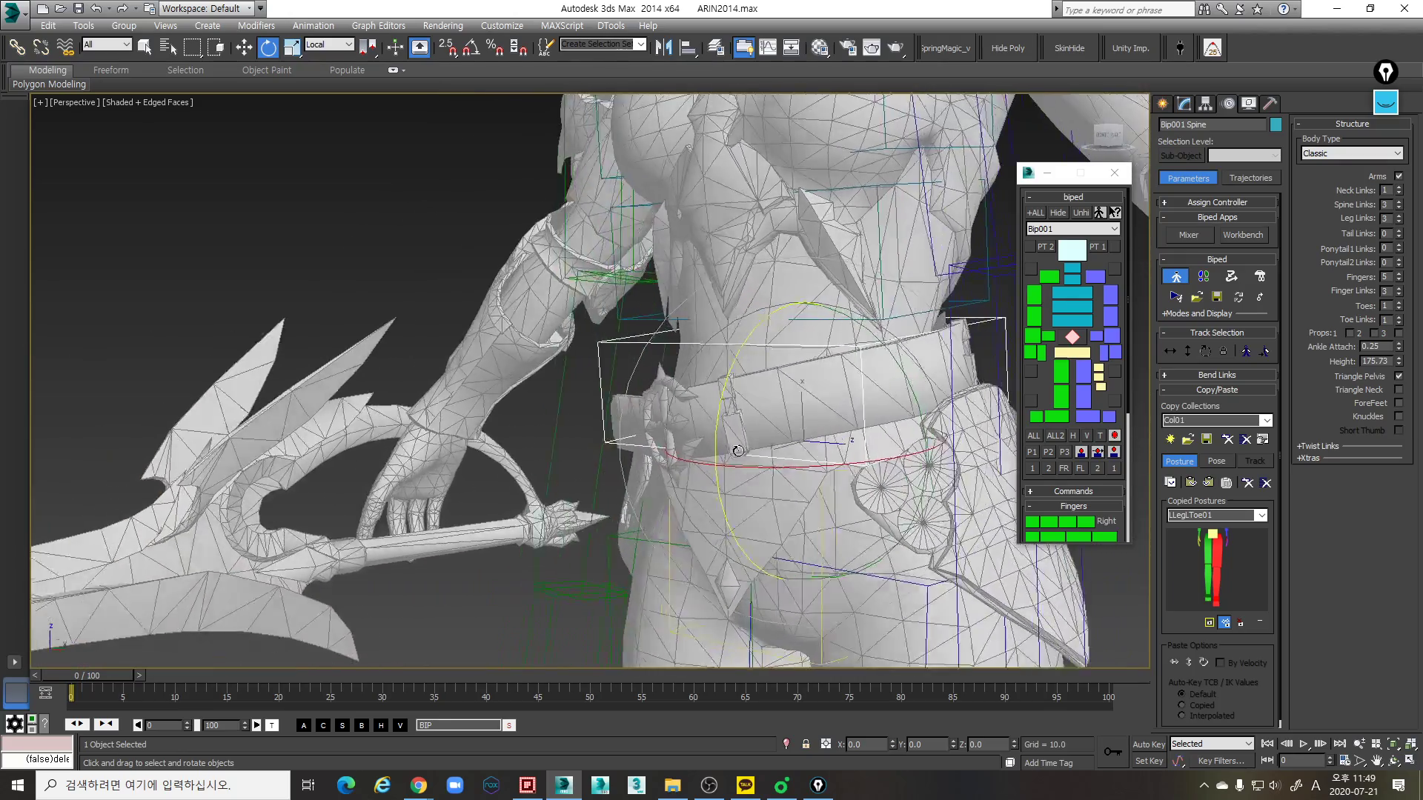
{"action": "middle_click_drag", "start_coordinate": [738, 450], "coordinate": [745, 482], "text": "alt"}
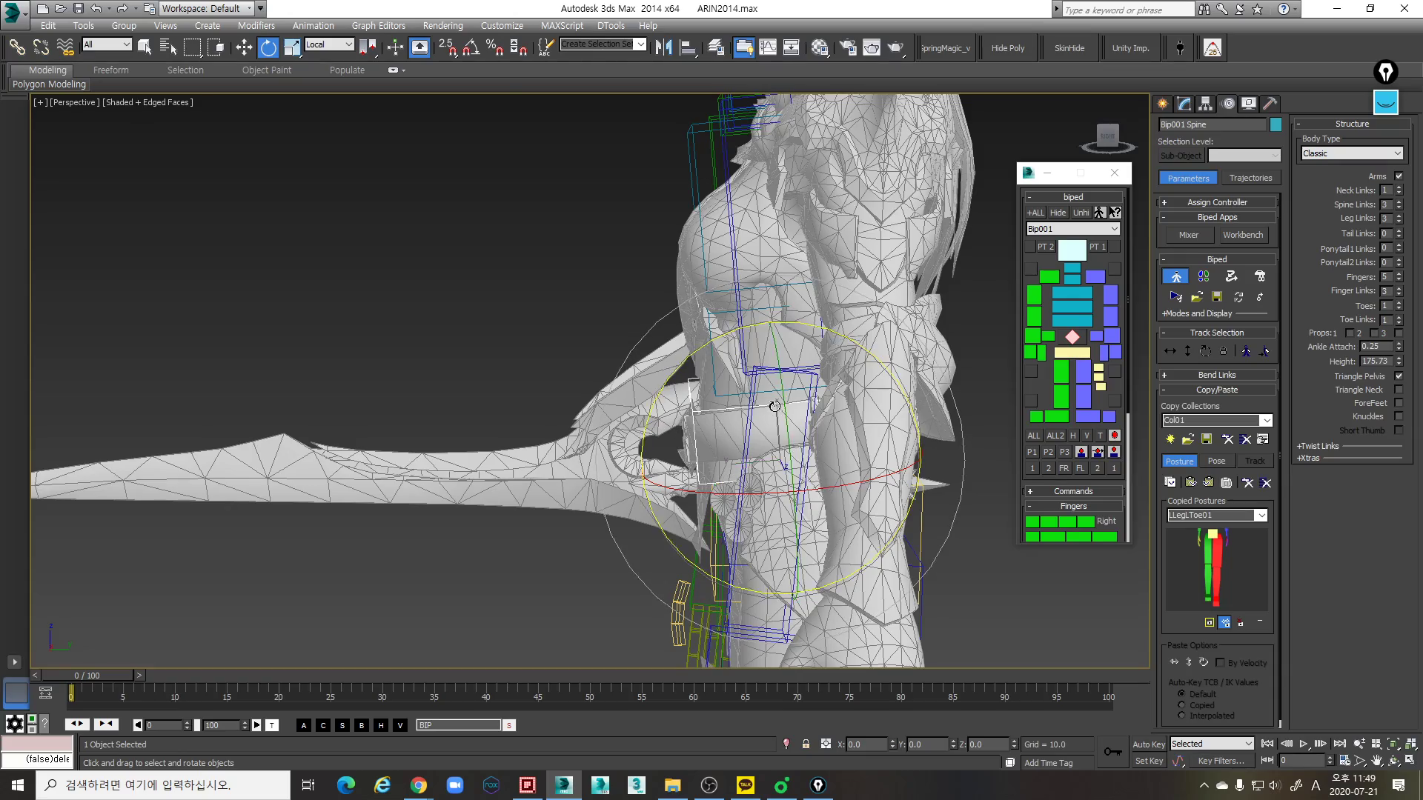
{"action": "middle_click_drag", "start_coordinate": [775, 408], "coordinate": [827, 422], "text": "alt"}
{"action": "mouse_move", "coordinate": [833, 350]}
{"action": "middle_mouse_down", "text": "alt"}
{"action": "mouse_move", "coordinate": [847, 296]}
{"action": "mouse_move", "coordinate": [815, 297]}
{"action": "mouse_move", "coordinate": [856, 293]}
{"action": "mouse_move", "coordinate": [920, 321]}
{"action": "mouse_move", "coordinate": [886, 345]}
{"action": "mouse_move", "coordinate": [887, 365]}
{"action": "middle_mouse_up", "text": "alt"}
- Move the lowest spine link along the Y axis to about -1.588 so it sits within the waist
{"action": "key", "text": "F3"}
{"action": "key", "text": "w"}
{"action": "left_click_drag", "start_coordinate": [925, 365], "coordinate": [943, 367]}
{"action": "key", "text": "F3"}
{"action": "mouse_move", "coordinate": [942, 358]}
{"action": "middle_mouse_down", "text": "alt"}
{"action": "mouse_move", "coordinate": [852, 345]}
{"action": "mouse_move", "coordinate": [858, 331]}
{"action": "middle_mouse_up", "text": "alt"}
{"action": "key", "text": "e"}
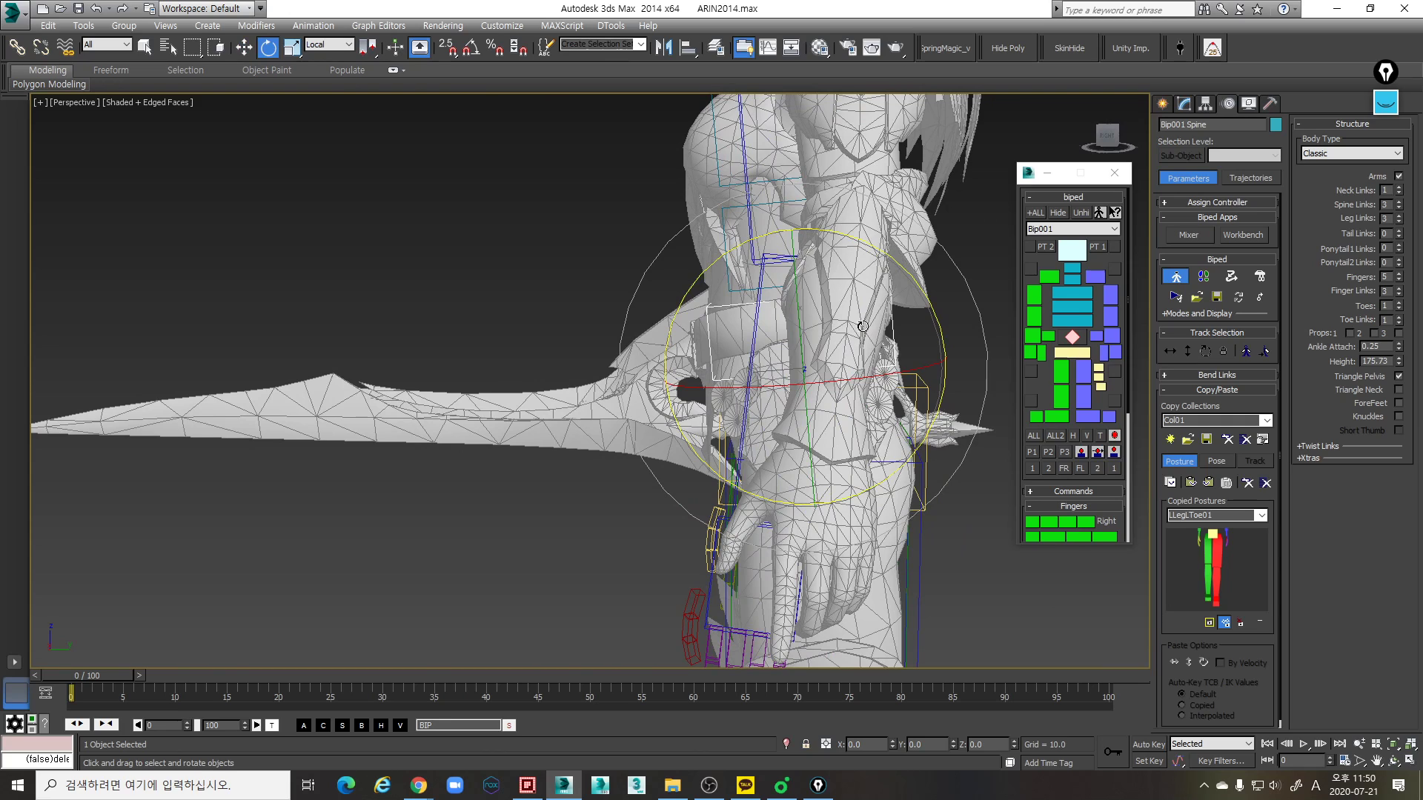
{"action": "key", "text": "w"}
{"action": "middle_click_drag", "start_coordinate": [912, 281], "coordinate": [900, 334], "text": "alt"}
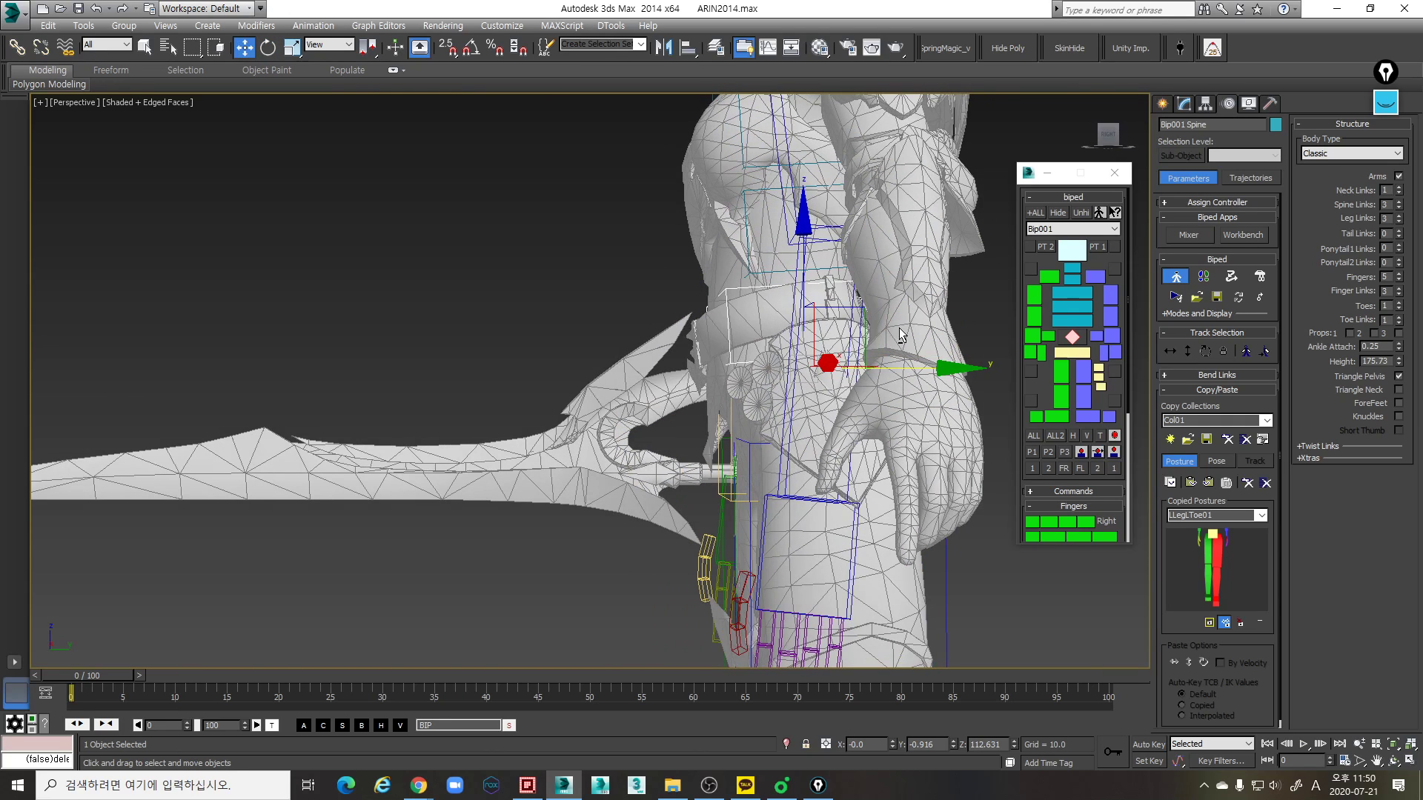
{"action": "left_click_drag", "start_coordinate": [933, 365], "coordinate": [928, 366]}
{"action": "mouse_move", "coordinate": [859, 379]}
{"action": "middle_mouse_down", "text": "alt"}
{"action": "mouse_move", "coordinate": [847, 403]}
{"action": "mouse_move", "coordinate": [746, 412]}
{"action": "mouse_move", "coordinate": [758, 335]}
{"action": "middle_mouse_up", "text": "alt"}
- Widen the lowest spine link along its local Z axis to about 108 percent to cover the belt area
{"action": "key", "text": "F3"}
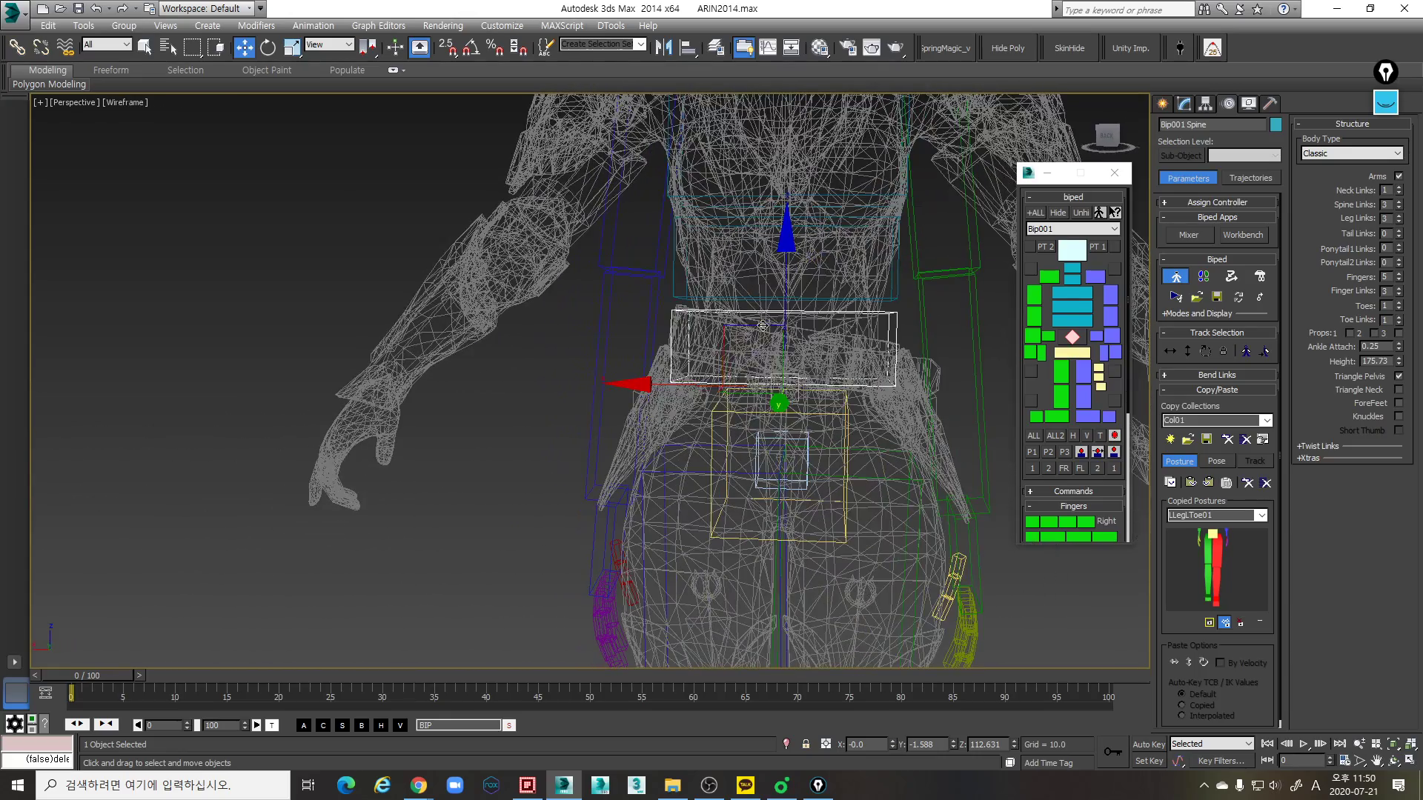
{"action": "key", "text": "F3"}
{"action": "key", "text": "r"}
{"action": "left_click_drag", "start_coordinate": [944, 391], "coordinate": [950, 392]}
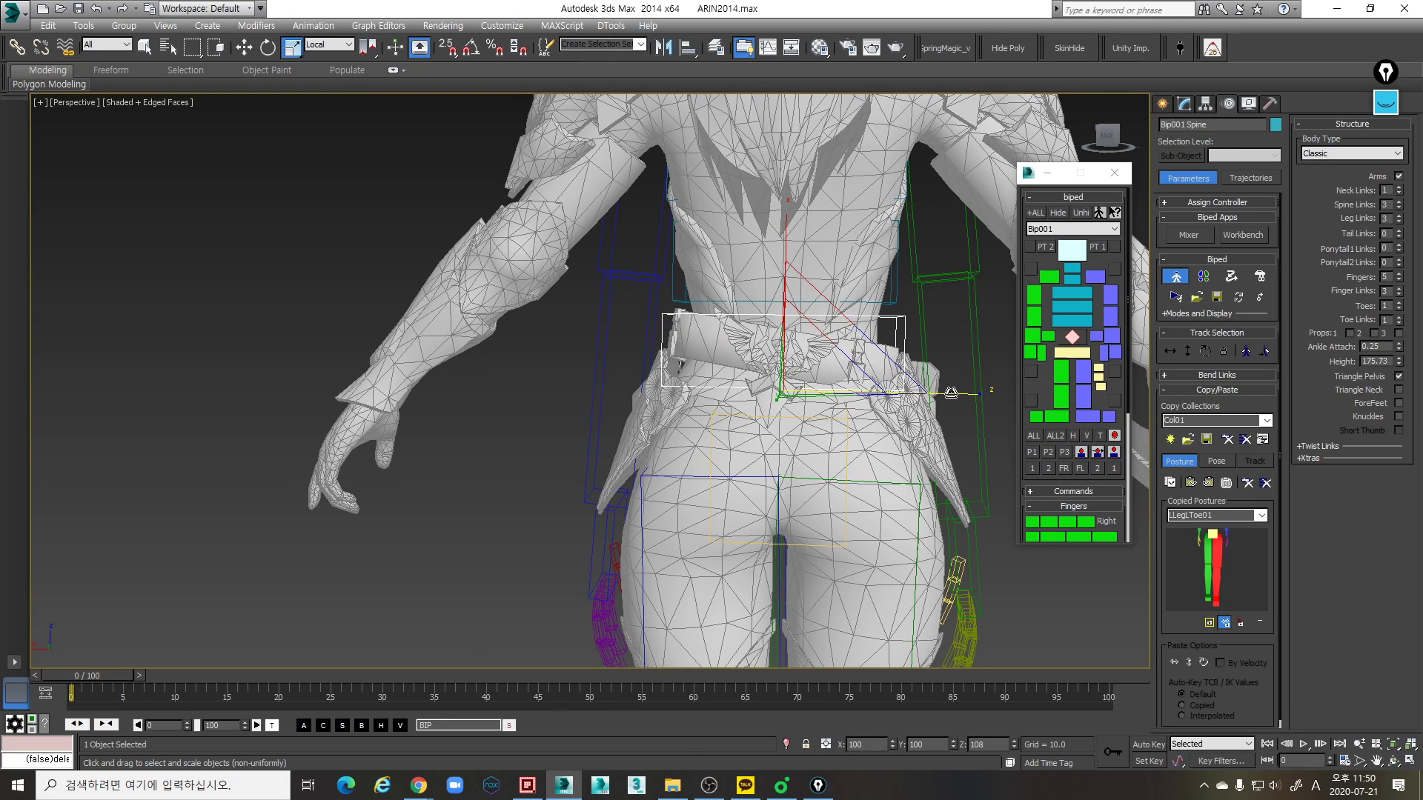
- Rotate the middle spine link about its local Z axis by about -4.18 degrees to follow the torso's side profile
{"action": "left_click", "coordinate": [897, 302]}
{"action": "middle_click_drag", "start_coordinate": [898, 300], "coordinate": [941, 337]}
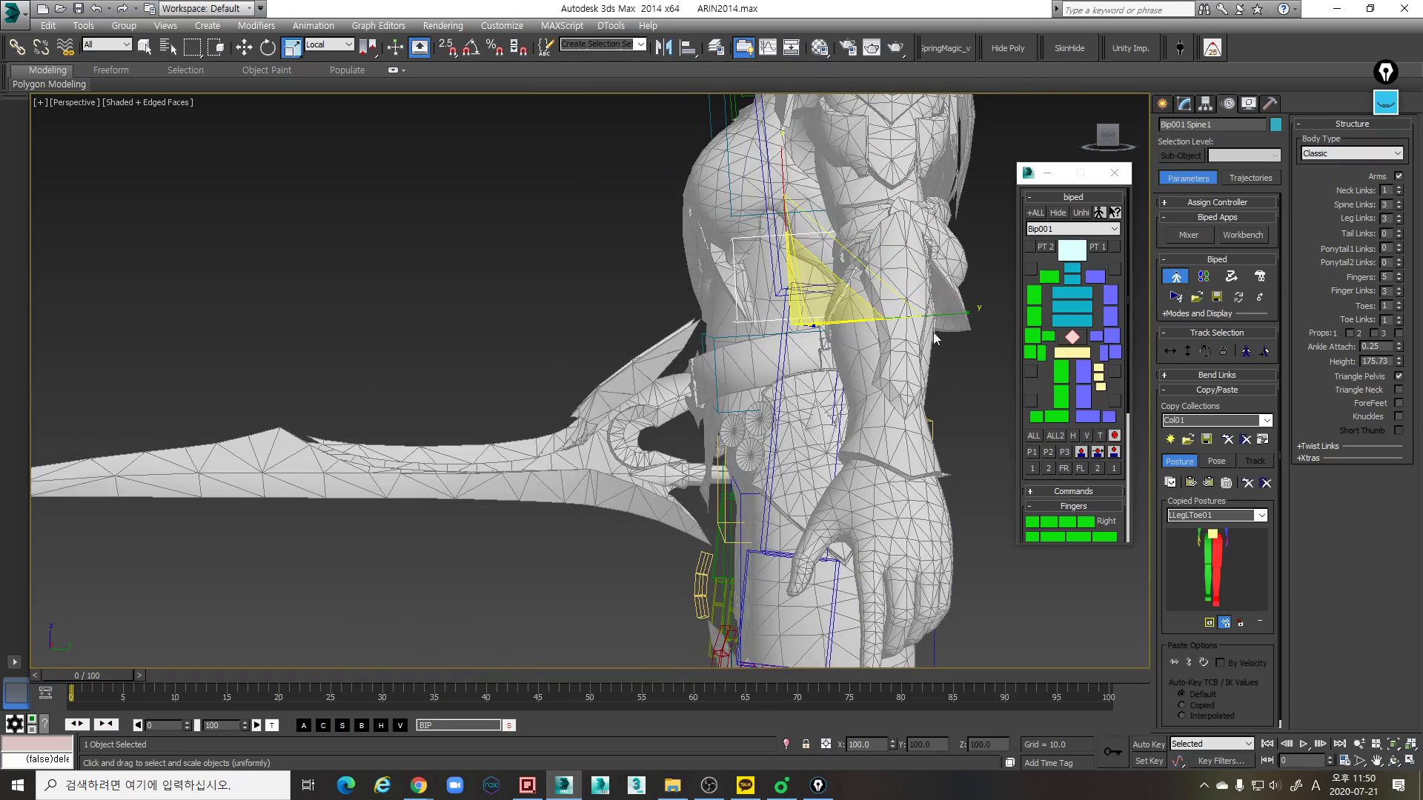
{"action": "middle_click_drag", "start_coordinate": [863, 385], "coordinate": [874, 292], "text": "alt"}
{"action": "key", "text": "e"}
{"action": "left_click_drag", "start_coordinate": [909, 269], "coordinate": [915, 273]}
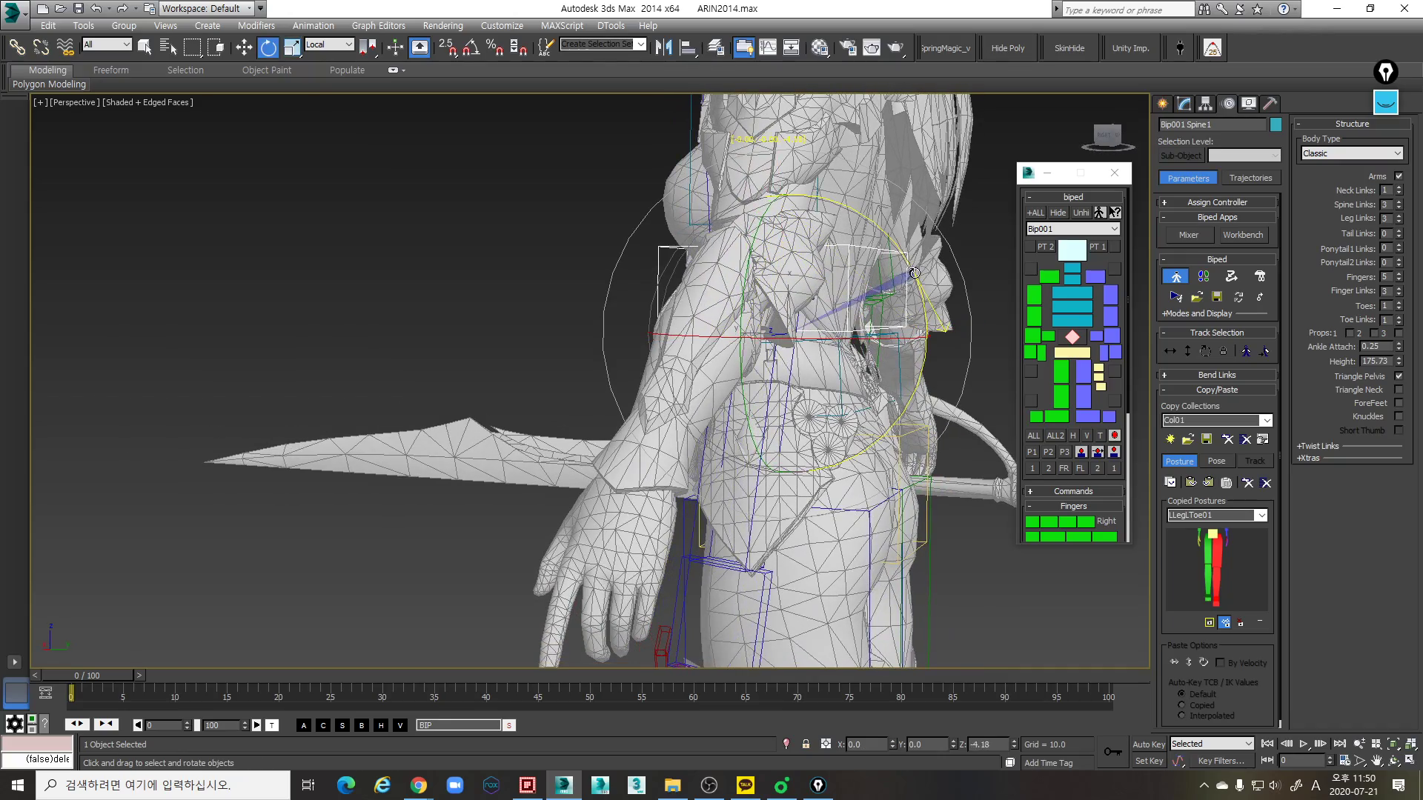
{"action": "middle_click_drag", "start_coordinate": [924, 302], "coordinate": [871, 323], "text": "alt"}
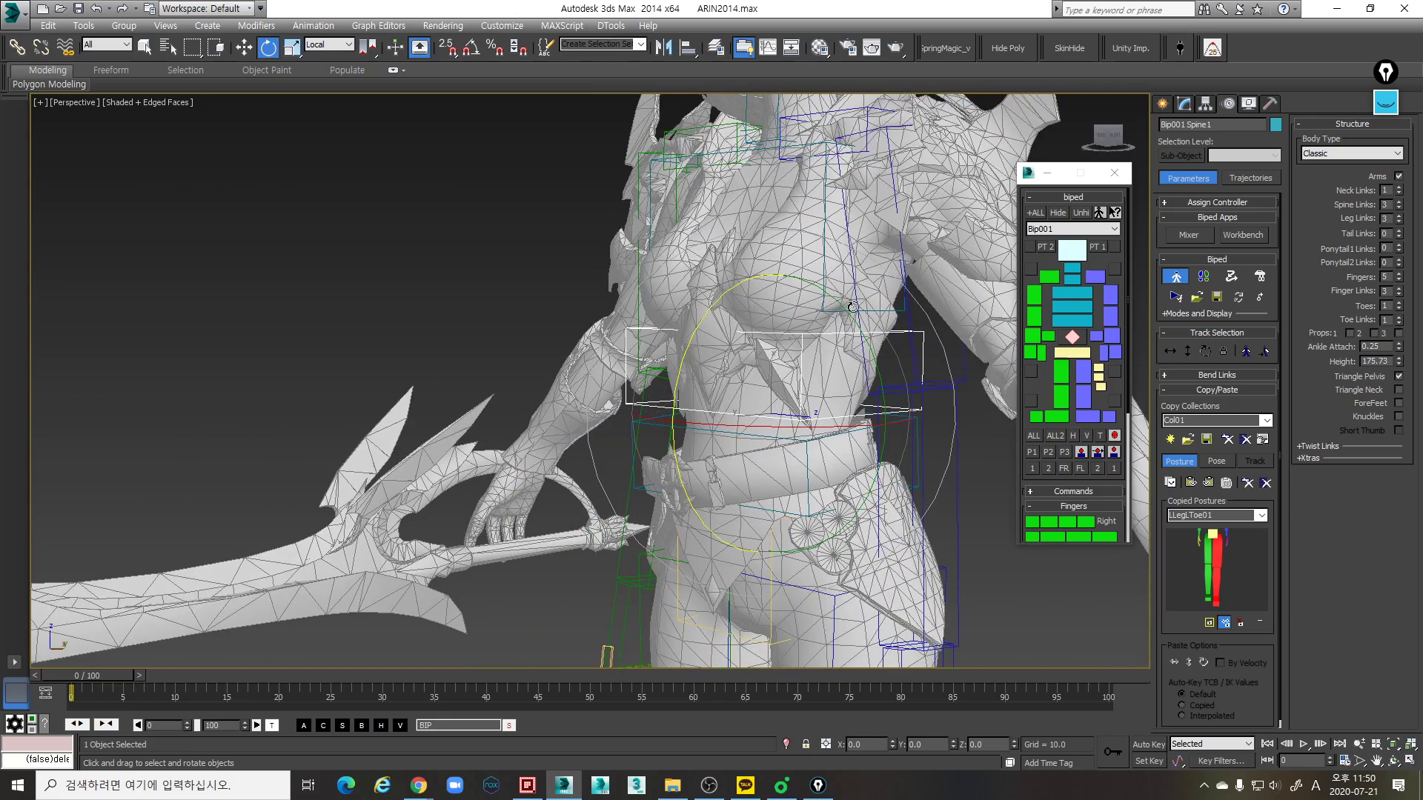
- Shorten the middle spine link along its local X axis to fit the abdomen section above the belt
{"action": "key", "text": "r"}
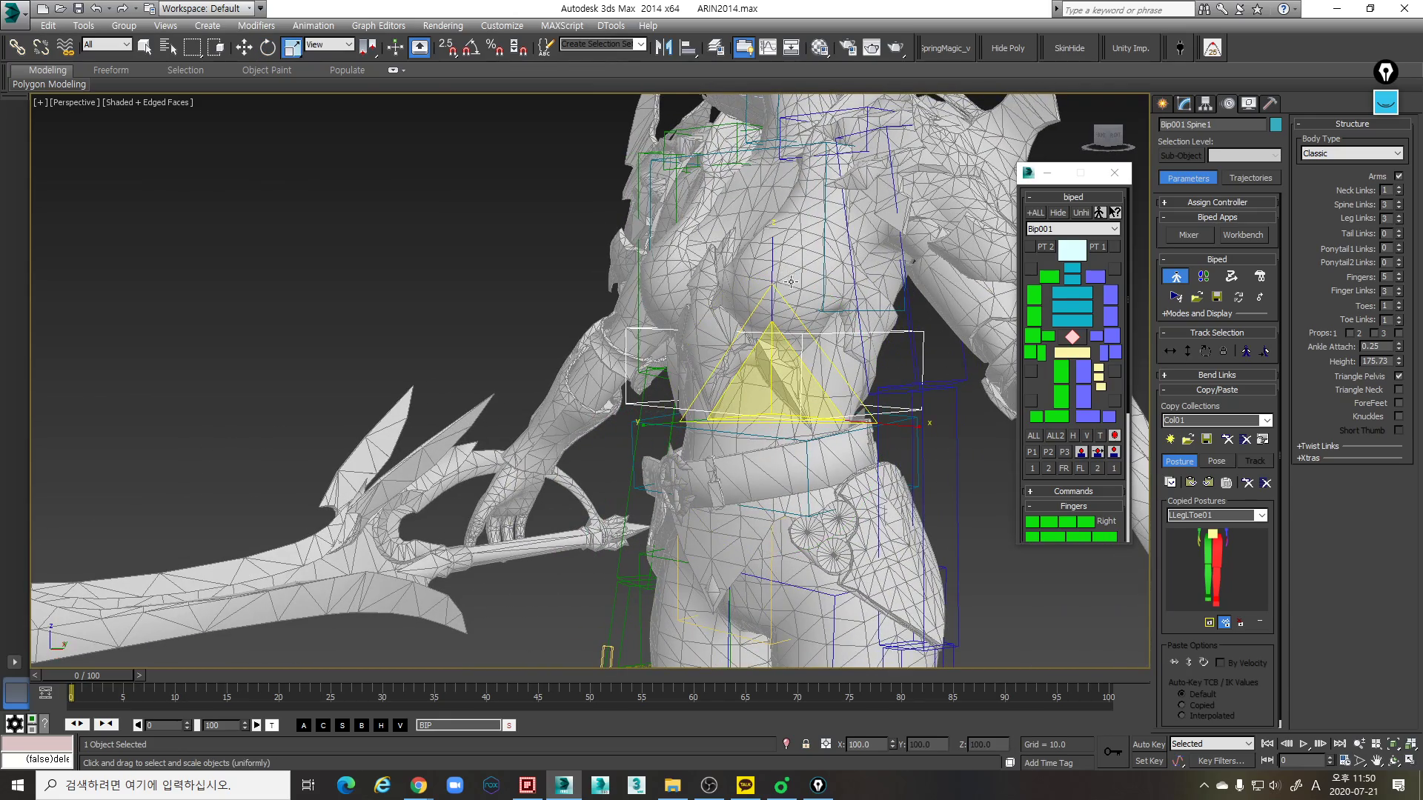
{"action": "left_click_drag", "start_coordinate": [775, 271], "coordinate": [777, 274]}
{"action": "middle_click_drag", "start_coordinate": [789, 425], "coordinate": [807, 431], "text": "alt"}
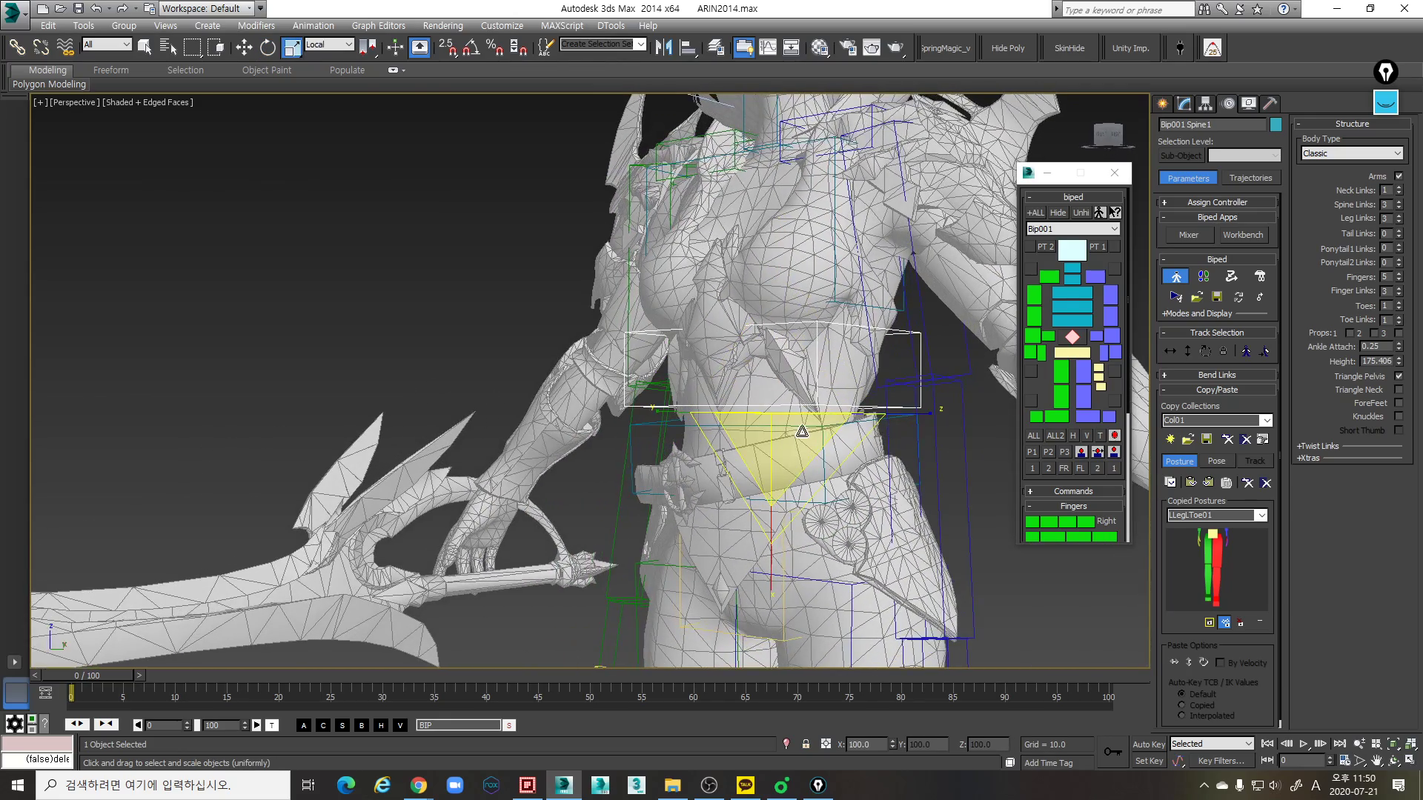
{"action": "left_click", "coordinate": [799, 426]}
{"action": "left_click_drag", "start_coordinate": [769, 351], "coordinate": [775, 356]}
- Rotate the uppermost spine link about its local Z axis by about 2.01 degrees to align it with the chest
{"action": "left_click", "coordinate": [861, 304]}
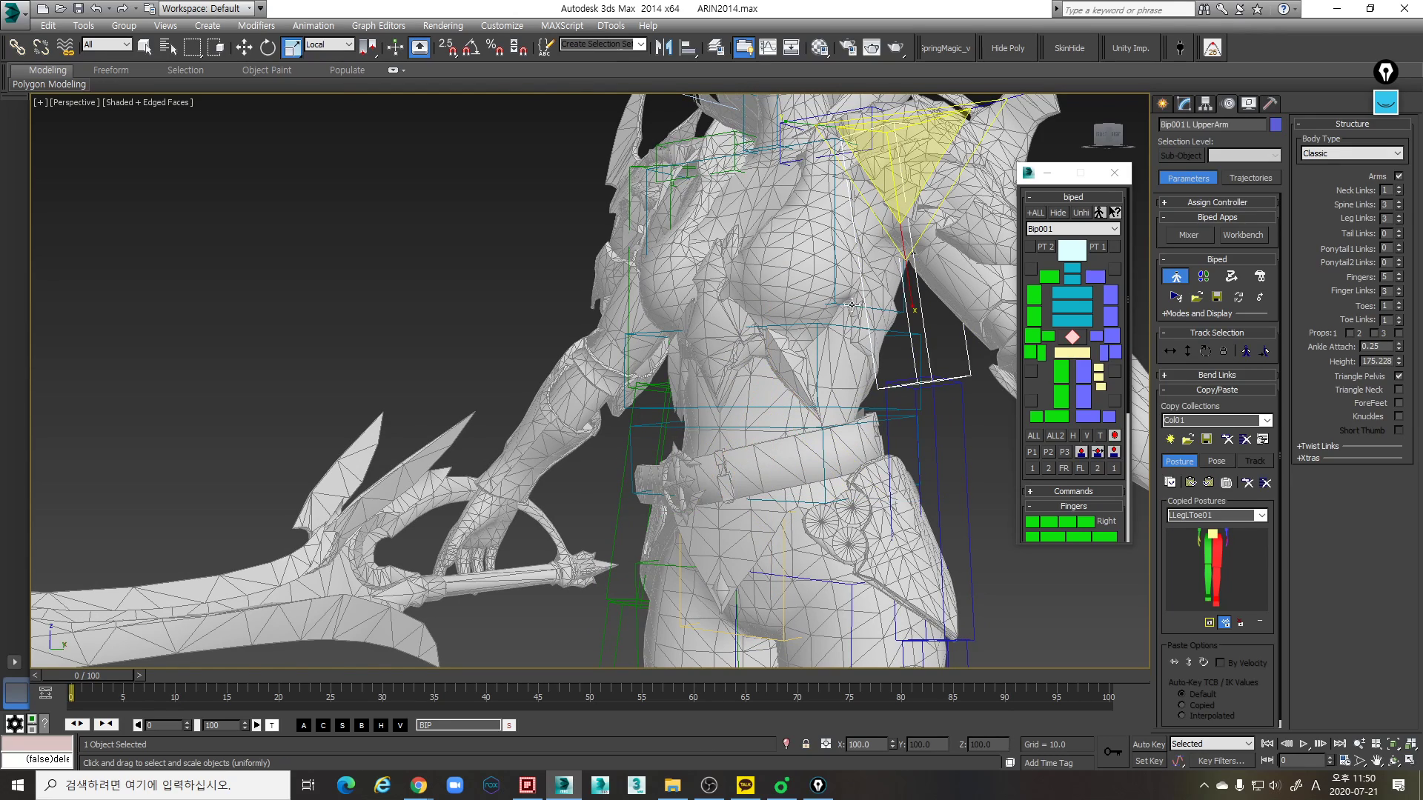
{"action": "left_click", "coordinate": [851, 304]}
{"action": "middle_click_drag", "start_coordinate": [851, 305], "coordinate": [868, 325]}
{"action": "middle_click_drag", "start_coordinate": [868, 324], "coordinate": [1042, 283], "text": "alt"}
{"action": "key", "text": "e"}
{"action": "left_click_drag", "start_coordinate": [825, 259], "coordinate": [826, 266]}
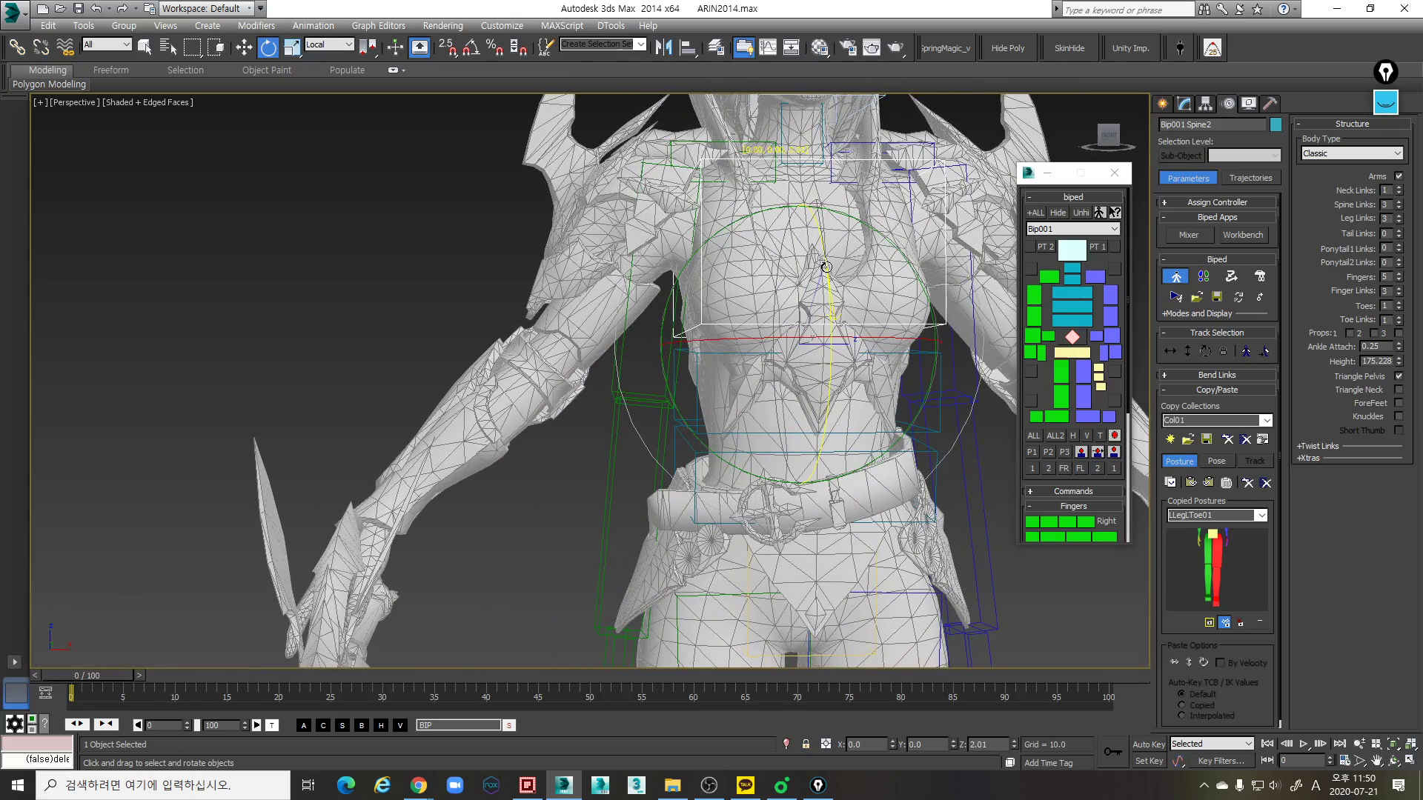
{"action": "middle_click_drag", "start_coordinate": [827, 267], "coordinate": [956, 289], "text": "alt"}
- Scale the uppermost spine link to about 104 percent along local Y, lengthen it along X and adjust its Z width to the chest
{"action": "key", "text": "r"}
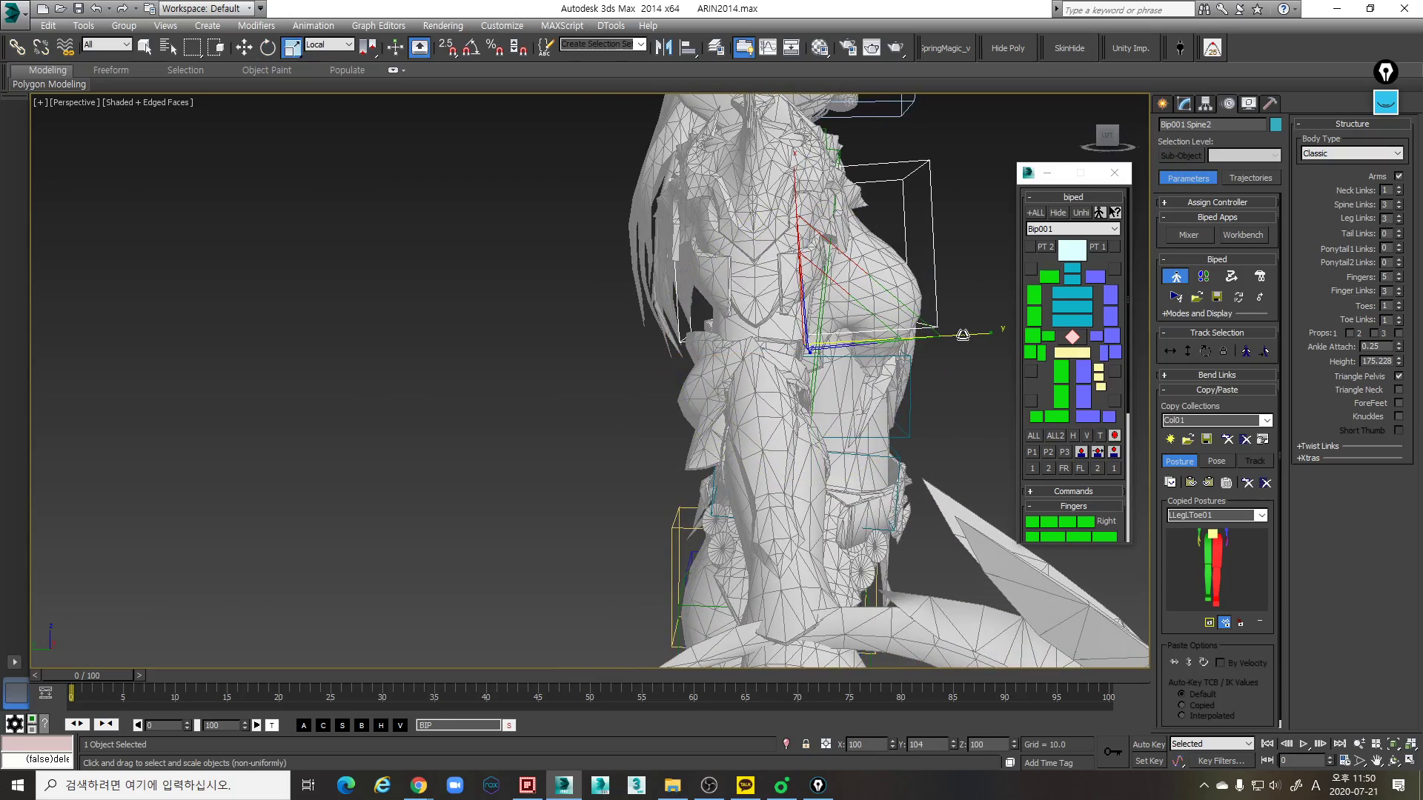
{"action": "middle_click_drag", "start_coordinate": [964, 335], "coordinate": [874, 356], "text": "alt"}
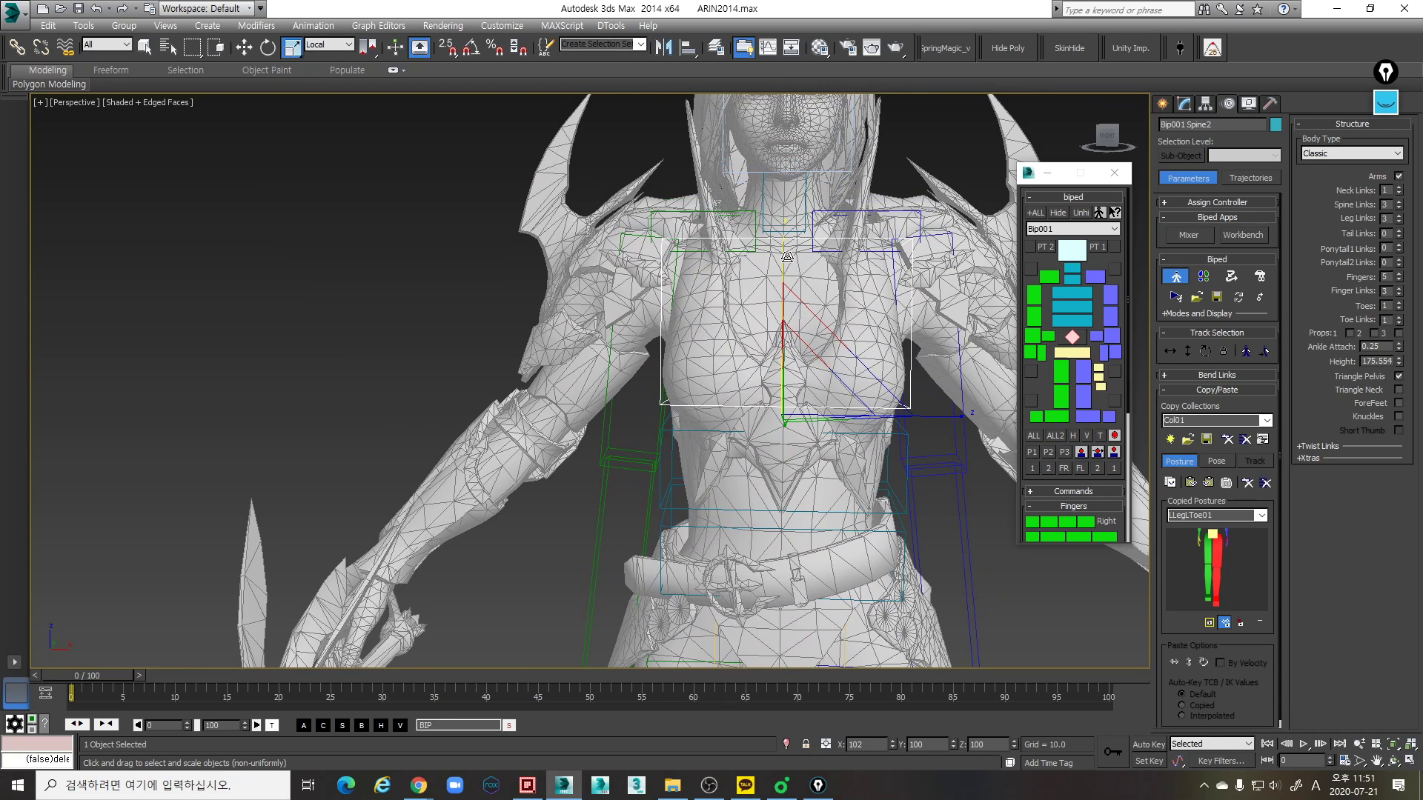
{"action": "left_click_drag", "start_coordinate": [788, 254], "coordinate": [788, 259]}
{"action": "key", "text": "f"}
{"action": "middle_click_drag", "start_coordinate": [624, 463], "coordinate": [732, 403]}
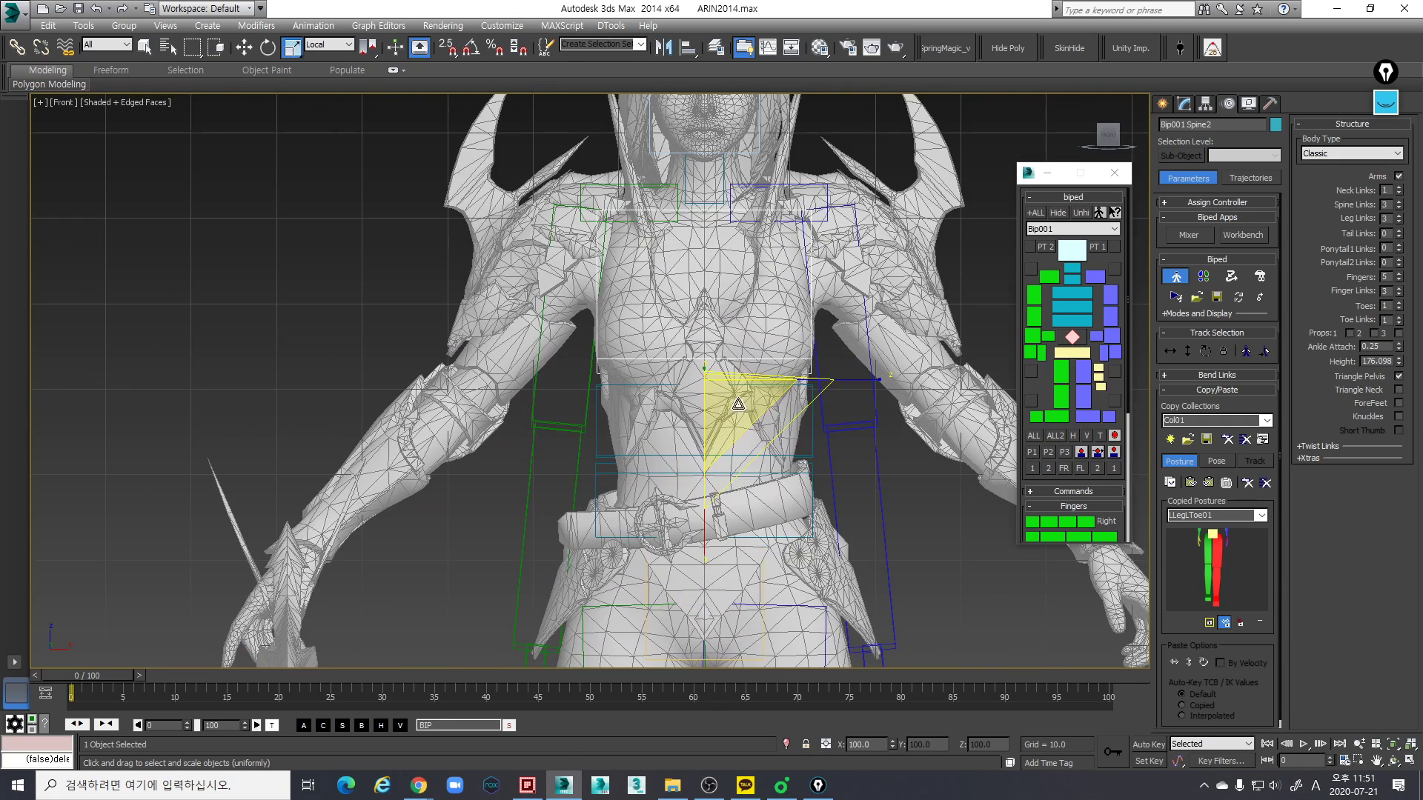
{"action": "left_click_drag", "start_coordinate": [853, 380], "coordinate": [839, 382]}
{"action": "key", "text": "p"}
- Widen the lowest and middle spine links along their local Z axes to match the torso seen from the back
{"action": "middle_click_drag", "start_coordinate": [839, 382], "coordinate": [696, 472], "text": "alt"}
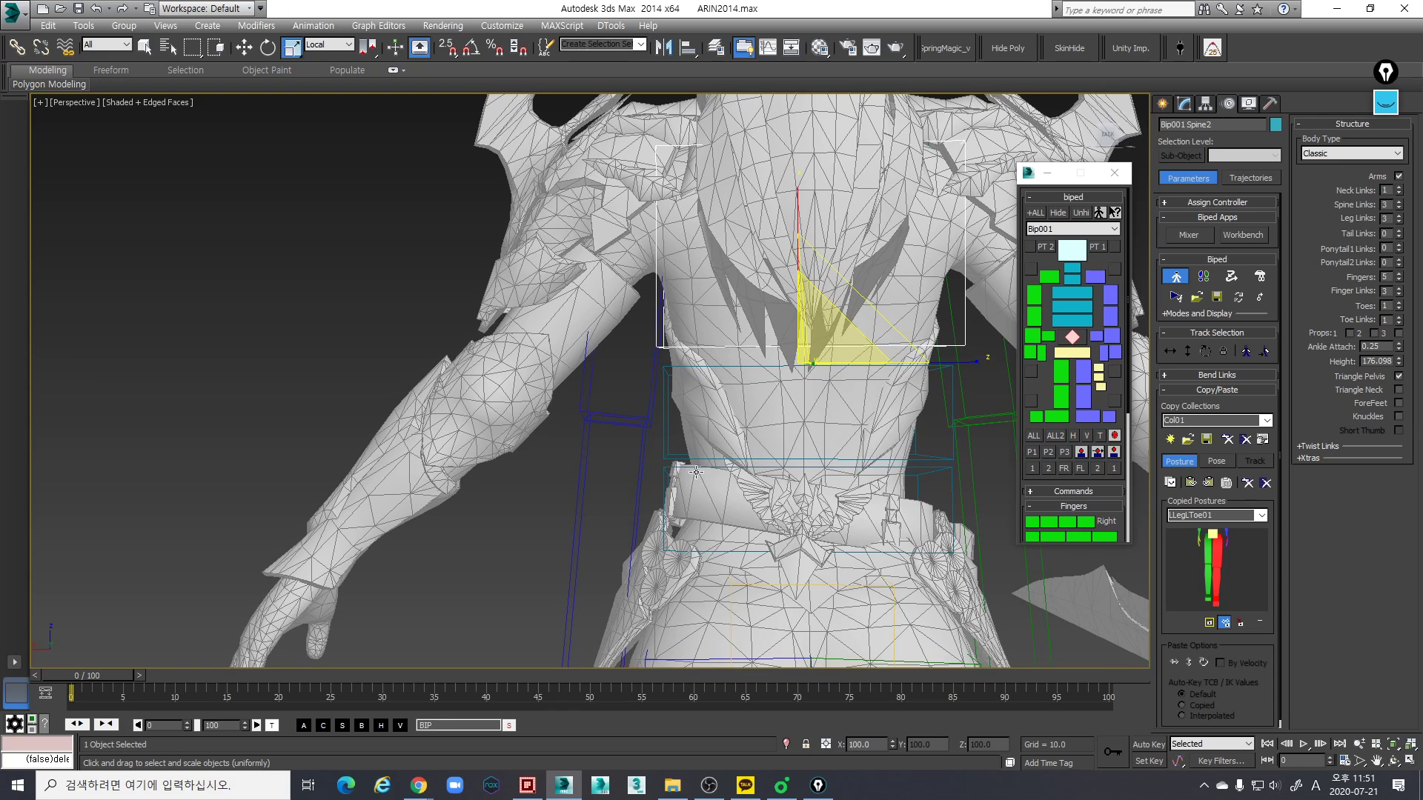
{"action": "left_click", "coordinate": [947, 478]}
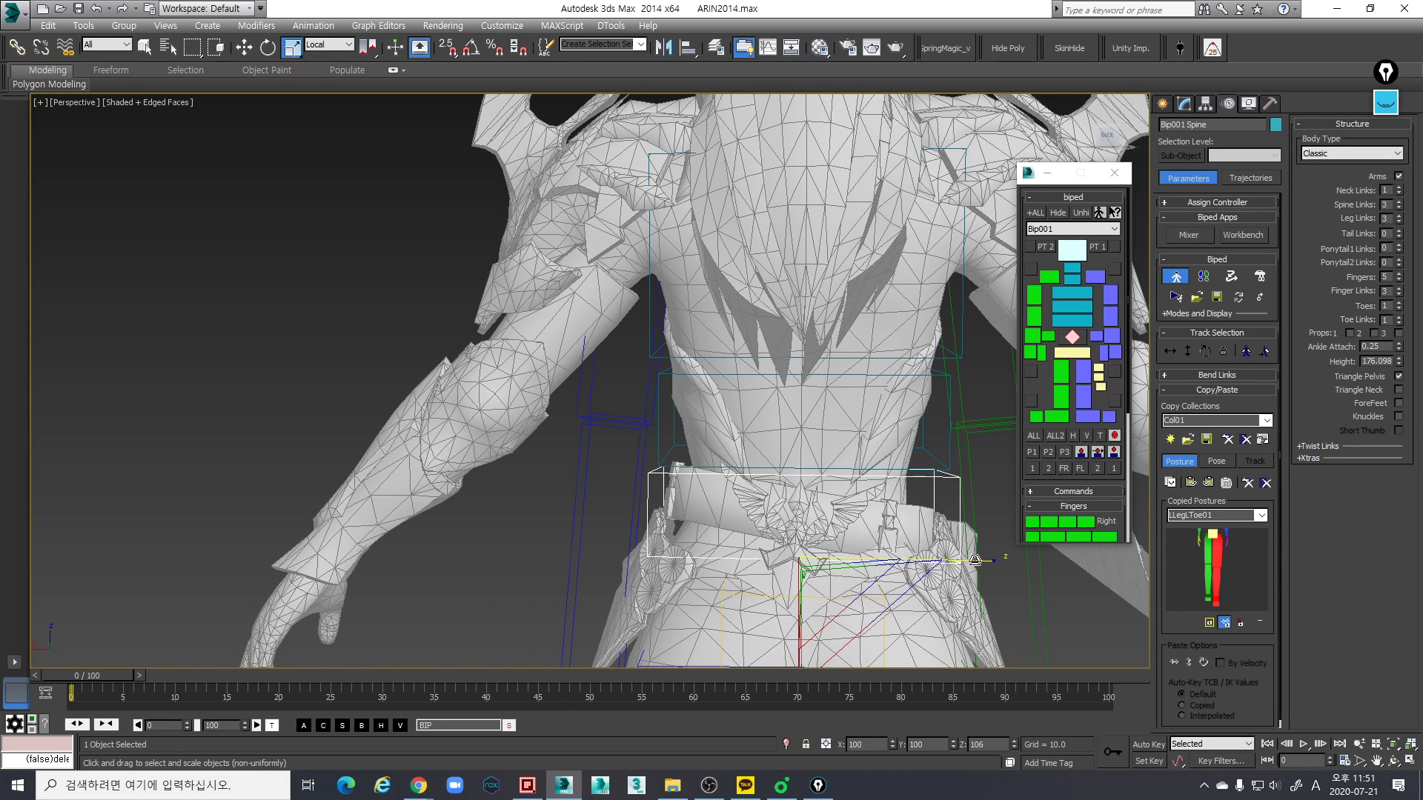
{"action": "left_click", "coordinate": [947, 465]}
{"action": "left_click_drag", "start_coordinate": [967, 465], "coordinate": [968, 464]}
{"action": "middle_click_drag", "start_coordinate": [635, 470], "coordinate": [825, 471], "text": "alt"}
- Examine the neck link's position inside the mesh from the side in wireframe and from the front in shaded view
{"action": "scroll", "coordinate": [829, 455], "scroll_direction": "up", "scroll_amount": 3}
{"action": "middle_click_drag", "start_coordinate": [824, 472], "coordinate": [849, 369], "text": "alt"}
{"action": "scroll", "coordinate": [771, 380], "scroll_direction": "down", "scroll_amount": 4}
{"action": "left_click", "coordinate": [811, 366]}
{"action": "key", "text": "w"}
{"action": "left_click_drag", "start_coordinate": [832, 361], "coordinate": [810, 343]}
{"action": "mouse_move", "coordinate": [810, 343]}
{"action": "middle_mouse_down", "text": "alt"}
{"action": "mouse_move", "coordinate": [897, 406]}
{"action": "mouse_move", "coordinate": [847, 446]}
{"action": "middle_mouse_up", "text": "alt"}
{"action": "key", "text": "F3"}
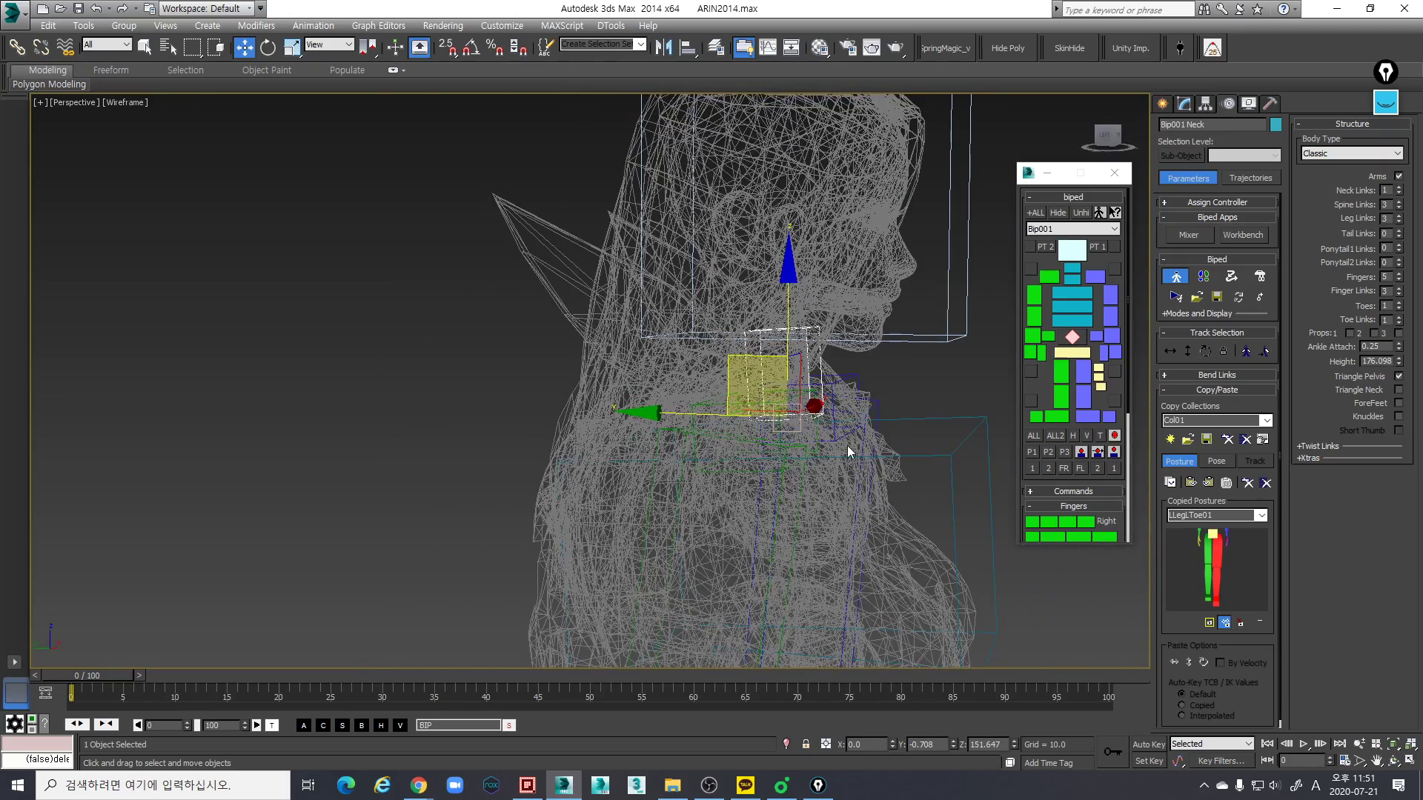
{"action": "key", "text": "l"}
{"action": "scroll", "coordinate": [732, 417], "scroll_direction": "down", "scroll_amount": 5}
{"action": "middle_click_drag", "start_coordinate": [732, 417], "coordinate": [802, 644]}
{"action": "scroll", "coordinate": [788, 485], "scroll_direction": "up", "scroll_amount": 3}
{"action": "middle_click_drag", "start_coordinate": [788, 485], "coordinate": [689, 389]}
{"action": "key", "text": "p"}
{"action": "scroll", "coordinate": [788, 418], "scroll_direction": "down", "scroll_amount": 3}
{"action": "key", "text": "F3"}
{"action": "scroll", "coordinate": [787, 399], "scroll_direction": "down", "scroll_amount": 2}
{"action": "mouse_move", "coordinate": [787, 399]}
{"action": "middle_mouse_down", "text": "alt"}
{"action": "mouse_move", "coordinate": [832, 400]}
{"action": "mouse_move", "coordinate": [778, 421]}
{"action": "mouse_move", "coordinate": [719, 393]}
{"action": "middle_mouse_up", "text": "alt"}
{"action": "scroll", "coordinate": [719, 393], "scroll_direction": "up", "scroll_amount": 3}
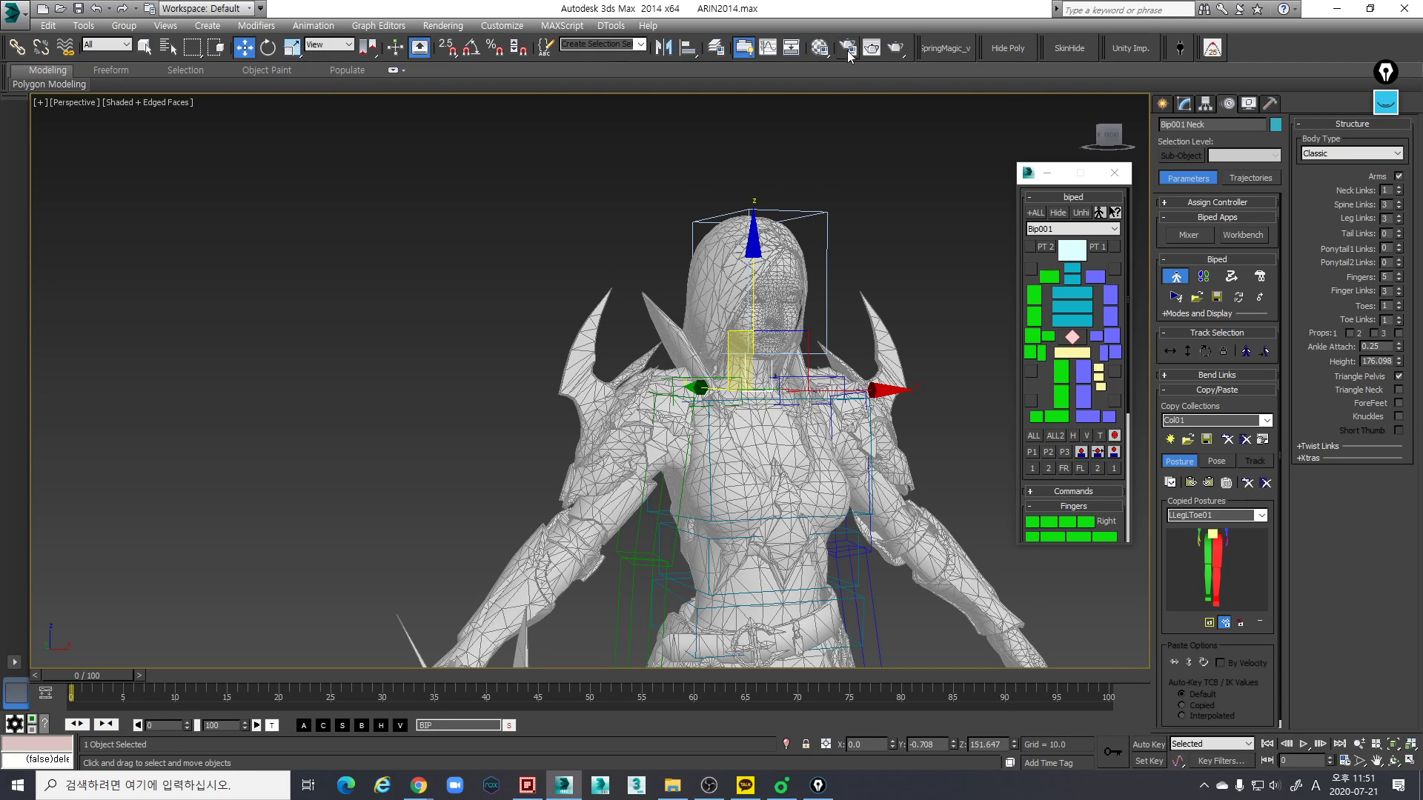
- Unfreeze the Mesh layer, select the character body mesh and enter its Element sub-object level
{"action": "left_click", "coordinate": [716, 48]}
{"action": "left_click", "coordinate": [1218, 487]}
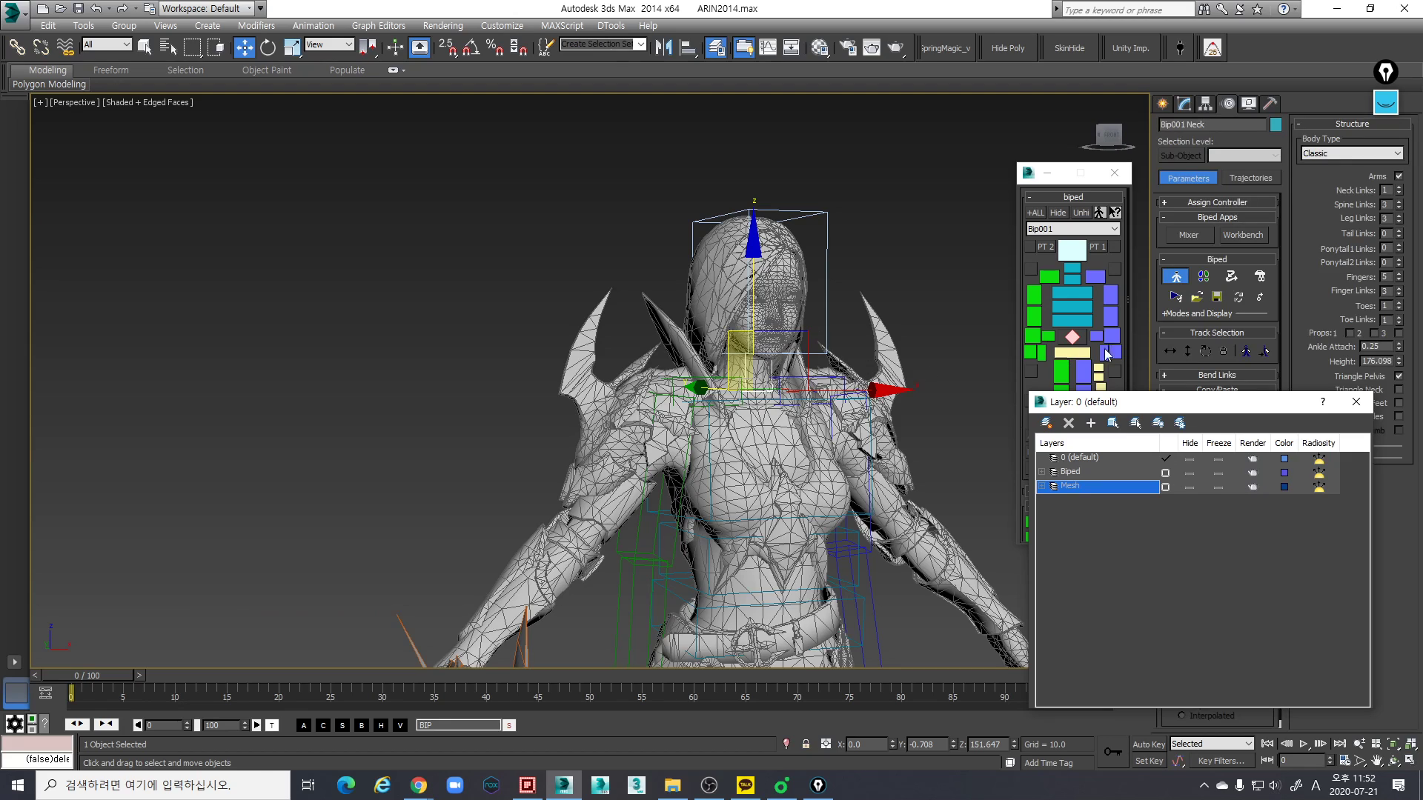
{"action": "left_click", "coordinate": [806, 276]}
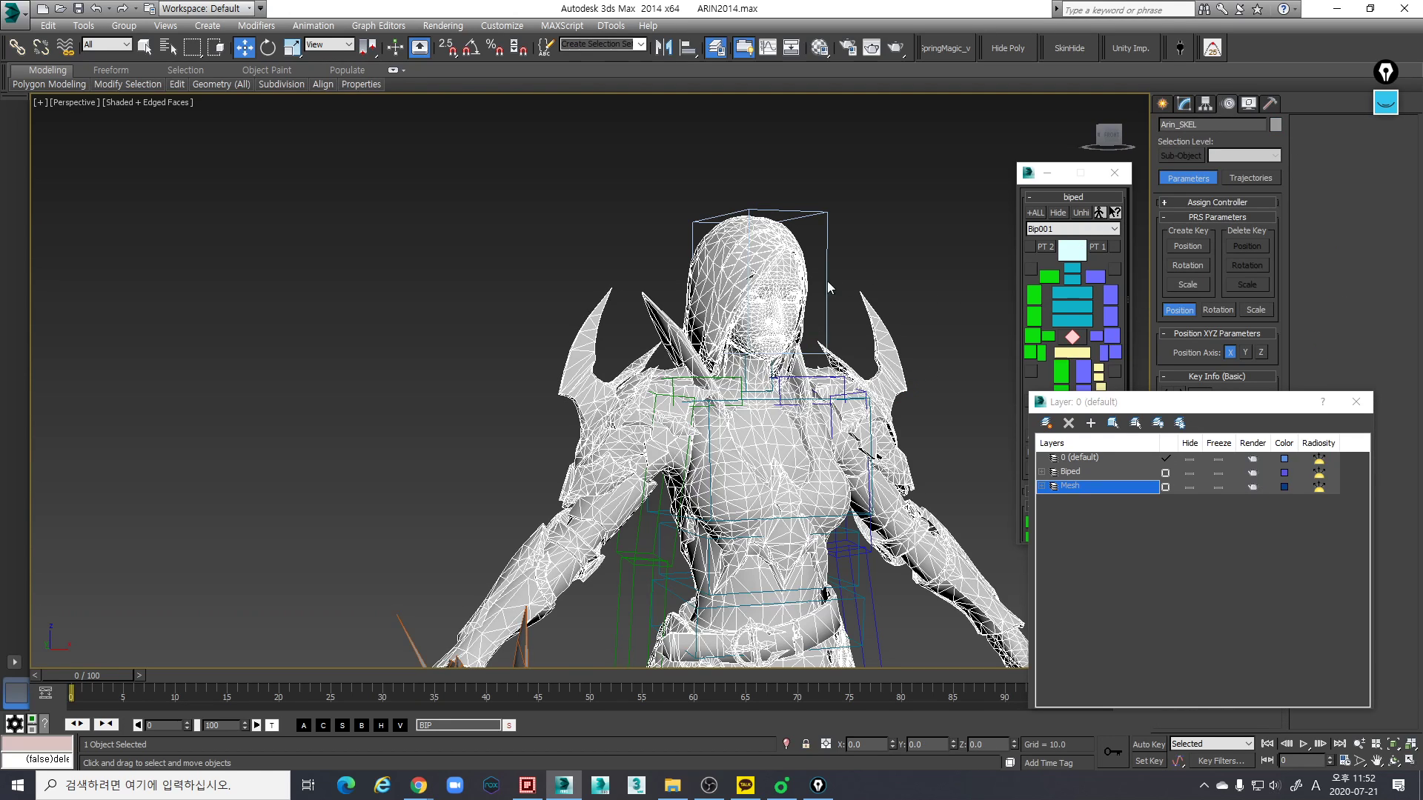
{"action": "left_click", "coordinate": [1350, 403]}
{"action": "left_click", "coordinate": [1184, 103]}
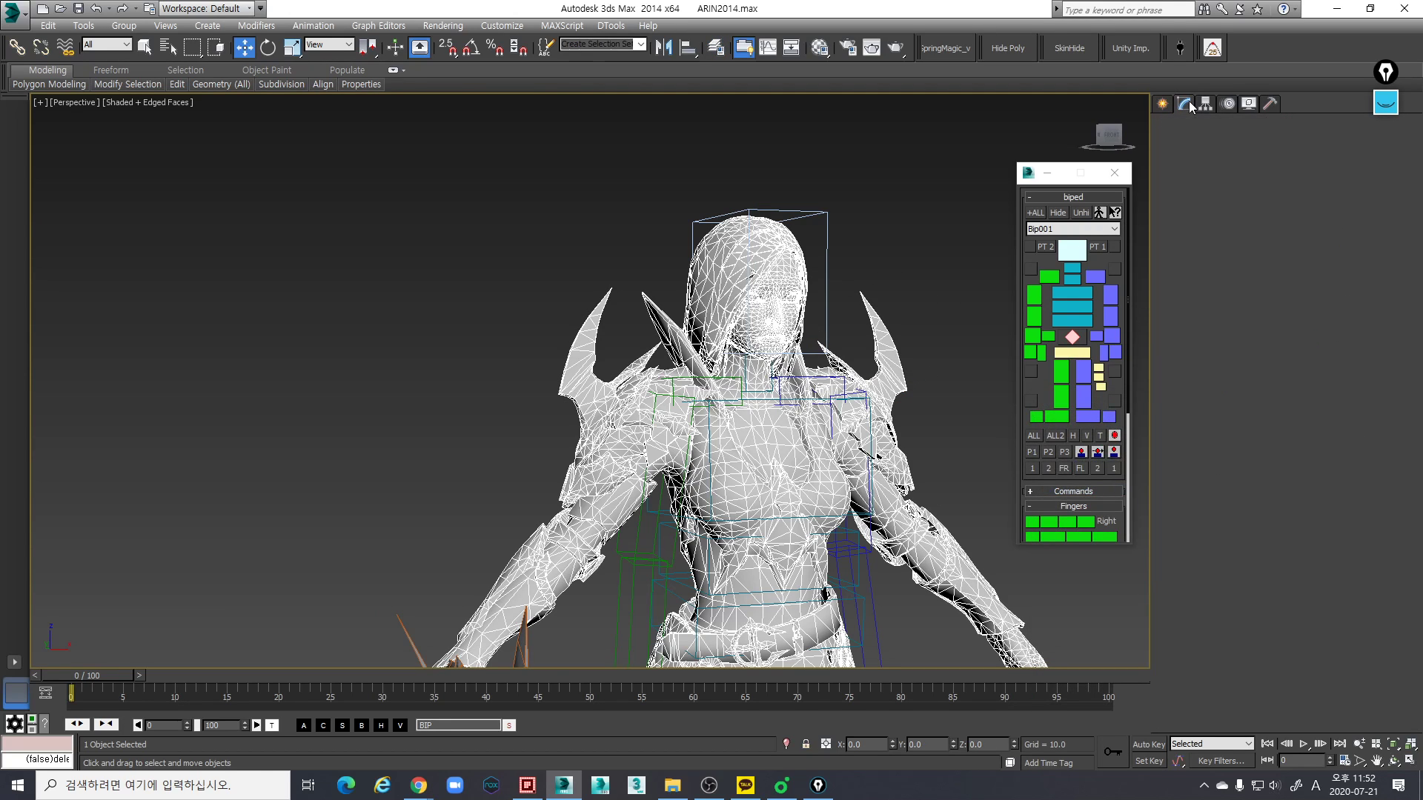
{"action": "left_click", "coordinate": [1252, 388]}
- Hide the two long pointed mesh elements on both sides of the neck
{"action": "scroll", "coordinate": [622, 341], "scroll_direction": "up", "scroll_amount": 5}
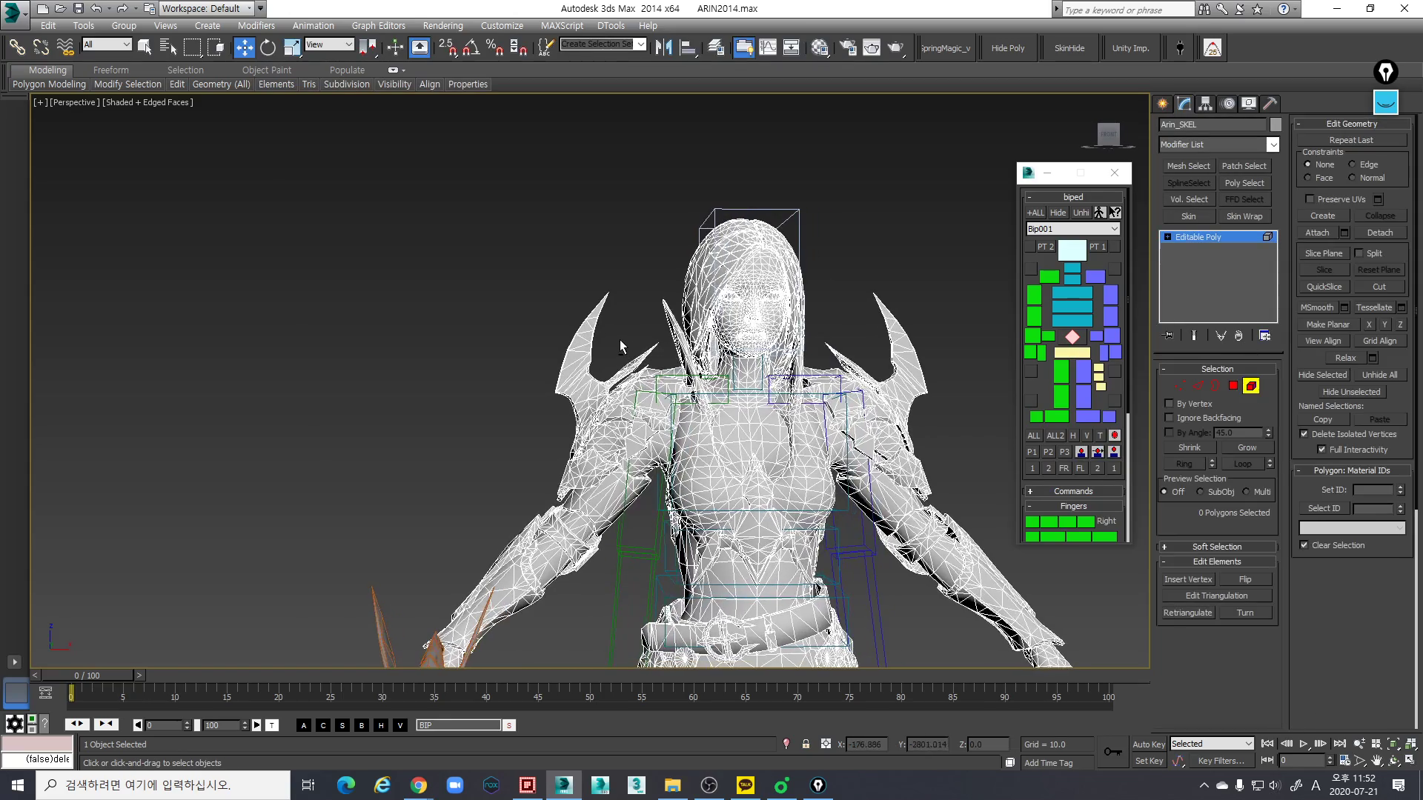
{"action": "left_click_drag", "start_coordinate": [675, 313], "coordinate": [675, 316]}
{"action": "middle_click_drag", "start_coordinate": [793, 353], "coordinate": [767, 357]}
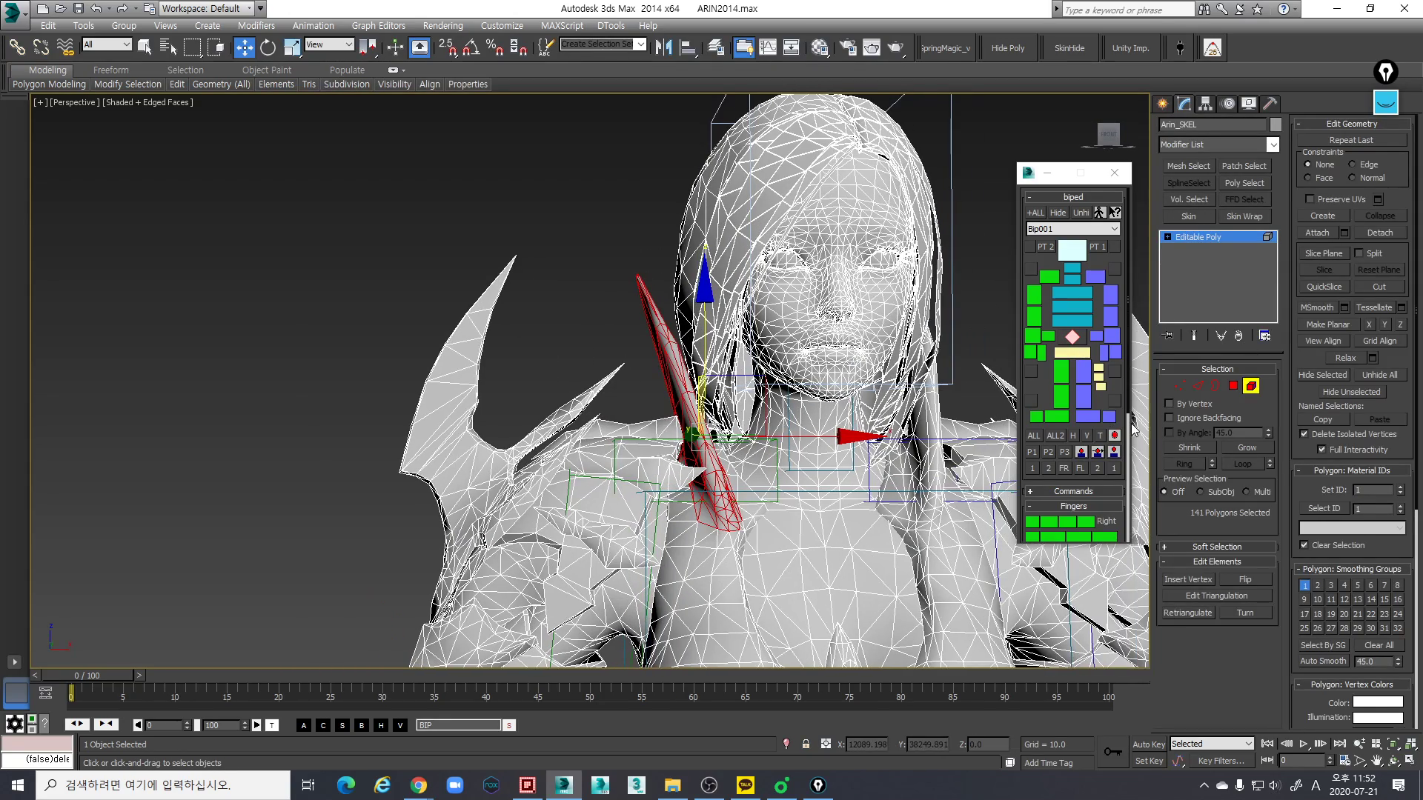
{"action": "middle_click_drag", "start_coordinate": [993, 363], "coordinate": [889, 357]}
{"action": "left_click_drag", "start_coordinate": [929, 271], "coordinate": [961, 298], "text": "ctrl"}
{"action": "scroll", "coordinate": [958, 296], "scroll_direction": "down", "scroll_amount": 3}
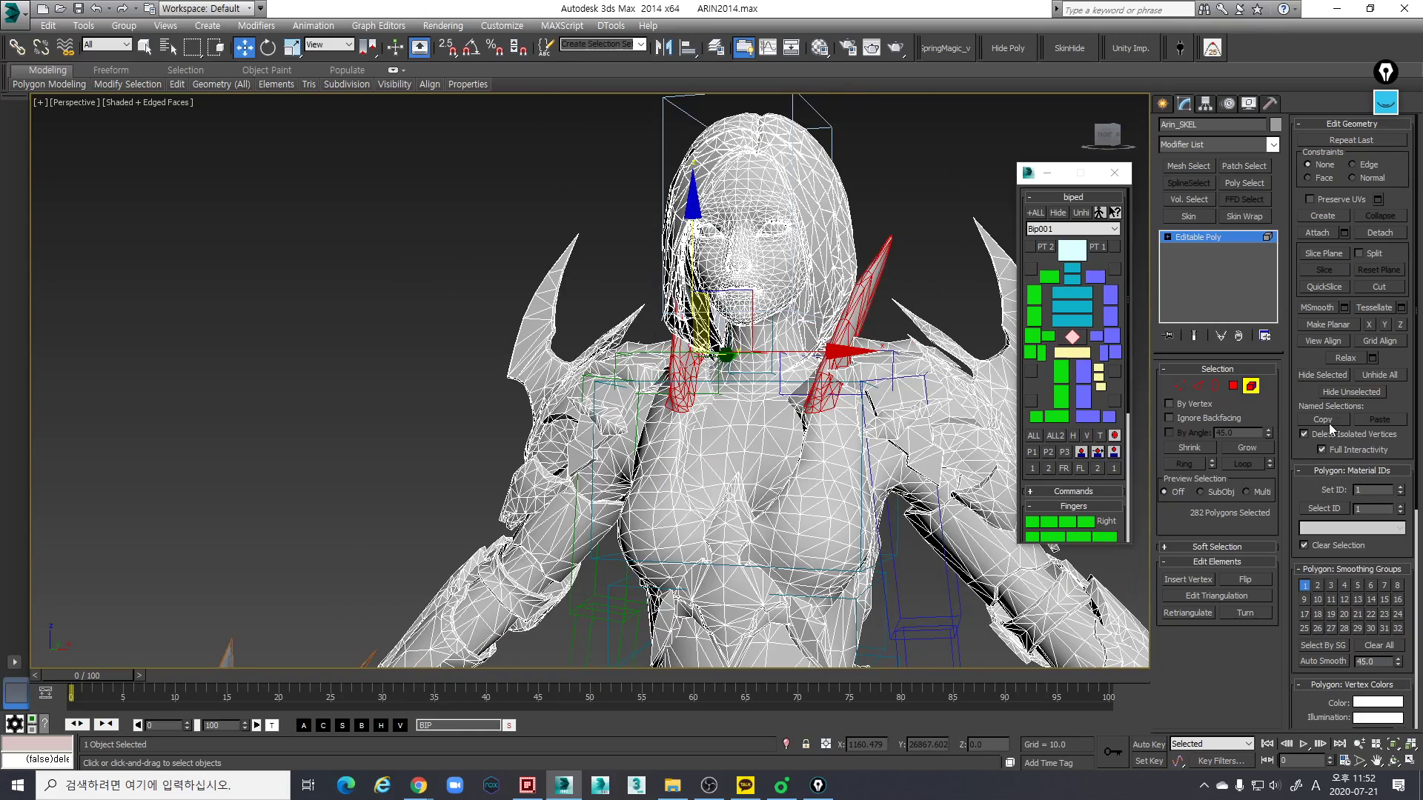
{"action": "left_click", "coordinate": [1321, 375]}
{"action": "scroll", "coordinate": [854, 279], "scroll_direction": "down", "scroll_amount": 3}
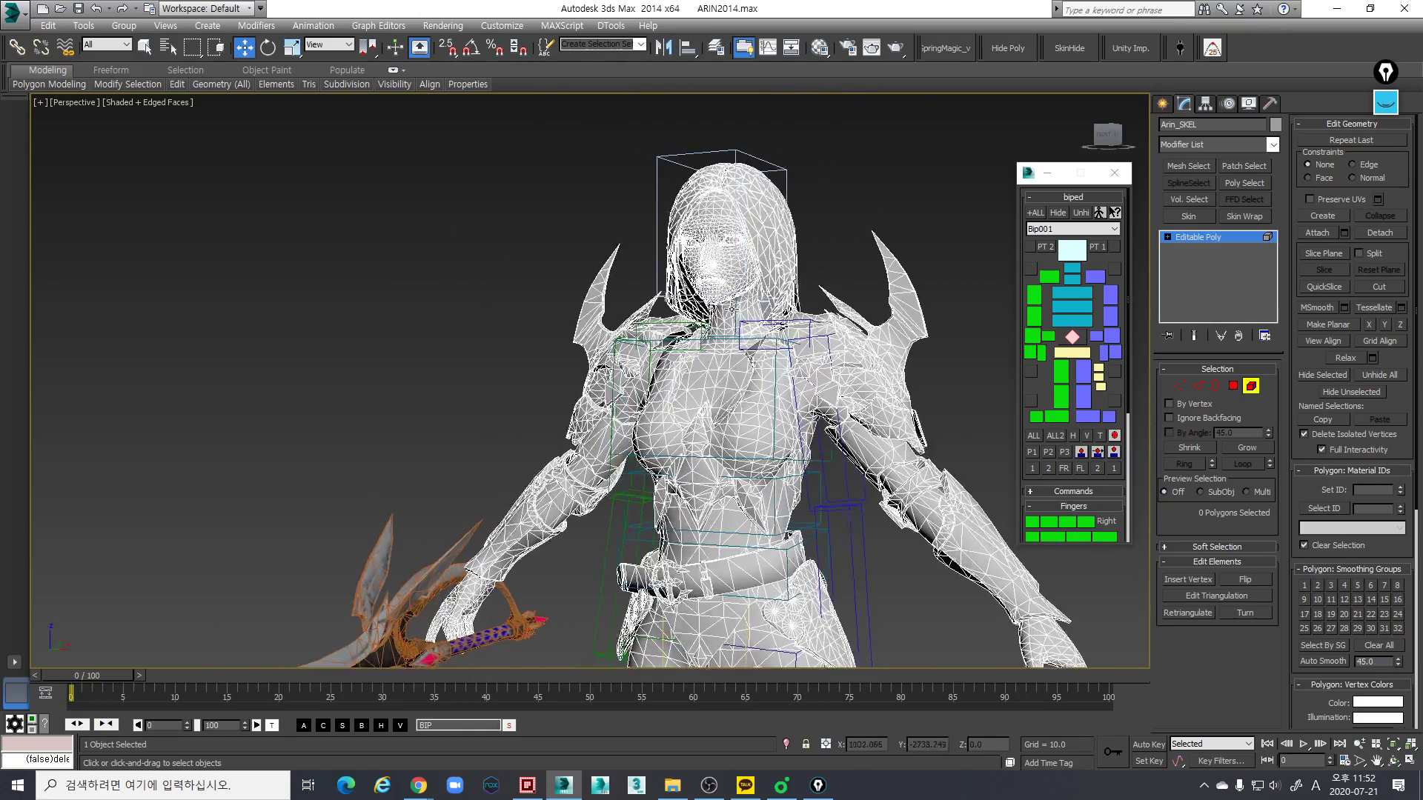
- Hide the large curved blade elements on both shoulders of the character mesh
{"action": "left_click_drag", "start_coordinate": [924, 301], "coordinate": [924, 302]}
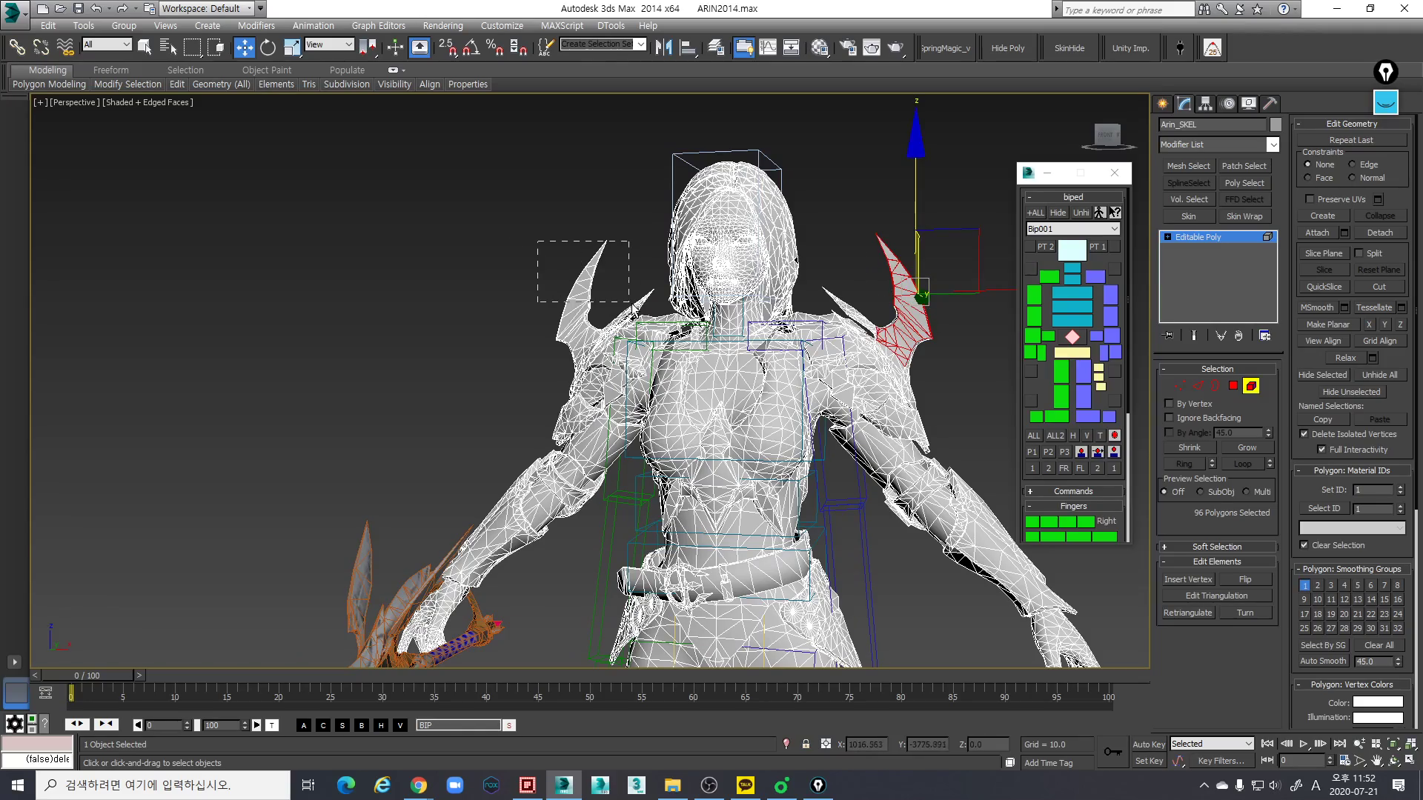
{"action": "middle_click_drag", "start_coordinate": [898, 324], "coordinate": [892, 273], "text": "alt"}
{"action": "left_click", "coordinate": [901, 297], "text": "ctrl"}
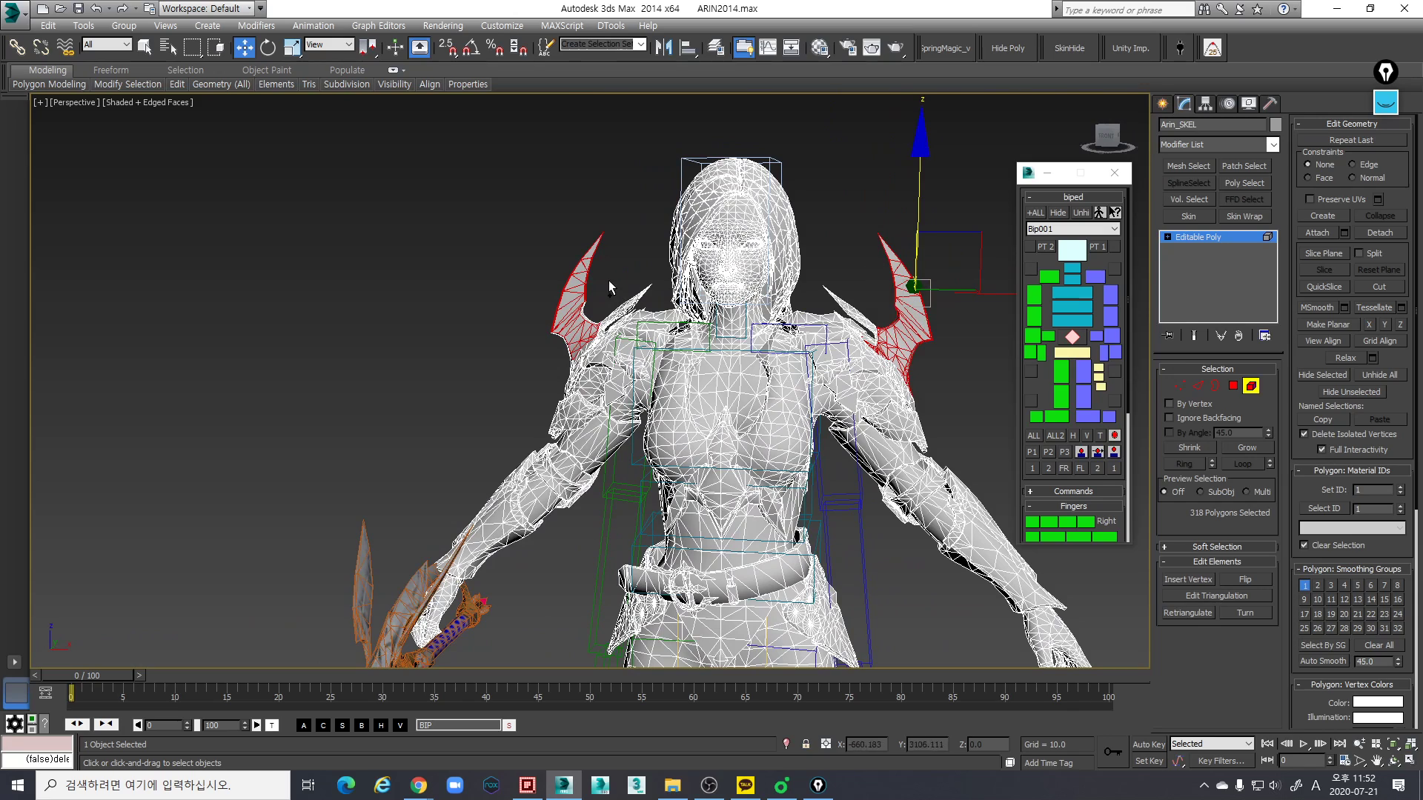
{"action": "left_click_drag", "start_coordinate": [617, 305], "coordinate": [598, 304], "text": "ctrl"}
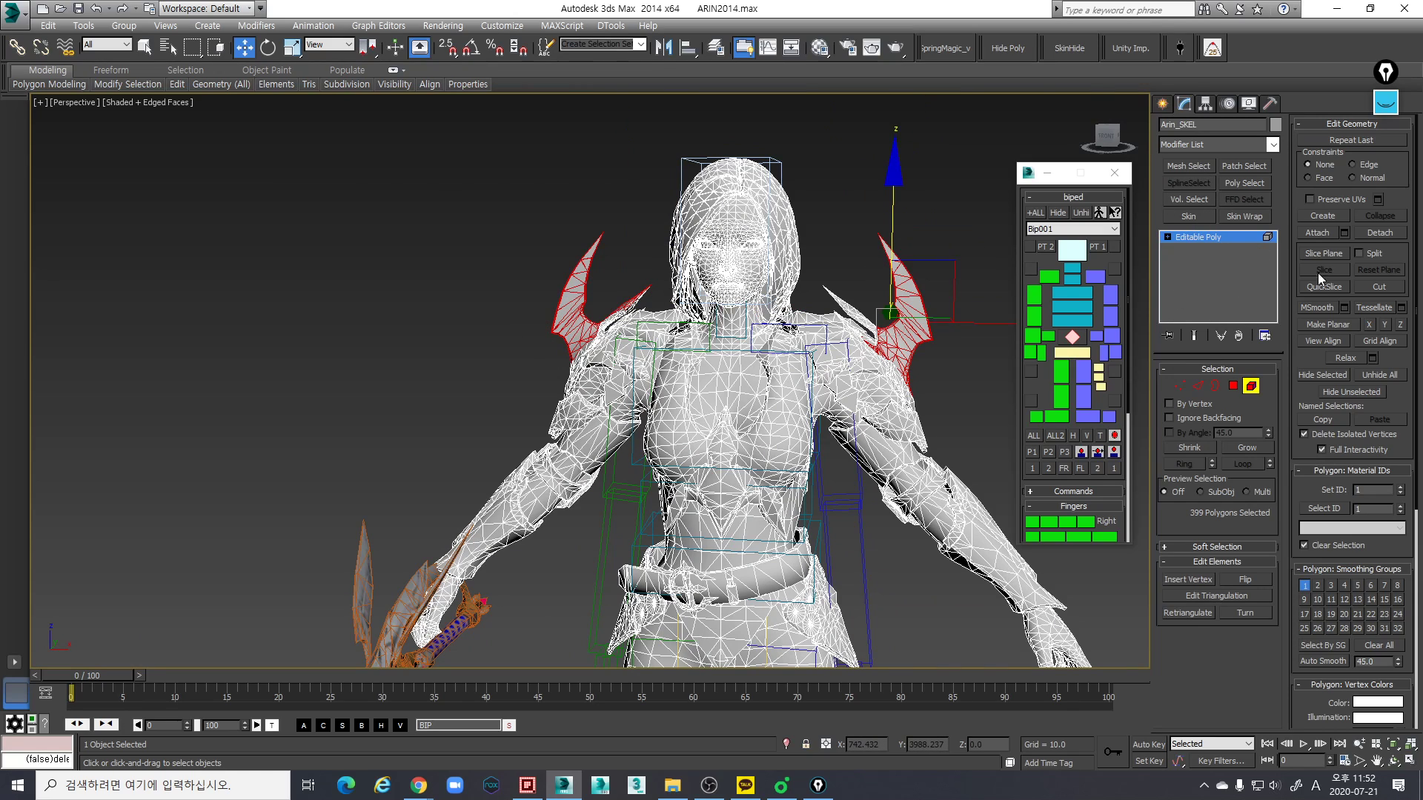
{"action": "left_click", "coordinate": [1322, 375]}
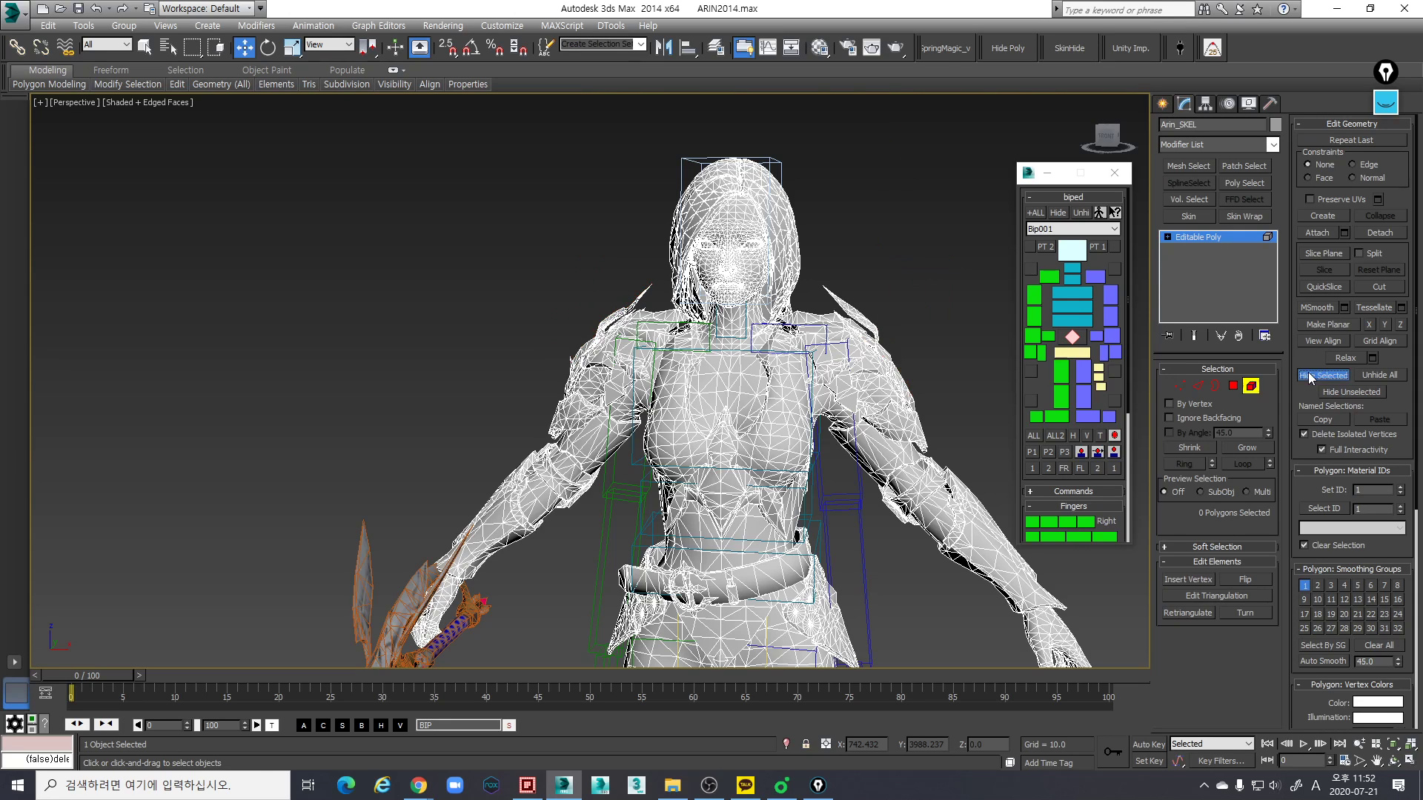
- Hide the small spike elements remaining on top of both shoulders
{"action": "scroll", "coordinate": [799, 277], "scroll_direction": "up", "scroll_amount": 3}
{"action": "left_click_drag", "start_coordinate": [843, 285], "coordinate": [889, 321]}
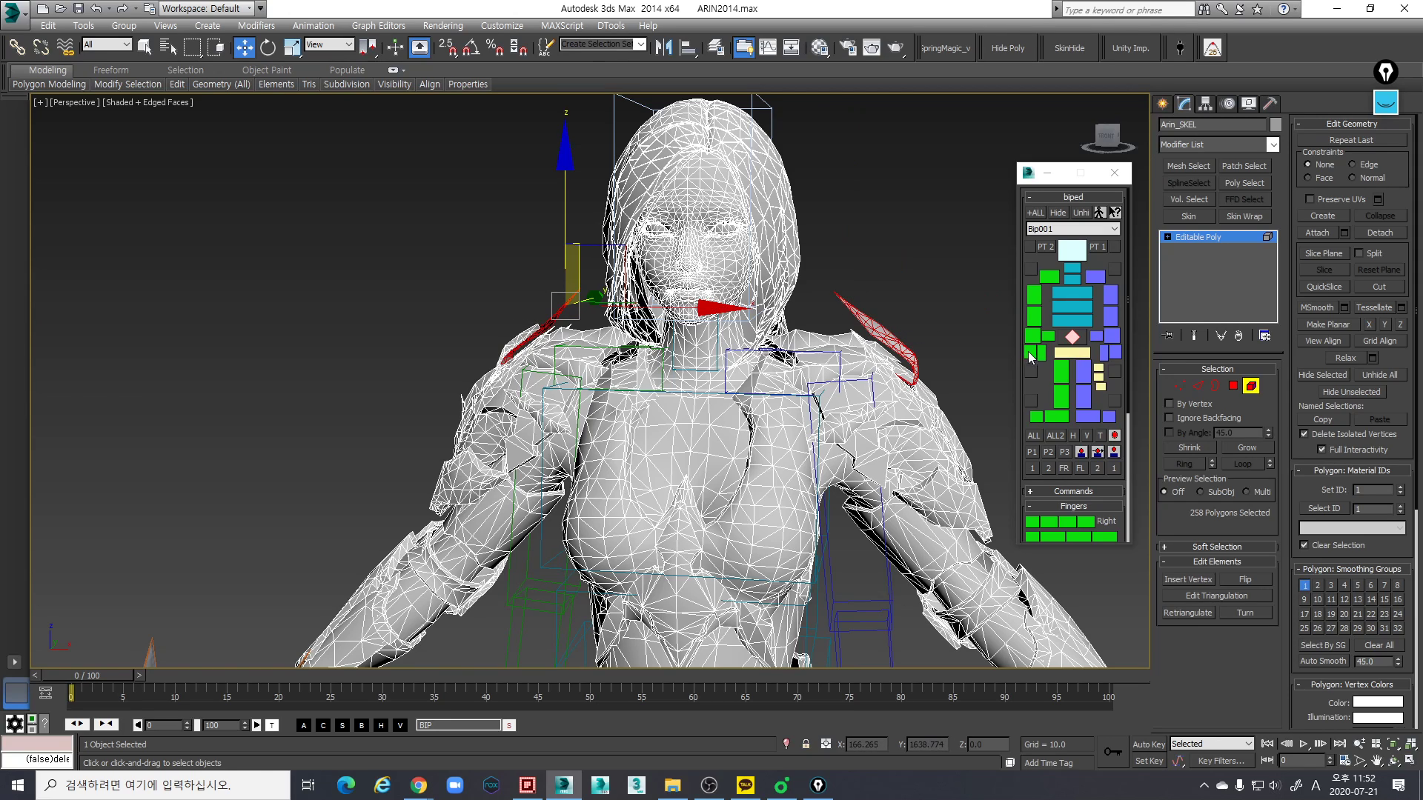
{"action": "left_click", "coordinate": [1318, 375]}
{"action": "scroll", "coordinate": [741, 311], "scroll_direction": "down", "scroll_amount": 1}
- Select all the hair elements around the head and hide them to expose the head and neck
{"action": "middle_click_drag", "start_coordinate": [685, 297], "coordinate": [586, 332], "text": "alt"}
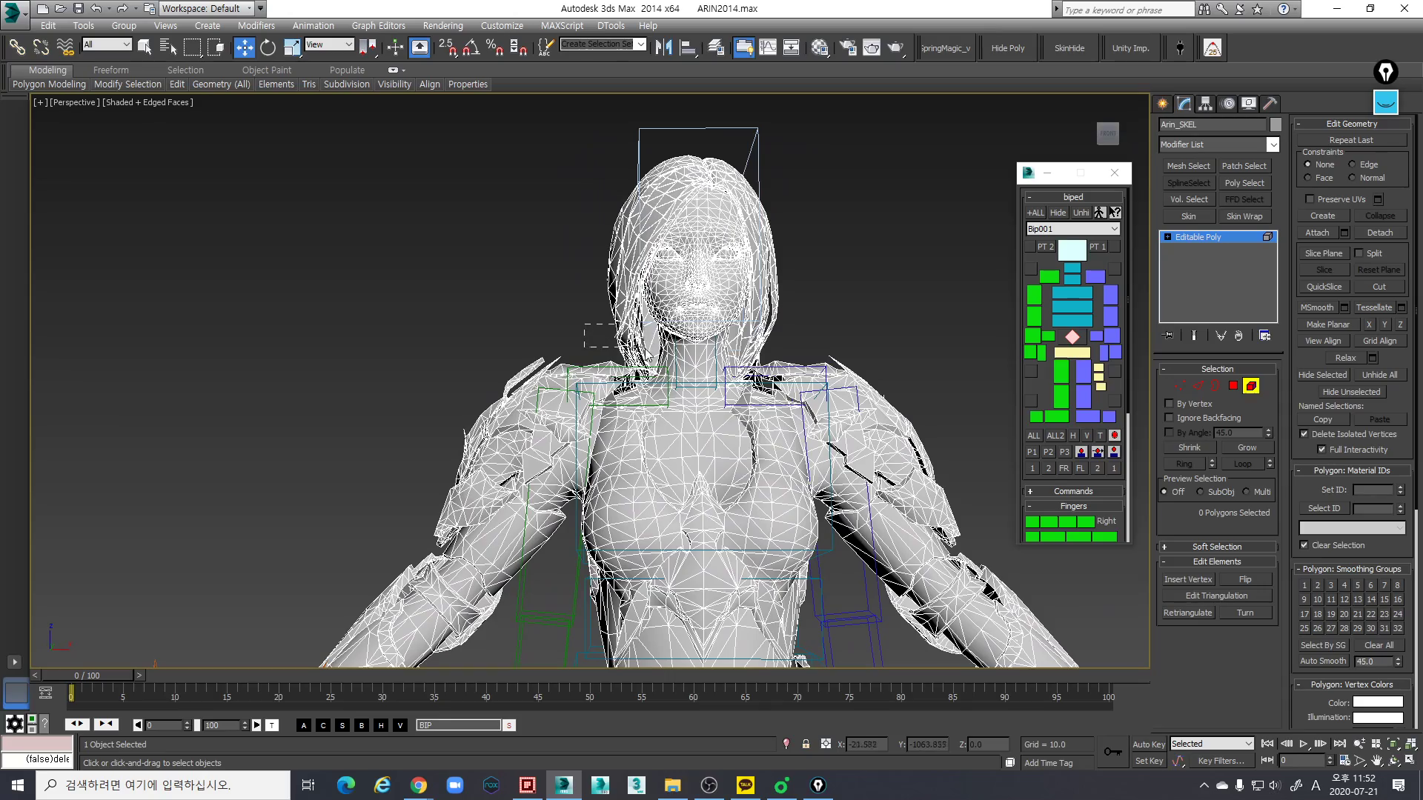
{"action": "left_click_drag", "start_coordinate": [584, 323], "coordinate": [615, 347]}
{"action": "left_click_drag", "start_coordinate": [744, 326], "coordinate": [740, 326], "text": "ctrl"}
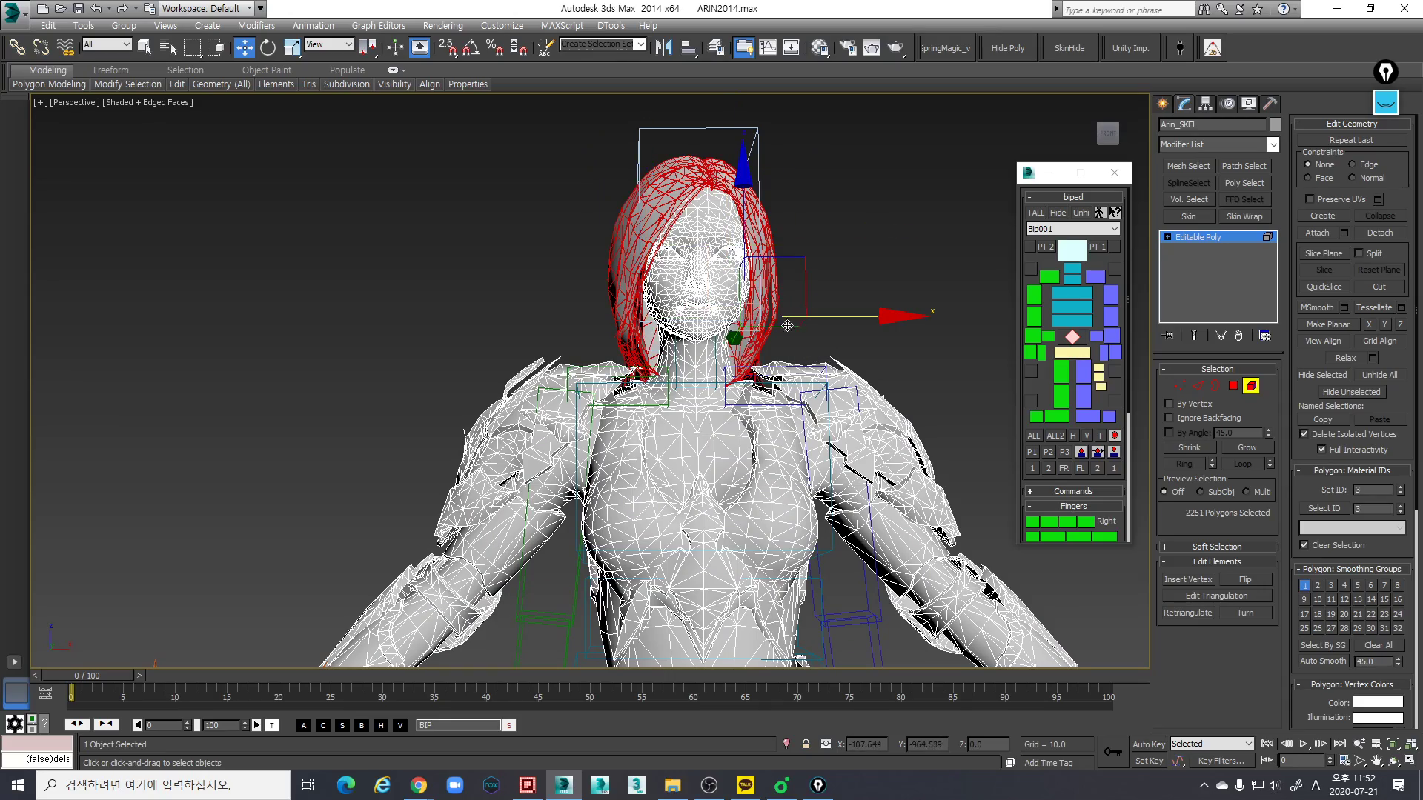
{"action": "scroll", "coordinate": [799, 324], "scroll_direction": "up", "scroll_amount": 2}
{"action": "middle_click_drag", "start_coordinate": [803, 321], "coordinate": [661, 352], "text": "alt"}
{"action": "left_click_drag", "start_coordinate": [780, 294], "coordinate": [773, 326]}
{"action": "key", "text": "ctrl+z"}
{"action": "left_click_drag", "start_coordinate": [887, 350], "coordinate": [840, 365], "text": "ctrl"}
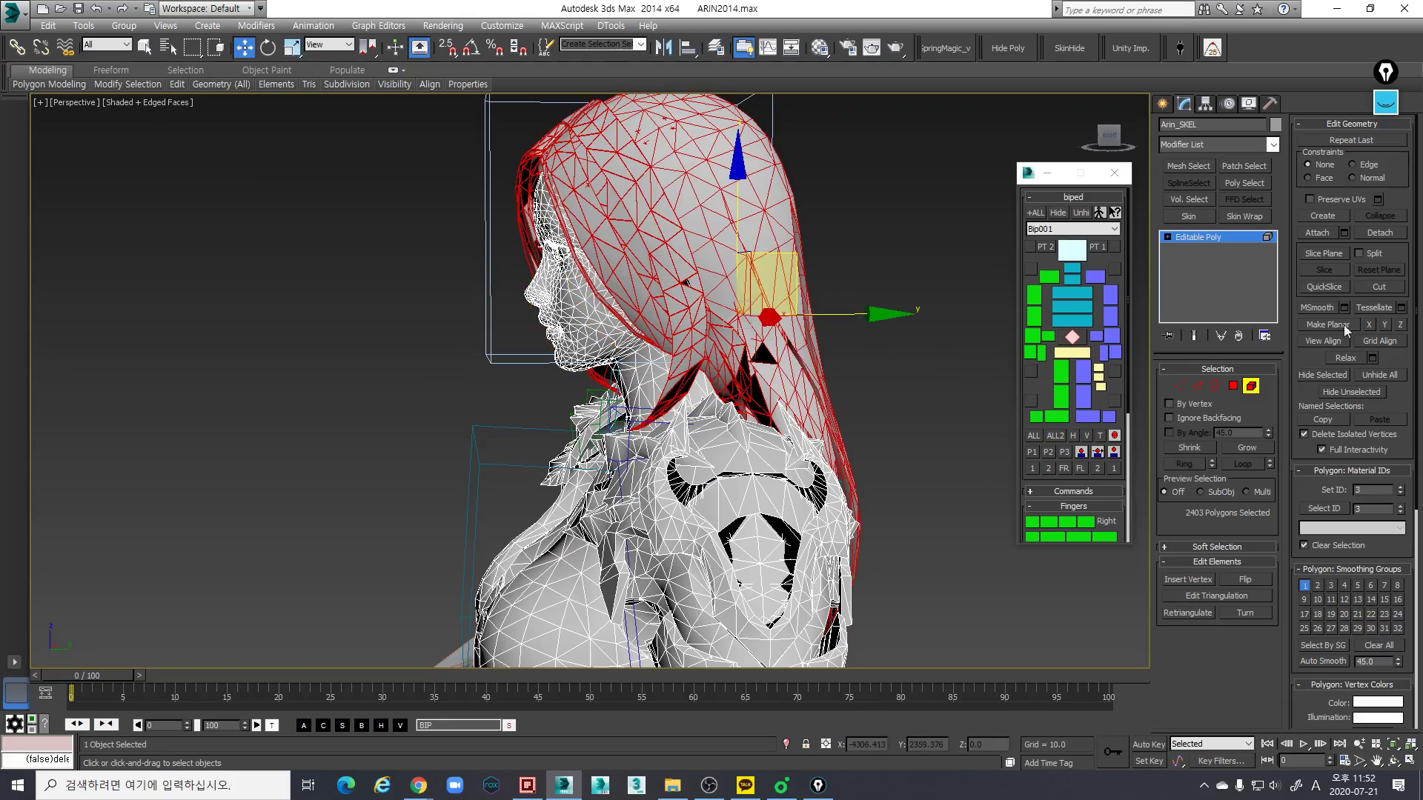
{"action": "left_click", "coordinate": [1310, 376]}
{"action": "middle_click_drag", "start_coordinate": [815, 341], "coordinate": [563, 371], "text": "alt"}
{"action": "scroll", "coordinate": [564, 369], "scroll_direction": "down", "scroll_amount": 2}
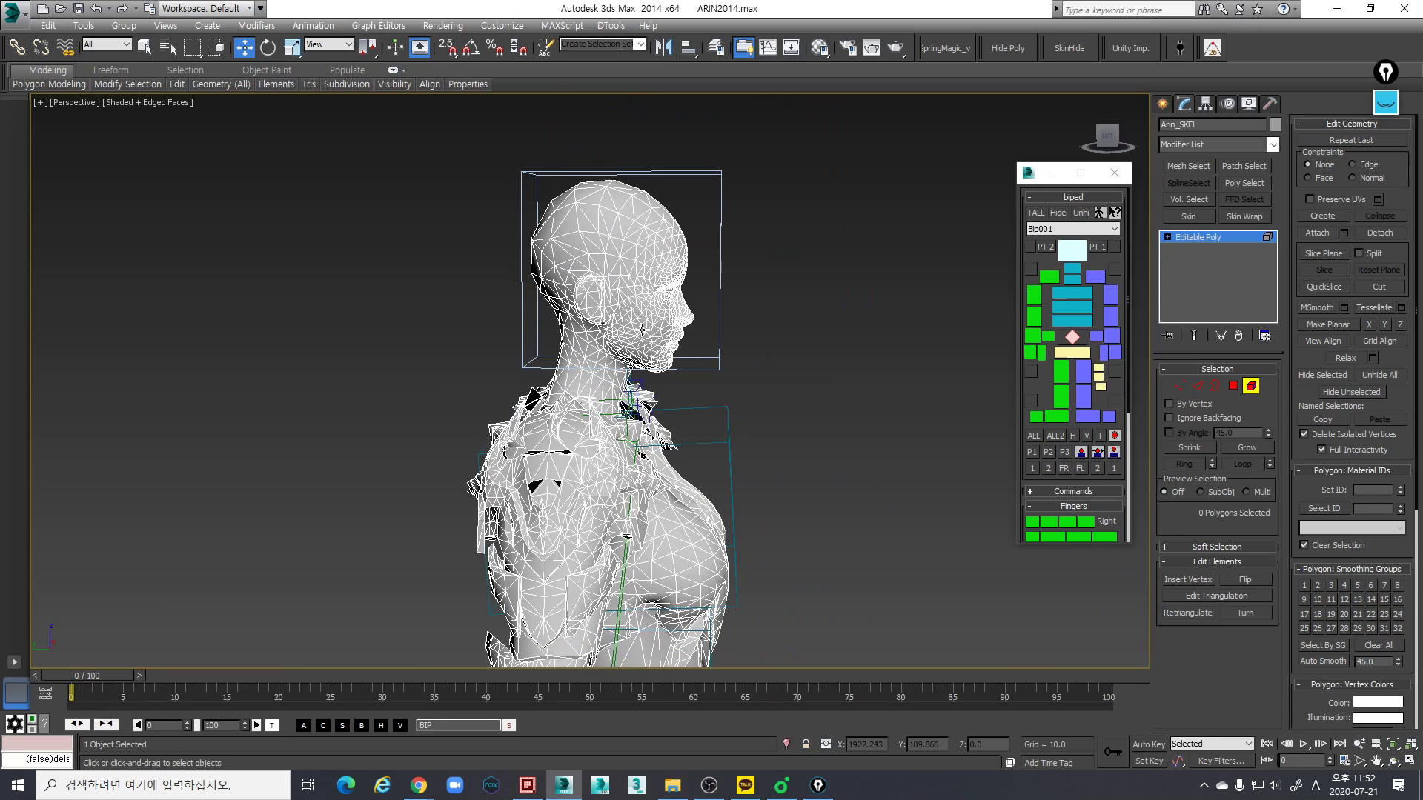
- Leave the mesh's Element level, select the neck link in the wireframe Left view and show its Biped motion settings
{"action": "left_click", "coordinate": [1251, 386]}
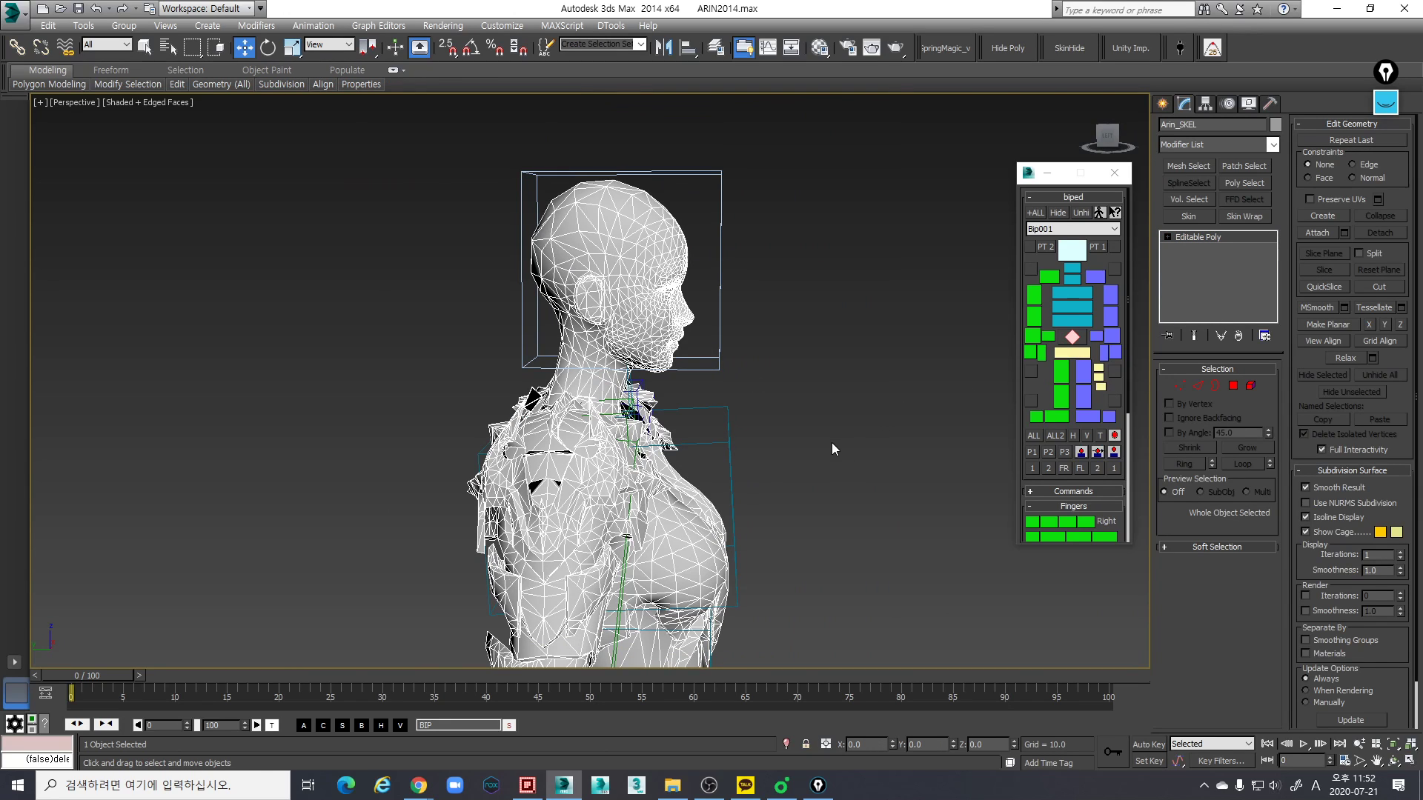
{"action": "middle_click_drag", "start_coordinate": [669, 470], "coordinate": [685, 347], "text": "alt"}
{"action": "key", "text": "l"}
{"action": "scroll", "coordinate": [695, 398], "scroll_direction": "up", "scroll_amount": 3}
{"action": "scroll", "coordinate": [695, 398], "scroll_direction": "up", "scroll_amount": 2}
{"action": "key", "text": "F3"}
{"action": "left_click", "coordinate": [825, 416]}
{"action": "middle_click_drag", "start_coordinate": [825, 416], "coordinate": [806, 387]}
{"action": "scroll", "coordinate": [807, 389], "scroll_direction": "down", "scroll_amount": 2}
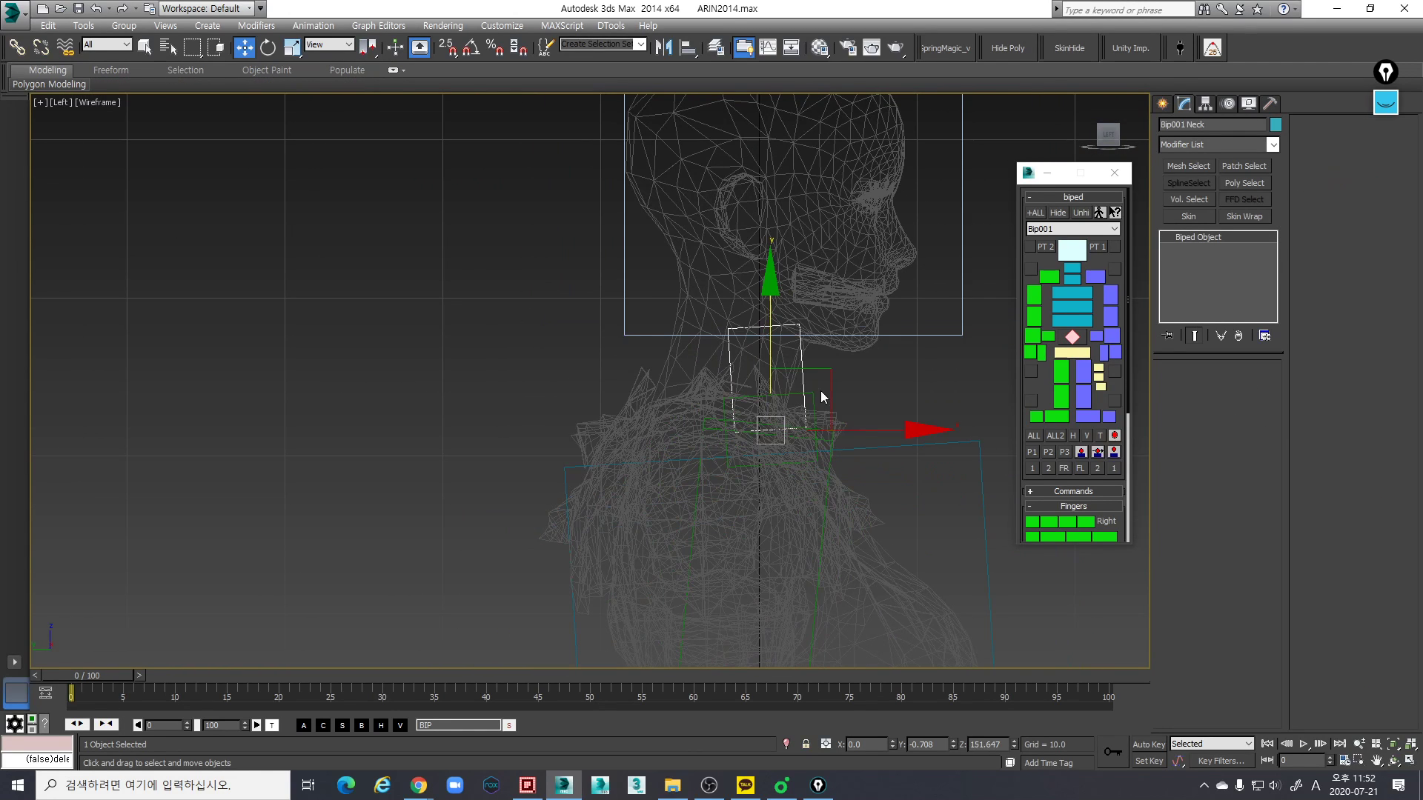
{"action": "left_click", "coordinate": [1226, 105]}
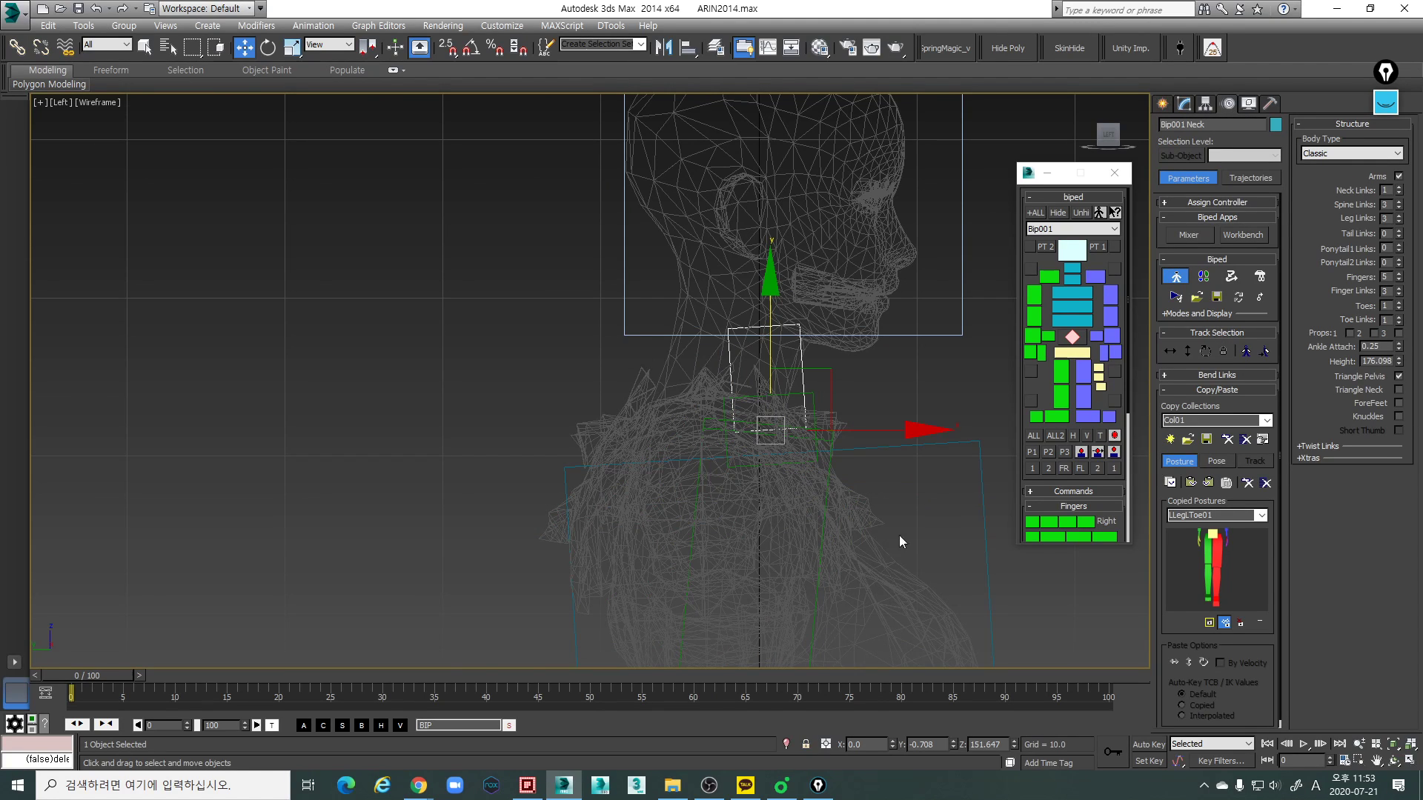
- Move the neck link back to the base of the mesh neck in the Left view and tilt it to follow the neck's slope
{"action": "middle_click_drag", "start_coordinate": [794, 429], "coordinate": [795, 403]}
{"action": "key", "text": "alt+l"}
{"action": "scroll", "coordinate": [683, 395], "scroll_direction": "up", "scroll_amount": 2}
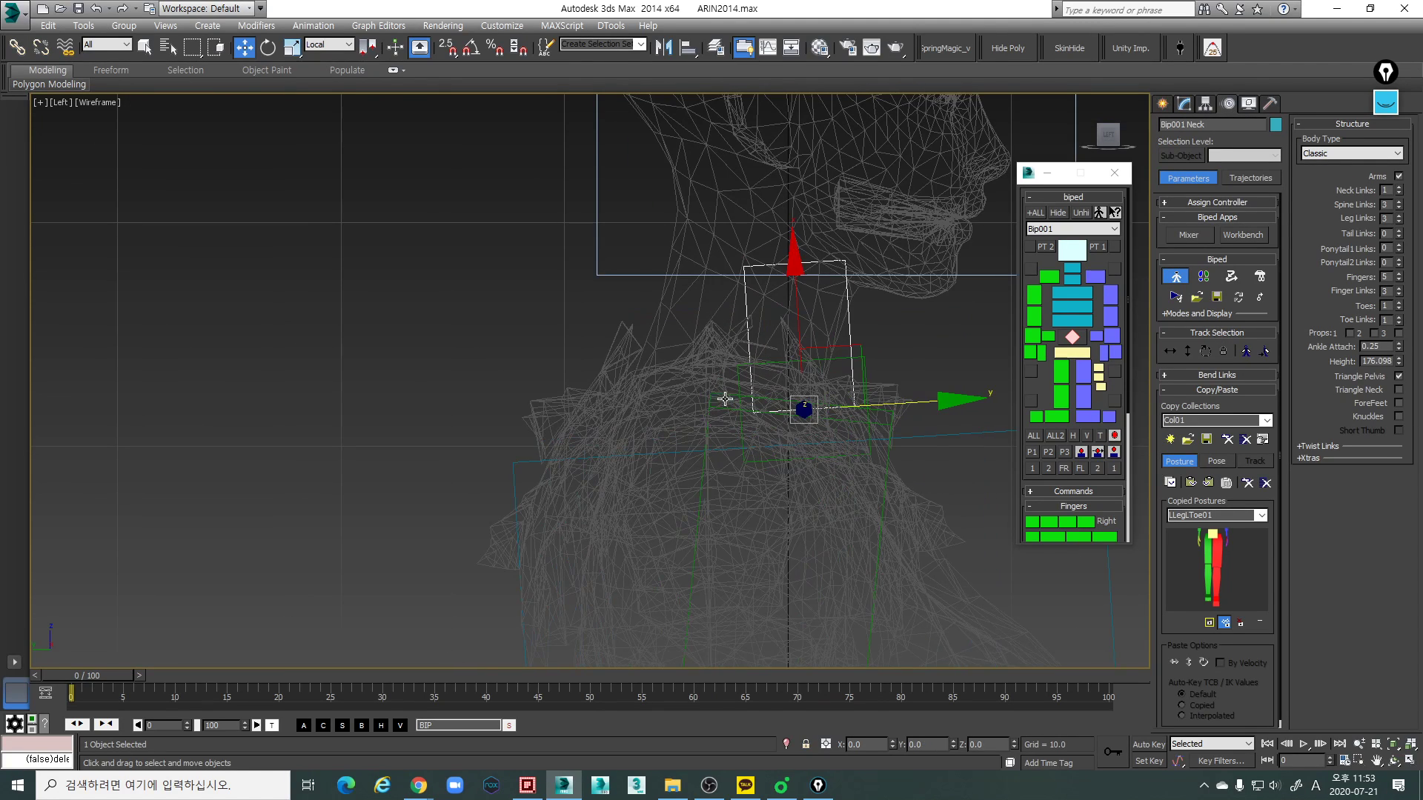
{"action": "left_click_drag", "start_coordinate": [922, 404], "coordinate": [832, 381]}
{"action": "key", "text": "e"}
{"action": "mouse_move", "coordinate": [830, 331]}
{"action": "left_mouse_down"}
{"action": "mouse_move", "coordinate": [840, 362]}
{"action": "mouse_move", "coordinate": [831, 341]}
{"action": "left_mouse_up"}
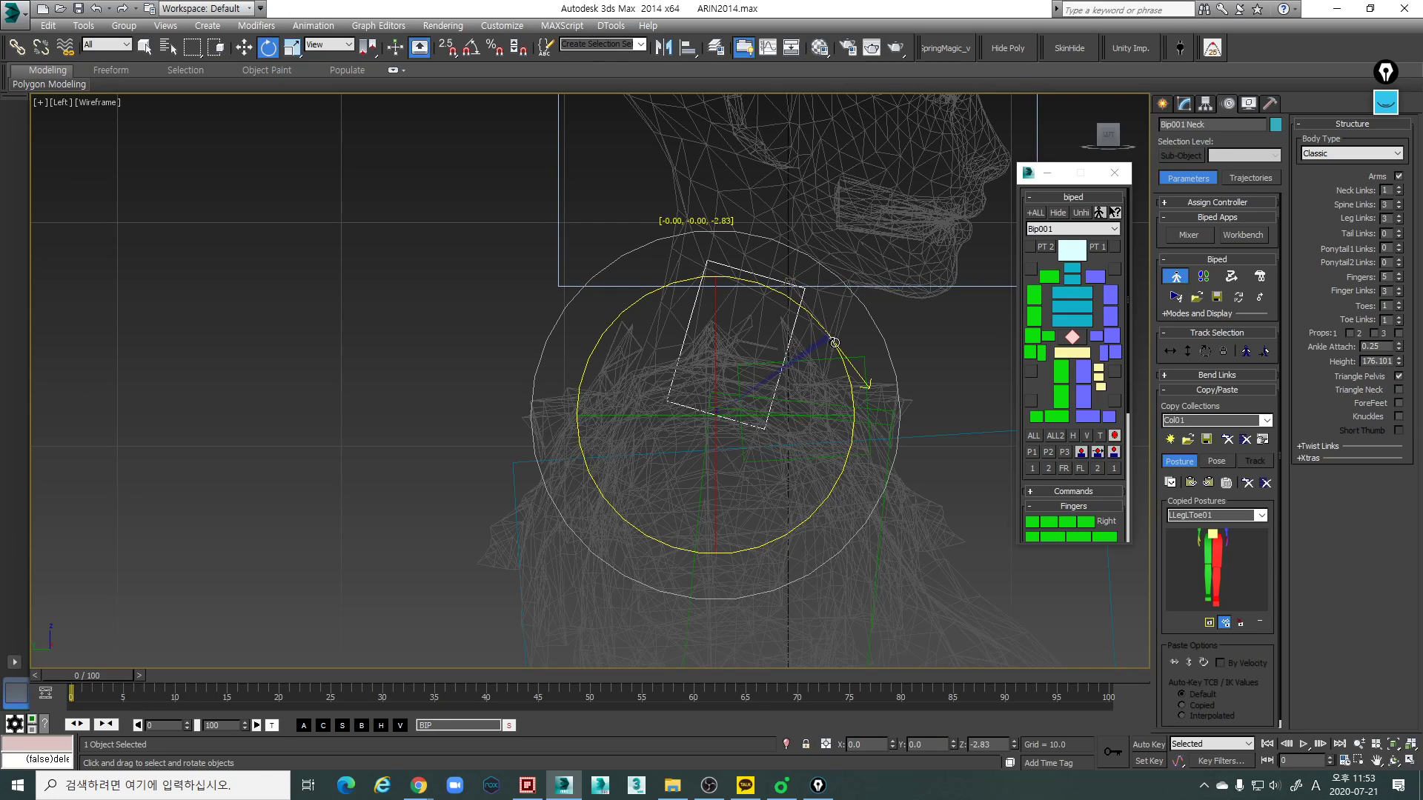
{"action": "key", "text": "w"}
{"action": "left_click_drag", "start_coordinate": [744, 320], "coordinate": [744, 323]}
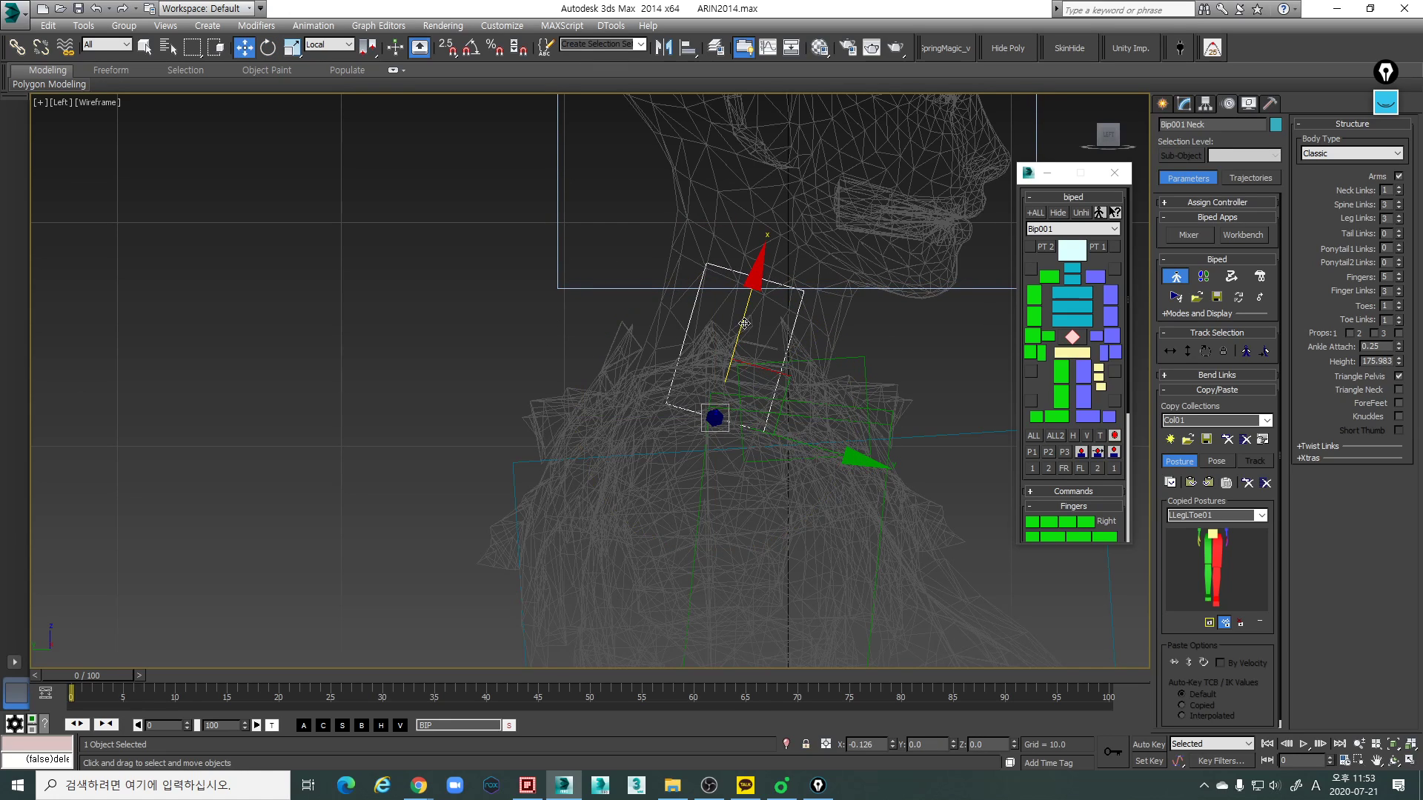
- Undo the accidental mesh selection and freeze the Mesh layer in the layer manager
{"action": "left_click", "coordinate": [852, 468]}
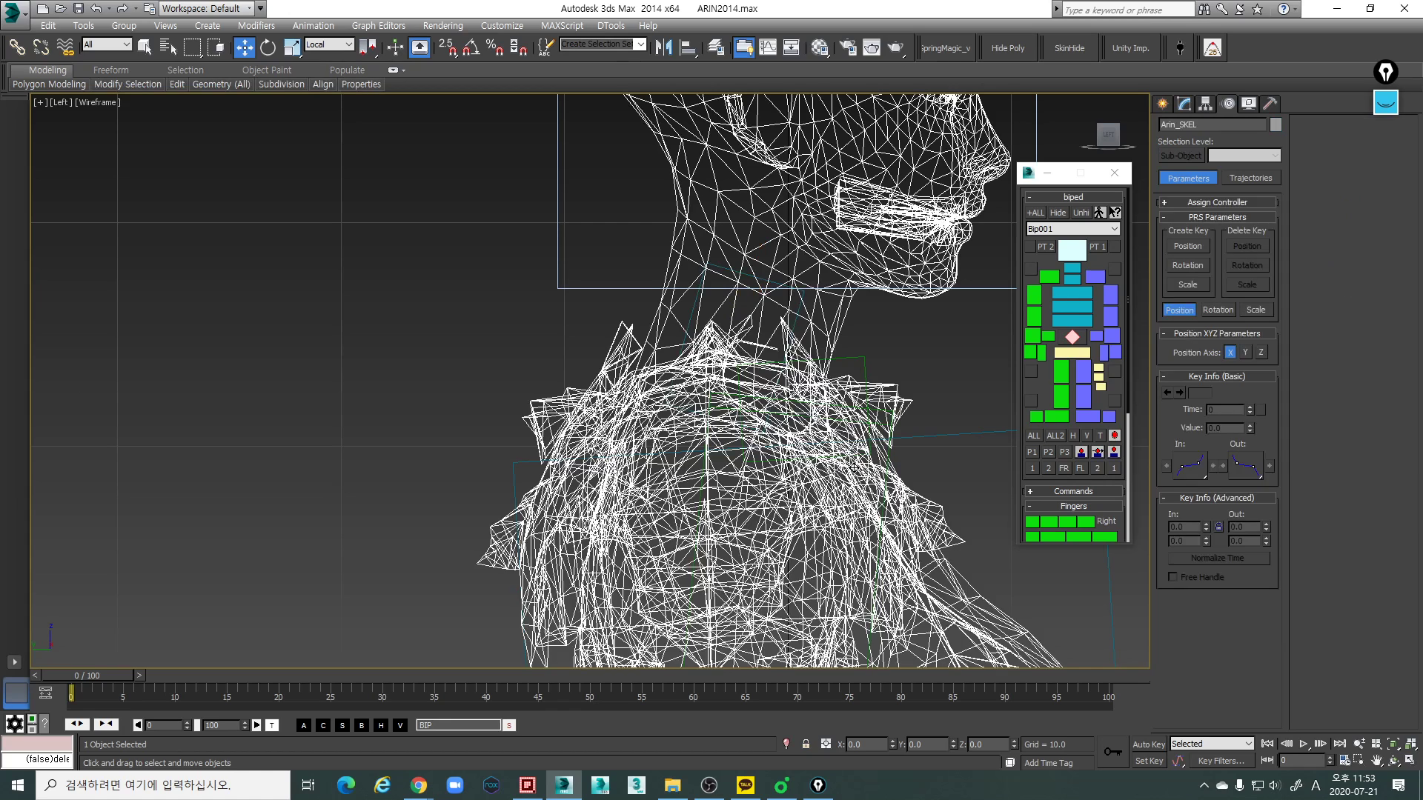
{"action": "key", "text": "ctrl+z"}
{"action": "left_click", "coordinate": [713, 48]}
{"action": "left_click", "coordinate": [1217, 487]}
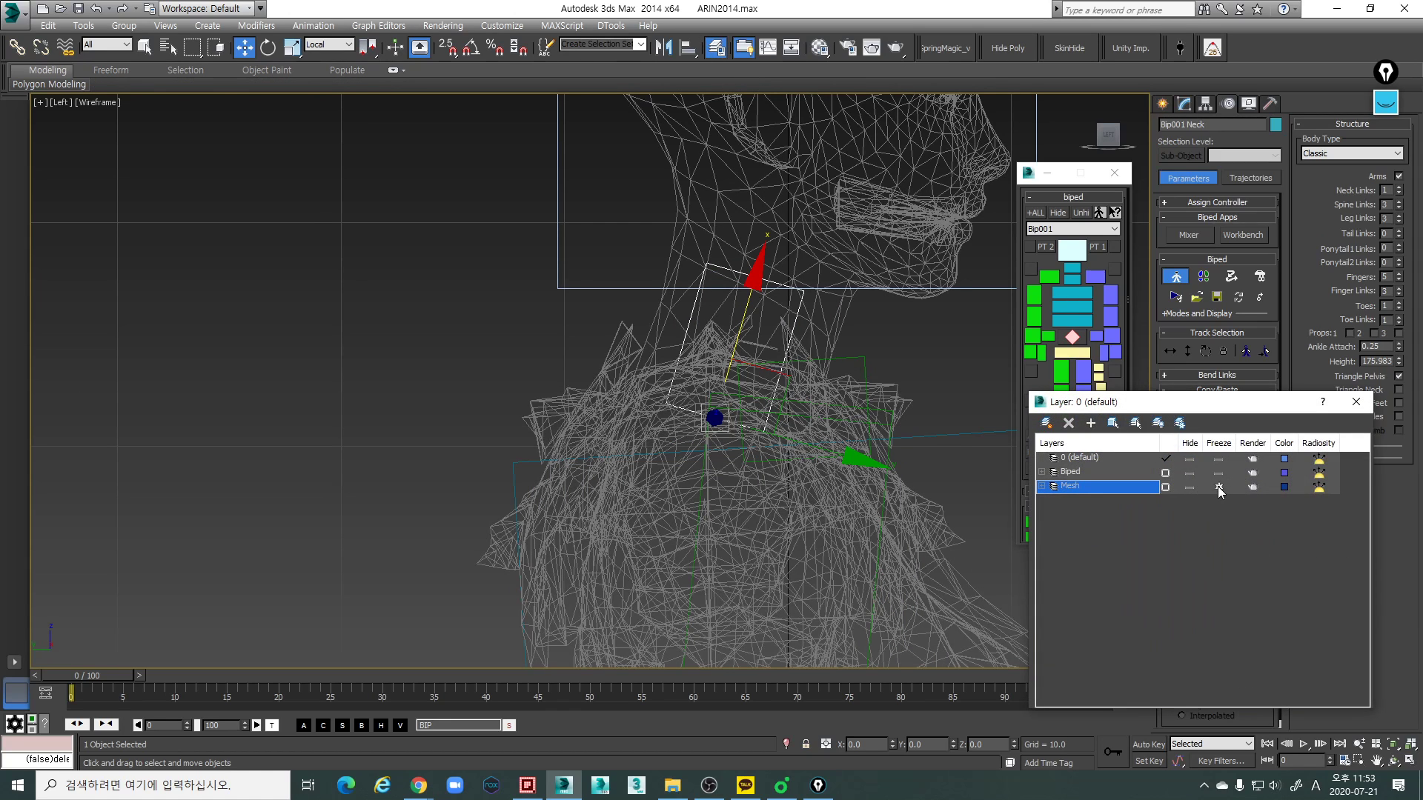
{"action": "left_click", "coordinate": [1356, 402]}
- Nudge the neck link forward along its local Y axis and fine-tune its tilt in the Left view
{"action": "scroll", "coordinate": [826, 460], "scroll_direction": "up", "scroll_amount": 5}
{"action": "left_click_drag", "start_coordinate": [834, 490], "coordinate": [840, 489]}
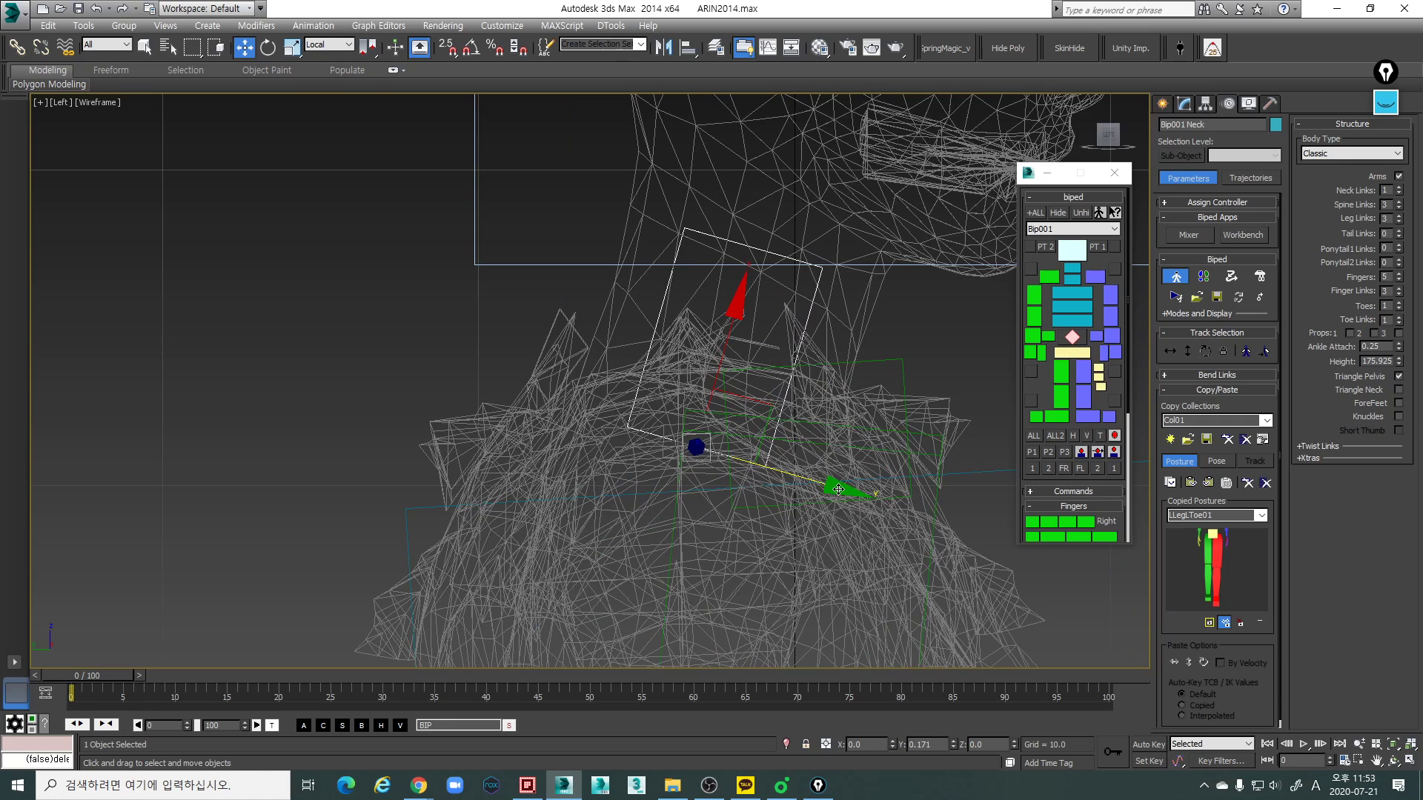
{"action": "key", "text": "e"}
{"action": "left_click_drag", "start_coordinate": [819, 392], "coordinate": [817, 390]}
- Scale the neck link deeper from front to back and lengthen it toward the jaw in the Left view
{"action": "key", "text": "r"}
{"action": "key", "text": "r"}
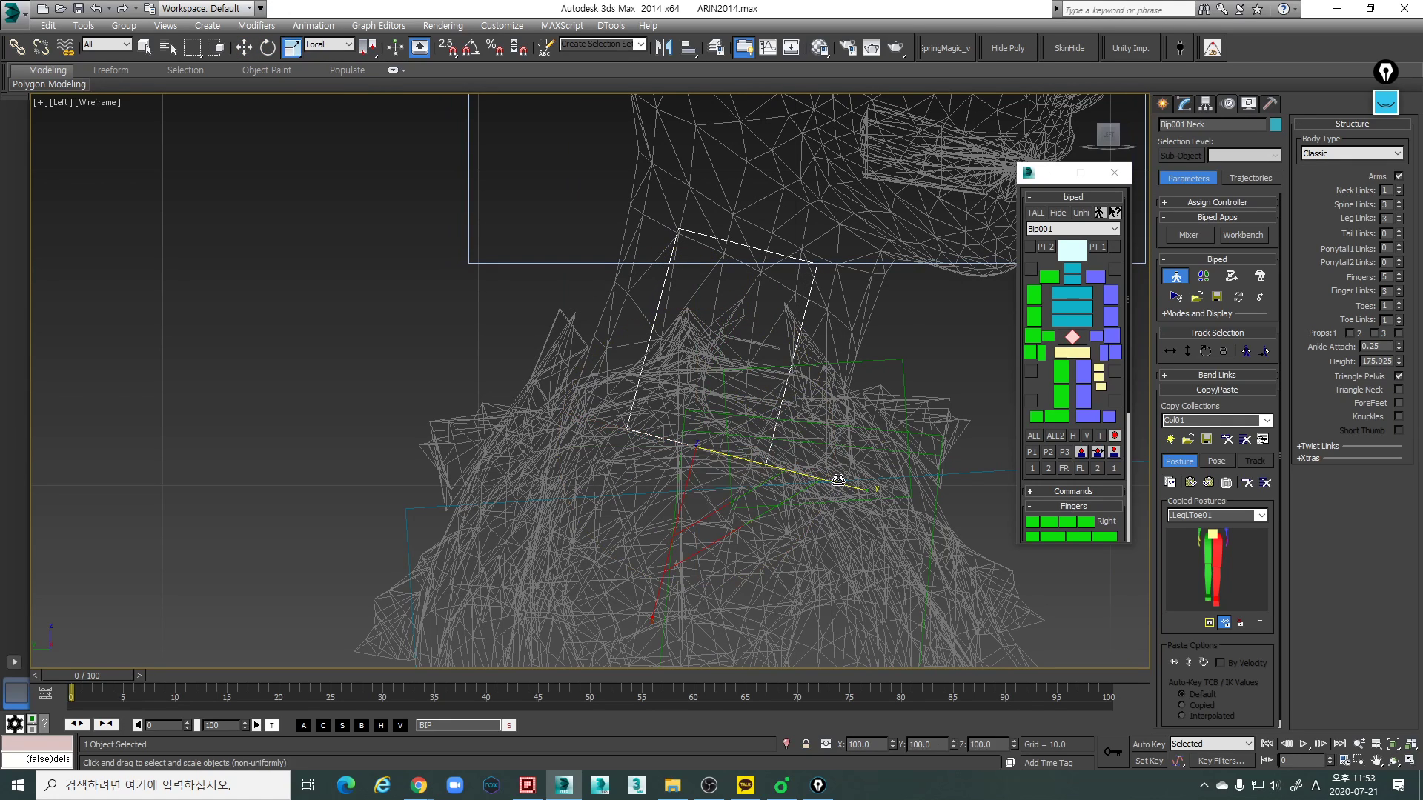
{"action": "left_click_drag", "start_coordinate": [852, 483], "coordinate": [899, 498]}
{"action": "middle_click_drag", "start_coordinate": [795, 372], "coordinate": [793, 394]}
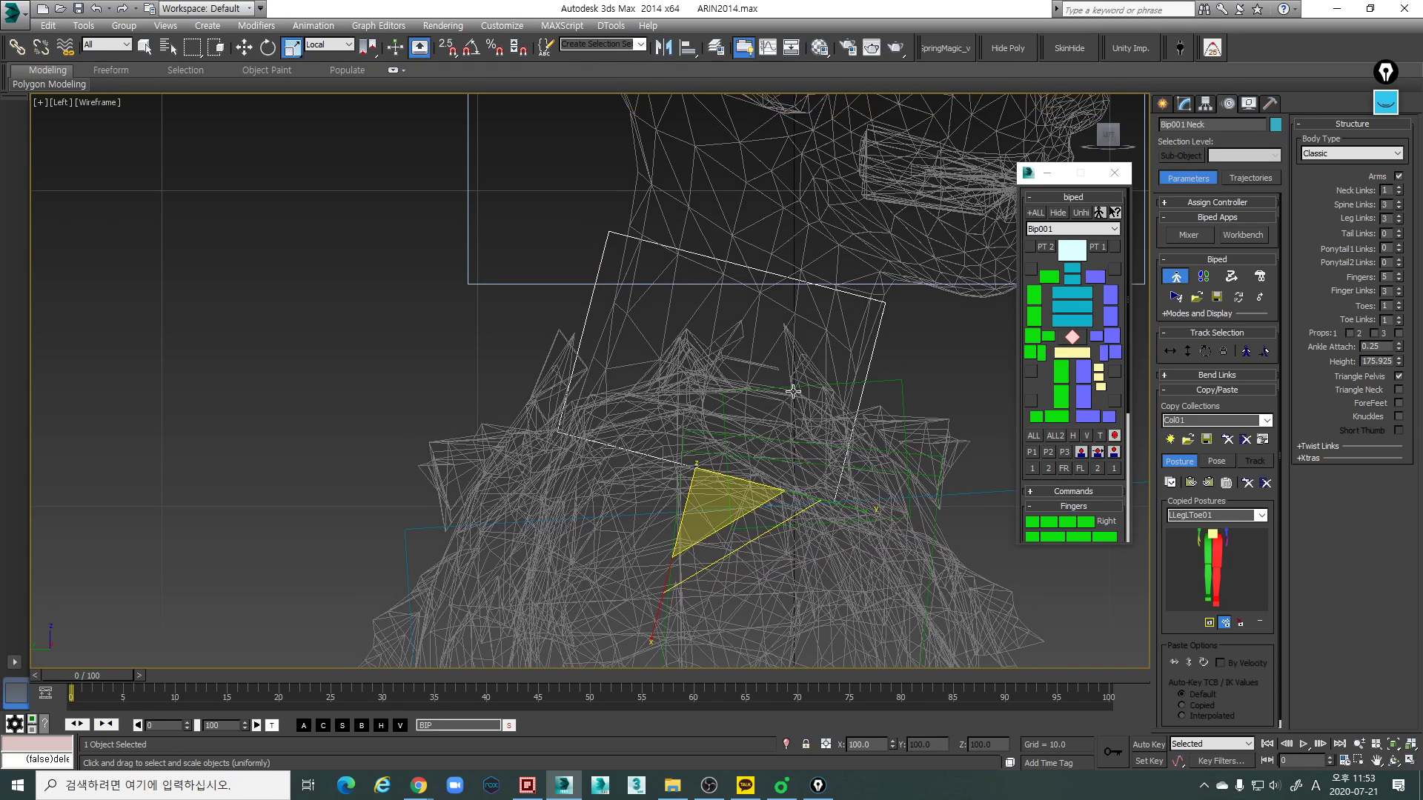
{"action": "left_click_drag", "start_coordinate": [652, 623], "coordinate": [660, 643]}
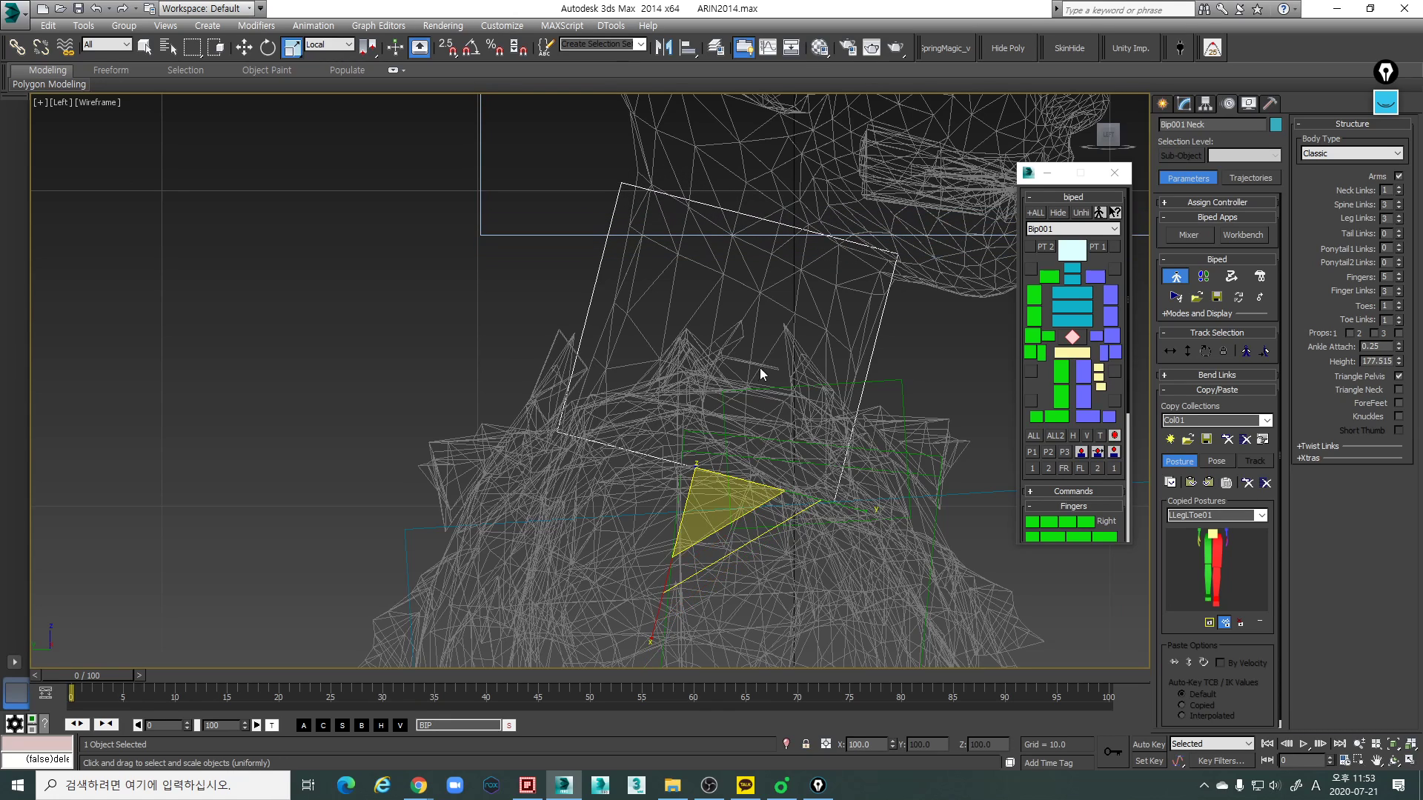
- Widen the neck link in the Front view to match the width of the mesh neck
{"action": "scroll", "coordinate": [754, 393], "scroll_direction": "down", "scroll_amount": 2}
{"action": "key", "text": "f"}
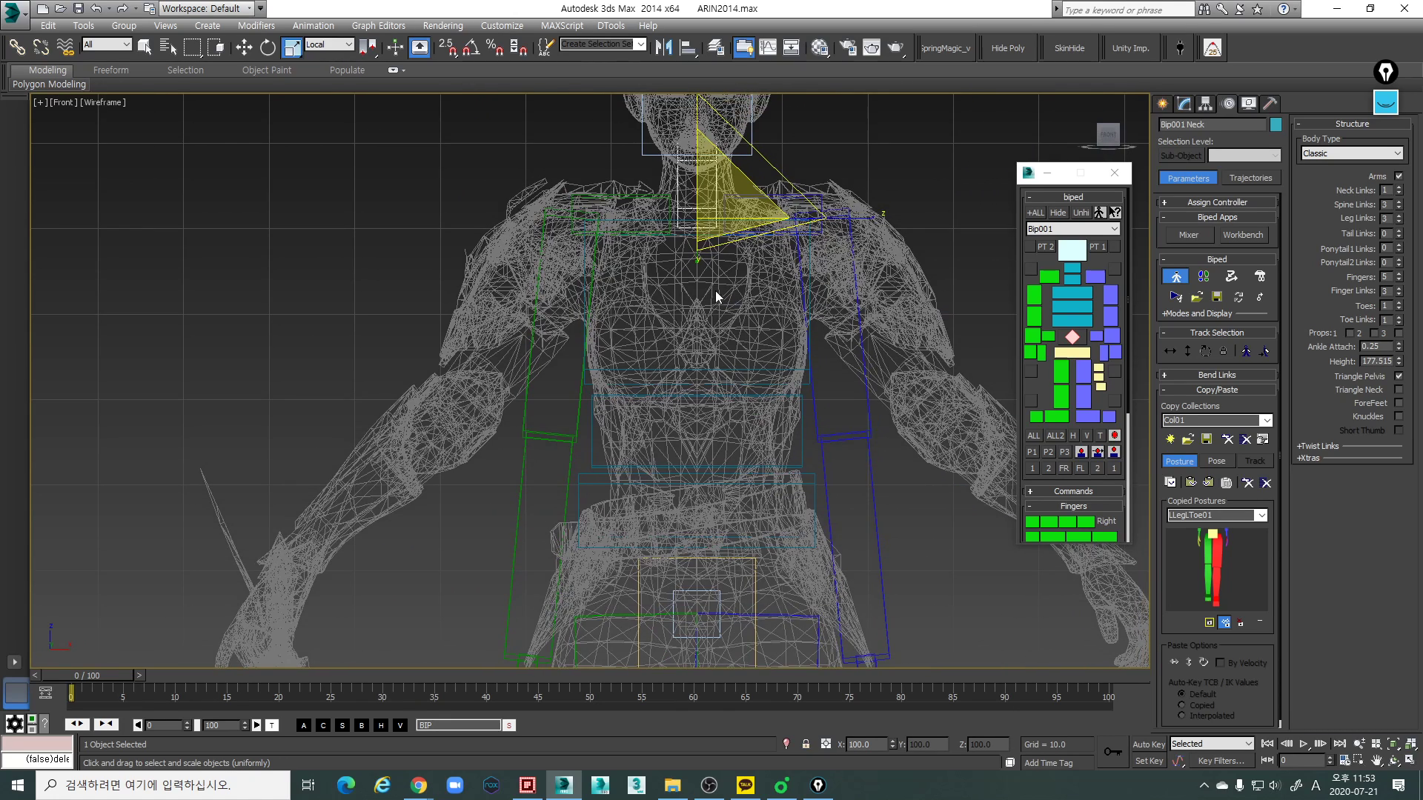
{"action": "scroll", "coordinate": [714, 292], "scroll_direction": "up", "scroll_amount": 2}
{"action": "left_click_drag", "start_coordinate": [883, 289], "coordinate": [915, 294]}
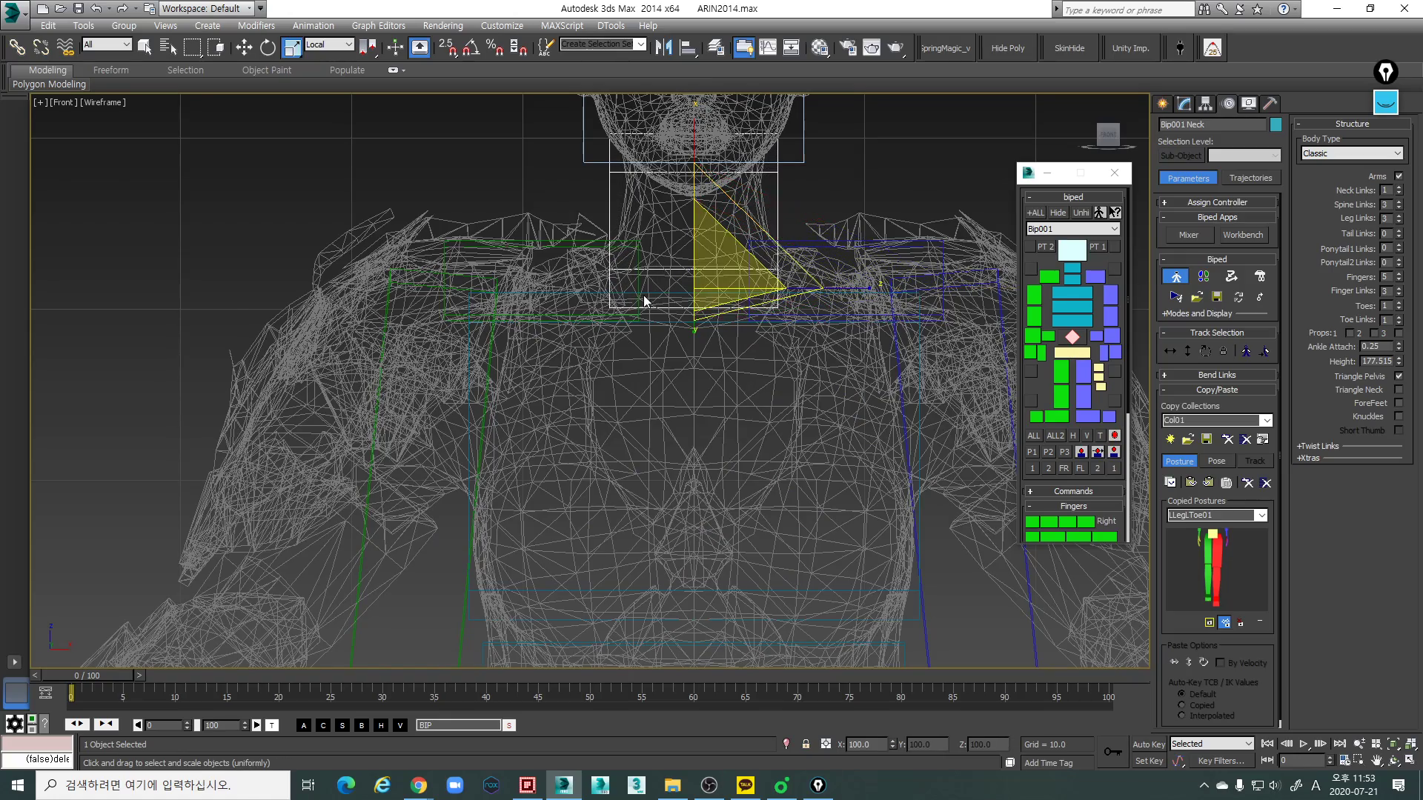
- Select the head link in the Perspective view and frame it in the Left view
{"action": "key", "text": "p"}
{"action": "mouse_move", "coordinate": [638, 277]}
{"action": "middle_mouse_down", "text": "alt"}
{"action": "mouse_move", "coordinate": [793, 321]}
{"action": "mouse_move", "coordinate": [776, 352]}
{"action": "mouse_move", "coordinate": [849, 354]}
{"action": "mouse_move", "coordinate": [841, 285]}
{"action": "mouse_move", "coordinate": [757, 312]}
{"action": "middle_mouse_up", "text": "alt"}
{"action": "key", "text": "F3"}
{"action": "key", "text": "l"}
{"action": "scroll", "coordinate": [756, 309], "scroll_direction": "down", "scroll_amount": 3}
{"action": "left_click_drag", "start_coordinate": [938, 375], "coordinate": [876, 319]}
{"action": "middle_click_drag", "start_coordinate": [878, 350], "coordinate": [870, 379]}
{"action": "scroll", "coordinate": [870, 380], "scroll_direction": "down", "scroll_amount": 3}
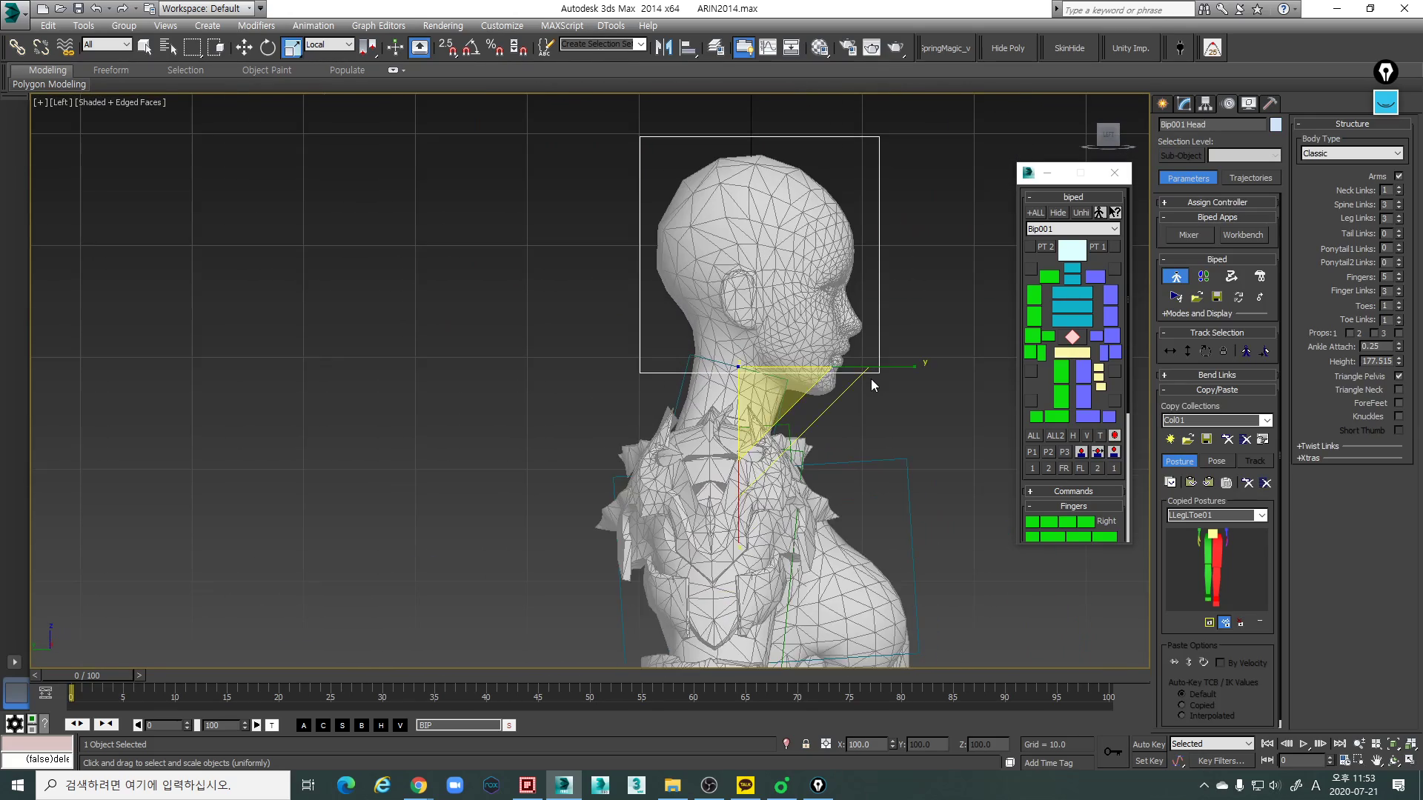
- Raise the head link in the wireframe Left view so its base sits near the bottom of the ear
{"action": "scroll", "coordinate": [814, 366], "scroll_direction": "up", "scroll_amount": 3}
{"action": "key", "text": "w"}
{"action": "scroll", "coordinate": [780, 343], "scroll_direction": "down", "scroll_amount": 2}
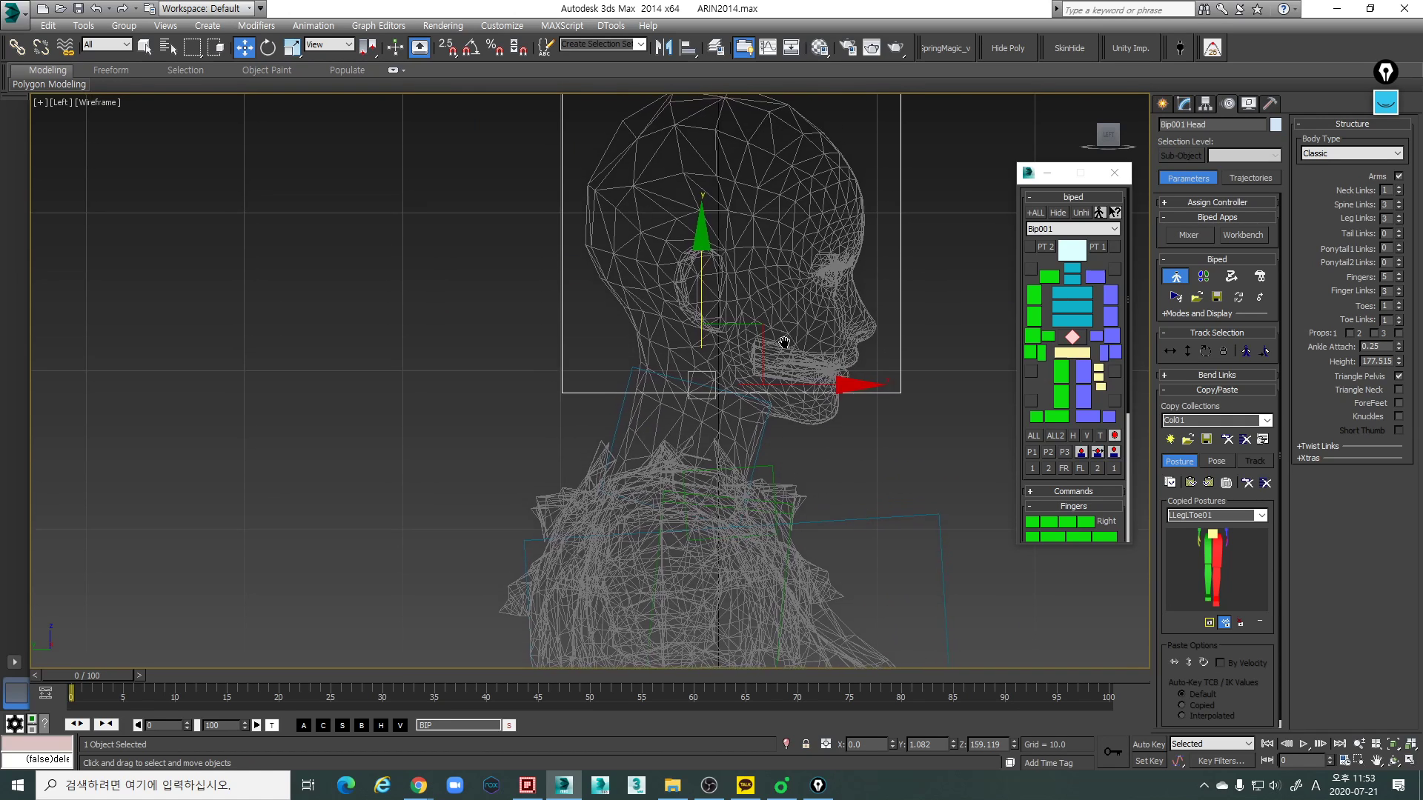
{"action": "left_click_drag", "start_coordinate": [777, 340], "coordinate": [763, 293]}
{"action": "scroll", "coordinate": [768, 320], "scroll_direction": "up", "scroll_amount": 2}
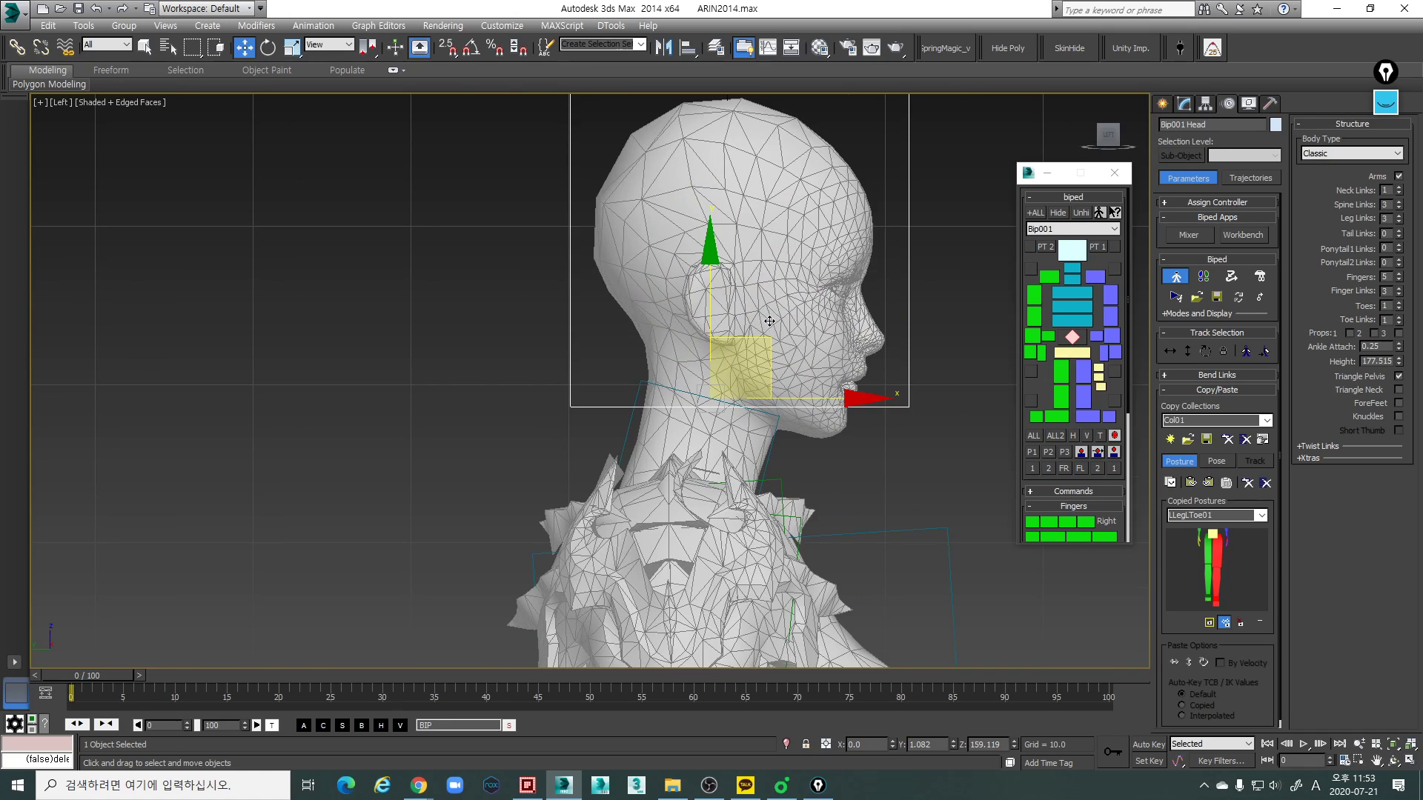
{"action": "key", "text": "F3"}
{"action": "left_click_drag", "start_coordinate": [741, 341], "coordinate": [741, 320]}
{"action": "key", "text": "ctrl+z"}
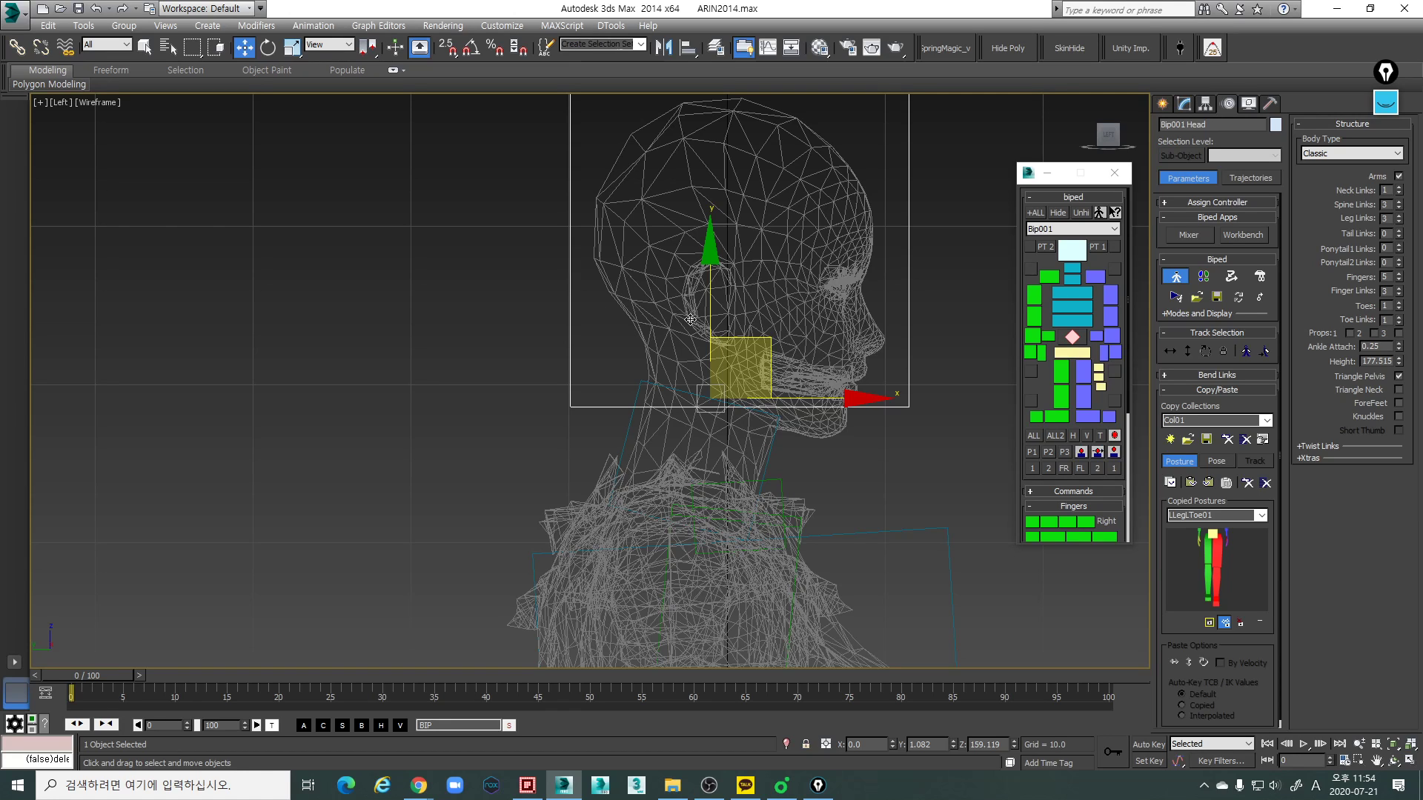
{"action": "scroll", "coordinate": [834, 367], "scroll_direction": "down", "scroll_amount": 3}
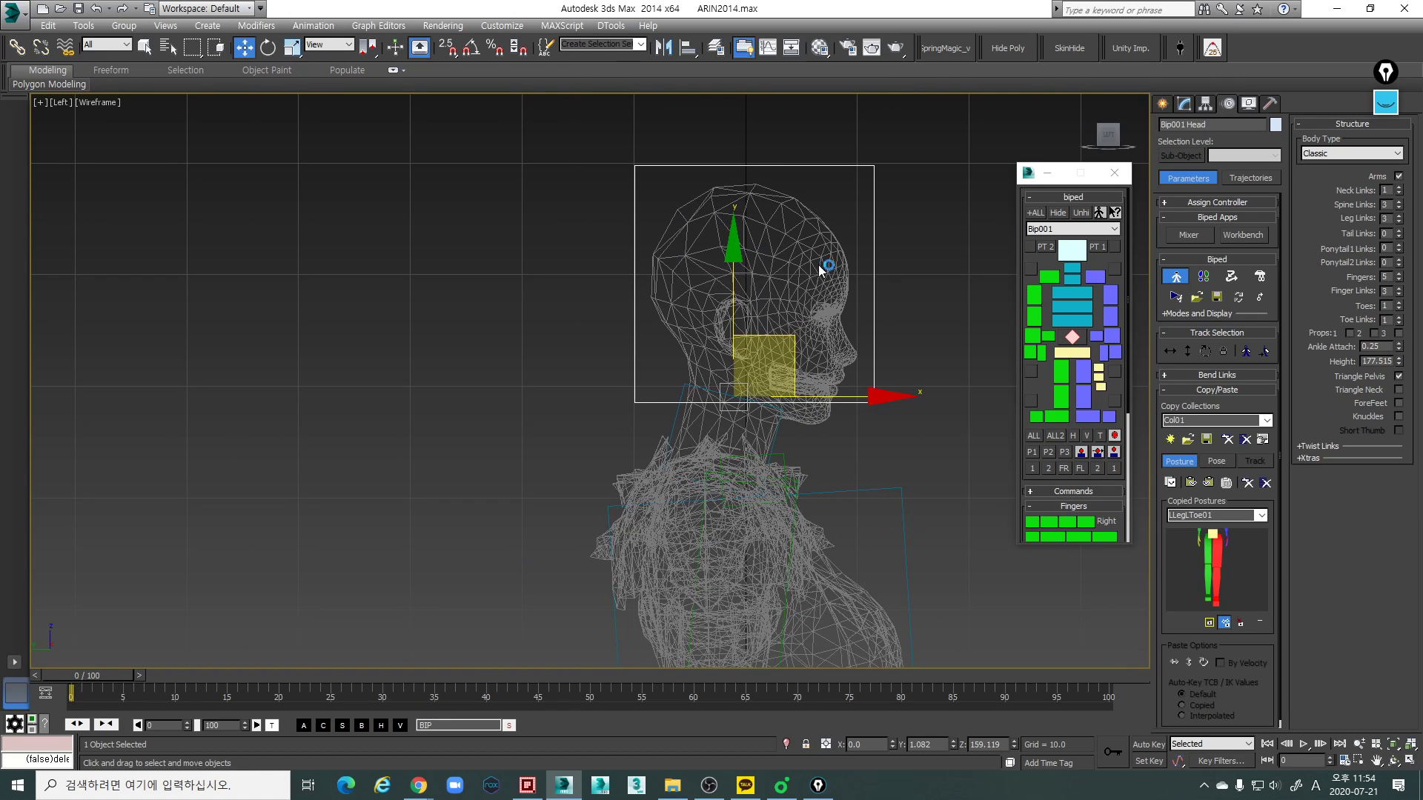
{"action": "scroll", "coordinate": [783, 344], "scroll_direction": "up", "scroll_amount": 2}
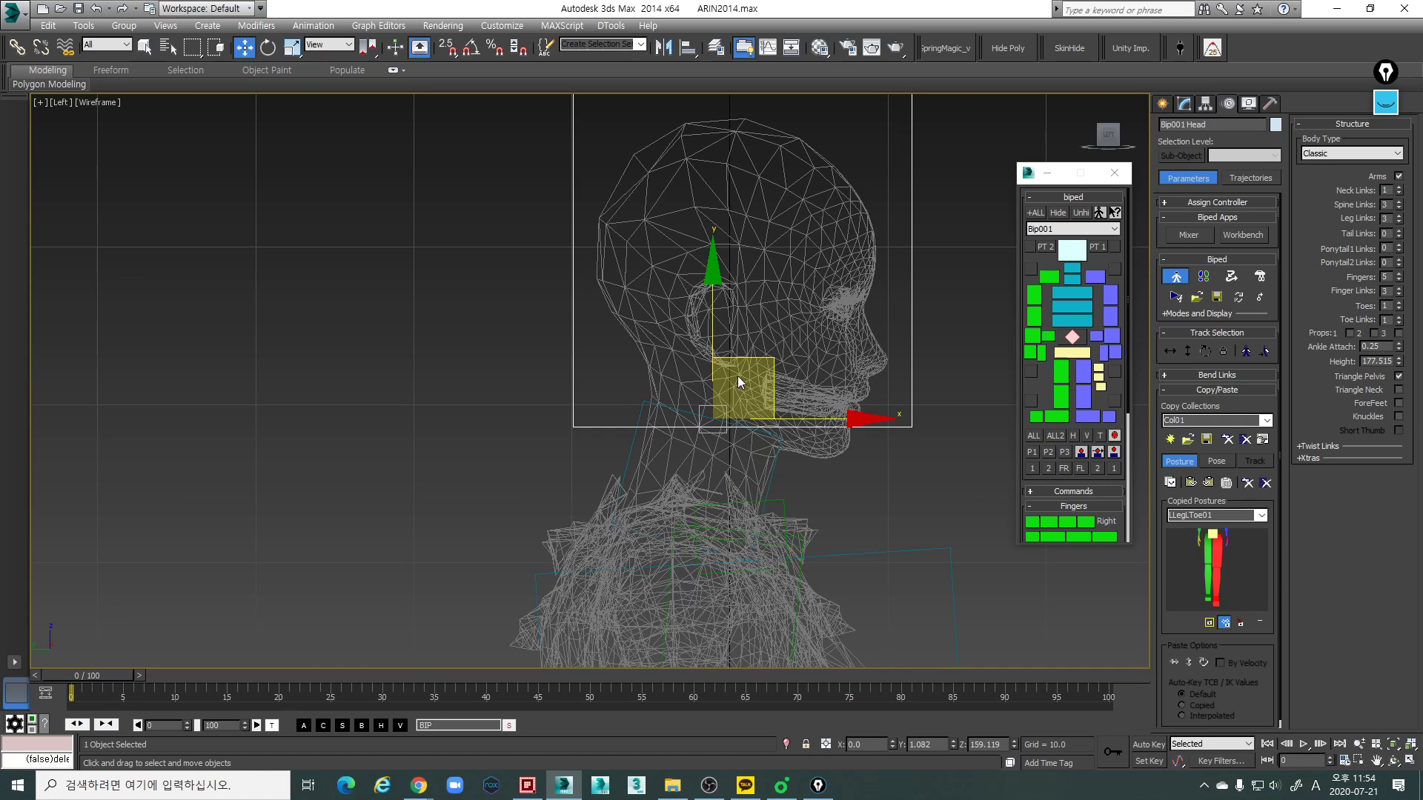
{"action": "middle_click_drag", "start_coordinate": [948, 277], "coordinate": [936, 304]}
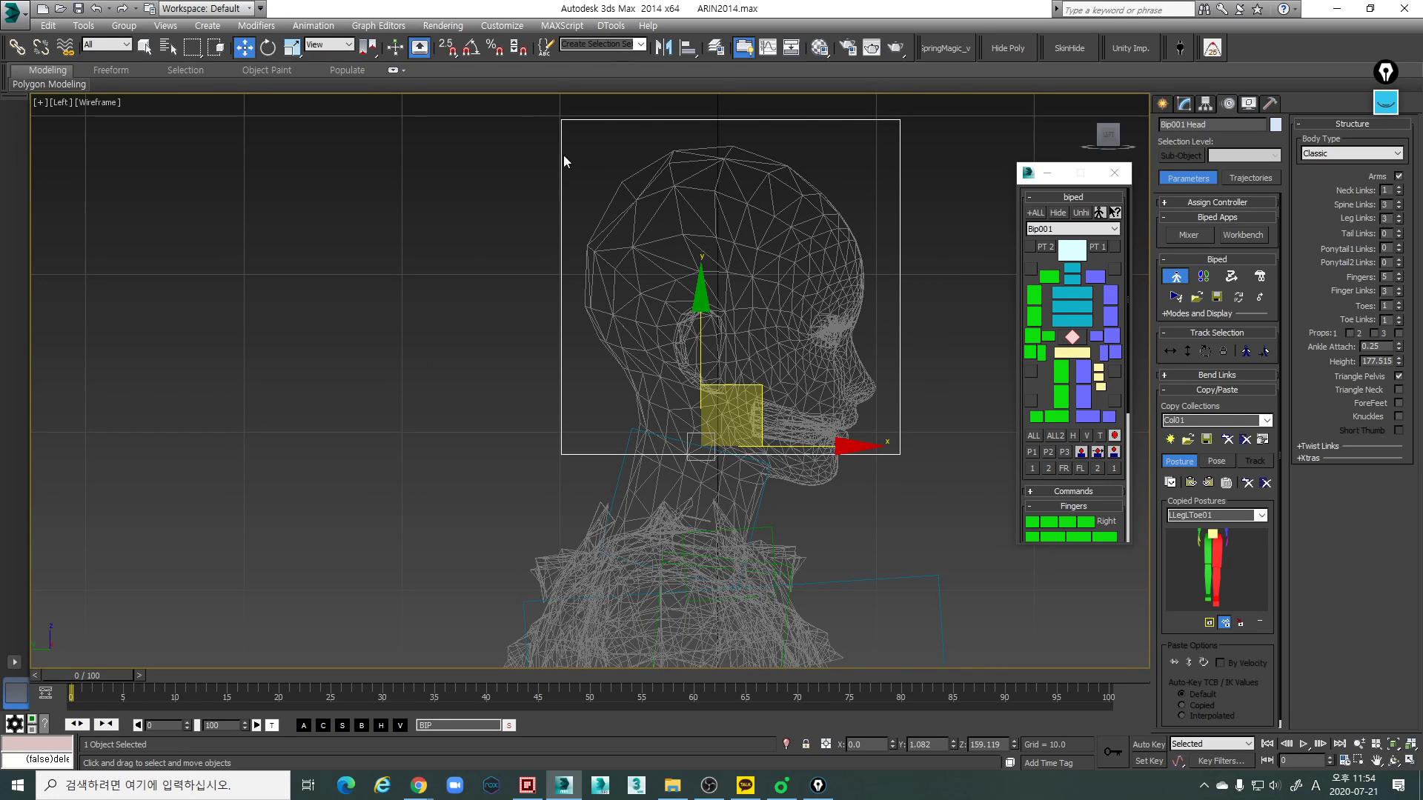
{"action": "left_click_drag", "start_coordinate": [748, 389], "coordinate": [751, 339]}
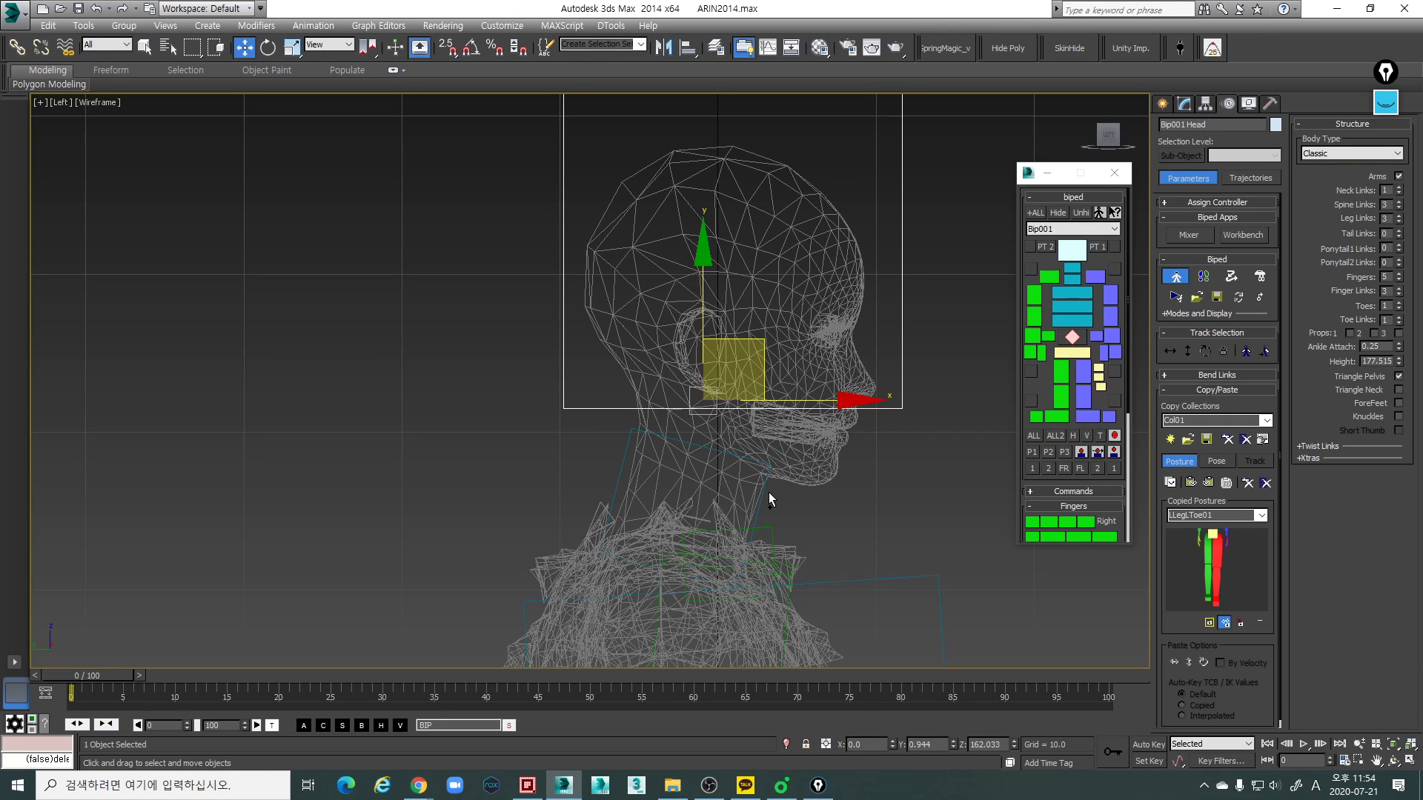
{"action": "left_click_drag", "start_coordinate": [749, 335], "coordinate": [749, 344]}
- Scale the head link's depth and height in the Left view to enclose the mesh skull
{"action": "key", "text": "r"}
{"action": "scroll", "coordinate": [839, 354], "scroll_direction": "down", "scroll_amount": 3}
{"action": "key", "text": "r"}
{"action": "key", "text": "r"}
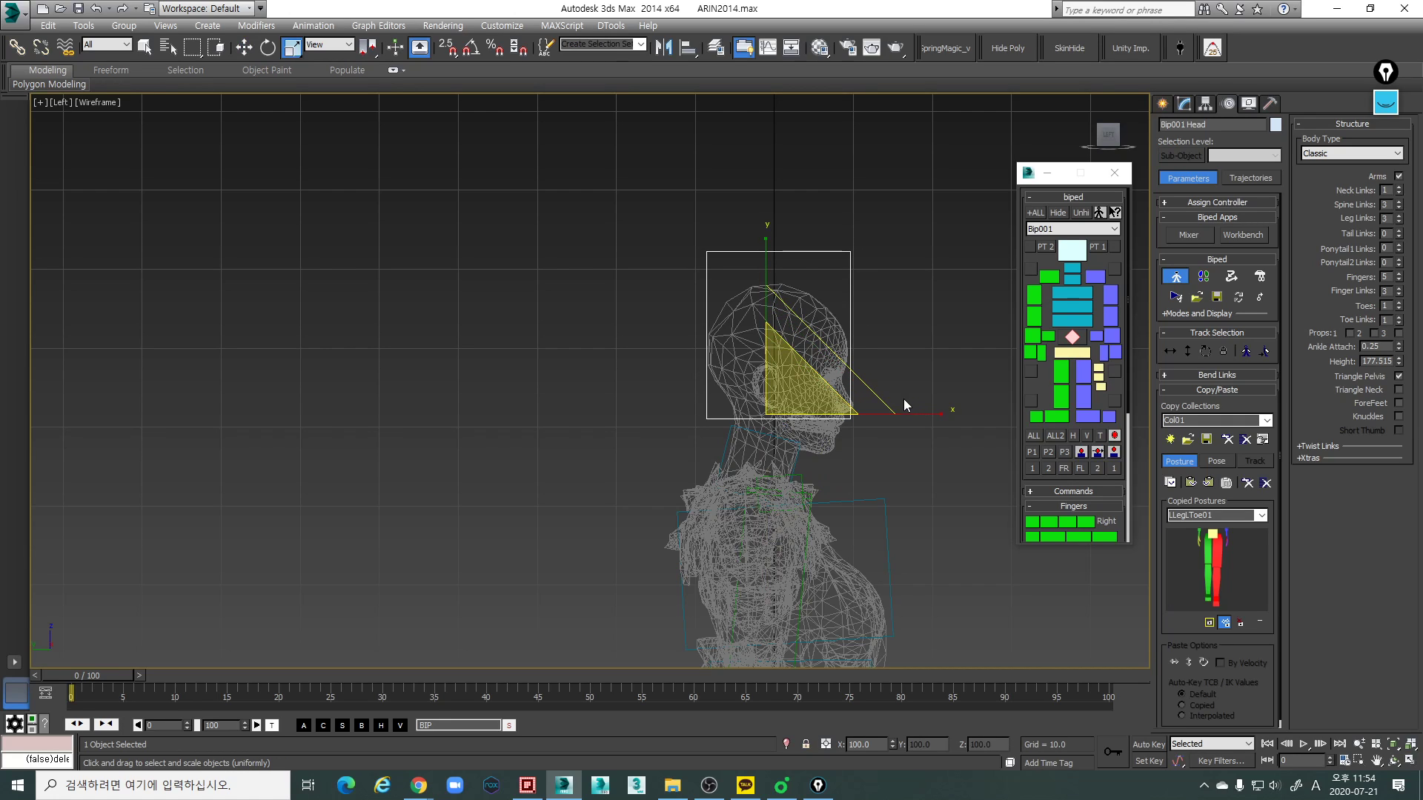
{"action": "key", "text": "r"}
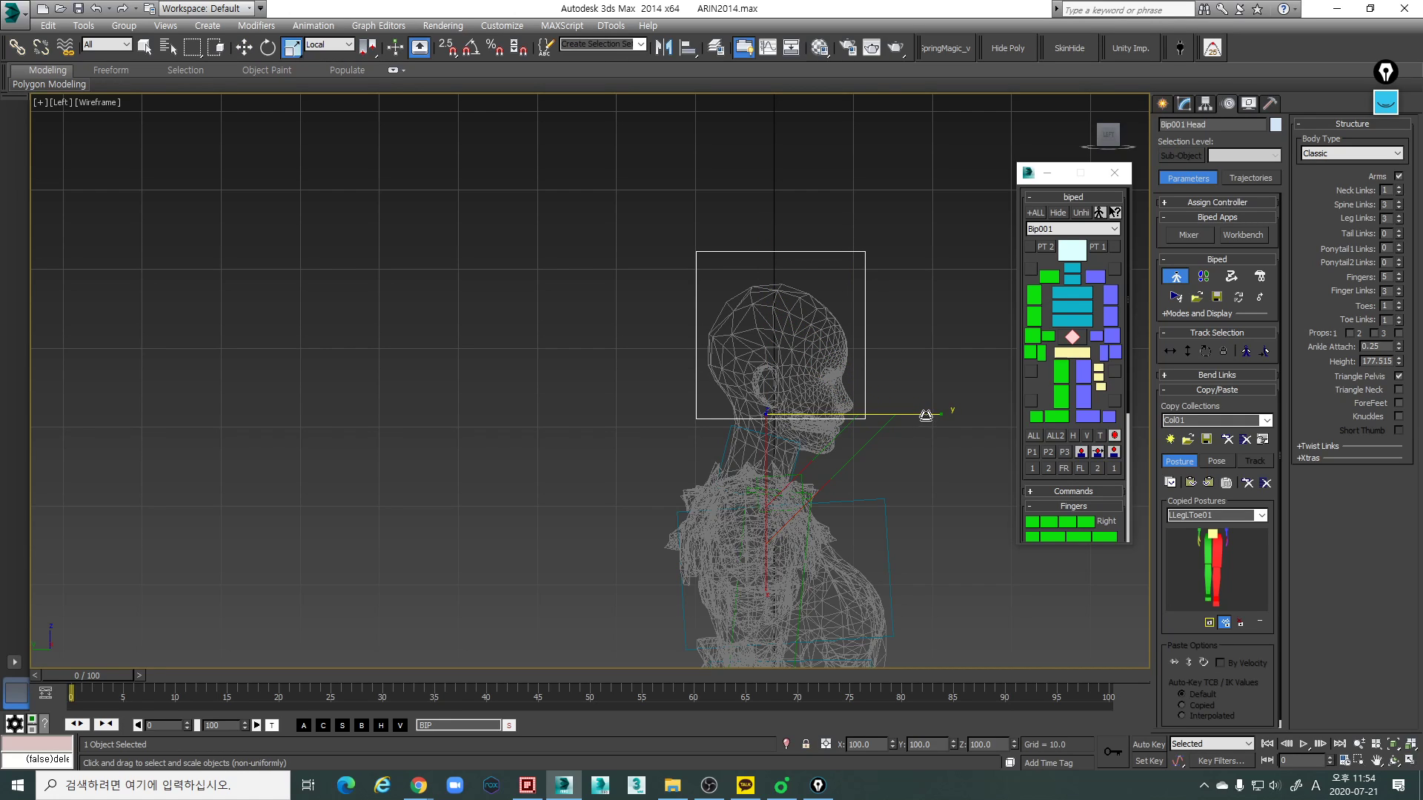
{"action": "left_click_drag", "start_coordinate": [924, 415], "coordinate": [924, 415]}
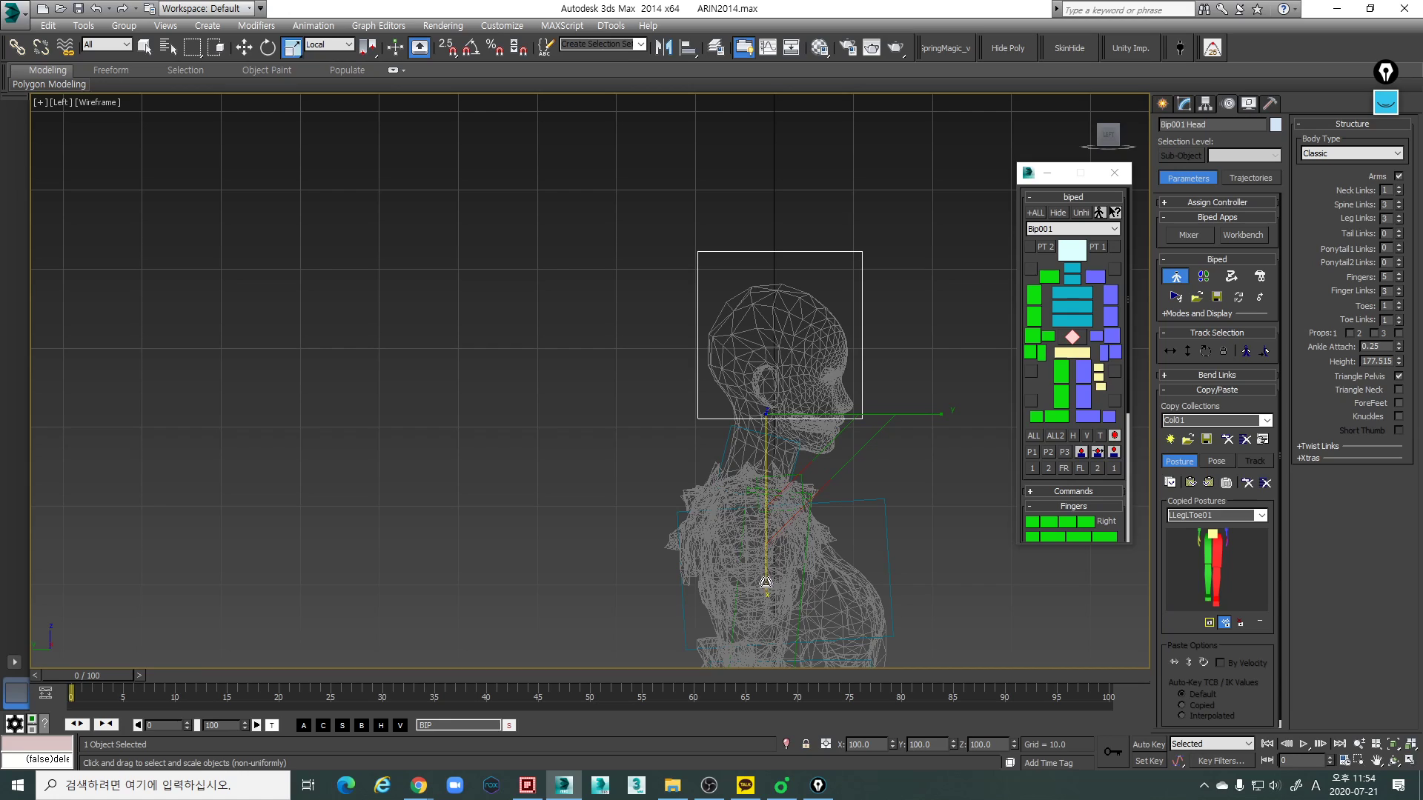
{"action": "key", "text": "r"}
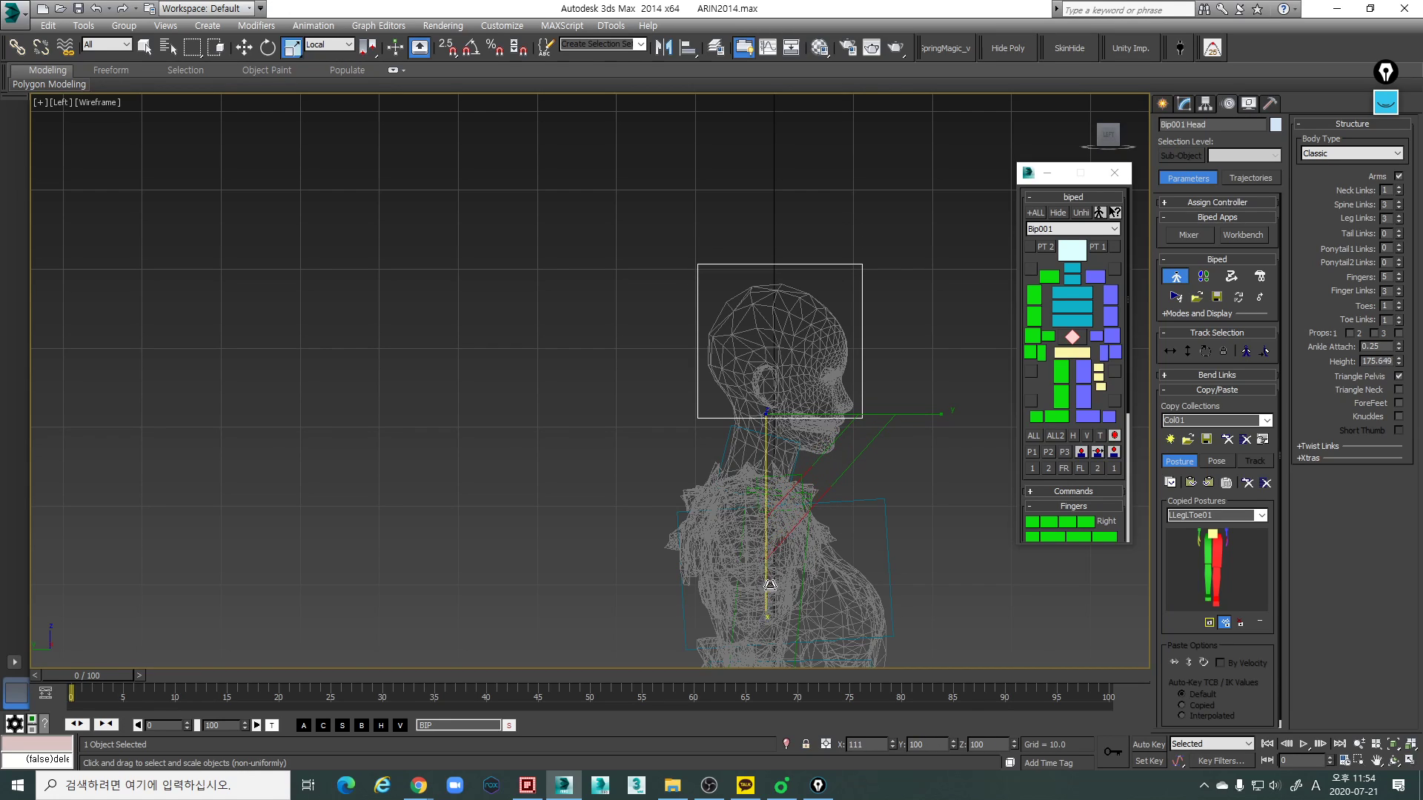
{"action": "left_click_drag", "start_coordinate": [769, 587], "coordinate": [770, 585]}
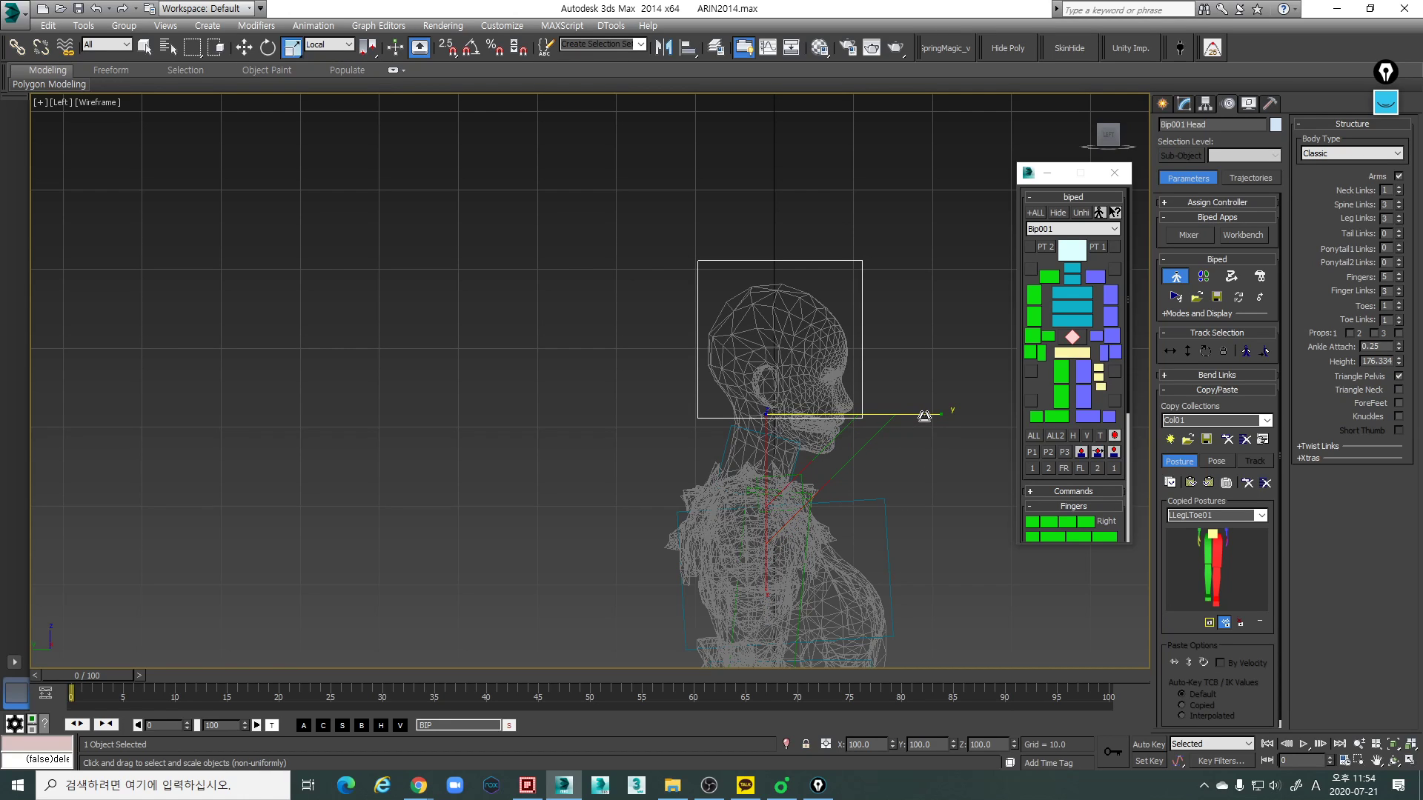
{"action": "left_click_drag", "start_coordinate": [926, 417], "coordinate": [923, 416]}
- Scale the head link's width to the ears in the Front view and shorten its height to just above the skull
{"action": "middle_click_drag", "start_coordinate": [685, 524], "coordinate": [751, 438]}
{"action": "key", "text": "f"}
{"action": "scroll", "coordinate": [751, 439], "scroll_direction": "down", "scroll_amount": 3}
{"action": "middle_click_drag", "start_coordinate": [791, 364], "coordinate": [768, 455]}
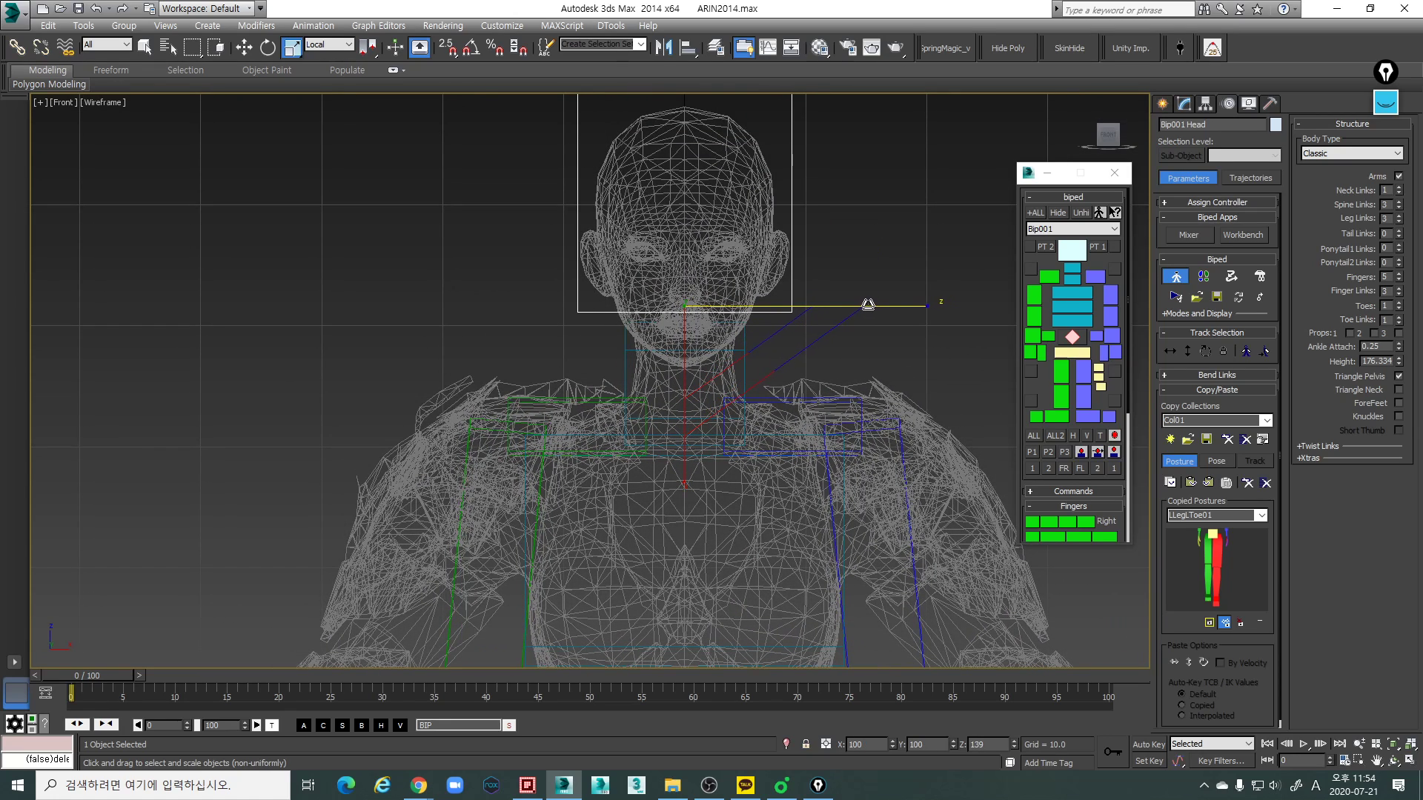
{"action": "left_click_drag", "start_coordinate": [865, 304], "coordinate": [866, 304]}
{"action": "scroll", "coordinate": [700, 310], "scroll_direction": "down", "scroll_amount": 2}
{"action": "middle_click_drag", "start_coordinate": [701, 310], "coordinate": [687, 344]}
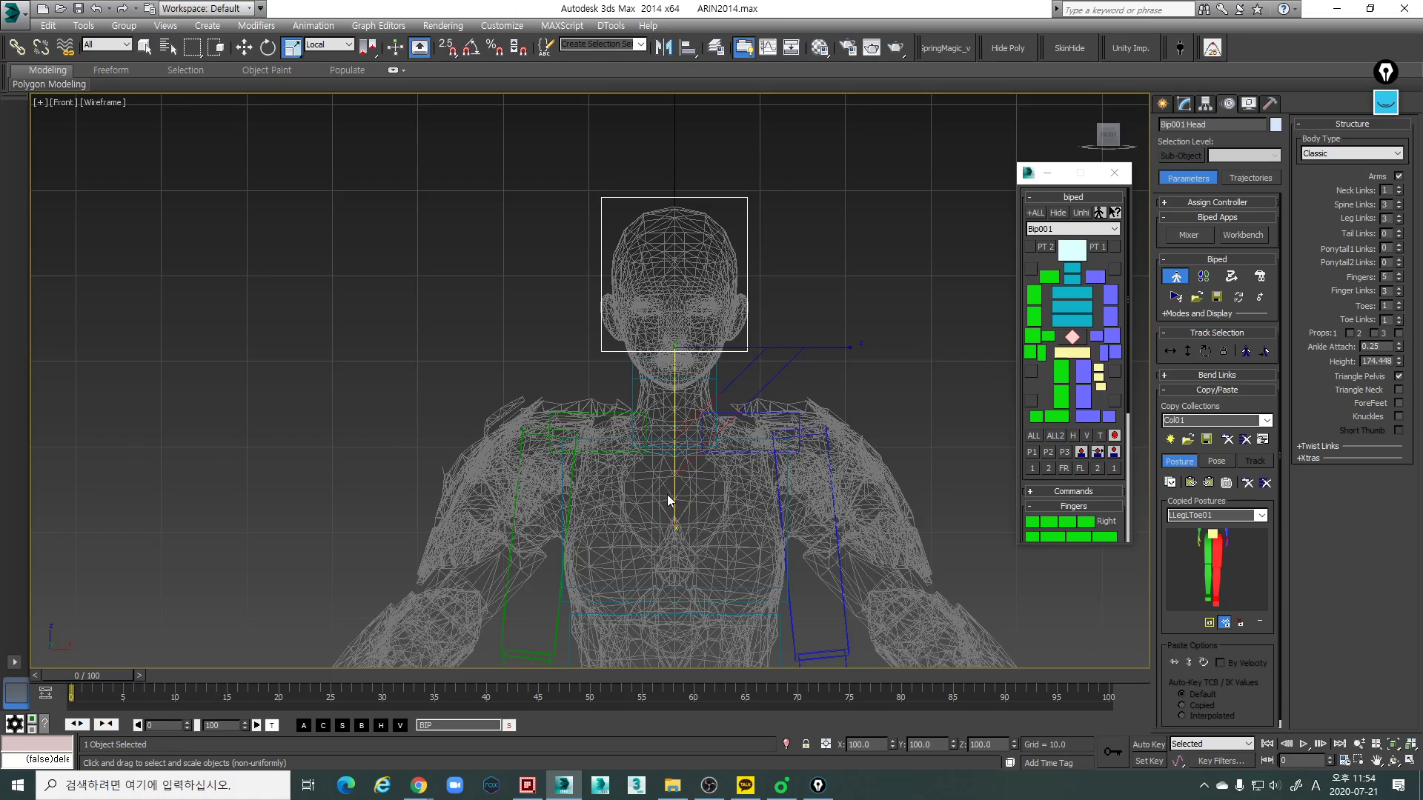
- Examine the head link's fit around the shaded head mesh in the Perspective and Left views
{"action": "key", "text": "p"}
{"action": "mouse_move", "coordinate": [621, 456]}
{"action": "middle_mouse_down", "text": "alt"}
{"action": "mouse_move", "coordinate": [753, 400]}
{"action": "mouse_move", "coordinate": [721, 392]}
{"action": "mouse_move", "coordinate": [699, 429]}
{"action": "mouse_move", "coordinate": [634, 421]}
{"action": "mouse_move", "coordinate": [673, 413]}
{"action": "middle_mouse_up", "text": "alt"}
{"action": "scroll", "coordinate": [695, 394], "scroll_direction": "up", "scroll_amount": 4}
{"action": "scroll", "coordinate": [715, 423], "scroll_direction": "down", "scroll_amount": 3}
{"action": "key", "text": "F3"}
{"action": "scroll", "coordinate": [699, 422], "scroll_direction": "up", "scroll_amount": 3}
{"action": "key", "text": "l"}
{"action": "scroll", "coordinate": [682, 413], "scroll_direction": "up", "scroll_amount": 3}
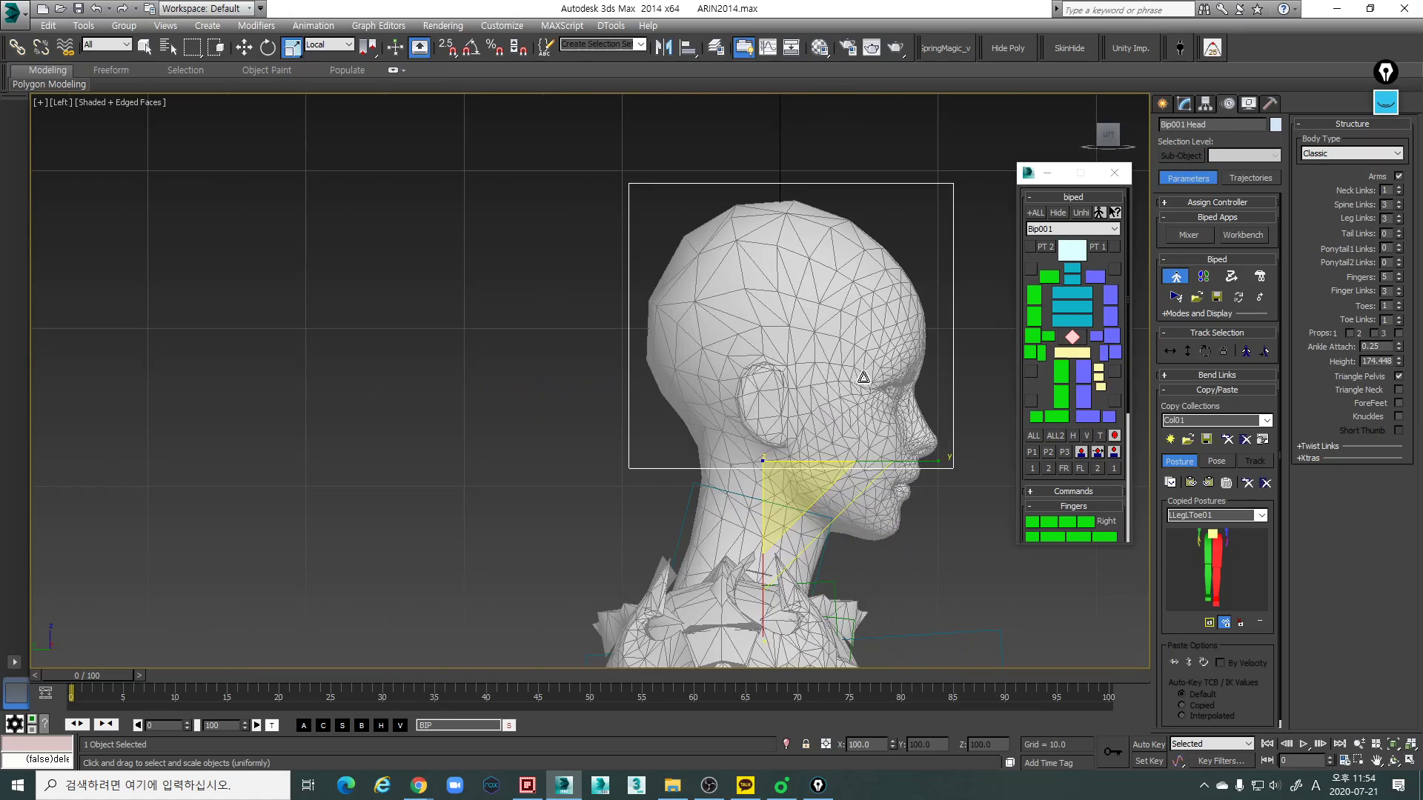
{"action": "key", "text": "e"}
{"action": "left_click_drag", "start_coordinate": [888, 385], "coordinate": [870, 369]}
{"action": "key", "text": "ctrl+z"}
{"action": "left_click_drag", "start_coordinate": [871, 474], "coordinate": [852, 464]}
{"action": "key", "text": "ctrl+z"}
- Move the head link forward by about 0.5 units along the X axis in the shaded Left view
{"action": "middle_click_drag", "start_coordinate": [857, 472], "coordinate": [732, 364]}
{"action": "key", "text": "p"}
{"action": "key", "text": "l"}
{"action": "scroll", "coordinate": [757, 415], "scroll_direction": "up", "scroll_amount": 2}
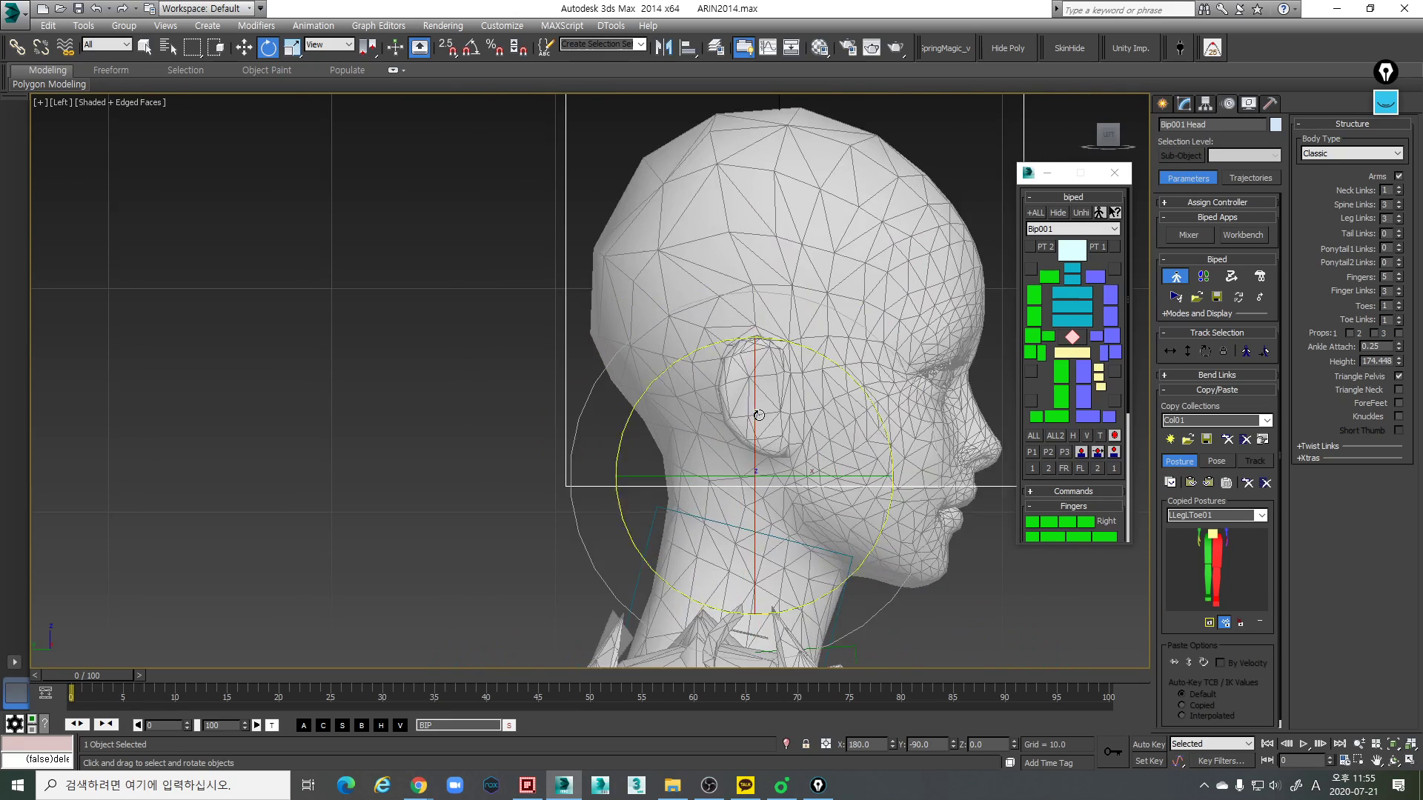
{"action": "scroll", "coordinate": [758, 415], "scroll_direction": "up", "scroll_amount": 2}
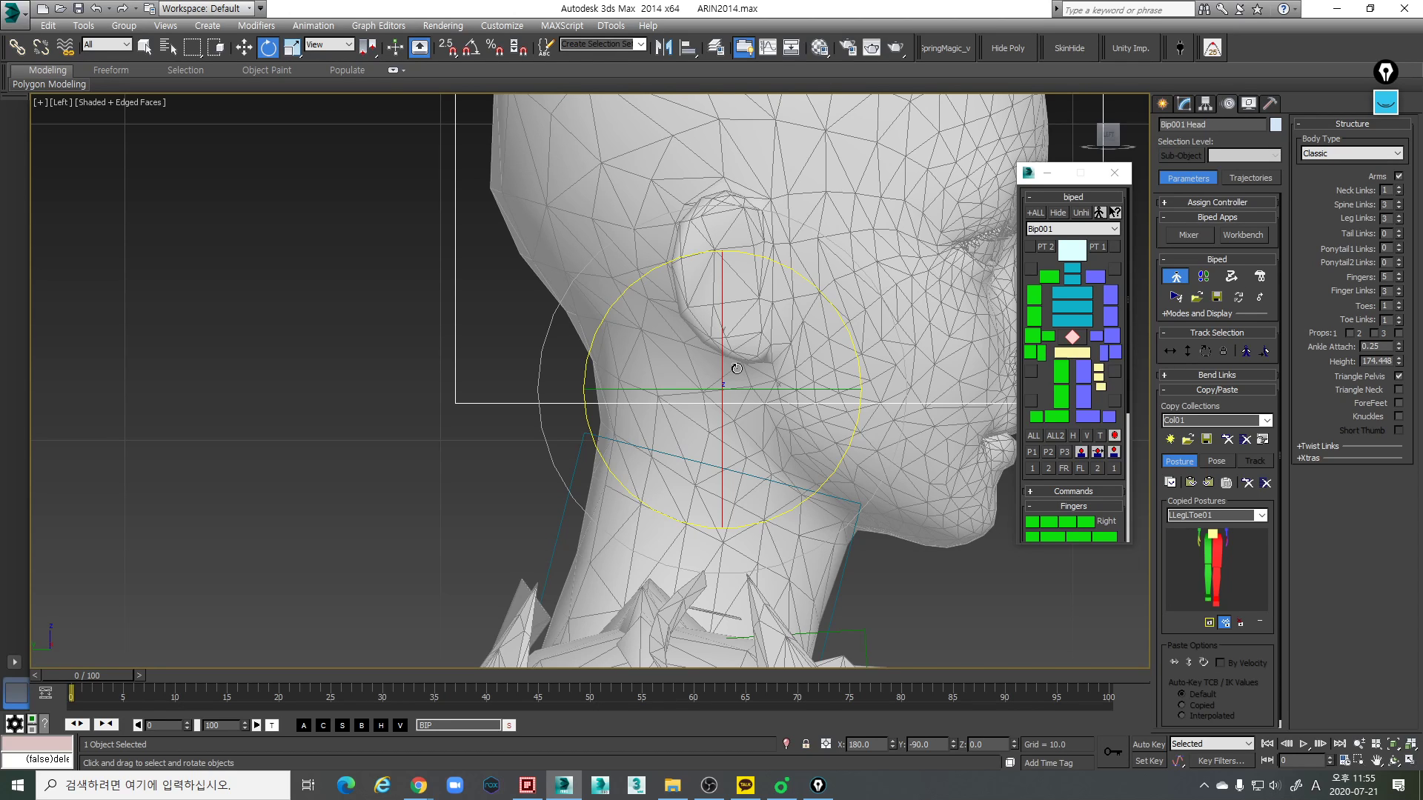
{"action": "scroll", "coordinate": [789, 401], "scroll_direction": "down", "scroll_amount": 4}
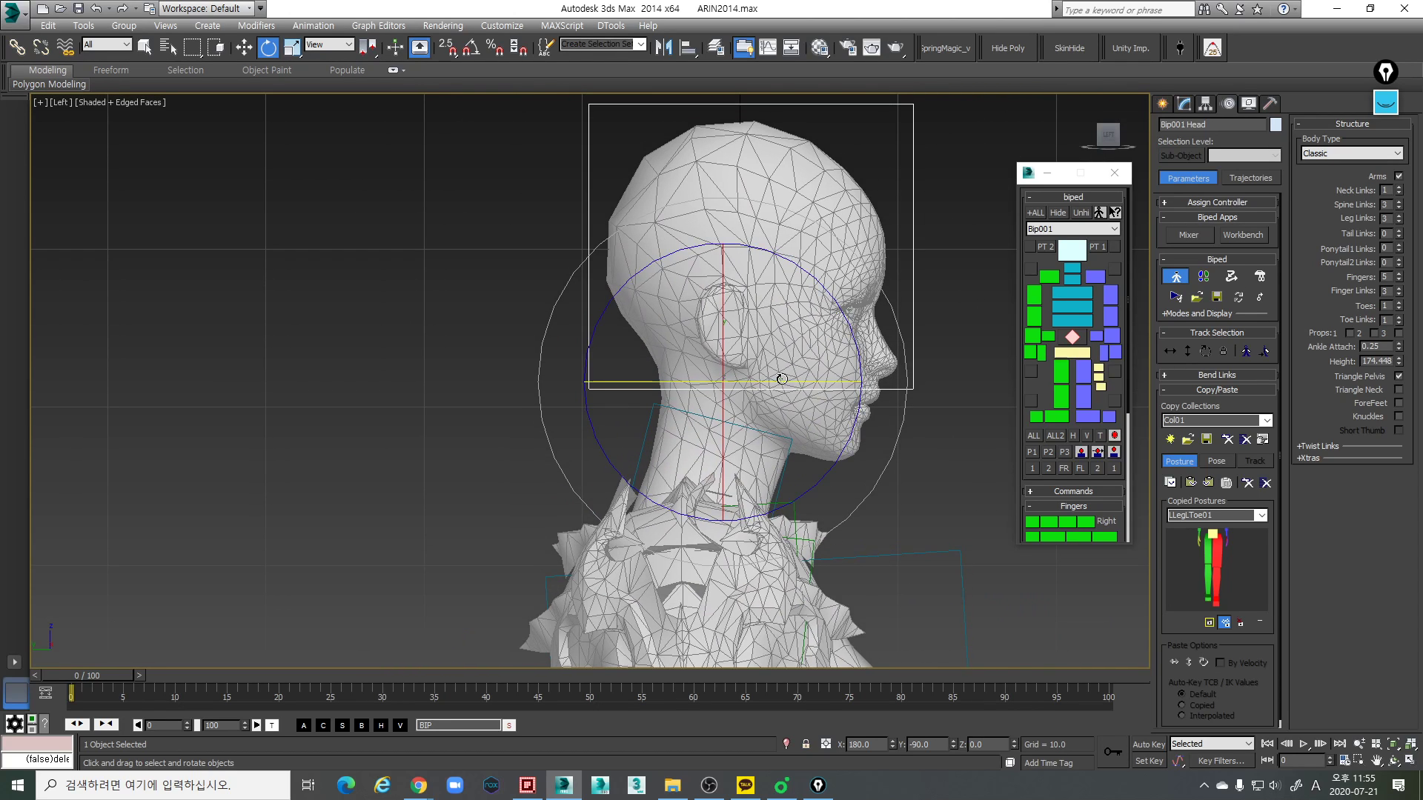
{"action": "scroll", "coordinate": [779, 401], "scroll_direction": "up", "scroll_amount": 2}
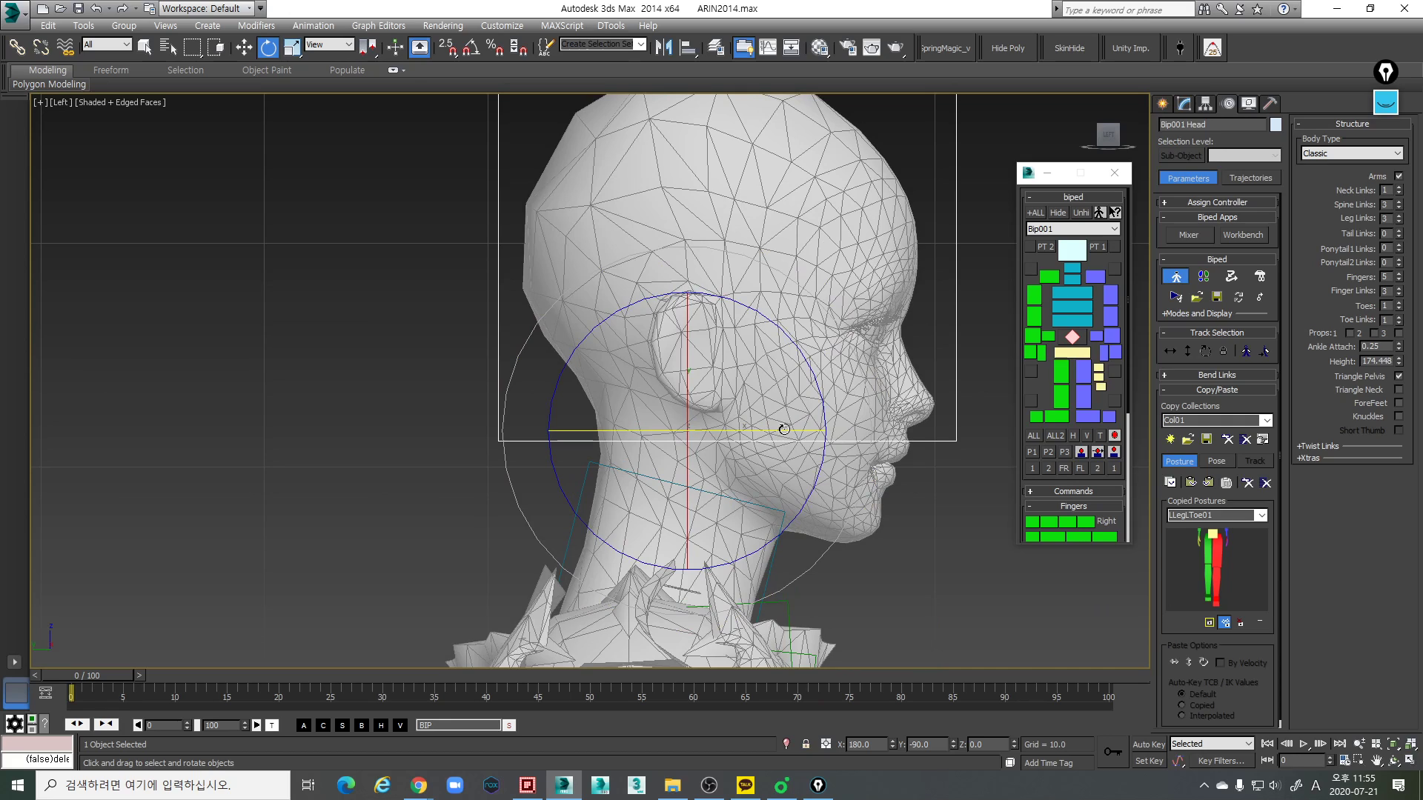
{"action": "key", "text": "w"}
{"action": "left_click_drag", "start_coordinate": [834, 431], "coordinate": [835, 431]}
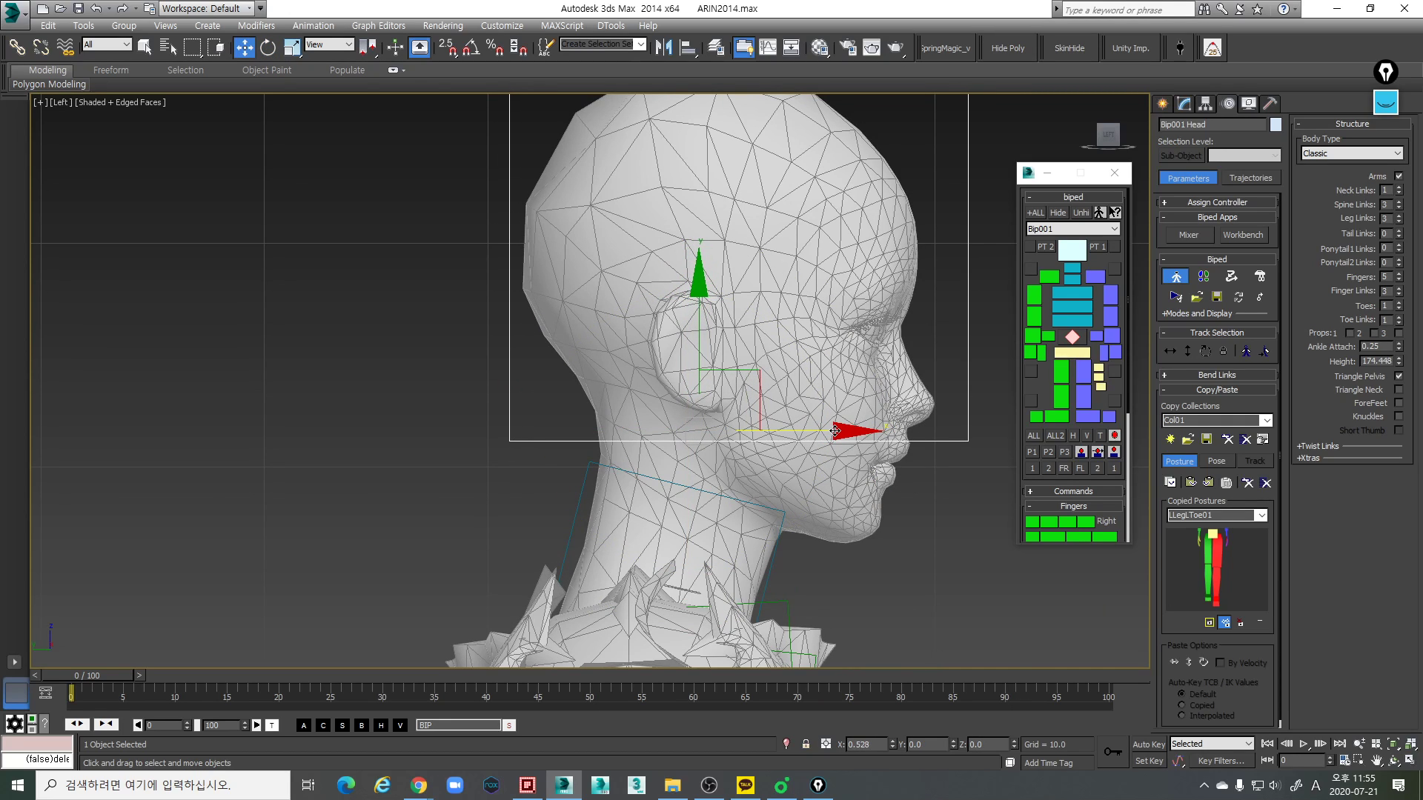
- Scale the head link slightly deeper from front to back along its local Y axis in the Left view
{"action": "key", "text": "r"}
{"action": "scroll", "coordinate": [896, 496], "scroll_direction": "down", "scroll_amount": 2}
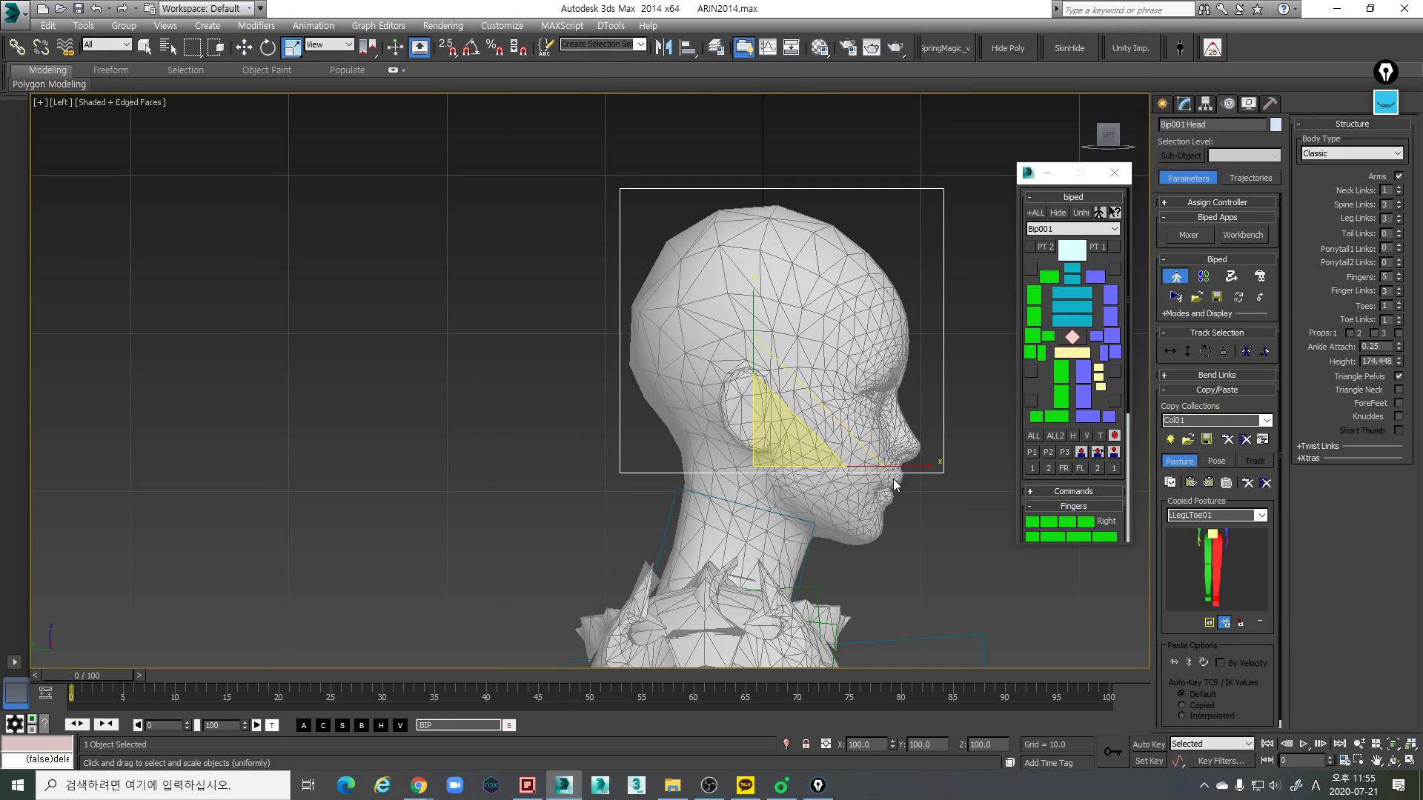
{"action": "left_click_drag", "start_coordinate": [908, 467], "coordinate": [909, 467]}
{"action": "middle_click_drag", "start_coordinate": [826, 576], "coordinate": [810, 465]}
{"action": "scroll", "coordinate": [810, 467], "scroll_direction": "down", "scroll_amount": 3}
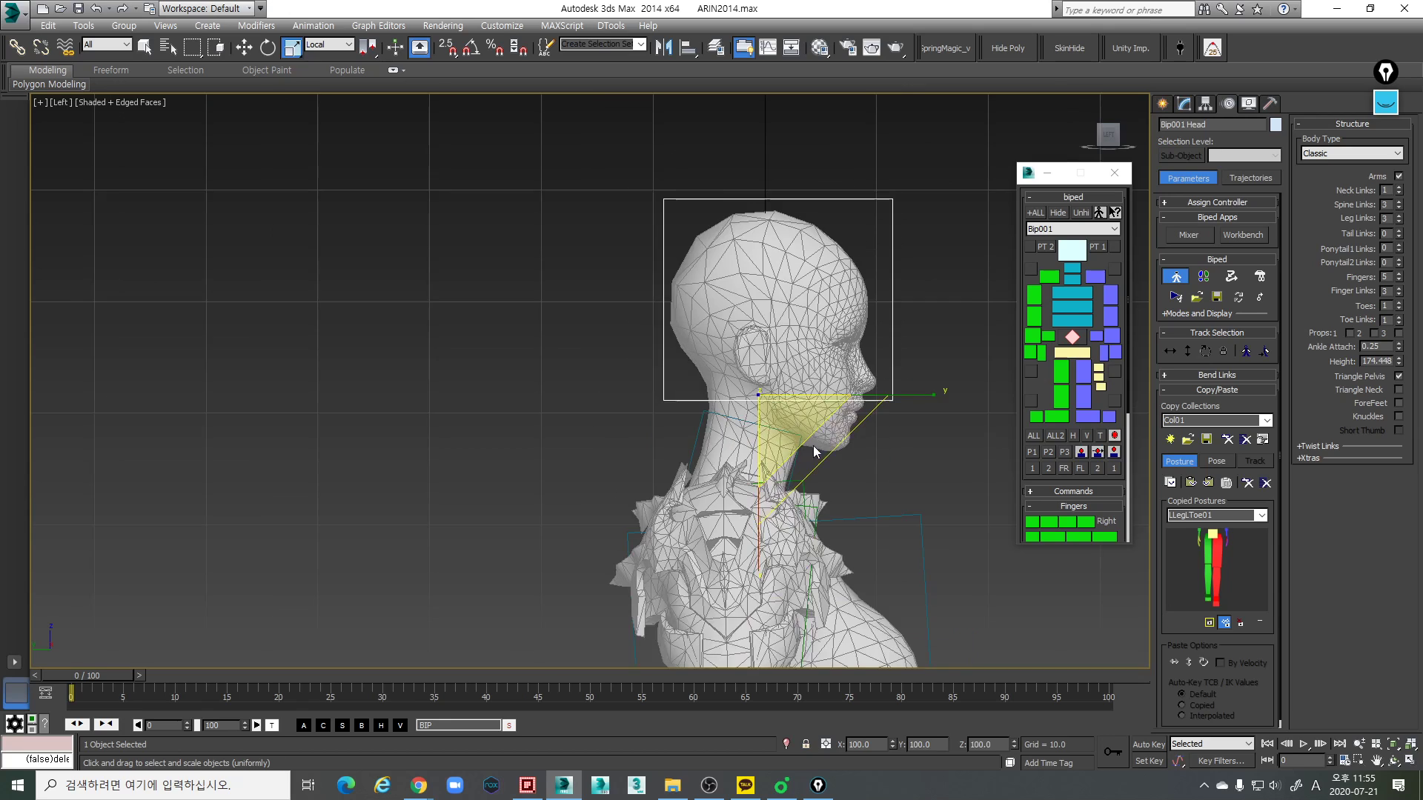
- Try to lengthen the neck link along its local X axis in the Perspective view
{"action": "scroll", "coordinate": [813, 468], "scroll_direction": "up", "scroll_amount": 3}
{"action": "key", "text": "p"}
{"action": "left_click", "coordinate": [847, 437]}
{"action": "middle_click_drag", "start_coordinate": [846, 437], "coordinate": [840, 454]}
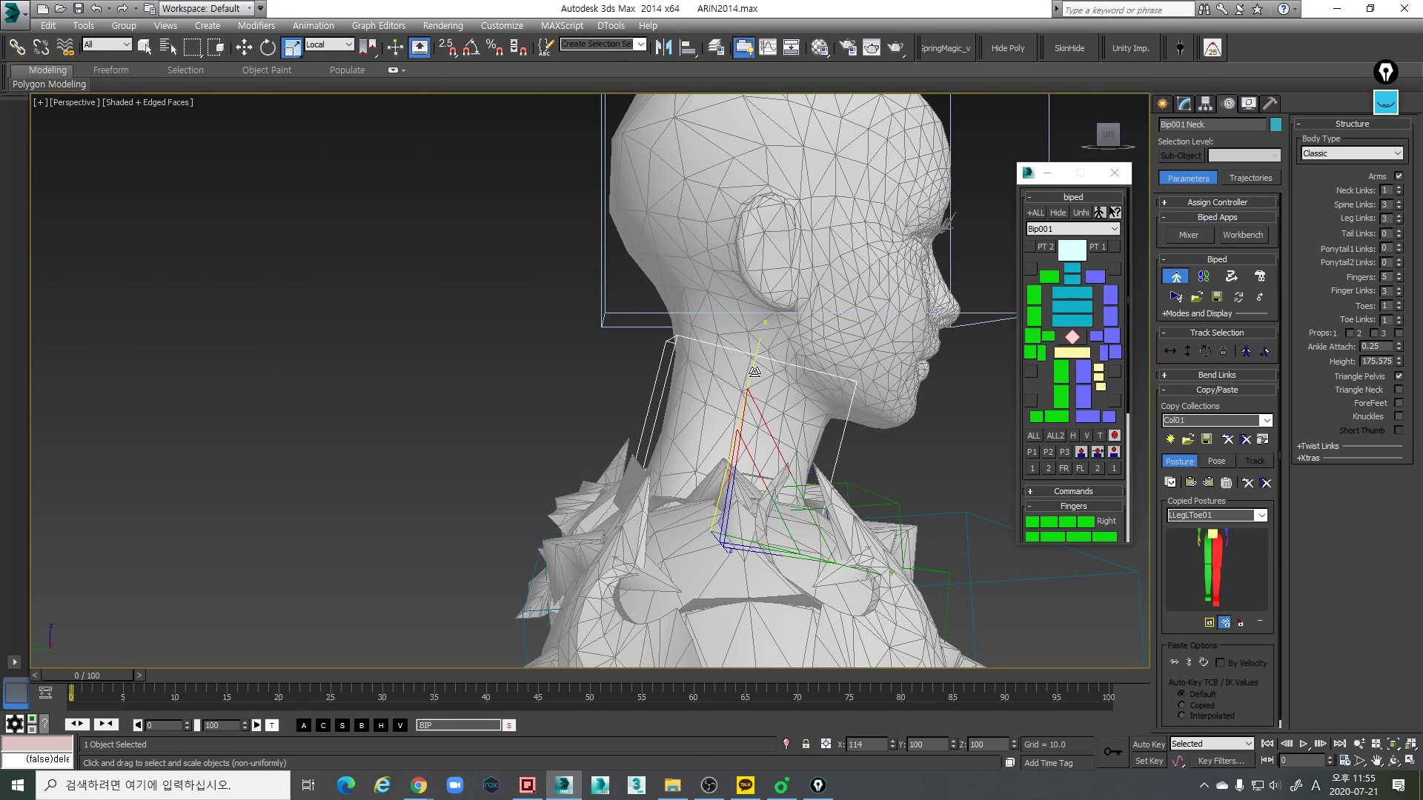
{"action": "middle_click_drag", "start_coordinate": [753, 383], "coordinate": [595, 404], "text": "alt"}
{"action": "scroll", "coordinate": [595, 404], "scroll_direction": "up", "scroll_amount": 3}
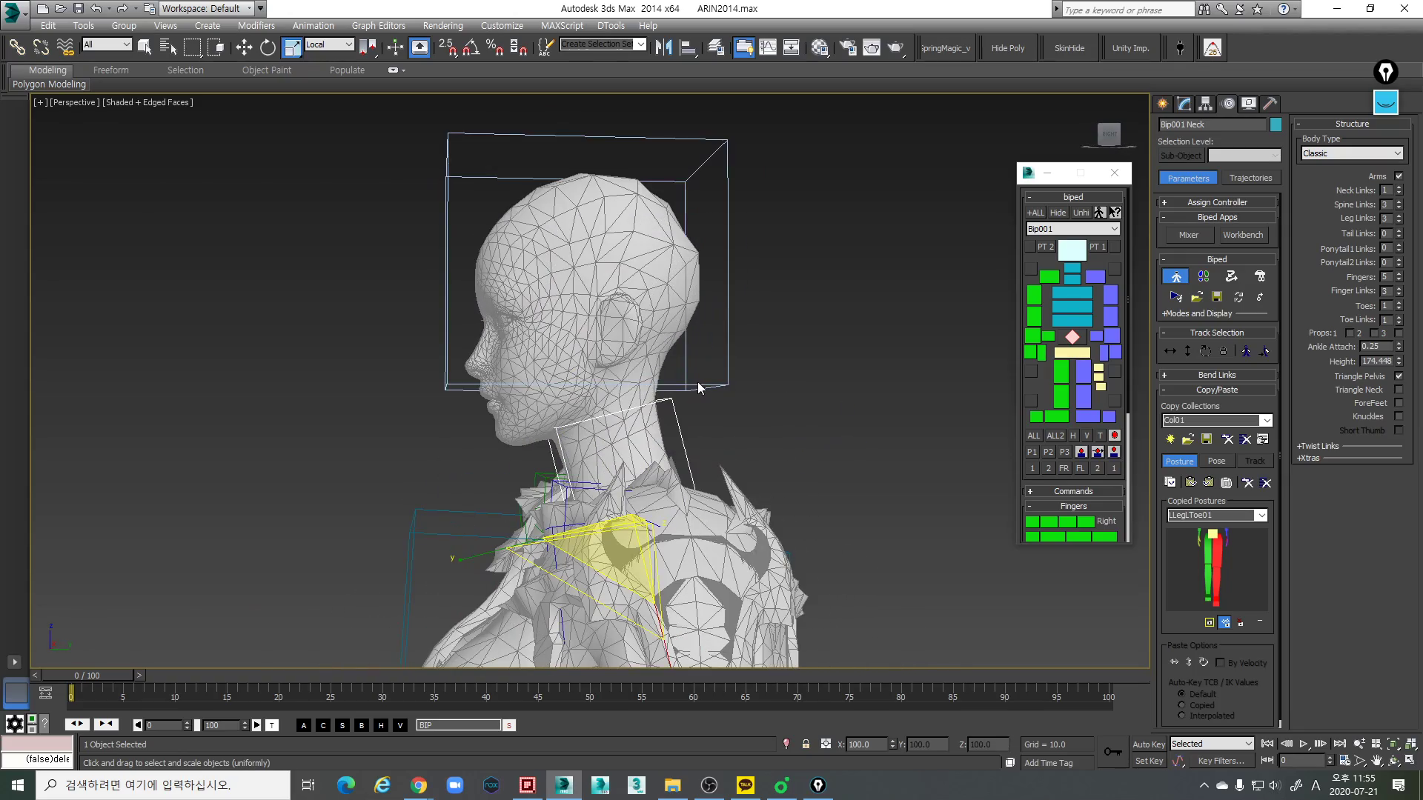
- Shift the head link slightly down and back to about Y 0.739, Z 161.398 using the Perspective and Left views
{"action": "left_click", "coordinate": [637, 278]}
{"action": "key", "text": "w"}
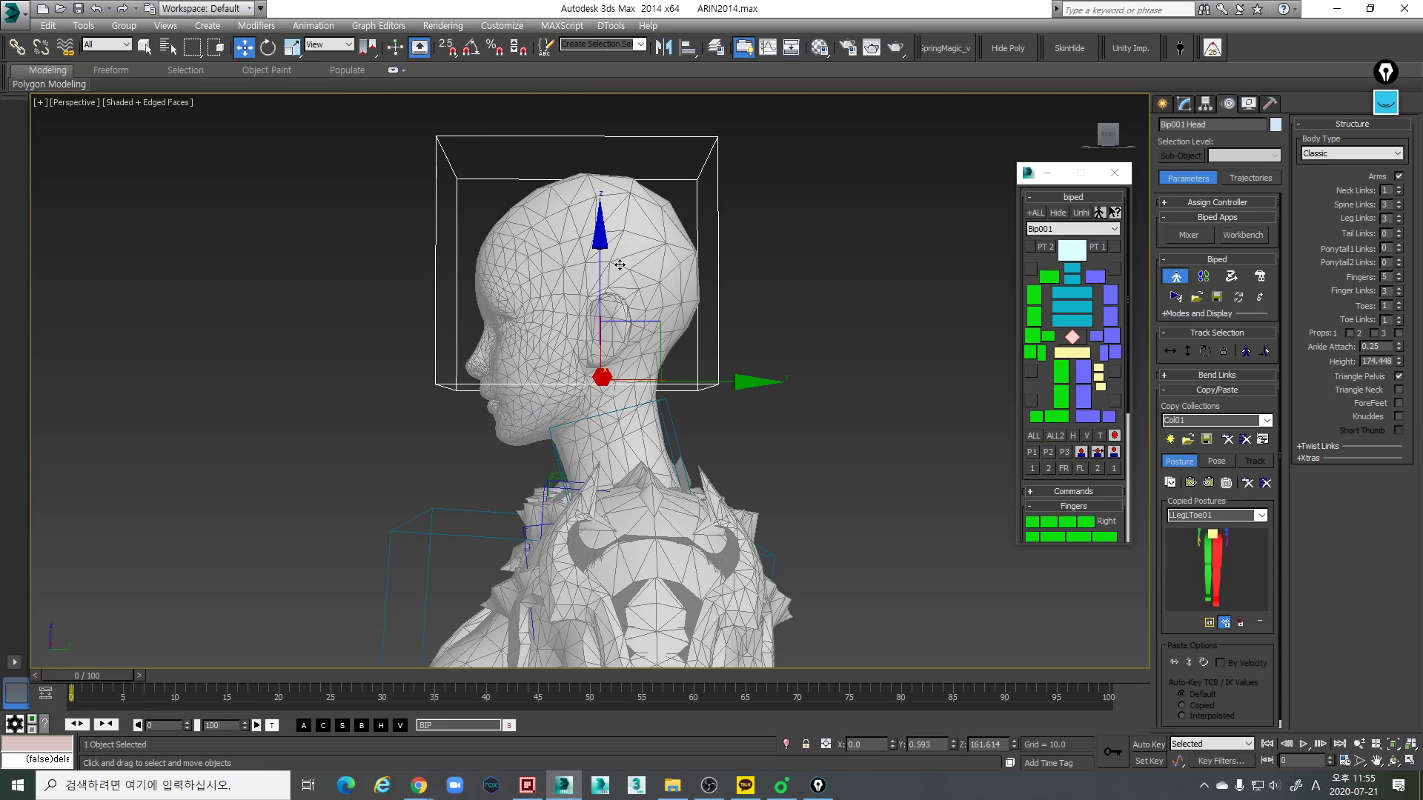
{"action": "left_click_drag", "start_coordinate": [602, 249], "coordinate": [604, 253]}
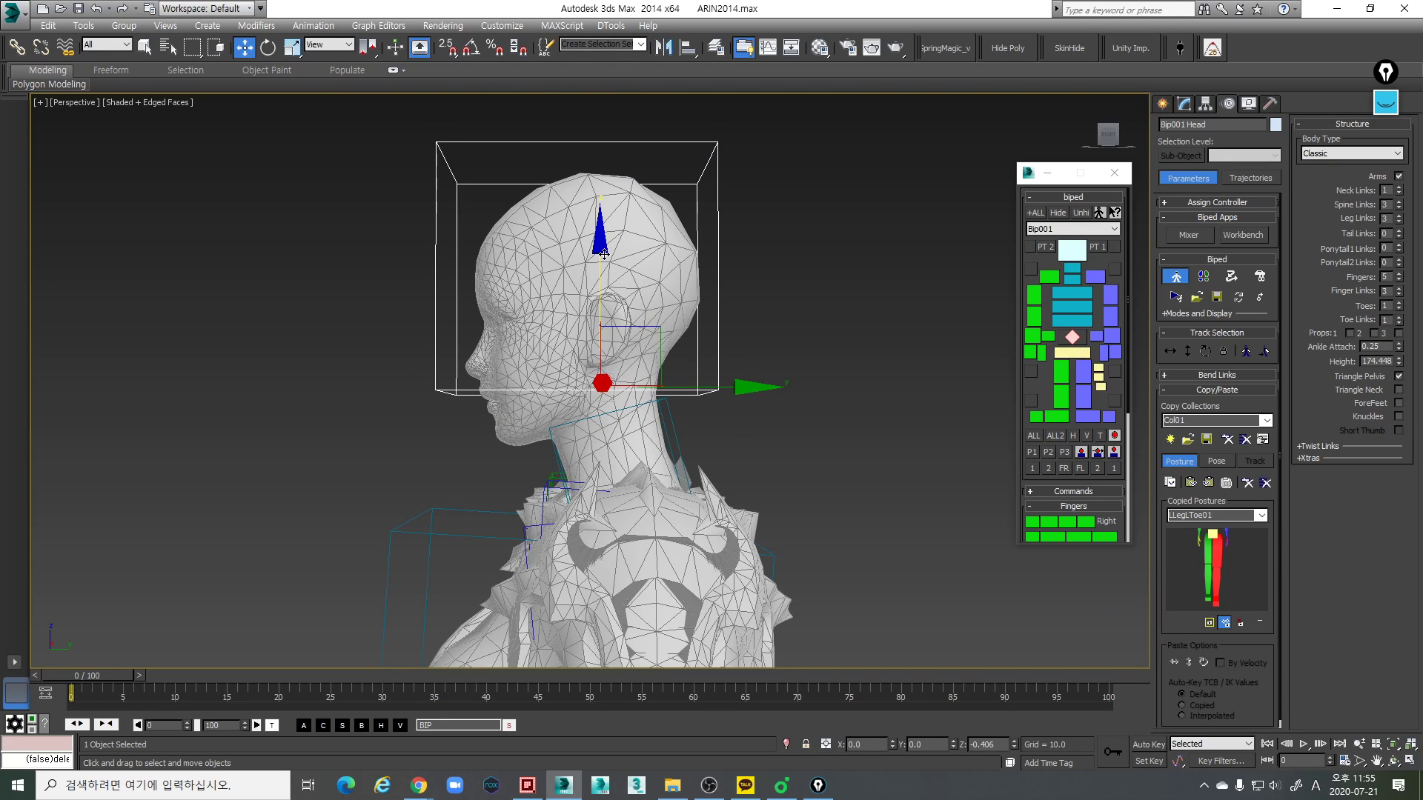
{"action": "middle_click_drag", "start_coordinate": [604, 254], "coordinate": [756, 340], "text": "alt"}
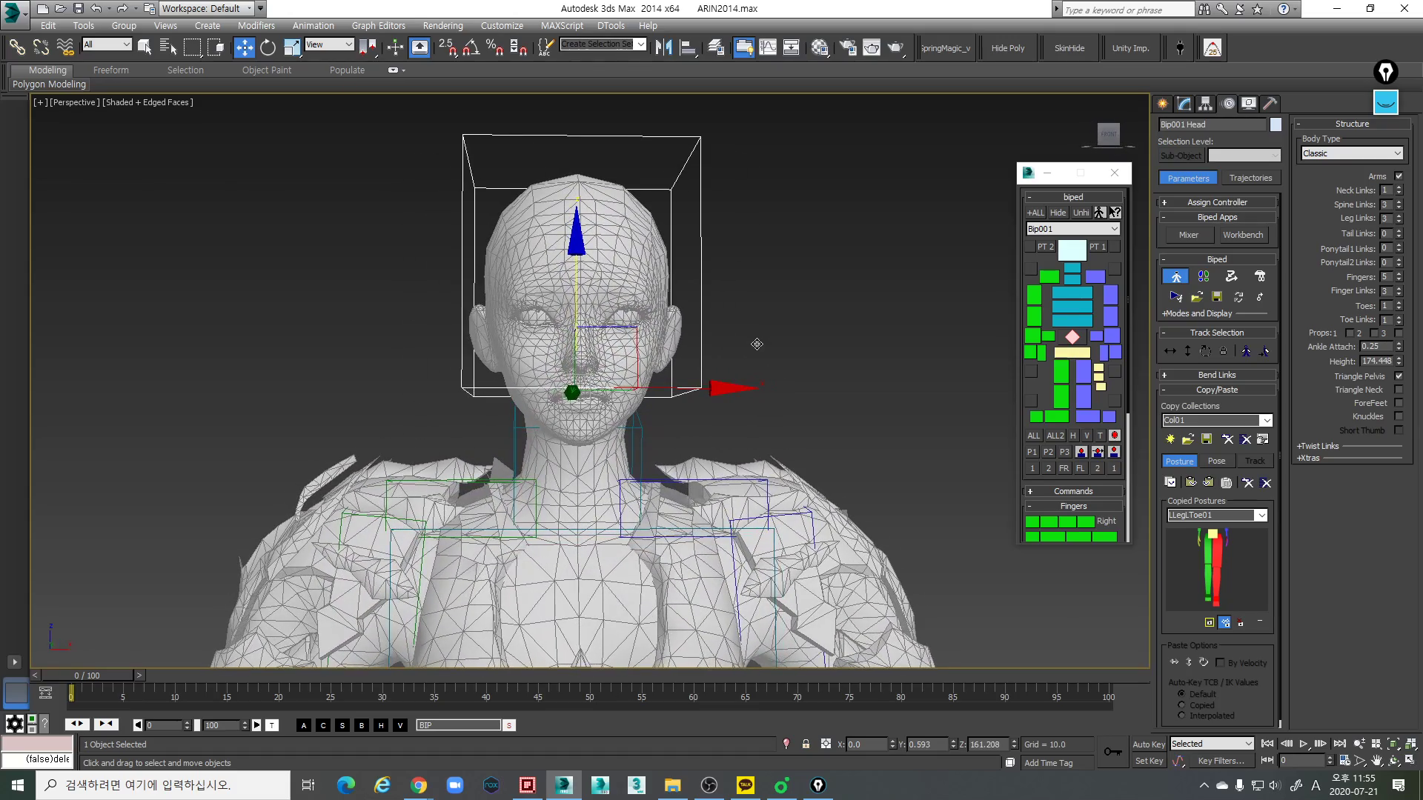
{"action": "key", "text": "l"}
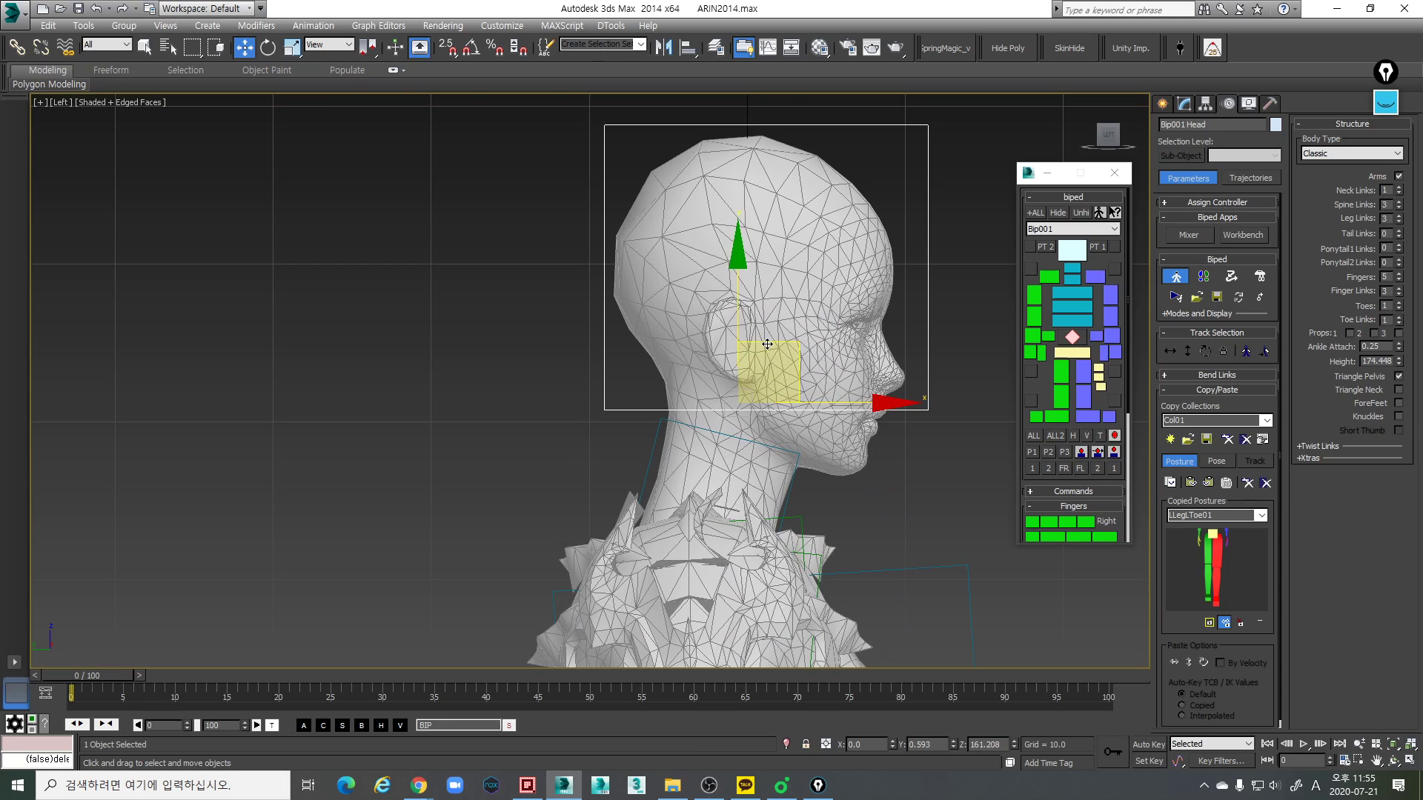
{"action": "left_click_drag", "start_coordinate": [770, 344], "coordinate": [767, 342]}
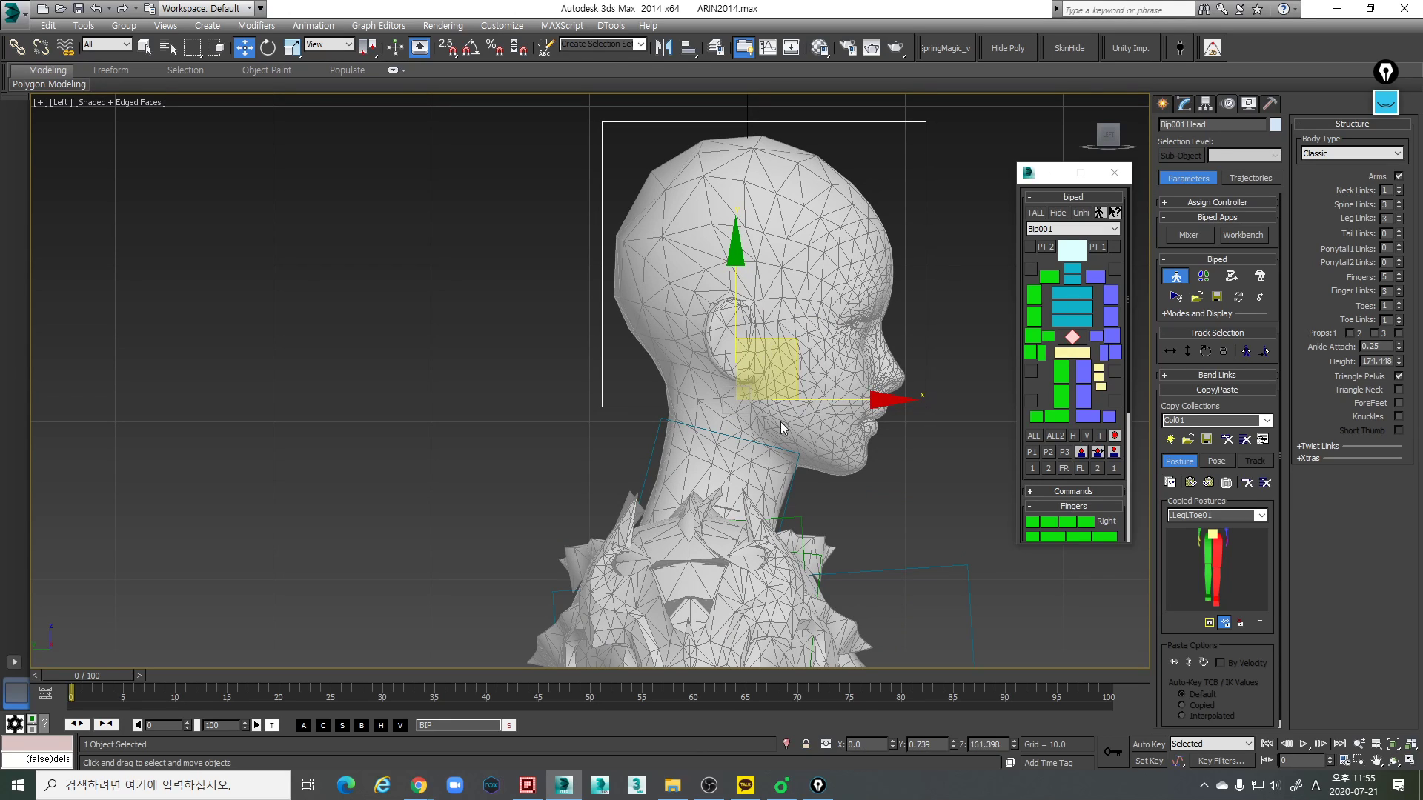
- Examine the head link and the Biped's alignment with the body from the side and front in the Perspective view
{"action": "key", "text": "p"}
{"action": "middle_click_drag", "start_coordinate": [797, 409], "coordinate": [704, 413], "text": "alt"}
{"action": "scroll", "coordinate": [704, 415], "scroll_direction": "down", "scroll_amount": 3}
{"action": "middle_click_drag", "start_coordinate": [741, 511], "coordinate": [718, 383]}
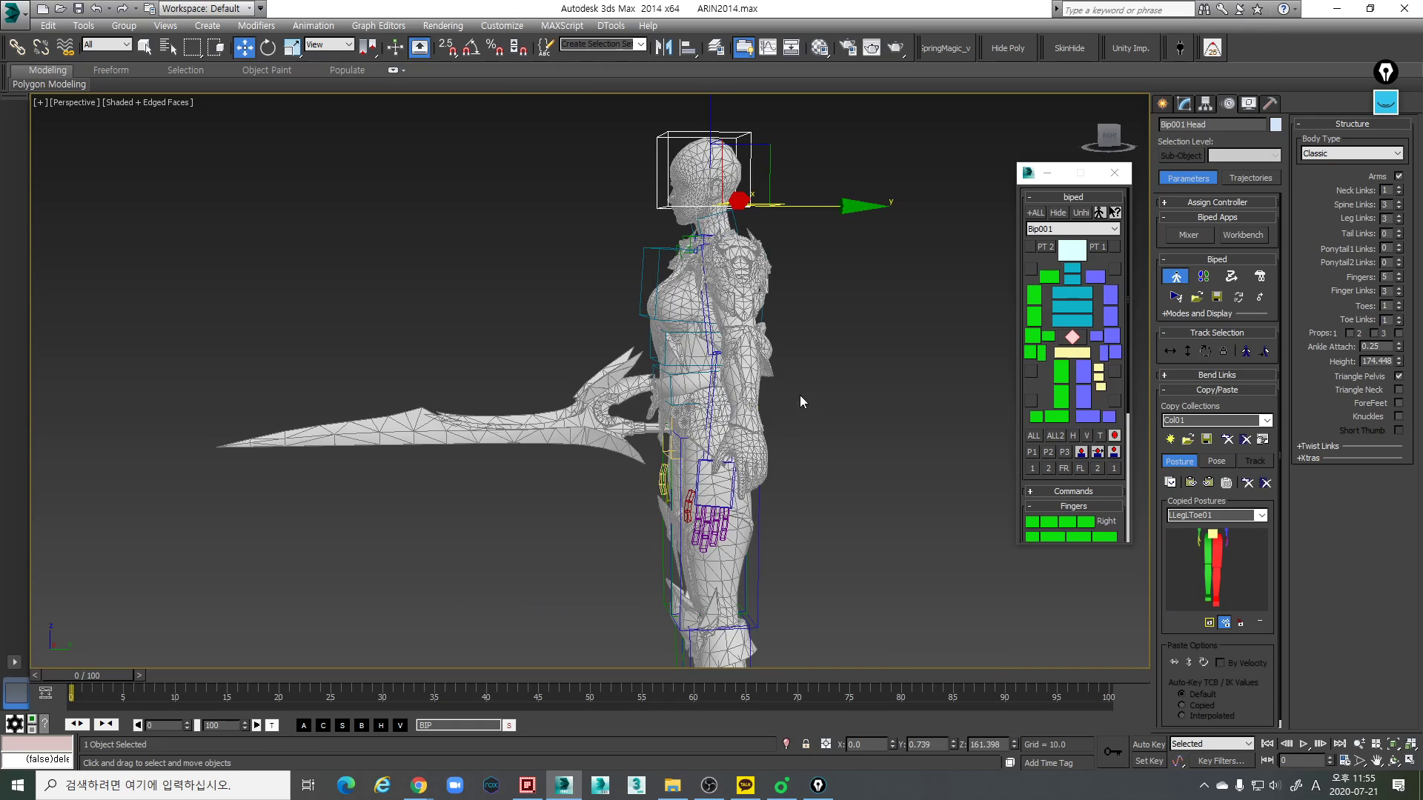
{"action": "scroll", "coordinate": [766, 332], "scroll_direction": "up", "scroll_amount": 2}
{"action": "middle_click_drag", "start_coordinate": [719, 285], "coordinate": [910, 364]}
{"action": "scroll", "coordinate": [811, 341], "scroll_direction": "up", "scroll_amount": 3}
- Scale the left clavicle link larger in height and depth to suit the shoulder in the Perspective view
{"action": "left_click", "coordinate": [886, 273]}
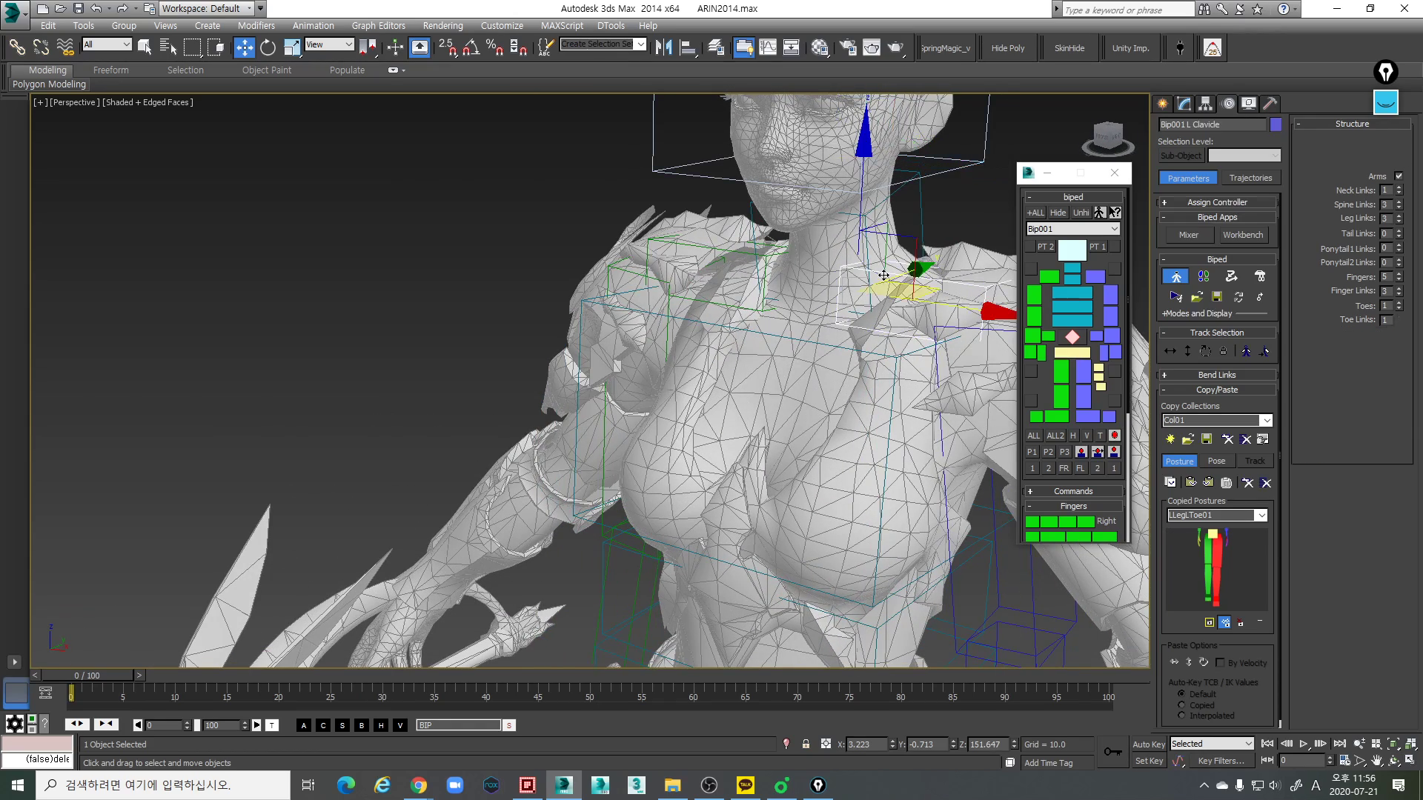
{"action": "scroll", "coordinate": [886, 276], "scroll_direction": "down", "scroll_amount": 4}
{"action": "middle_click_drag", "start_coordinate": [886, 288], "coordinate": [729, 374], "text": "alt"}
{"action": "middle_click_drag", "start_coordinate": [928, 327], "coordinate": [857, 353], "text": "alt"}
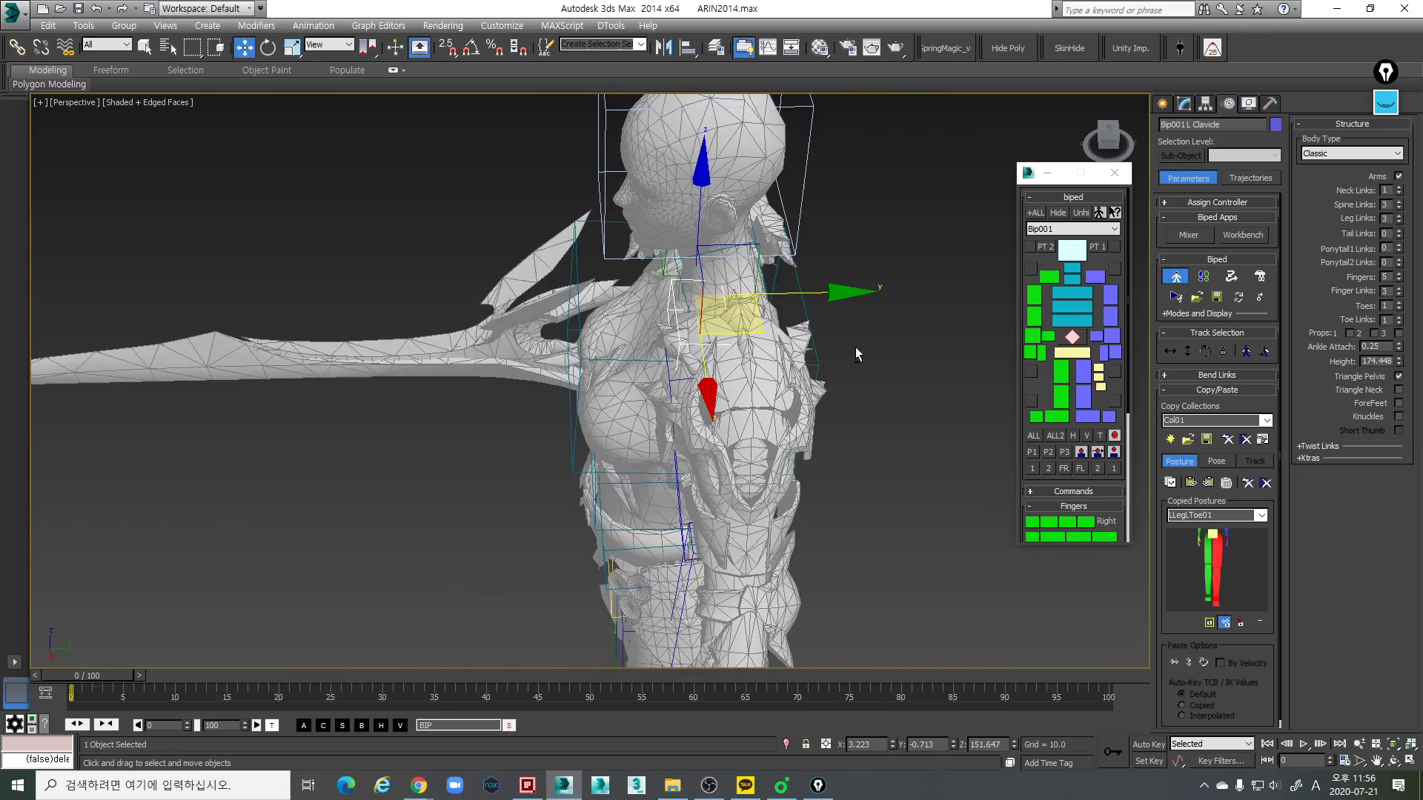
{"action": "mouse_move", "coordinate": [840, 298]}
{"action": "left_mouse_down"}
{"action": "mouse_move", "coordinate": [872, 298]}
{"action": "mouse_move", "coordinate": [726, 299]}
{"action": "mouse_move", "coordinate": [883, 299]}
{"action": "mouse_move", "coordinate": [841, 317]}
{"action": "left_mouse_up"}
{"action": "middle_click_drag", "start_coordinate": [841, 317], "coordinate": [794, 363], "text": "alt"}
{"action": "key", "text": "r"}
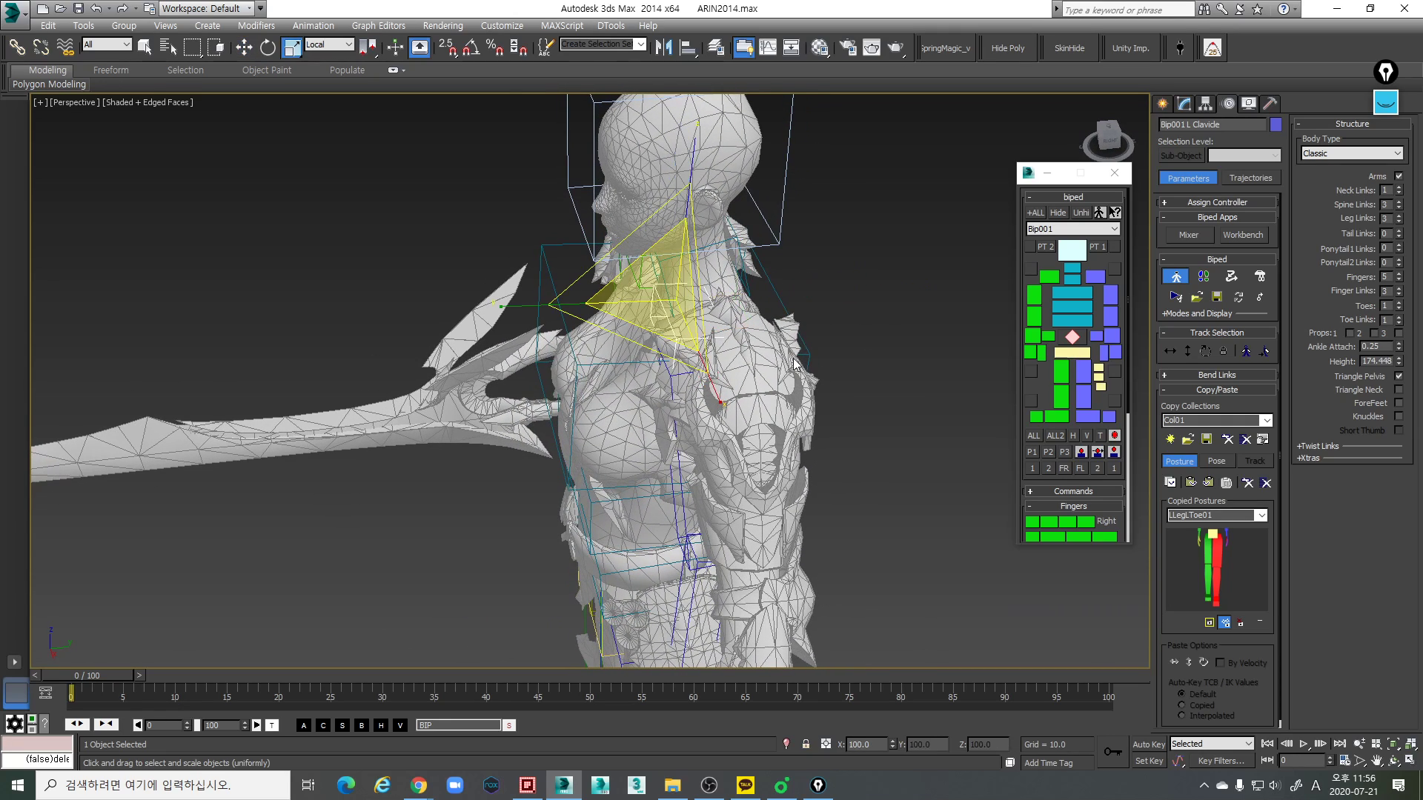
{"action": "middle_click_drag", "start_coordinate": [674, 335], "coordinate": [668, 362], "text": "alt"}
{"action": "left_click_drag", "start_coordinate": [518, 289], "coordinate": [407, 279]}
{"action": "middle_click_drag", "start_coordinate": [407, 279], "coordinate": [636, 175], "text": "alt"}
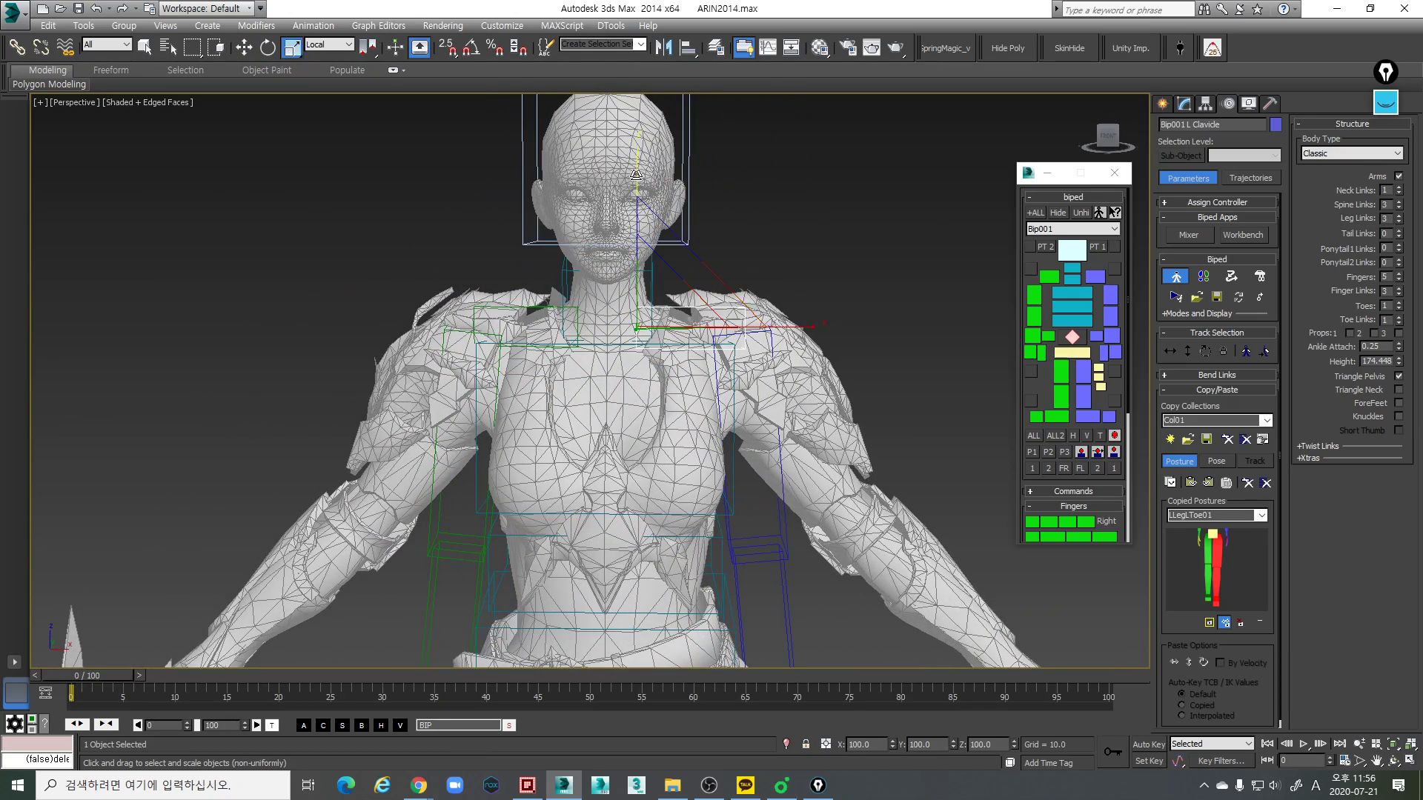
- Lower the enlarged left clavicle link toward the shoulder line in the wireframe Front view
{"action": "key", "text": "w"}
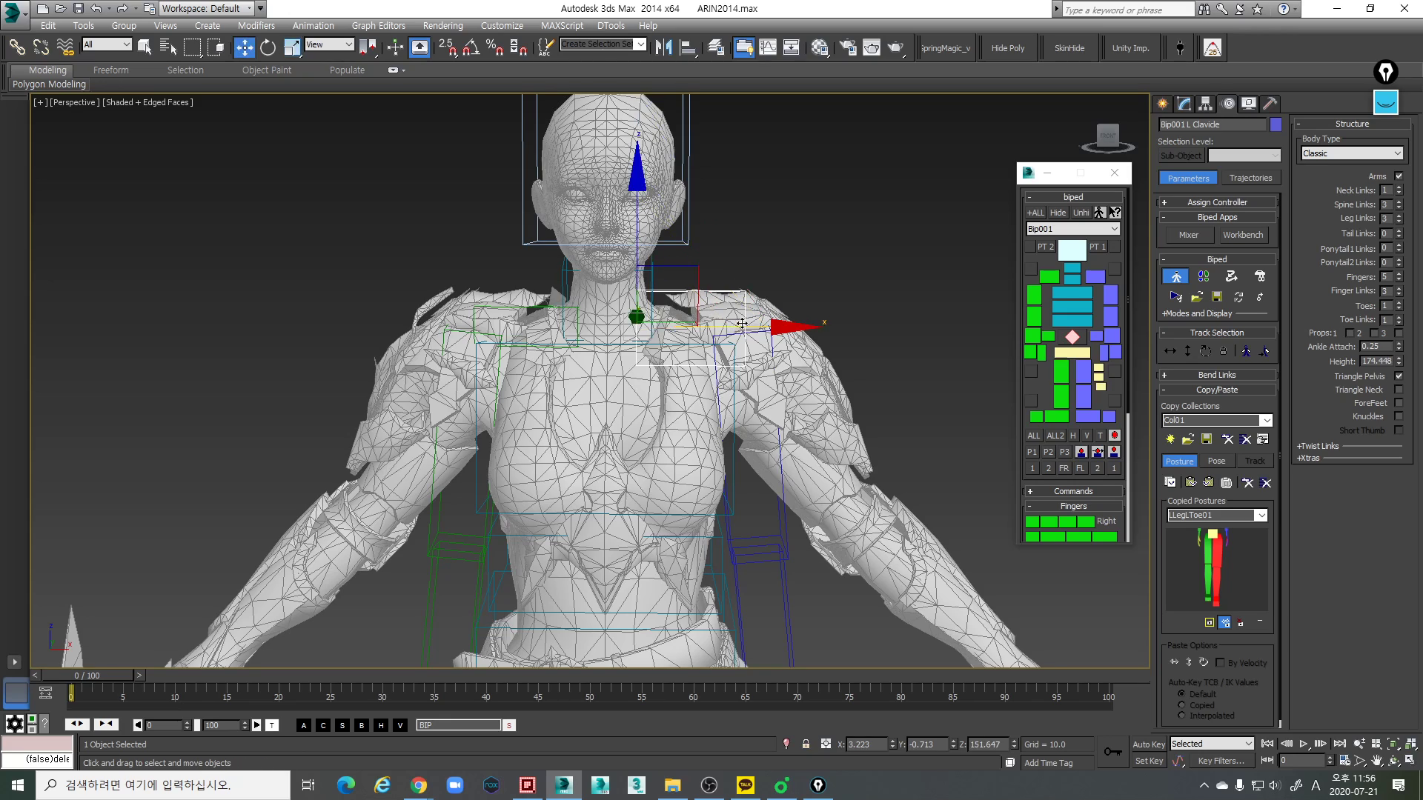
{"action": "middle_click_drag", "start_coordinate": [738, 323], "coordinate": [740, 301]}
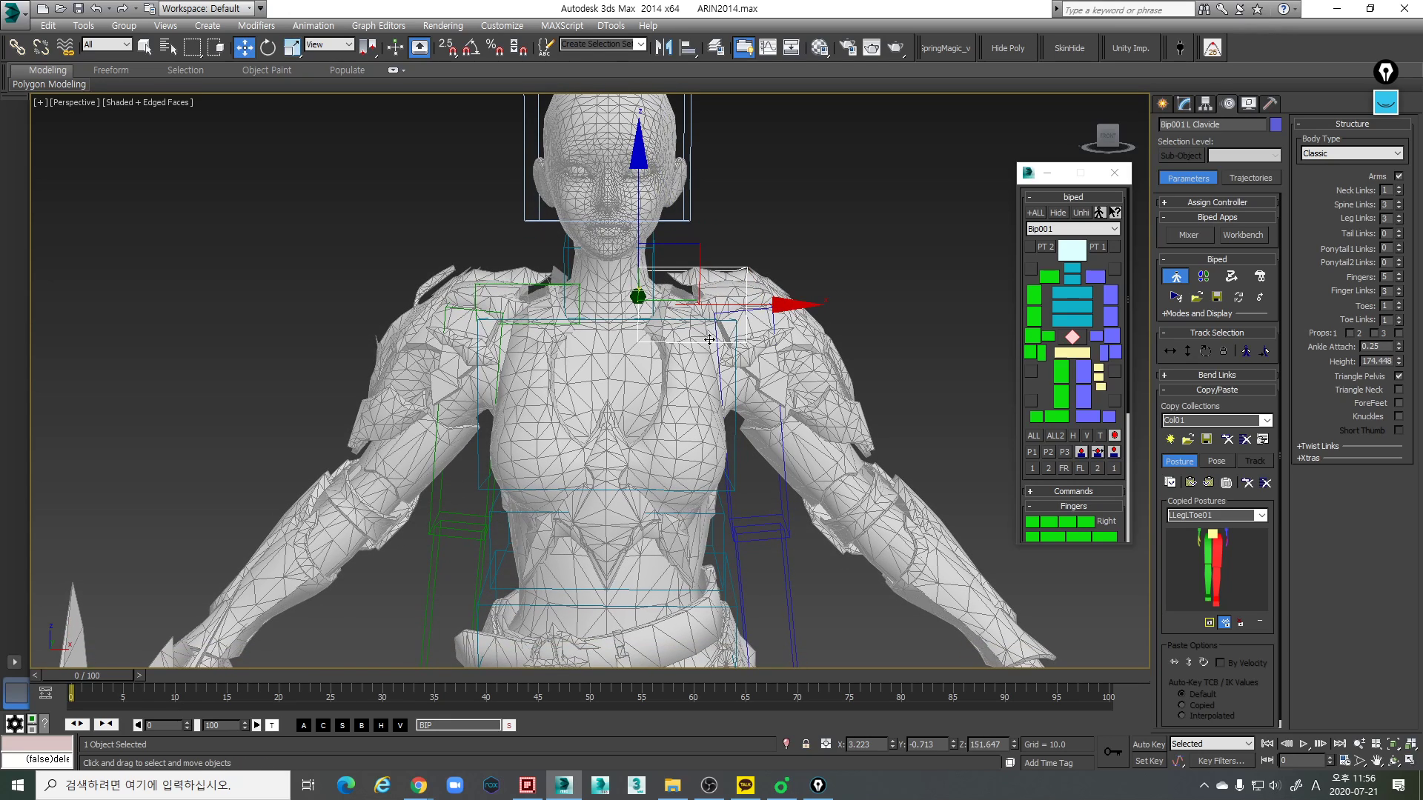
{"action": "key", "text": "f"}
{"action": "scroll", "coordinate": [771, 358], "scroll_direction": "up", "scroll_amount": 6}
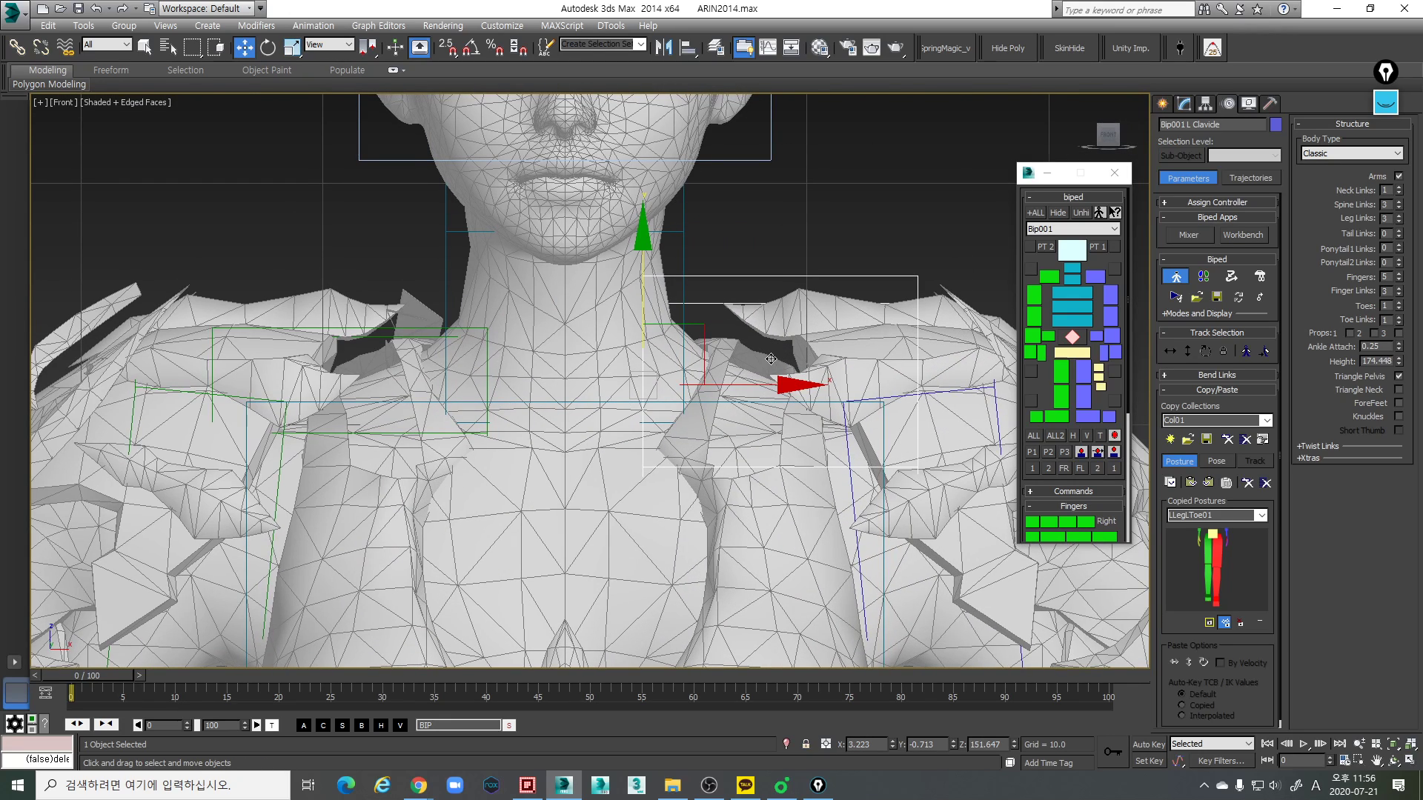
{"action": "key", "text": "F3"}
{"action": "middle_click_drag", "start_coordinate": [698, 379], "coordinate": [697, 396]}
{"action": "left_click_drag", "start_coordinate": [714, 333], "coordinate": [717, 362]}
{"action": "mouse_move", "coordinate": [780, 403]}
{"action": "middle_mouse_down"}
{"action": "mouse_move", "coordinate": [807, 340]}
{"action": "mouse_move", "coordinate": [778, 405]}
{"action": "middle_mouse_up"}
- Refine the left clavicle link's position beside the neck base to about X 4.257, Z 149.526 in the Front view
{"action": "scroll", "coordinate": [797, 396], "scroll_direction": "down", "scroll_amount": 4}
{"action": "scroll", "coordinate": [800, 339], "scroll_direction": "up", "scroll_amount": 2}
{"action": "middle_click_drag", "start_coordinate": [752, 354], "coordinate": [747, 374]}
{"action": "scroll", "coordinate": [746, 373], "scroll_direction": "up", "scroll_amount": 2}
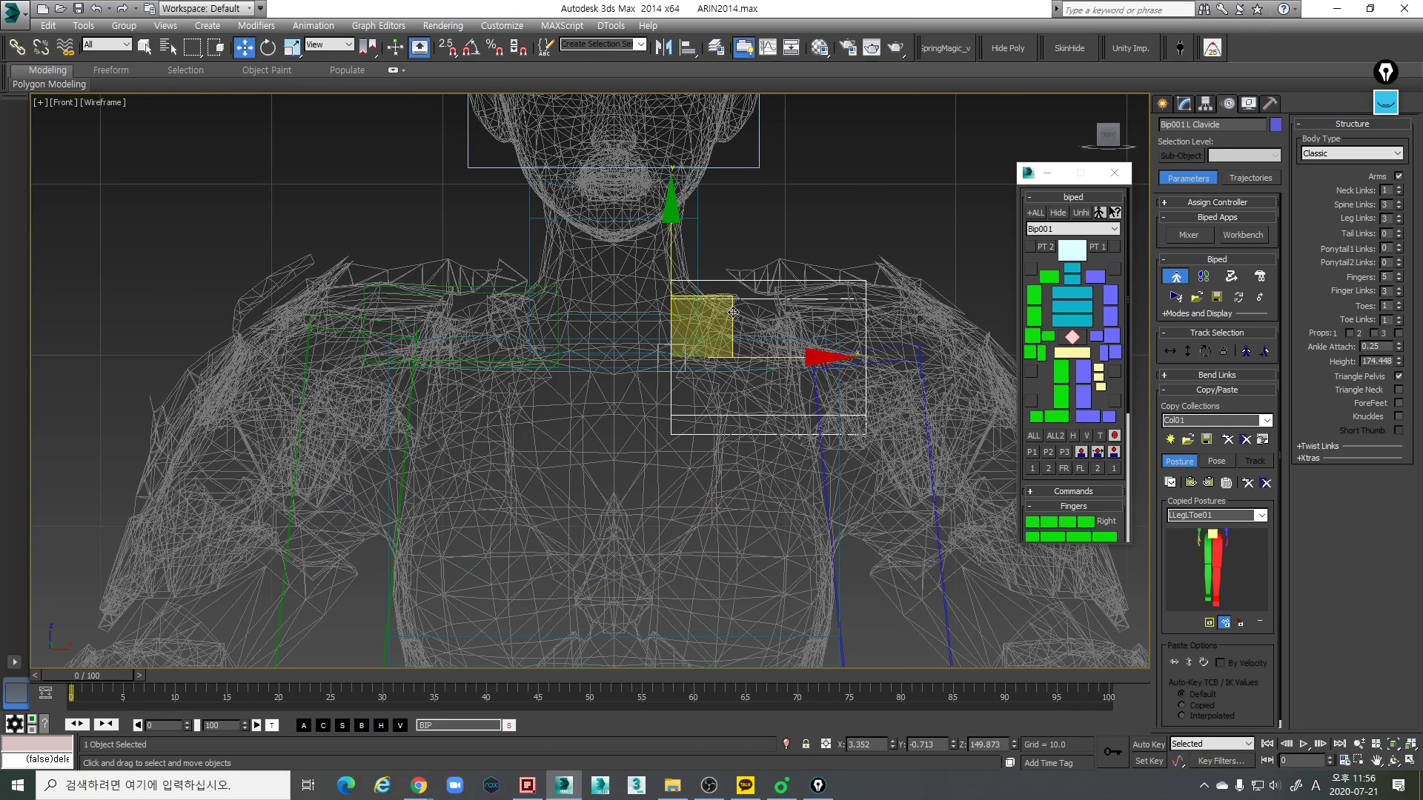
{"action": "mouse_move", "coordinate": [730, 301]}
{"action": "left_mouse_down"}
{"action": "mouse_move", "coordinate": [704, 352]}
{"action": "mouse_move", "coordinate": [729, 312]}
{"action": "left_mouse_up"}
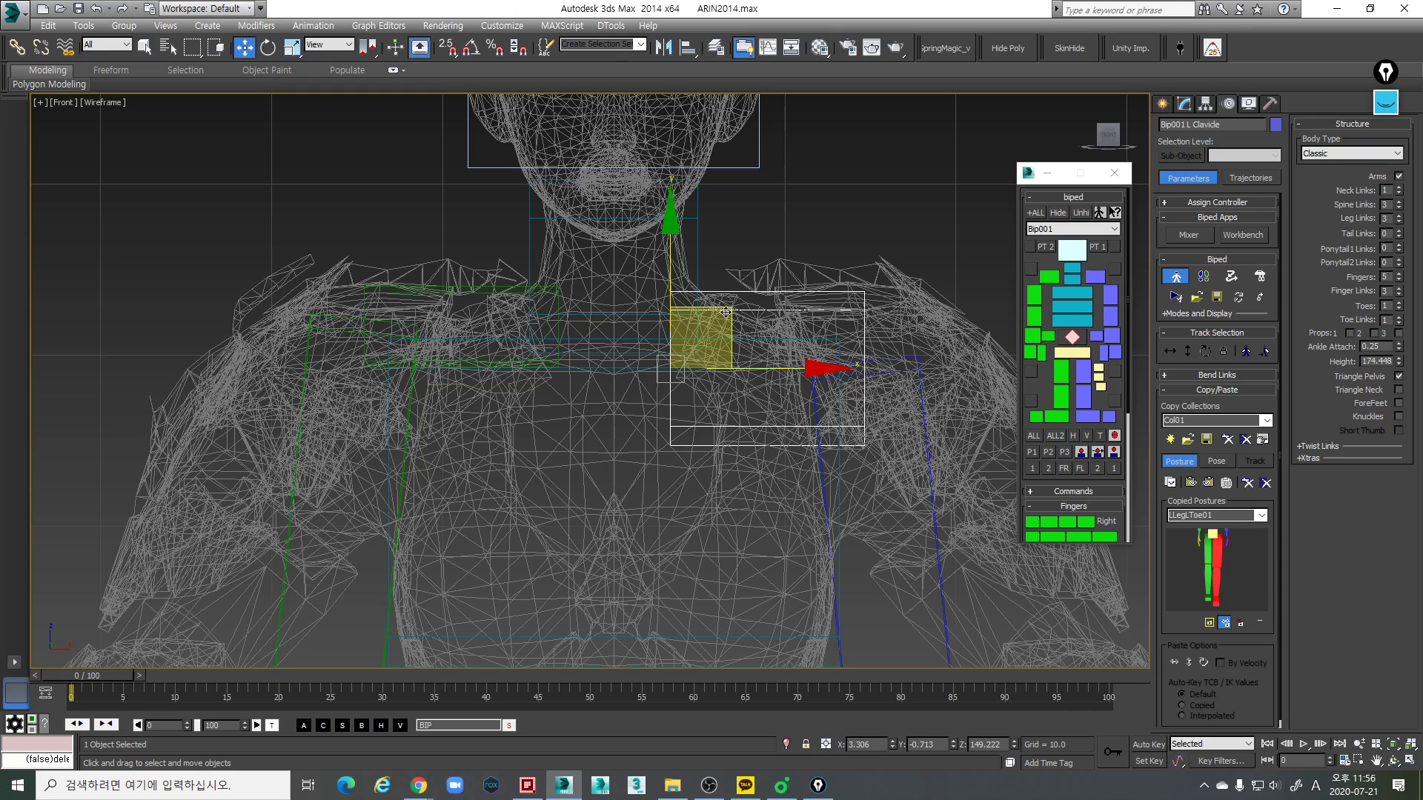
{"action": "left_click_drag", "start_coordinate": [722, 309], "coordinate": [740, 304]}
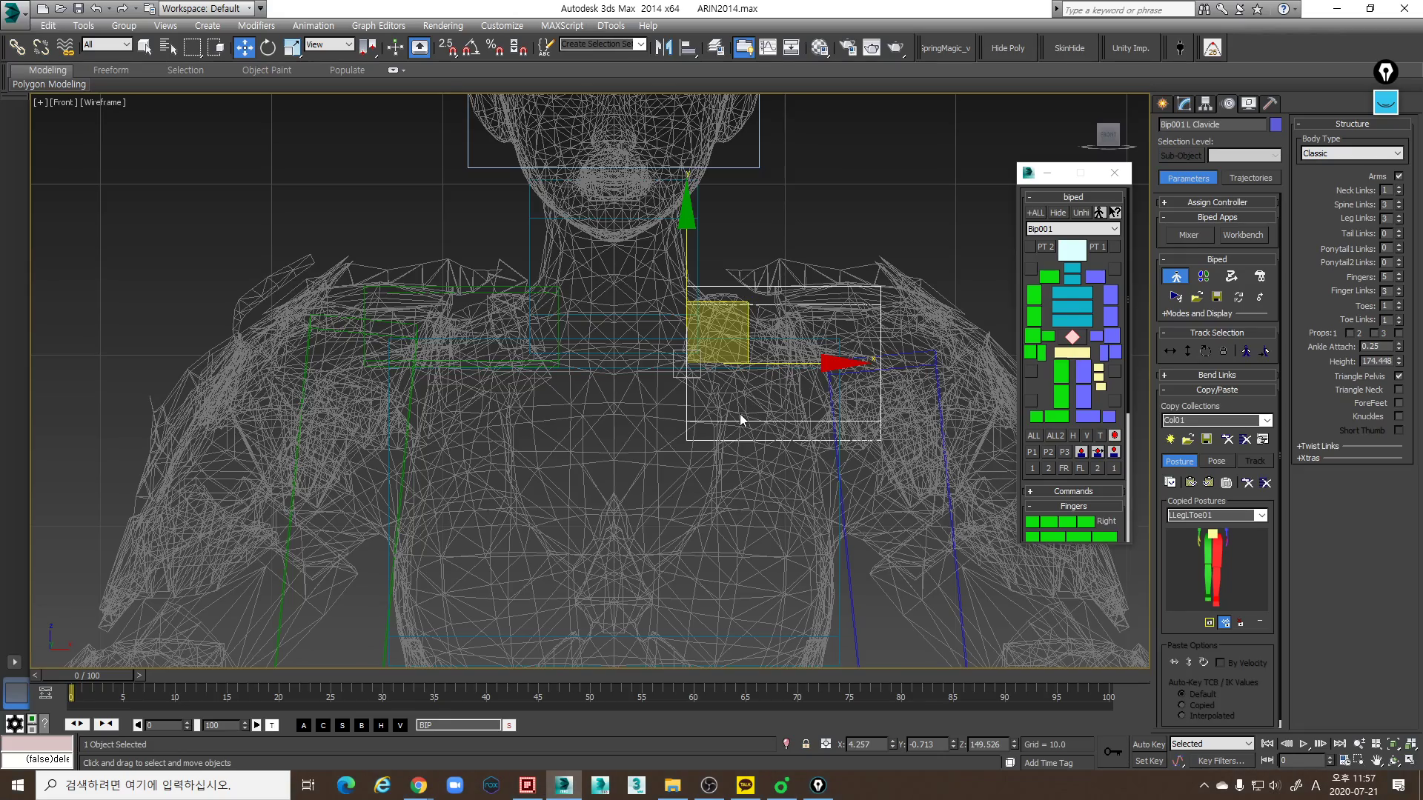
- Try moving the left clavicle link outward and down in the shaded Perspective view, and undo the move
{"action": "key", "text": "p"}
{"action": "key", "text": "F3"}
{"action": "middle_click_drag", "start_coordinate": [753, 416], "coordinate": [734, 427]}
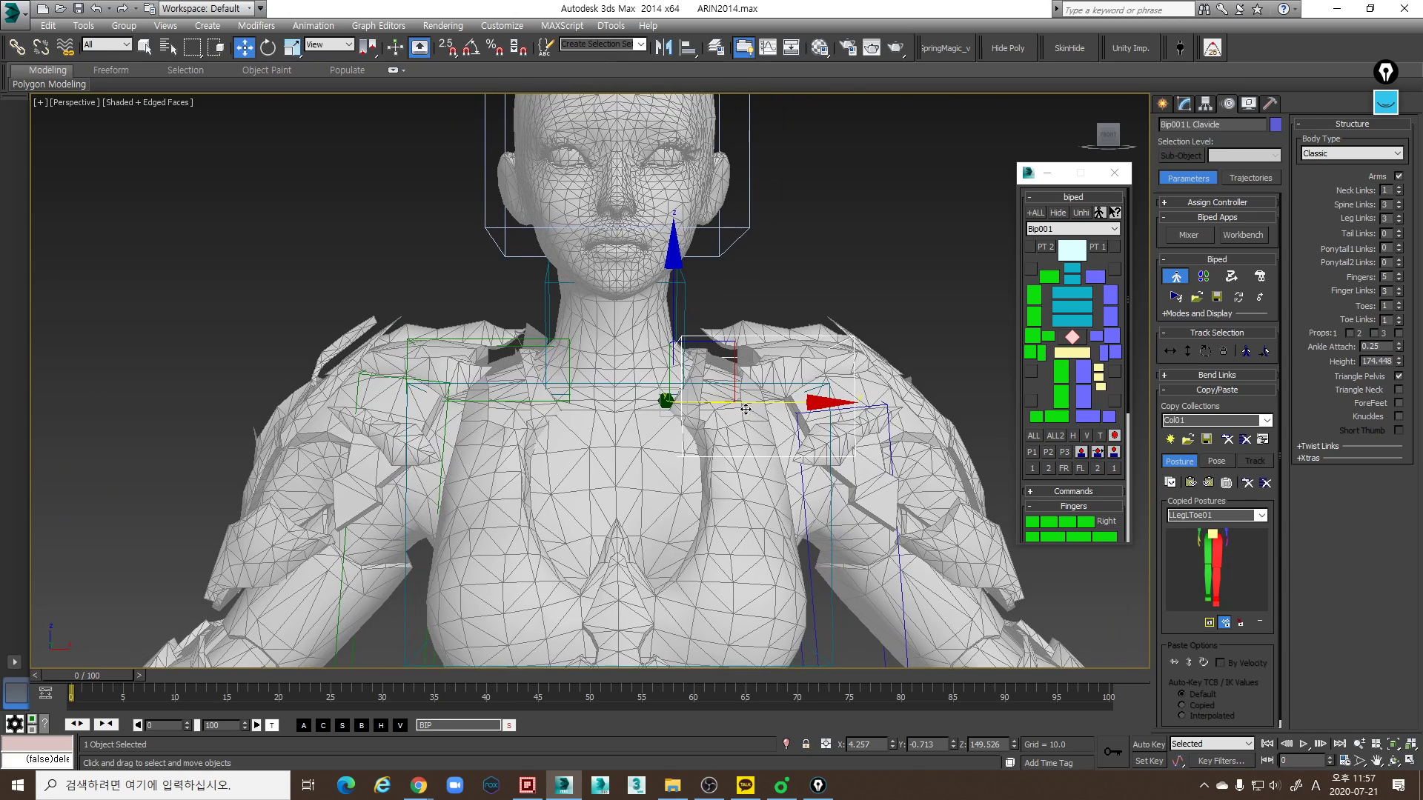
{"action": "left_click_drag", "start_coordinate": [724, 342], "coordinate": [786, 369]}
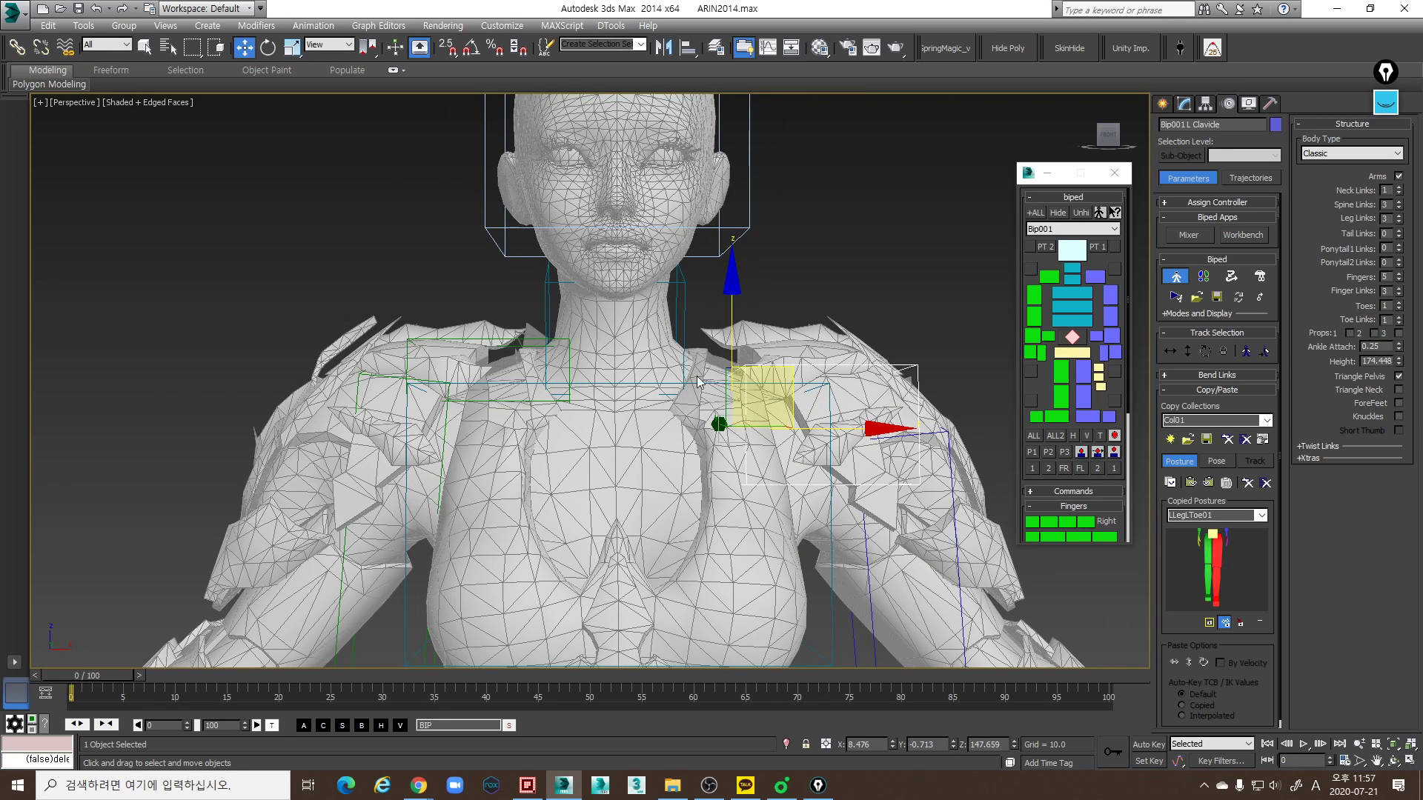
{"action": "key", "text": "ctrl+z"}
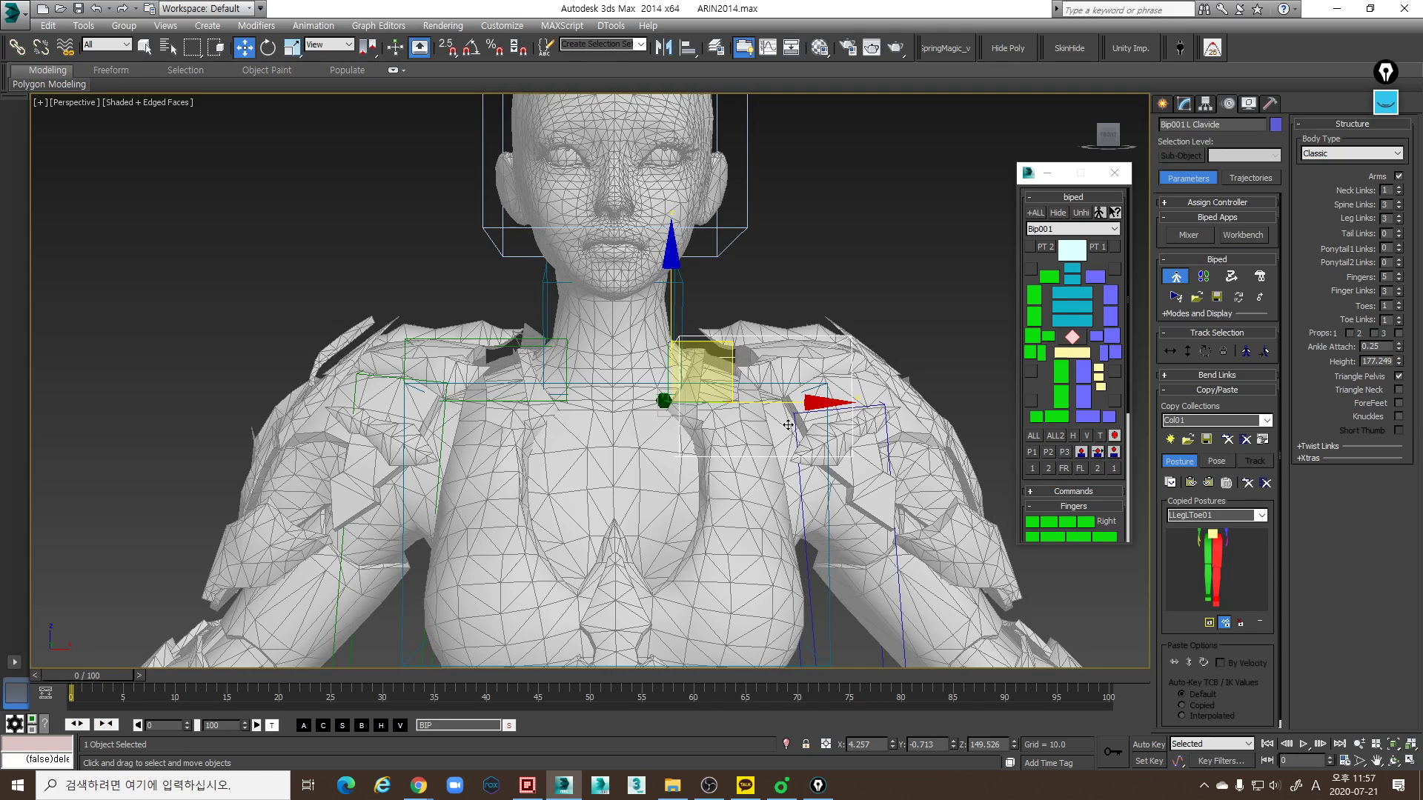
- Nudge the left clavicle link down and inward to about X 4.102, Z 148.976 in the wireframe Front view
{"action": "key", "text": "f"}
{"action": "middle_click_drag", "start_coordinate": [733, 415], "coordinate": [722, 442]}
{"action": "scroll", "coordinate": [722, 442], "scroll_direction": "up", "scroll_amount": 2}
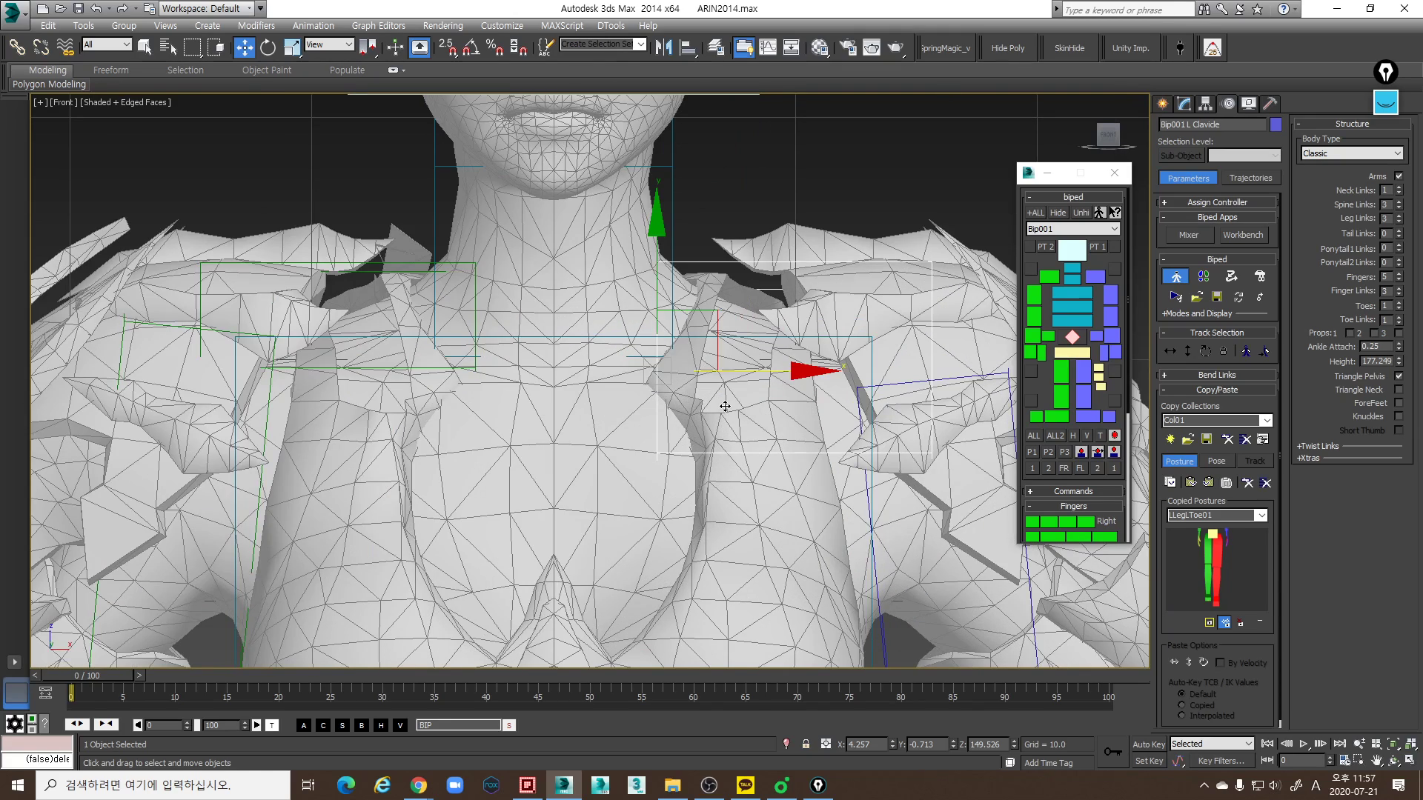
{"action": "key", "text": "F3"}
{"action": "left_click_drag", "start_coordinate": [712, 314], "coordinate": [710, 327]}
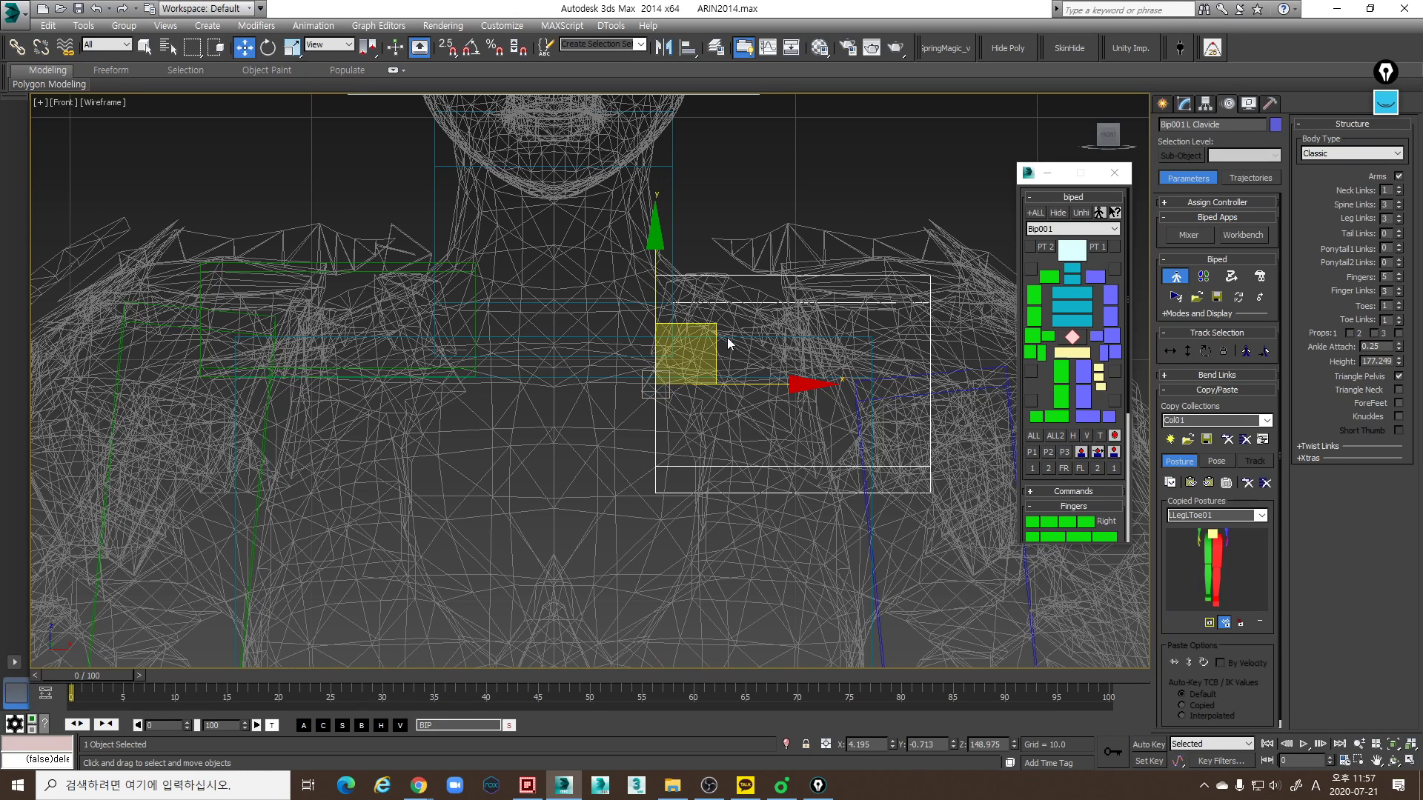
{"action": "left_click_drag", "start_coordinate": [708, 326], "coordinate": [707, 326]}
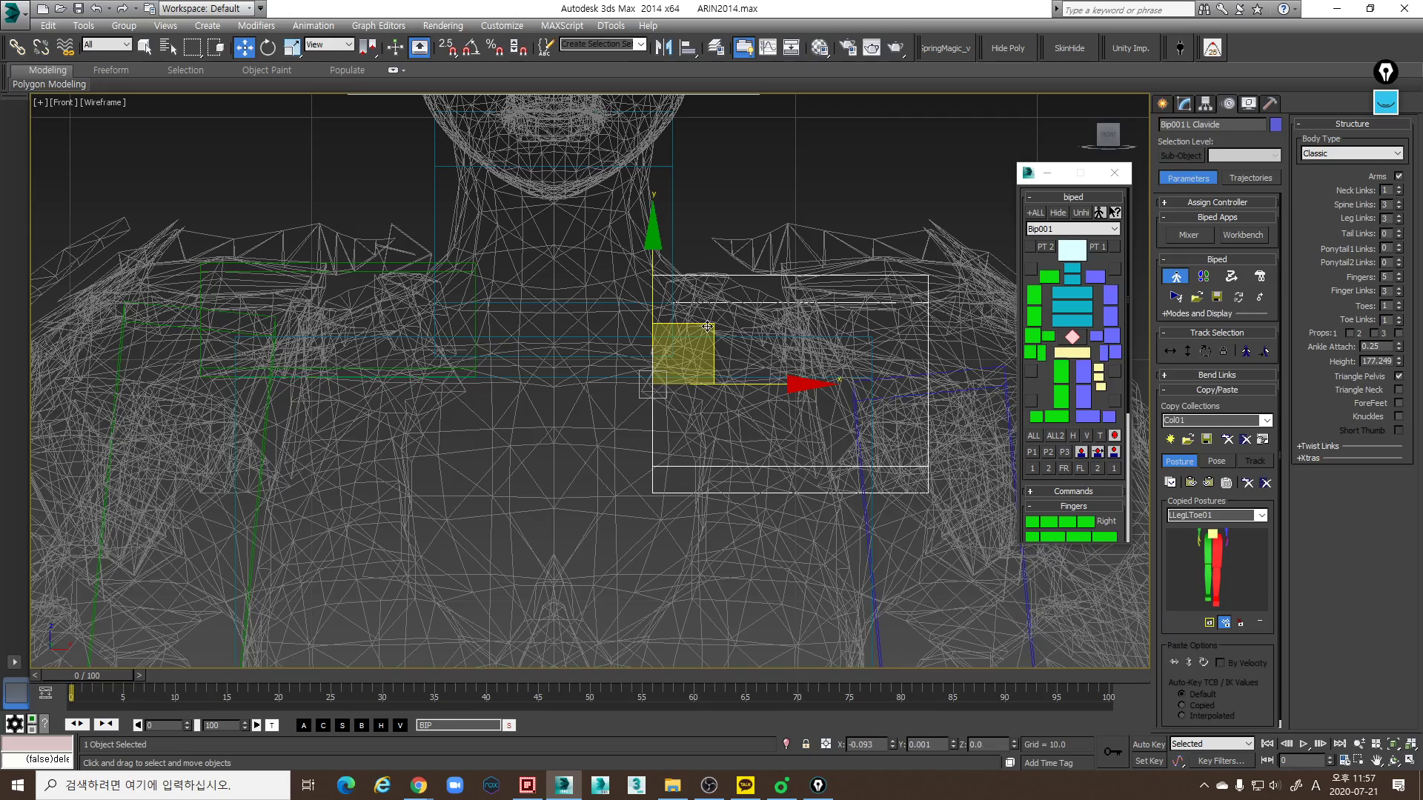
- Examine the left clavicle link's placement against the shoulder in the shaded Perspective and wireframe Front views
{"action": "key", "text": "p"}
{"action": "scroll", "coordinate": [790, 352], "scroll_direction": "down", "scroll_amount": 4}
{"action": "mouse_move", "coordinate": [790, 353]}
{"action": "middle_mouse_down"}
{"action": "mouse_move", "coordinate": [777, 367]}
{"action": "mouse_move", "coordinate": [759, 355]}
{"action": "mouse_move", "coordinate": [753, 386]}
{"action": "mouse_move", "coordinate": [746, 348]}
{"action": "mouse_move", "coordinate": [737, 398]}
{"action": "mouse_move", "coordinate": [764, 399]}
{"action": "mouse_move", "coordinate": [694, 291]}
{"action": "middle_mouse_up"}
{"action": "key", "text": "F3"}
{"action": "scroll", "coordinate": [753, 386], "scroll_direction": "up", "scroll_amount": 3}
{"action": "scroll", "coordinate": [749, 356], "scroll_direction": "down", "scroll_amount": 3}
{"action": "key", "text": "f"}
{"action": "key", "text": "F3"}
{"action": "scroll", "coordinate": [782, 401], "scroll_direction": "up", "scroll_amount": 6}
{"action": "scroll", "coordinate": [694, 291], "scroll_direction": "down", "scroll_amount": 2}
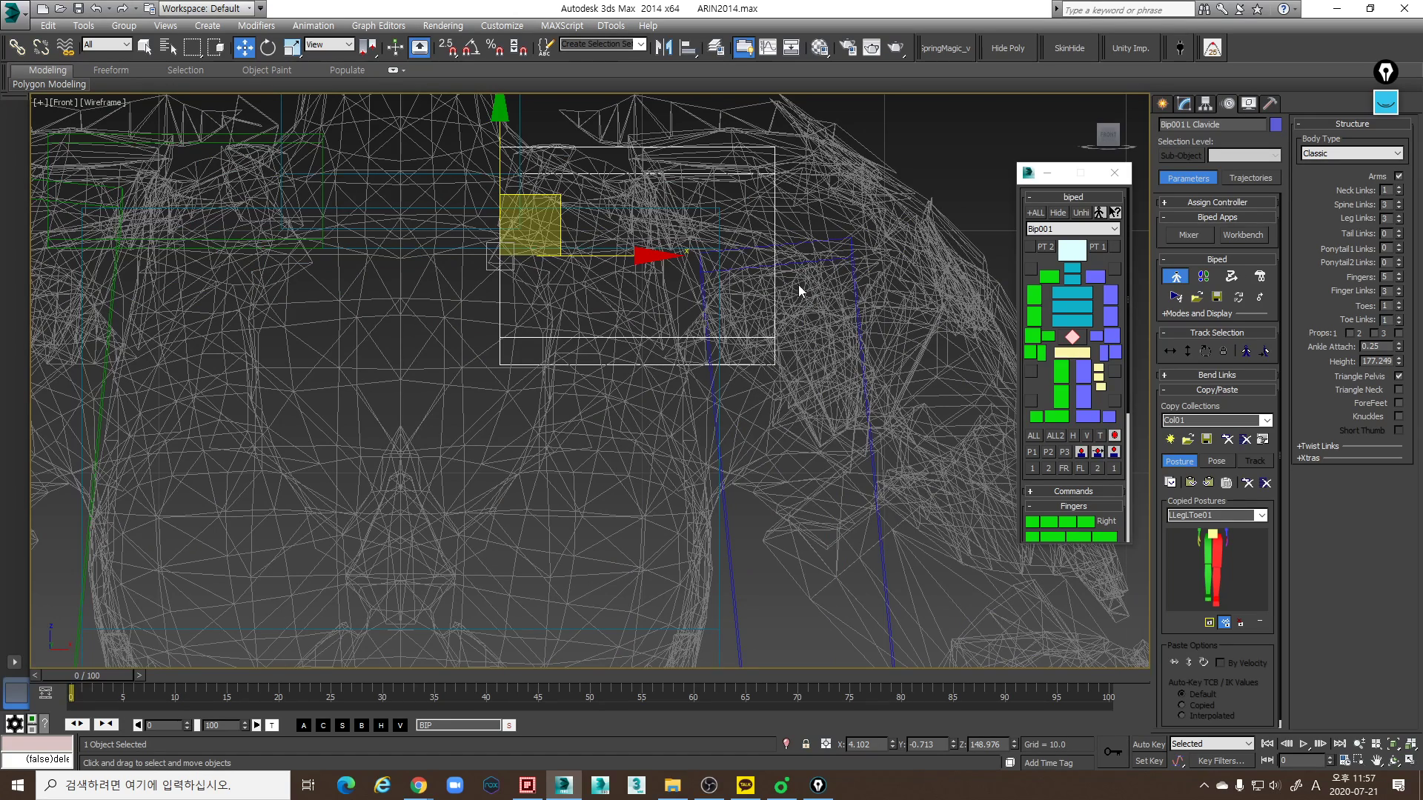
{"action": "scroll", "coordinate": [821, 278], "scroll_direction": "down", "scroll_amount": 2}
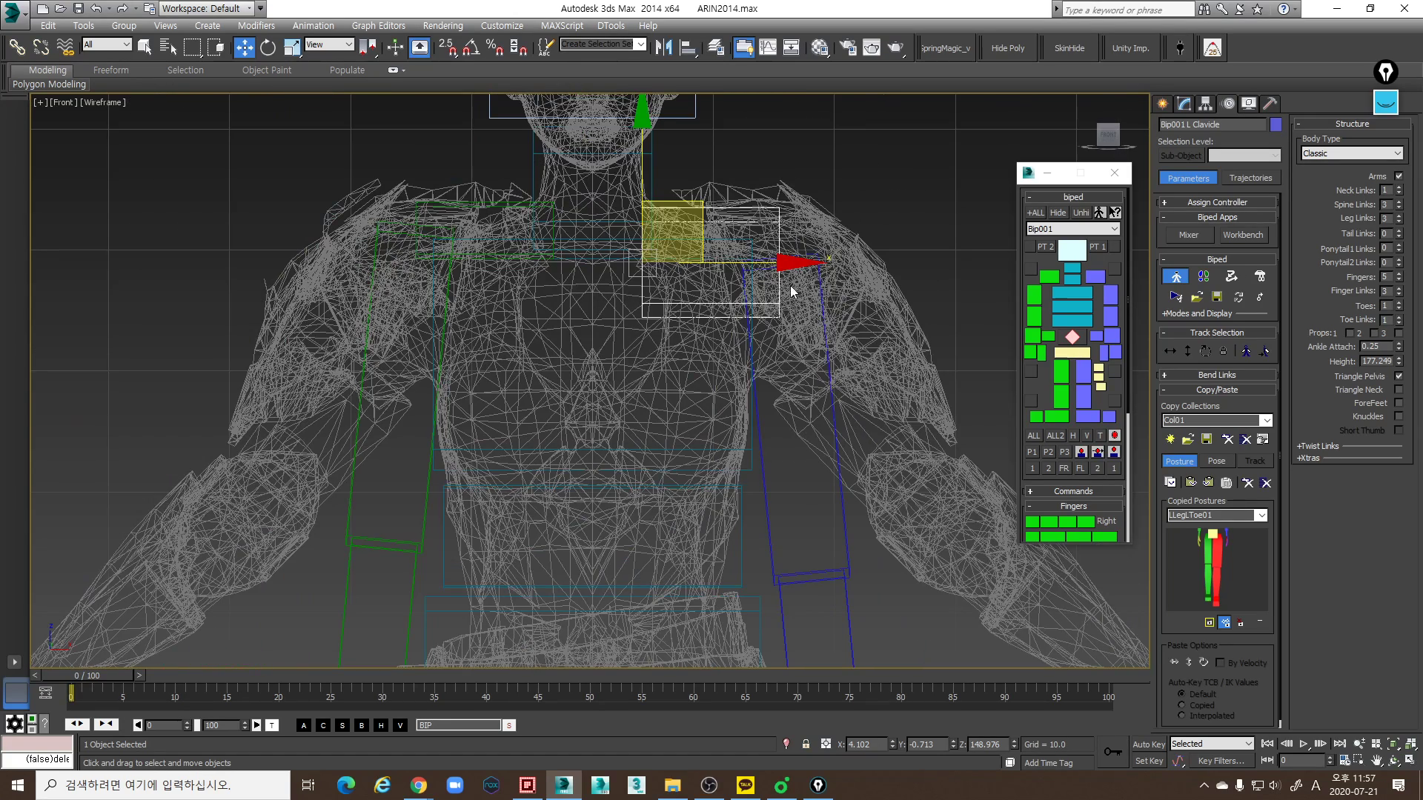
{"action": "key", "text": "p"}
{"action": "key", "text": "F3"}
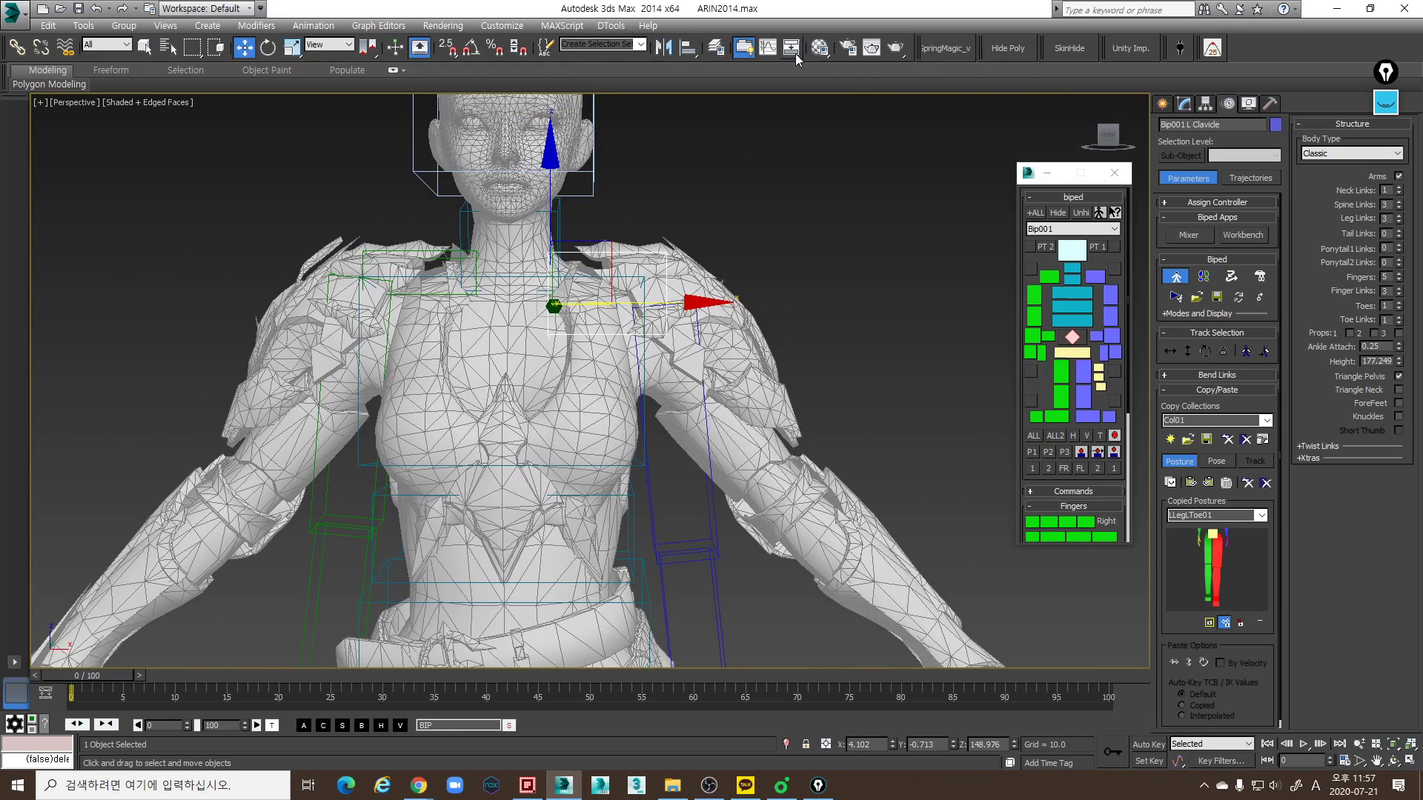
- Unfreeze the Mesh layer and open the Arin_SKEL character mesh for editing as an Editable Poly
{"action": "left_click", "coordinate": [715, 47]}
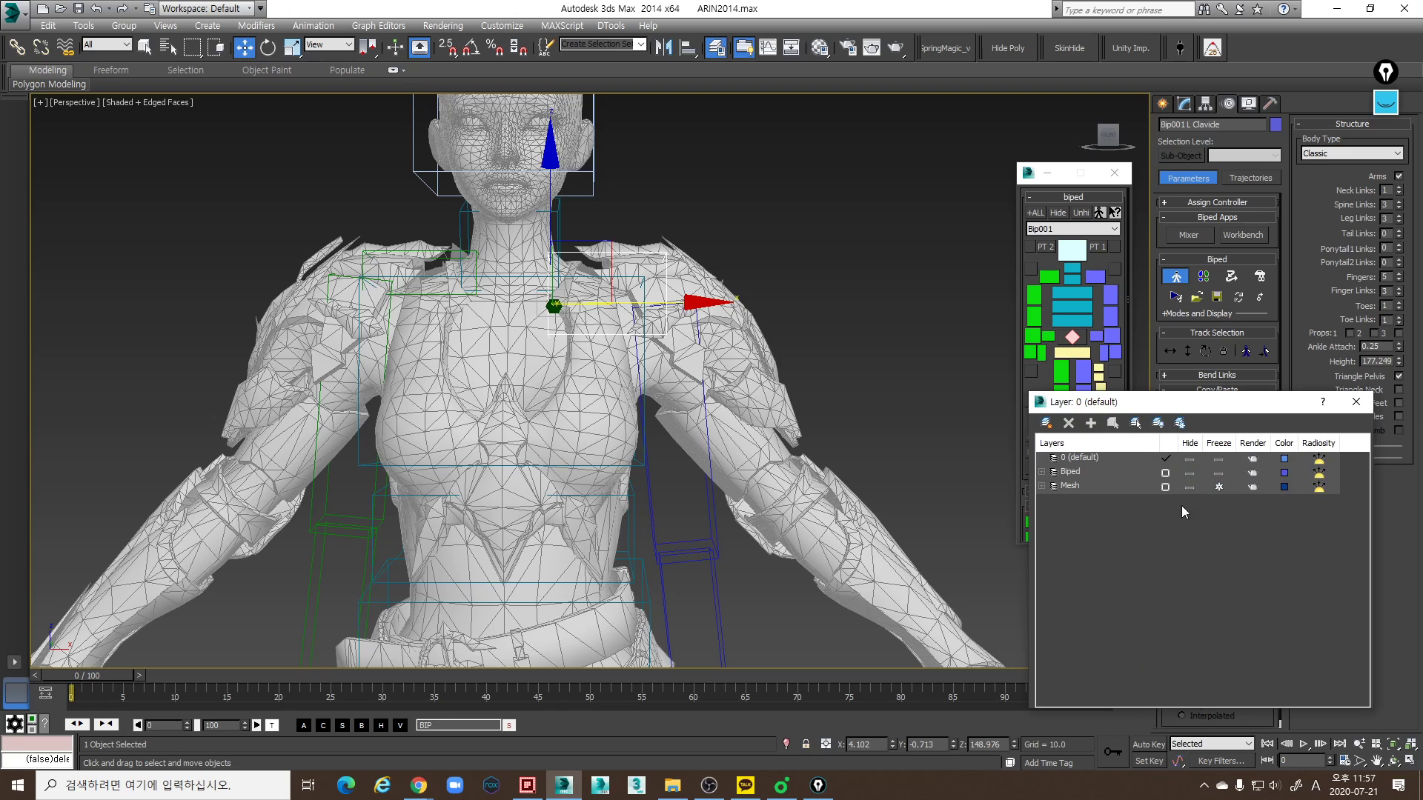
{"action": "left_click", "coordinate": [1218, 487]}
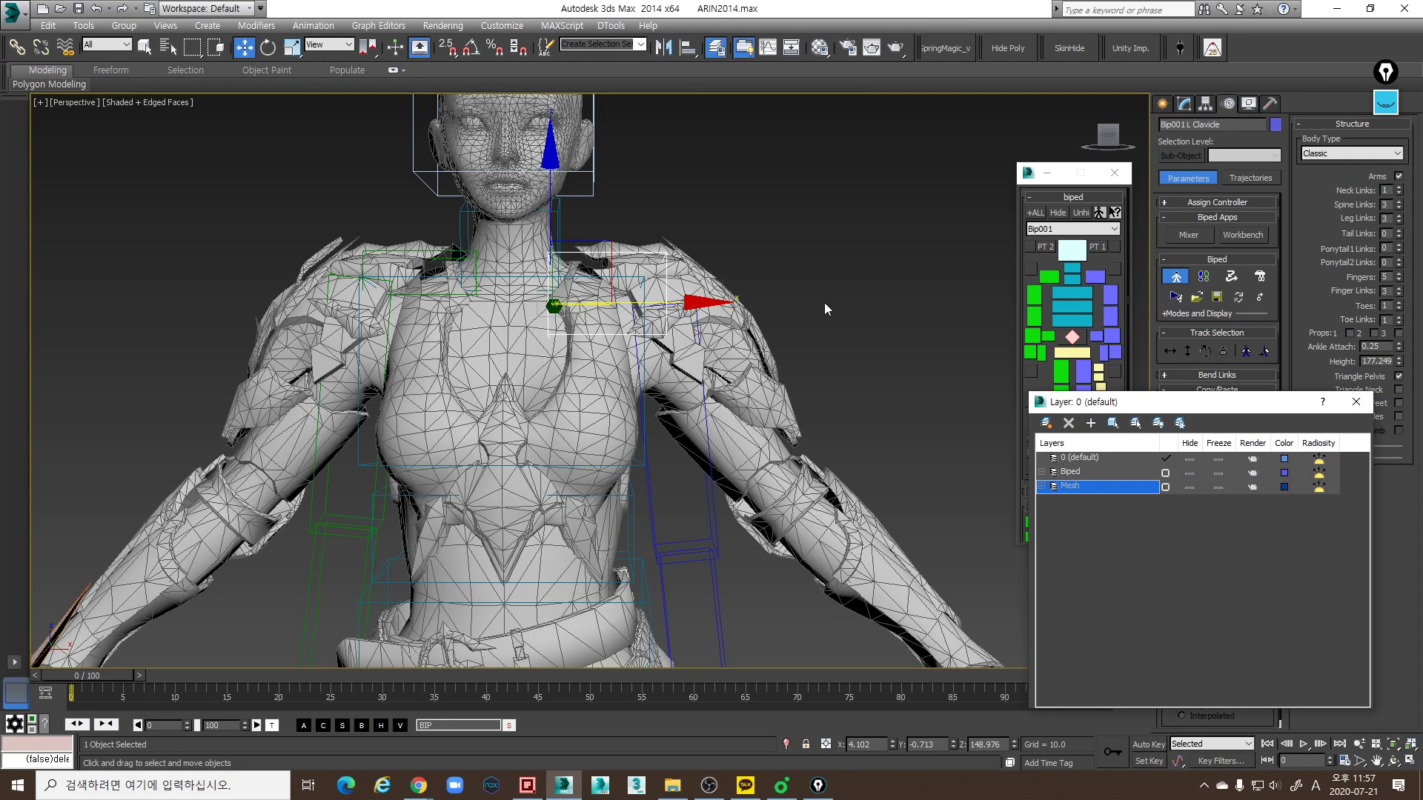
{"action": "left_click", "coordinate": [732, 351]}
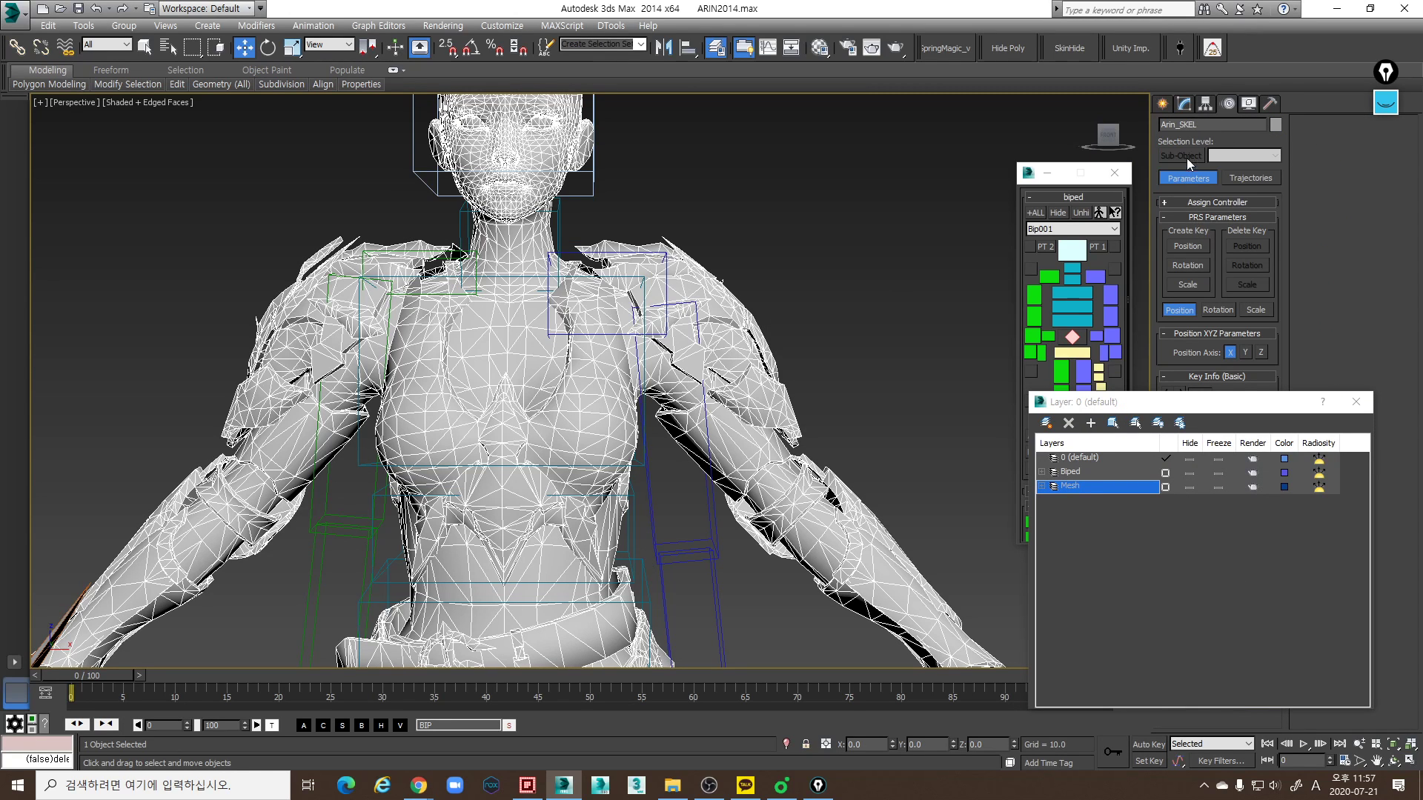
{"action": "left_click", "coordinate": [1186, 104]}
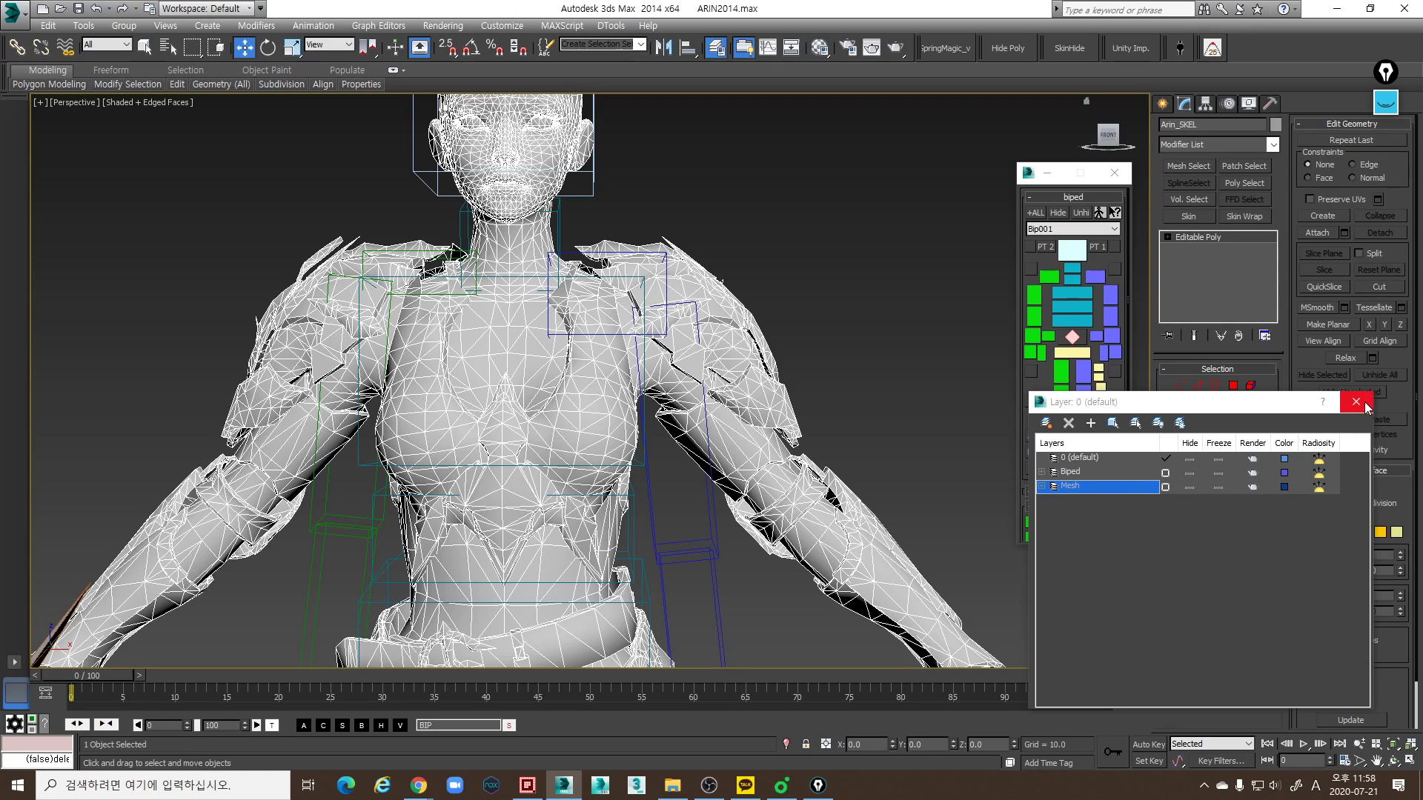
{"action": "left_click", "coordinate": [1356, 401]}
- Select the outer armor elements covering the left shoulder at Element level and hide them
{"action": "left_click", "coordinate": [1250, 385]}
{"action": "left_click", "coordinate": [761, 399]}
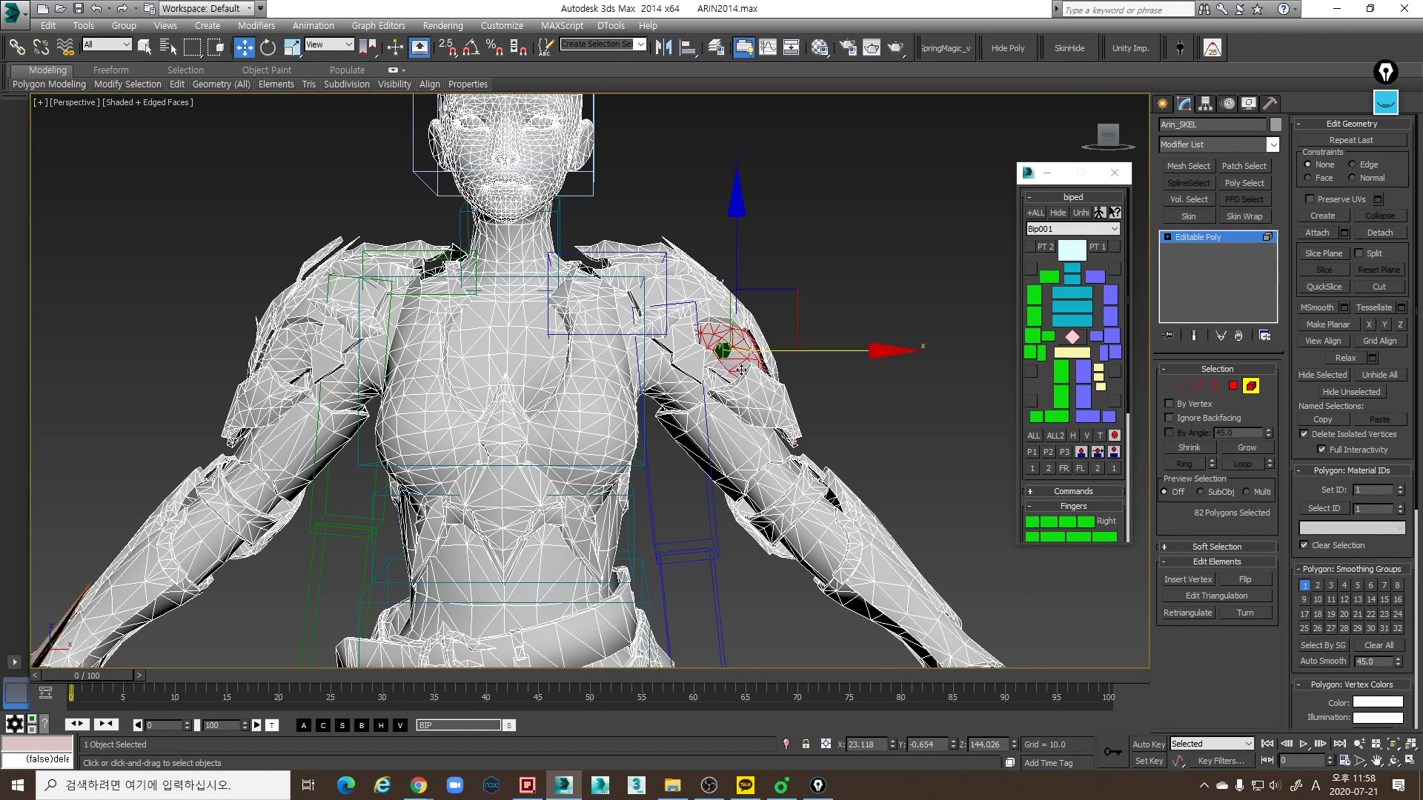
{"action": "scroll", "coordinate": [761, 400], "scroll_direction": "up", "scroll_amount": 3}
{"action": "left_click", "coordinate": [613, 208], "text": "ctrl"}
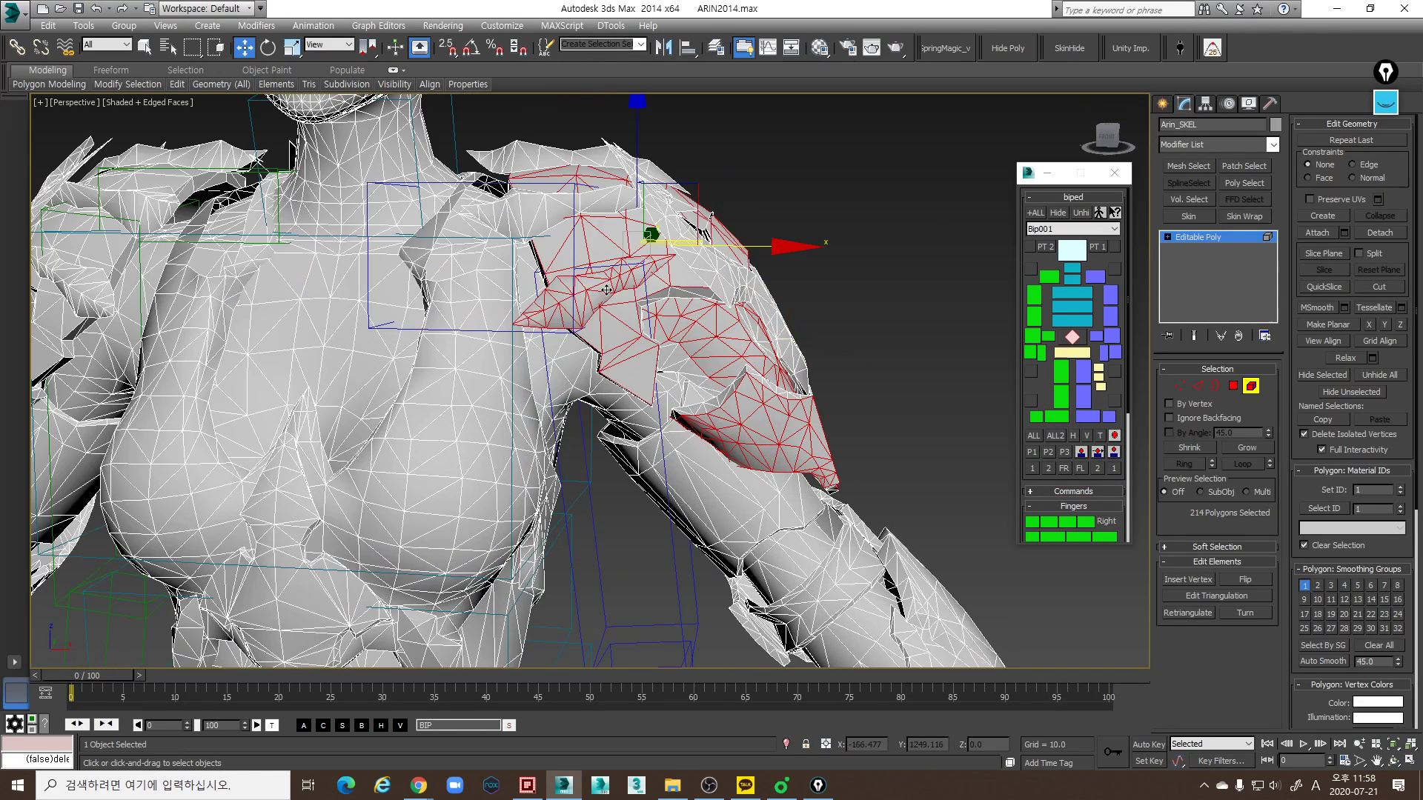
{"action": "left_click", "coordinate": [614, 207], "text": "ctrl"}
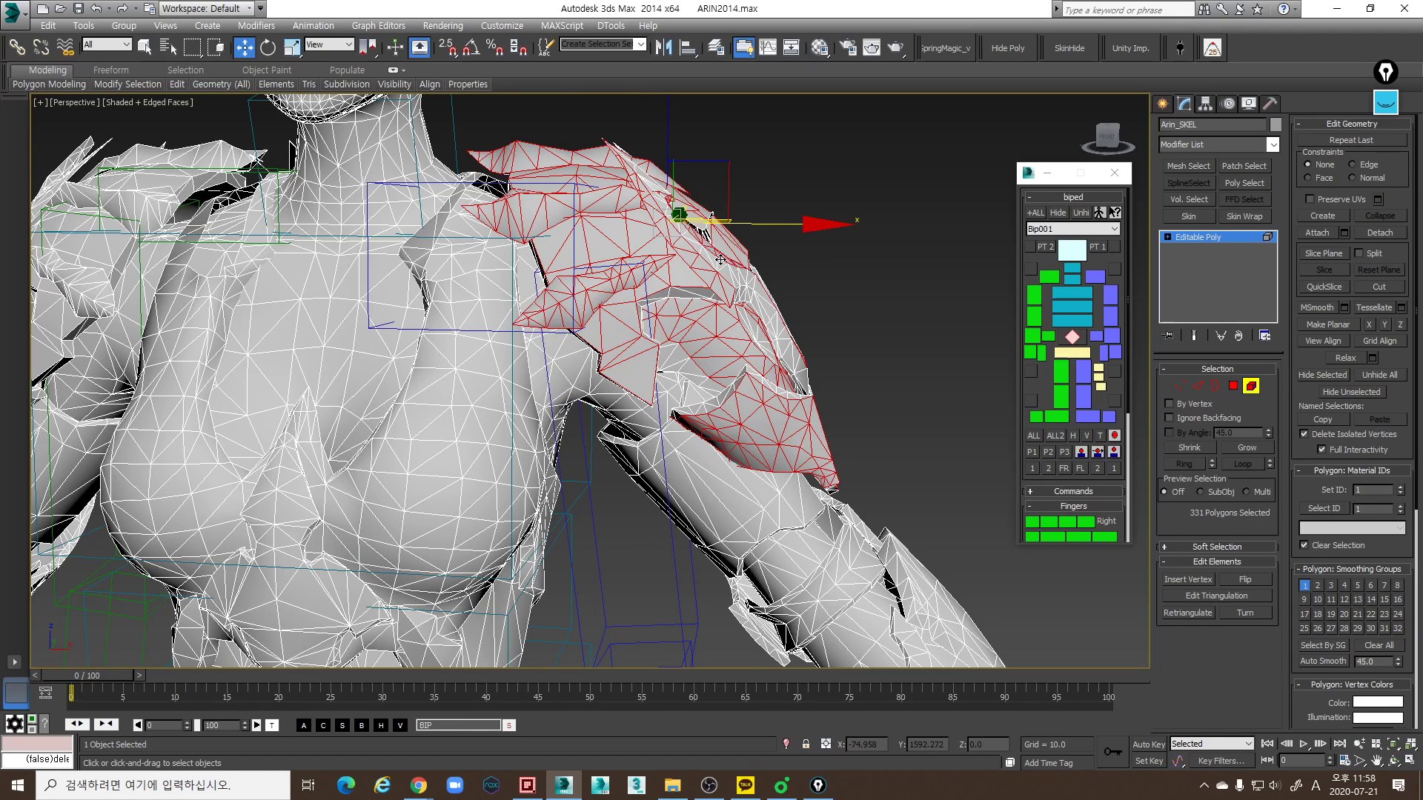
{"action": "left_click", "coordinate": [750, 340], "text": "ctrl"}
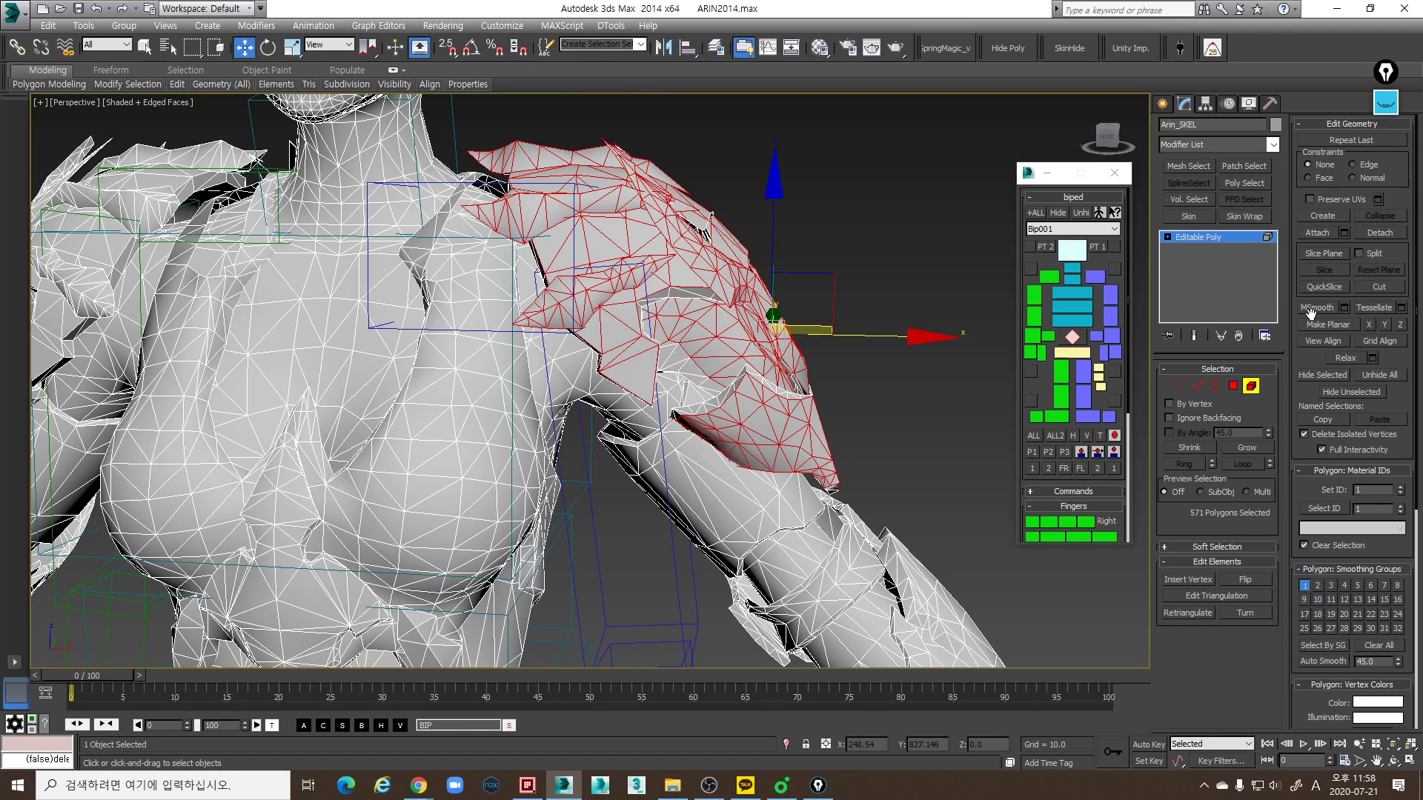
{"action": "left_click", "coordinate": [1326, 375]}
- Hide the inner left shoulder armor shells, undoing the first hide and leaving the upper-arm element out of the selection
{"action": "middle_click_drag", "start_coordinate": [852, 311], "coordinate": [820, 292], "text": "alt"}
{"action": "left_click_drag", "start_coordinate": [652, 215], "coordinate": [650, 212]}
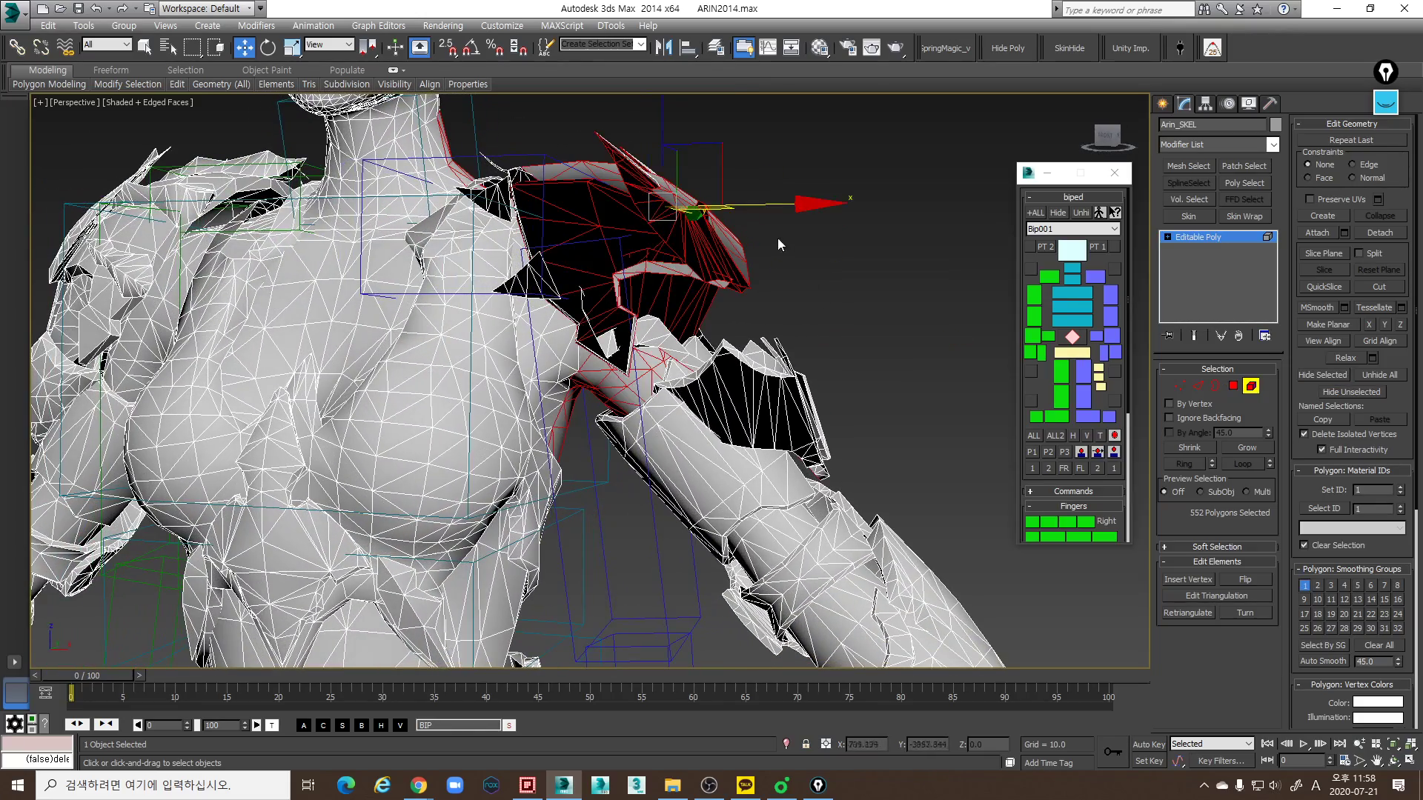
{"action": "left_click", "coordinate": [1310, 377]}
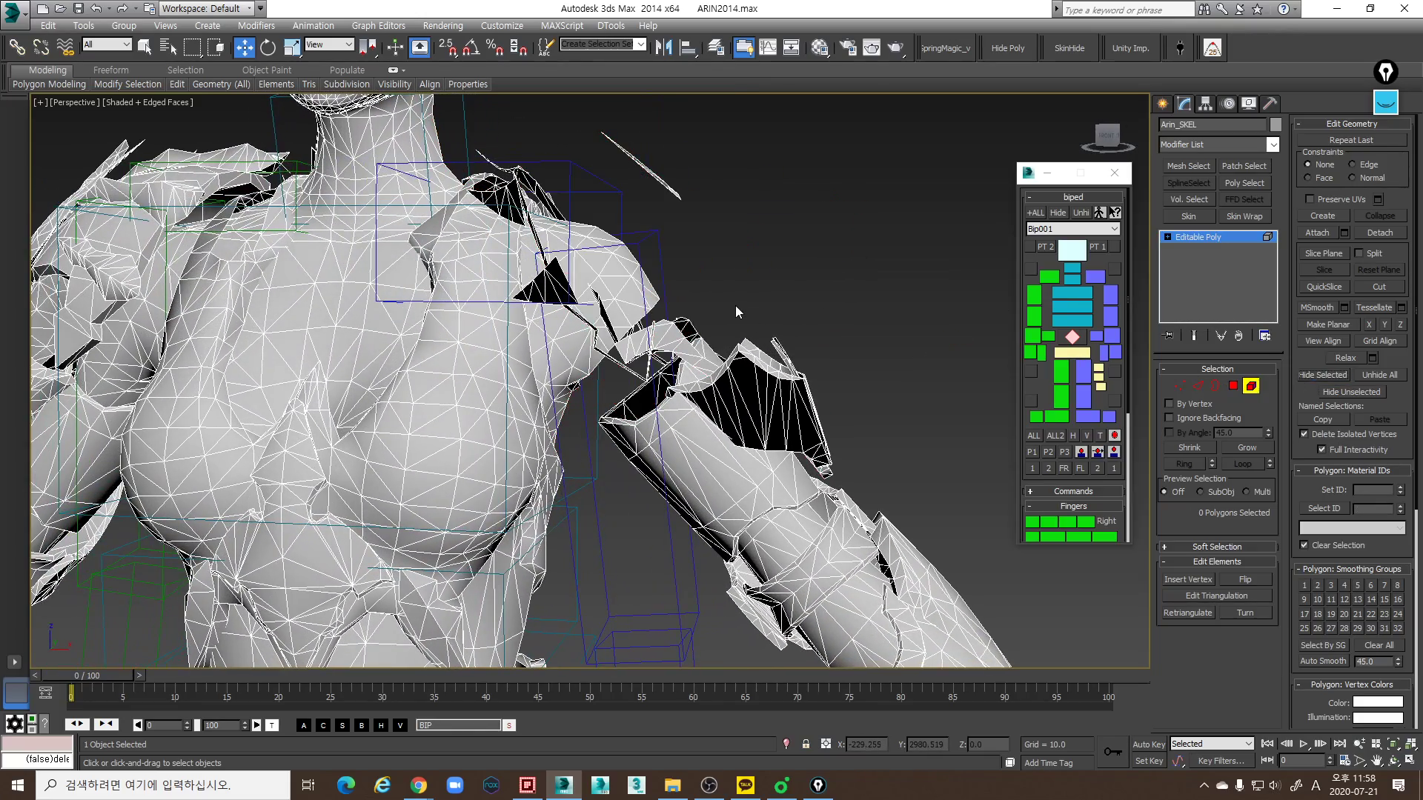
{"action": "key", "text": "ctrl+z"}
{"action": "middle_click_drag", "start_coordinate": [736, 305], "coordinate": [768, 289], "text": "alt"}
{"action": "left_click", "coordinate": [653, 385], "text": "alt"}
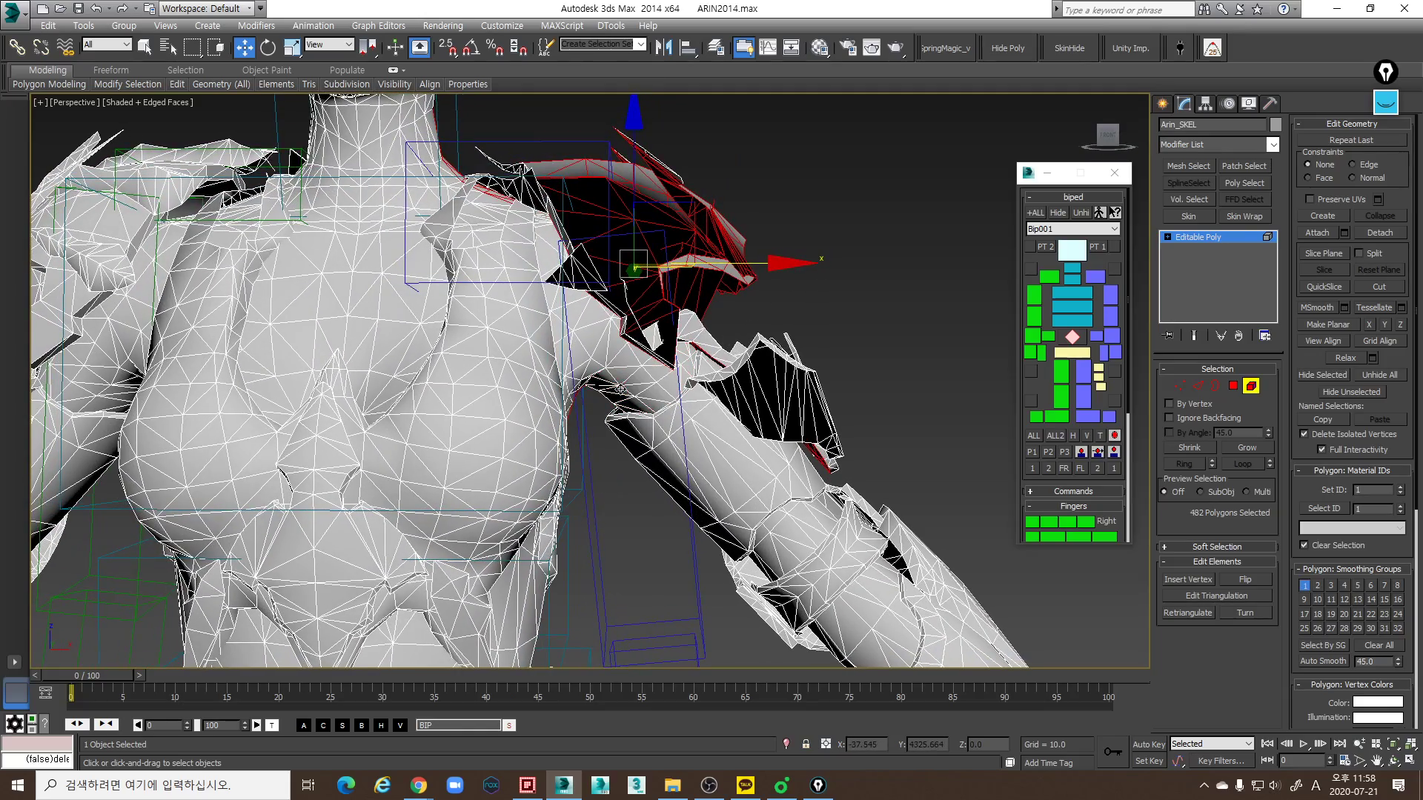
{"action": "left_click", "coordinate": [1319, 381]}
- Hide the remaining armor pieces and edge trim around the left shoulder and upper arm
{"action": "middle_click_drag", "start_coordinate": [744, 297], "coordinate": [758, 281], "text": "alt"}
{"action": "left_click_drag", "start_coordinate": [857, 337], "coordinate": [811, 400]}
{"action": "left_click", "coordinate": [1310, 377]}
{"action": "middle_click_drag", "start_coordinate": [797, 271], "coordinate": [804, 322], "text": "alt"}
{"action": "left_click", "coordinate": [678, 407]}
{"action": "left_click", "coordinate": [612, 412], "text": "ctrl"}
{"action": "middle_click_drag", "start_coordinate": [612, 413], "coordinate": [707, 379], "text": "alt"}
{"action": "left_click", "coordinate": [600, 354], "text": "ctrl"}
{"action": "left_click", "coordinate": [593, 335], "text": "ctrl"}
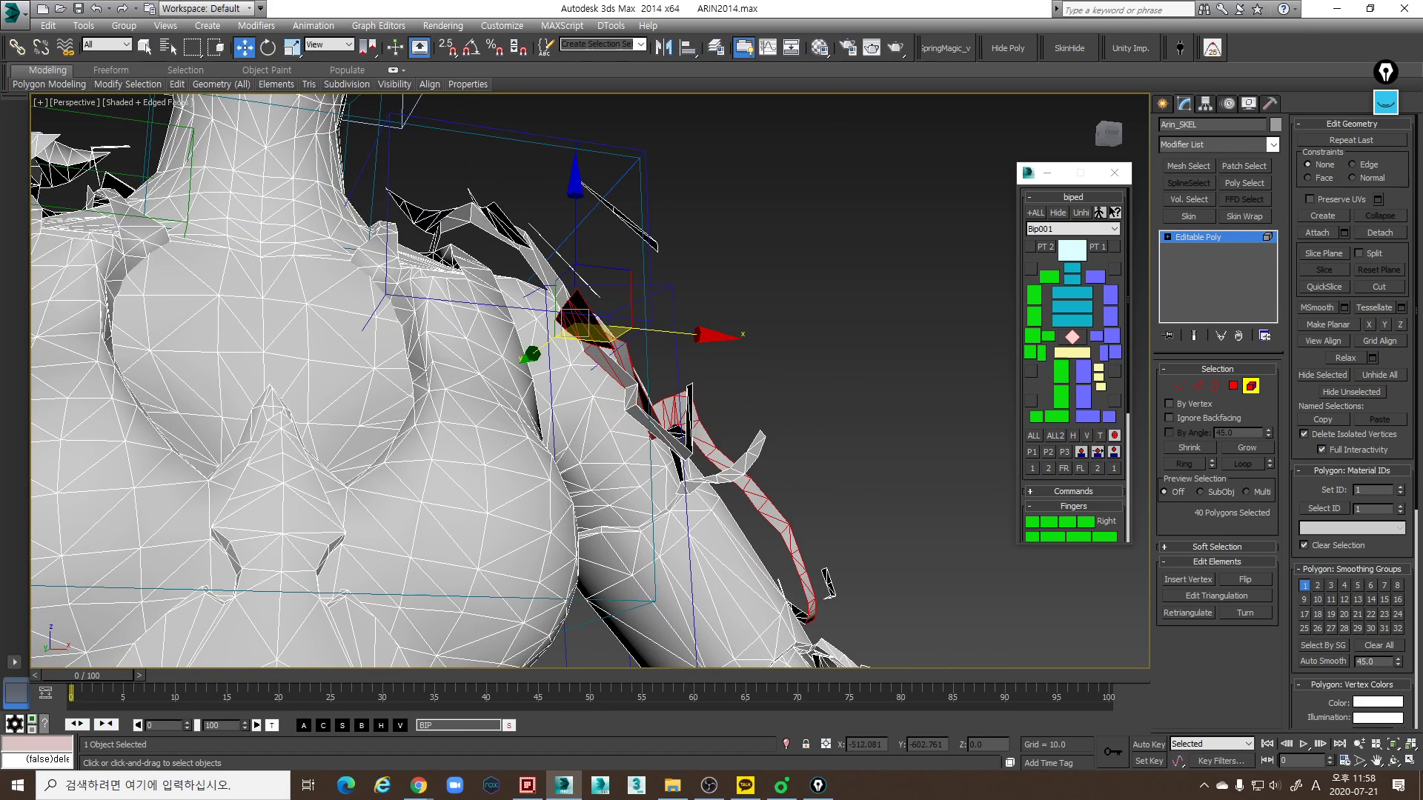
{"action": "left_click", "coordinate": [1311, 376]}
- Select the thin armor strips along the outer edge of the left shoulder and hide them
{"action": "left_click", "coordinate": [648, 424]}
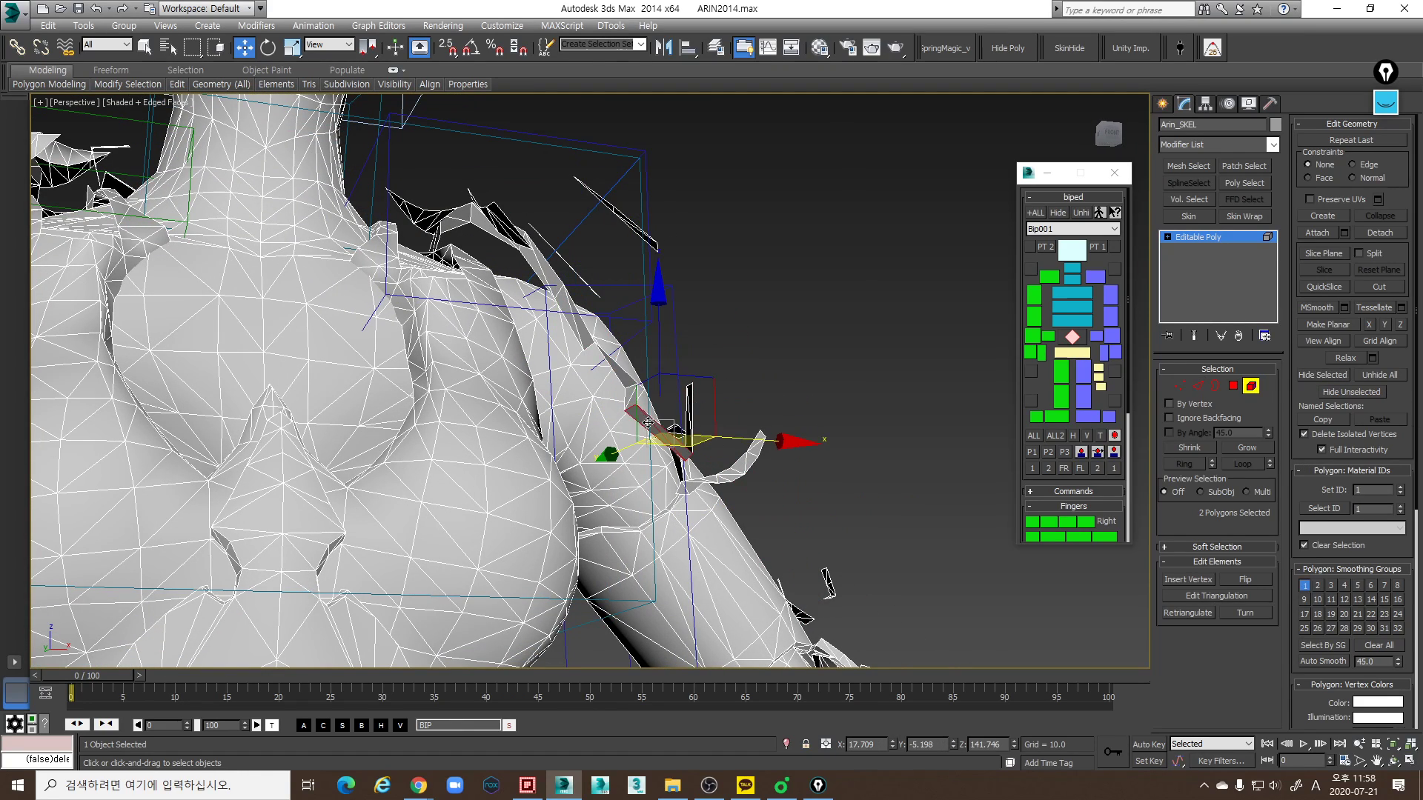
{"action": "left_click", "coordinate": [625, 390], "text": "ctrl"}
{"action": "mouse_move", "coordinate": [625, 390]}
{"action": "middle_mouse_down", "text": "alt"}
{"action": "mouse_move", "coordinate": [663, 382]}
{"action": "mouse_move", "coordinate": [643, 400]}
{"action": "middle_mouse_up", "text": "alt"}
{"action": "left_click", "coordinate": [675, 403], "text": "ctrl"}
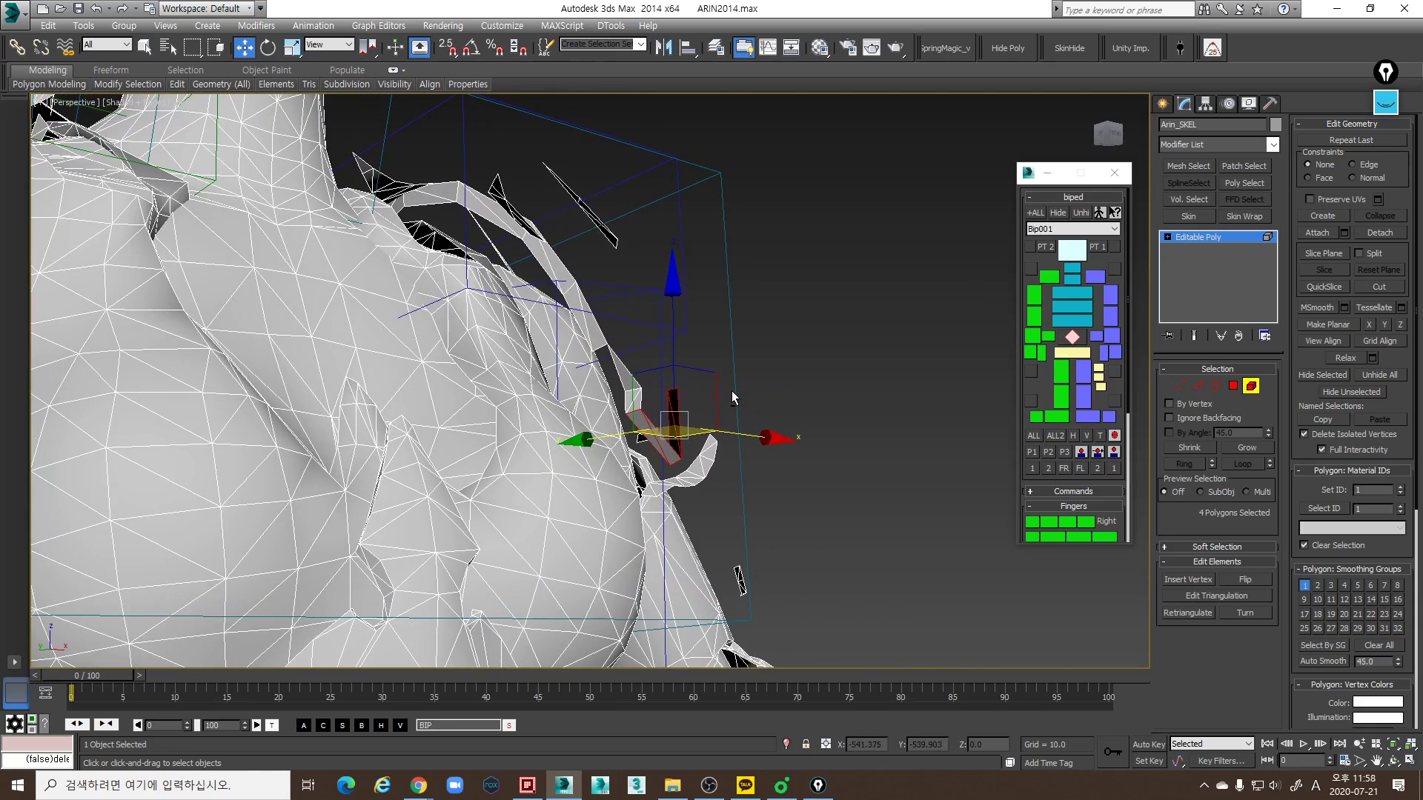
{"action": "left_click_drag", "start_coordinate": [641, 395], "coordinate": [615, 398], "text": "ctrl"}
{"action": "left_click_drag", "start_coordinate": [620, 298], "coordinate": [592, 346], "text": "ctrl"}
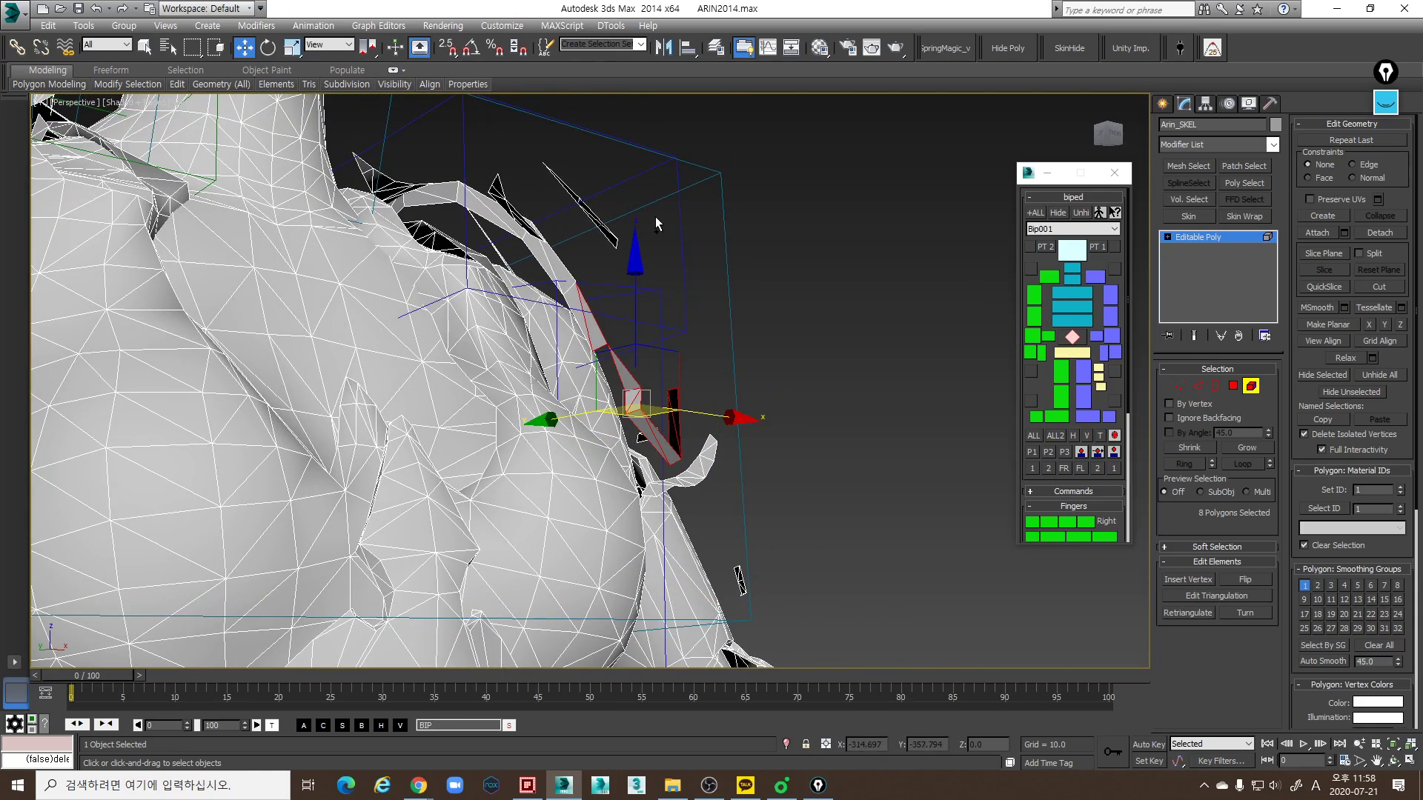
{"action": "left_click_drag", "start_coordinate": [558, 280], "coordinate": [558, 280], "text": "ctrl"}
{"action": "left_click", "coordinate": [1324, 377]}
- Hide the leftover armor fragments floating beside the left shoulder and upper arm
{"action": "middle_click_drag", "start_coordinate": [813, 416], "coordinate": [652, 363], "text": "alt"}
{"action": "left_click", "coordinate": [576, 192]}
{"action": "middle_click_drag", "start_coordinate": [778, 406], "coordinate": [817, 370], "text": "alt"}
{"action": "left_click_drag", "start_coordinate": [759, 416], "coordinate": [707, 386], "text": "ctrl"}
{"action": "left_click_drag", "start_coordinate": [832, 449], "coordinate": [790, 419], "text": "ctrl"}
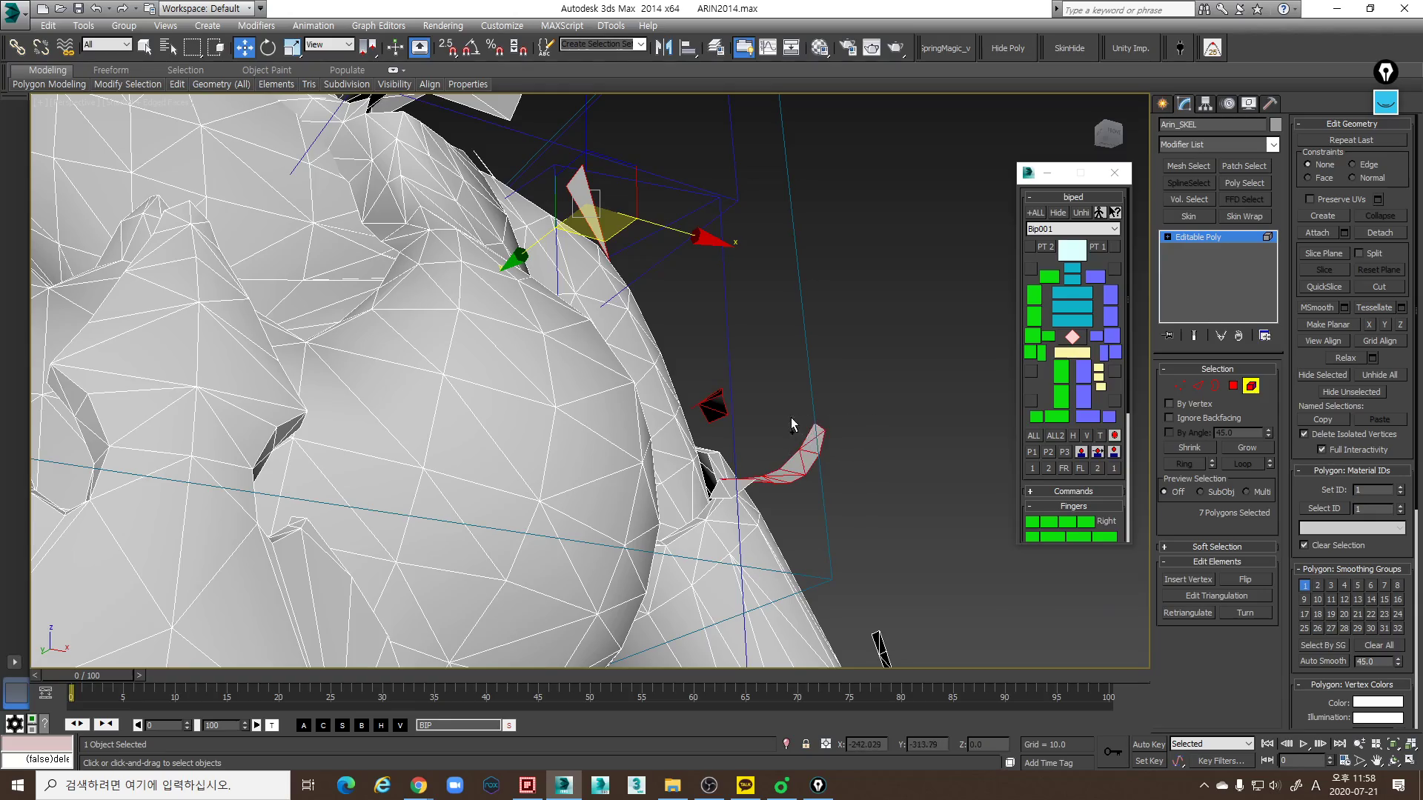
{"action": "left_click", "coordinate": [720, 493], "text": "ctrl"}
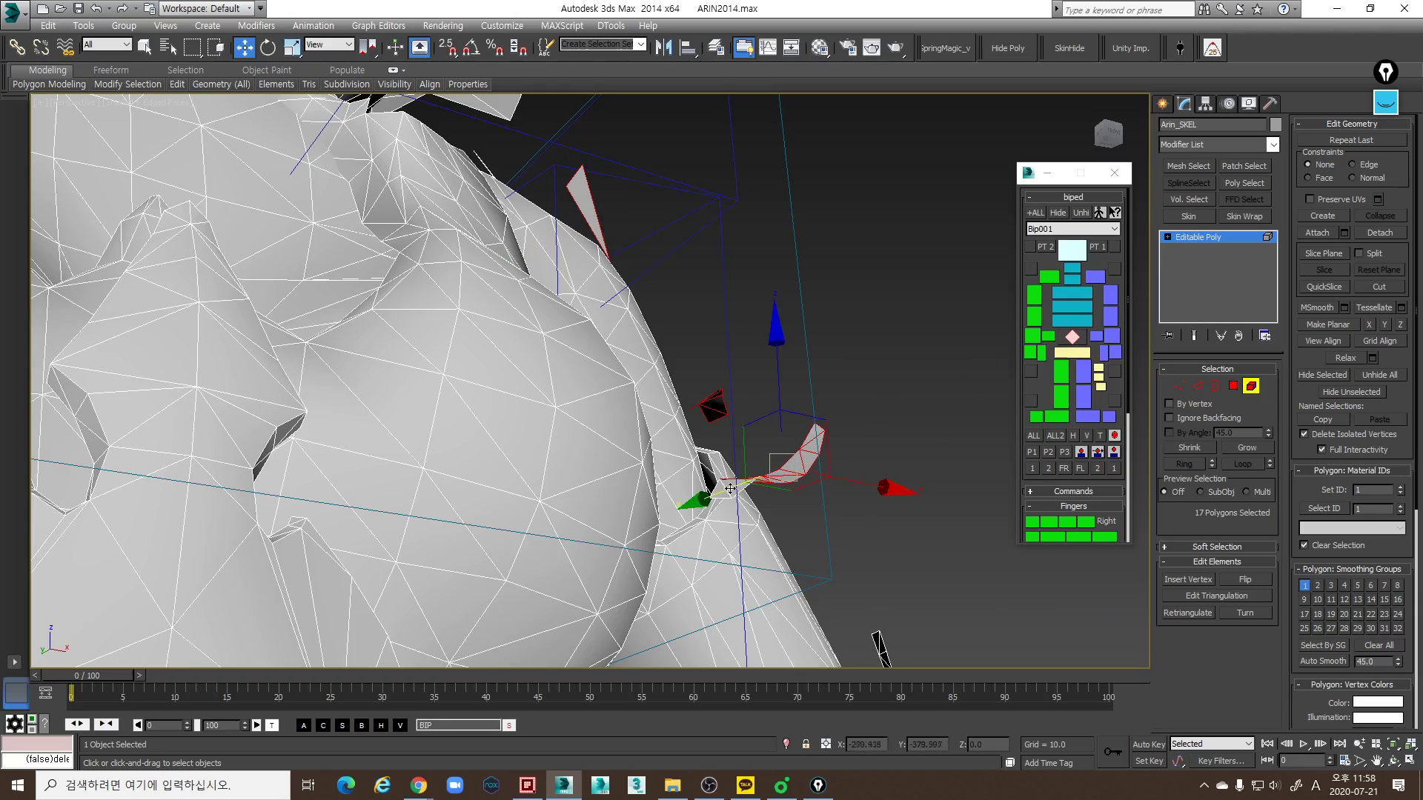
{"action": "left_click", "coordinate": [1322, 378]}
- Leave element editing on the mesh, select the left clavicle link and show its Biped motion settings
{"action": "scroll", "coordinate": [700, 347], "scroll_direction": "down", "scroll_amount": 4}
{"action": "middle_click_drag", "start_coordinate": [699, 347], "coordinate": [676, 317], "text": "alt"}
{"action": "scroll", "coordinate": [591, 375], "scroll_direction": "down", "scroll_amount": 5}
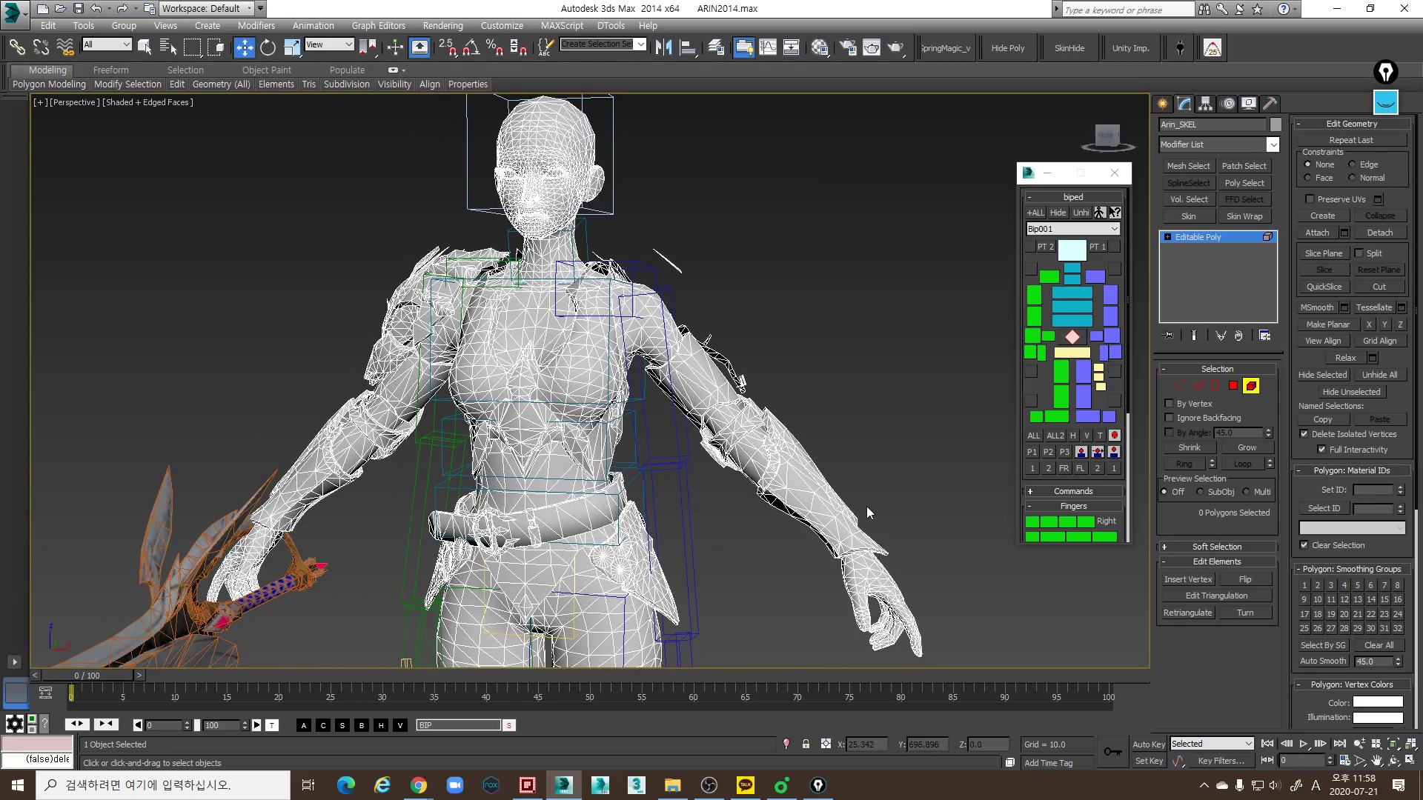
{"action": "left_click", "coordinate": [1250, 385]}
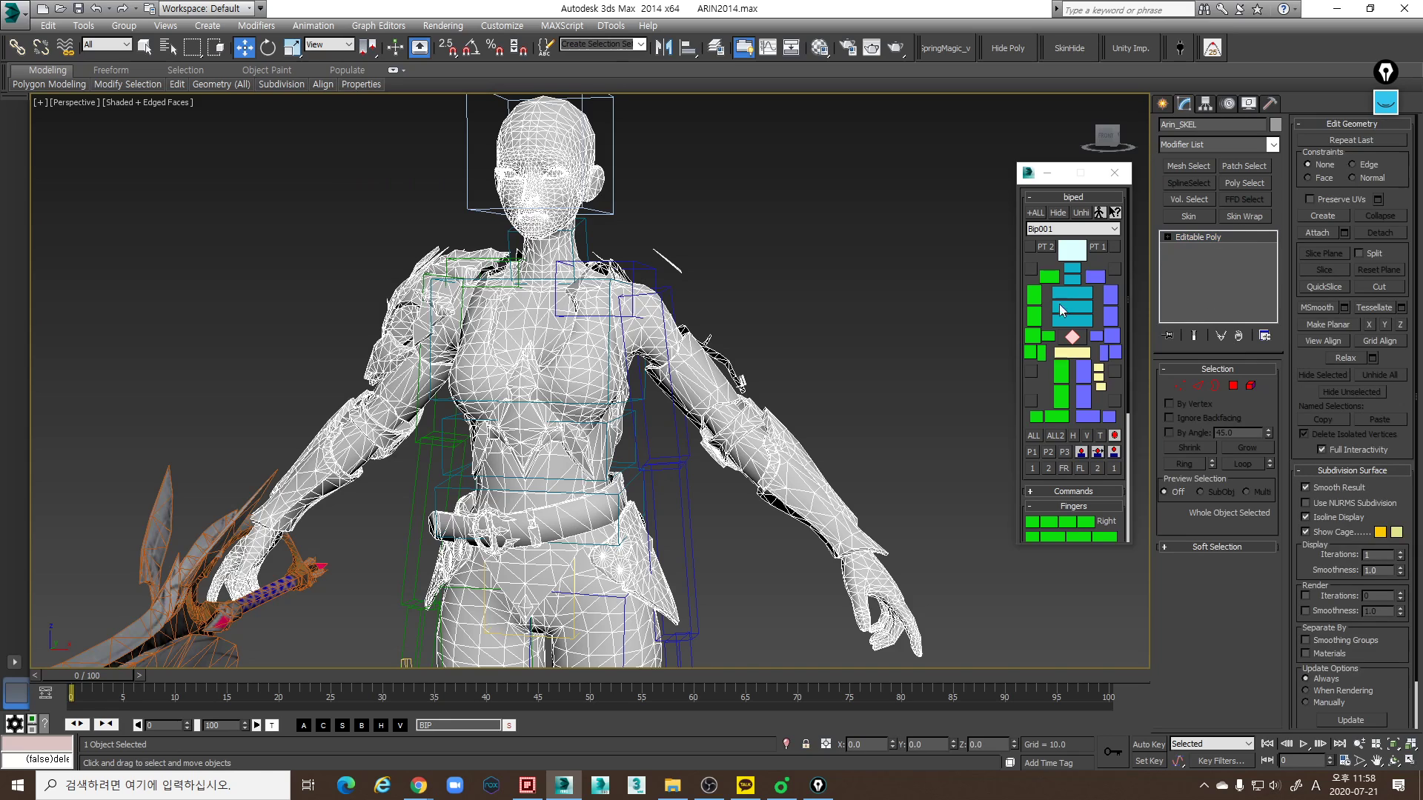
{"action": "left_click", "coordinate": [642, 266]}
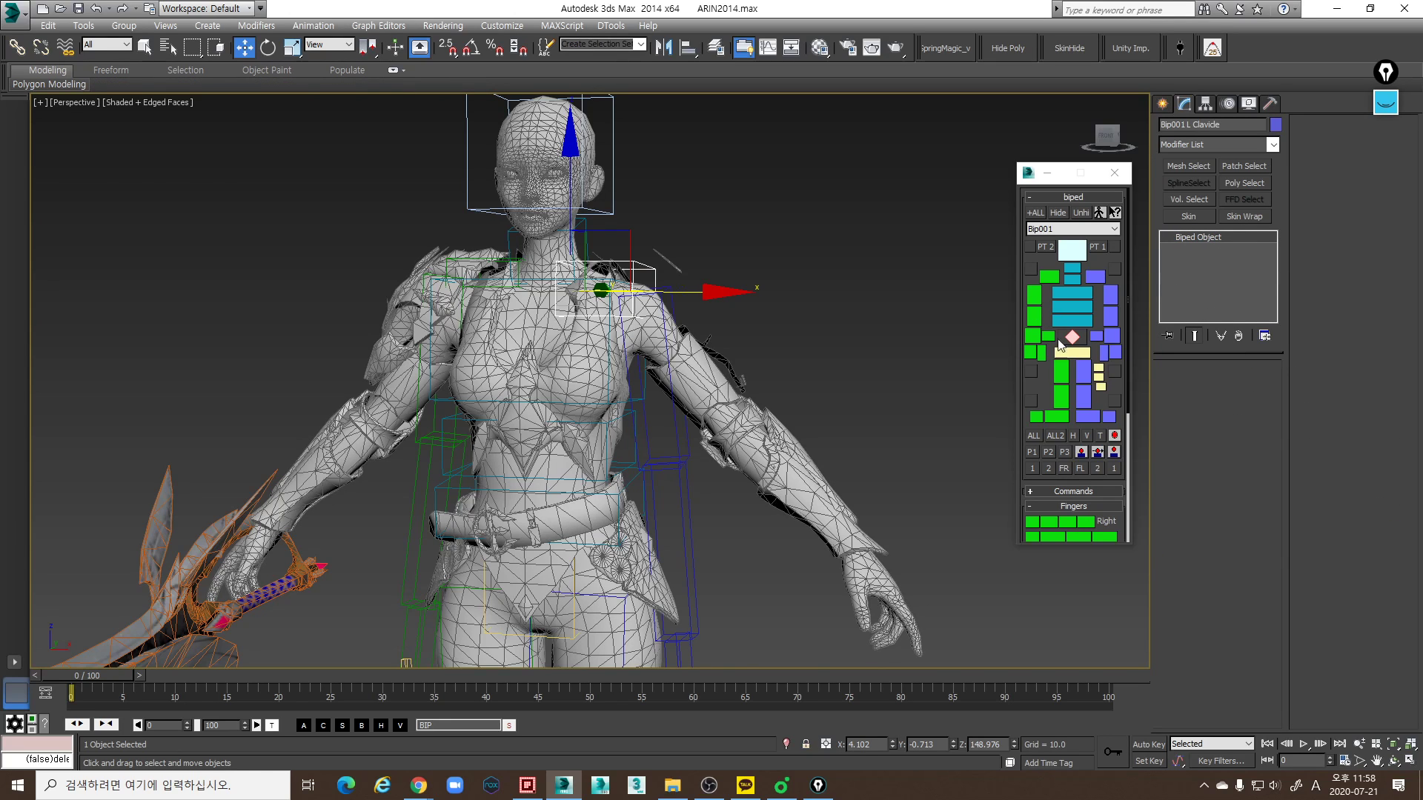
{"action": "left_click", "coordinate": [1232, 102]}
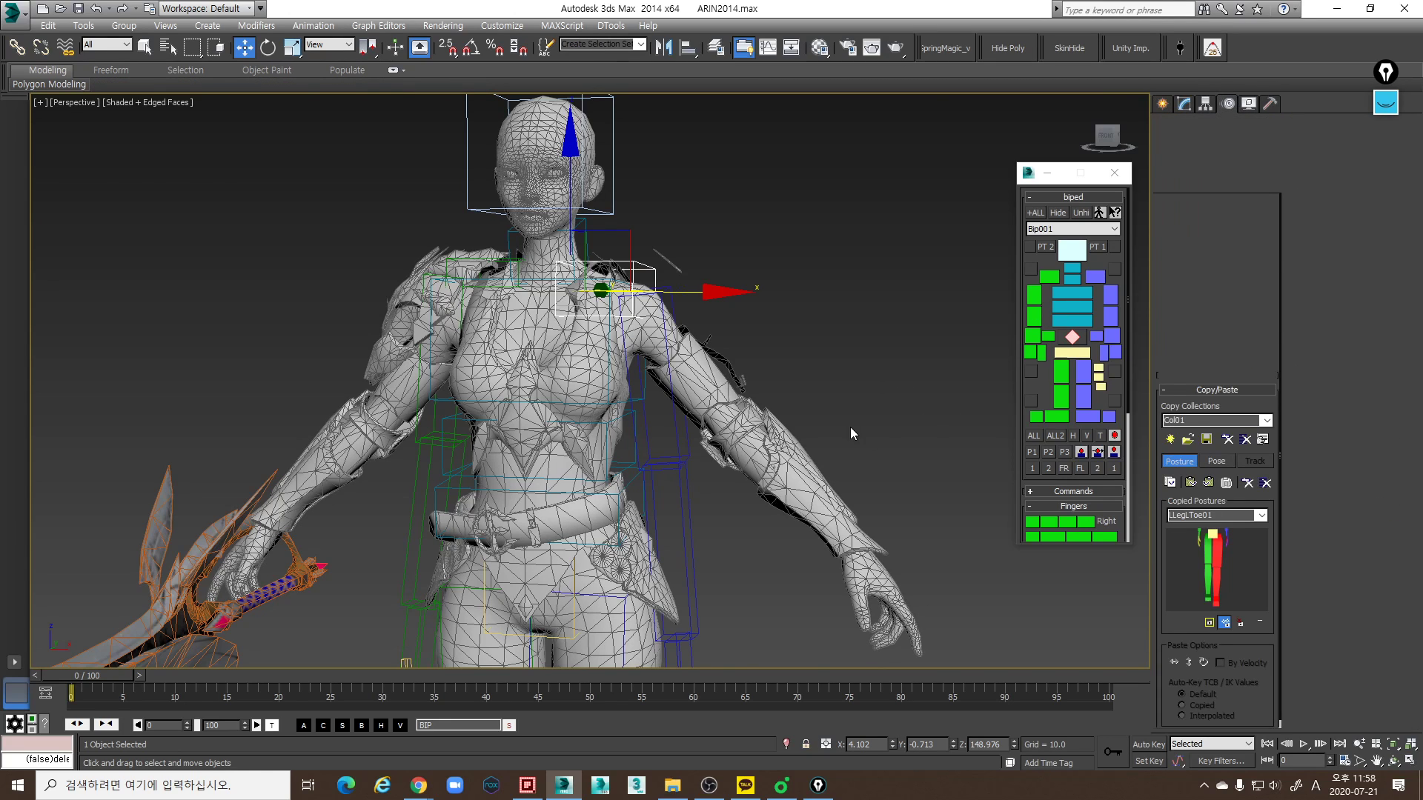
- Rotate the left upper arm link outward in the Front view to follow the slope of the mesh arm
{"action": "middle_click_drag", "start_coordinate": [607, 393], "coordinate": [638, 414]}
{"action": "key", "text": "f"}
{"action": "scroll", "coordinate": [745, 406], "scroll_direction": "up", "scroll_amount": 4}
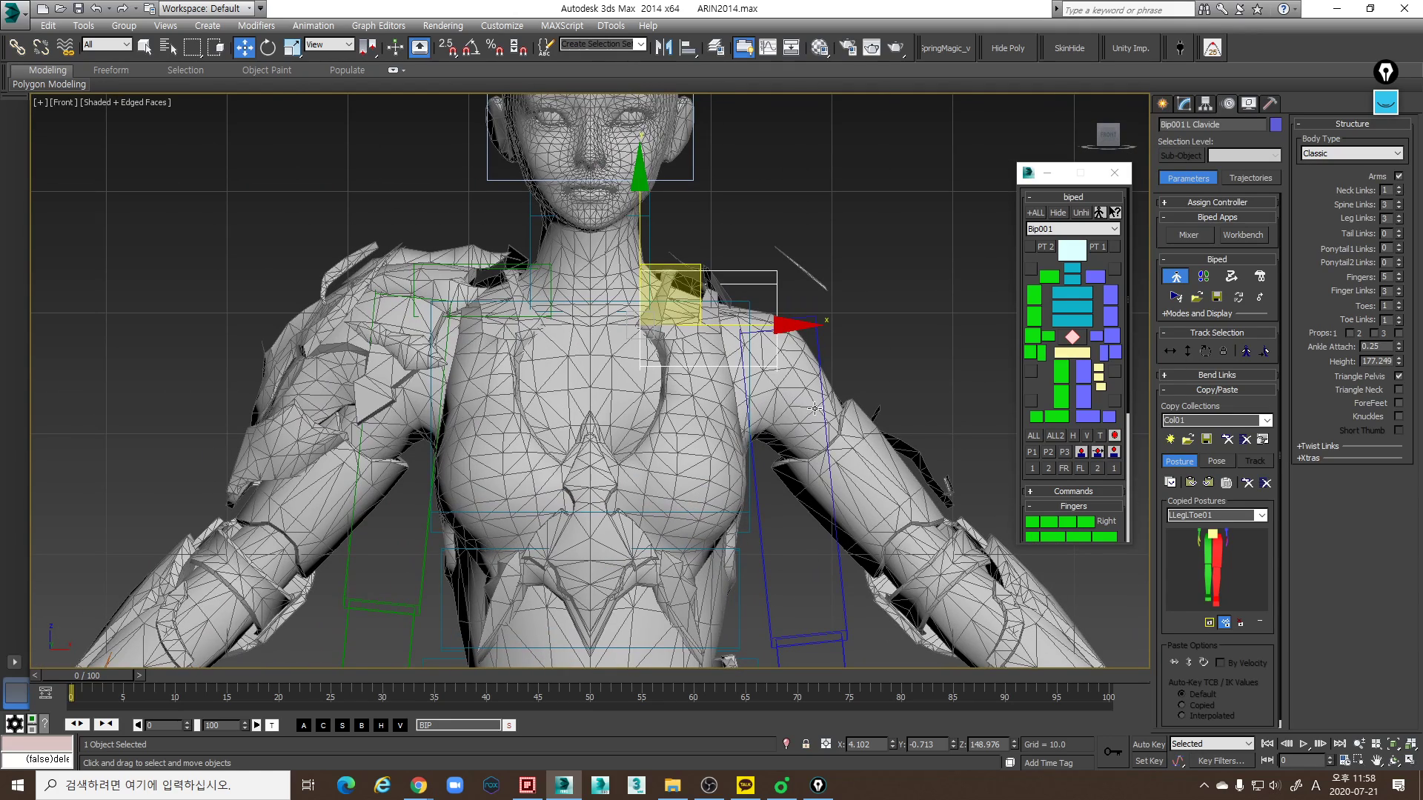
{"action": "left_click", "coordinate": [817, 361]}
{"action": "key", "text": "e"}
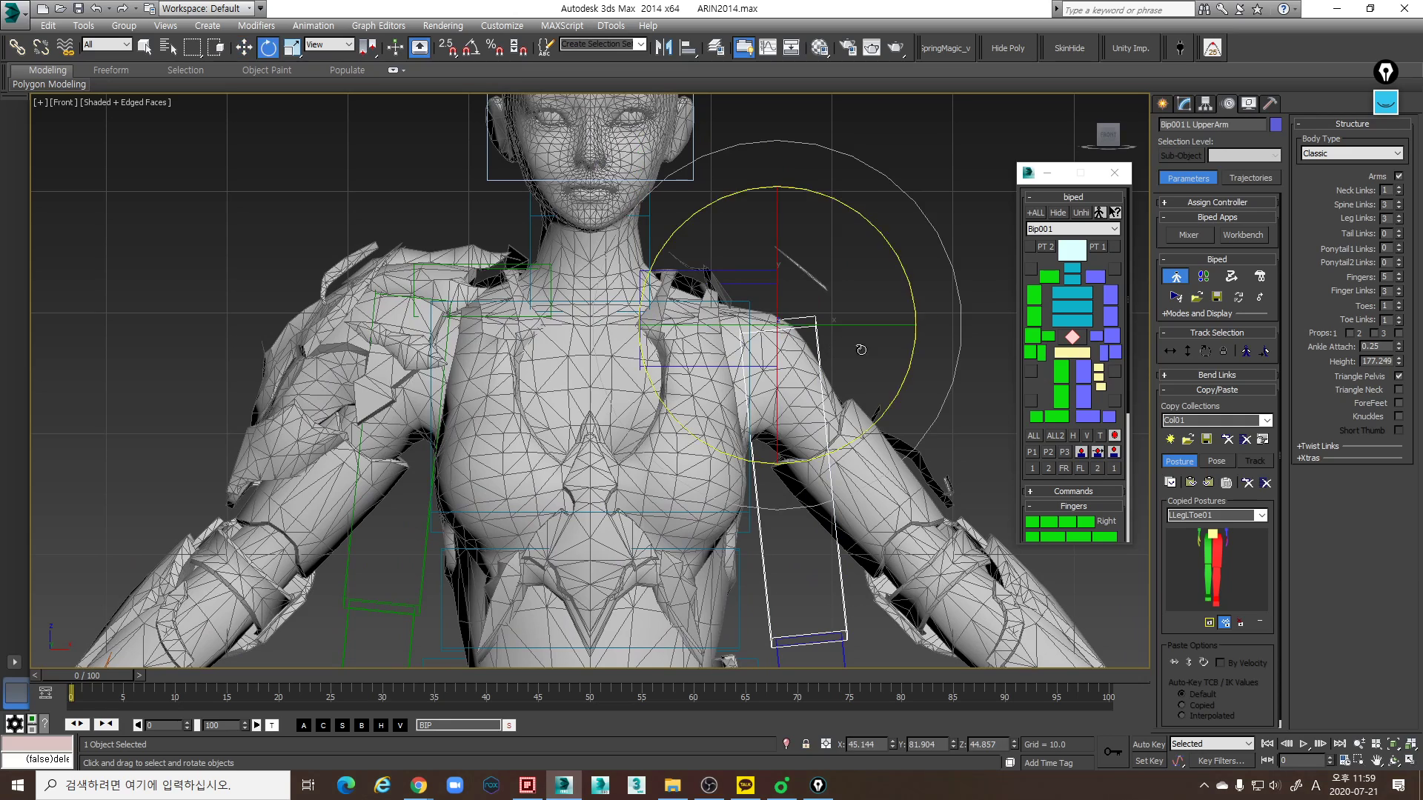
{"action": "left_click_drag", "start_coordinate": [907, 369], "coordinate": [789, 324]}
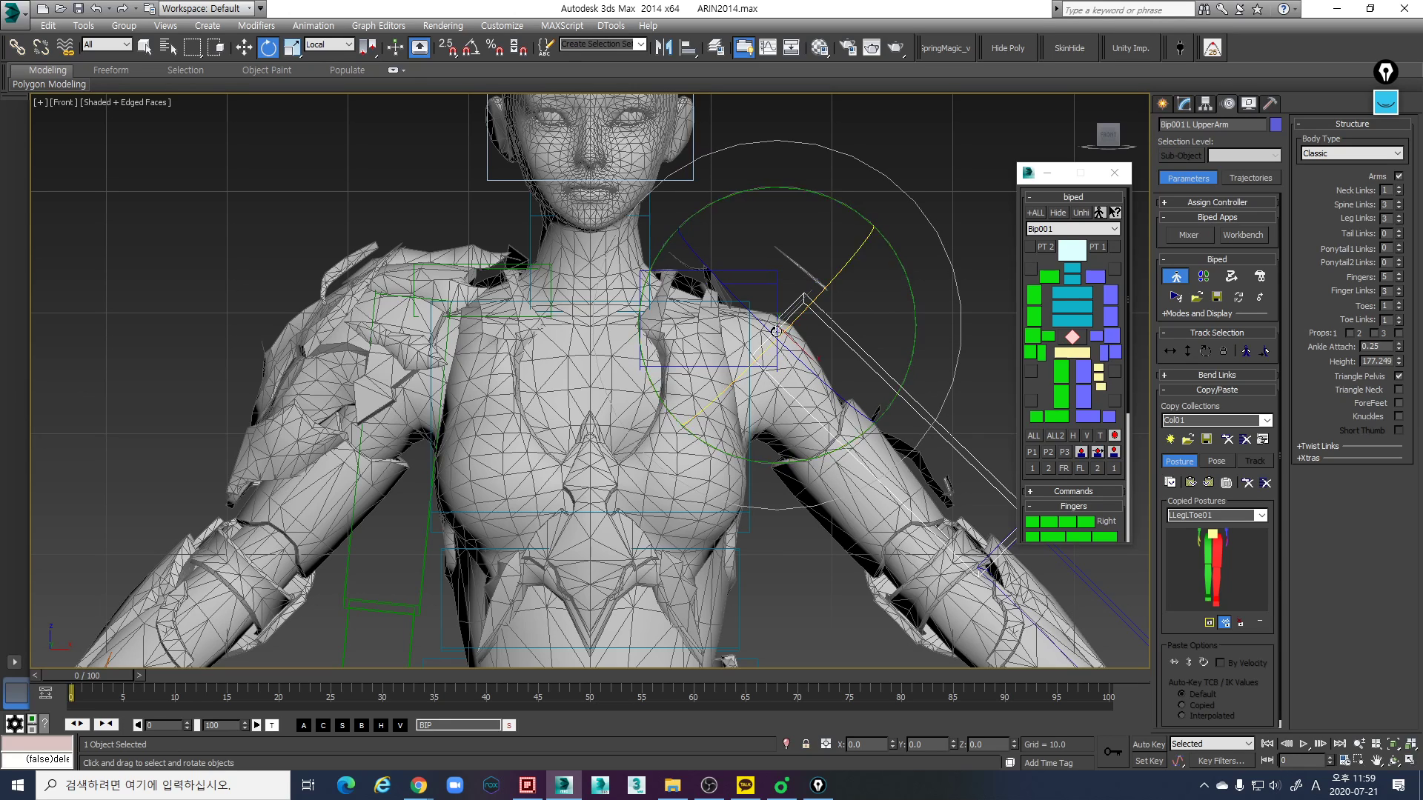
- Rotate the left clavicle link downward toward the shoulder in the Front view and check it against the mesh in wireframe
{"action": "left_click", "coordinate": [763, 271]}
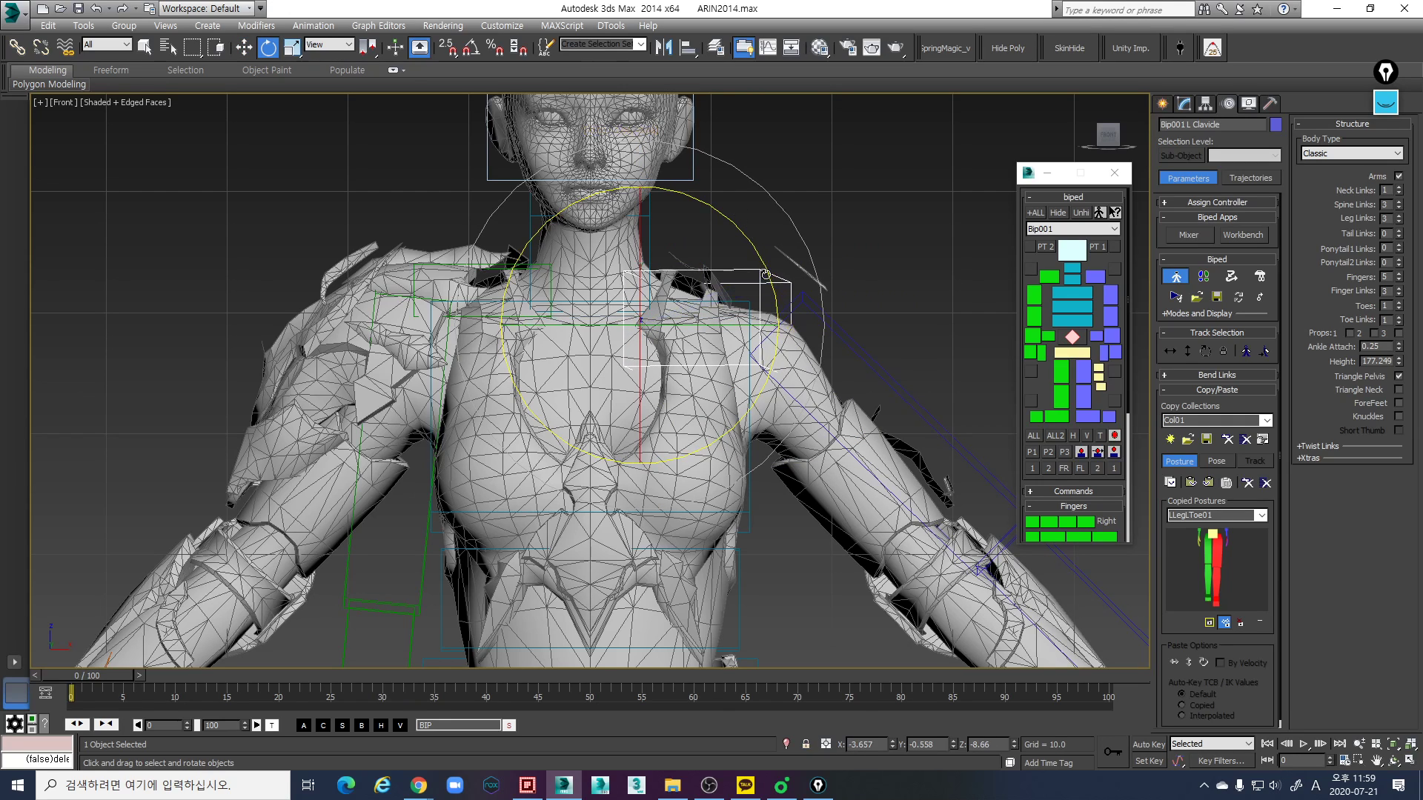
{"action": "left_click_drag", "start_coordinate": [758, 261], "coordinate": [775, 284]}
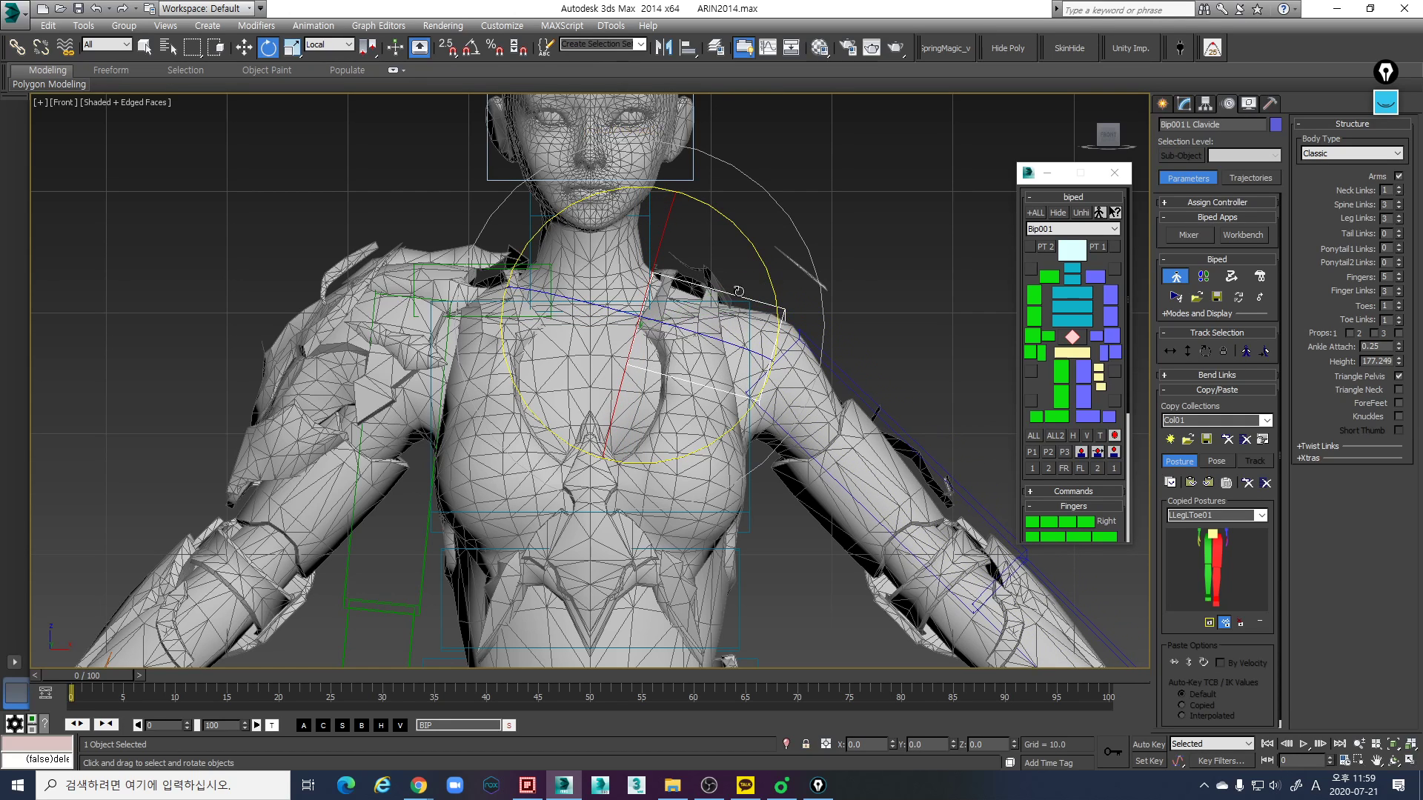
{"action": "key", "text": "w"}
{"action": "key", "text": "F3"}
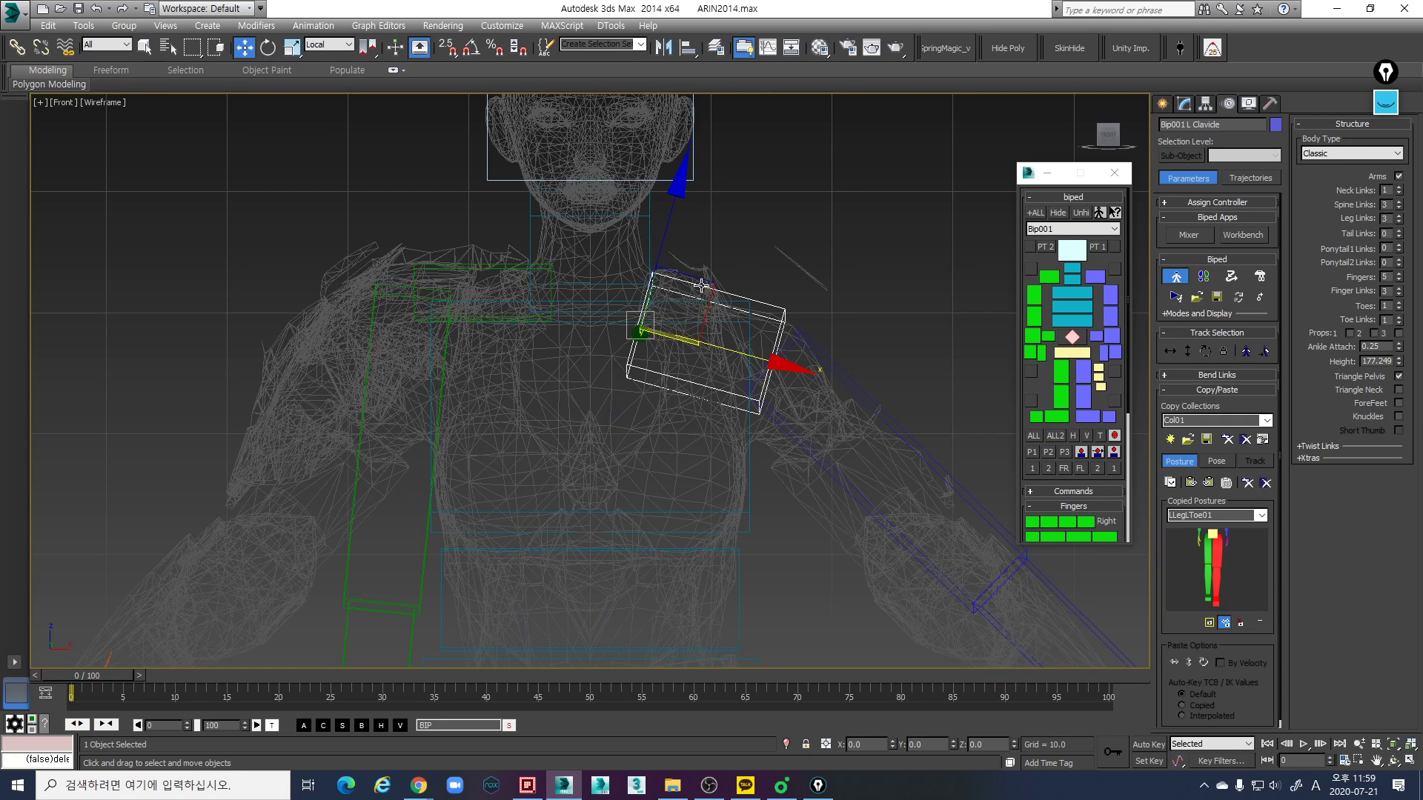
{"action": "key", "text": "F3"}
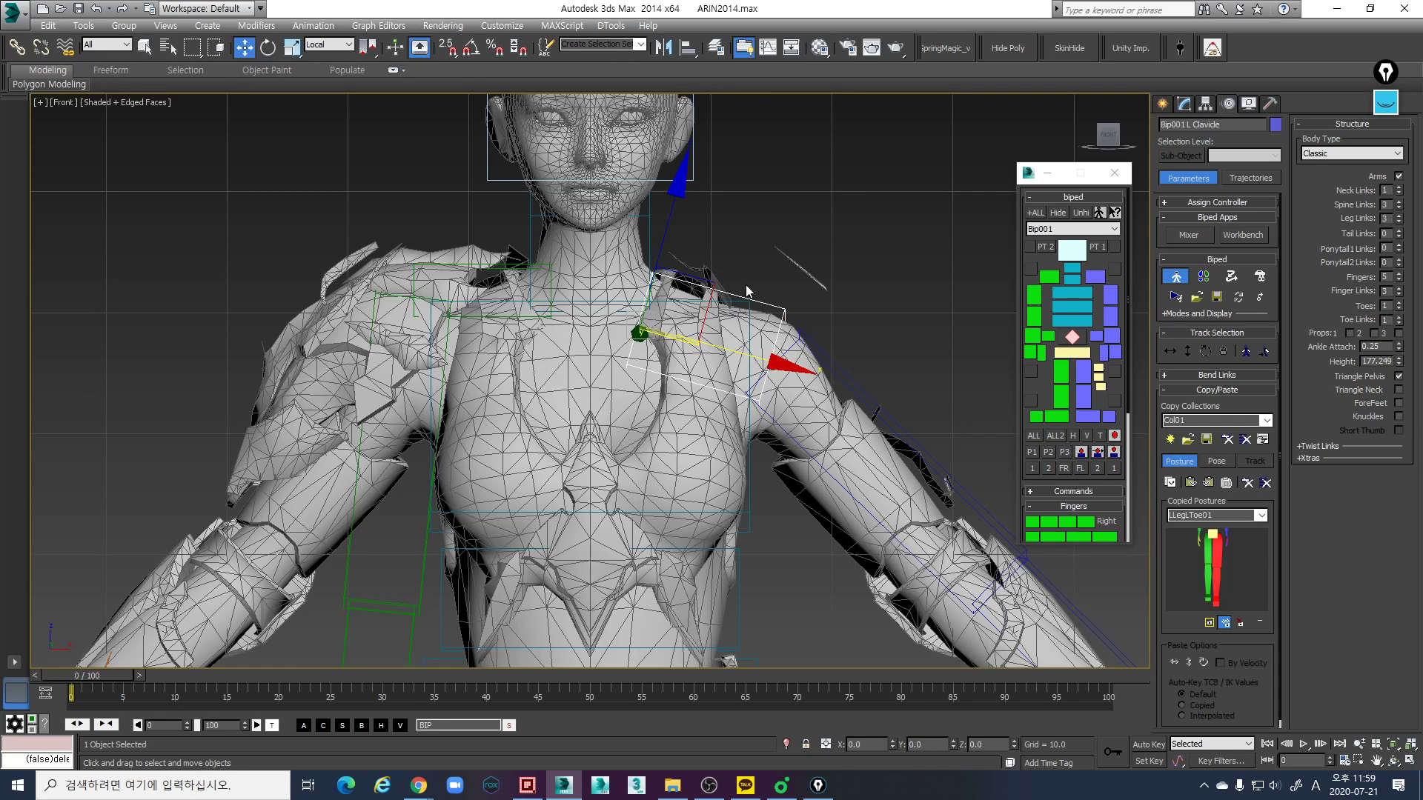
{"action": "left_click", "coordinate": [823, 372]}
{"action": "middle_click_drag", "start_coordinate": [823, 372], "coordinate": [814, 337]}
{"action": "left_click", "coordinate": [770, 282]}
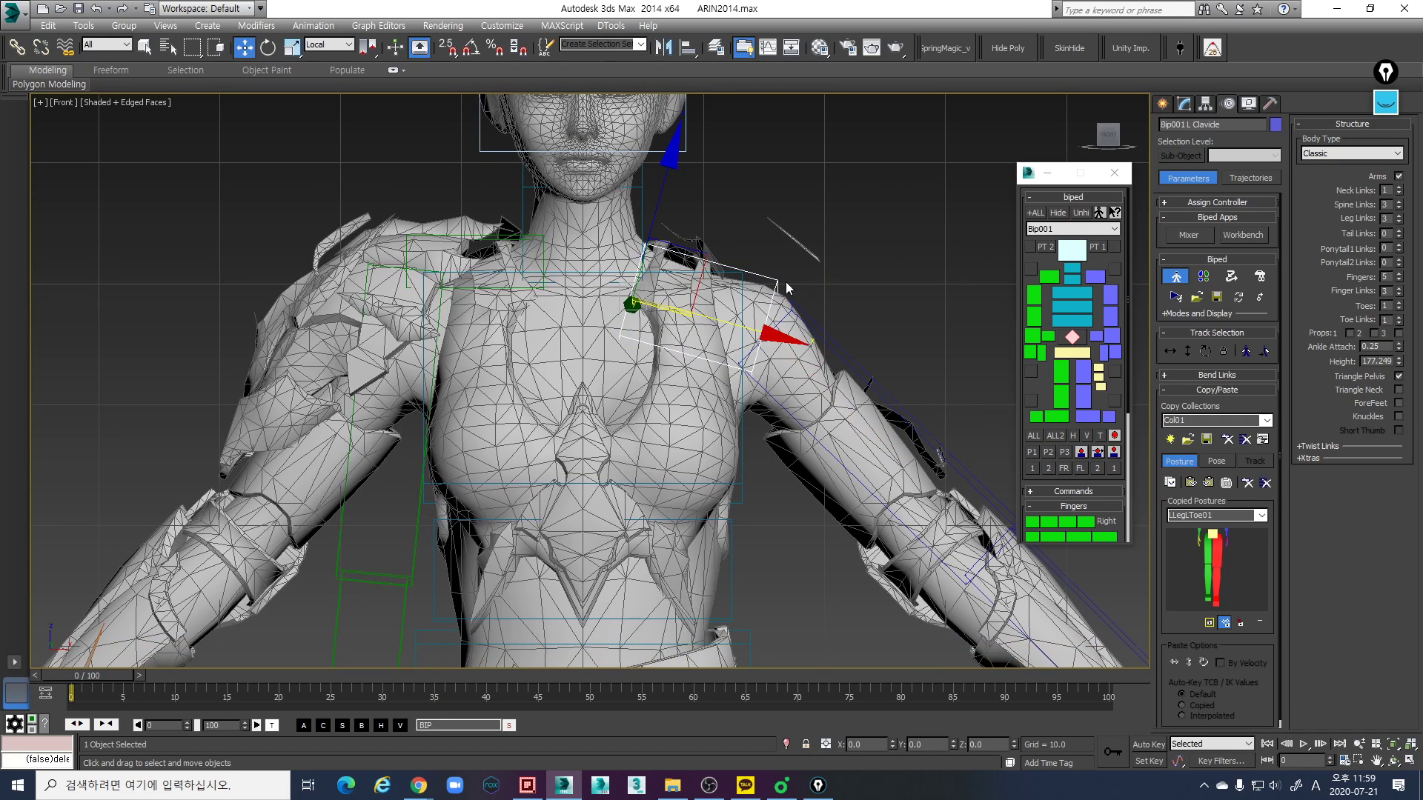
- Scale the left clavicle link slightly in local coordinates in the Front view to fit the shoulder
{"action": "left_click_drag", "start_coordinate": [682, 215], "coordinate": [664, 197]}
{"action": "key", "text": "r"}
{"action": "key", "text": "r"}
{"action": "key", "text": "r"}
{"action": "key", "text": "r"}
{"action": "mouse_move", "coordinate": [588, 465]}
{"action": "left_mouse_down"}
{"action": "mouse_move", "coordinate": [591, 450]}
{"action": "mouse_move", "coordinate": [584, 481]}
{"action": "left_mouse_up"}
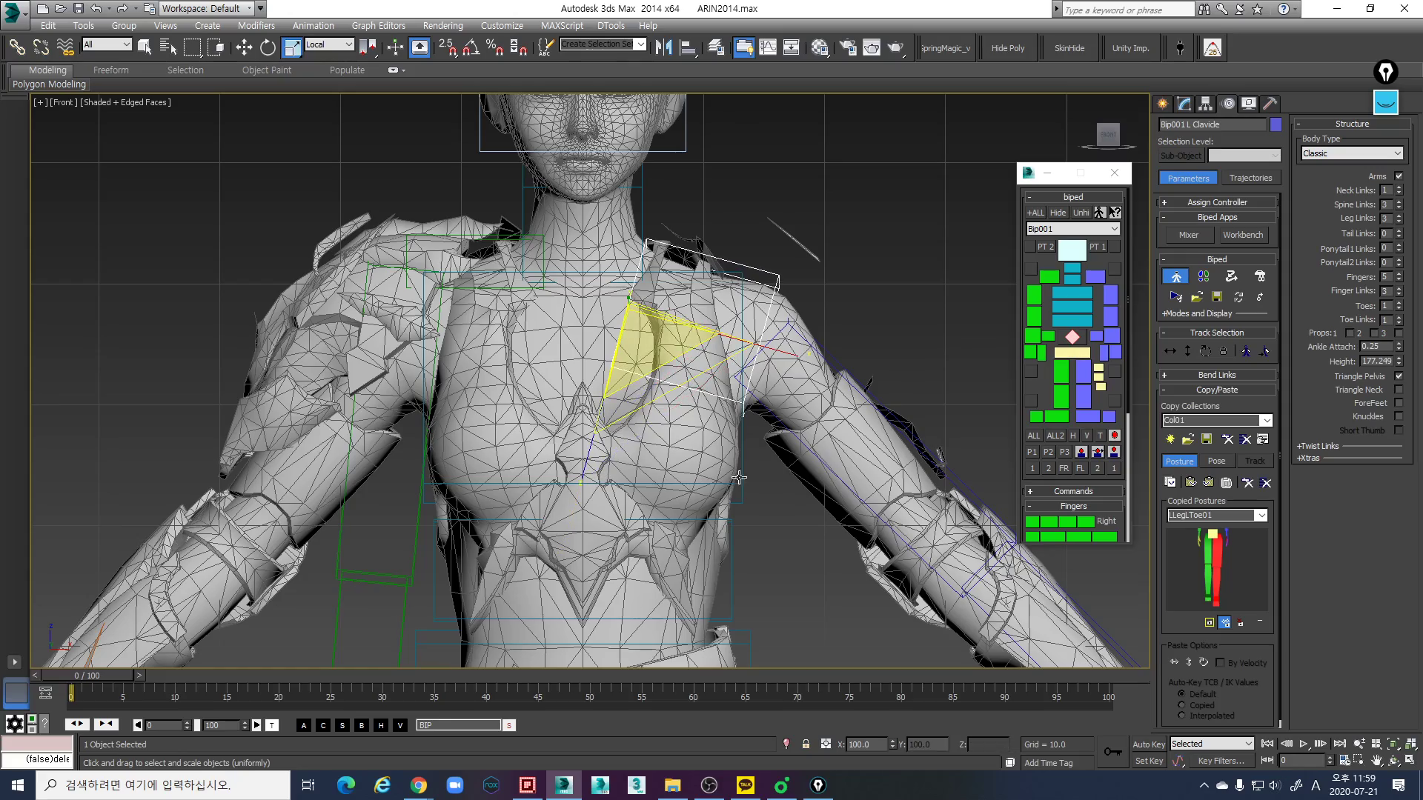
- Rotate the left upper arm link in a side-on Perspective view to line it up with the mesh arm
{"action": "key", "text": "p"}
{"action": "middle_click_drag", "start_coordinate": [813, 472], "coordinate": [854, 319], "text": "alt"}
{"action": "key", "text": "w"}
{"action": "left_click_drag", "start_coordinate": [854, 319], "coordinate": [886, 320]}
{"action": "middle_click_drag", "start_coordinate": [888, 298], "coordinate": [800, 384], "text": "alt"}
{"action": "left_click", "coordinate": [1105, 294]}
{"action": "key", "text": "e"}
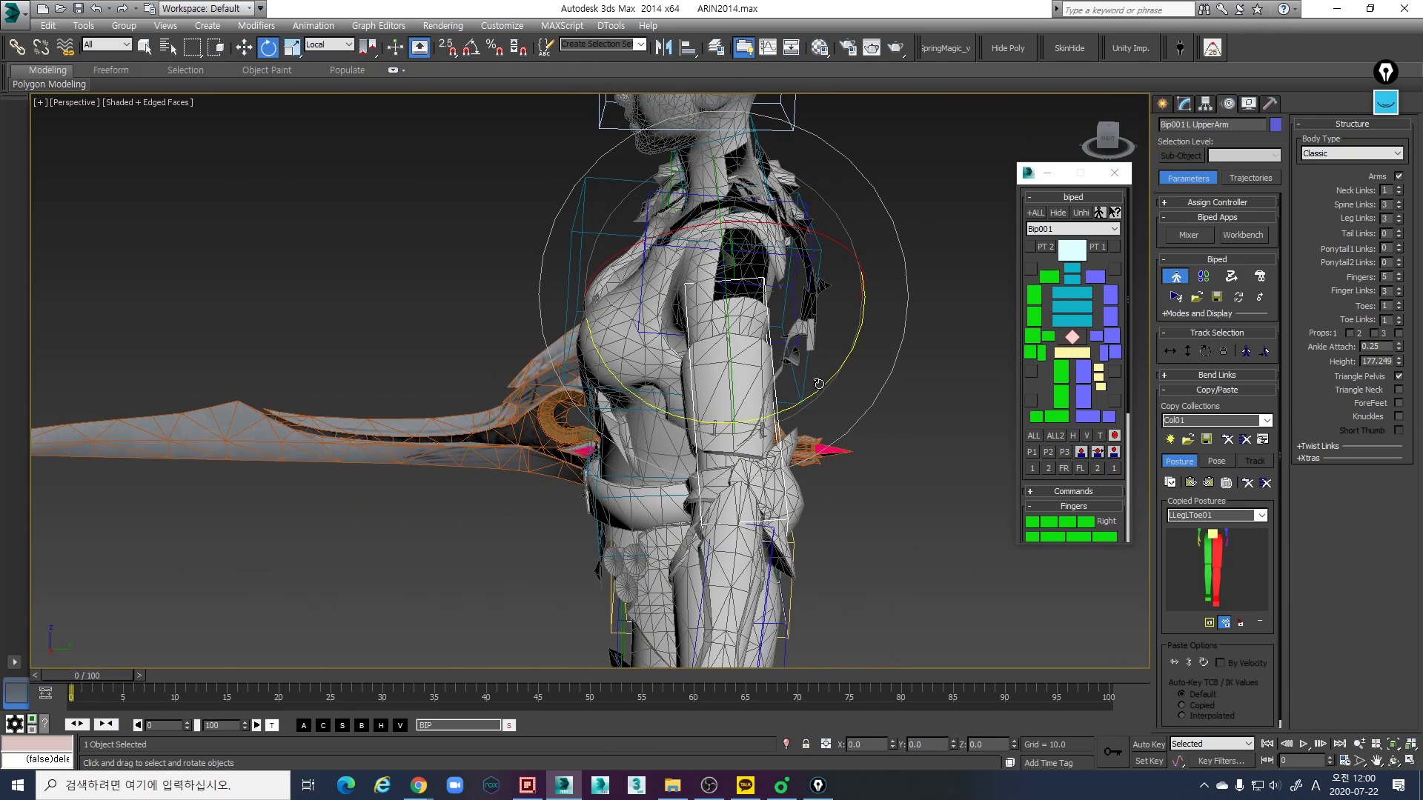
{"action": "left_click_drag", "start_coordinate": [822, 385], "coordinate": [810, 395]}
{"action": "middle_click_drag", "start_coordinate": [813, 388], "coordinate": [938, 376], "text": "alt"}
- Shorten the left clavicle link slightly along its local X axis in the Perspective view
{"action": "middle_click_drag", "start_coordinate": [657, 305], "coordinate": [709, 276]}
{"action": "left_click", "coordinate": [661, 281]}
{"action": "key", "text": "r"}
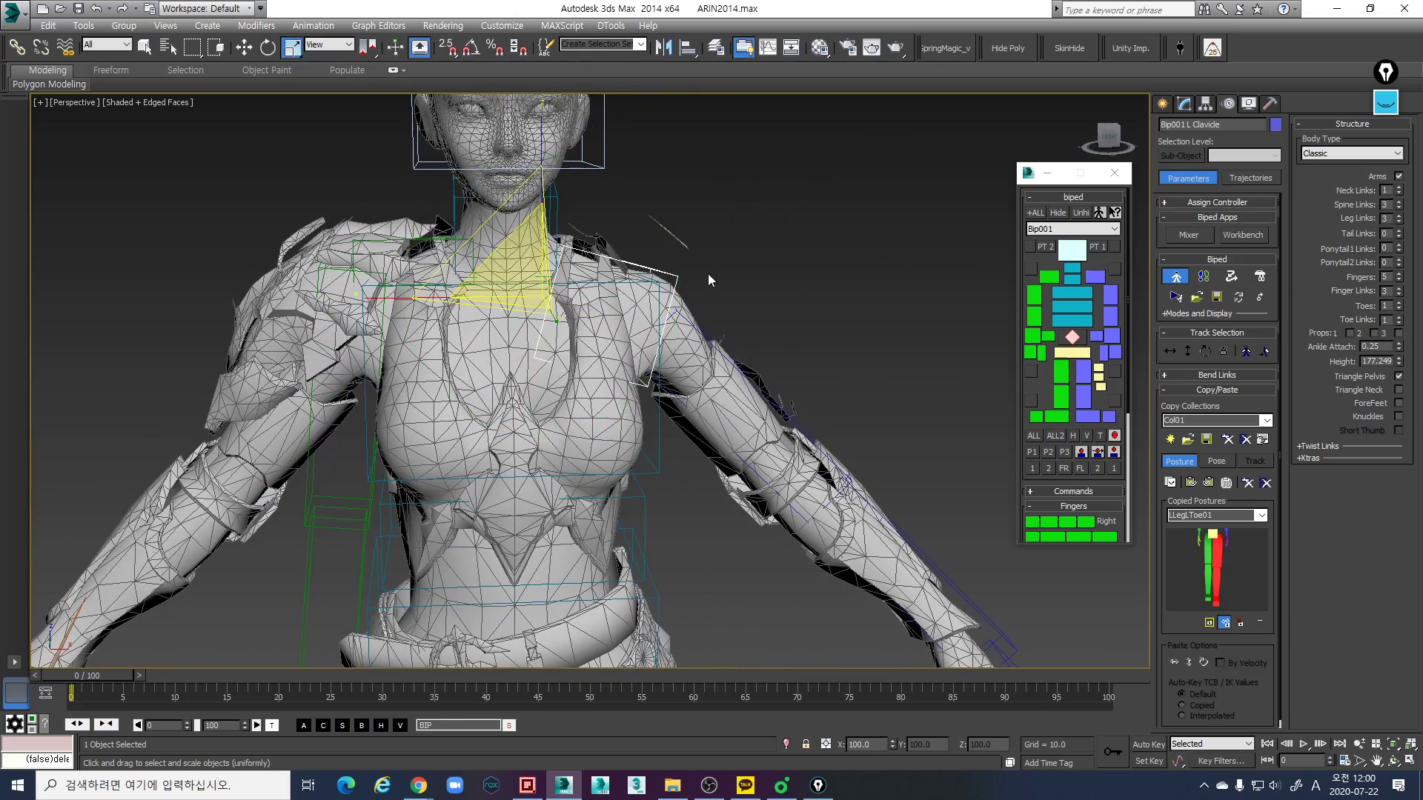
{"action": "middle_click_drag", "start_coordinate": [663, 317], "coordinate": [643, 310], "text": "alt"}
{"action": "left_click_drag", "start_coordinate": [396, 260], "coordinate": [400, 258]}
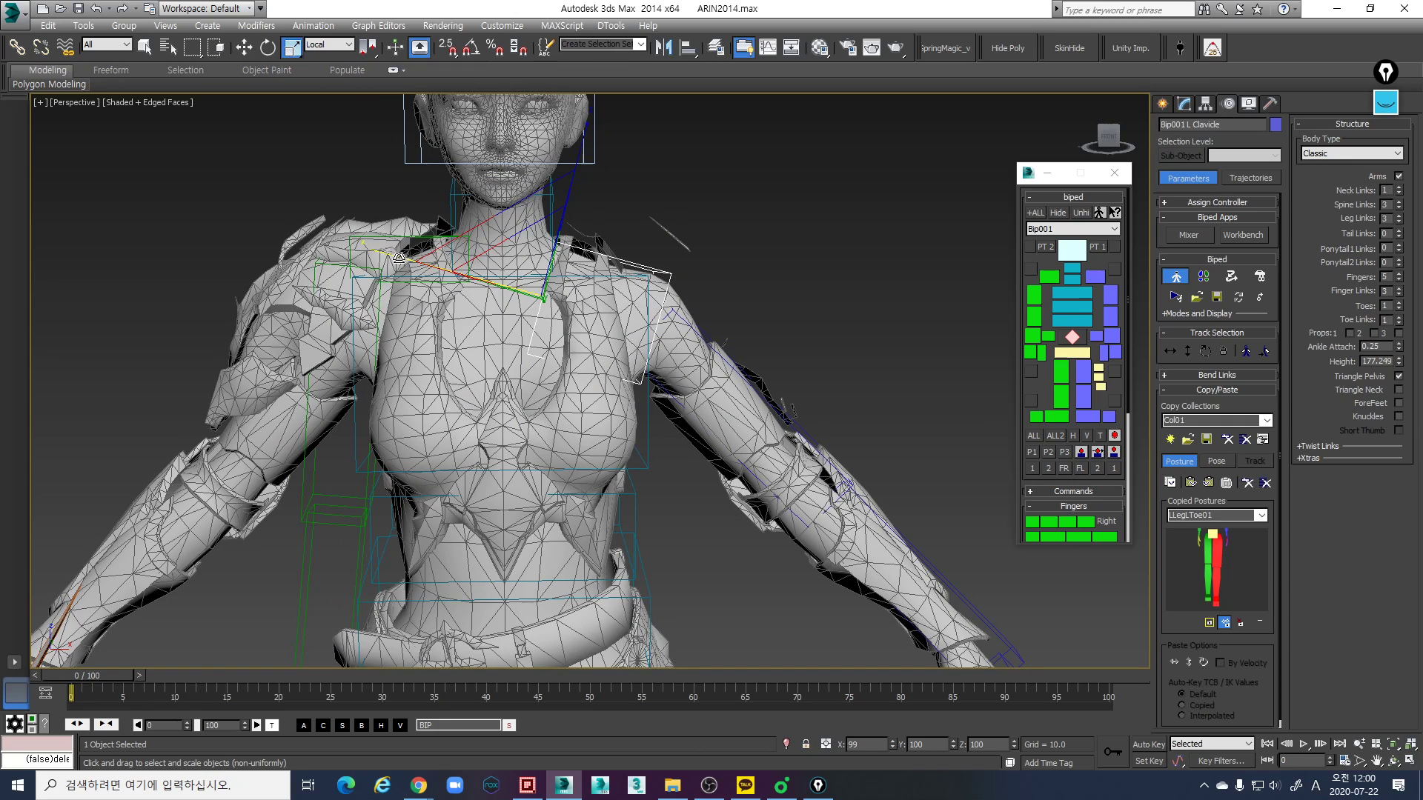
{"action": "middle_click_drag", "start_coordinate": [518, 272], "coordinate": [504, 269], "text": "alt"}
{"action": "left_click_drag", "start_coordinate": [380, 252], "coordinate": [388, 255]}
{"action": "middle_click_drag", "start_coordinate": [699, 309], "coordinate": [682, 304], "text": "alt"}
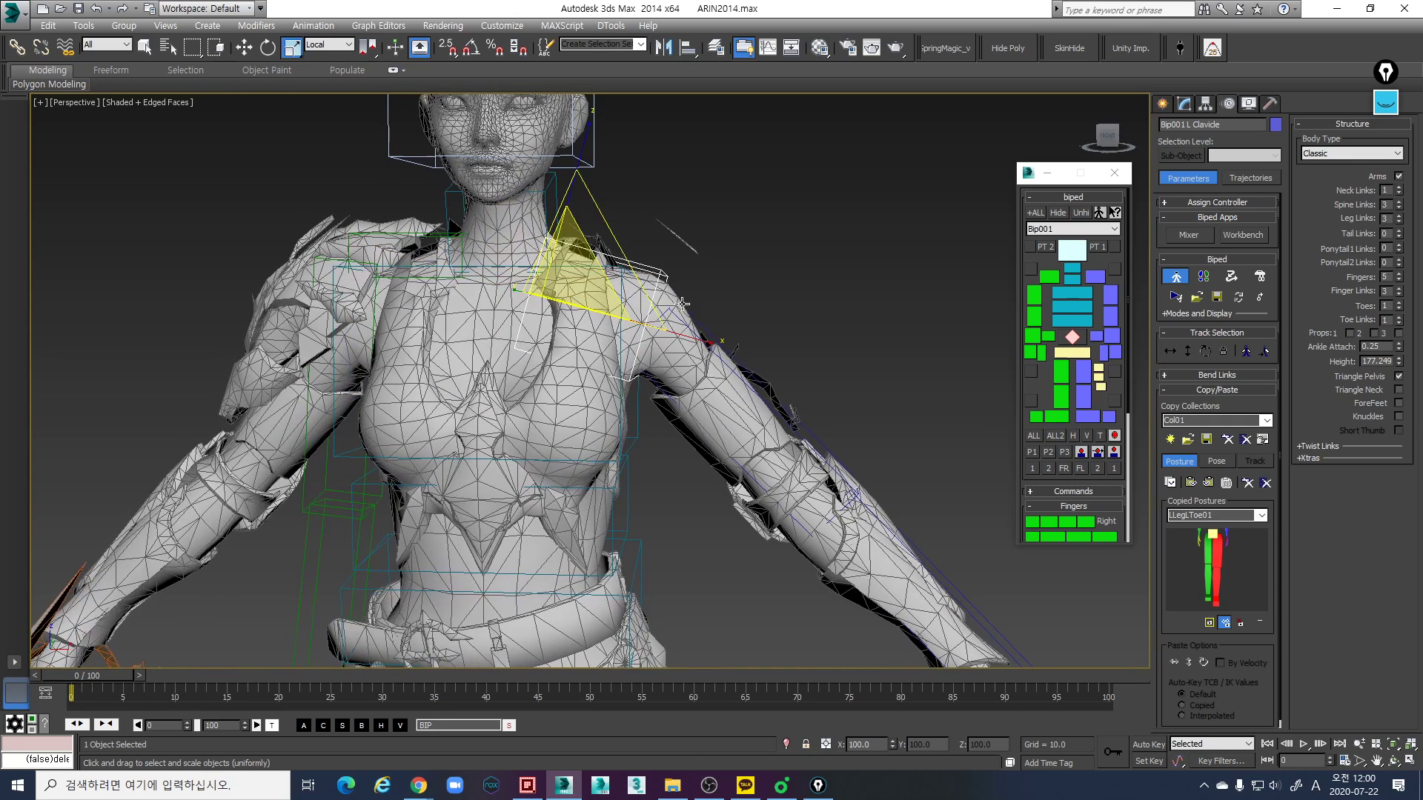
- Rotate the left upper arm link by about 2.85 degrees to follow the mesh arm in the Perspective view
{"action": "left_click", "coordinate": [724, 346]}
{"action": "left_click", "coordinate": [711, 336]}
{"action": "key", "text": "e"}
{"action": "middle_click_drag", "start_coordinate": [771, 268], "coordinate": [777, 264], "text": "alt"}
{"action": "left_click_drag", "start_coordinate": [778, 264], "coordinate": [779, 272]}
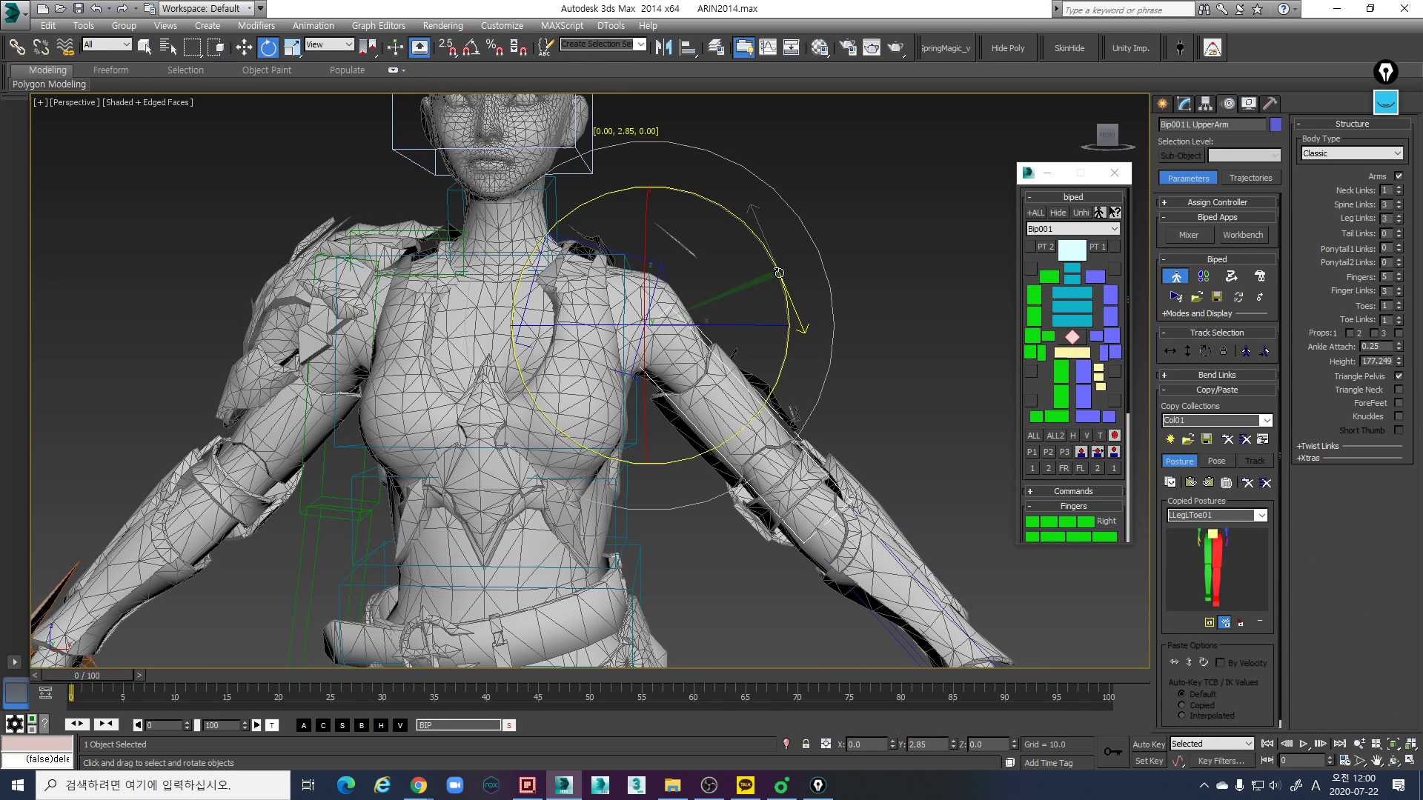
- Scale the left upper arm link in local coordinates to fit the mesh arm, working in the front-facing Perspective view
{"action": "key", "text": "r"}
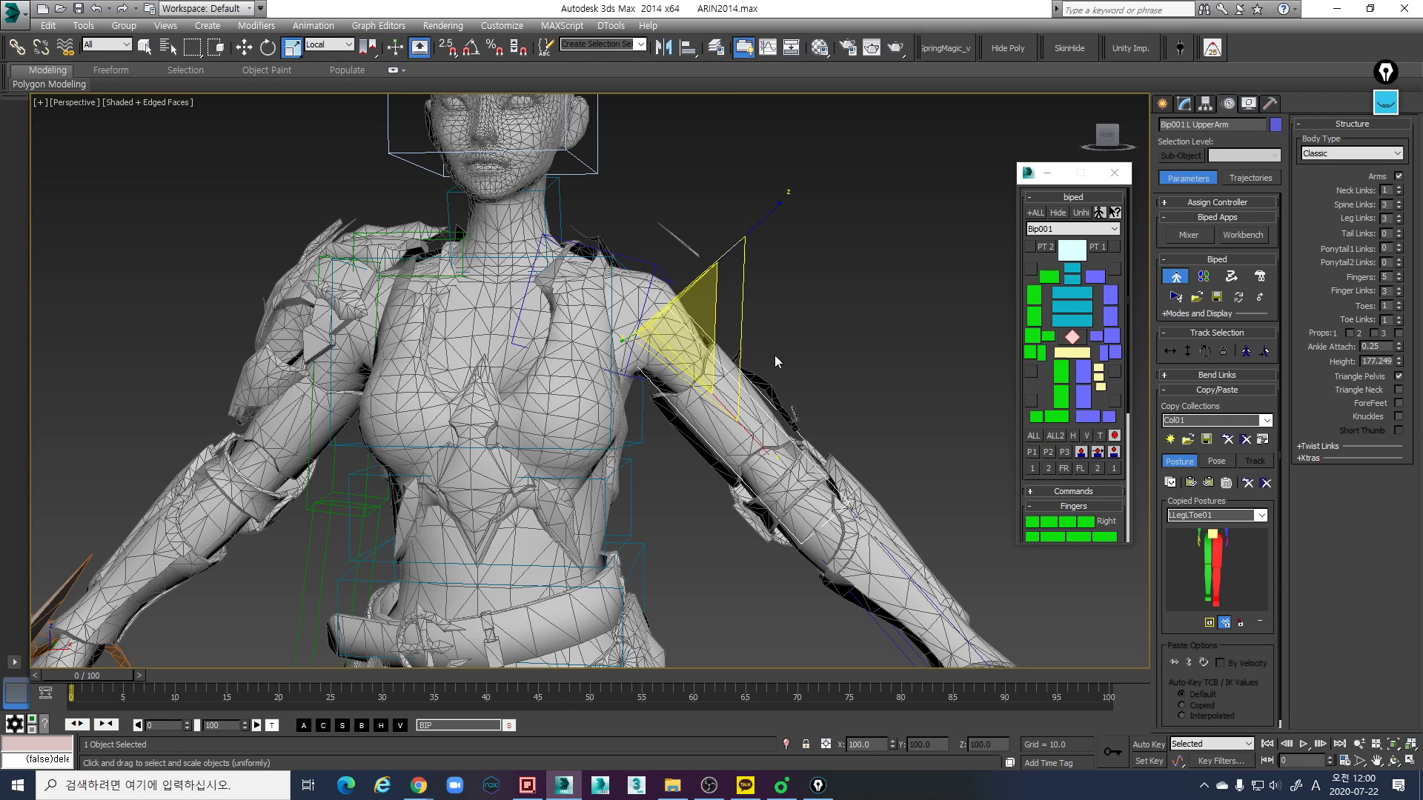
{"action": "middle_click_drag", "start_coordinate": [761, 417], "coordinate": [798, 409], "text": "alt"}
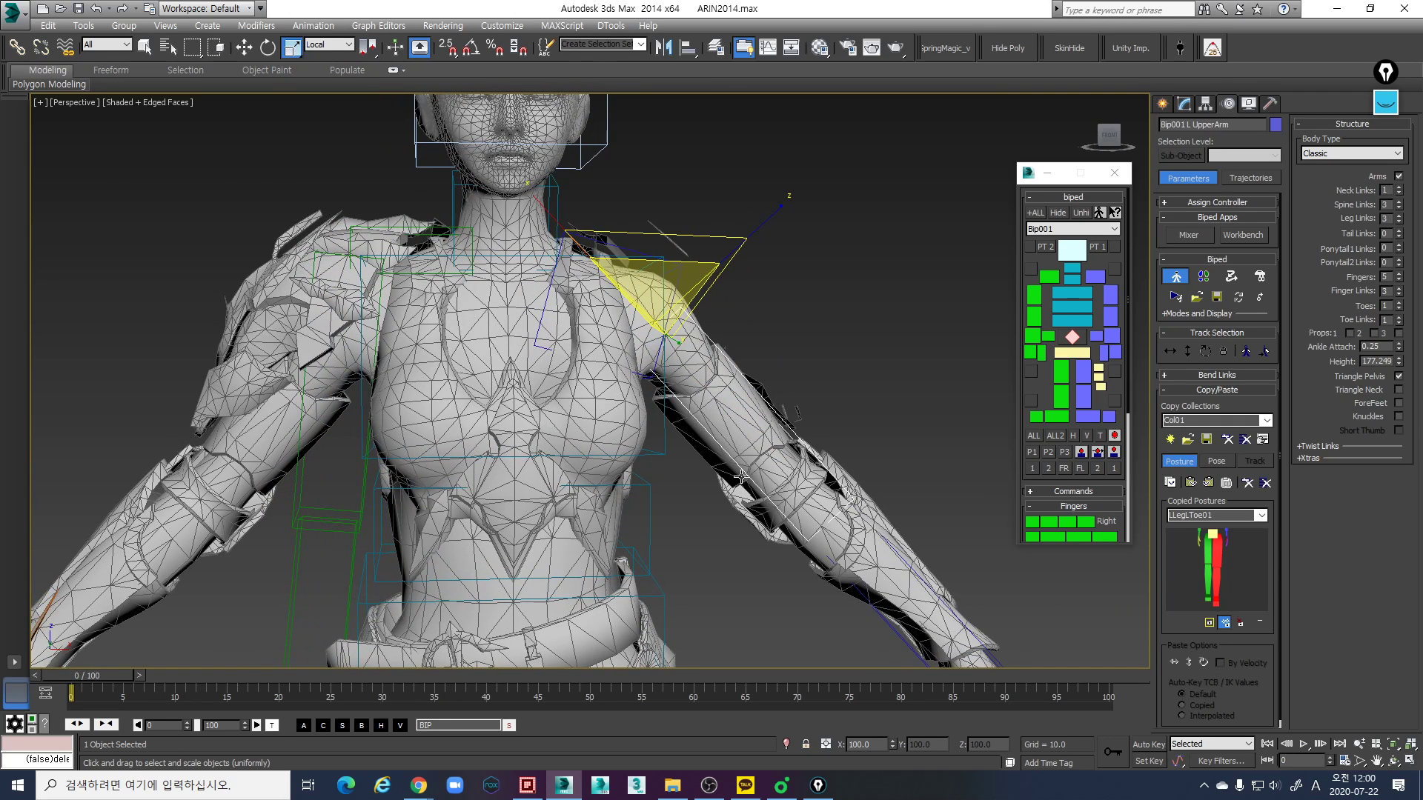
{"action": "middle_click_drag", "start_coordinate": [676, 420], "coordinate": [727, 396], "text": "alt"}
{"action": "left_click_drag", "start_coordinate": [546, 212], "coordinate": [557, 234]}
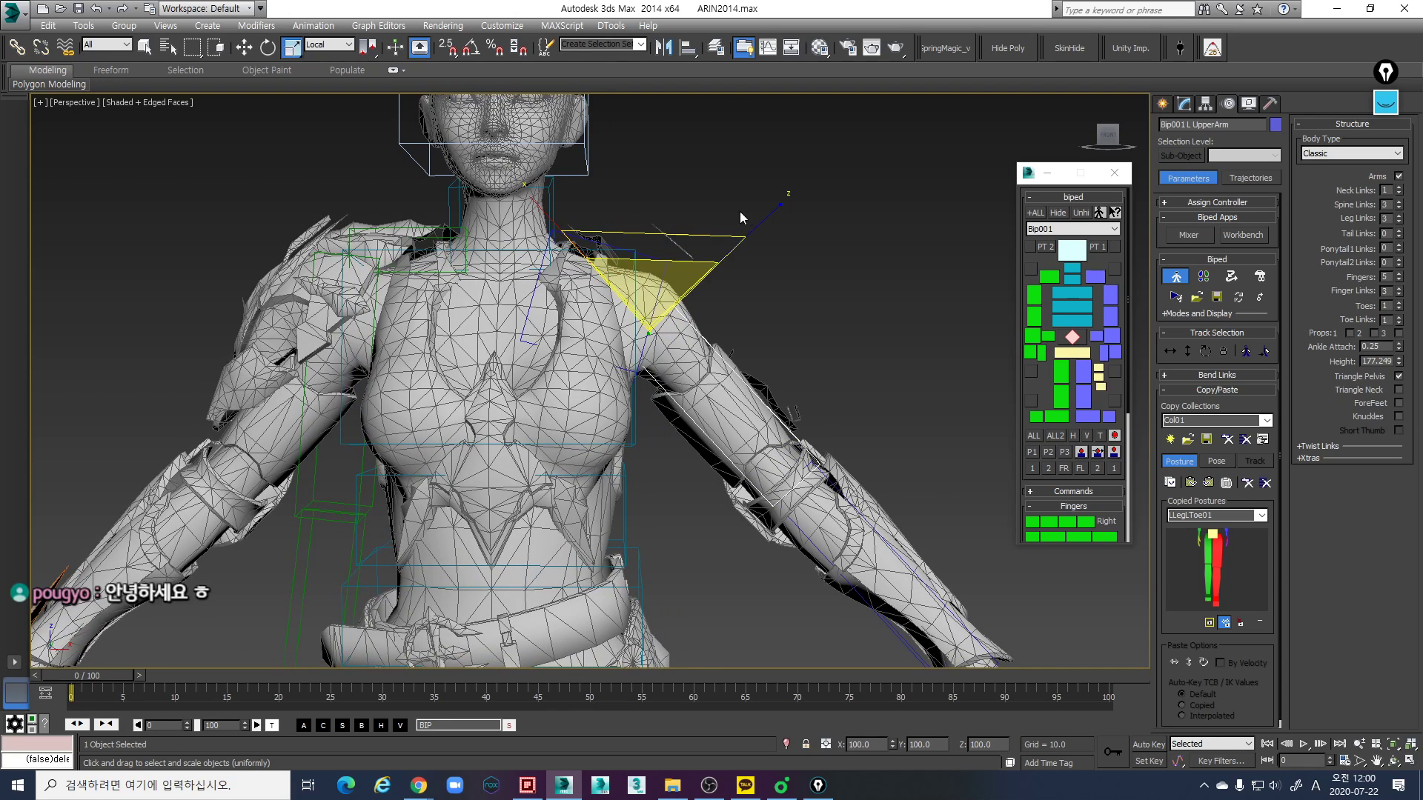
{"action": "left_click_drag", "start_coordinate": [770, 215], "coordinate": [798, 206]}
{"action": "middle_click_drag", "start_coordinate": [729, 267], "coordinate": [652, 319], "text": "alt"}
{"action": "left_click_drag", "start_coordinate": [554, 321], "coordinate": [540, 326]}
{"action": "middle_click_drag", "start_coordinate": [641, 388], "coordinate": [676, 369], "text": "alt"}
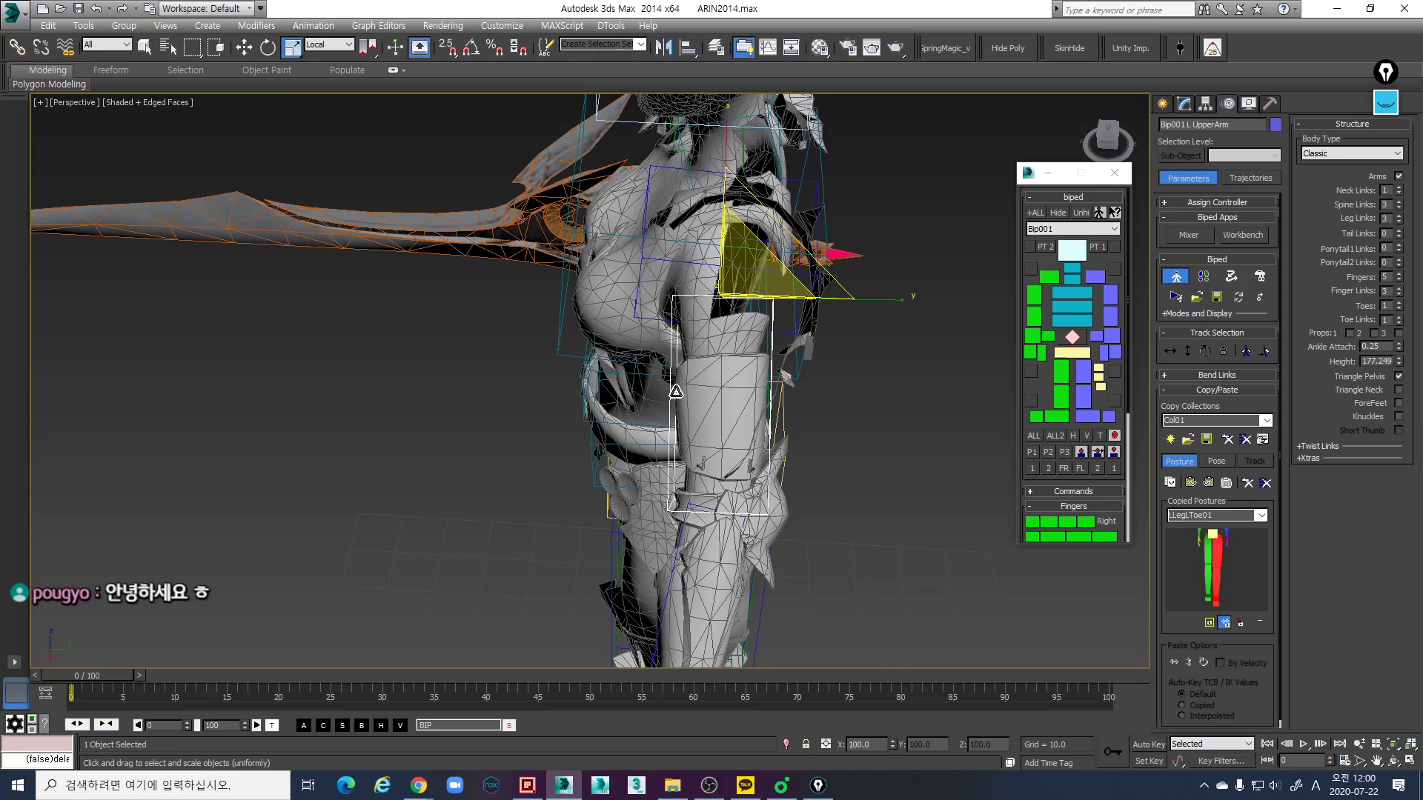
- Widen the left upper arm link to about 107 percent along its local Y axis in a side-on Perspective view
{"action": "middle_click_drag", "start_coordinate": [732, 414], "coordinate": [841, 287], "text": "alt"}
{"action": "key", "text": "r"}
{"action": "key", "text": "r"}
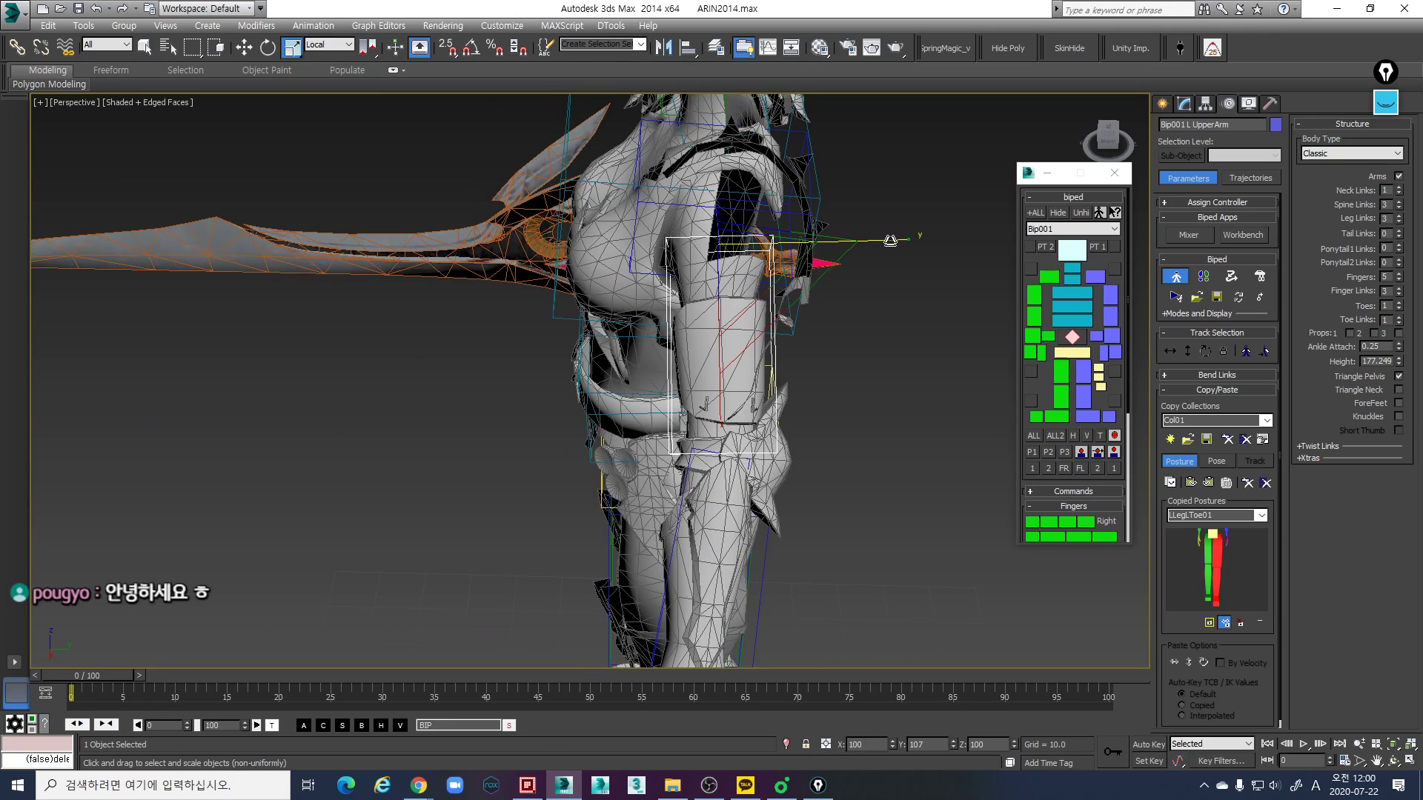
{"action": "key", "text": "r"}
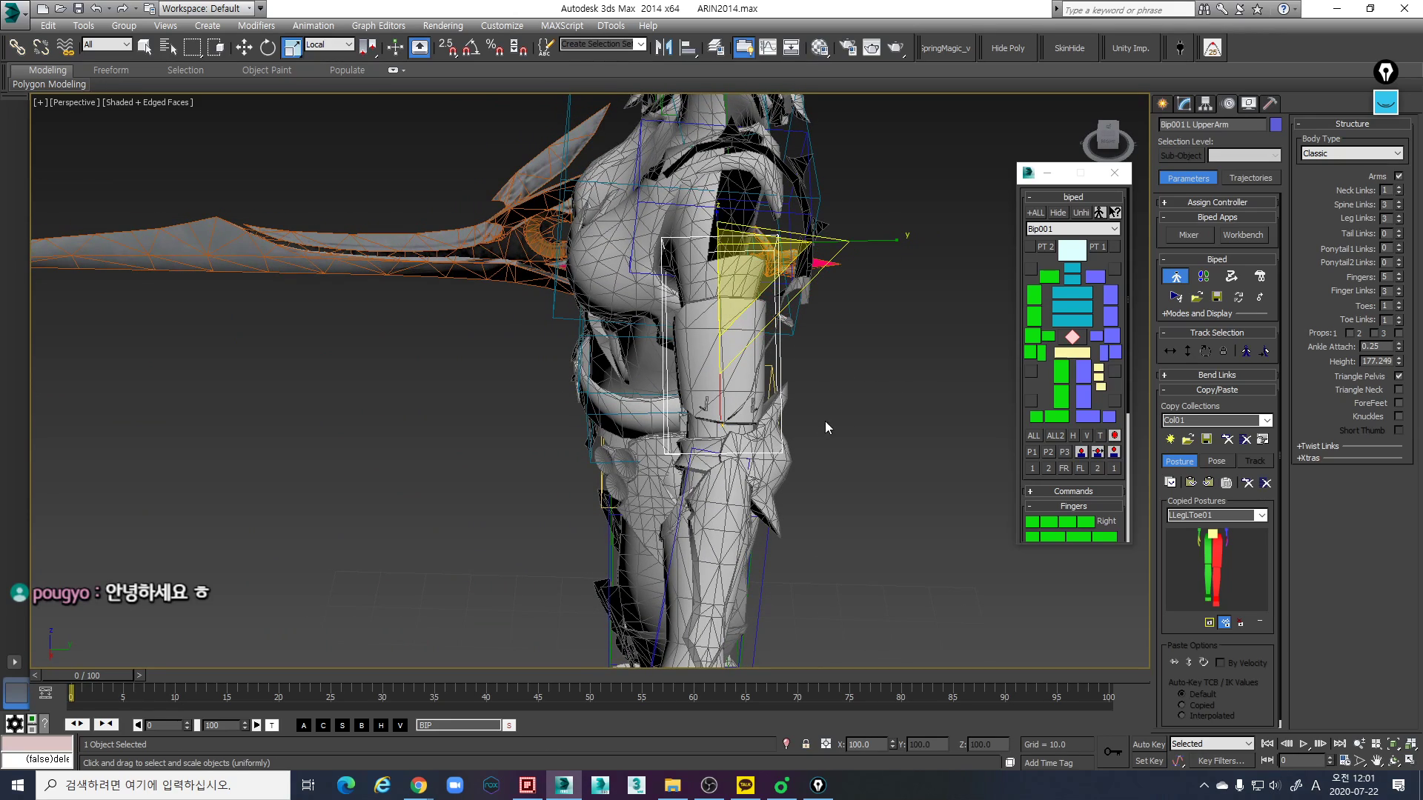
- Select the left forearm link and widen it to about 124 percent along its local Y axis
{"action": "middle_click_drag", "start_coordinate": [769, 500], "coordinate": [797, 405], "text": "alt"}
{"action": "left_click", "coordinate": [795, 407]}
{"action": "left_click_drag", "start_coordinate": [811, 439], "coordinate": [824, 429]}
{"action": "middle_click_drag", "start_coordinate": [888, 437], "coordinate": [814, 424], "text": "alt"}
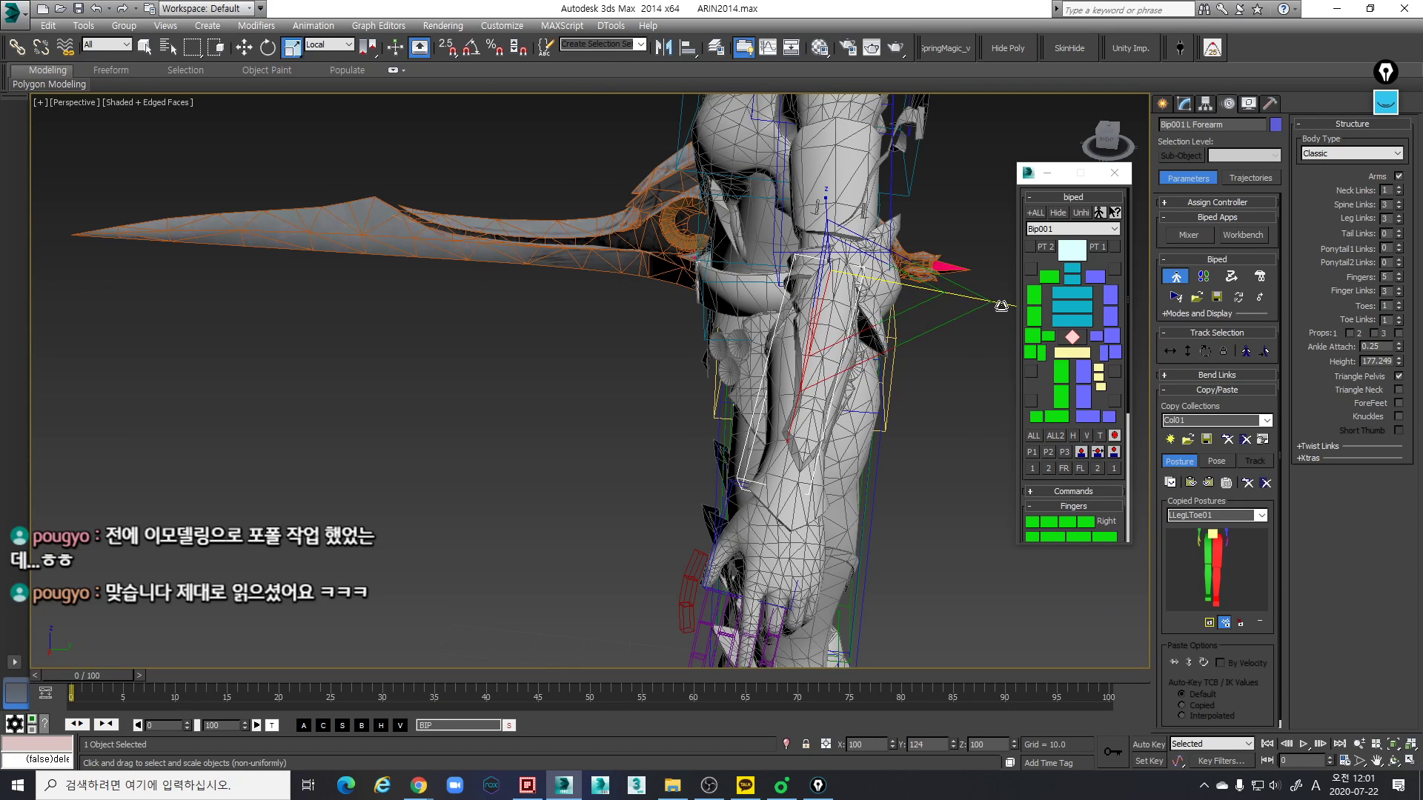
- Rotate the left forearm link in the side-on Perspective view to follow the direction of the mesh forearm
{"action": "key", "text": "e"}
- Fine-tune the left forearm link's rotation and thickness against the mesh forearm in the front-facing Perspective view
{"action": "key", "text": "e"}
{"action": "left_click_drag", "start_coordinate": [926, 369], "coordinate": [939, 377]}
{"action": "middle_click_drag", "start_coordinate": [939, 377], "coordinate": [1060, 341], "text": "alt"}
- Scale the left forearm link in local coordinates so it encloses the mesh forearm from the elbow to the wrist
{"action": "key", "text": "r"}
{"action": "left_click_drag", "start_coordinate": [835, 197], "coordinate": [880, 171]}
{"action": "middle_click_drag", "start_coordinate": [828, 232], "coordinate": [869, 248]}
{"action": "left_click", "coordinate": [759, 298]}
{"action": "scroll", "coordinate": [759, 298], "scroll_direction": "down", "scroll_amount": 3}
{"action": "scroll", "coordinate": [815, 332], "scroll_direction": "up", "scroll_amount": 3}
{"action": "scroll", "coordinate": [815, 332], "scroll_direction": "down", "scroll_amount": 2}
{"action": "scroll", "coordinate": [708, 317], "scroll_direction": "up", "scroll_amount": 3}
{"action": "left_click", "coordinate": [701, 415]}
{"action": "key", "text": "e"}
{"action": "scroll", "coordinate": [728, 372], "scroll_direction": "down", "scroll_amount": 2}
{"action": "middle_click_drag", "start_coordinate": [807, 359], "coordinate": [809, 364], "text": "alt"}
{"action": "left_click", "coordinate": [1106, 341]}
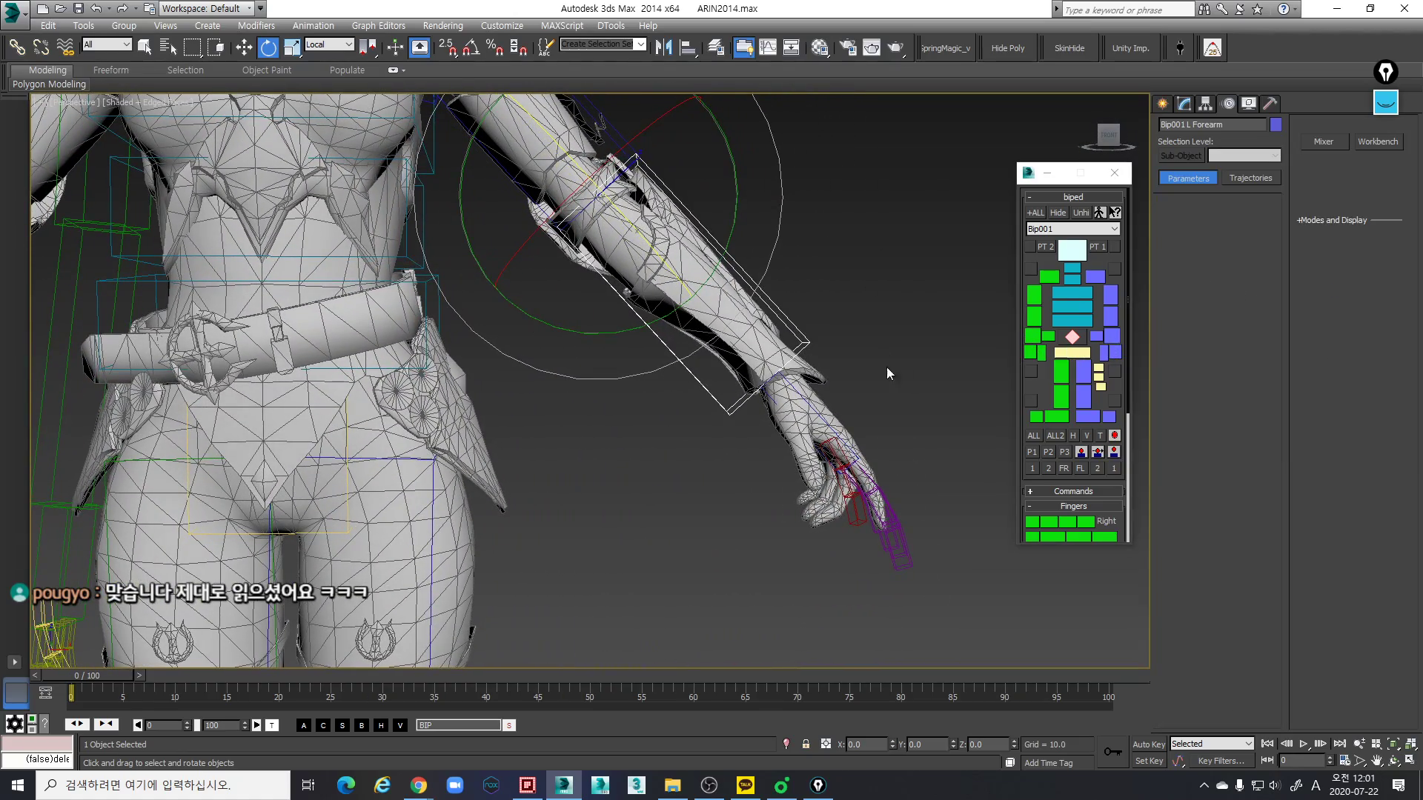
{"action": "scroll", "coordinate": [861, 320], "scroll_direction": "up", "scroll_amount": 5}
{"action": "key", "text": "r"}
{"action": "left_click_drag", "start_coordinate": [801, 246], "coordinate": [873, 185]}
- Move the left hand link along its local Y axis to center it on the mesh wrist
{"action": "key", "text": "w"}
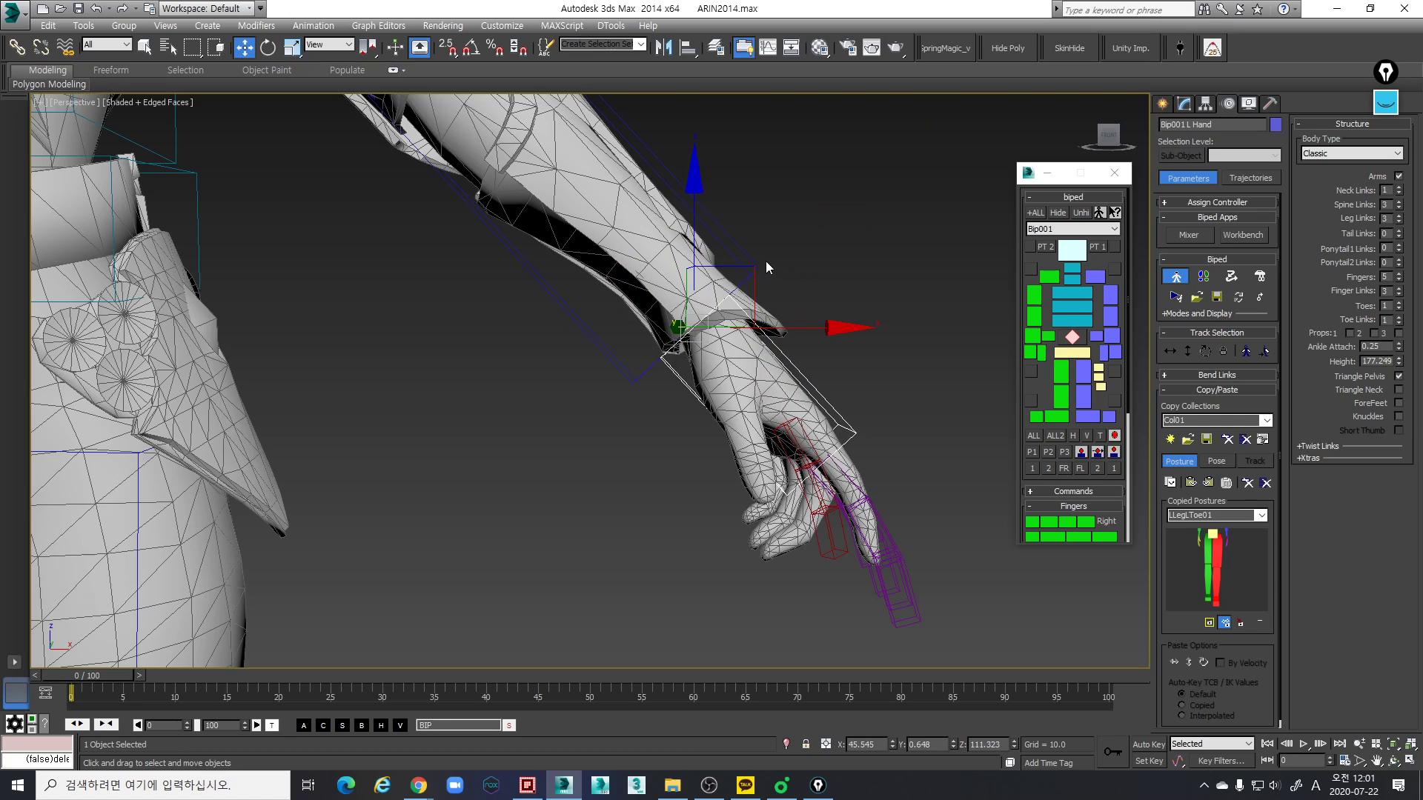
{"action": "key", "text": "w"}
{"action": "left_click_drag", "start_coordinate": [588, 426], "coordinate": [586, 430]}
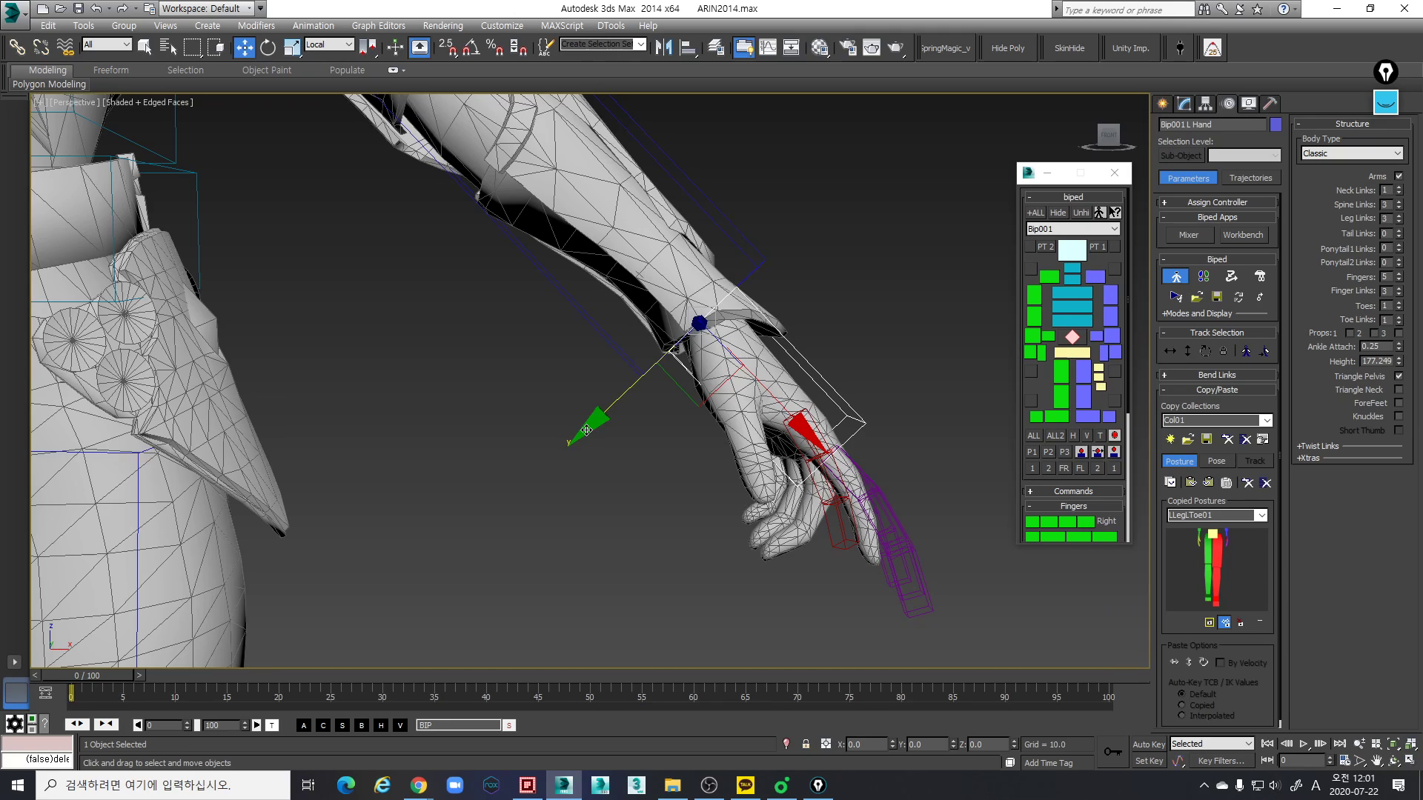
{"action": "scroll", "coordinate": [518, 385], "scroll_direction": "down", "scroll_amount": 3}
{"action": "middle_click_drag", "start_coordinate": [475, 348], "coordinate": [615, 387]}
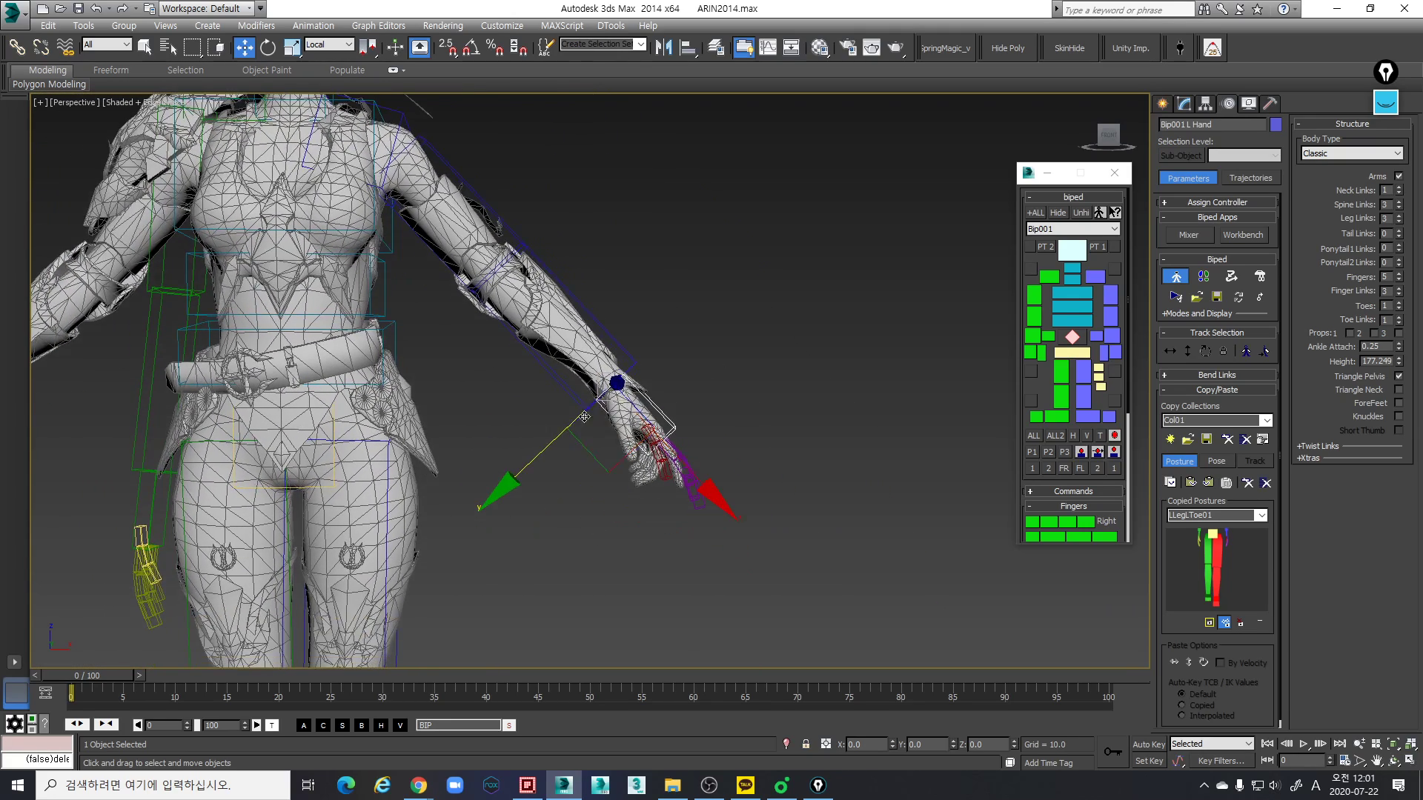
{"action": "scroll", "coordinate": [613, 385], "scroll_direction": "up", "scroll_amount": 3}
{"action": "scroll", "coordinate": [621, 375], "scroll_direction": "up", "scroll_amount": 1}
{"action": "scroll", "coordinate": [621, 374], "scroll_direction": "down", "scroll_amount": 2}
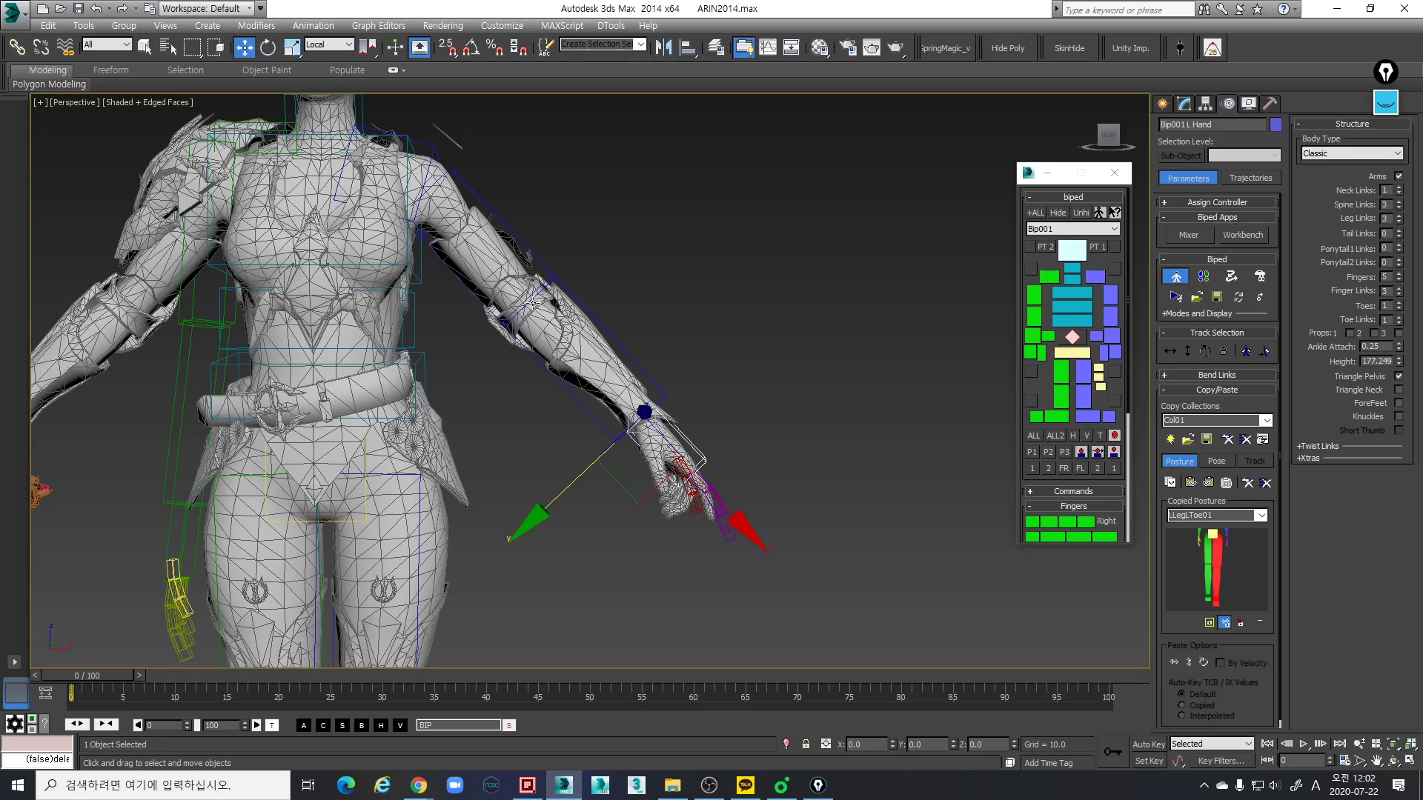
- Rotate the left hand link in local coordinates so it follows the direction of the mesh hand below the wrist
{"action": "scroll", "coordinate": [595, 387], "scroll_direction": "down", "scroll_amount": 5}
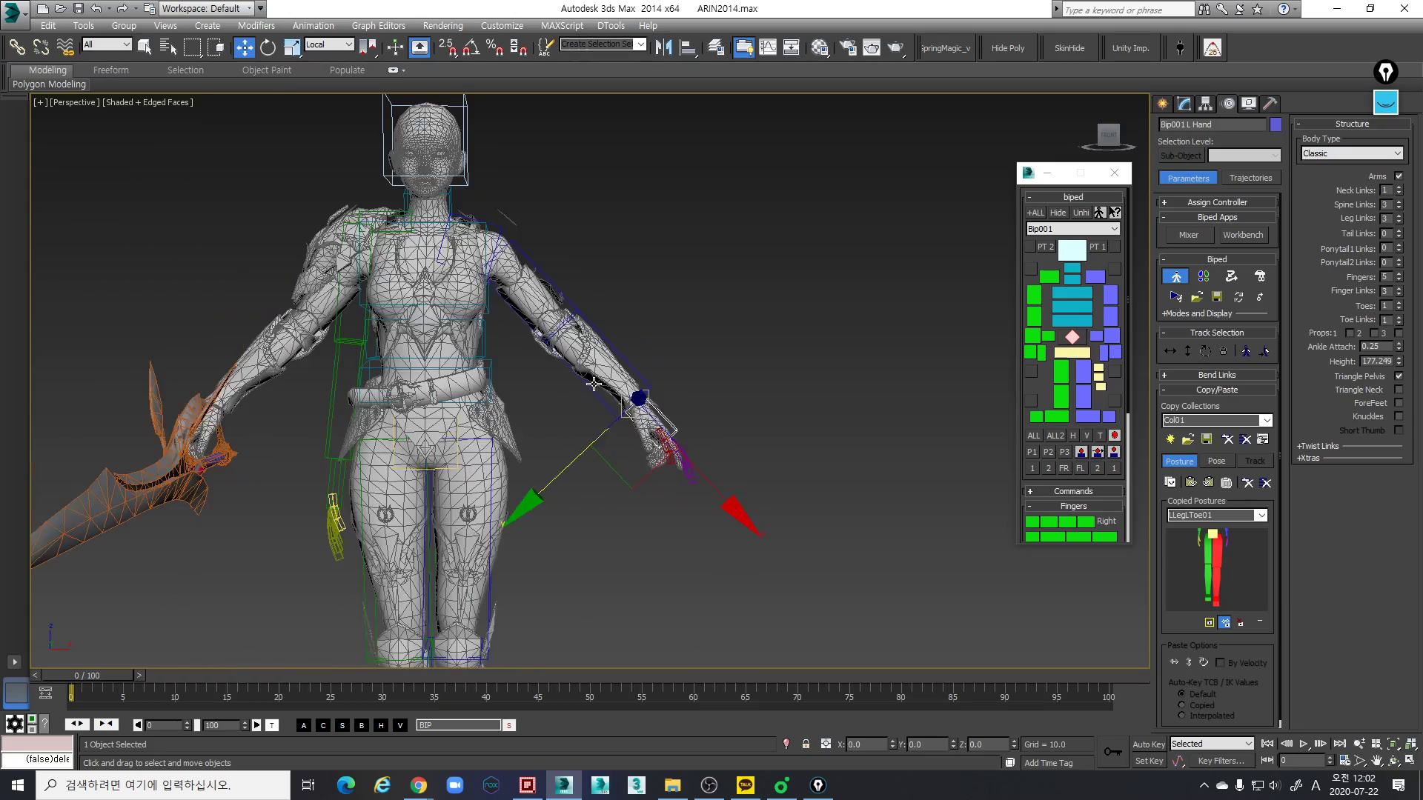
{"action": "middle_click_drag", "start_coordinate": [587, 374], "coordinate": [612, 434]}
{"action": "scroll", "coordinate": [620, 391], "scroll_direction": "up", "scroll_amount": 3}
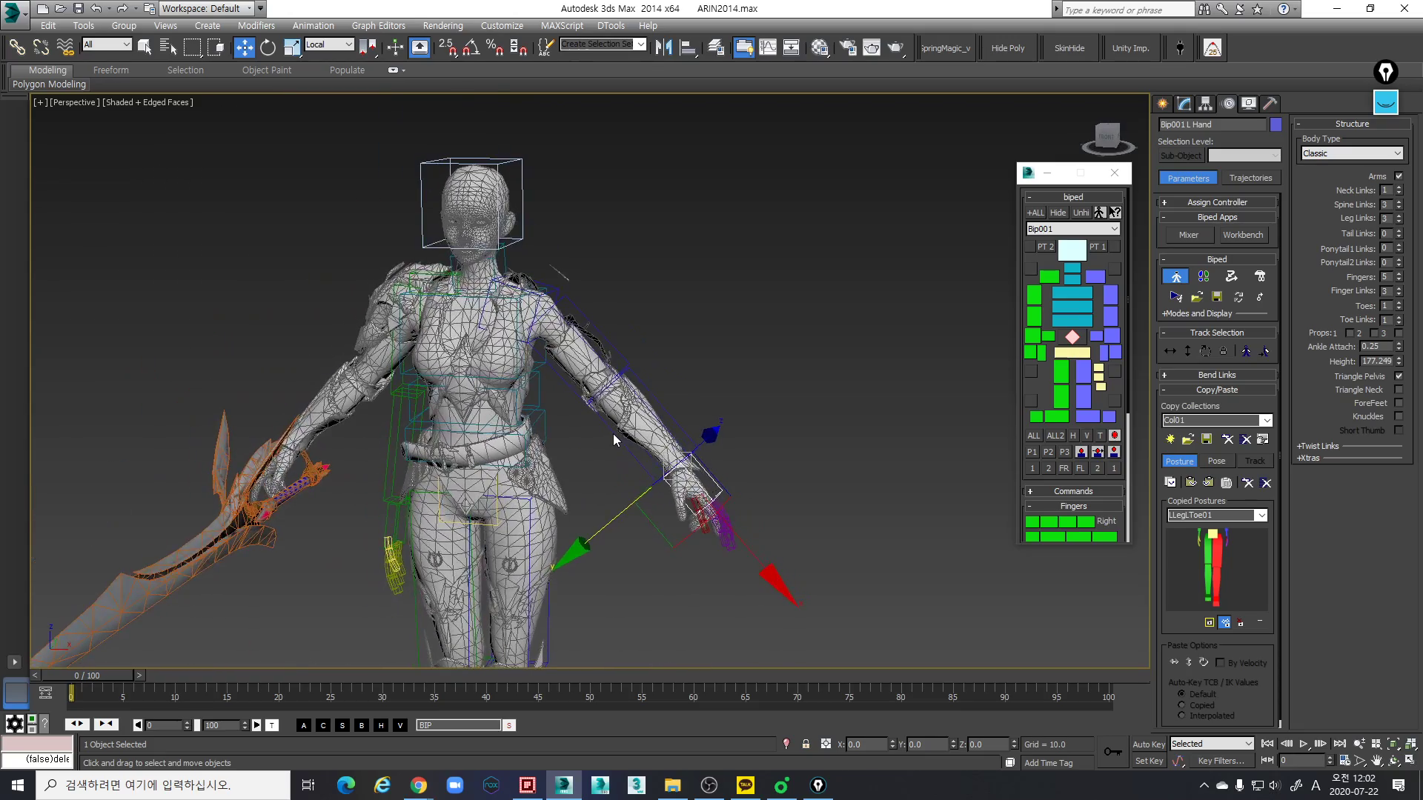
{"action": "scroll", "coordinate": [612, 433], "scroll_direction": "up", "scroll_amount": 5}
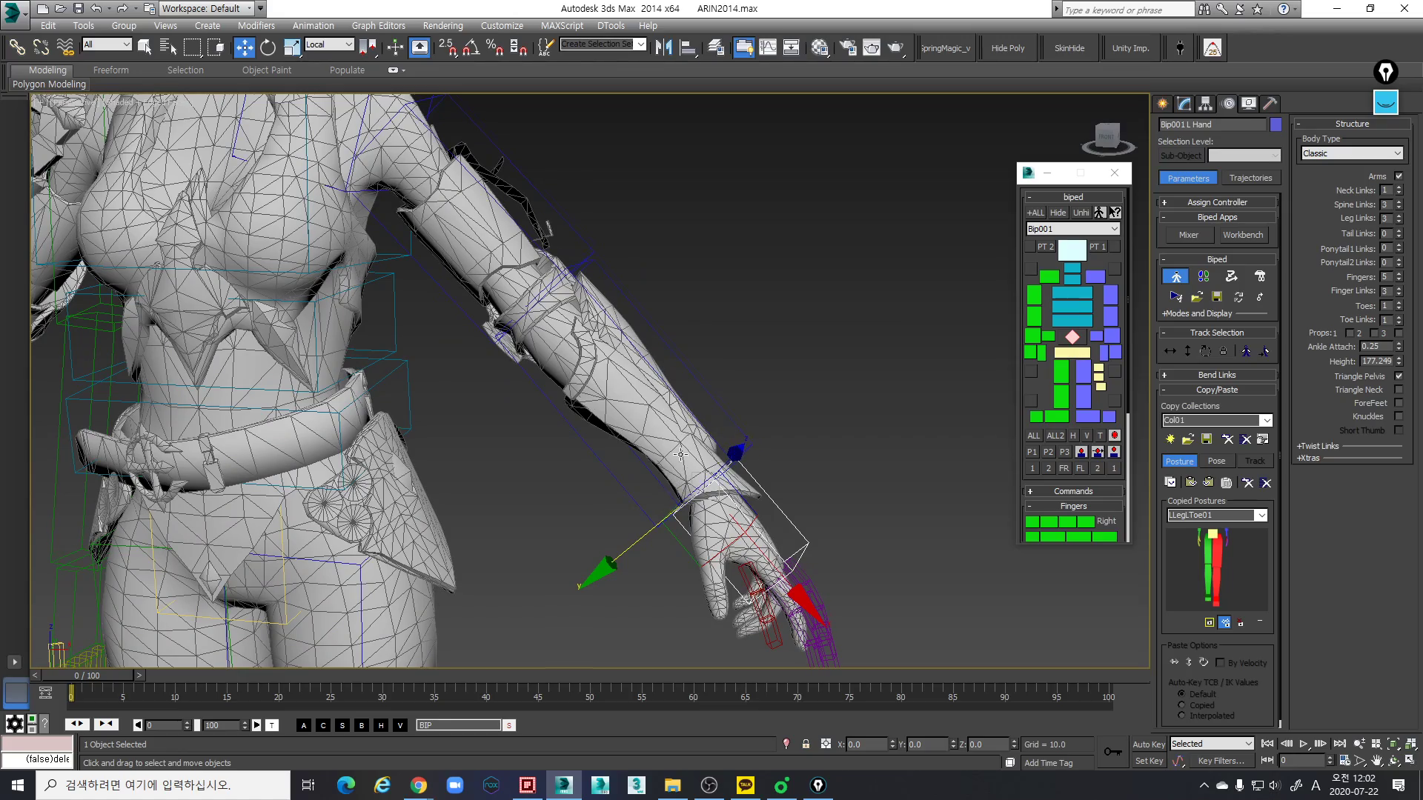
{"action": "scroll", "coordinate": [679, 466], "scroll_direction": "down", "scroll_amount": 4}
{"action": "scroll", "coordinate": [725, 464], "scroll_direction": "up", "scroll_amount": 7}
{"action": "middle_click_drag", "start_coordinate": [725, 464], "coordinate": [794, 370], "text": "alt"}
{"action": "key", "text": "e"}
{"action": "middle_click_drag", "start_coordinate": [880, 341], "coordinate": [869, 288]}
{"action": "left_click_drag", "start_coordinate": [868, 229], "coordinate": [885, 242]}
{"action": "middle_click_drag", "start_coordinate": [886, 241], "coordinate": [846, 365], "text": "alt"}
{"action": "middle_click_drag", "start_coordinate": [858, 365], "coordinate": [829, 425], "text": "alt"}
- Scale the left hand link in local coordinates to match the width and length of the mesh palm
{"action": "scroll", "coordinate": [911, 447], "scroll_direction": "down", "scroll_amount": 3}
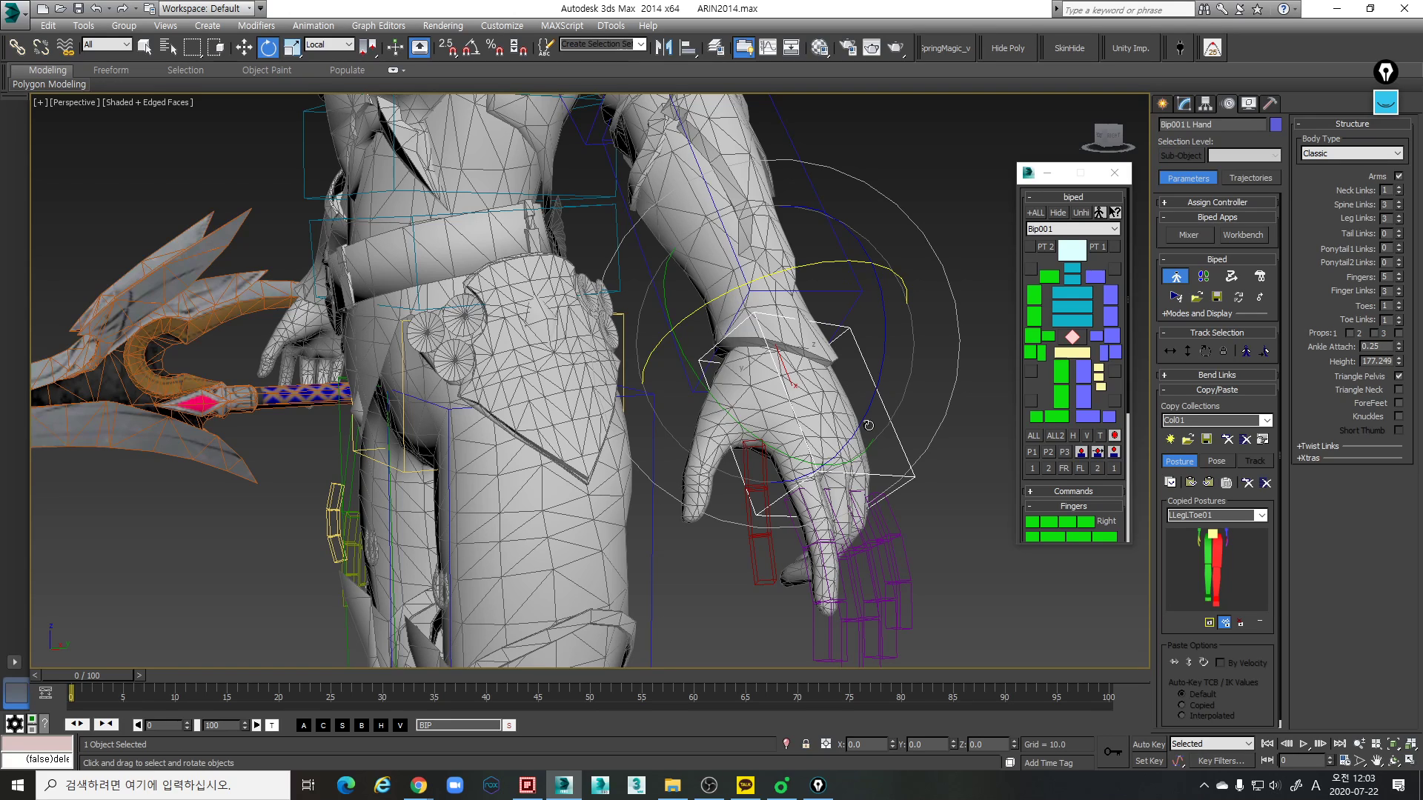
{"action": "scroll", "coordinate": [900, 495], "scroll_direction": "up", "scroll_amount": 2}
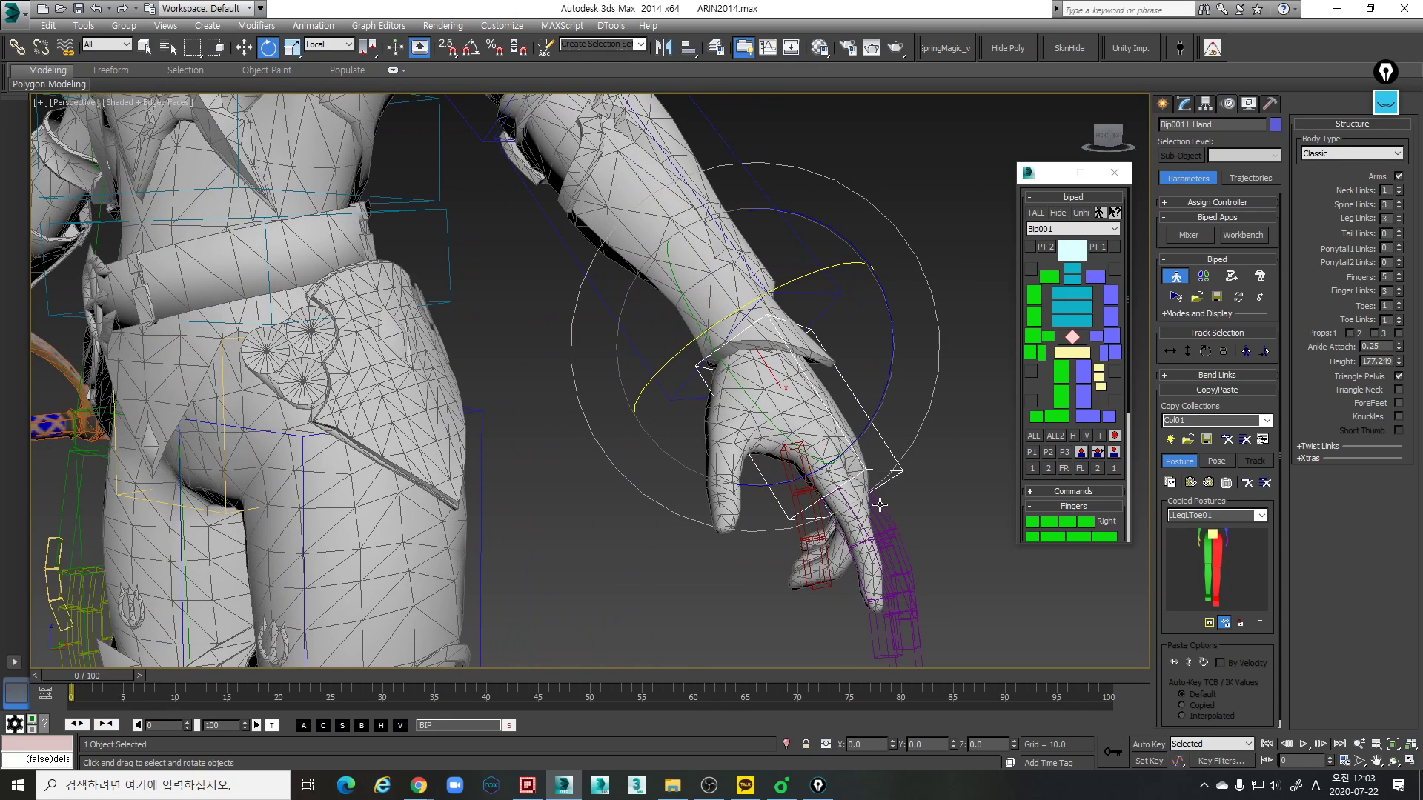
{"action": "middle_click_drag", "start_coordinate": [897, 526], "coordinate": [763, 542], "text": "alt"}
{"action": "key", "text": "r"}
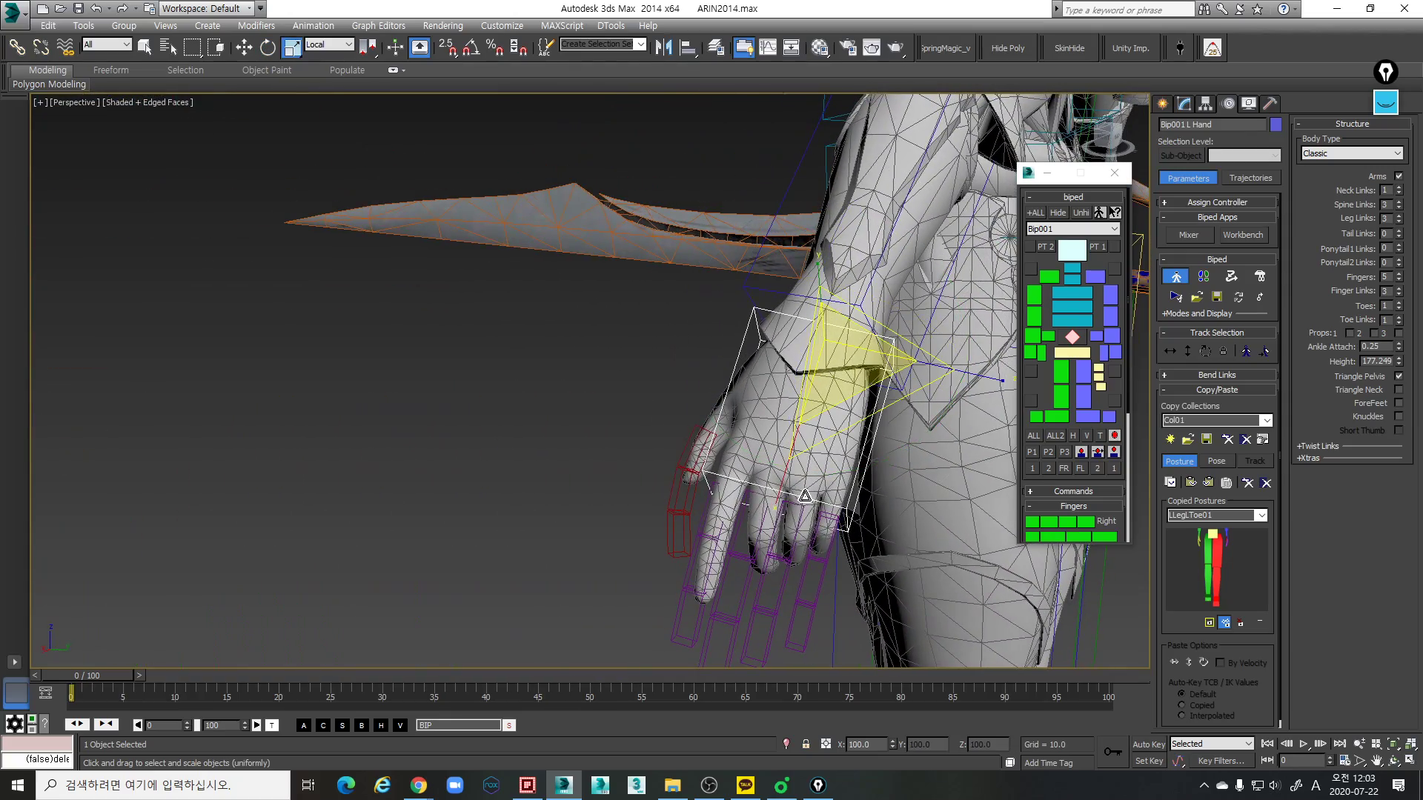
{"action": "left_click_drag", "start_coordinate": [783, 487], "coordinate": [789, 481]}
{"action": "middle_click_drag", "start_coordinate": [789, 481], "coordinate": [917, 435], "text": "alt"}
- Rotate the left hand link slightly about its local Y axis and shift it along local Z onto the mesh palm
{"action": "key", "text": "e"}
{"action": "left_click_drag", "start_coordinate": [932, 423], "coordinate": [926, 411]}
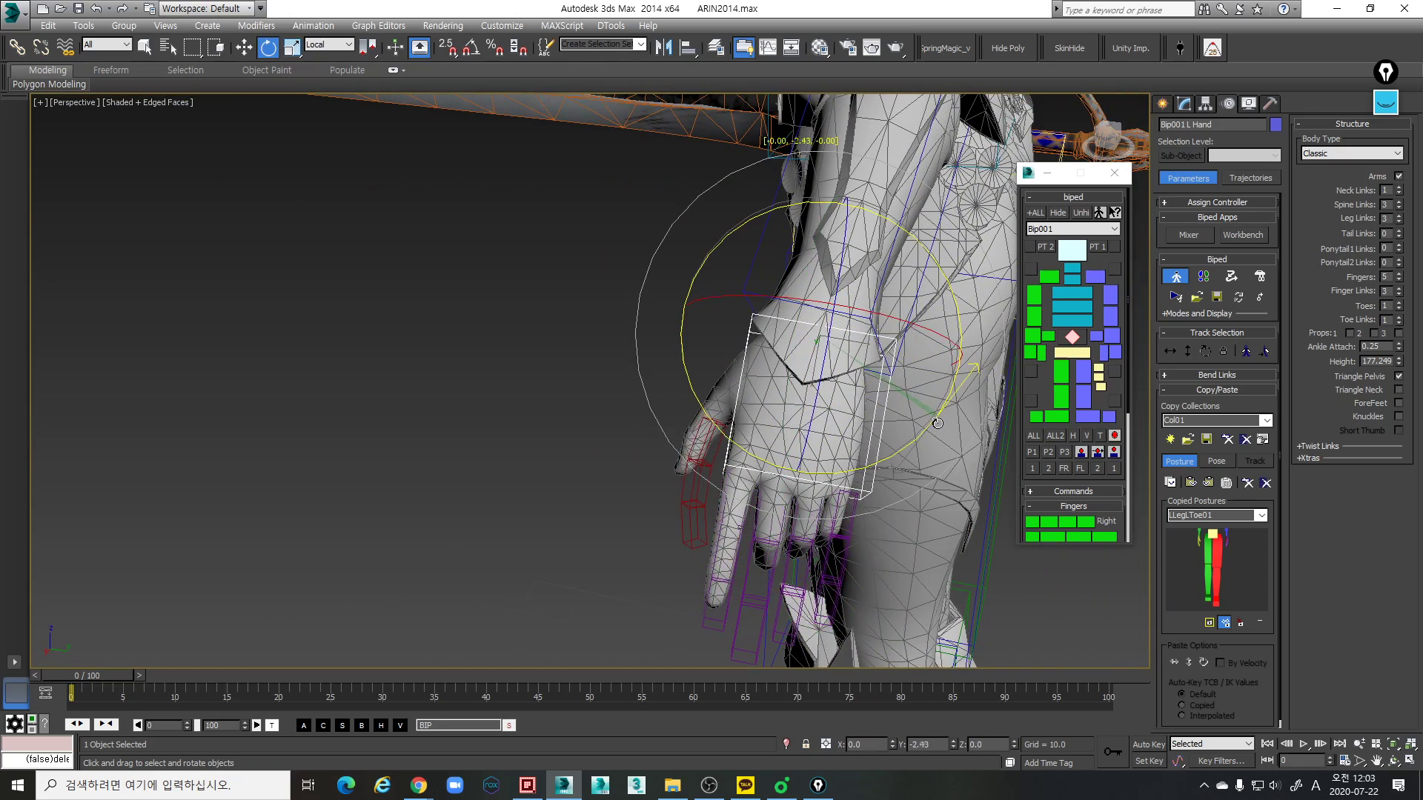
{"action": "key", "text": "w"}
{"action": "left_click_drag", "start_coordinate": [944, 362], "coordinate": [935, 361]}
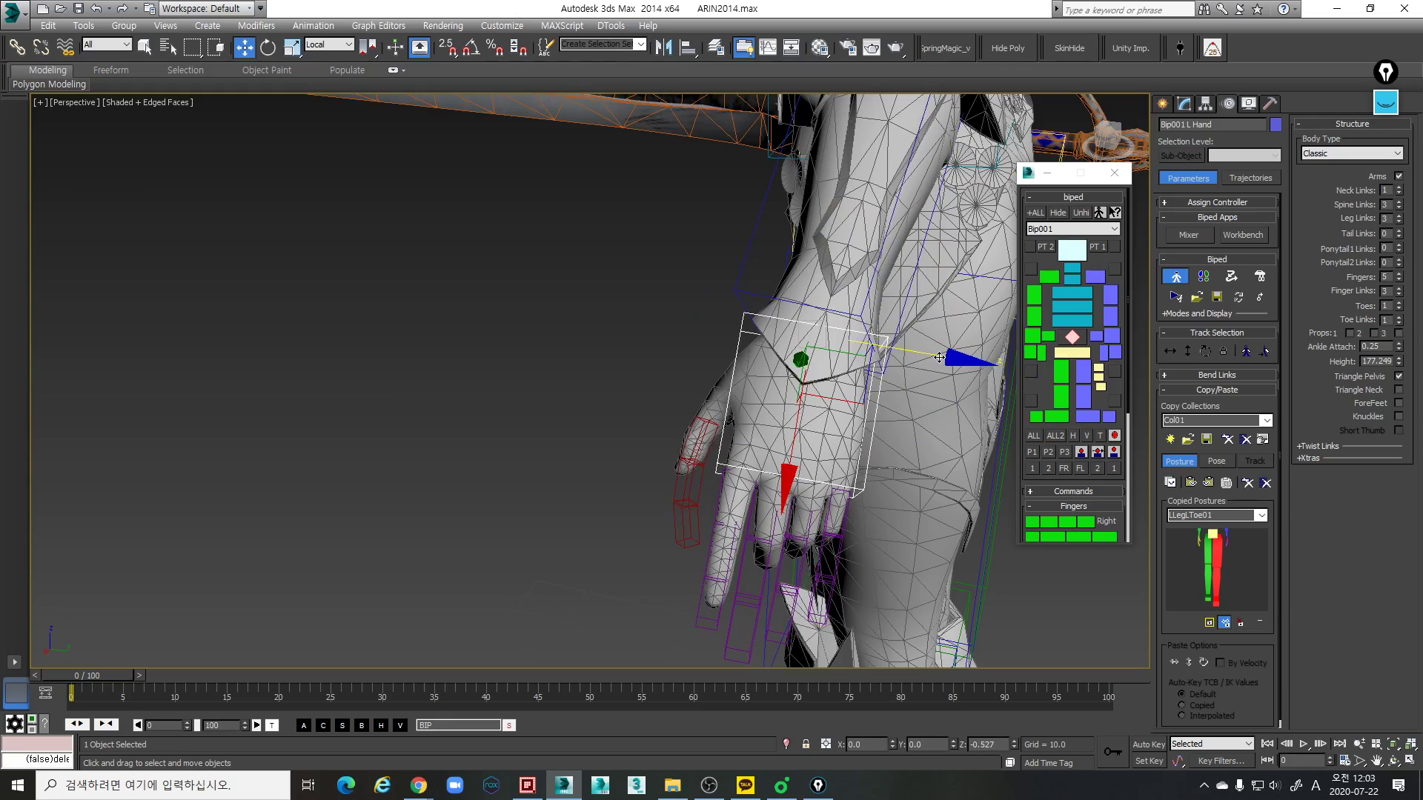
- Rotate the left upper arm link slightly in the side-on view to line it up with the mesh upper arm
{"action": "scroll", "coordinate": [841, 390], "scroll_direction": "down", "scroll_amount": 3}
{"action": "middle_click_drag", "start_coordinate": [841, 390], "coordinate": [818, 436], "text": "alt"}
{"action": "scroll", "coordinate": [818, 474], "scroll_direction": "down", "scroll_amount": 3}
{"action": "scroll", "coordinate": [812, 437], "scroll_direction": "up", "scroll_amount": 2}
{"action": "middle_click_drag", "start_coordinate": [821, 361], "coordinate": [829, 300], "text": "alt"}
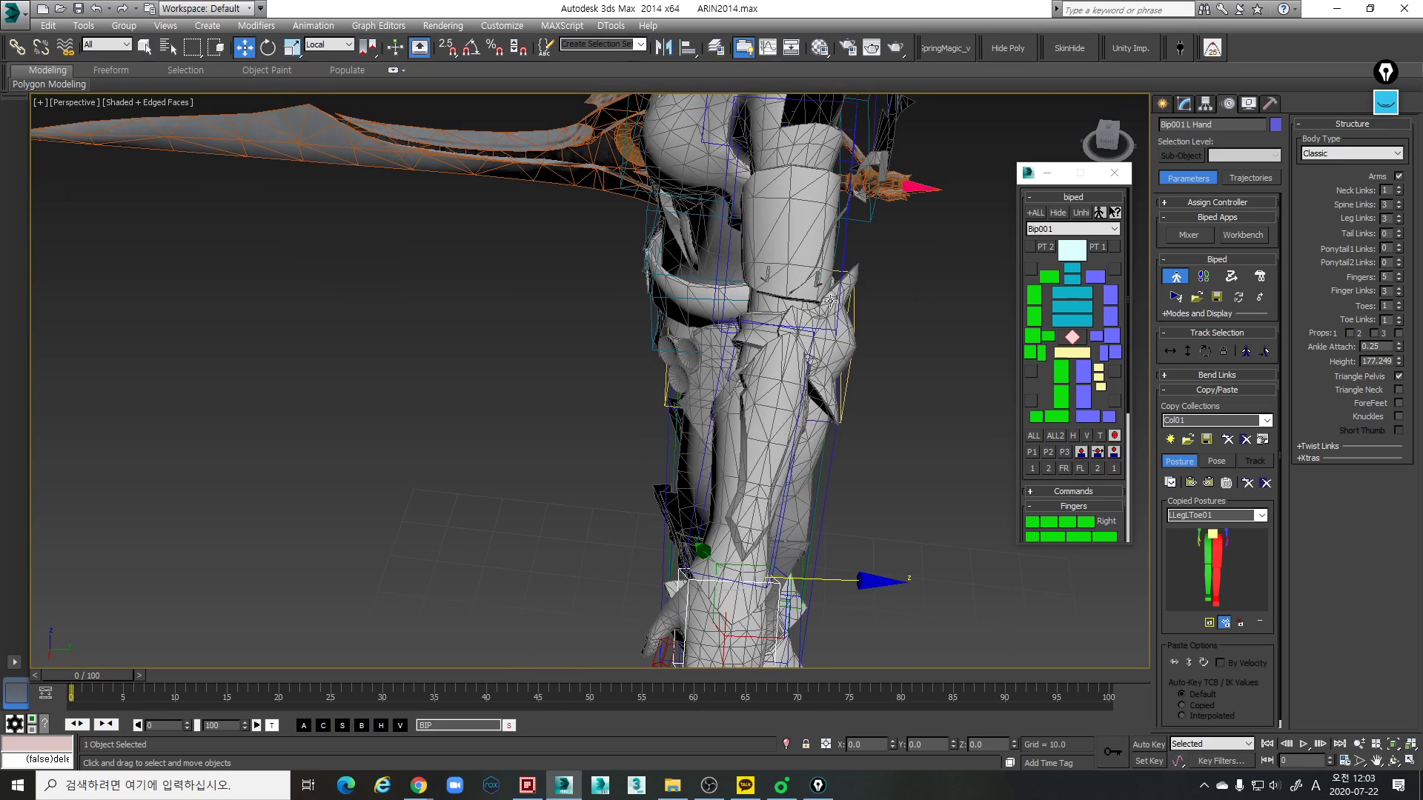
{"action": "left_click", "coordinate": [845, 277]}
{"action": "key", "text": "e"}
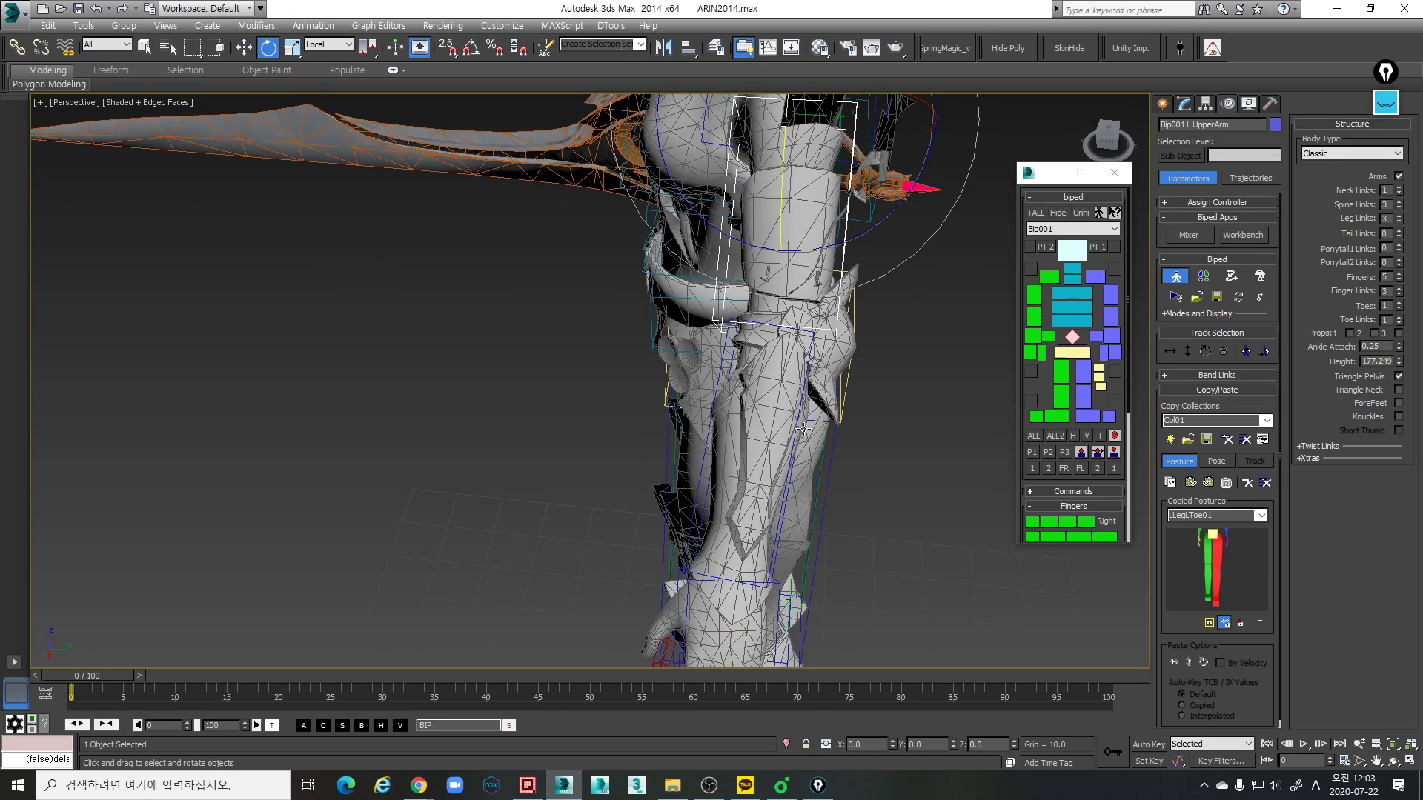
{"action": "middle_click_drag", "start_coordinate": [797, 428], "coordinate": [803, 433], "text": "alt"}
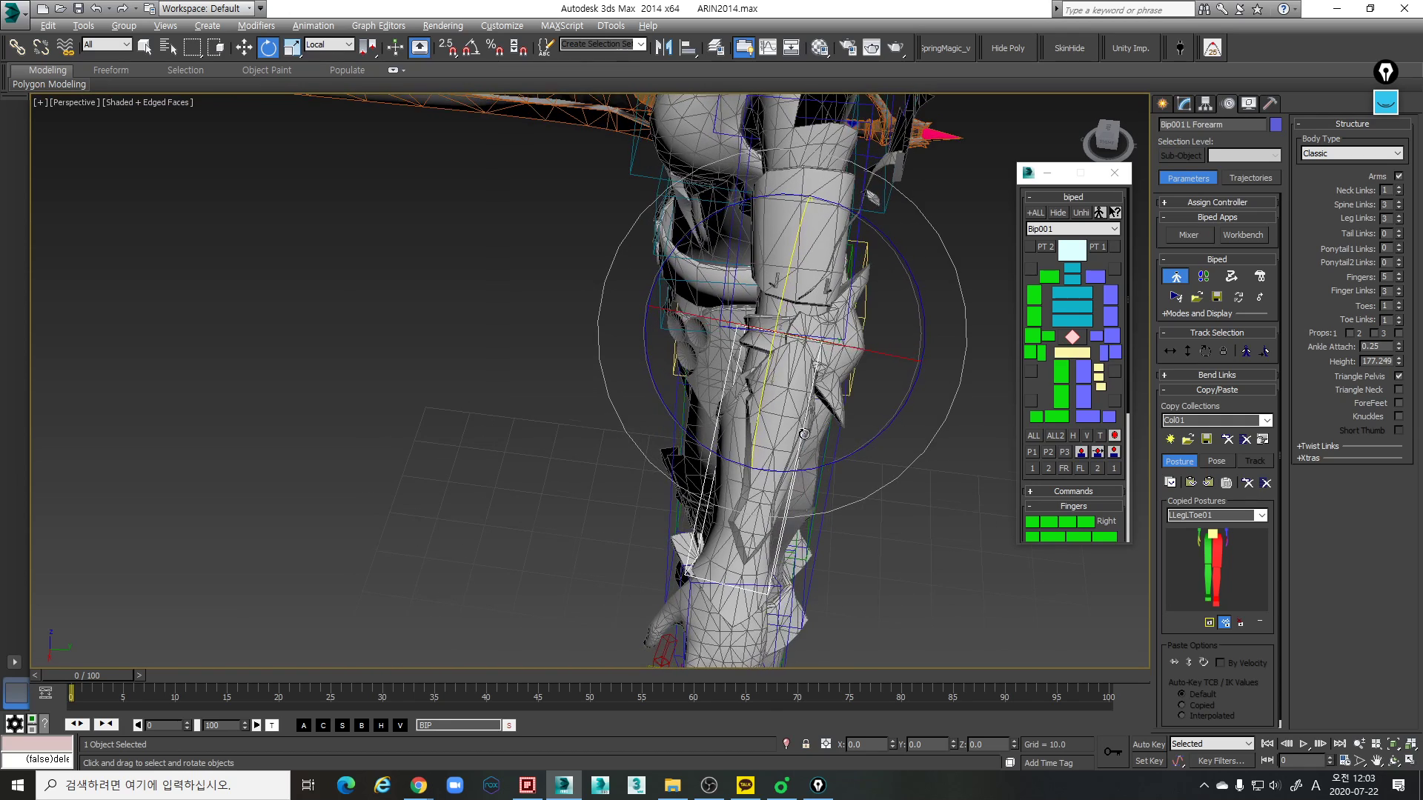
{"action": "left_click", "coordinate": [853, 279]}
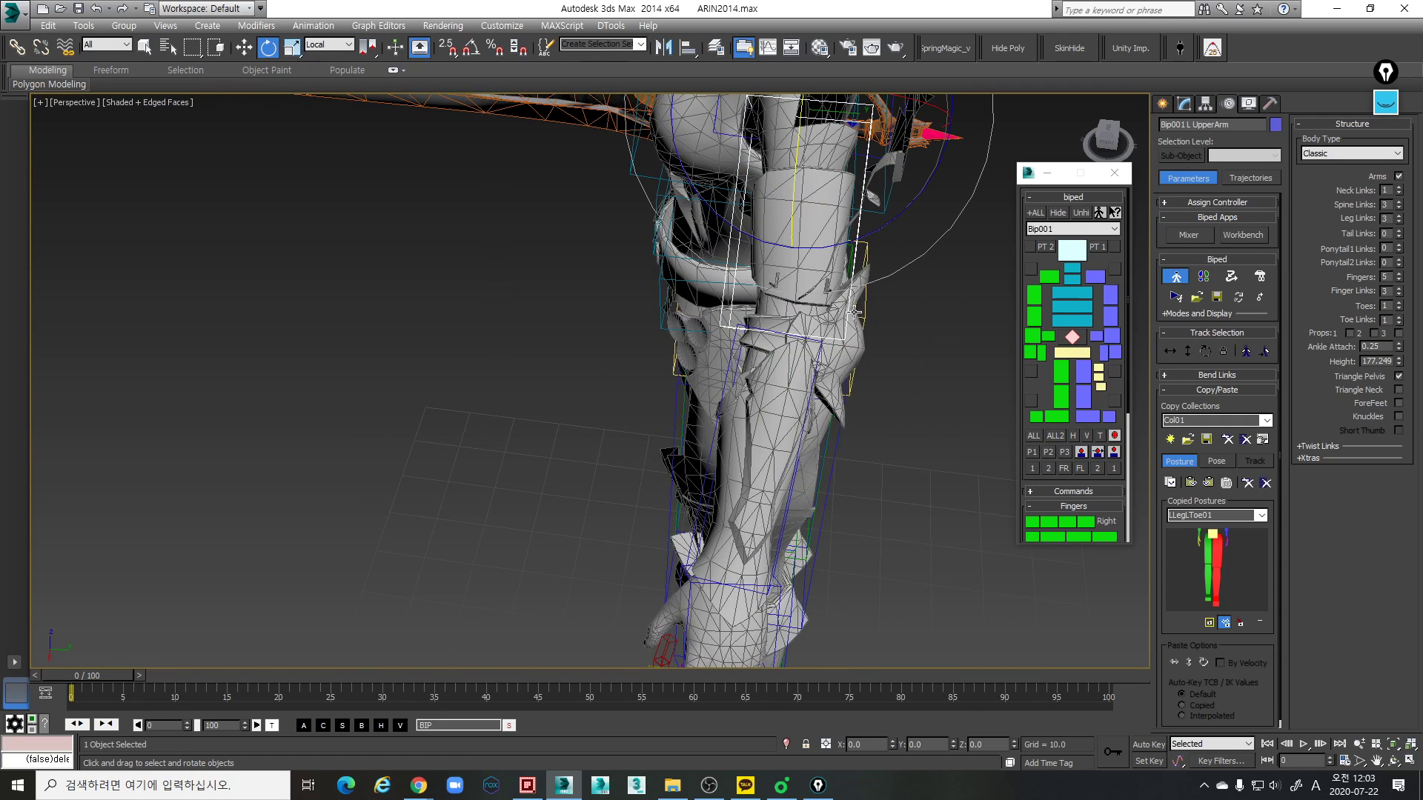
{"action": "left_click_drag", "start_coordinate": [867, 235], "coordinate": [872, 234]}
- Rotate the left forearm link to follow the mesh forearm from elbow to wrist, checking it from the side, back and front
{"action": "left_click", "coordinate": [823, 433]}
{"action": "middle_click_drag", "start_coordinate": [823, 434], "coordinate": [850, 418], "text": "alt"}
{"action": "left_click_drag", "start_coordinate": [852, 417], "coordinate": [851, 423]}
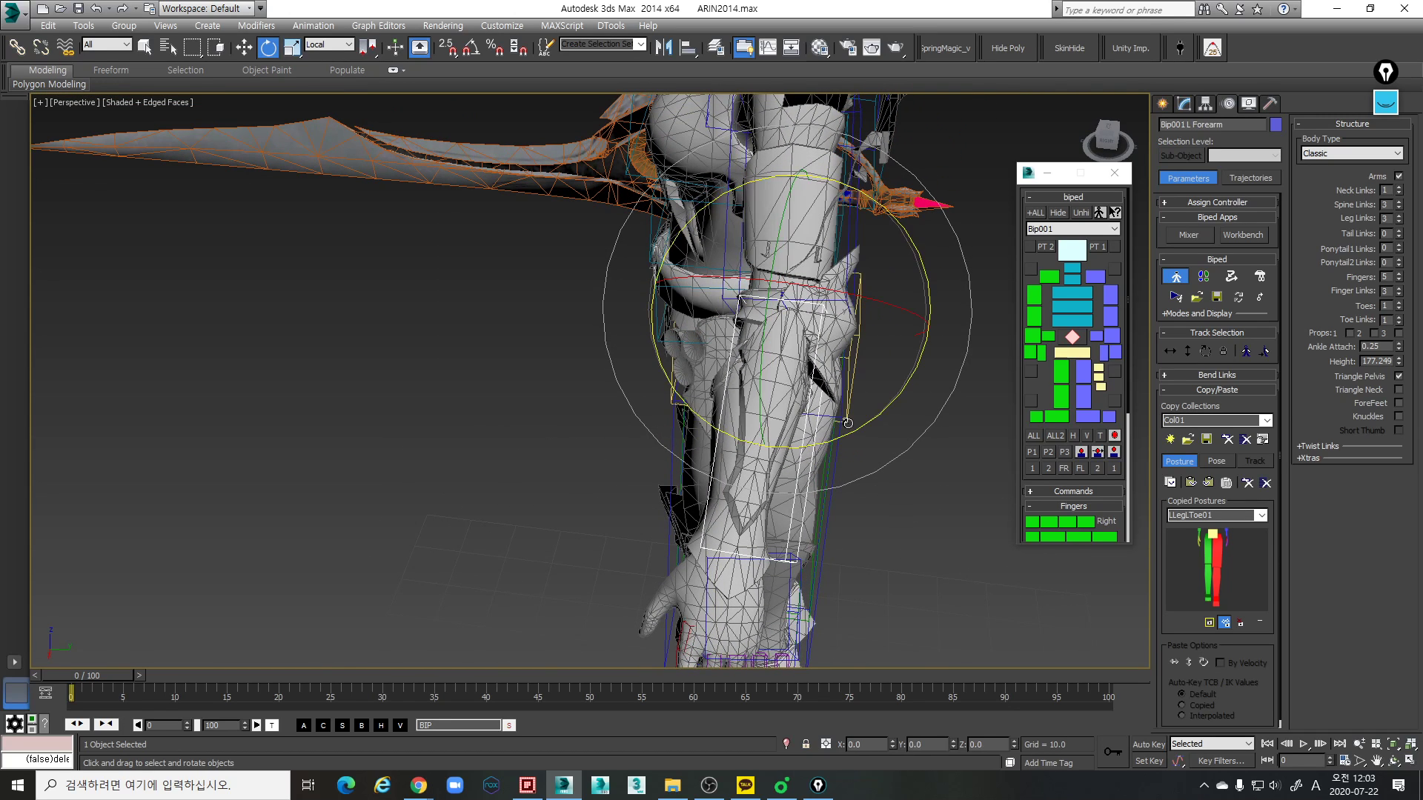
{"action": "middle_click_drag", "start_coordinate": [874, 414], "coordinate": [878, 408], "text": "alt"}
{"action": "left_click_drag", "start_coordinate": [880, 415], "coordinate": [872, 425]}
{"action": "middle_click_drag", "start_coordinate": [870, 420], "coordinate": [719, 346], "text": "alt"}
{"action": "mouse_move", "coordinate": [920, 399]}
{"action": "left_mouse_down"}
{"action": "mouse_move", "coordinate": [895, 419]}
{"action": "mouse_move", "coordinate": [898, 382]}
{"action": "left_mouse_up"}
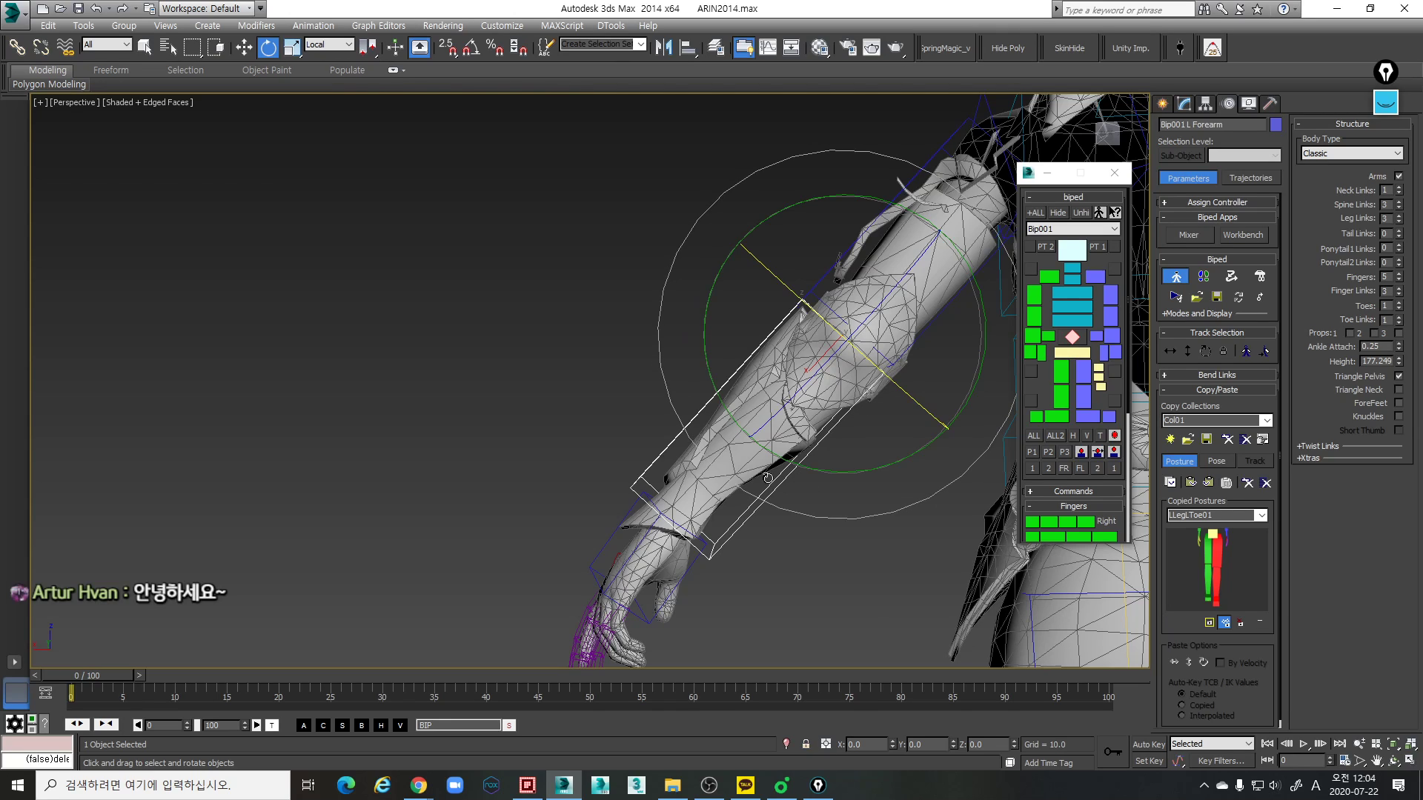
{"action": "middle_click_drag", "start_coordinate": [661, 478], "coordinate": [619, 394]}
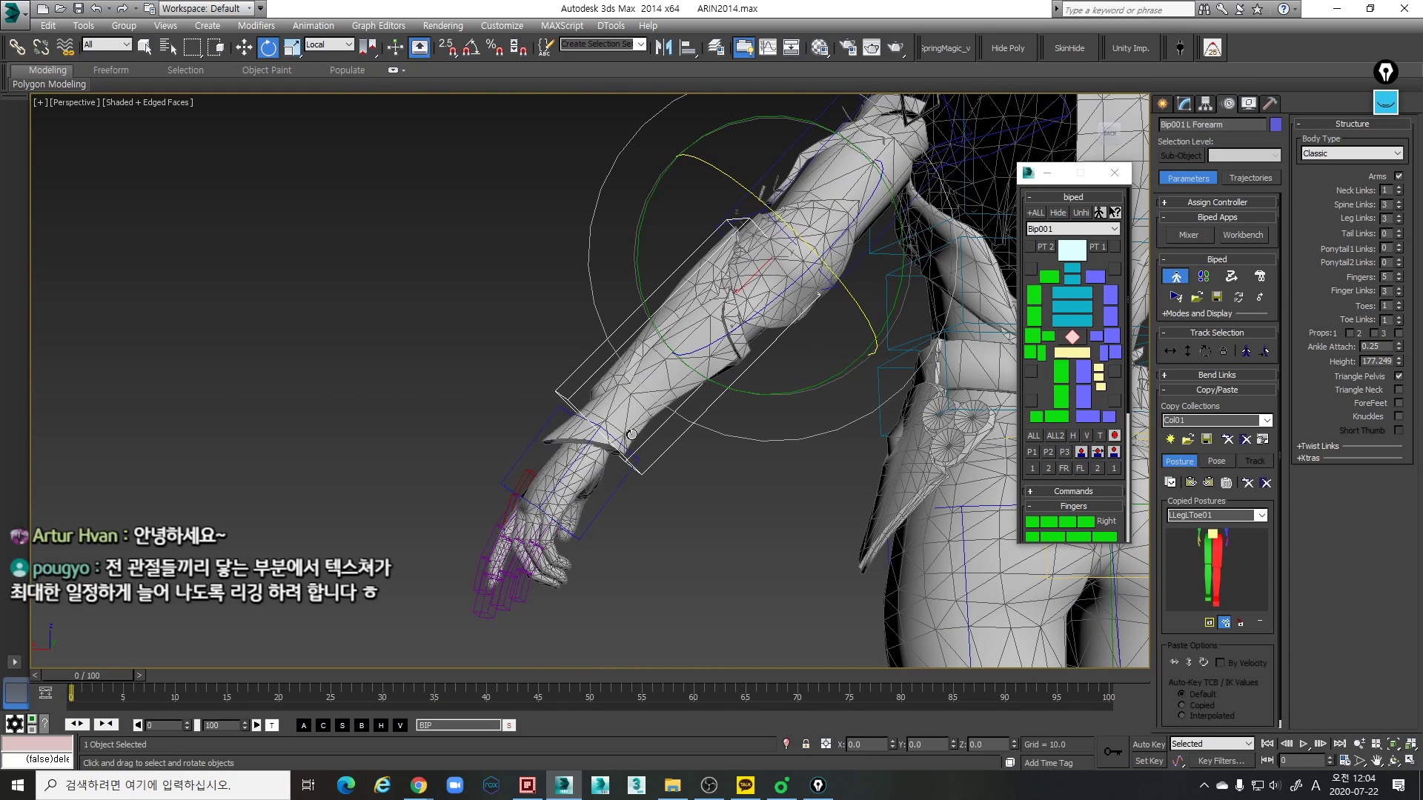
{"action": "middle_click_drag", "start_coordinate": [612, 423], "coordinate": [709, 440], "text": "alt"}
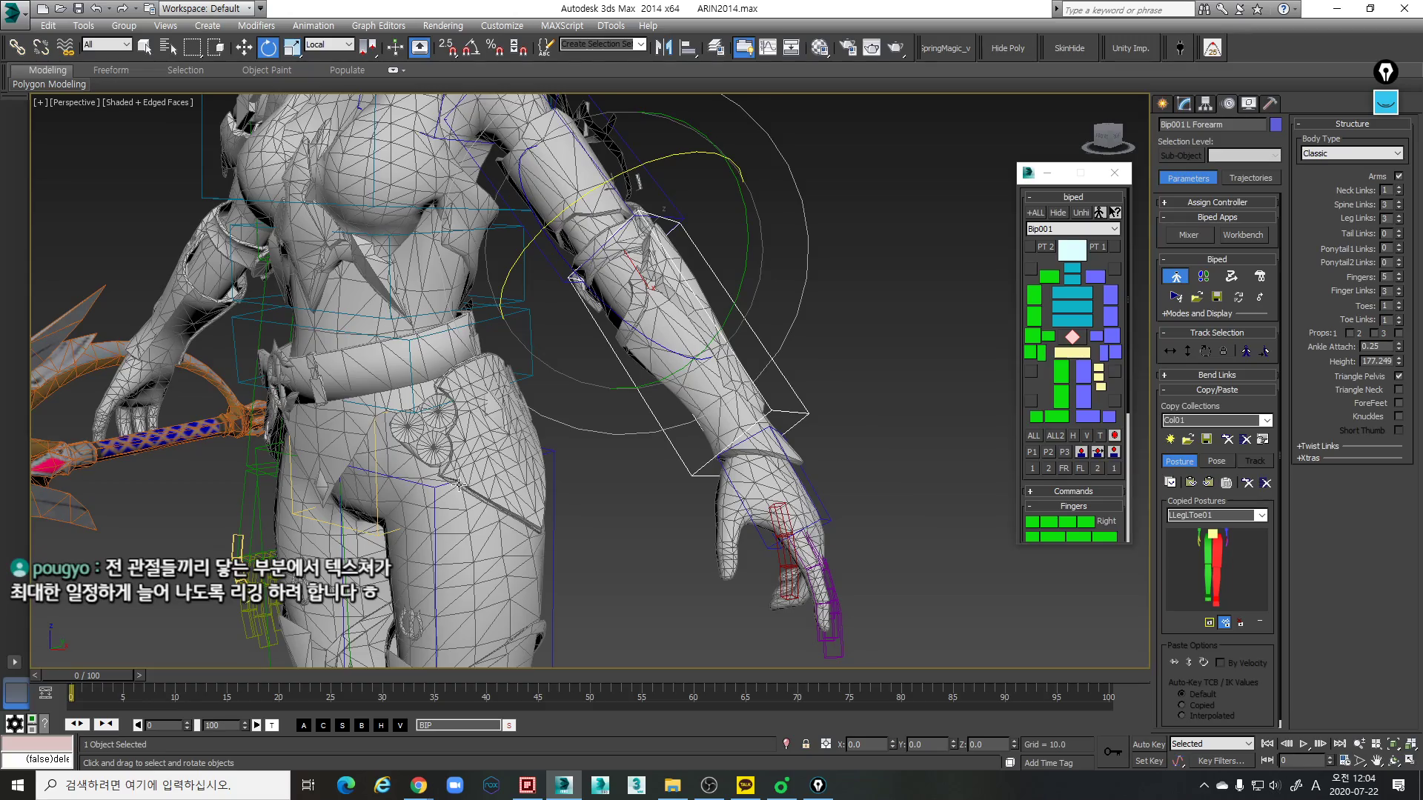
{"action": "middle_click_drag", "start_coordinate": [449, 439], "coordinate": [573, 491], "text": "alt"}
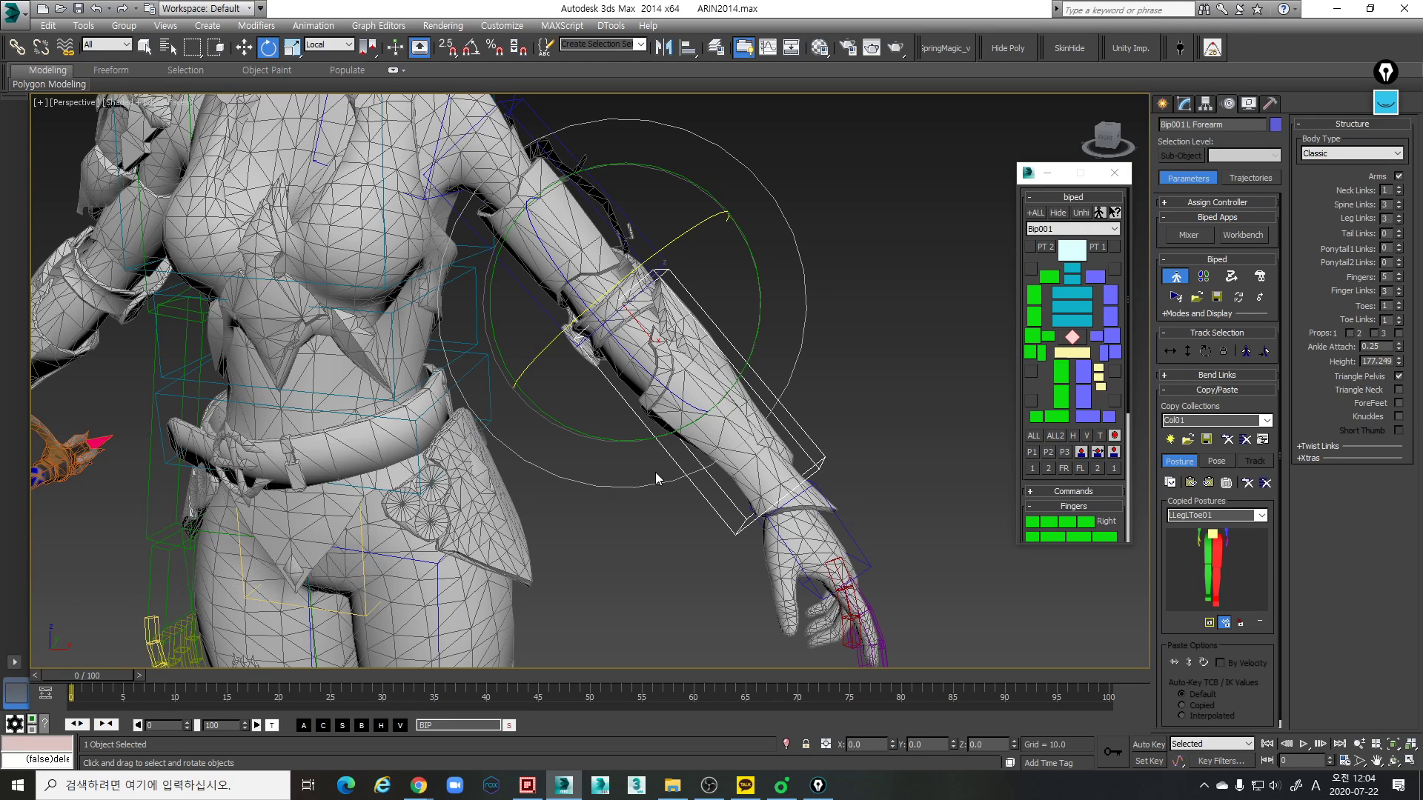
- Adjust the left upper arm link's scale against the mesh between the shoulder and elbow
{"action": "middle_click_drag", "start_coordinate": [774, 489], "coordinate": [667, 425]}
{"action": "left_click", "coordinate": [853, 316]}
{"action": "key", "text": "r"}
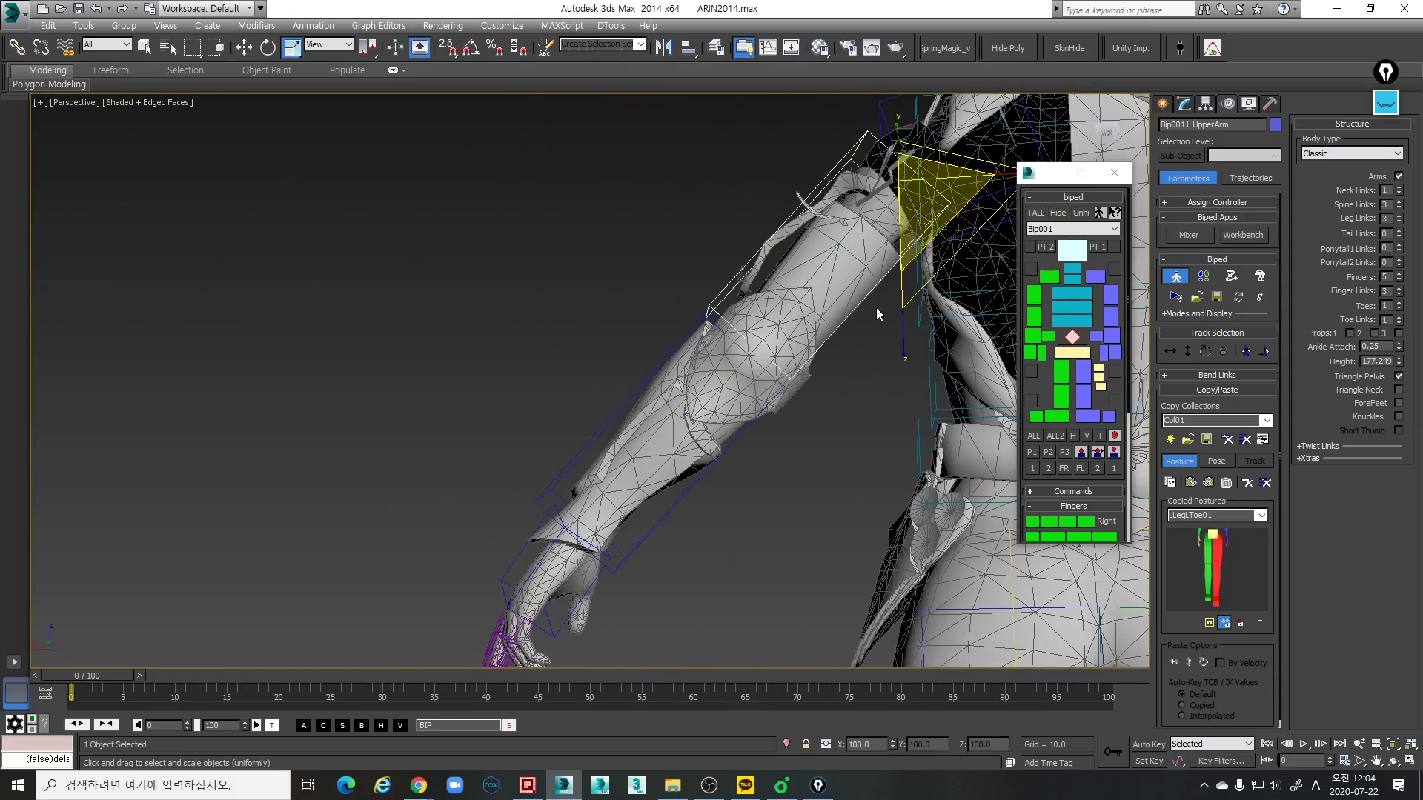
{"action": "middle_click_drag", "start_coordinate": [877, 311], "coordinate": [842, 372]}
{"action": "scroll", "coordinate": [842, 372], "scroll_direction": "down", "scroll_amount": 3}
{"action": "left_click_drag", "start_coordinate": [971, 390], "coordinate": [981, 395]}
{"action": "middle_click_drag", "start_coordinate": [673, 478], "coordinate": [816, 363], "text": "alt"}
- Select the left hand link again and refine its rotation against the mesh hand in the side-on view
{"action": "scroll", "coordinate": [816, 363], "scroll_direction": "up", "scroll_amount": 3}
{"action": "middle_click_drag", "start_coordinate": [822, 415], "coordinate": [748, 463], "text": "alt"}
{"action": "left_click", "coordinate": [860, 451]}
{"action": "key", "text": "e"}
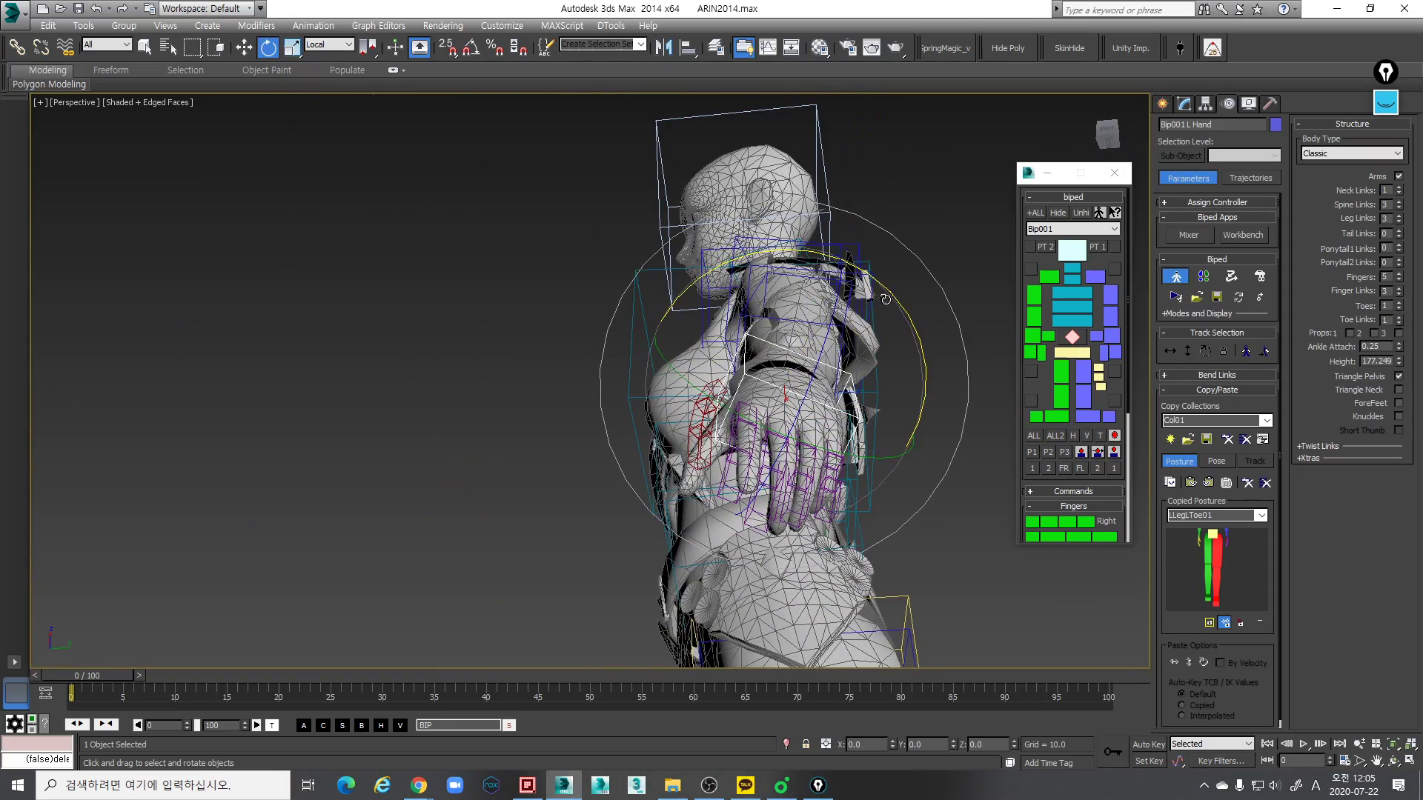
{"action": "left_click_drag", "start_coordinate": [890, 292], "coordinate": [864, 281]}
- Scale the left hand link in local coordinates to fit the mesh hand's thickness
{"action": "middle_click_drag", "start_coordinate": [859, 296], "coordinate": [833, 452], "text": "alt"}
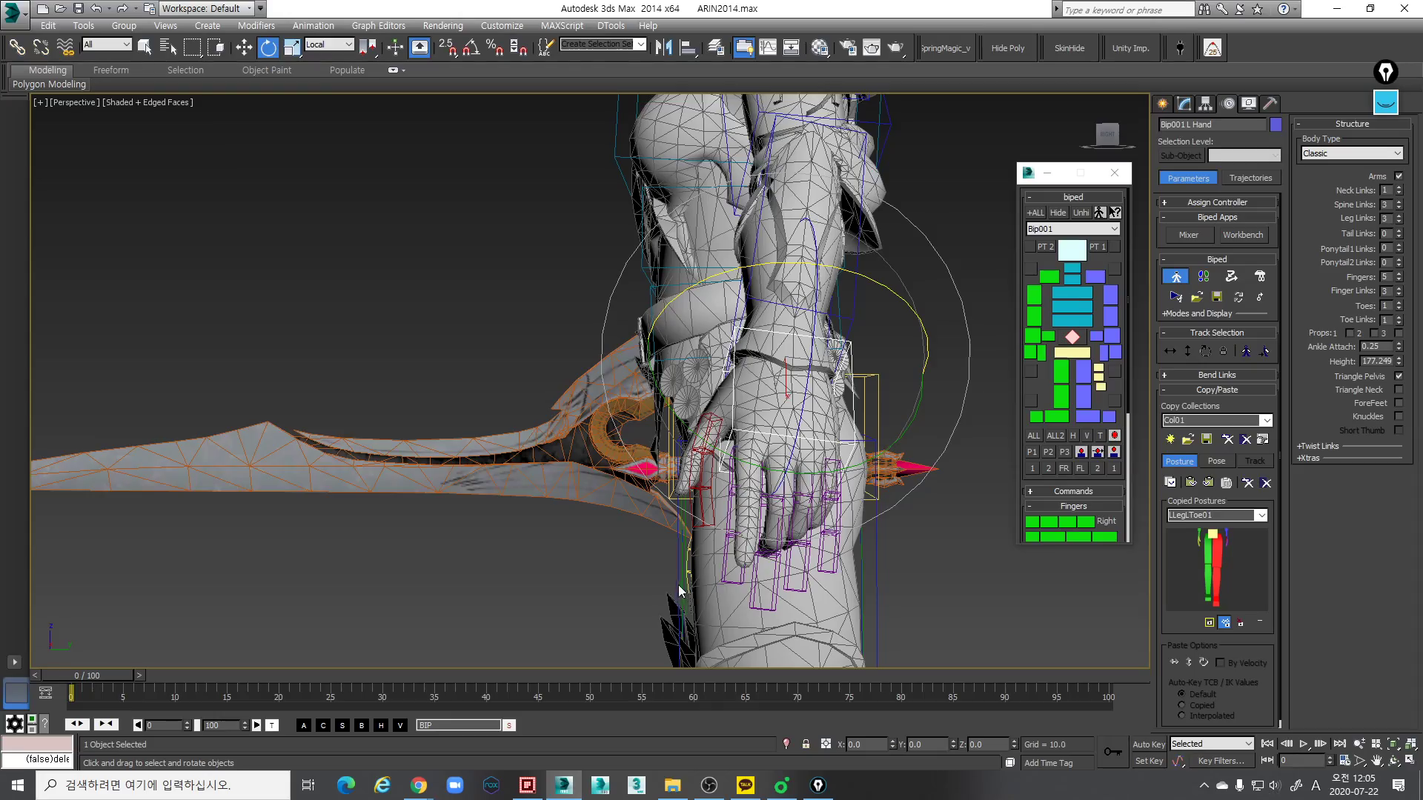
{"action": "scroll", "coordinate": [815, 511], "scroll_direction": "up", "scroll_amount": 4}
{"action": "middle_click_drag", "start_coordinate": [856, 490], "coordinate": [755, 333], "text": "alt"}
{"action": "key", "text": "r"}
{"action": "left_click_drag", "start_coordinate": [796, 256], "coordinate": [781, 212]}
{"action": "middle_click_drag", "start_coordinate": [782, 215], "coordinate": [861, 396], "text": "alt"}
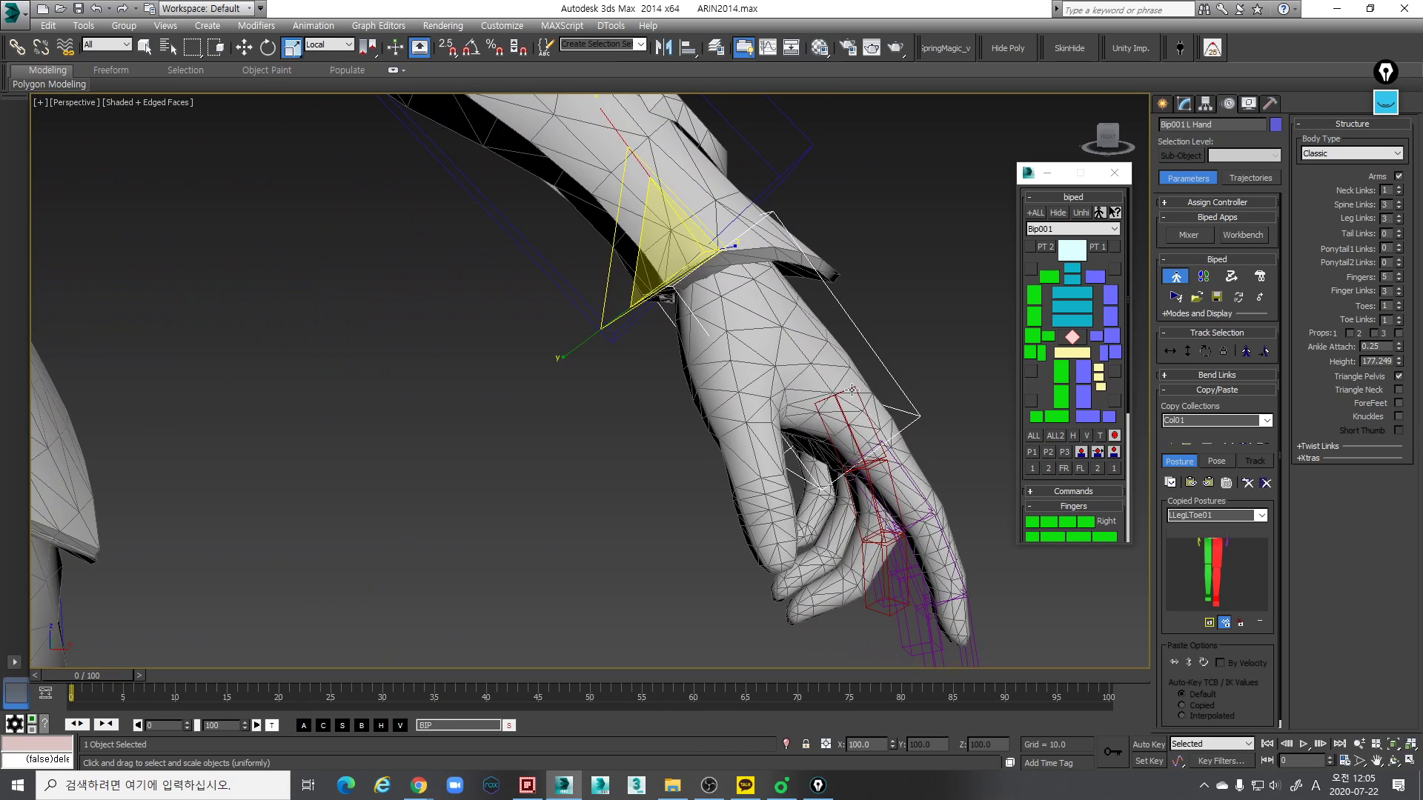
- Select the left thumb's base link and rotate it toward the direction of the mesh thumb
{"action": "left_click", "coordinate": [852, 392]}
{"action": "key", "text": "e"}
{"action": "middle_click_drag", "start_coordinate": [894, 373], "coordinate": [667, 294], "text": "alt"}
{"action": "key", "text": "w"}
{"action": "key", "text": "e"}
{"action": "left_click_drag", "start_coordinate": [709, 292], "coordinate": [715, 328]}
{"action": "middle_click_drag", "start_coordinate": [715, 327], "coordinate": [591, 322], "text": "alt"}
{"action": "left_click_drag", "start_coordinate": [669, 391], "coordinate": [632, 393]}
- Select all three left thumb links and scale them locally to match the mesh thumb's length and thickness
{"action": "double_click", "coordinate": [557, 312]}
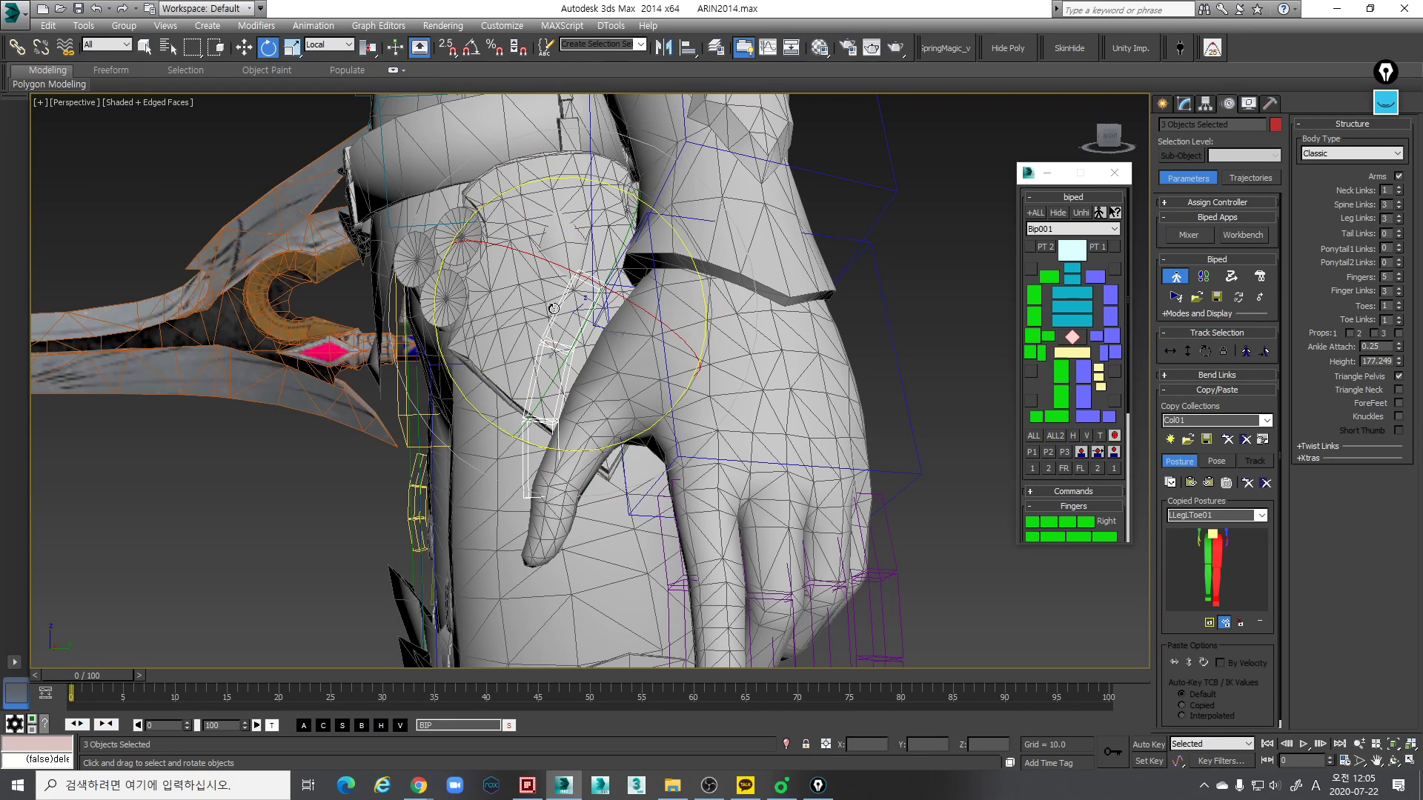
{"action": "key", "text": "r"}
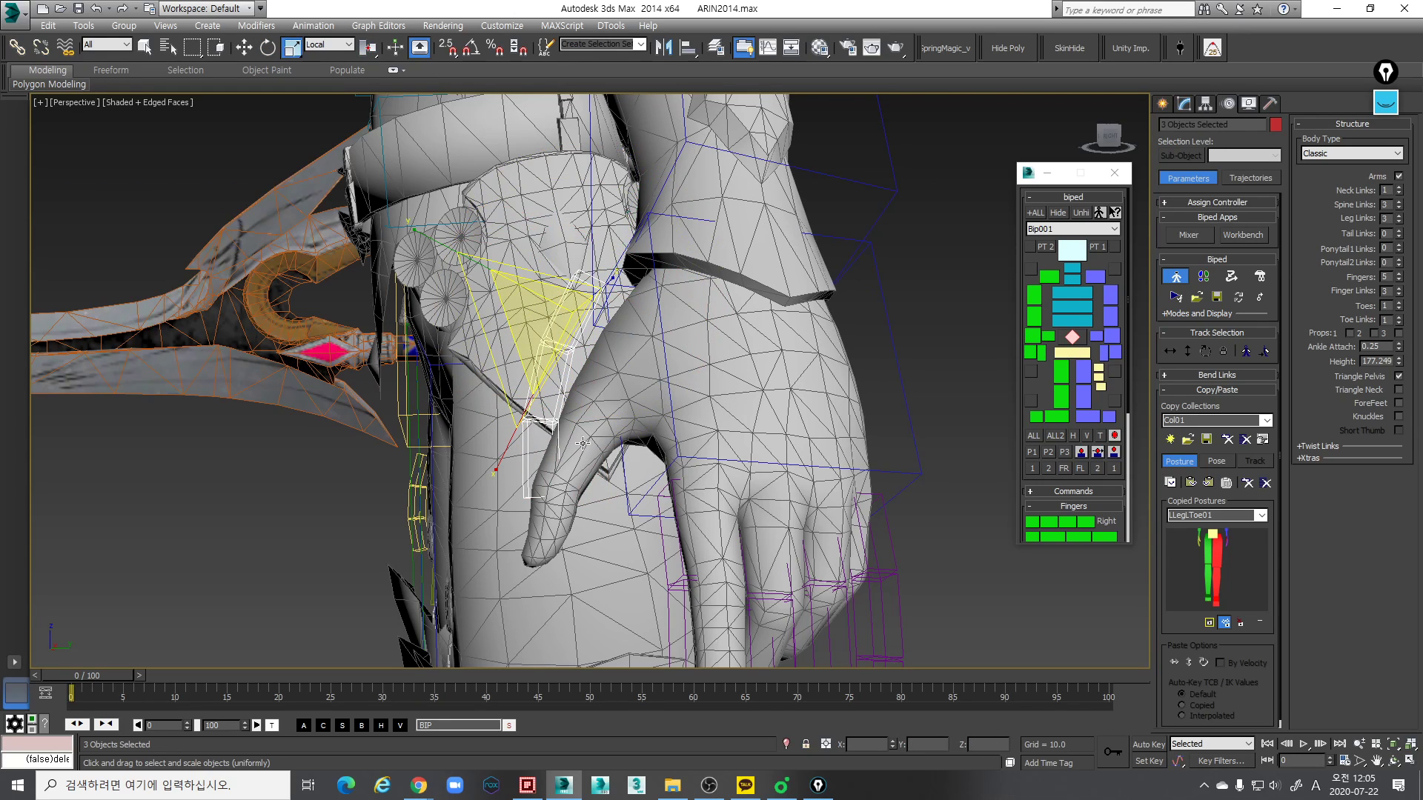
{"action": "key", "text": "r"}
{"action": "left_click_drag", "start_coordinate": [502, 453], "coordinate": [546, 421]}
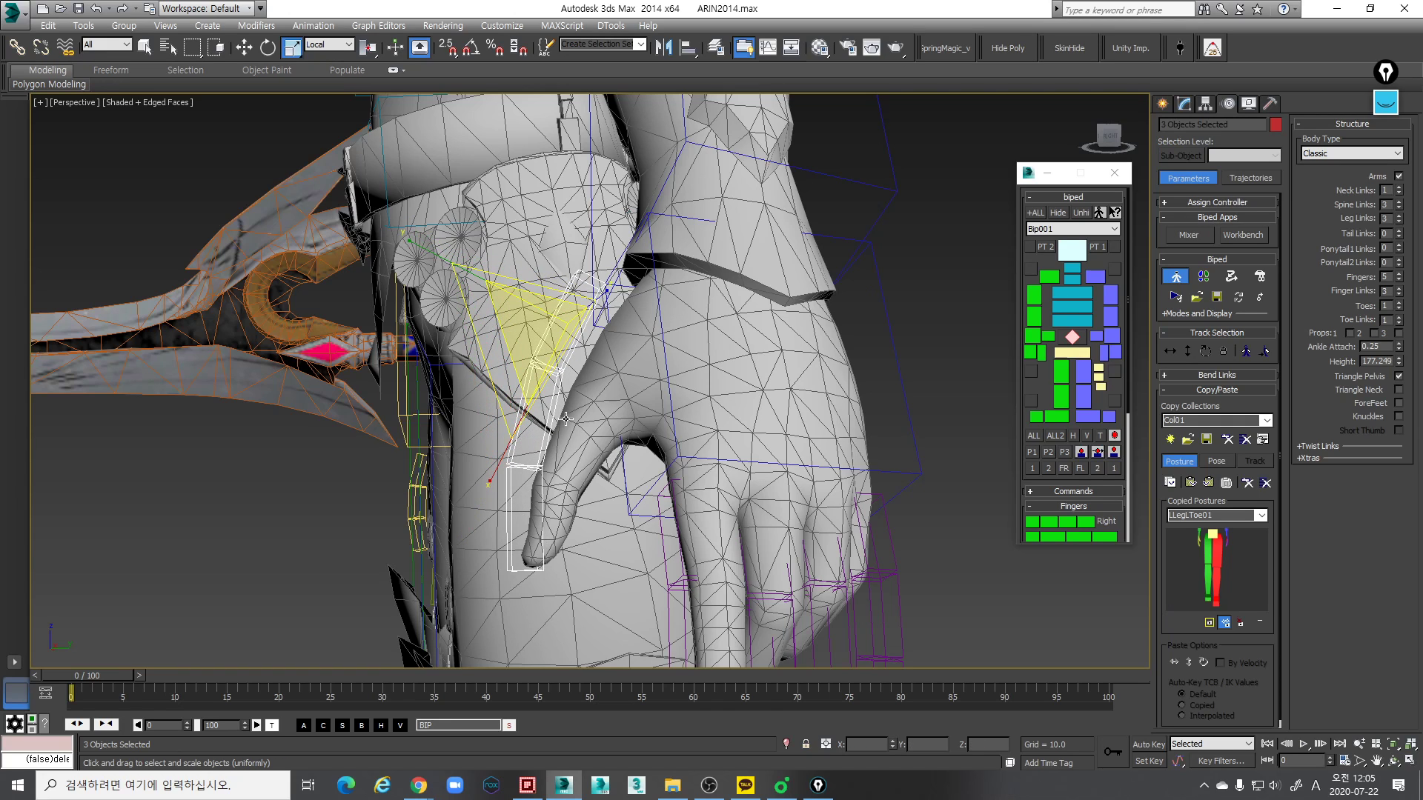
{"action": "middle_click_drag", "start_coordinate": [606, 368], "coordinate": [667, 324], "text": "alt"}
{"action": "key", "text": "r"}
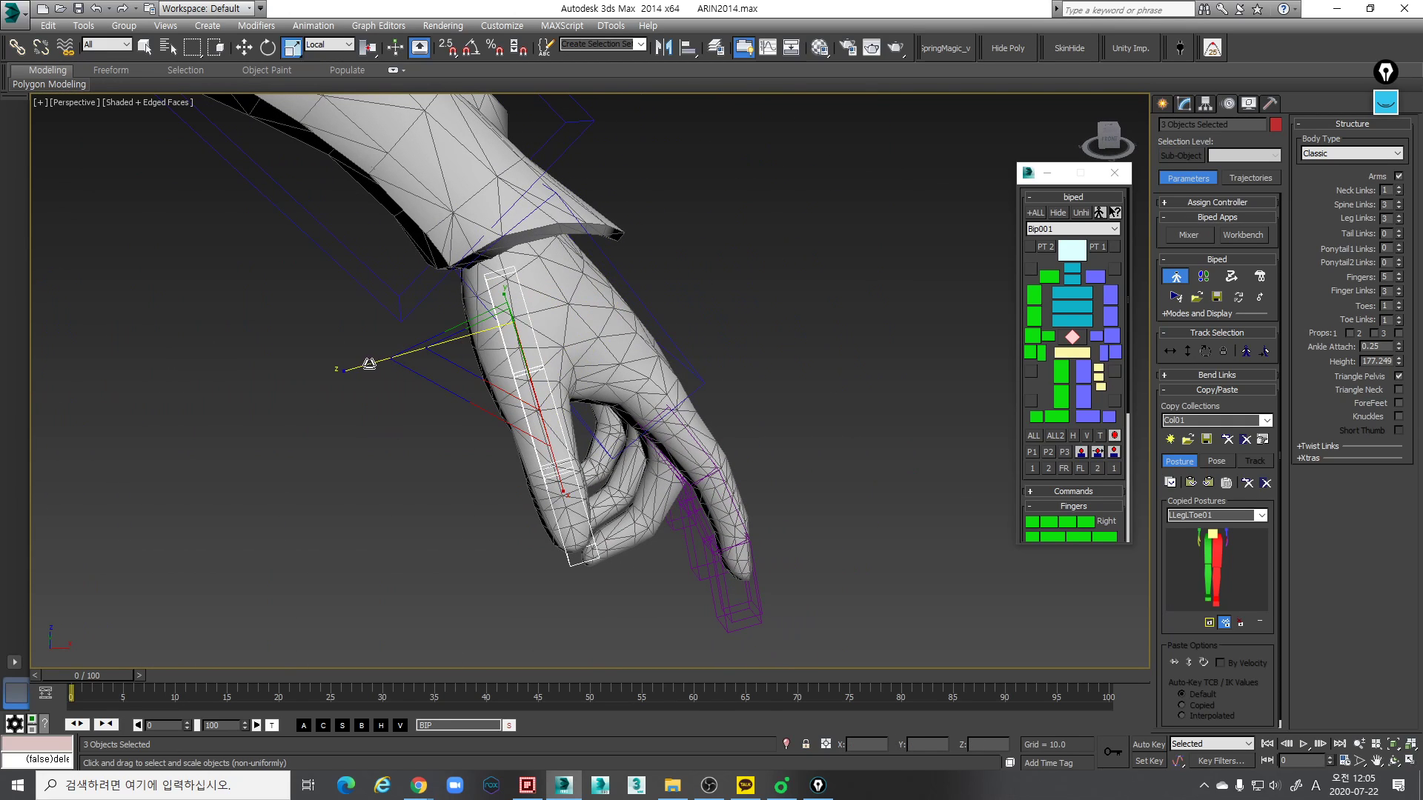
{"action": "left_click_drag", "start_coordinate": [323, 375], "coordinate": [295, 379]}
{"action": "middle_click_drag", "start_coordinate": [320, 372], "coordinate": [557, 354], "text": "alt"}
- Move only the left thumb's base link onto the root of the mesh thumb, using local coordinates
{"action": "left_click_drag", "start_coordinate": [557, 354], "coordinate": [380, 230]}
{"action": "left_click", "coordinate": [565, 264]}
{"action": "key", "text": "w"}
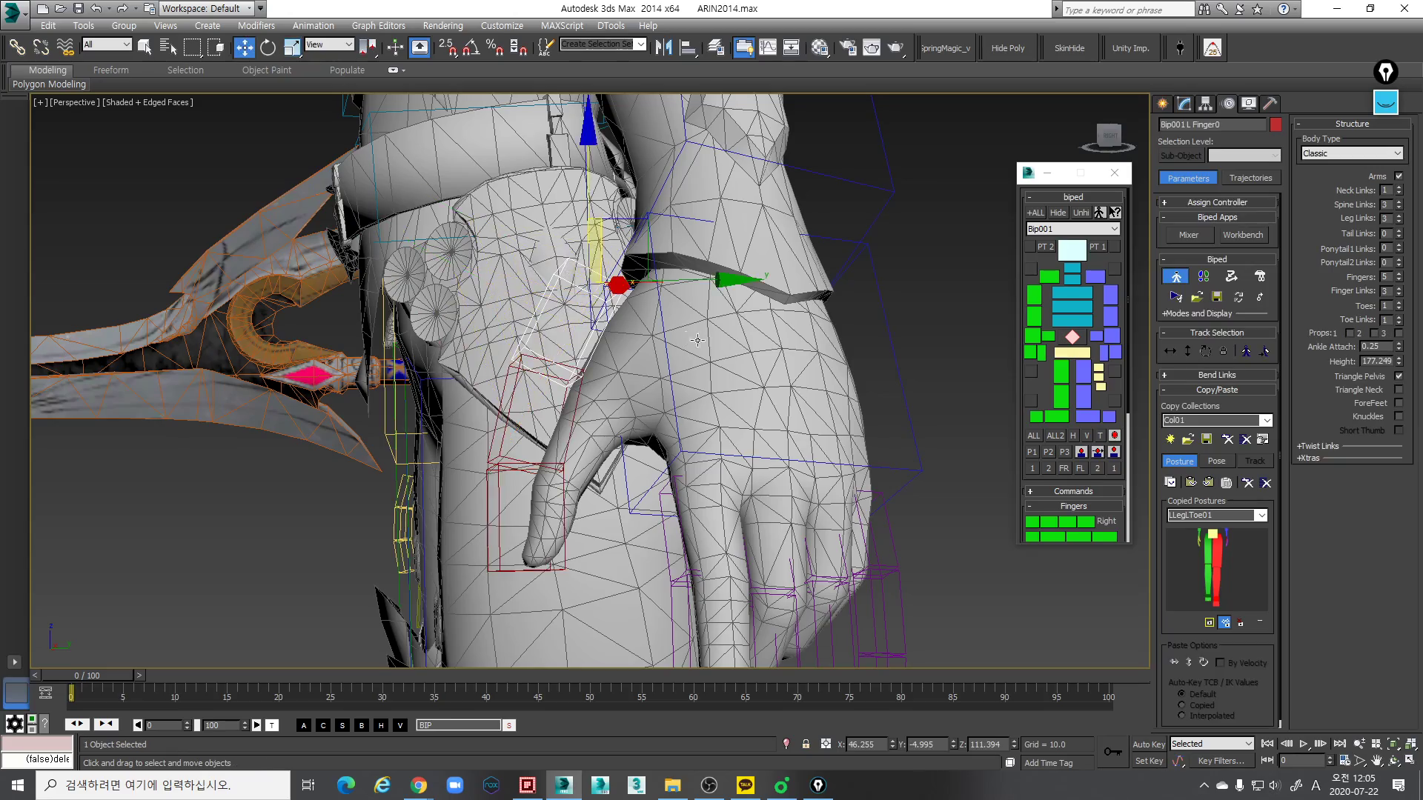
{"action": "middle_click_drag", "start_coordinate": [599, 272], "coordinate": [566, 272], "text": "alt"}
{"action": "middle_click_drag", "start_coordinate": [687, 334], "coordinate": [699, 341], "text": "alt"}
{"action": "left_click_drag", "start_coordinate": [713, 349], "coordinate": [767, 394]}
{"action": "middle_click_drag", "start_coordinate": [767, 394], "coordinate": [715, 424], "text": "alt"}
{"action": "key", "text": "w"}
{"action": "key", "text": "w"}
{"action": "left_click_drag", "start_coordinate": [723, 422], "coordinate": [701, 454]}
{"action": "middle_click_drag", "start_coordinate": [701, 454], "coordinate": [692, 376], "text": "alt"}
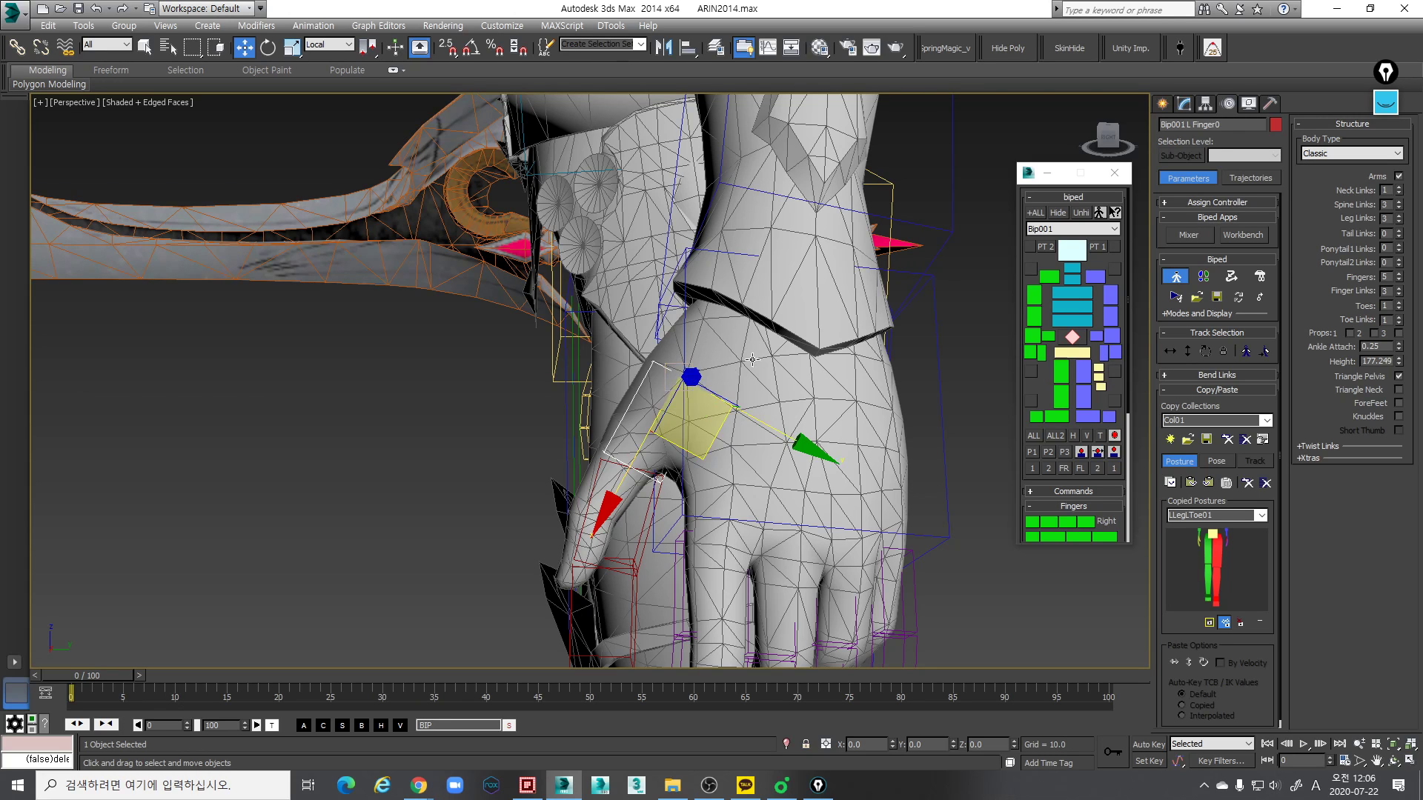
- Lengthen the left thumb's base link along its local X axis so it spans from the wrist to the thumb joint
{"action": "middle_click_drag", "start_coordinate": [695, 407], "coordinate": [1006, 378], "text": "alt"}
{"action": "scroll", "coordinate": [556, 337], "scroll_direction": "up", "scroll_amount": 4}
{"action": "middle_click_drag", "start_coordinate": [778, 349], "coordinate": [838, 359], "text": "alt"}
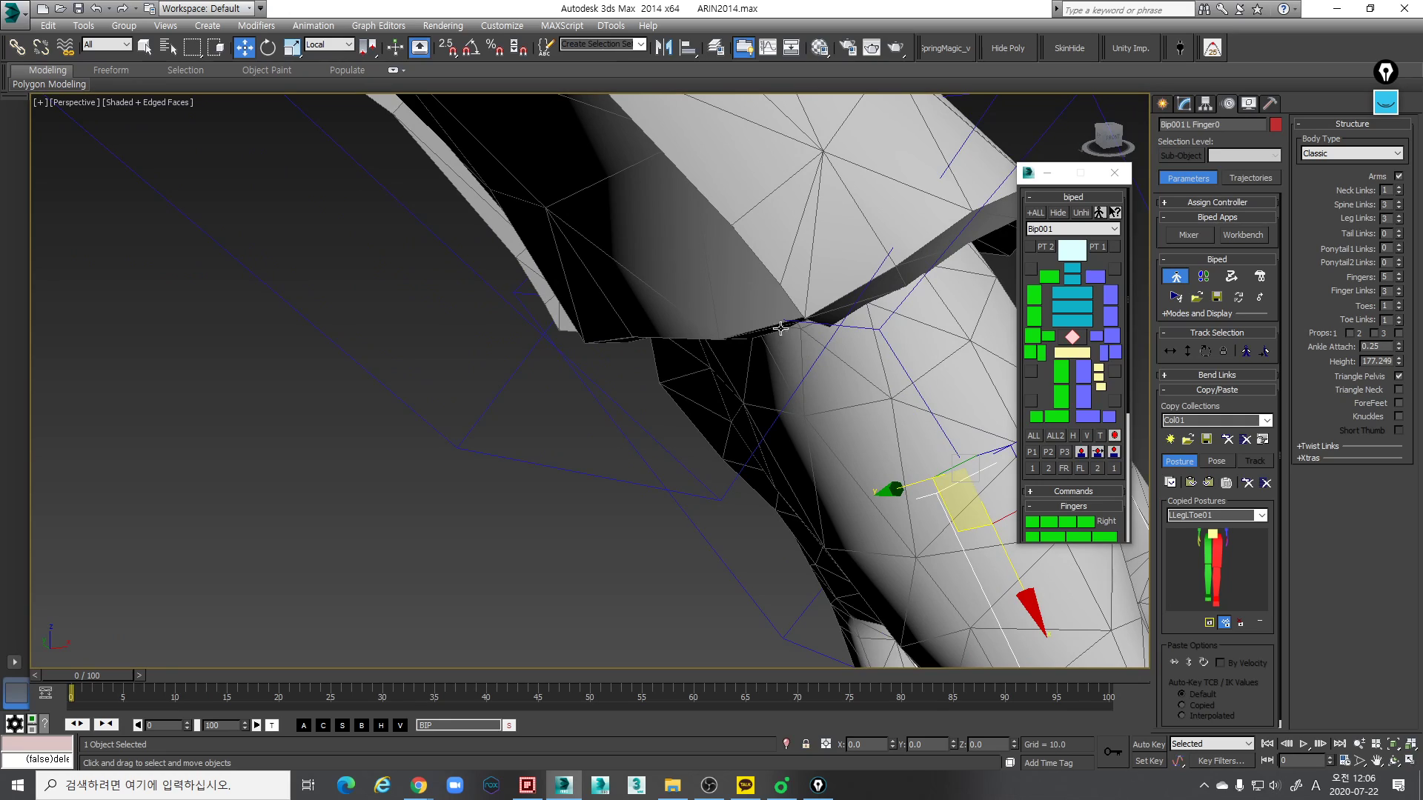
{"action": "scroll", "coordinate": [791, 339], "scroll_direction": "down", "scroll_amount": 5}
{"action": "middle_click_drag", "start_coordinate": [791, 339], "coordinate": [824, 340], "text": "alt"}
{"action": "key", "text": "e"}
{"action": "key", "text": "r"}
{"action": "key", "text": "r"}
{"action": "key", "text": "r"}
{"action": "key", "text": "r"}
{"action": "left_click_drag", "start_coordinate": [801, 478], "coordinate": [807, 418]}
- Shift the left thumb's base link along its local axes and rotate it to line up with the mesh thumb
{"action": "key", "text": "w"}
{"action": "middle_click_drag", "start_coordinate": [807, 418], "coordinate": [849, 314], "text": "alt"}
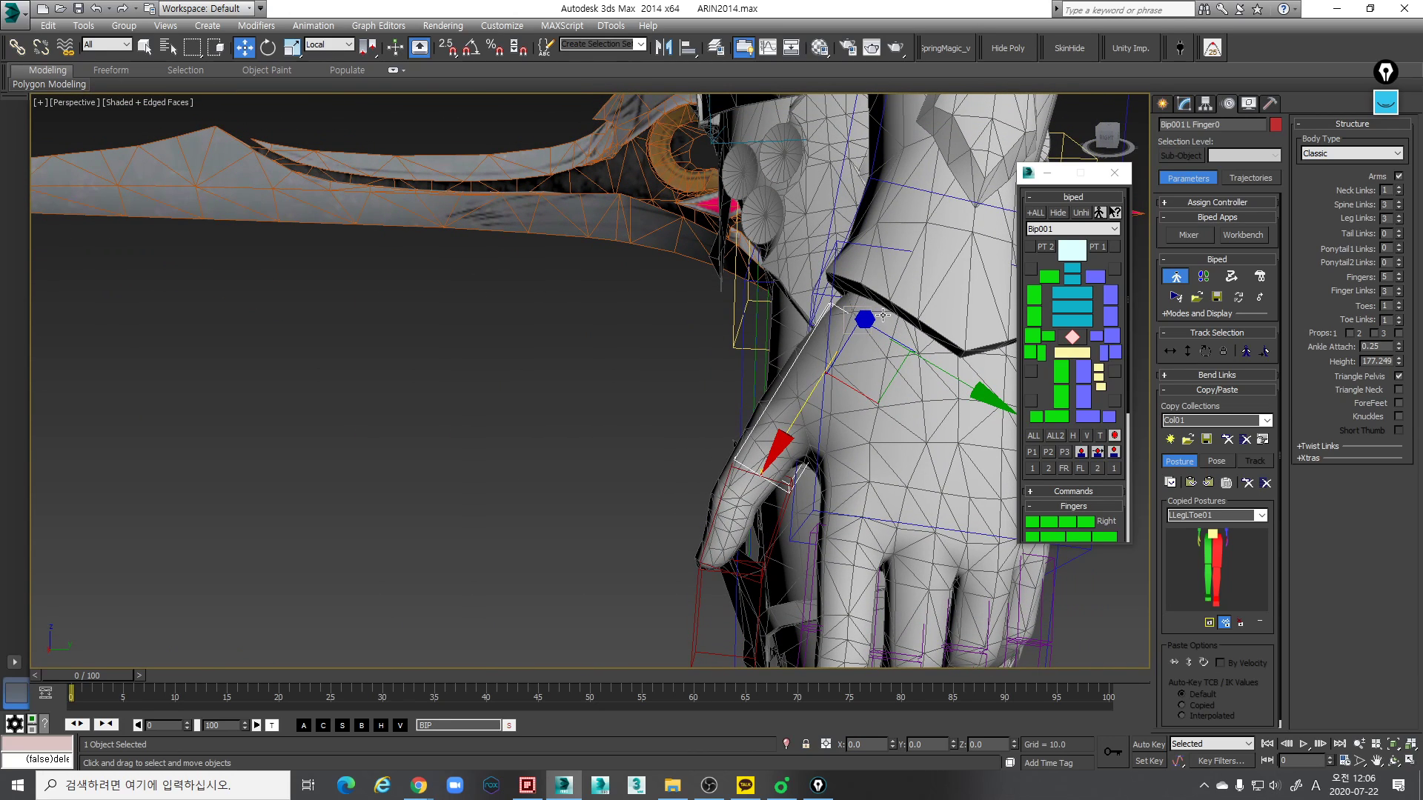
{"action": "middle_click_drag", "start_coordinate": [900, 383], "coordinate": [886, 372], "text": "alt"}
{"action": "left_click_drag", "start_coordinate": [926, 352], "coordinate": [940, 359]}
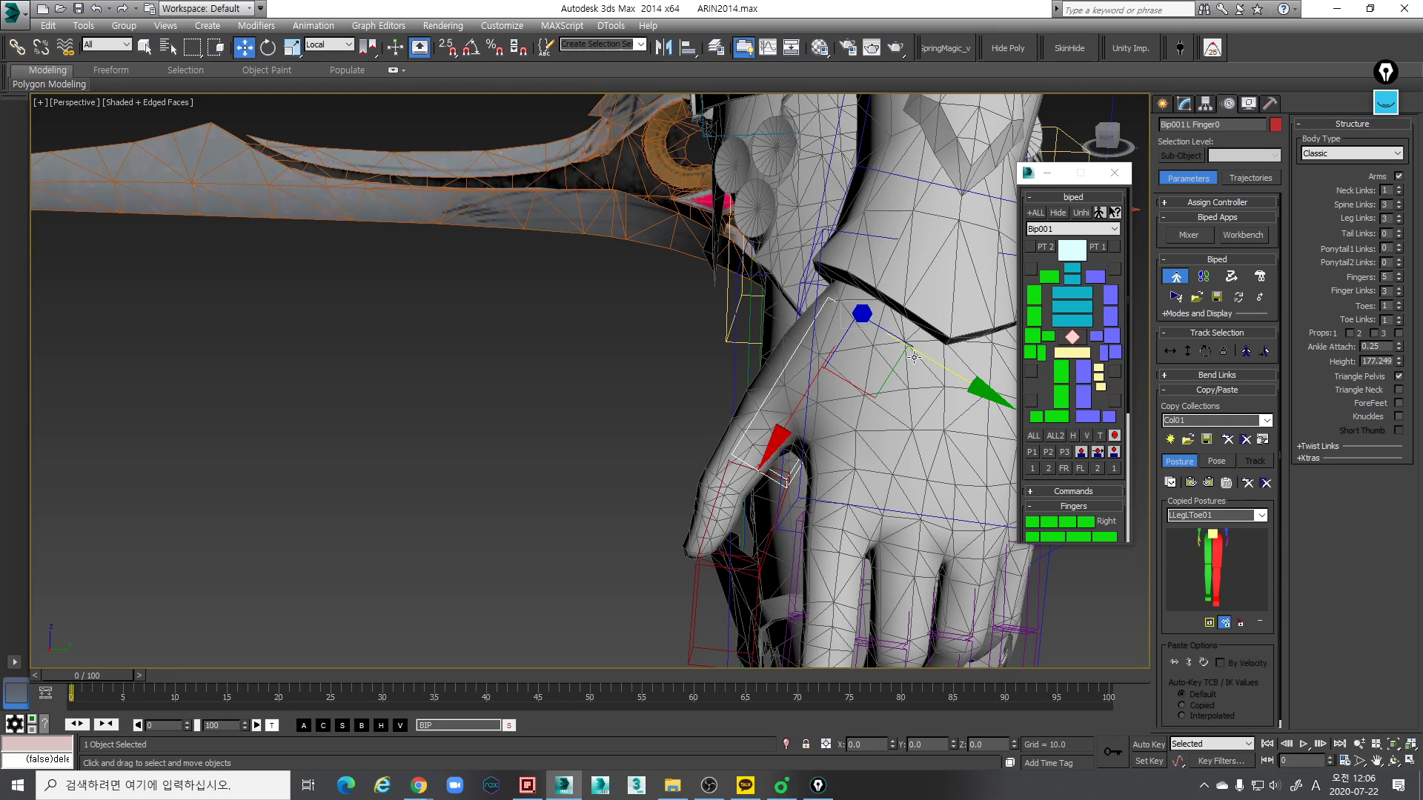
{"action": "middle_click_drag", "start_coordinate": [771, 376], "coordinate": [798, 399], "text": "alt"}
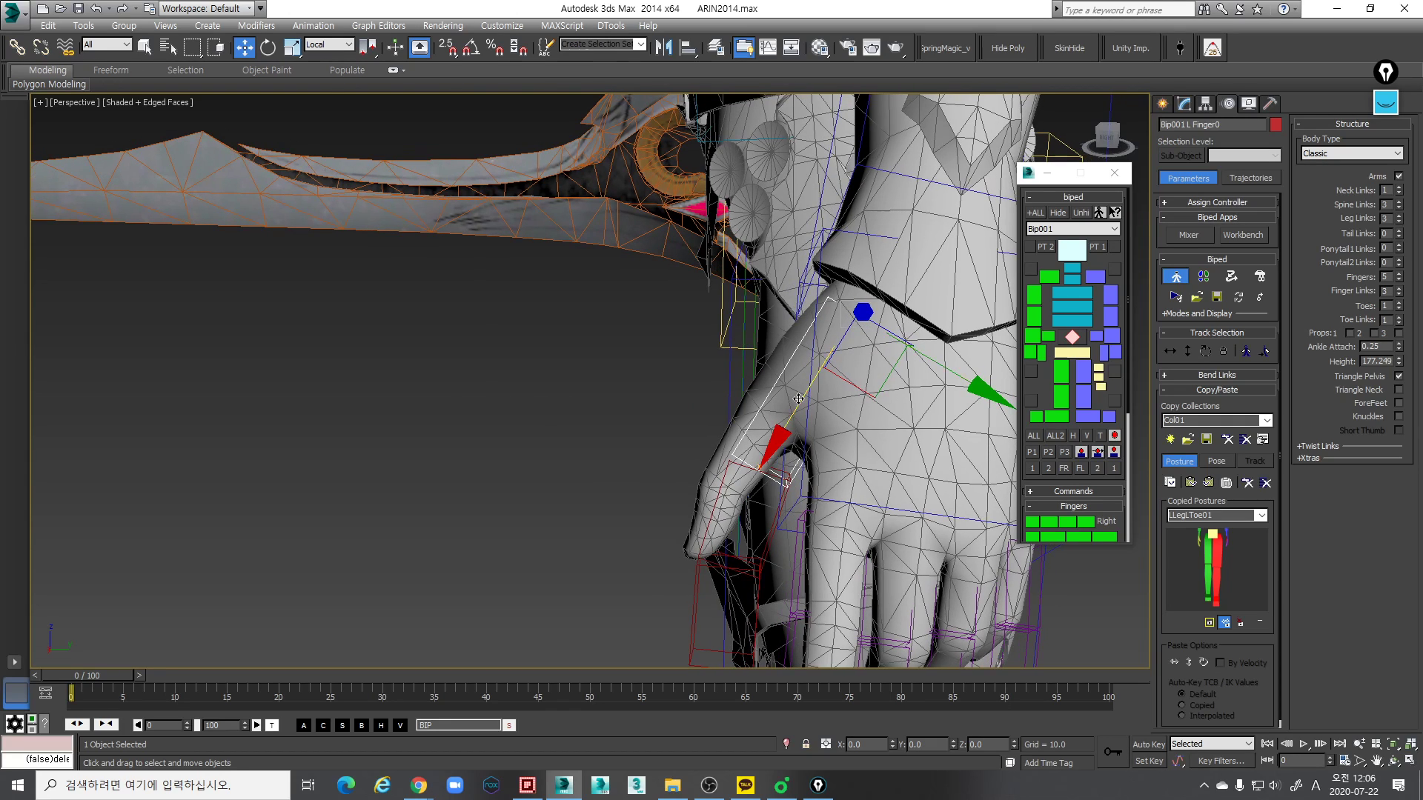
{"action": "key", "text": "e"}
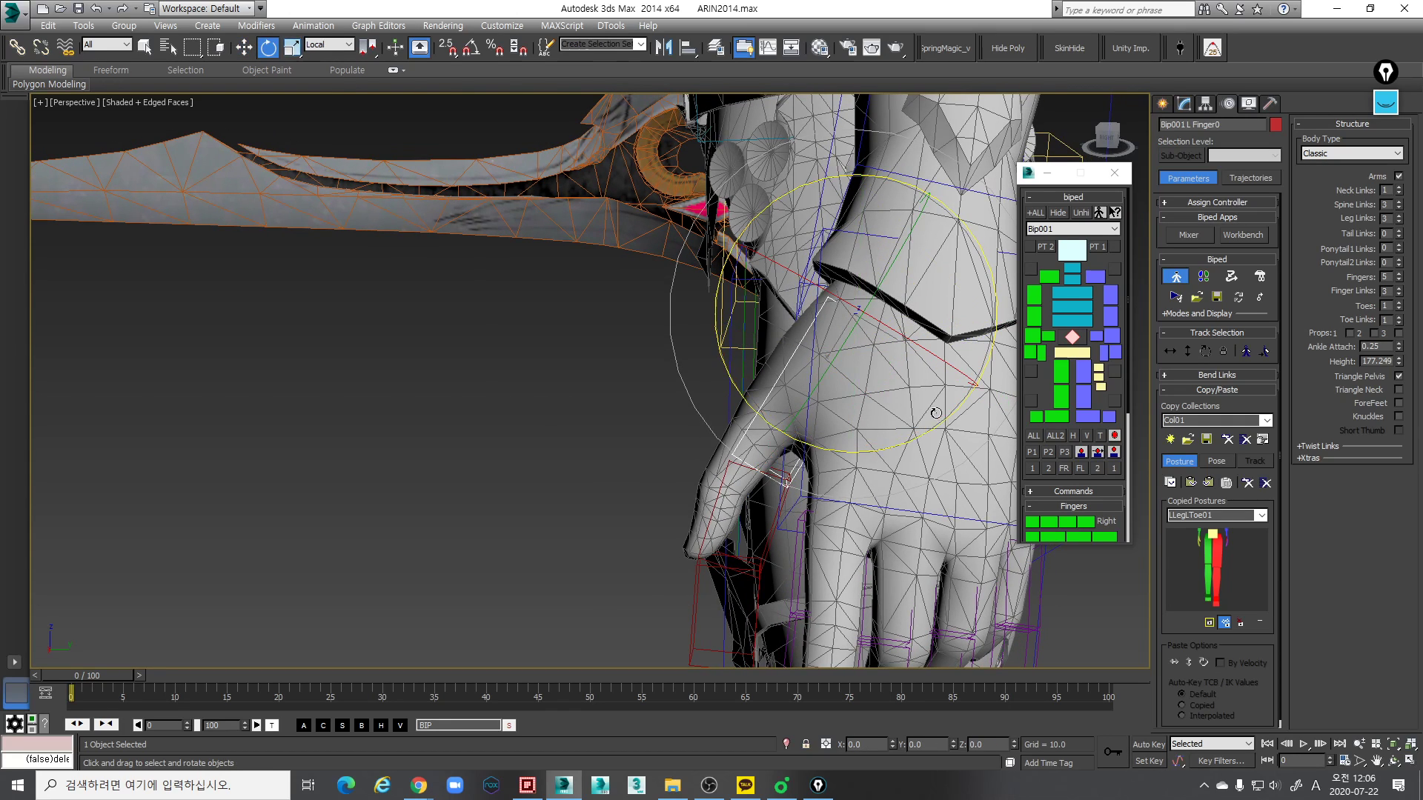
{"action": "left_click_drag", "start_coordinate": [944, 419], "coordinate": [825, 420]}
- Scale the left thumb's base link along its local Y axis to about 133 percent to cover the mesh thumb base
{"action": "key", "text": "r"}
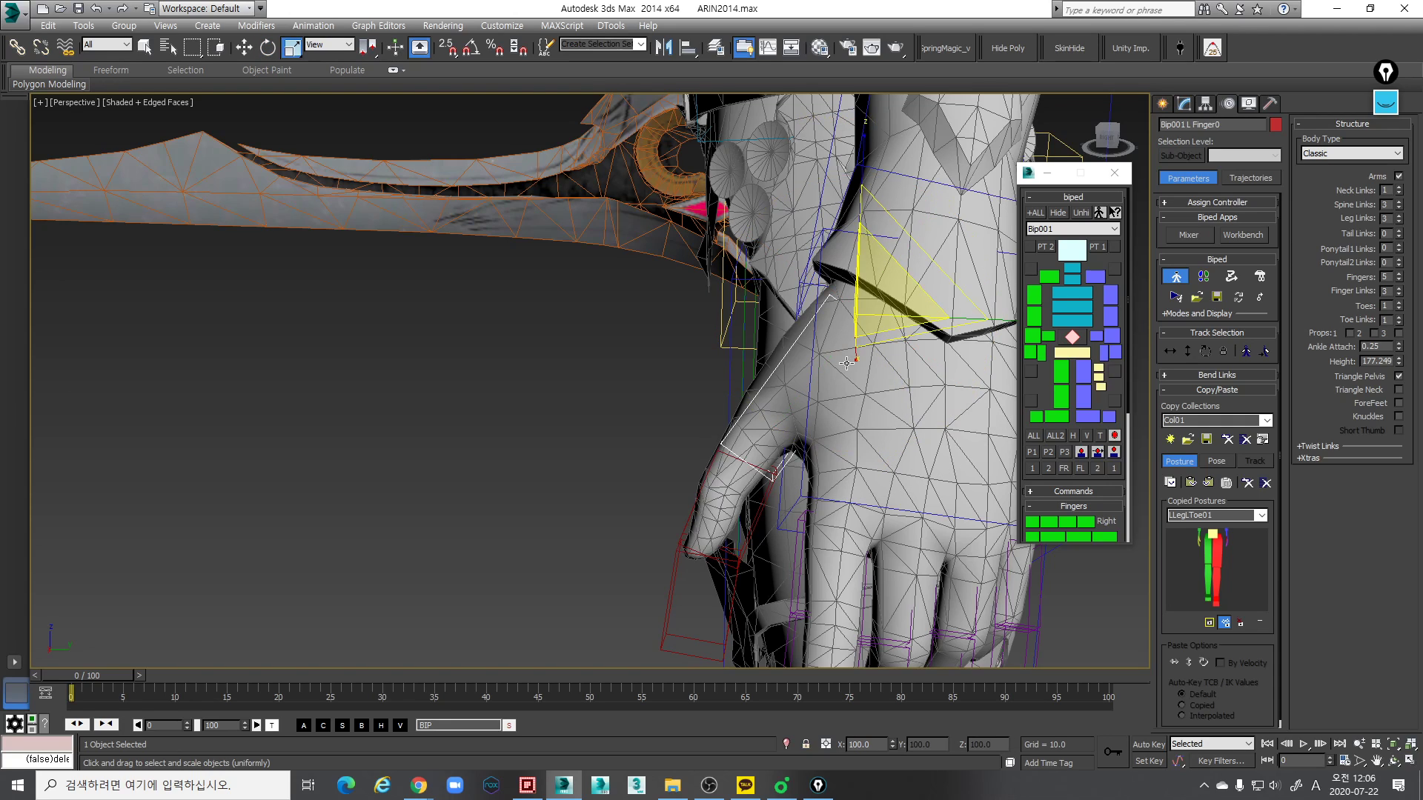
{"action": "left_click", "coordinate": [789, 424]}
{"action": "middle_click_drag", "start_coordinate": [919, 258], "coordinate": [872, 317]}
{"action": "left_click_drag", "start_coordinate": [907, 236], "coordinate": [897, 266]}
{"action": "middle_click_drag", "start_coordinate": [871, 315], "coordinate": [800, 314], "text": "alt"}
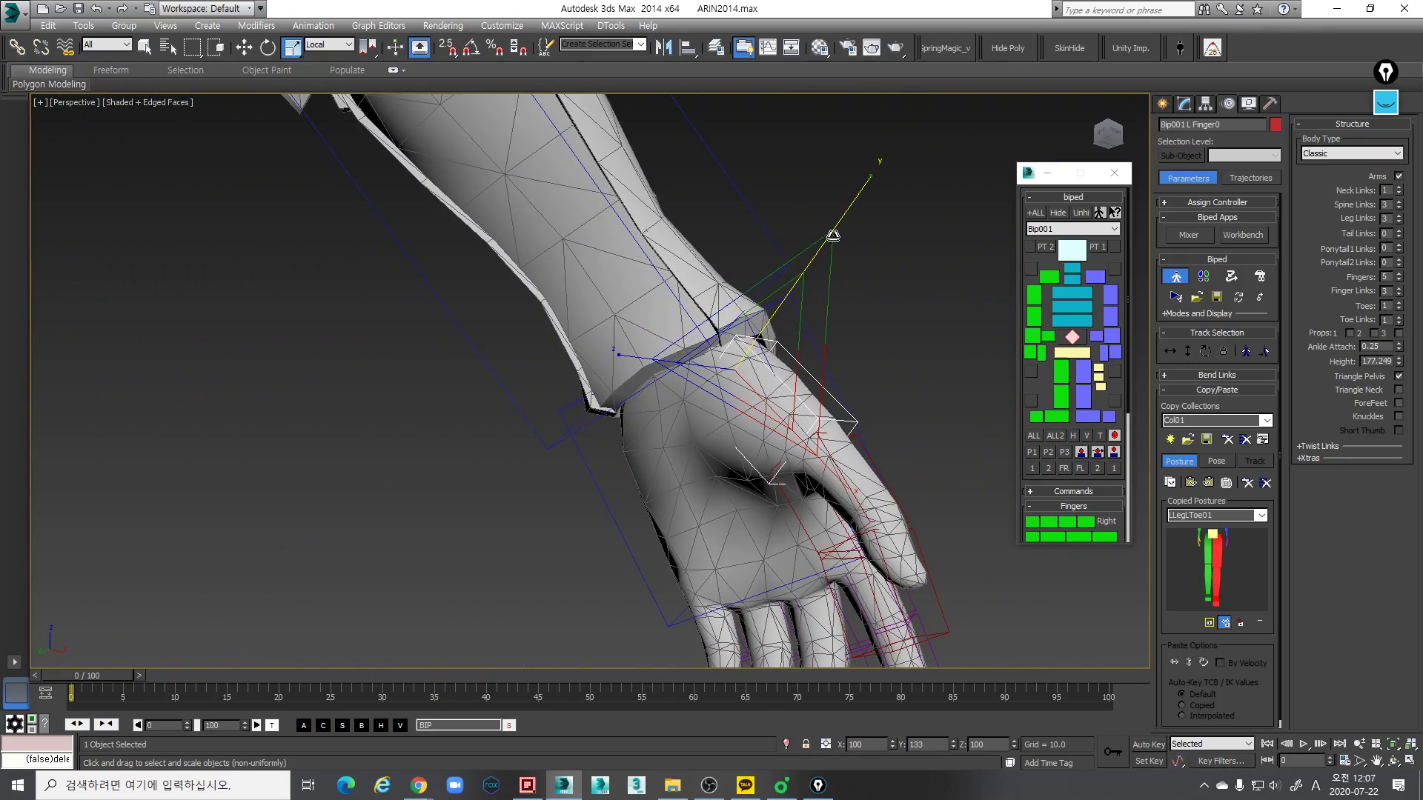
- Shift the left thumb's base link along its local Y axis to centre it on the root of the mesh thumb
{"action": "key", "text": "w"}
{"action": "middle_click_drag", "start_coordinate": [816, 267], "coordinate": [776, 332], "text": "alt"}
{"action": "key", "text": "w"}
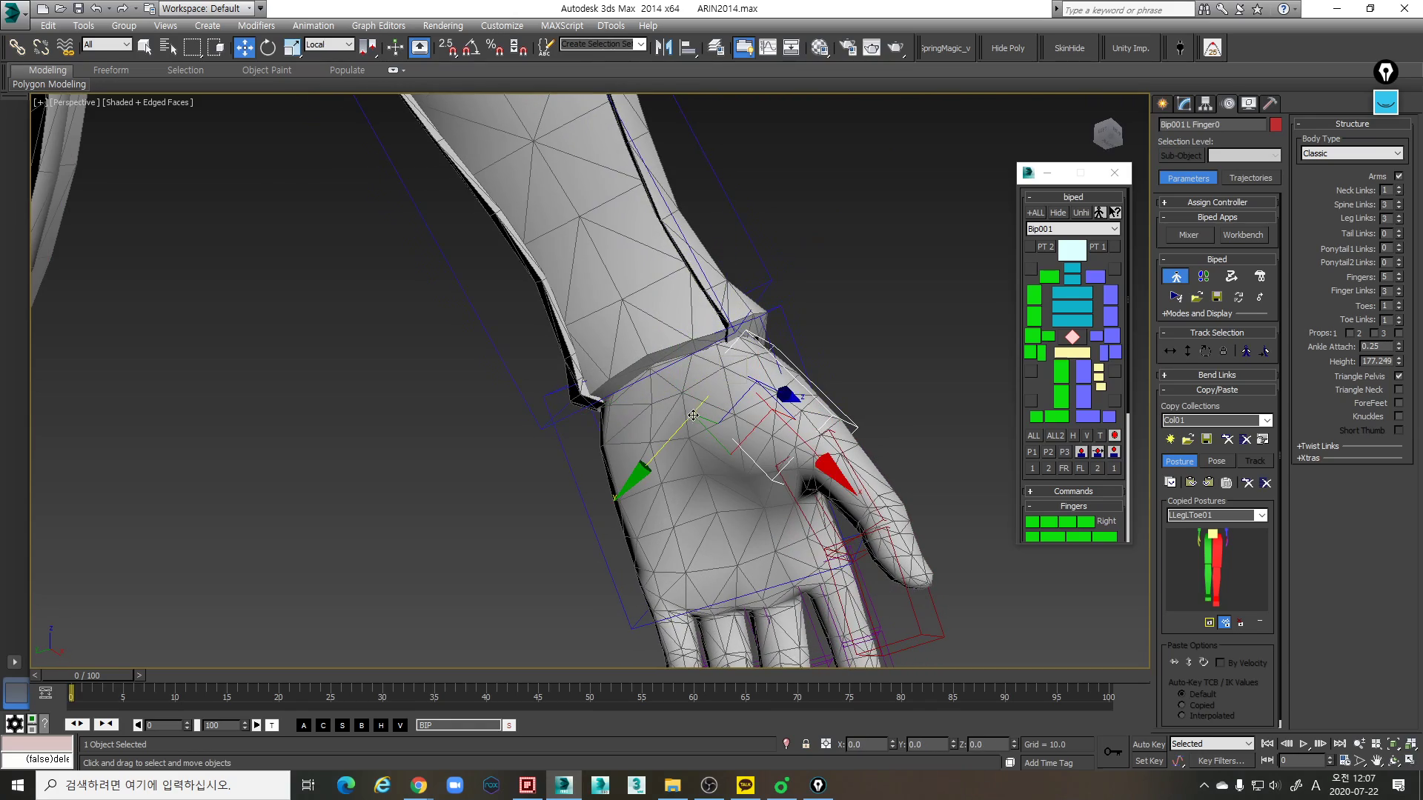
{"action": "left_click_drag", "start_coordinate": [641, 469], "coordinate": [640, 469]}
{"action": "middle_click_drag", "start_coordinate": [641, 470], "coordinate": [612, 530], "text": "alt"}
- Scale the left thumb's base link along its local axes to match the thickness of the mesh thumb base
{"action": "key", "text": "r"}
{"action": "left_click_drag", "start_coordinate": [898, 318], "coordinate": [924, 323]}
{"action": "middle_click_drag", "start_coordinate": [924, 324], "coordinate": [1017, 339], "text": "alt"}
{"action": "middle_click_drag", "start_coordinate": [745, 437], "coordinate": [745, 401], "text": "alt"}
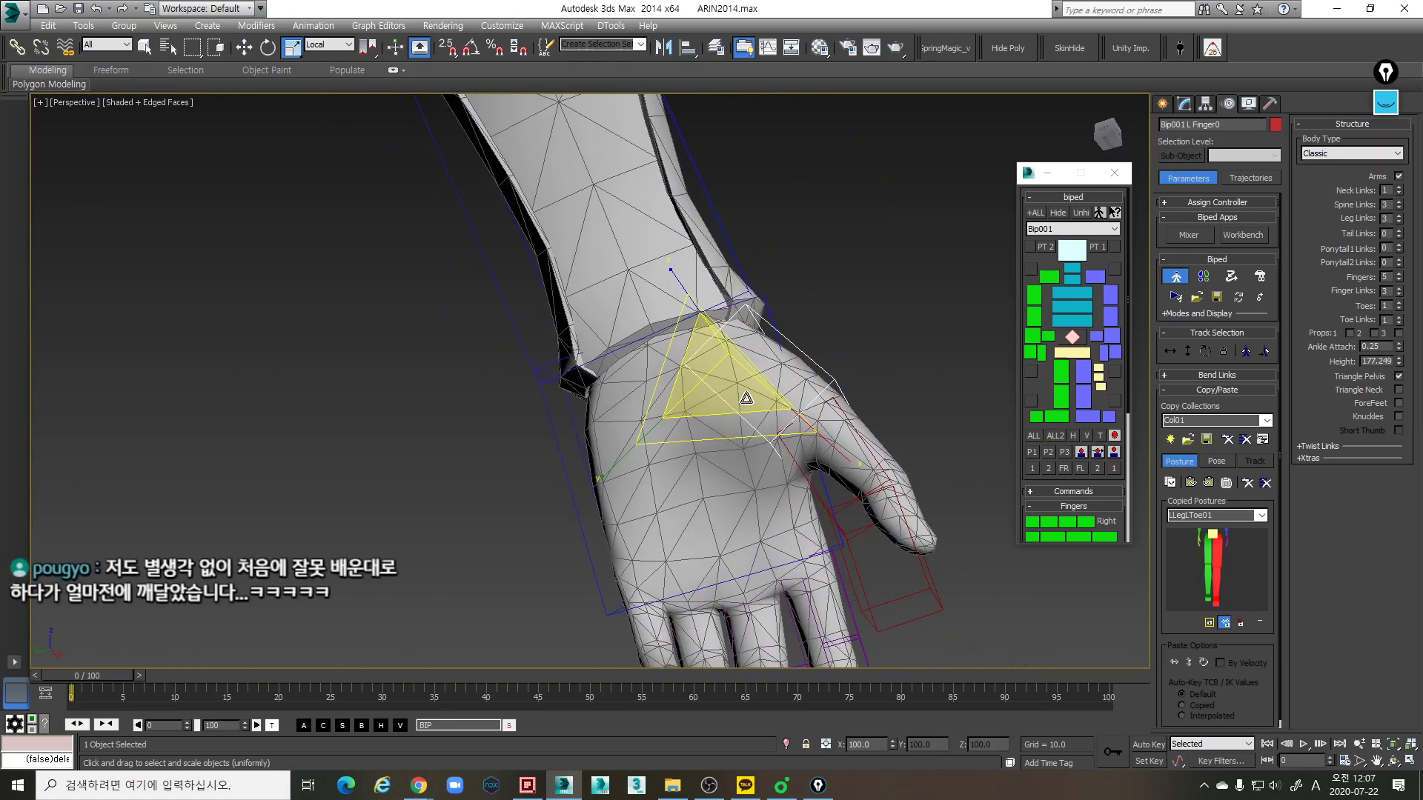
{"action": "scroll", "coordinate": [745, 401], "scroll_direction": "up", "scroll_amount": 5}
{"action": "scroll", "coordinate": [718, 414], "scroll_direction": "down", "scroll_amount": 5}
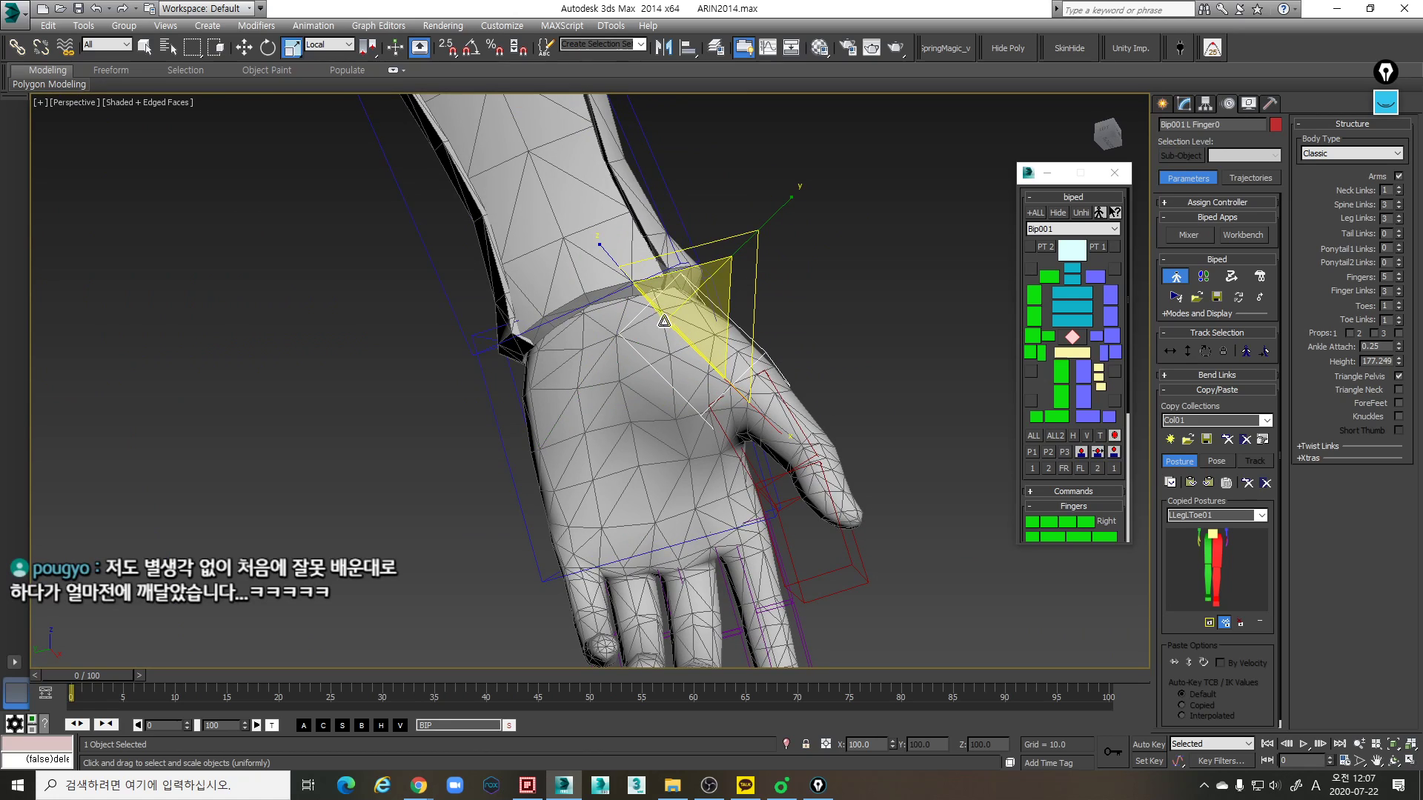
{"action": "middle_click_drag", "start_coordinate": [664, 320], "coordinate": [669, 338], "text": "alt"}
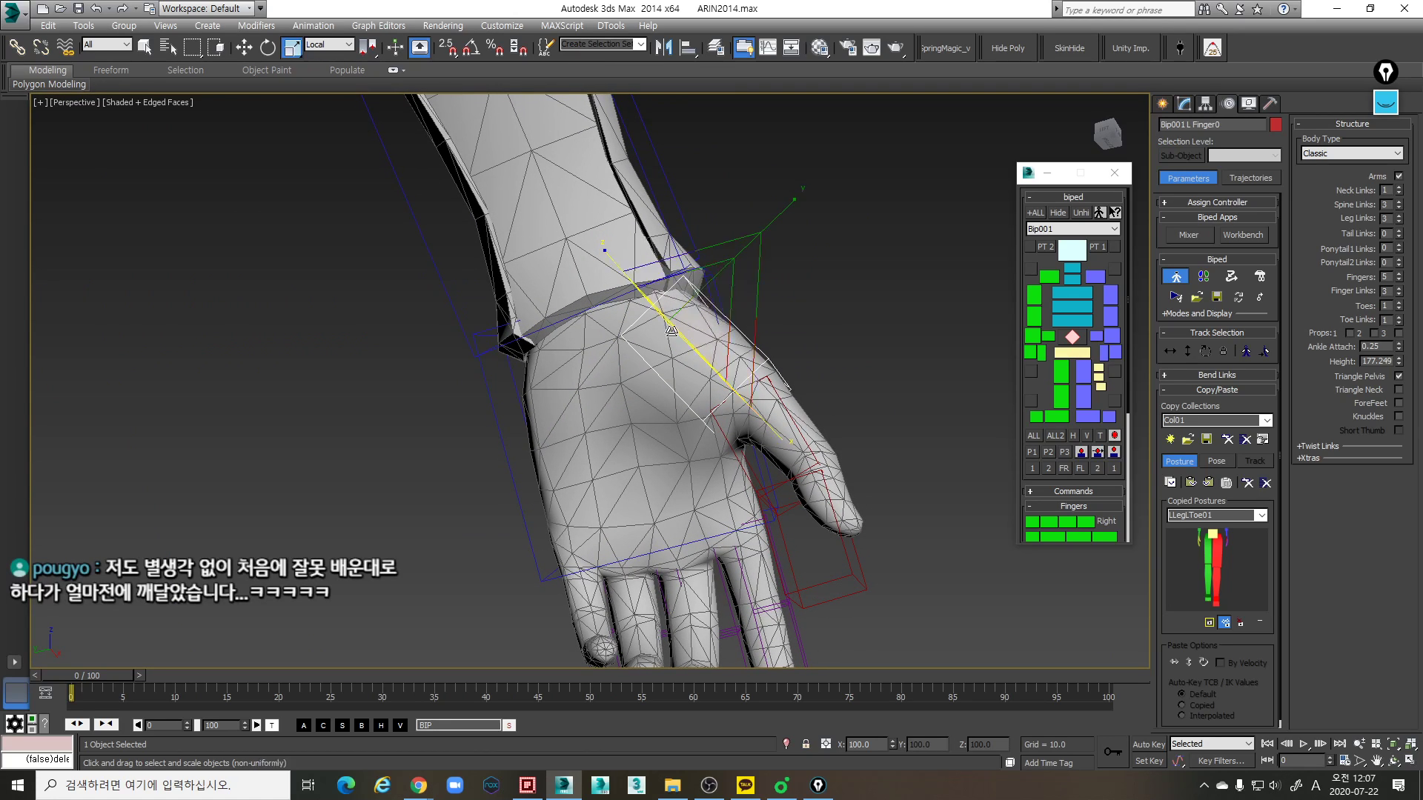
{"action": "middle_click_drag", "start_coordinate": [664, 407], "coordinate": [680, 438], "text": "alt"}
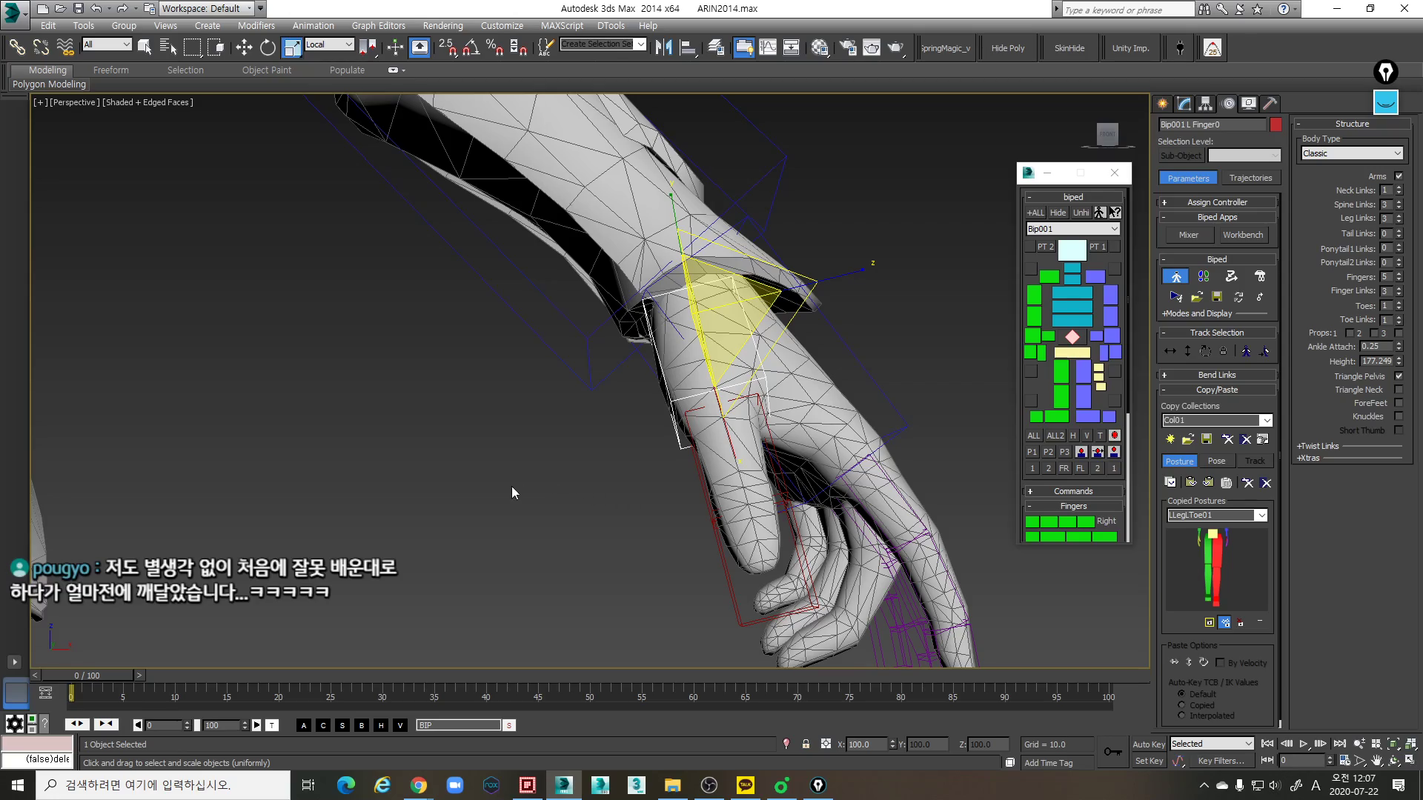
- Move the left thumb's base link about -0.123 along its local Z axis and rotate it in line with the mesh thumb
{"action": "middle_click_drag", "start_coordinate": [725, 437], "coordinate": [746, 360], "text": "alt"}
{"action": "key", "text": "w"}
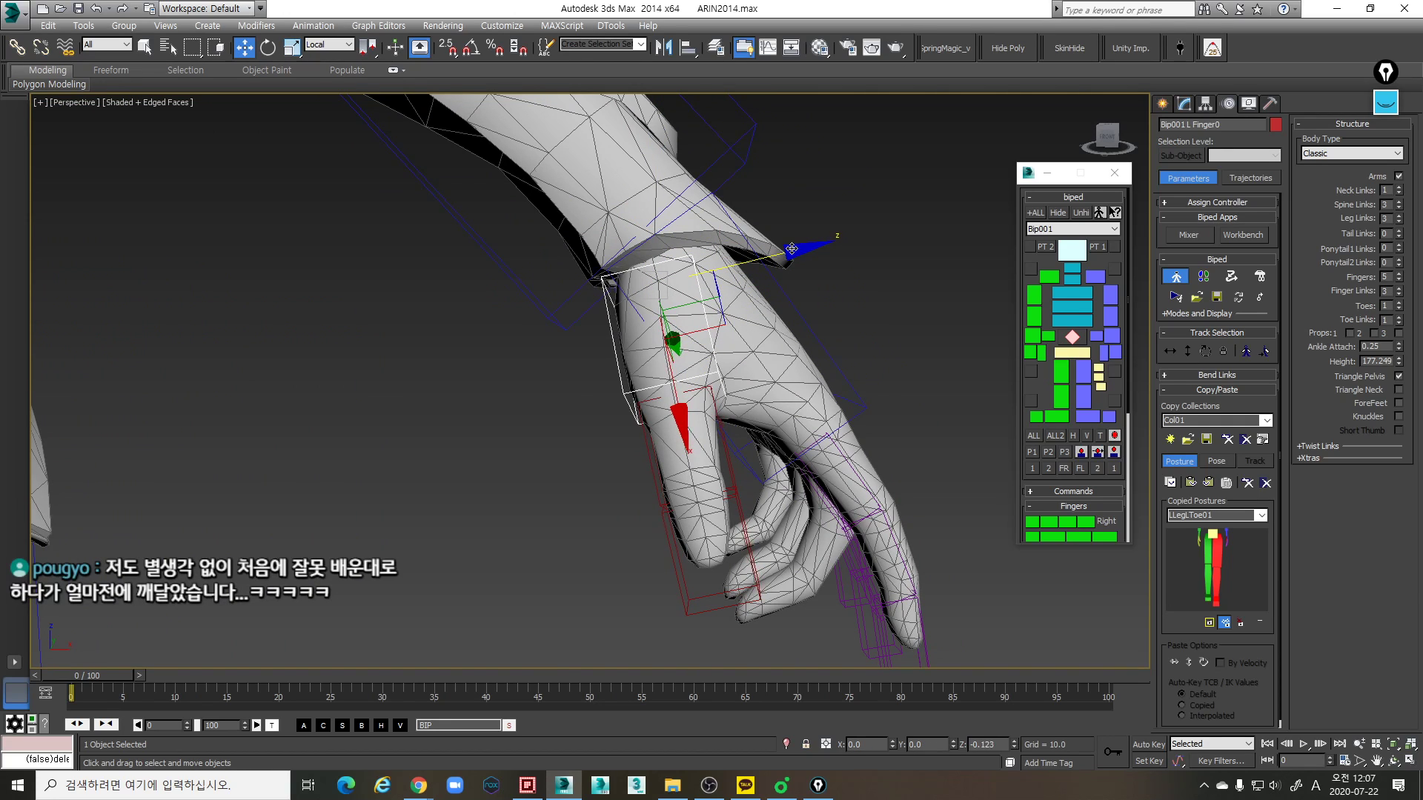
{"action": "middle_click_drag", "start_coordinate": [737, 438], "coordinate": [549, 468], "text": "alt"}
{"action": "left_click", "coordinate": [733, 445]}
{"action": "key", "text": "r"}
{"action": "key", "text": "e"}
{"action": "left_click", "coordinate": [678, 375]}
{"action": "middle_click_drag", "start_coordinate": [679, 376], "coordinate": [713, 391], "text": "alt"}
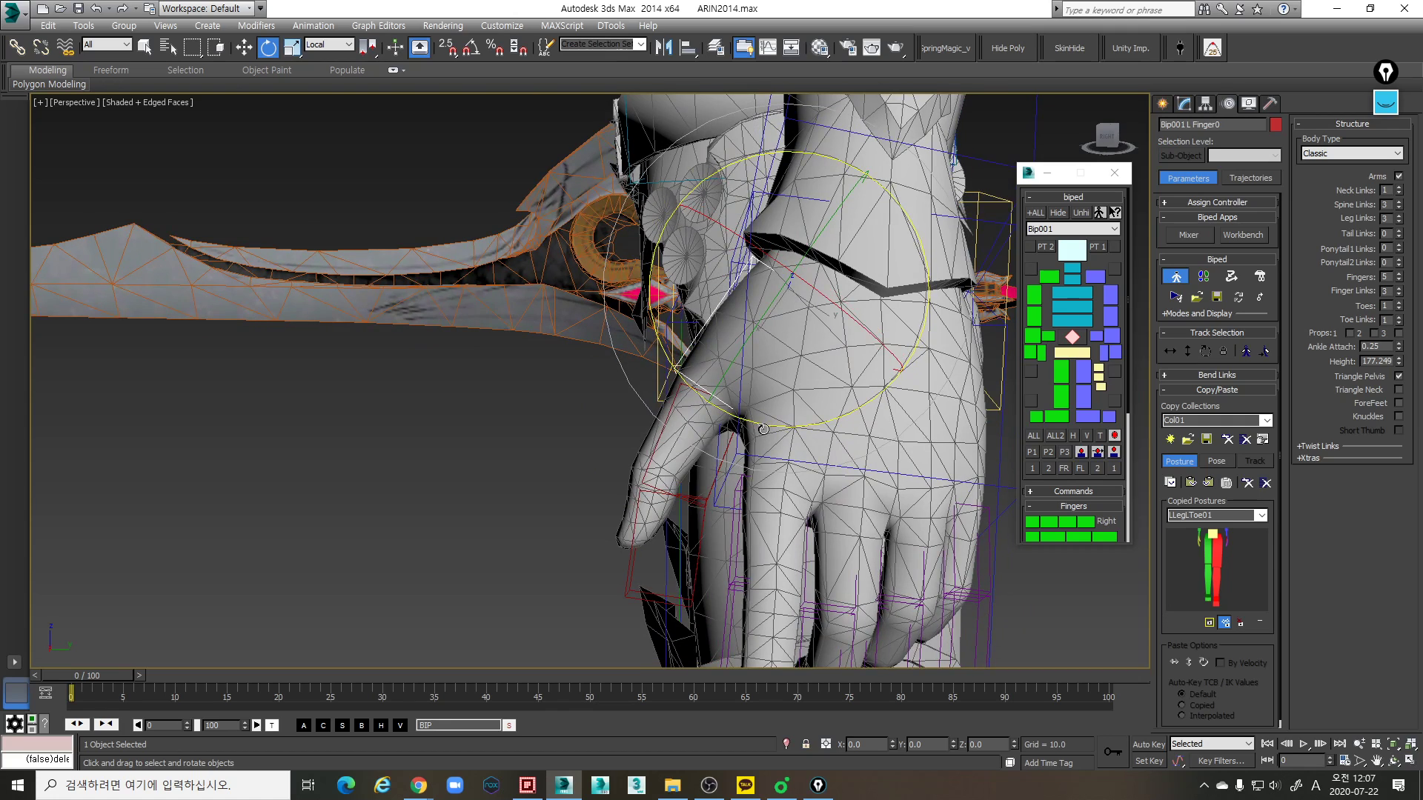
{"action": "left_click_drag", "start_coordinate": [777, 429], "coordinate": [774, 427]}
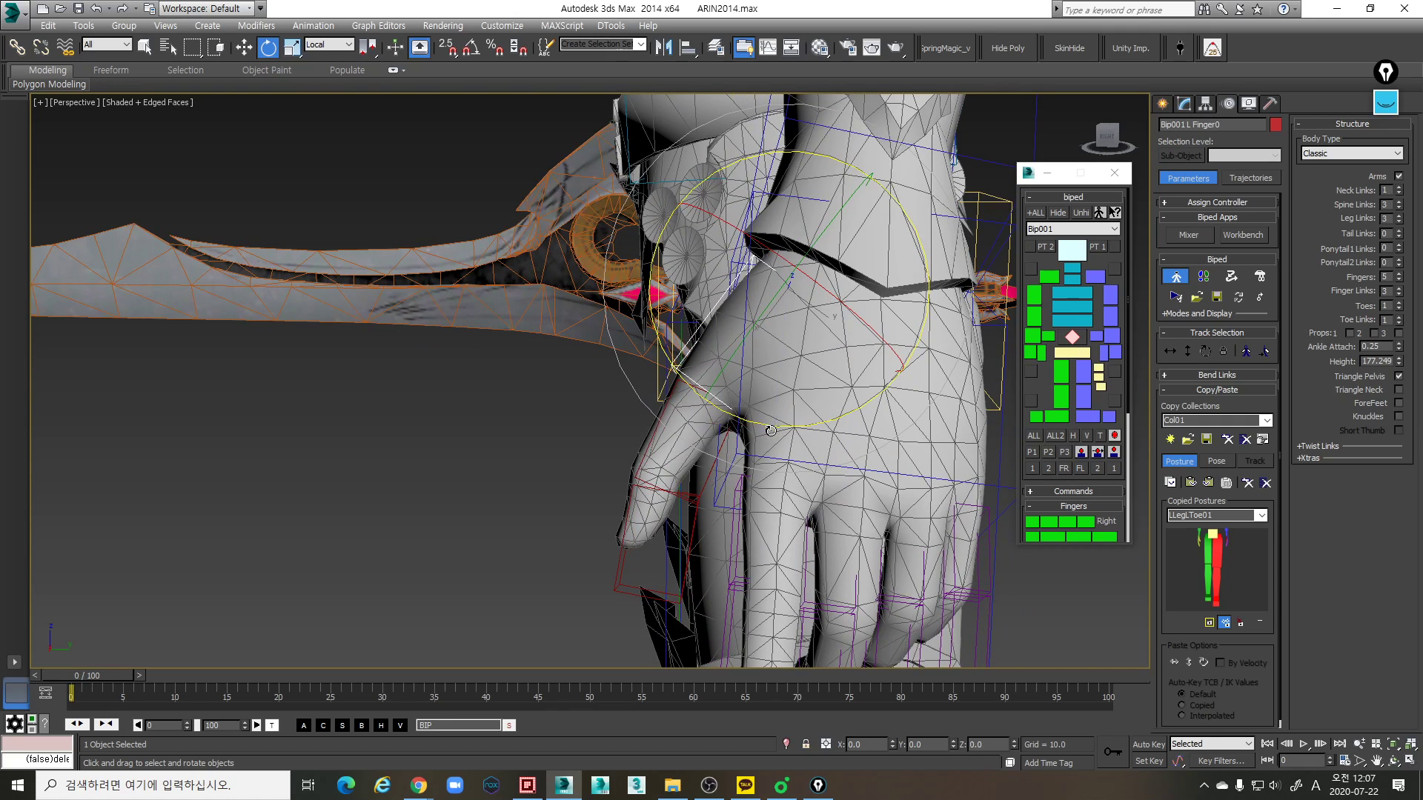
- Rotate the left thumb's middle link about its local Z axis and scale its length along local X to about 87 percent
{"action": "left_click", "coordinate": [709, 480]}
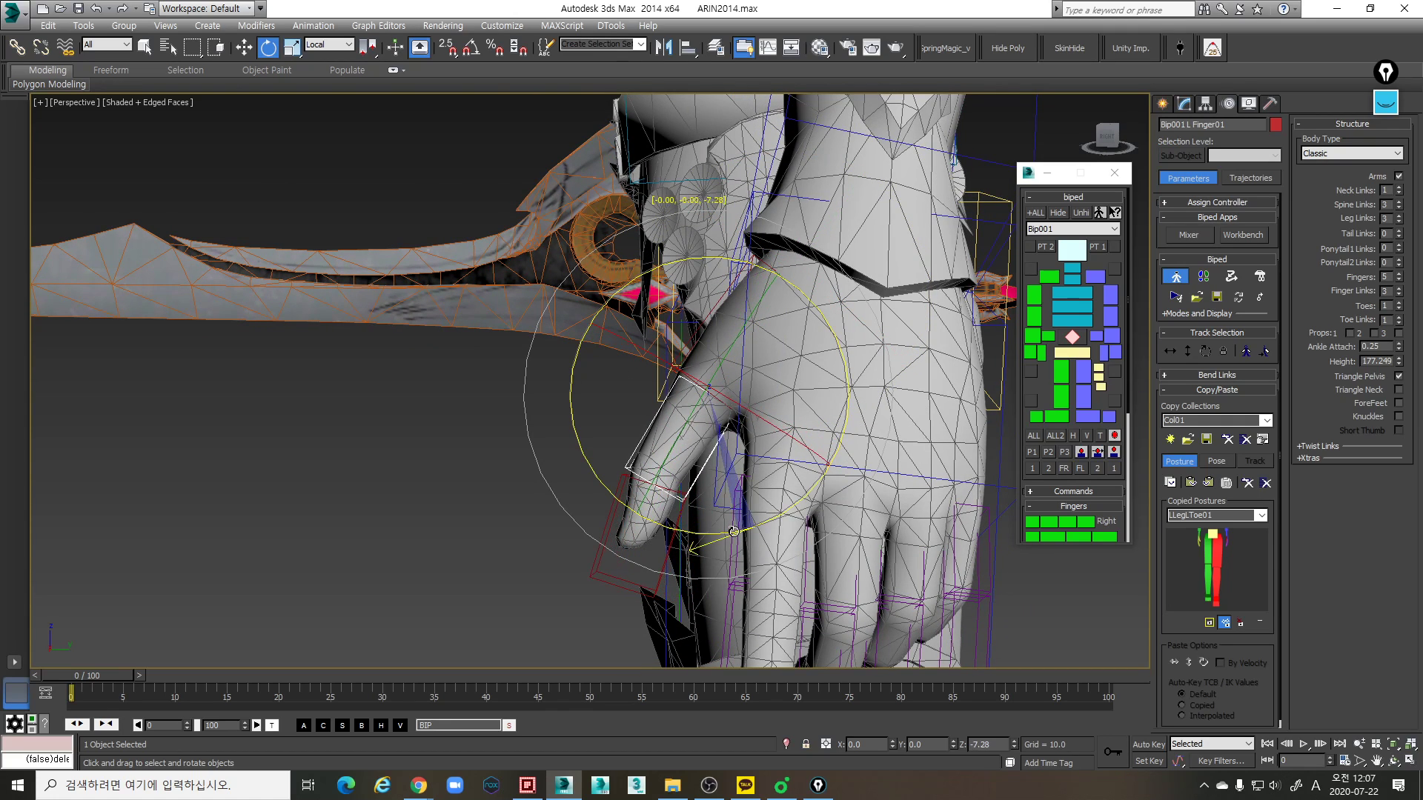
{"action": "key", "text": "r"}
{"action": "key", "text": "r"}
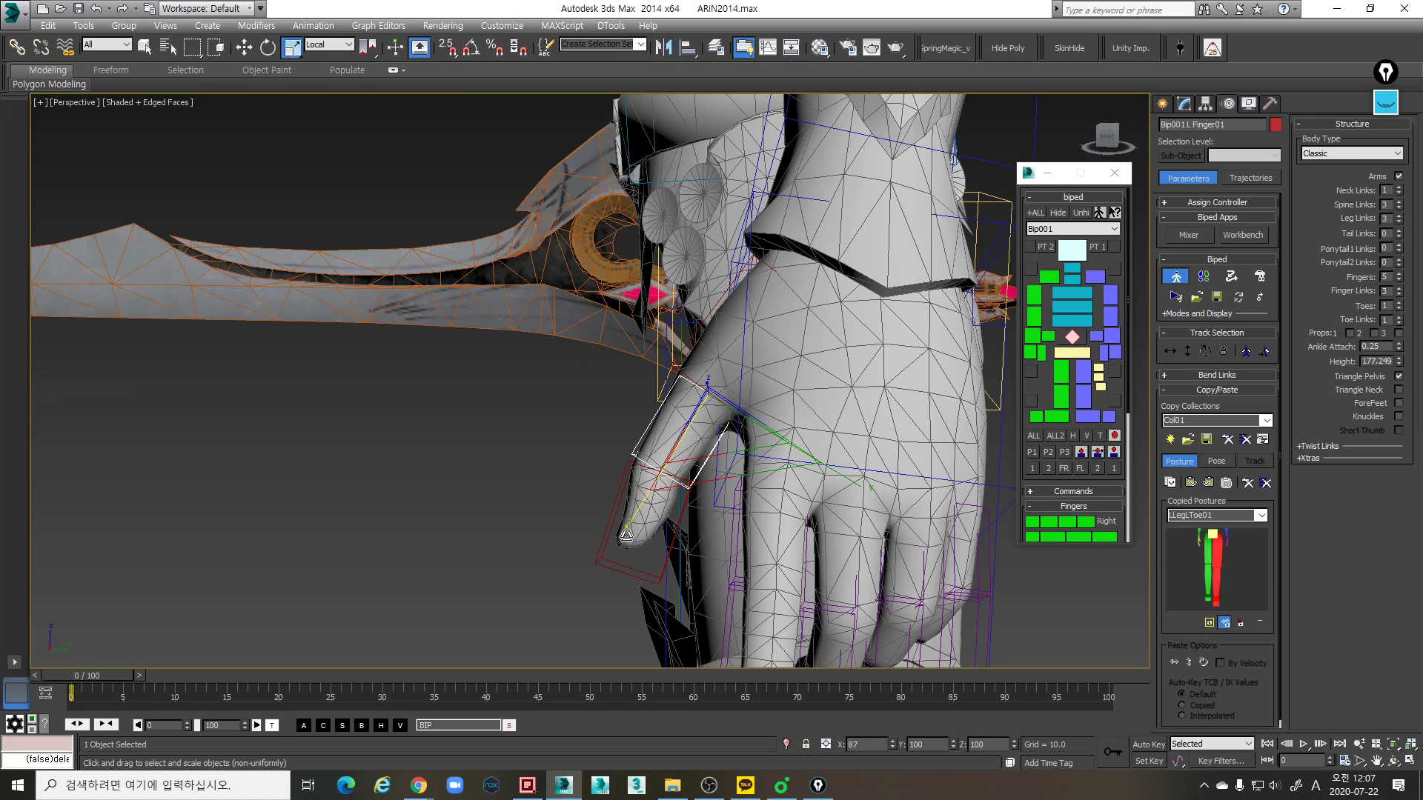
{"action": "middle_click_drag", "start_coordinate": [626, 534], "coordinate": [800, 367], "text": "alt"}
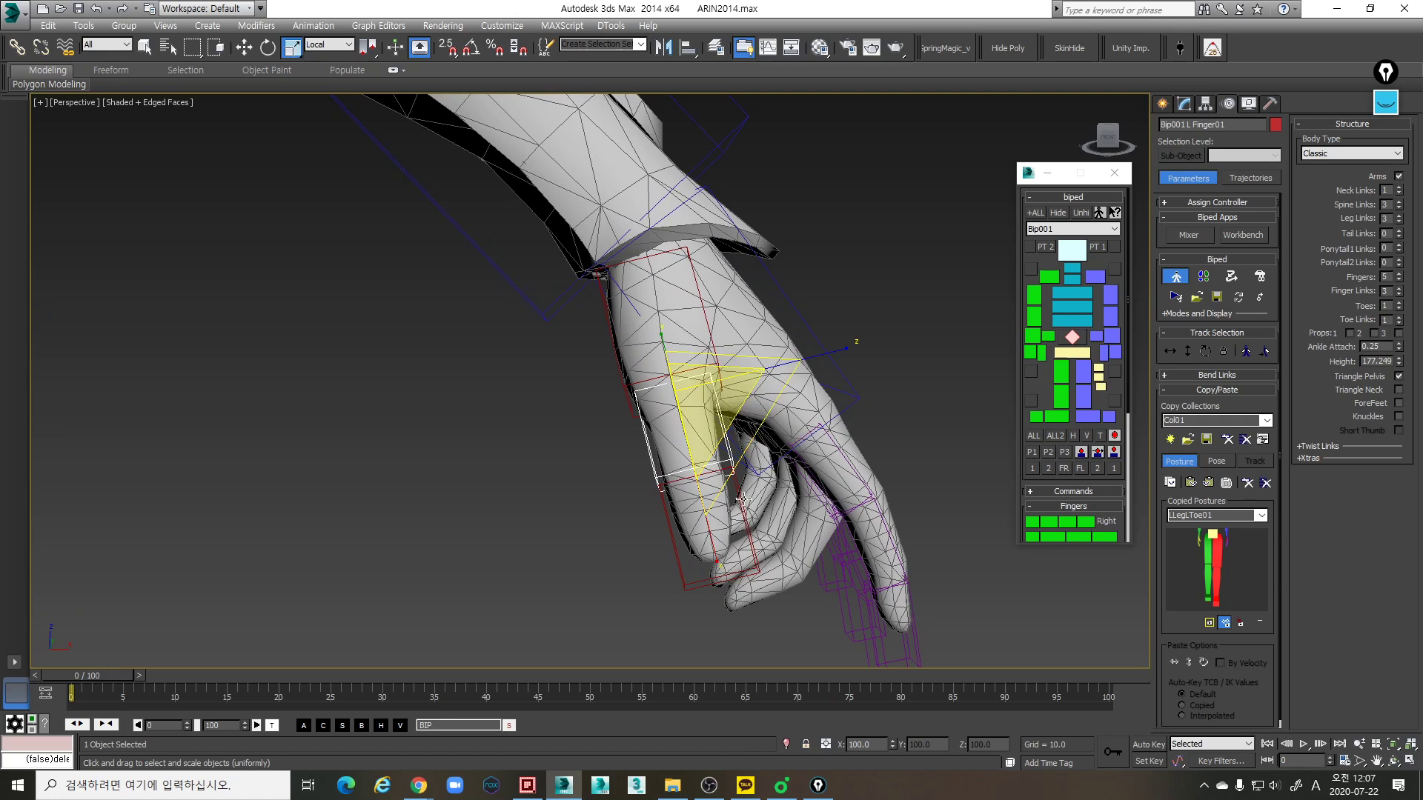
- Nudge the left thumb's base link about -0.099 along its local Z axis
{"action": "left_click", "coordinate": [709, 326]}
{"action": "key", "text": "w"}
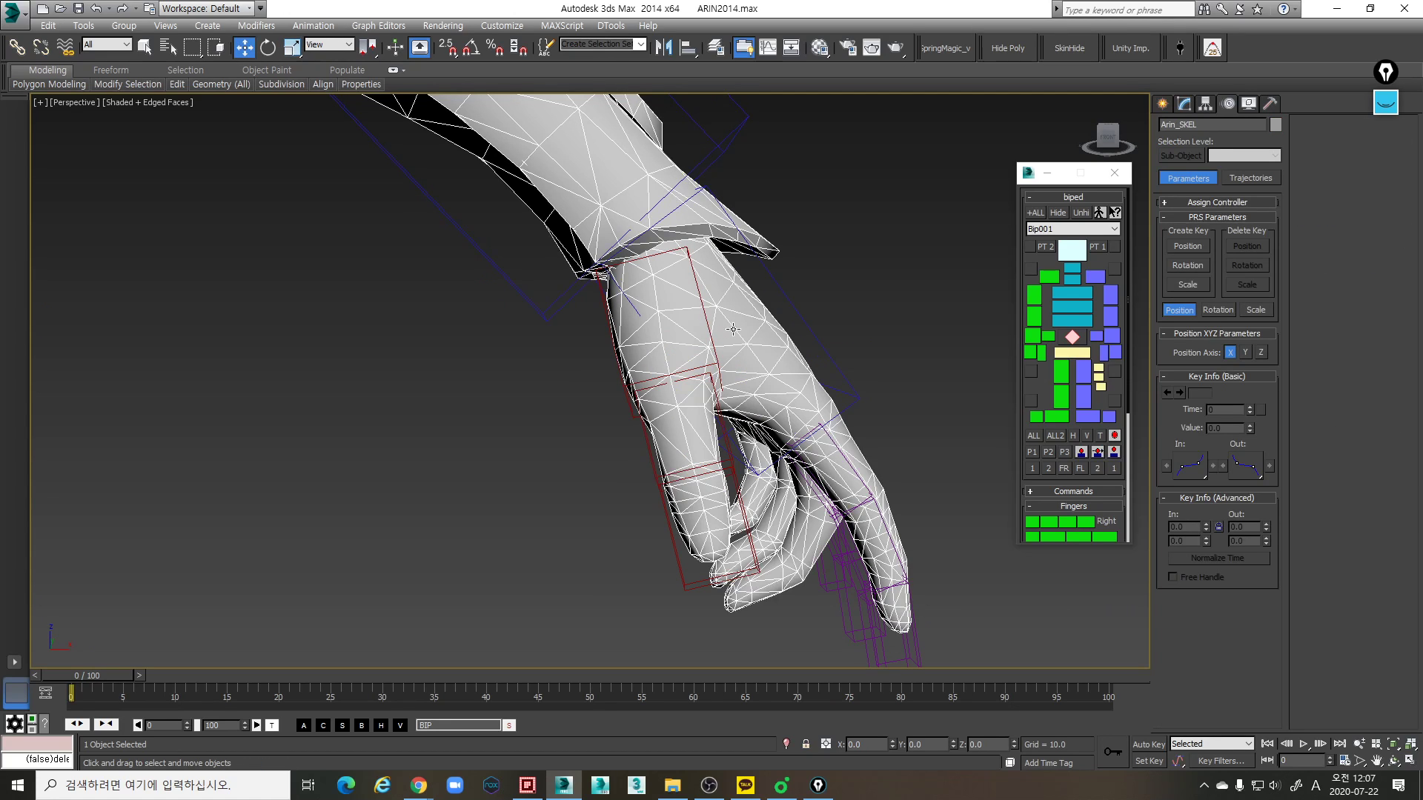
{"action": "left_click", "coordinate": [713, 338]}
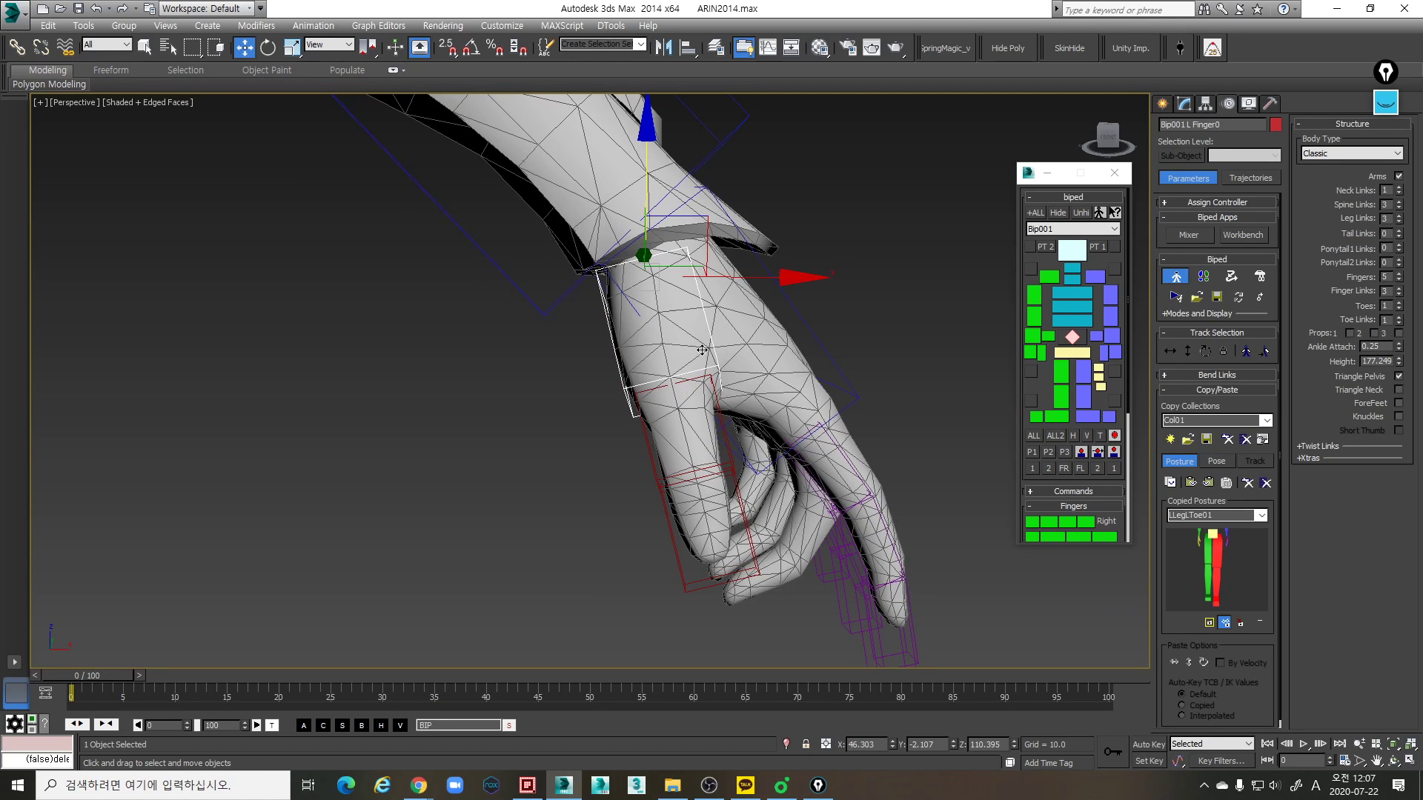
{"action": "left_click_drag", "start_coordinate": [772, 252], "coordinate": [777, 242]}
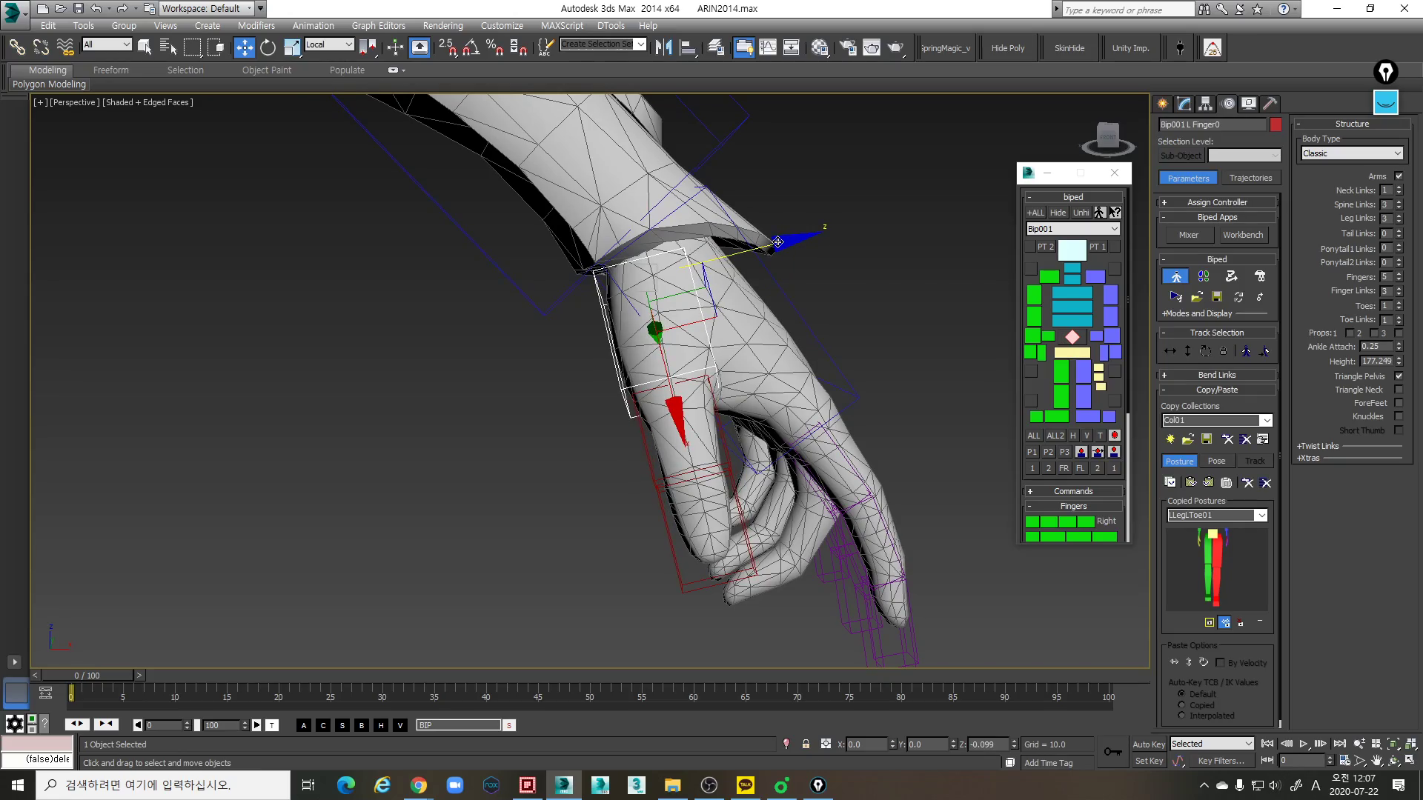
{"action": "middle_click_drag", "start_coordinate": [782, 426], "coordinate": [604, 458], "text": "alt"}
- Scale the left thumb's tip link along its local X axis to fit the end of the mesh thumb
{"action": "left_click", "coordinate": [665, 475]}
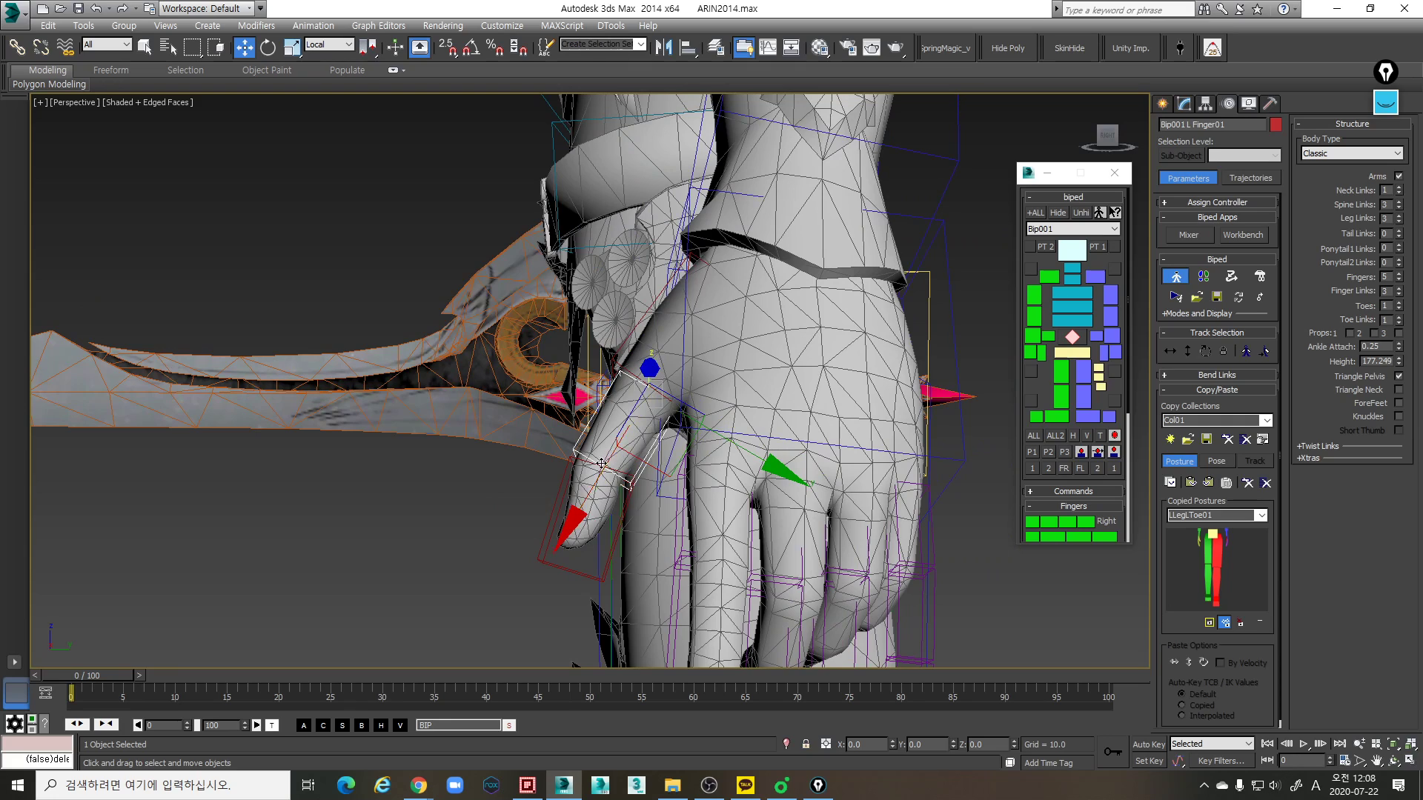
{"action": "left_click", "coordinate": [578, 568]}
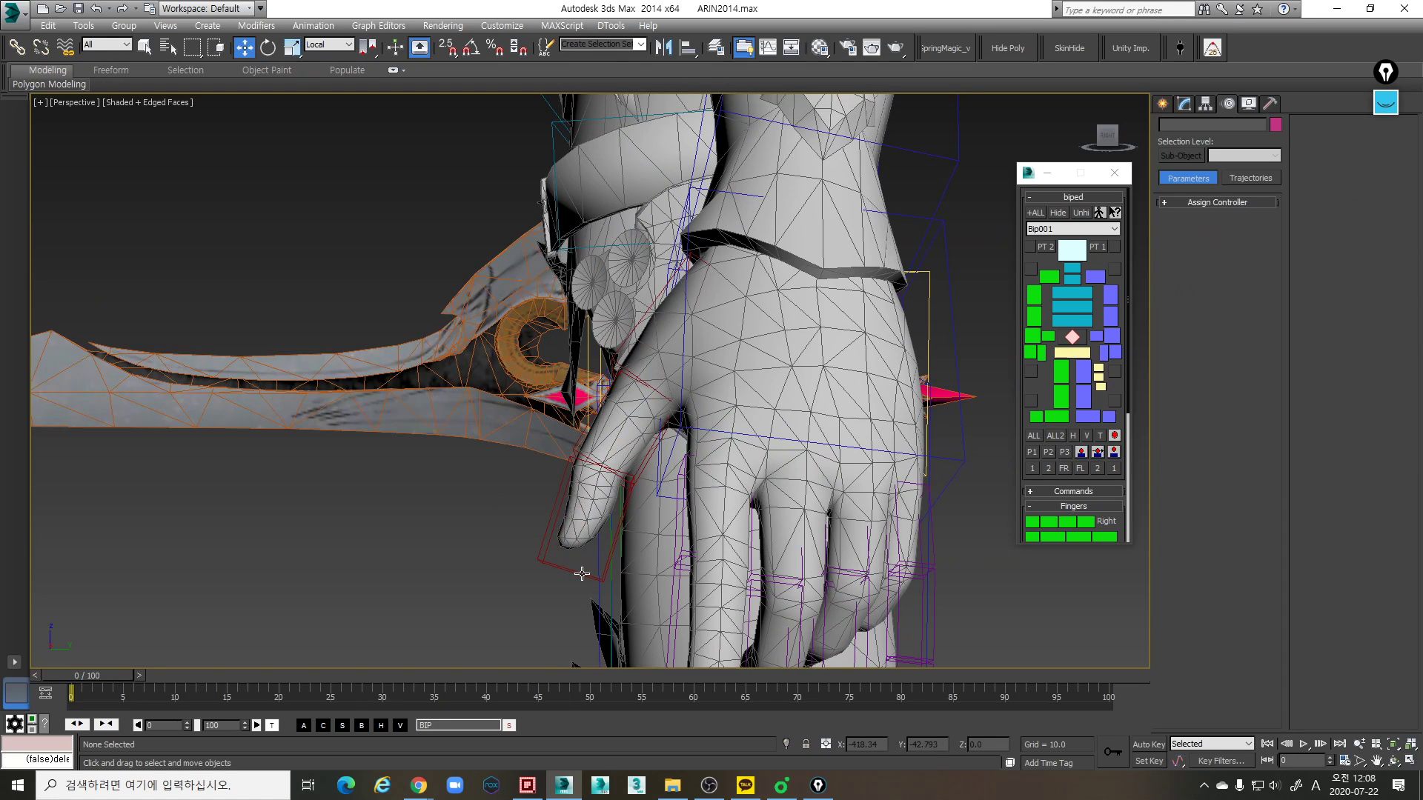
{"action": "left_click", "coordinate": [581, 571]}
{"action": "key", "text": "r"}
{"action": "key", "text": "r"}
{"action": "left_click_drag", "start_coordinate": [551, 641], "coordinate": [560, 623]}
{"action": "middle_click_drag", "start_coordinate": [621, 501], "coordinate": [661, 526], "text": "alt"}
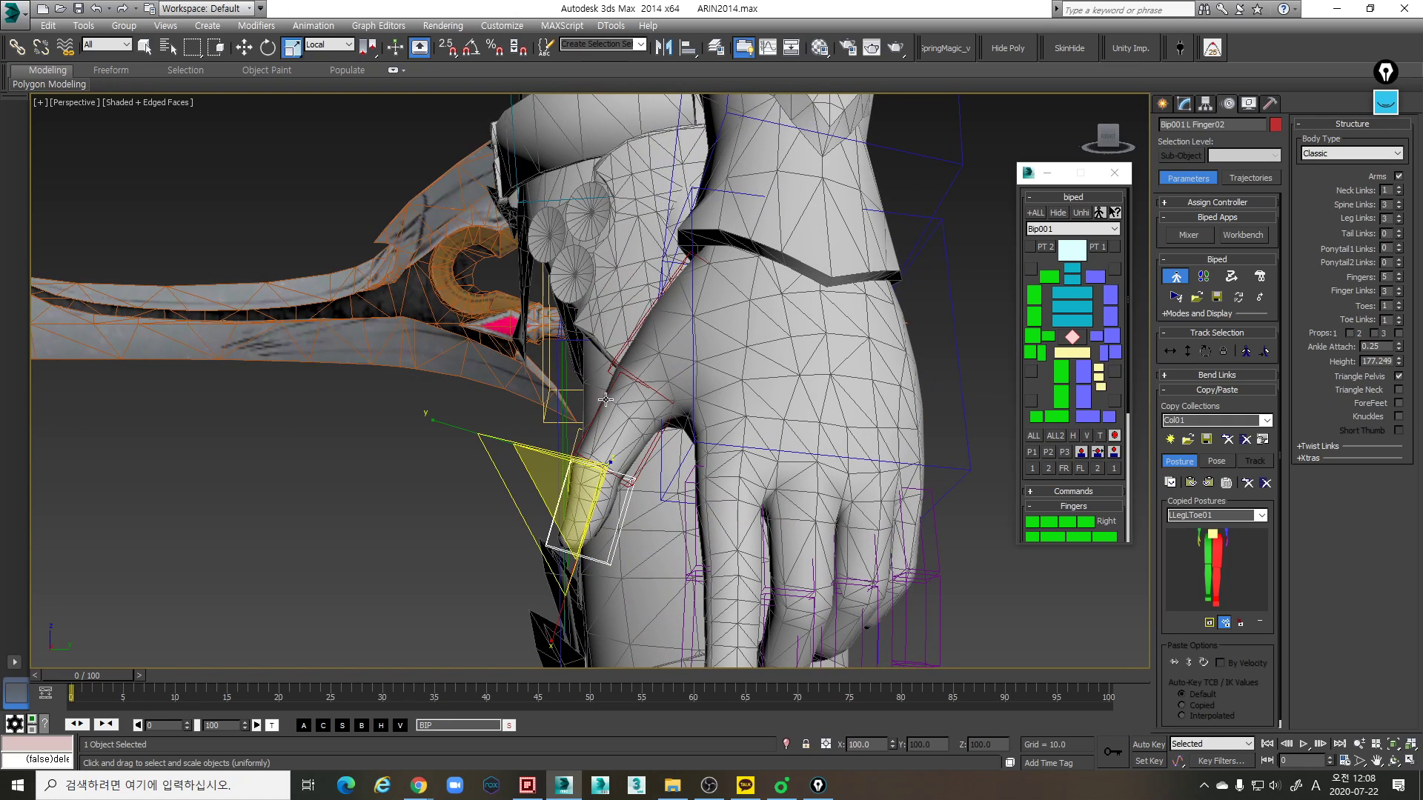
- Fine-tune the scale and rotation of the left thumb's base link, keeping the middle link aligned with the mesh thumb
{"action": "left_click", "coordinate": [616, 361]}
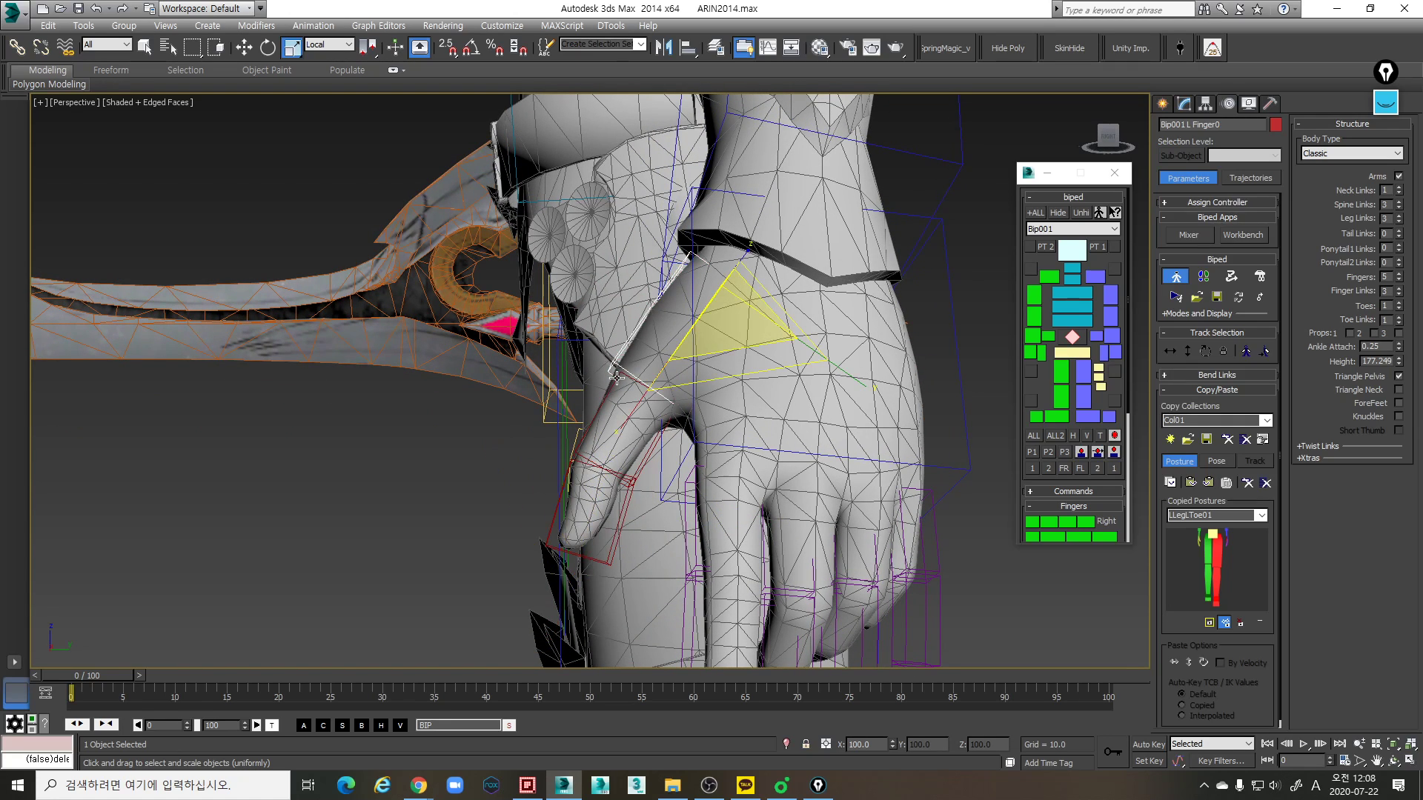
{"action": "key", "text": "r"}
{"action": "left_click_drag", "start_coordinate": [749, 448], "coordinate": [743, 437]}
{"action": "left_click", "coordinate": [628, 356]}
{"action": "key", "text": "e"}
{"action": "left_click_drag", "start_coordinate": [679, 423], "coordinate": [677, 420]}
{"action": "left_click", "coordinate": [637, 468]}
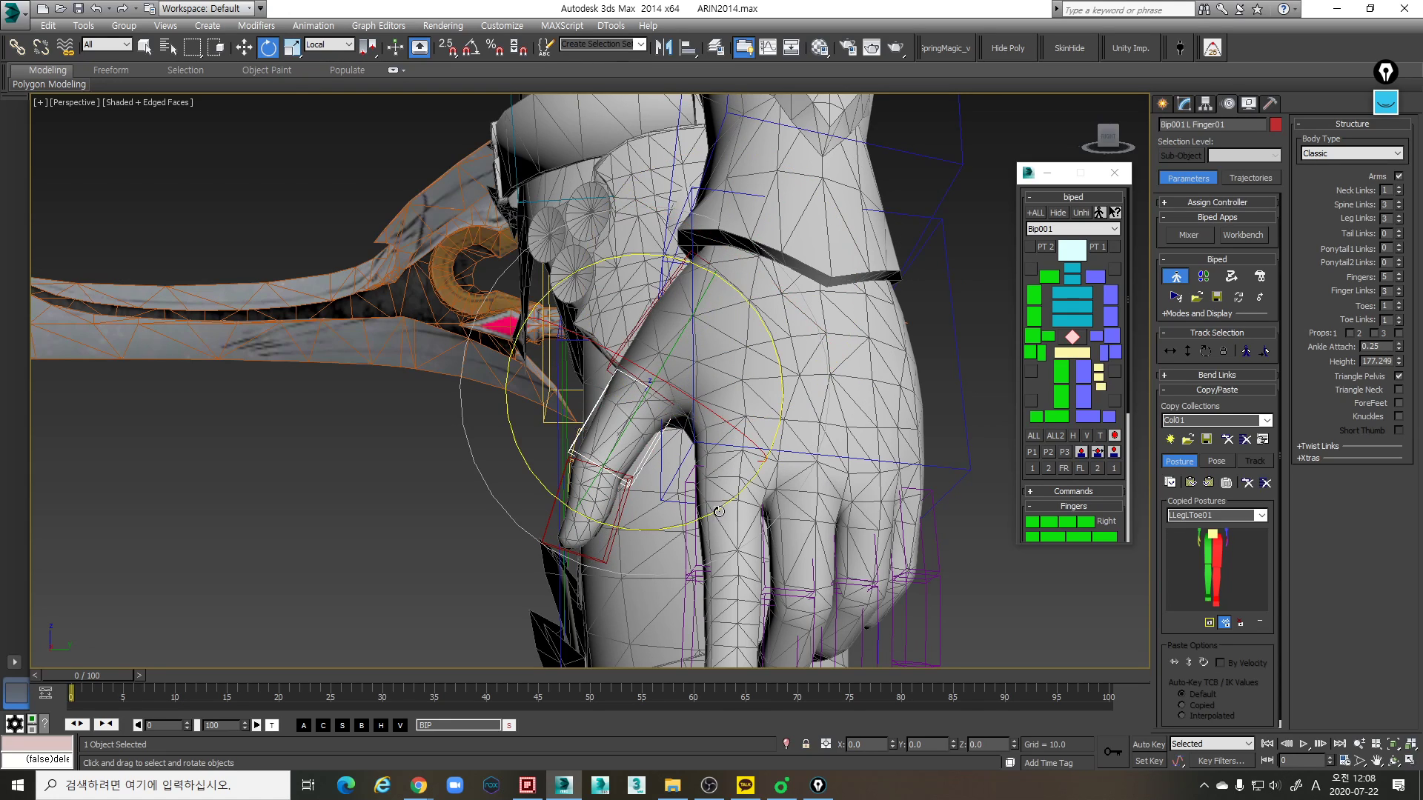
{"action": "middle_click_drag", "start_coordinate": [650, 542], "coordinate": [743, 414]}
- Scale the left thumb's tip link in local coordinates so it encloses the mesh thumb tip from all sides
{"action": "left_click", "coordinate": [598, 487]}
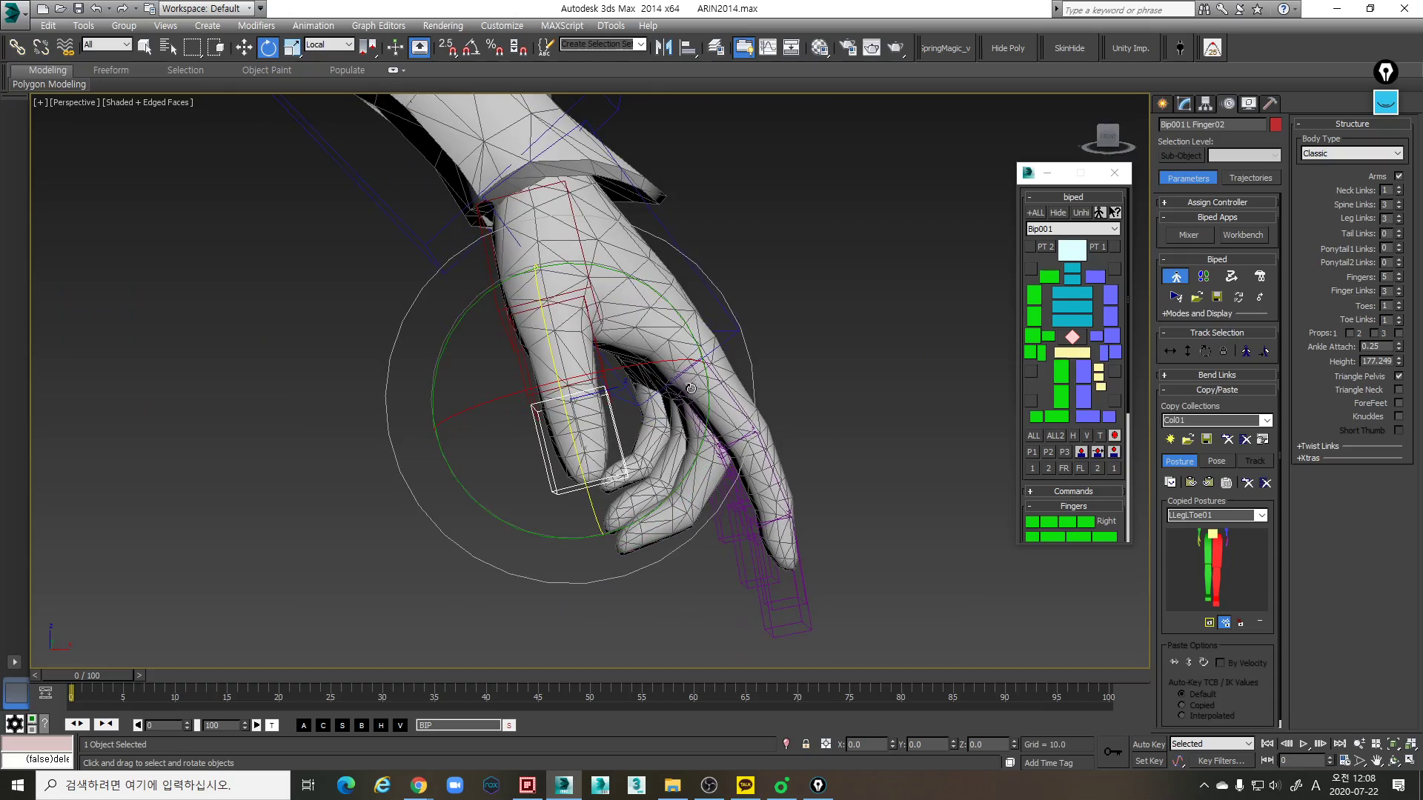
{"action": "key", "text": "r"}
{"action": "left_click_drag", "start_coordinate": [718, 360], "coordinate": [713, 362]}
{"action": "middle_click_drag", "start_coordinate": [741, 400], "coordinate": [642, 393], "text": "alt"}
{"action": "middle_click_drag", "start_coordinate": [646, 425], "coordinate": [585, 418]}
{"action": "scroll", "coordinate": [585, 418], "scroll_direction": "down", "scroll_amount": 3}
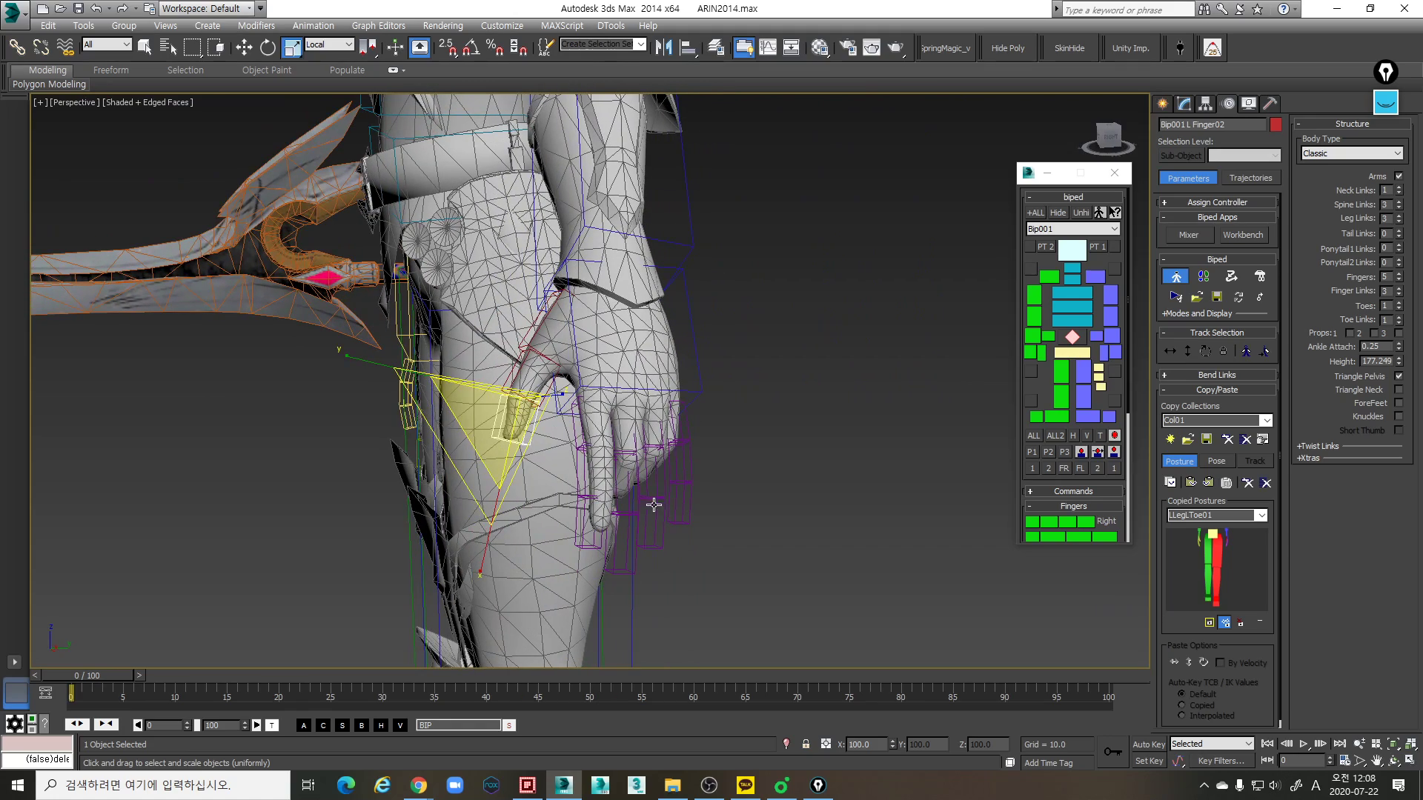
{"action": "scroll", "coordinate": [630, 483], "scroll_direction": "up", "scroll_amount": 4}
{"action": "middle_click_drag", "start_coordinate": [619, 482], "coordinate": [586, 415], "text": "alt"}
{"action": "scroll", "coordinate": [644, 467], "scroll_direction": "down", "scroll_amount": 3}
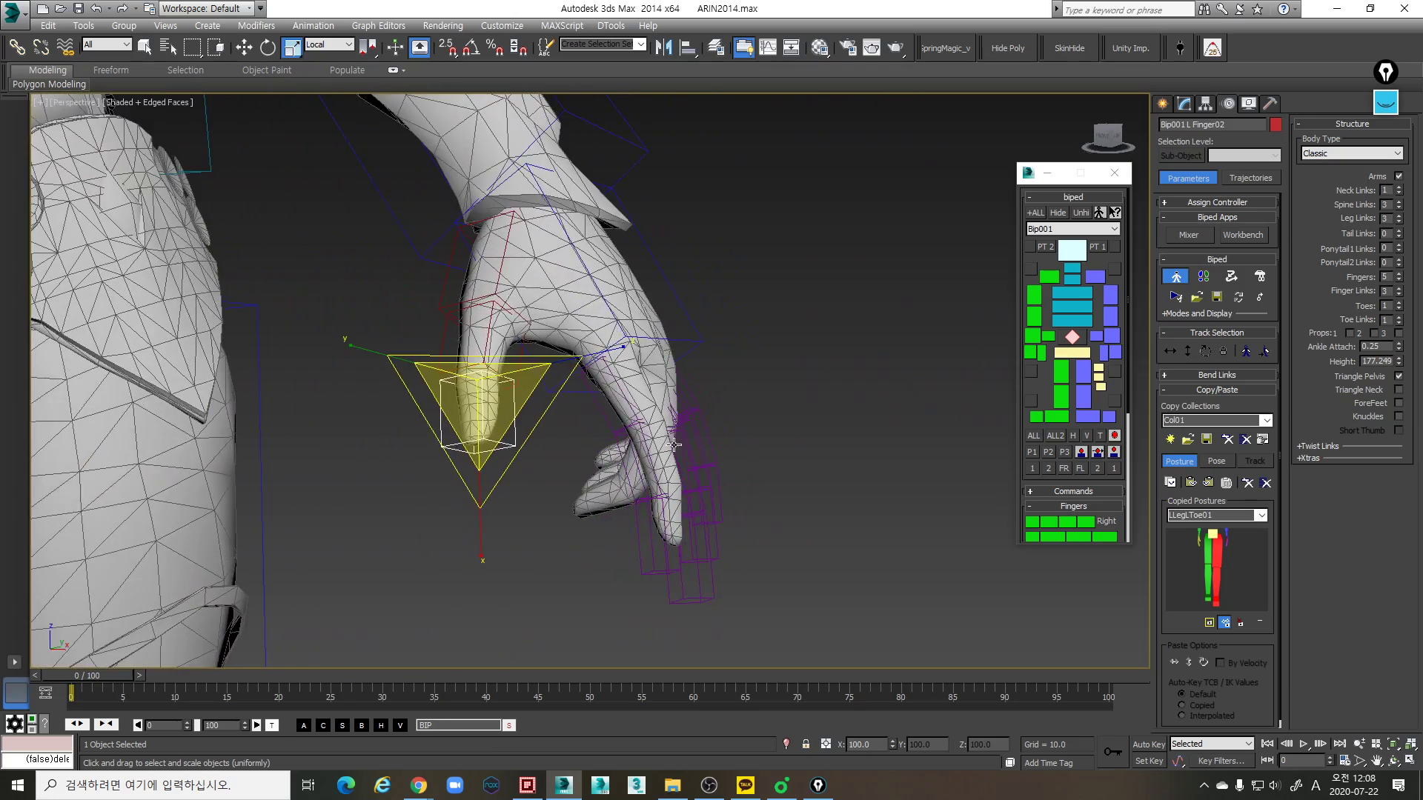
{"action": "scroll", "coordinate": [583, 404], "scroll_direction": "up", "scroll_amount": 3}
- Move the left index finger's base link along its local axes onto the mesh index knuckle
{"action": "left_click", "coordinate": [480, 377]}
{"action": "middle_click_drag", "start_coordinate": [480, 377], "coordinate": [635, 299]}
{"action": "scroll", "coordinate": [511, 387], "scroll_direction": "down", "scroll_amount": 4}
{"action": "scroll", "coordinate": [635, 298], "scroll_direction": "up", "scroll_amount": 3}
{"action": "key", "text": "w"}
{"action": "key", "text": "w"}
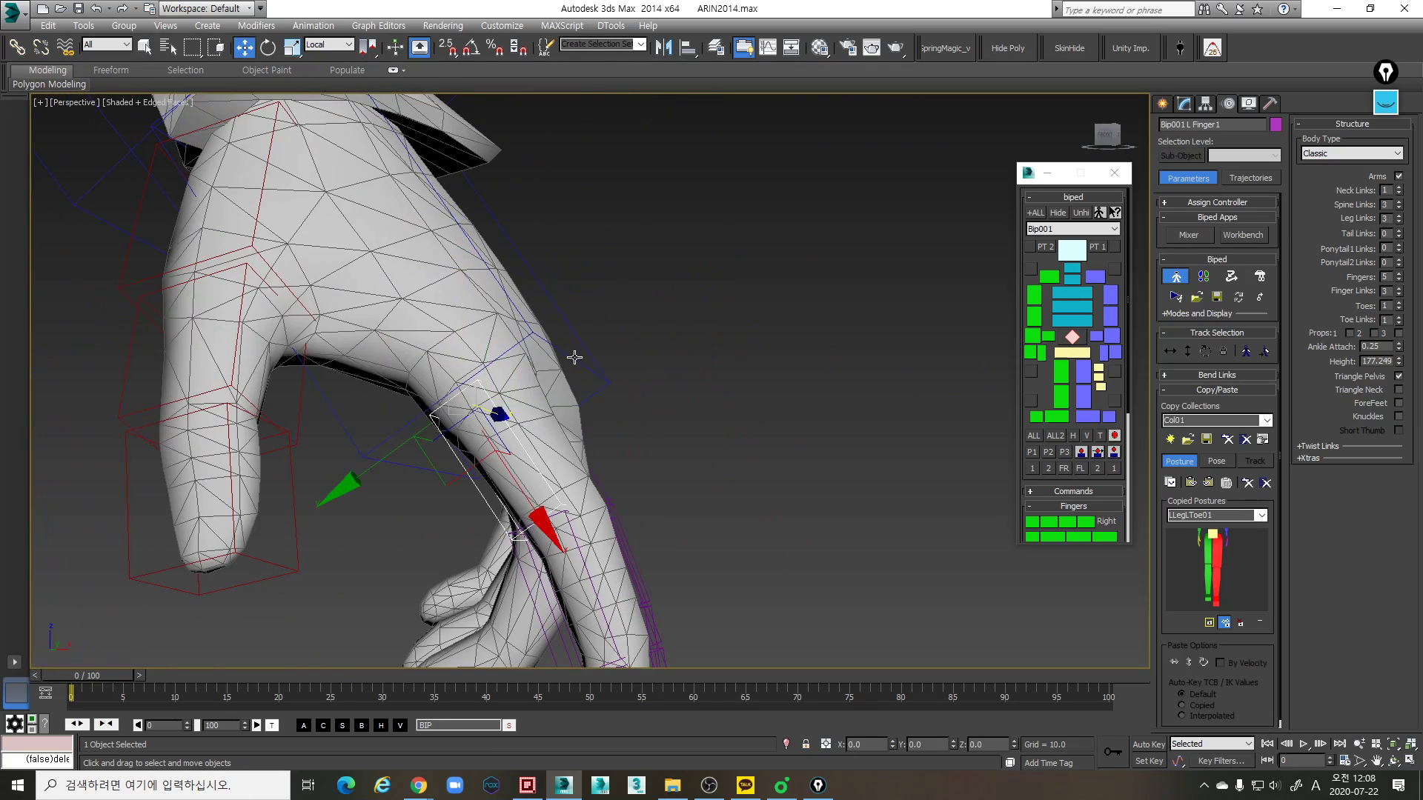
{"action": "middle_click_drag", "start_coordinate": [575, 355], "coordinate": [604, 354], "text": "alt"}
{"action": "left_click_drag", "start_coordinate": [340, 490], "coordinate": [357, 478]}
{"action": "middle_click_drag", "start_coordinate": [557, 533], "coordinate": [626, 443]}
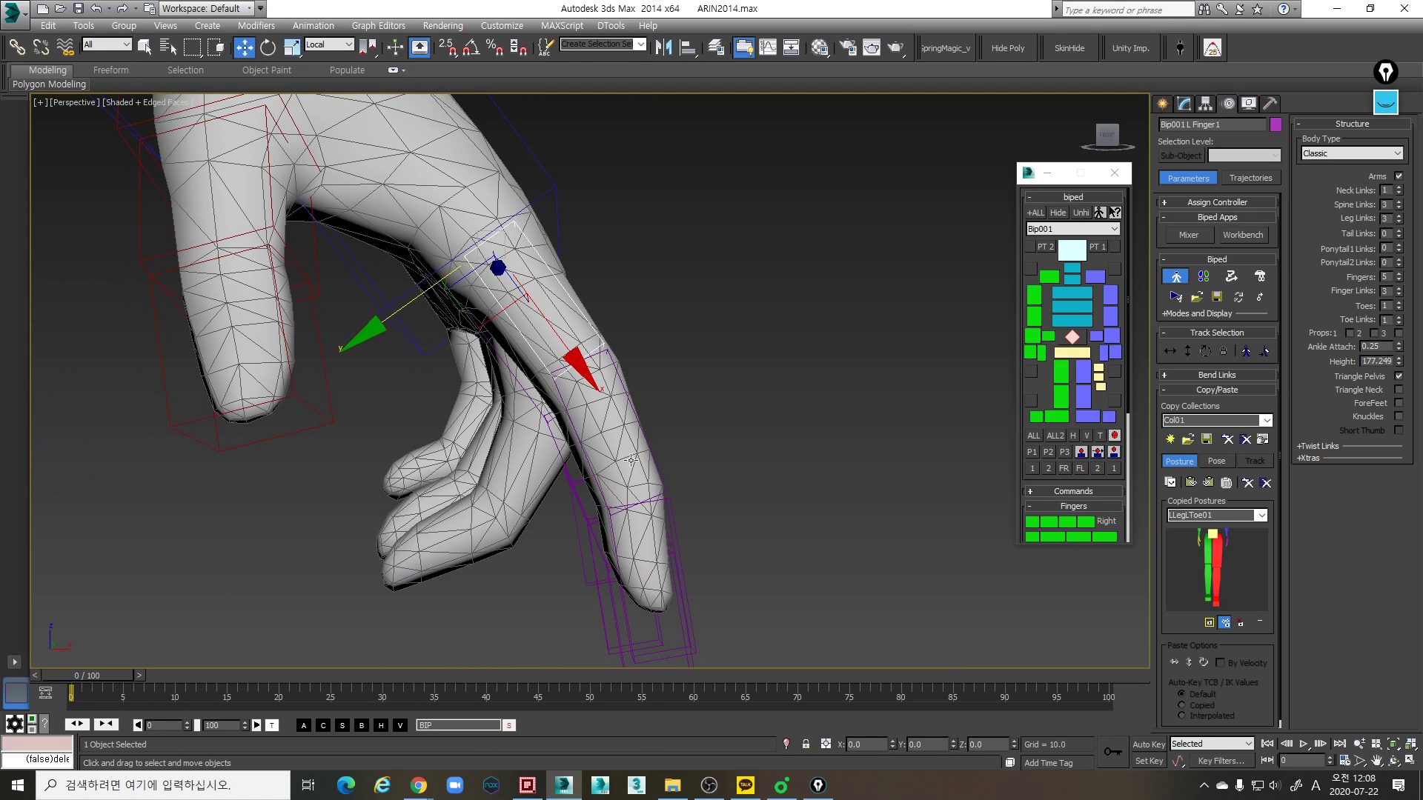
- Select all three left index finger links and scale them together to make them thicker than the mesh finger
{"action": "double_click", "coordinate": [562, 288]}
{"action": "key", "text": "r"}
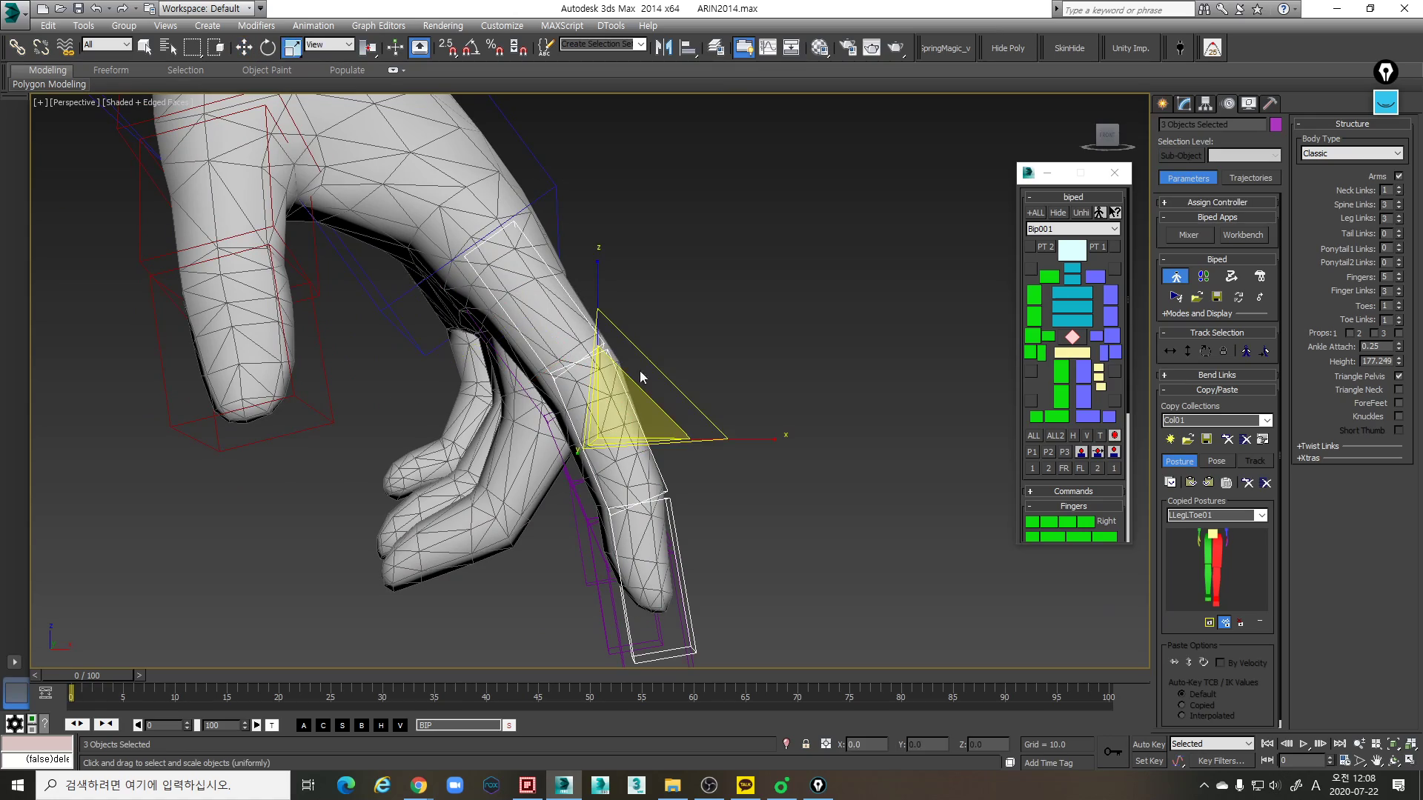
{"action": "left_click_drag", "start_coordinate": [395, 406], "coordinate": [363, 425]}
{"action": "middle_click_drag", "start_coordinate": [682, 438], "coordinate": [538, 472], "text": "alt"}
{"action": "left_click_drag", "start_coordinate": [794, 323], "coordinate": [818, 322]}
{"action": "middle_click_drag", "start_coordinate": [674, 348], "coordinate": [773, 259], "text": "alt"}
{"action": "middle_click_drag", "start_coordinate": [516, 260], "coordinate": [498, 334], "text": "alt"}
{"action": "left_click_drag", "start_coordinate": [403, 399], "coordinate": [398, 401]}
- Move the left index finger chain along its local axes to centre it on the mesh index finger
{"action": "key", "text": "w"}
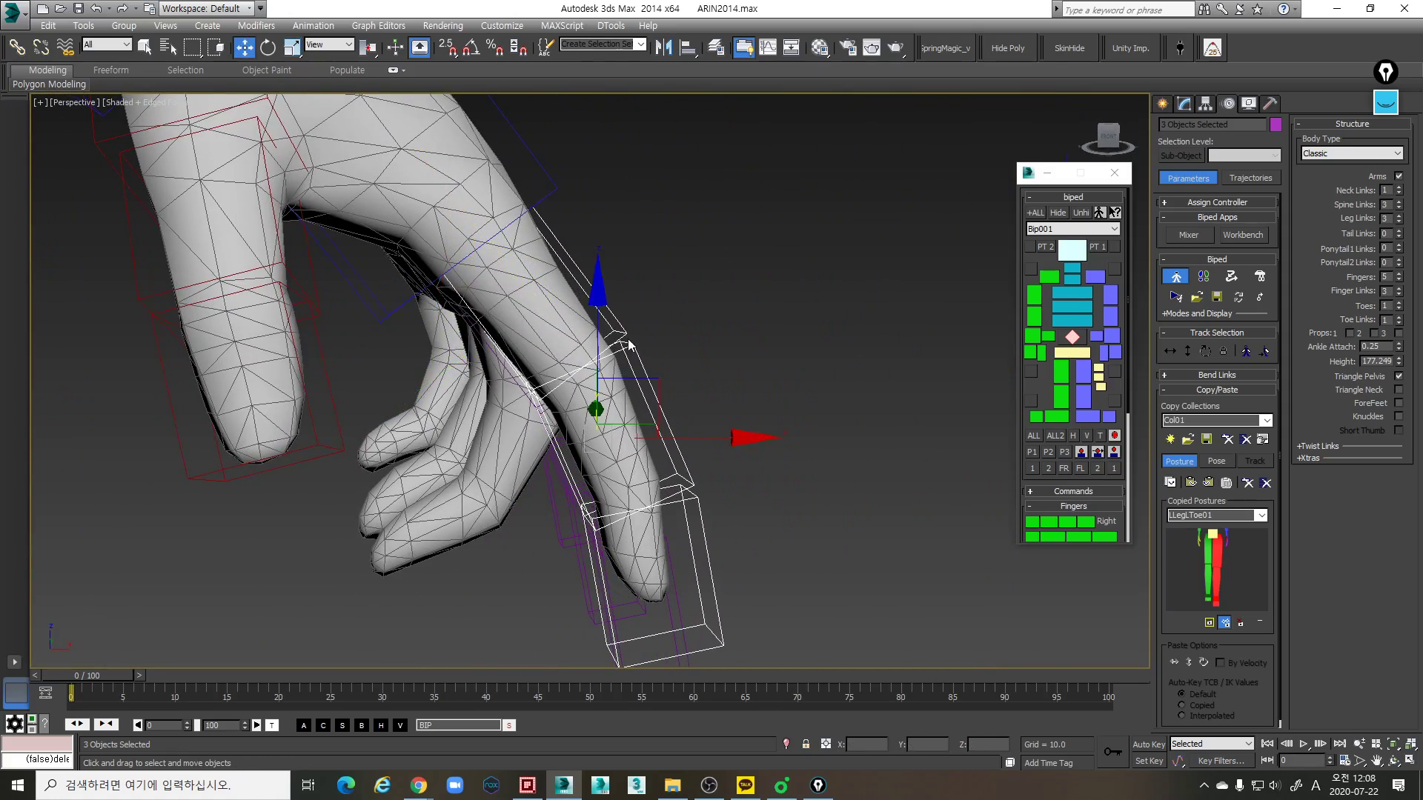
{"action": "middle_click_drag", "start_coordinate": [625, 343], "coordinate": [502, 371], "text": "alt"}
{"action": "key", "text": "w"}
{"action": "left_click_drag", "start_coordinate": [710, 286], "coordinate": [726, 286]}
{"action": "middle_click_drag", "start_coordinate": [763, 304], "coordinate": [703, 257], "text": "alt"}
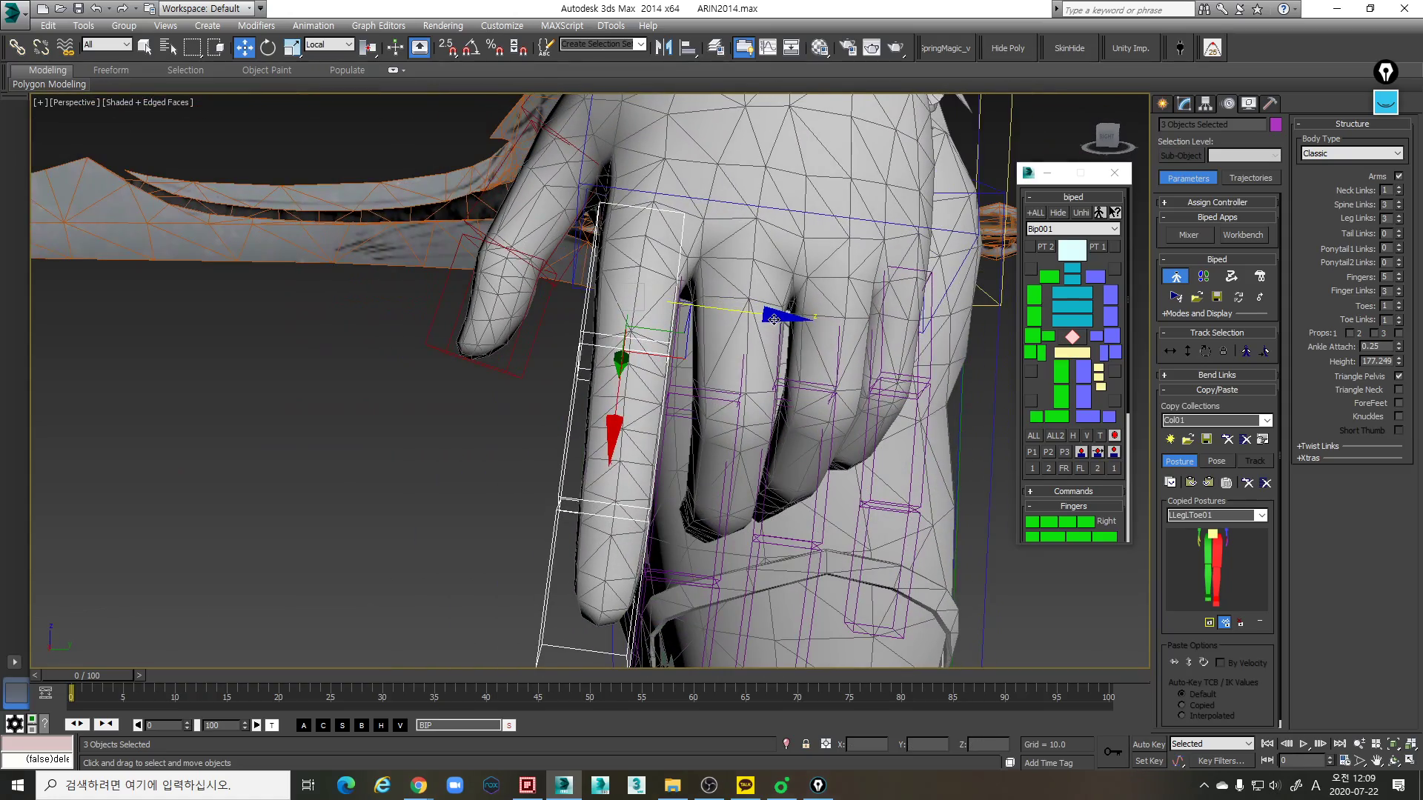
{"action": "middle_click_drag", "start_coordinate": [774, 318], "coordinate": [604, 402], "text": "alt"}
- Examine the fit of the left index finger links at the knuckle and along the mesh finger from several angles
{"action": "scroll", "coordinate": [631, 289], "scroll_direction": "down", "scroll_amount": 4}
{"action": "scroll", "coordinate": [641, 317], "scroll_direction": "up", "scroll_amount": 4}
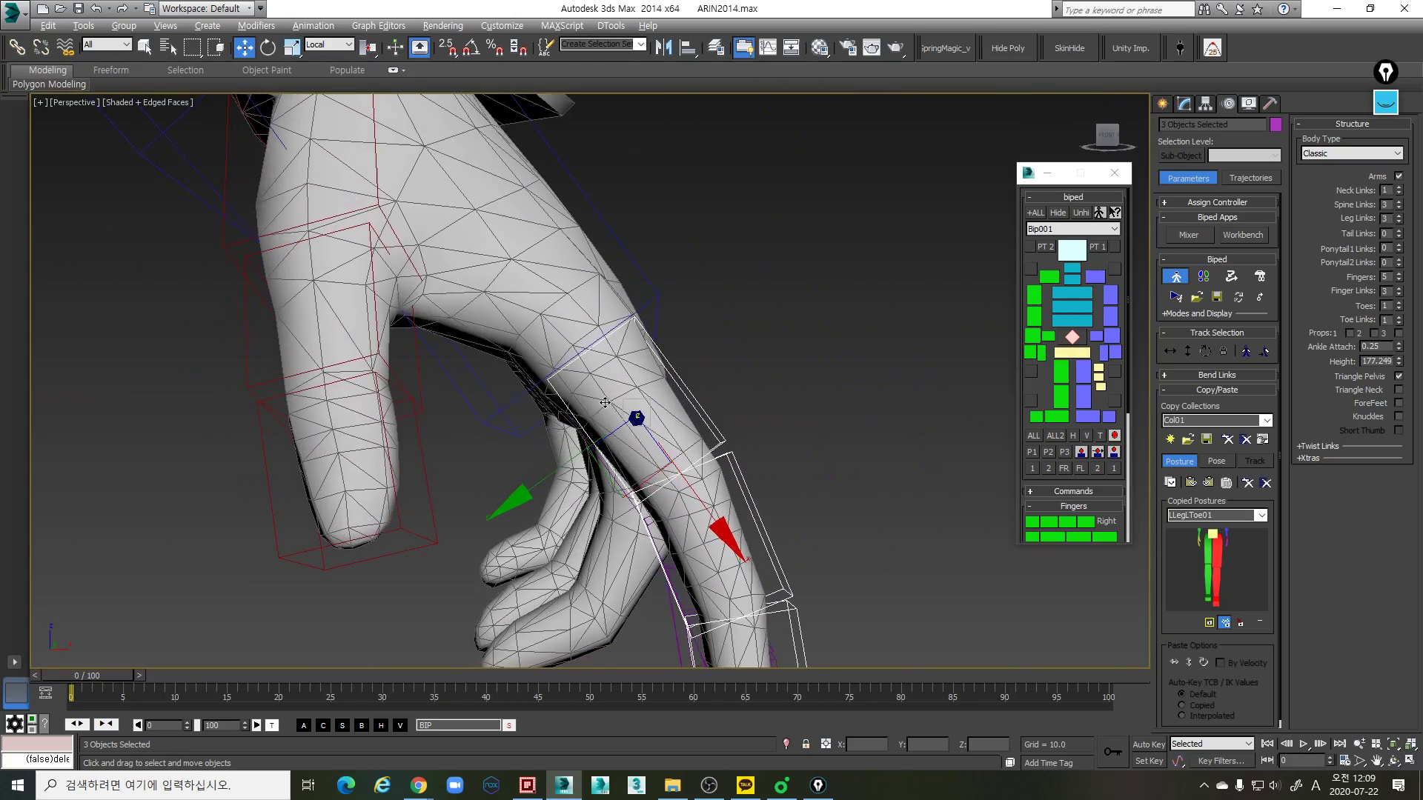
{"action": "middle_click_drag", "start_coordinate": [764, 391], "coordinate": [696, 400]}
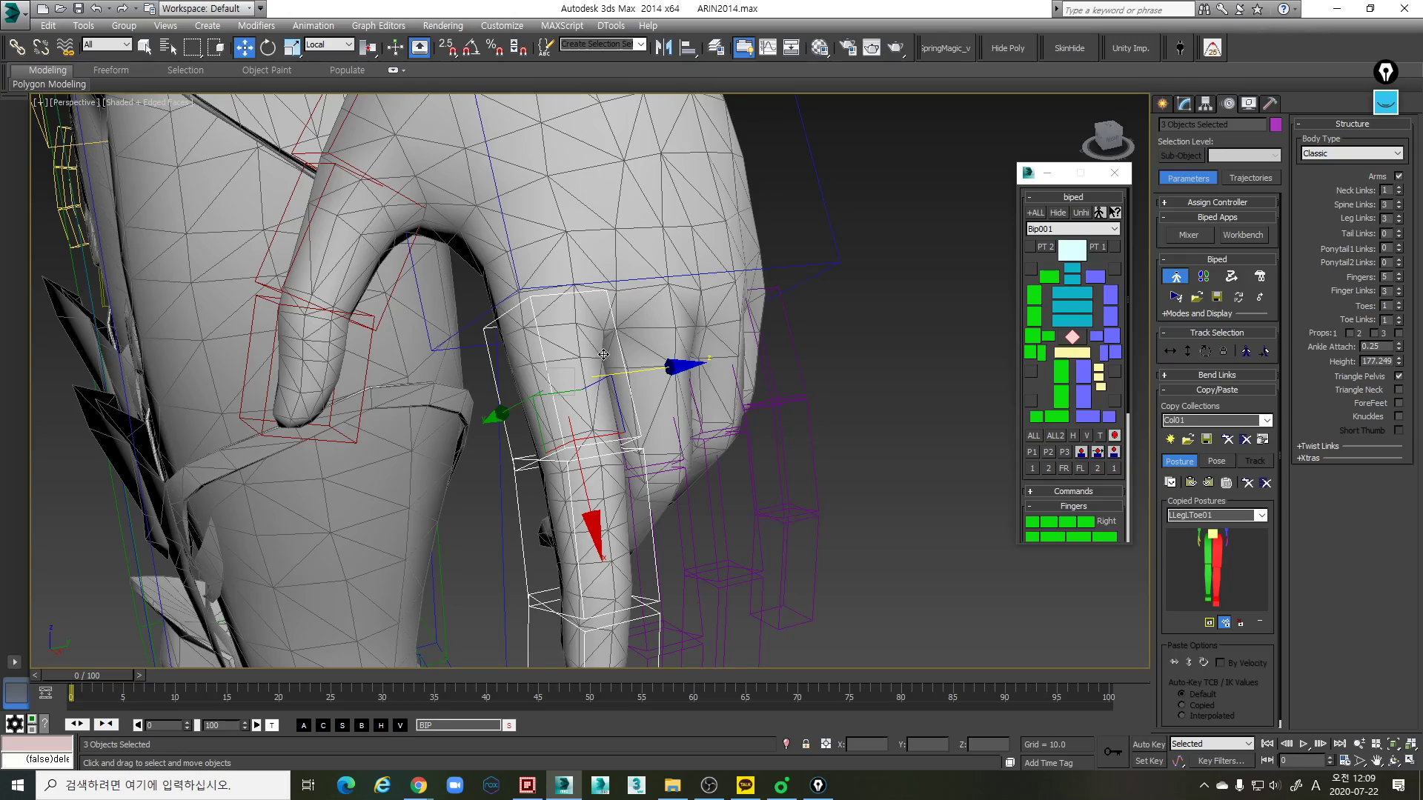
{"action": "mouse_move", "coordinate": [586, 376]}
{"action": "middle_mouse_down"}
{"action": "mouse_move", "coordinate": [574, 390]}
{"action": "mouse_move", "coordinate": [533, 370]}
{"action": "mouse_move", "coordinate": [578, 363]}
{"action": "middle_mouse_up"}
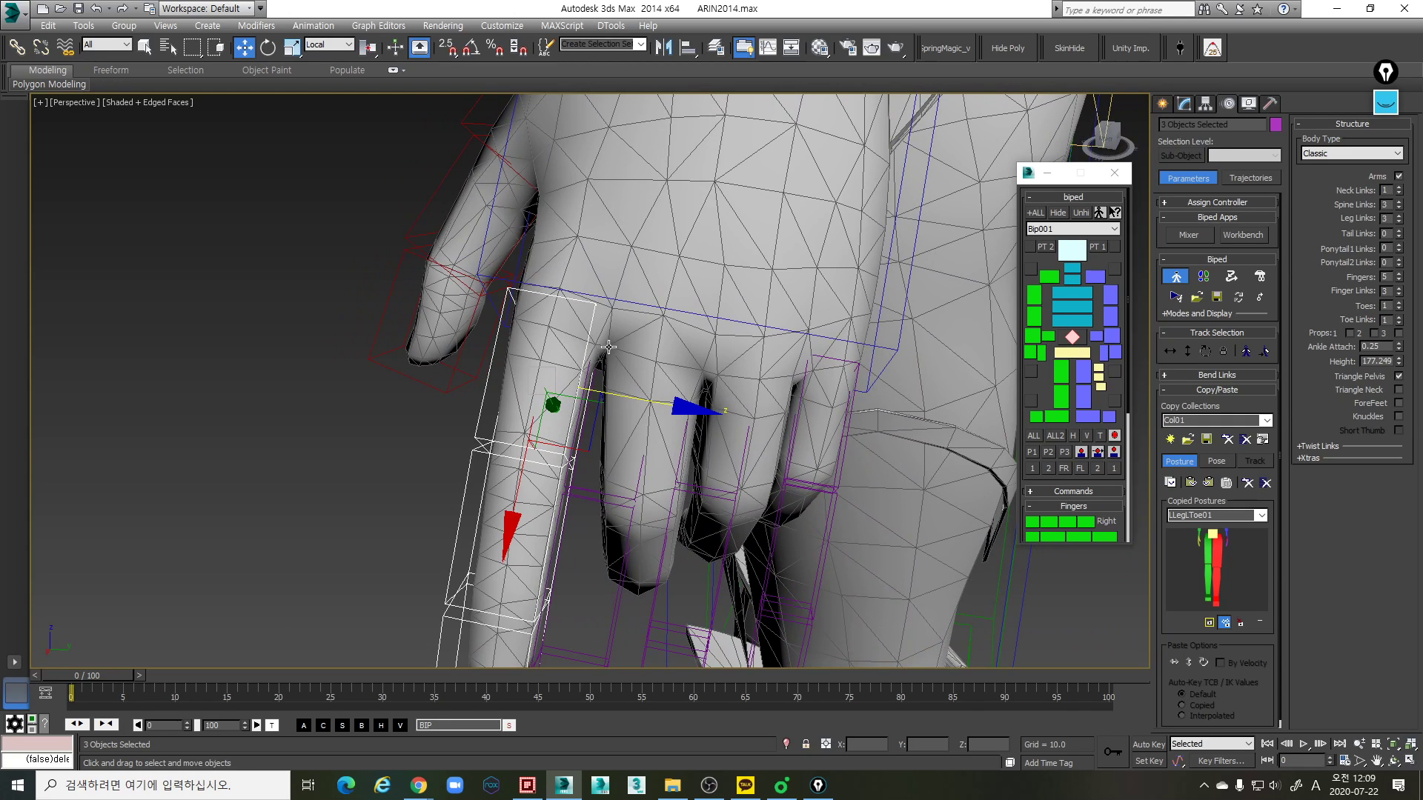
{"action": "middle_click_drag", "start_coordinate": [612, 343], "coordinate": [595, 357], "text": "alt"}
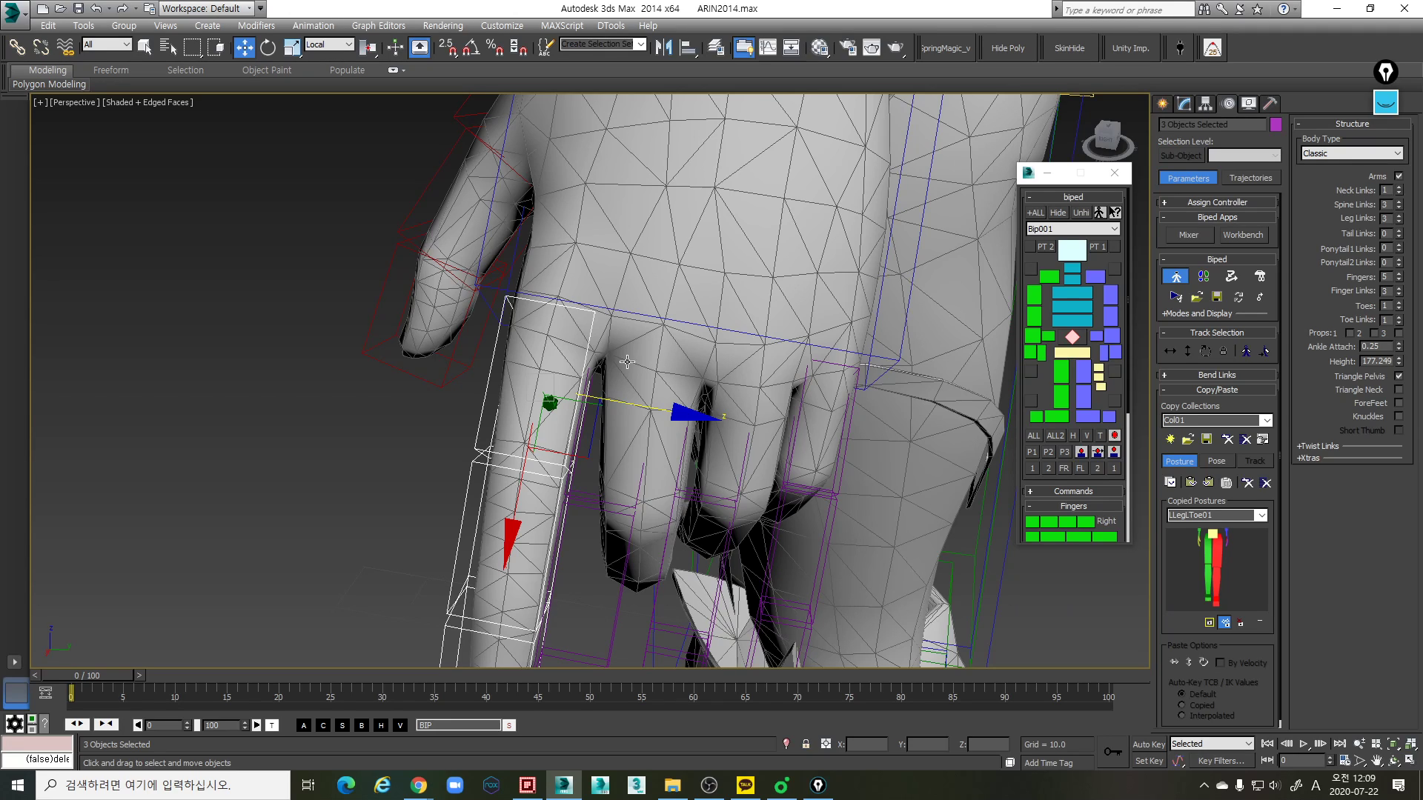
{"action": "middle_click_drag", "start_coordinate": [576, 326], "coordinate": [640, 365], "text": "alt"}
{"action": "scroll", "coordinate": [712, 344], "scroll_direction": "up", "scroll_amount": 4}
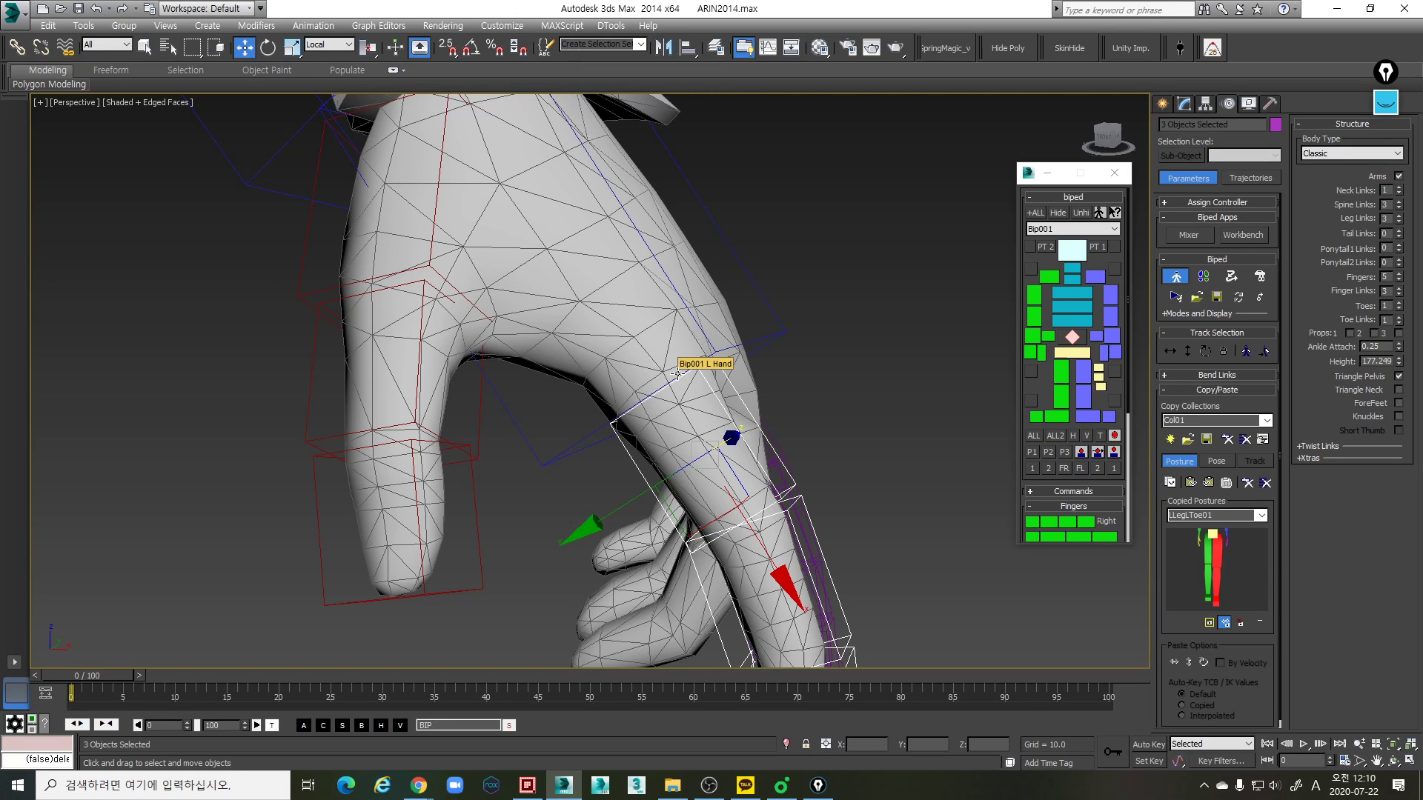
{"action": "middle_click_drag", "start_coordinate": [676, 374], "coordinate": [634, 428], "text": "alt"}
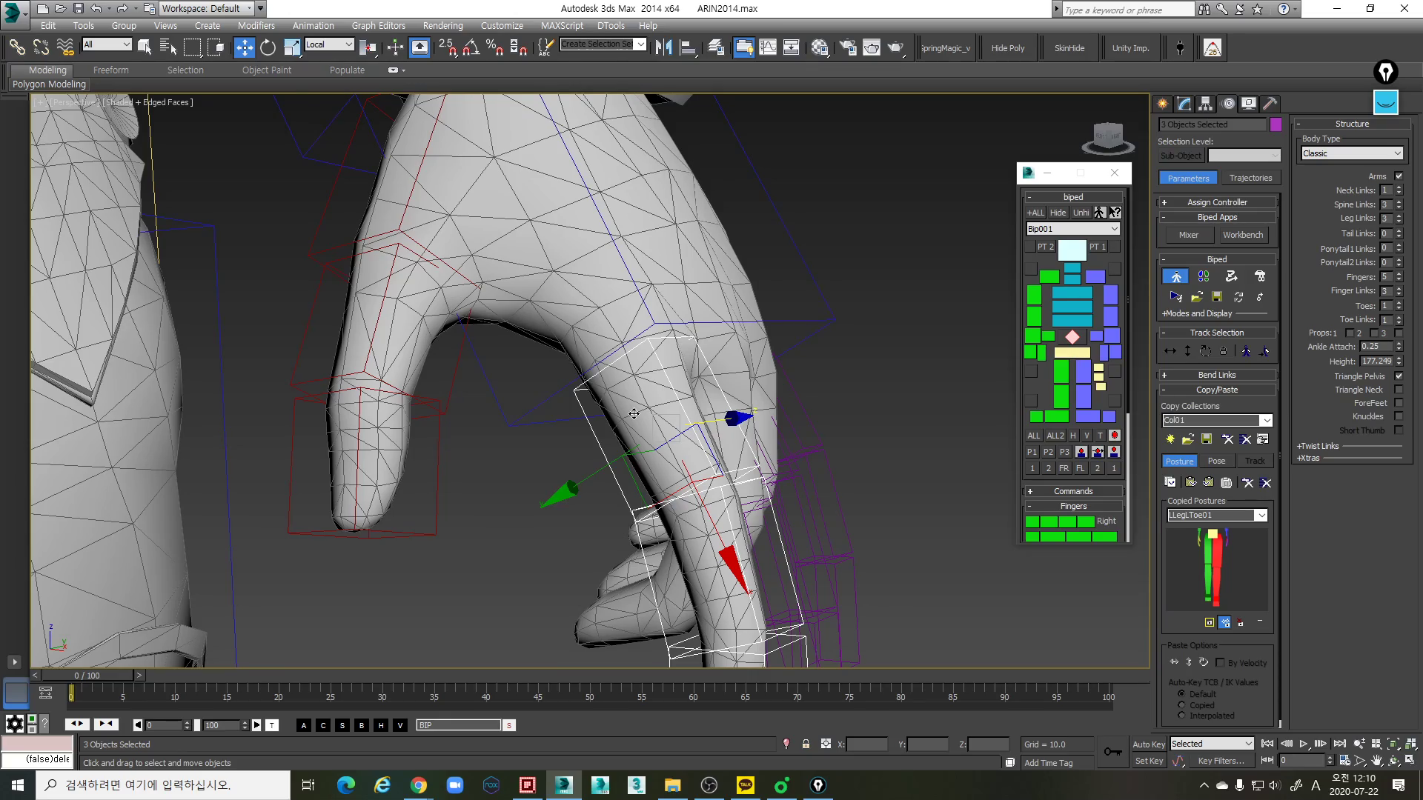
{"action": "middle_click_drag", "start_coordinate": [661, 428], "coordinate": [719, 424], "text": "alt"}
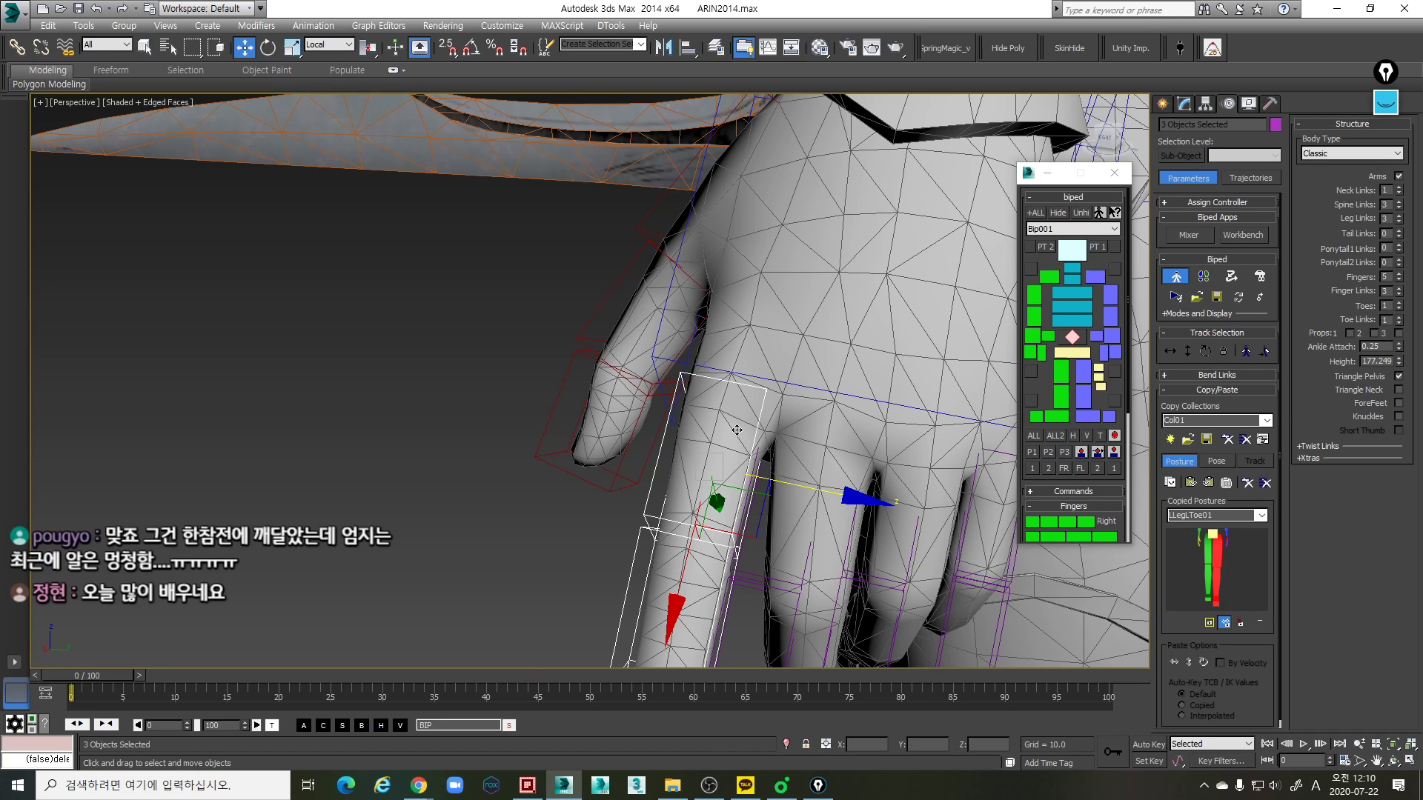
{"action": "scroll", "coordinate": [778, 465], "scroll_direction": "down", "scroll_amount": 3}
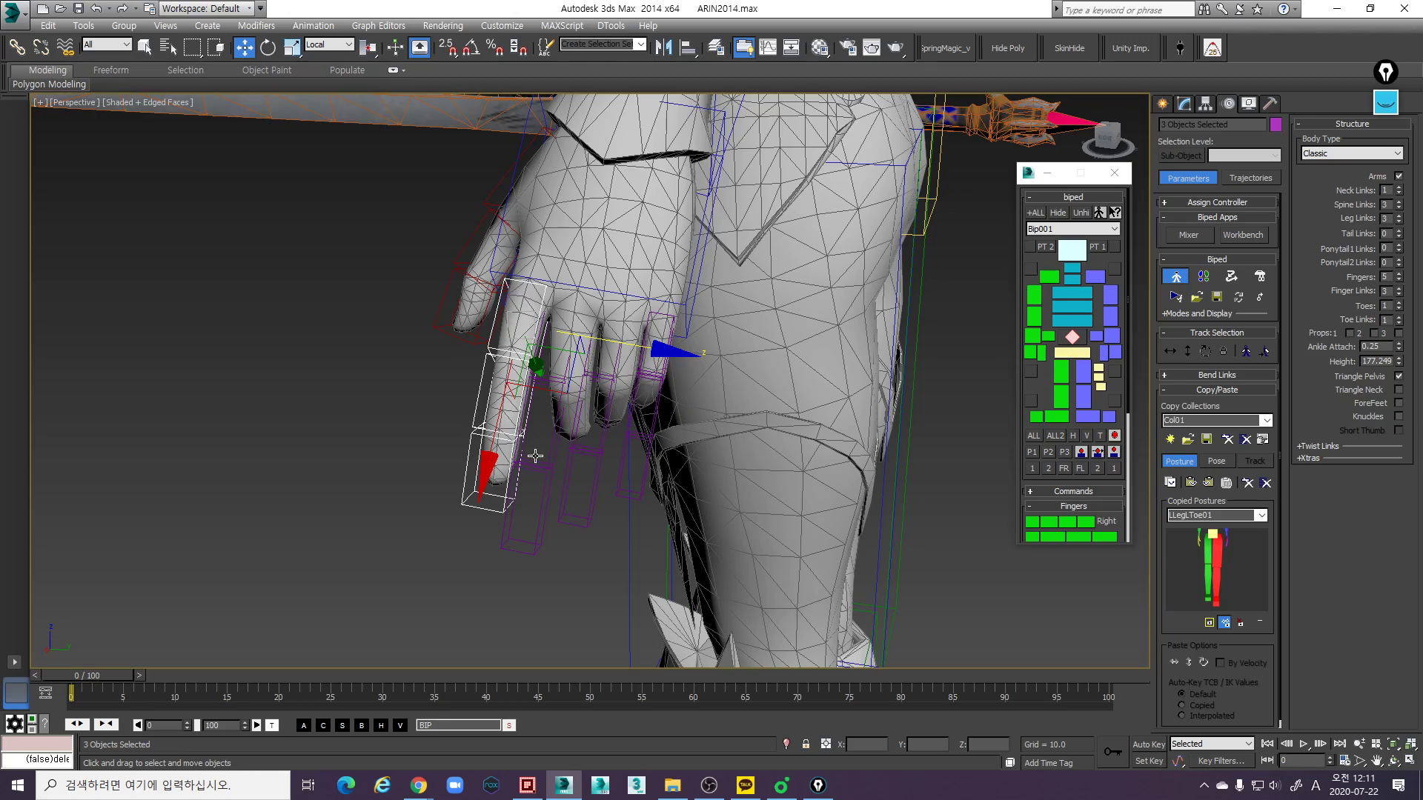
- Scale the left index finger's base link so it matches the length of the mesh finger's first segment
{"action": "middle_click_drag", "start_coordinate": [534, 460], "coordinate": [616, 451], "text": "alt"}
{"action": "scroll", "coordinate": [616, 451], "scroll_direction": "up", "scroll_amount": 4}
{"action": "middle_click_drag", "start_coordinate": [530, 455], "coordinate": [612, 486], "text": "alt"}
{"action": "middle_click_drag", "start_coordinate": [612, 486], "coordinate": [581, 446], "text": "alt"}
{"action": "middle_click_drag", "start_coordinate": [581, 446], "coordinate": [581, 443], "text": "alt"}
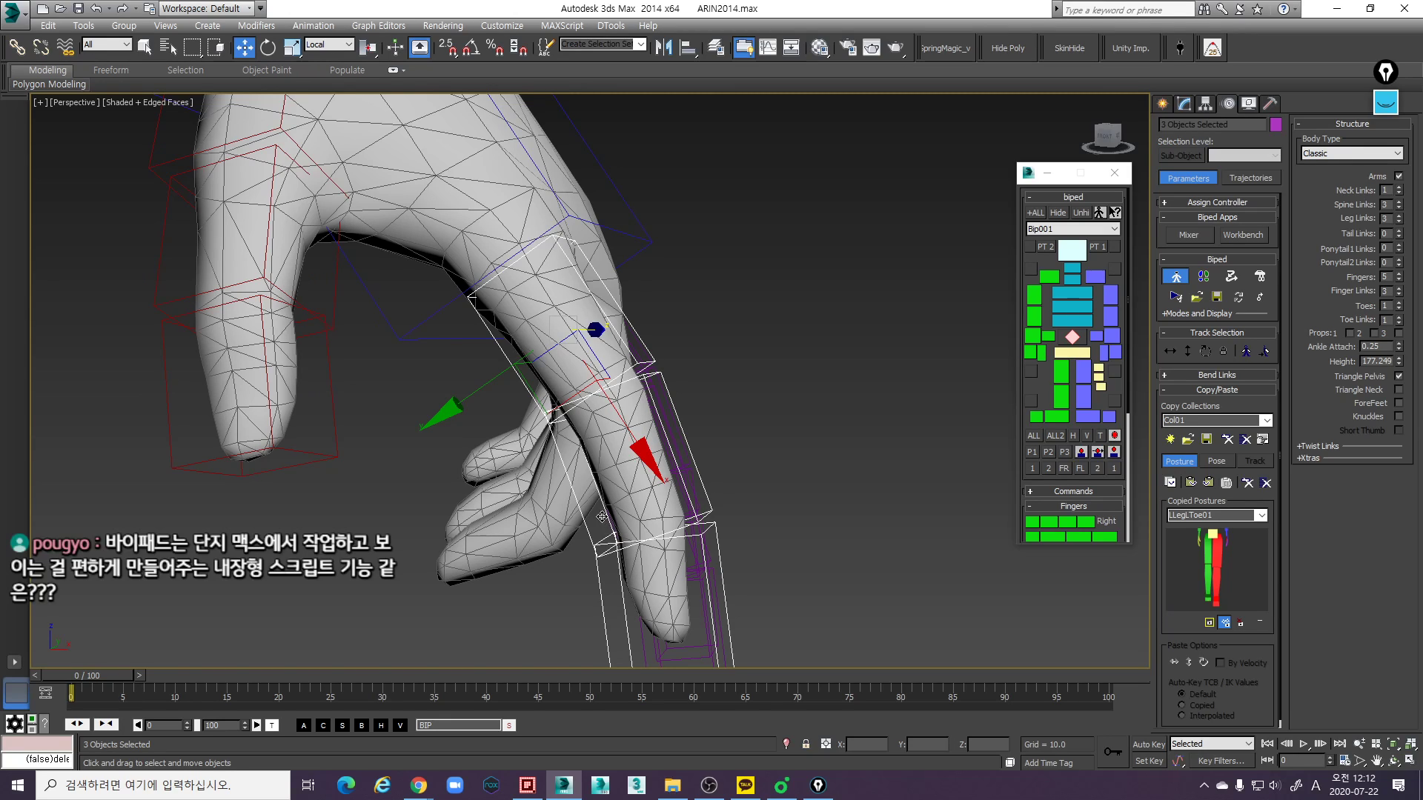
{"action": "middle_click_drag", "start_coordinate": [610, 443], "coordinate": [472, 316]}
{"action": "key", "text": "r"}
{"action": "left_click", "coordinate": [595, 333]}
{"action": "left_click", "coordinate": [572, 474]}
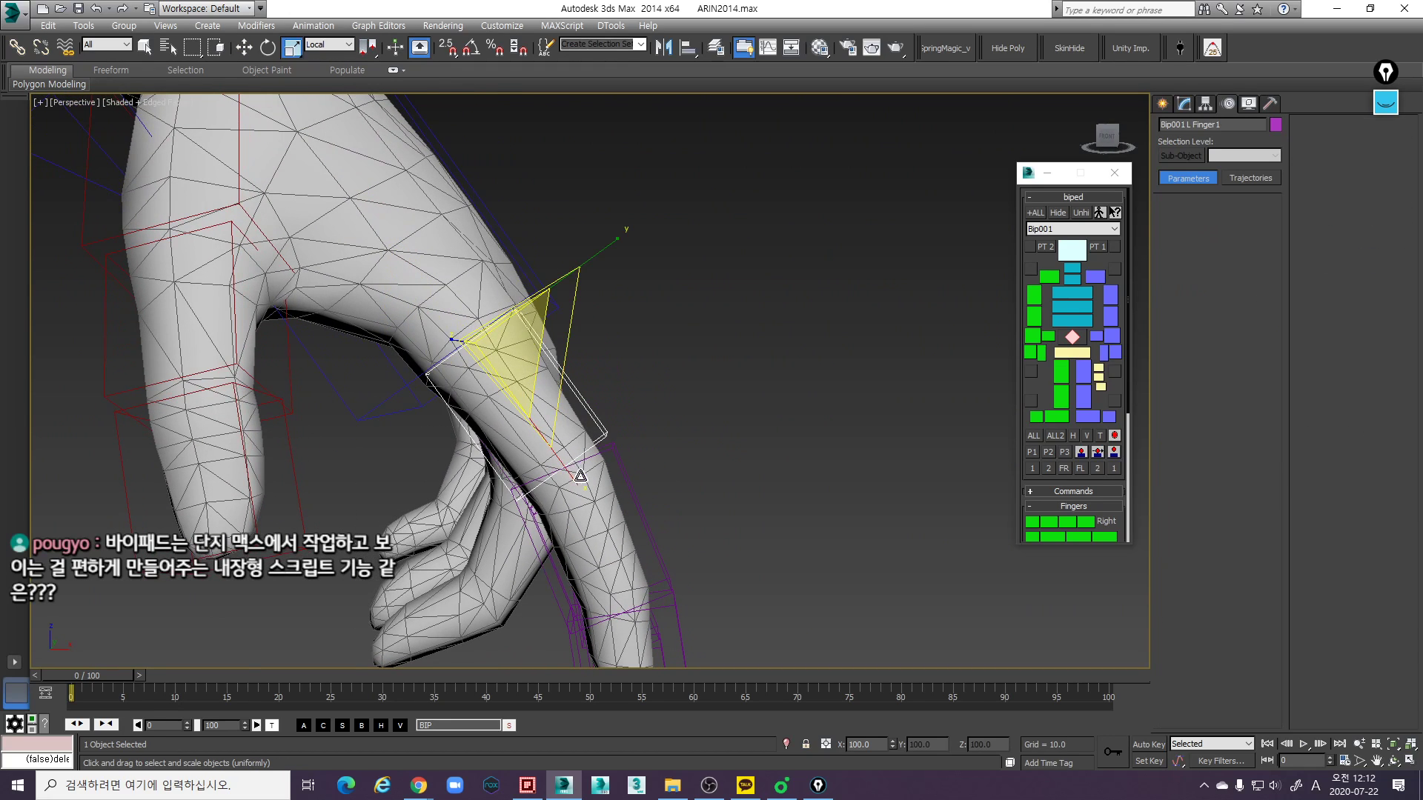
{"action": "left_click", "coordinate": [589, 415]}
{"action": "scroll", "coordinate": [602, 422], "scroll_direction": "up", "scroll_amount": 2}
{"action": "left_click_drag", "start_coordinate": [578, 441], "coordinate": [592, 447]}
- Scale the left index finger's middle link to fit the second segment of the mesh finger
{"action": "middle_click_drag", "start_coordinate": [728, 527], "coordinate": [729, 480]}
{"action": "middle_click_drag", "start_coordinate": [729, 481], "coordinate": [721, 504], "text": "alt"}
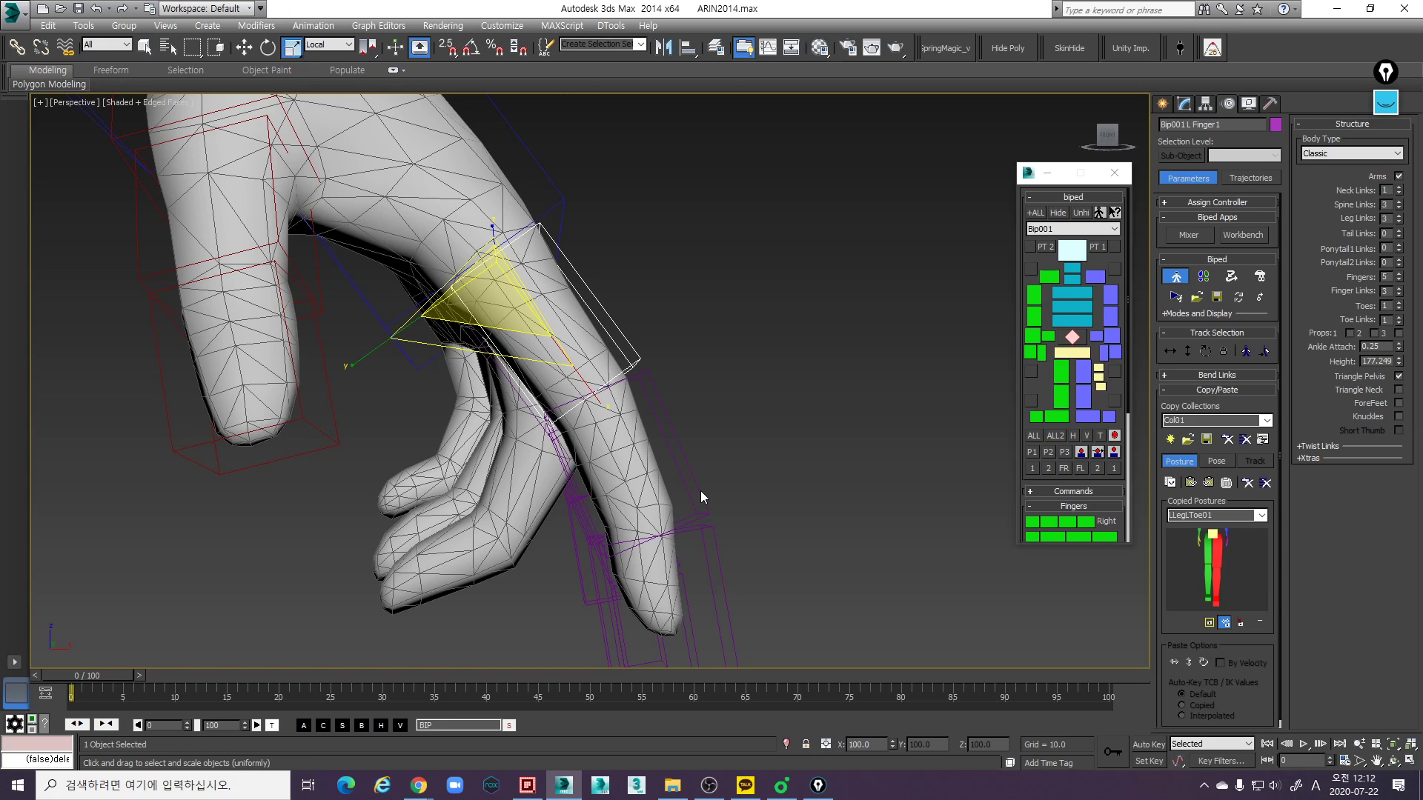
{"action": "scroll", "coordinate": [674, 469], "scroll_direction": "up", "scroll_amount": 5}
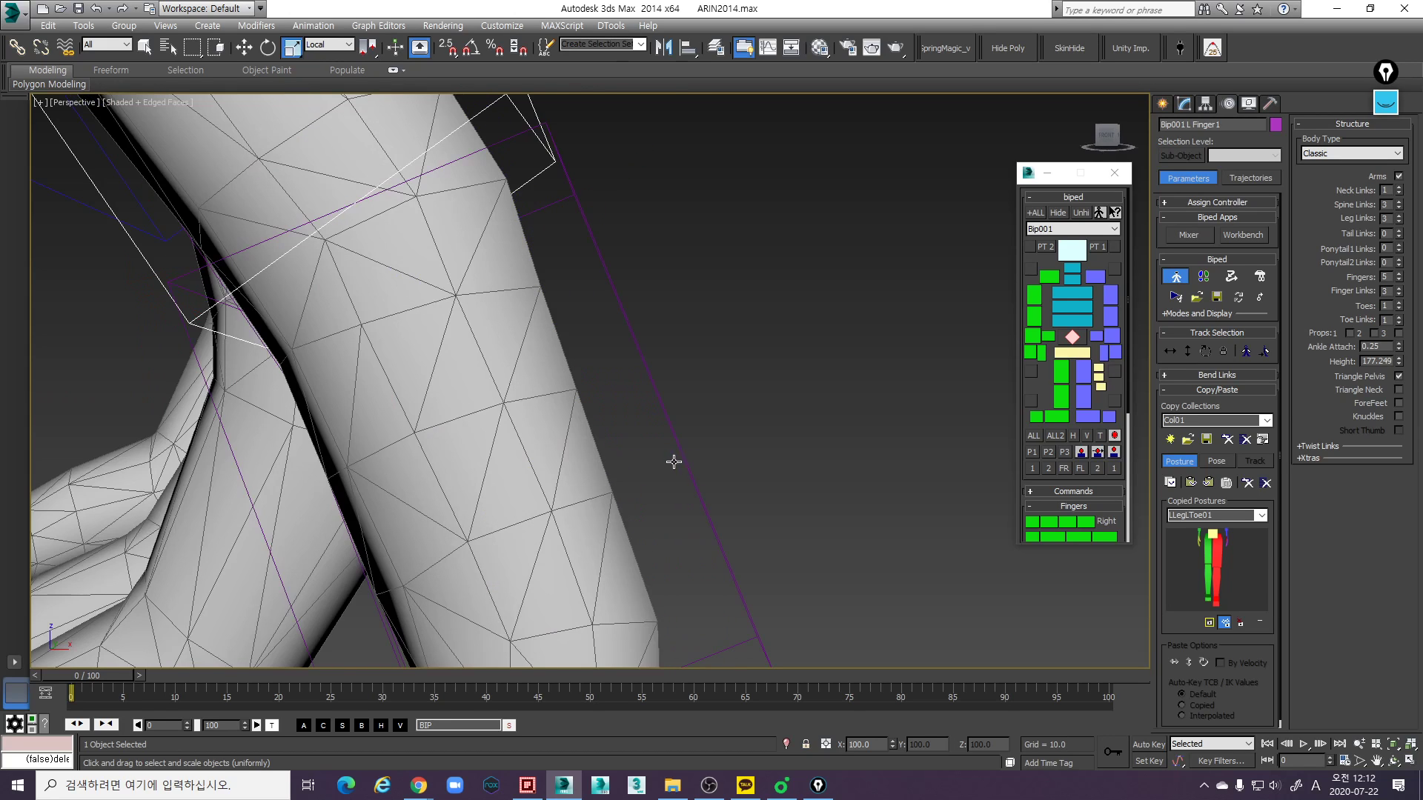
{"action": "scroll", "coordinate": [637, 464], "scroll_direction": "down", "scroll_amount": 5}
{"action": "left_click", "coordinate": [652, 461]}
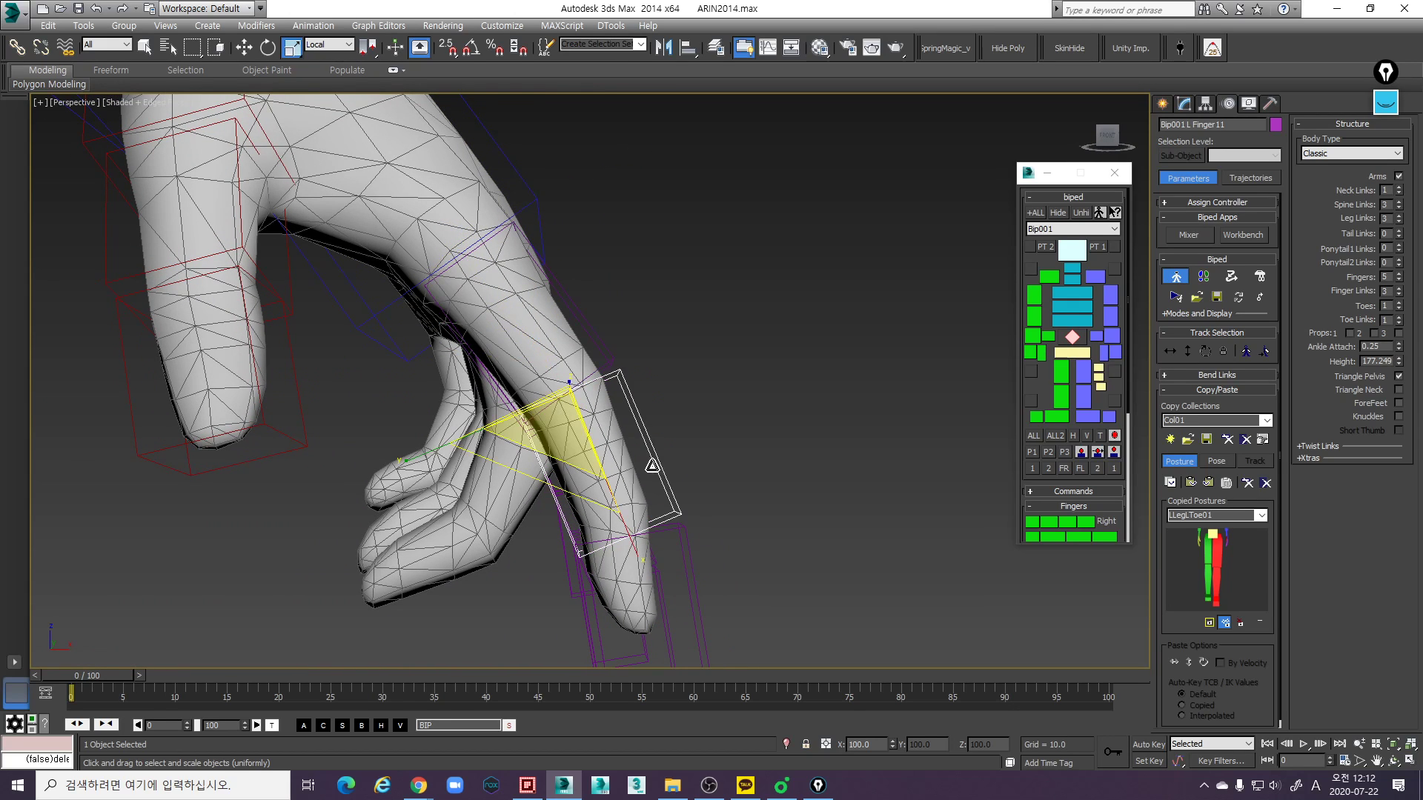
{"action": "left_click_drag", "start_coordinate": [617, 478], "coordinate": [629, 528]}
- Shorten the left index finger's tip link so it ends near the mesh fingertip
{"action": "middle_click_drag", "start_coordinate": [607, 470], "coordinate": [754, 598], "text": "alt"}
{"action": "left_click", "coordinate": [730, 598]}
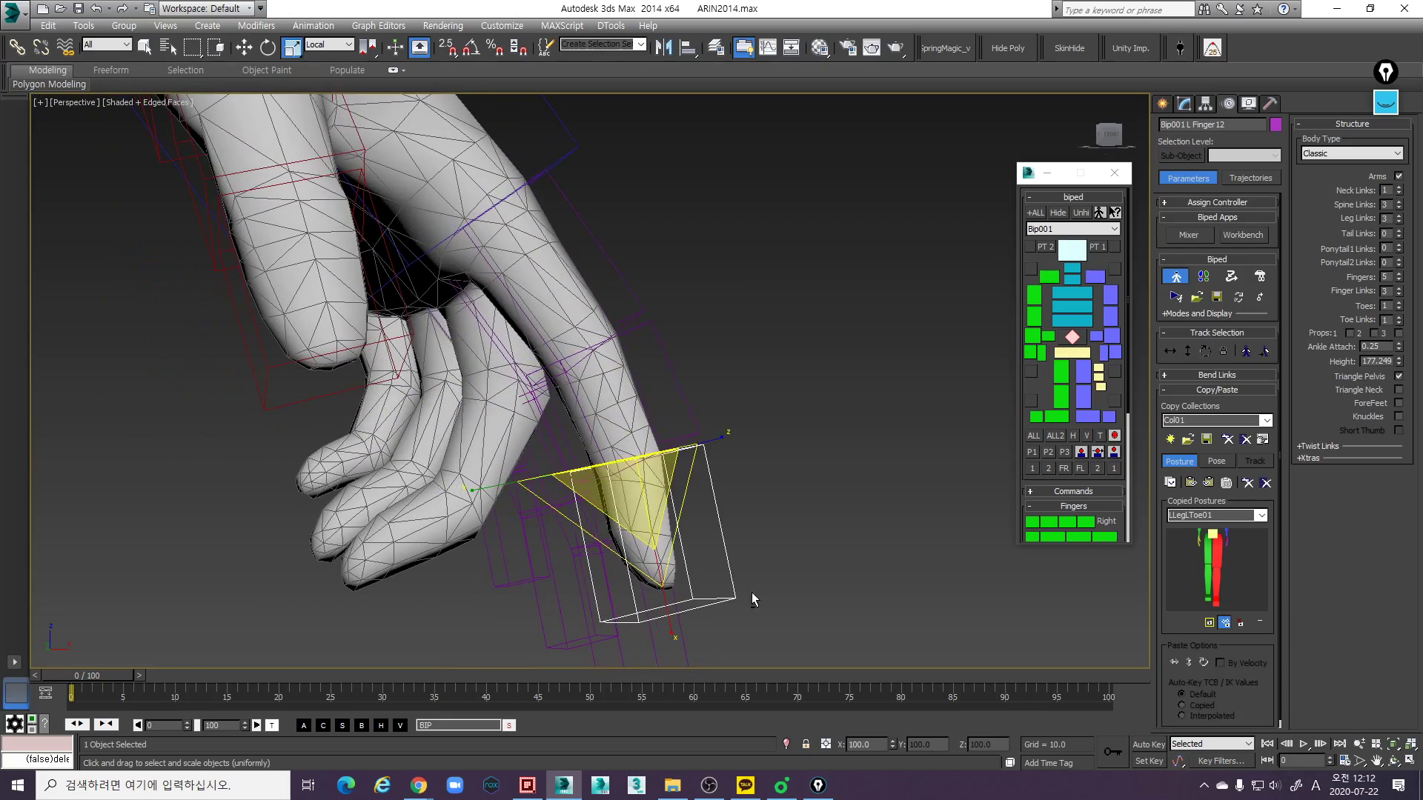
{"action": "left_click_drag", "start_coordinate": [671, 638], "coordinate": [673, 625]}
{"action": "middle_click_drag", "start_coordinate": [695, 624], "coordinate": [637, 511], "text": "alt"}
- Move the left index finger's base link along its local Z axis to centre the chain on the mesh finger
{"action": "left_click", "coordinate": [699, 354]}
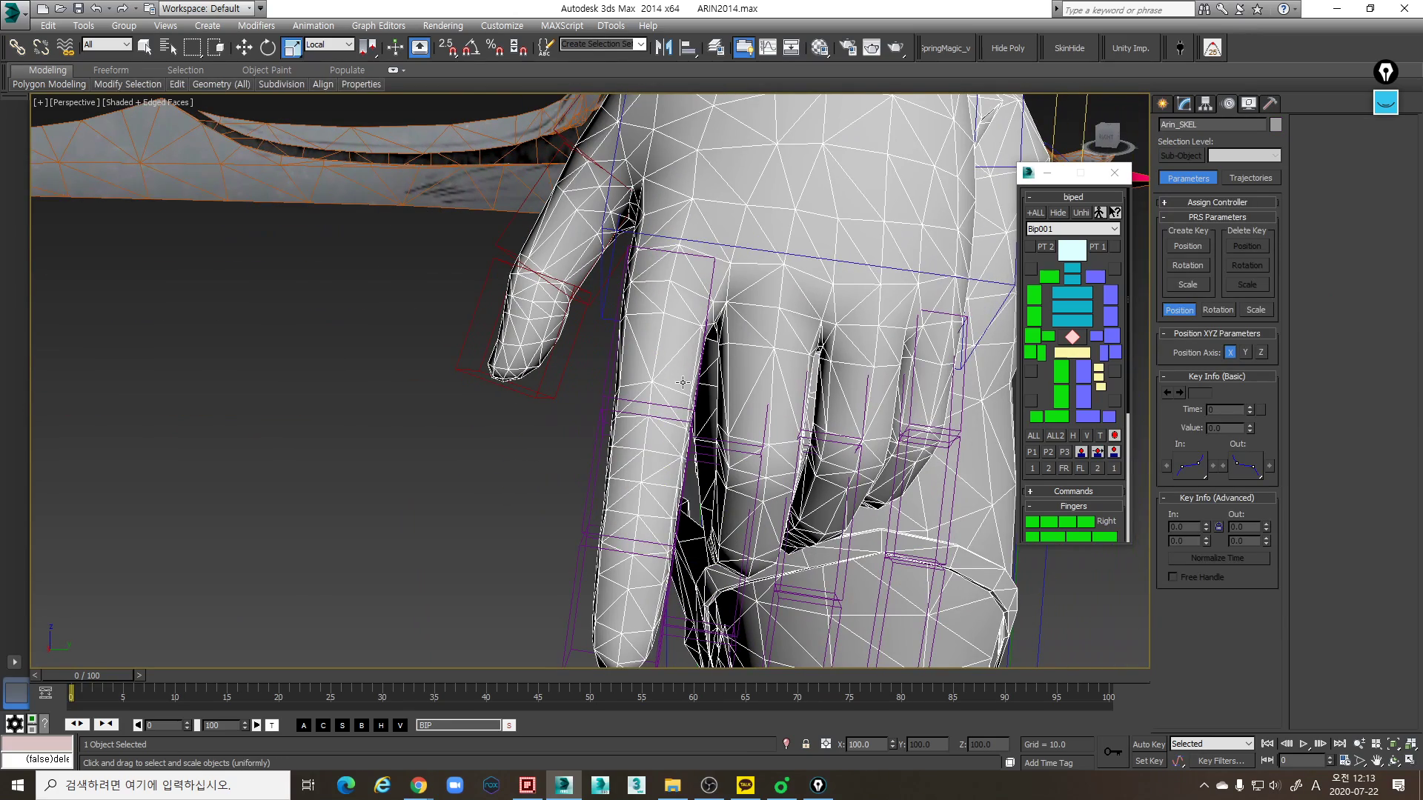
{"action": "left_click", "coordinate": [610, 367]}
{"action": "scroll", "coordinate": [618, 374], "scroll_direction": "down", "scroll_amount": 4}
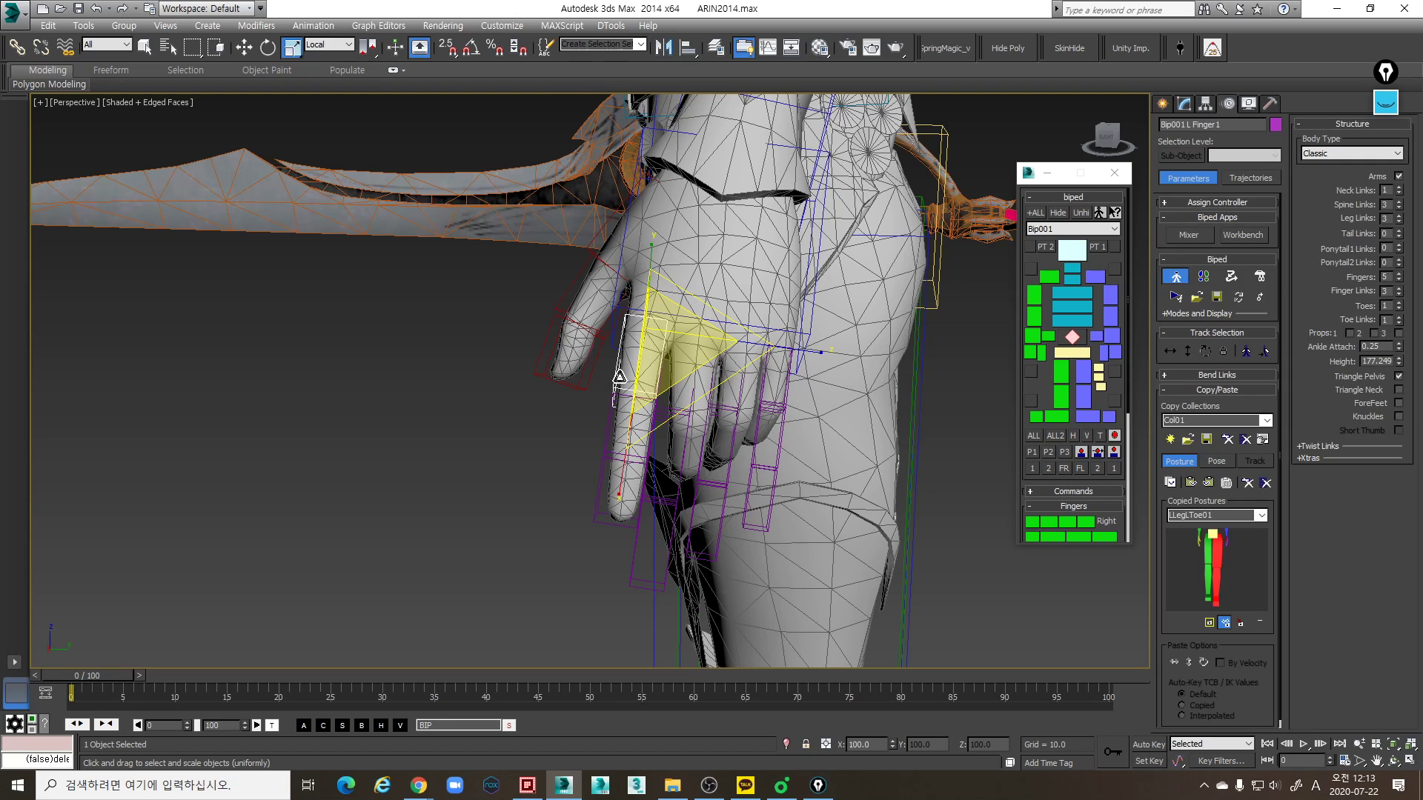
{"action": "key", "text": "w"}
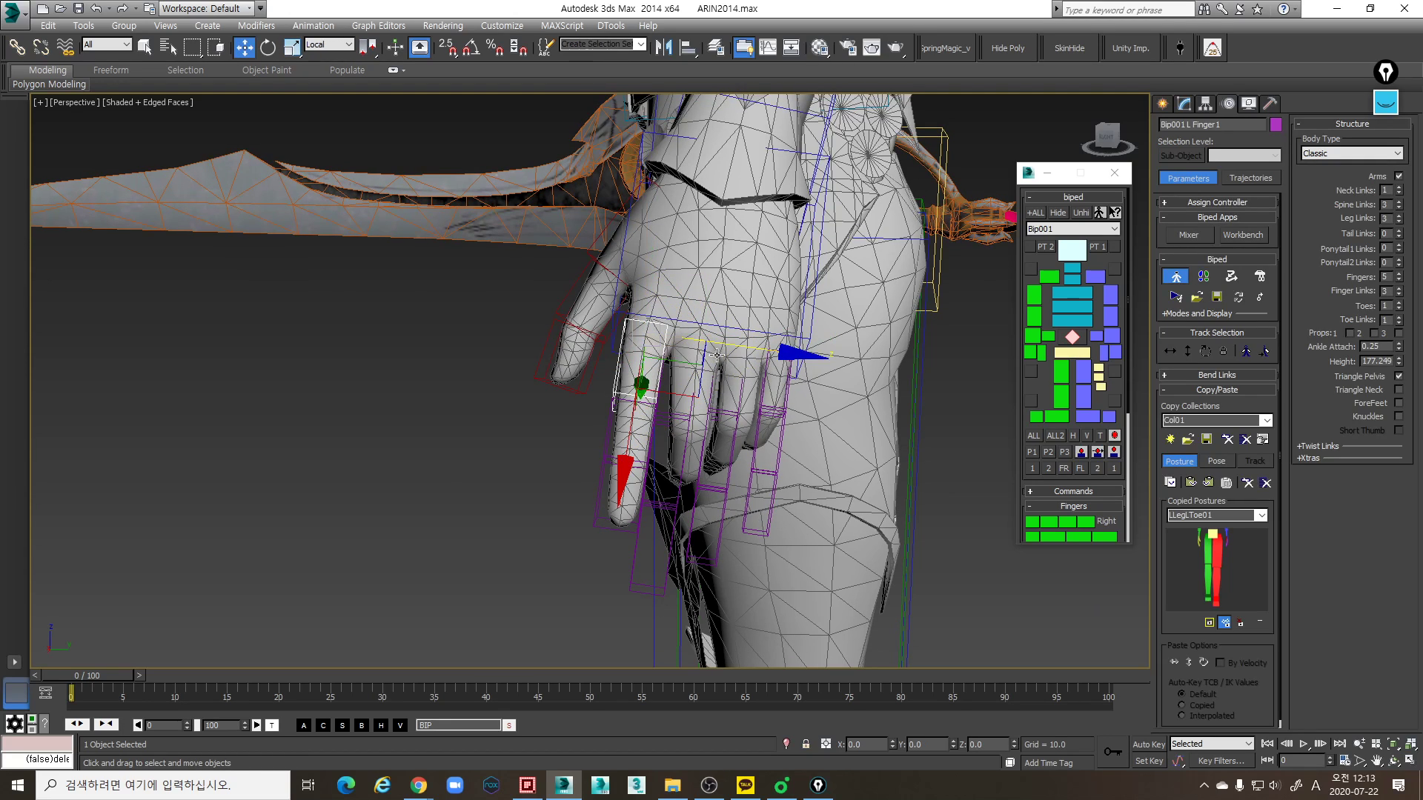
{"action": "left_click_drag", "start_coordinate": [763, 353], "coordinate": [763, 352]}
{"action": "middle_click_drag", "start_coordinate": [764, 353], "coordinate": [747, 398], "text": "alt"}
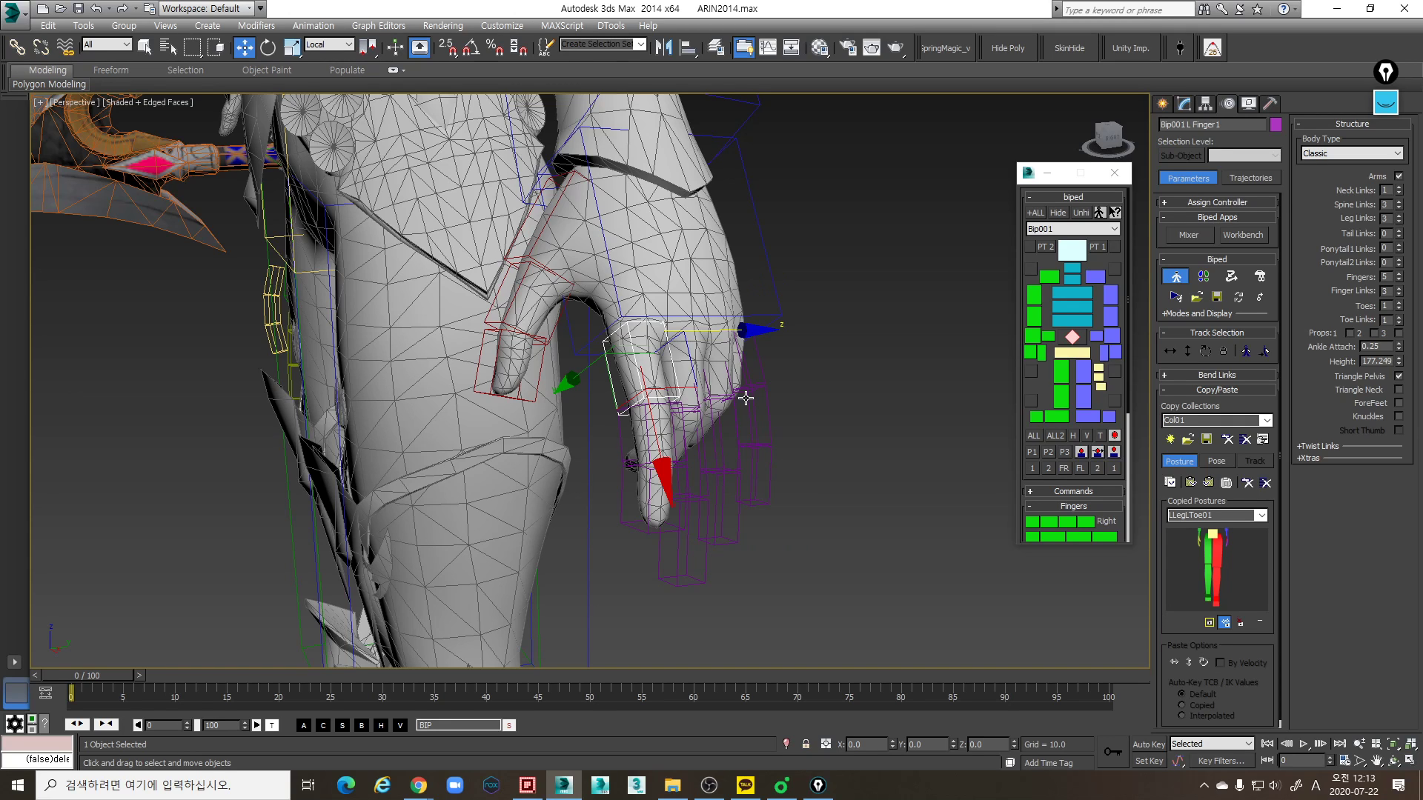
- Nudge the left index finger's base link about 0.042 along its local Y axis to seat it in the mesh
{"action": "scroll", "coordinate": [737, 431], "scroll_direction": "up", "scroll_amount": 8}
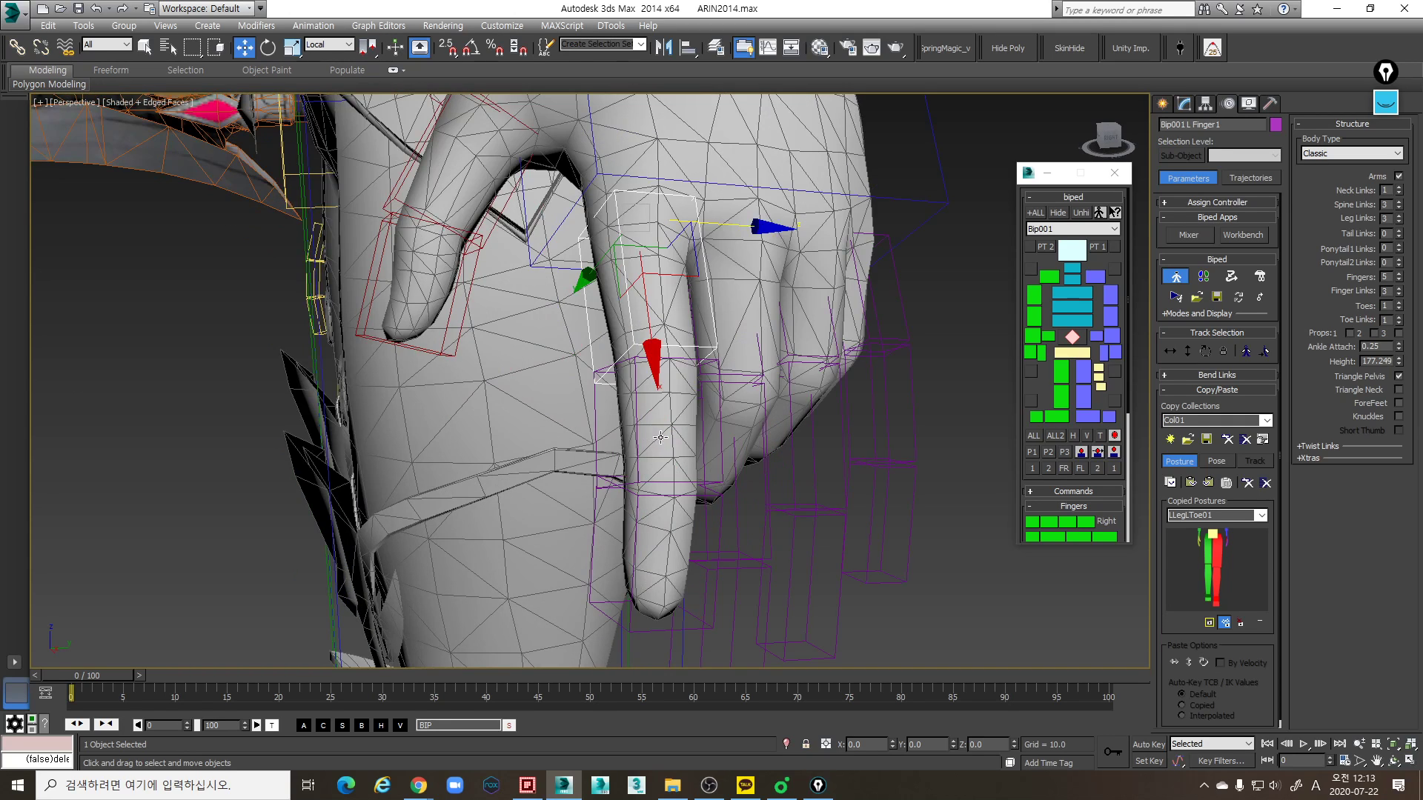
{"action": "middle_click_drag", "start_coordinate": [752, 441], "coordinate": [828, 393], "text": "alt"}
{"action": "left_click", "coordinate": [769, 401]}
{"action": "key", "text": "r"}
{"action": "left_click", "coordinate": [749, 323]}
{"action": "middle_click_drag", "start_coordinate": [749, 323], "coordinate": [775, 344], "text": "alt"}
{"action": "key", "text": "e"}
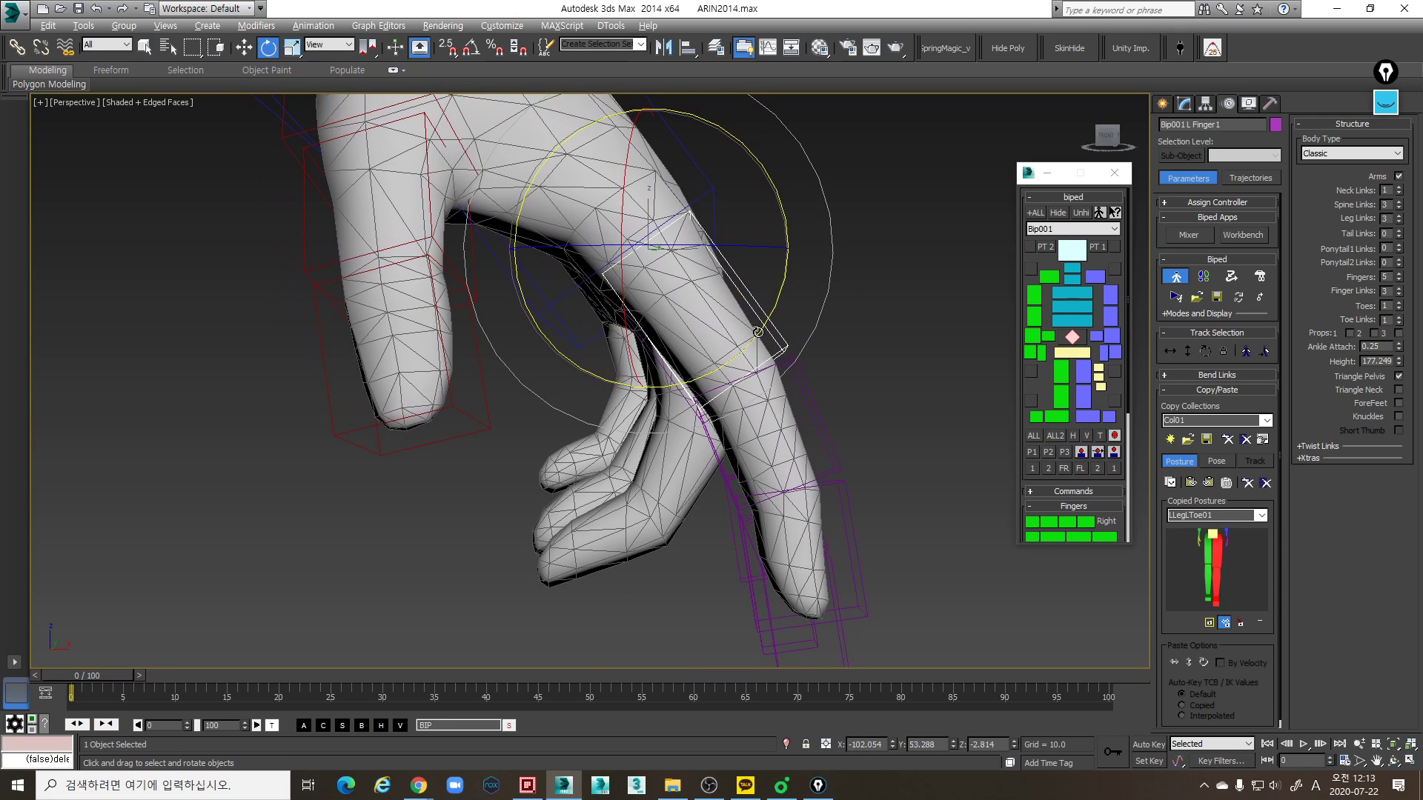
{"action": "key", "text": "w"}
{"action": "key", "text": "w"}
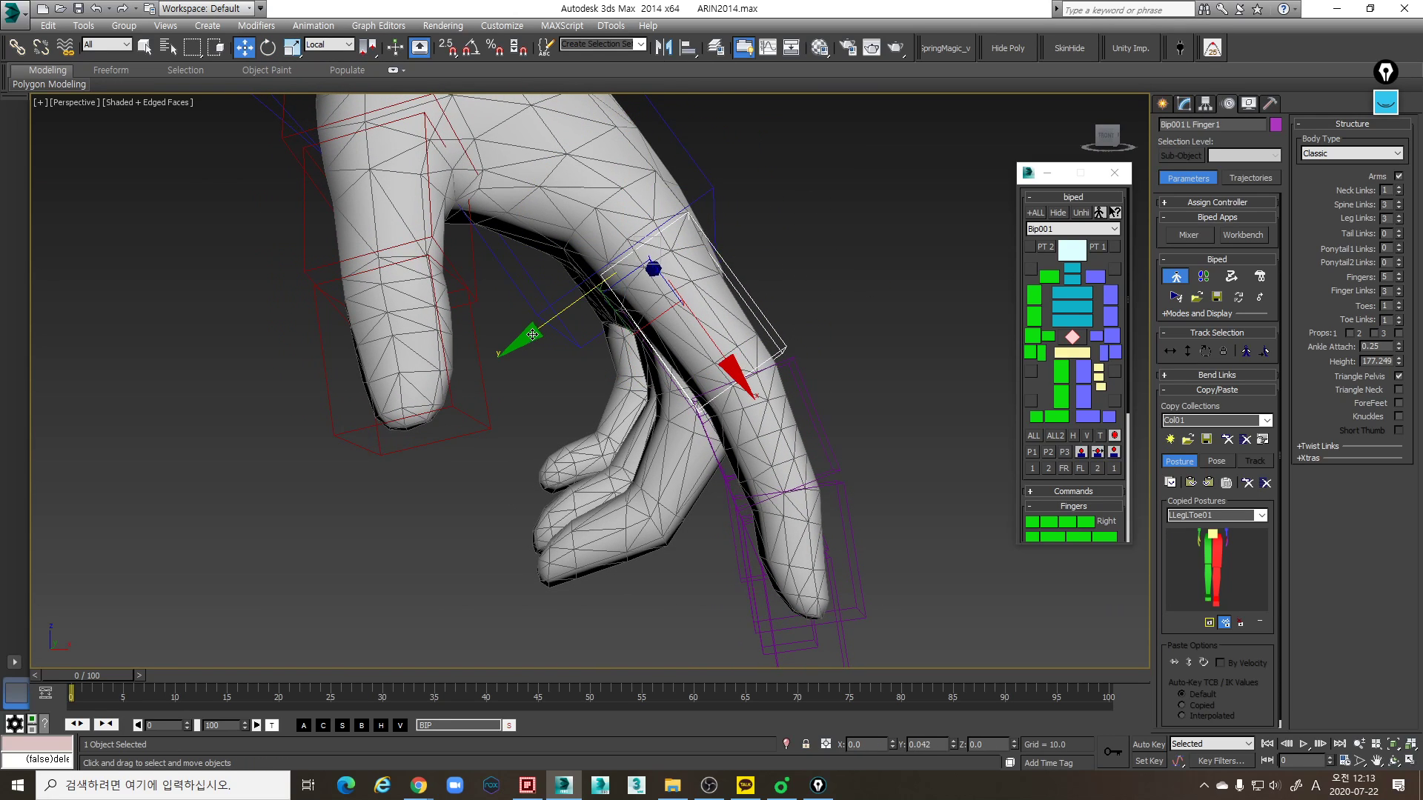
{"action": "middle_click_drag", "start_coordinate": [716, 371], "coordinate": [713, 378], "text": "alt"}
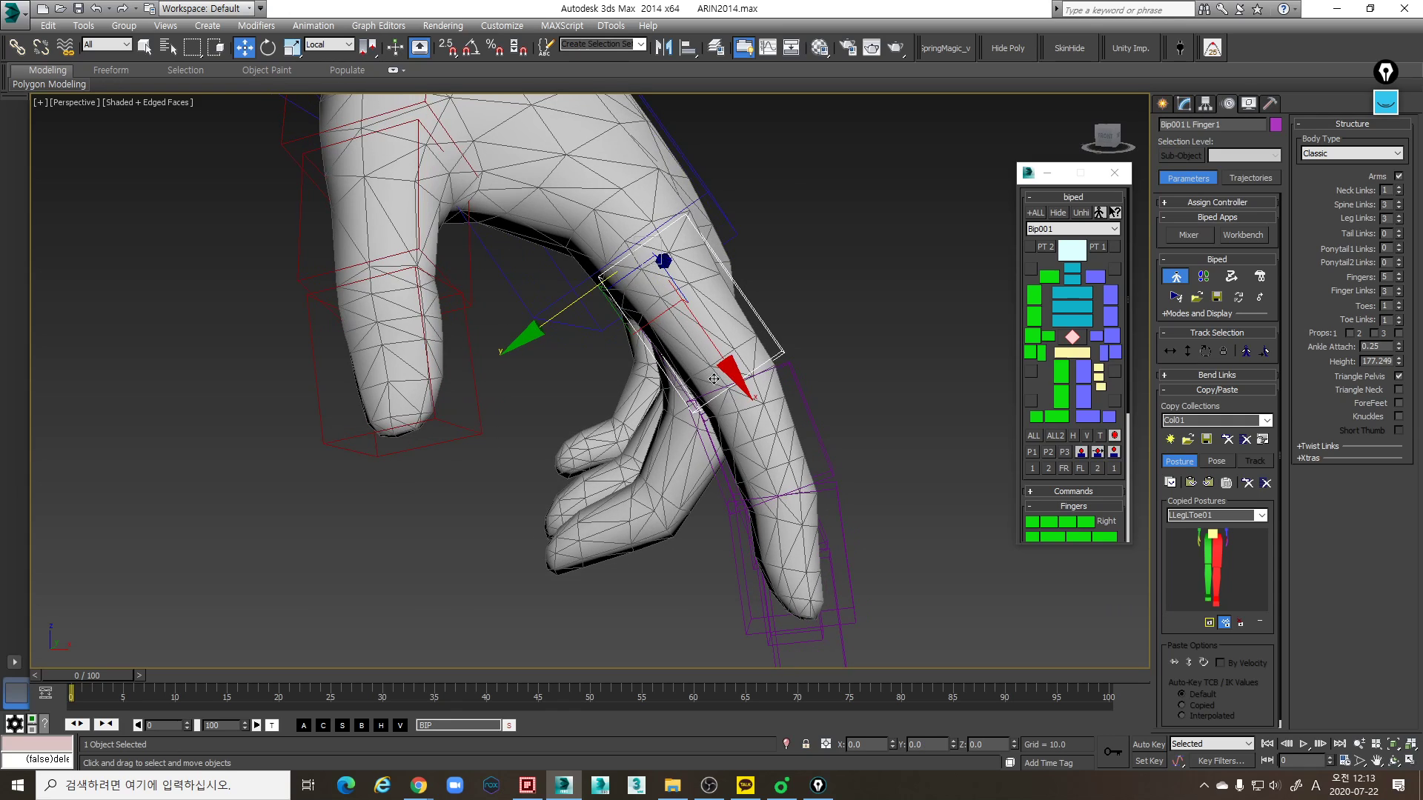
- Scale the left index finger's middle link to about 93% along local Y, and thin its tip link along the same axis
{"action": "left_click", "coordinate": [802, 403]}
{"action": "key", "text": "r"}
{"action": "middle_click_drag", "start_coordinate": [836, 444], "coordinate": [837, 374], "text": "alt"}
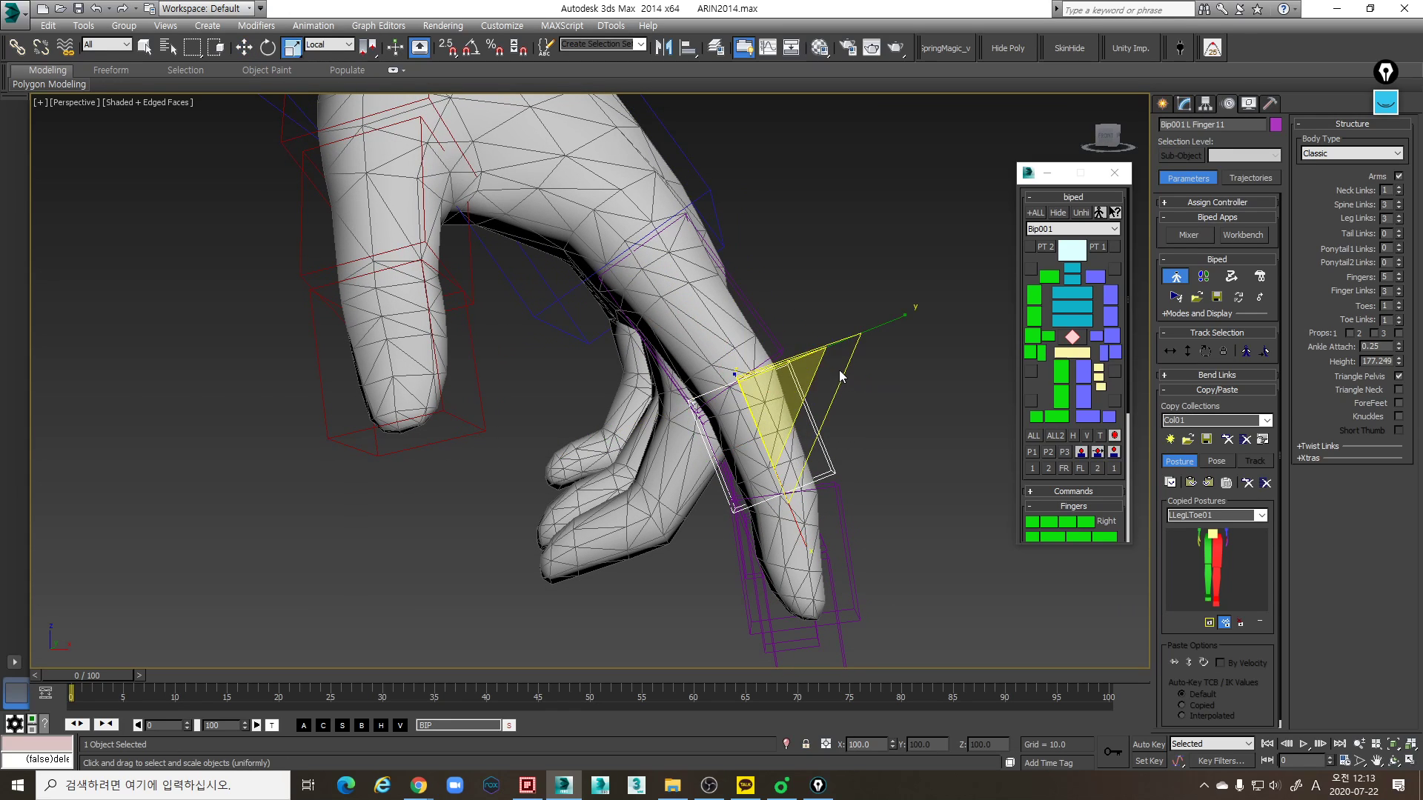
{"action": "middle_click_drag", "start_coordinate": [846, 500], "coordinate": [846, 437], "text": "alt"}
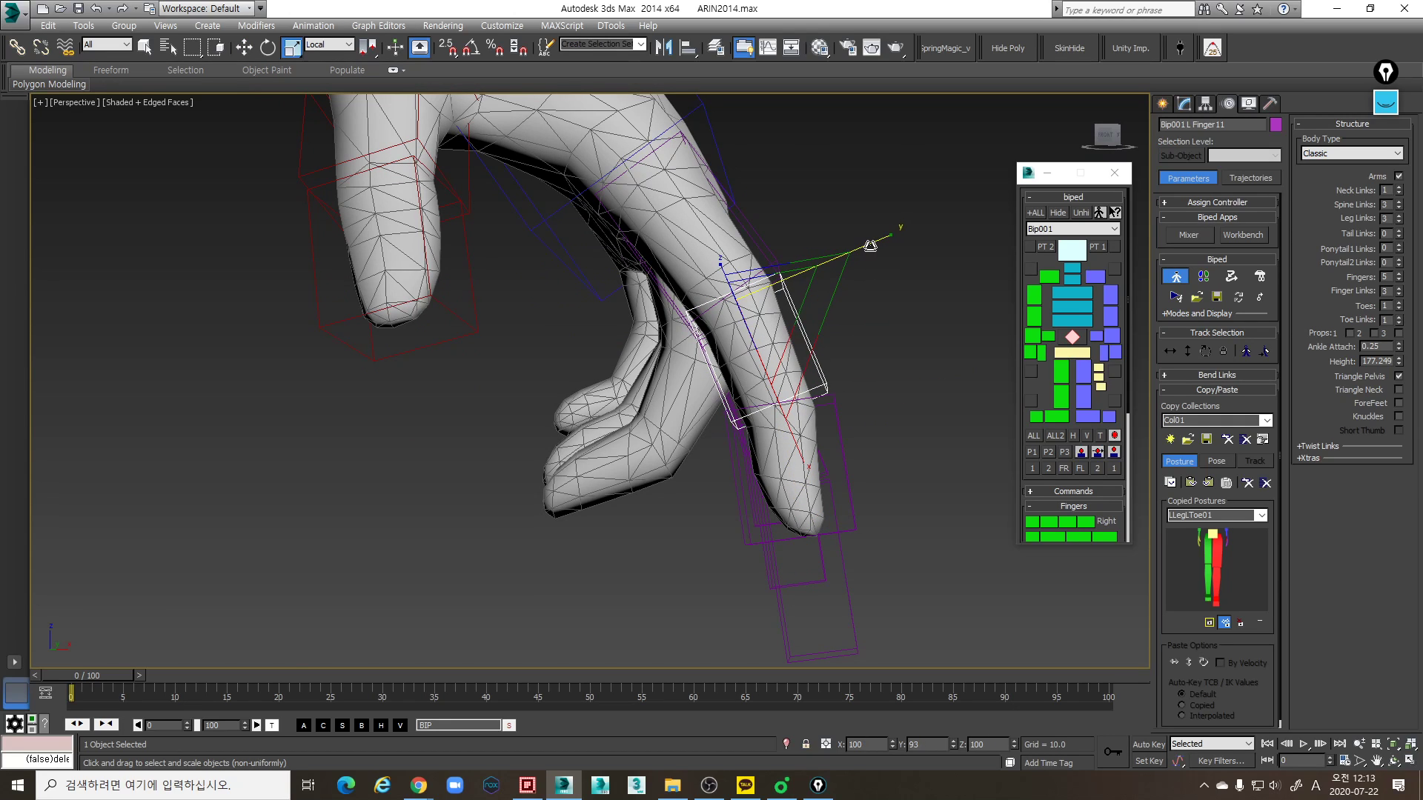
{"action": "left_click", "coordinate": [838, 445]}
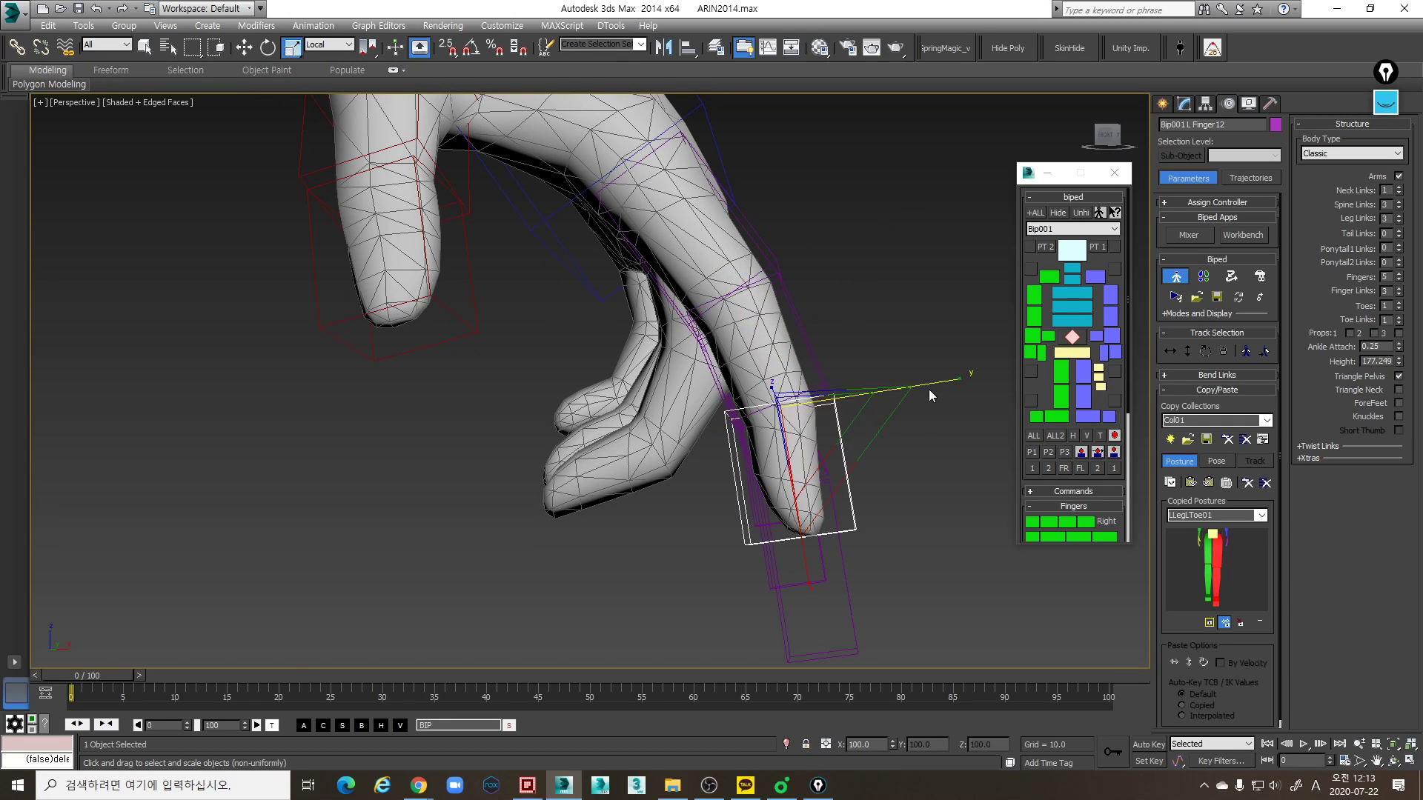
{"action": "middle_click_drag", "start_coordinate": [853, 433], "coordinate": [868, 375], "text": "alt"}
{"action": "left_click", "coordinate": [869, 304]}
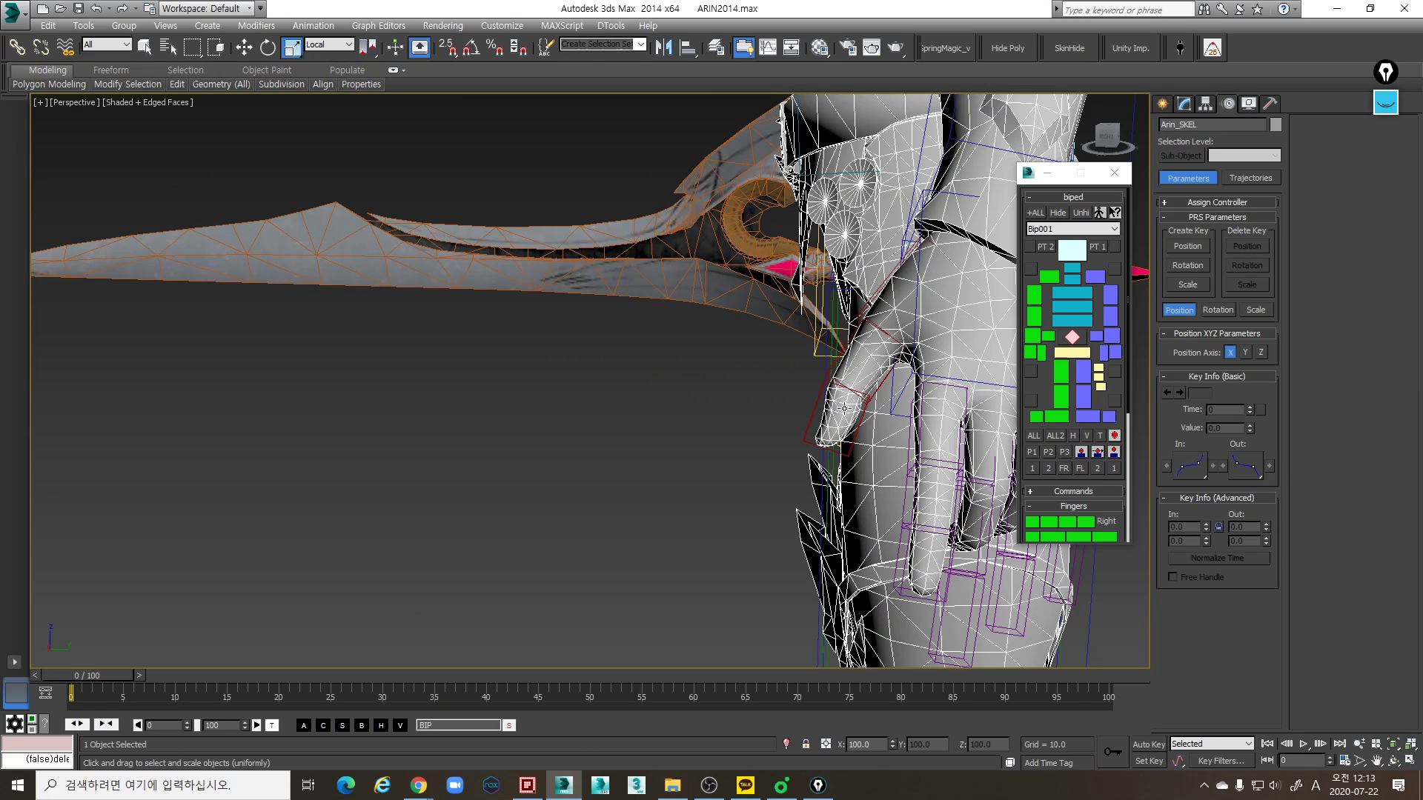
- Rotate the left index finger's base link slightly to align the chain with the direction of the mesh finger
{"action": "middle_click_drag", "start_coordinate": [680, 481], "coordinate": [833, 367], "text": "alt"}
{"action": "left_click", "coordinate": [765, 463]}
{"action": "left_click", "coordinate": [869, 437]}
{"action": "key", "text": "w"}
{"action": "key", "text": "e"}
{"action": "left_click_drag", "start_coordinate": [823, 288], "coordinate": [827, 290]}
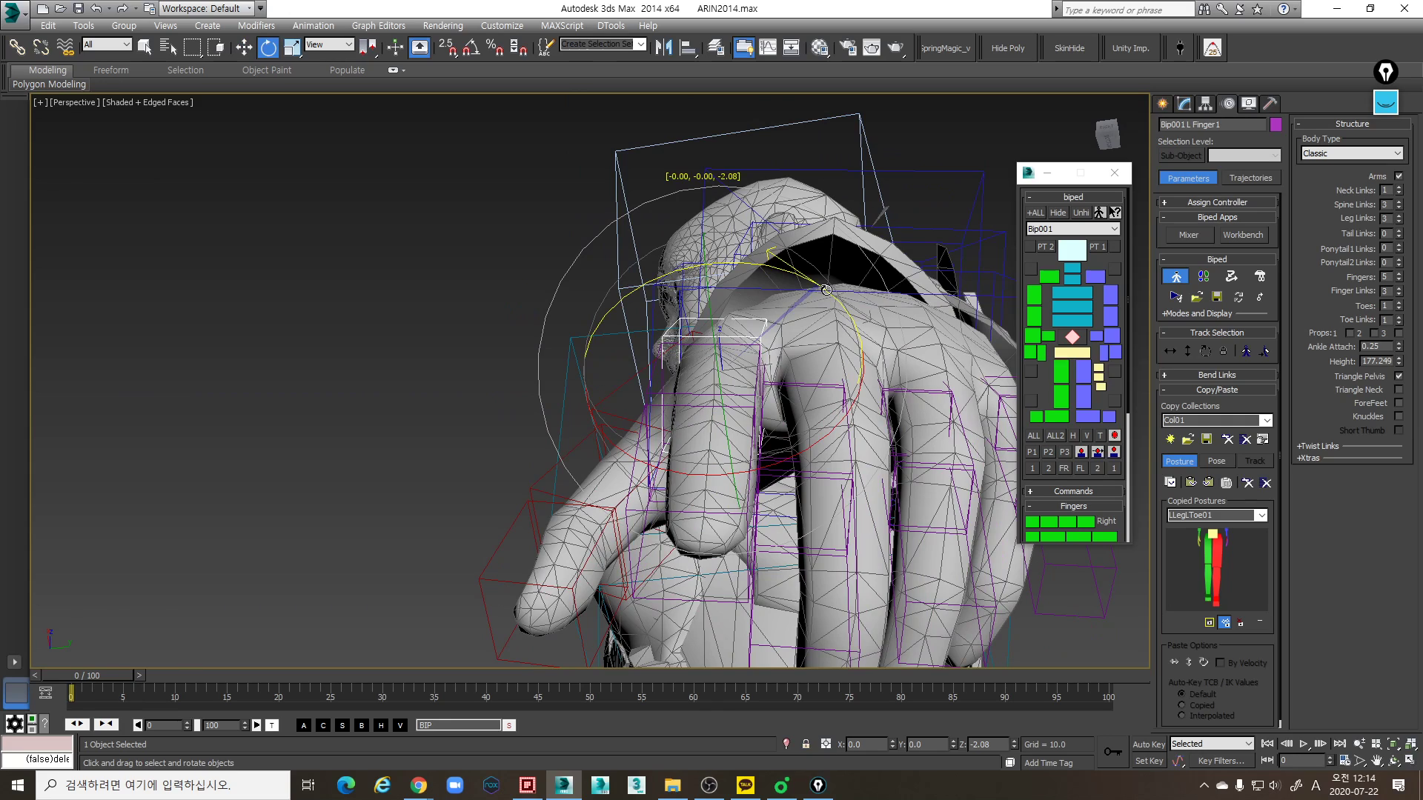
{"action": "key", "text": "ctrl+z"}
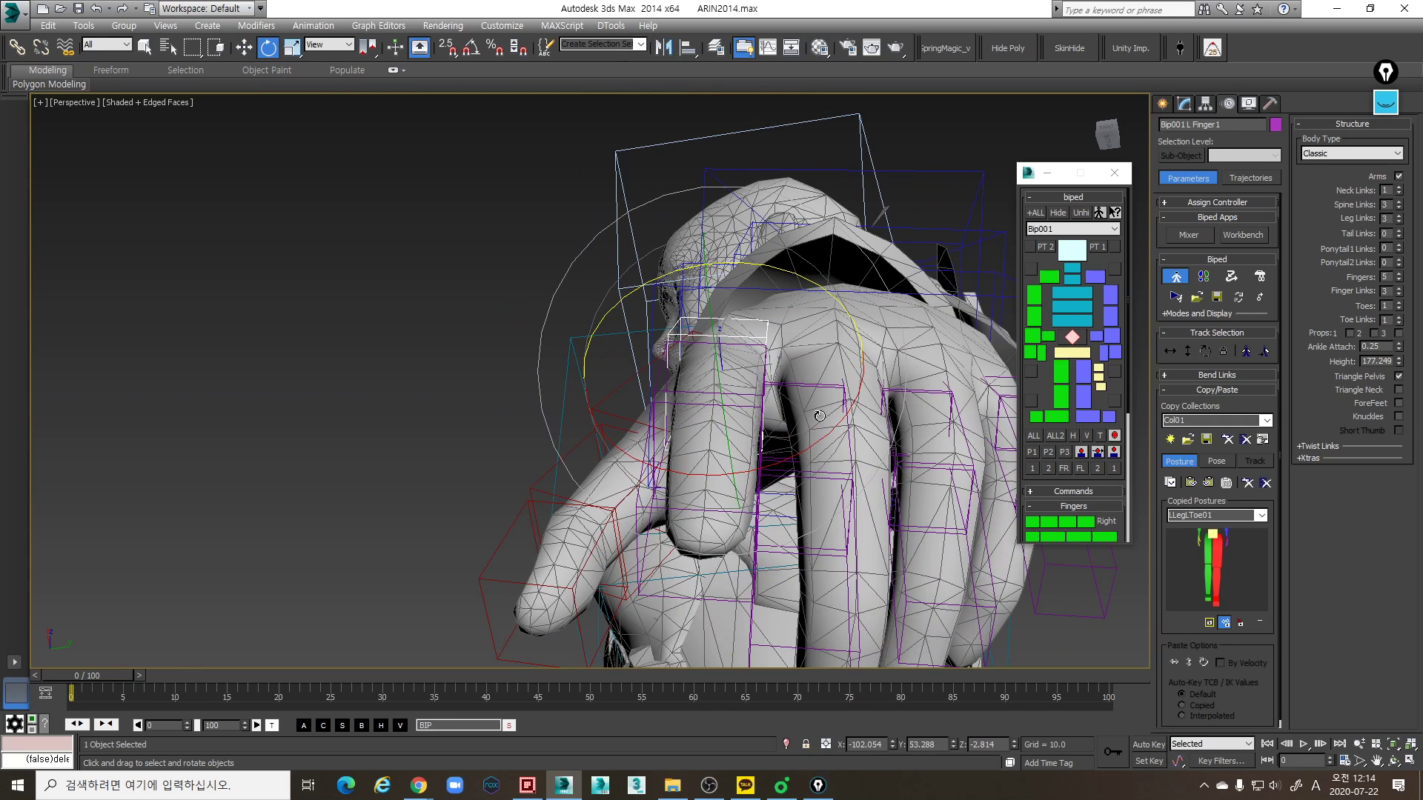
{"action": "left_click_drag", "start_coordinate": [826, 279], "coordinate": [827, 276]}
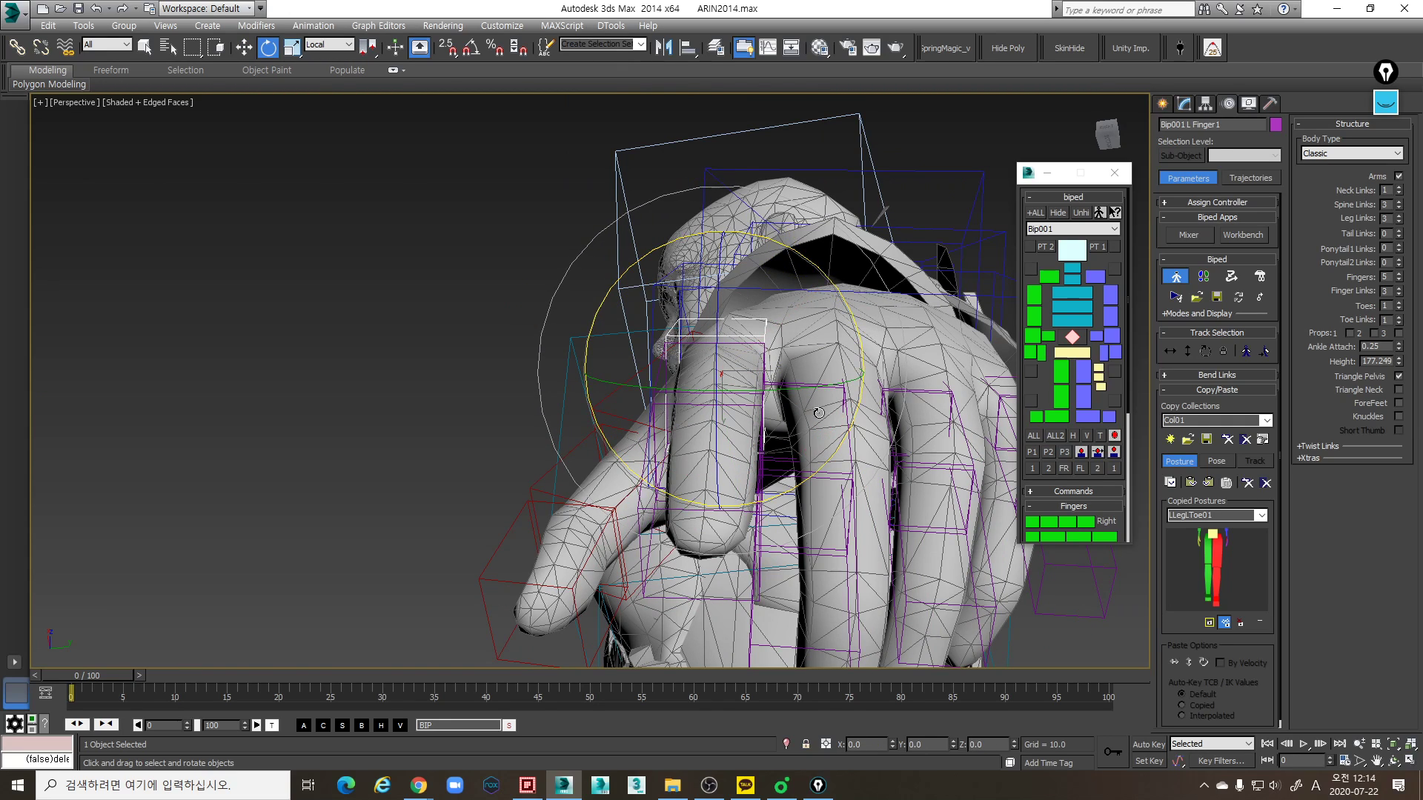
{"action": "left_click_drag", "start_coordinate": [814, 395], "coordinate": [815, 385]}
{"action": "middle_click_drag", "start_coordinate": [815, 384], "coordinate": [815, 563], "text": "alt"}
{"action": "middle_click_drag", "start_coordinate": [815, 564], "coordinate": [592, 365]}
- Select all three left middle finger links and scale them together to make them thicker than the mesh finger
{"action": "double_click", "coordinate": [644, 440]}
{"action": "scroll", "coordinate": [657, 422], "scroll_direction": "down", "scroll_amount": 5}
{"action": "key", "text": "r"}
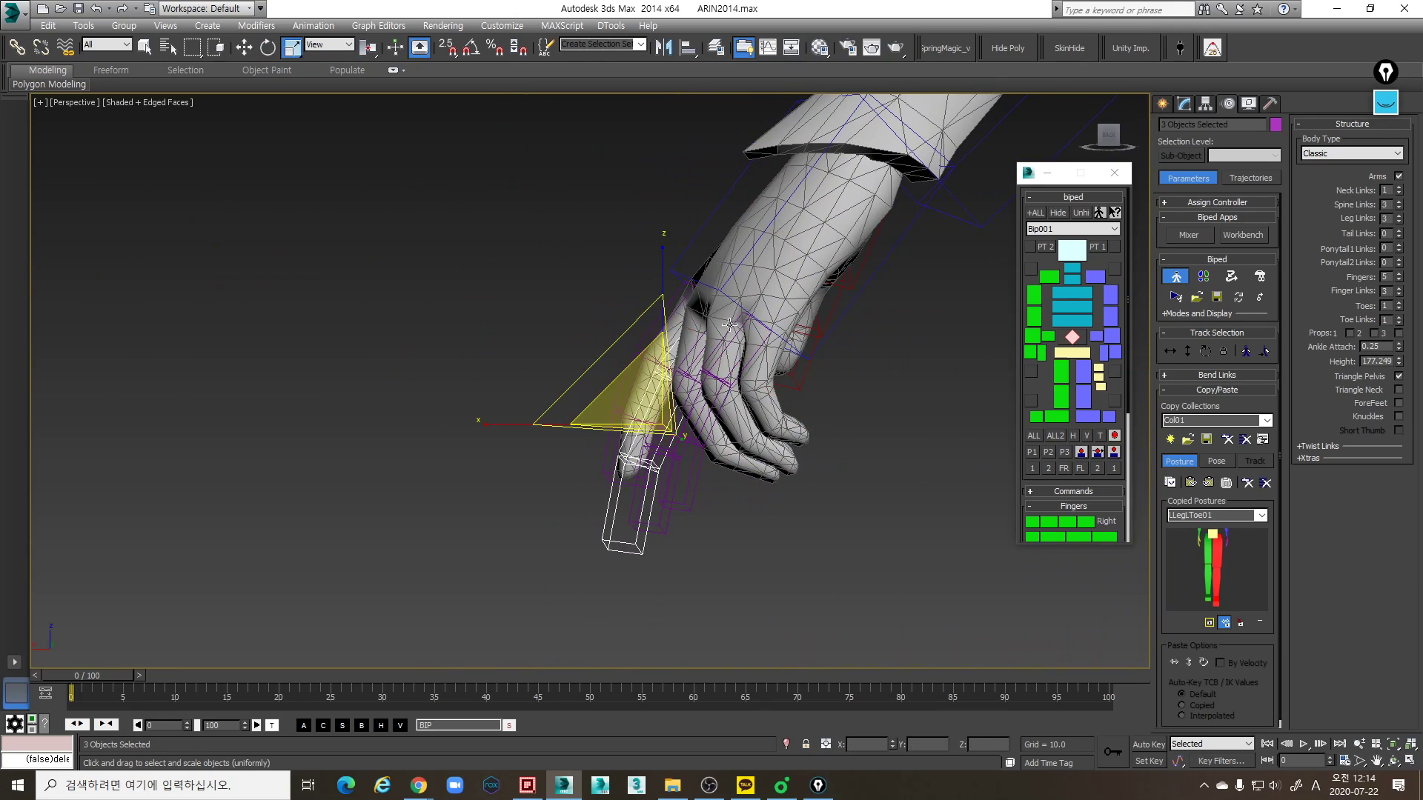
{"action": "left_click_drag", "start_coordinate": [588, 261], "coordinate": [570, 249]}
{"action": "middle_click_drag", "start_coordinate": [582, 280], "coordinate": [741, 304], "text": "alt"}
{"action": "left_click_drag", "start_coordinate": [843, 364], "coordinate": [875, 369]}
{"action": "middle_click_drag", "start_coordinate": [875, 369], "coordinate": [652, 346], "text": "alt"}
{"action": "left_click", "coordinate": [652, 347]}
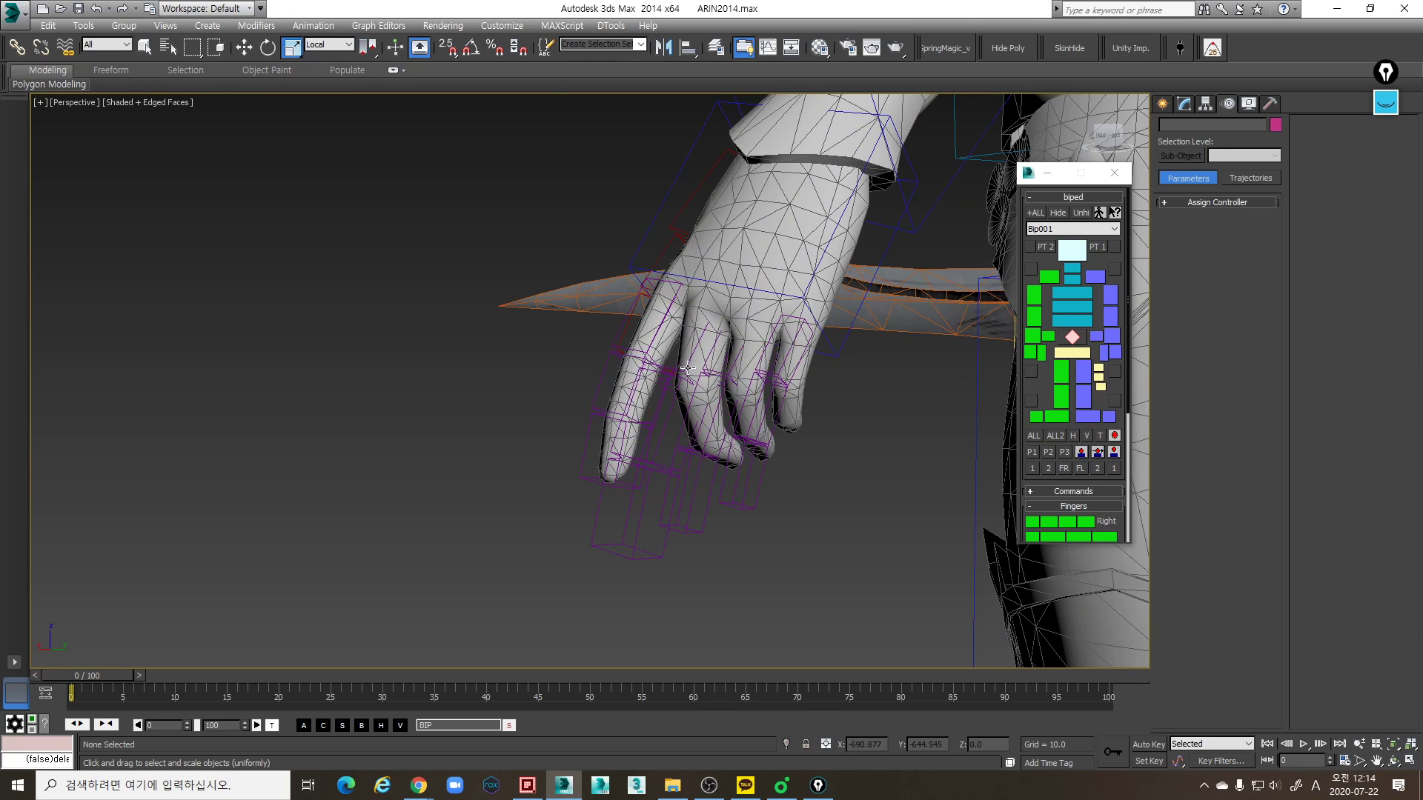
- Move the left middle finger's base link onto the mesh middle knuckle, checking its position in wireframe display
{"action": "left_click", "coordinate": [689, 363]}
{"action": "key", "text": "w"}
{"action": "middle_click_drag", "start_coordinate": [689, 363], "coordinate": [752, 269], "text": "alt"}
{"action": "mouse_move", "coordinate": [768, 215]}
{"action": "middle_mouse_down", "text": "alt"}
{"action": "mouse_move", "coordinate": [722, 213]}
{"action": "mouse_move", "coordinate": [733, 272]}
{"action": "mouse_move", "coordinate": [705, 270]}
{"action": "mouse_move", "coordinate": [730, 343]}
{"action": "mouse_move", "coordinate": [758, 356]}
{"action": "middle_mouse_up", "text": "alt"}
{"action": "scroll", "coordinate": [706, 274], "scroll_direction": "up", "scroll_amount": 2}
{"action": "scroll", "coordinate": [709, 289], "scroll_direction": "down", "scroll_amount": 2}
{"action": "key", "text": "F3"}
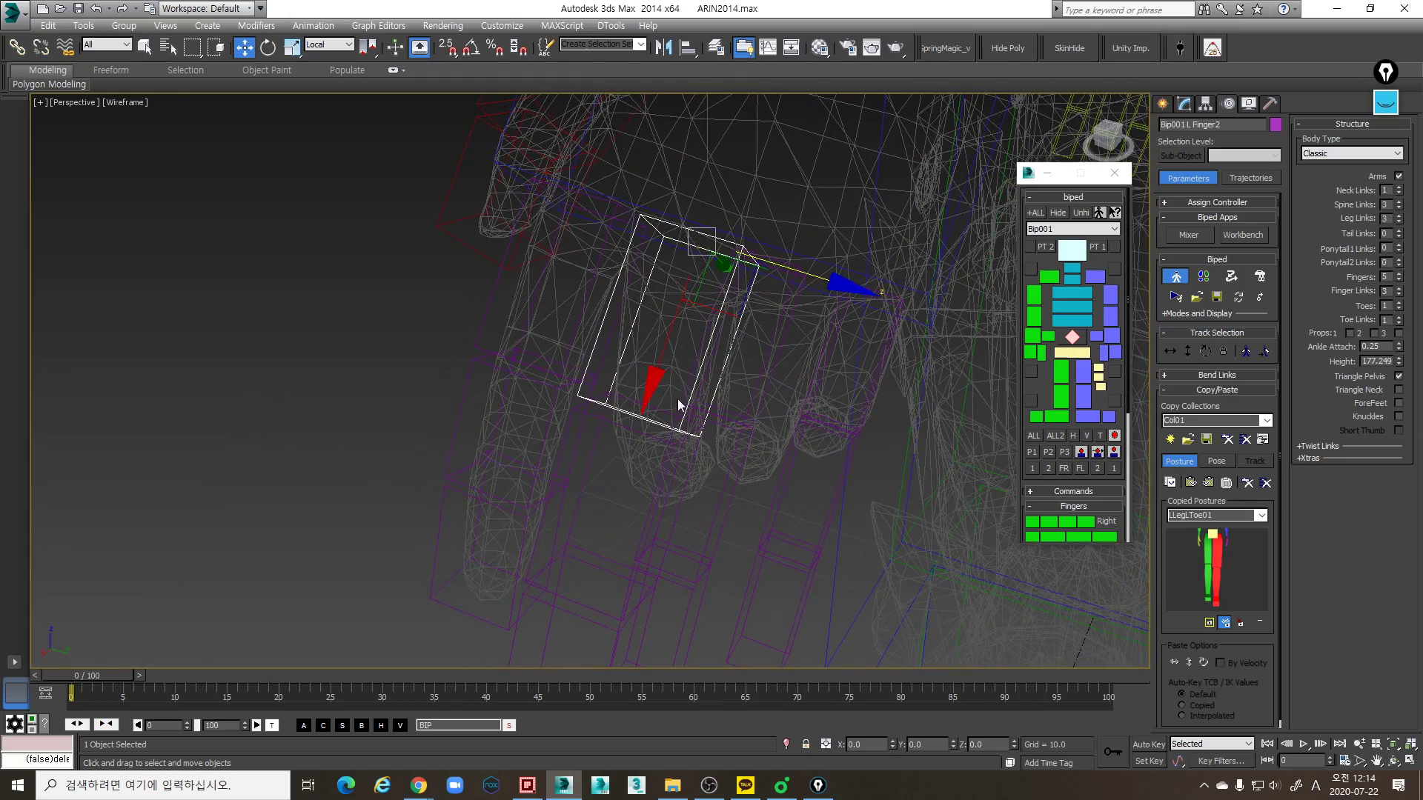
{"action": "middle_click_drag", "start_coordinate": [661, 378], "coordinate": [623, 324], "text": "alt"}
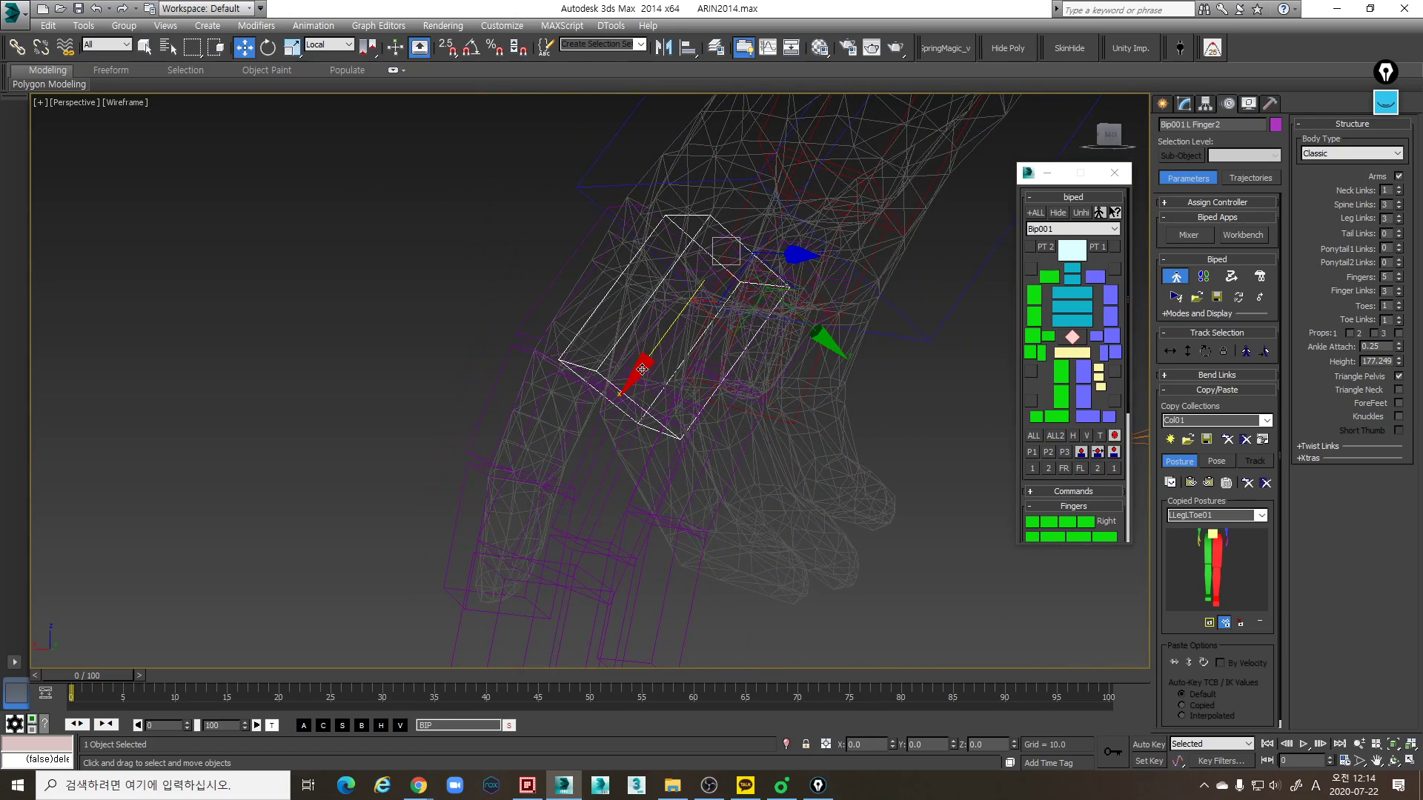
{"action": "mouse_move", "coordinate": [638, 371]}
{"action": "middle_mouse_down", "text": "alt"}
{"action": "mouse_move", "coordinate": [723, 397]}
{"action": "mouse_move", "coordinate": [723, 304]}
{"action": "mouse_move", "coordinate": [633, 220]}
{"action": "middle_mouse_up", "text": "alt"}
{"action": "key", "text": "F3"}
- Adjust the left middle finger's base link along its local axes so it starts at the mesh middle knuckle
{"action": "key", "text": "e"}
{"action": "left_click_drag", "start_coordinate": [622, 208], "coordinate": [606, 297]}
{"action": "key", "text": "w"}
{"action": "key", "text": "alt+l"}
{"action": "middle_click_drag", "start_coordinate": [729, 289], "coordinate": [891, 291], "text": "alt"}
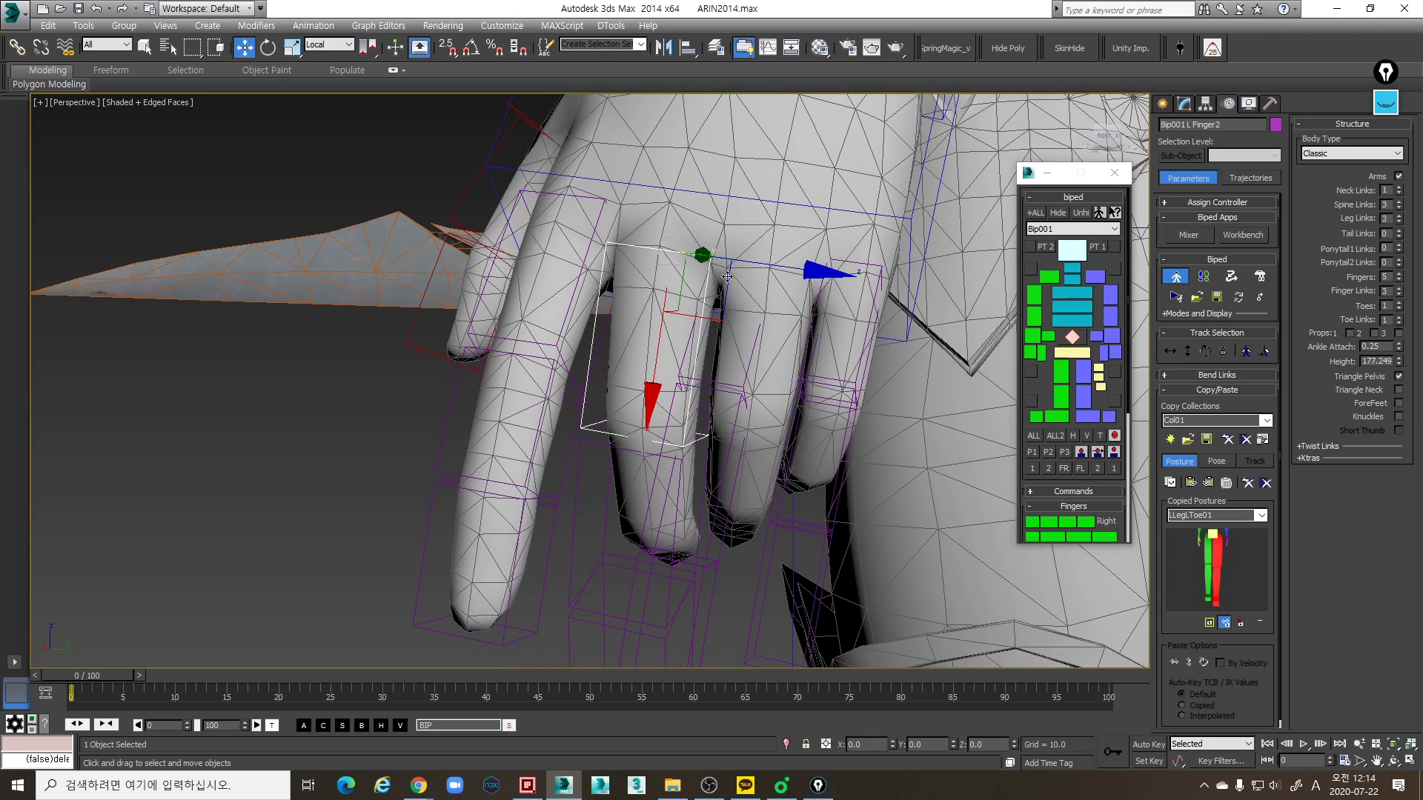
{"action": "middle_click_drag", "start_coordinate": [734, 276], "coordinate": [711, 324], "text": "alt"}
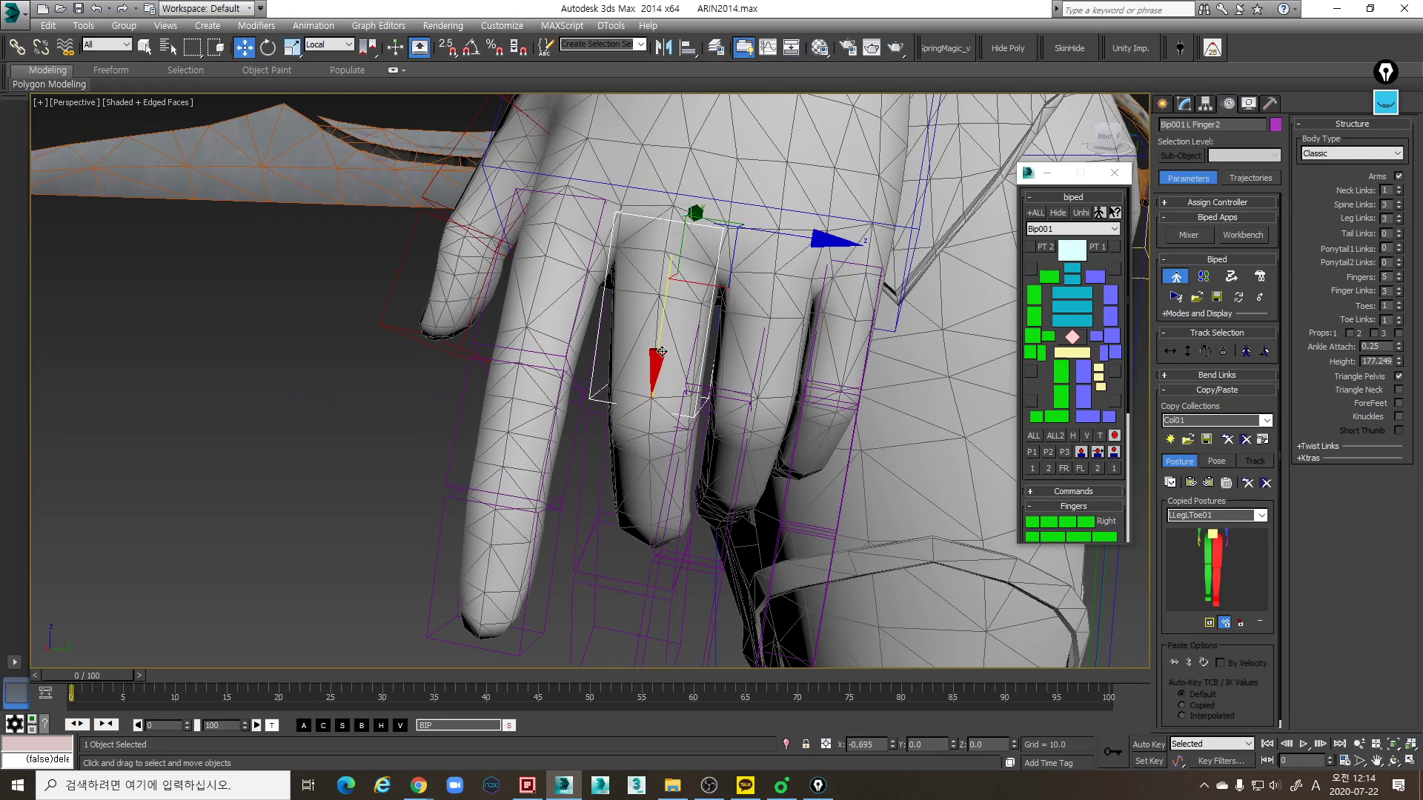
{"action": "middle_click_drag", "start_coordinate": [663, 345], "coordinate": [676, 309], "text": "alt"}
- Rotate the left middle finger's base link to follow the mesh finger and scale it to about 106% along local X
{"action": "key", "text": "e"}
{"action": "left_click_drag", "start_coordinate": [668, 291], "coordinate": [667, 300]}
{"action": "middle_click_drag", "start_coordinate": [668, 300], "coordinate": [656, 289], "text": "alt"}
{"action": "left_click_drag", "start_coordinate": [768, 321], "coordinate": [771, 319]}
{"action": "middle_click_drag", "start_coordinate": [772, 319], "coordinate": [778, 382], "text": "alt"}
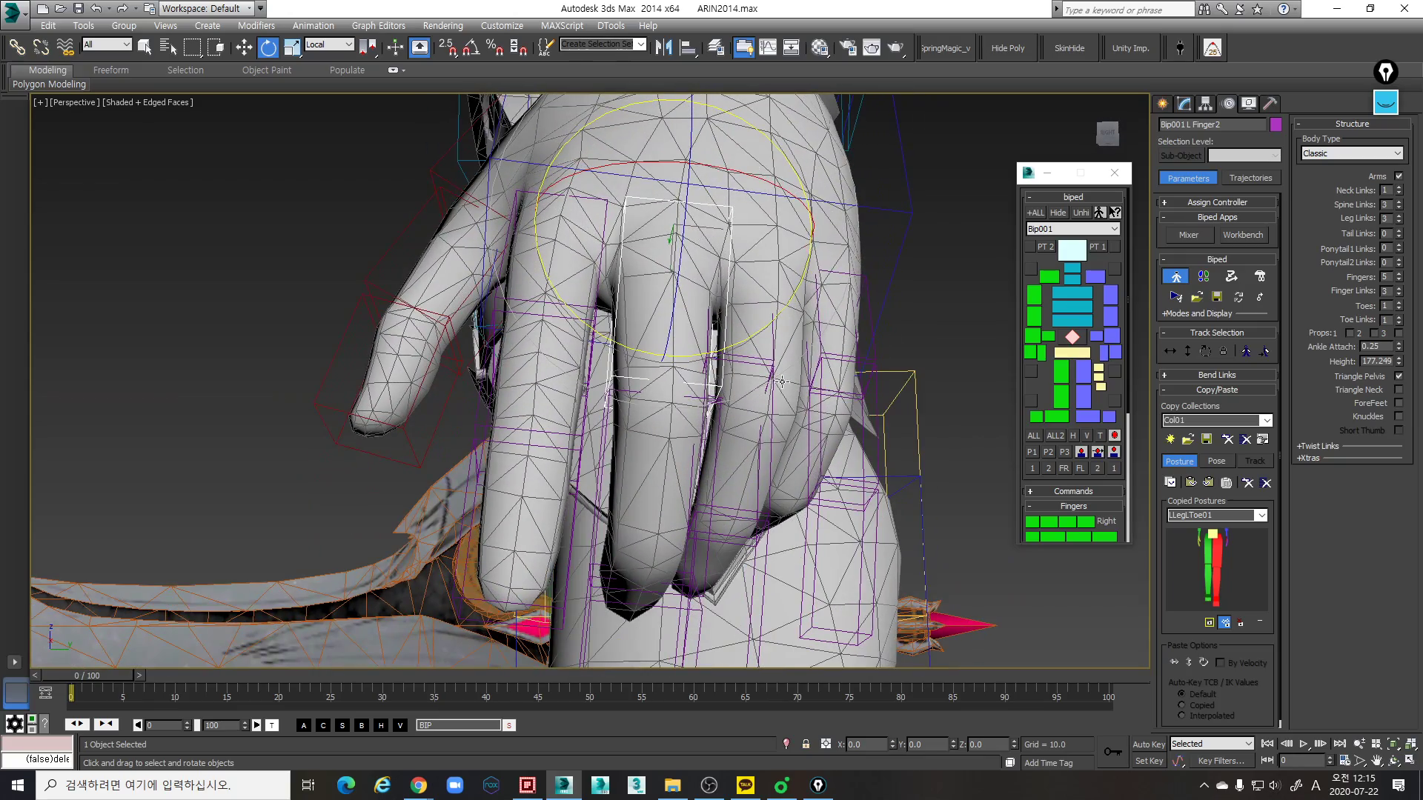
{"action": "middle_click_drag", "start_coordinate": [562, 495], "coordinate": [695, 485], "text": "alt"}
{"action": "left_click_drag", "start_coordinate": [730, 341], "coordinate": [743, 335]}
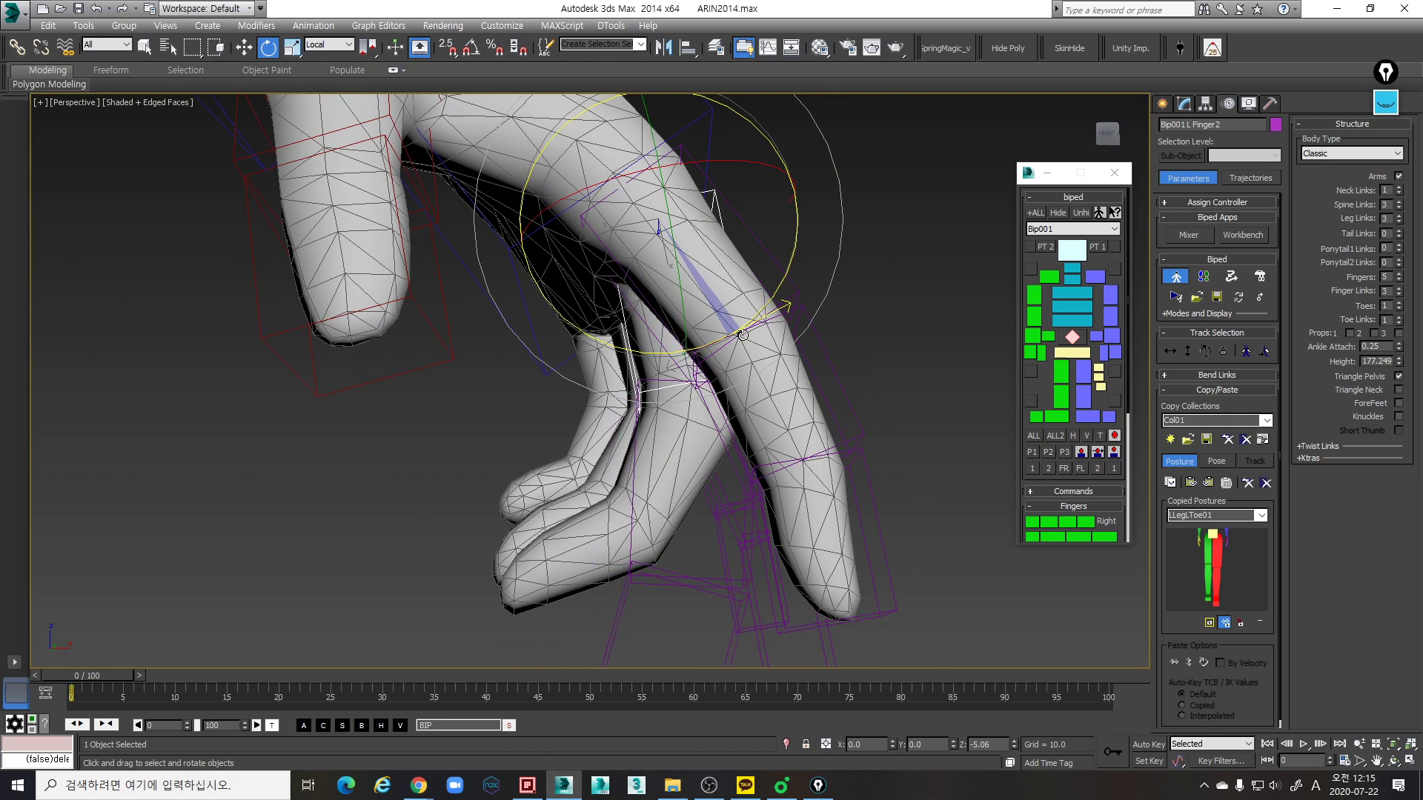
{"action": "key", "text": "r"}
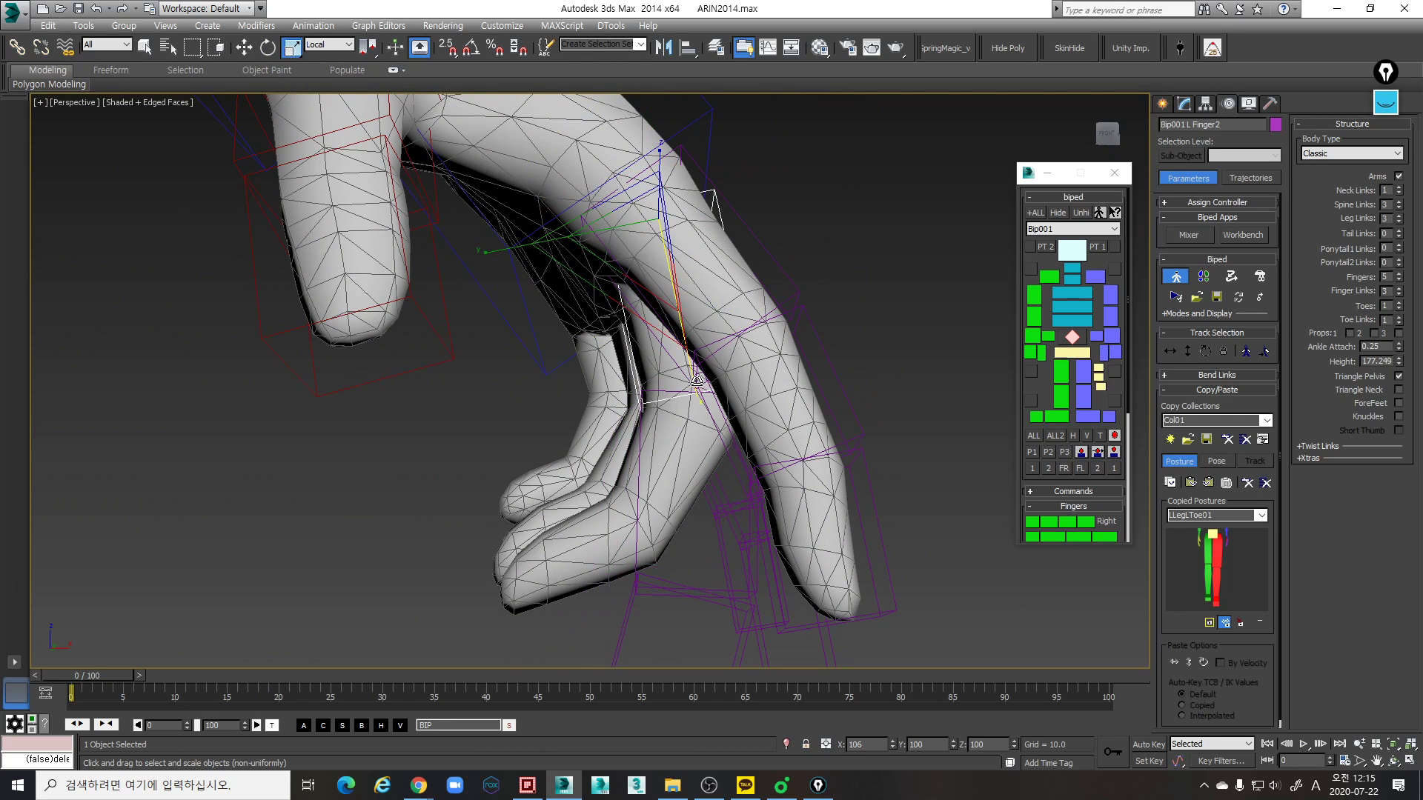
{"action": "middle_click_drag", "start_coordinate": [697, 380], "coordinate": [767, 424], "text": "alt"}
- Rotate the left middle finger's middle link to follow the bend of the mesh finger
{"action": "left_click", "coordinate": [621, 345]}
{"action": "key", "text": "e"}
{"action": "key", "text": "e"}
{"action": "left_click_drag", "start_coordinate": [755, 424], "coordinate": [708, 476]}
{"action": "key", "text": "r"}
{"action": "middle_click_drag", "start_coordinate": [709, 478], "coordinate": [732, 338], "text": "alt"}
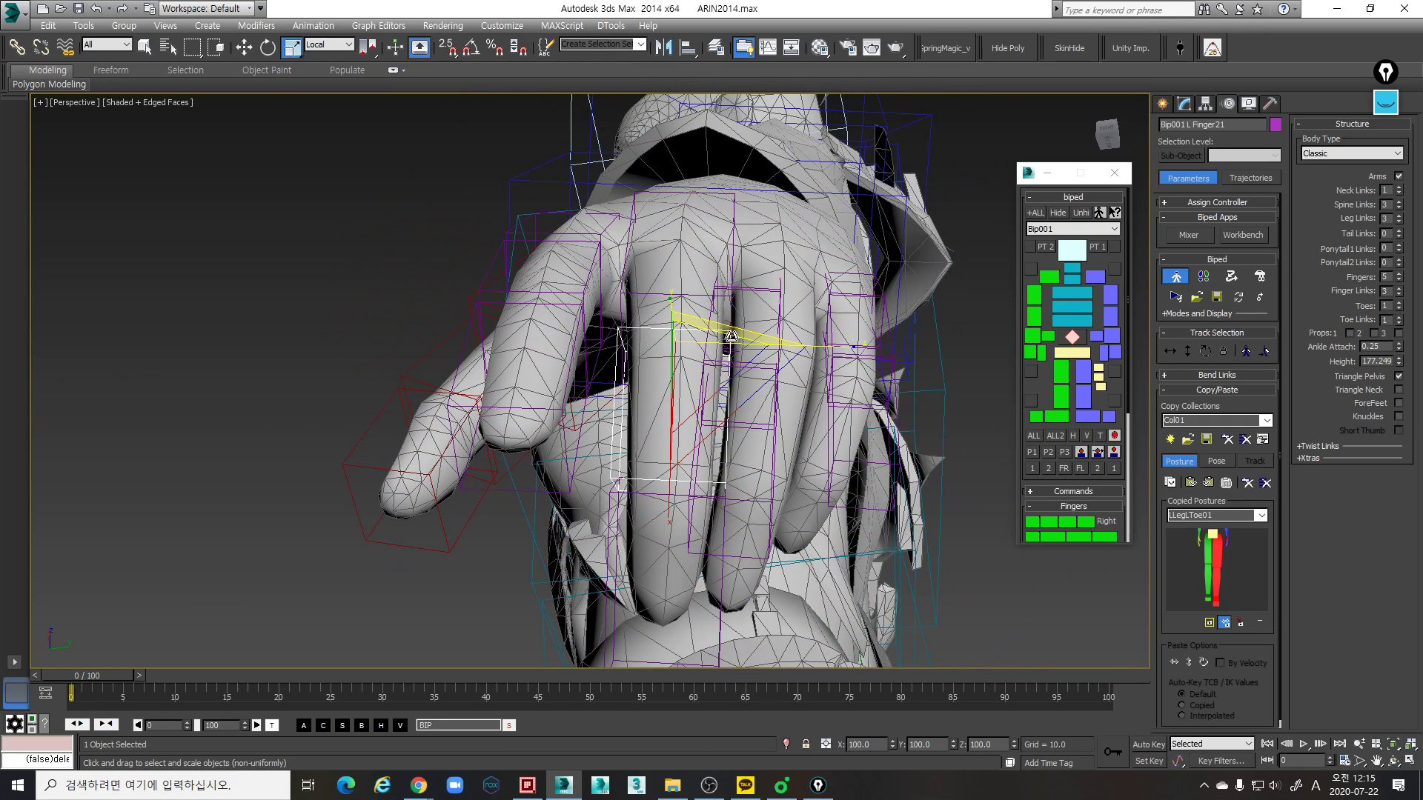
- Fine-tune the left middle finger's base link by rotating it and moving it about -0.034 along its local Z axis
{"action": "left_click", "coordinate": [652, 293]}
{"action": "key", "text": "e"}
{"action": "middle_click_drag", "start_coordinate": [757, 284], "coordinate": [753, 288], "text": "alt"}
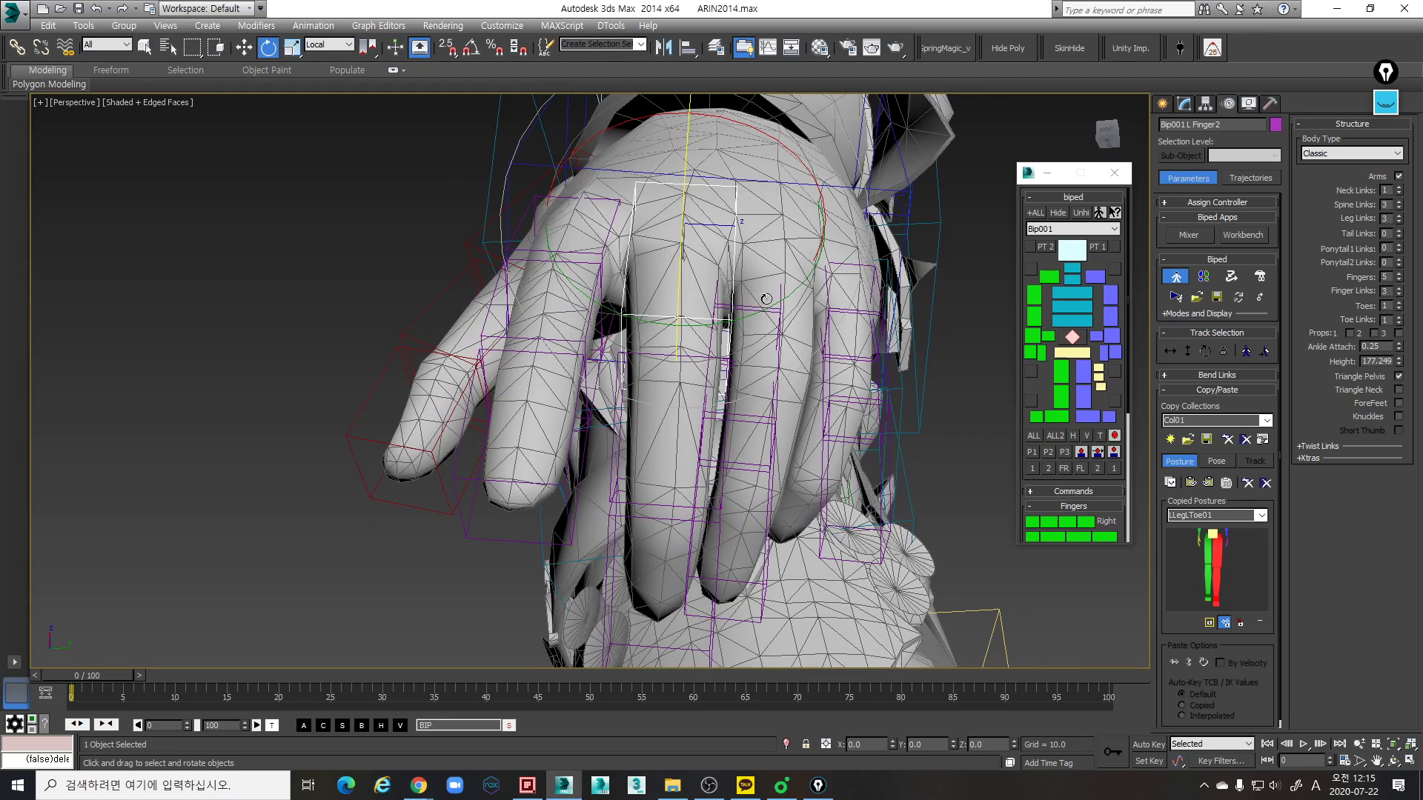
{"action": "key", "text": "w"}
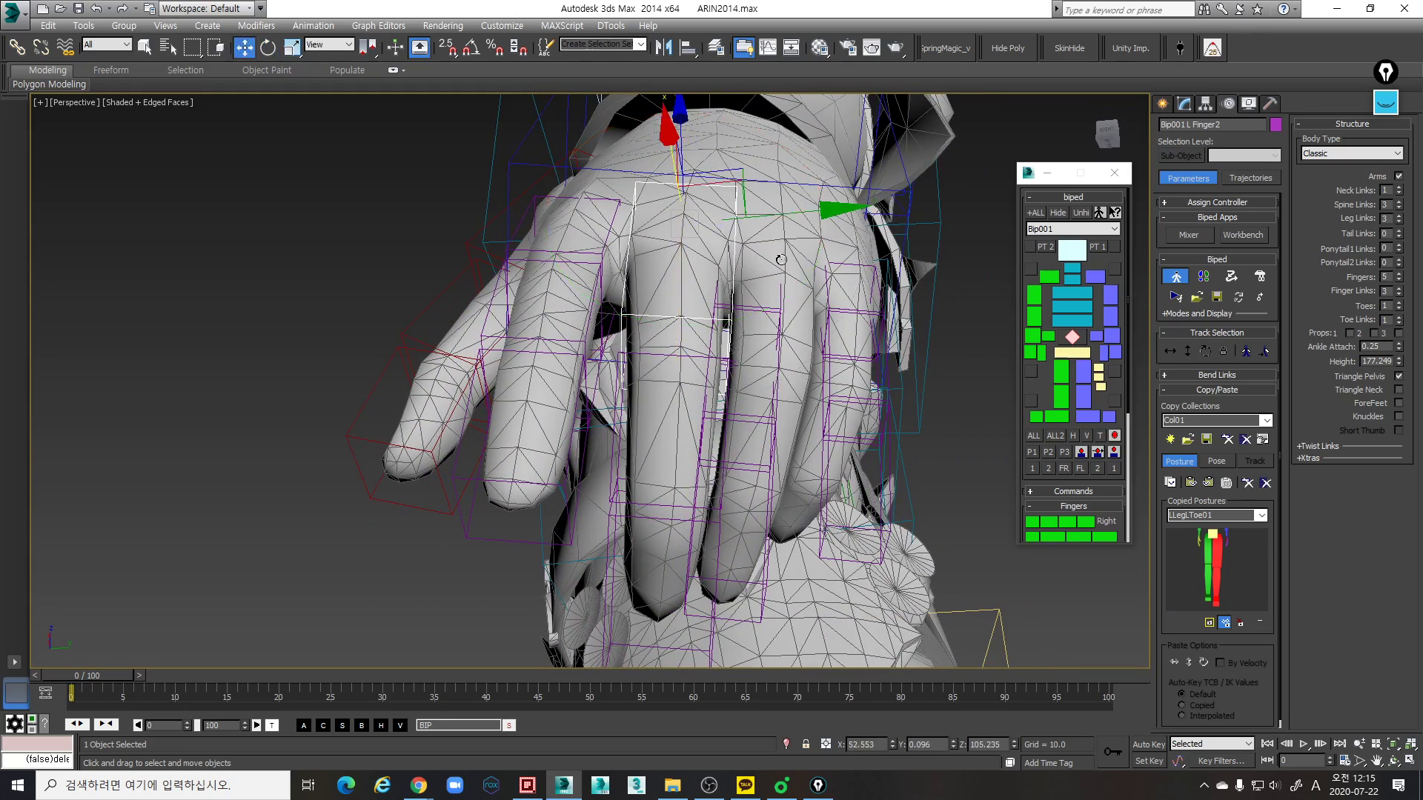
{"action": "left_click_drag", "start_coordinate": [818, 235], "coordinate": [818, 232]}
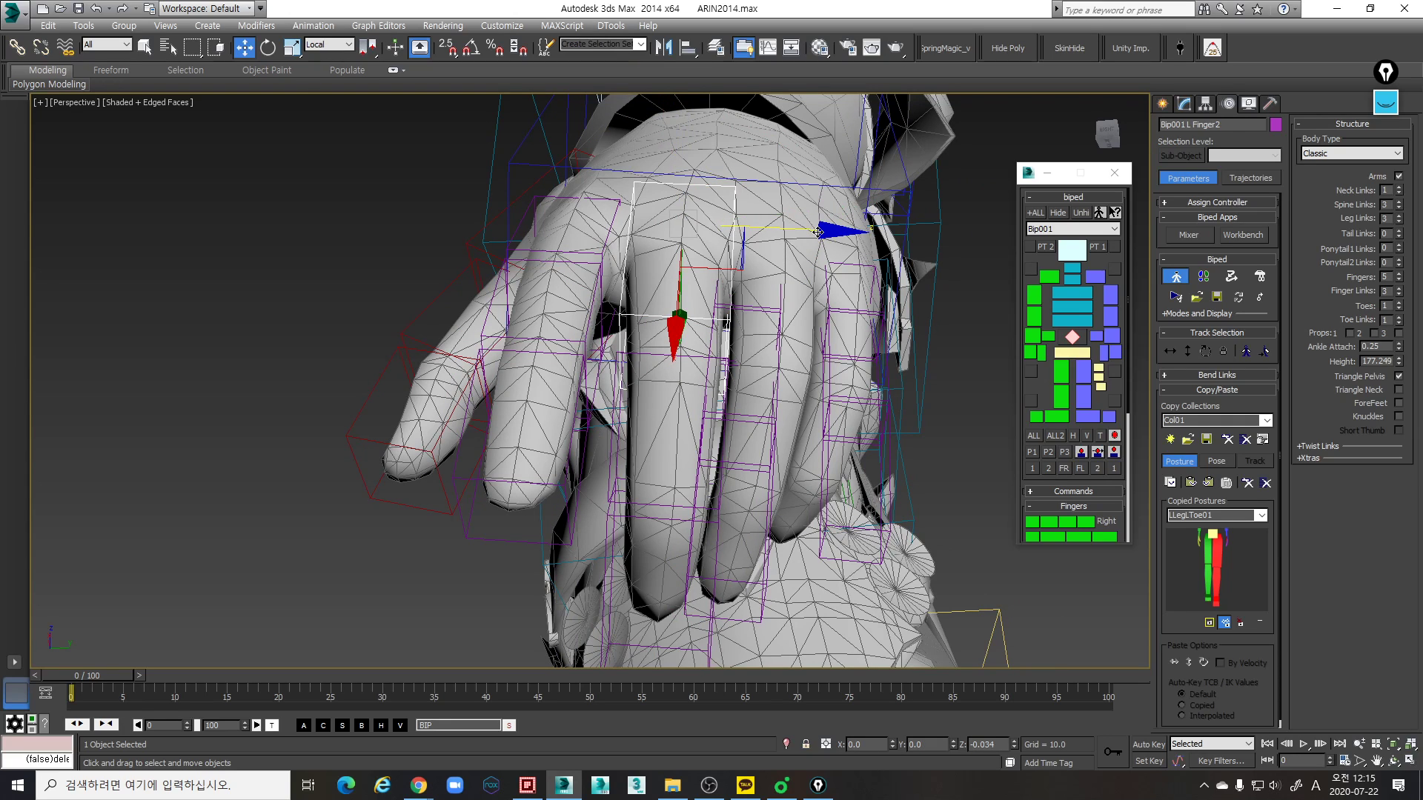
{"action": "key", "text": "e"}
{"action": "left_click_drag", "start_coordinate": [757, 325], "coordinate": [759, 314]}
{"action": "middle_click_drag", "start_coordinate": [756, 314], "coordinate": [752, 238], "text": "alt"}
{"action": "left_click_drag", "start_coordinate": [770, 158], "coordinate": [772, 158]}
{"action": "middle_click_drag", "start_coordinate": [772, 158], "coordinate": [670, 560], "text": "alt"}
- Scale the left middle finger's middle link so it ends at the mesh finger's last joint
{"action": "left_click", "coordinate": [689, 526]}
{"action": "key", "text": "r"}
{"action": "left_click_drag", "start_coordinate": [625, 534], "coordinate": [660, 564]}
{"action": "mouse_move", "coordinate": [659, 564]}
{"action": "middle_mouse_down", "text": "alt"}
{"action": "mouse_move", "coordinate": [695, 573]}
{"action": "mouse_move", "coordinate": [672, 575]}
{"action": "middle_mouse_up", "text": "alt"}
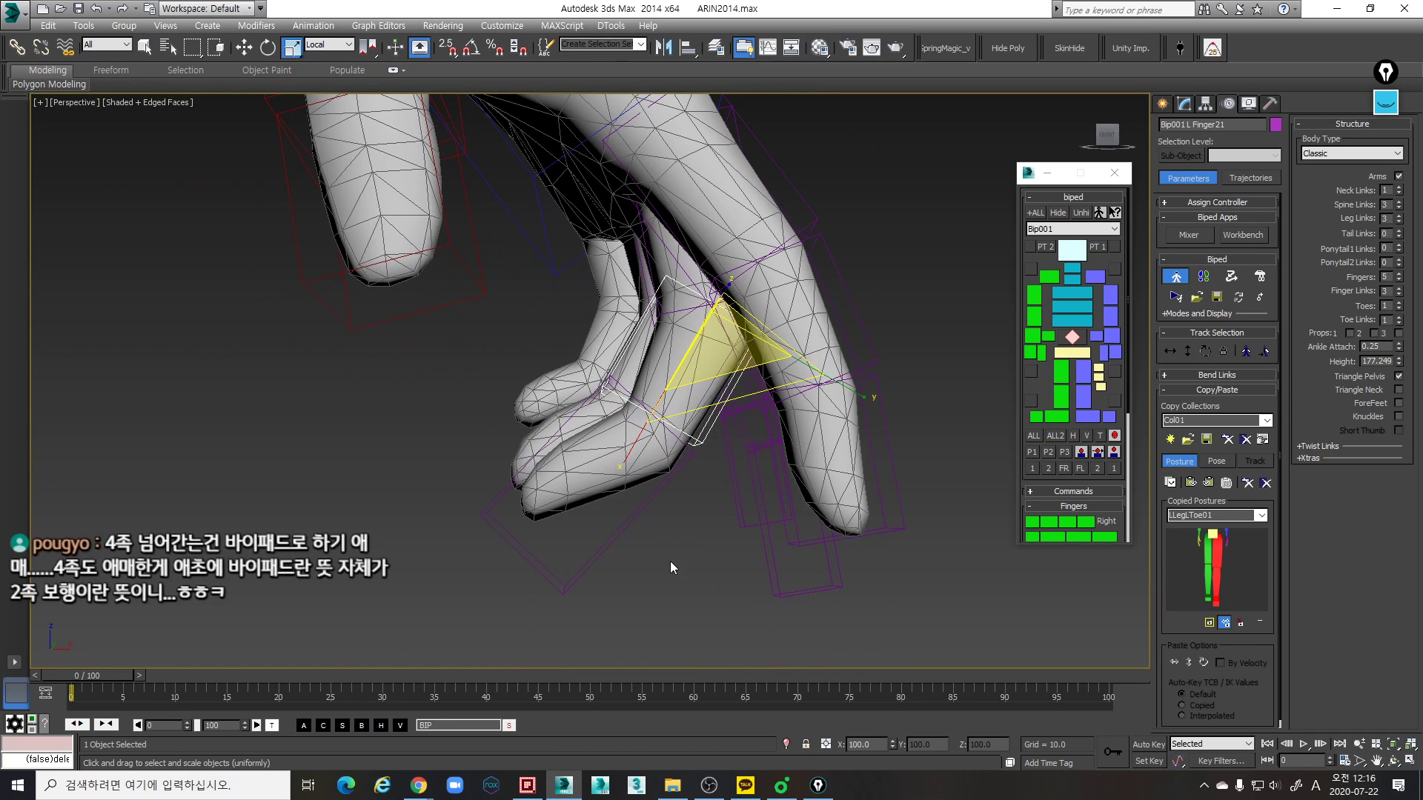
- Rotate the left middle finger's tip link to follow the mesh fingertip and scale it to fit
{"action": "left_click", "coordinate": [654, 488]}
{"action": "middle_click_drag", "start_coordinate": [672, 500], "coordinate": [673, 502]}
{"action": "key", "text": "e"}
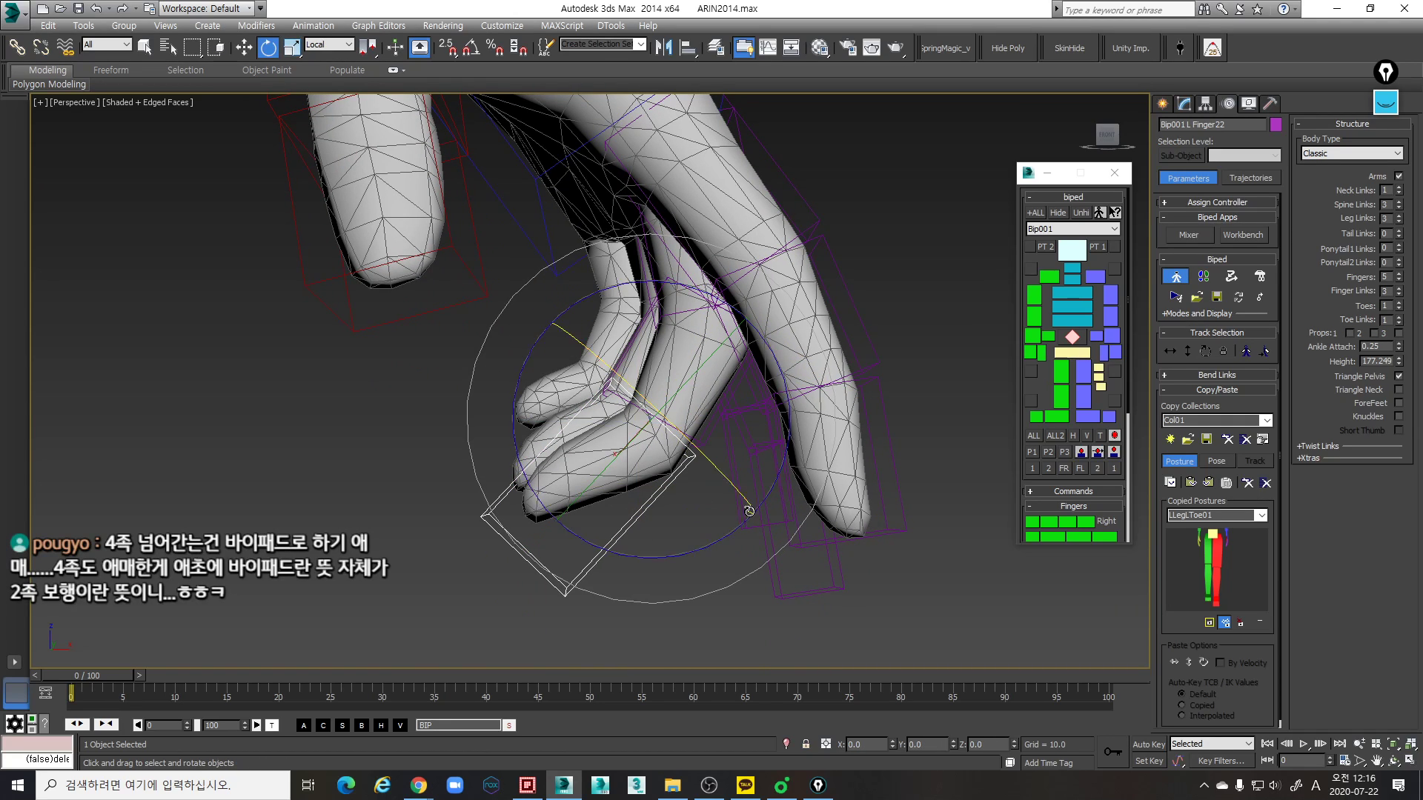
{"action": "left_click_drag", "start_coordinate": [729, 532], "coordinate": [717, 540]}
{"action": "key", "text": "r"}
{"action": "left_click_drag", "start_coordinate": [508, 502], "coordinate": [522, 506]}
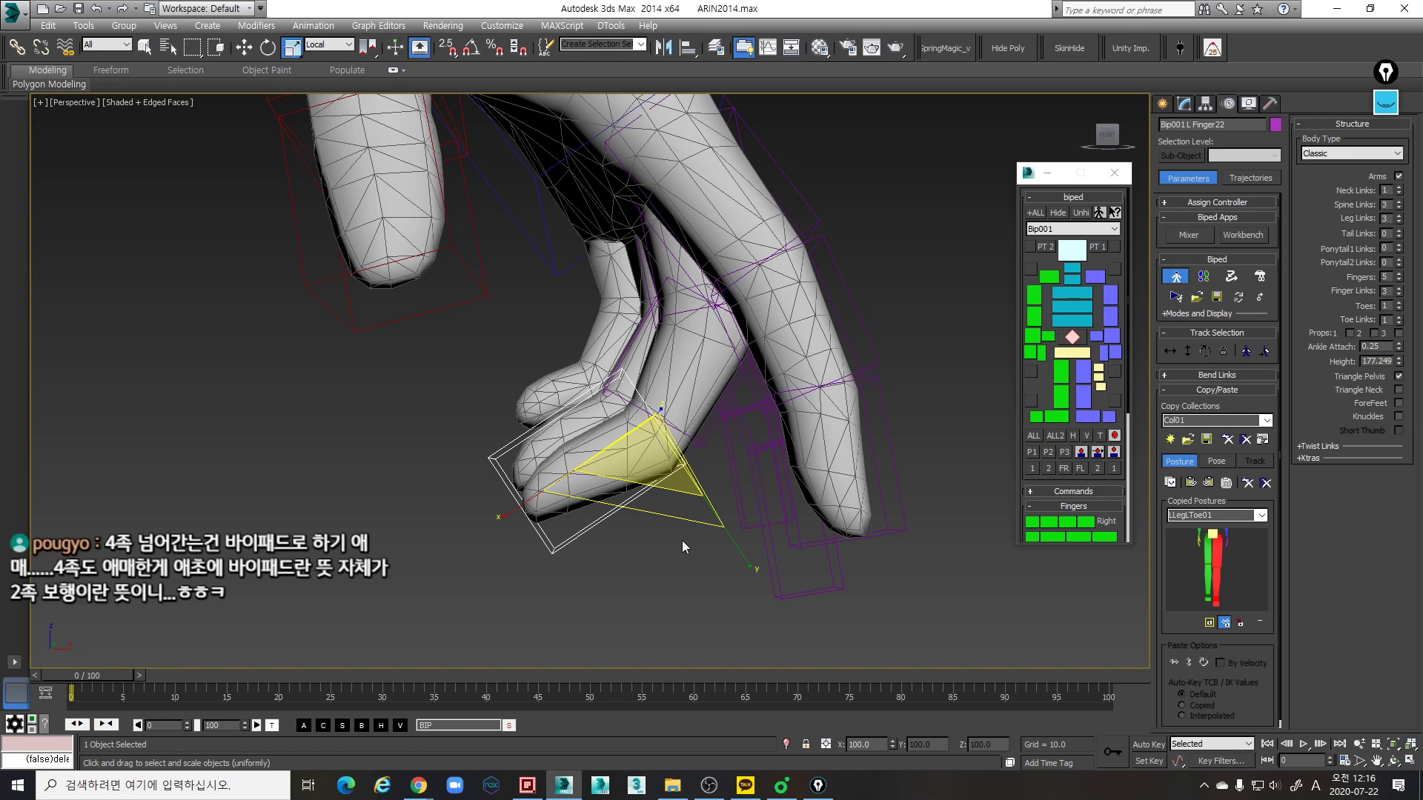
- Move the left middle finger's base link along its local Z axis to center it in the mesh finger
{"action": "middle_click_drag", "start_coordinate": [583, 526], "coordinate": [689, 318]}
{"action": "scroll", "coordinate": [603, 525], "scroll_direction": "down", "scroll_amount": 4}
{"action": "scroll", "coordinate": [719, 552], "scroll_direction": "up", "scroll_amount": 4}
{"action": "left_click", "coordinate": [664, 343]}
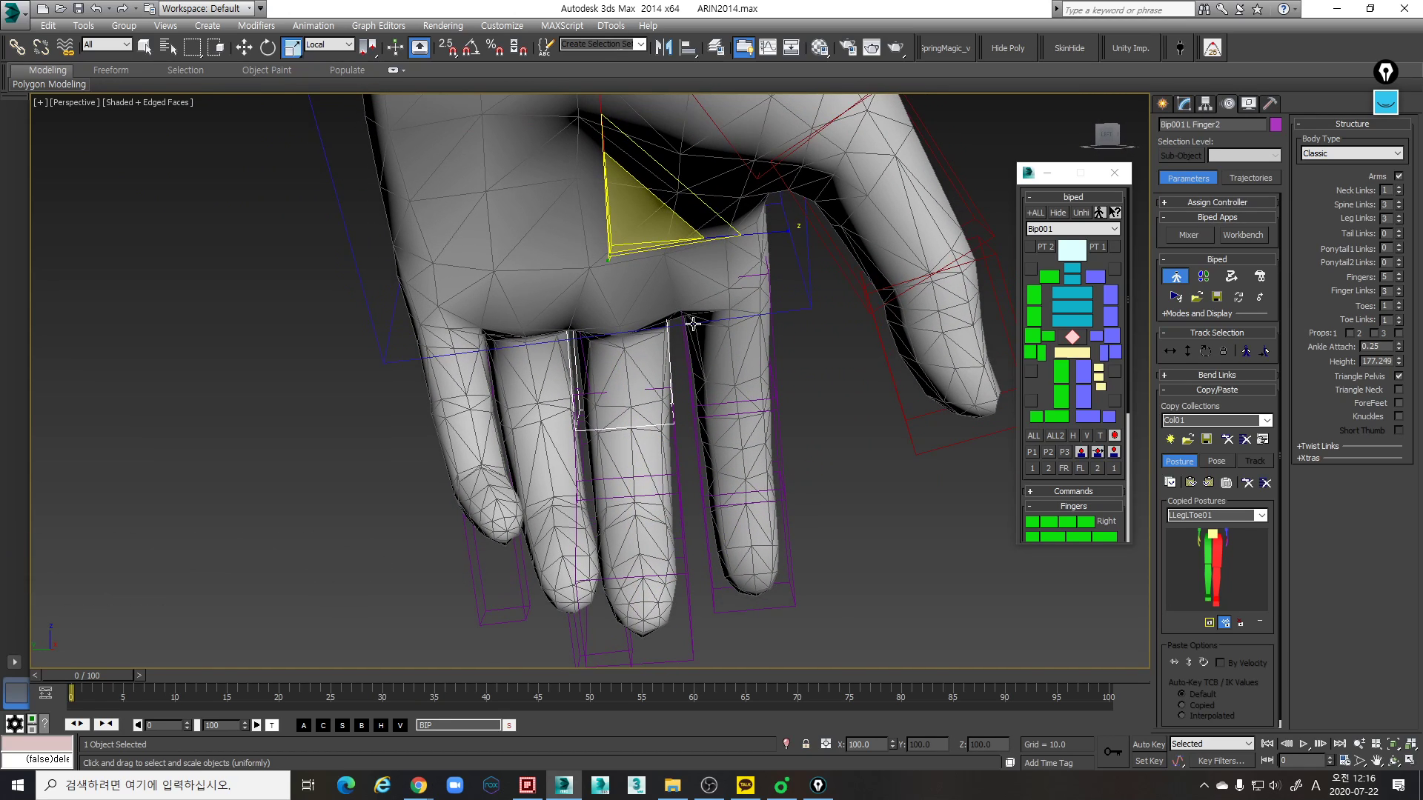
{"action": "key", "text": "w"}
{"action": "left_click_drag", "start_coordinate": [548, 252], "coordinate": [554, 252]}
{"action": "middle_click_drag", "start_coordinate": [555, 255], "coordinate": [706, 336], "text": "alt"}
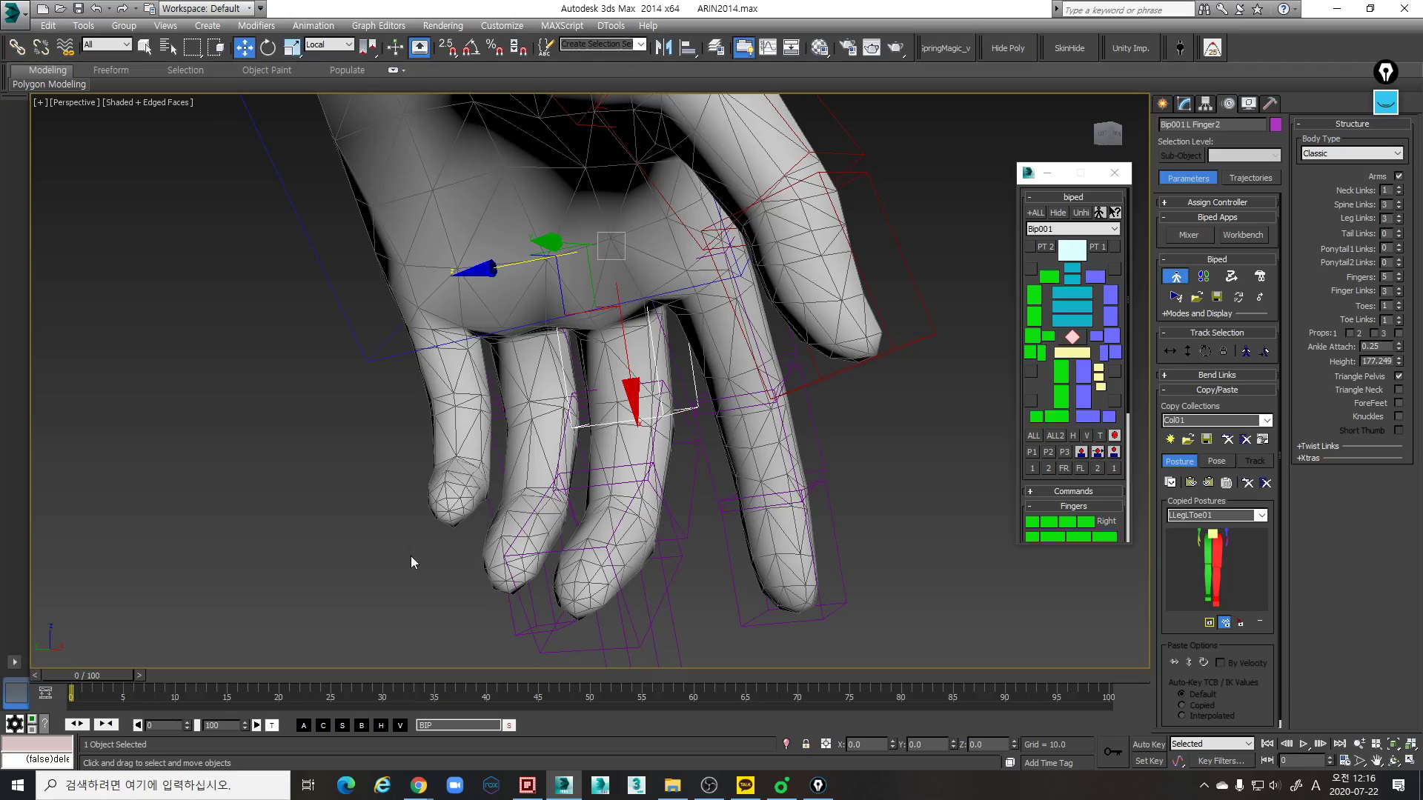
- Rotate the left middle finger's base link to line it up with the direction of the mesh finger
{"action": "middle_click_drag", "start_coordinate": [416, 492], "coordinate": [630, 371], "text": "alt"}
{"action": "key", "text": "e"}
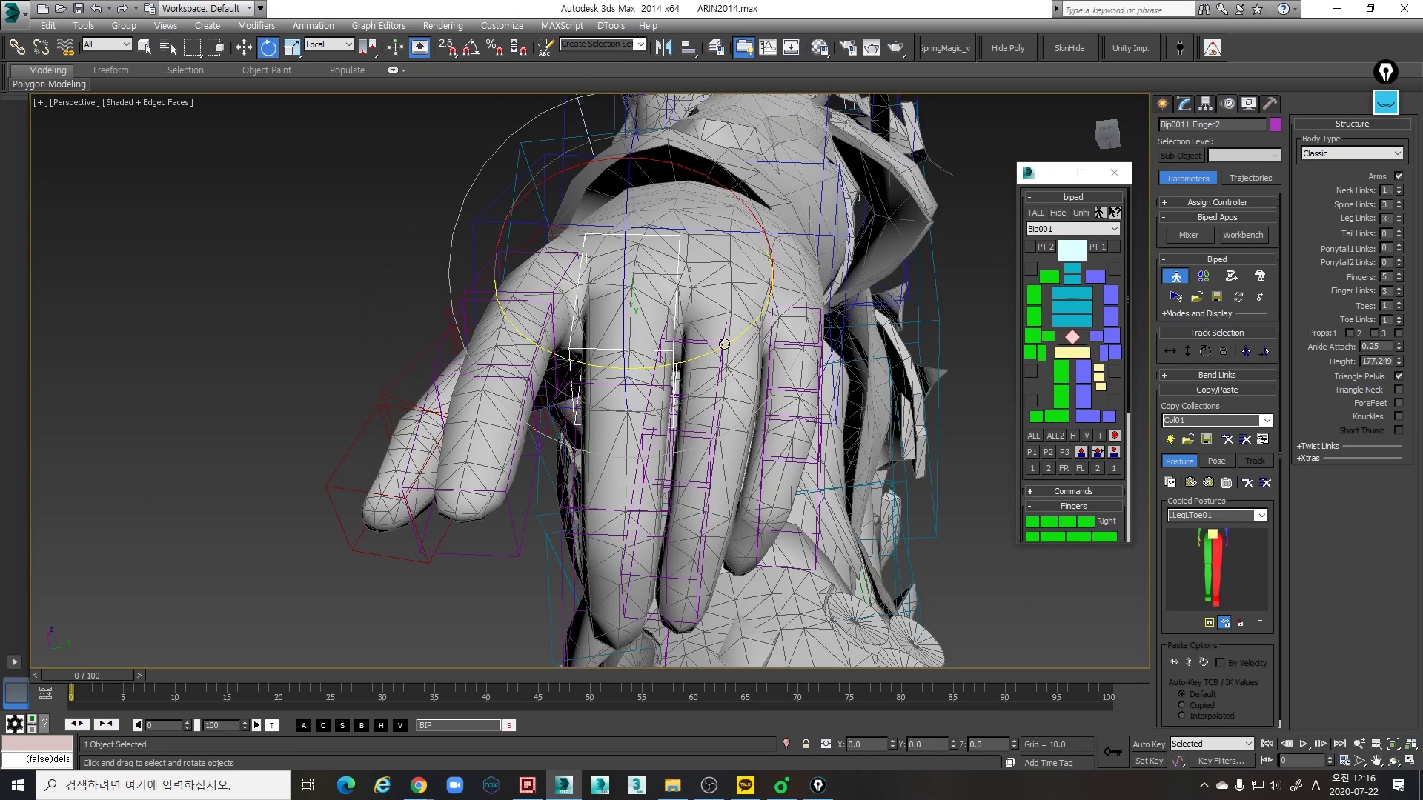
{"action": "middle_click_drag", "start_coordinate": [723, 344], "coordinate": [719, 258], "text": "alt"}
{"action": "left_click_drag", "start_coordinate": [725, 223], "coordinate": [699, 339]}
{"action": "middle_click_drag", "start_coordinate": [700, 339], "coordinate": [721, 283], "text": "alt"}
{"action": "key", "text": "w"}
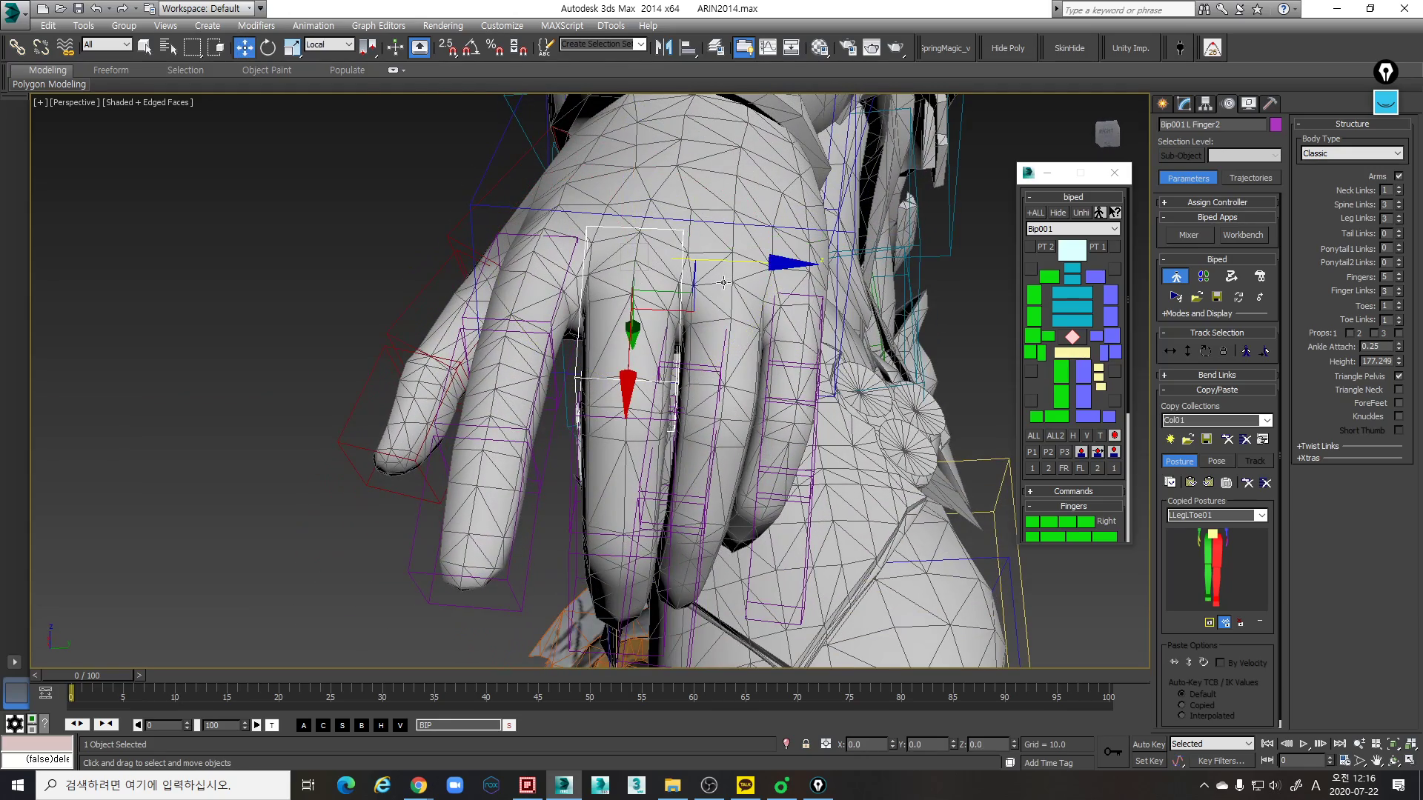
- Fine-tune the position and rotation of the left middle finger's base link at its knuckle
{"action": "middle_click_drag", "start_coordinate": [755, 276], "coordinate": [744, 234], "text": "alt"}
{"action": "key", "text": "e"}
{"action": "left_click_drag", "start_coordinate": [717, 223], "coordinate": [732, 225]}
{"action": "key", "text": "w"}
{"action": "left_click_drag", "start_coordinate": [740, 328], "coordinate": [743, 327]}
{"action": "middle_click_drag", "start_coordinate": [739, 345], "coordinate": [810, 308], "text": "alt"}
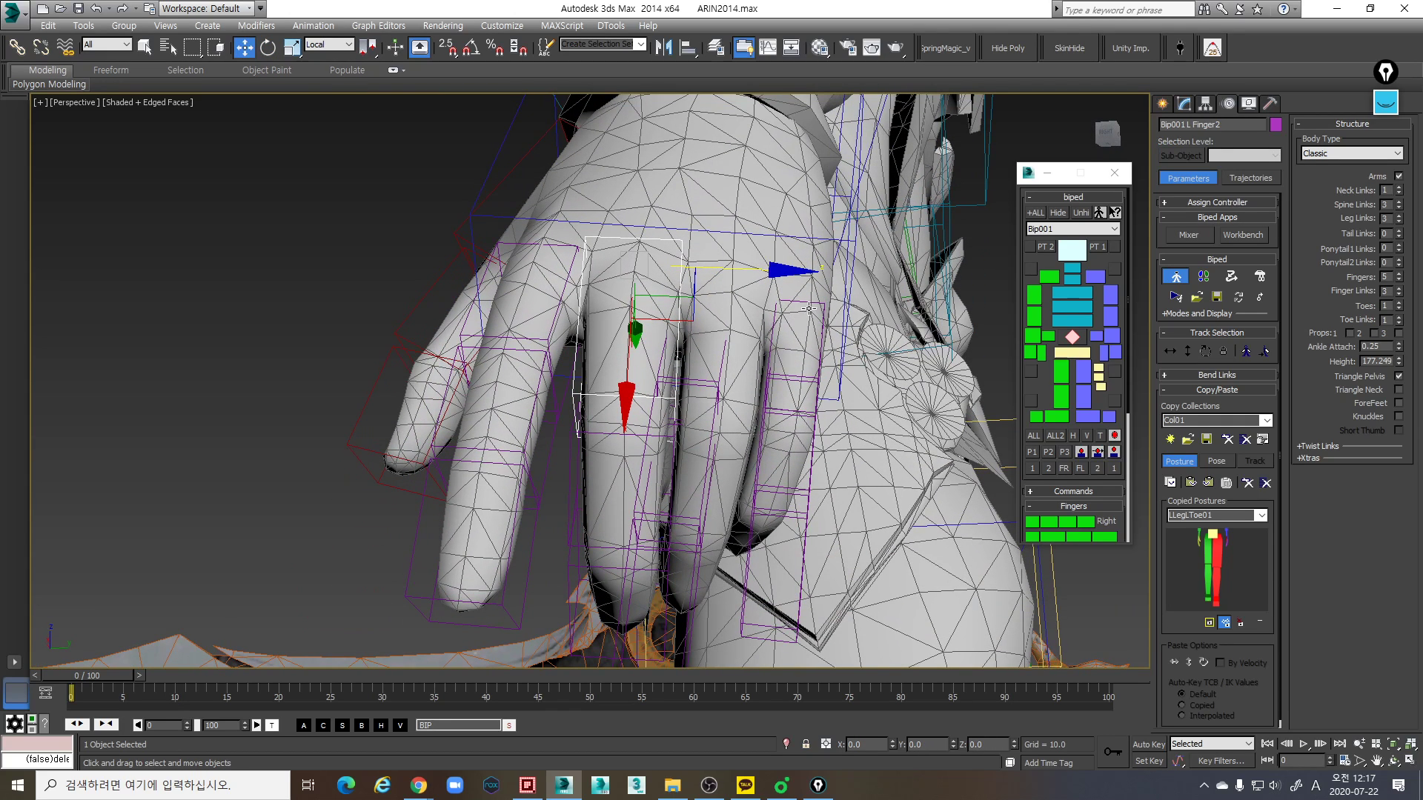
- Undo the accidental selection of the character mesh and freeze the Mesh layer
{"action": "left_click", "coordinate": [721, 368]}
{"action": "left_click", "coordinate": [852, 332]}
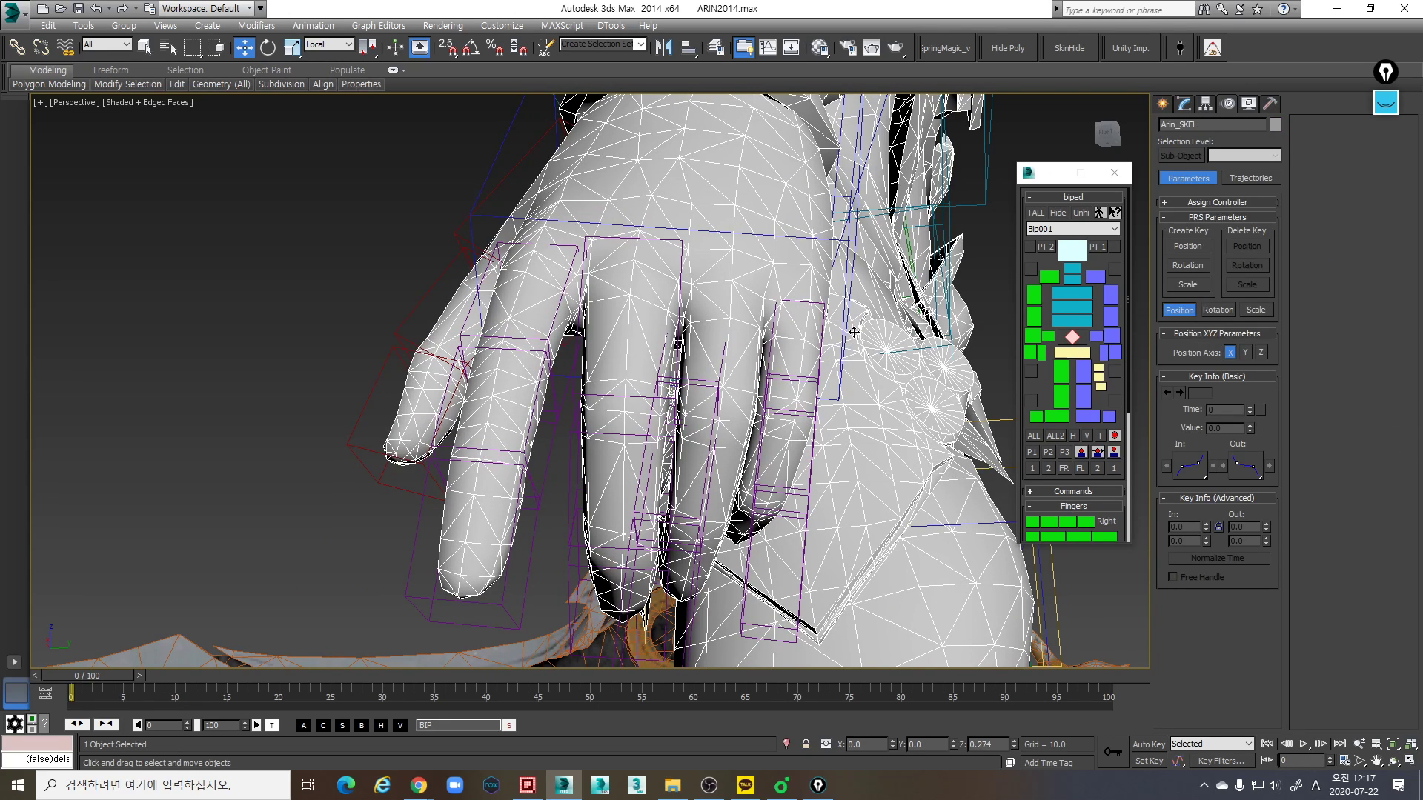
{"action": "key", "text": "ctrl+z"}
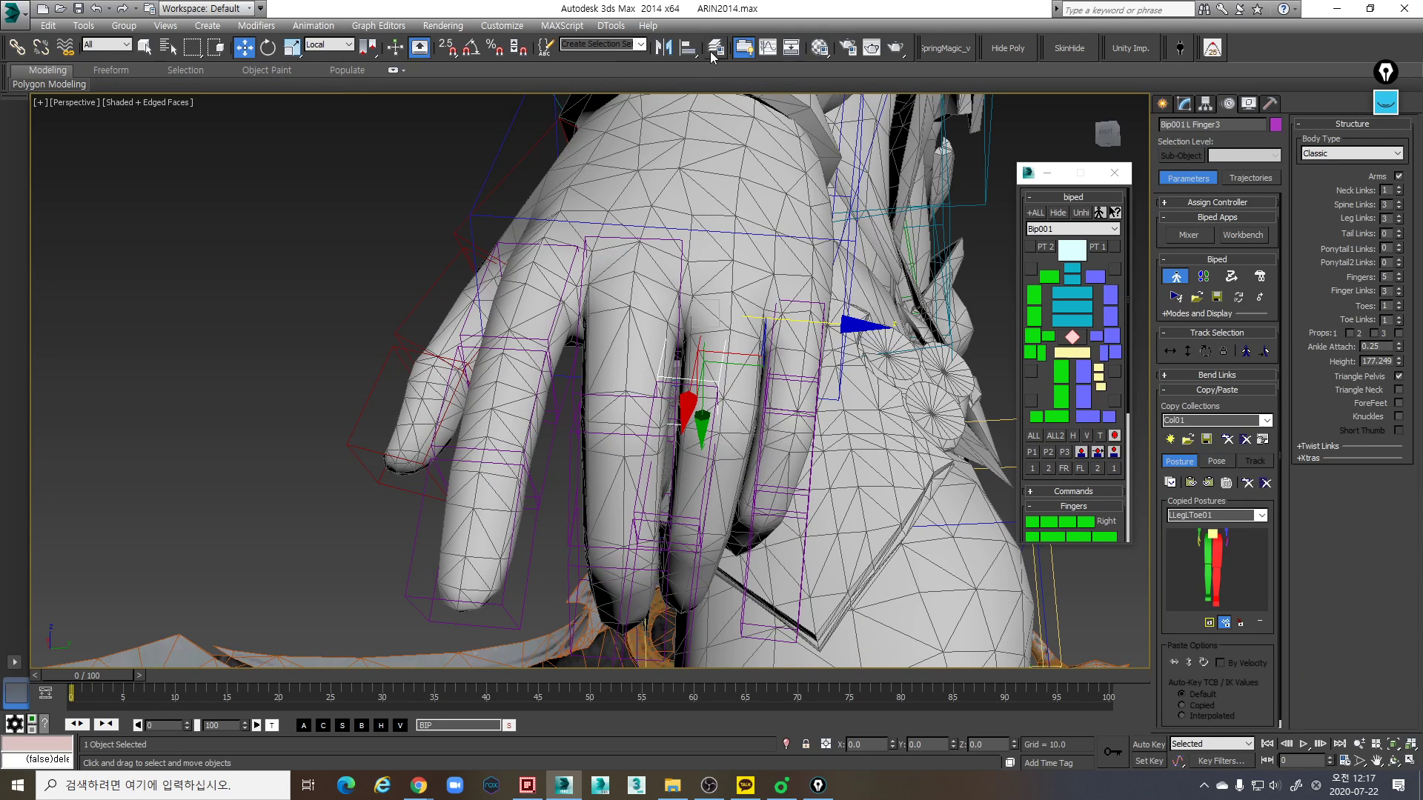
{"action": "left_click", "coordinate": [713, 52]}
{"action": "left_click", "coordinate": [1218, 487]}
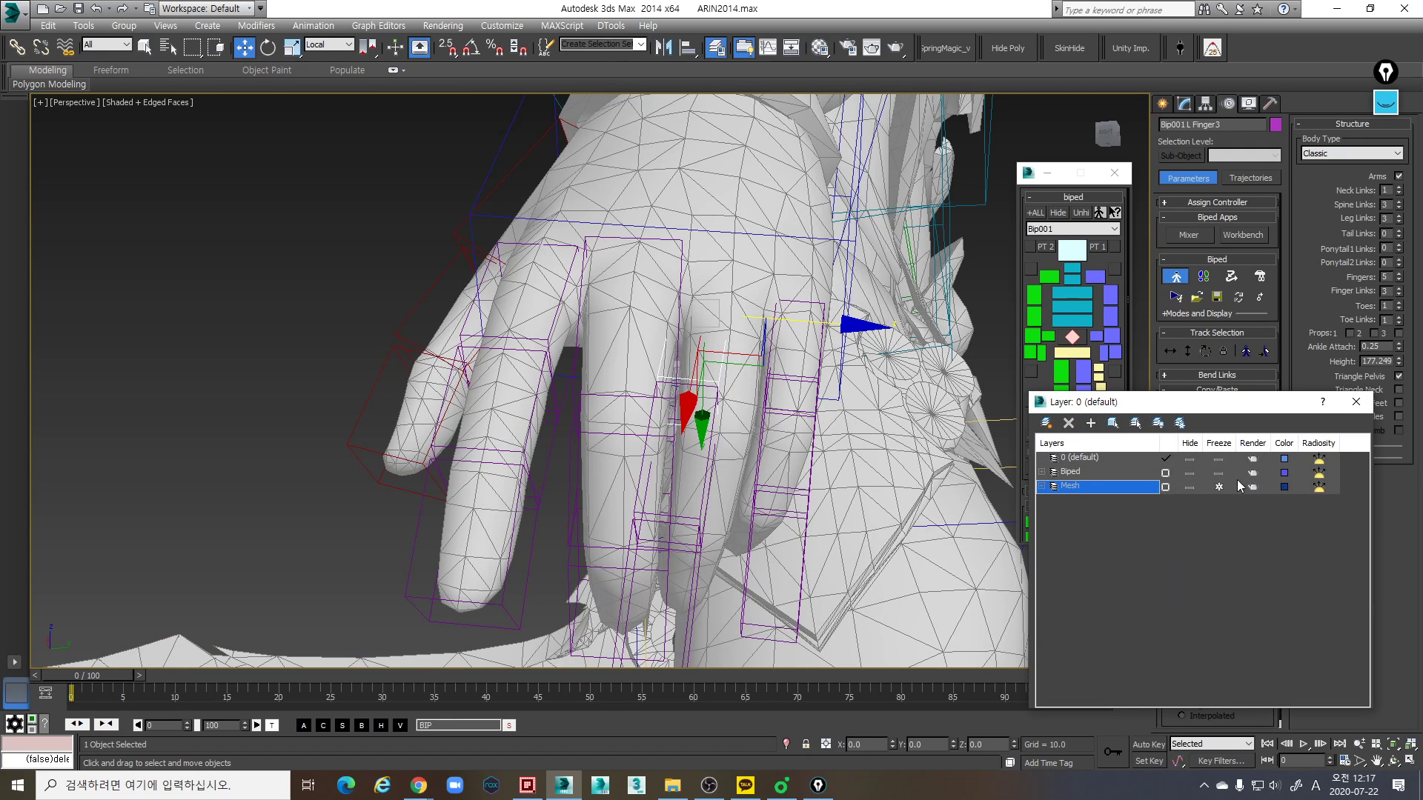
{"action": "left_click", "coordinate": [1354, 402]}
- Move the left ring finger's base link along its local Z axis toward the mesh ring finger
{"action": "middle_click_drag", "start_coordinate": [789, 347], "coordinate": [813, 349]}
{"action": "left_click_drag", "start_coordinate": [833, 348], "coordinate": [862, 350]}
{"action": "middle_click_drag", "start_coordinate": [862, 350], "coordinate": [749, 379], "text": "alt"}
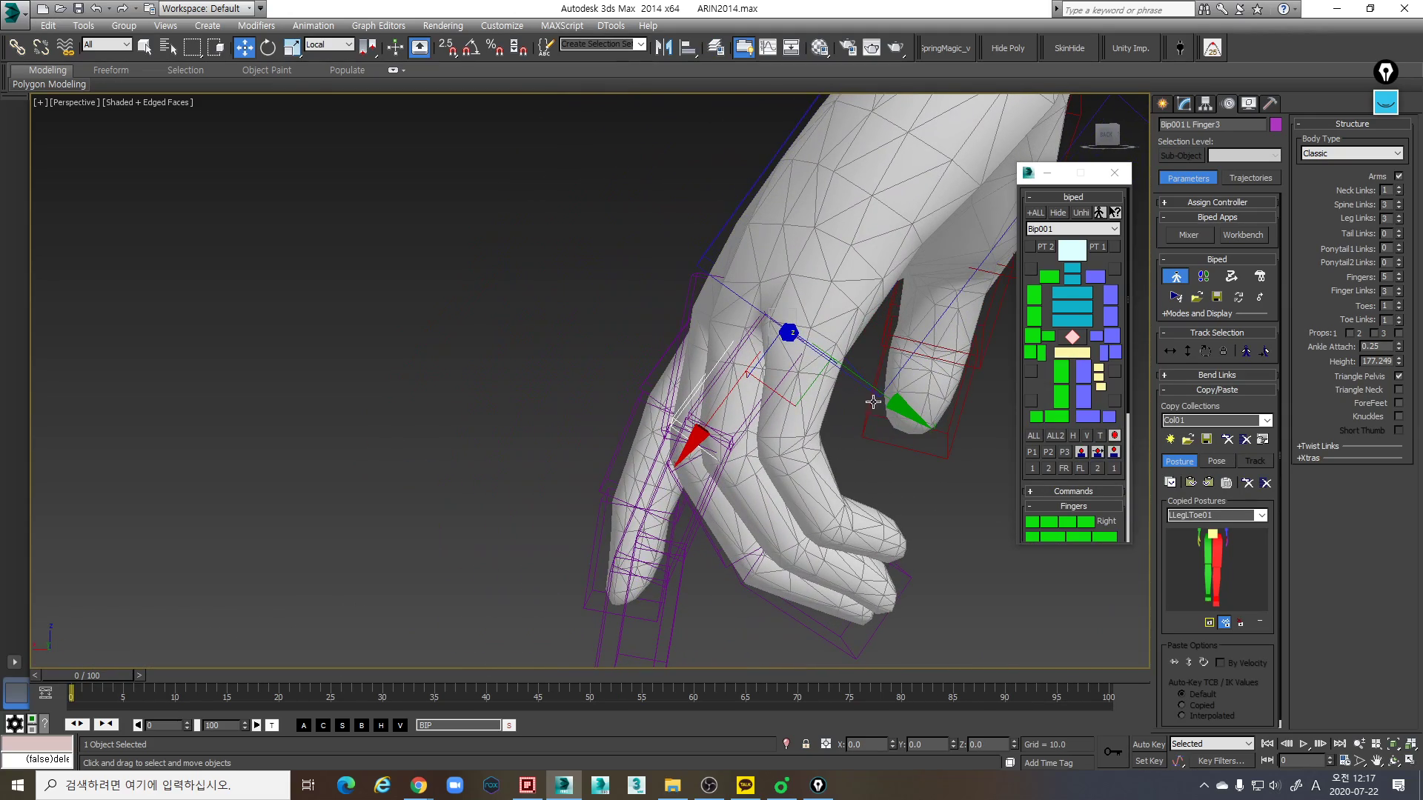
- Rotate the left ring finger's base link to follow the mesh finger and reposition it at the ring knuckle
{"action": "key", "text": "e"}
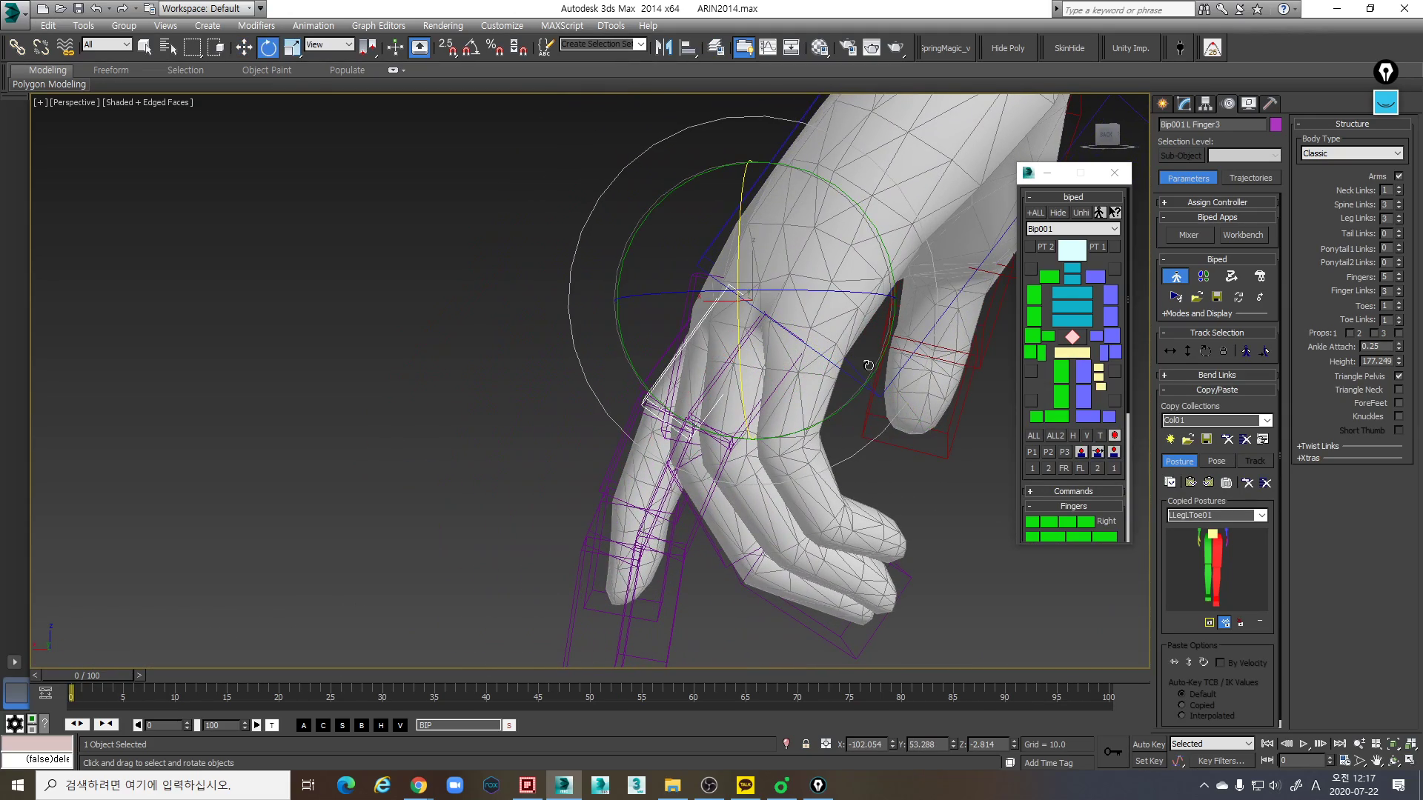
{"action": "left_click_drag", "start_coordinate": [846, 404], "coordinate": [861, 377]}
{"action": "middle_click_drag", "start_coordinate": [861, 377], "coordinate": [839, 292], "text": "alt"}
{"action": "left_click_drag", "start_coordinate": [839, 263], "coordinate": [846, 265]}
{"action": "middle_click_drag", "start_coordinate": [858, 358], "coordinate": [852, 345], "text": "alt"}
{"action": "key", "text": "w"}
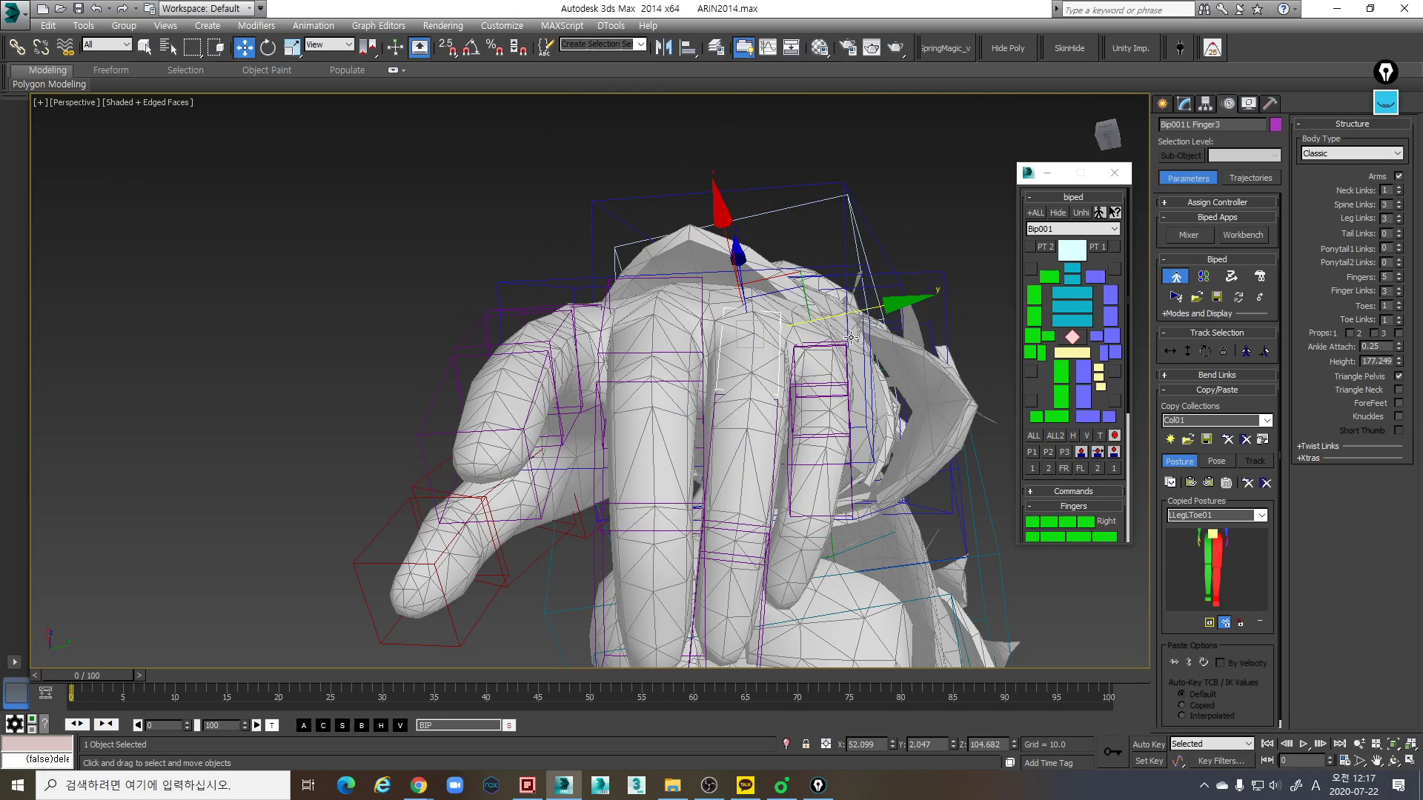
{"action": "left_click_drag", "start_coordinate": [898, 349], "coordinate": [895, 348]}
{"action": "middle_click_drag", "start_coordinate": [871, 315], "coordinate": [837, 385], "text": "alt"}
- Select all three left ring finger links and scale them in local Z and Y to match the mesh finger's thickness
{"action": "double_click", "coordinate": [786, 299]}
{"action": "middle_click_drag", "start_coordinate": [786, 298], "coordinate": [823, 425], "text": "alt"}
{"action": "key", "text": "r"}
{"action": "scroll", "coordinate": [705, 398], "scroll_direction": "up", "scroll_amount": 3}
{"action": "left_click", "coordinate": [940, 458]}
{"action": "middle_click_drag", "start_coordinate": [927, 461], "coordinate": [891, 492], "text": "alt"}
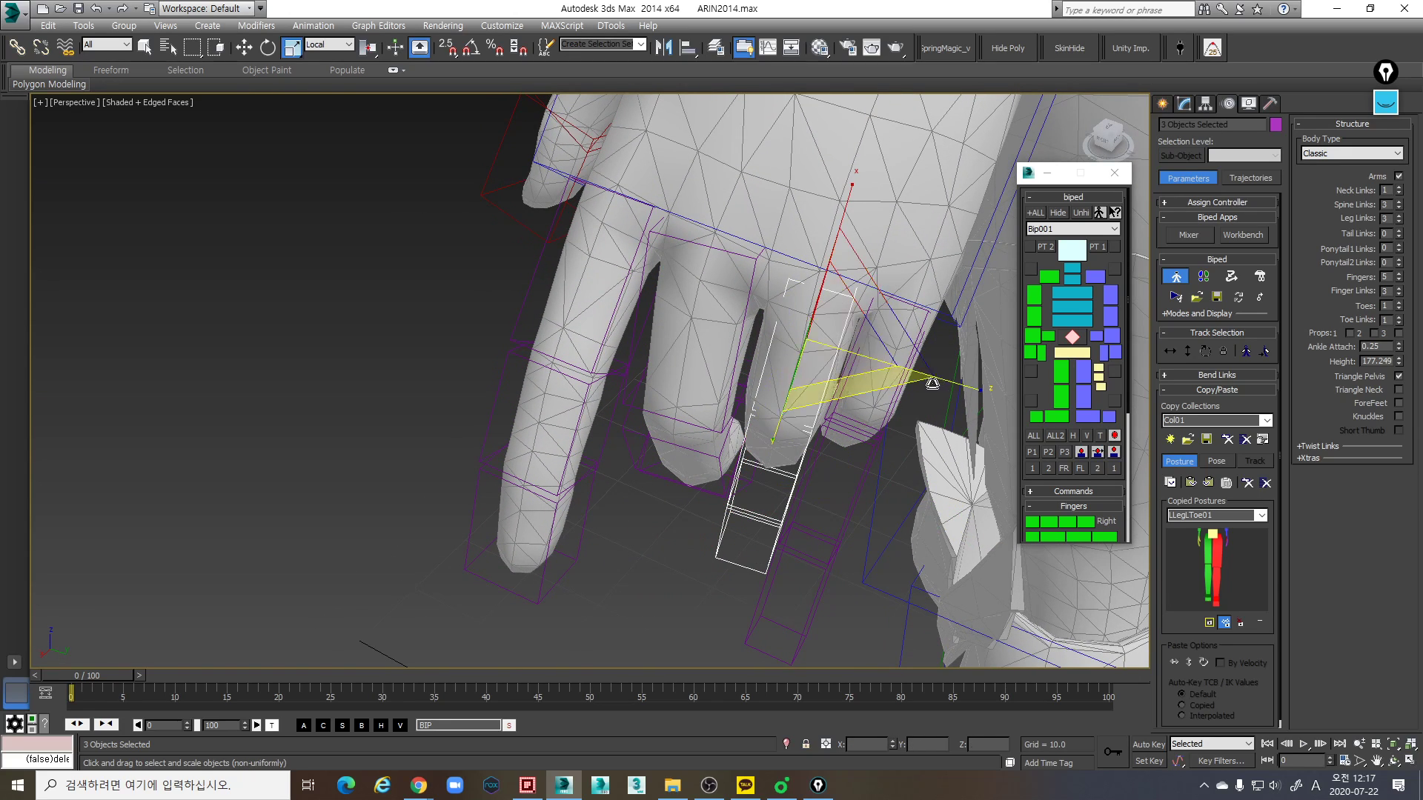
{"action": "left_click_drag", "start_coordinate": [961, 384], "coordinate": [979, 390]}
{"action": "middle_click_drag", "start_coordinate": [916, 390], "coordinate": [804, 368], "text": "alt"}
{"action": "left_click_drag", "start_coordinate": [904, 303], "coordinate": [924, 304]}
{"action": "middle_click_drag", "start_coordinate": [804, 338], "coordinate": [651, 283], "text": "alt"}
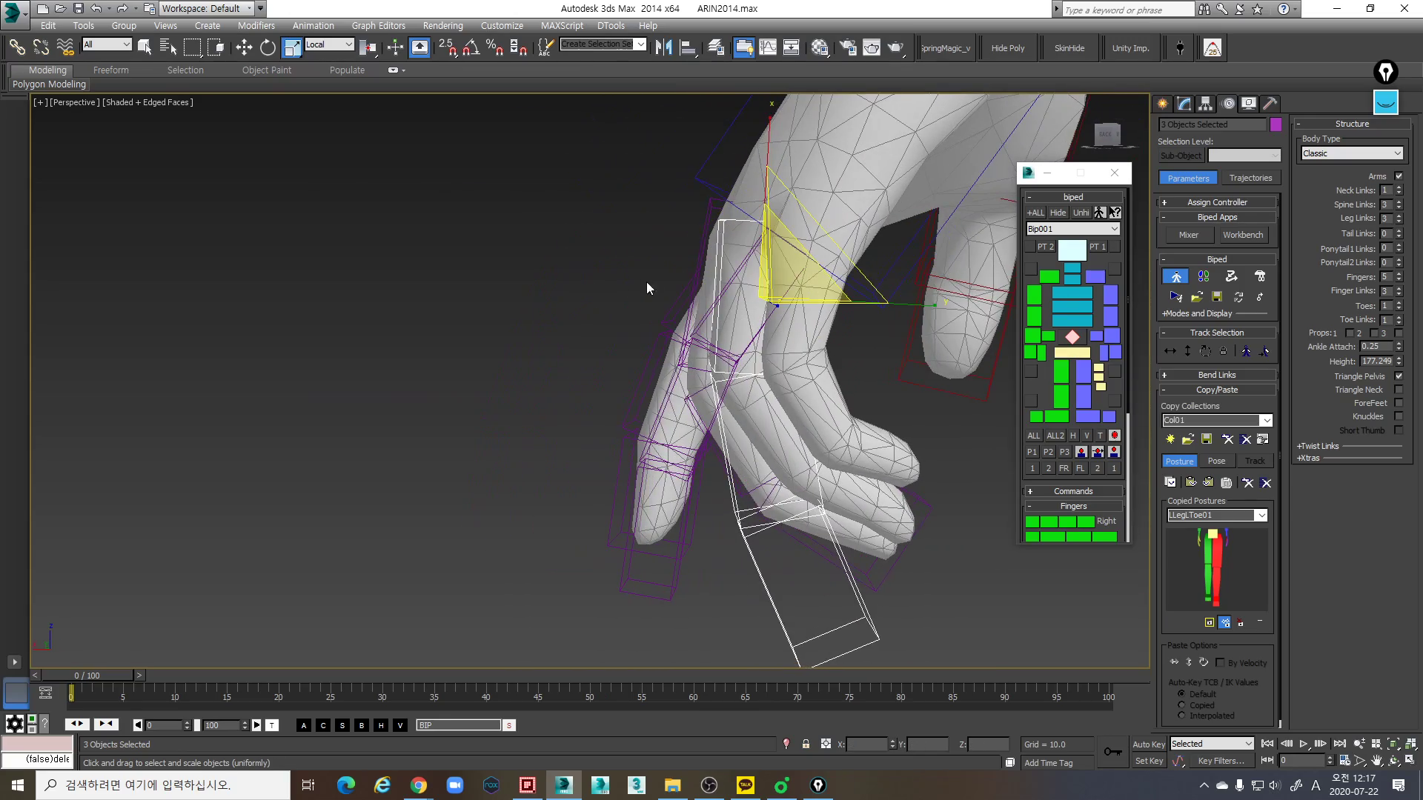
{"action": "middle_click_drag", "start_coordinate": [921, 308], "coordinate": [926, 397], "text": "alt"}
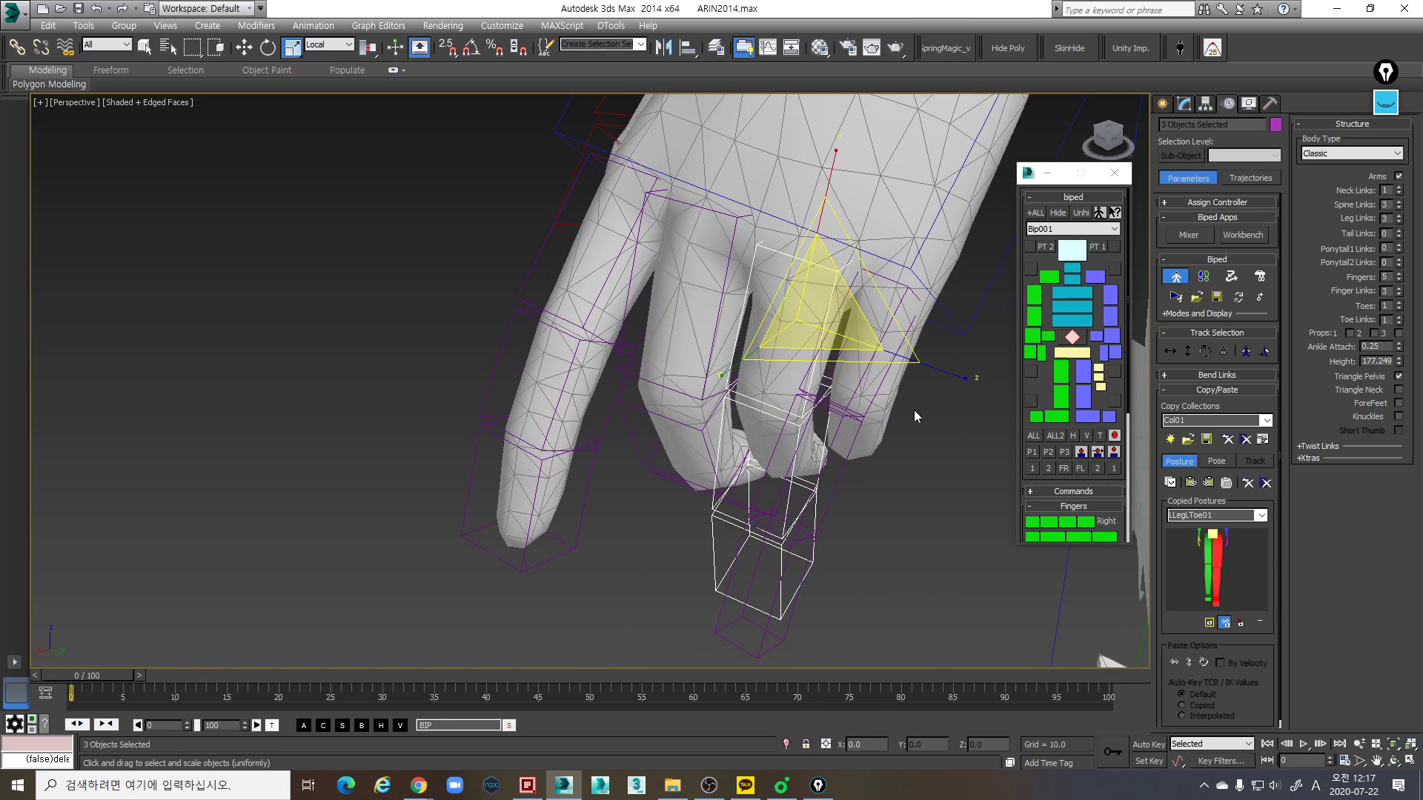
- Move the left ring finger's base link about 0.229 along its local Y axis
{"action": "left_click", "coordinate": [836, 272]}
{"action": "left_click", "coordinate": [840, 272]}
{"action": "key", "text": "w"}
{"action": "middle_click_drag", "start_coordinate": [840, 273], "coordinate": [791, 253], "text": "alt"}
{"action": "left_click_drag", "start_coordinate": [894, 232], "coordinate": [907, 232]}
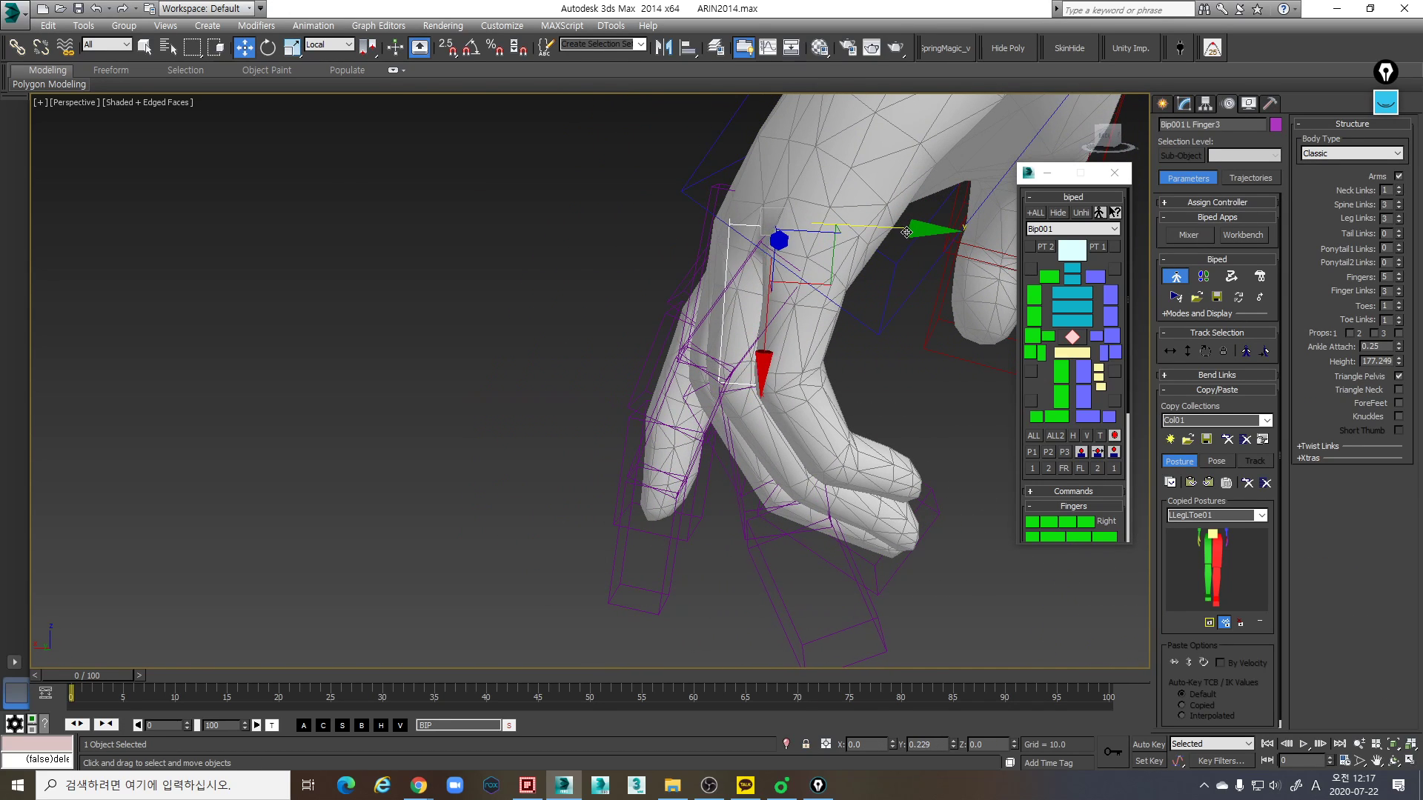
- Rotate the left ring finger's base link to follow the mesh finger and move it about 0.134 along local X
{"action": "middle_click_drag", "start_coordinate": [903, 231], "coordinate": [873, 286], "text": "alt"}
{"action": "key", "text": "e"}
{"action": "left_click_drag", "start_coordinate": [889, 280], "coordinate": [890, 288]}
{"action": "mouse_move", "coordinate": [890, 289]}
{"action": "middle_mouse_down", "text": "alt"}
{"action": "mouse_move", "coordinate": [848, 285]}
{"action": "mouse_move", "coordinate": [956, 306]}
{"action": "mouse_move", "coordinate": [815, 266]}
{"action": "middle_mouse_up", "text": "alt"}
{"action": "key", "text": "F3"}
{"action": "key", "text": "w"}
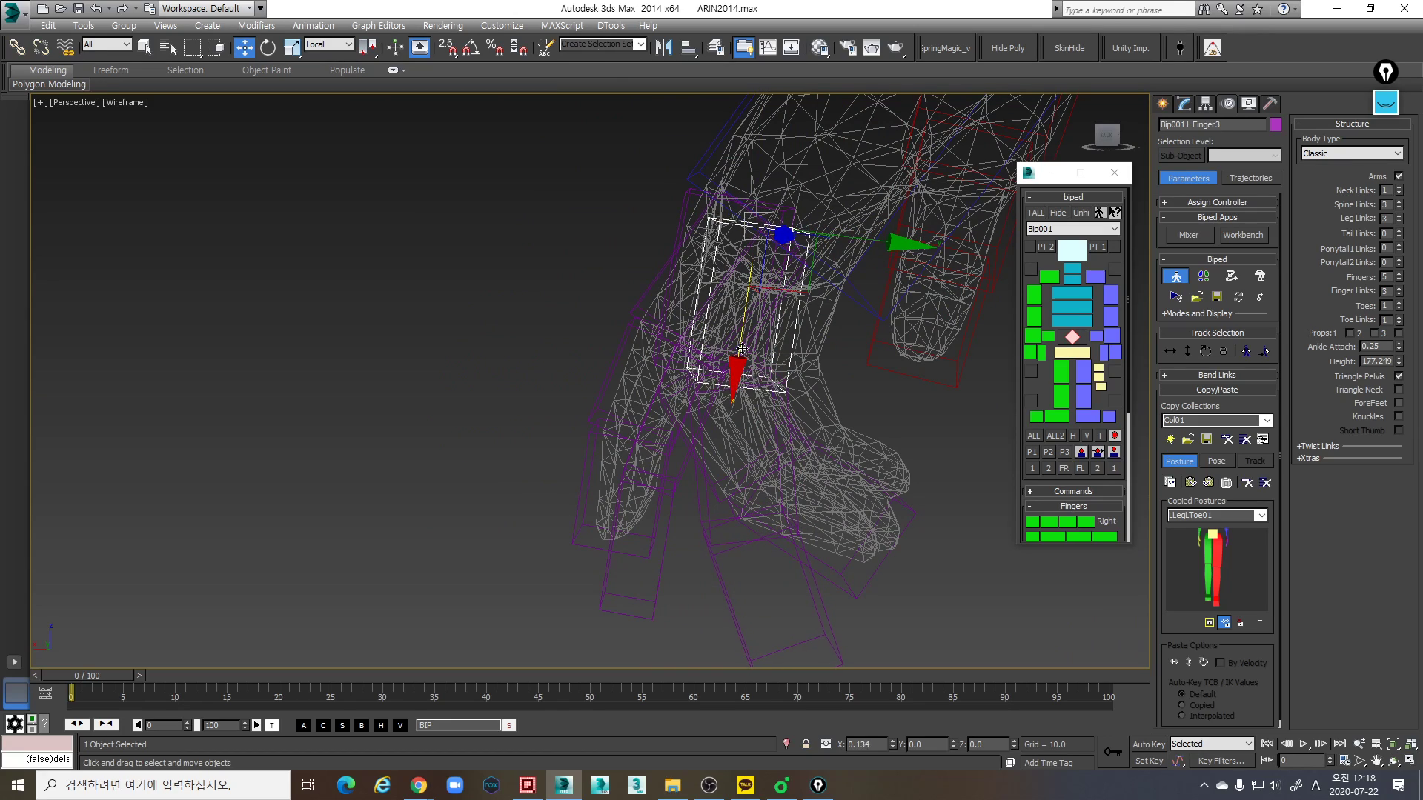
{"action": "mouse_move", "coordinate": [807, 350]}
{"action": "middle_mouse_down", "text": "alt"}
{"action": "mouse_move", "coordinate": [813, 333]}
{"action": "mouse_move", "coordinate": [792, 311]}
{"action": "mouse_move", "coordinate": [820, 302]}
{"action": "middle_mouse_up", "text": "alt"}
- Move the left middle finger's base link about 0.211 along local X and scale it to about 90% along X
{"action": "key", "text": "F3"}
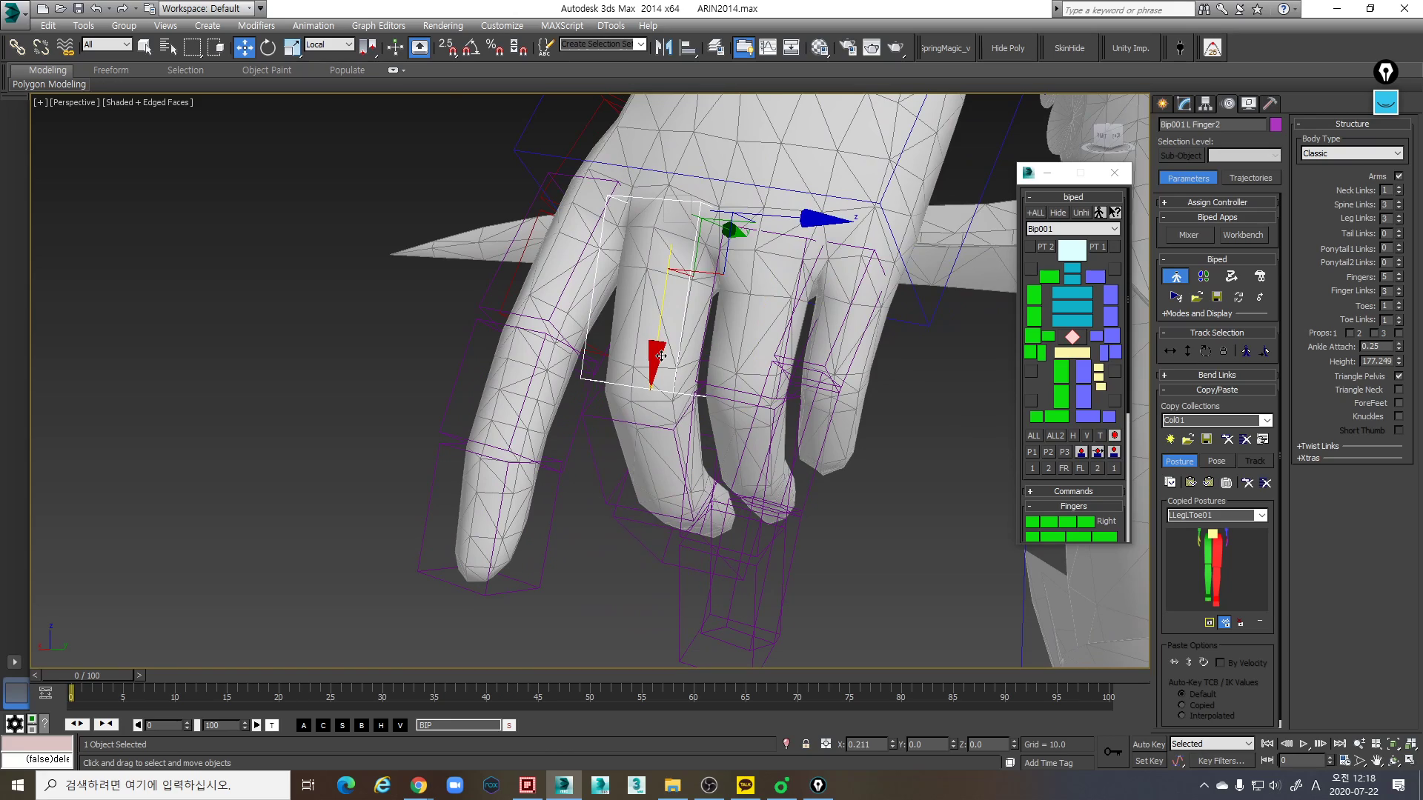
{"action": "key", "text": "r"}
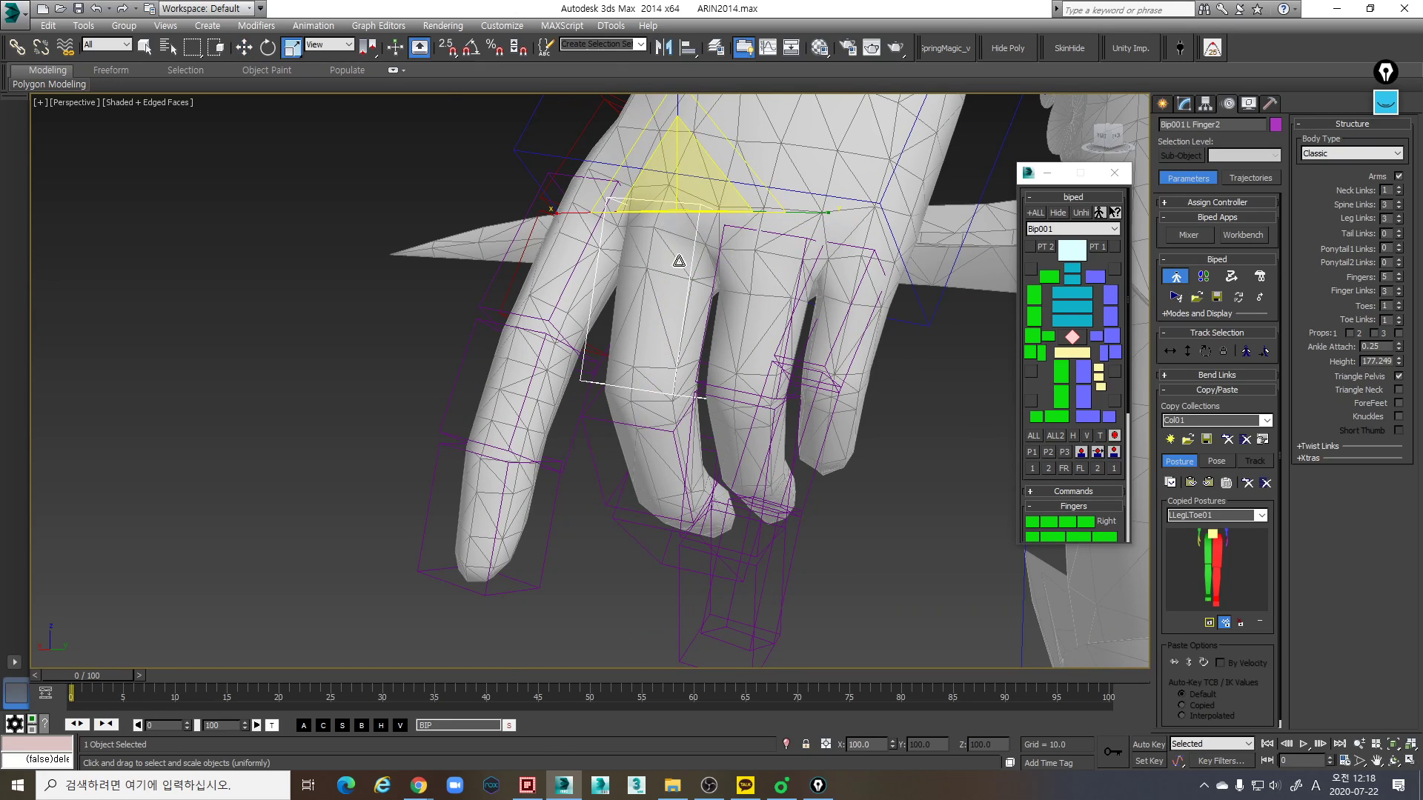
{"action": "middle_click_drag", "start_coordinate": [680, 247], "coordinate": [675, 199], "text": "alt"}
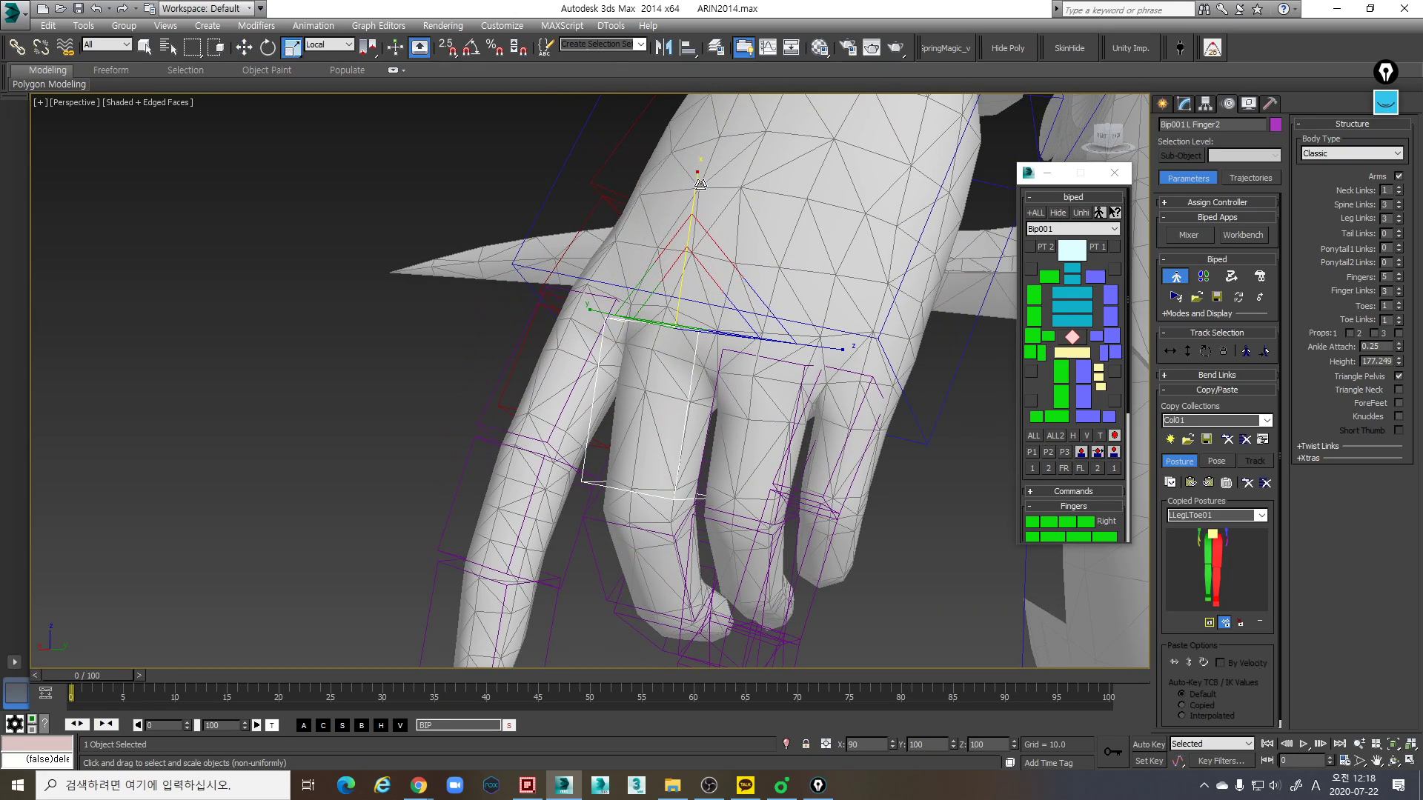
- Readjust the left ring finger's base link so it sits at the mesh ring knuckle
{"action": "middle_click_drag", "start_coordinate": [807, 295], "coordinate": [834, 380], "text": "alt"}
{"action": "left_click", "coordinate": [811, 357]}
{"action": "key", "text": "w"}
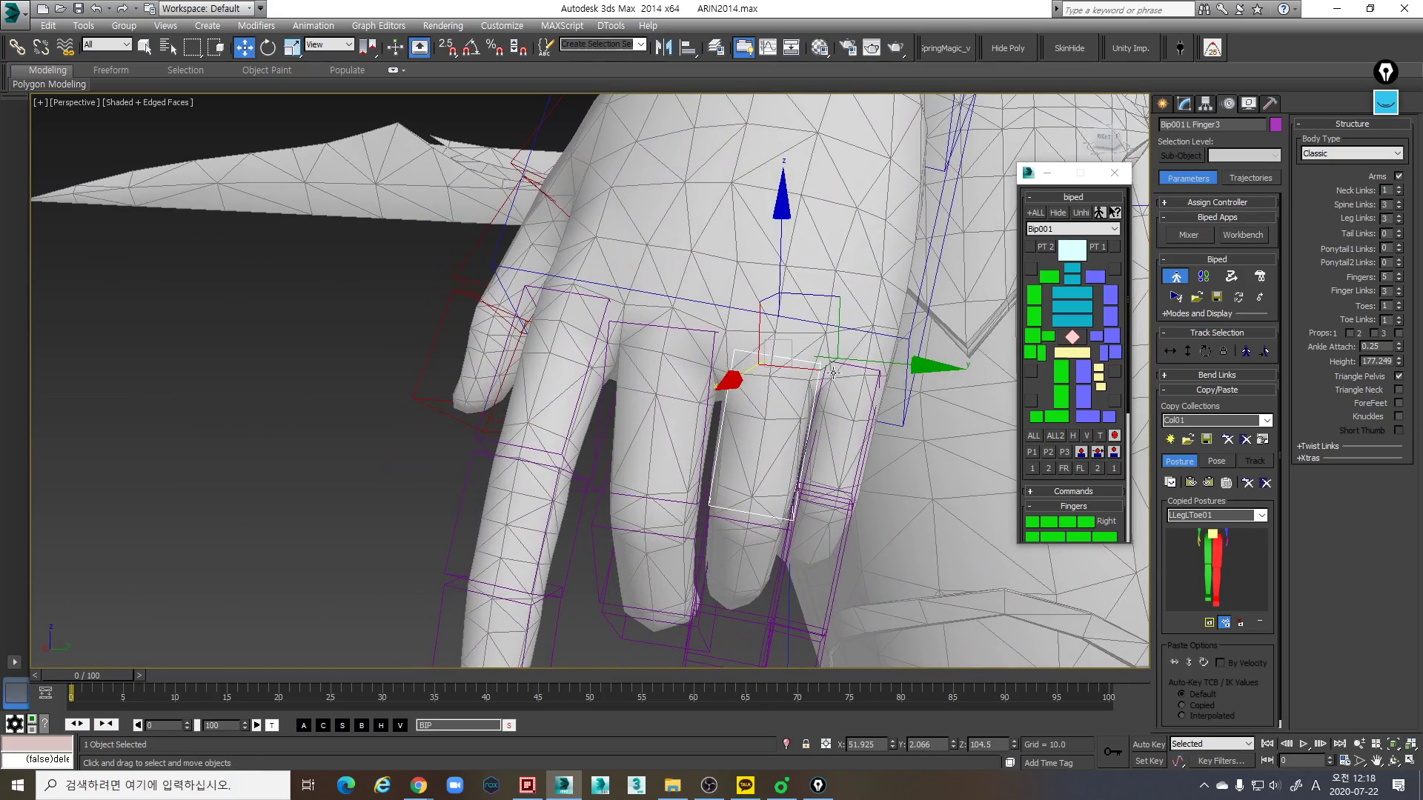
{"action": "mouse_move", "coordinate": [754, 491]}
{"action": "middle_mouse_down", "text": "alt"}
{"action": "mouse_move", "coordinate": [707, 450]}
{"action": "mouse_move", "coordinate": [664, 446]}
{"action": "mouse_move", "coordinate": [729, 442]}
{"action": "mouse_move", "coordinate": [787, 411]}
{"action": "mouse_move", "coordinate": [526, 361]}
{"action": "mouse_move", "coordinate": [815, 415]}
{"action": "middle_mouse_up", "text": "alt"}
- Rotate the left ring finger's middle link to follow the mesh finger's bend and scale it to about 85% along local X
{"action": "key", "text": "F3"}
{"action": "key", "text": "F3"}
{"action": "key", "text": "r"}
{"action": "key", "text": "e"}
{"action": "key", "text": "r"}
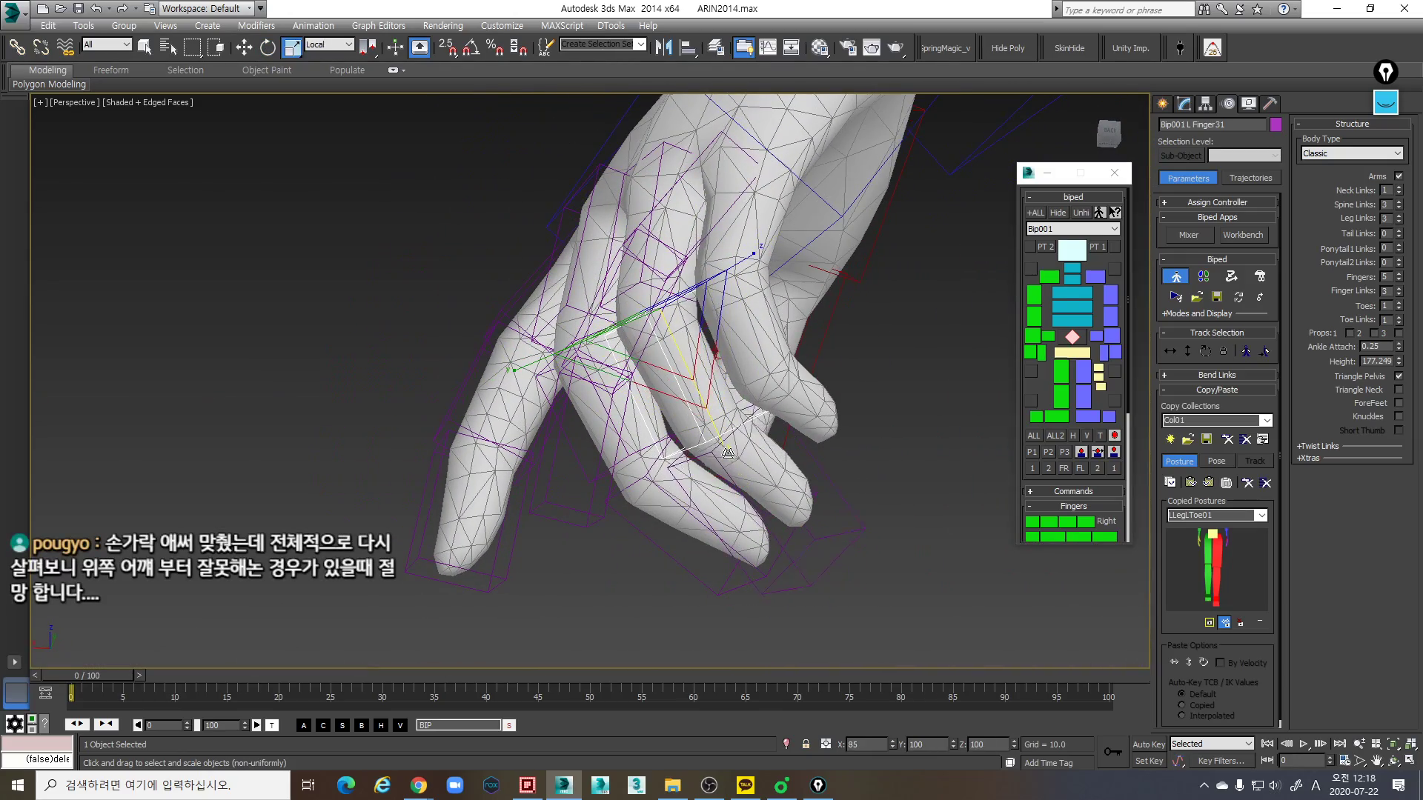
{"action": "left_click_drag", "start_coordinate": [726, 450], "coordinate": [742, 456]}
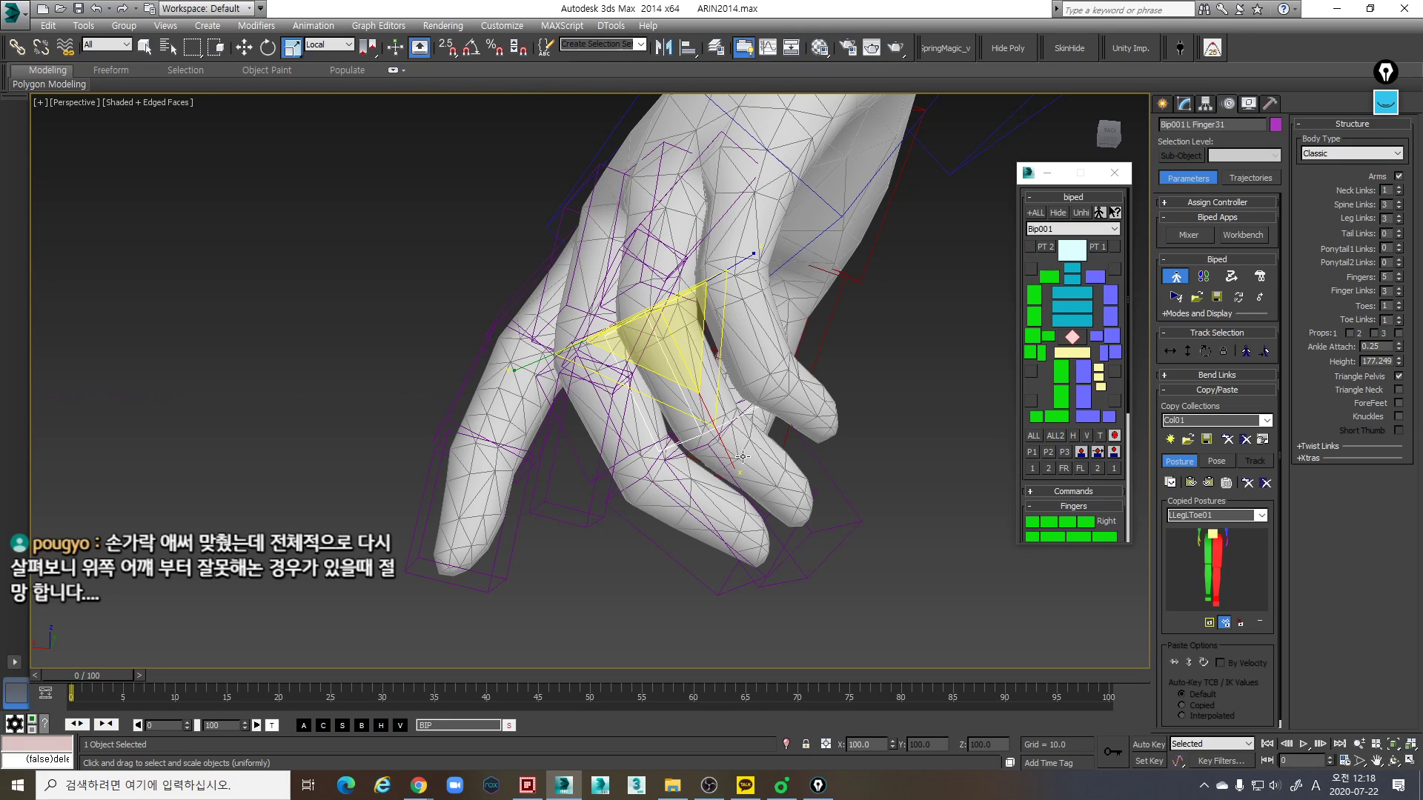
{"action": "mouse_move", "coordinate": [720, 465]}
{"action": "middle_mouse_down", "text": "alt"}
{"action": "mouse_move", "coordinate": [735, 496]}
{"action": "mouse_move", "coordinate": [718, 499]}
{"action": "mouse_move", "coordinate": [832, 517]}
{"action": "middle_mouse_up", "text": "alt"}
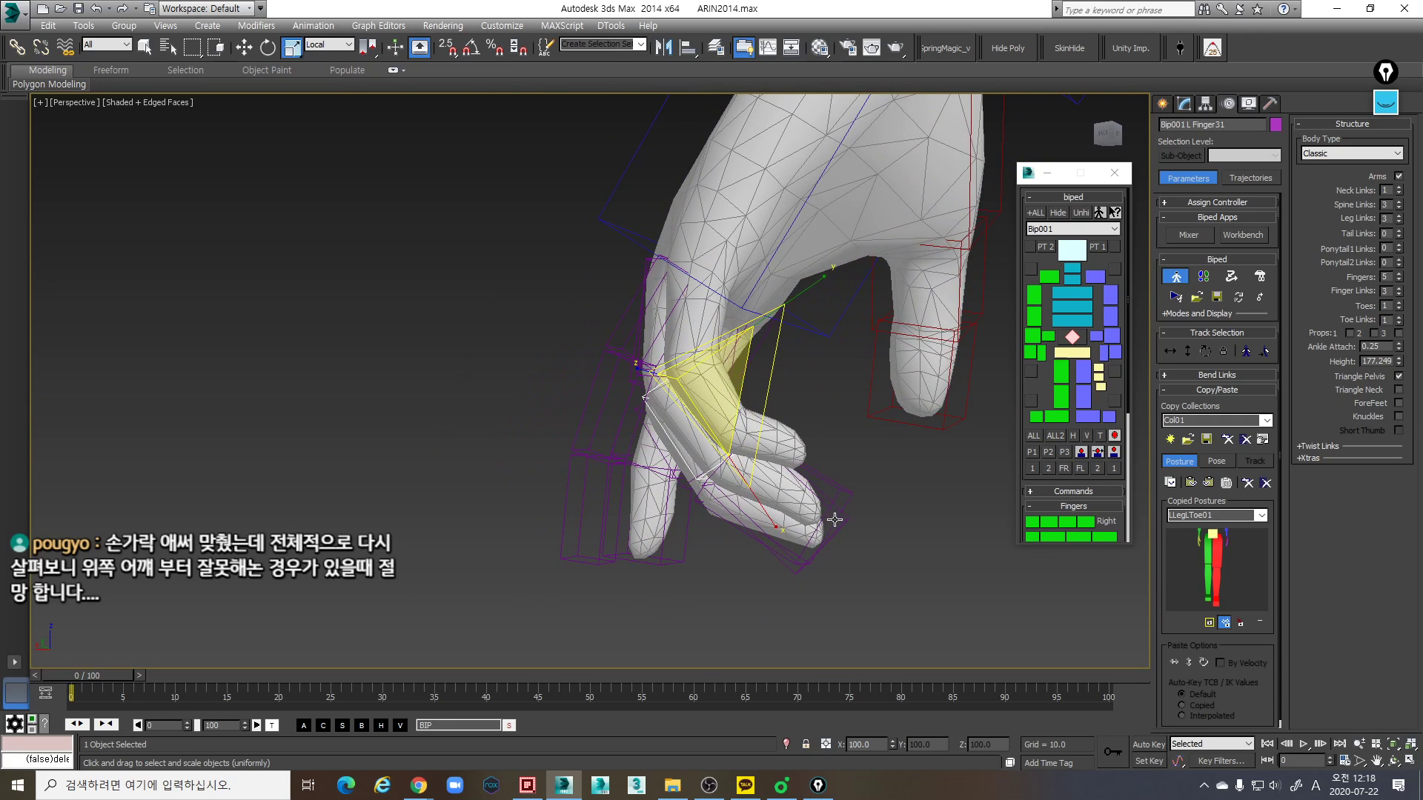
- Rotate the left ring finger's tip link to follow the direction of the mesh fingertip
{"action": "left_click", "coordinate": [839, 513]}
{"action": "key", "text": "e"}
{"action": "key", "text": "e"}
{"action": "left_click_drag", "start_coordinate": [867, 492], "coordinate": [865, 473]}
{"action": "middle_click_drag", "start_coordinate": [864, 474], "coordinate": [804, 552], "text": "alt"}
{"action": "key", "text": "r"}
- Scale the left ring finger's base link along its local X and Y axes to fit the mesh finger
{"action": "left_click", "coordinate": [815, 321]}
{"action": "key", "text": "w"}
{"action": "left_click", "coordinate": [800, 559]}
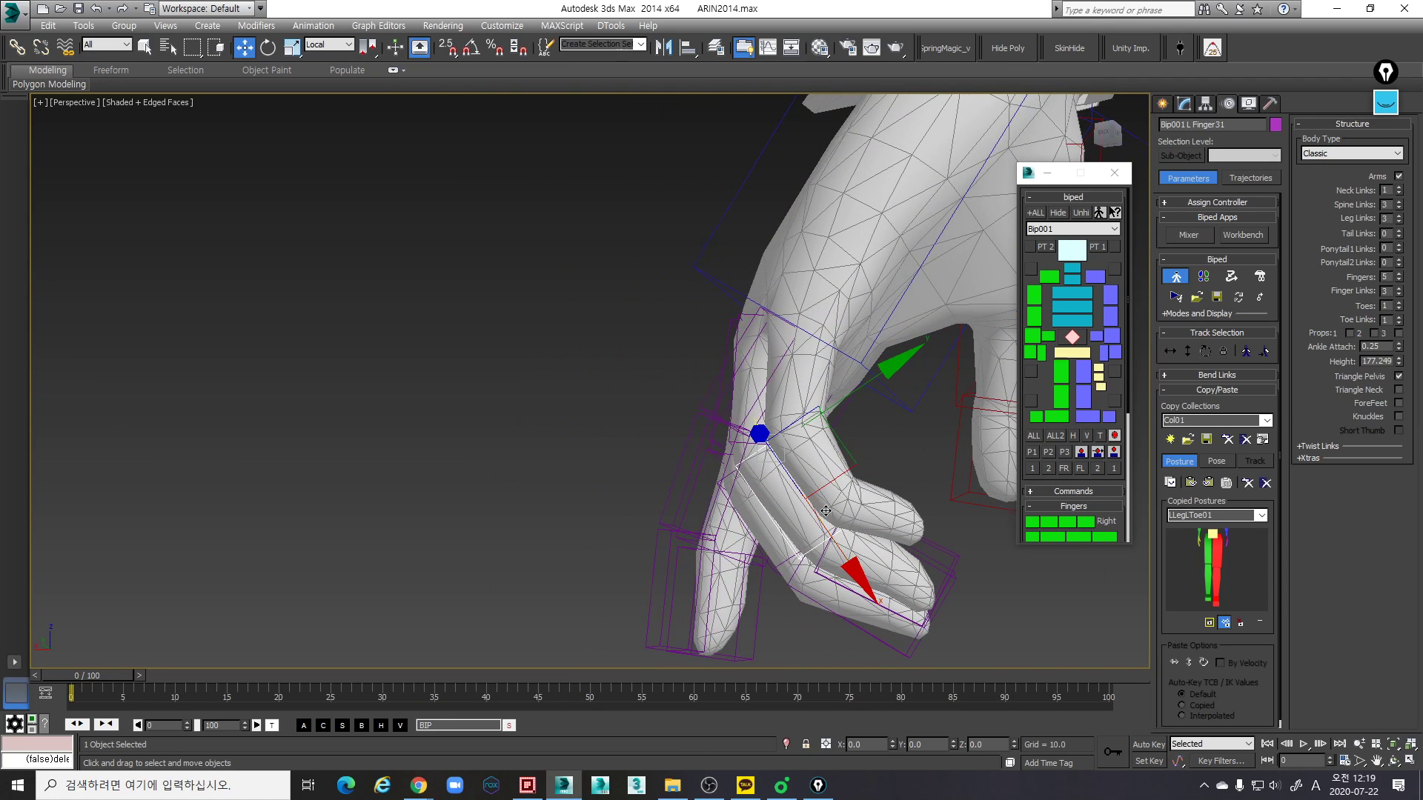
{"action": "left_click", "coordinate": [800, 455]}
{"action": "key", "text": "r"}
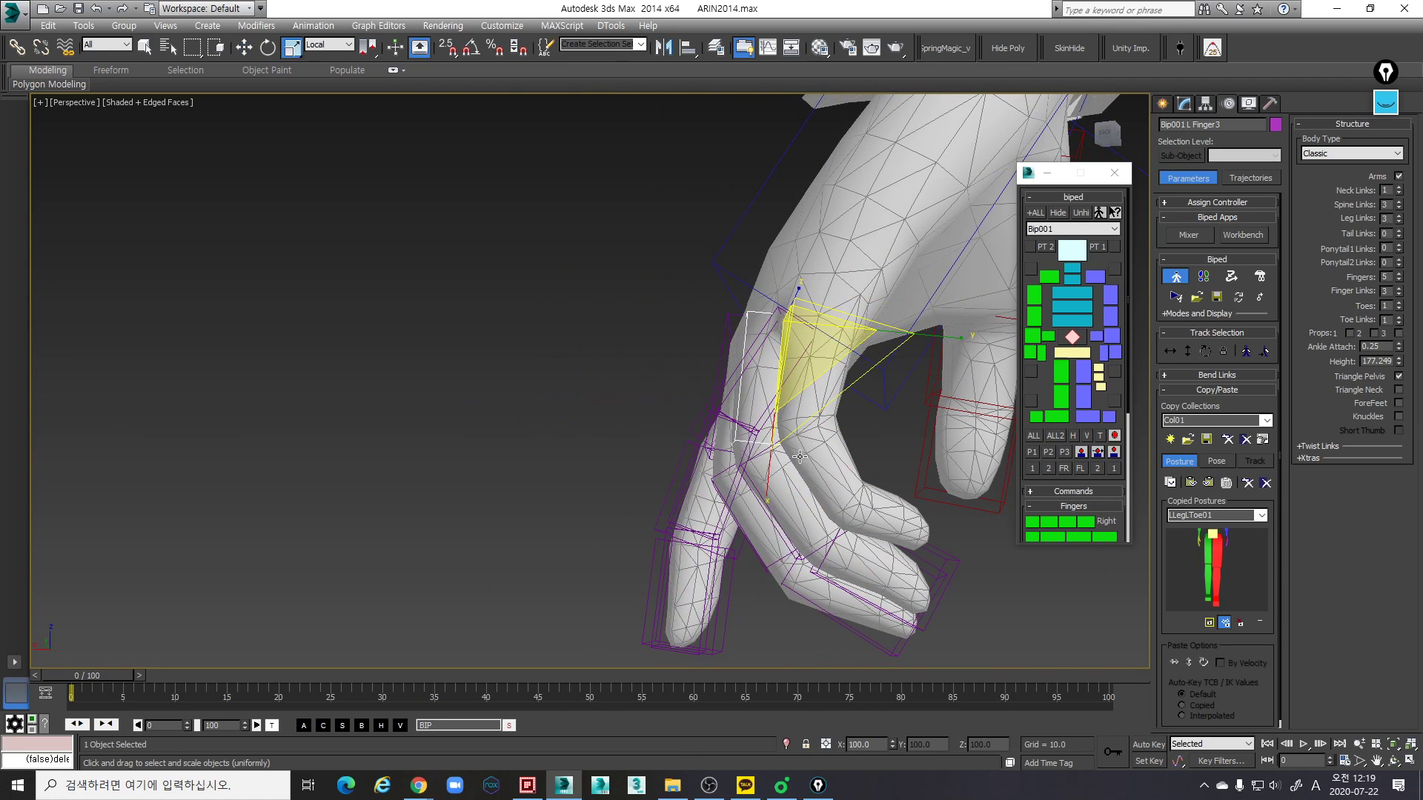
{"action": "left_click_drag", "start_coordinate": [769, 486], "coordinate": [772, 475]}
{"action": "middle_click_drag", "start_coordinate": [772, 476], "coordinate": [769, 484], "text": "alt"}
{"action": "left_click_drag", "start_coordinate": [932, 334], "coordinate": [941, 352]}
{"action": "middle_click_drag", "start_coordinate": [895, 408], "coordinate": [772, 492], "text": "alt"}
- Select the left ring finger's tip link and scale it along local Y to match the mesh fingertip's thickness
{"action": "left_click", "coordinate": [789, 499]}
{"action": "middle_click_drag", "start_coordinate": [833, 361], "coordinate": [597, 508], "text": "alt"}
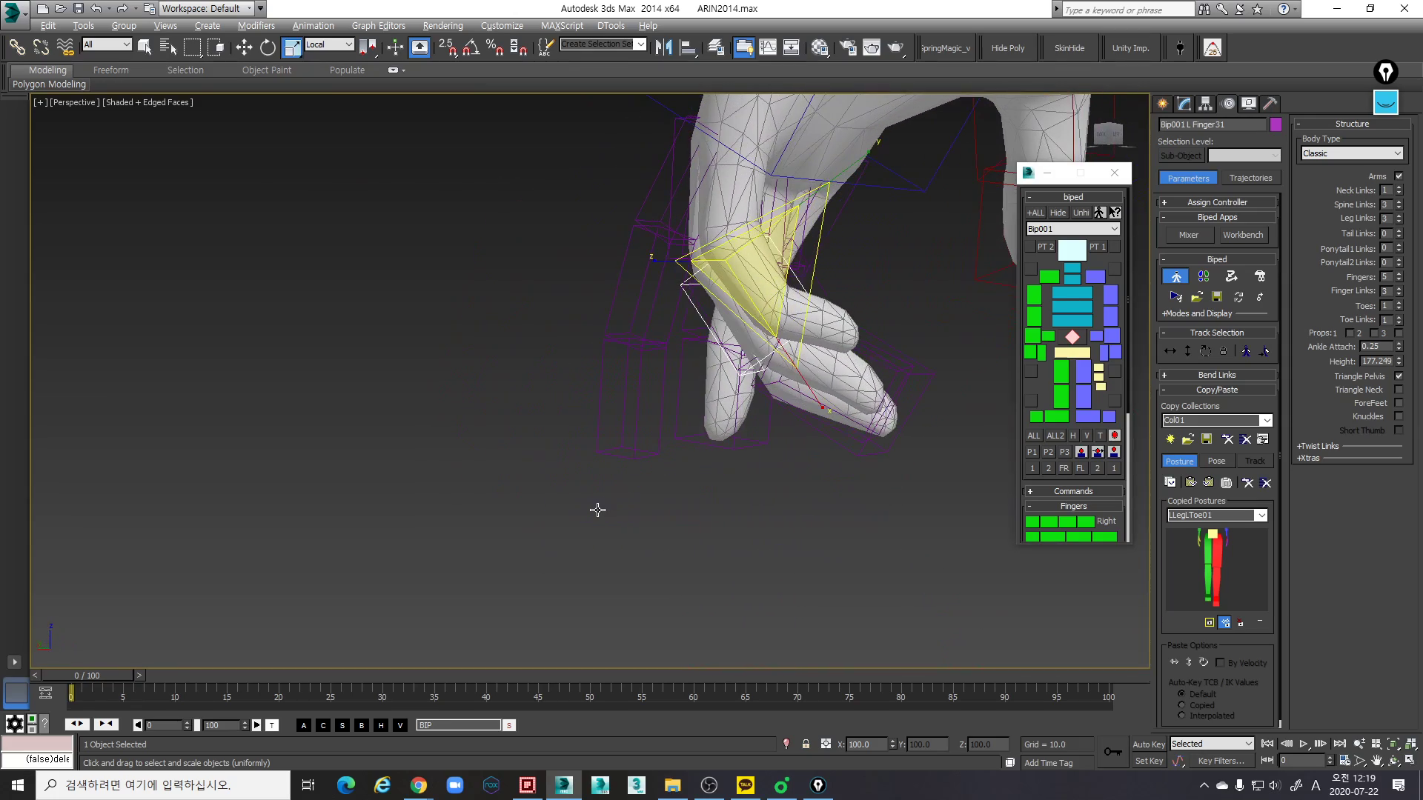
{"action": "key", "text": "Page_Down"}
{"action": "middle_click_drag", "start_coordinate": [696, 492], "coordinate": [870, 474]}
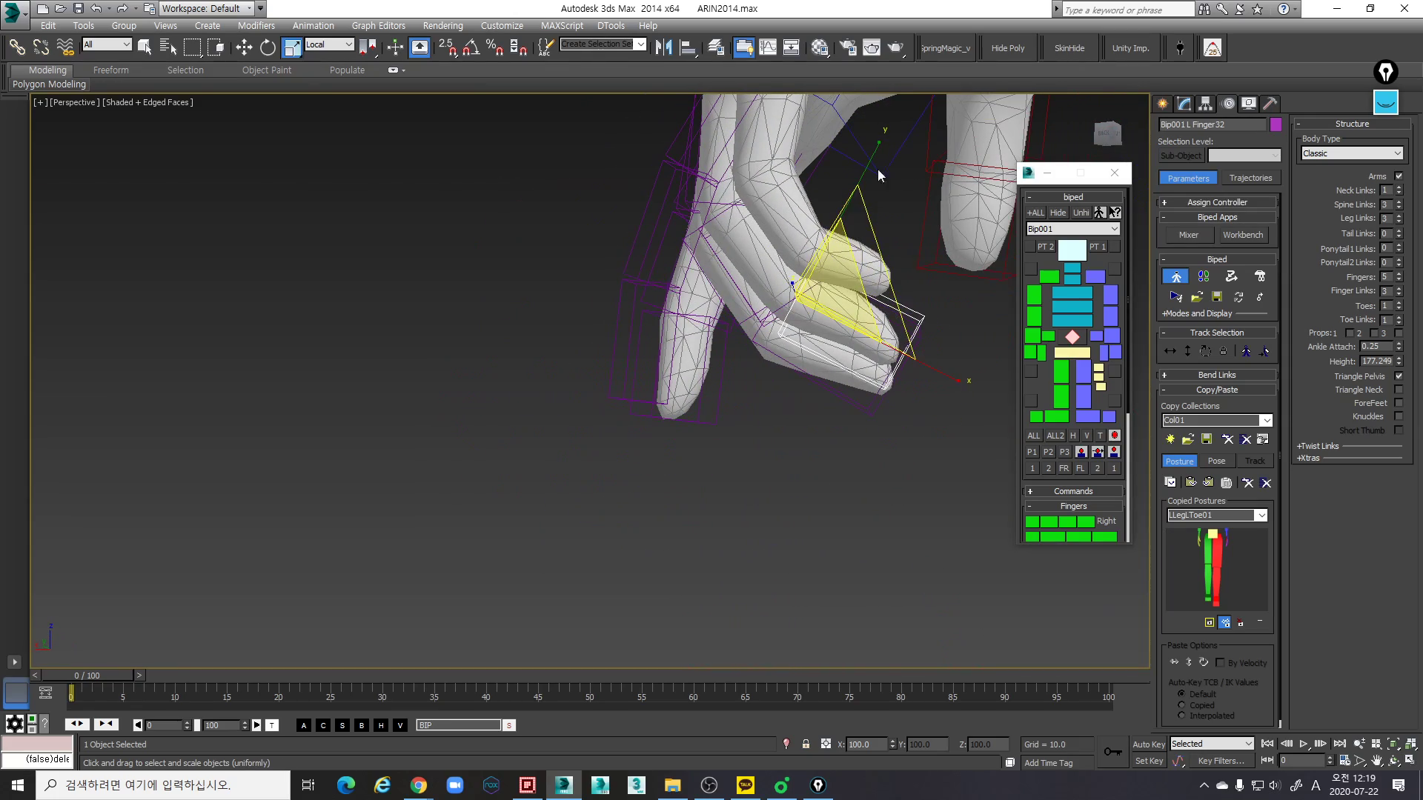
{"action": "left_click_drag", "start_coordinate": [874, 156], "coordinate": [874, 163]}
{"action": "middle_click_drag", "start_coordinate": [865, 255], "coordinate": [756, 330], "text": "alt"}
{"action": "middle_click_drag", "start_coordinate": [808, 386], "coordinate": [846, 411], "text": "alt"}
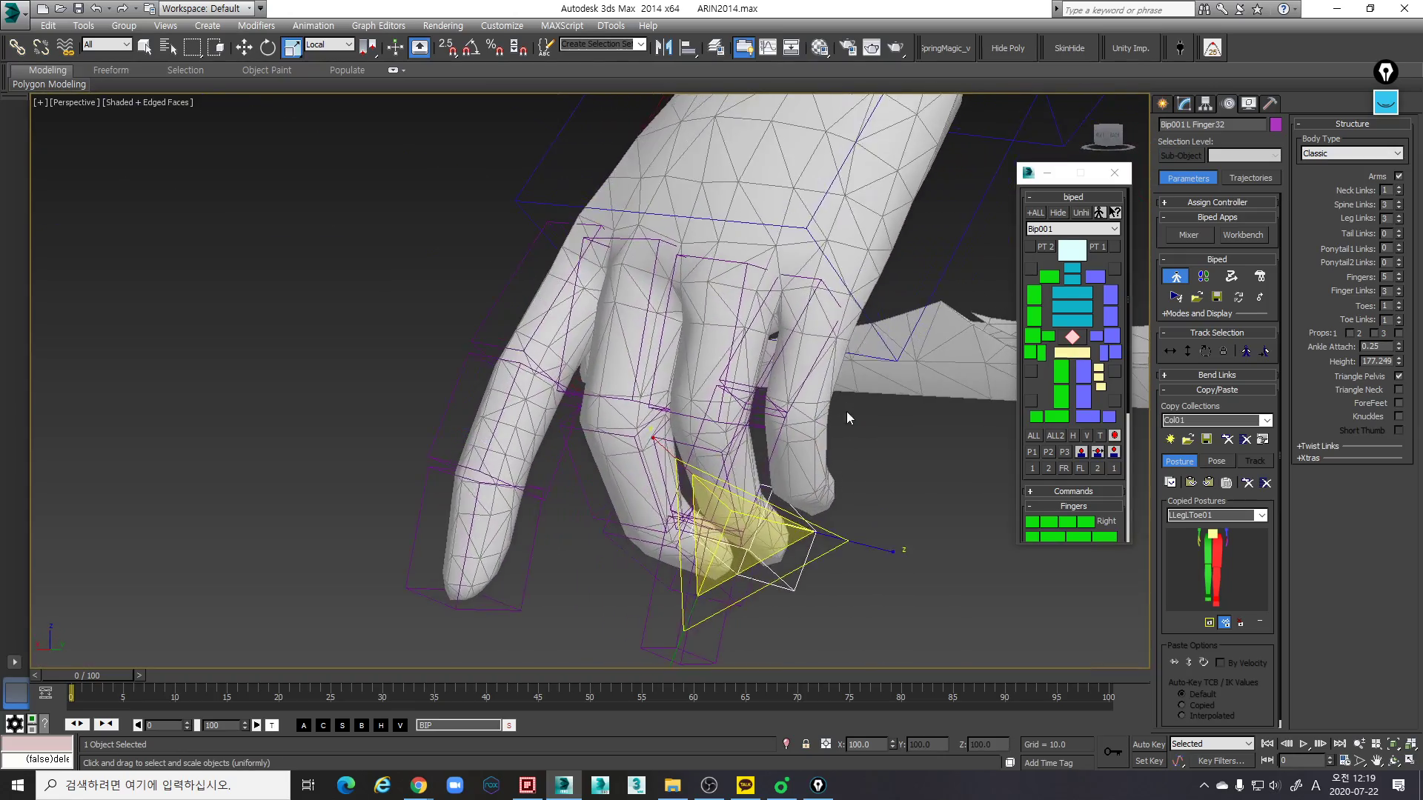
- Move the left little finger's base link to start at the mesh little finger's knuckle
{"action": "left_click", "coordinate": [818, 281]}
{"action": "left_click_drag", "start_coordinate": [727, 260], "coordinate": [720, 322]}
{"action": "middle_click_drag", "start_coordinate": [841, 350], "coordinate": [775, 318], "text": "alt"}
{"action": "key", "text": "w"}
{"action": "middle_click_drag", "start_coordinate": [955, 279], "coordinate": [870, 349], "text": "alt"}
- Scale the left little finger's base link along its local axes to match the mesh finger's length and thickness
{"action": "key", "text": "r"}
{"action": "middle_click_drag", "start_coordinate": [874, 178], "coordinate": [822, 263]}
{"action": "left_click_drag", "start_coordinate": [804, 207], "coordinate": [808, 188]}
{"action": "middle_click_drag", "start_coordinate": [829, 320], "coordinate": [865, 312], "text": "alt"}
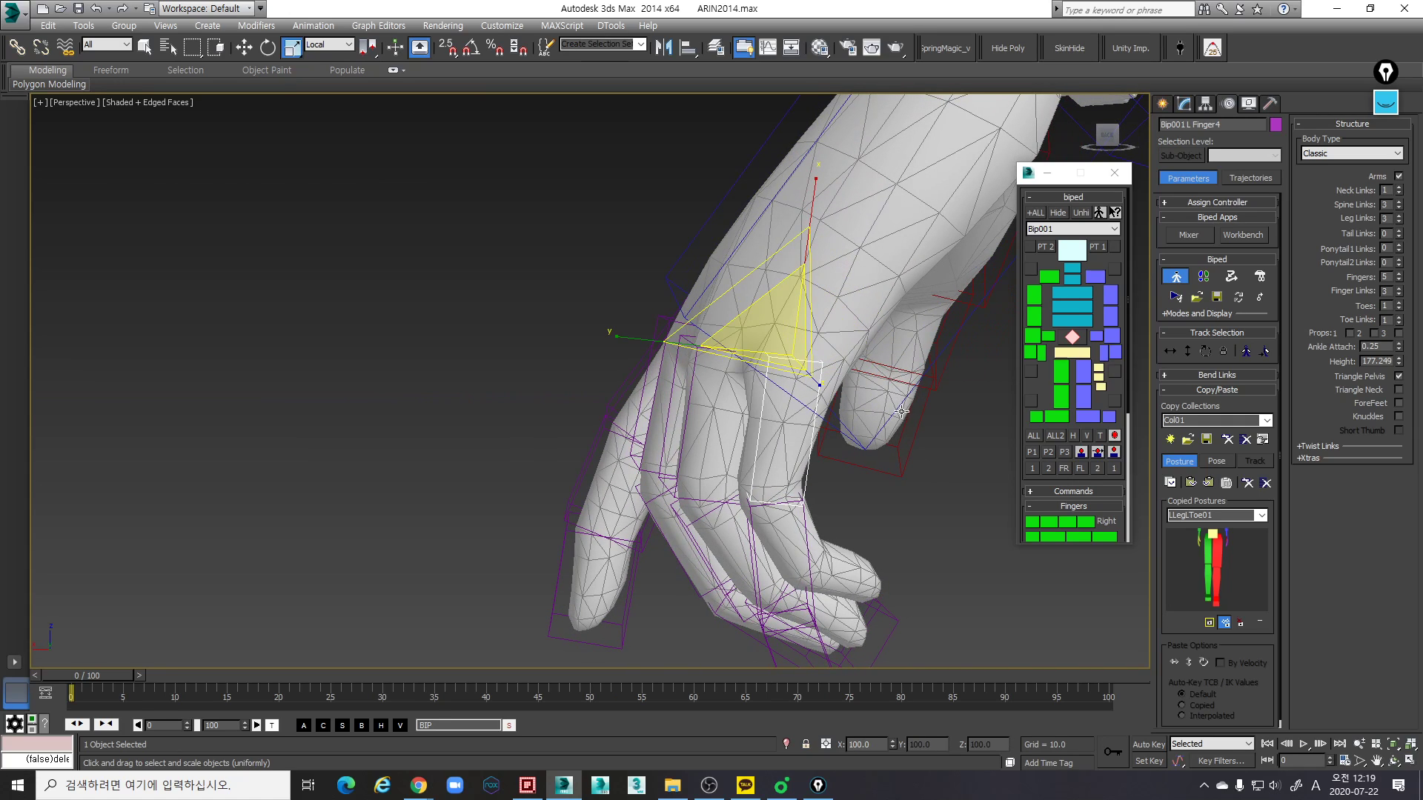
{"action": "middle_click_drag", "start_coordinate": [880, 476], "coordinate": [863, 458], "text": "alt"}
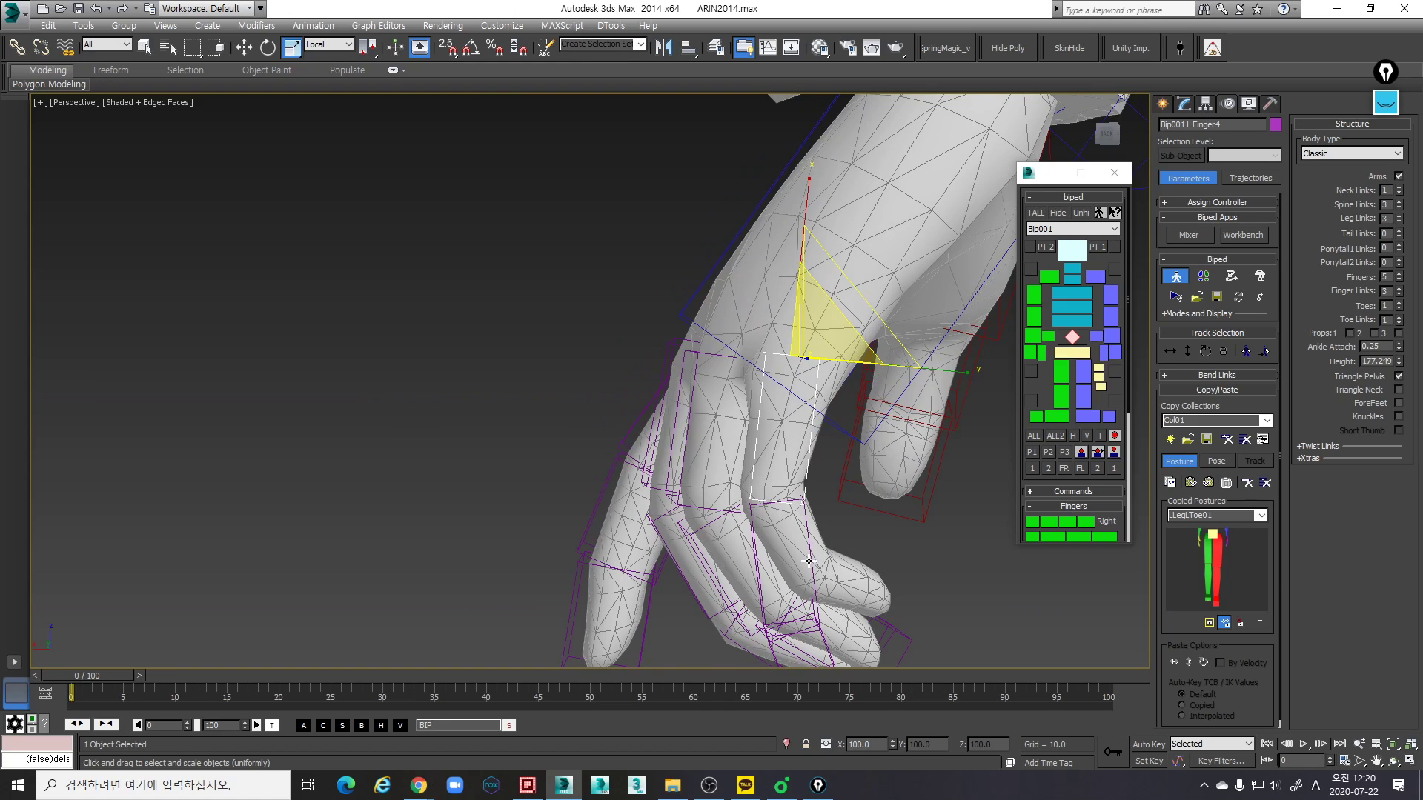
{"action": "middle_click_drag", "start_coordinate": [917, 464], "coordinate": [864, 338], "text": "alt"}
{"action": "left_click_drag", "start_coordinate": [864, 338], "coordinate": [891, 351]}
- Rotate the left little finger's base link to follow the mesh finger and fine-tune its position at the knuckle
{"action": "middle_click_drag", "start_coordinate": [897, 389], "coordinate": [764, 512], "text": "alt"}
{"action": "key", "text": "w"}
{"action": "middle_click_drag", "start_coordinate": [869, 337], "coordinate": [766, 276], "text": "alt"}
{"action": "key", "text": "e"}
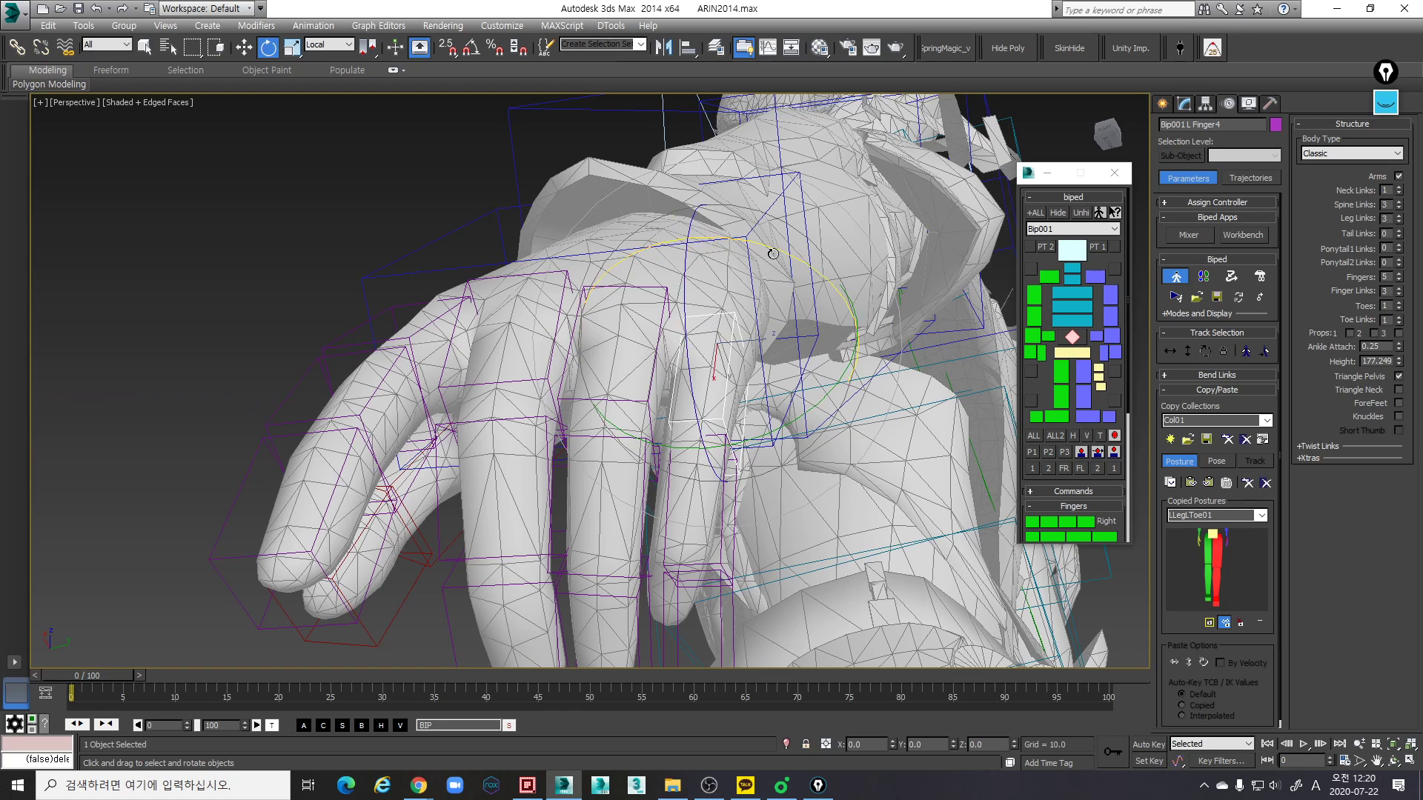
{"action": "left_click_drag", "start_coordinate": [777, 247], "coordinate": [800, 265]}
{"action": "key", "text": "w"}
{"action": "middle_click_drag", "start_coordinate": [842, 358], "coordinate": [799, 361], "text": "alt"}
{"action": "left_click", "coordinate": [842, 338]}
{"action": "key", "text": "ctrl+z"}
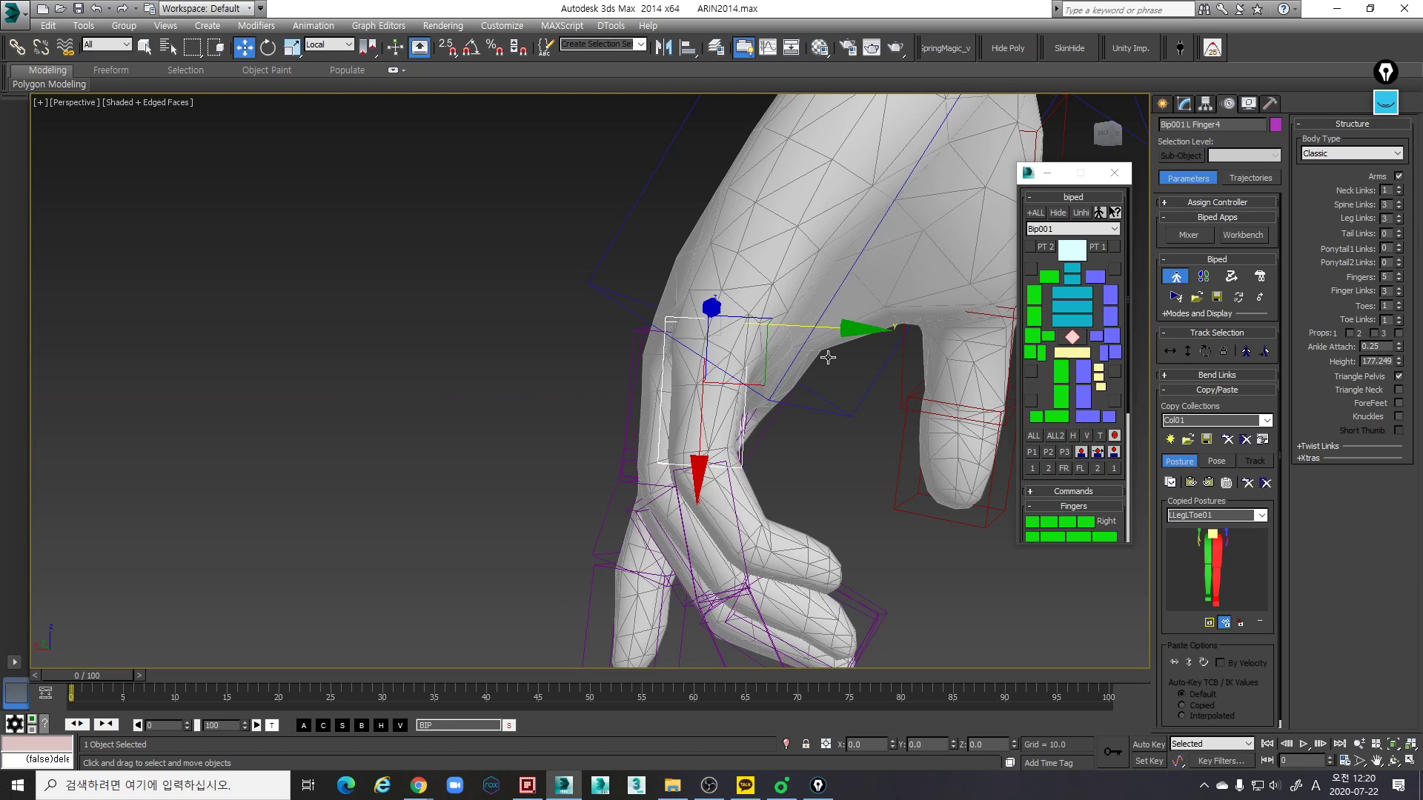
- Scale the left little finger's base link along local X to about 92% to match the mesh segment's length
{"action": "key", "text": "r"}
{"action": "left_click_drag", "start_coordinate": [698, 488], "coordinate": [703, 482]}
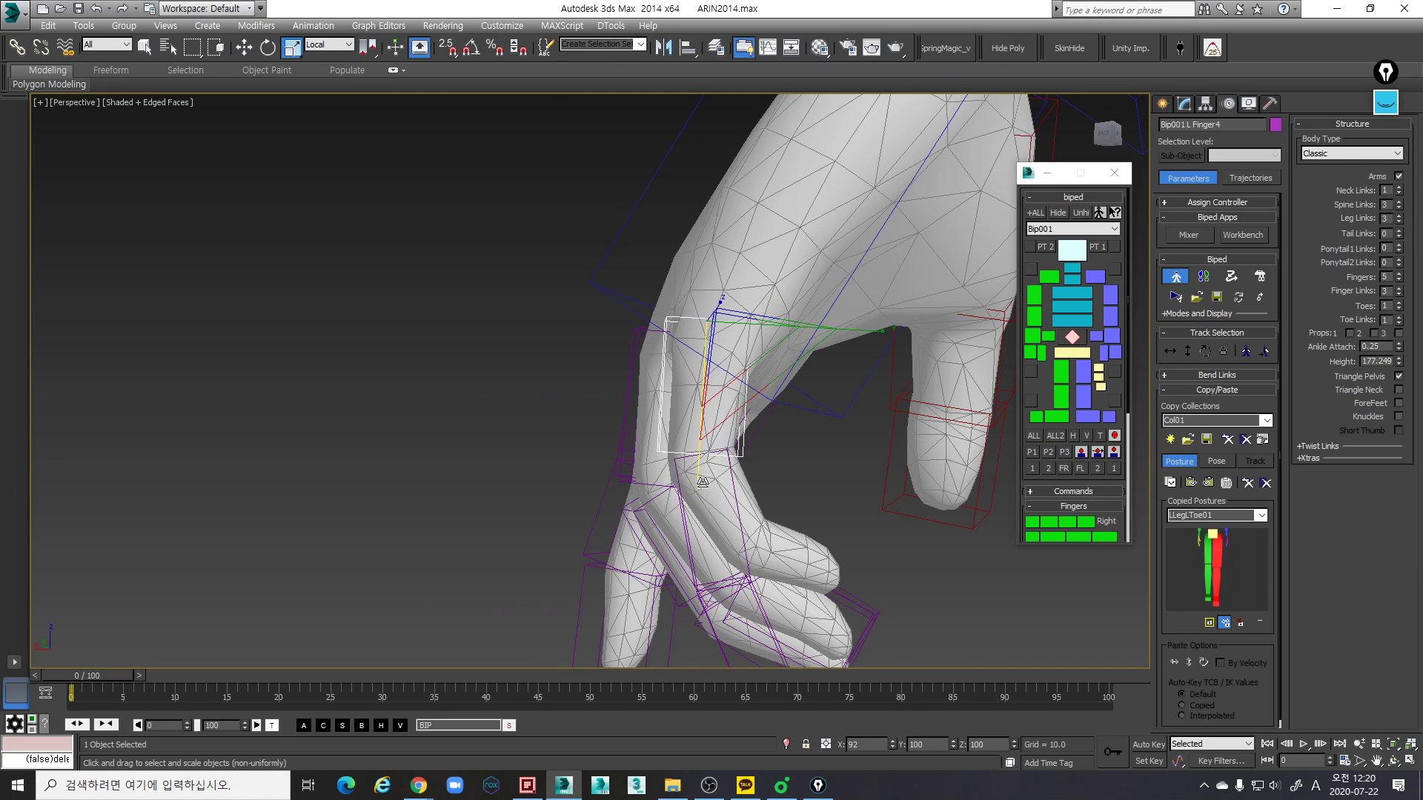
{"action": "middle_click_drag", "start_coordinate": [743, 502], "coordinate": [750, 464], "text": "alt"}
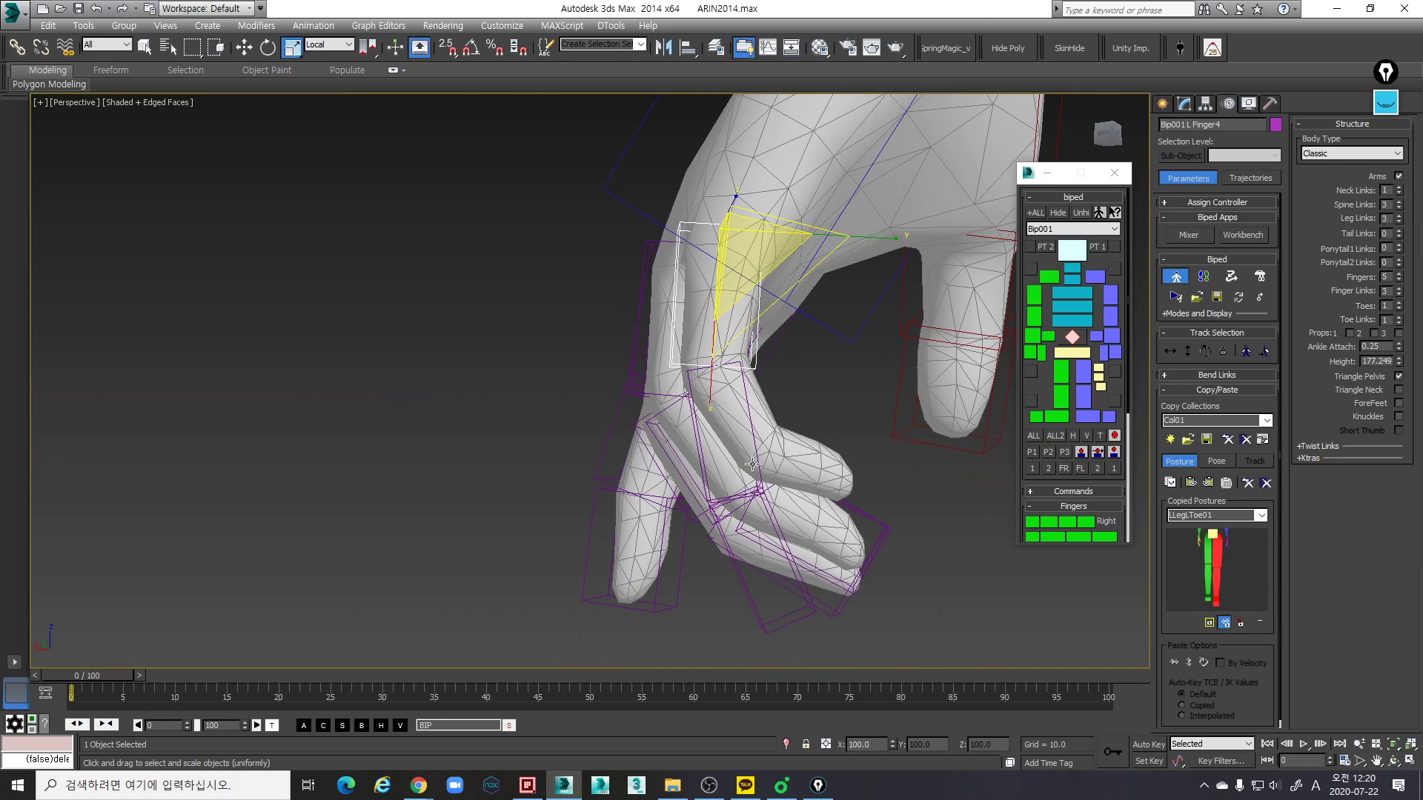
- Rotate the left little finger's middle link to follow the bent mesh finger and scale its length along local X
{"action": "left_click", "coordinate": [754, 464]}
{"action": "key", "text": "e"}
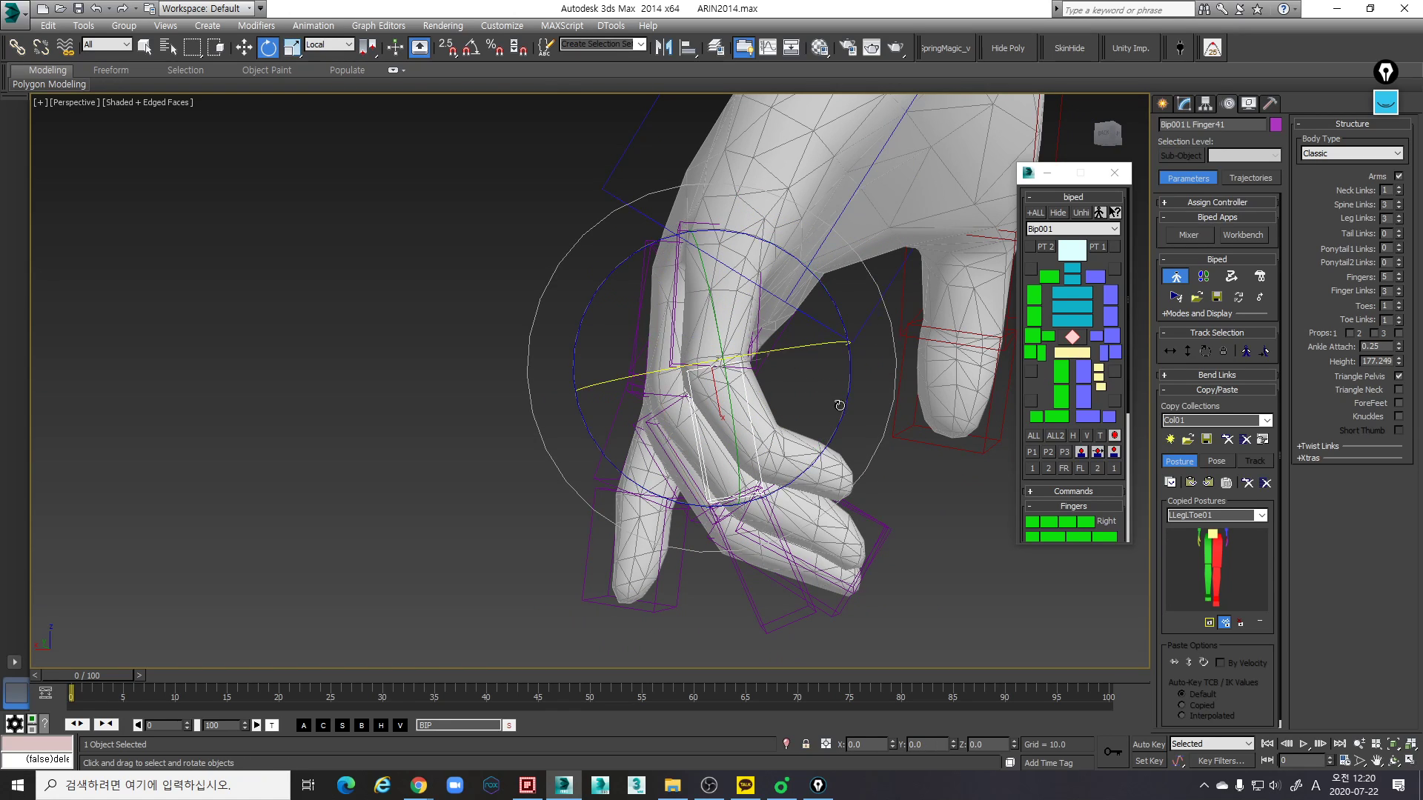
{"action": "key", "text": "r"}
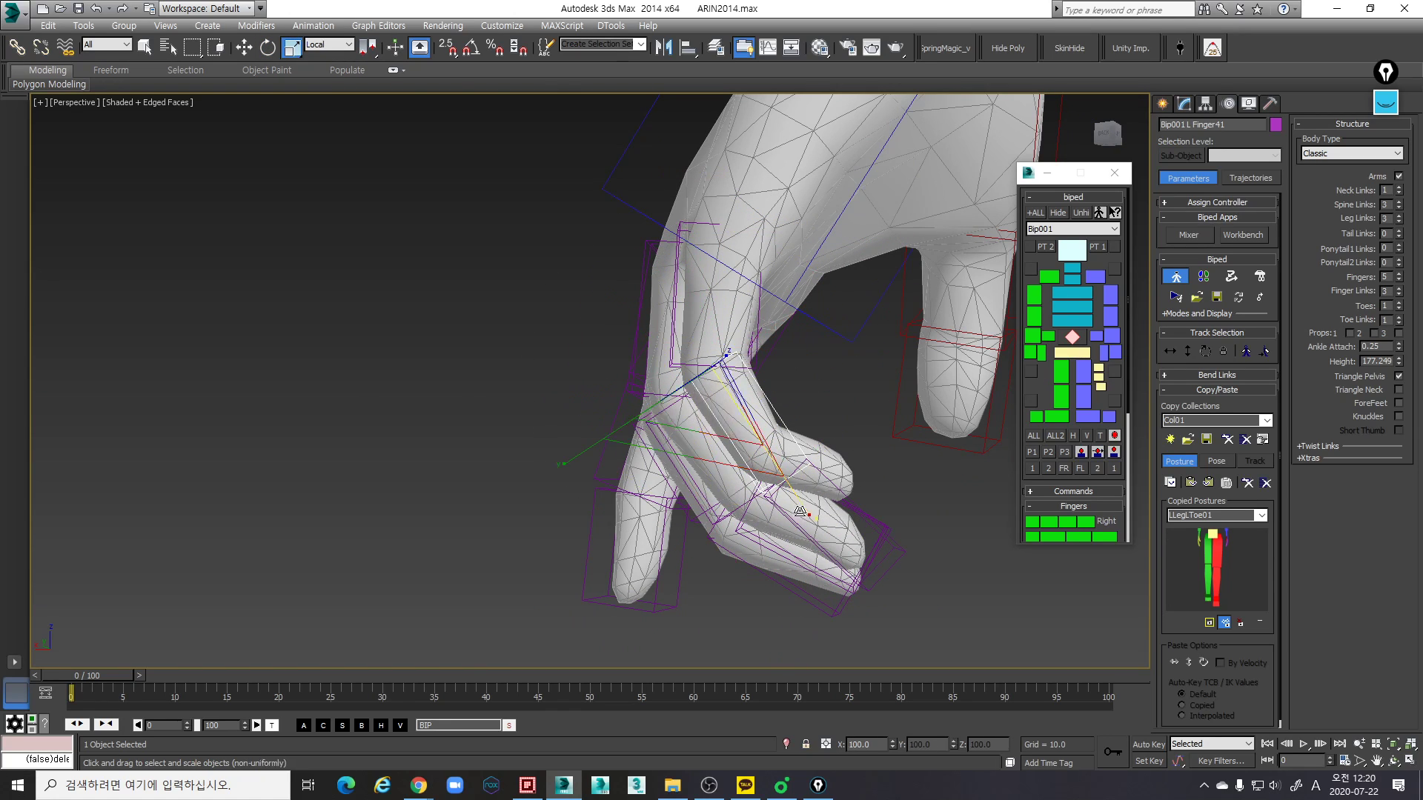
{"action": "middle_click_drag", "start_coordinate": [795, 490], "coordinate": [778, 336], "text": "alt"}
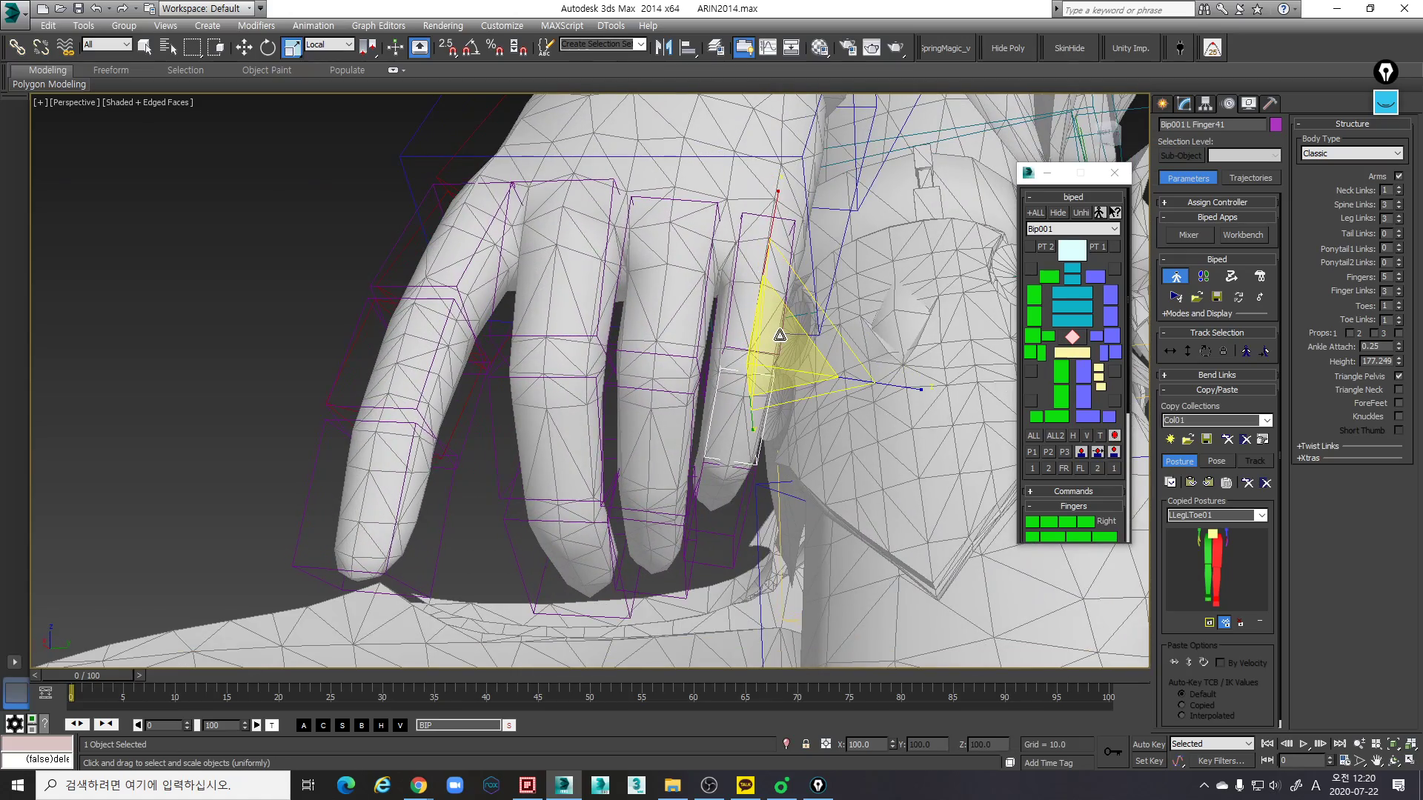
- Scale all three left little finger links along local Z to about 130%, then nudge the base link along local Z
{"action": "double_click", "coordinate": [781, 334]}
{"action": "left_click_drag", "start_coordinate": [897, 321], "coordinate": [916, 323]}
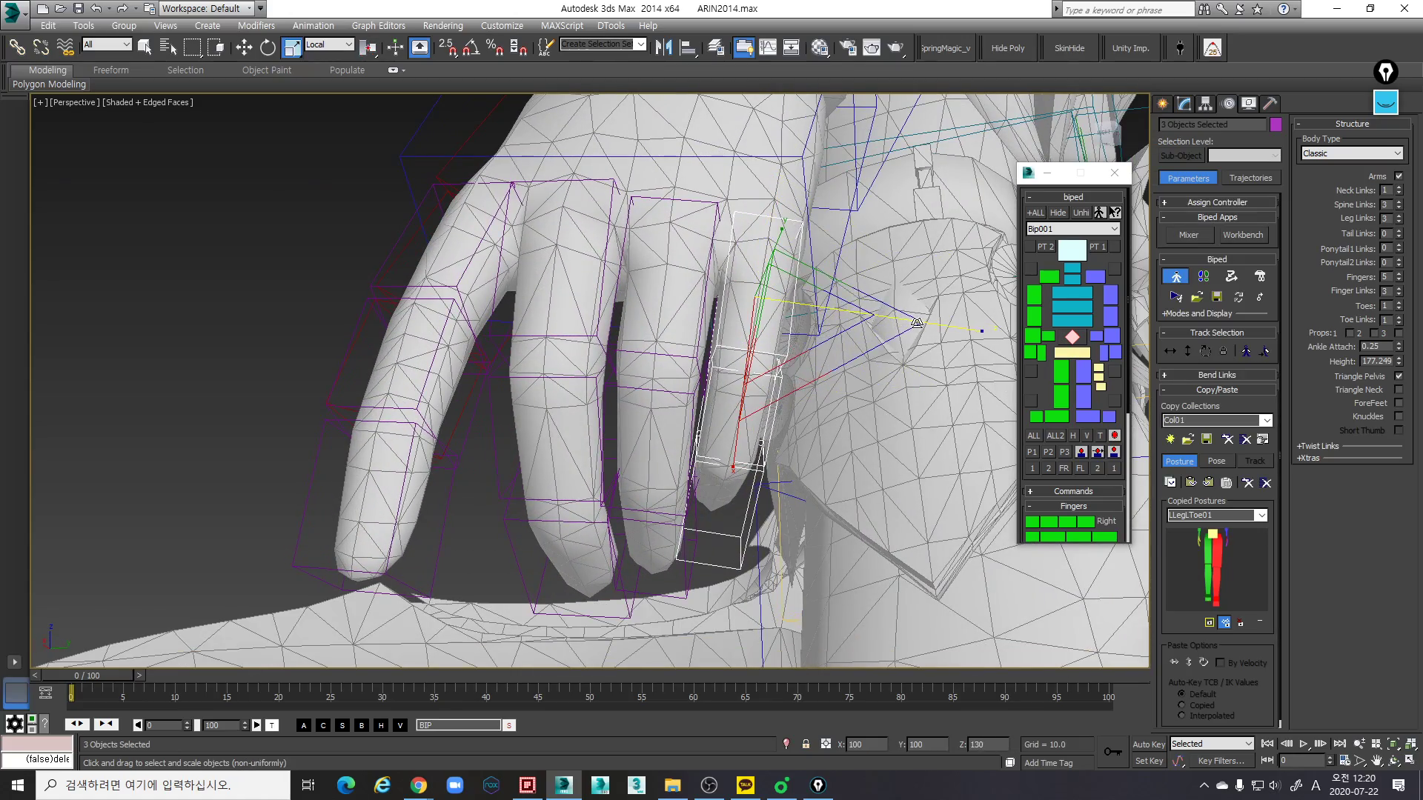
{"action": "middle_click_drag", "start_coordinate": [831, 335], "coordinate": [833, 288], "text": "alt"}
{"action": "left_click", "coordinate": [781, 340]}
{"action": "key", "text": "w"}
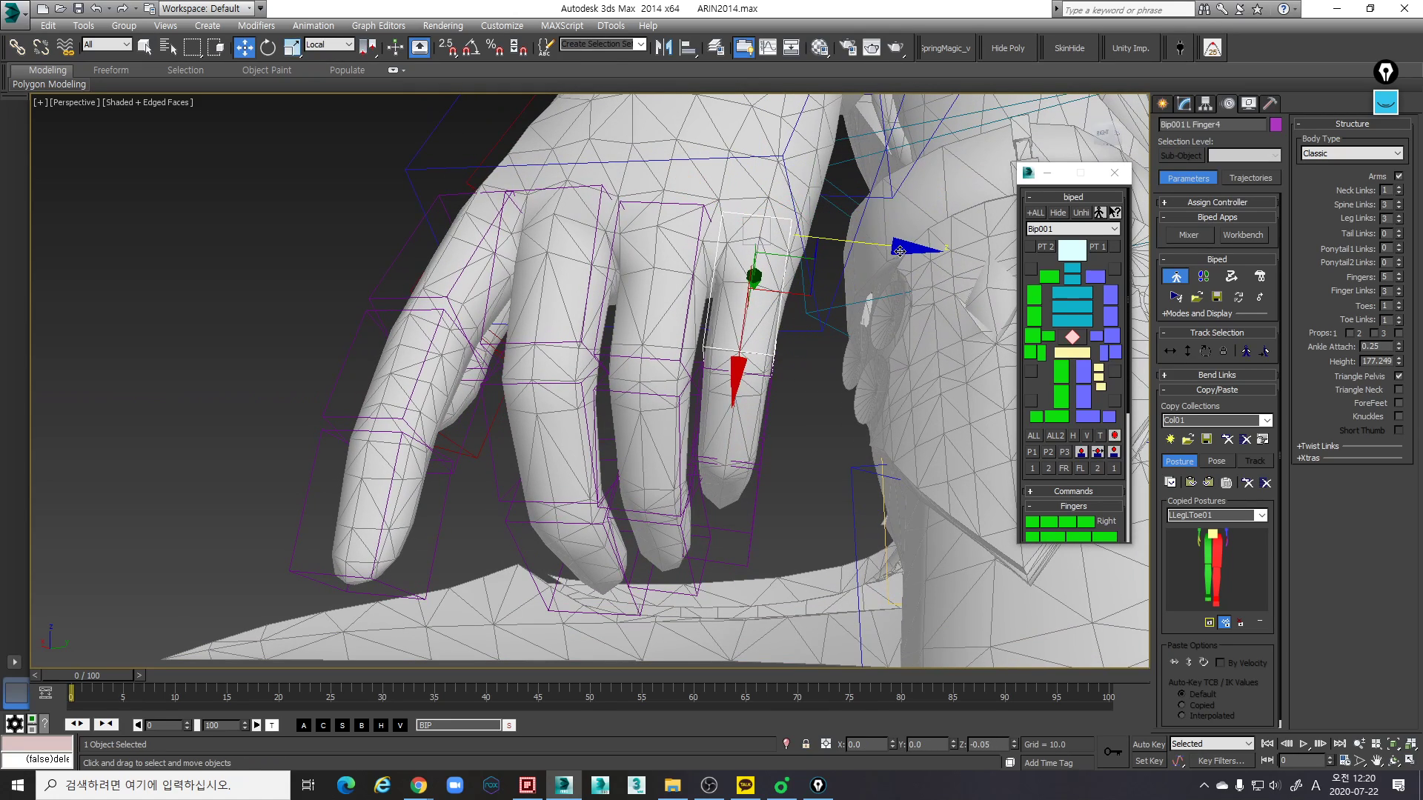
{"action": "middle_click_drag", "start_coordinate": [871, 349], "coordinate": [860, 398], "text": "alt"}
- Scale the left little finger's middle link along local Y to about 132% to match the mesh finger's thickness
{"action": "left_click", "coordinate": [806, 401]}
{"action": "left_click", "coordinate": [830, 381]}
{"action": "key", "text": "r"}
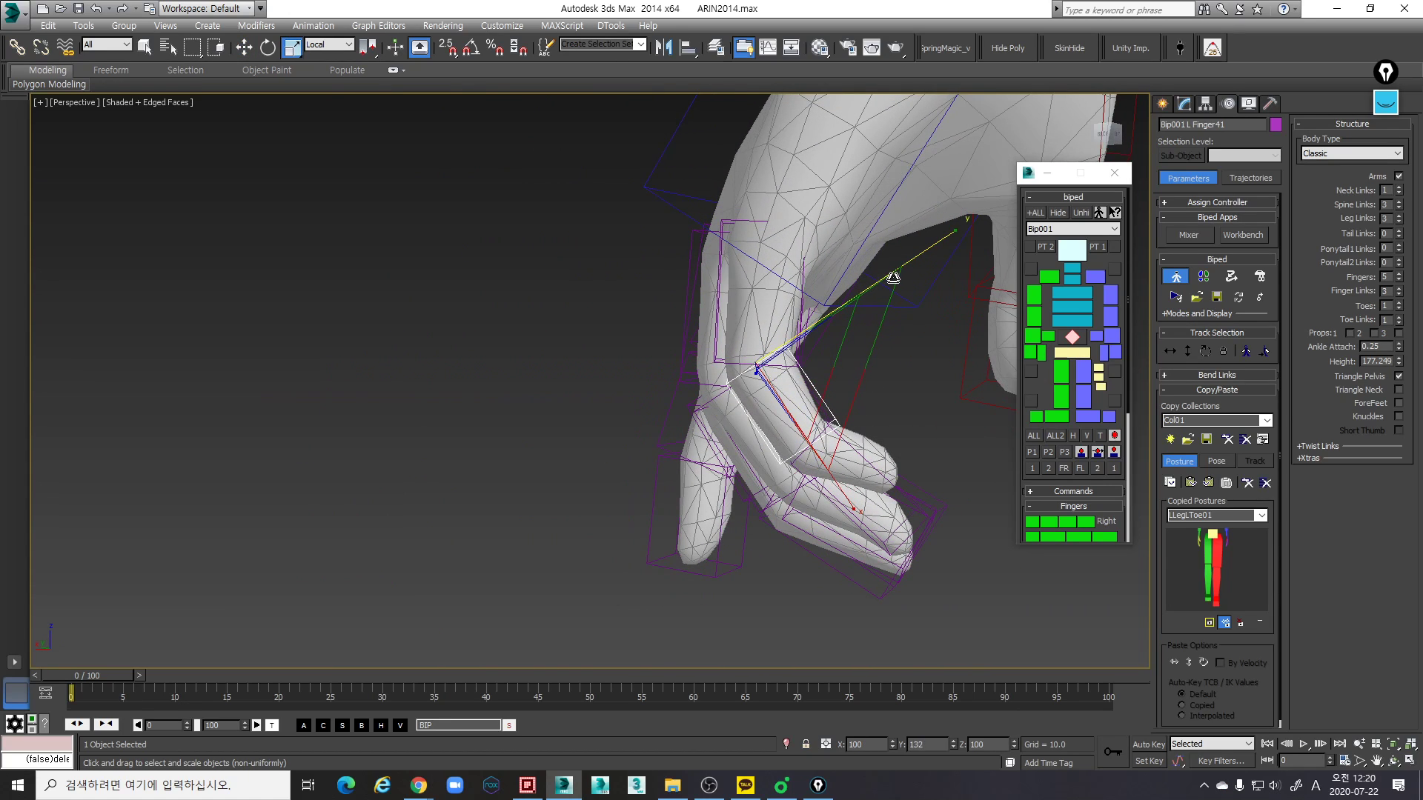
{"action": "left_click_drag", "start_coordinate": [900, 274], "coordinate": [859, 378]}
- Rotate the left little finger's tip link along the mesh fingertip and scale its length and thickness along its local axes
{"action": "middle_click_drag", "start_coordinate": [898, 486], "coordinate": [787, 505], "text": "alt"}
{"action": "middle_click_drag", "start_coordinate": [907, 471], "coordinate": [883, 443], "text": "alt"}
{"action": "left_click", "coordinate": [890, 472]}
{"action": "key", "text": "e"}
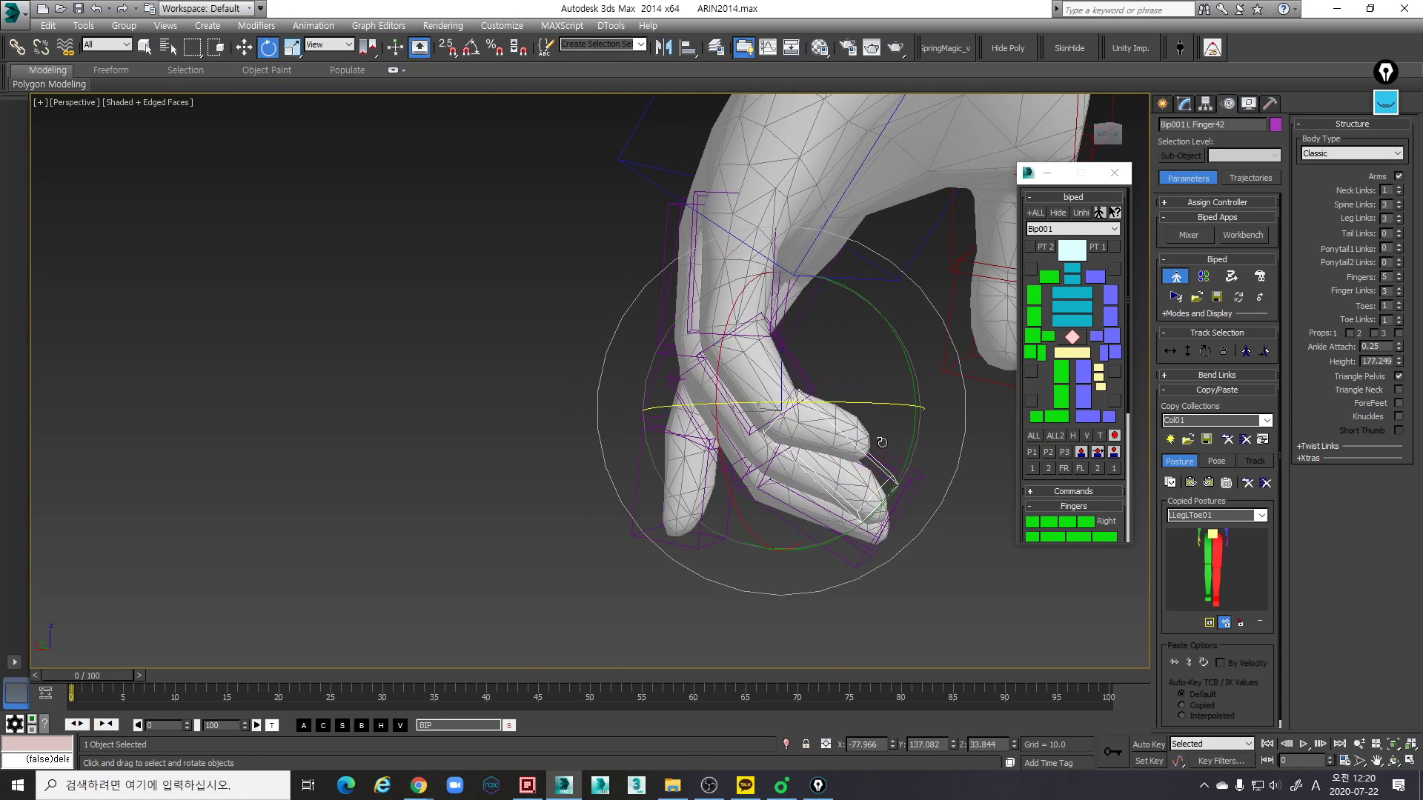
{"action": "key", "text": "r"}
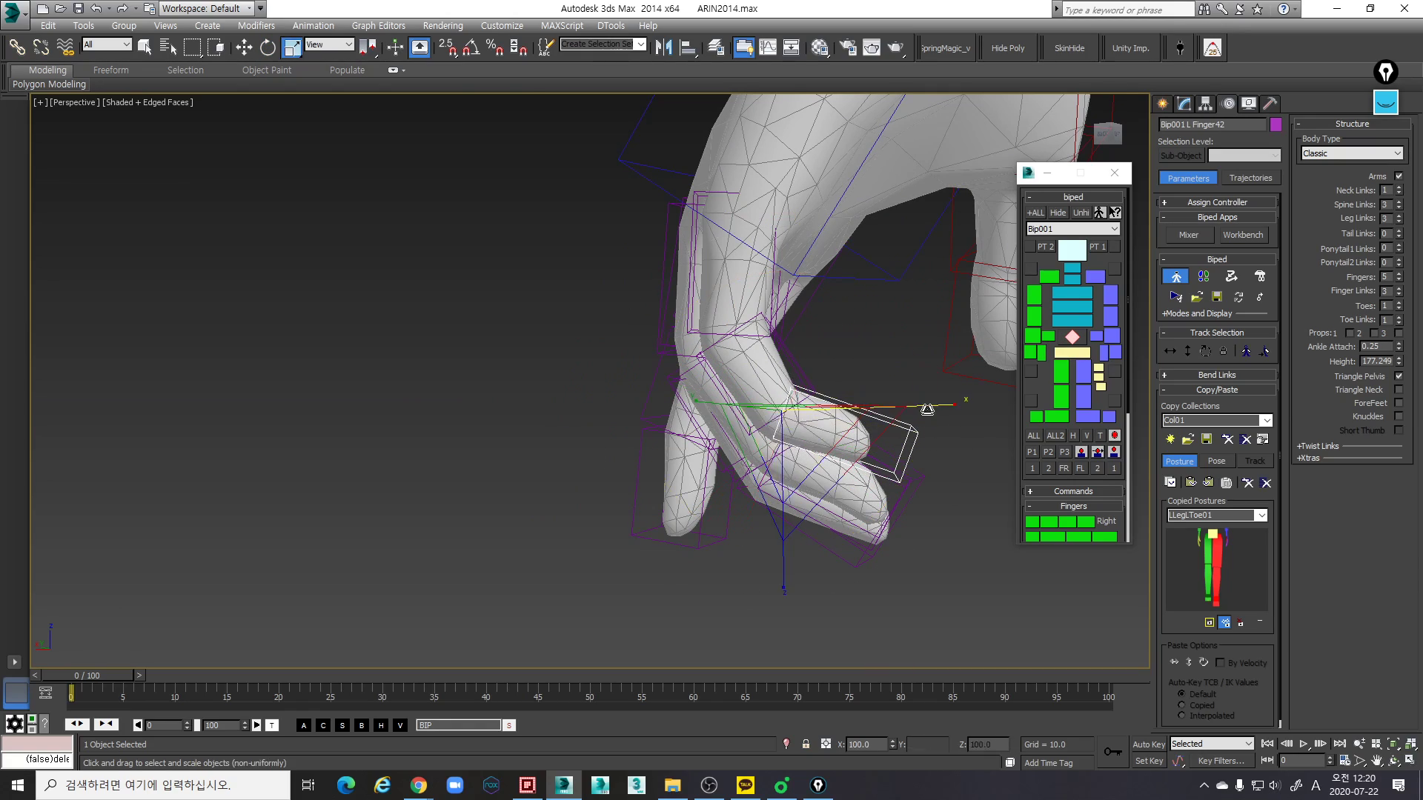
{"action": "middle_click_drag", "start_coordinate": [914, 453], "coordinate": [827, 345], "text": "alt"}
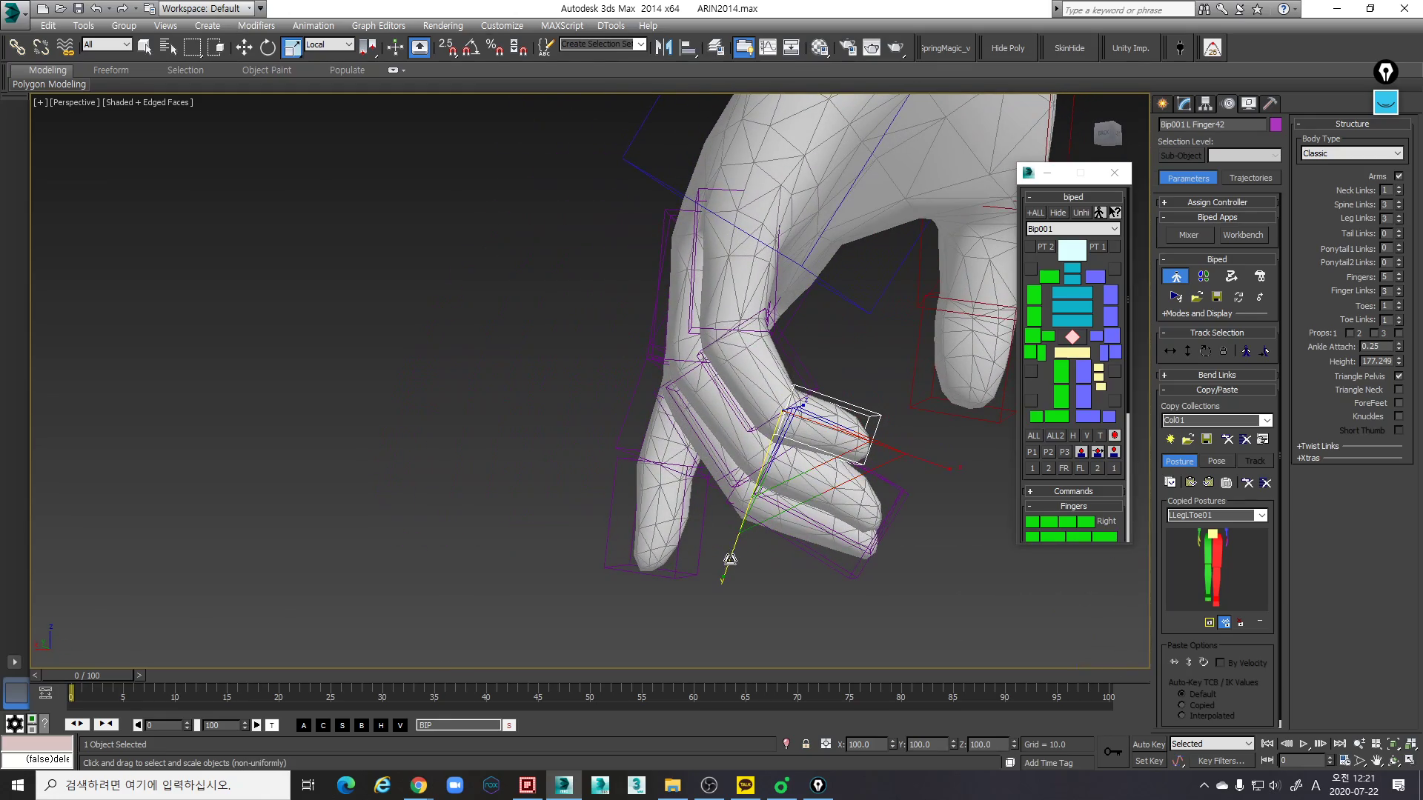
{"action": "middle_click_drag", "start_coordinate": [744, 530], "coordinate": [820, 368], "text": "alt"}
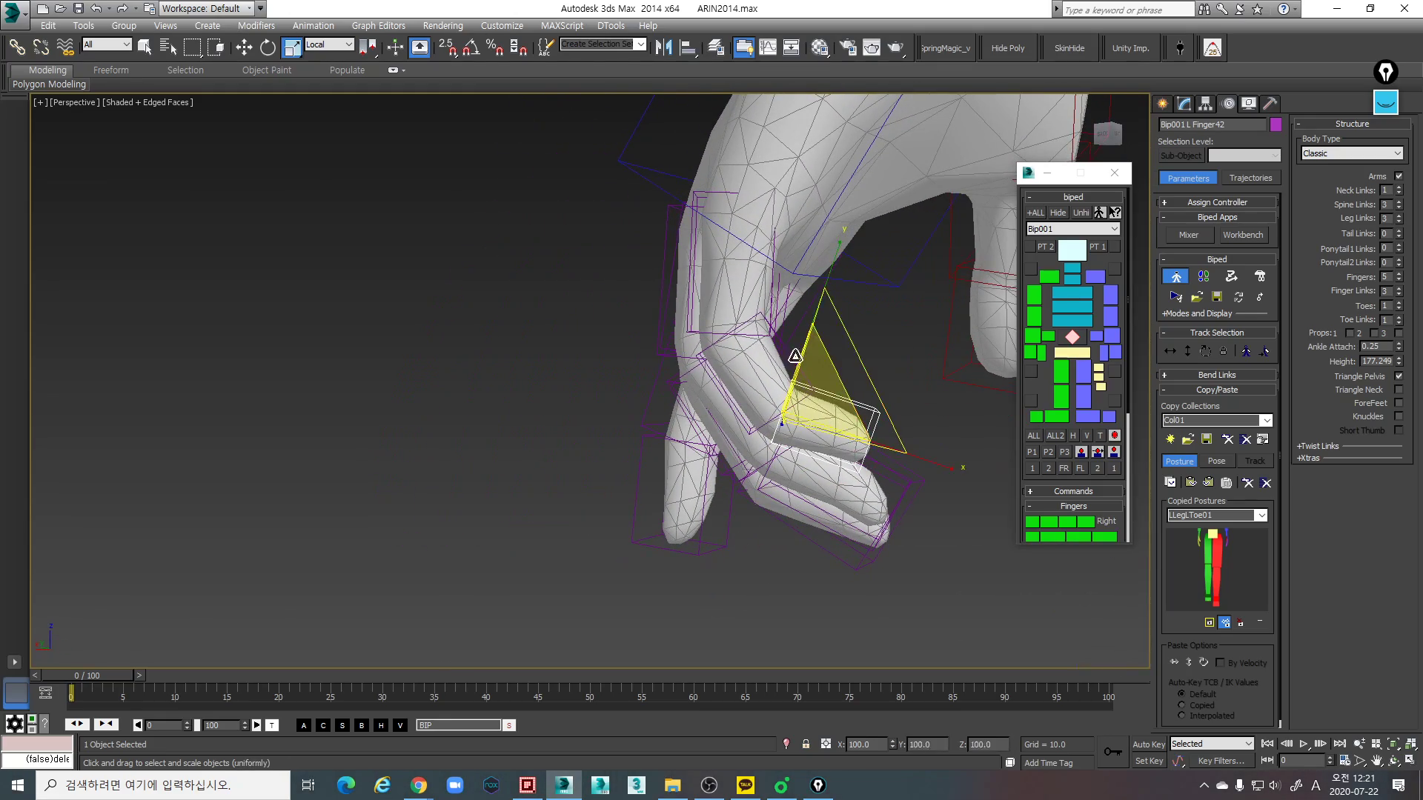
- Fine-tune the rotation of the left little finger's middle link to align it with the mesh segment
{"action": "key", "text": "Page_Up"}
{"action": "key", "text": "e"}
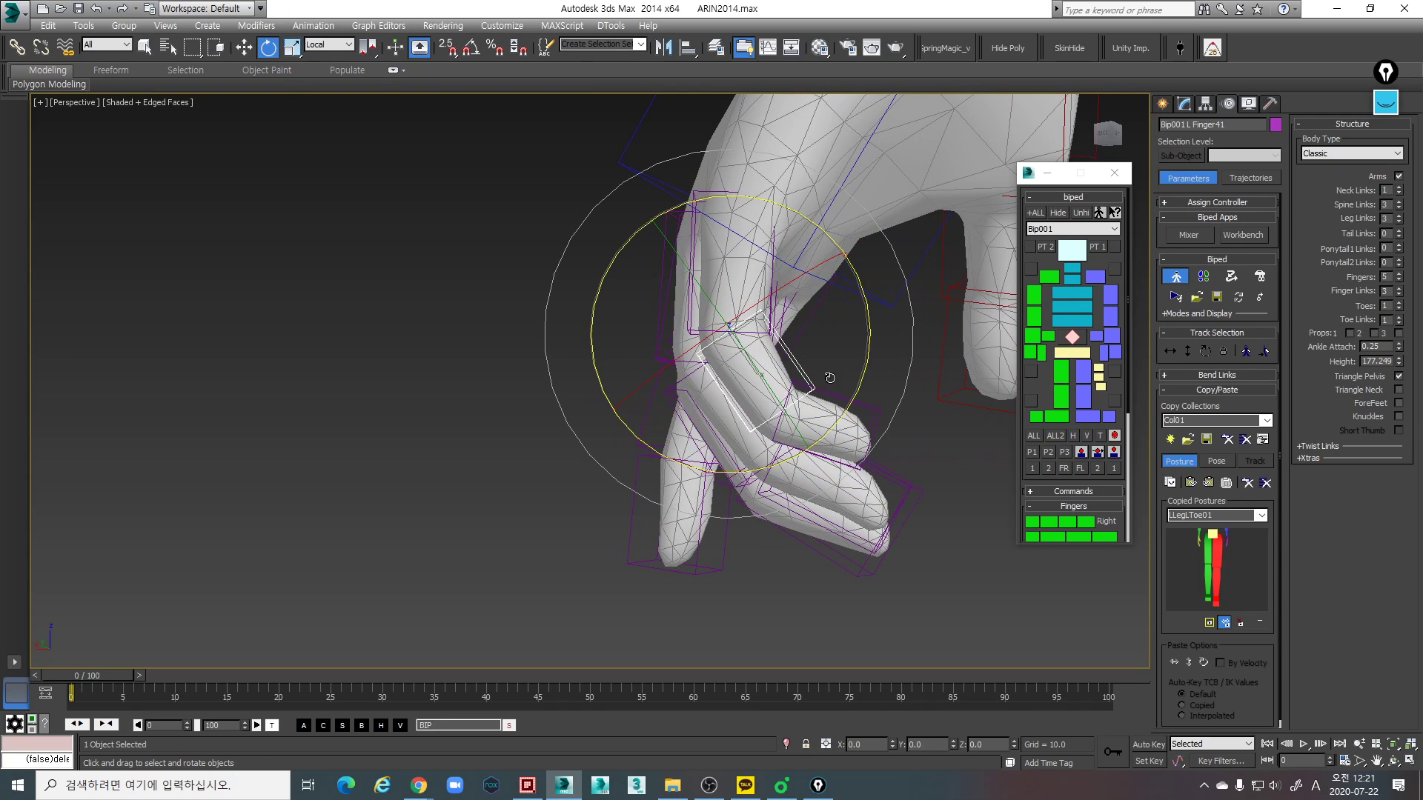
{"action": "left_click_drag", "start_coordinate": [848, 408], "coordinate": [844, 410]}
- Scale the left little finger's tip link along local X to about 107% and rotate it slightly about local Z
{"action": "key", "text": "Page_Down"}
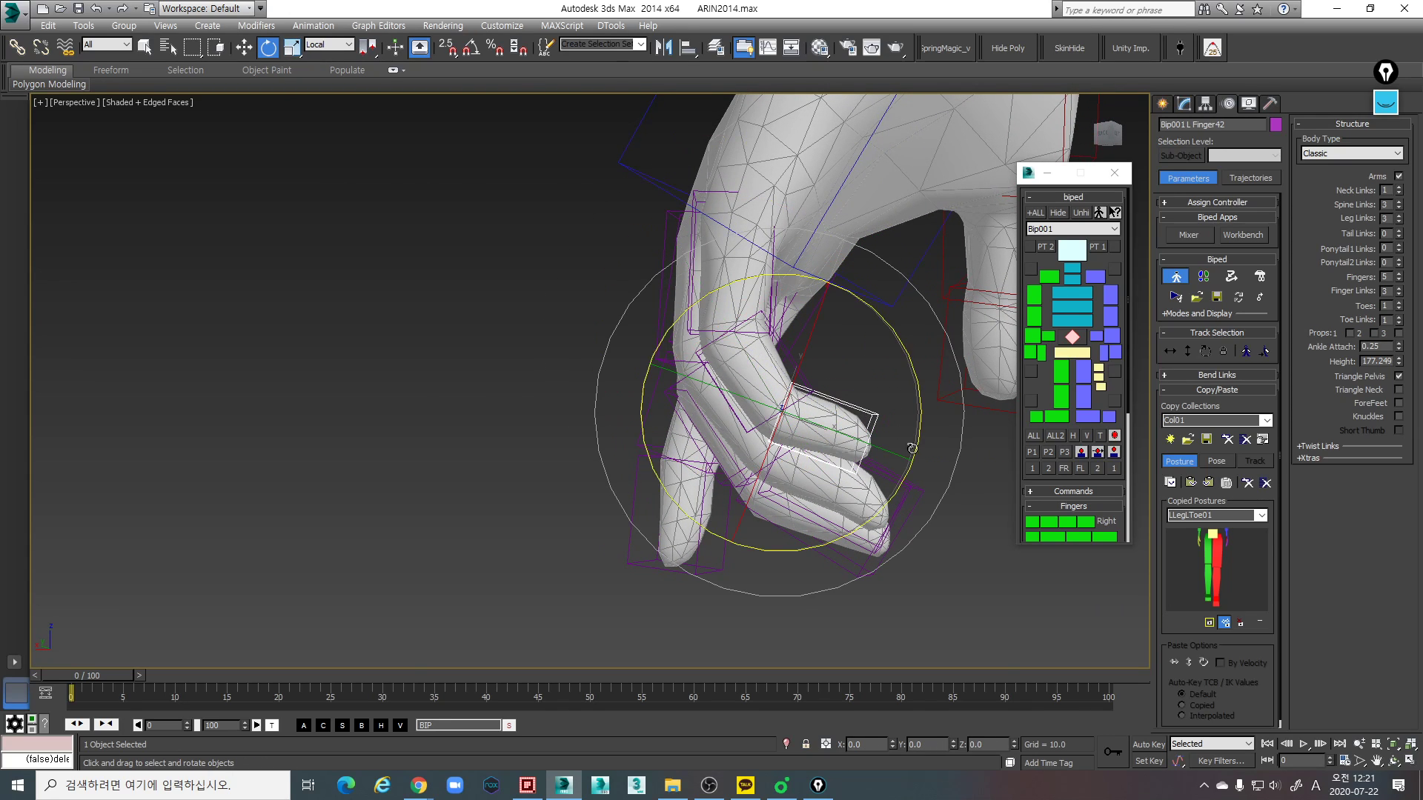
{"action": "key", "text": "r"}
{"action": "middle_click_drag", "start_coordinate": [868, 417], "coordinate": [926, 460], "text": "alt"}
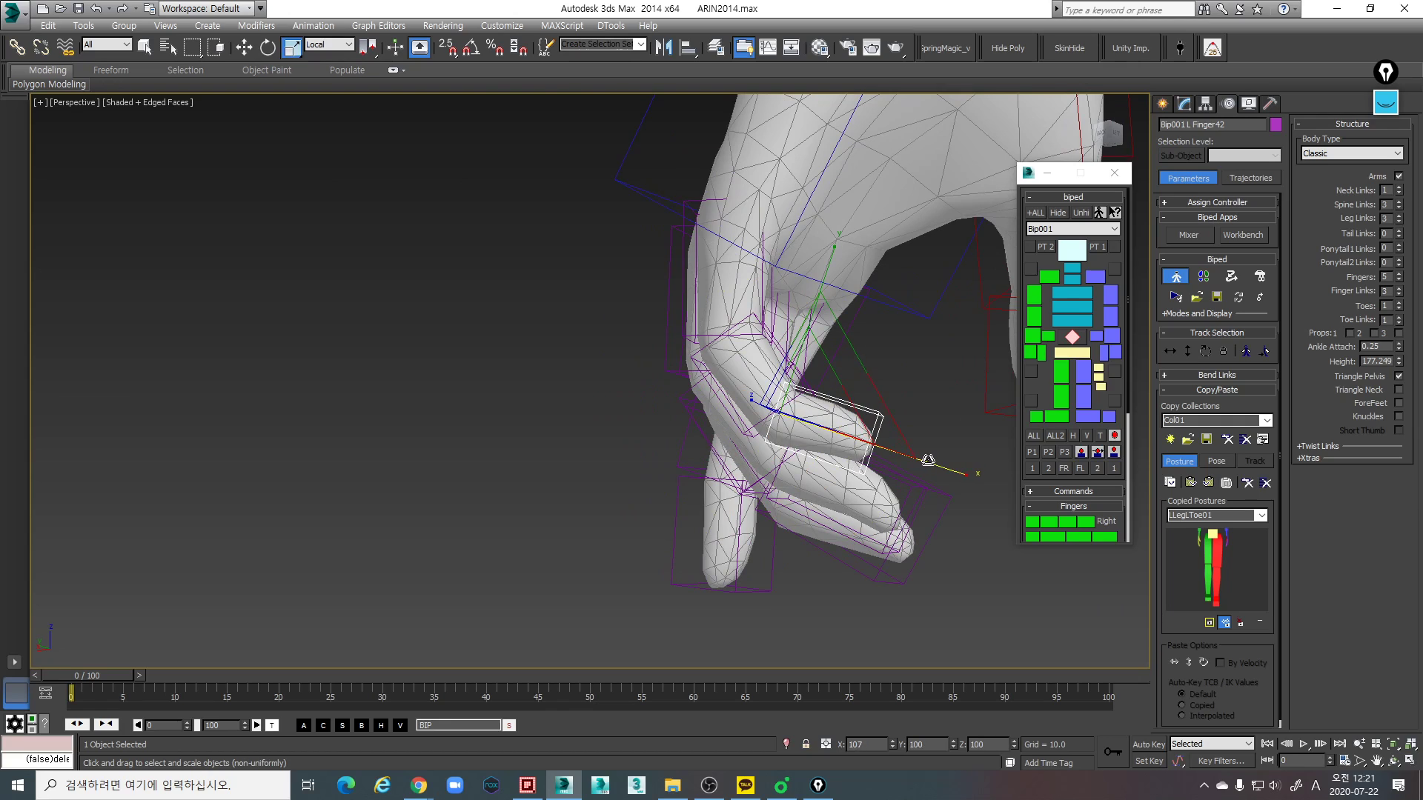
{"action": "key", "text": "e"}
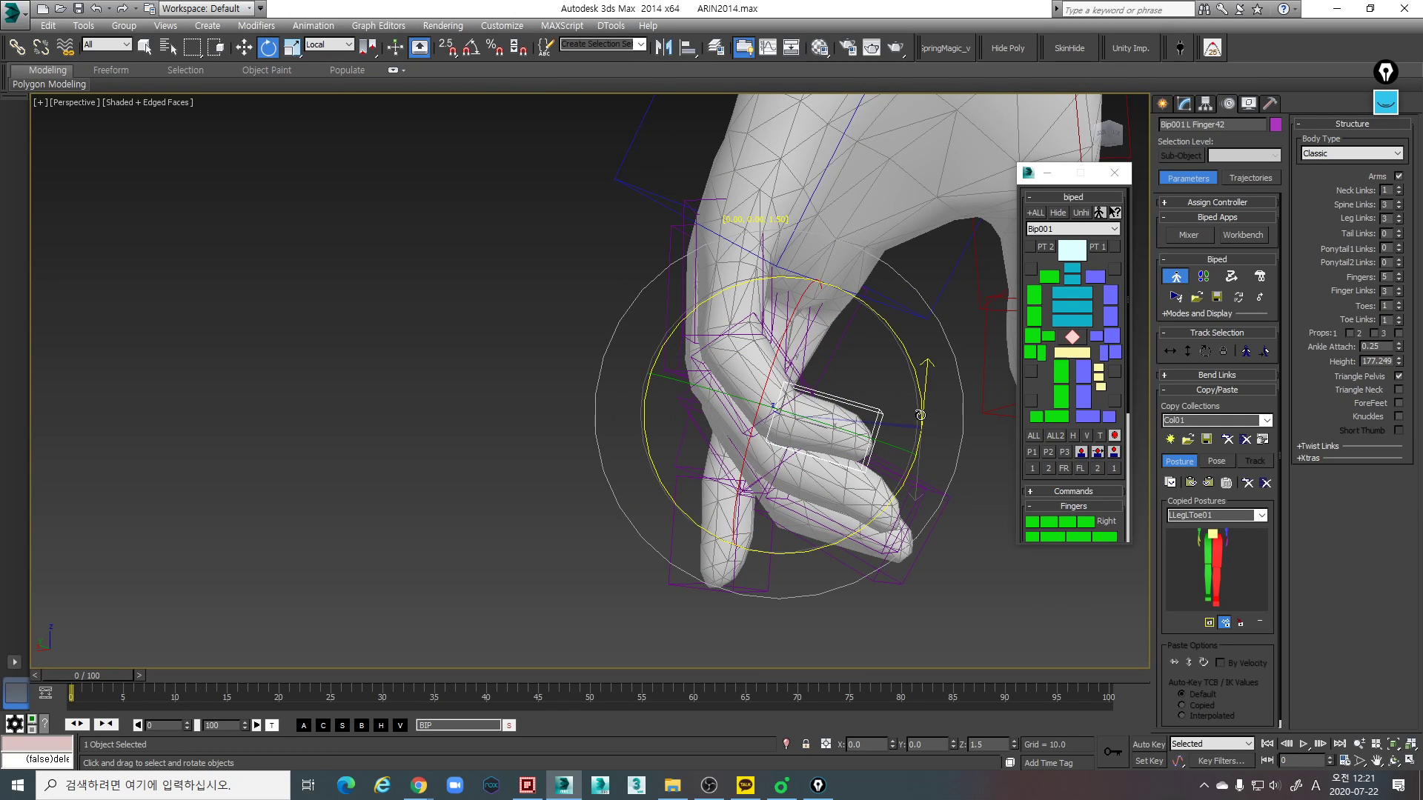
{"action": "middle_click_drag", "start_coordinate": [911, 420], "coordinate": [792, 351], "text": "alt"}
- Shift the left little finger's base link along local Y to center it in the mesh finger
{"action": "left_click", "coordinate": [664, 412]}
{"action": "key", "text": "w"}
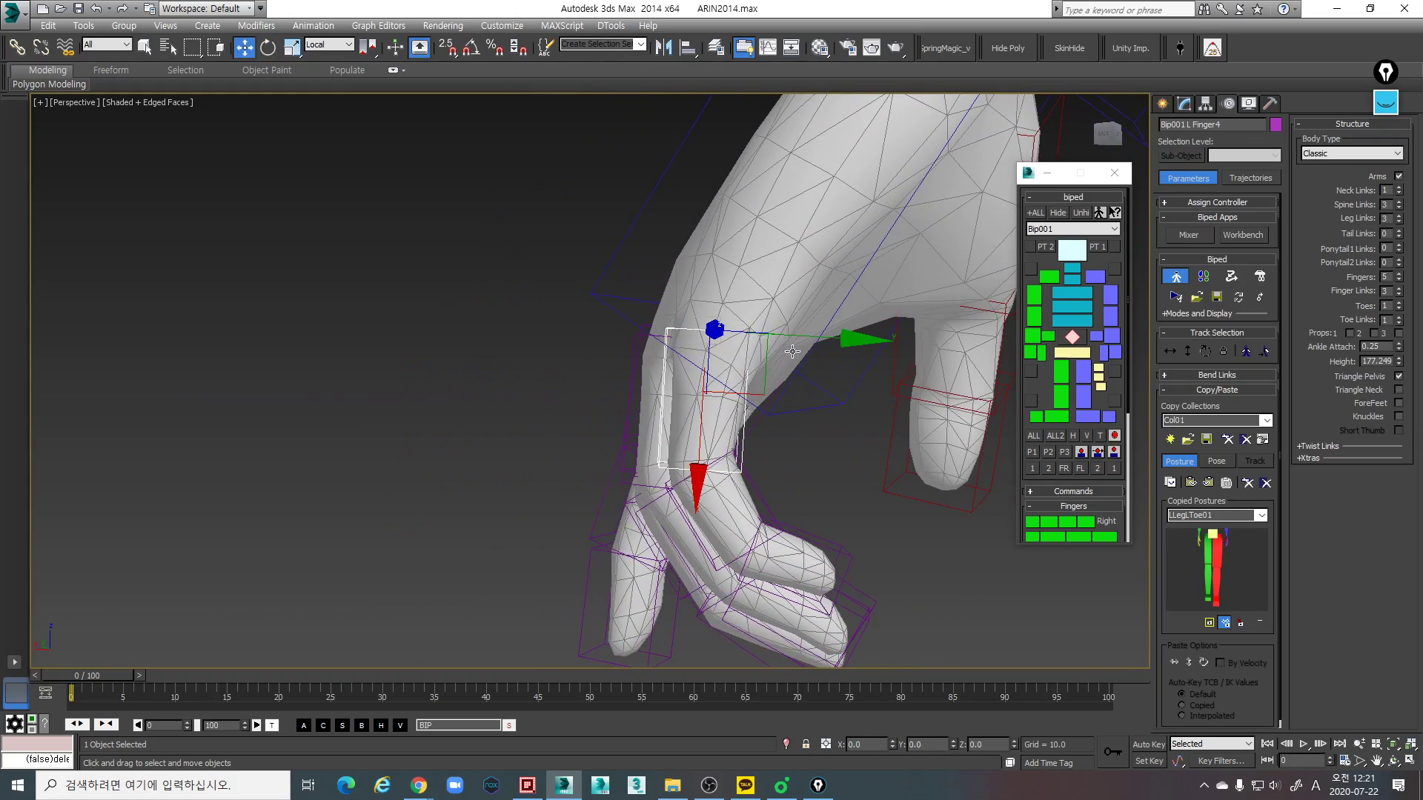
{"action": "left_click", "coordinate": [837, 344]}
{"action": "key", "text": "ctrl+z"}
{"action": "left_click_drag", "start_coordinate": [846, 346], "coordinate": [855, 346]}
{"action": "middle_click_drag", "start_coordinate": [850, 351], "coordinate": [711, 351], "text": "alt"}
- Undo the first scaling attempt and slightly rescale the left little finger's base link to fit the mesh at the knuckle
{"action": "key", "text": "r"}
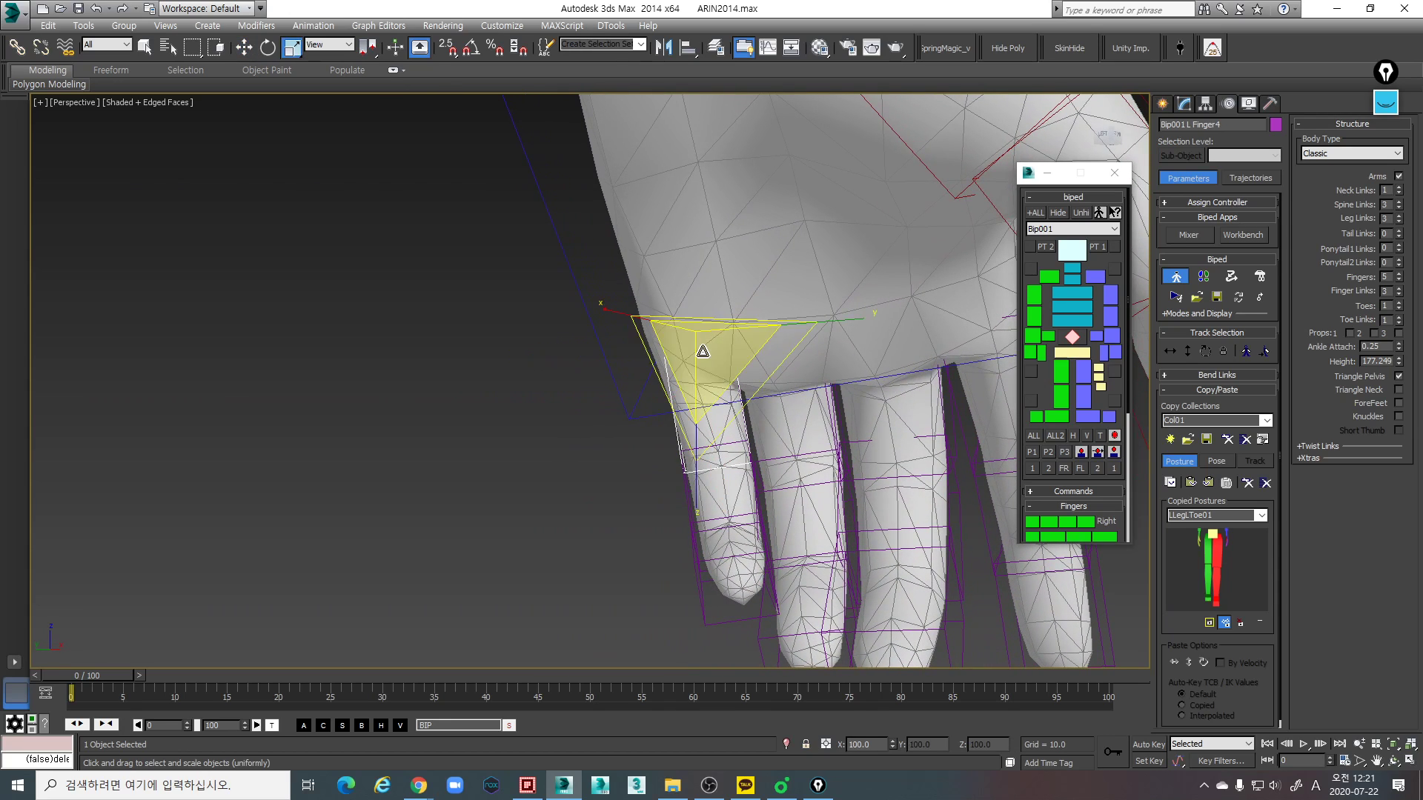
{"action": "left_click", "coordinate": [874, 300]}
{"action": "key", "text": "ctrl+z"}
{"action": "left_click_drag", "start_coordinate": [872, 303], "coordinate": [871, 304]}
{"action": "middle_click_drag", "start_coordinate": [756, 356], "coordinate": [821, 473], "text": "alt"}
{"action": "middle_click_drag", "start_coordinate": [642, 523], "coordinate": [670, 456], "text": "alt"}
{"action": "key", "text": "e"}
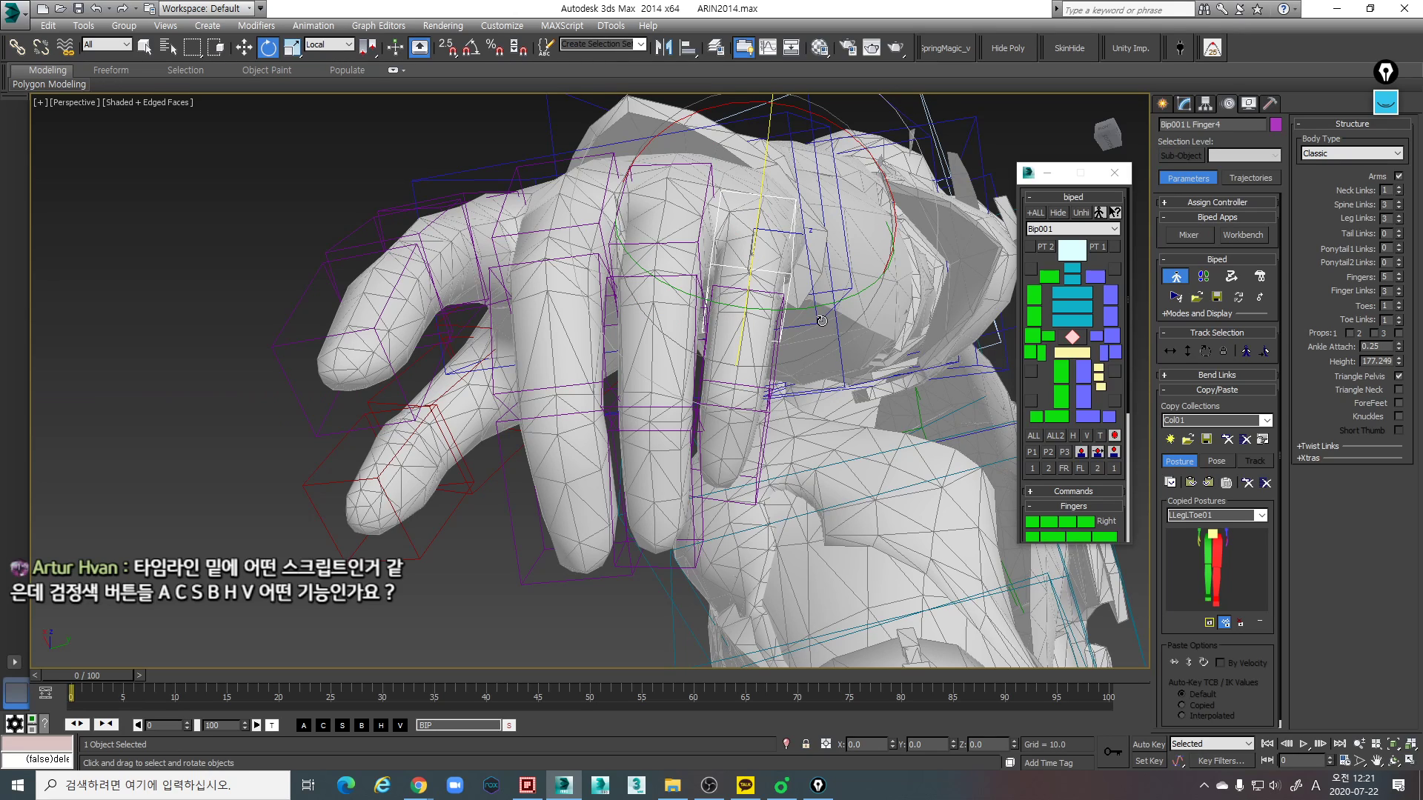
- View the H_script Skin, Rigging and Ani_Set tool windows, then close them
{"action": "left_click", "coordinate": [341, 726]}
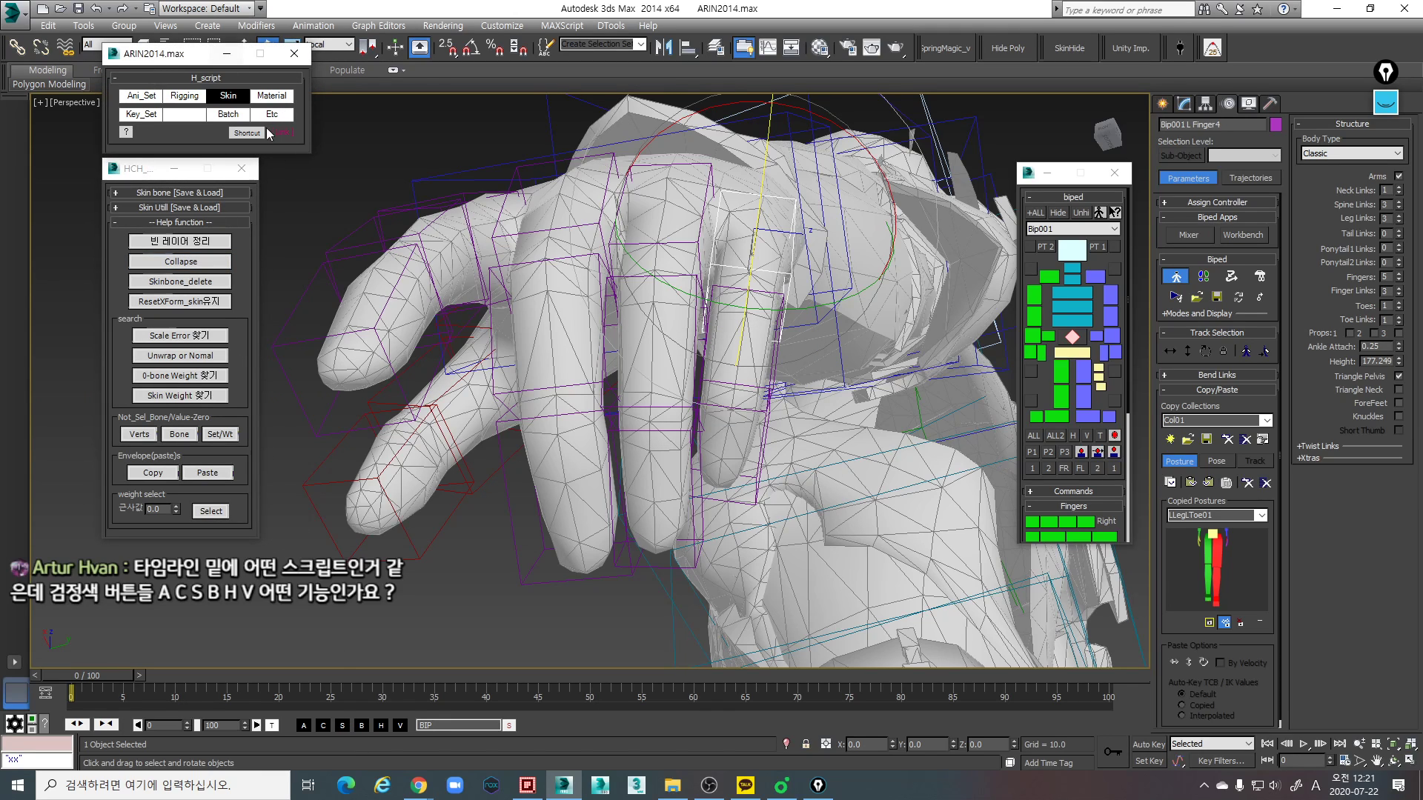
{"action": "left_click", "coordinate": [328, 723]}
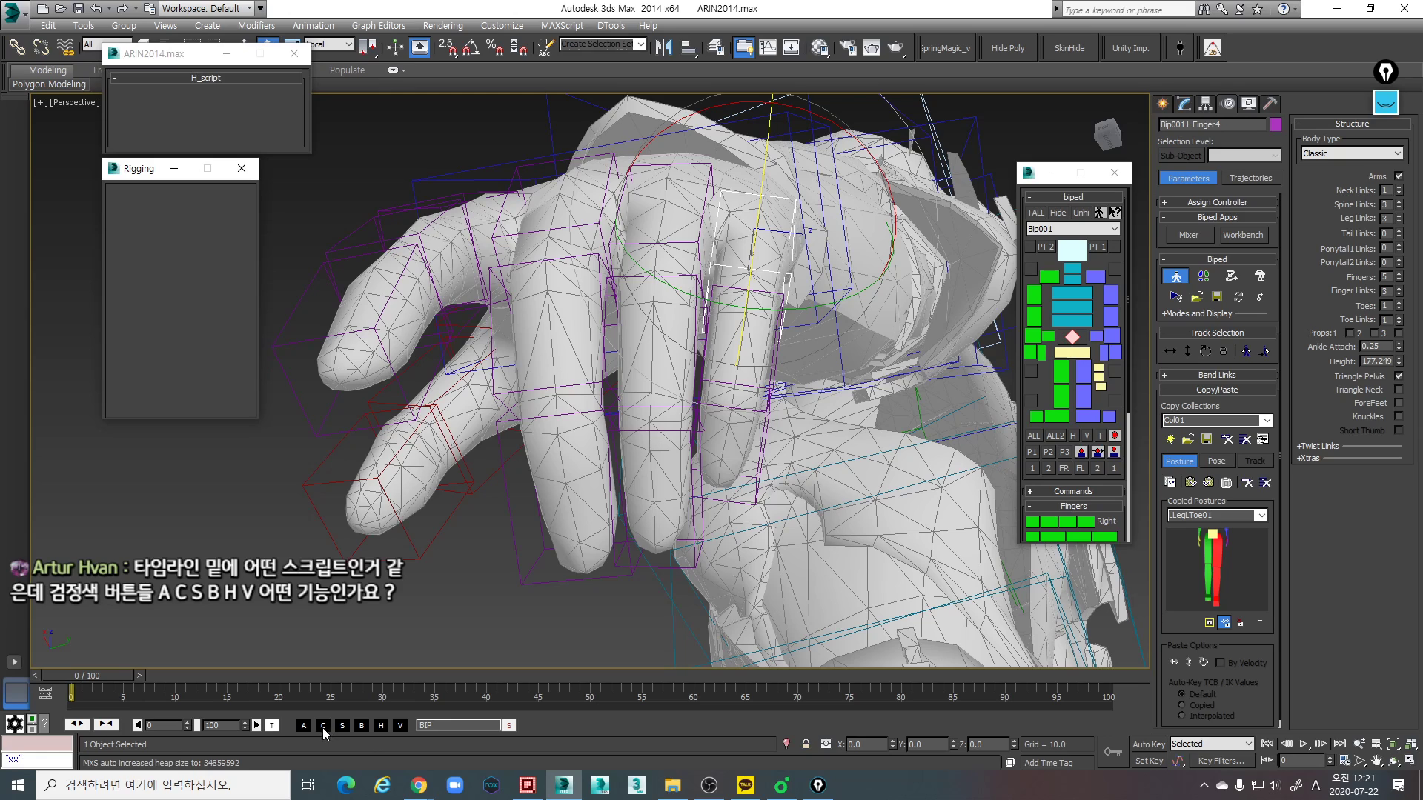
{"action": "left_click", "coordinate": [305, 726]}
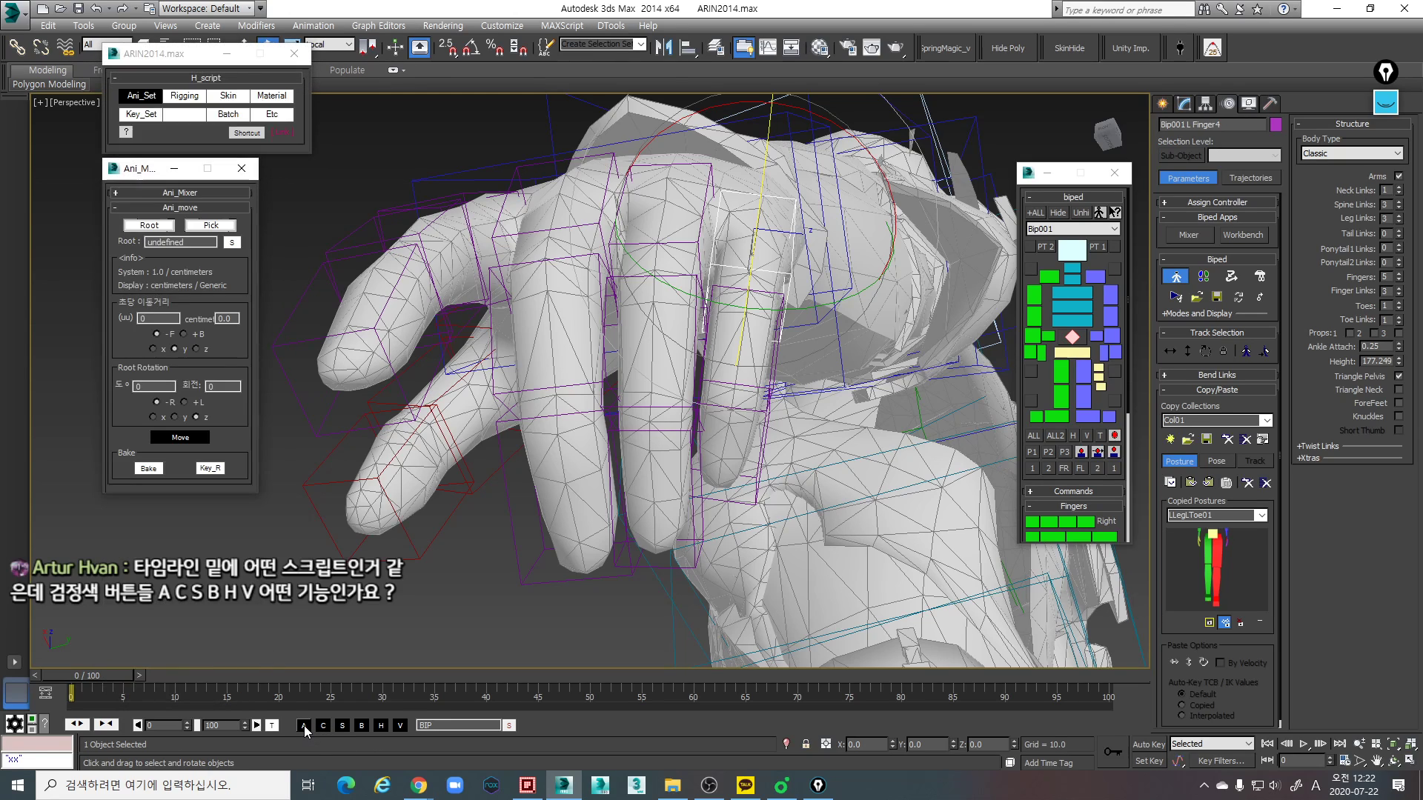
{"action": "left_click", "coordinate": [280, 68]}
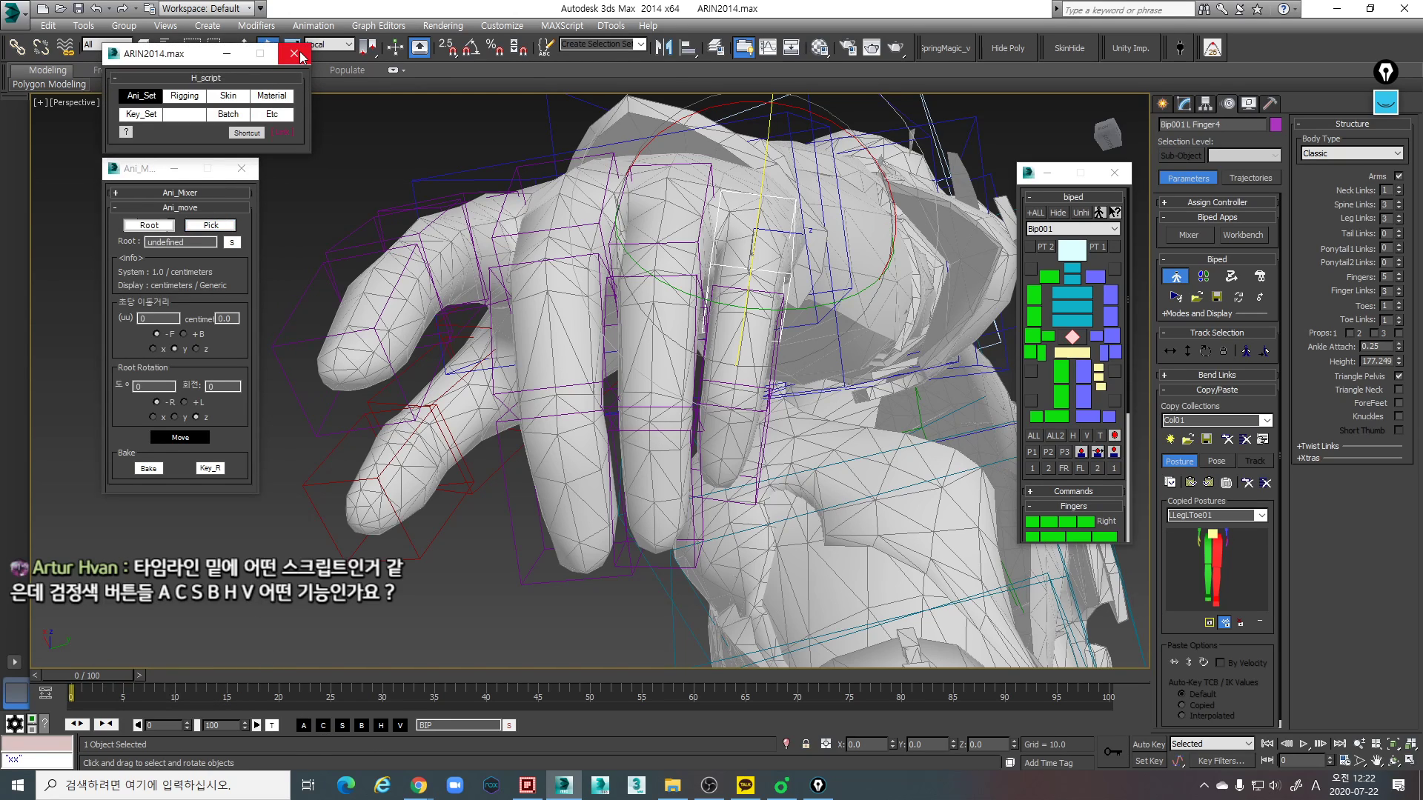
{"action": "left_click", "coordinate": [301, 55]}
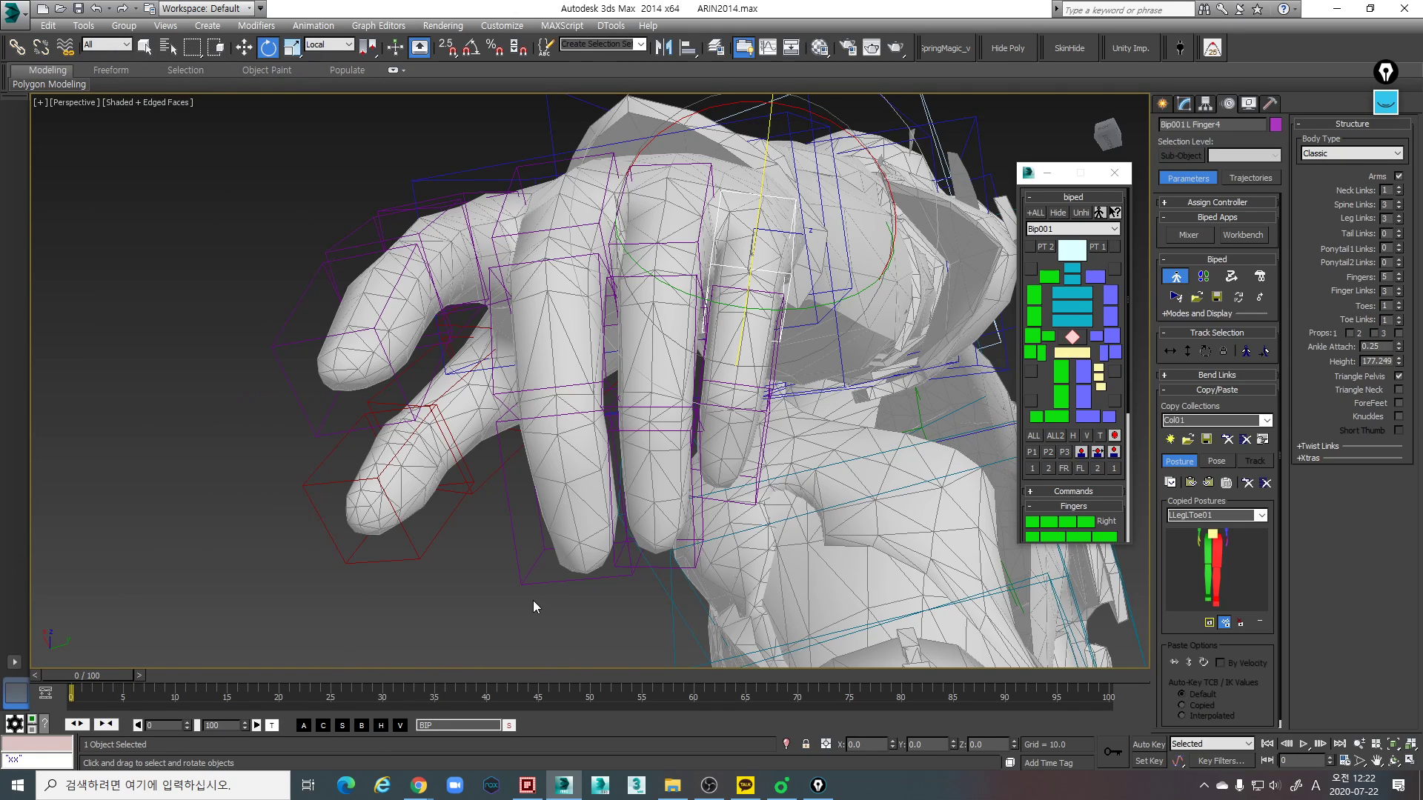
- Examine the fit of the left hand's finger links against the mesh from several angles, in shaded and wireframe display
{"action": "middle_click_drag", "start_coordinate": [569, 437], "coordinate": [595, 367], "text": "alt"}
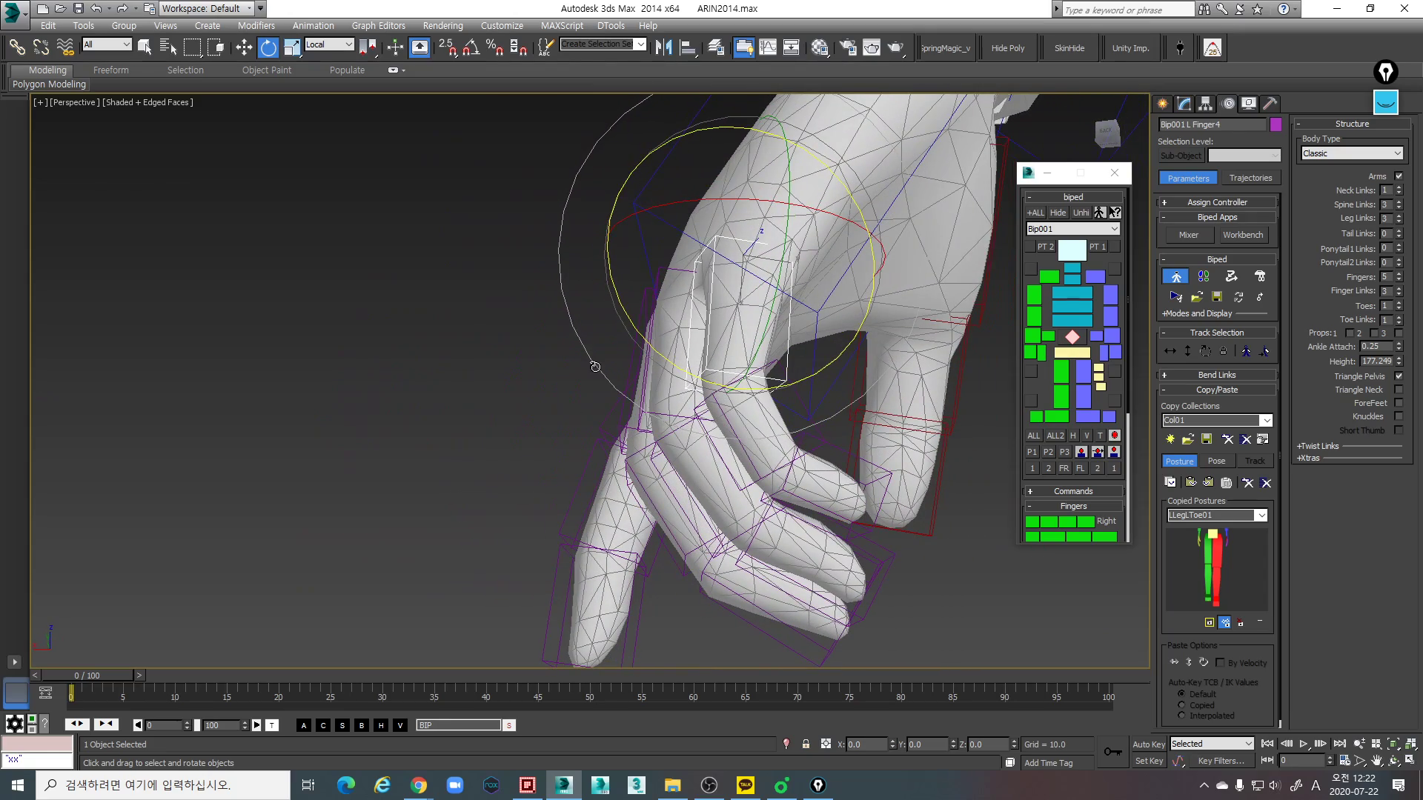
{"action": "left_click", "coordinate": [659, 274]}
{"action": "key", "text": "w"}
{"action": "mouse_move", "coordinate": [709, 330]}
{"action": "middle_mouse_down", "text": "alt"}
{"action": "mouse_move", "coordinate": [713, 369]}
{"action": "mouse_move", "coordinate": [777, 351]}
{"action": "mouse_move", "coordinate": [750, 372]}
{"action": "mouse_move", "coordinate": [820, 325]}
{"action": "mouse_move", "coordinate": [731, 416]}
{"action": "mouse_move", "coordinate": [860, 403]}
{"action": "mouse_move", "coordinate": [937, 362]}
{"action": "mouse_move", "coordinate": [1095, 507]}
{"action": "mouse_move", "coordinate": [1135, 461]}
{"action": "middle_mouse_up", "text": "alt"}
{"action": "key", "text": "w"}
{"action": "key", "text": "F3"}
{"action": "key", "text": "F3"}
{"action": "scroll", "coordinate": [749, 372], "scroll_direction": "up", "scroll_amount": 6}
{"action": "scroll", "coordinate": [750, 372], "scroll_direction": "down", "scroll_amount": 9}
{"action": "scroll", "coordinate": [730, 416], "scroll_direction": "up", "scroll_amount": 5}
{"action": "scroll", "coordinate": [731, 415], "scroll_direction": "down", "scroll_amount": 4}
{"action": "left_click", "coordinate": [754, 572]}
{"action": "middle_click_drag", "start_coordinate": [754, 572], "coordinate": [642, 452]}
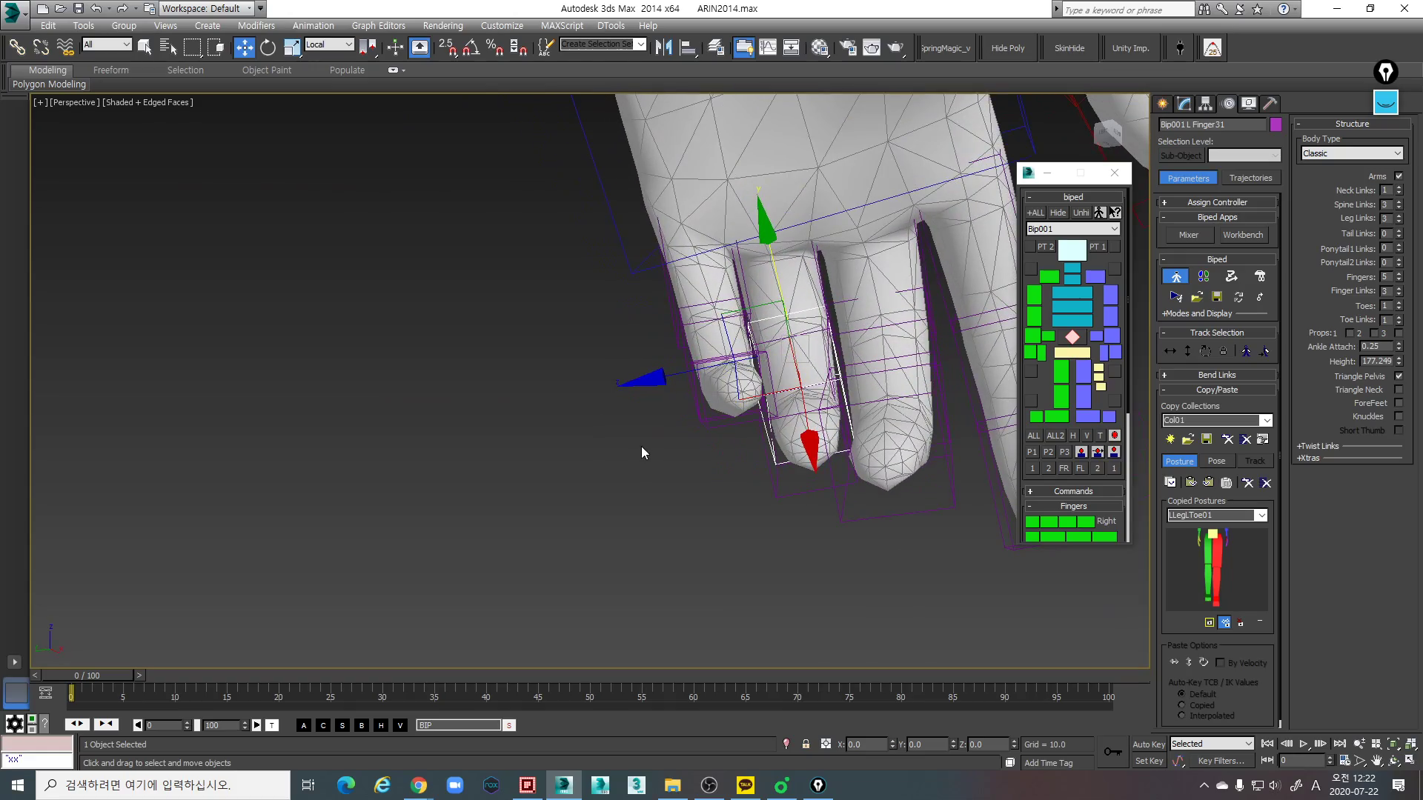
{"action": "left_click", "coordinate": [776, 485]}
{"action": "middle_click_drag", "start_coordinate": [776, 485], "coordinate": [852, 437], "text": "alt"}
{"action": "scroll", "coordinate": [806, 455], "scroll_direction": "up", "scroll_amount": 5}
{"action": "left_click", "coordinate": [831, 455]}
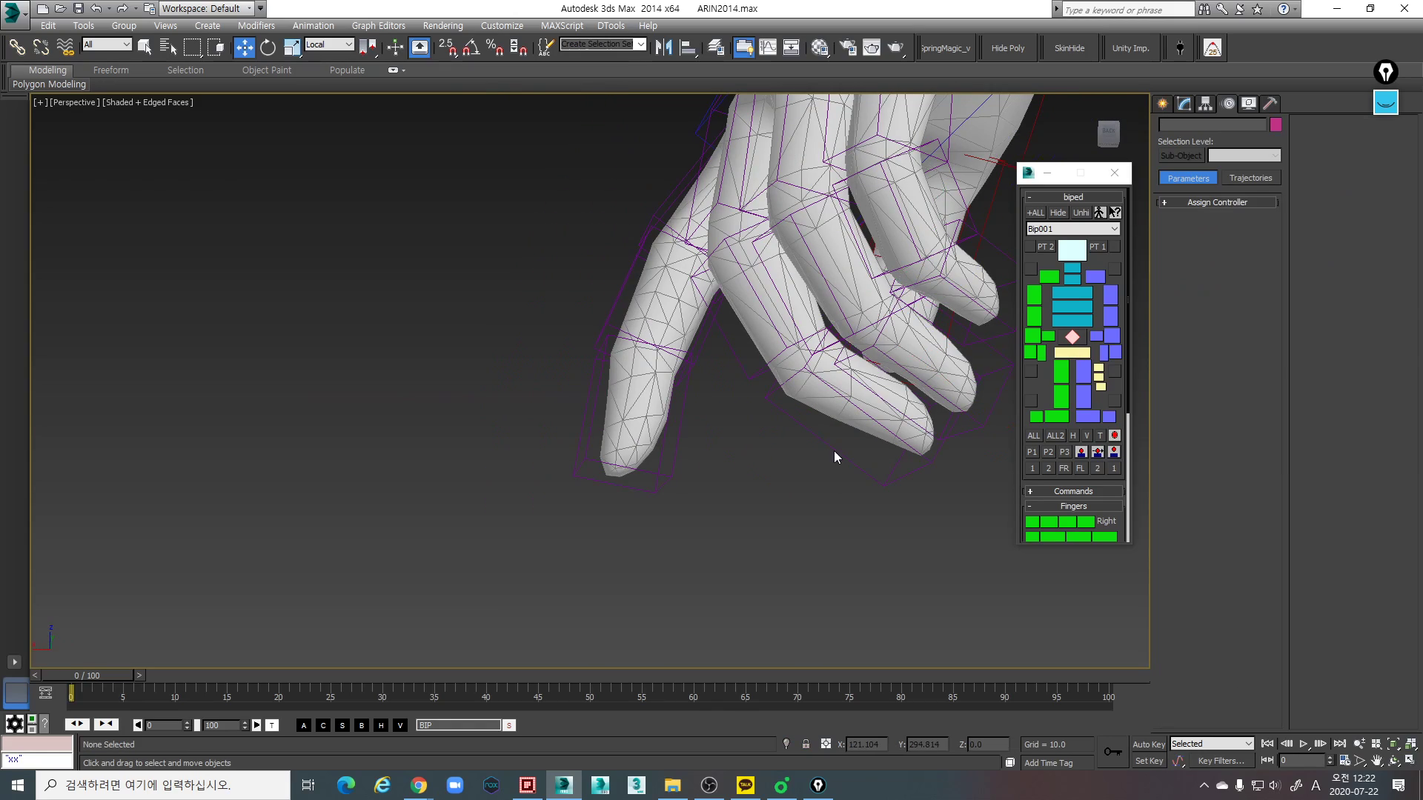
{"action": "left_click", "coordinate": [808, 427]}
{"action": "middle_click_drag", "start_coordinate": [807, 427], "coordinate": [745, 438], "text": "alt"}
{"action": "left_click", "coordinate": [726, 459]}
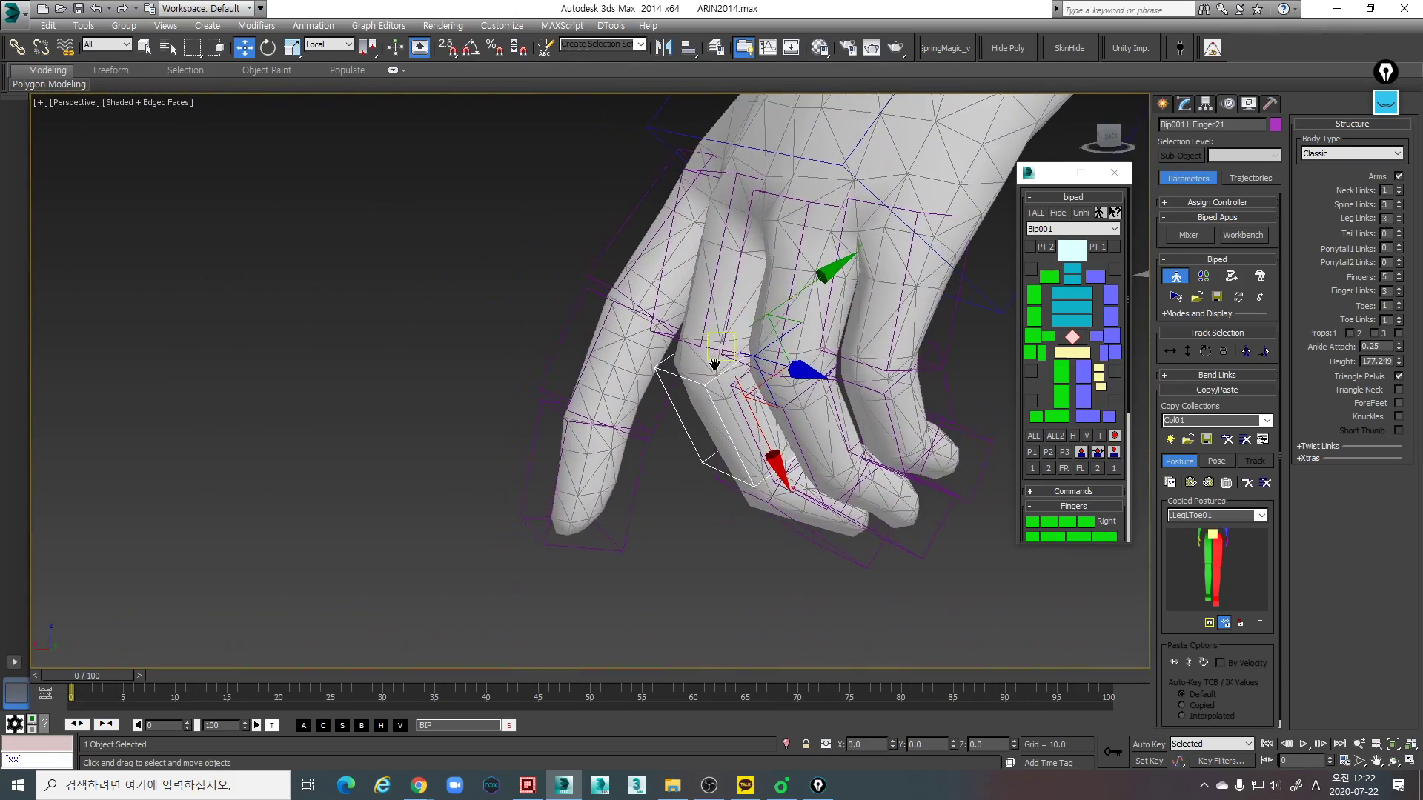
{"action": "middle_click_drag", "start_coordinate": [713, 356], "coordinate": [730, 206], "text": "alt"}
{"action": "left_click", "coordinate": [751, 249]}
{"action": "middle_click_drag", "start_coordinate": [769, 255], "coordinate": [1095, 247], "text": "alt"}
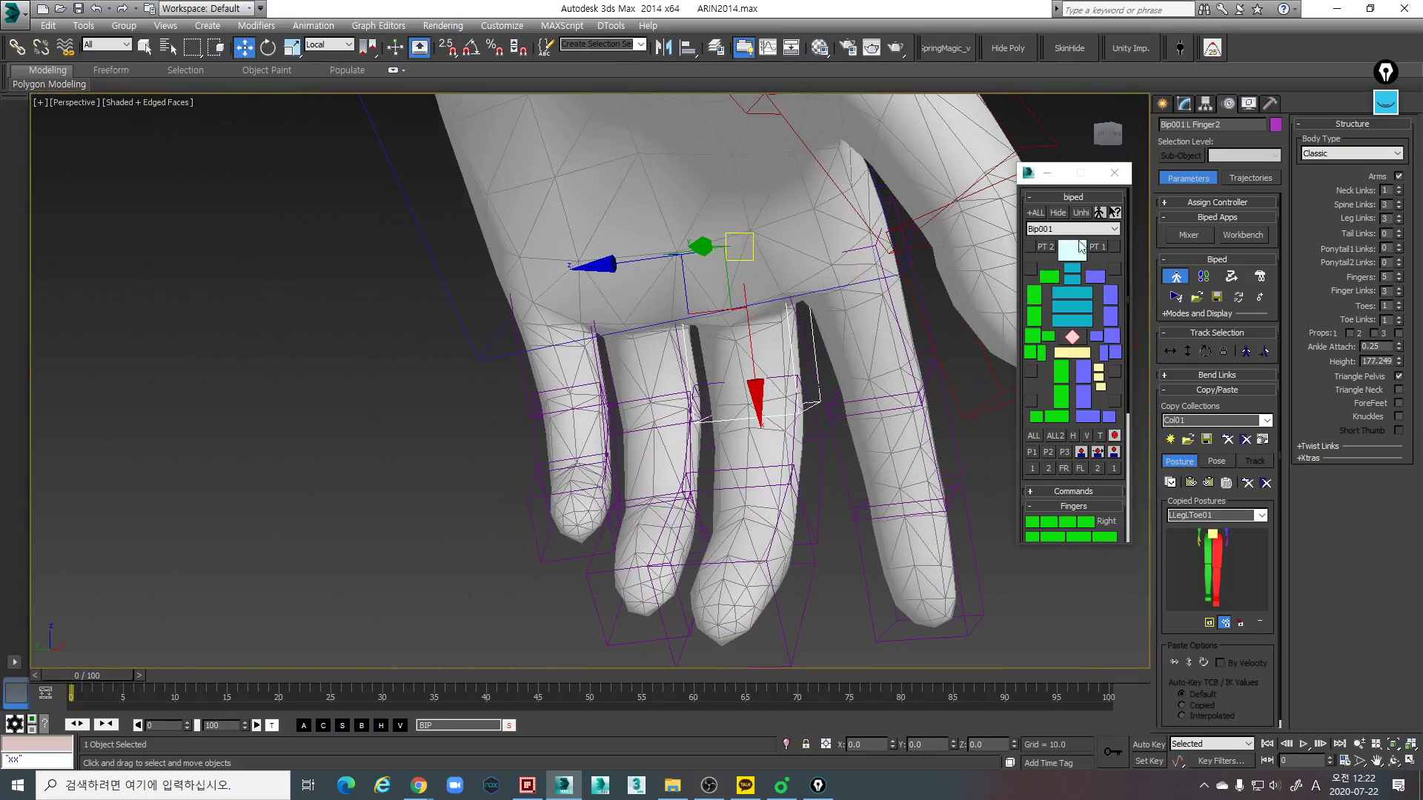
- Select the left ring finger's base link and nudge it along local X to line up with the mesh knuckle
{"action": "left_click", "coordinate": [610, 383]}
{"action": "mouse_move", "coordinate": [611, 381]}
{"action": "middle_mouse_down", "text": "alt"}
{"action": "mouse_move", "coordinate": [648, 369]}
{"action": "mouse_move", "coordinate": [676, 275]}
{"action": "middle_mouse_up", "text": "alt"}
{"action": "key", "text": "F3"}
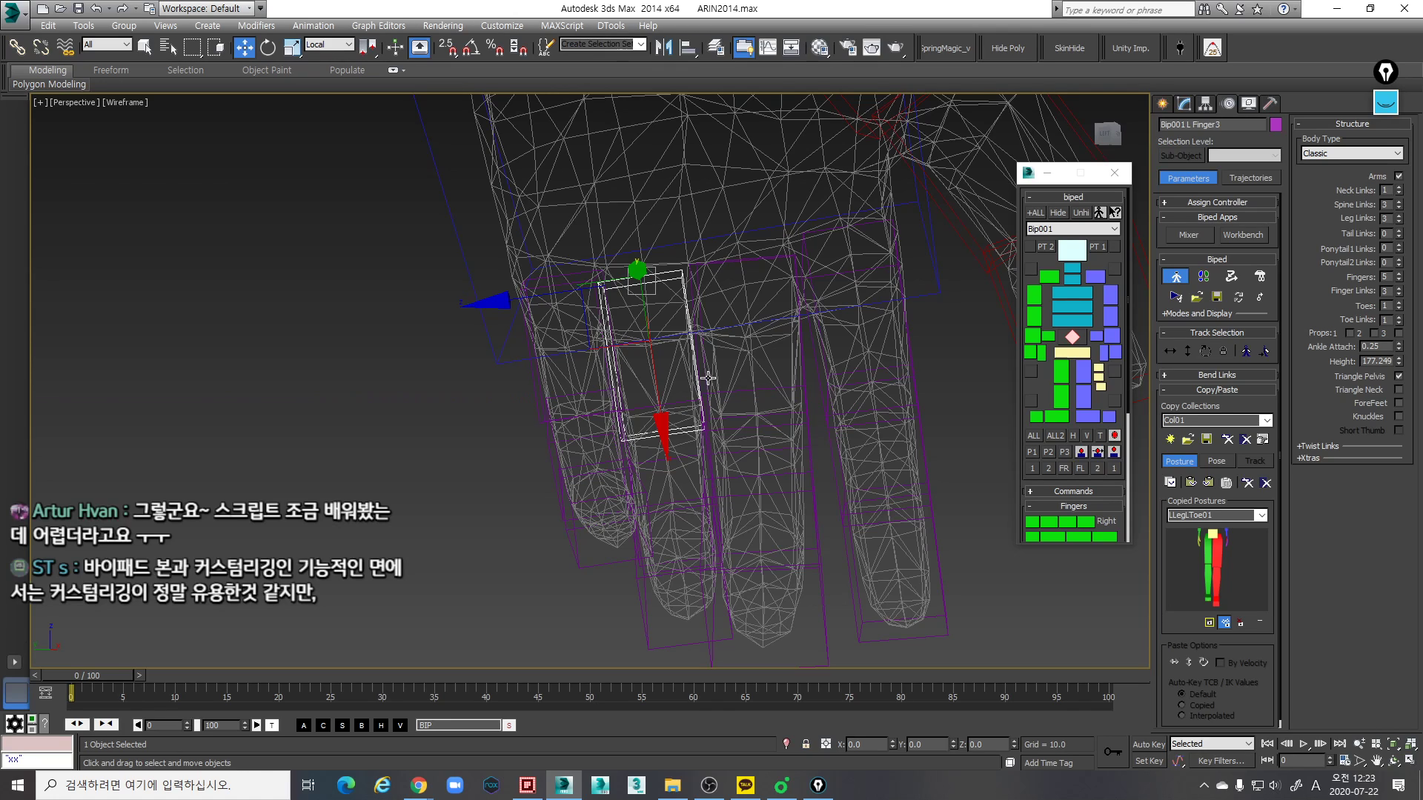
{"action": "left_click_drag", "start_coordinate": [668, 417], "coordinate": [666, 410]}
{"action": "mouse_move", "coordinate": [695, 353]}
{"action": "middle_mouse_down", "text": "alt"}
{"action": "mouse_move", "coordinate": [786, 368]}
{"action": "mouse_move", "coordinate": [725, 315]}
{"action": "mouse_move", "coordinate": [683, 338]}
{"action": "mouse_move", "coordinate": [723, 337]}
{"action": "mouse_move", "coordinate": [669, 410]}
{"action": "middle_mouse_up", "text": "alt"}
{"action": "key", "text": "F3"}
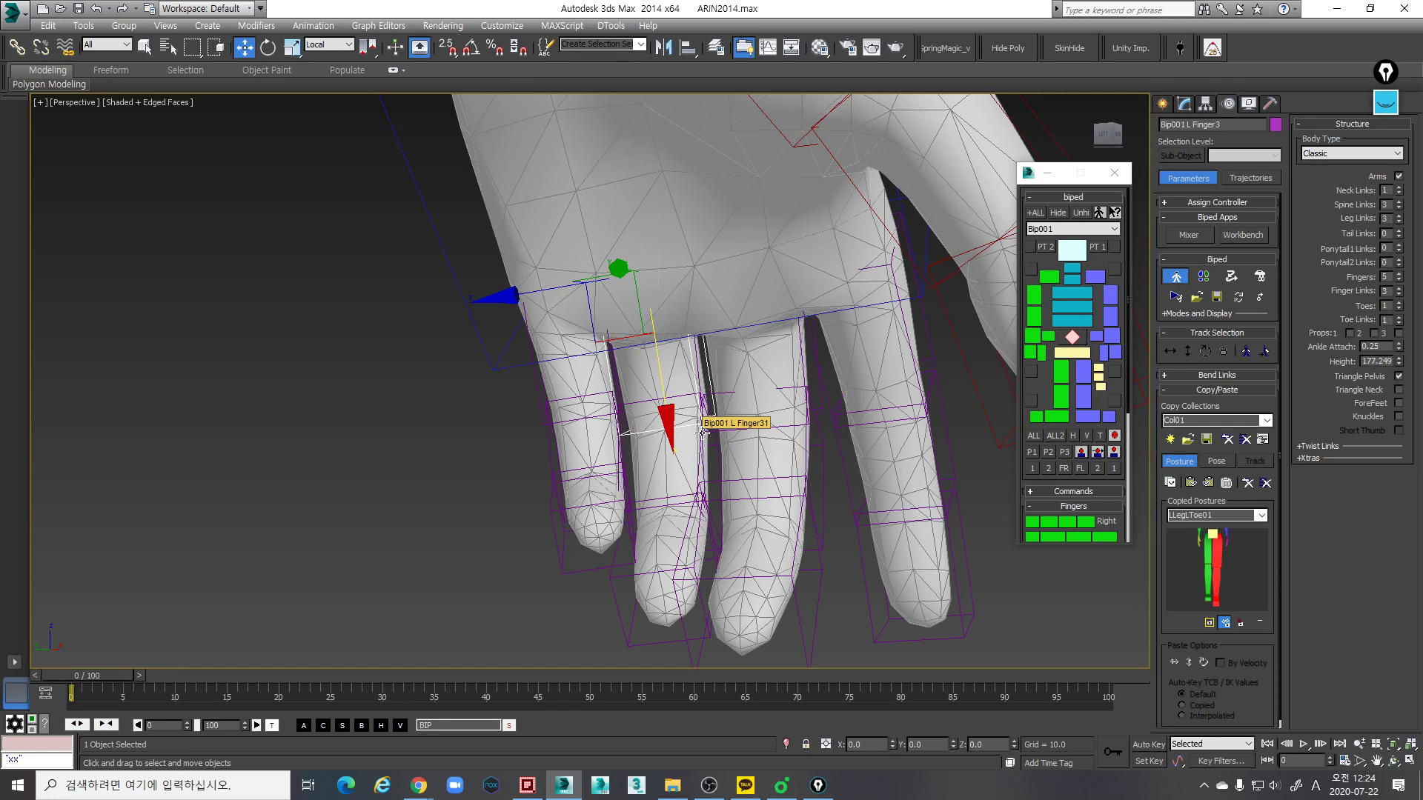
{"action": "mouse_move", "coordinate": [696, 498]}
{"action": "middle_mouse_down", "text": "alt"}
{"action": "mouse_move", "coordinate": [678, 479]}
{"action": "mouse_move", "coordinate": [813, 504]}
{"action": "mouse_move", "coordinate": [844, 477]}
{"action": "mouse_move", "coordinate": [734, 496]}
{"action": "mouse_move", "coordinate": [762, 492]}
{"action": "mouse_move", "coordinate": [642, 443]}
{"action": "mouse_move", "coordinate": [687, 483]}
{"action": "middle_mouse_up", "text": "alt"}
- Select the left middle finger's tip link and scale it along local Y to fit the mesh fingertip's thickness
{"action": "key", "text": "r"}
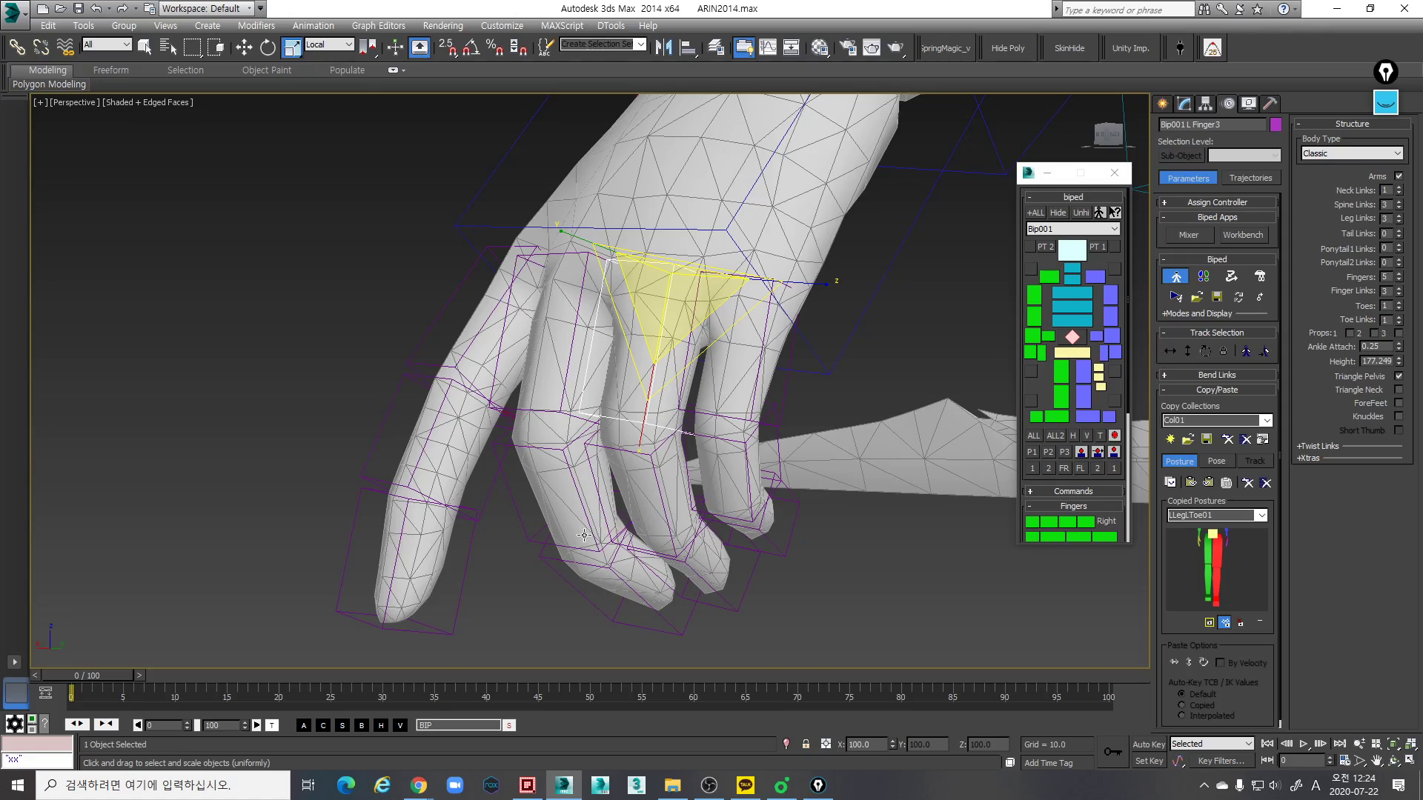
{"action": "middle_click_drag", "start_coordinate": [719, 534], "coordinate": [796, 593], "text": "alt"}
{"action": "middle_click_drag", "start_coordinate": [796, 593], "coordinate": [529, 451]}
{"action": "left_click", "coordinate": [519, 454]}
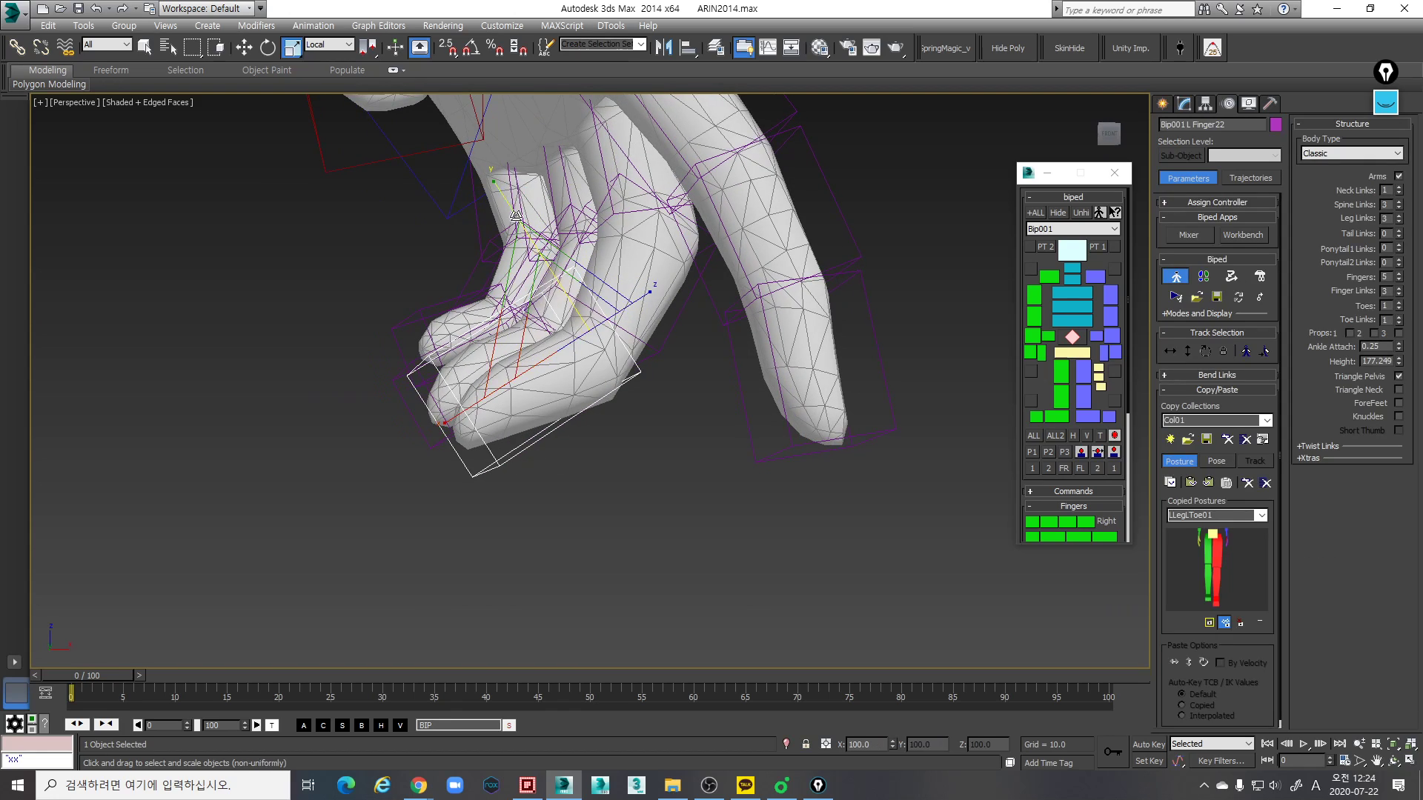
{"action": "left_click_drag", "start_coordinate": [506, 204], "coordinate": [517, 222]}
{"action": "middle_click_drag", "start_coordinate": [521, 229], "coordinate": [599, 261], "text": "alt"}
- Rotate the left middle finger's middle link along the mesh, scale it along local X to about 109%, and select the tip link
{"action": "left_click", "coordinate": [656, 354]}
{"action": "key", "text": "e"}
{"action": "key", "text": "e"}
{"action": "middle_click_drag", "start_coordinate": [667, 351], "coordinate": [695, 396], "text": "alt"}
{"action": "left_click_drag", "start_coordinate": [690, 419], "coordinate": [706, 439]}
{"action": "key", "text": "r"}
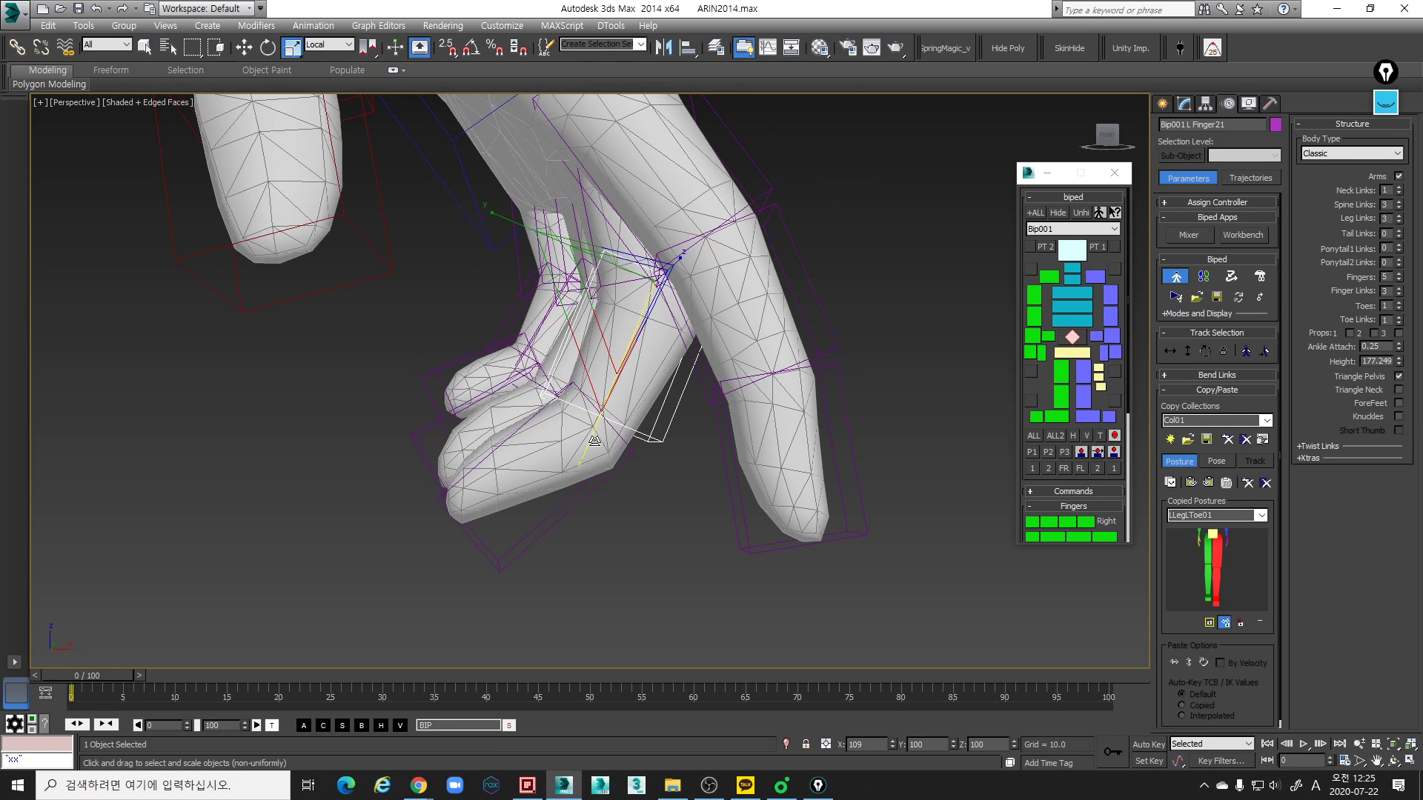
{"action": "key", "text": "ctrl+e"}
{"action": "left_click", "coordinate": [627, 457]}
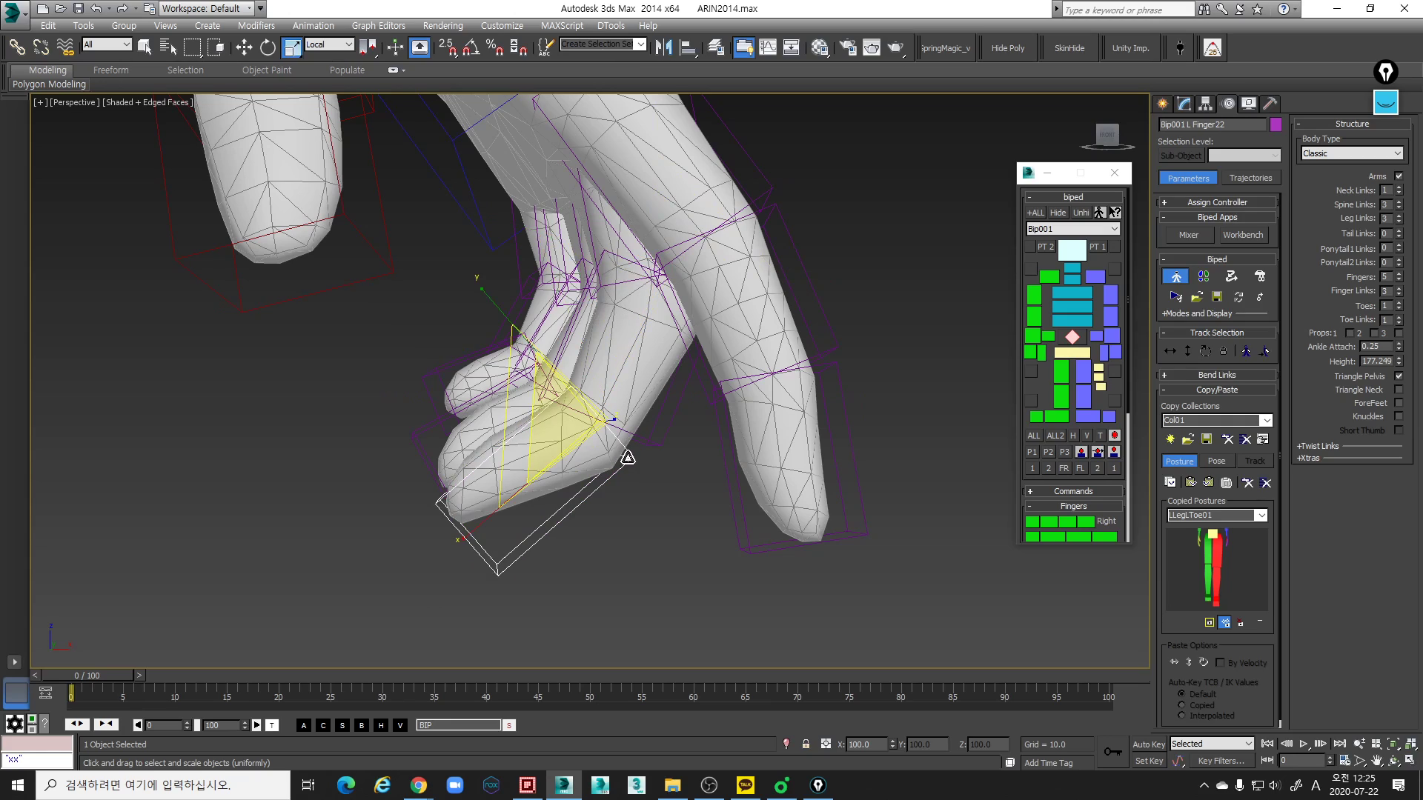
- Rotate the left middle finger's tip link to follow the mesh fingertip and scale it along local Z to fit the width
{"action": "key", "text": "e"}
{"action": "left_click_drag", "start_coordinate": [636, 554], "coordinate": [609, 551]}
{"action": "middle_click_drag", "start_coordinate": [623, 535], "coordinate": [747, 499], "text": "alt"}
{"action": "key", "text": "r"}
{"action": "left_click_drag", "start_coordinate": [372, 455], "coordinate": [388, 462]}
{"action": "middle_click_drag", "start_coordinate": [388, 462], "coordinate": [579, 332], "text": "alt"}
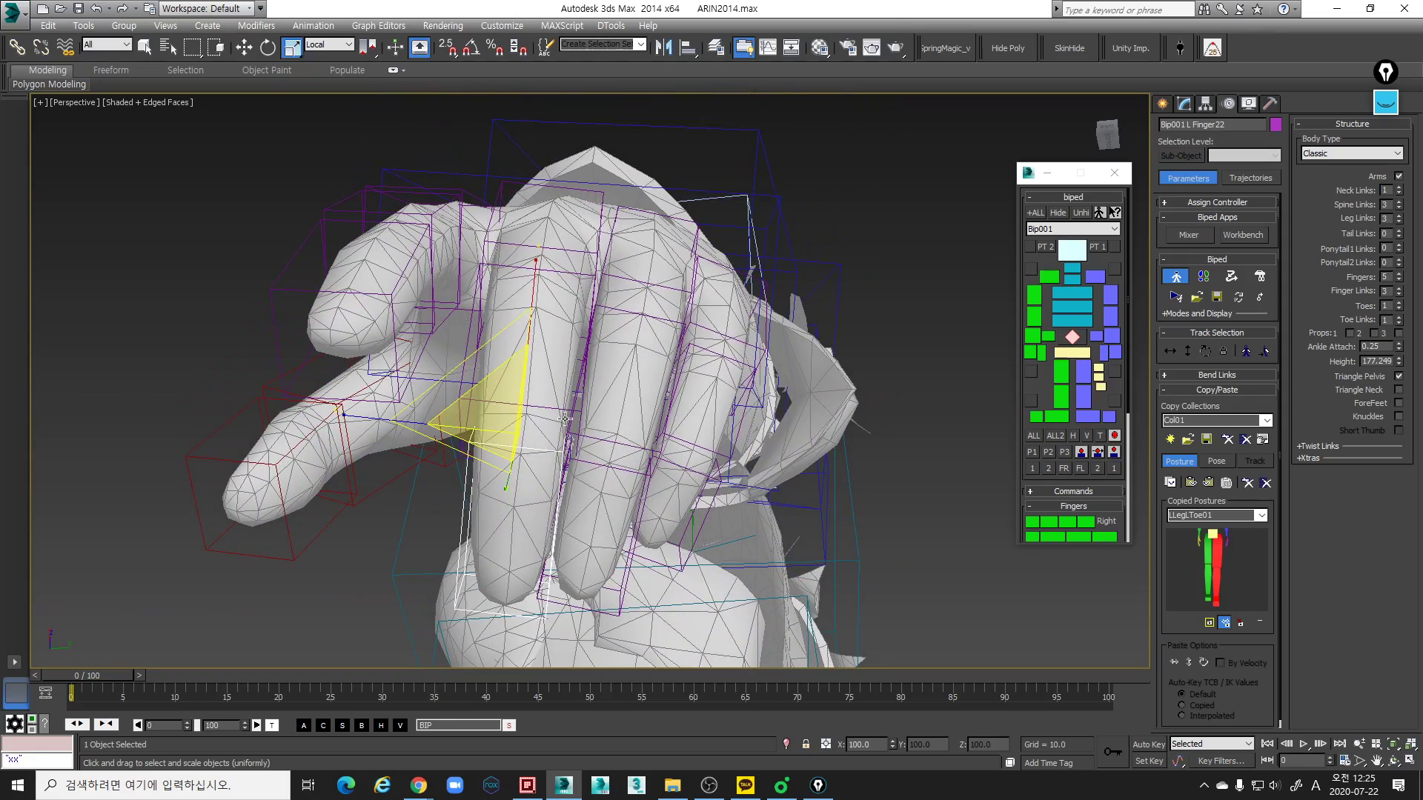
- Select the left middle finger's middle link and scale it along local Z to fit the mesh finger's width
{"action": "left_click", "coordinate": [480, 401]}
{"action": "middle_click_drag", "start_coordinate": [584, 416], "coordinate": [588, 440], "text": "alt"}
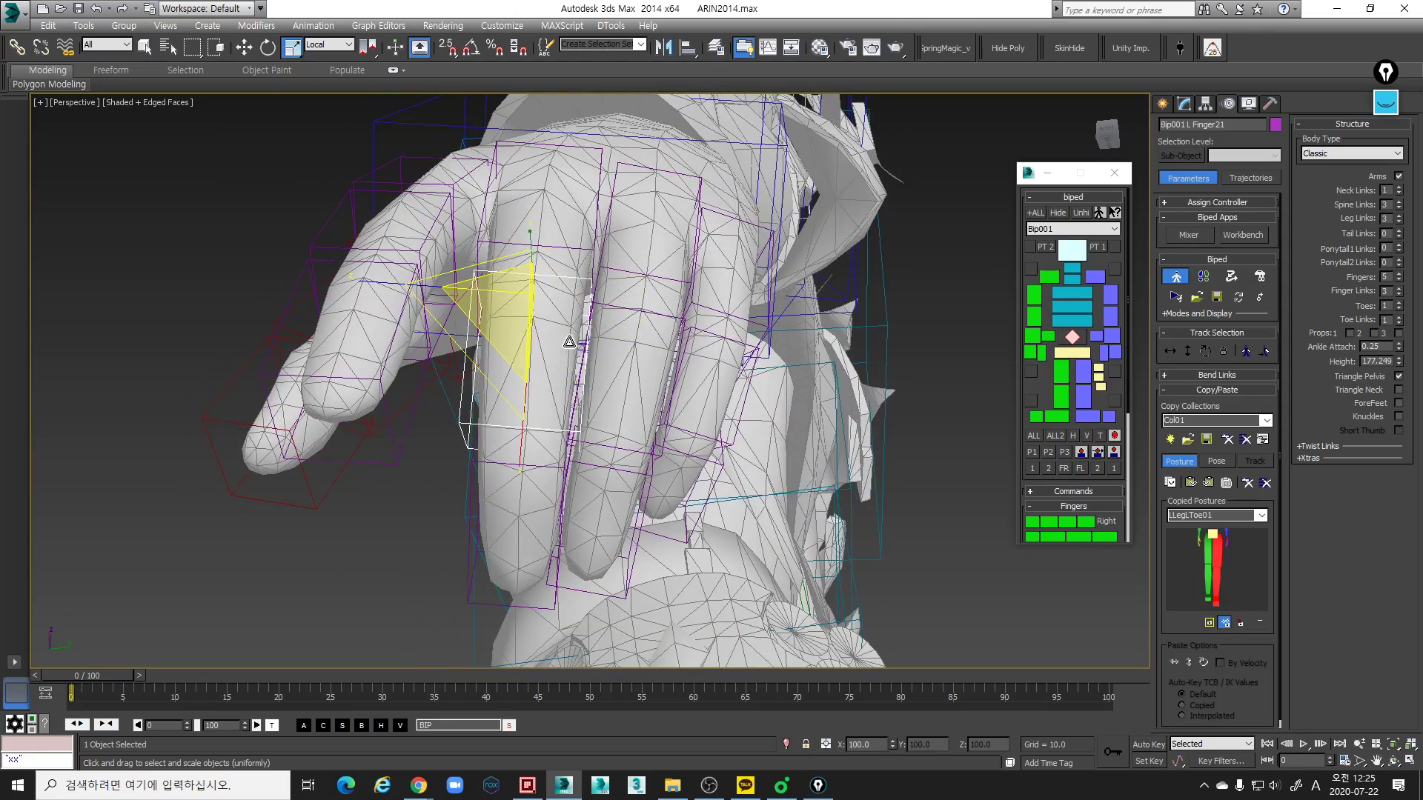
{"action": "middle_click_drag", "start_coordinate": [565, 345], "coordinate": [557, 378], "text": "alt"}
{"action": "left_click_drag", "start_coordinate": [377, 281], "coordinate": [380, 282]}
{"action": "middle_click_drag", "start_coordinate": [685, 395], "coordinate": [633, 423], "text": "alt"}
{"action": "scroll", "coordinate": [587, 456], "scroll_direction": "down", "scroll_amount": 5}
{"action": "scroll", "coordinate": [570, 404], "scroll_direction": "up", "scroll_amount": 8}
{"action": "scroll", "coordinate": [578, 404], "scroll_direction": "down", "scroll_amount": 3}
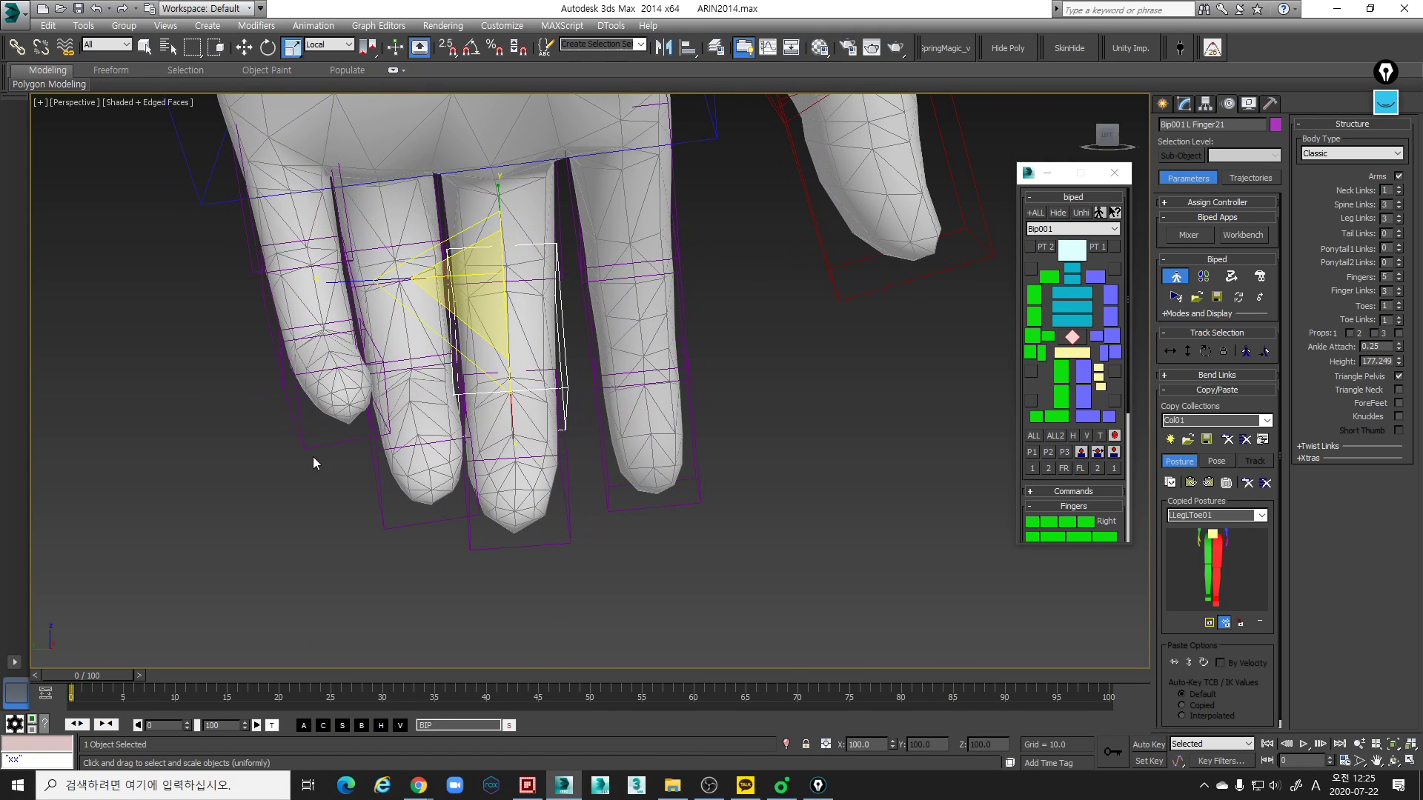
- In wireframe display, compare the left hand's finger base links and nudge the middle finger's base link slightly along local X
{"action": "mouse_move", "coordinate": [283, 399]}
{"action": "middle_mouse_down"}
{"action": "mouse_move", "coordinate": [279, 444]}
{"action": "mouse_move", "coordinate": [376, 384]}
{"action": "mouse_move", "coordinate": [366, 409]}
{"action": "mouse_move", "coordinate": [340, 388]}
{"action": "mouse_move", "coordinate": [376, 318]}
{"action": "mouse_move", "coordinate": [381, 331]}
{"action": "mouse_move", "coordinate": [445, 301]}
{"action": "middle_mouse_up"}
{"action": "key", "text": "F3"}
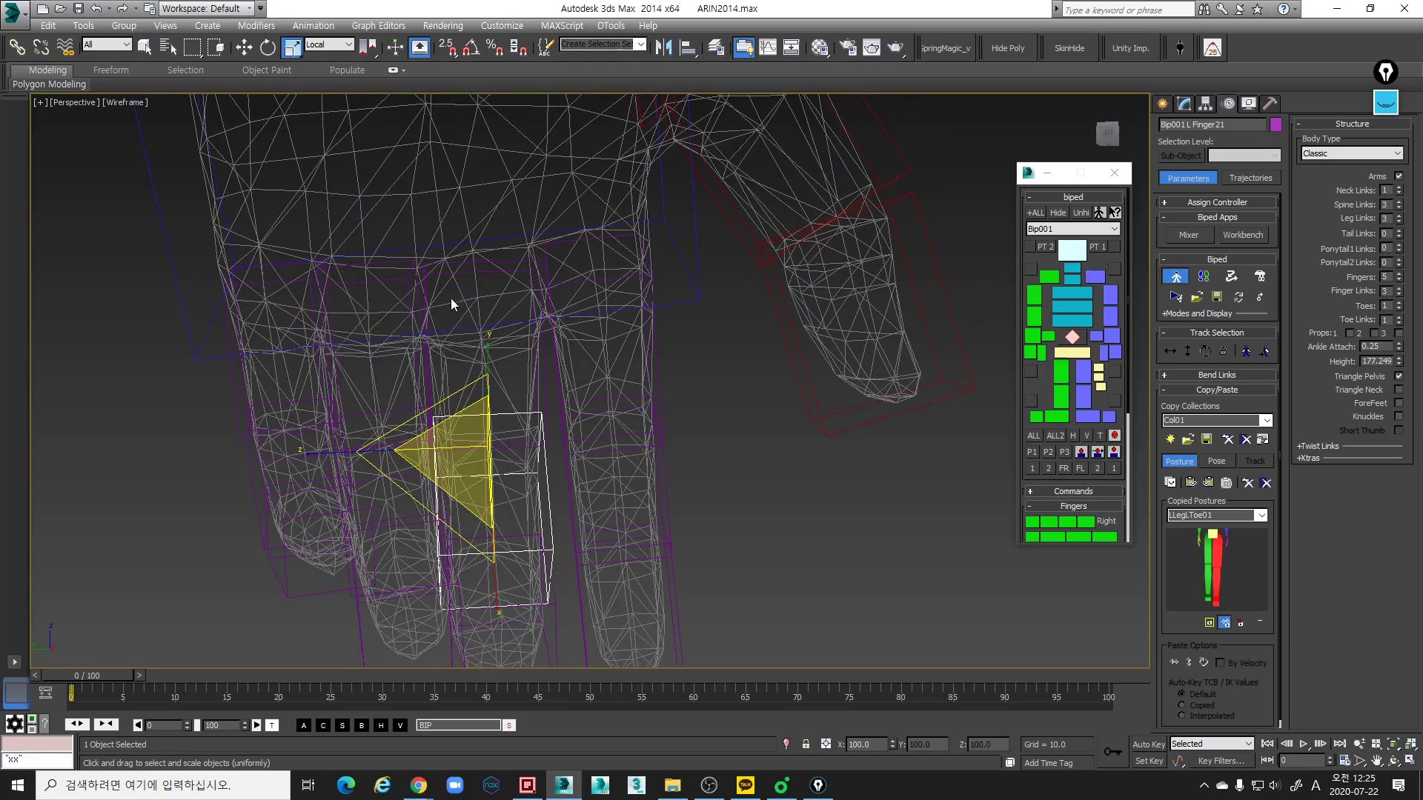
{"action": "left_click", "coordinate": [489, 262]}
{"action": "key", "text": "w"}
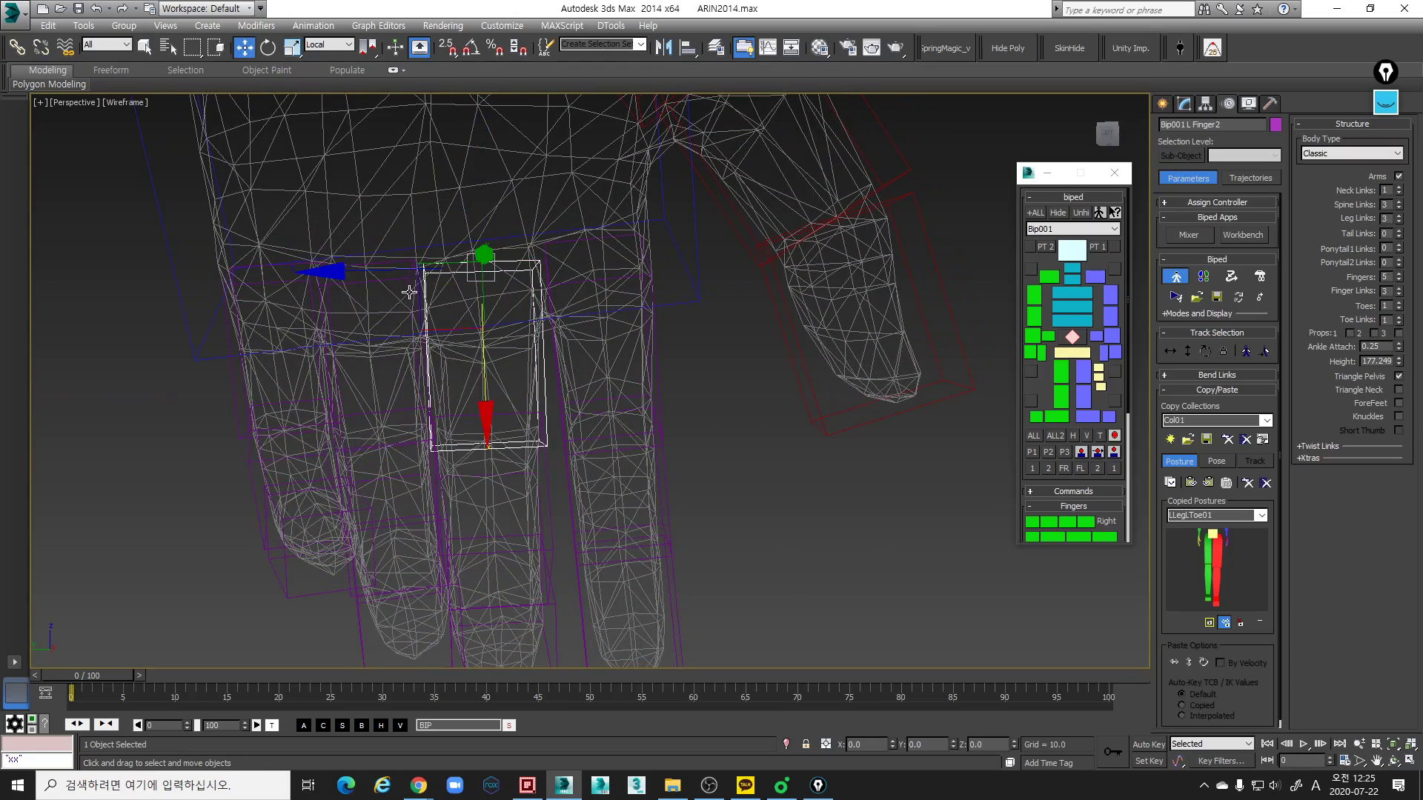
{"action": "left_click", "coordinate": [398, 267]}
{"action": "left_click", "coordinate": [278, 266]}
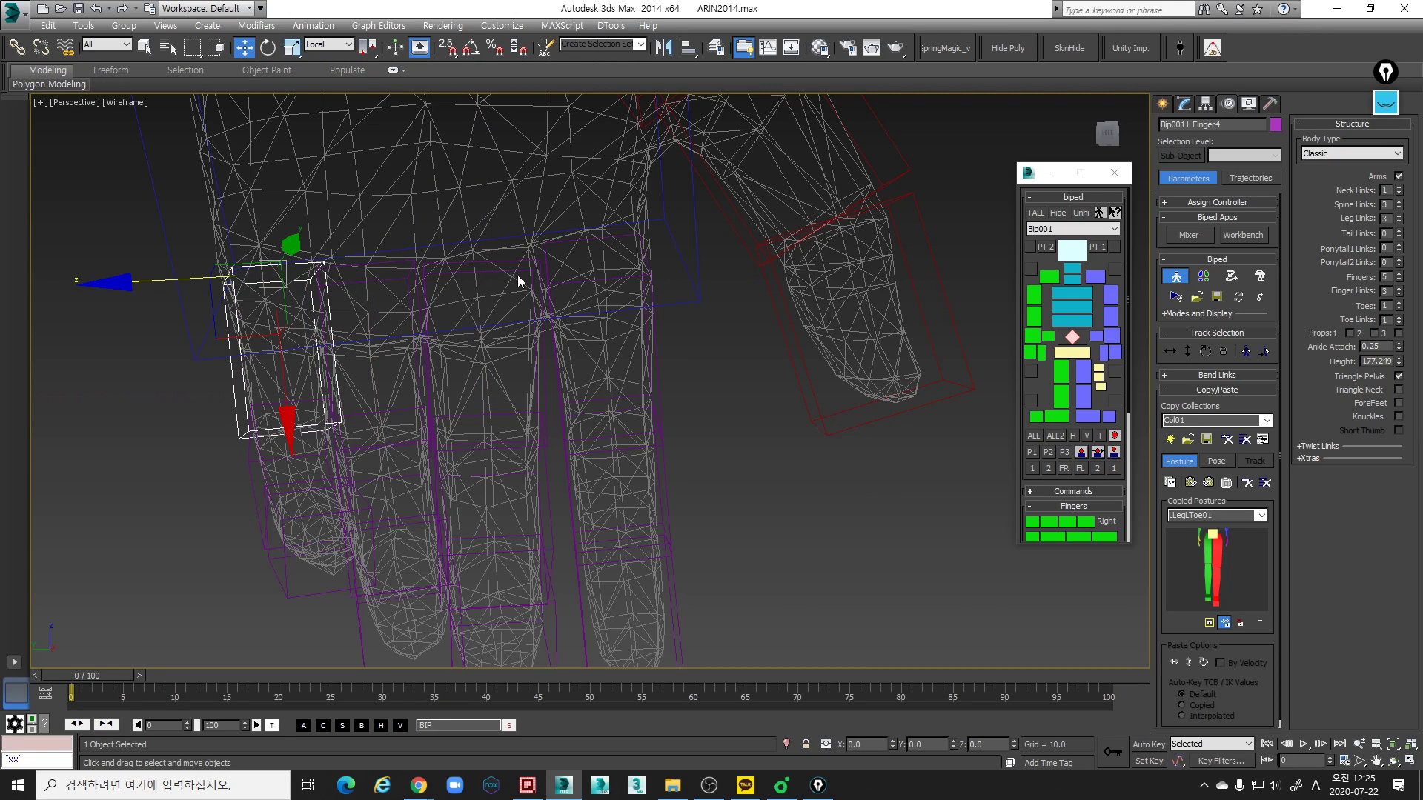
{"action": "left_click", "coordinate": [535, 261]}
{"action": "left_click", "coordinate": [559, 241]}
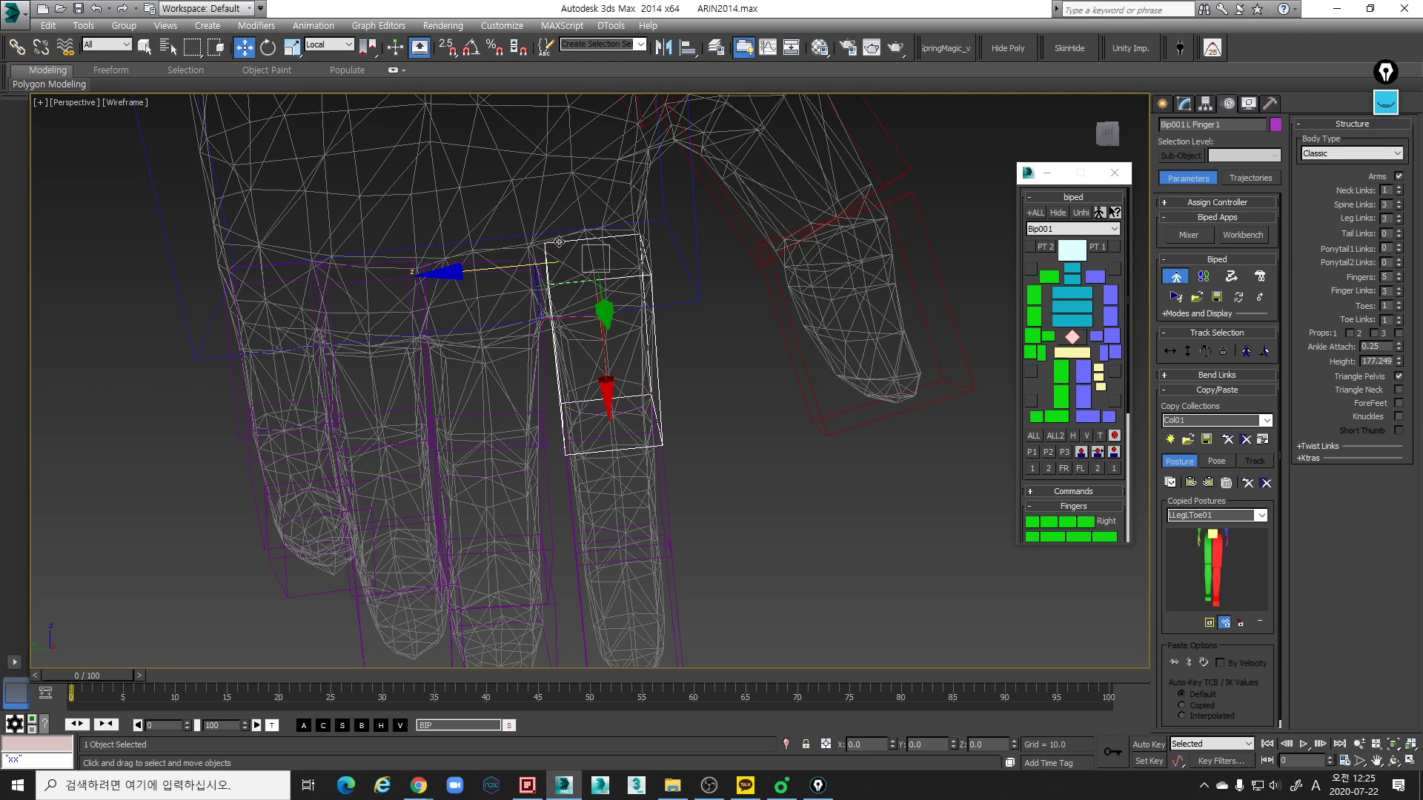
{"action": "left_click", "coordinate": [507, 261]}
{"action": "middle_click_drag", "start_coordinate": [519, 282], "coordinate": [535, 316], "text": "alt"}
{"action": "key", "text": "r"}
{"action": "key", "text": "e"}
{"action": "key", "text": "w"}
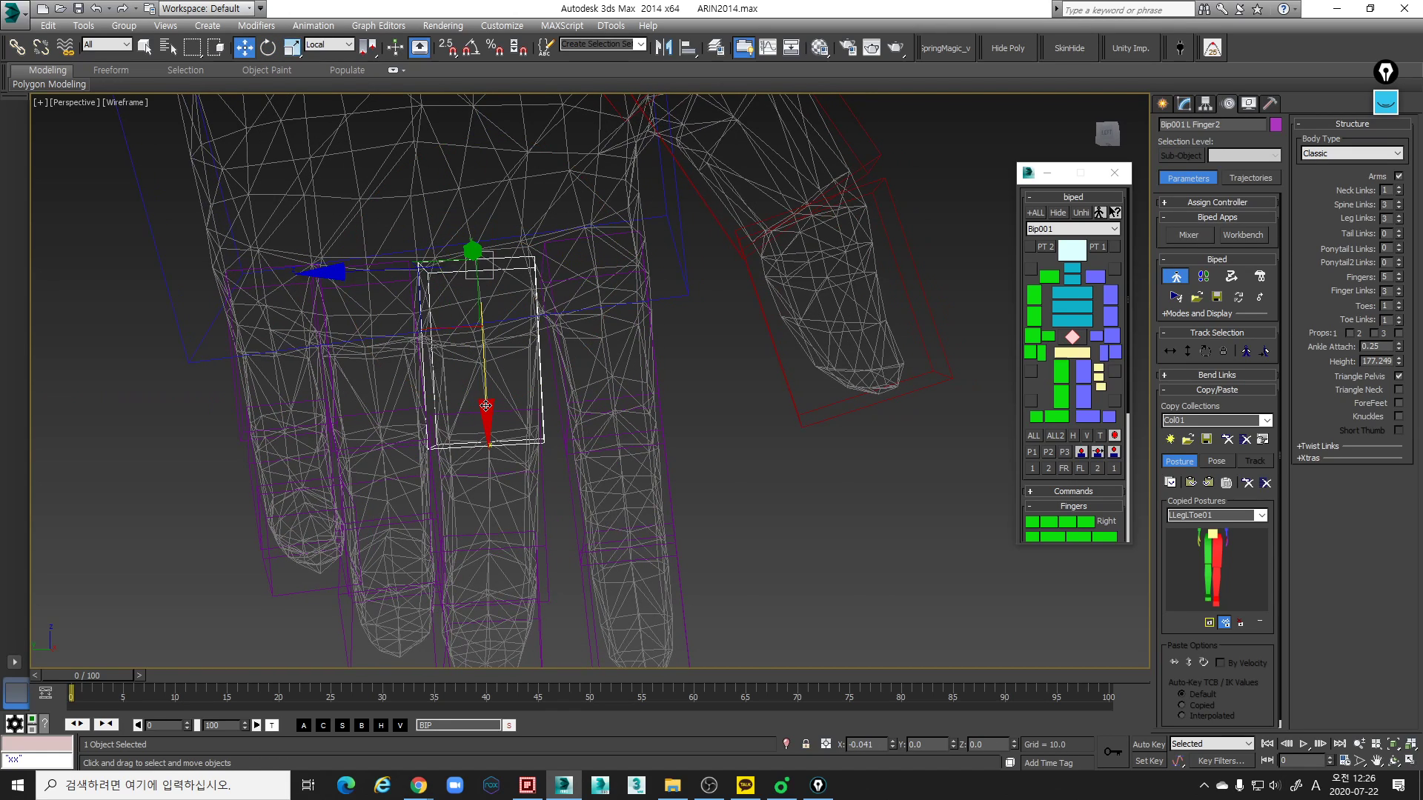
- Scale the left middle finger's base link slightly along local X to fit the mesh, and return to shaded display
{"action": "key", "text": "r"}
{"action": "key", "text": "r"}
{"action": "left_click_drag", "start_coordinate": [487, 415], "coordinate": [490, 428]}
{"action": "key", "text": "F3"}
{"action": "scroll", "coordinate": [499, 423], "scroll_direction": "down", "scroll_amount": 6}
{"action": "mouse_move", "coordinate": [667, 404]}
{"action": "middle_mouse_down", "text": "alt"}
{"action": "mouse_move", "coordinate": [589, 393]}
{"action": "mouse_move", "coordinate": [580, 378]}
{"action": "mouse_move", "coordinate": [435, 403]}
{"action": "mouse_move", "coordinate": [545, 420]}
{"action": "middle_mouse_up", "text": "alt"}
{"action": "scroll", "coordinate": [589, 392], "scroll_direction": "up", "scroll_amount": 6}
{"action": "scroll", "coordinate": [589, 392], "scroll_direction": "down", "scroll_amount": 4}
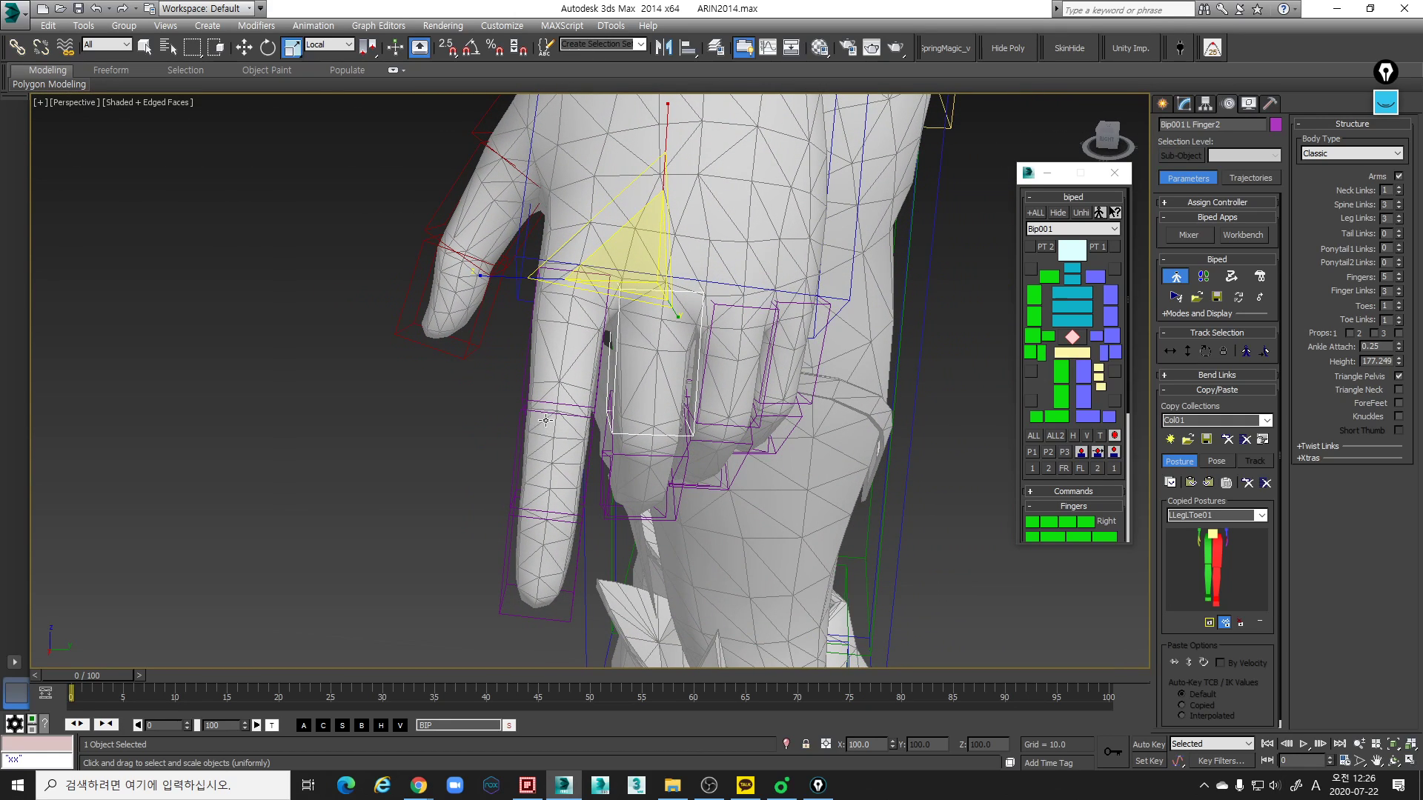
- Select the left index finger's base link and scale it slightly to fit the mesh
{"action": "left_click", "coordinate": [589, 392]}
{"action": "left_click_drag", "start_coordinate": [723, 304], "coordinate": [727, 305]}
{"action": "middle_click_drag", "start_coordinate": [748, 319], "coordinate": [859, 291], "text": "alt"}
- Select the whole left arm chain down to the fingers, copy its posture, and paste it mirrored onto the right arm
{"action": "middle_click_drag", "start_coordinate": [647, 330], "coordinate": [723, 433], "text": "alt"}
{"action": "scroll", "coordinate": [754, 413], "scroll_direction": "down", "scroll_amount": 5}
{"action": "middle_click_drag", "start_coordinate": [686, 392], "coordinate": [654, 314]}
{"action": "scroll", "coordinate": [620, 440], "scroll_direction": "down", "scroll_amount": 4}
{"action": "scroll", "coordinate": [711, 444], "scroll_direction": "up", "scroll_amount": 3}
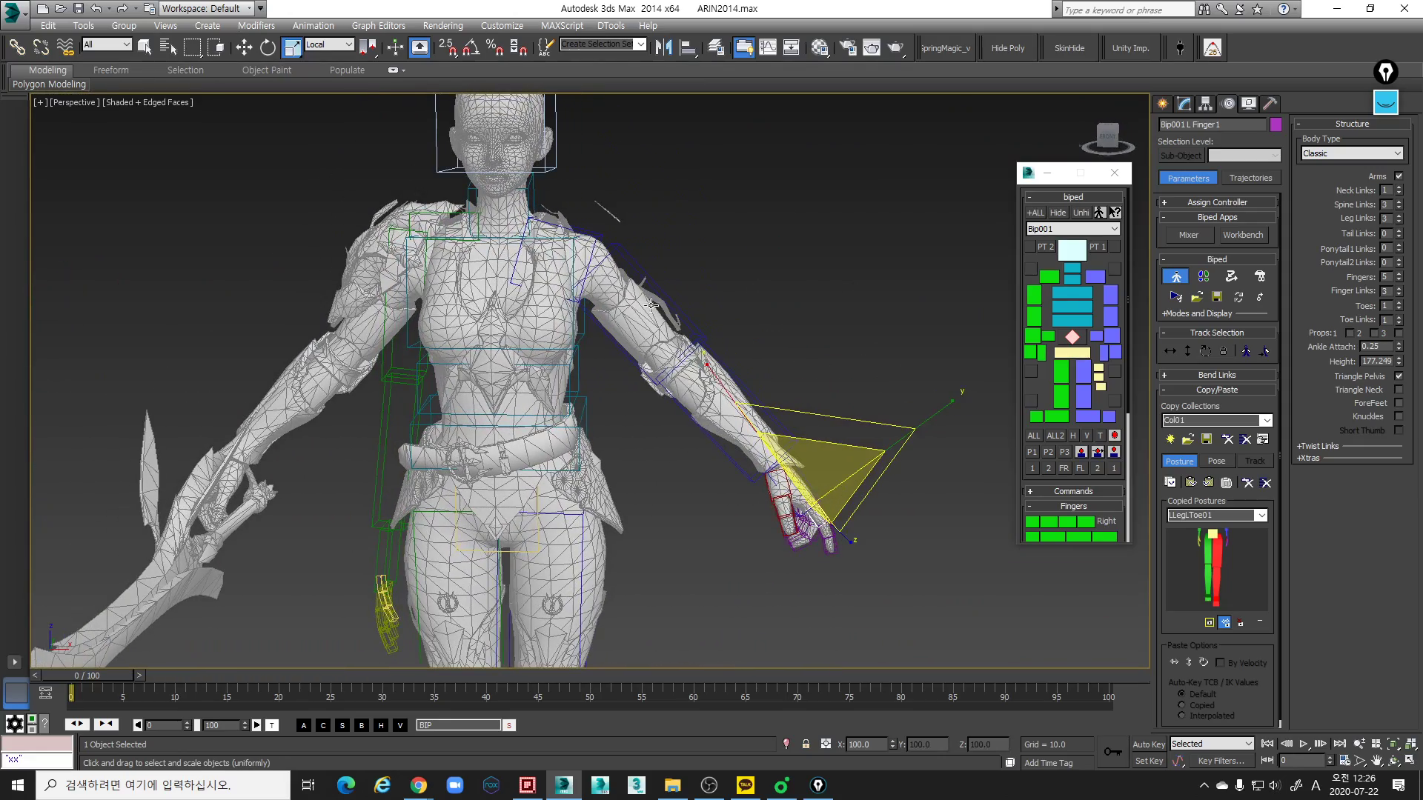
{"action": "double_click", "coordinate": [602, 240]}
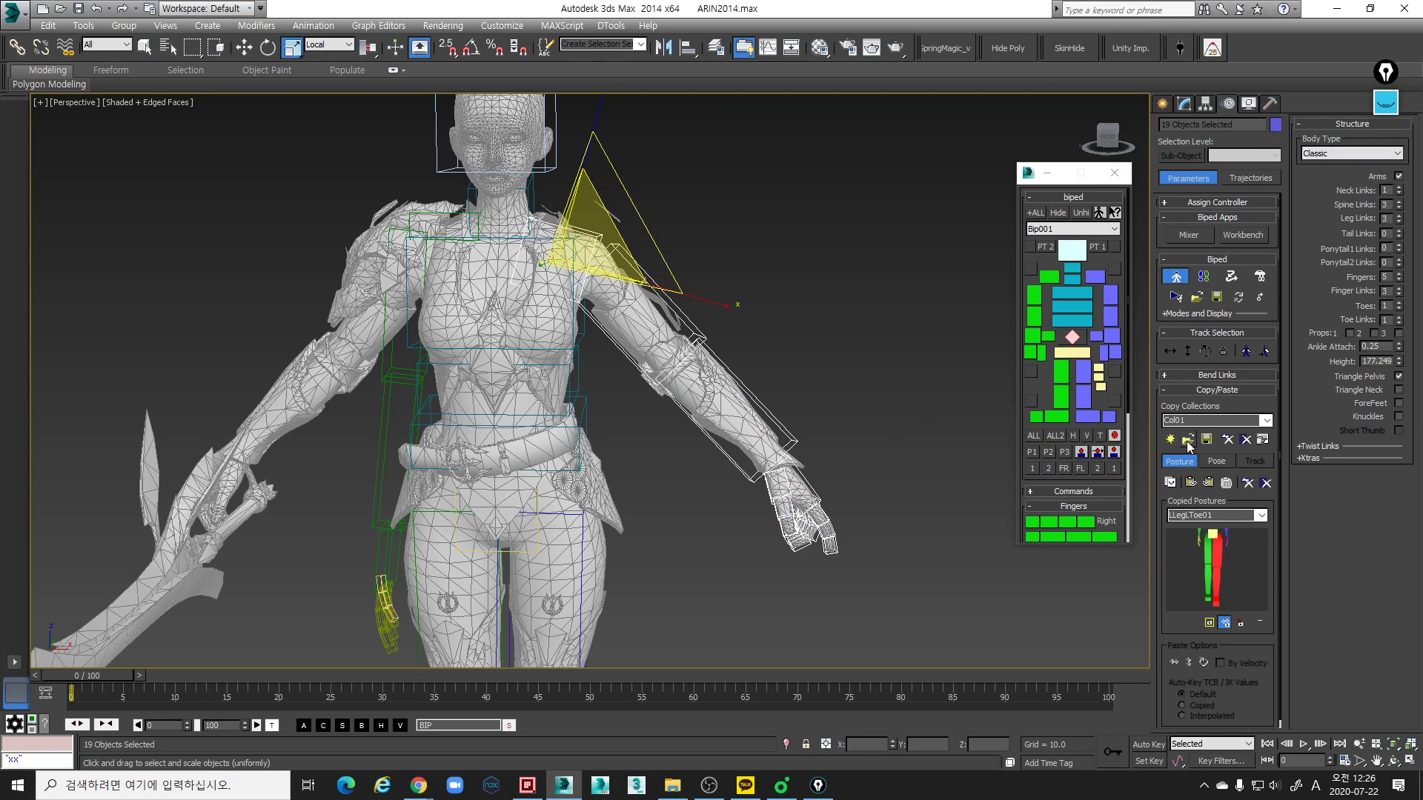
{"action": "left_click", "coordinate": [1170, 486]}
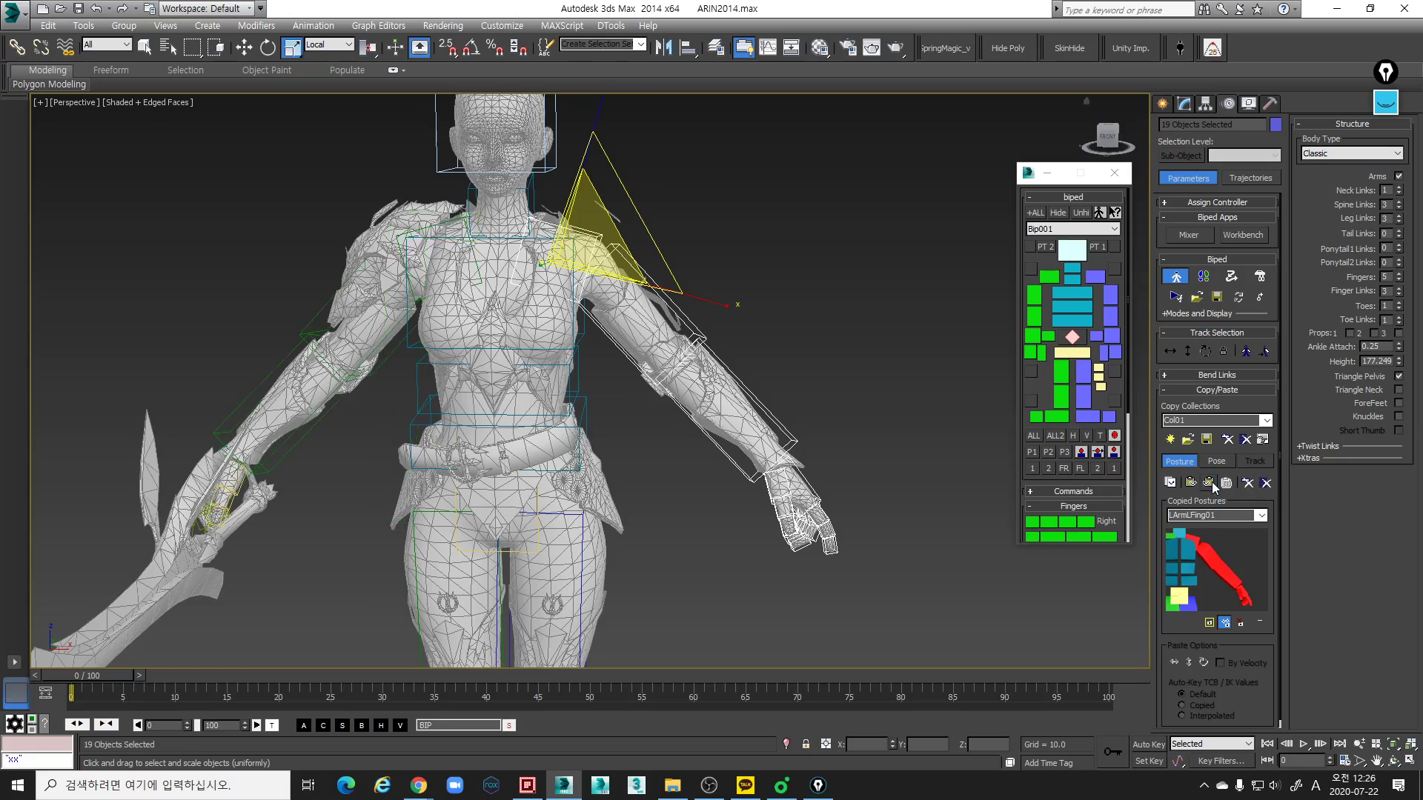
- Examine how the mirrored right arm and hand sit inside the mesh from several angles
{"action": "scroll", "coordinate": [549, 408], "scroll_direction": "down", "scroll_amount": 3}
{"action": "scroll", "coordinate": [724, 401], "scroll_direction": "up", "scroll_amount": 5}
{"action": "middle_click_drag", "start_coordinate": [549, 408], "coordinate": [926, 422]}
{"action": "scroll", "coordinate": [724, 400], "scroll_direction": "down", "scroll_amount": 5}
{"action": "scroll", "coordinate": [682, 447], "scroll_direction": "up", "scroll_amount": 3}
{"action": "middle_click_drag", "start_coordinate": [681, 447], "coordinate": [644, 356], "text": "alt"}
{"action": "scroll", "coordinate": [629, 370], "scroll_direction": "up", "scroll_amount": 2}
- Unfreeze the Mesh layer and clear the current selection
{"action": "left_click", "coordinate": [716, 48]}
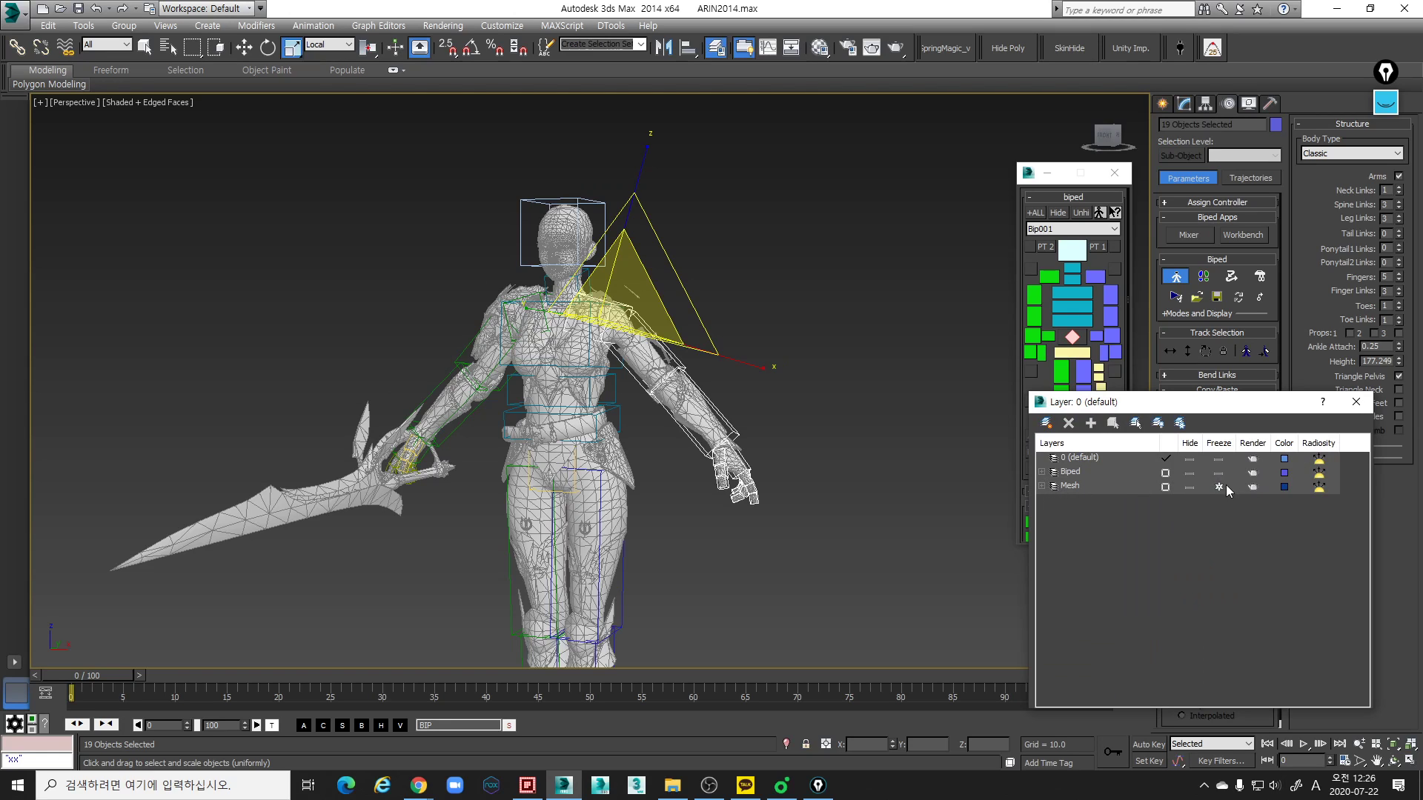
{"action": "left_click", "coordinate": [1219, 487]}
{"action": "left_click", "coordinate": [1109, 489]}
{"action": "left_click", "coordinate": [855, 378]}
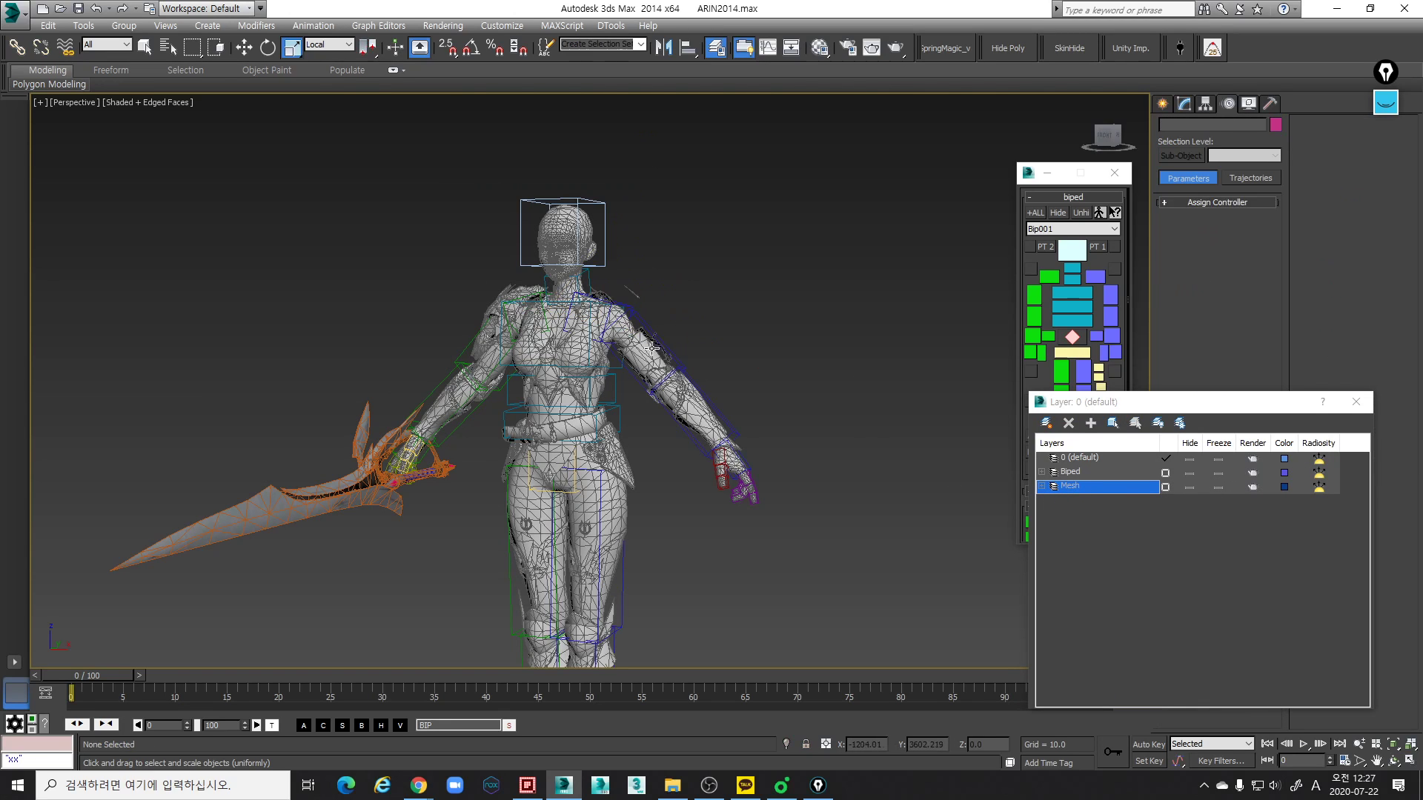
- Select the Arin_SKEL mesh, unhide all its hidden elements at Element level, and leave sub-object mode
{"action": "left_click", "coordinate": [649, 349]}
{"action": "left_click", "coordinate": [1185, 104]}
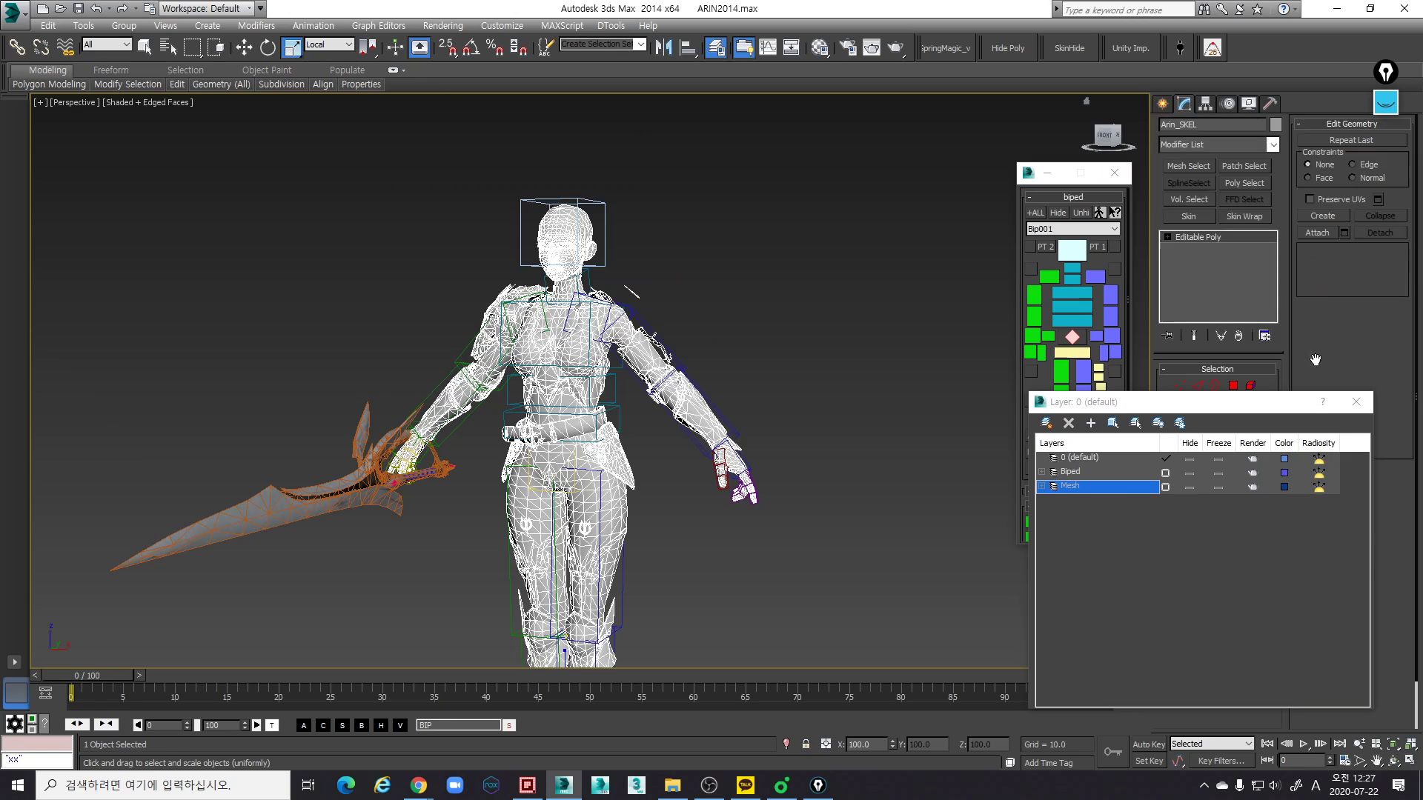
{"action": "left_click", "coordinate": [1355, 401]}
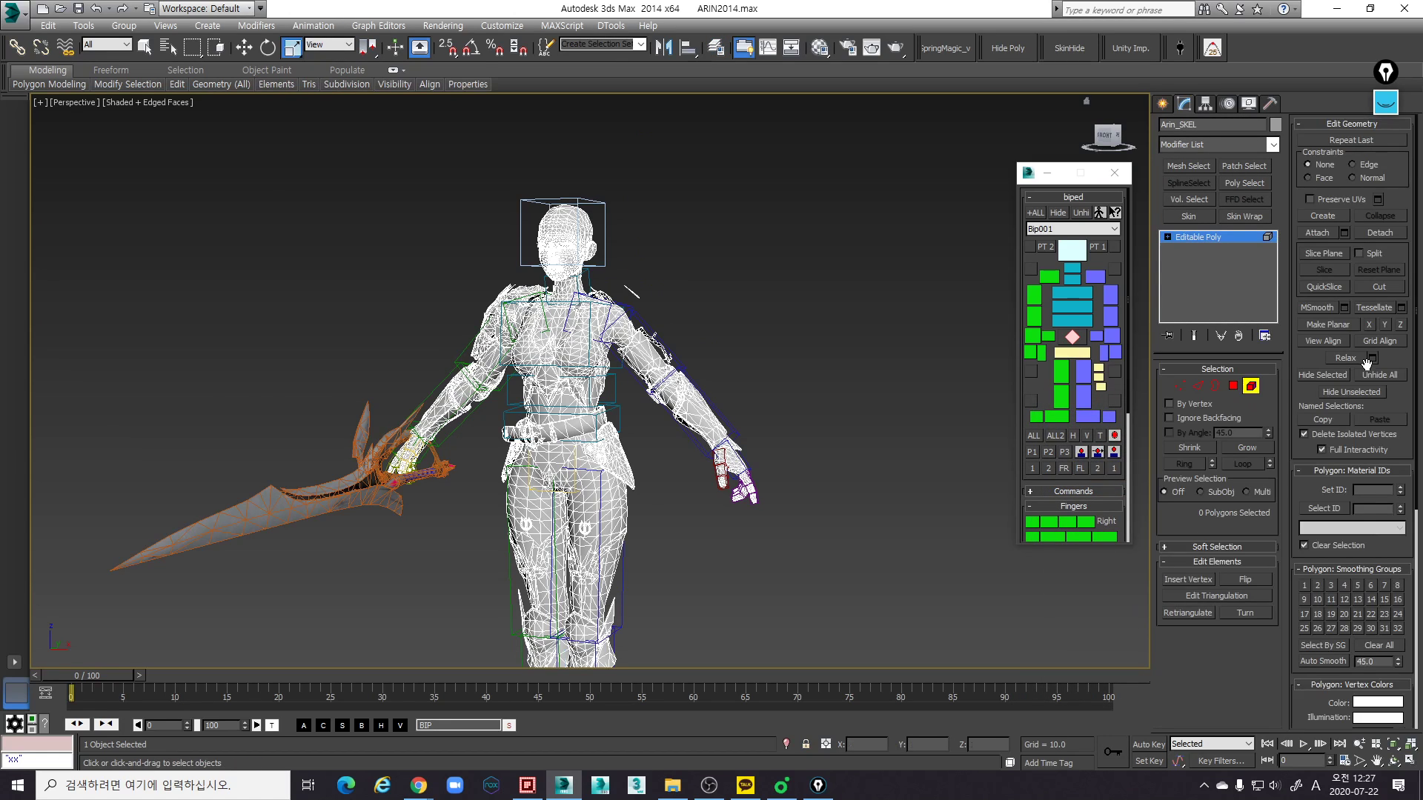
{"action": "left_click", "coordinate": [1380, 375]}
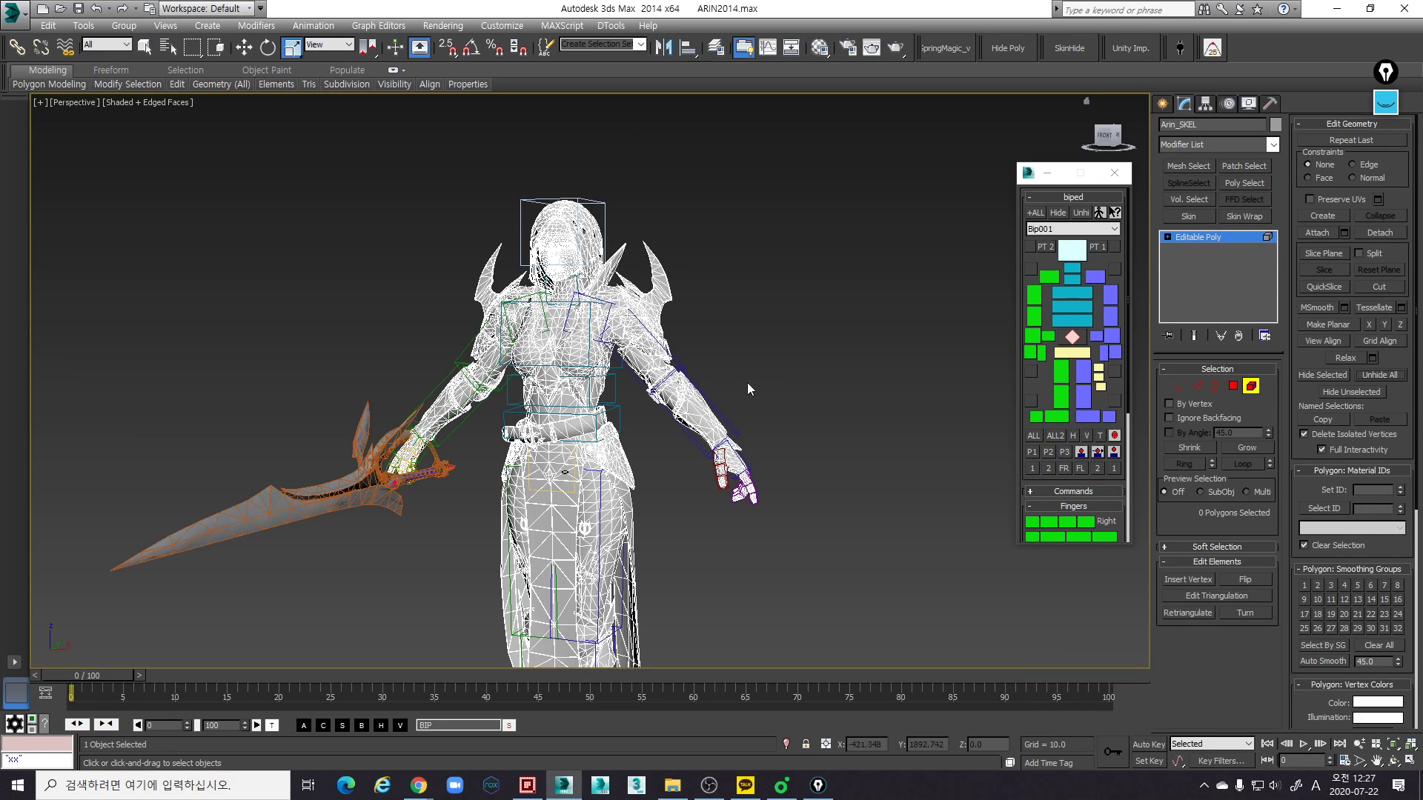
{"action": "left_click", "coordinate": [1193, 236]}
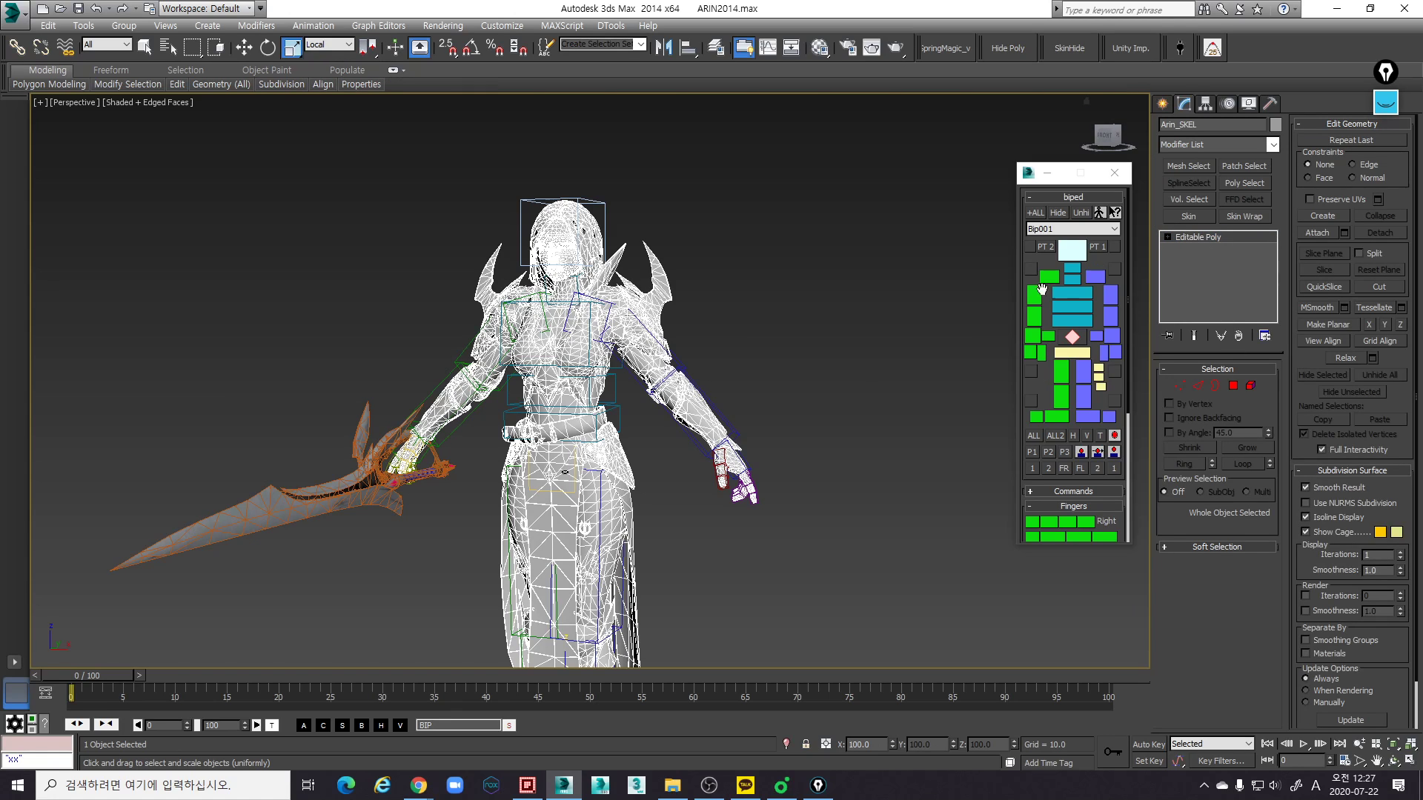
- Deselect the mesh and examine the unhidden hair, face and shoulder armour around the Biped head and shoulders
{"action": "middle_click_drag", "start_coordinate": [705, 428], "coordinate": [757, 344]}
{"action": "scroll", "coordinate": [759, 345], "scroll_direction": "down", "scroll_amount": 3}
{"action": "left_click", "coordinate": [832, 356]}
{"action": "scroll", "coordinate": [788, 417], "scroll_direction": "up", "scroll_amount": 3}
{"action": "scroll", "coordinate": [788, 416], "scroll_direction": "down", "scroll_amount": 3}
{"action": "middle_click_drag", "start_coordinate": [788, 416], "coordinate": [753, 567], "text": "alt"}
{"action": "scroll", "coordinate": [741, 500], "scroll_direction": "up", "scroll_amount": 3}
{"action": "scroll", "coordinate": [738, 445], "scroll_direction": "up", "scroll_amount": 3}
{"action": "middle_click_drag", "start_coordinate": [744, 443], "coordinate": [853, 410]}
{"action": "scroll", "coordinate": [738, 367], "scroll_direction": "up", "scroll_amount": 6}
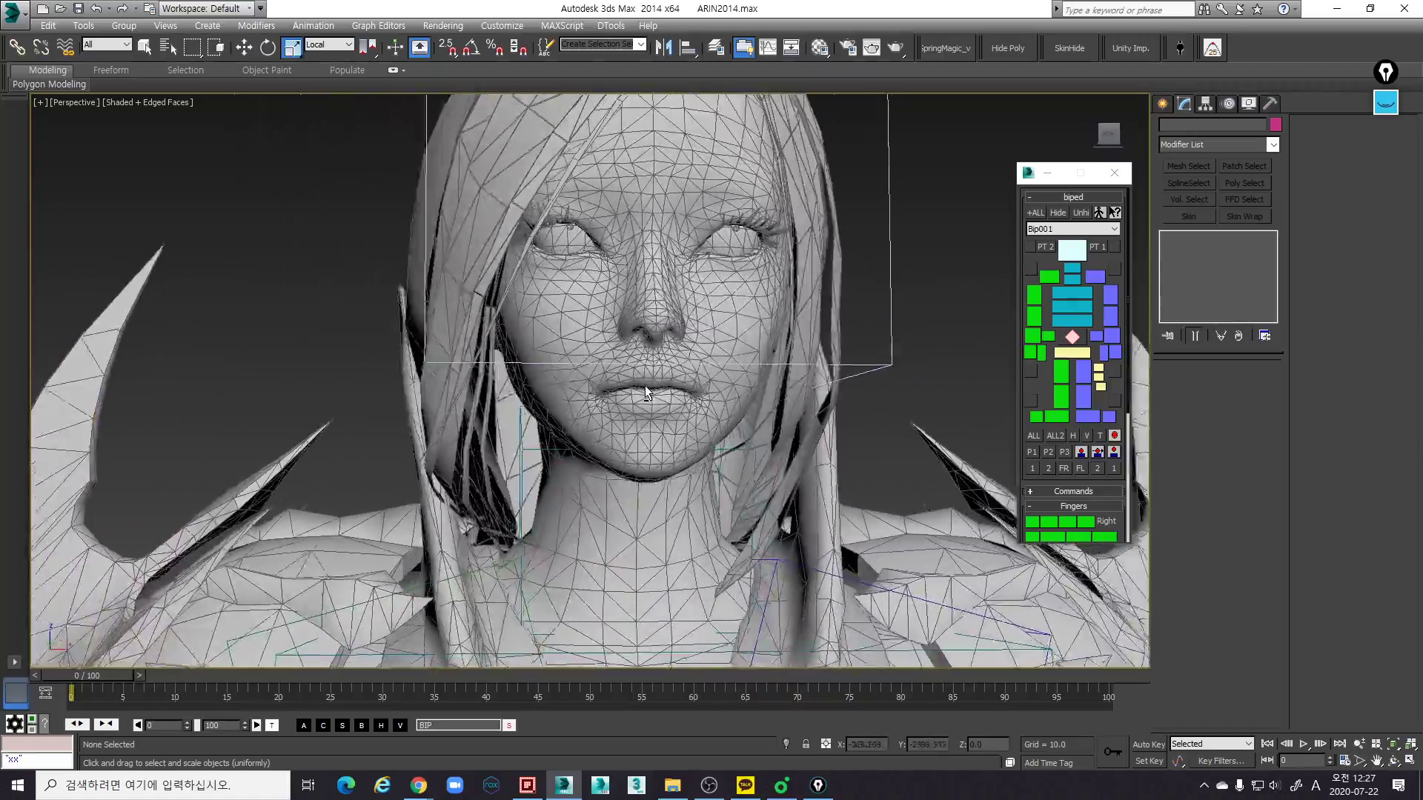
{"action": "middle_click_drag", "start_coordinate": [644, 393], "coordinate": [797, 345], "text": "alt"}
{"action": "scroll", "coordinate": [627, 392], "scroll_direction": "down", "scroll_amount": 6}
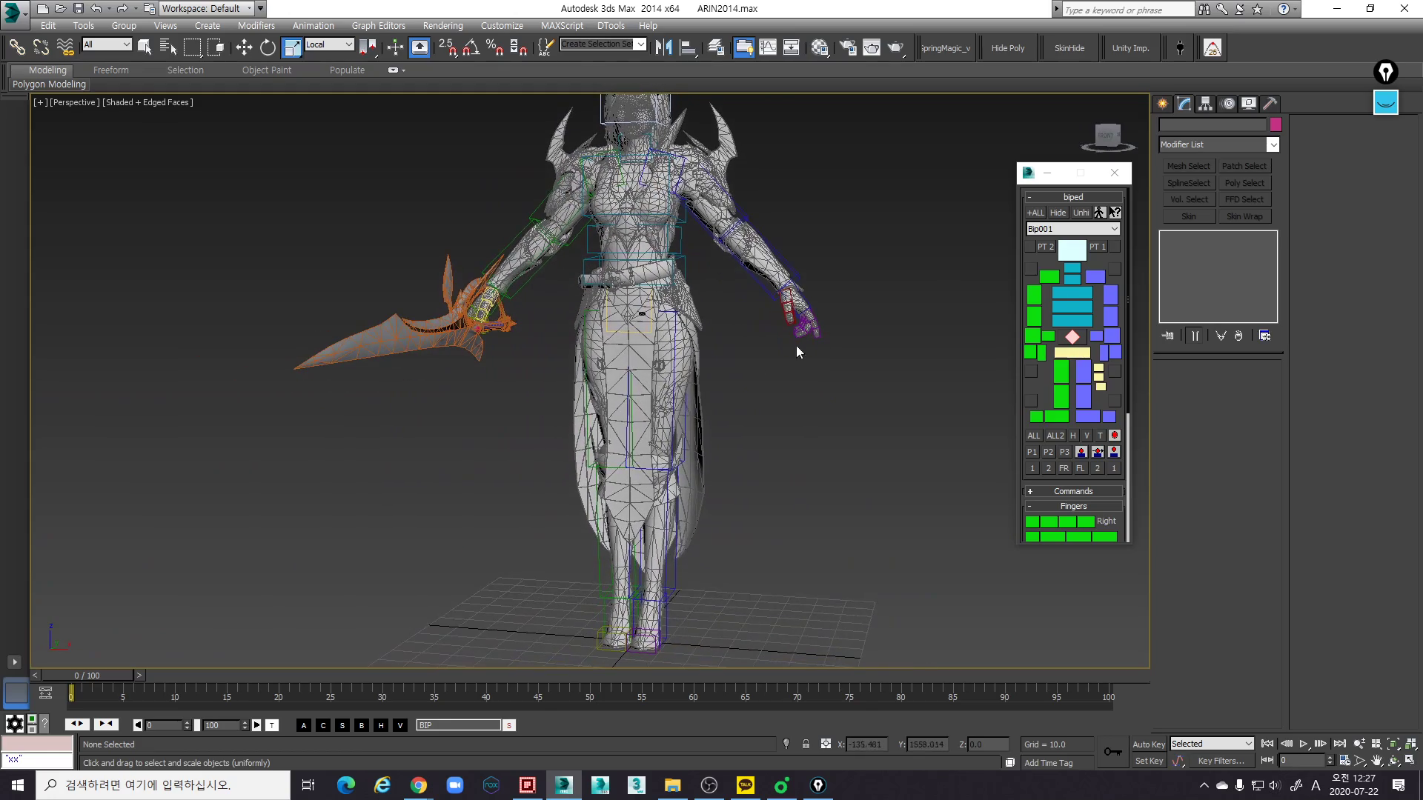
- Examine the complete character's torso, arms, skirt, legs and sword against the Biped skeleton from several angles and distances
{"action": "mouse_move", "coordinate": [714, 428]}
{"action": "middle_mouse_down", "text": "alt"}
{"action": "mouse_move", "coordinate": [724, 463]}
{"action": "mouse_move", "coordinate": [775, 457]}
{"action": "mouse_move", "coordinate": [579, 443]}
{"action": "mouse_move", "coordinate": [634, 380]}
{"action": "mouse_move", "coordinate": [695, 443]}
{"action": "middle_mouse_up", "text": "alt"}
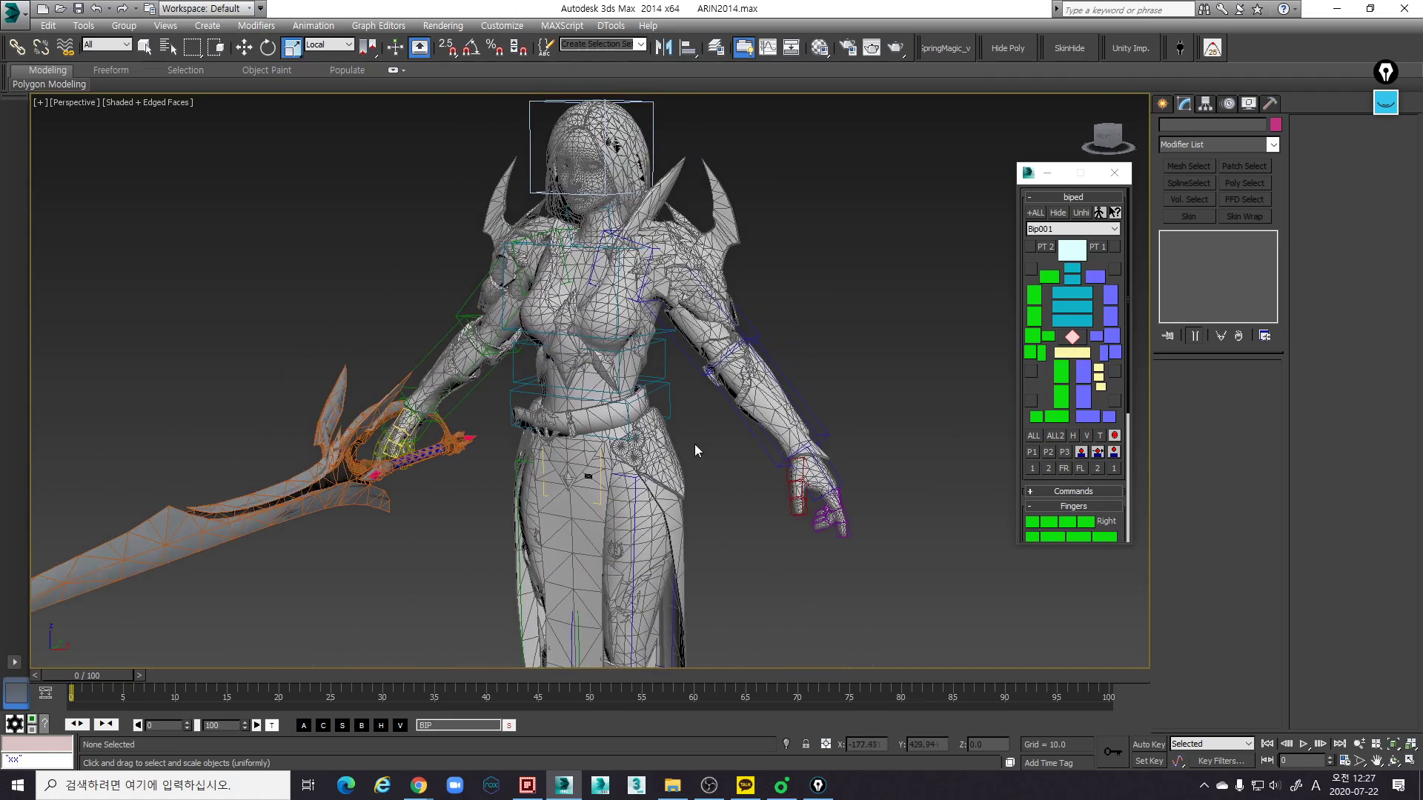
{"action": "scroll", "coordinate": [663, 353], "scroll_direction": "up", "scroll_amount": 3}
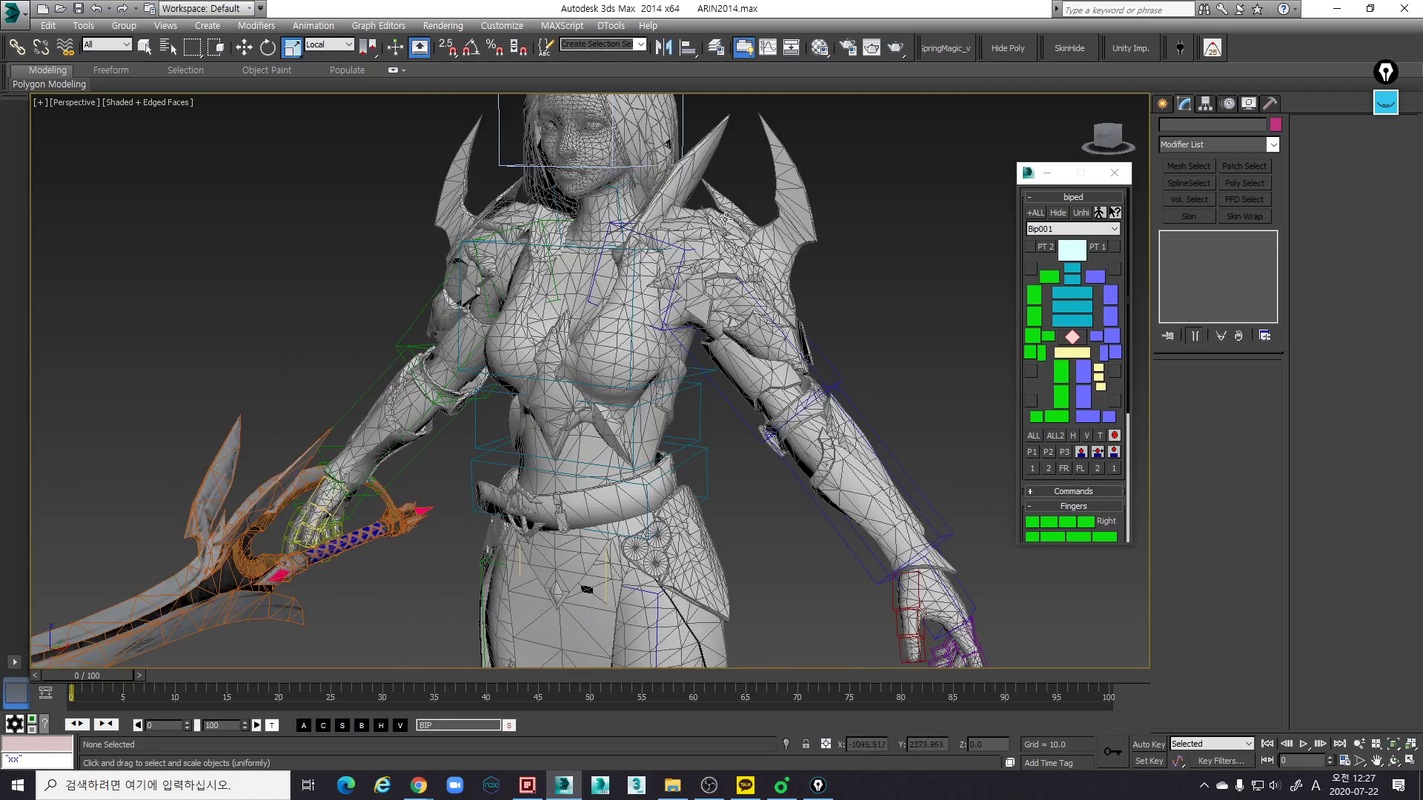
{"action": "scroll", "coordinate": [708, 293], "scroll_direction": "down", "scroll_amount": 3}
{"action": "scroll", "coordinate": [822, 419], "scroll_direction": "down", "scroll_amount": 2}
{"action": "middle_click_drag", "start_coordinate": [822, 419], "coordinate": [702, 326]}
{"action": "middle_click_drag", "start_coordinate": [655, 400], "coordinate": [751, 452]}
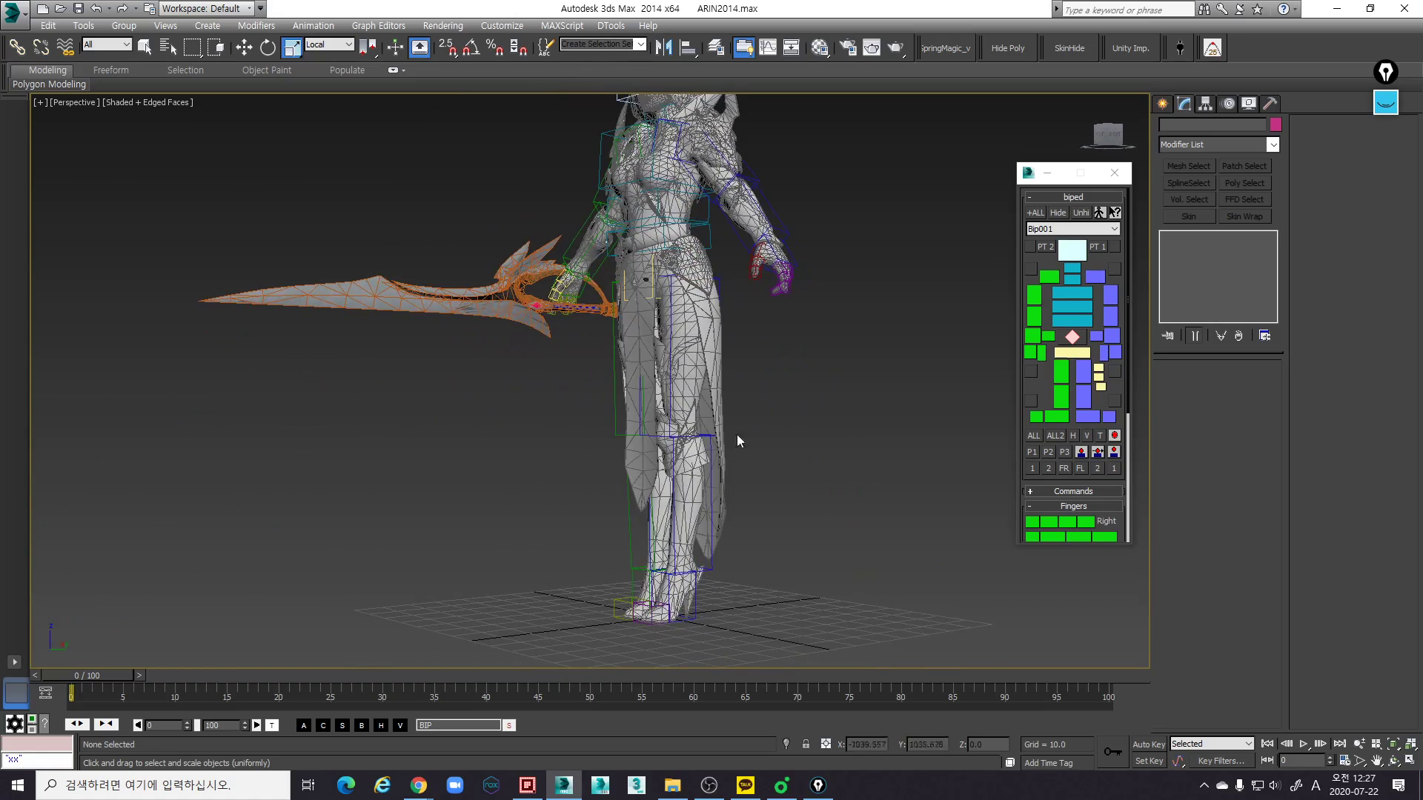
{"action": "middle_click_drag", "start_coordinate": [654, 234], "coordinate": [667, 405], "text": "alt"}
{"action": "scroll", "coordinate": [482, 519], "scroll_direction": "up", "scroll_amount": 4}
{"action": "scroll", "coordinate": [762, 419], "scroll_direction": "up", "scroll_amount": 3}
{"action": "middle_click_drag", "start_coordinate": [668, 405], "coordinate": [819, 534]}
{"action": "scroll", "coordinate": [738, 425], "scroll_direction": "up", "scroll_amount": 4}
{"action": "middle_click_drag", "start_coordinate": [745, 350], "coordinate": [700, 374]}
{"action": "scroll", "coordinate": [737, 424], "scroll_direction": "up", "scroll_amount": 4}
{"action": "scroll", "coordinate": [752, 409], "scroll_direction": "down", "scroll_amount": 3}
{"action": "mouse_move", "coordinate": [809, 423]}
{"action": "middle_mouse_down"}
{"action": "mouse_move", "coordinate": [809, 403]}
{"action": "mouse_move", "coordinate": [712, 400]}
{"action": "mouse_move", "coordinate": [679, 355]}
{"action": "middle_mouse_up"}
{"action": "scroll", "coordinate": [741, 397], "scroll_direction": "down", "scroll_amount": 2}
{"action": "mouse_move", "coordinate": [682, 441]}
{"action": "middle_mouse_down"}
{"action": "mouse_move", "coordinate": [645, 361]}
{"action": "mouse_move", "coordinate": [731, 376]}
{"action": "mouse_move", "coordinate": [757, 406]}
{"action": "mouse_move", "coordinate": [747, 374]}
{"action": "mouse_move", "coordinate": [746, 393]}
{"action": "mouse_move", "coordinate": [759, 390]}
{"action": "mouse_move", "coordinate": [672, 409]}
{"action": "mouse_move", "coordinate": [660, 375]}
{"action": "middle_mouse_up"}
{"action": "scroll", "coordinate": [645, 361], "scroll_direction": "down", "scroll_amount": 3}
{"action": "scroll", "coordinate": [731, 376], "scroll_direction": "down", "scroll_amount": 3}
{"action": "scroll", "coordinate": [591, 463], "scroll_direction": "up", "scroll_amount": 4}
{"action": "middle_click_drag", "start_coordinate": [594, 440], "coordinate": [658, 520], "text": "alt"}
{"action": "middle_click_drag", "start_coordinate": [739, 474], "coordinate": [755, 446], "text": "alt"}
{"action": "scroll", "coordinate": [724, 462], "scroll_direction": "up", "scroll_amount": 4}
{"action": "middle_click_drag", "start_coordinate": [754, 446], "coordinate": [716, 333]}
{"action": "scroll", "coordinate": [777, 343], "scroll_direction": "down", "scroll_amount": 5}
{"action": "scroll", "coordinate": [723, 349], "scroll_direction": "down", "scroll_amount": 2}
{"action": "middle_click_drag", "start_coordinate": [716, 334], "coordinate": [652, 335], "text": "alt"}
{"action": "scroll", "coordinate": [649, 287], "scroll_direction": "down", "scroll_amount": 3}
{"action": "middle_click_drag", "start_coordinate": [653, 335], "coordinate": [685, 363], "text": "alt"}
{"action": "scroll", "coordinate": [706, 407], "scroll_direction": "up", "scroll_amount": 3}
{"action": "scroll", "coordinate": [711, 388], "scroll_direction": "down", "scroll_amount": 3}
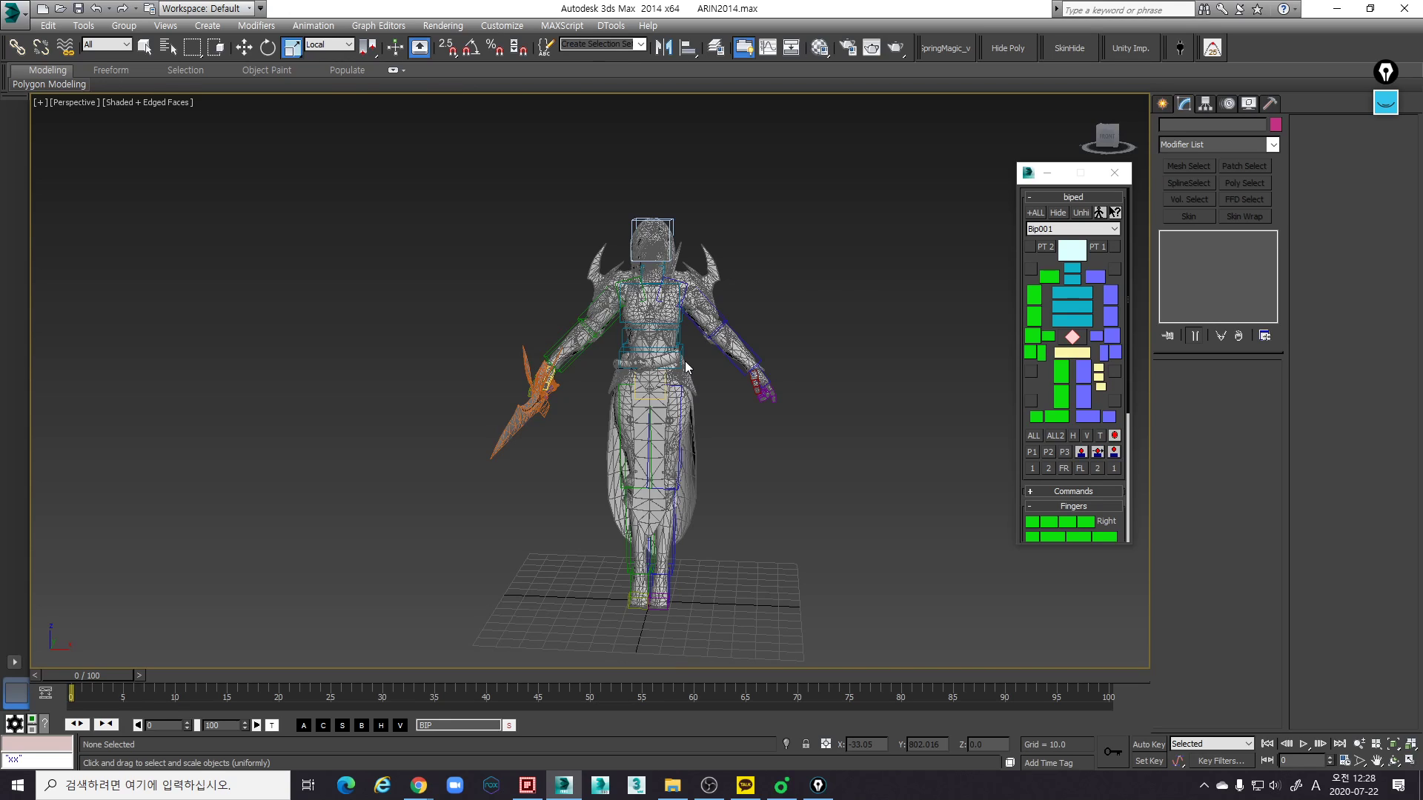